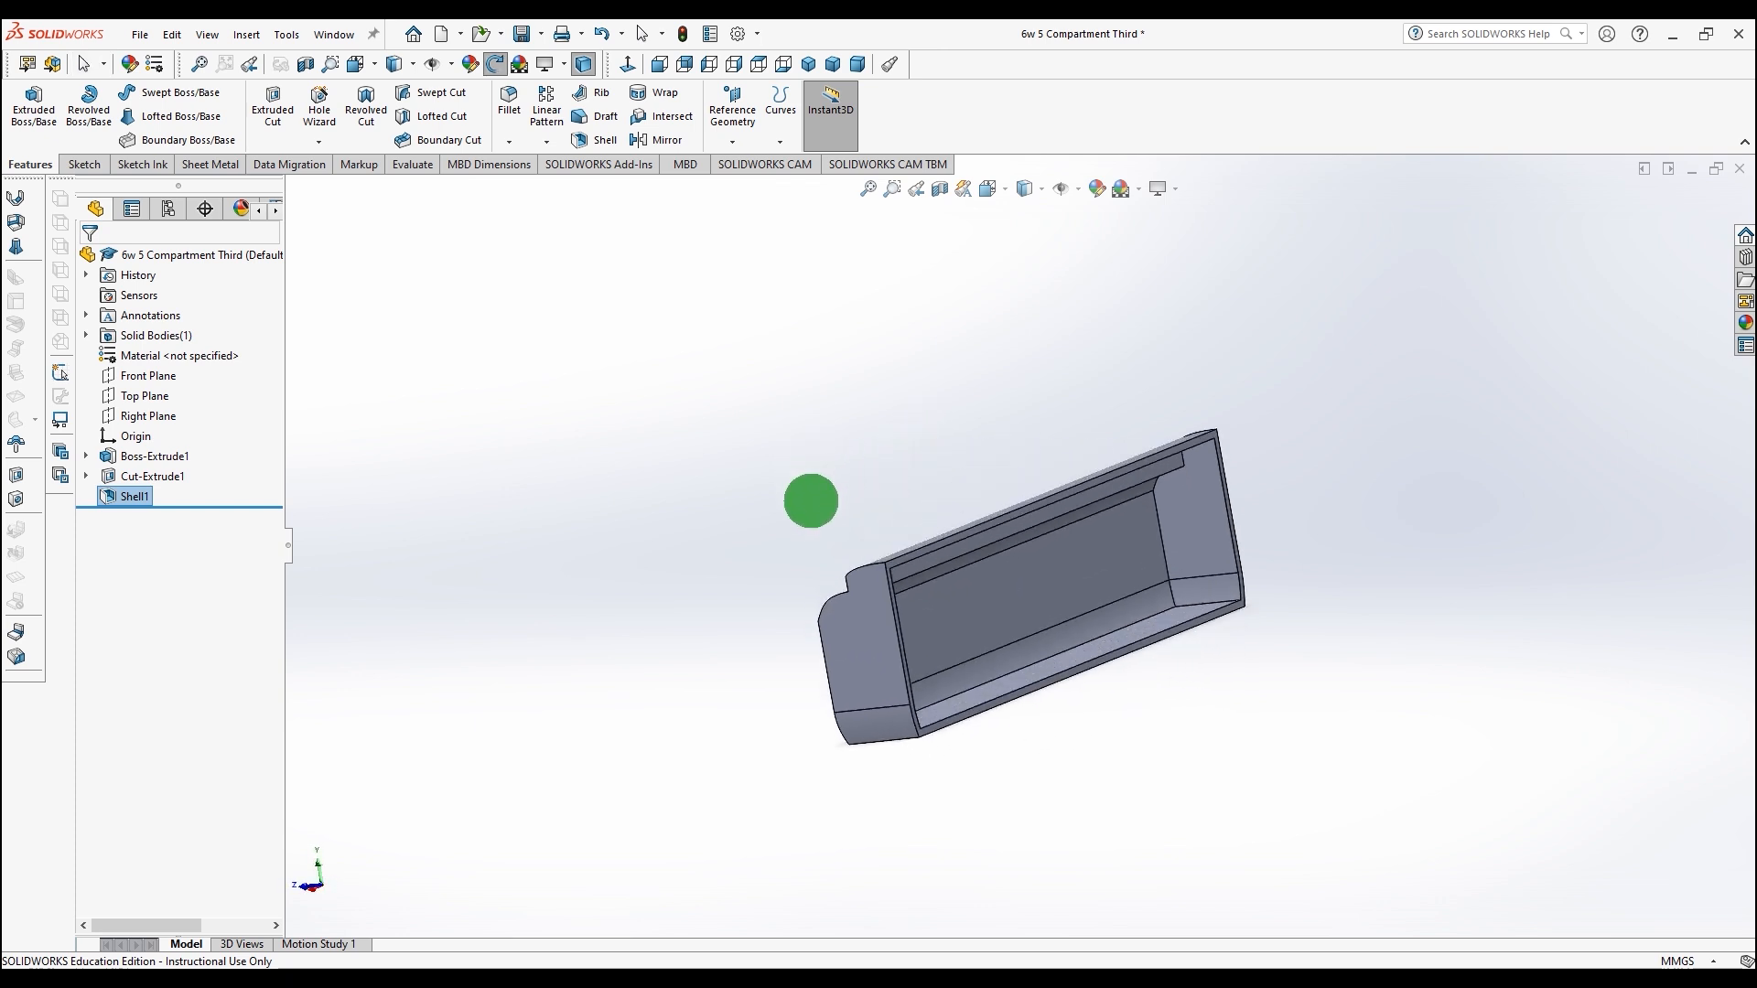
Step: Start a sketch on the compartment's inner floor face, convert its edges into the sketch, and exit the sketch
{"action": "left_click", "coordinate": [1108, 629]}
{"action": "left_click", "coordinate": [79, 165]}
{"action": "left_click", "coordinate": [34, 106]}
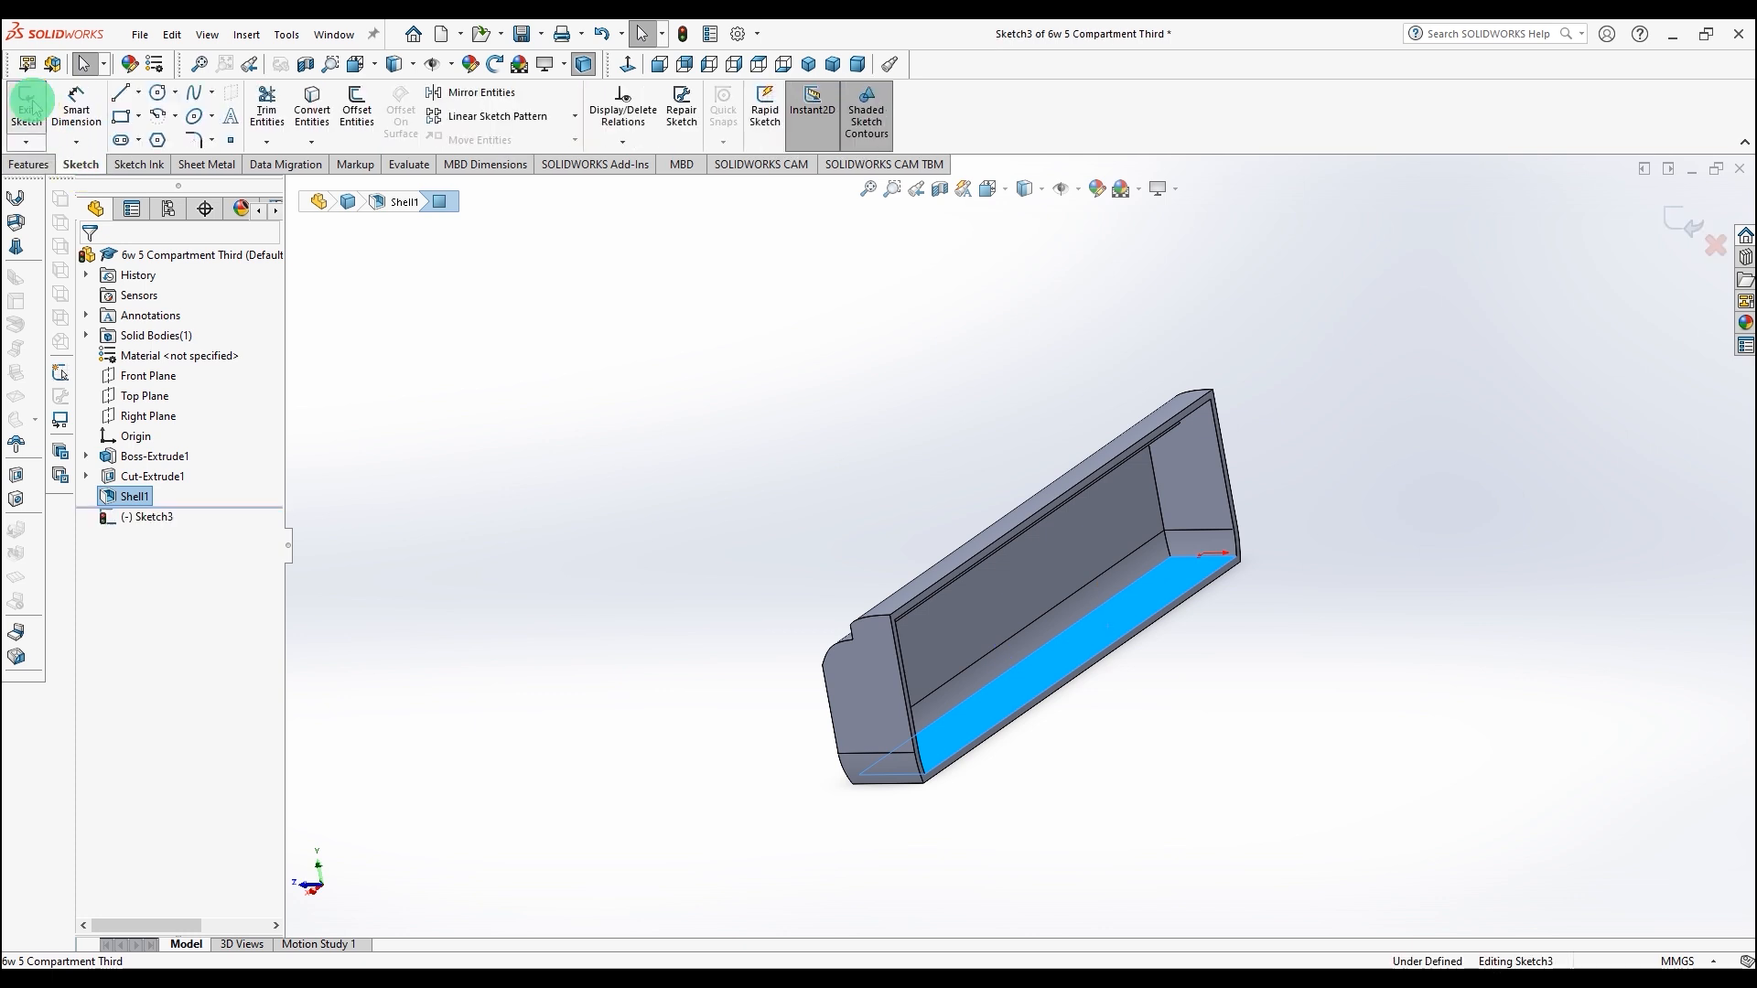
{"action": "left_click", "coordinate": [313, 108]}
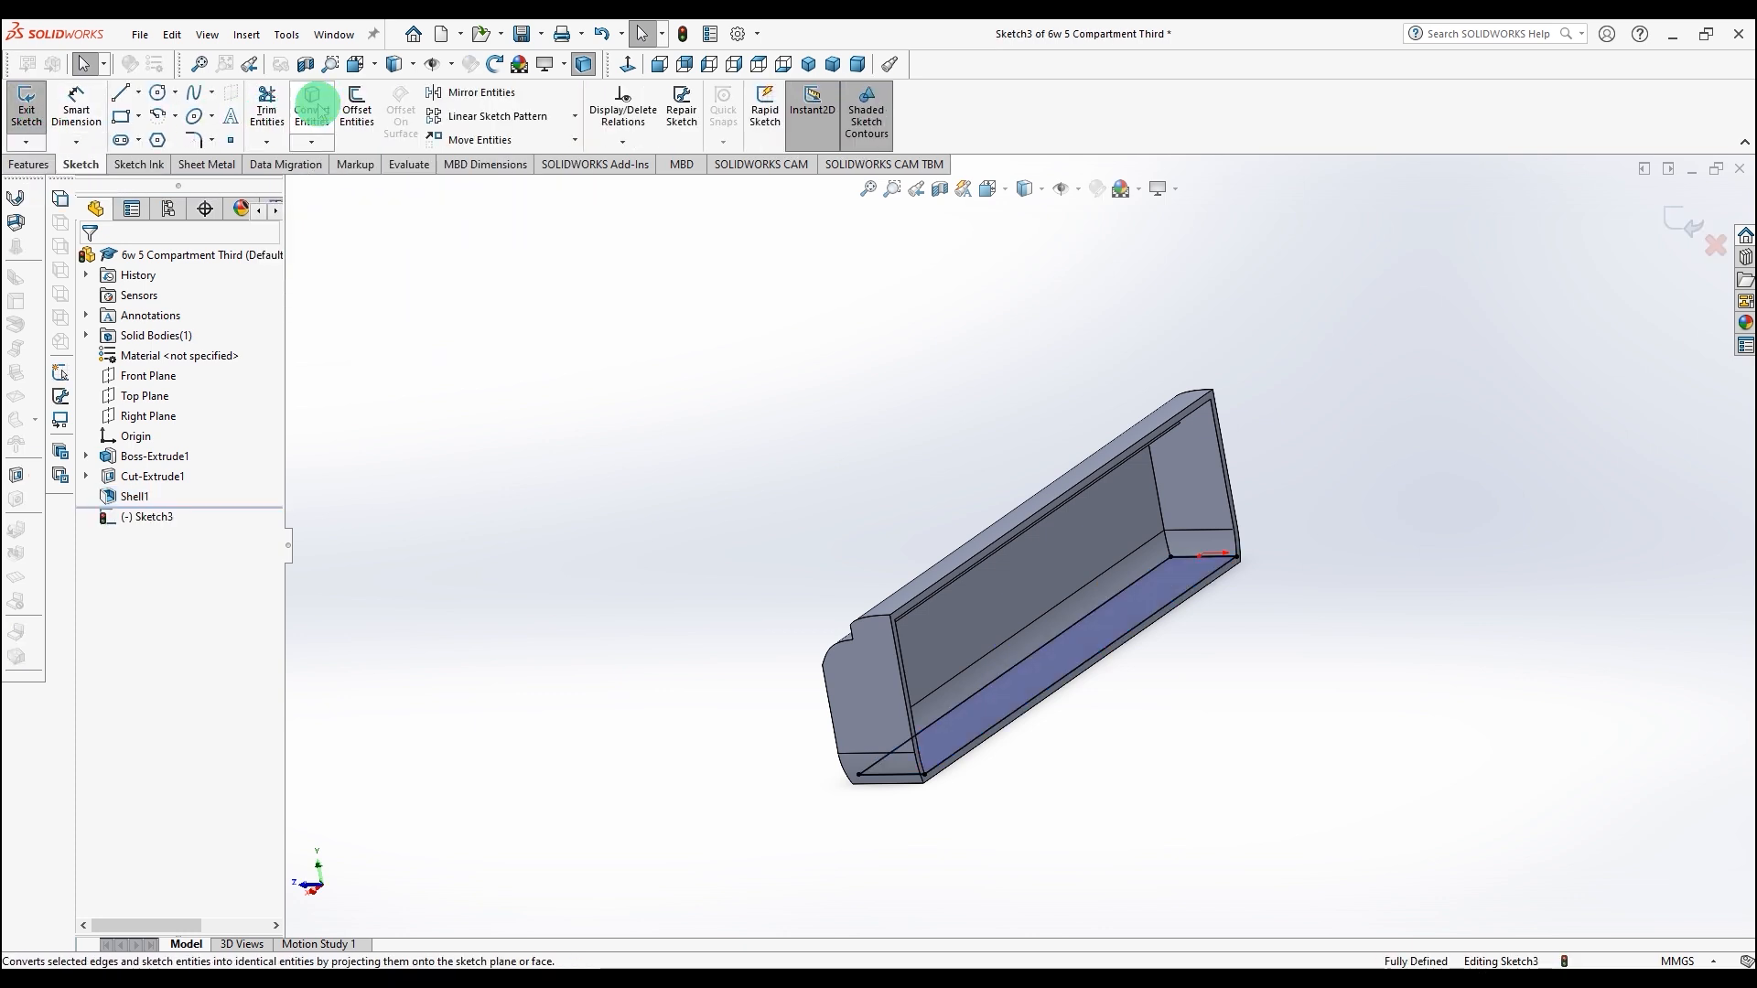
{"action": "left_click", "coordinate": [17, 146]}
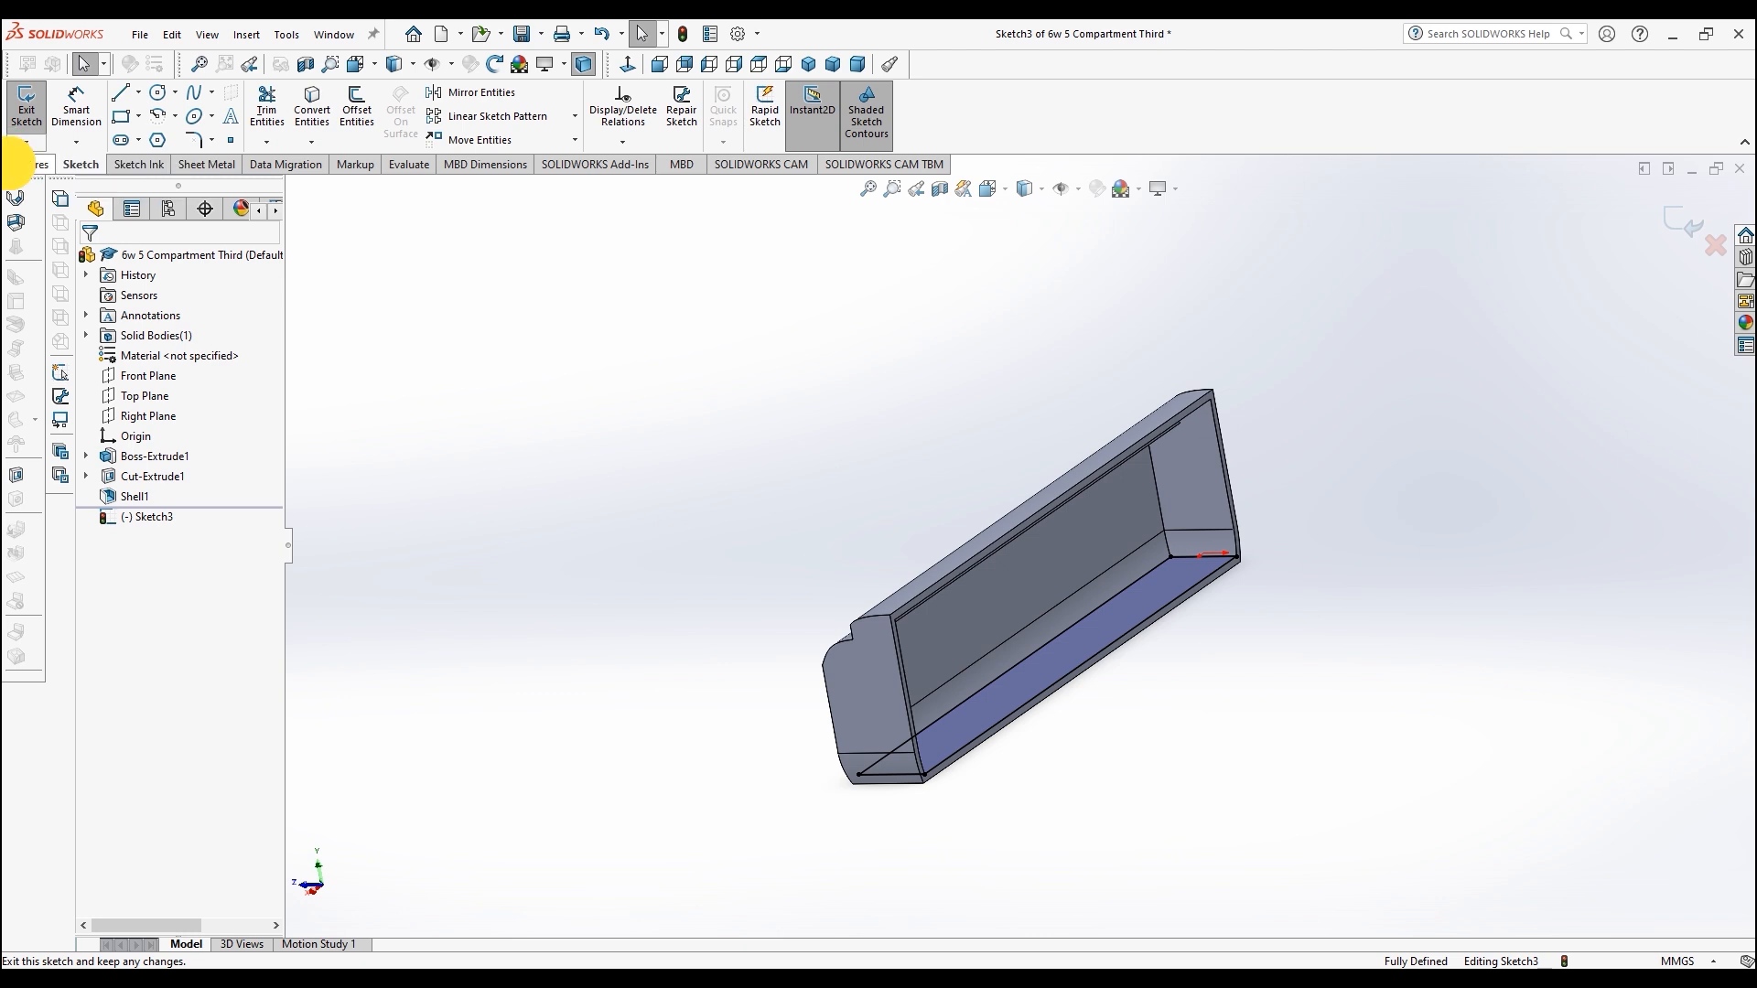
Step: Cut-extrude the floor sketch blind 134 mm with the cut direction reversed
{"action": "left_click", "coordinate": [11, 164]}
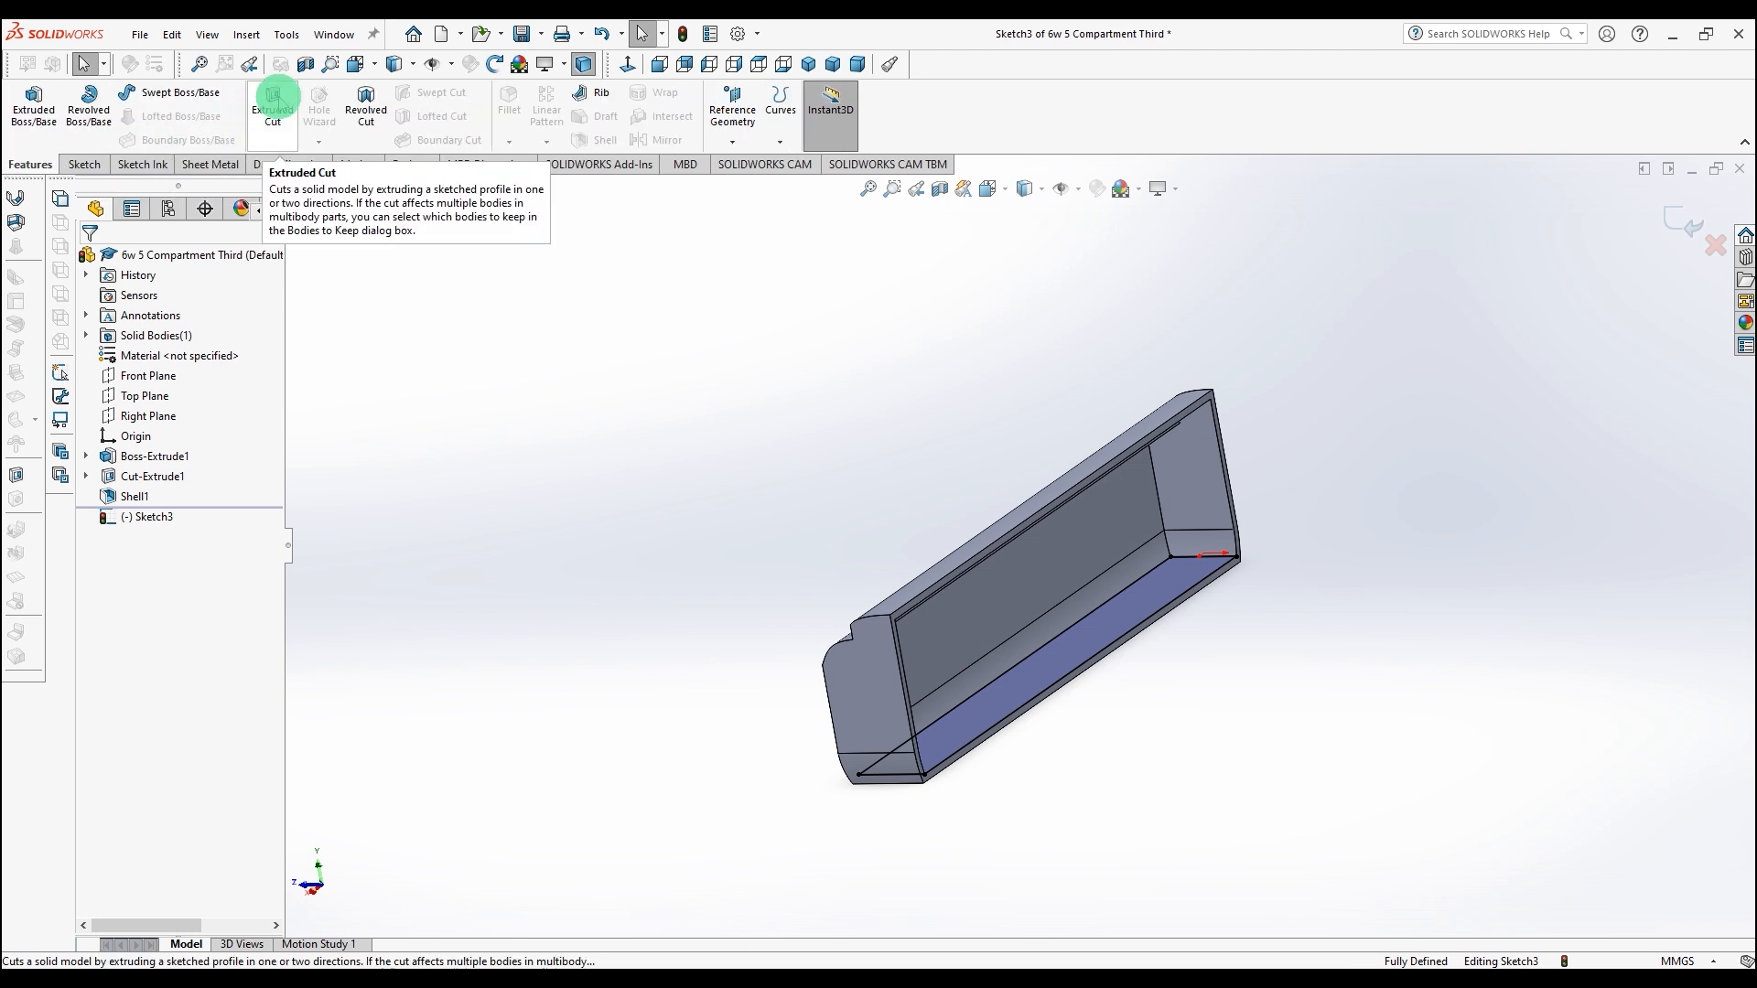
{"action": "left_click", "coordinate": [275, 95]}
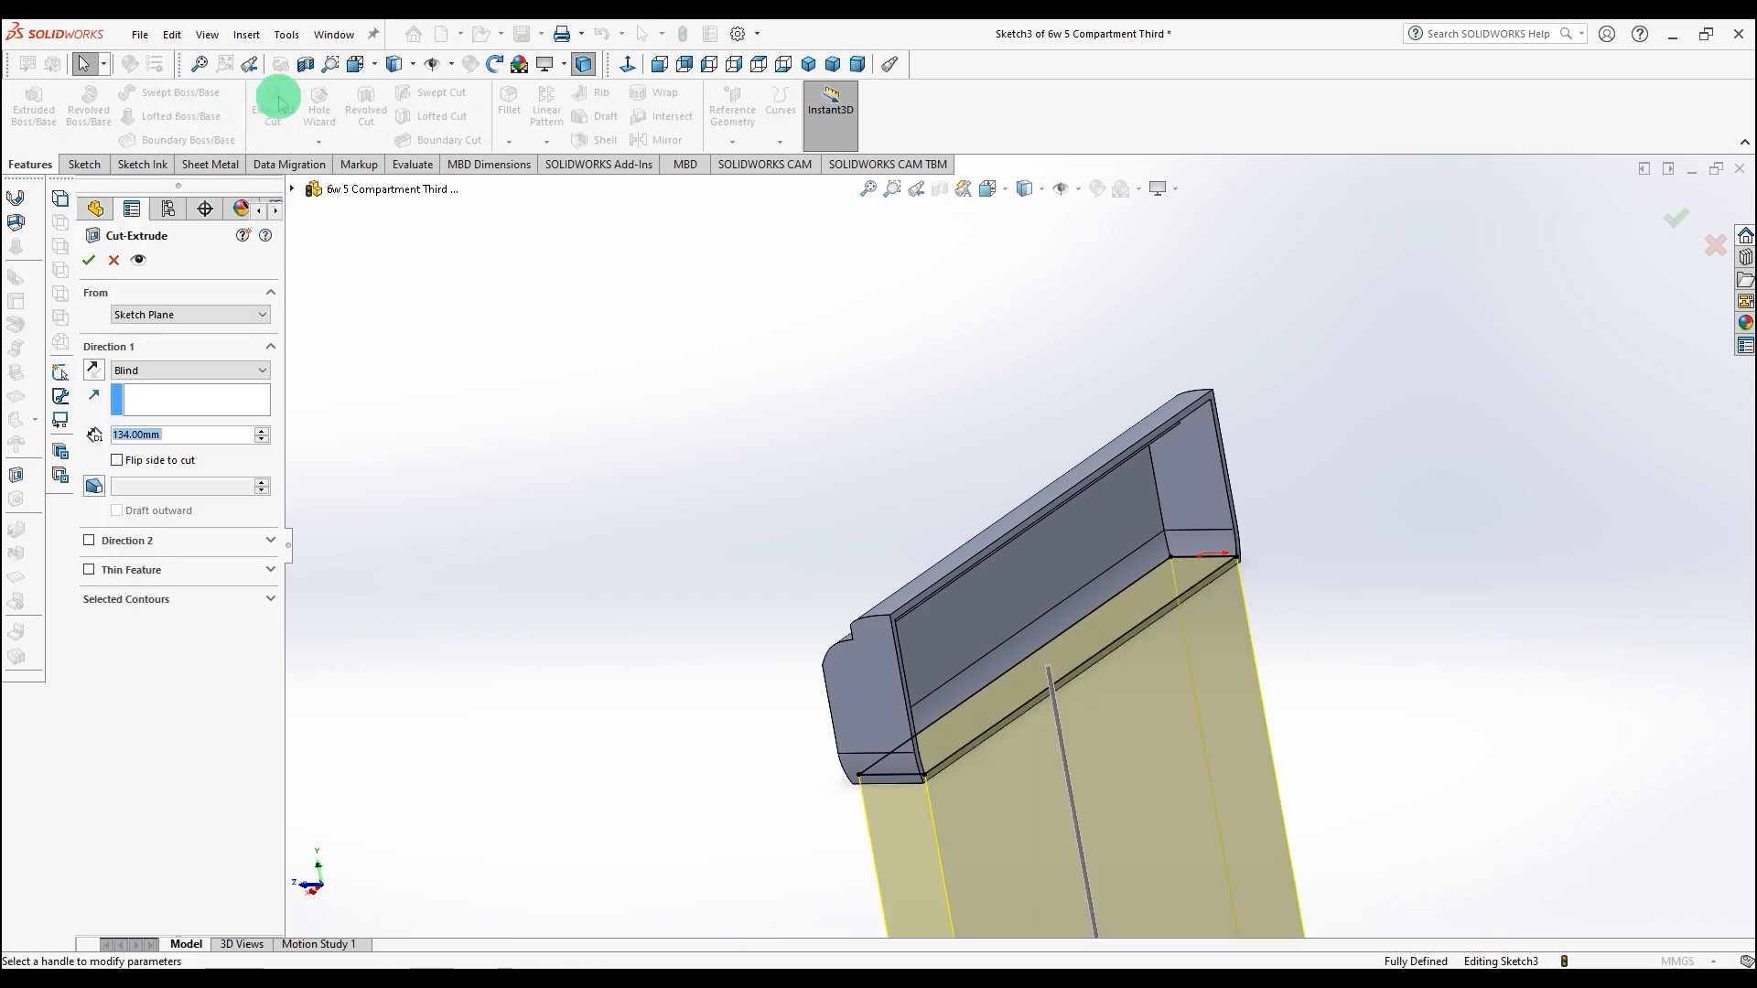
{"action": "left_click", "coordinate": [93, 367]}
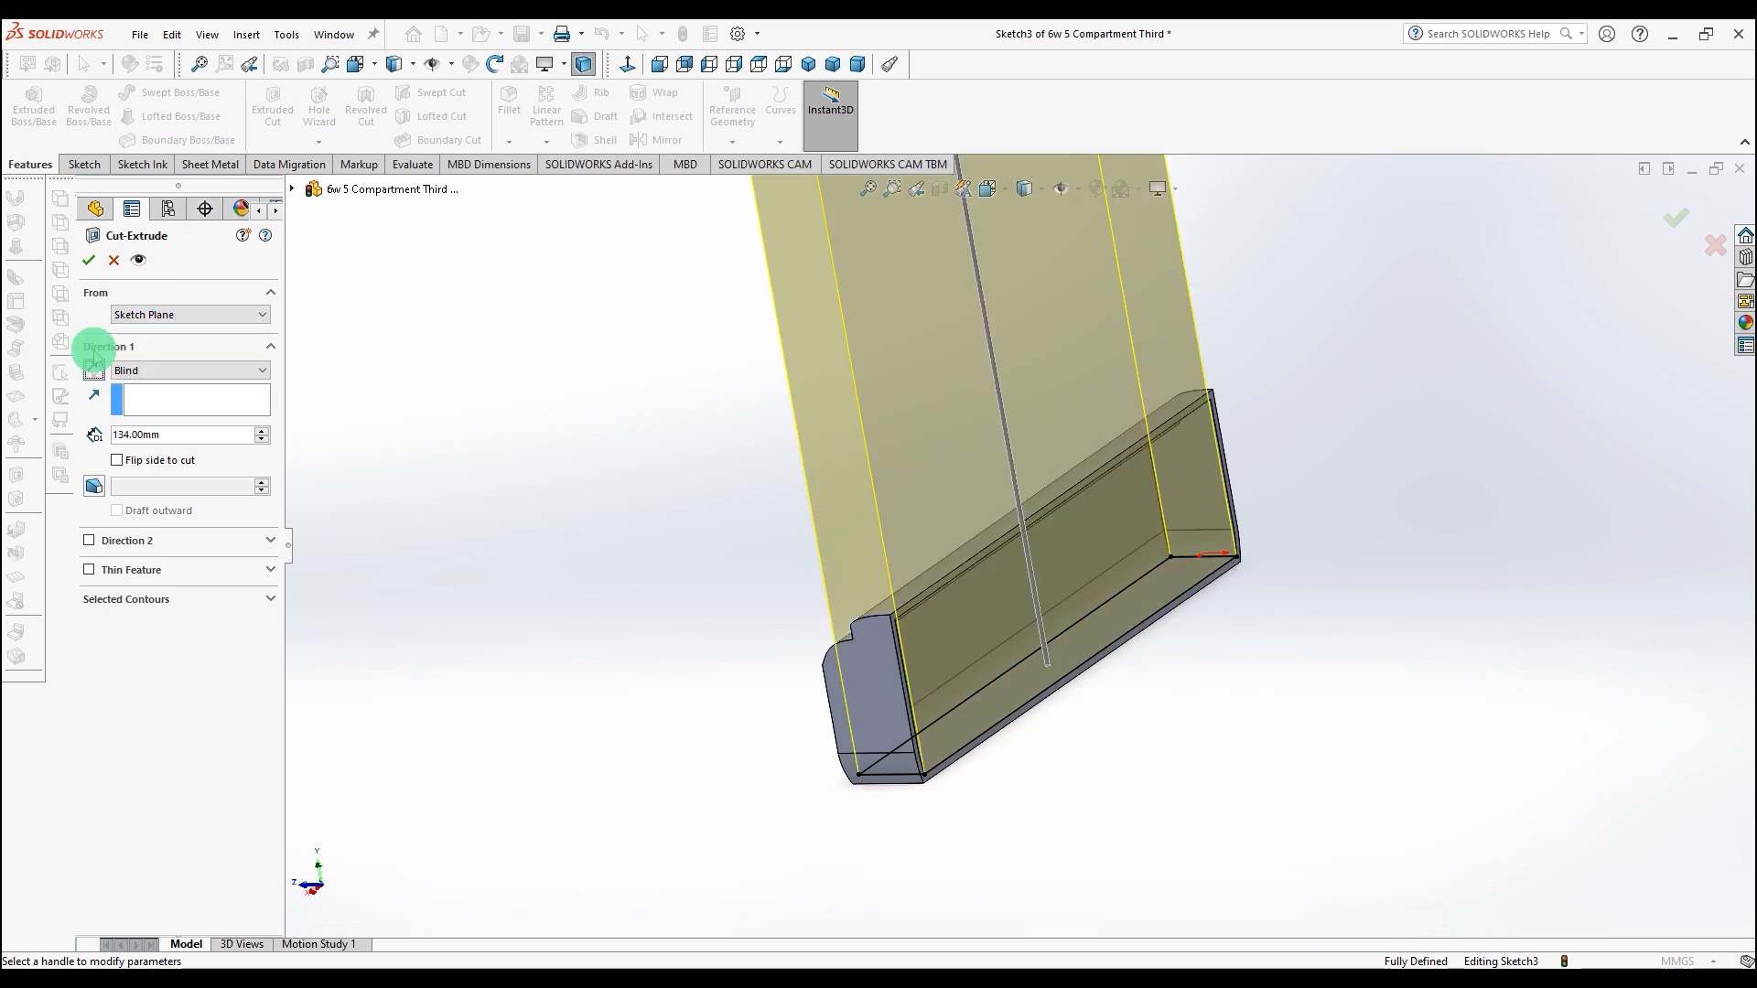
{"action": "left_click", "coordinate": [94, 257]}
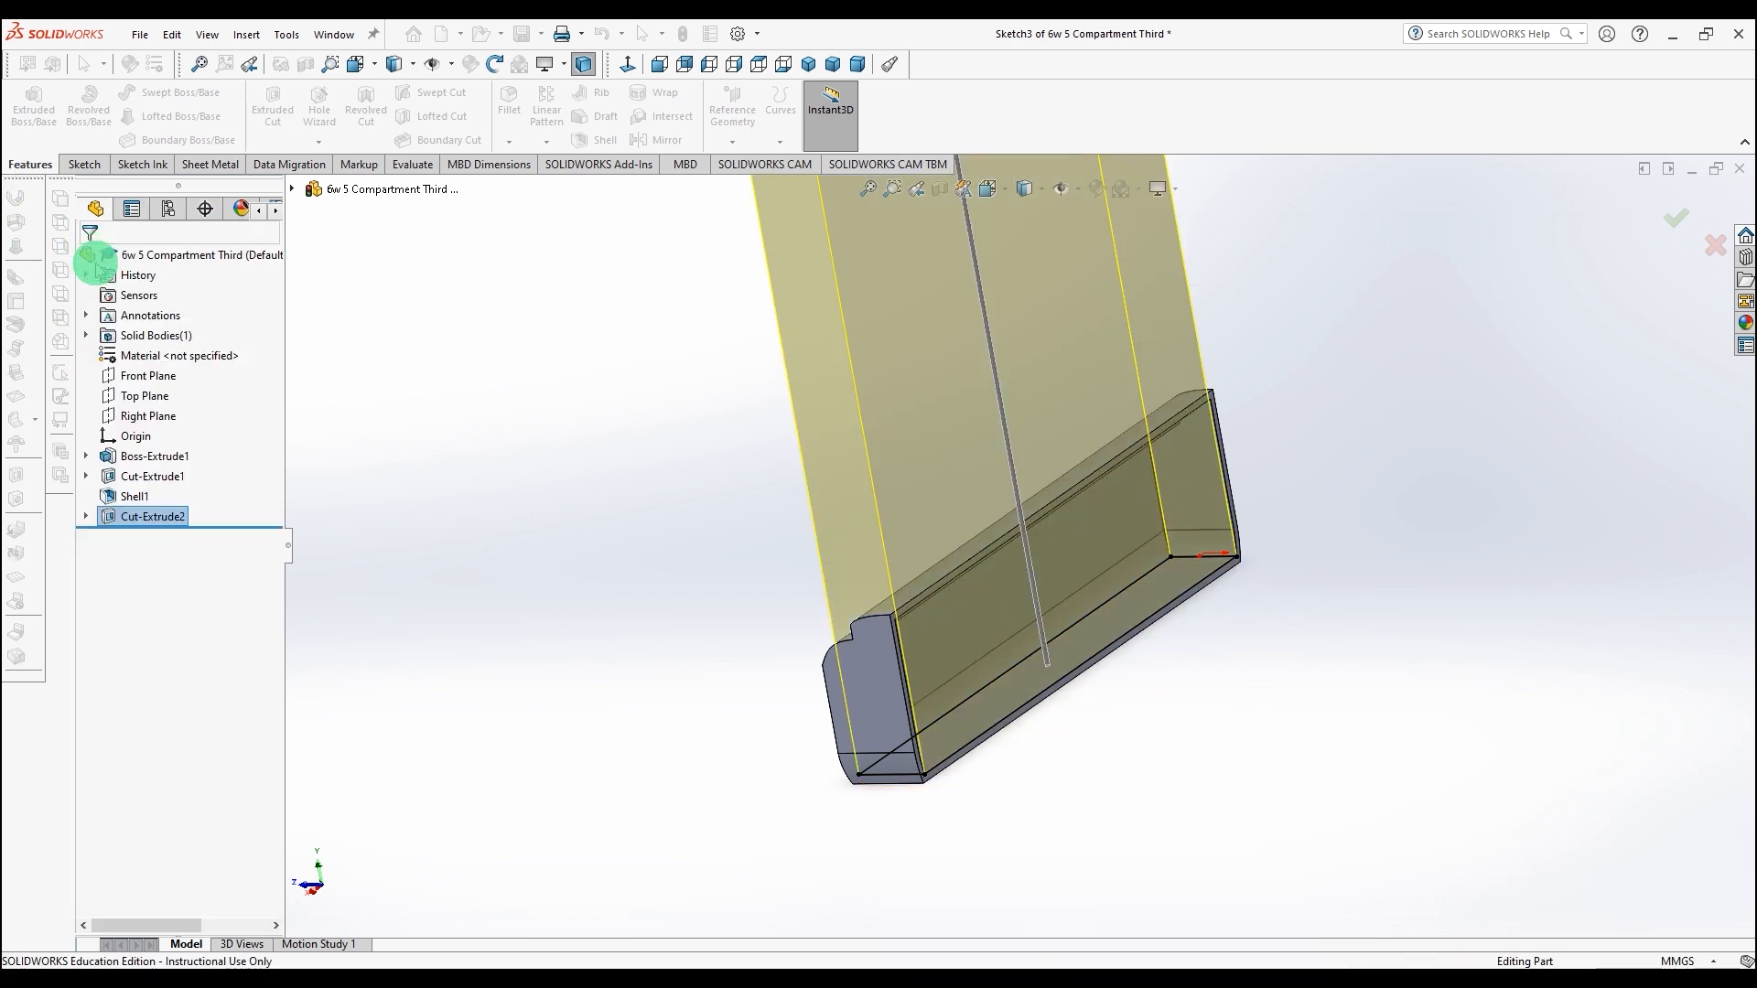
Step: Inspect the cut compartment and the reference width dimension in the Part2 model sketch
{"action": "middle_click_drag", "start_coordinate": [585, 508], "coordinate": [766, 455]}
{"action": "scroll", "coordinate": [977, 564], "scroll_direction": "down", "scroll_amount": 5}
{"action": "mouse_move", "coordinate": [1011, 579]}
{"action": "middle_mouse_down"}
{"action": "mouse_move", "coordinate": [1027, 537]}
{"action": "mouse_move", "coordinate": [945, 549]}
{"action": "mouse_move", "coordinate": [906, 588]}
{"action": "mouse_move", "coordinate": [868, 590]}
{"action": "mouse_move", "coordinate": [937, 640]}
{"action": "mouse_move", "coordinate": [945, 572]}
{"action": "mouse_move", "coordinate": [993, 569]}
{"action": "middle_mouse_up"}
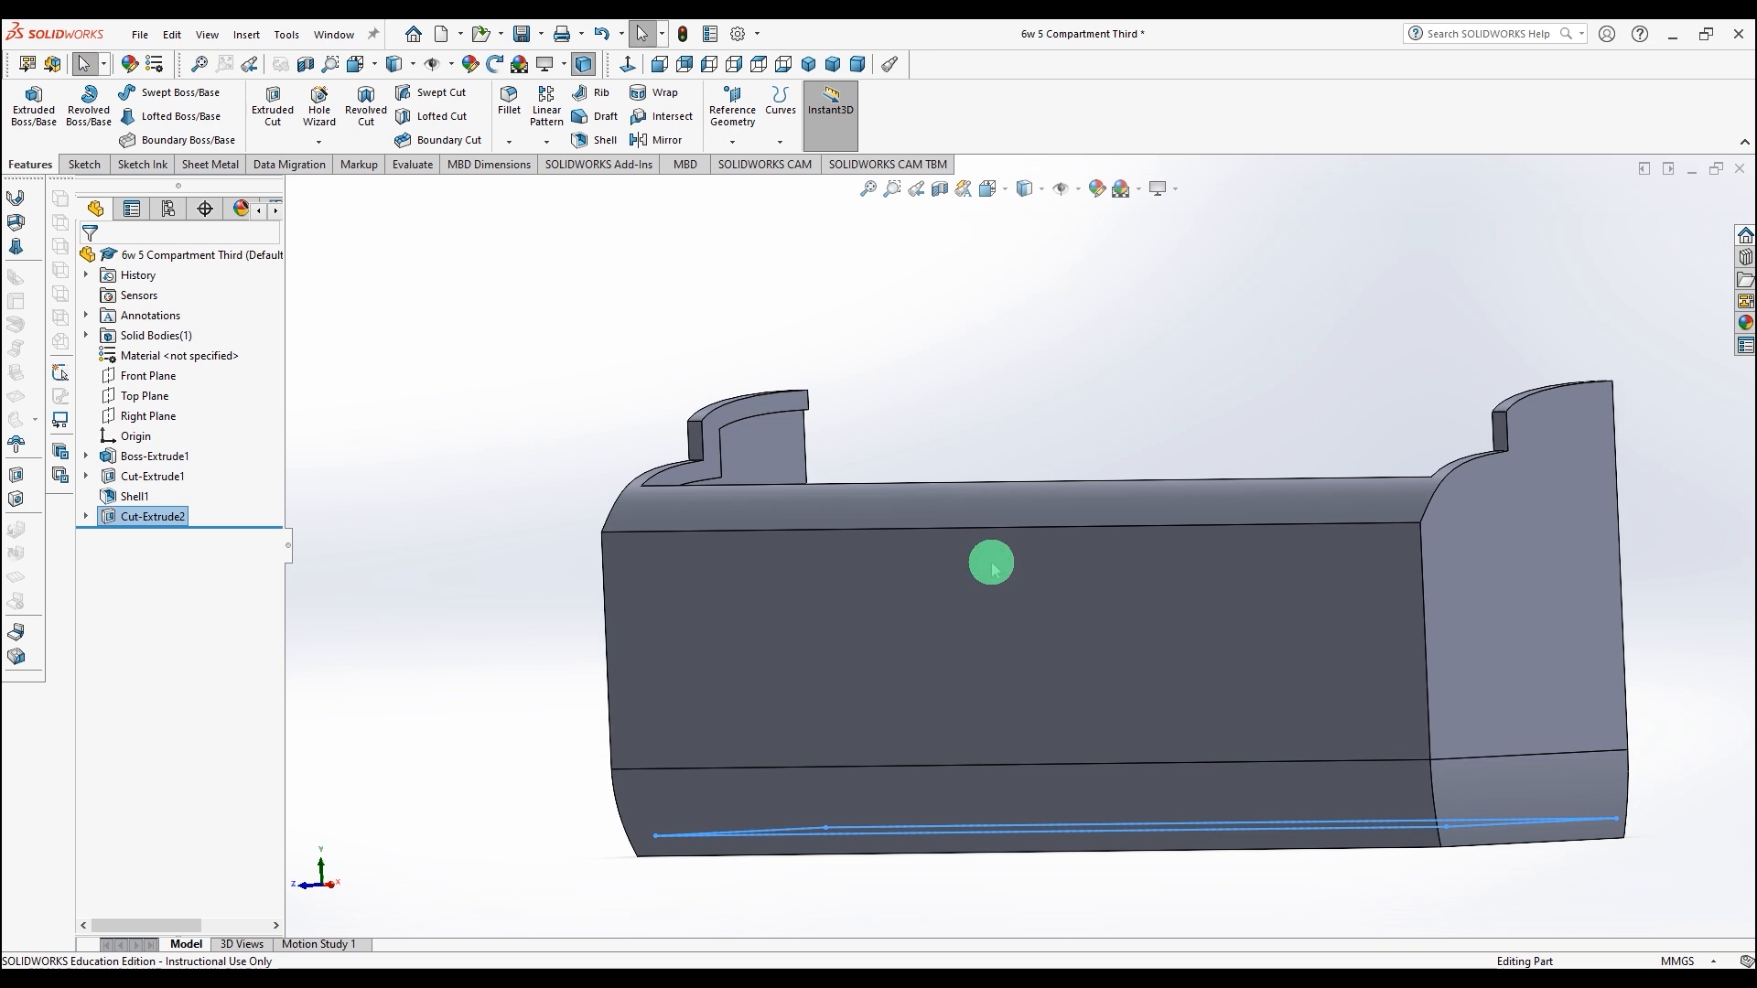
{"action": "mouse_move", "coordinate": [1121, 568]}
{"action": "middle_mouse_down"}
{"action": "mouse_move", "coordinate": [1102, 600]}
{"action": "mouse_move", "coordinate": [1114, 577]}
{"action": "middle_mouse_up"}
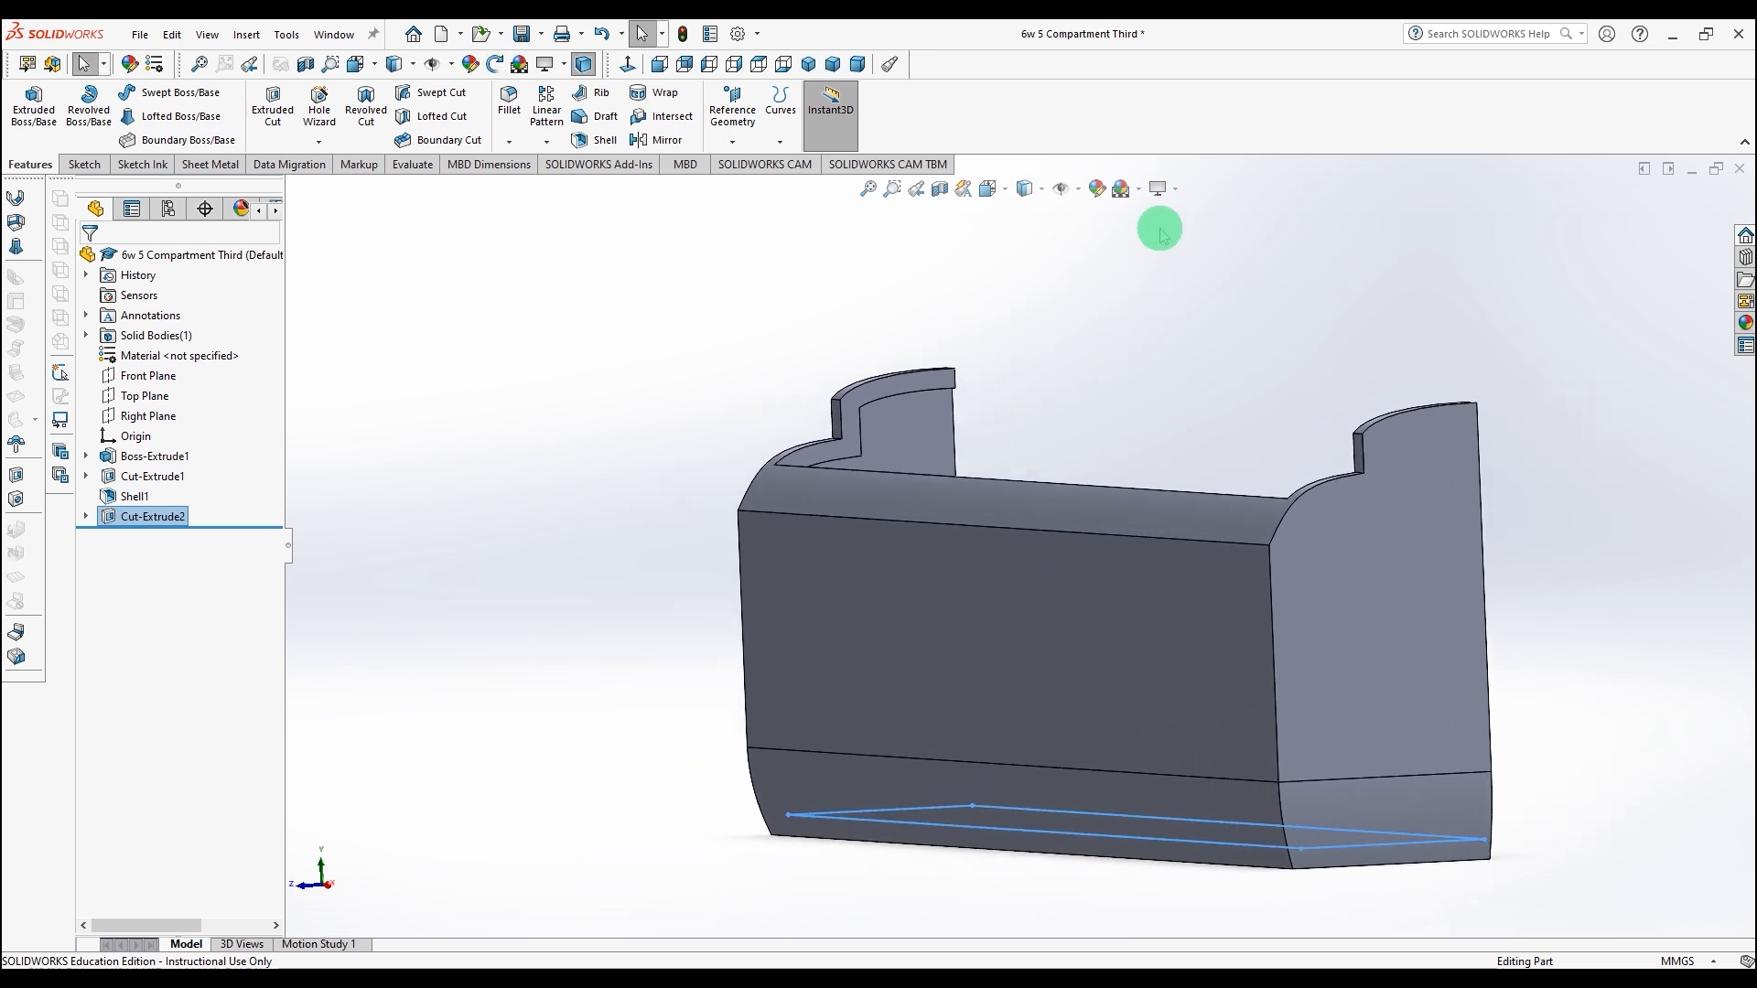
{"action": "left_click", "coordinate": [1160, 188]}
{"action": "left_click", "coordinate": [1171, 250]}
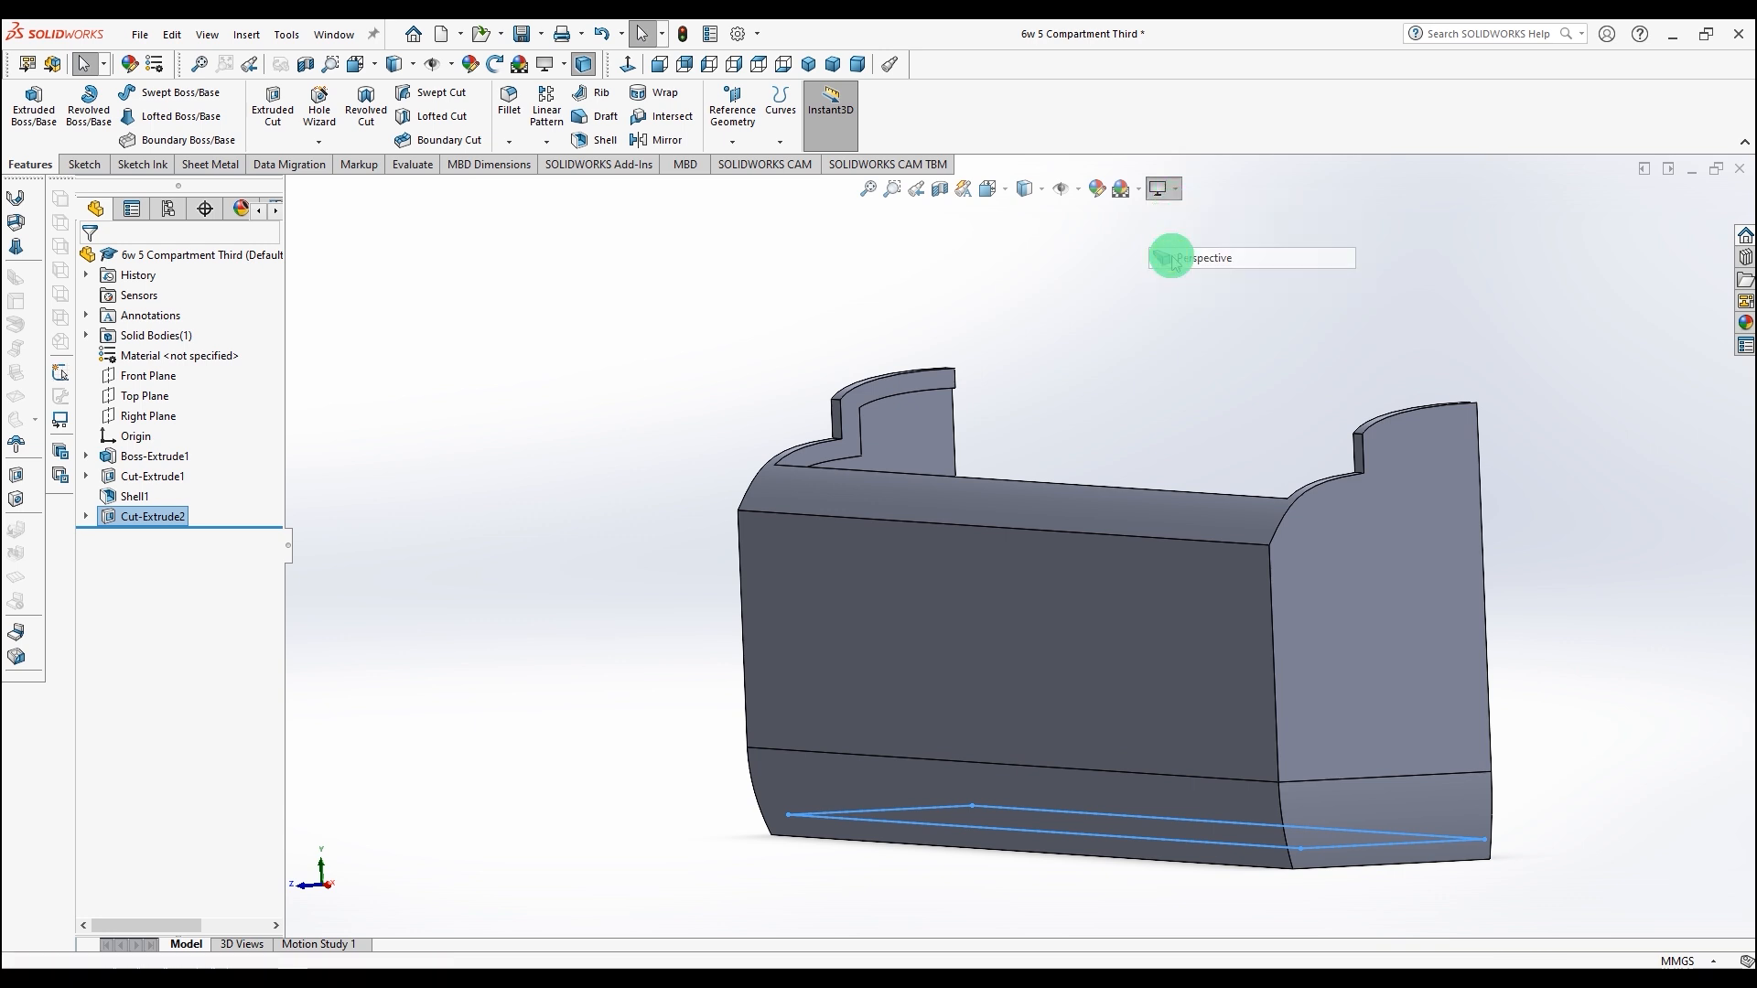
{"action": "left_click", "coordinate": [1148, 396]}
{"action": "mouse_move", "coordinate": [1190, 624]}
{"action": "middle_mouse_down"}
{"action": "mouse_move", "coordinate": [1381, 604]}
{"action": "mouse_move", "coordinate": [1219, 612]}
{"action": "mouse_move", "coordinate": [1306, 695]}
{"action": "middle_mouse_up"}
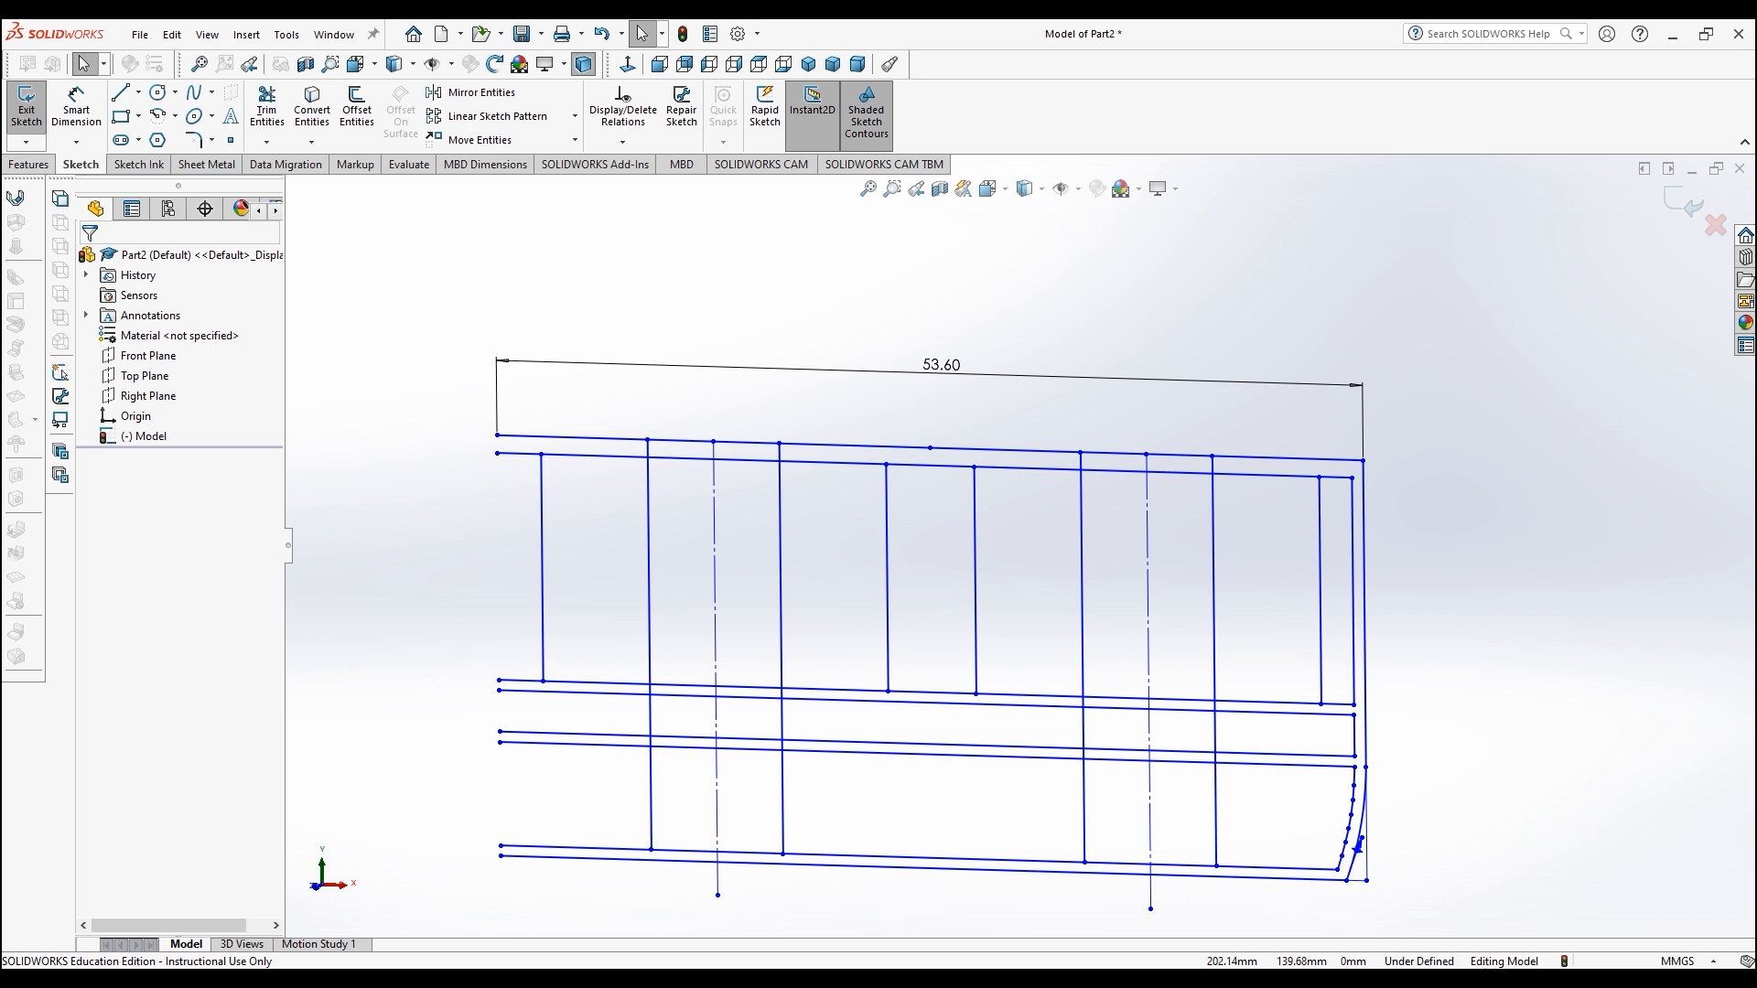
{"action": "left_click", "coordinate": [1076, 896]}
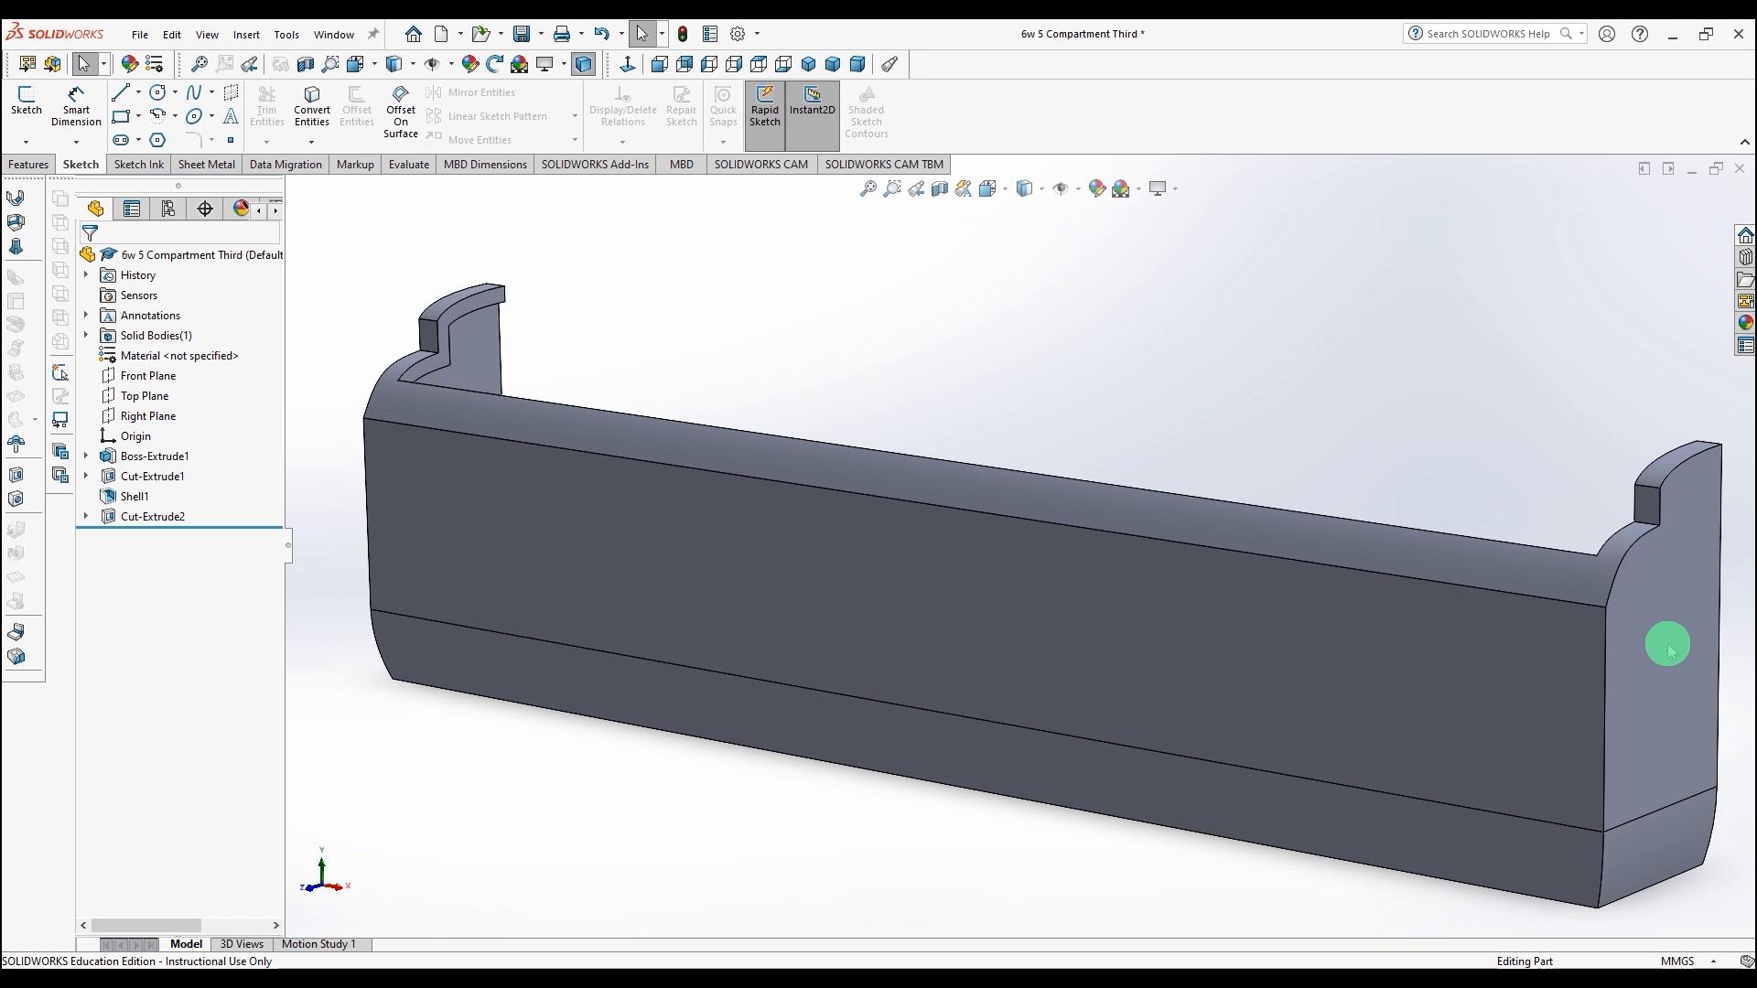
Step: Create a reference plane offset 53.6 mm from the compartment's end face, with the offset flipped inward
{"action": "left_click", "coordinate": [1670, 650]}
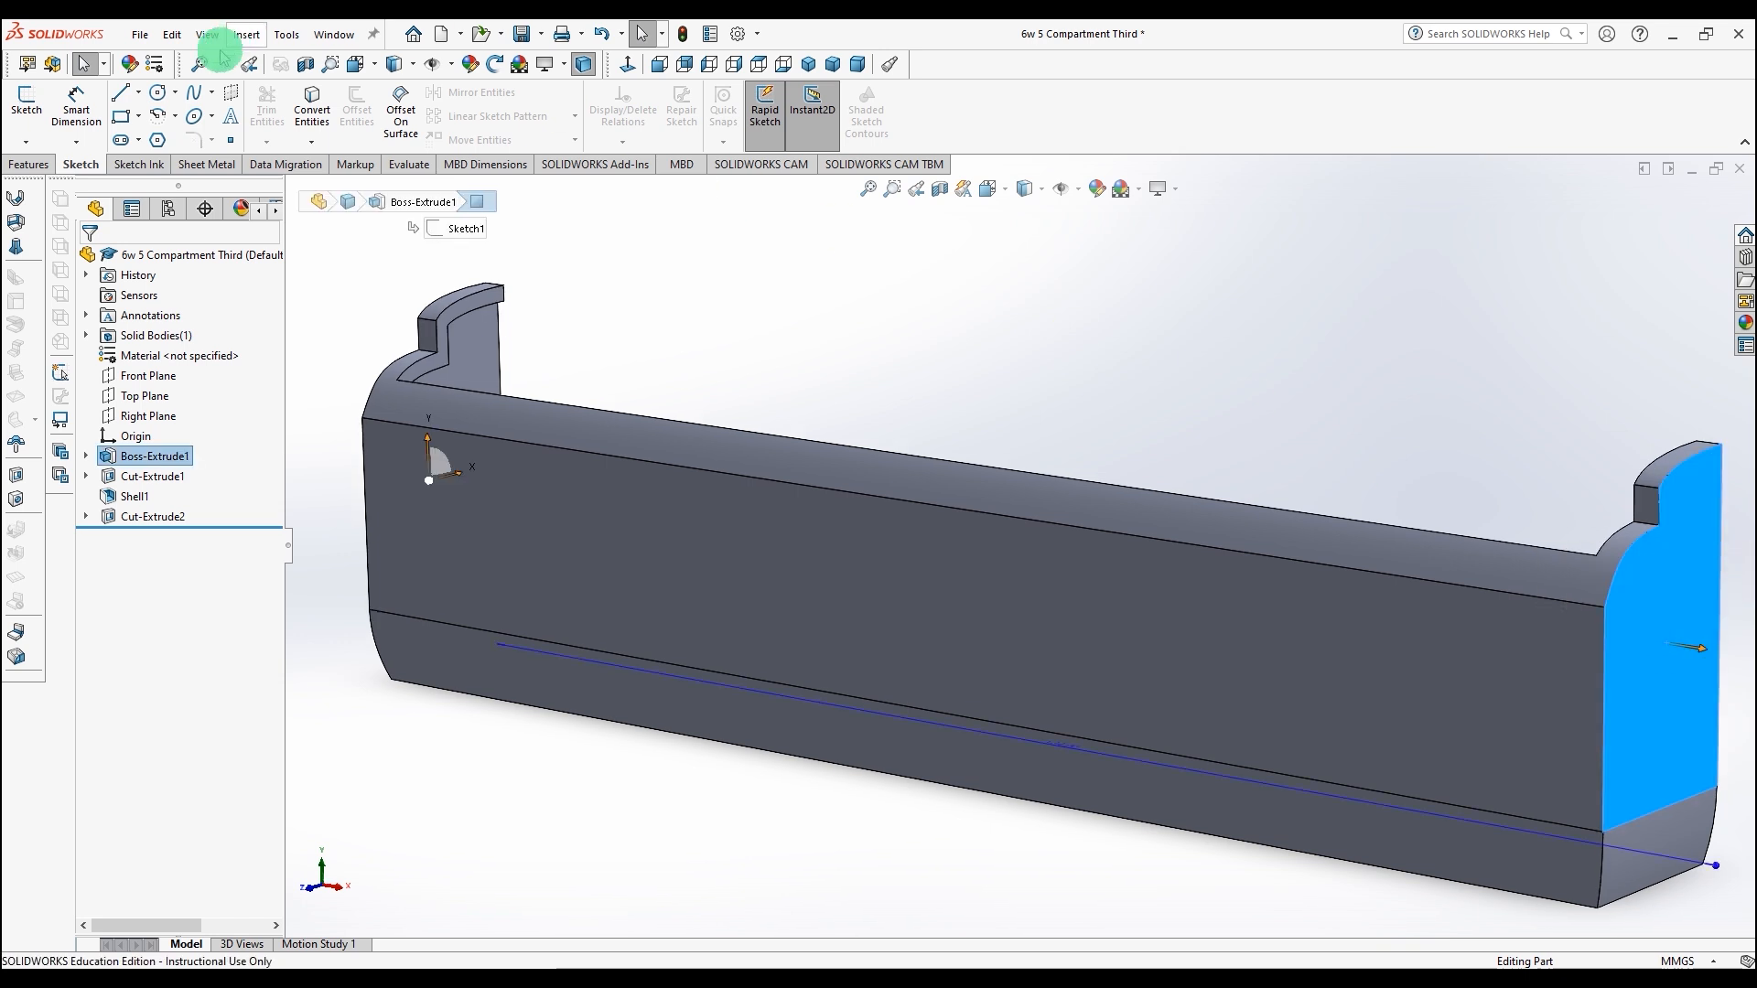
{"action": "left_click", "coordinate": [41, 166]}
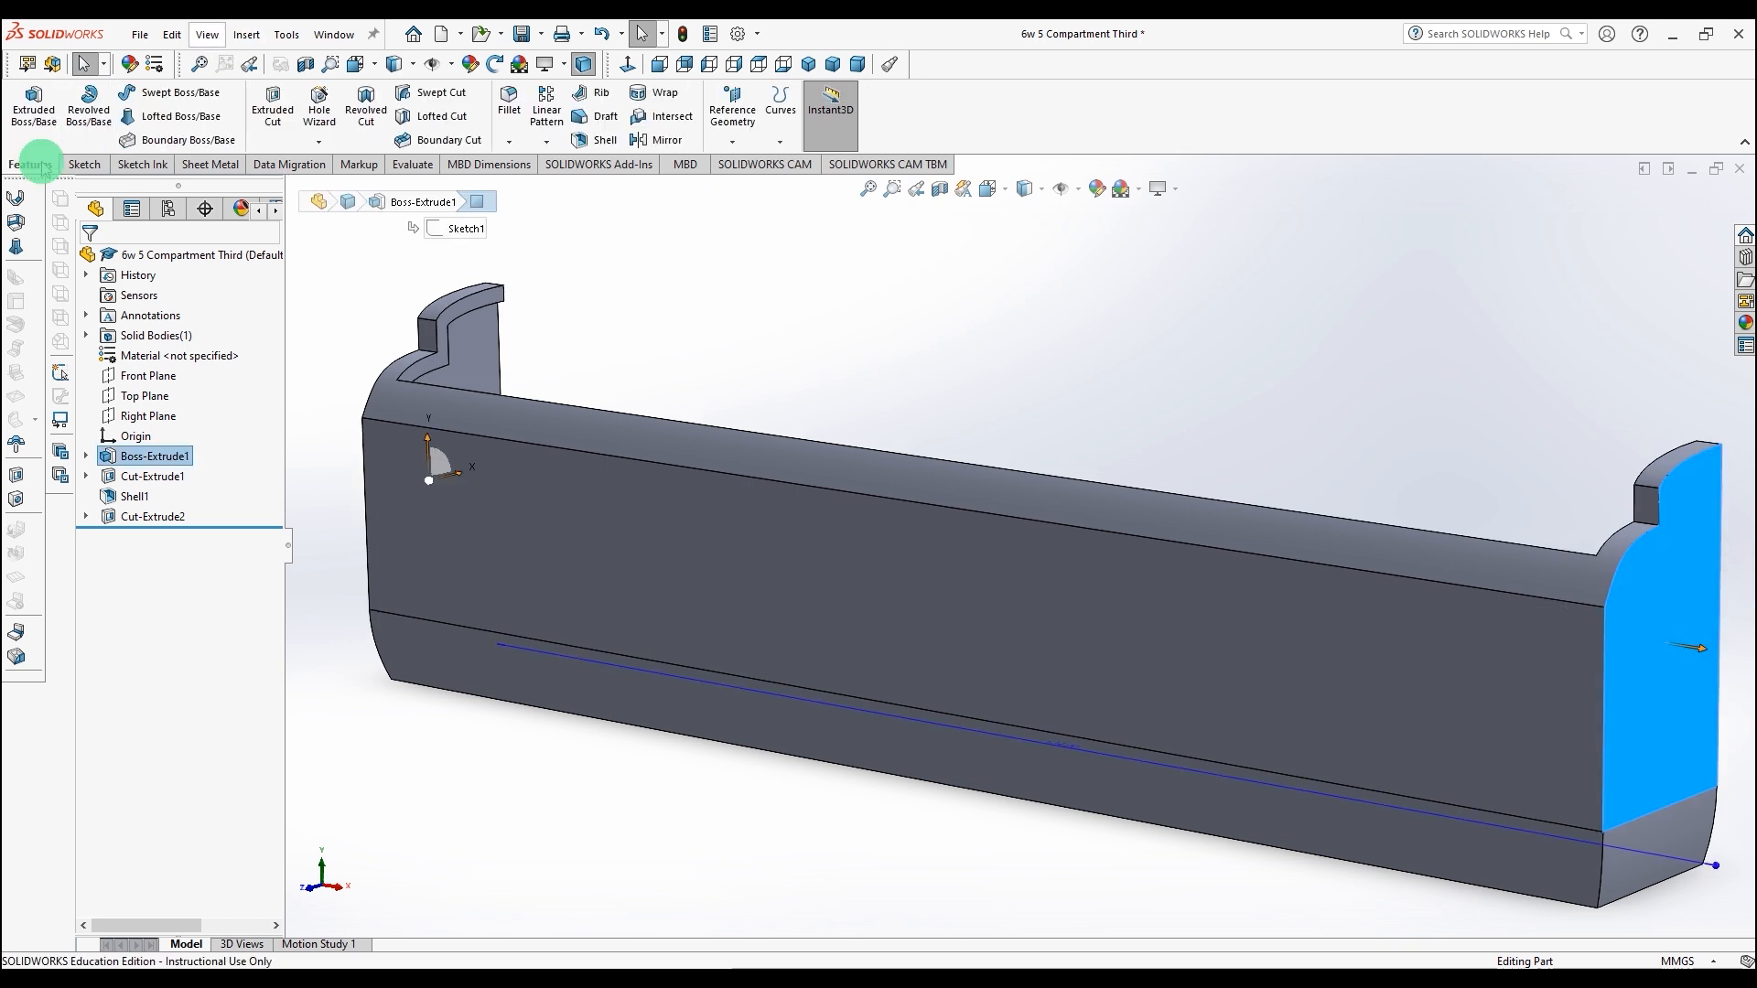
{"action": "left_click", "coordinate": [732, 142]}
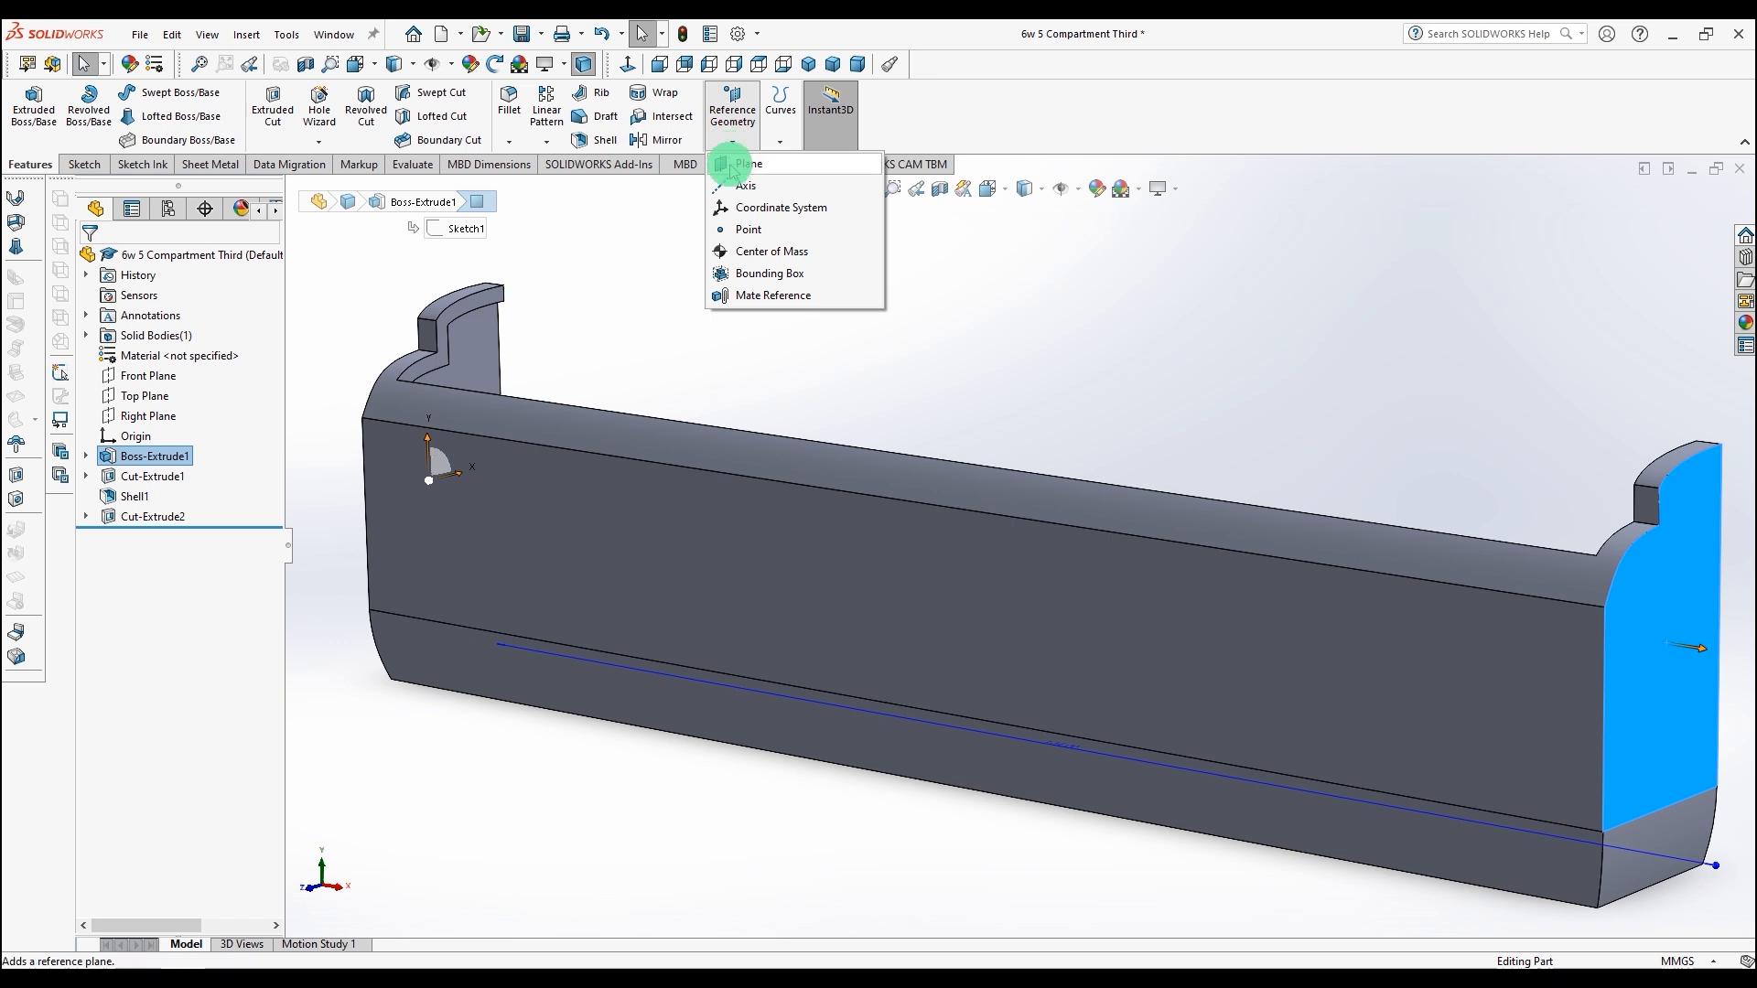
{"action": "left_click", "coordinate": [732, 164]}
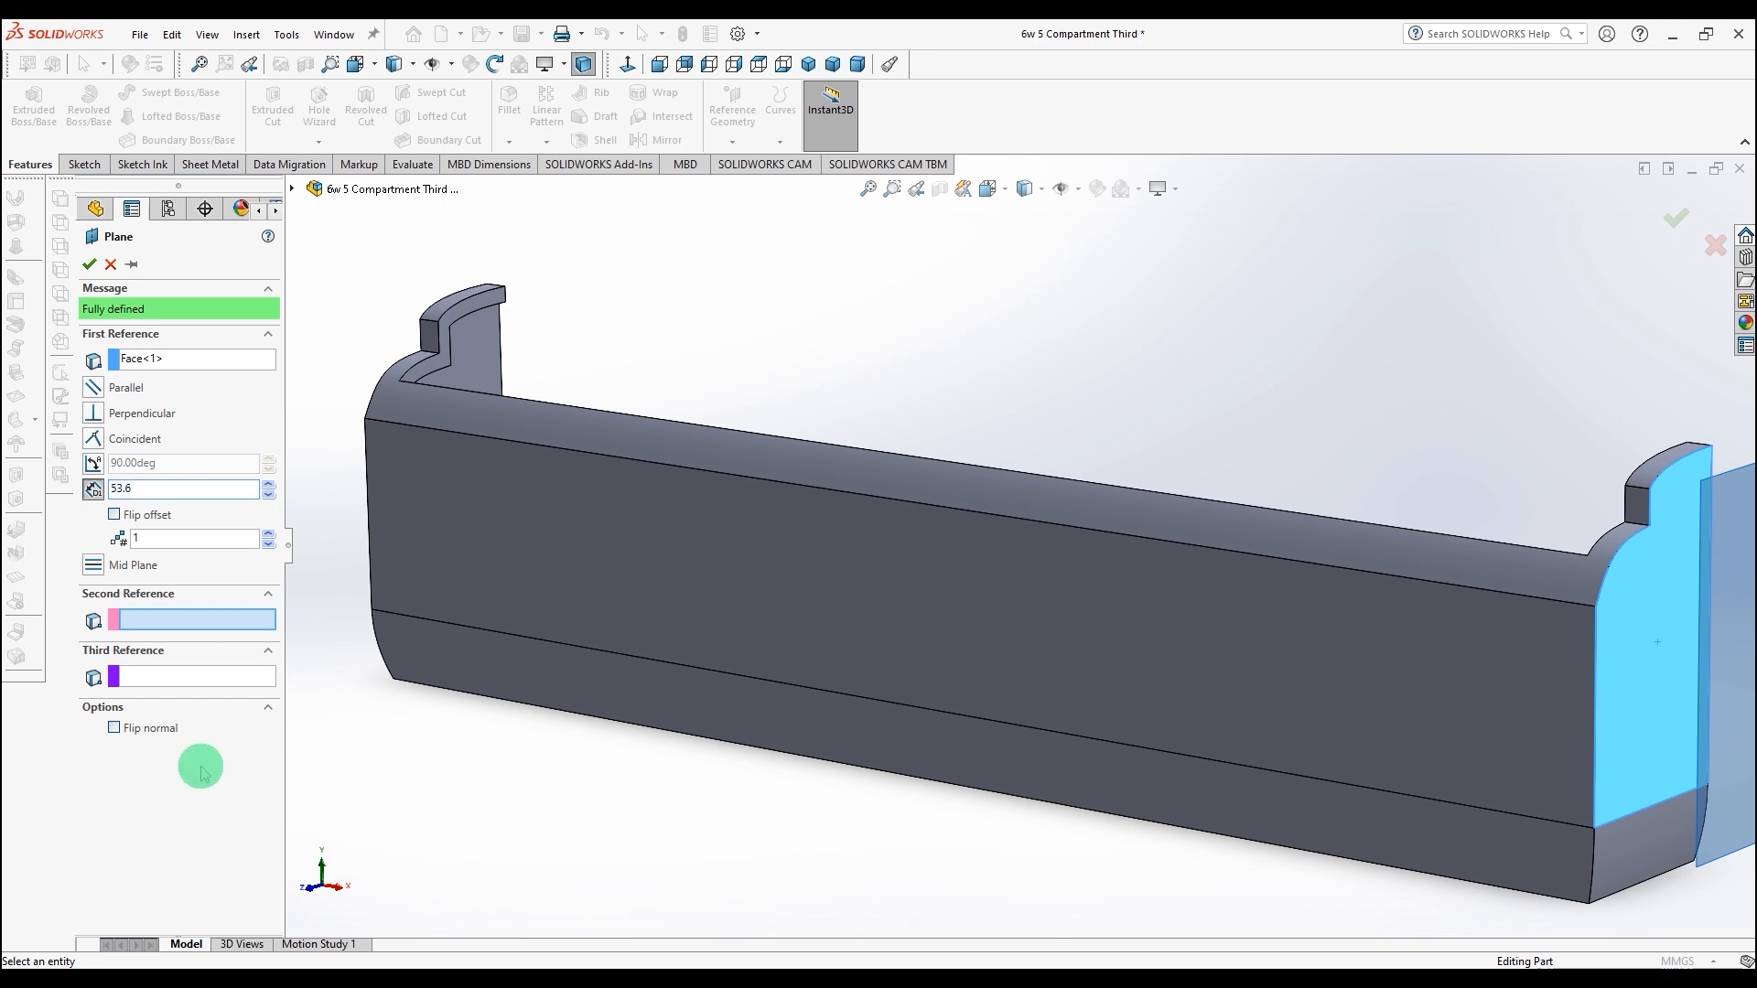
{"action": "key", "text": "Return"}
{"action": "scroll", "coordinate": [985, 776], "scroll_direction": "up", "scroll_amount": 4}
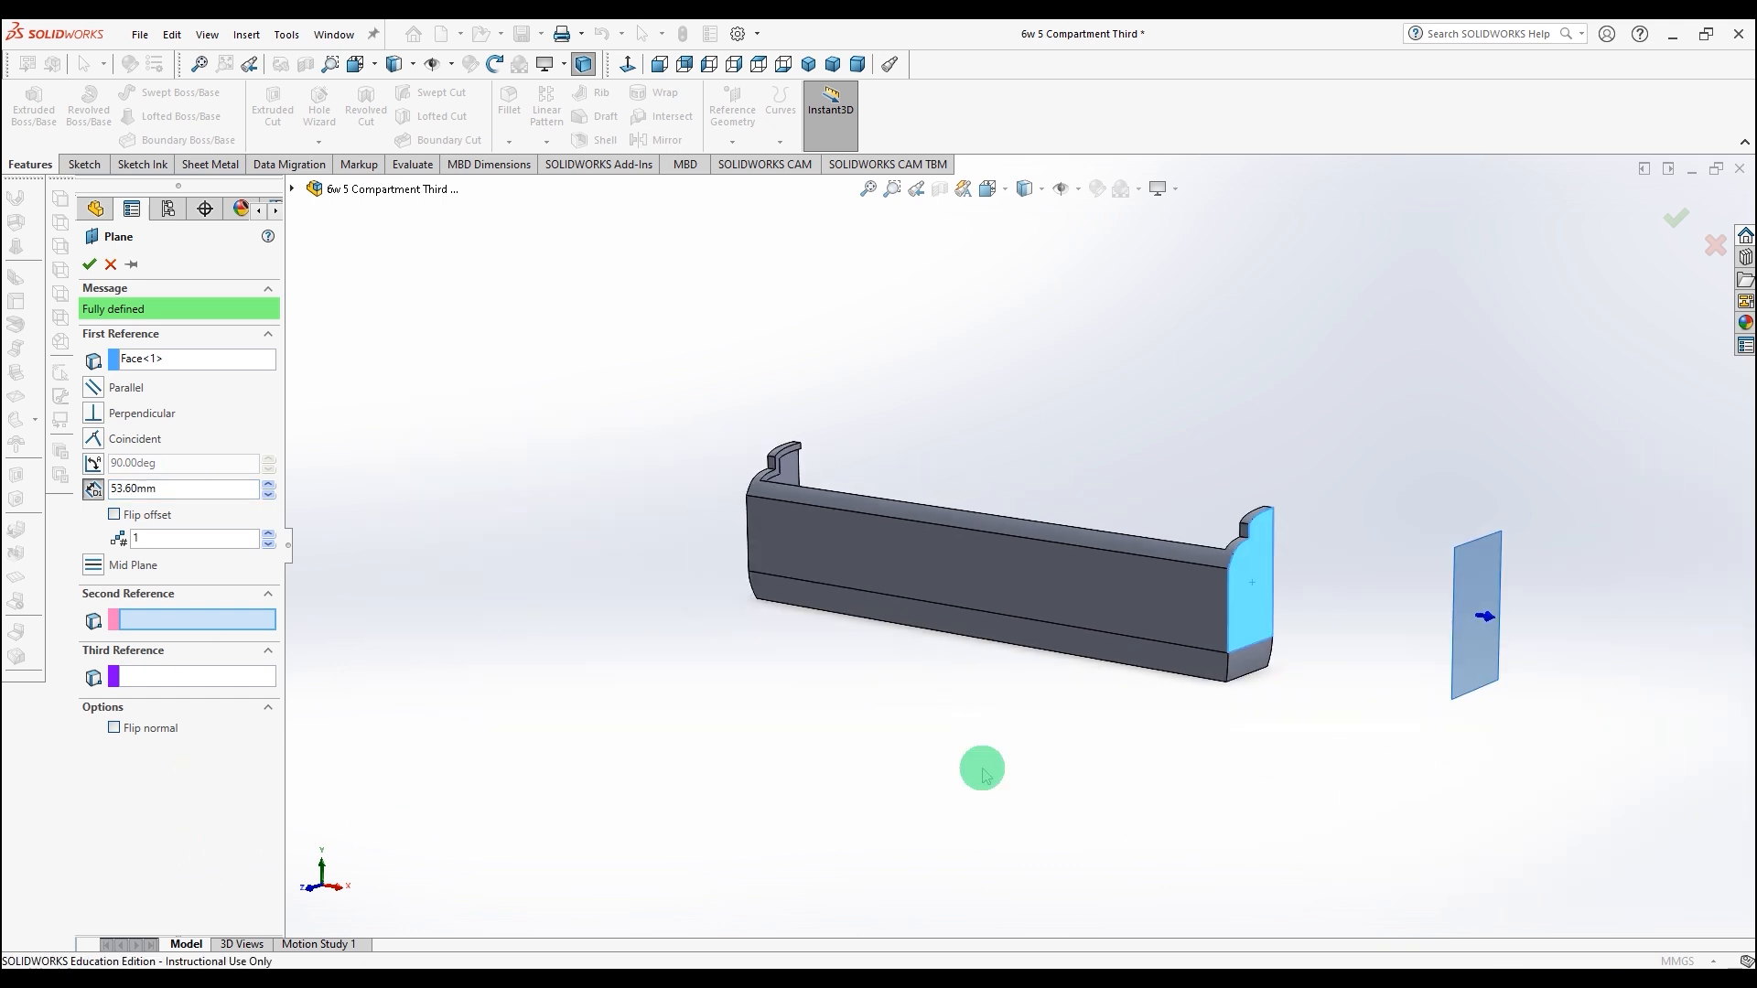
{"action": "left_click", "coordinate": [114, 515]}
{"action": "left_click", "coordinate": [249, 485]}
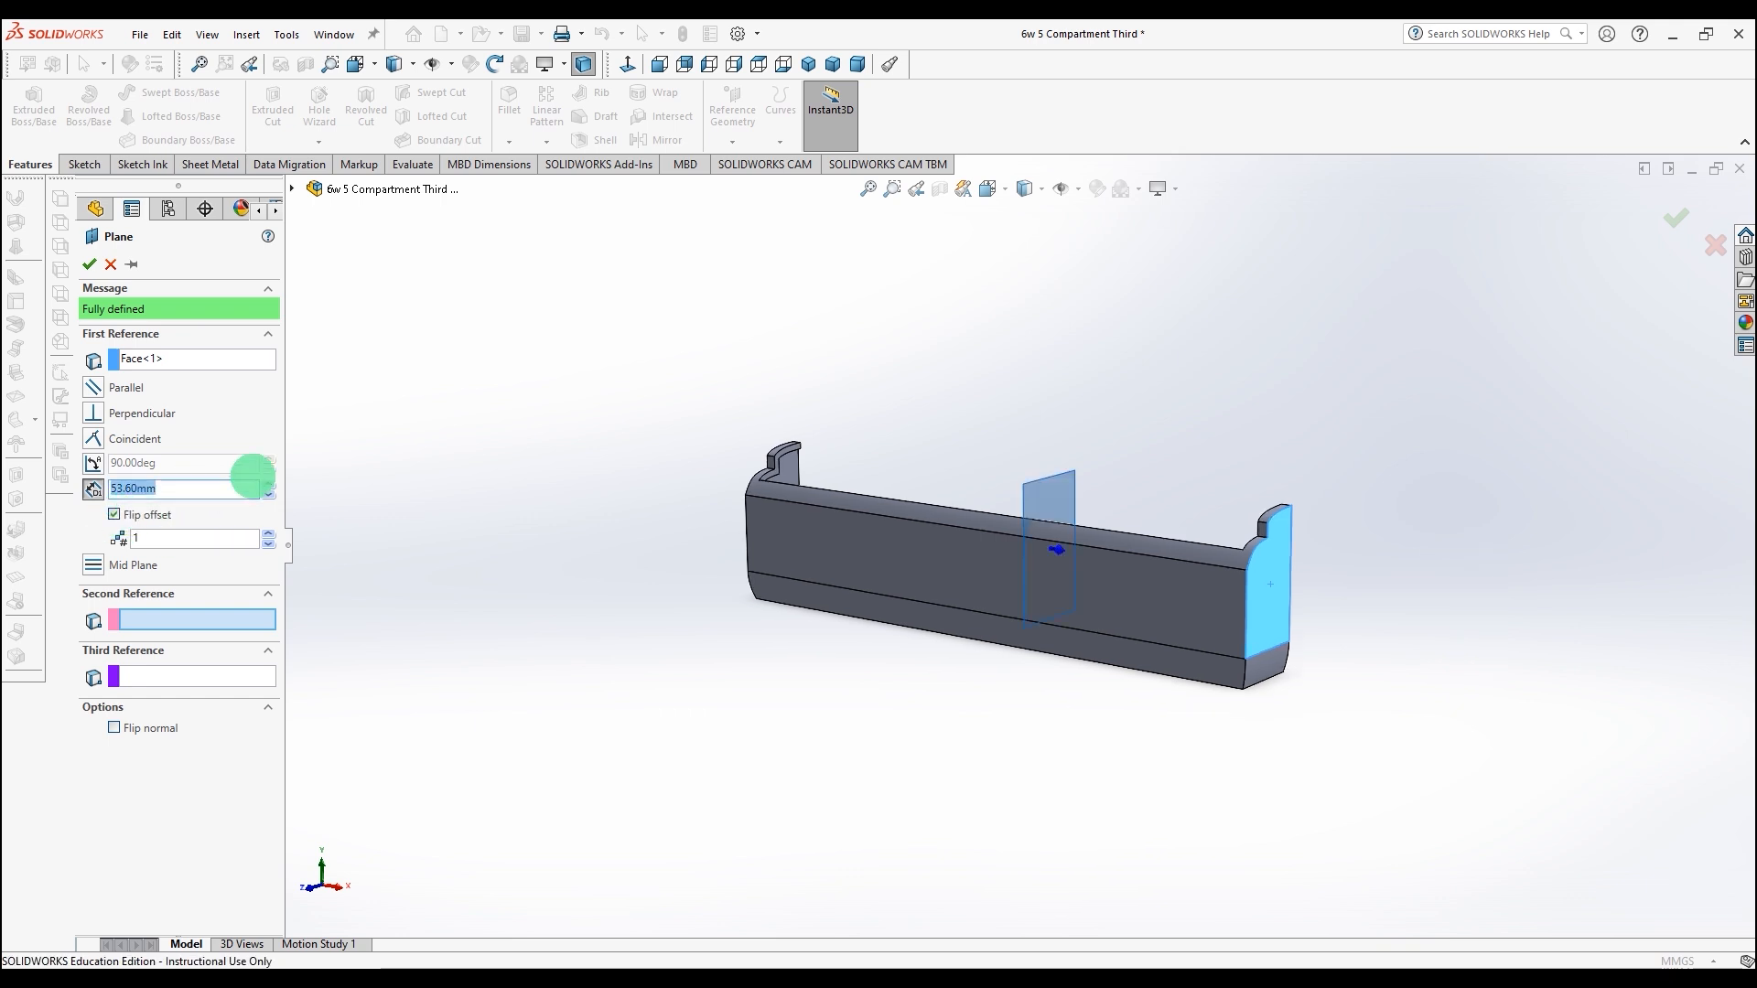
{"action": "left_click", "coordinate": [89, 266]}
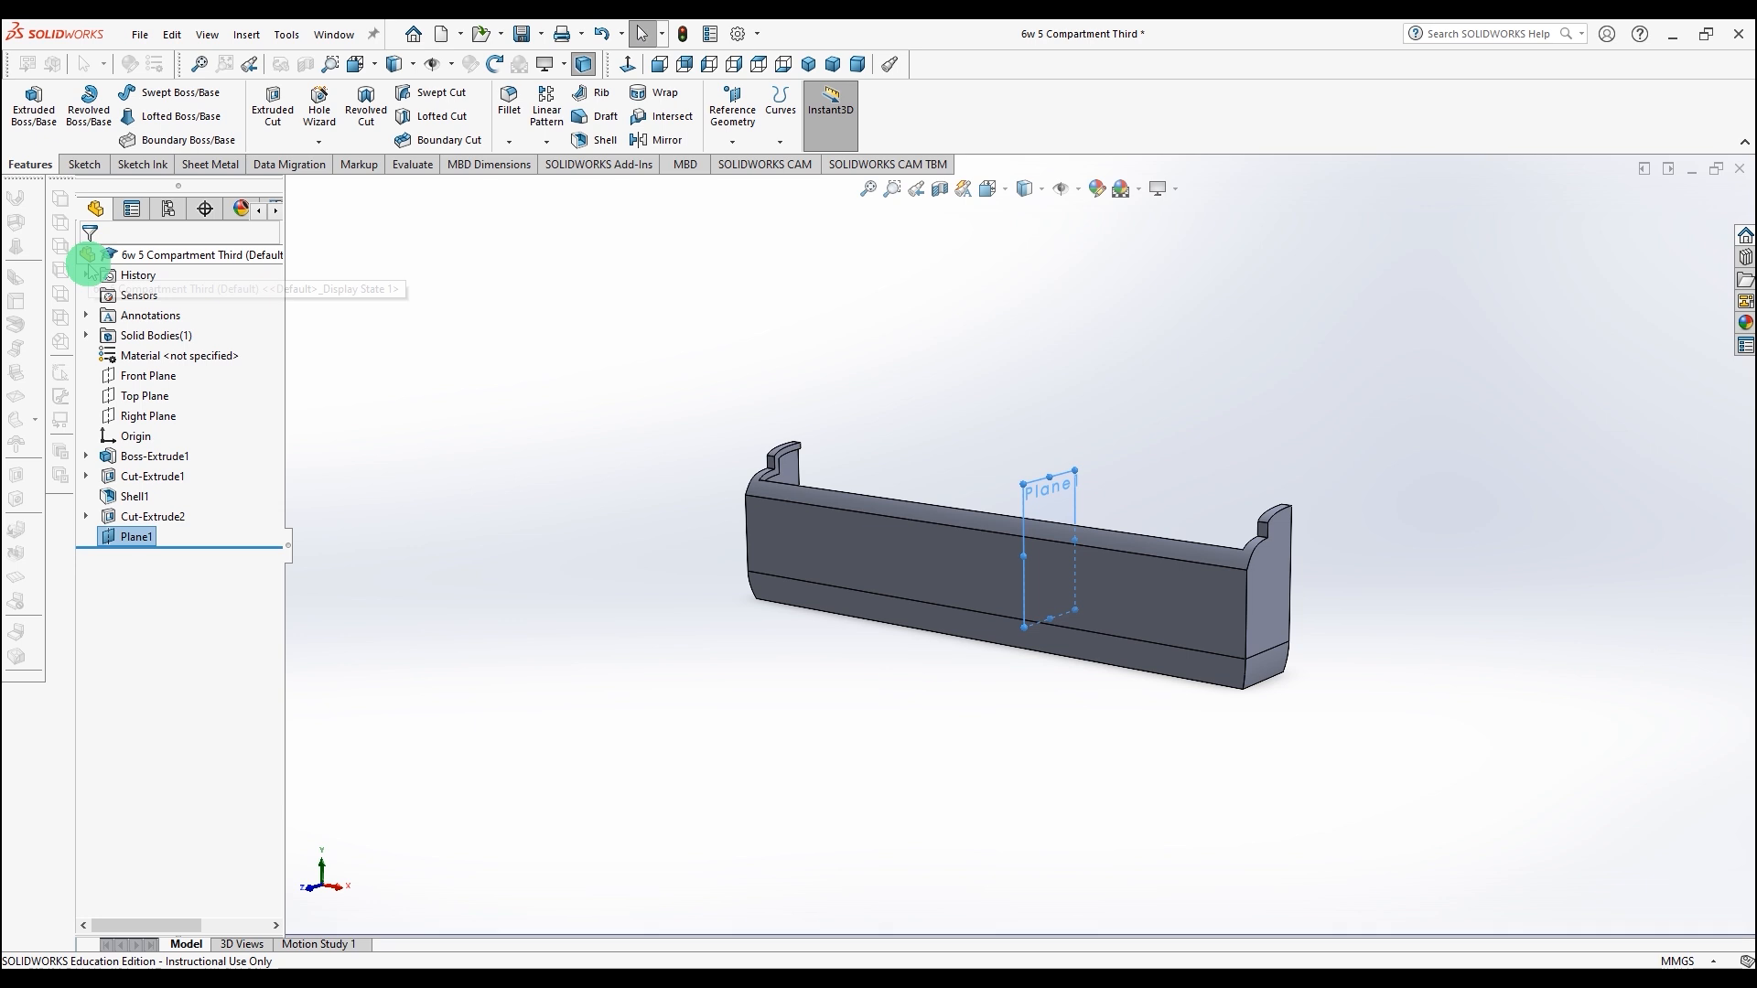
Step: Start a sketch on Plane1, view it normal, and convert the end face's upper and lower outlines into it
{"action": "left_click", "coordinate": [84, 164]}
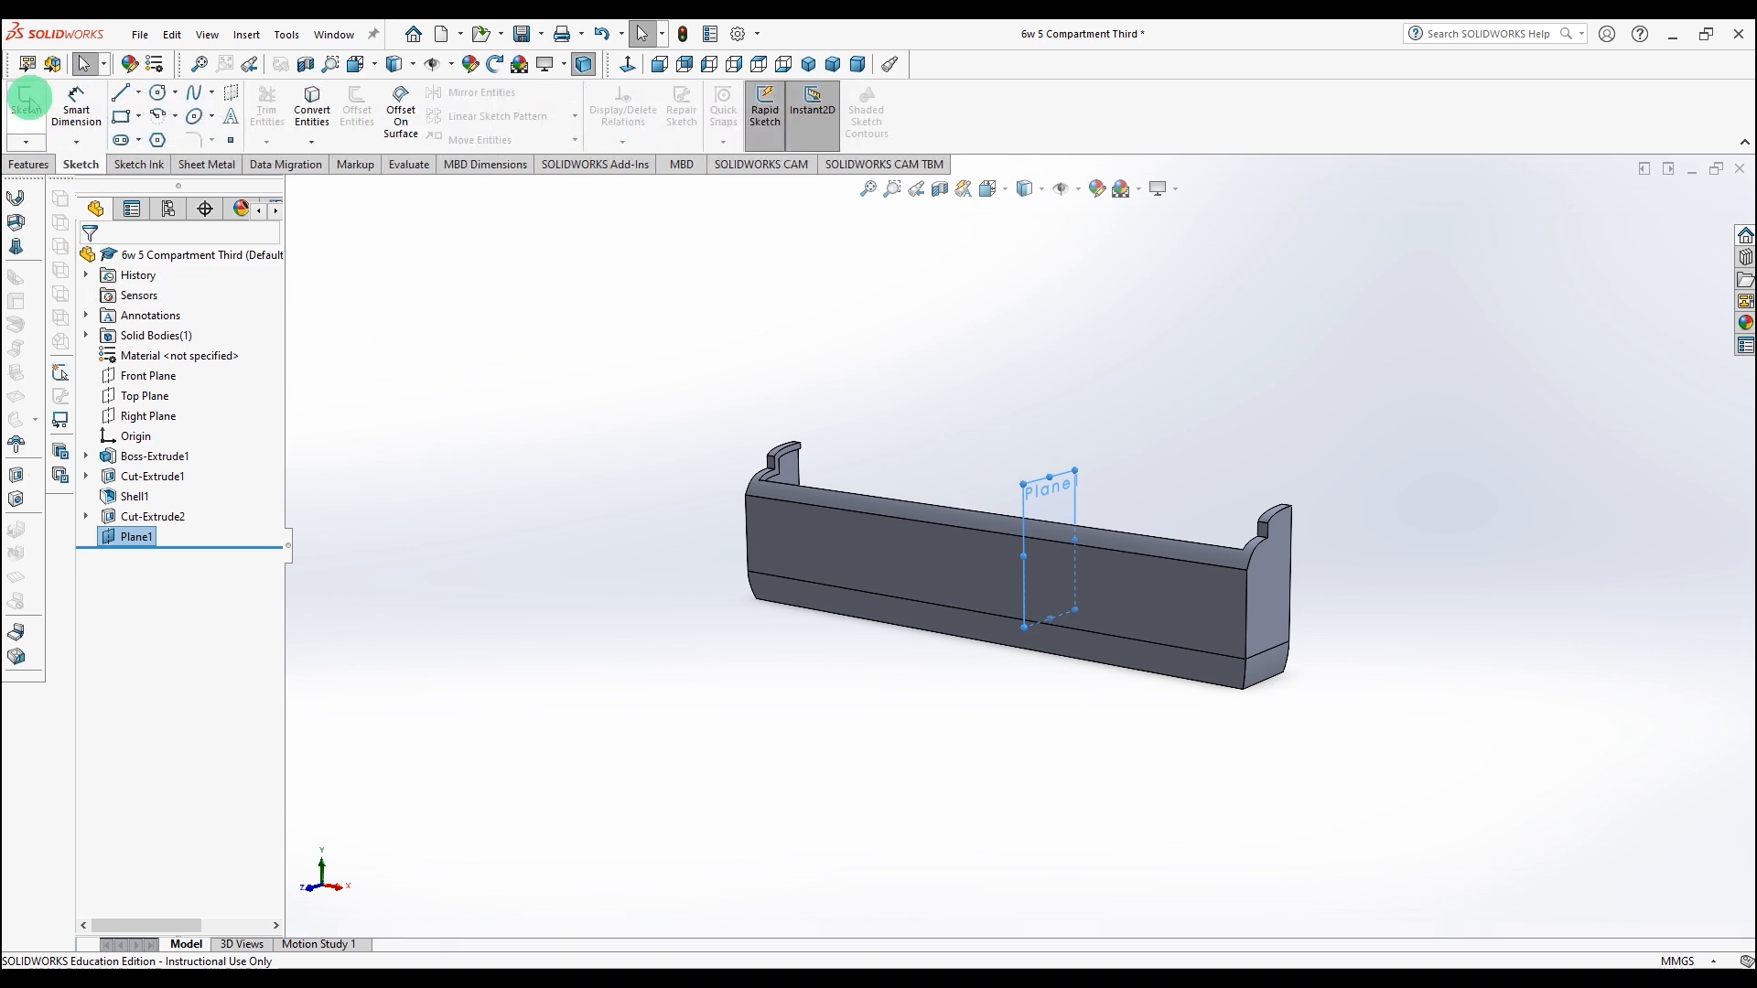
{"action": "left_click", "coordinate": [27, 101]}
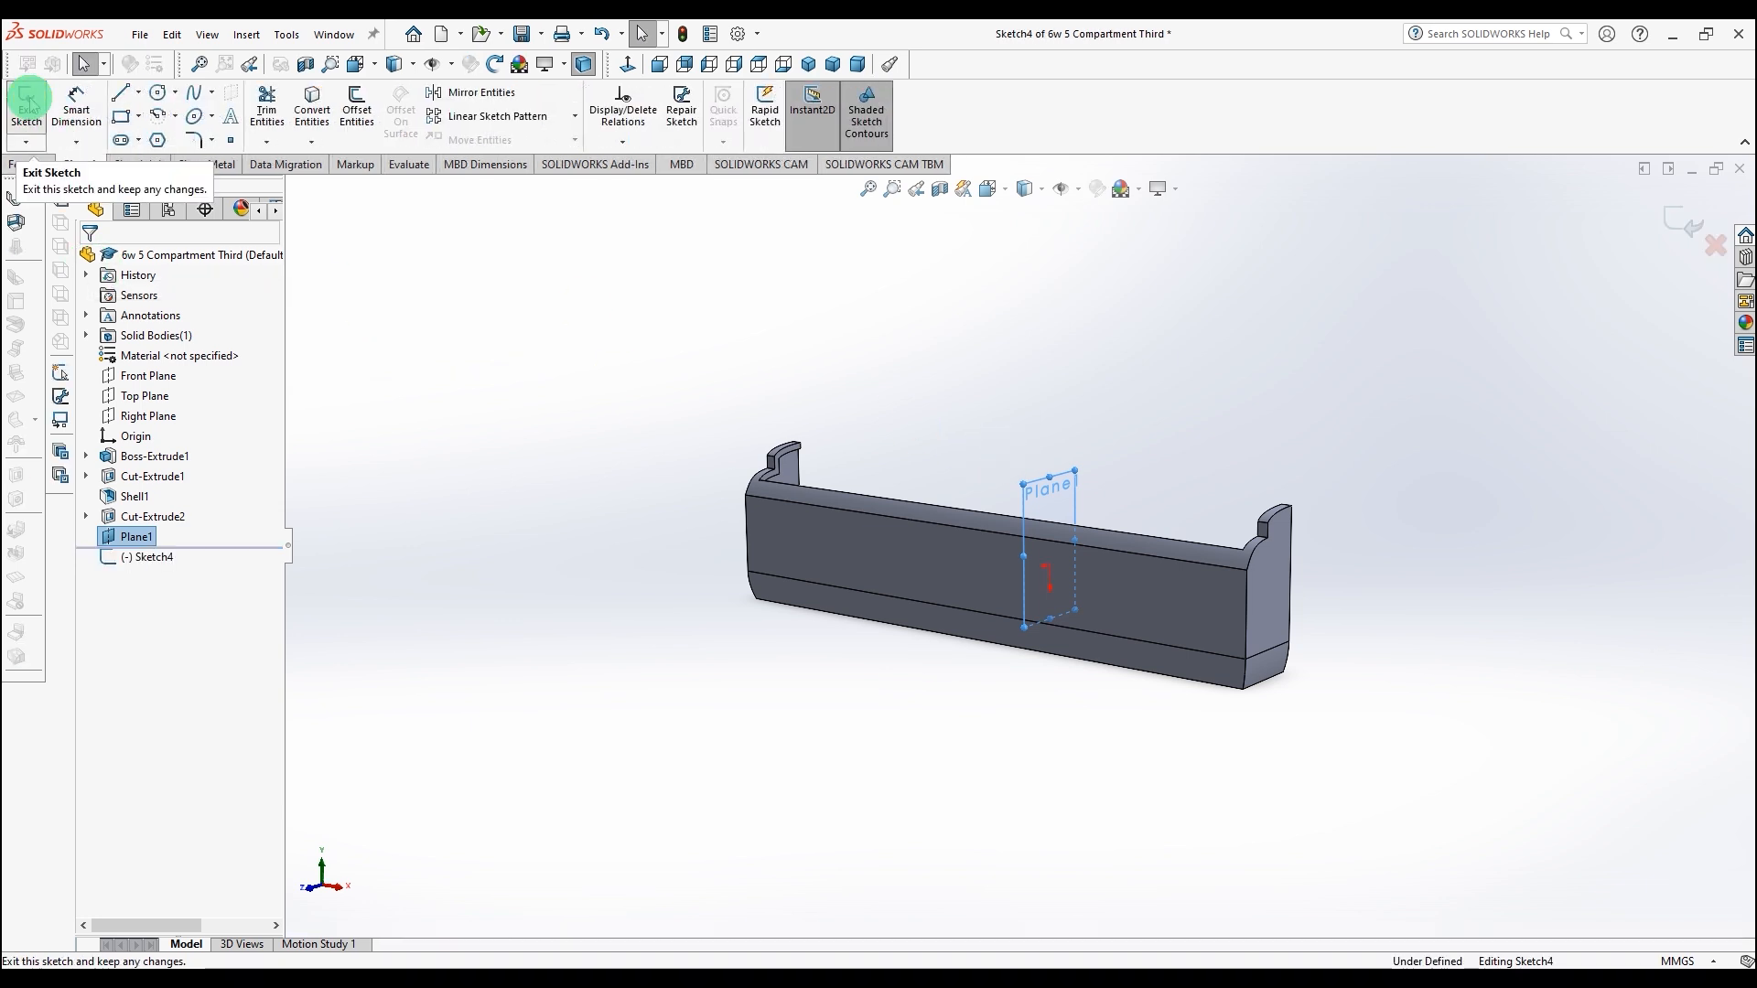
{"action": "key", "text": "space"}
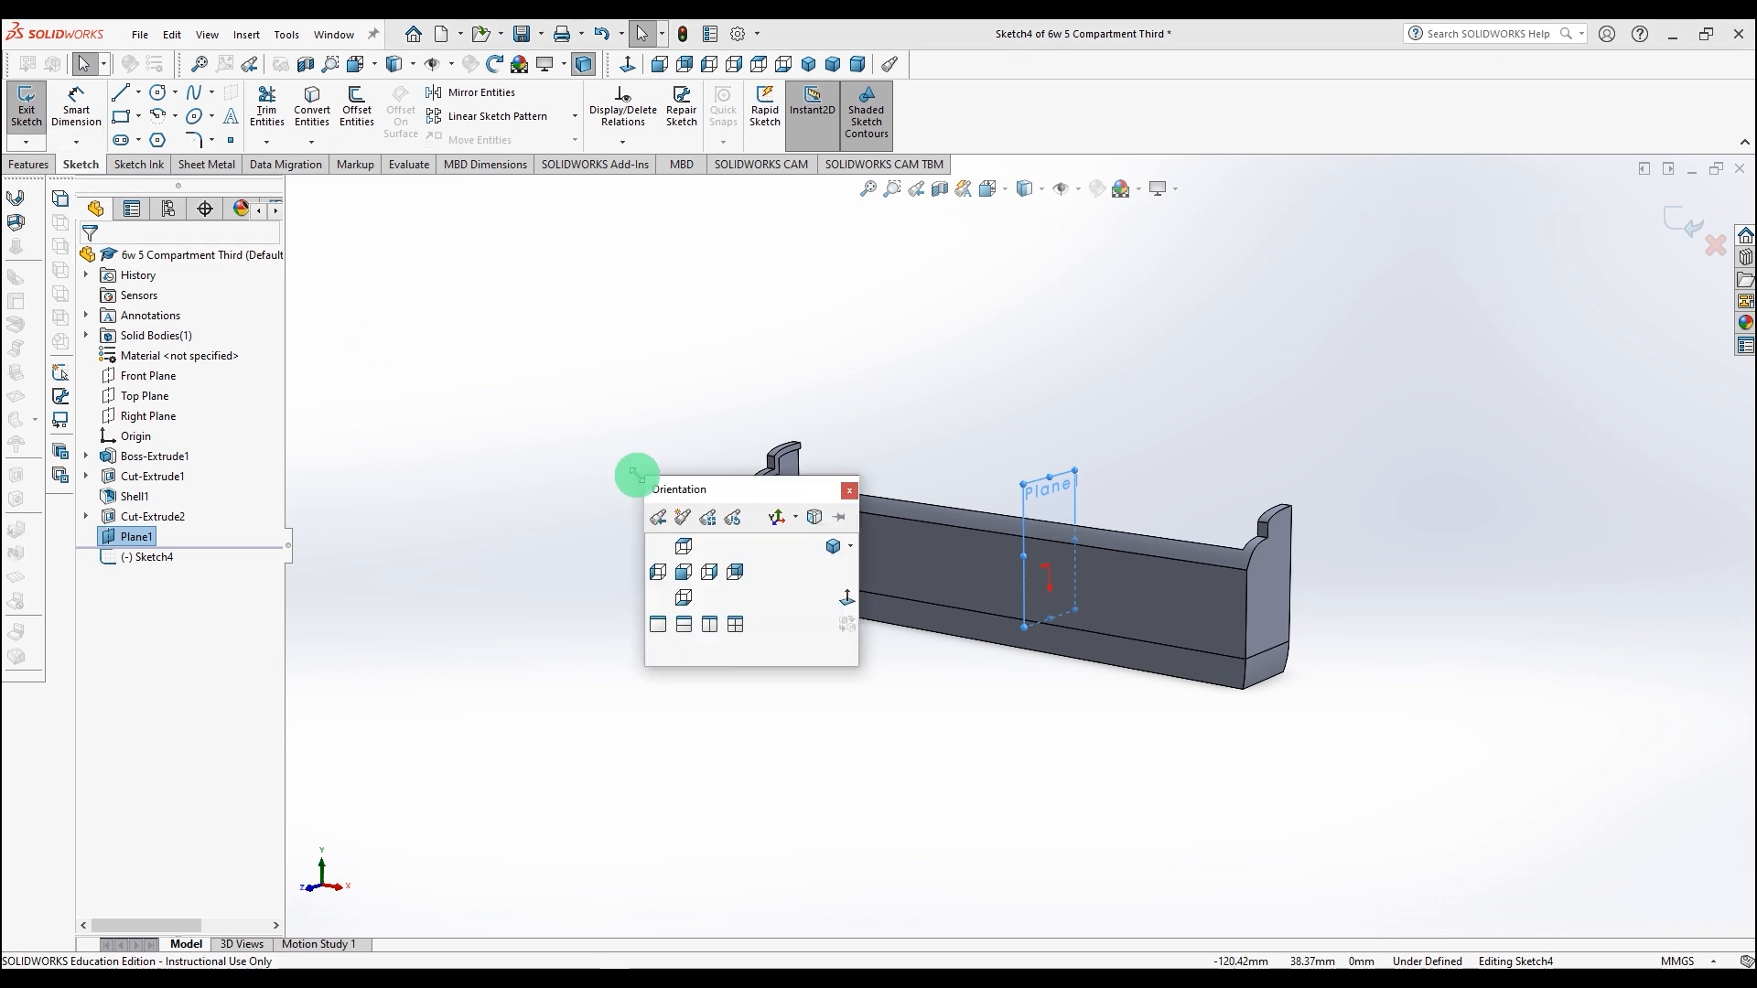
{"action": "left_click", "coordinate": [844, 601]}
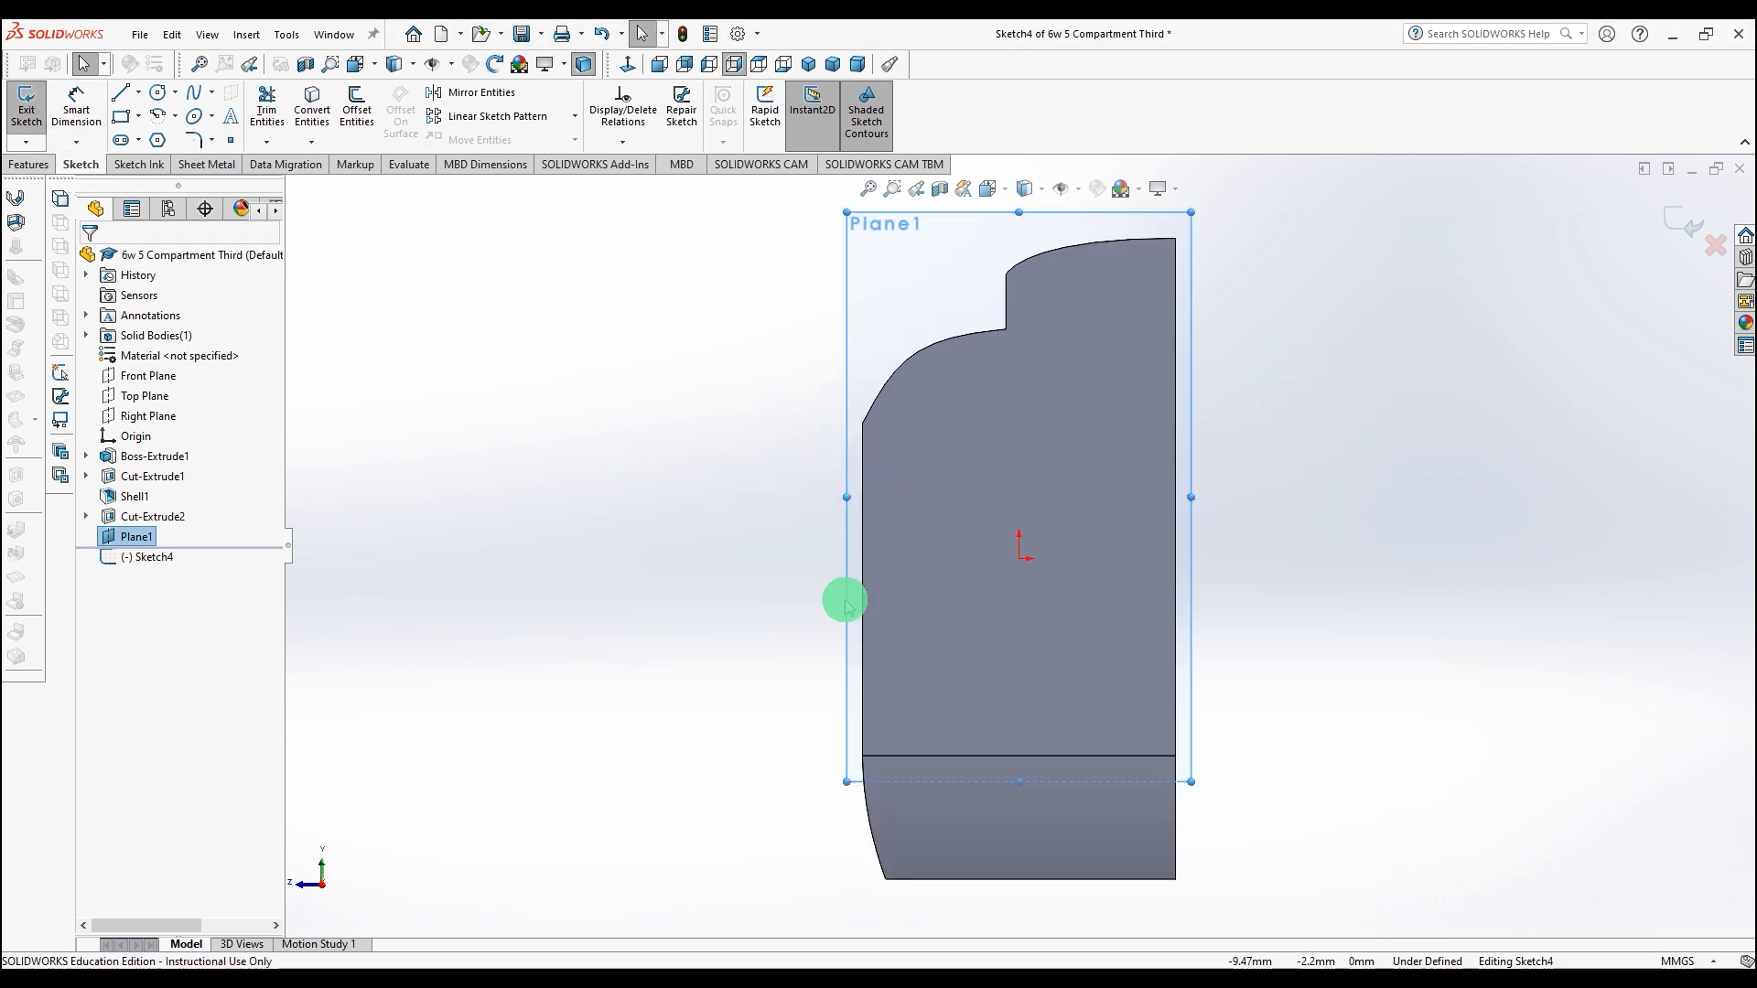
{"action": "left_click", "coordinate": [936, 527]}
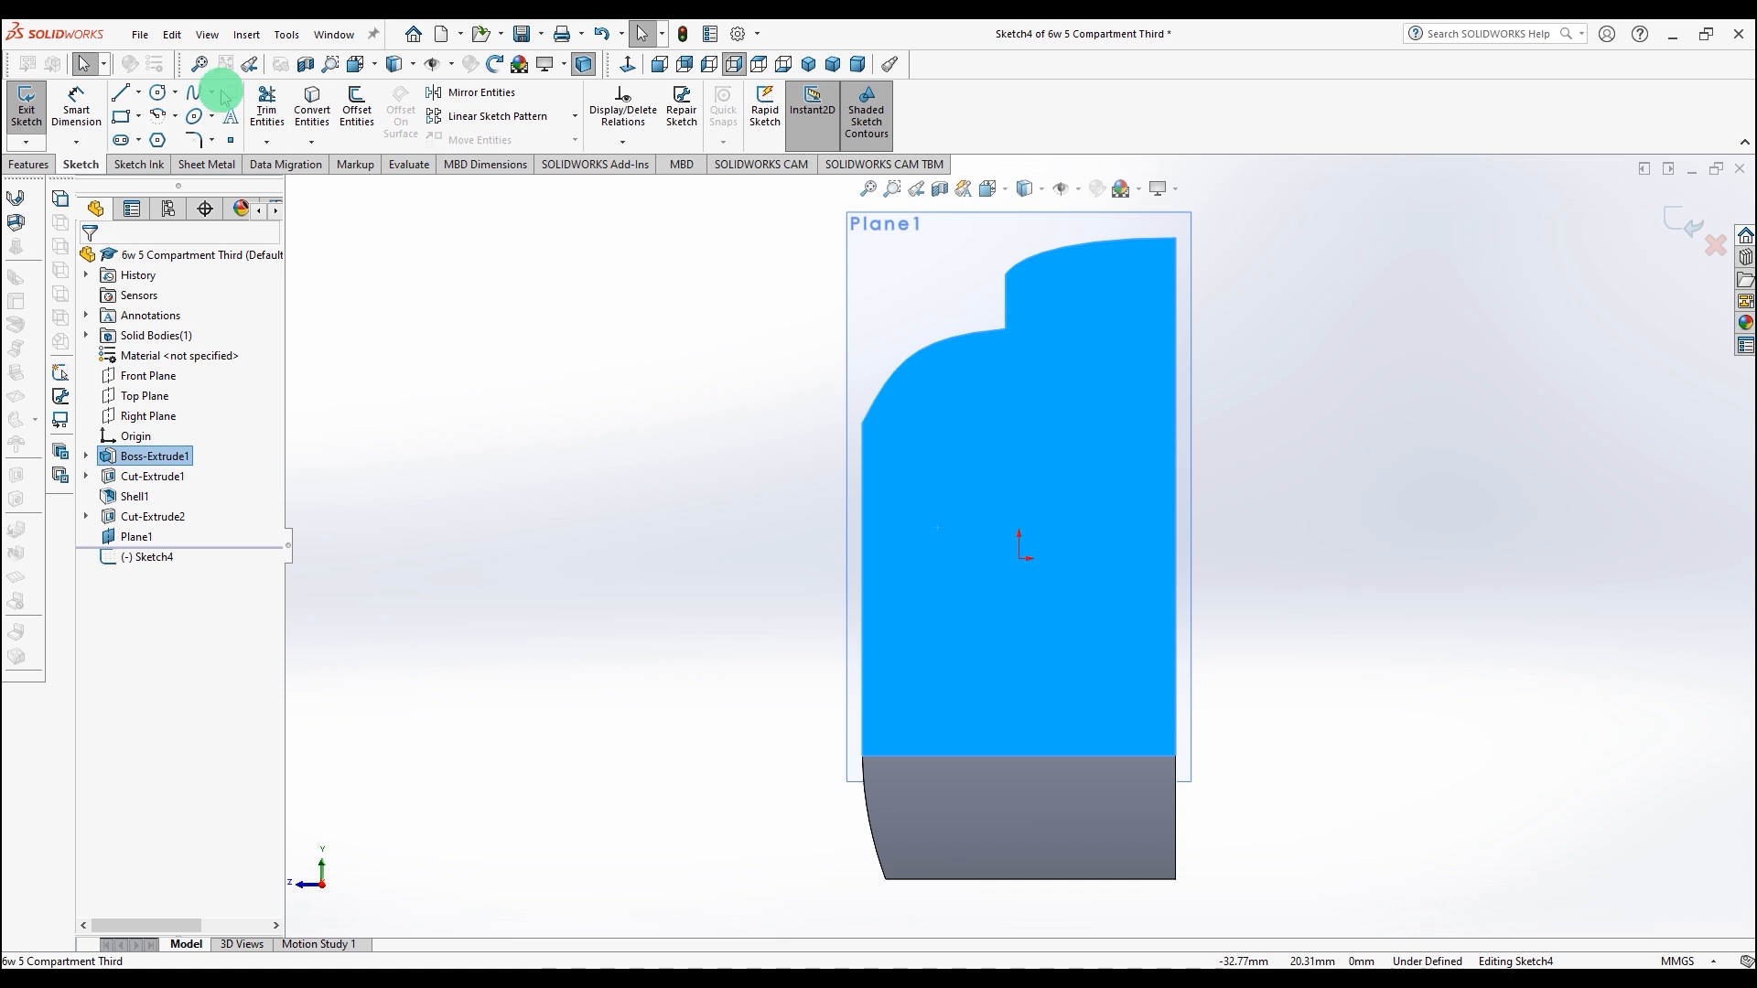
{"action": "left_click", "coordinate": [312, 105]}
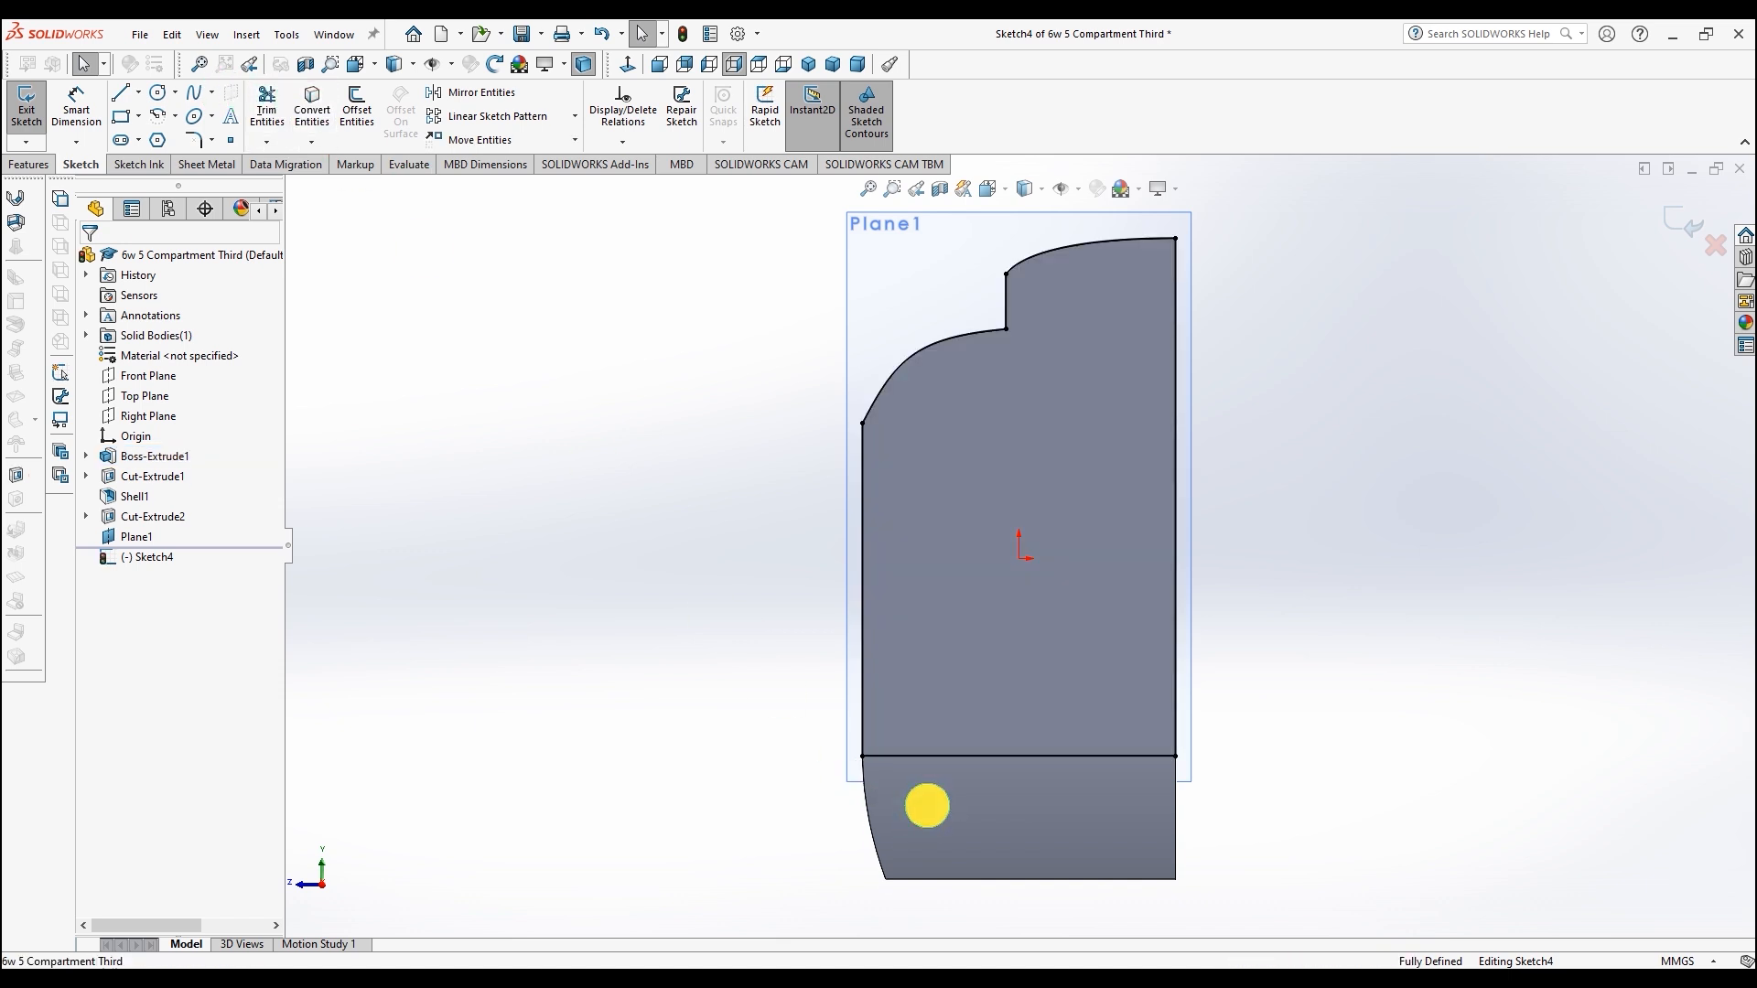
{"action": "left_click", "coordinate": [926, 806]}
{"action": "left_click", "coordinate": [311, 105]}
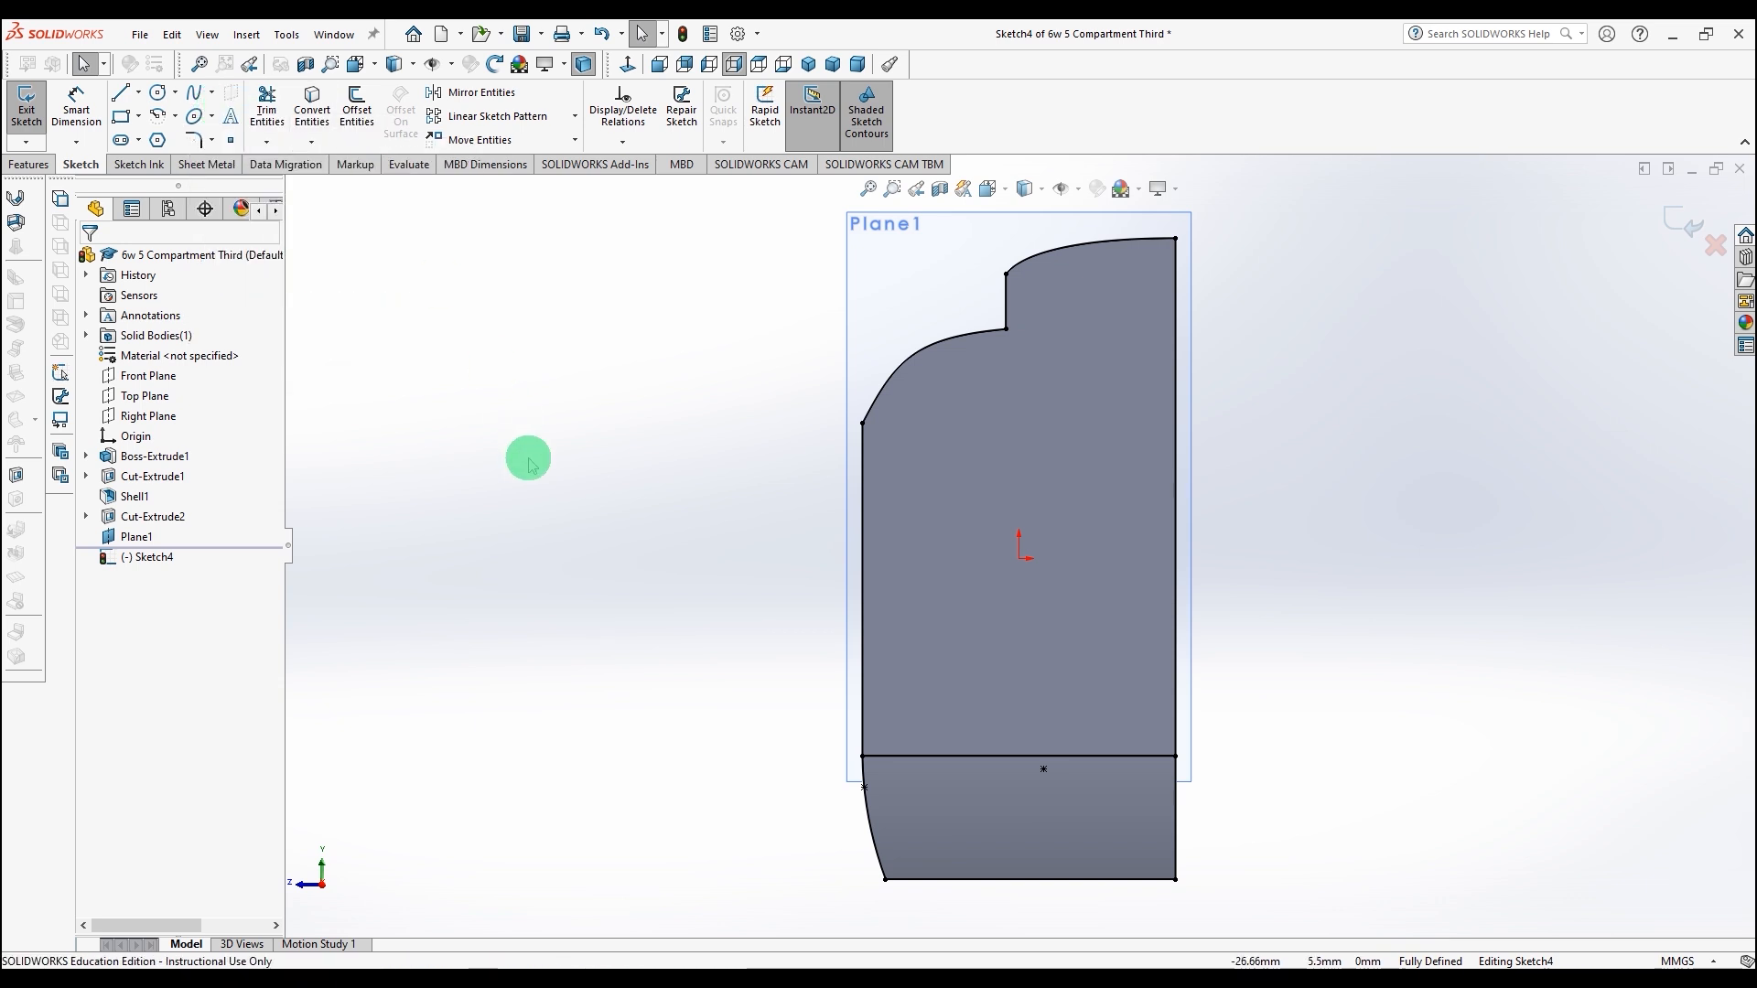
Step: Trim away the horizontal dividing line inside the converted profile
{"action": "scroll", "coordinate": [531, 458], "scroll_direction": "up", "scroll_amount": 3}
{"action": "mouse_move", "coordinate": [540, 491]}
{"action": "middle_mouse_down"}
{"action": "mouse_move", "coordinate": [626, 514]}
{"action": "mouse_move", "coordinate": [628, 535]}
{"action": "middle_mouse_up"}
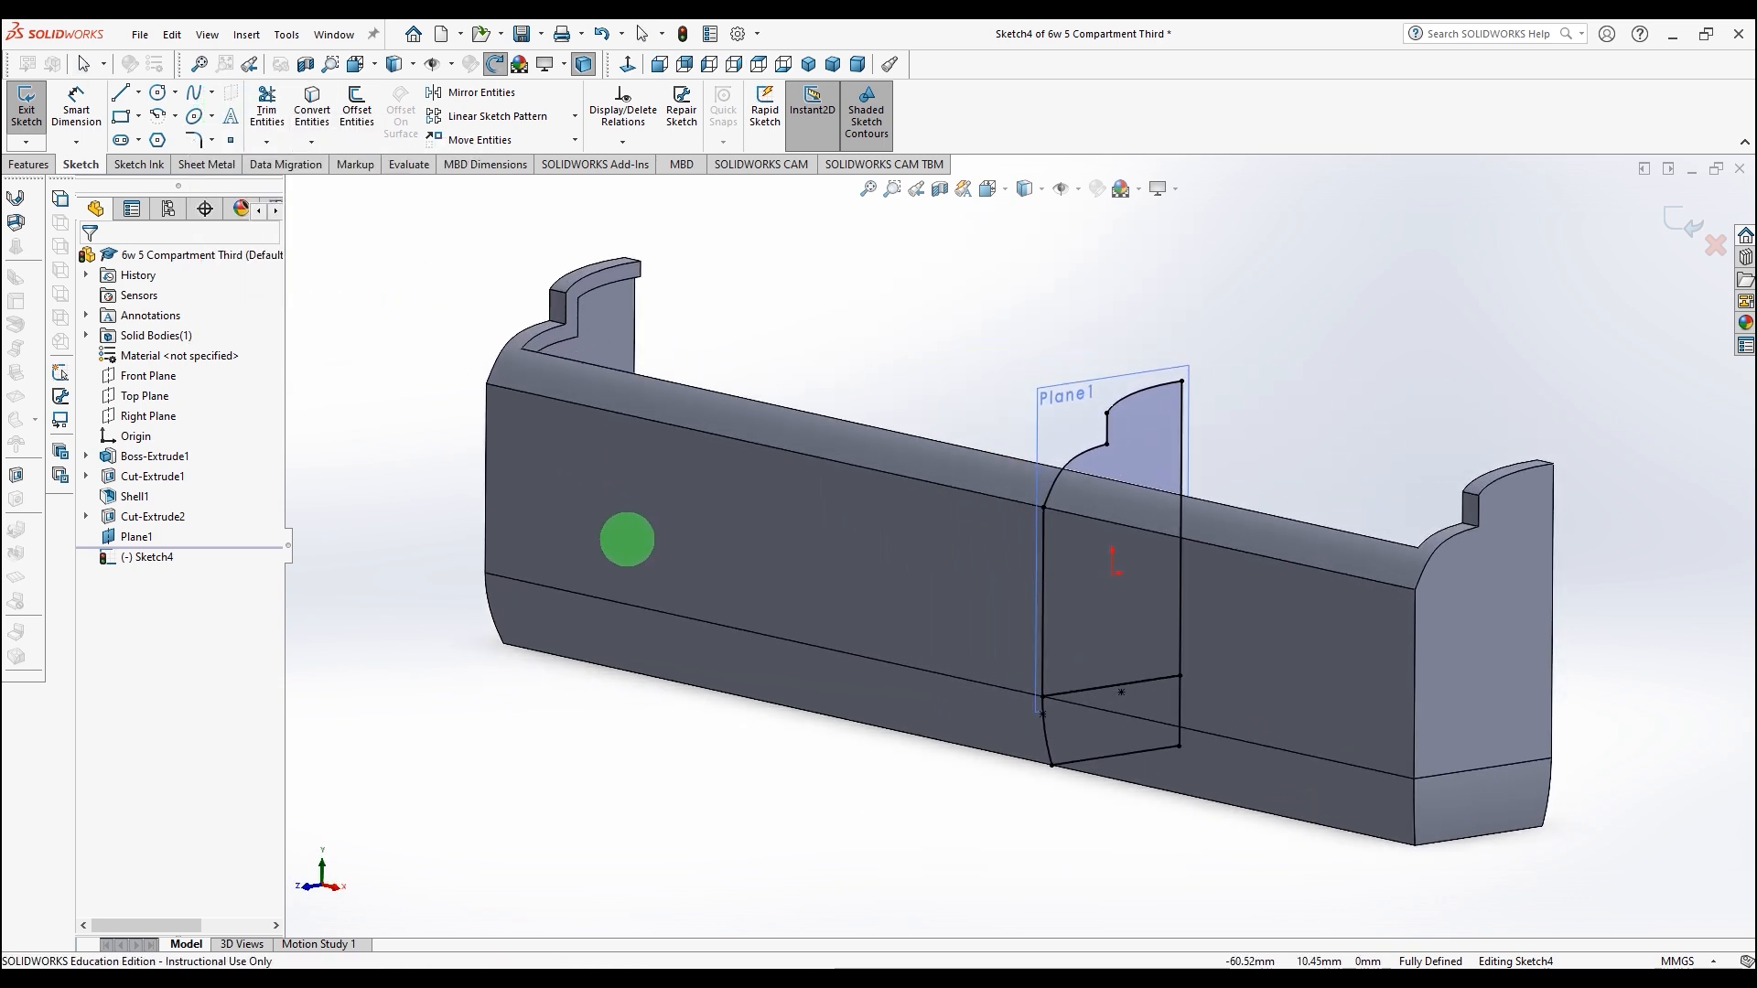
{"action": "left_click", "coordinate": [266, 105]}
{"action": "left_click", "coordinate": [1114, 685]}
{"action": "left_click", "coordinate": [127, 117]}
Step: Cut-extrude the Plane1 sketch Through All to remove the compartment beyond the plane
{"action": "left_click", "coordinate": [29, 165]}
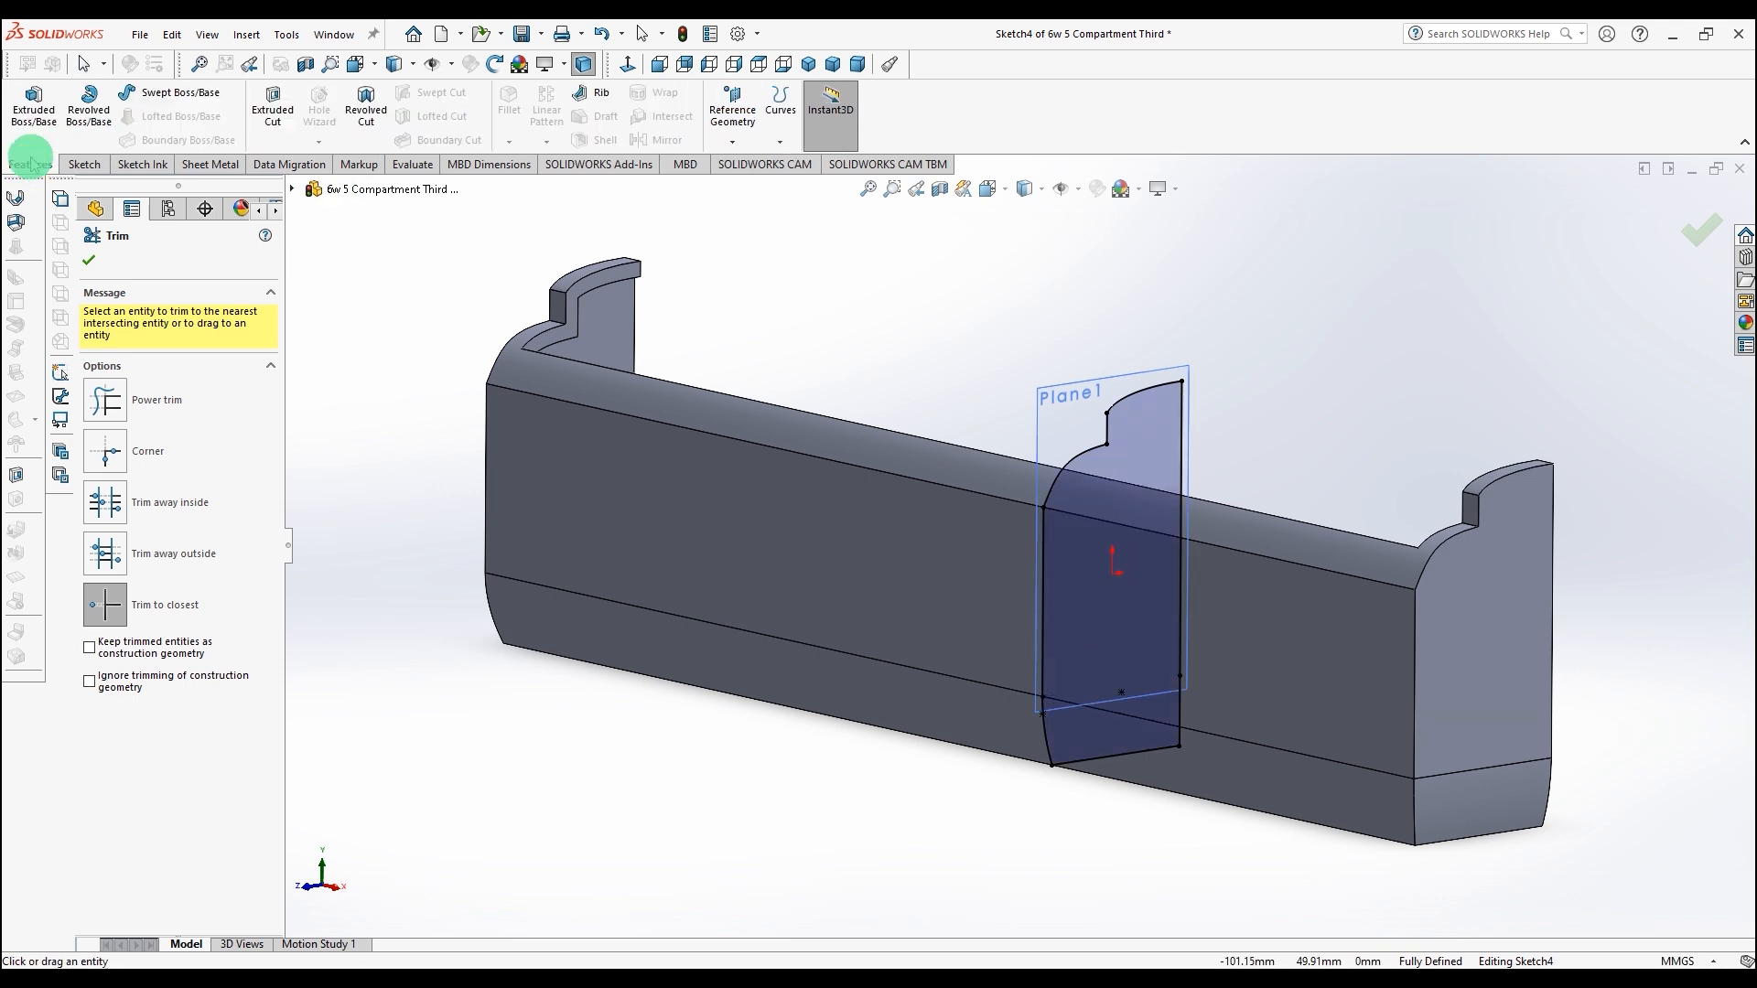
{"action": "left_click", "coordinate": [277, 98]}
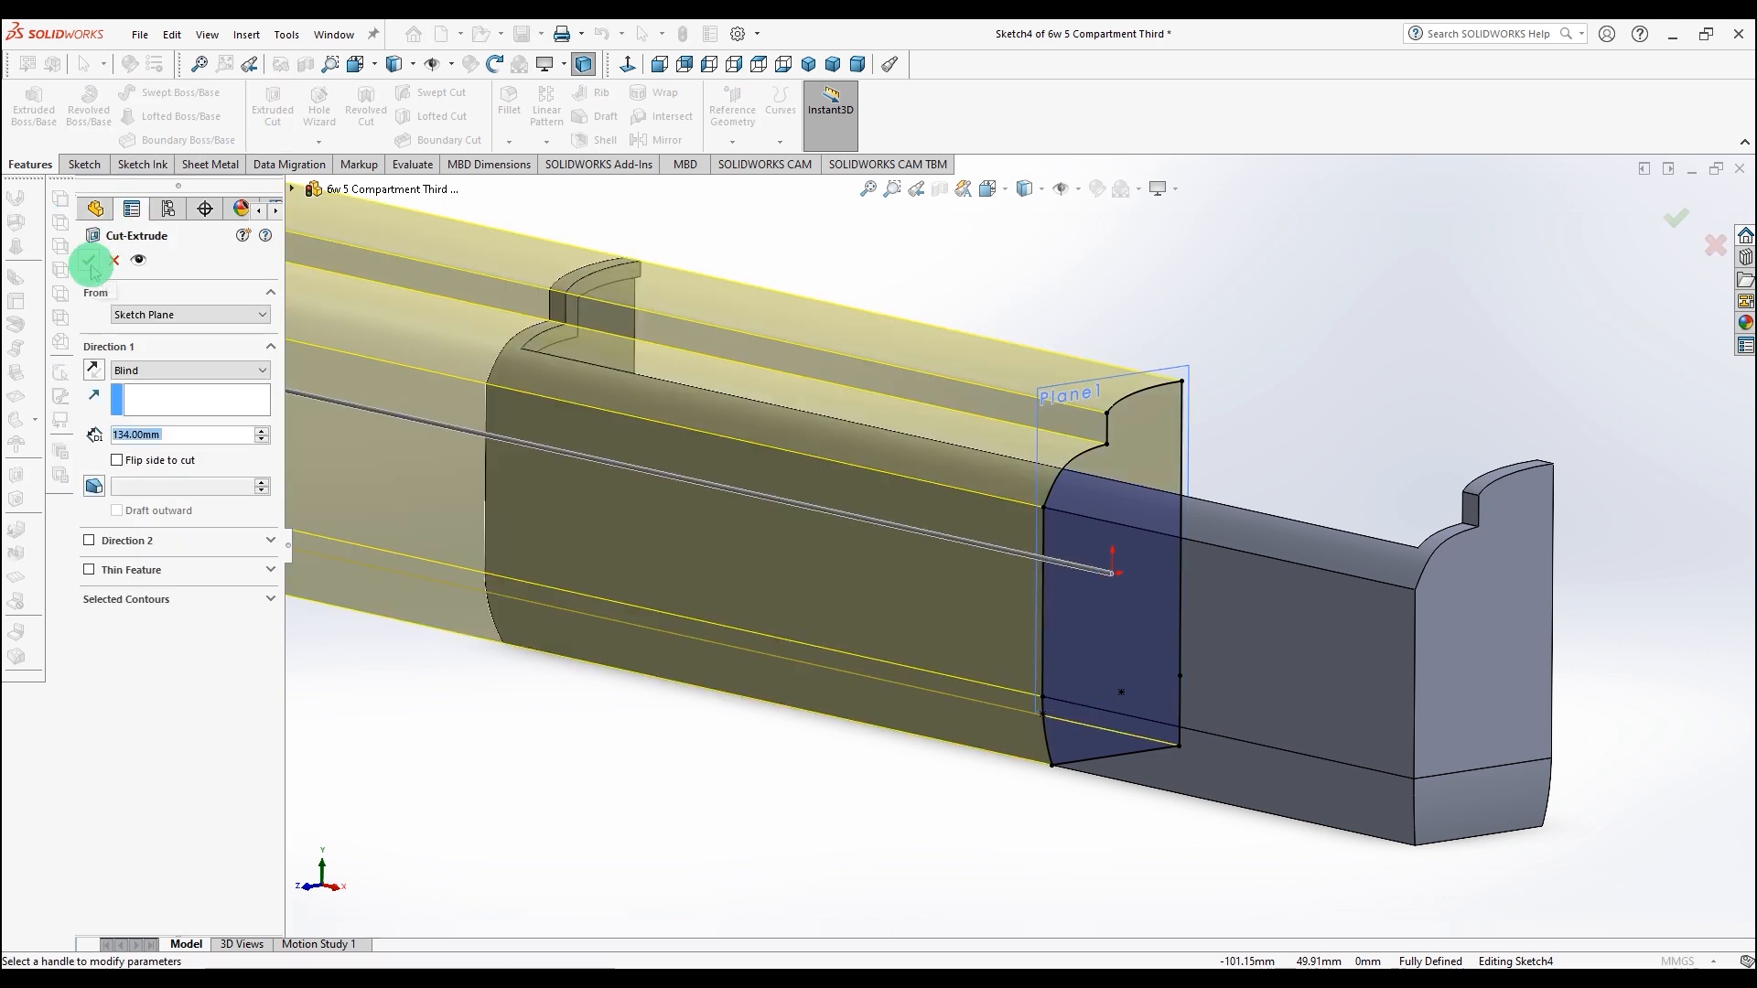
{"action": "left_click", "coordinate": [140, 371]}
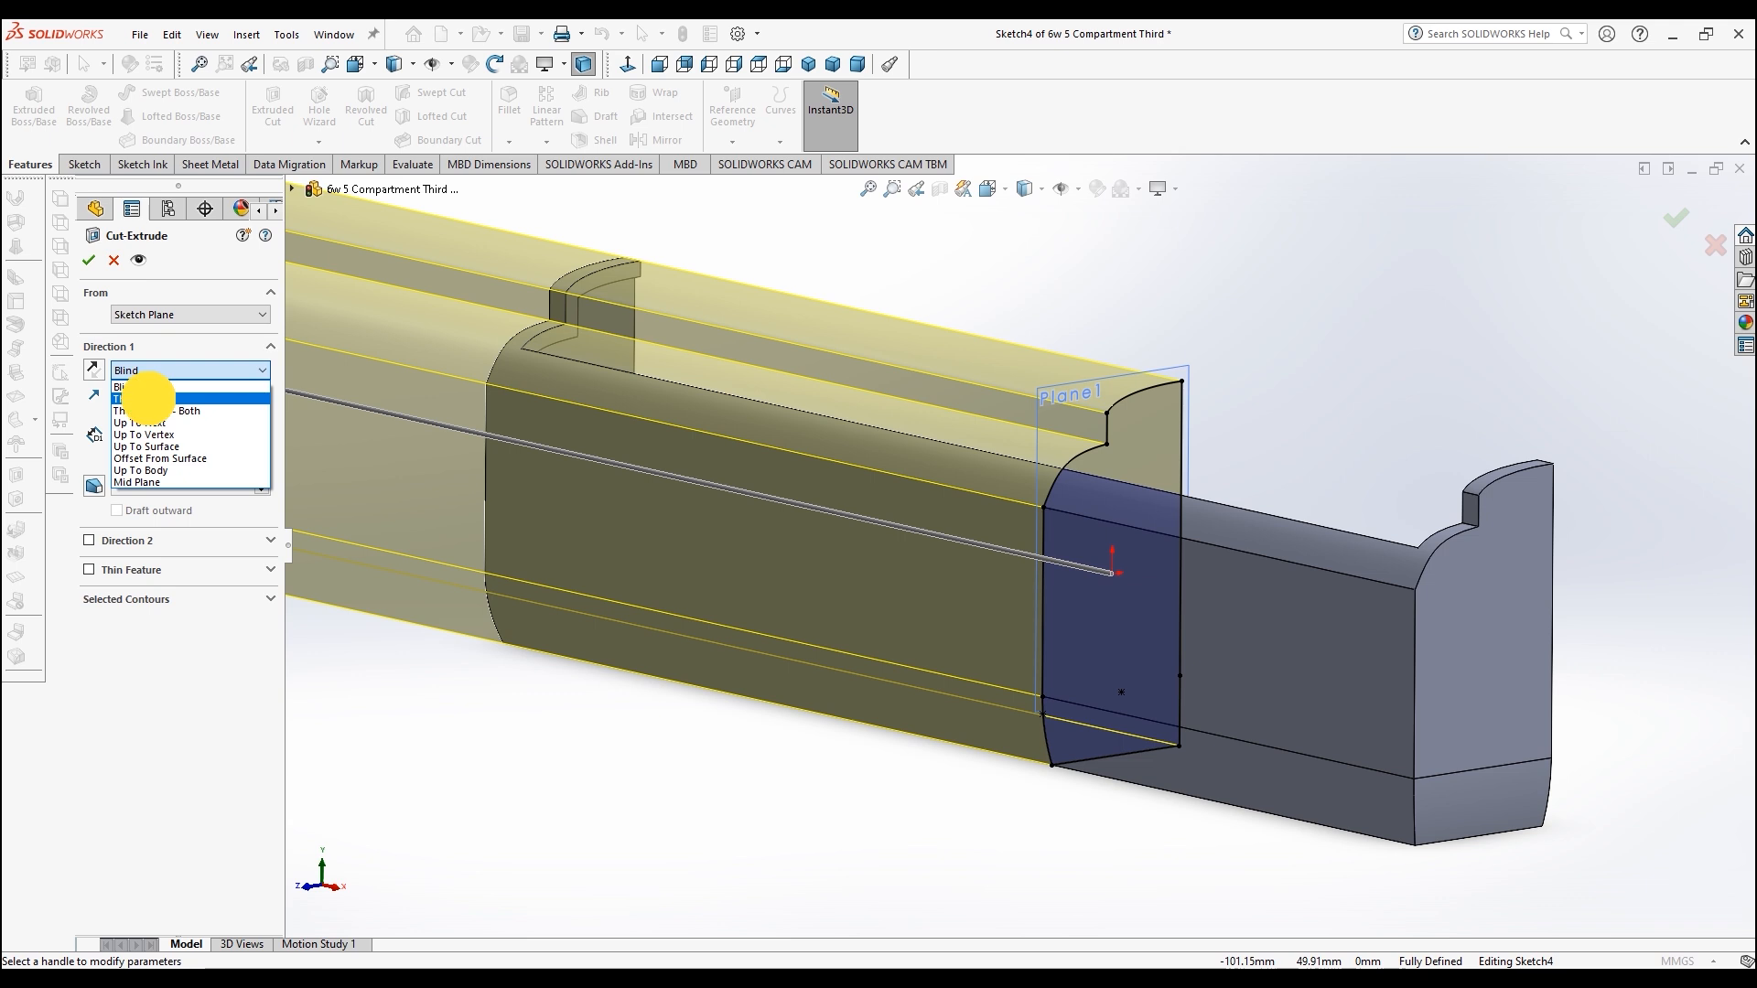
{"action": "left_click", "coordinate": [145, 388]}
{"action": "left_click", "coordinate": [90, 263]}
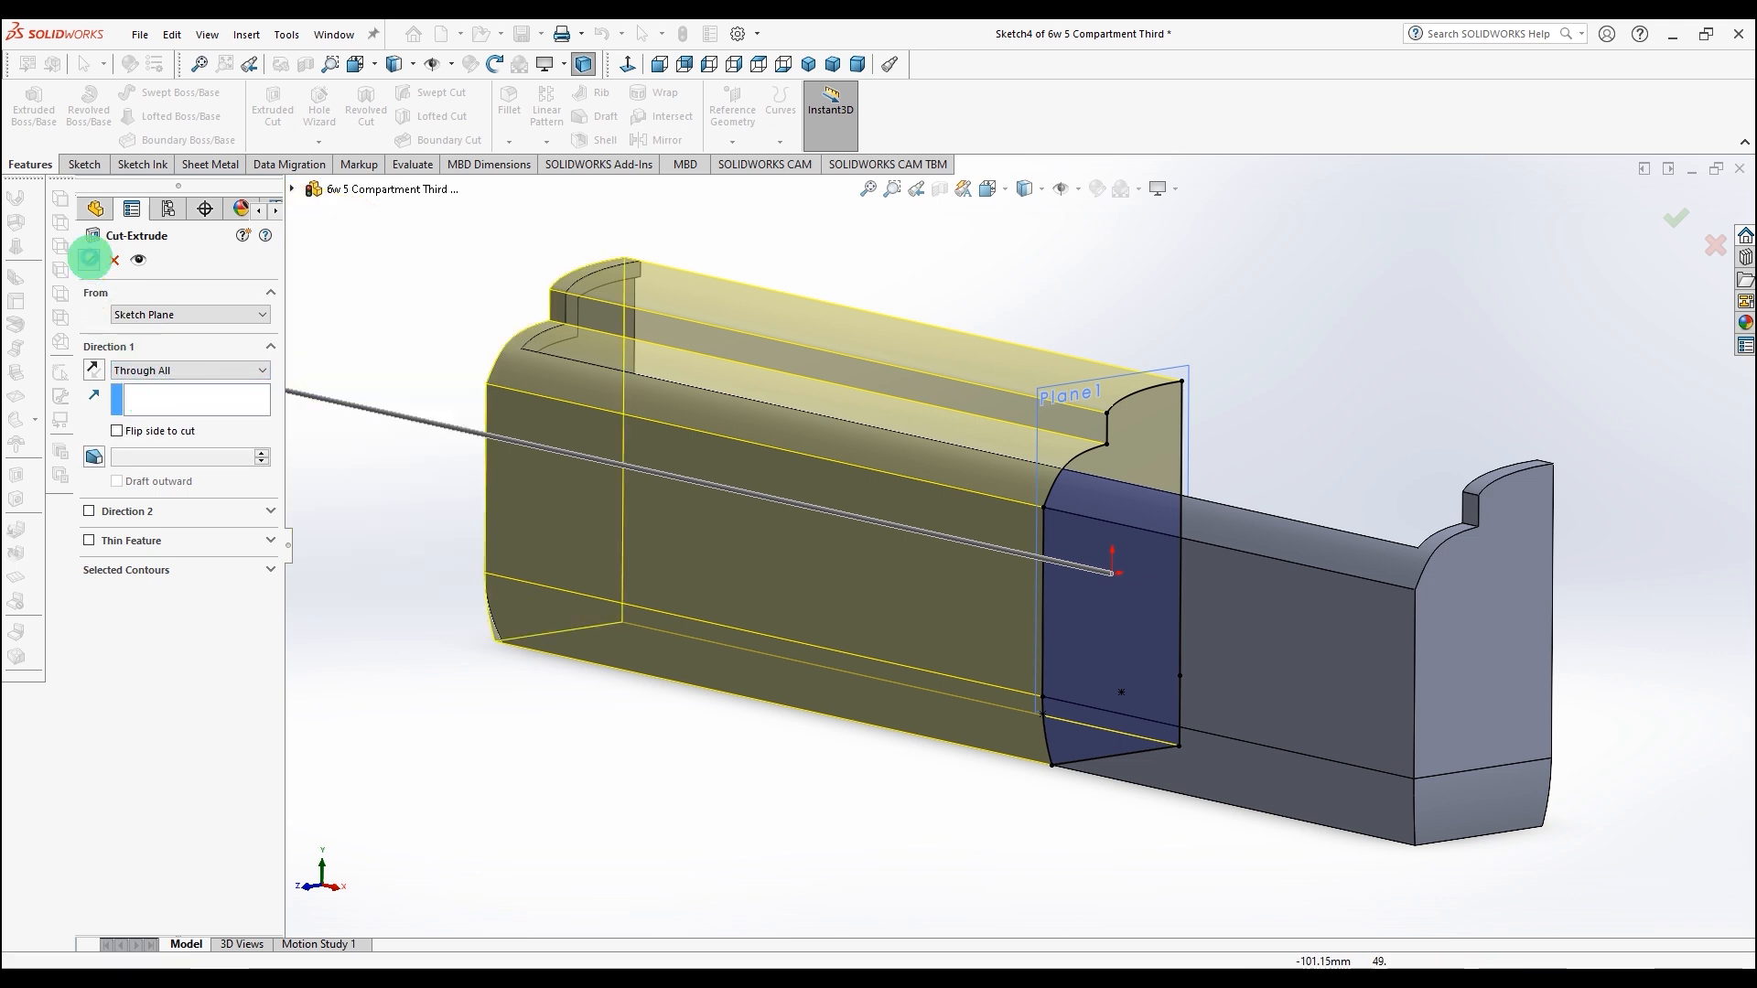
Step: Save the part
{"action": "middle_click_drag", "start_coordinate": [847, 677], "coordinate": [977, 747]}
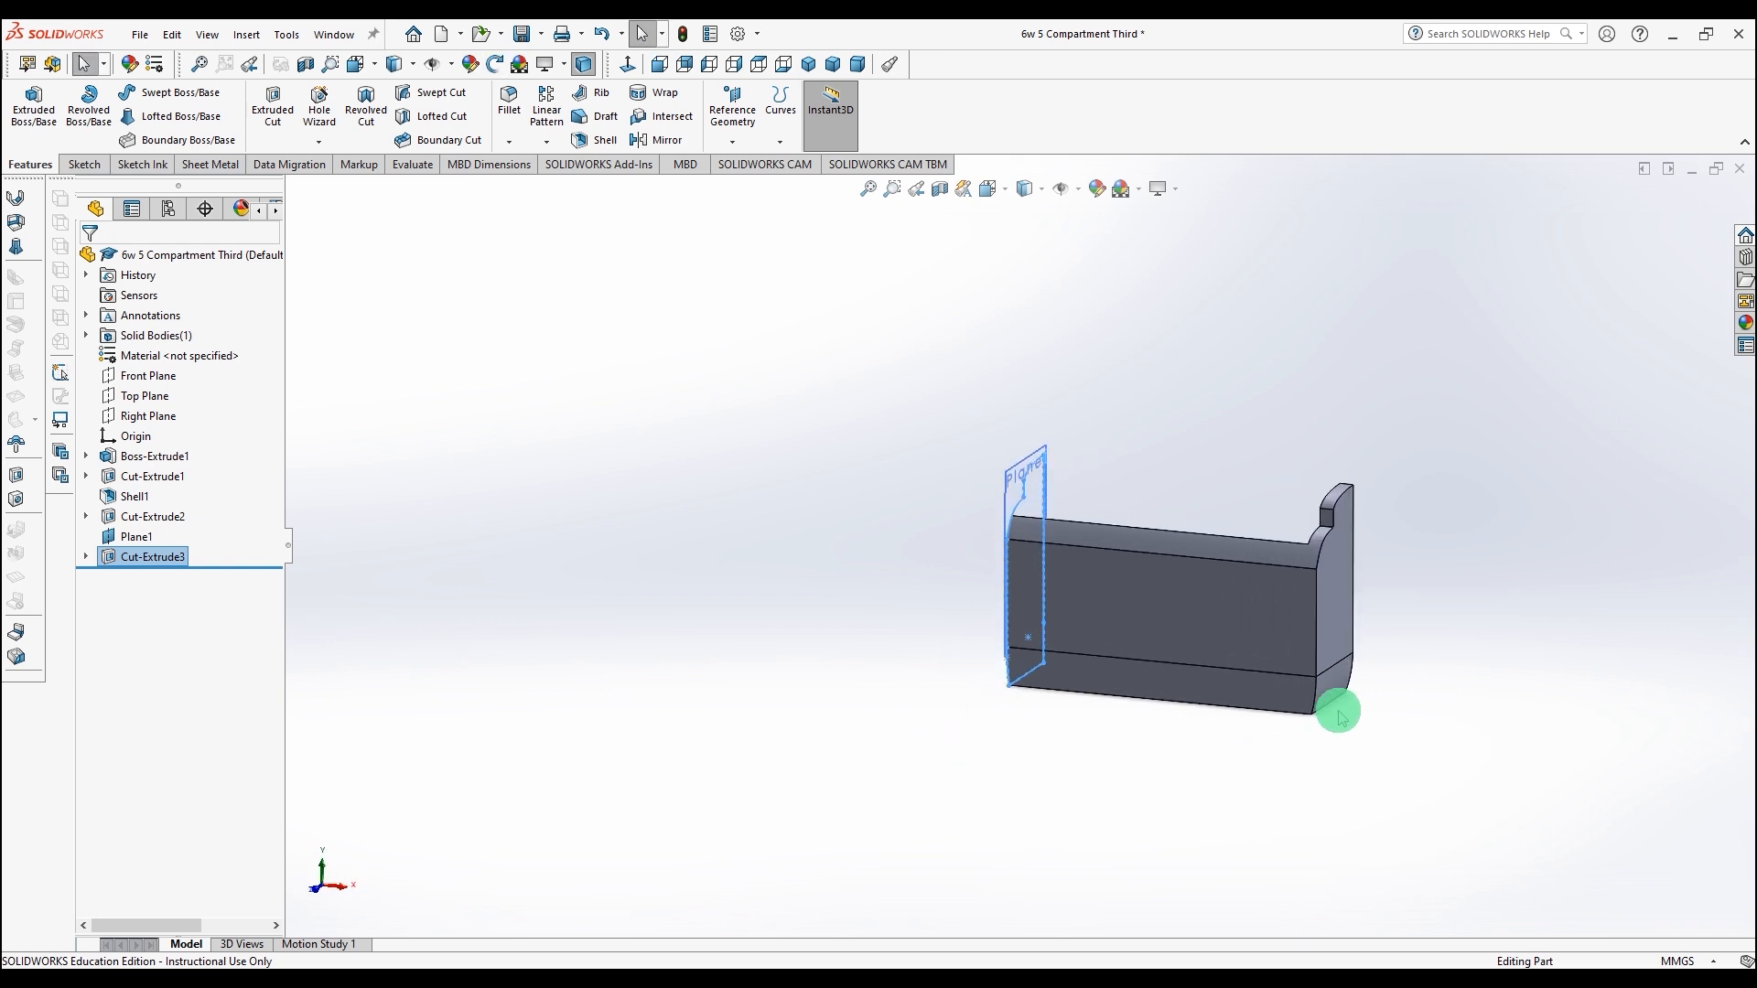
{"action": "scroll", "coordinate": [1403, 666], "scroll_direction": "down", "scroll_amount": 4}
{"action": "scroll", "coordinate": [1401, 666], "scroll_direction": "up", "scroll_amount": 2}
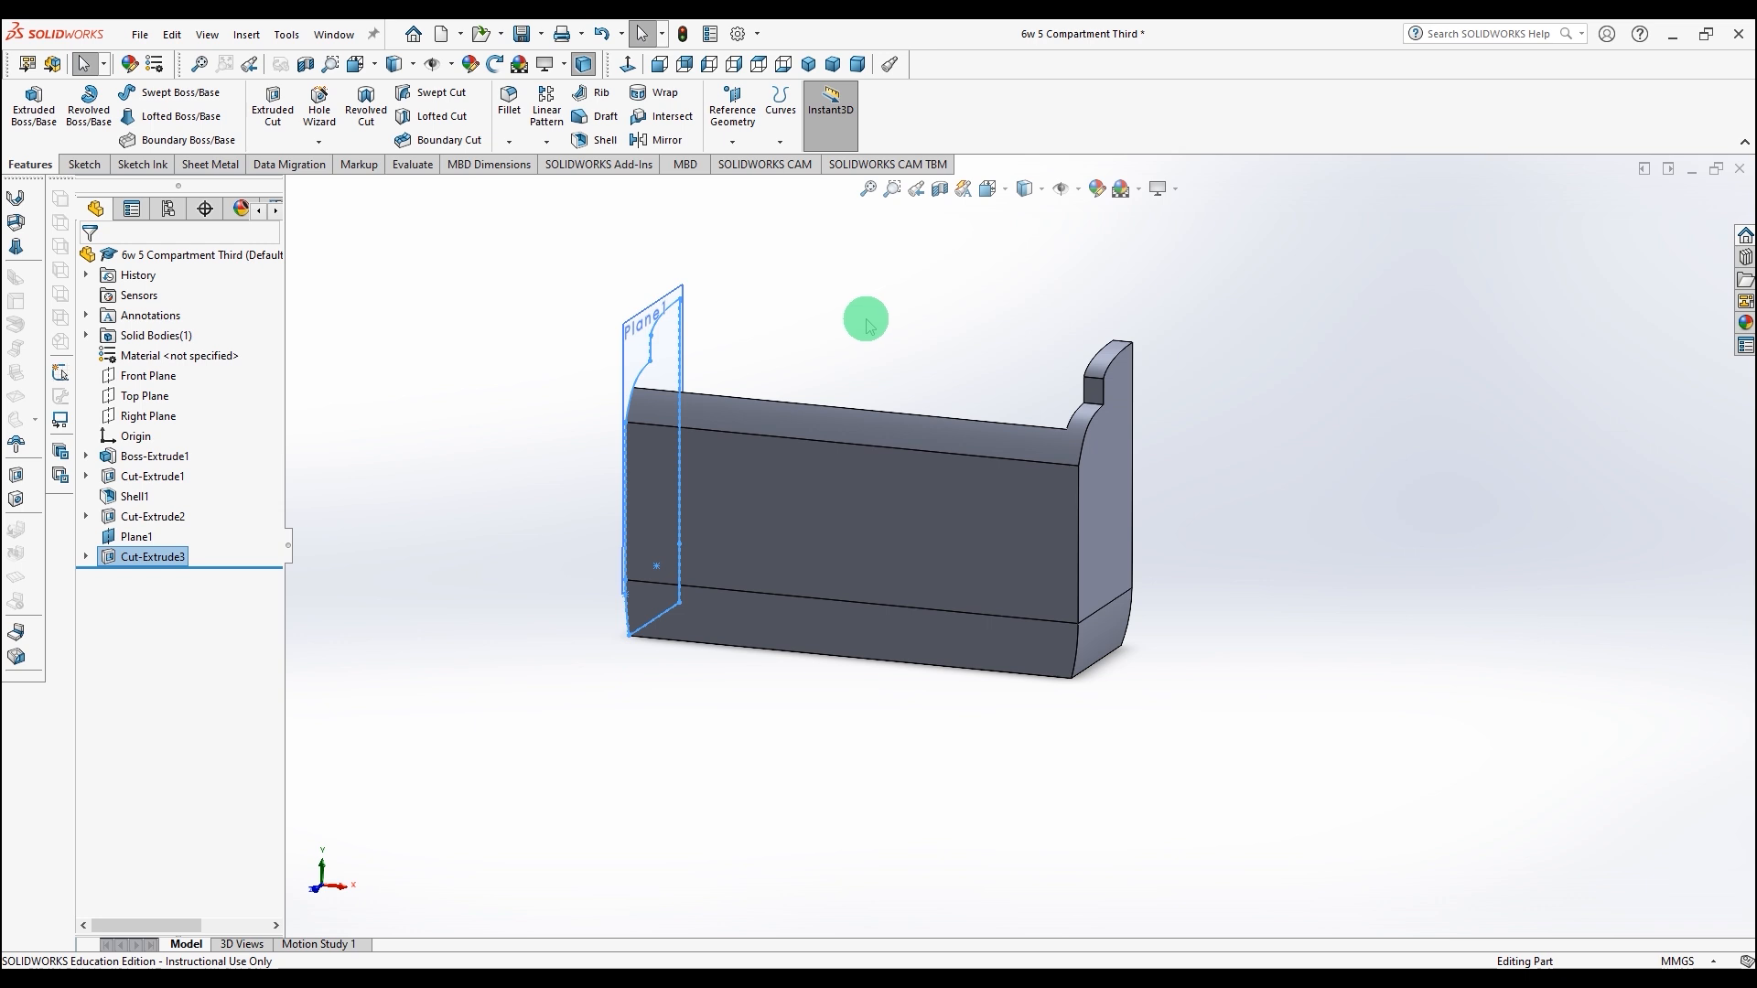
{"action": "scroll", "coordinate": [863, 318], "scroll_direction": "down", "scroll_amount": 2}
{"action": "left_click", "coordinate": [445, 753]}
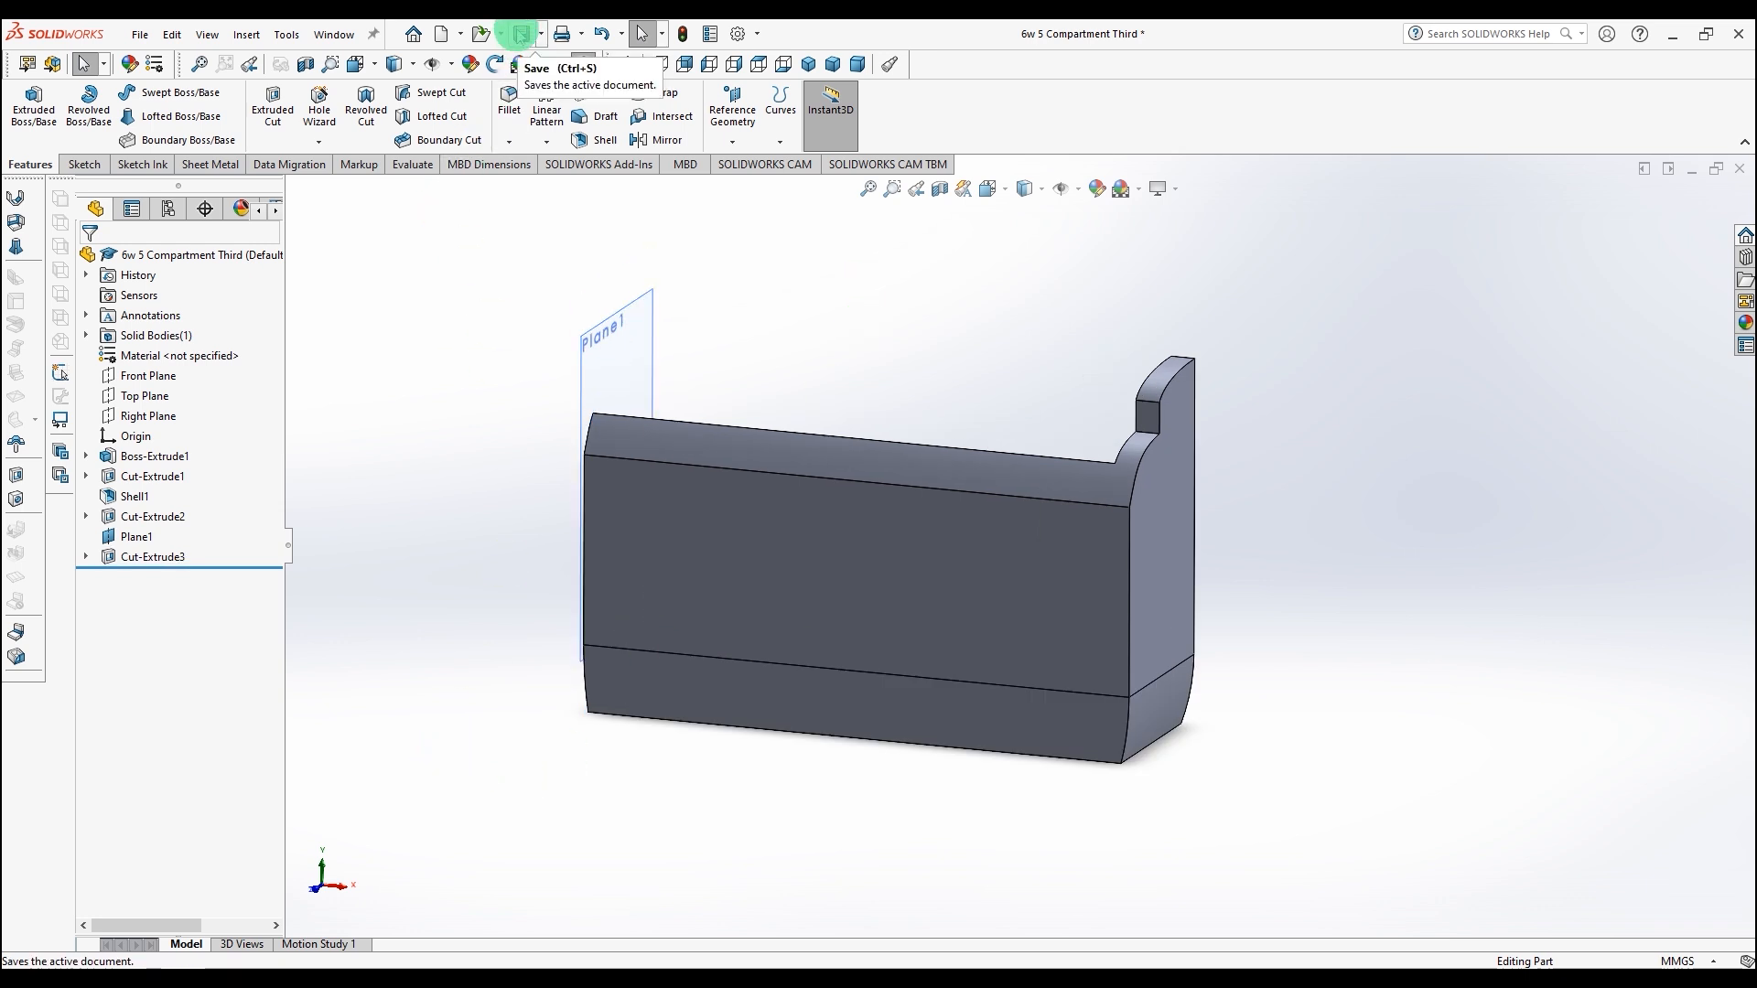
{"action": "left_click", "coordinate": [521, 35]}
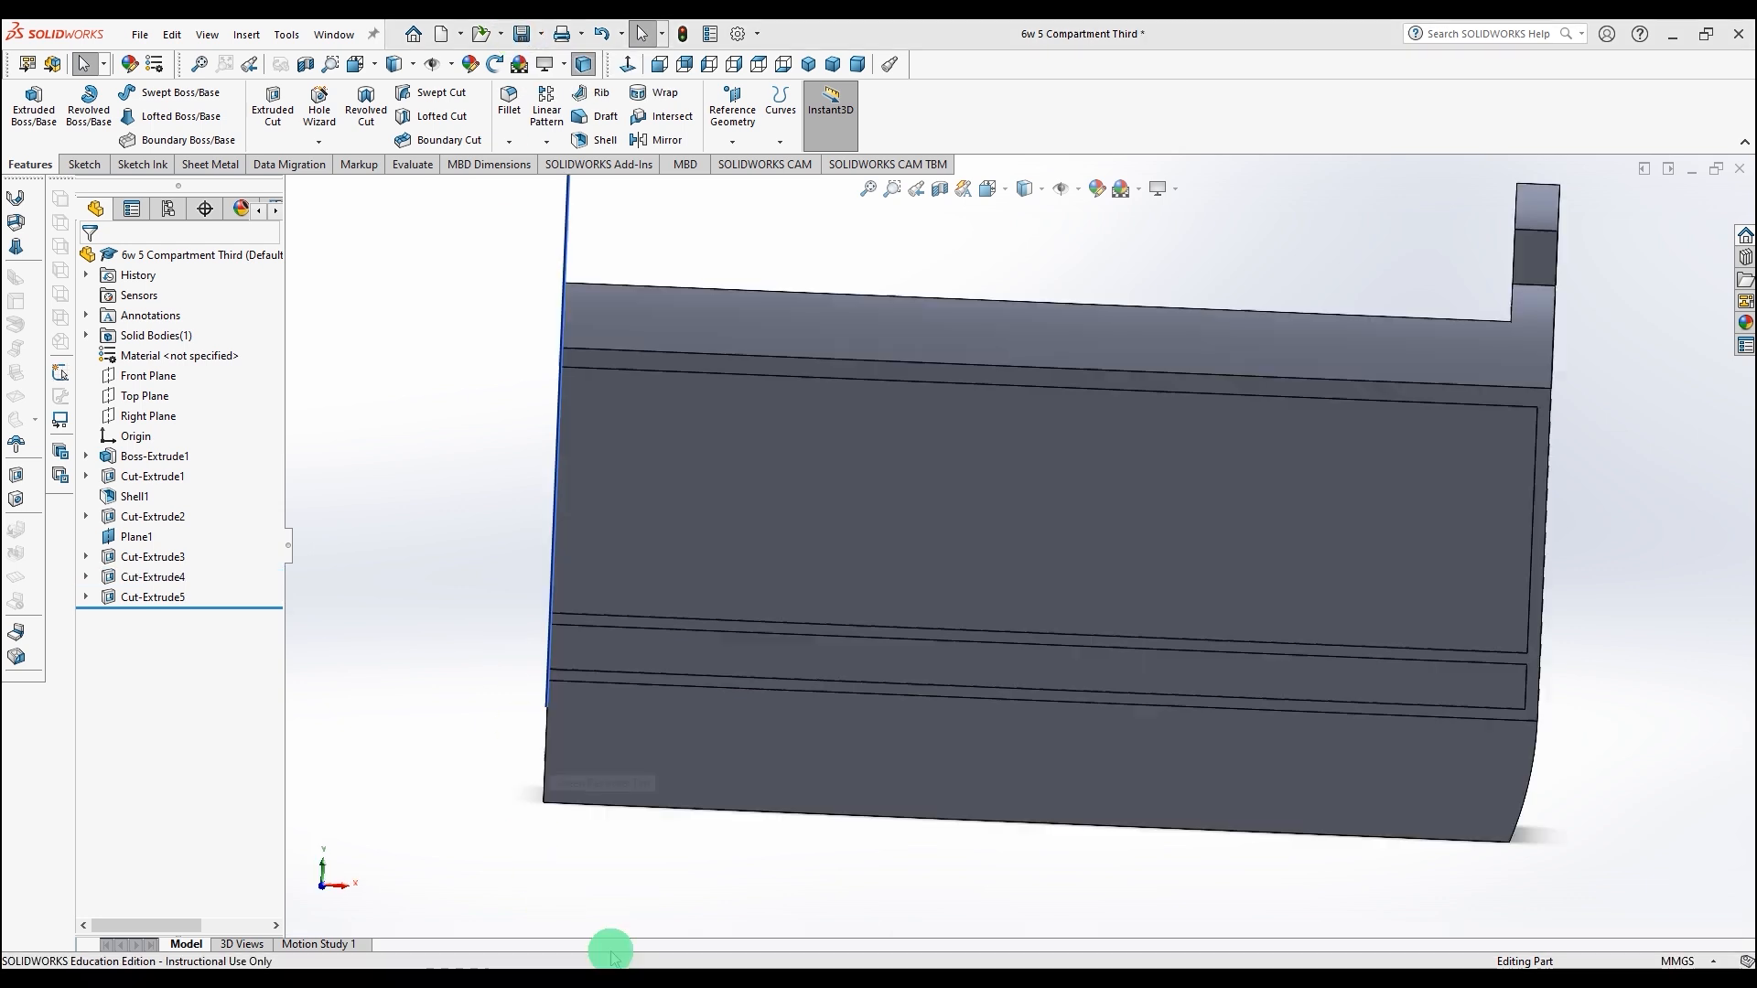
Step: Start a sketch on the compartment's front side face and place the copied window-layout sketch geometry into it
{"action": "left_click", "coordinate": [741, 505]}
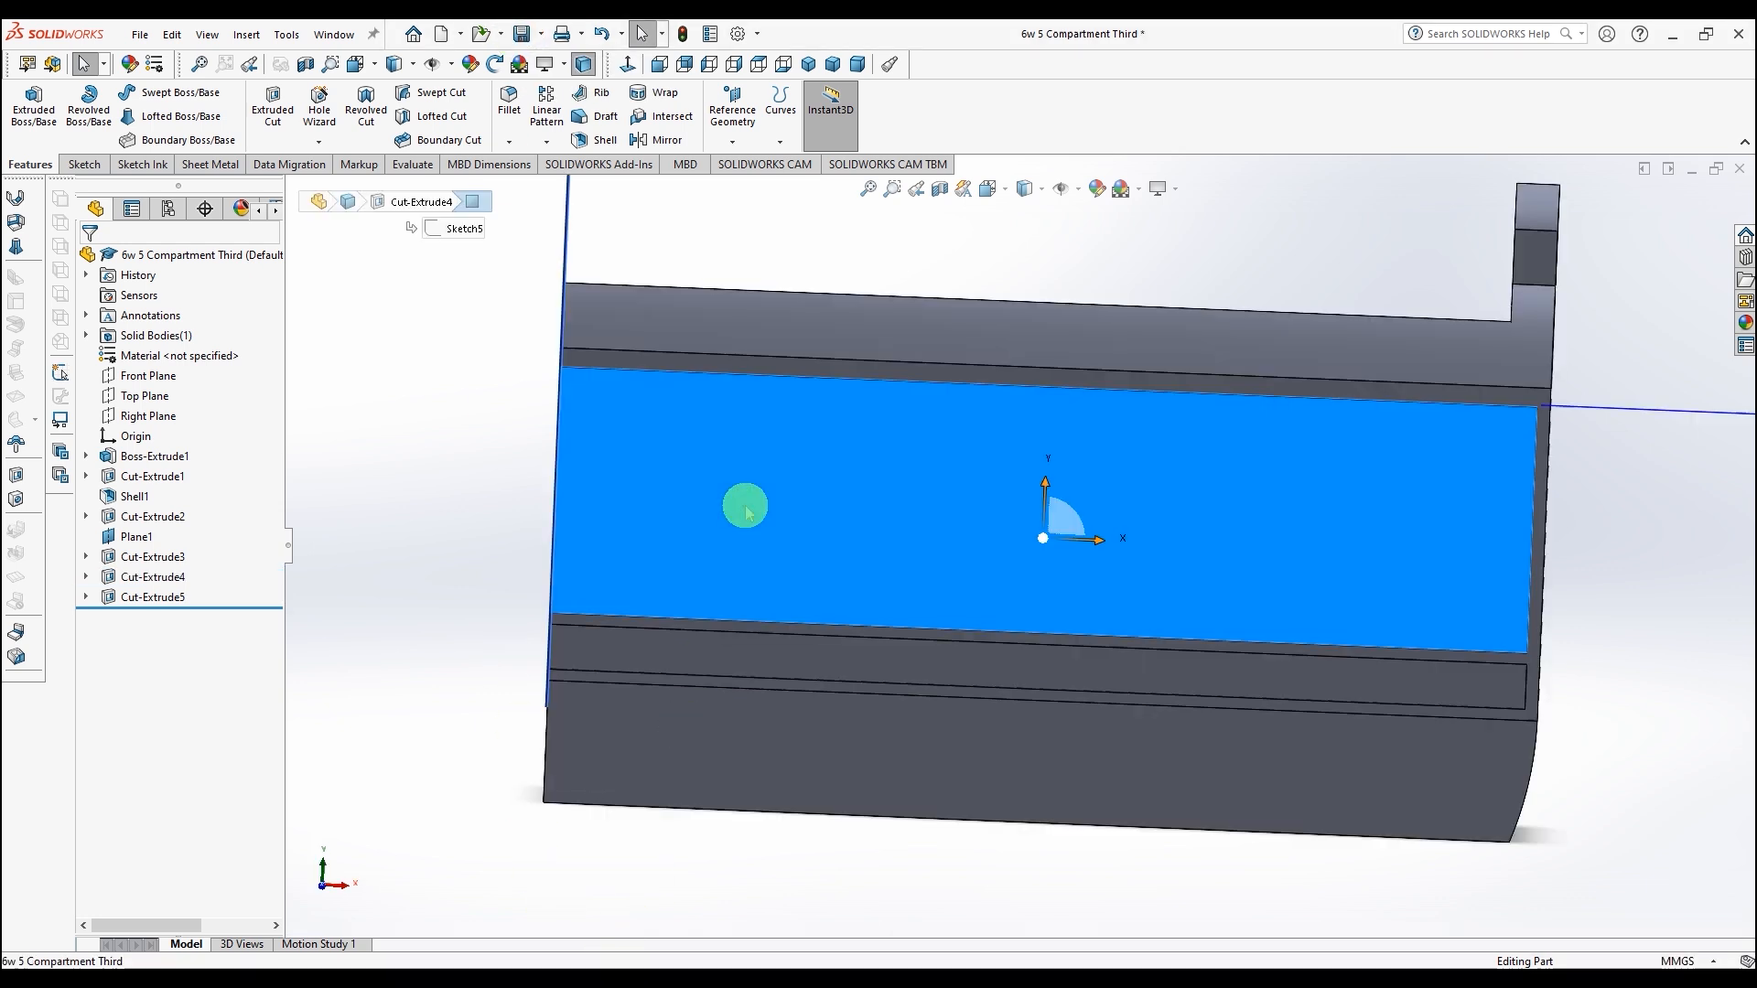
{"action": "left_click", "coordinate": [84, 166]}
{"action": "left_click", "coordinate": [26, 105]}
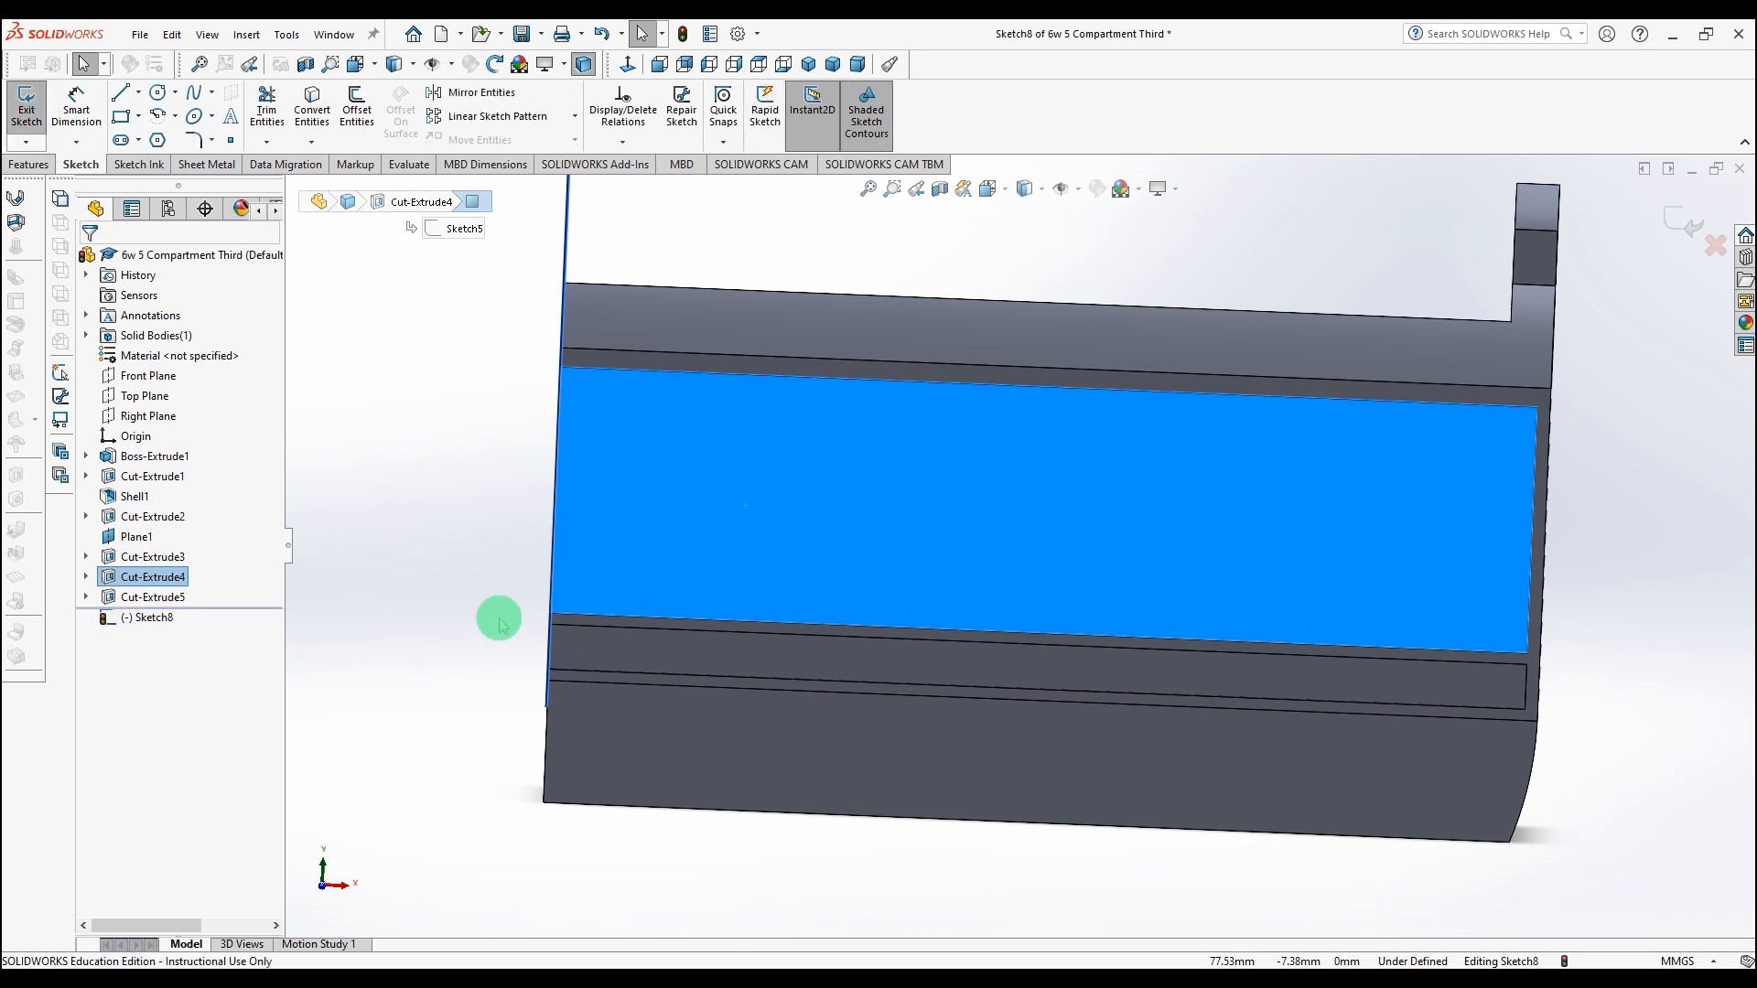
{"action": "key", "text": "space"}
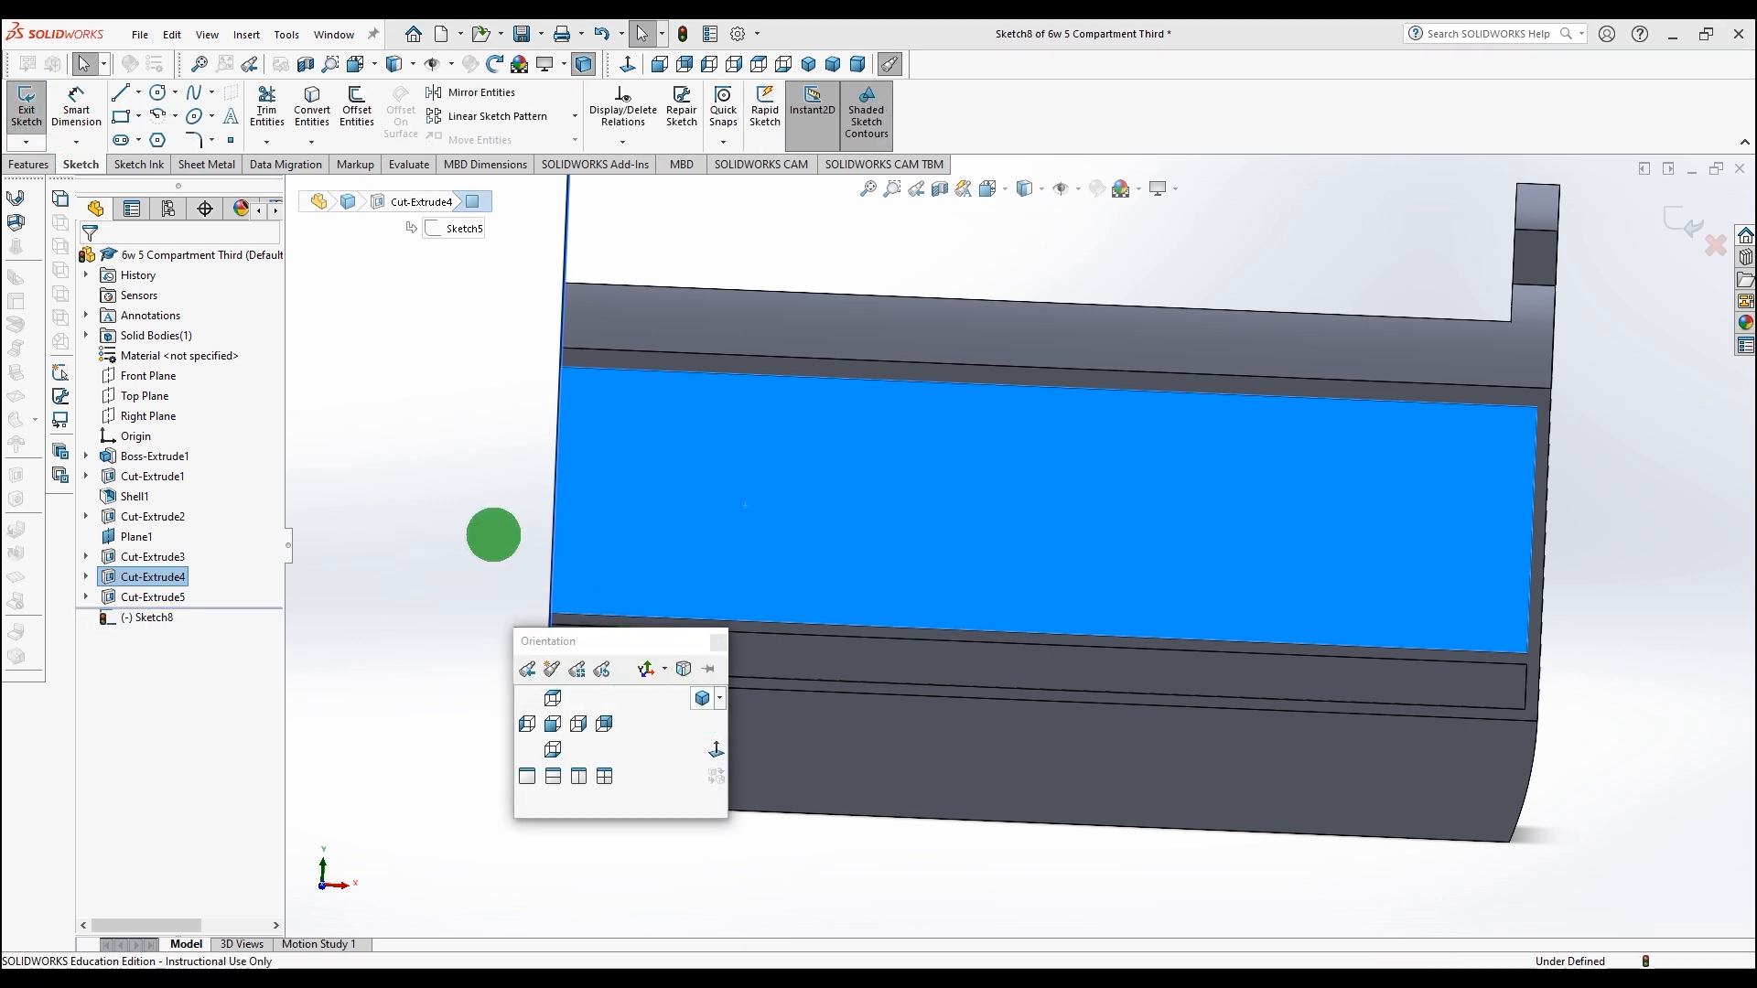
{"action": "middle_click_drag", "start_coordinate": [501, 547], "coordinate": [421, 575]}
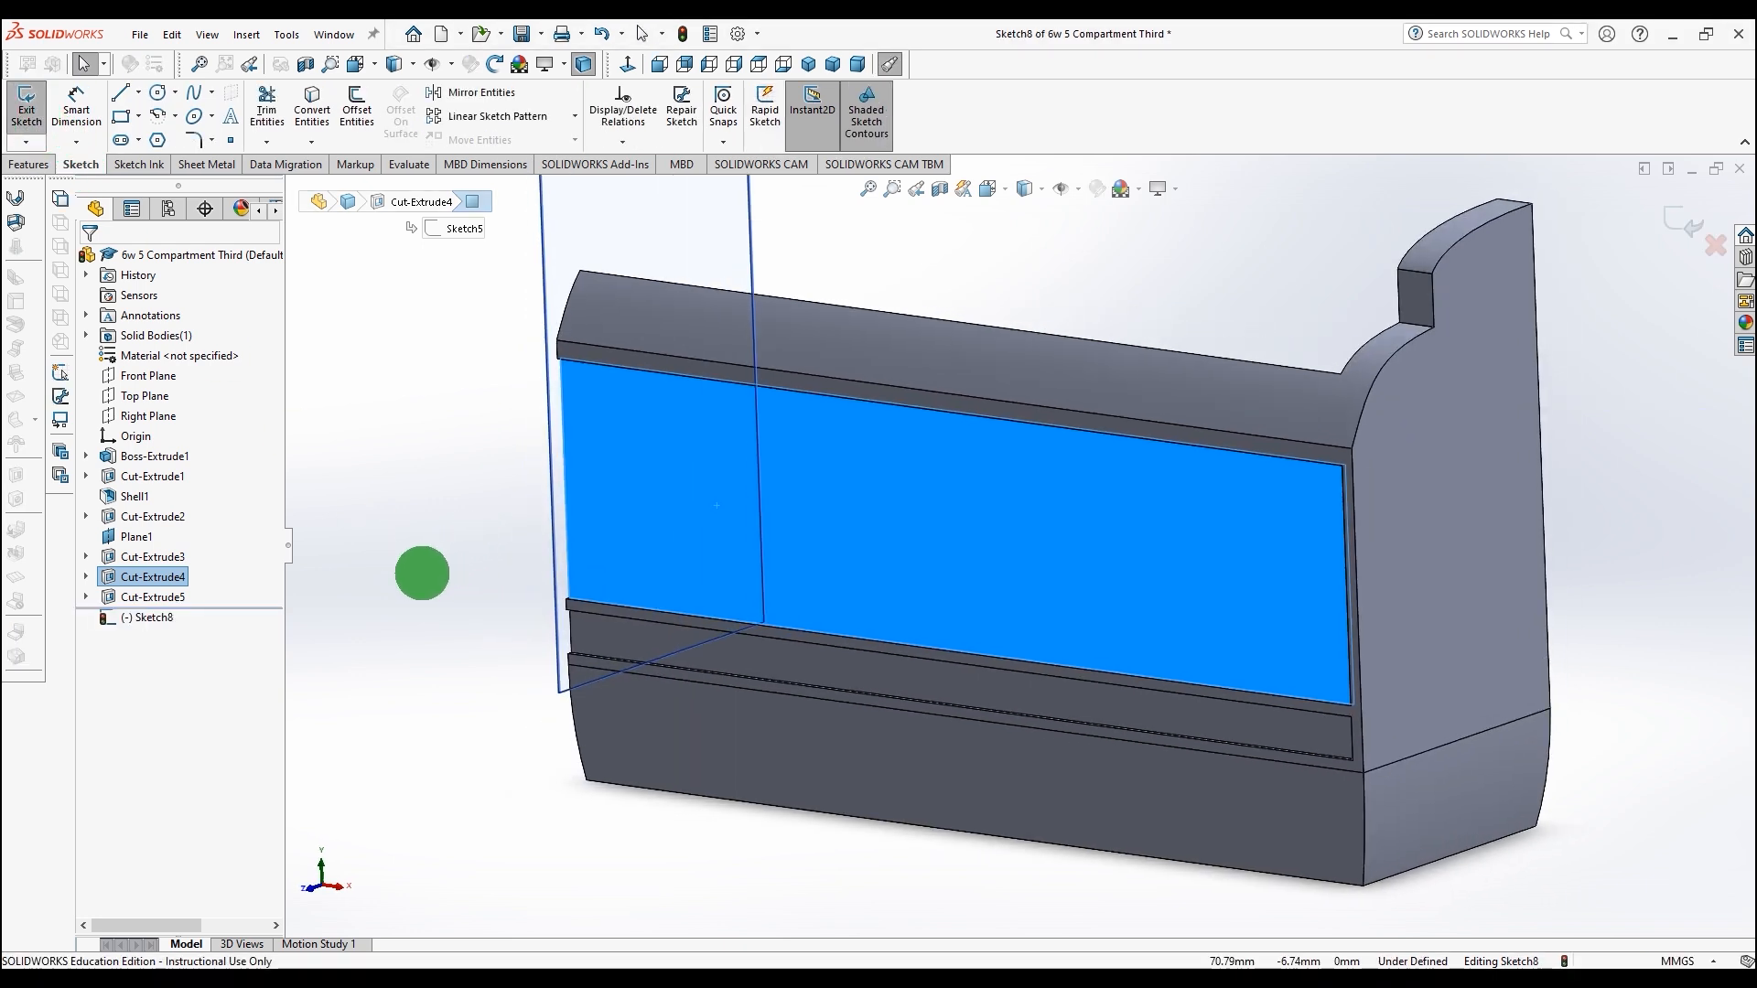
{"action": "left_click", "coordinate": [586, 595]}
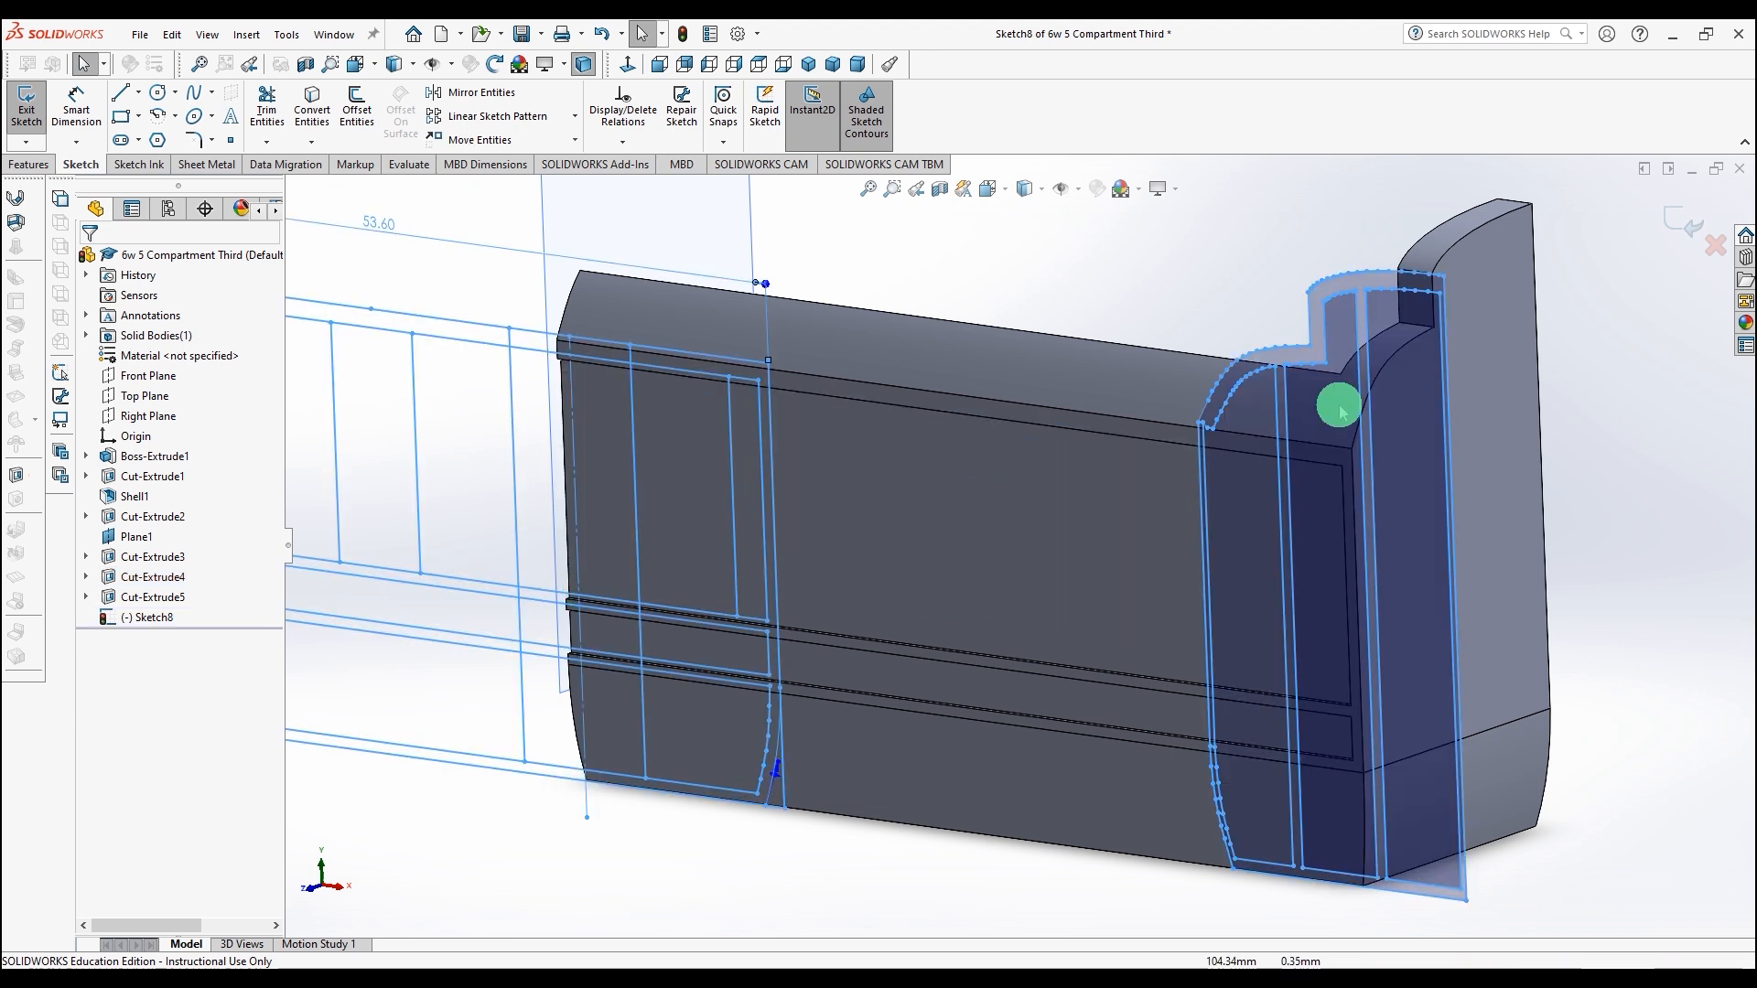
Step: Box-select and delete the converted end-face outlines at the compartment's right end
{"action": "mouse_move", "coordinate": [1617, 212]}
{"action": "left_mouse_down"}
{"action": "mouse_move", "coordinate": [1207, 561]}
{"action": "mouse_move", "coordinate": [1104, 936]}
{"action": "left_mouse_up"}
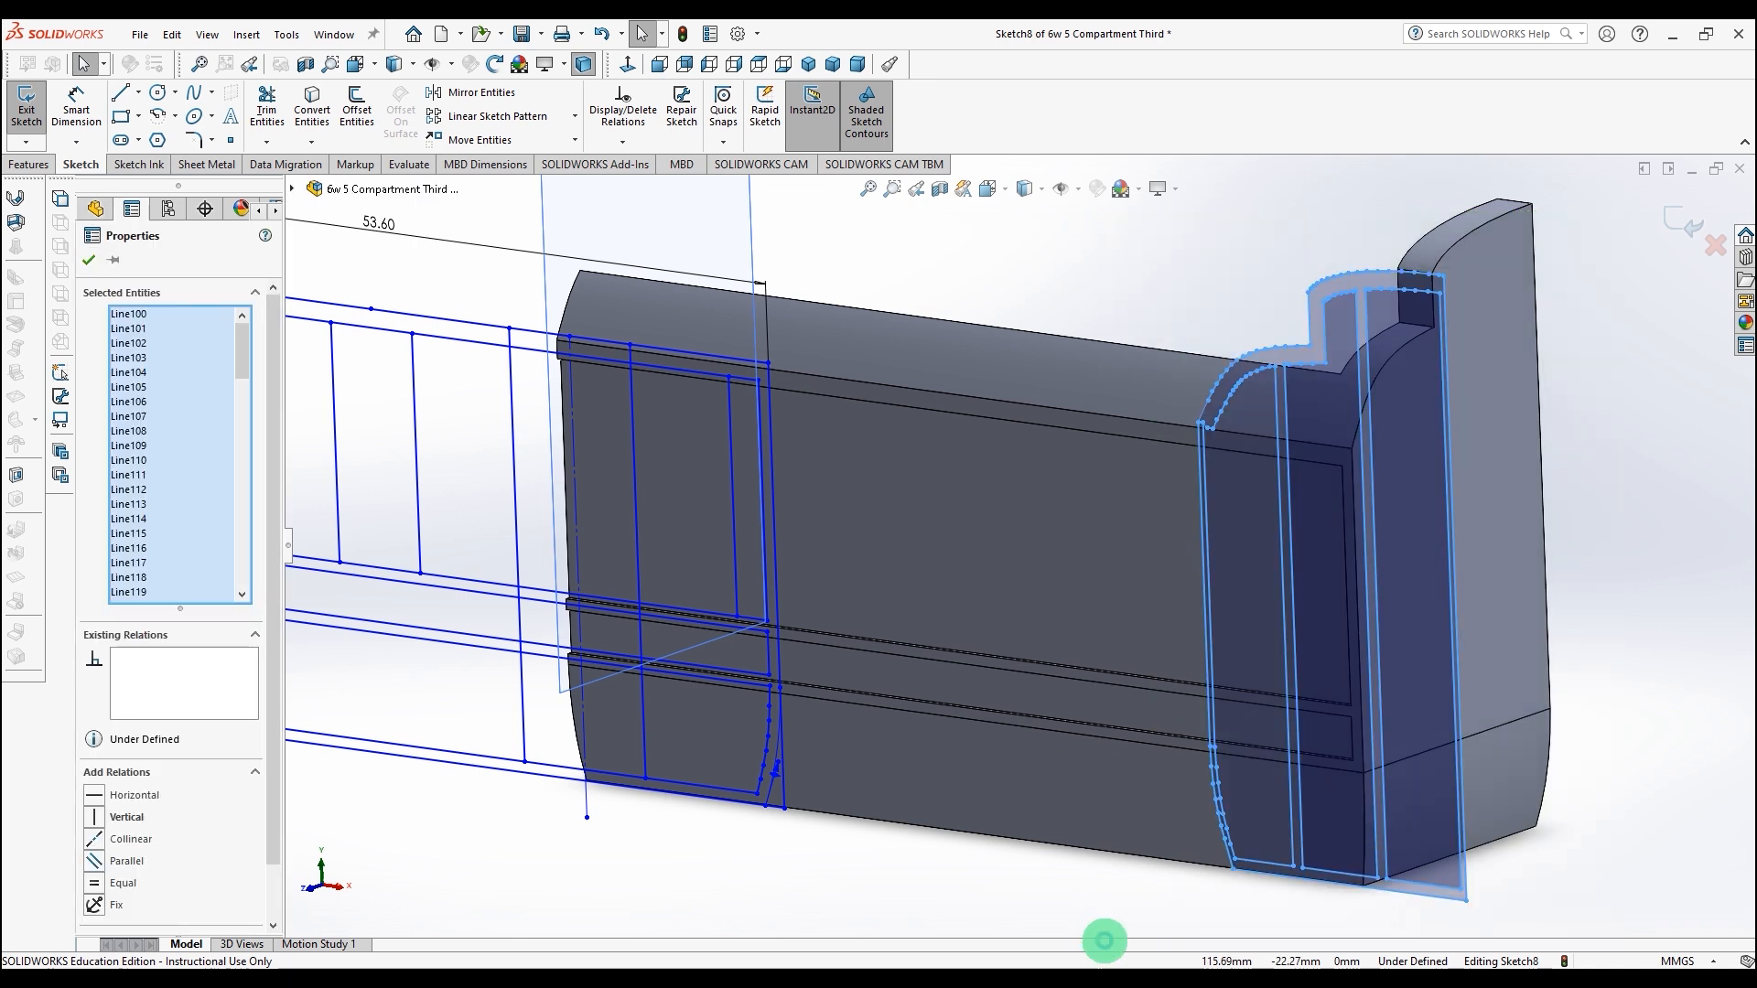
{"action": "key", "text": "Delete"}
Step: Move all sketch entities so the profile's upper corner snaps onto the side face's upper right corner
{"action": "key", "text": "space"}
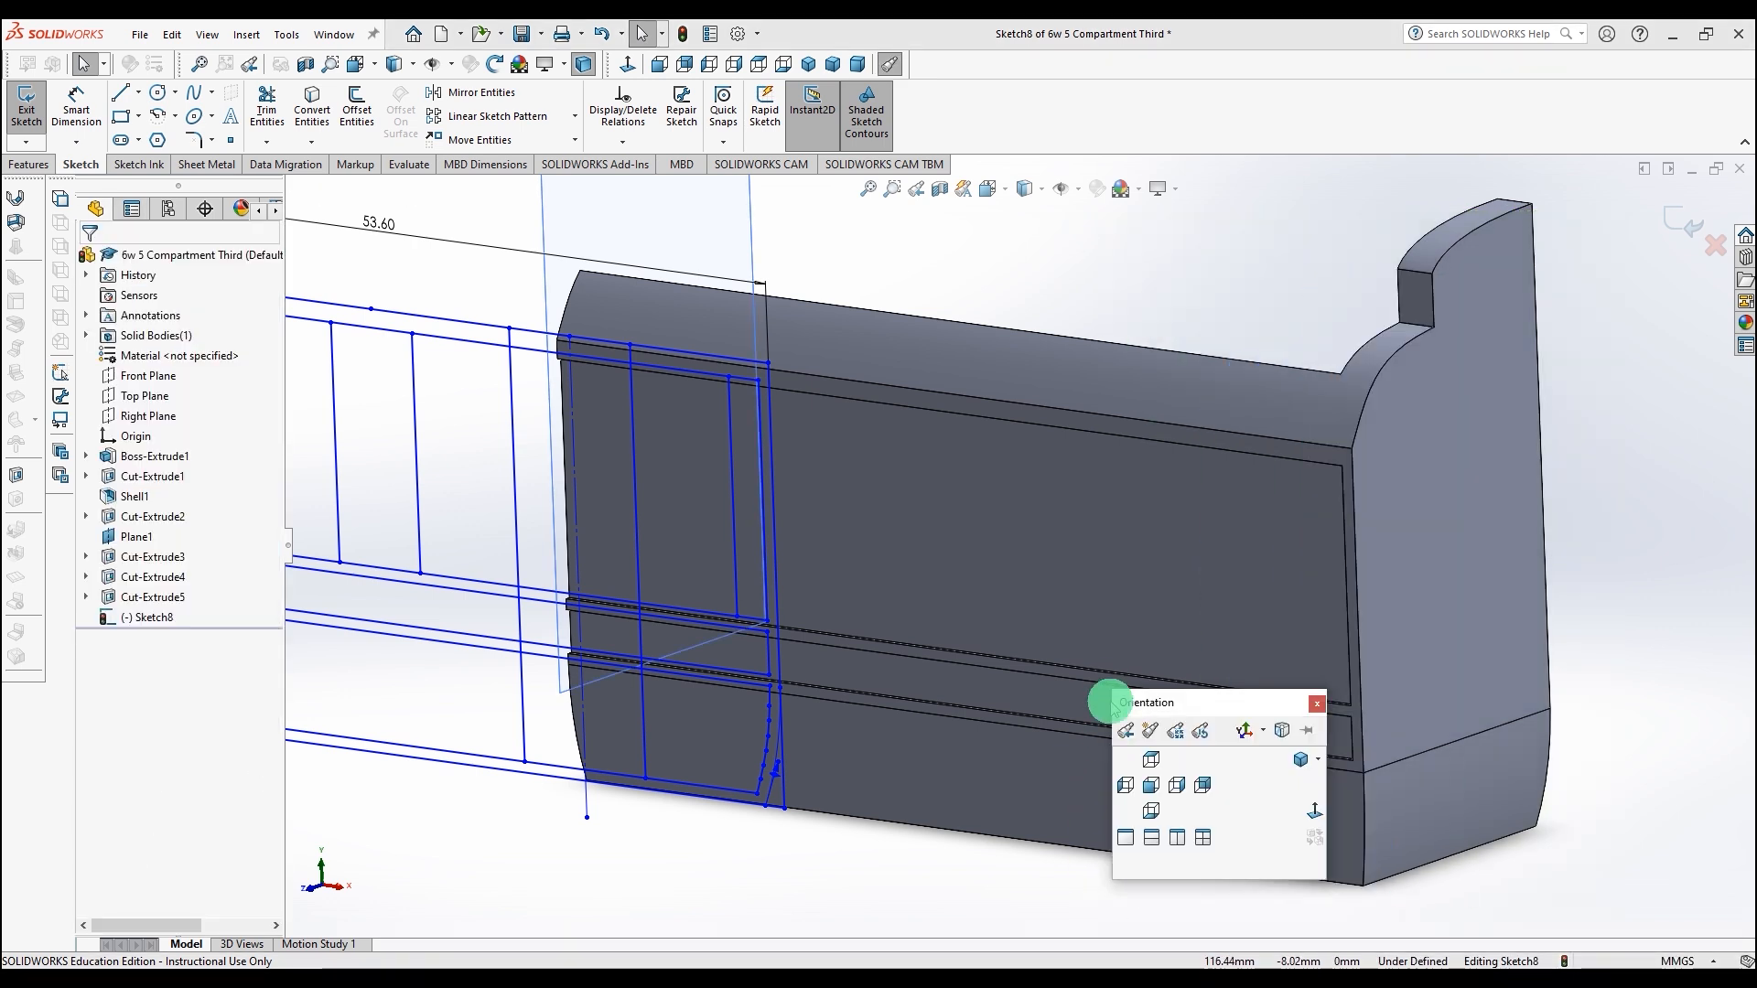
{"action": "left_click", "coordinate": [1316, 814]}
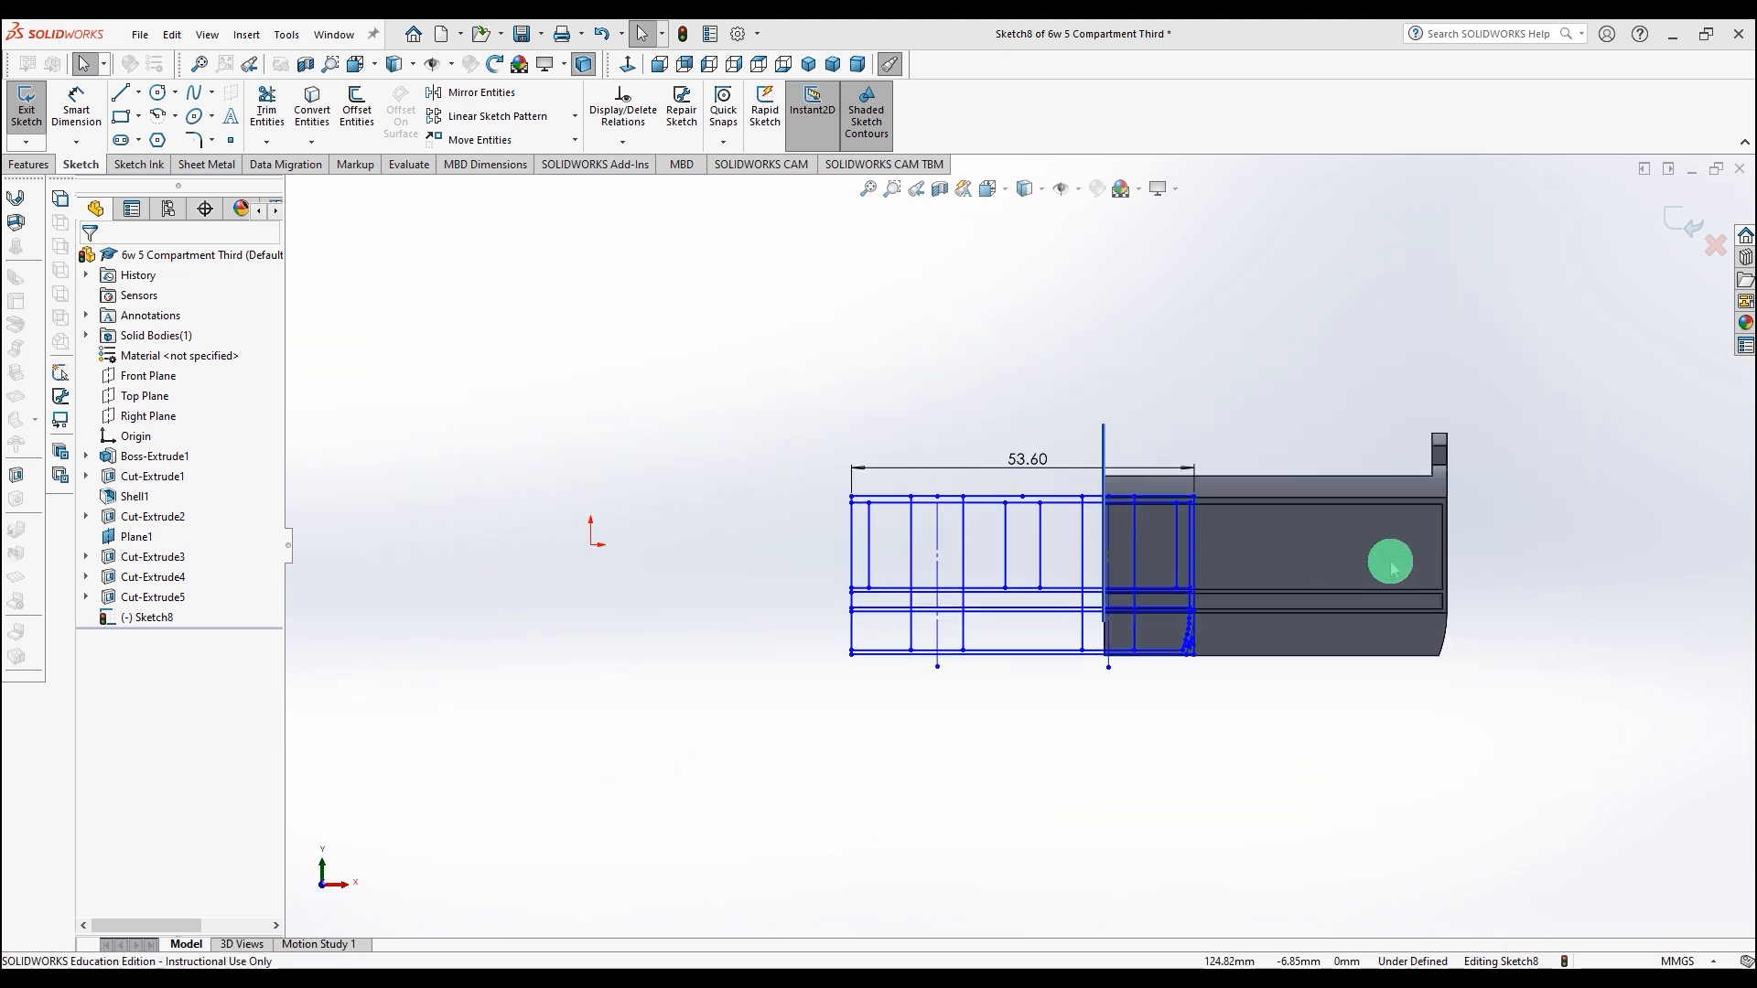
{"action": "scroll", "coordinate": [1385, 561], "scroll_direction": "down", "scroll_amount": 5}
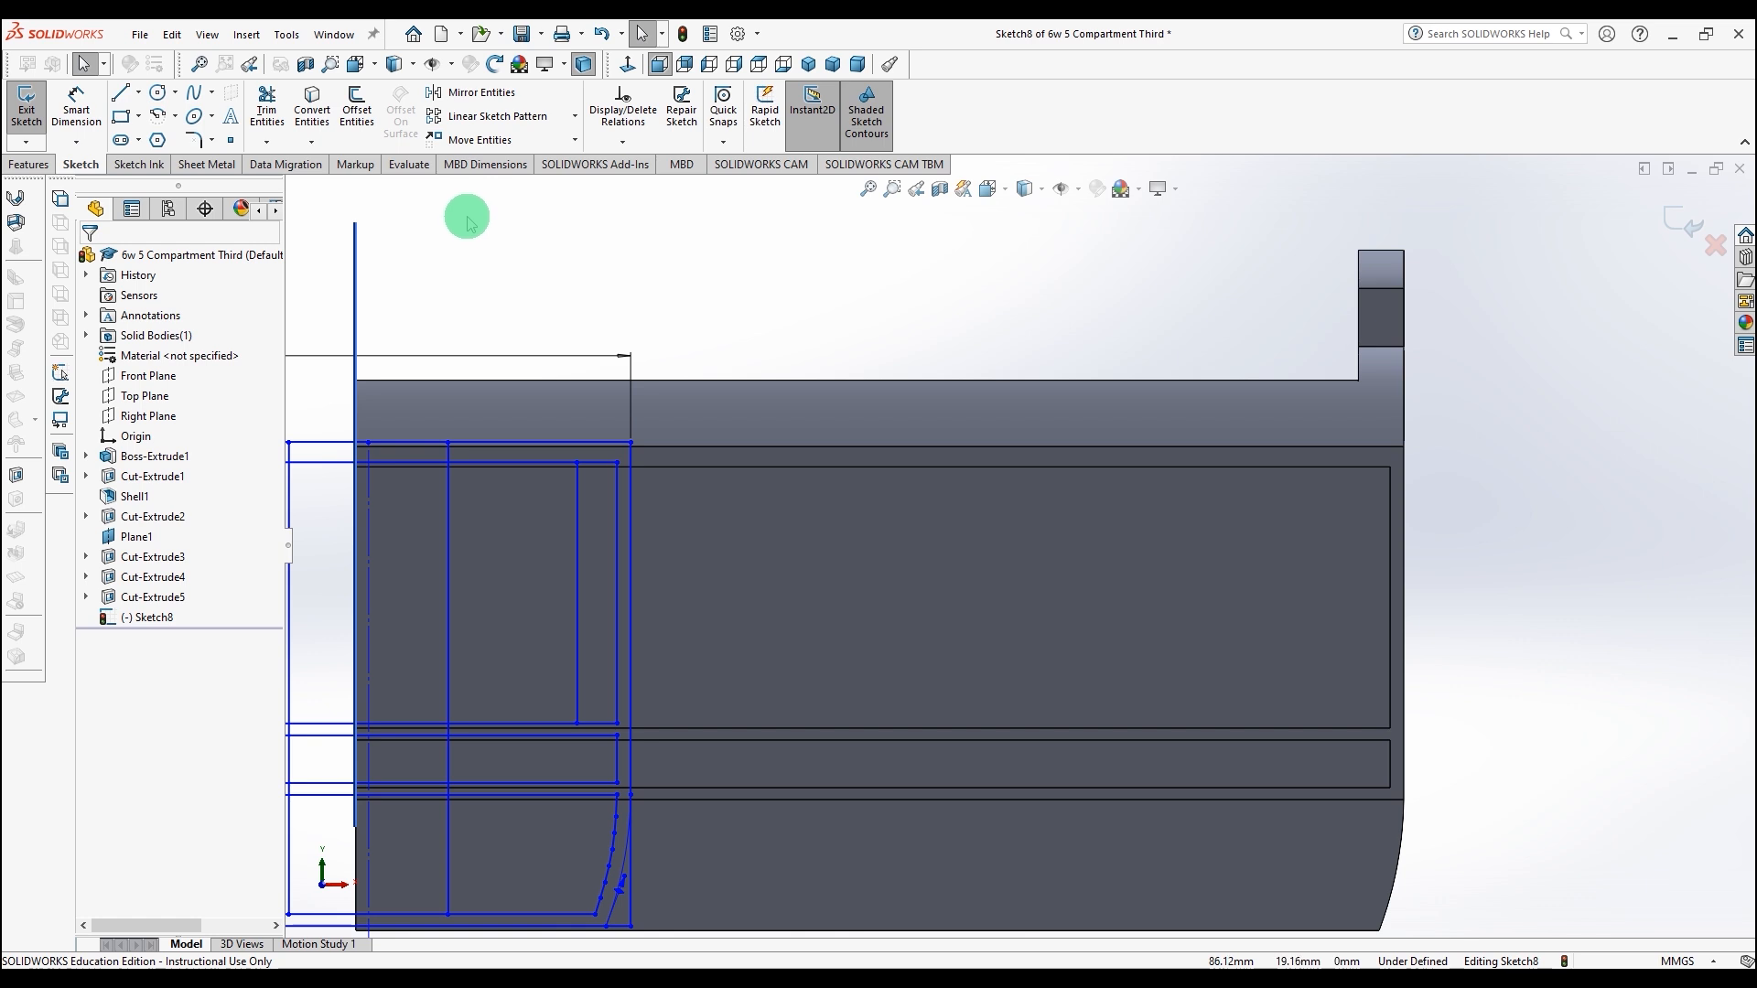
{"action": "key", "text": "ctrl+a"}
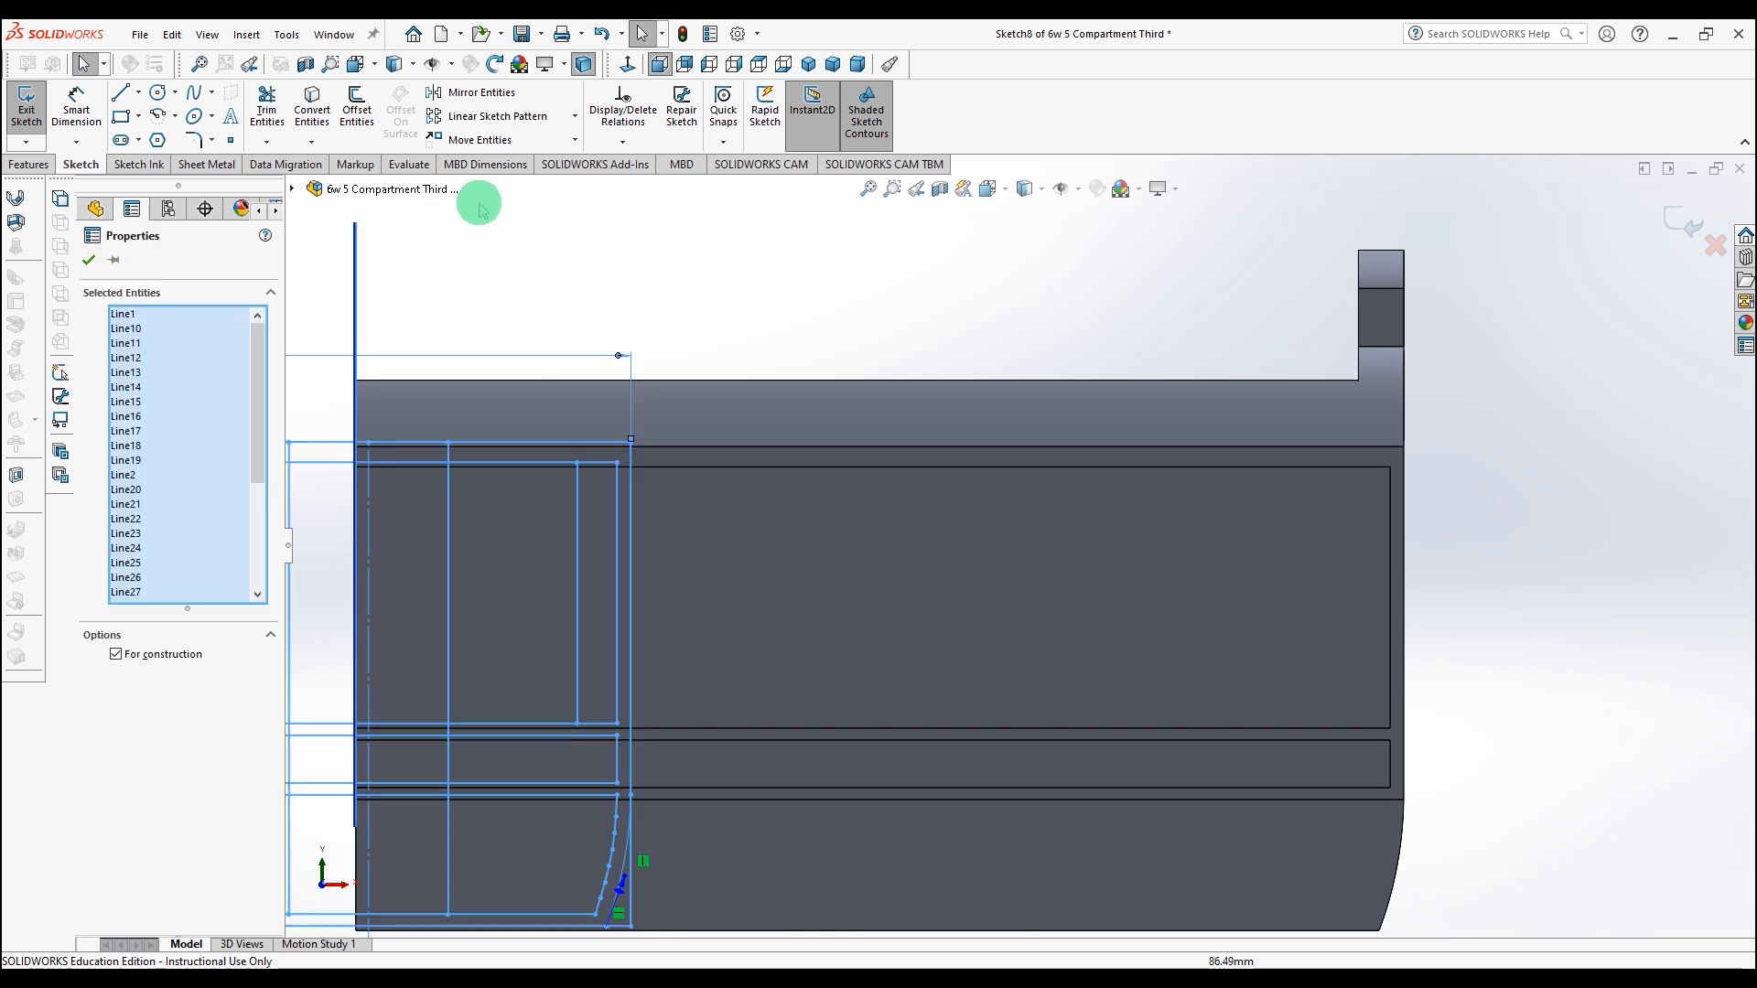
{"action": "left_click", "coordinate": [622, 461]}
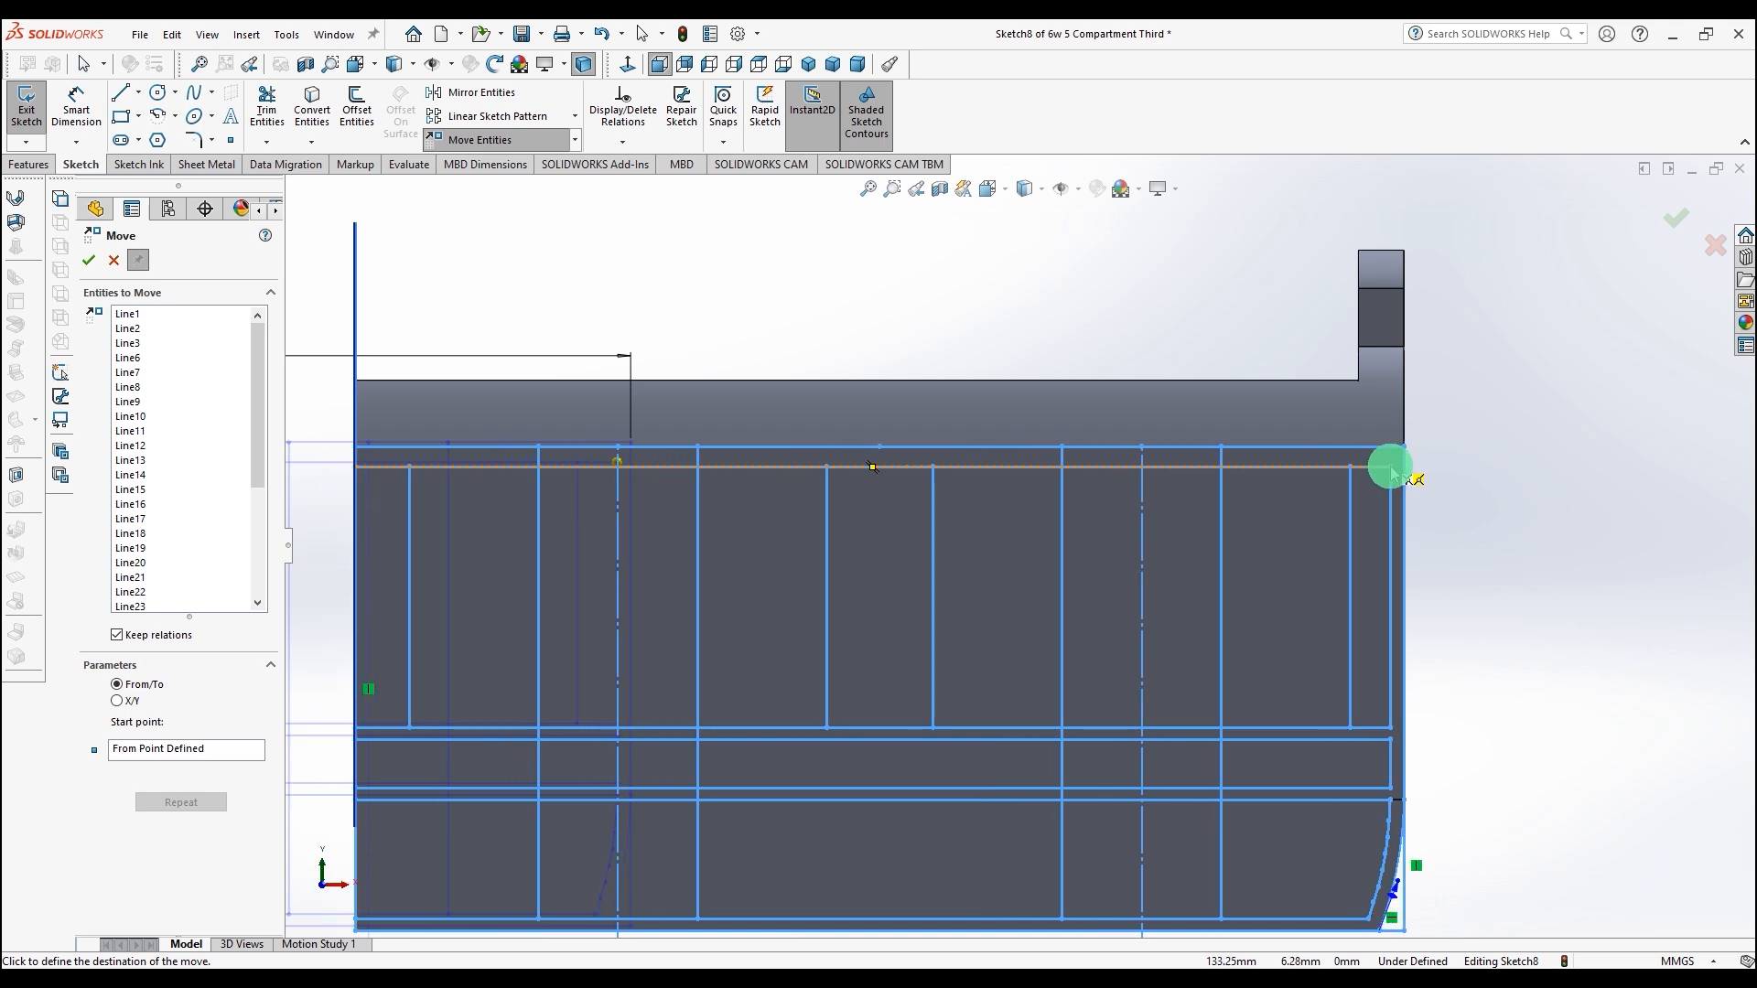
{"action": "left_click", "coordinate": [1390, 464]}
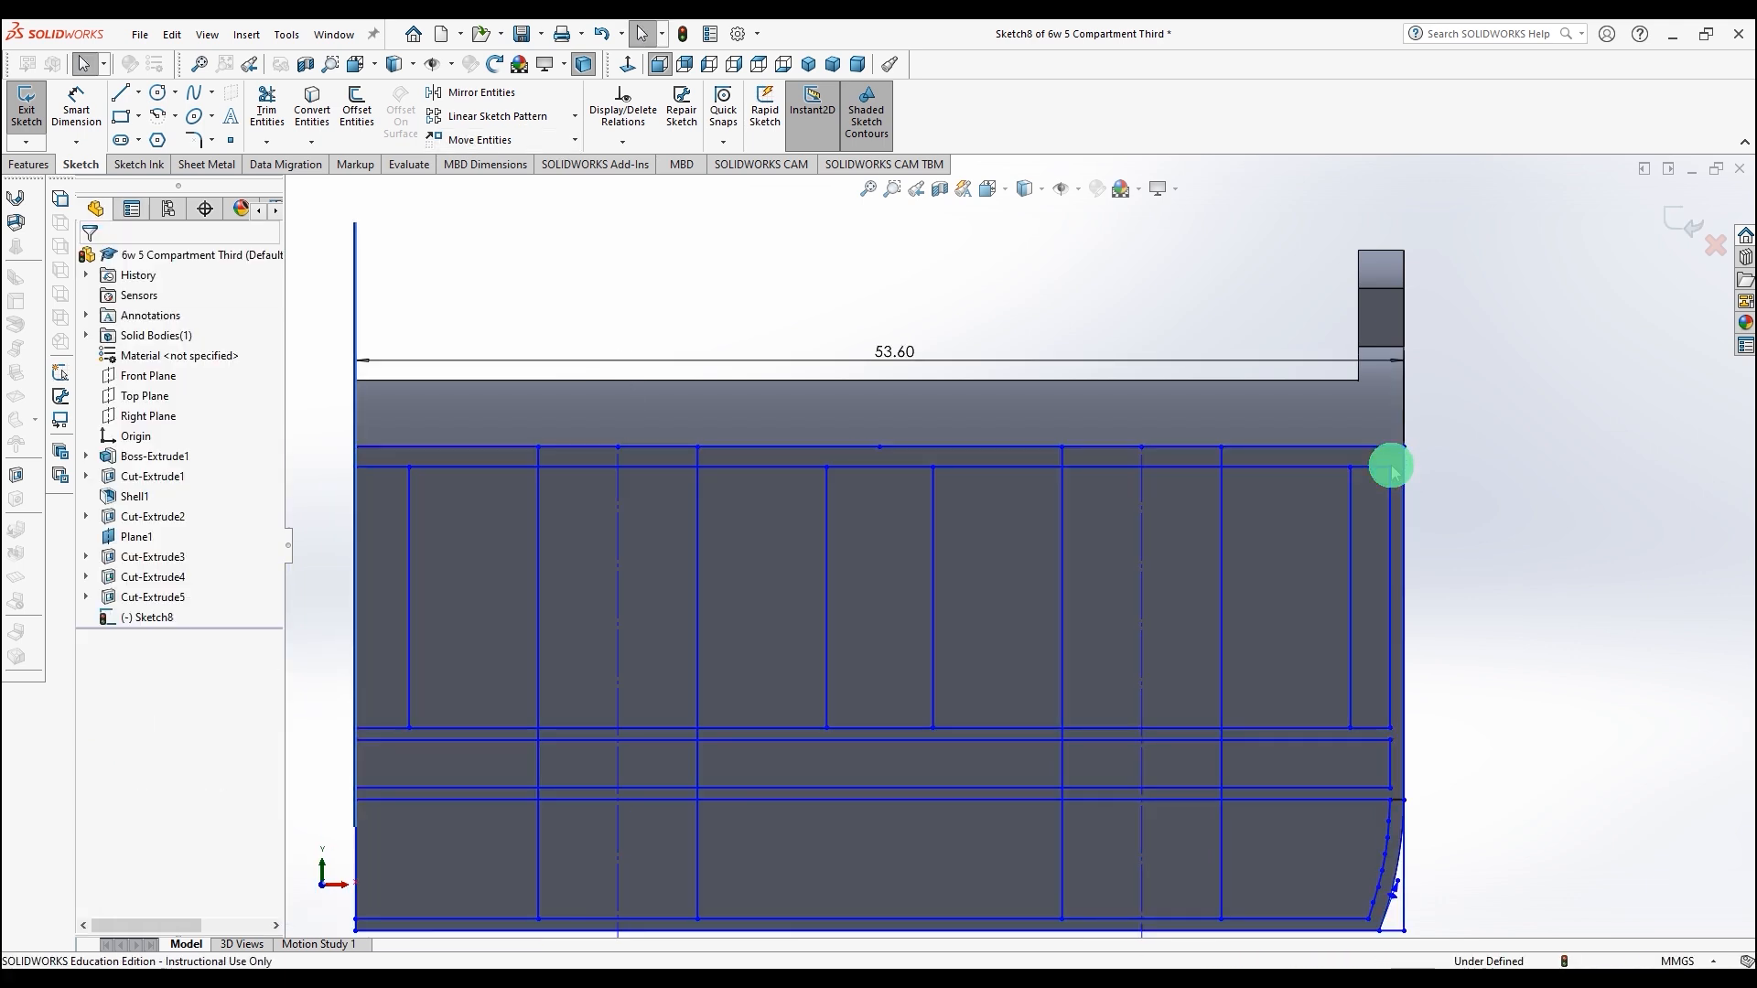
Step: Trim the horizontal line segments between the uprights to form four separate rectangular window outlines
{"action": "key", "text": "f"}
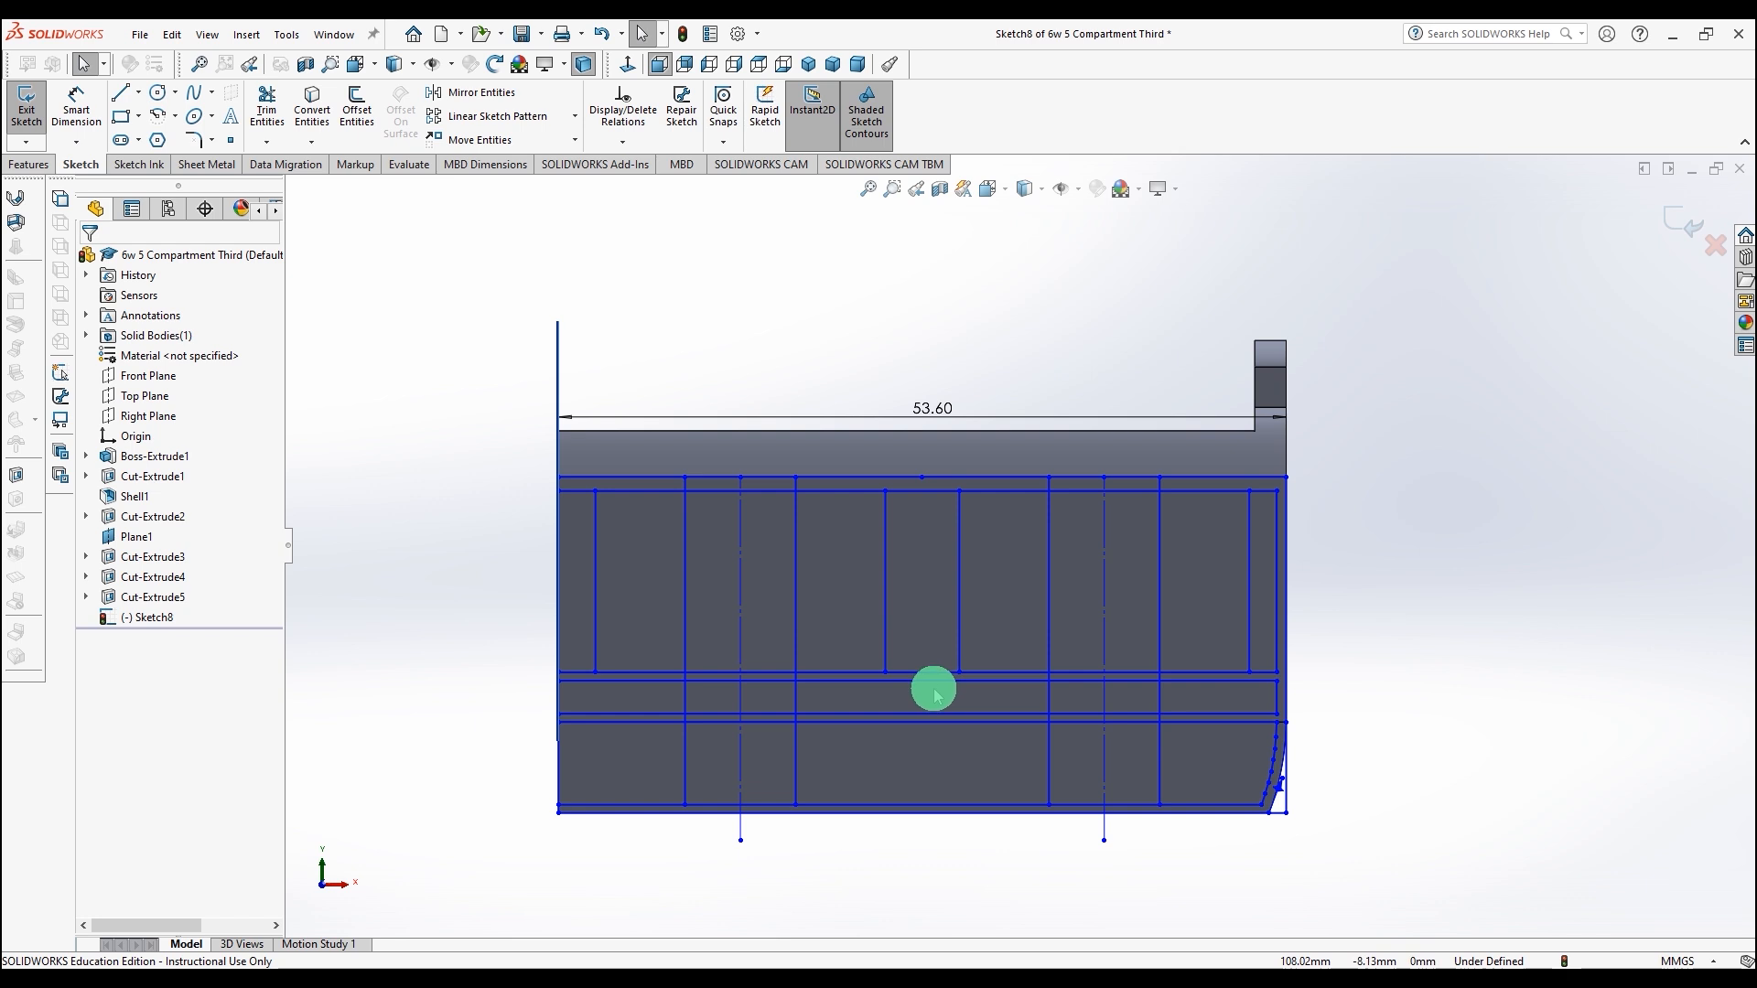
{"action": "scroll", "coordinate": [868, 599], "scroll_direction": "down", "scroll_amount": 2}
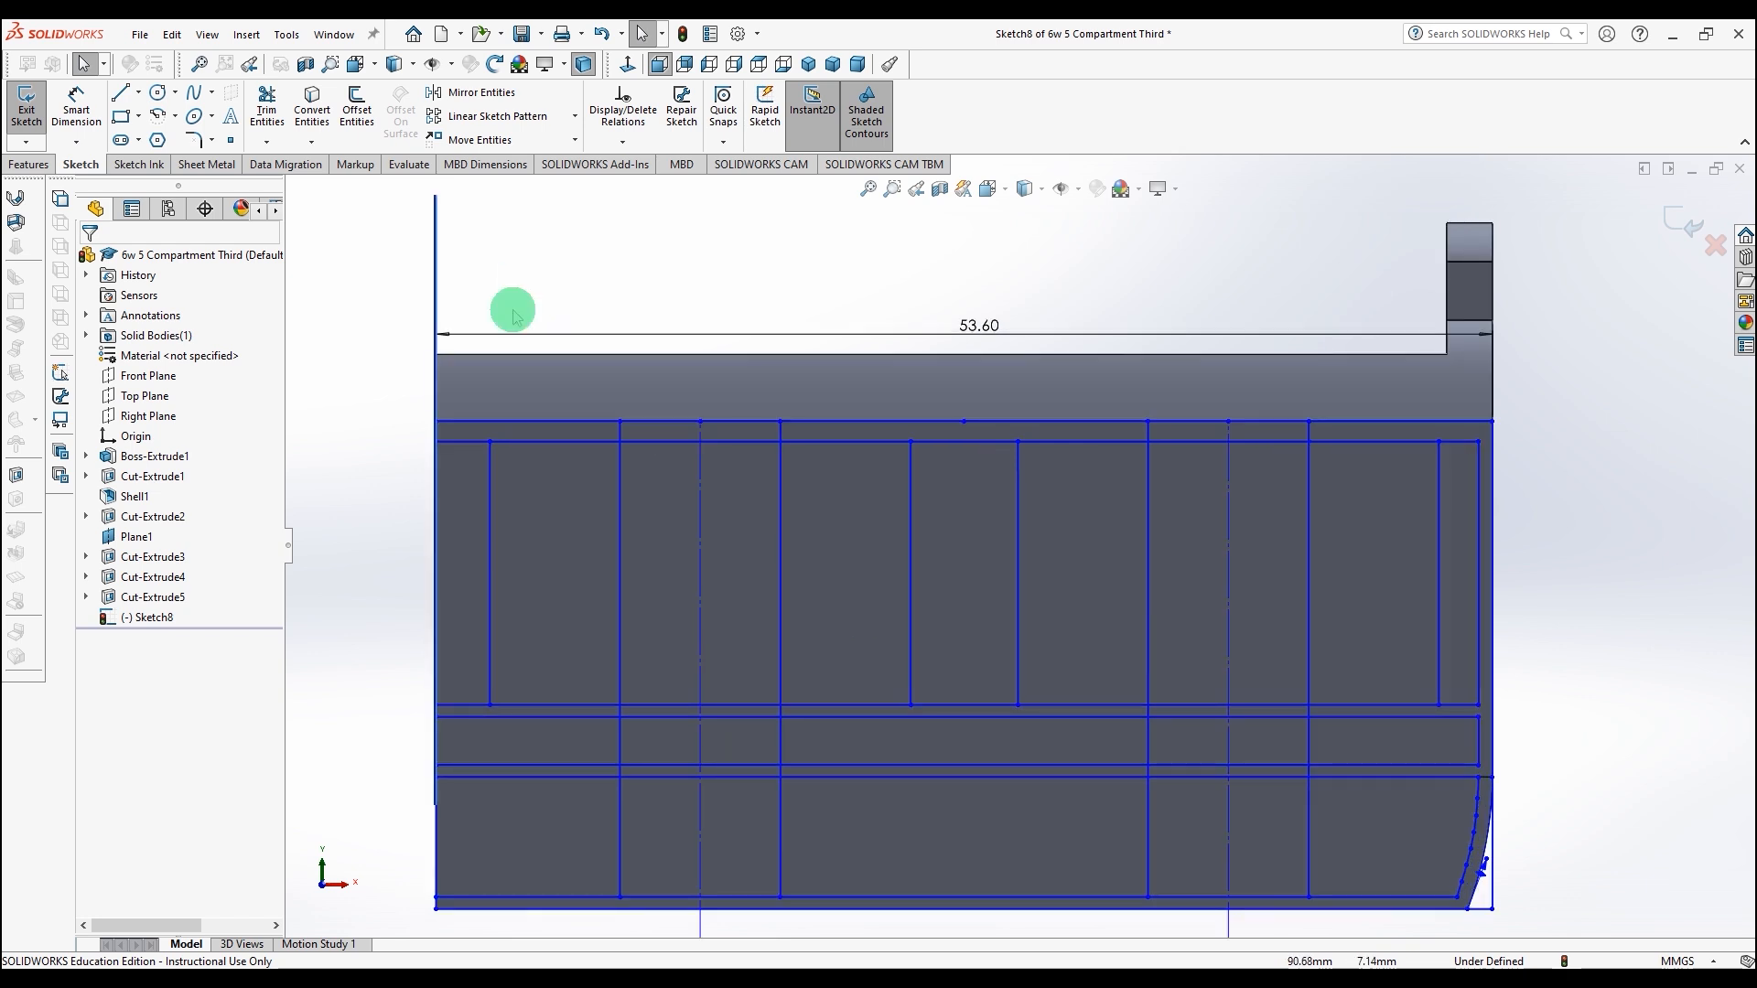
{"action": "left_click", "coordinate": [265, 101]}
{"action": "left_click", "coordinate": [470, 443]}
{"action": "left_click", "coordinate": [635, 445]}
{"action": "mouse_move", "coordinate": [619, 710]}
{"action": "left_mouse_down"}
{"action": "mouse_move", "coordinate": [500, 723]}
{"action": "mouse_move", "coordinate": [756, 706]}
{"action": "mouse_move", "coordinate": [914, 719]}
{"action": "left_mouse_up"}
{"action": "left_click", "coordinate": [925, 703]}
{"action": "left_click_drag", "start_coordinate": [944, 448], "coordinate": [766, 439]}
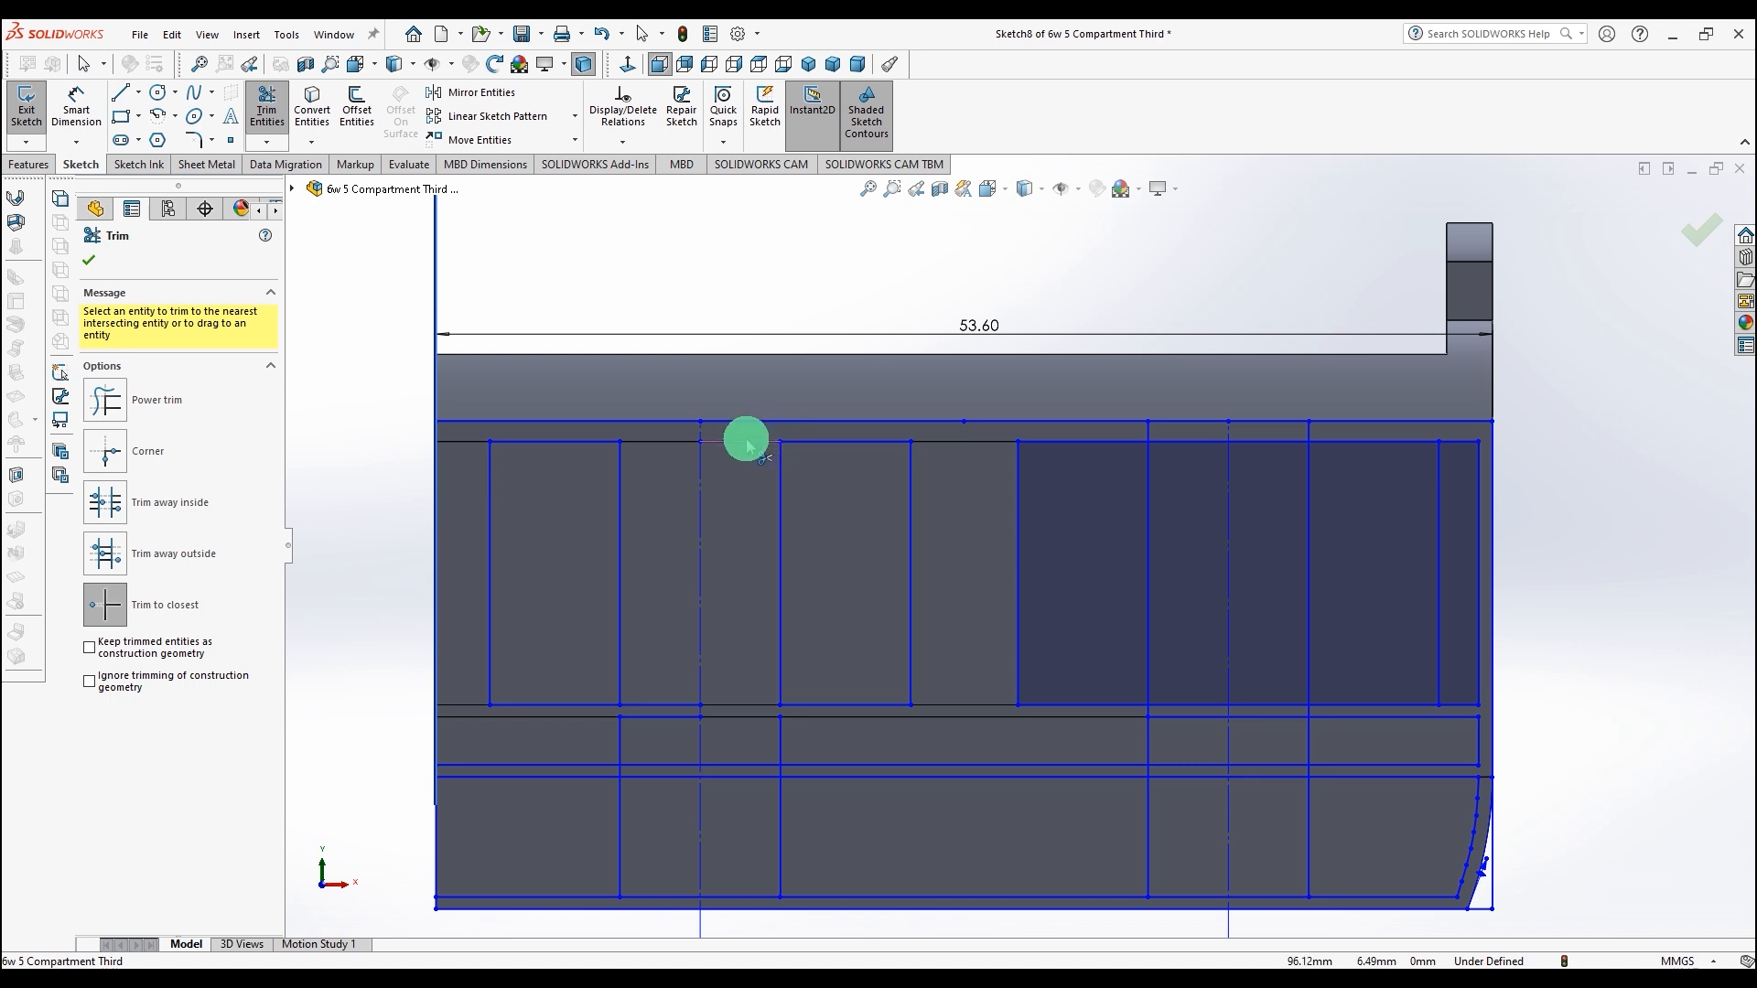
{"action": "left_click", "coordinate": [748, 444]}
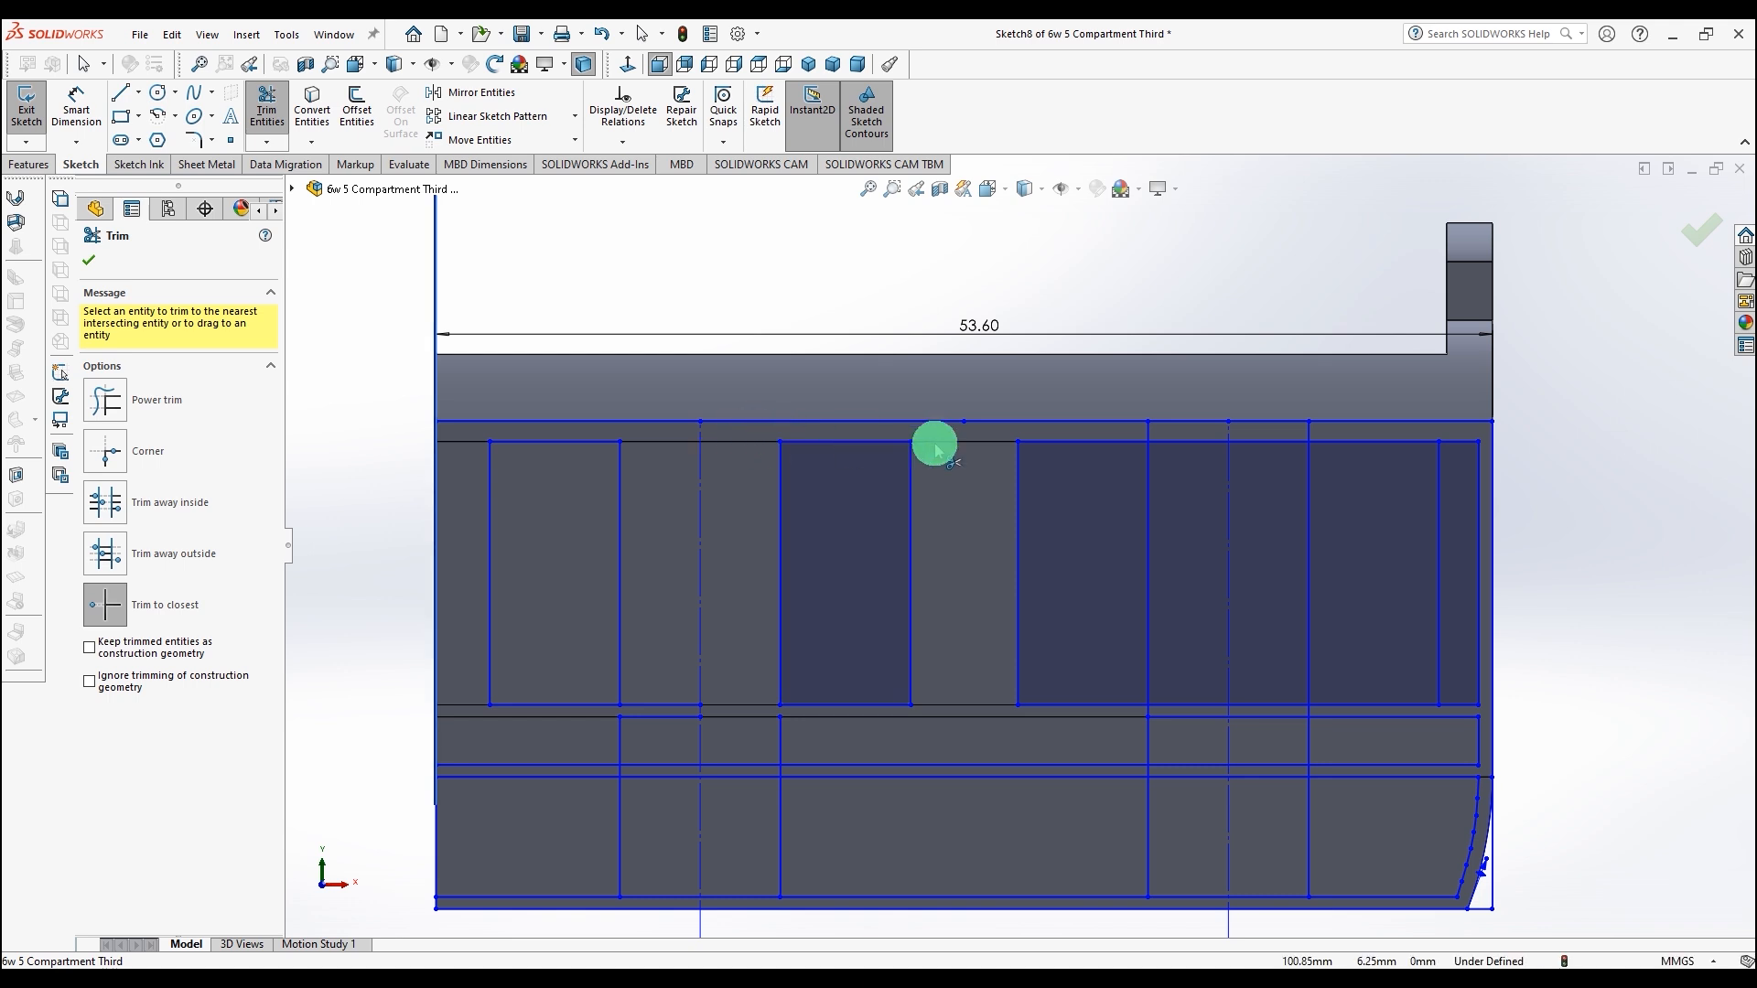
{"action": "left_click", "coordinate": [1165, 444]}
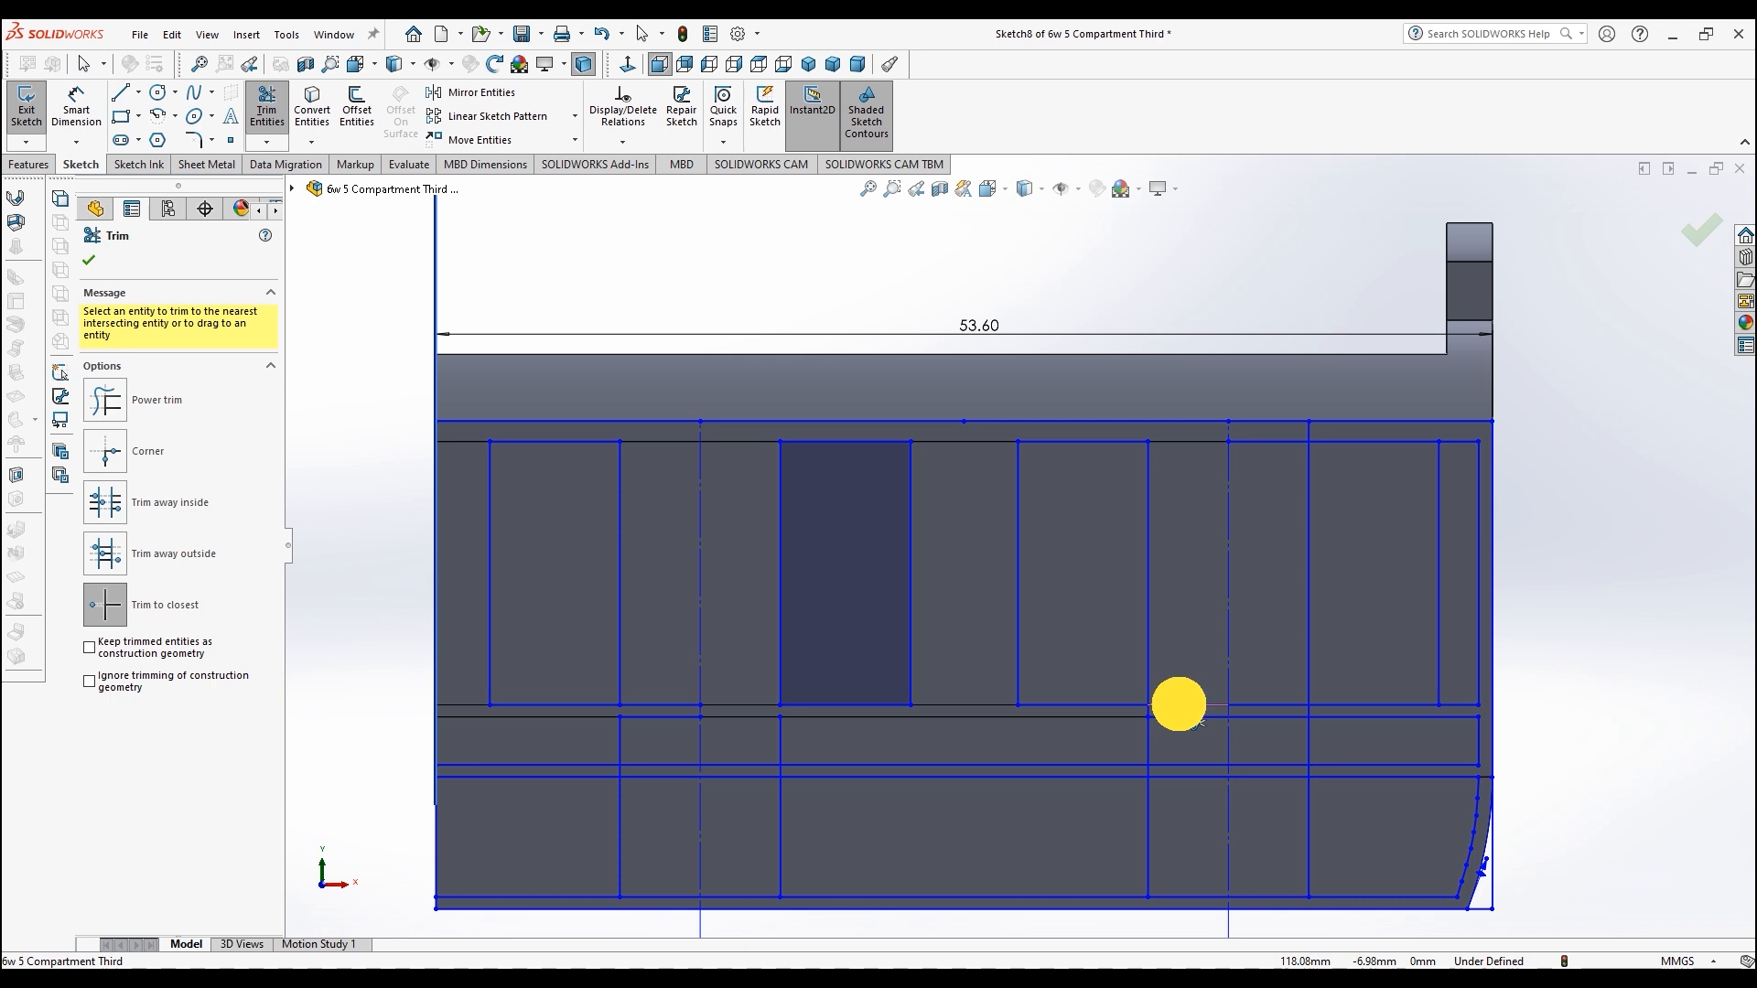
{"action": "left_click", "coordinate": [1157, 709]}
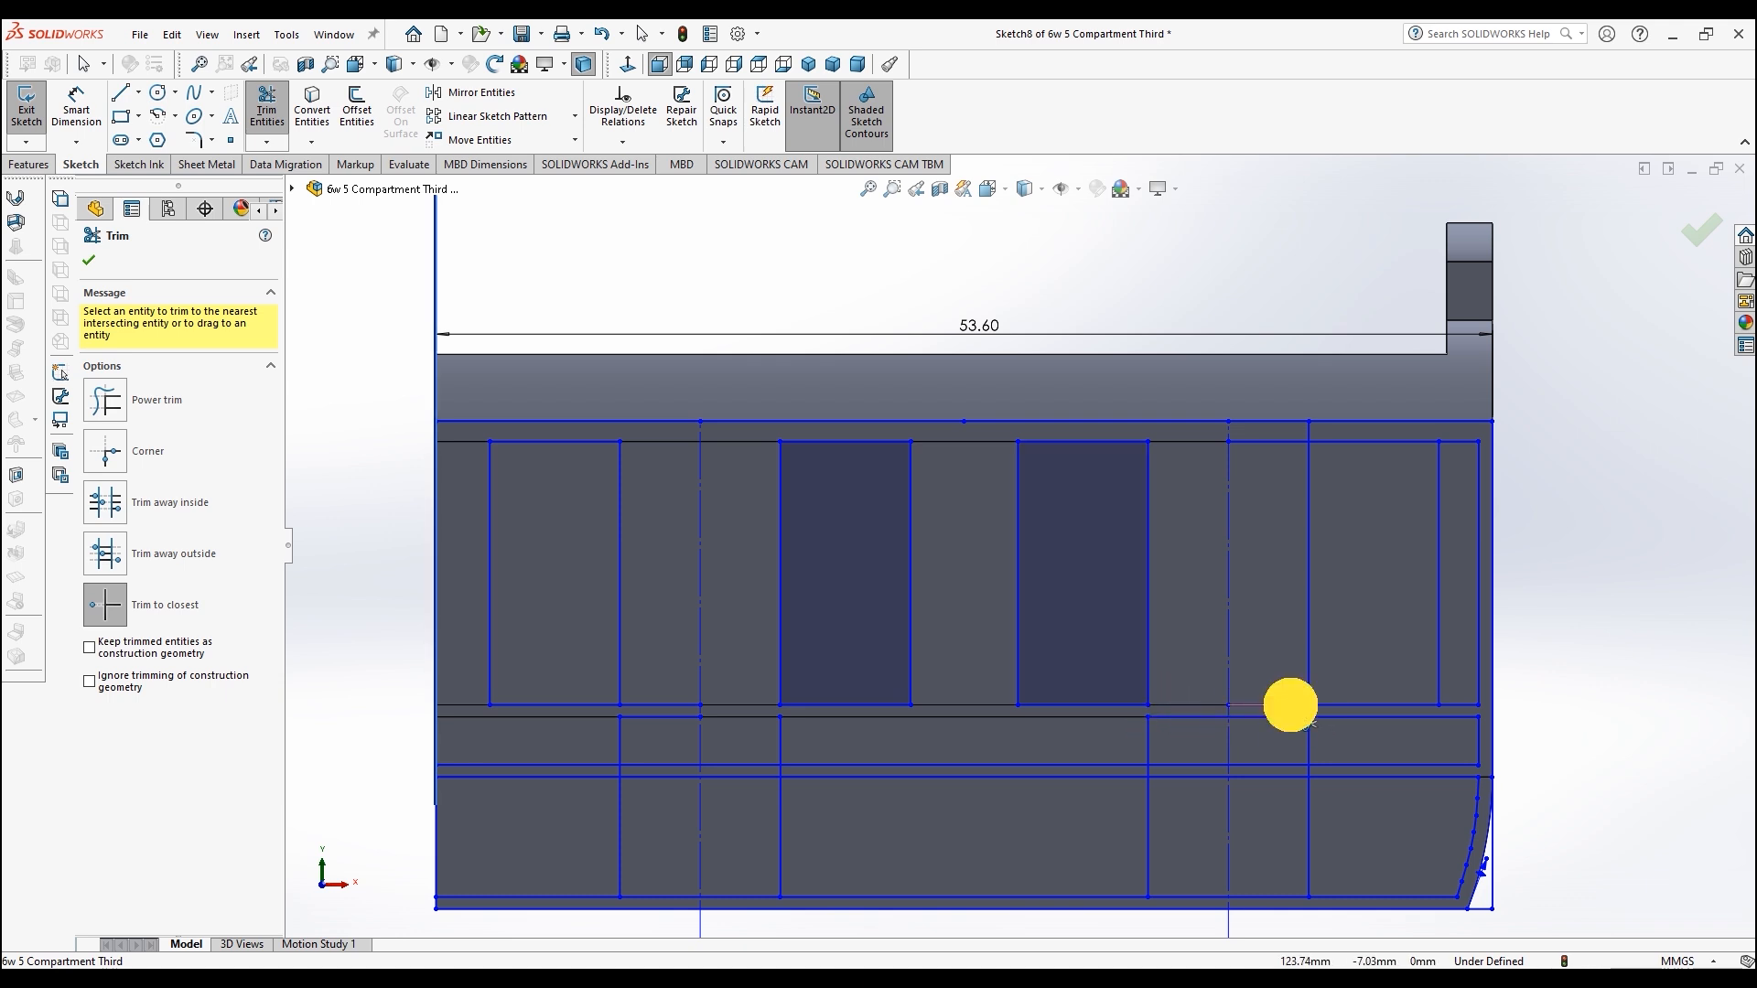
{"action": "left_click", "coordinate": [1310, 712]}
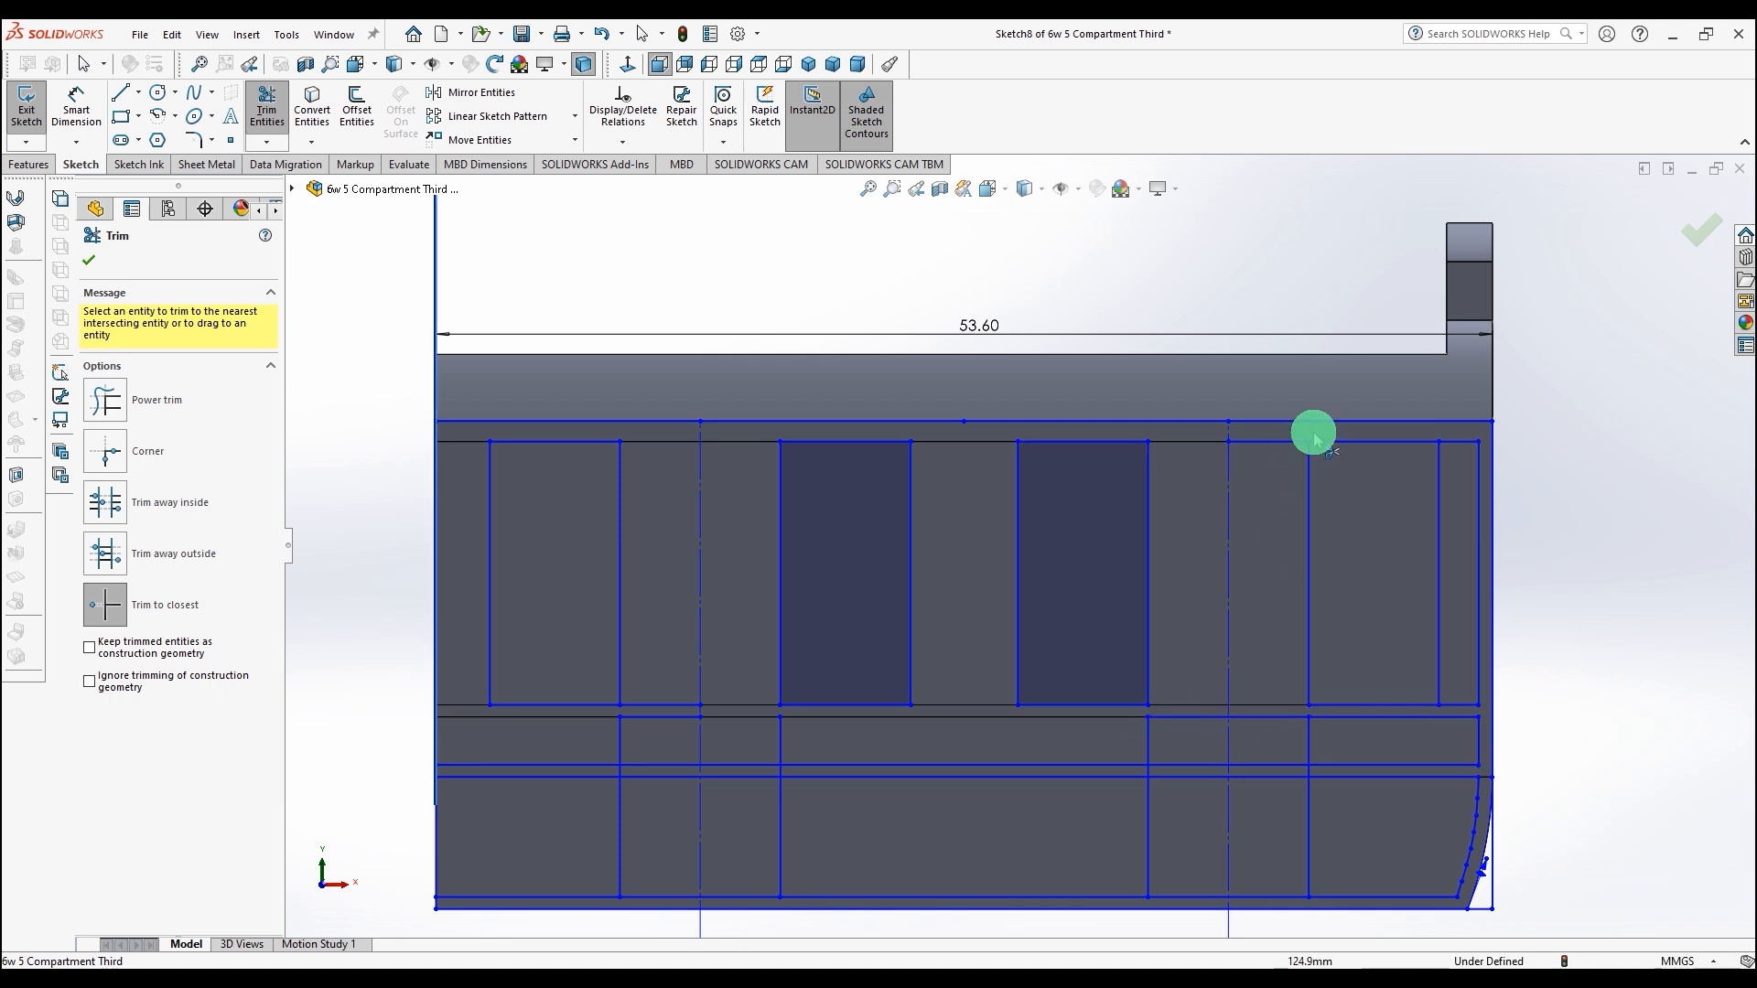
{"action": "left_click", "coordinate": [1291, 445]}
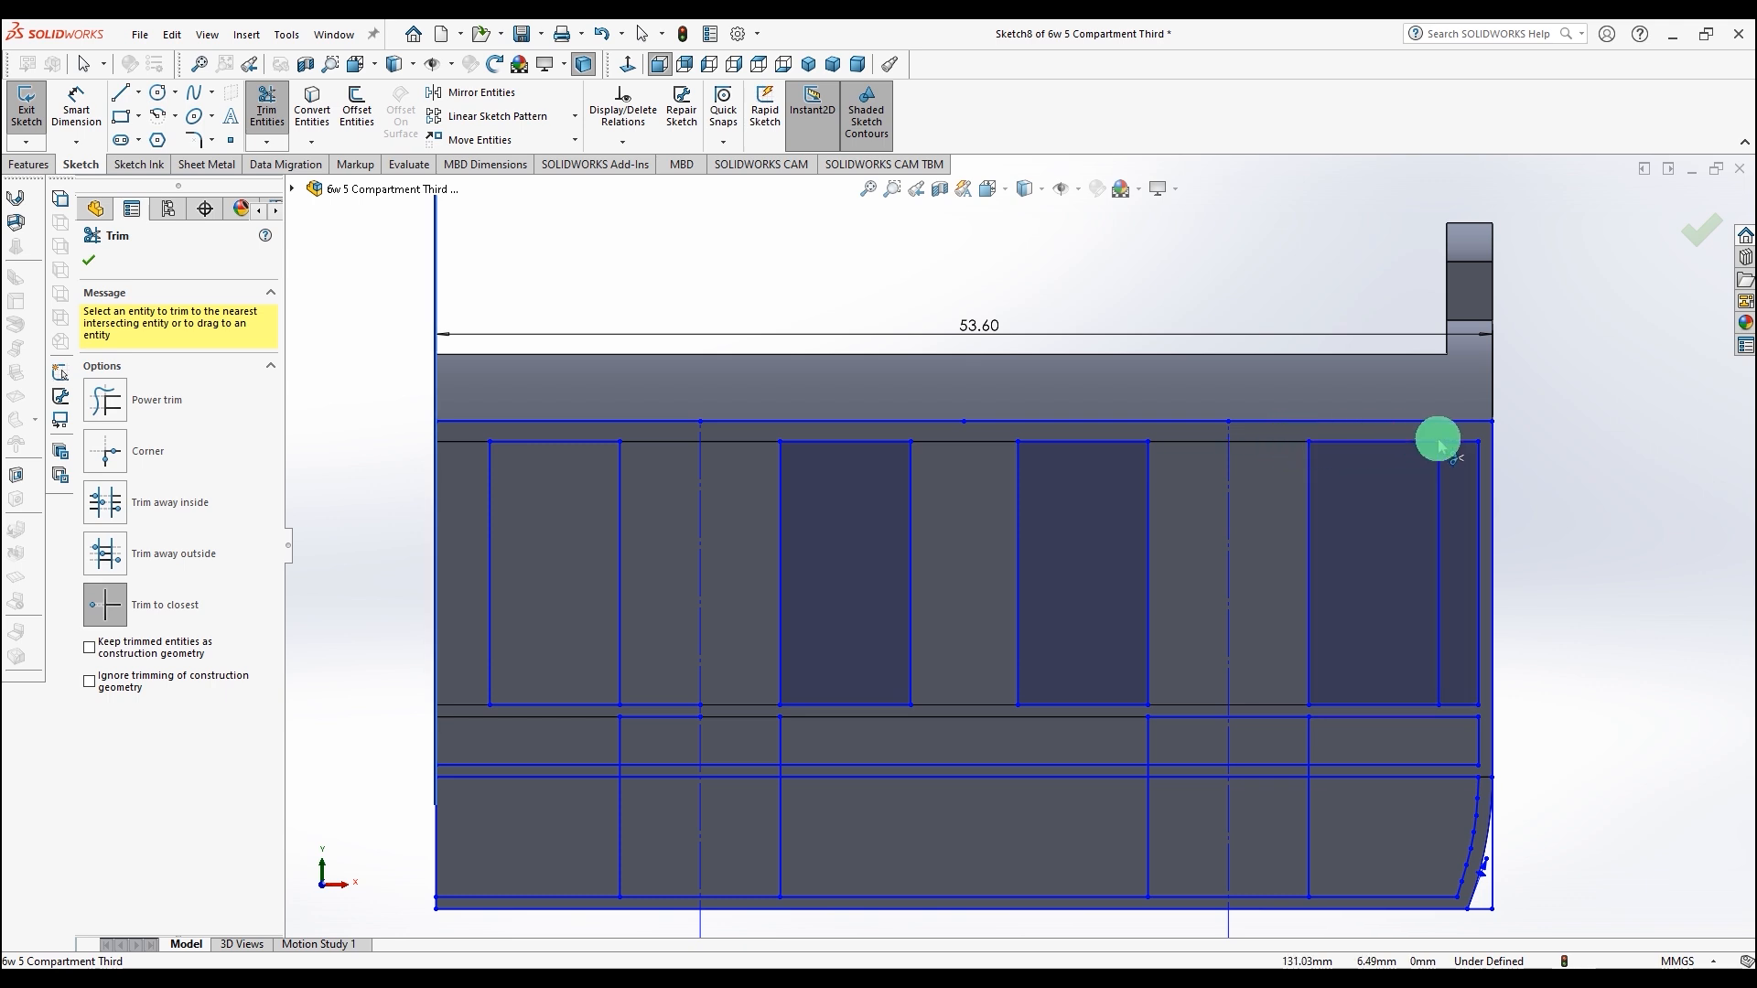
{"action": "left_click", "coordinate": [1463, 445]}
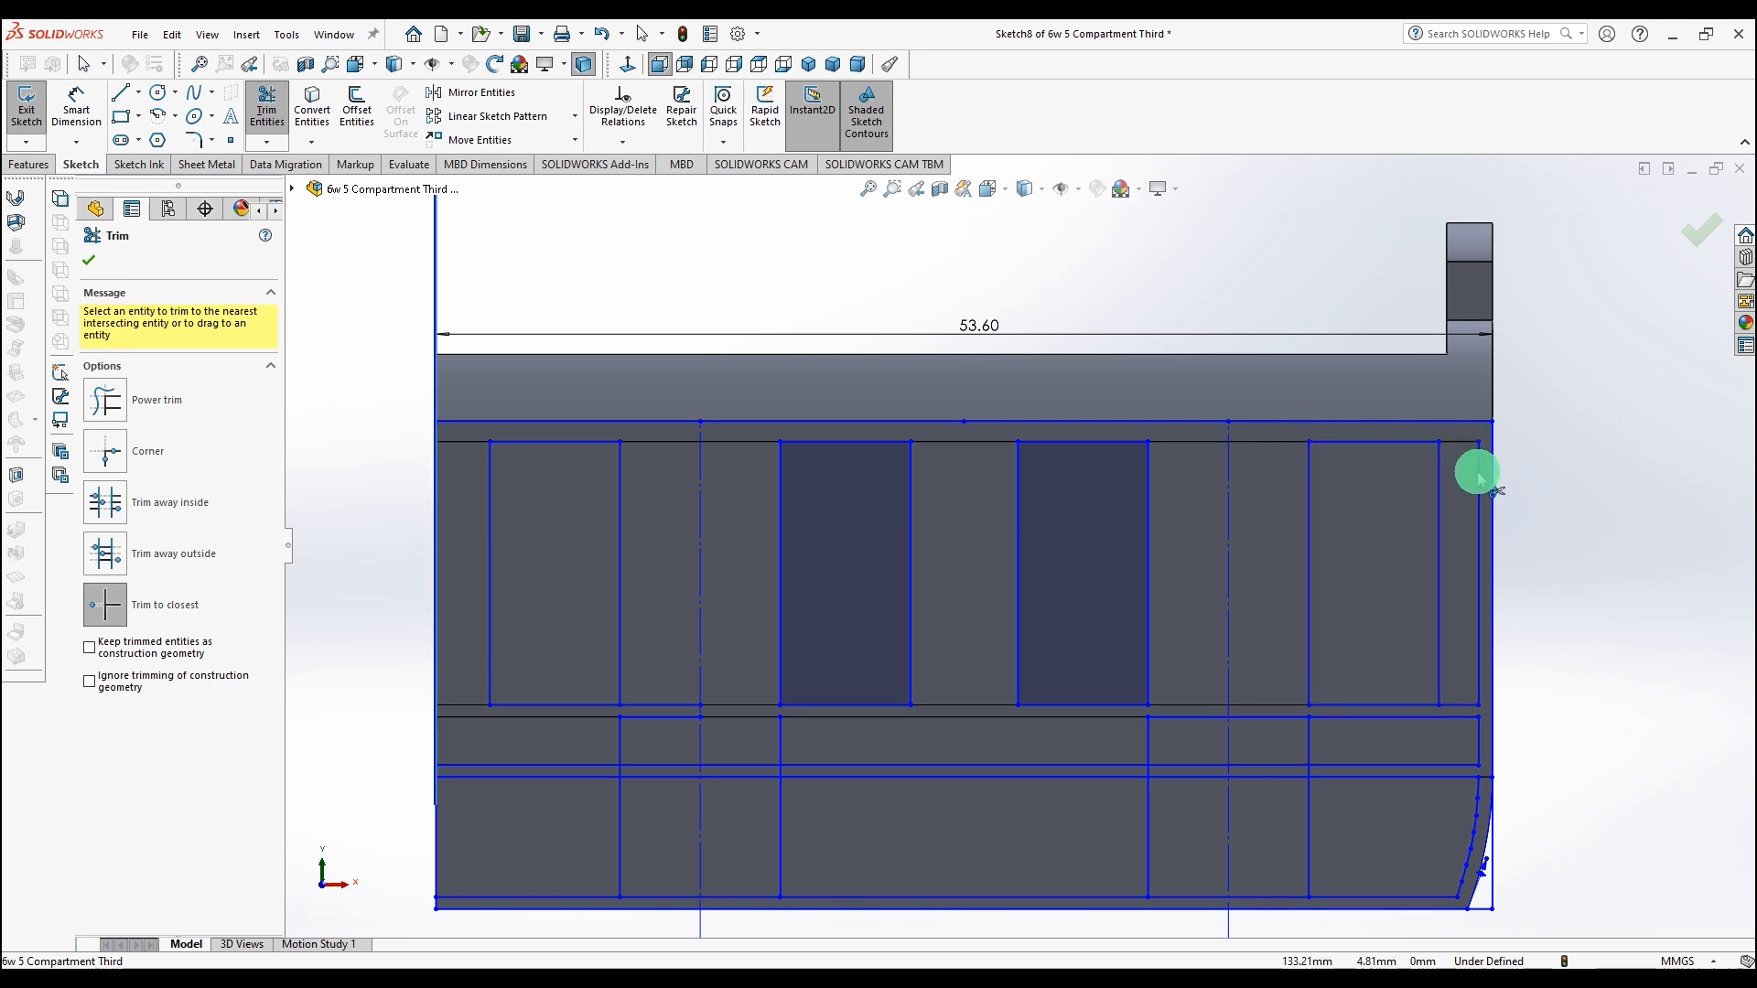
{"action": "left_click", "coordinate": [1471, 704]}
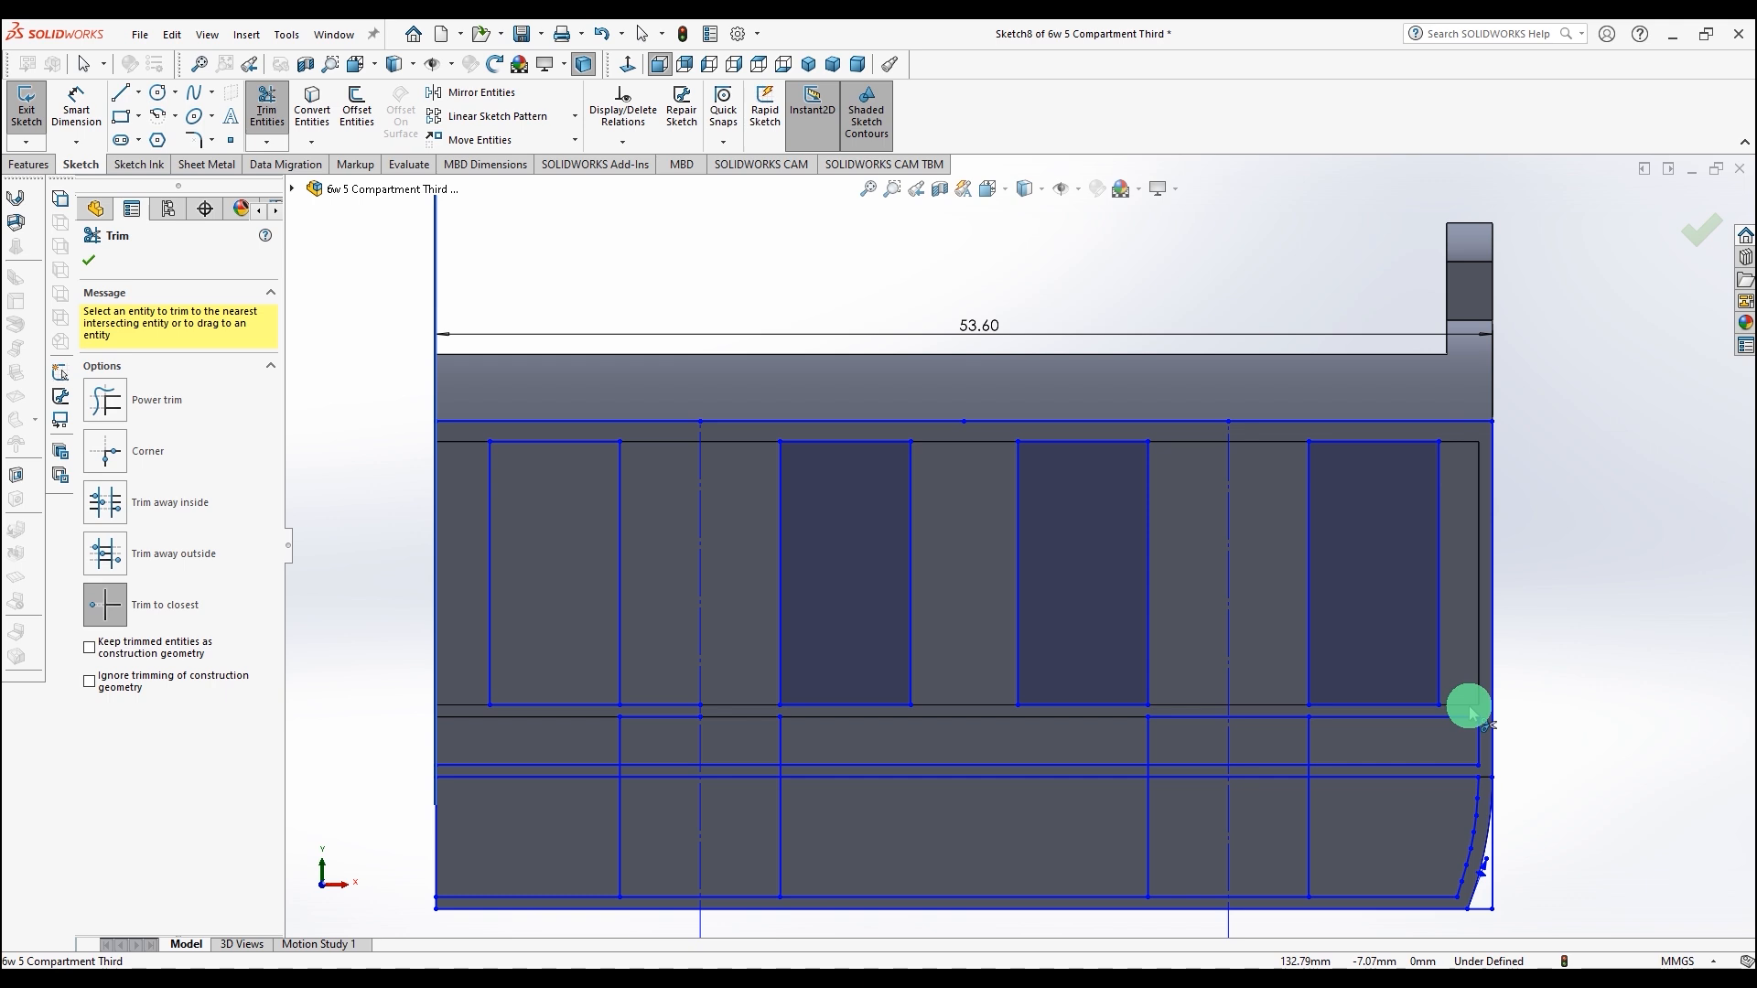
{"action": "left_click", "coordinate": [669, 705]}
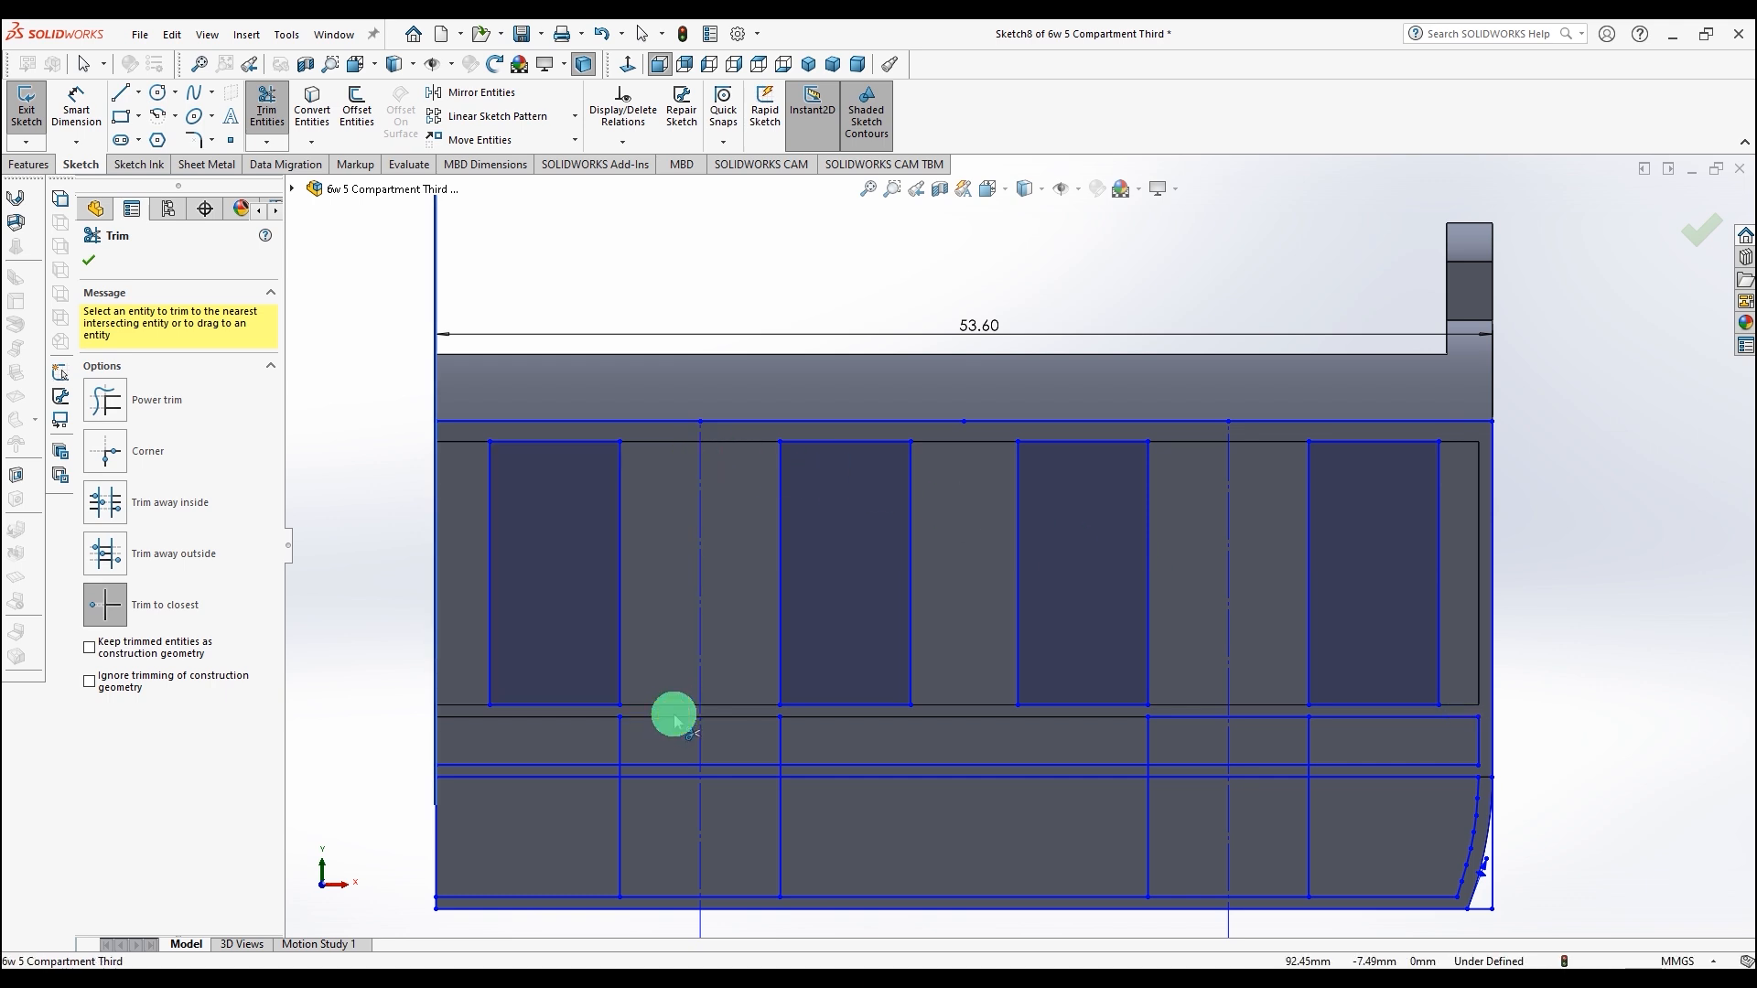
{"action": "left_click", "coordinate": [89, 260]}
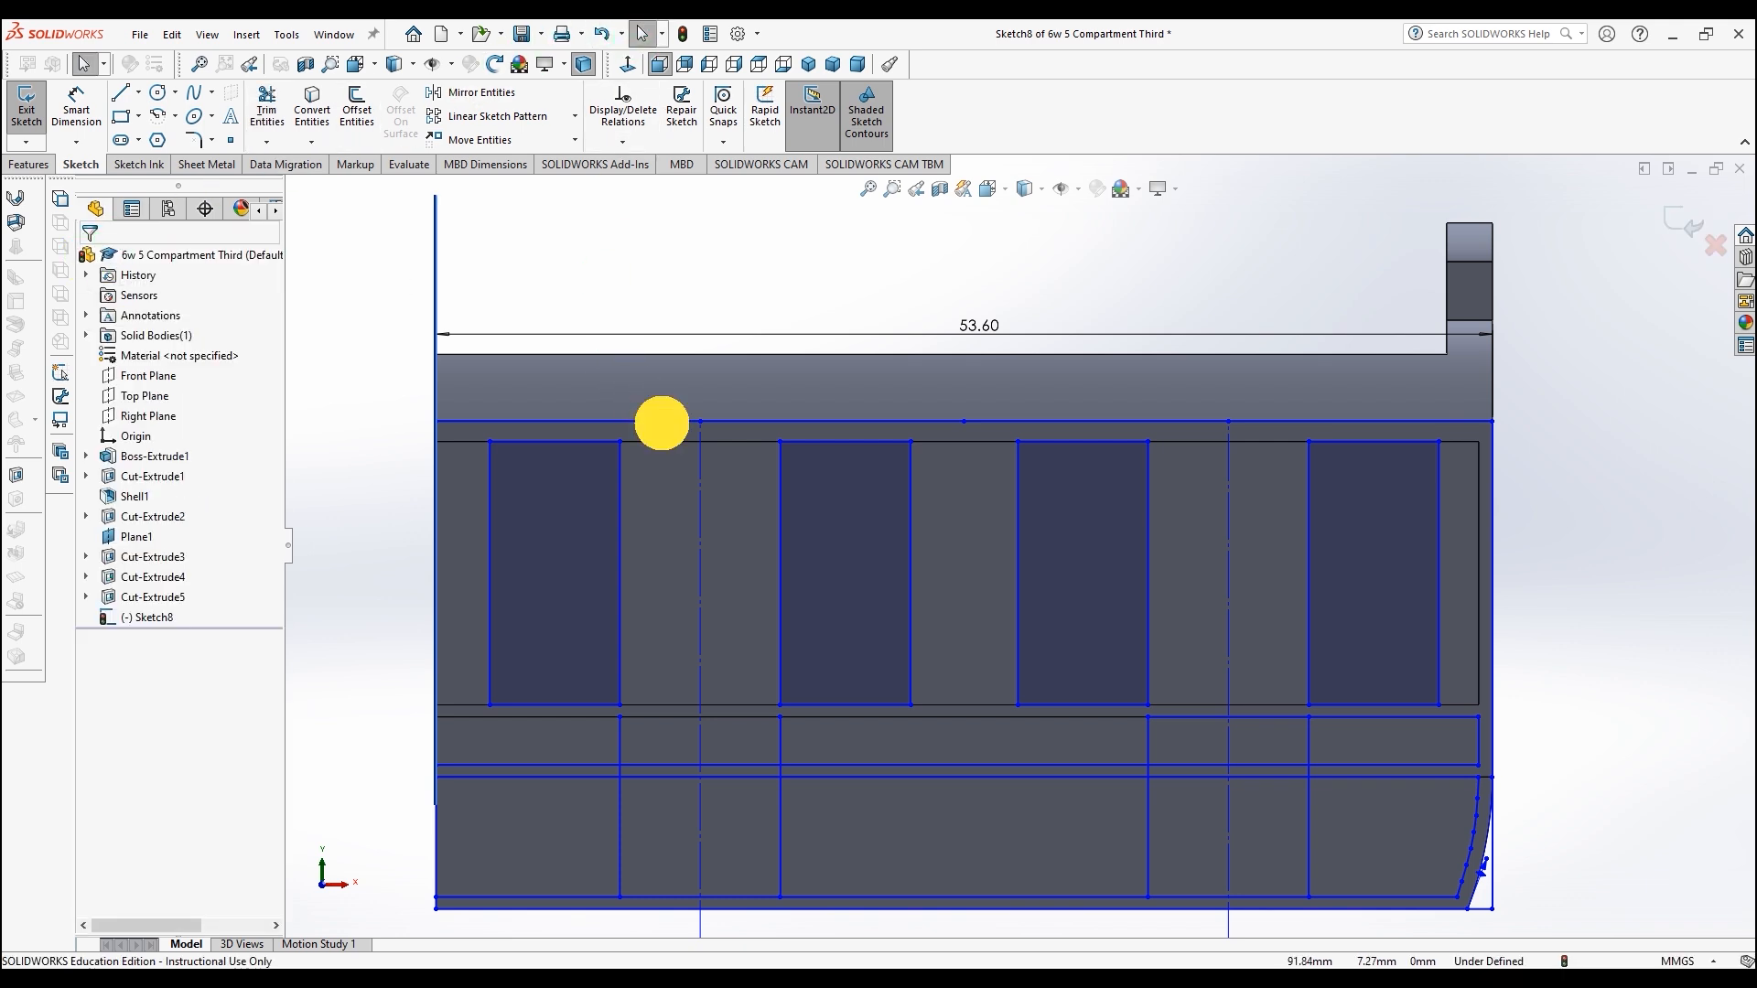
Step: Delete the leftover top, centre and lower profile lines, keeping only the four window rectangles
{"action": "left_click", "coordinate": [662, 423]}
{"action": "key", "text": "Delete"}
{"action": "left_click", "coordinate": [701, 467]}
{"action": "key", "text": "Delete"}
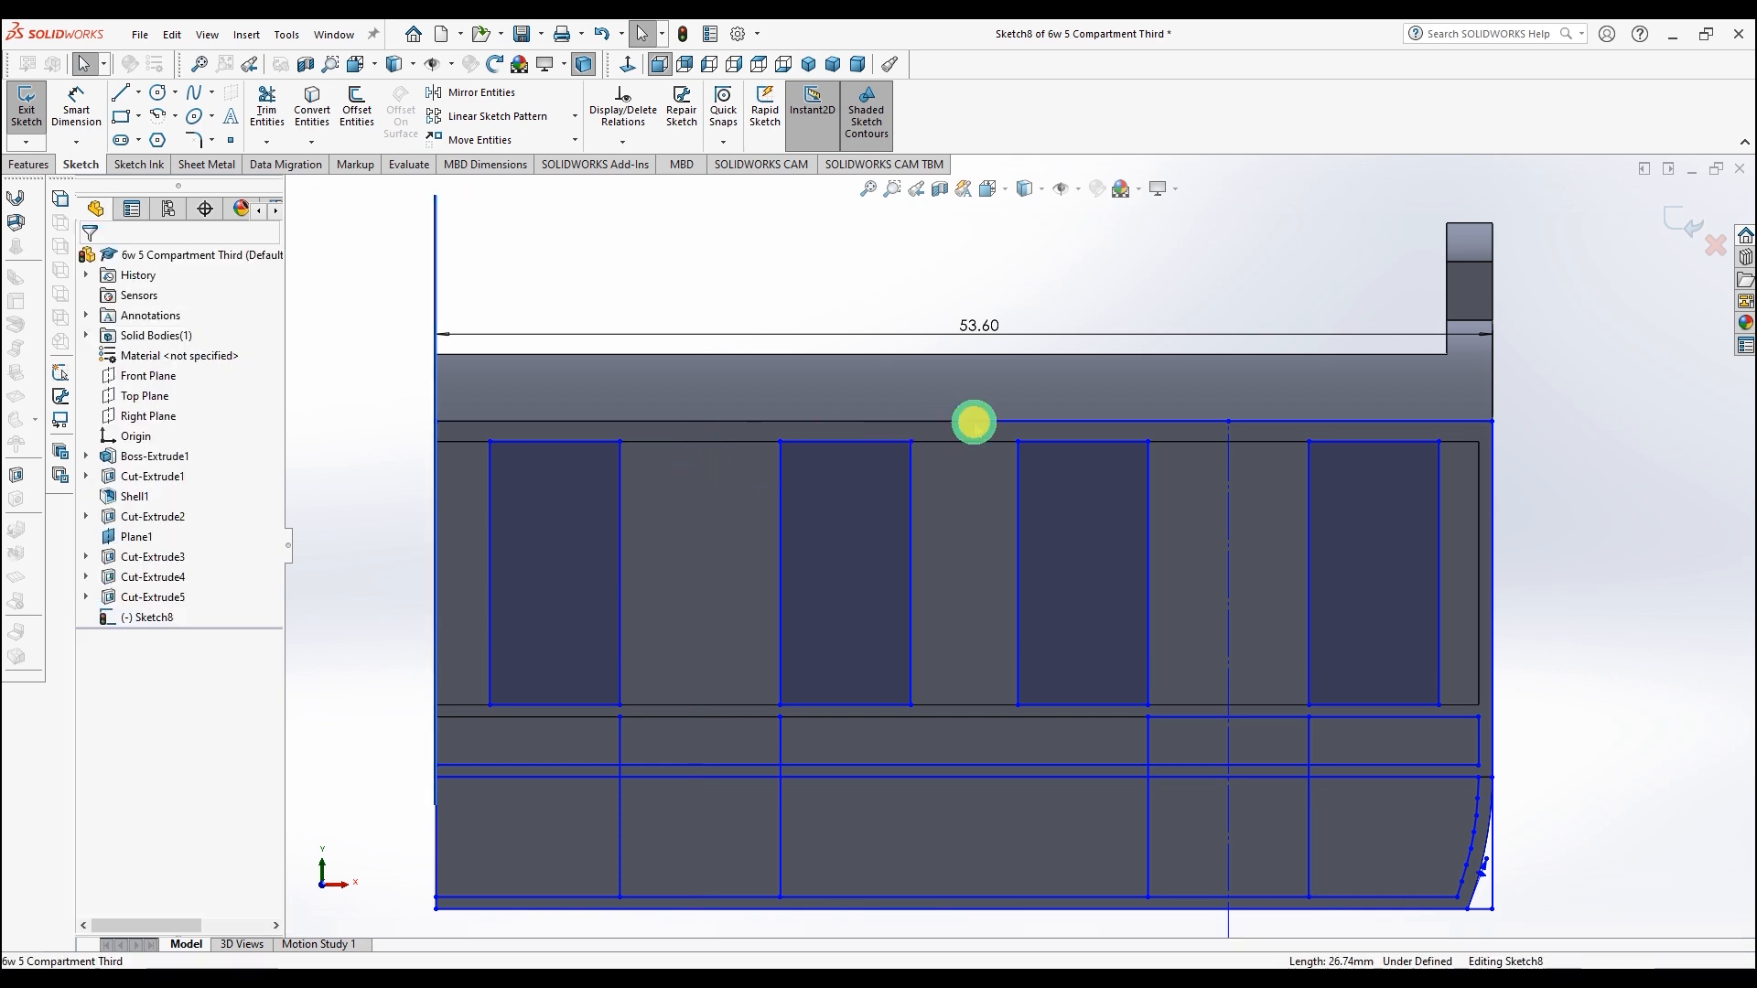
{"action": "left_click", "coordinate": [974, 422]}
{"action": "key", "text": "Delete"}
{"action": "left_click", "coordinate": [1226, 496]}
{"action": "key", "text": "Delete"}
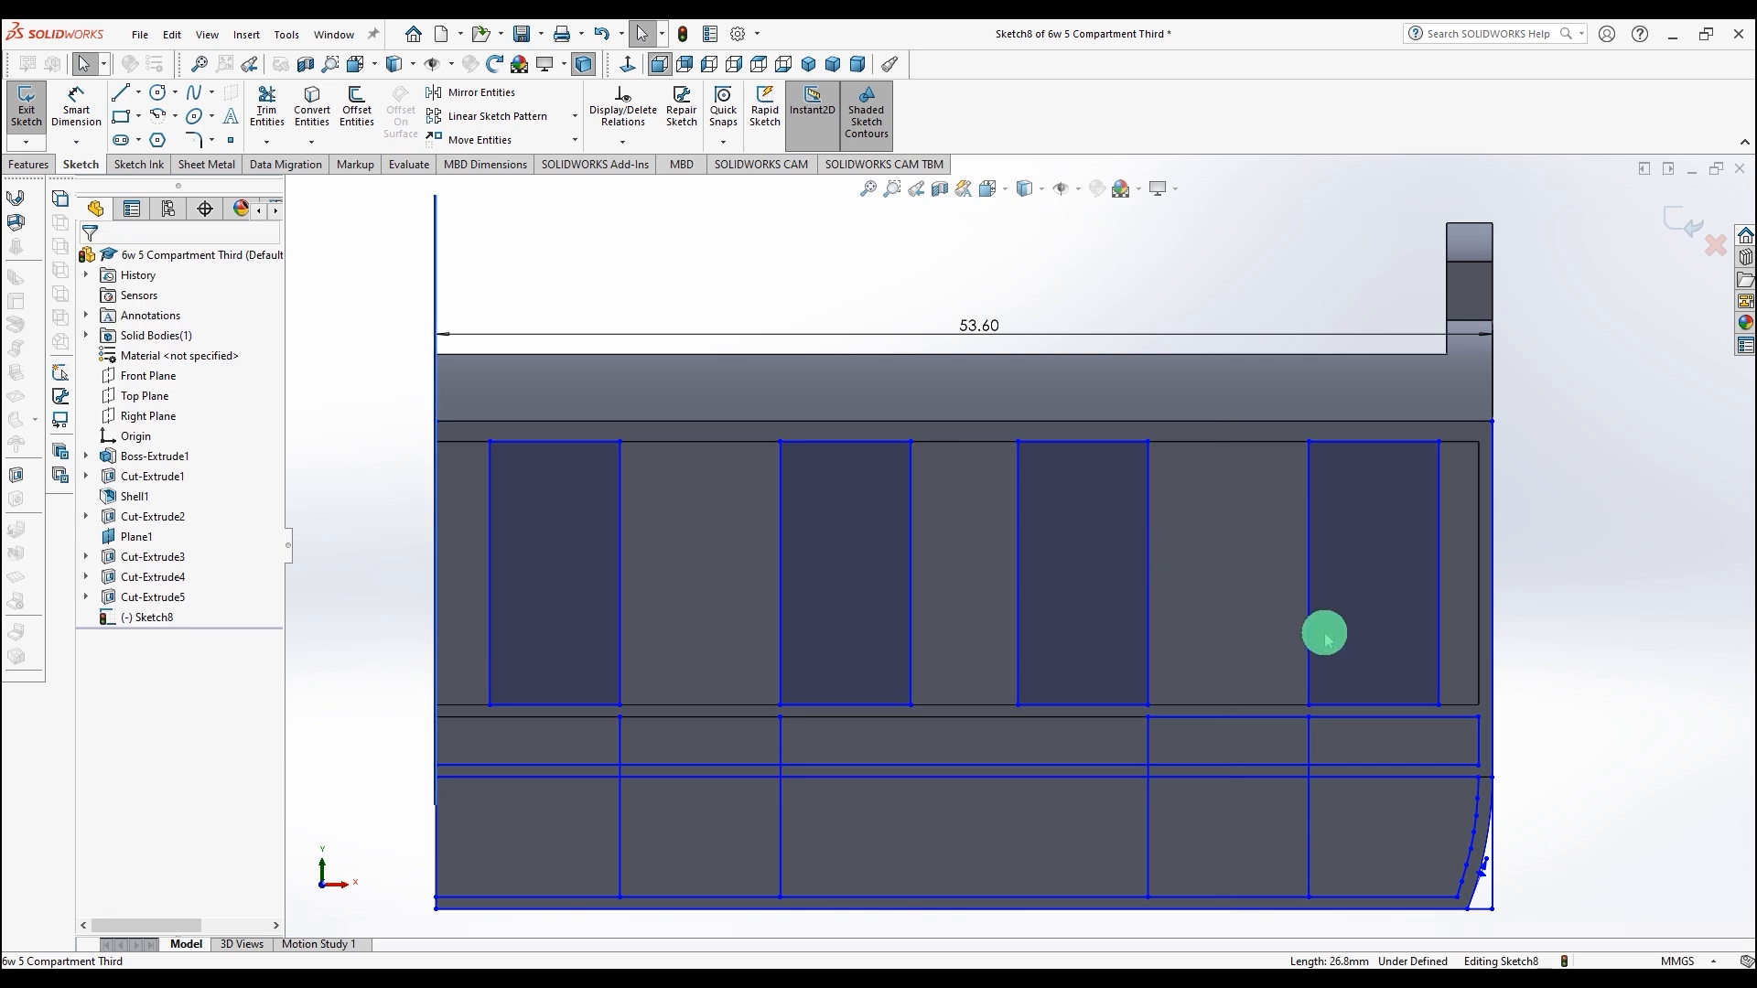
{"action": "left_click", "coordinate": [1464, 723]}
{"action": "key", "text": "Delete"}
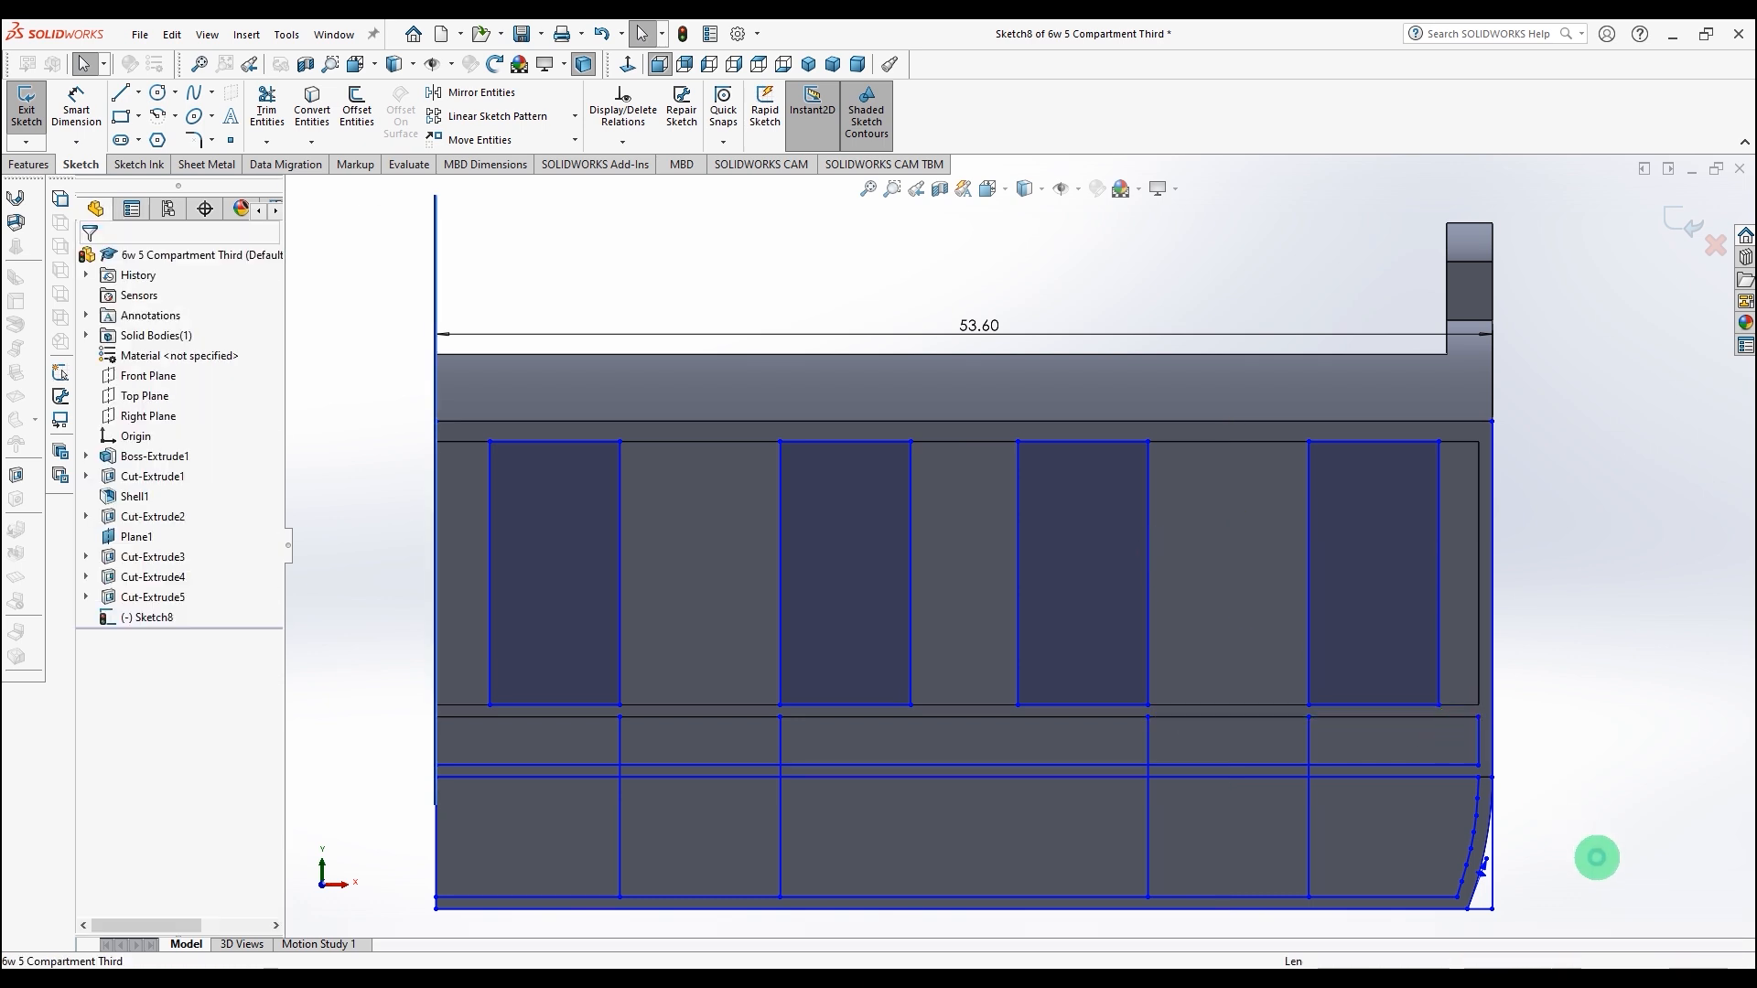
{"action": "left_click_drag", "start_coordinate": [658, 690], "coordinate": [402, 717]}
{"action": "key", "text": "Delete"}
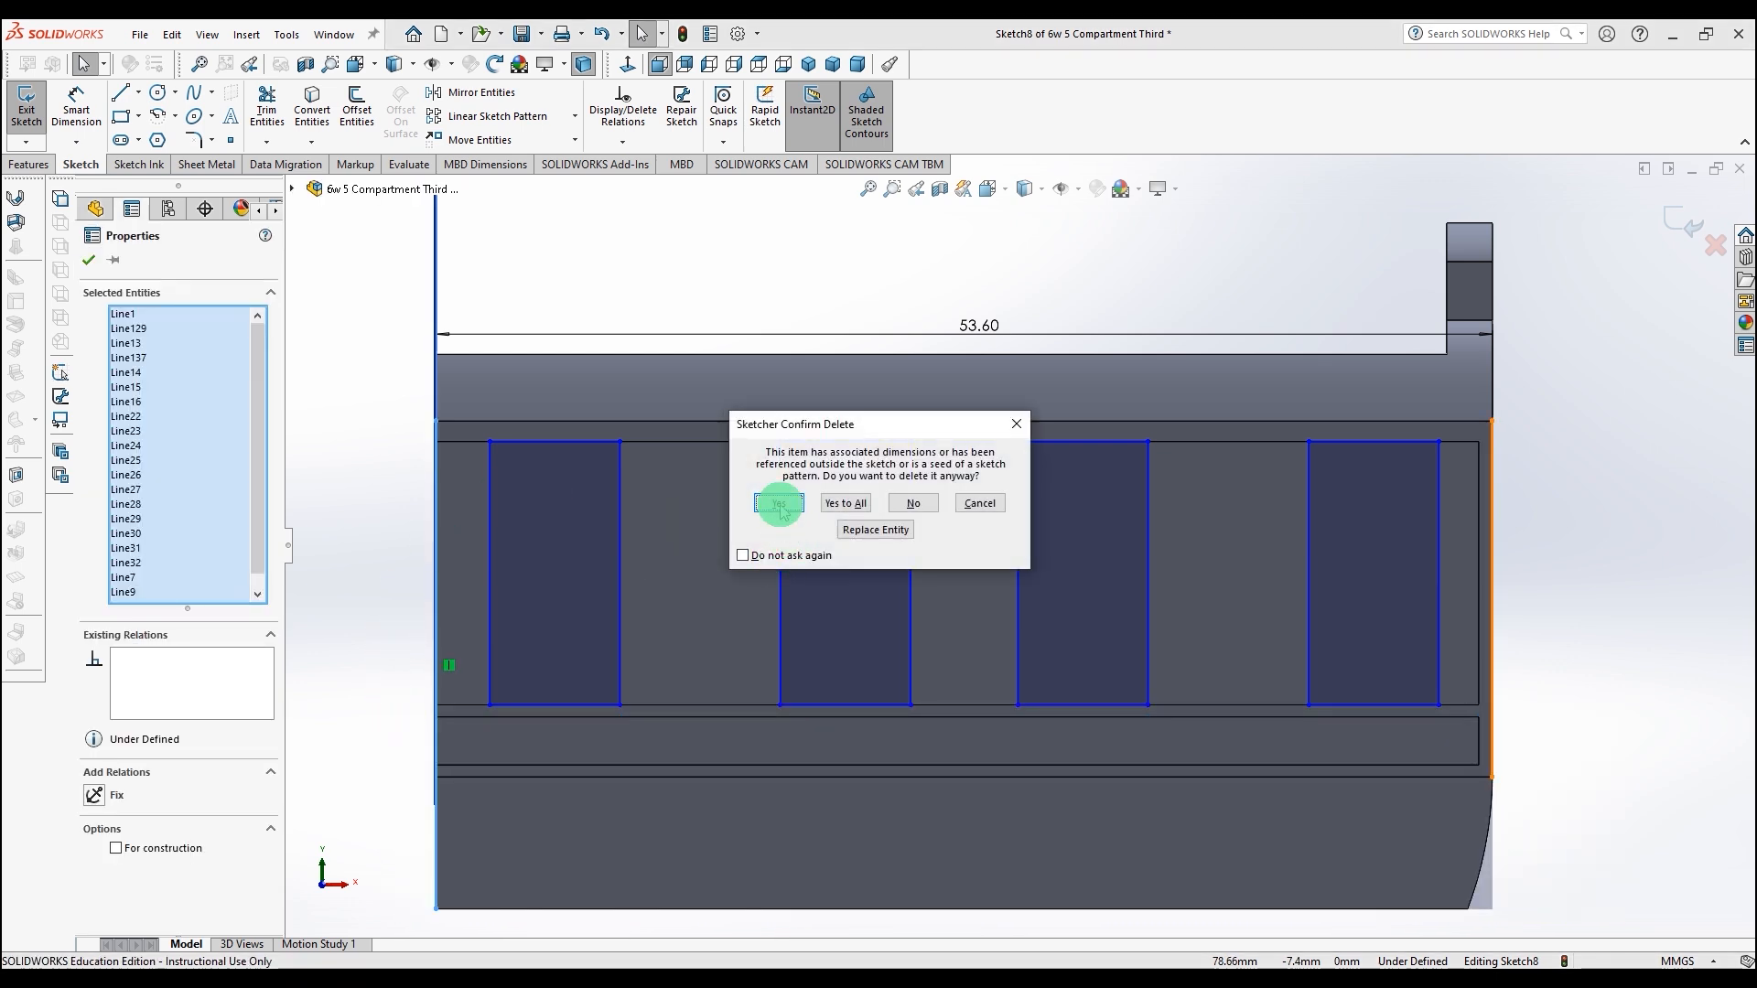
{"action": "left_click", "coordinate": [779, 503]}
Step: Cut-extrude the four window rectangles Through All
{"action": "middle_click_drag", "start_coordinate": [745, 283], "coordinate": [674, 321]}
{"action": "left_click", "coordinate": [21, 168]}
{"action": "left_click", "coordinate": [269, 117]}
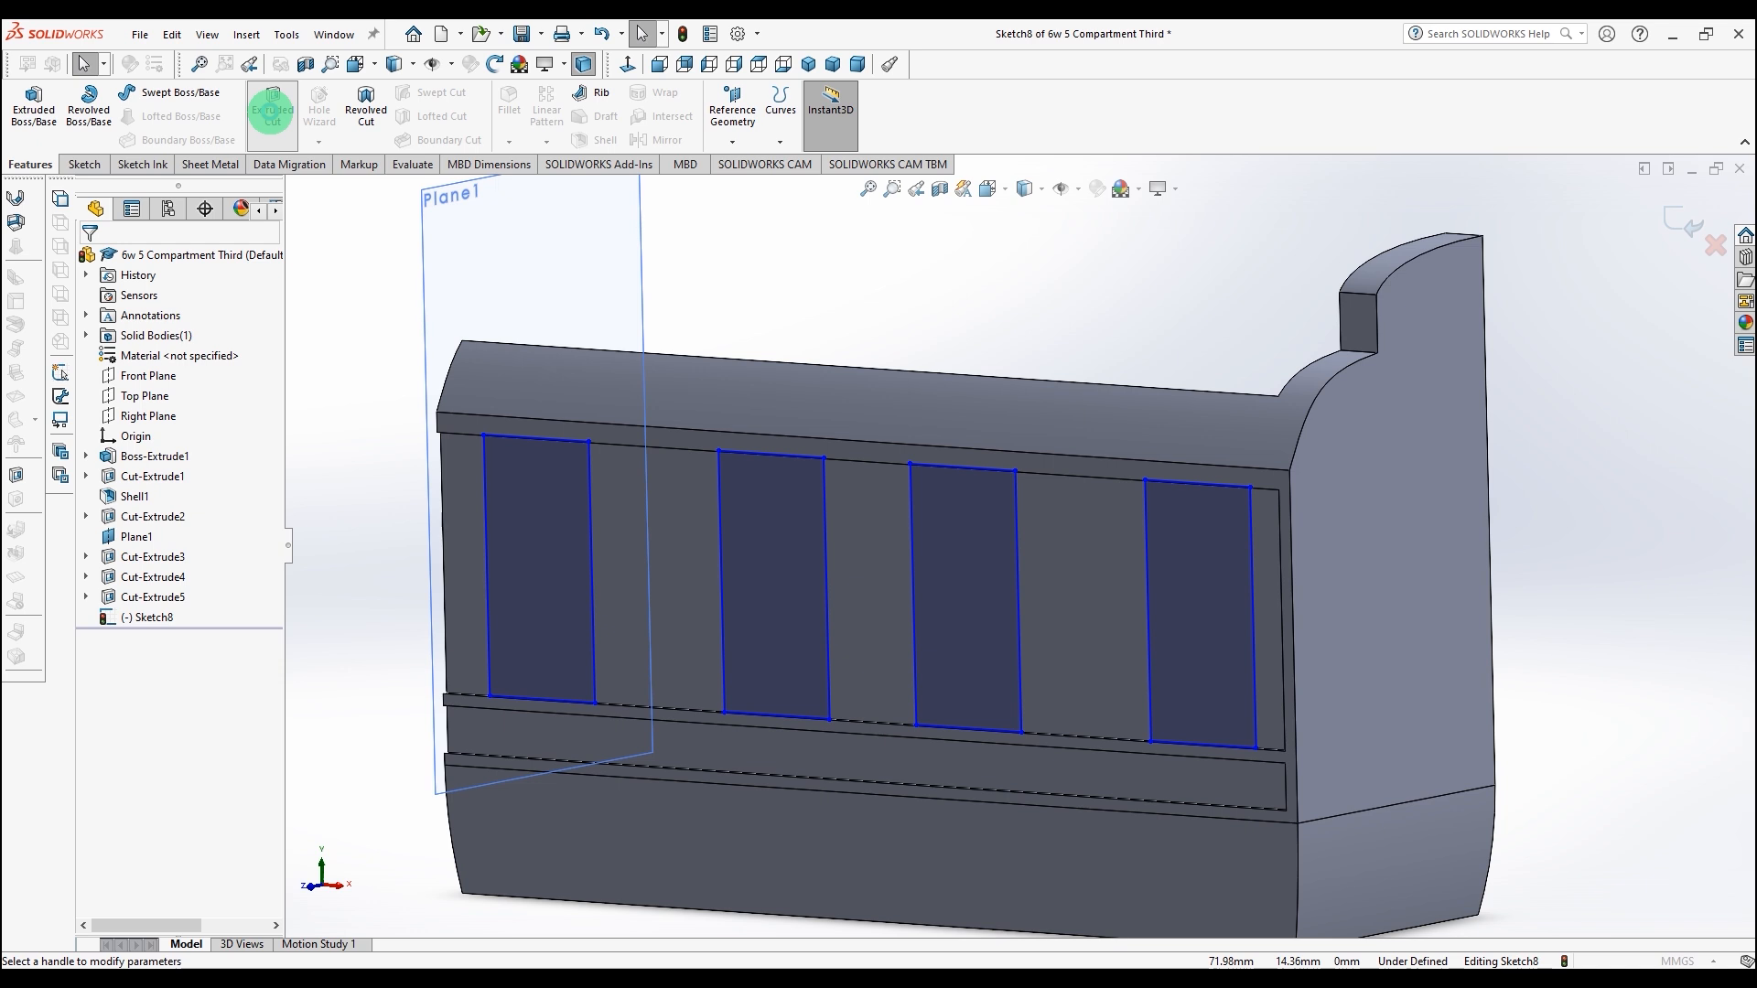
{"action": "left_click", "coordinate": [138, 369]}
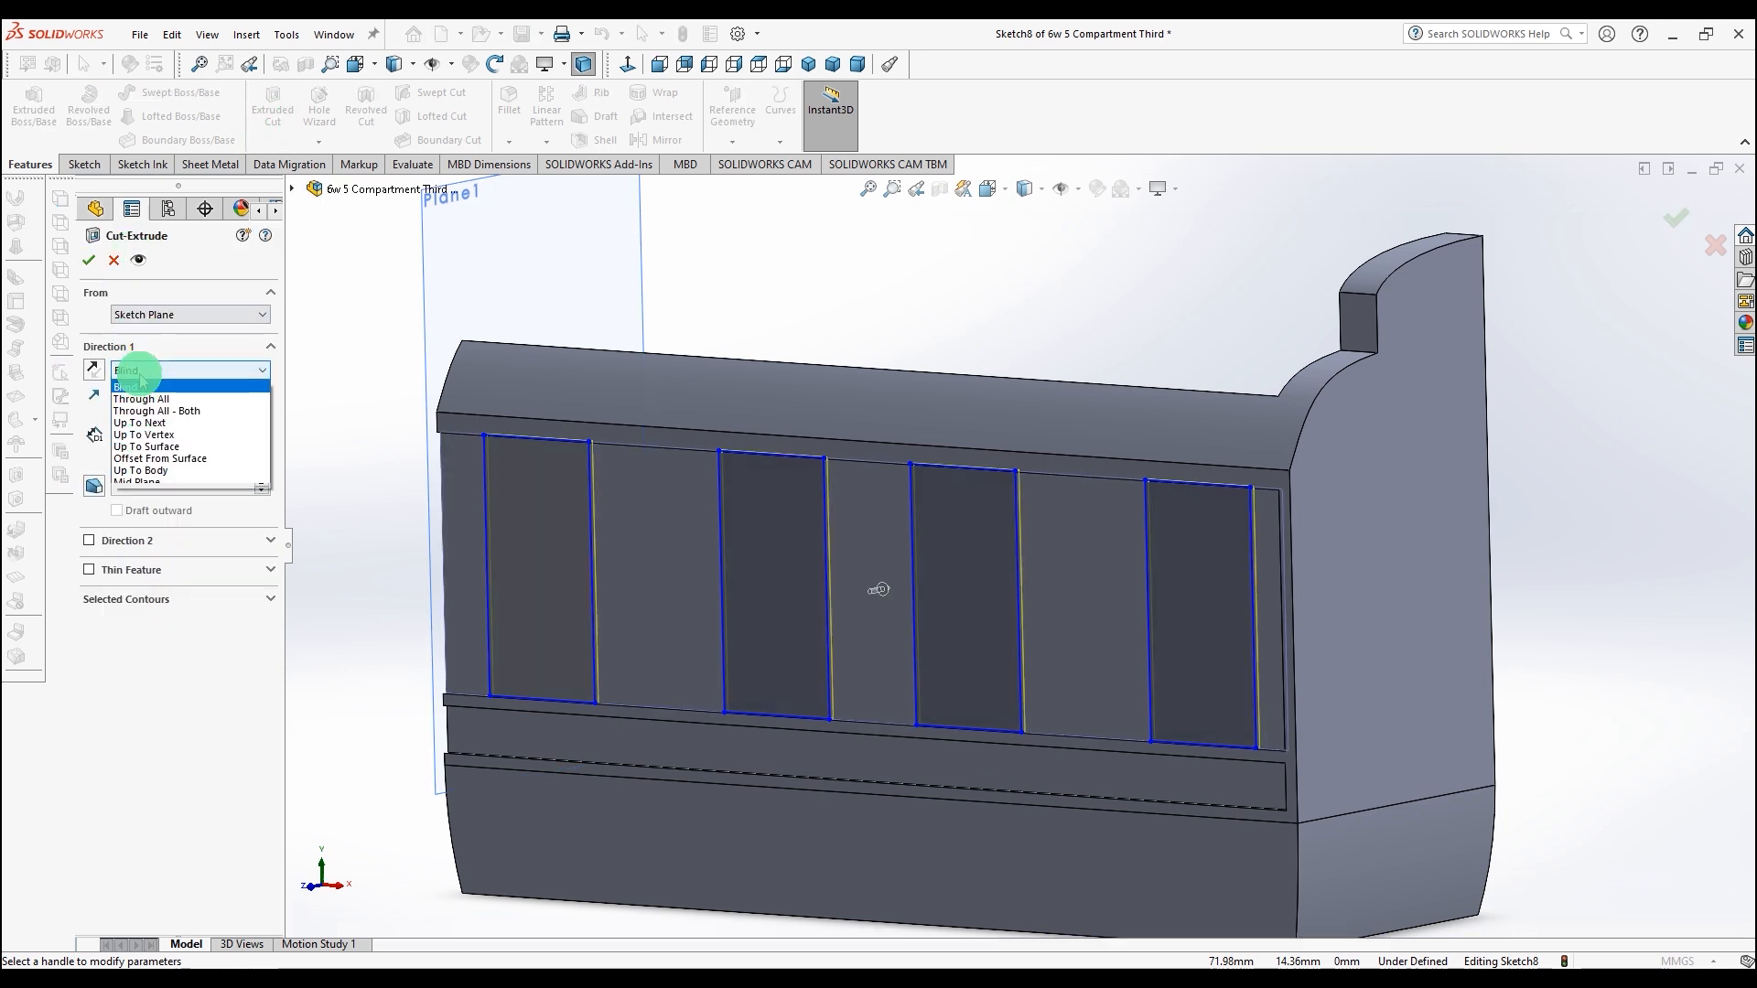
{"action": "left_click", "coordinate": [144, 400]}
{"action": "left_click", "coordinate": [89, 261]}
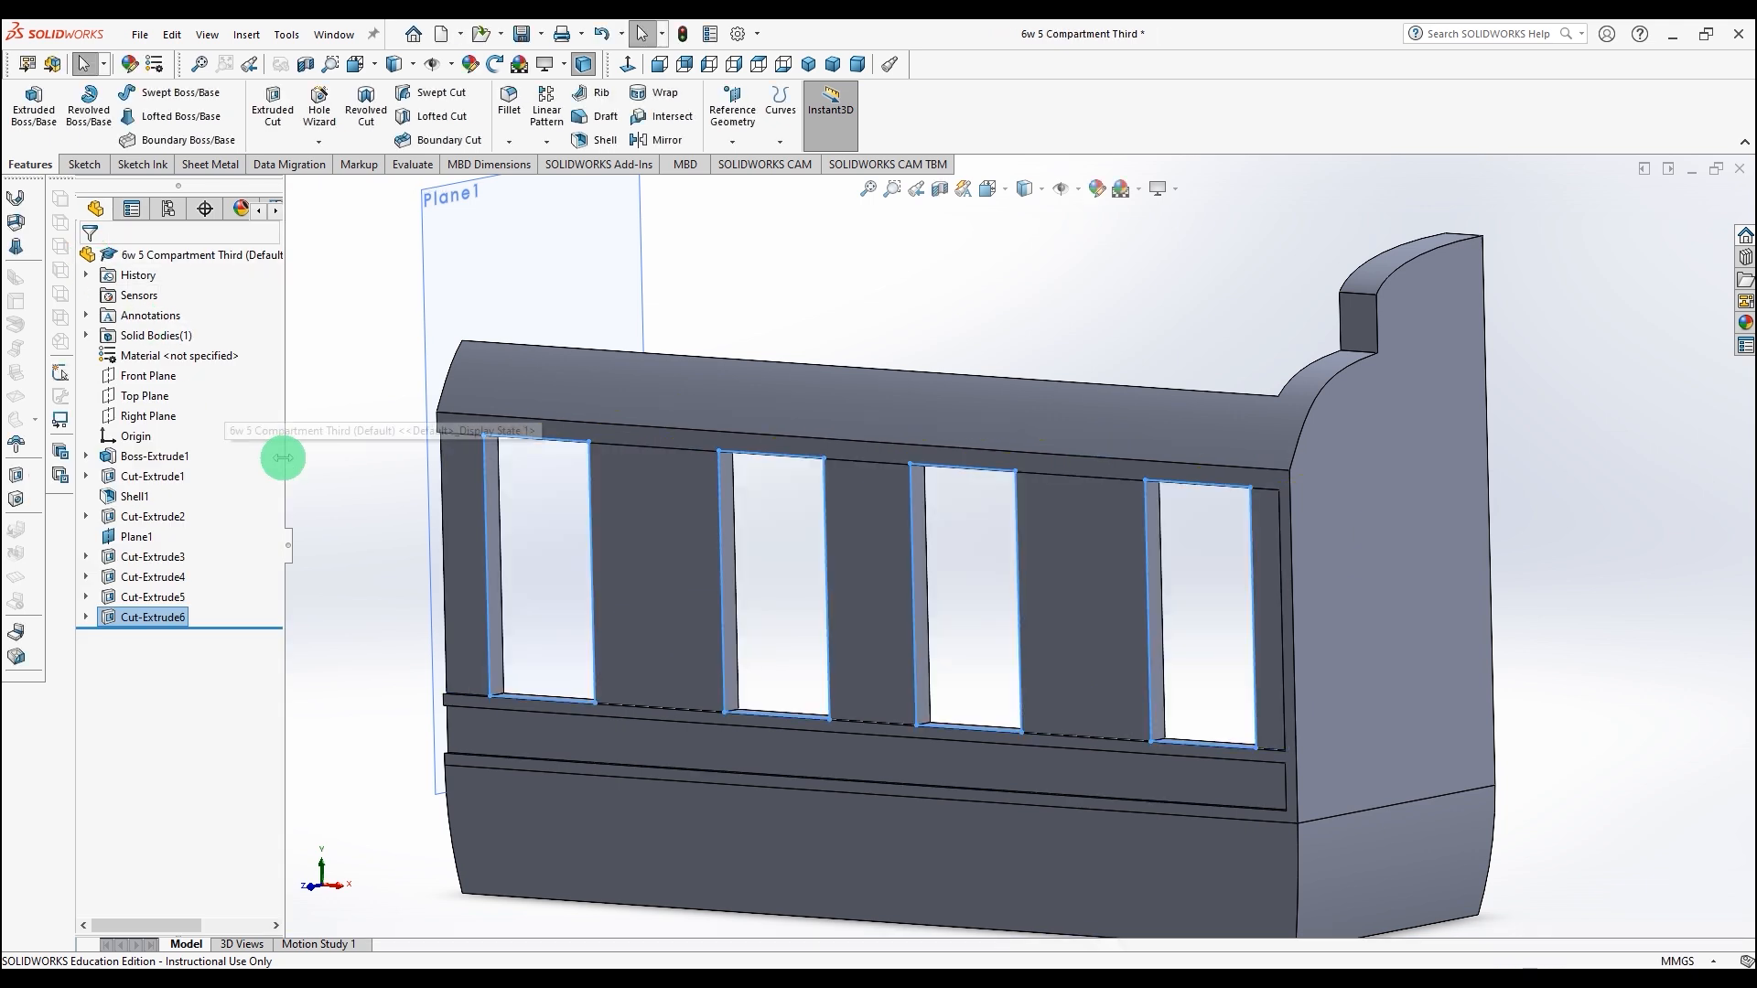
Step: Select all entities of the new sketch and move the profile up against the lower panel of the side
{"action": "scroll", "coordinate": [1045, 359], "scroll_direction": "up", "scroll_amount": 3}
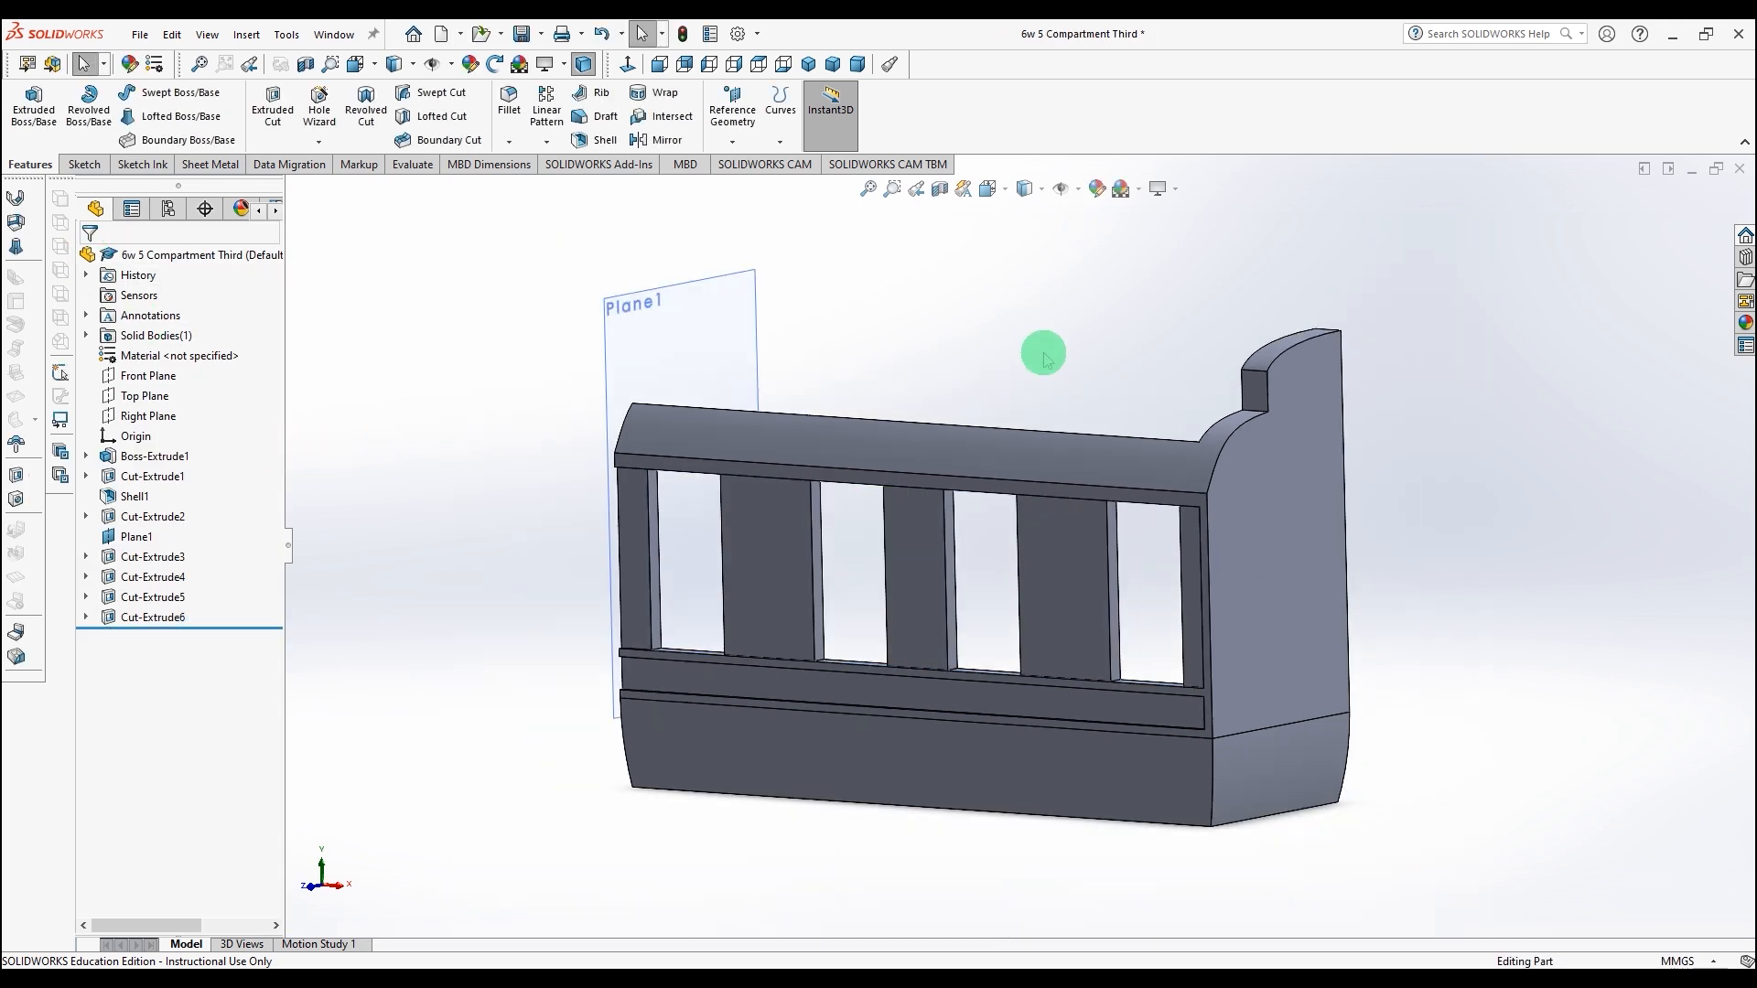
{"action": "mouse_move", "coordinate": [1569, 728]}
{"action": "middle_mouse_down"}
{"action": "mouse_move", "coordinate": [1627, 541]}
{"action": "mouse_move", "coordinate": [1582, 659]}
{"action": "mouse_move", "coordinate": [1583, 745]}
{"action": "mouse_move", "coordinate": [1620, 659]}
{"action": "mouse_move", "coordinate": [1623, 712]}
{"action": "mouse_move", "coordinate": [1584, 722]}
{"action": "middle_mouse_up"}
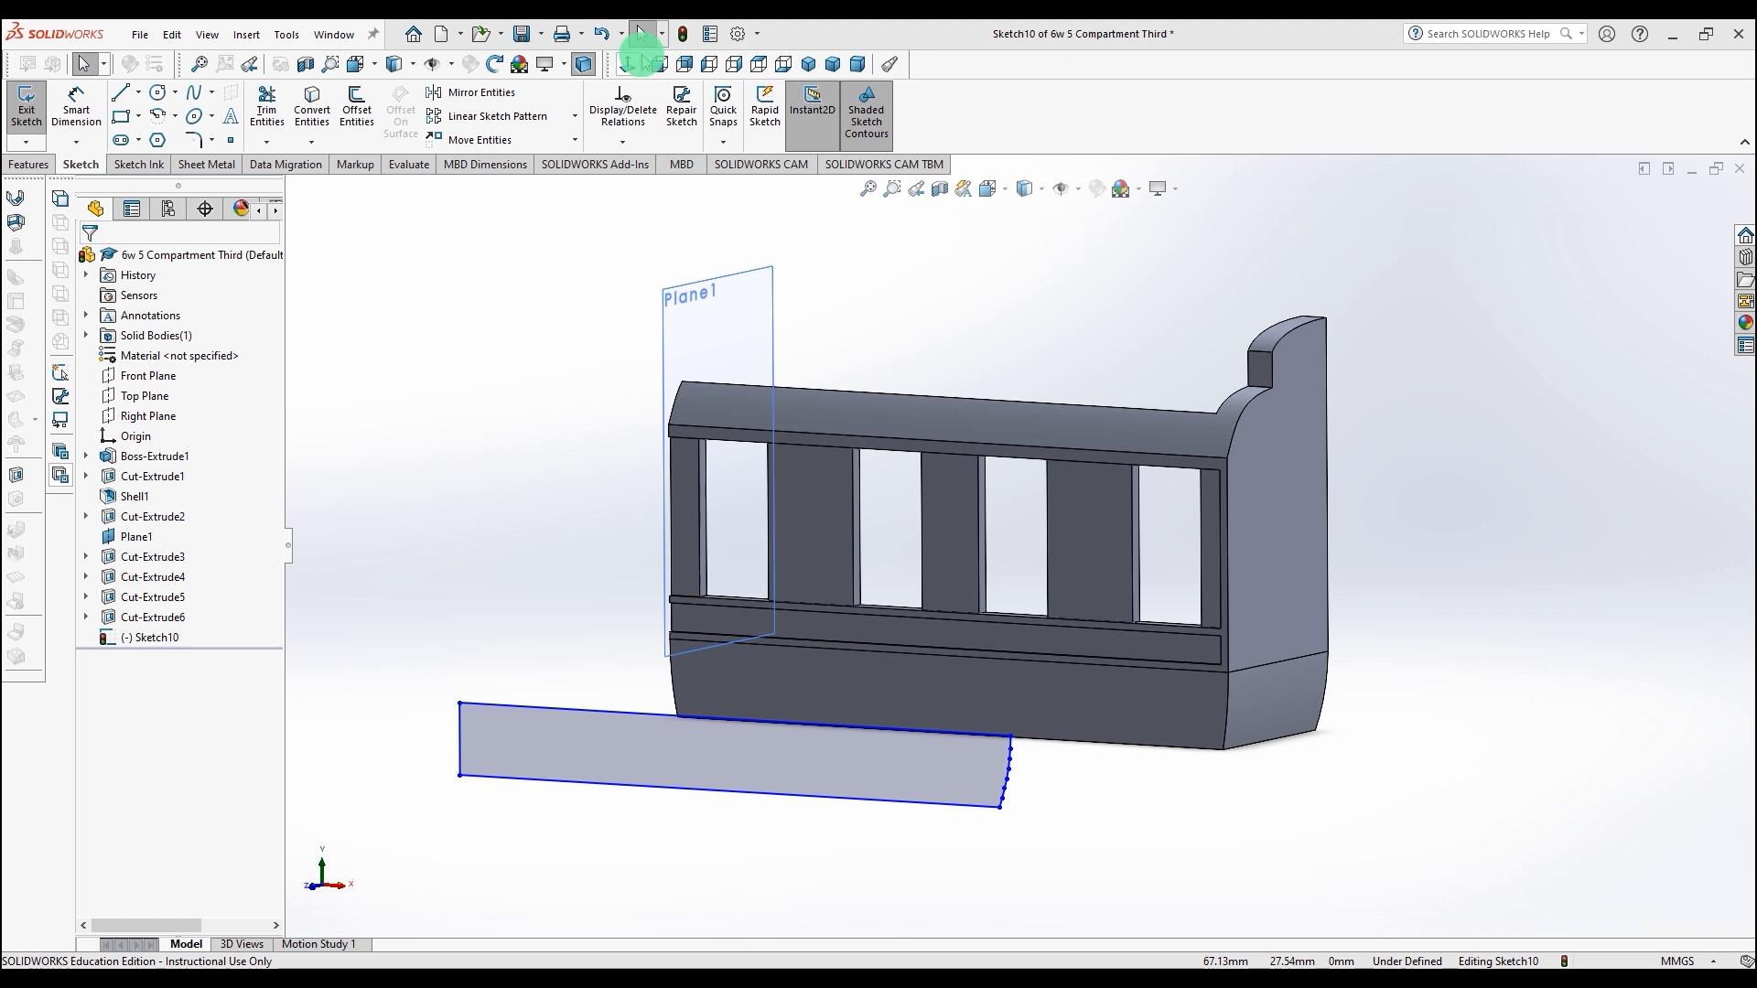
{"action": "left_click", "coordinate": [643, 33]}
{"action": "mouse_move", "coordinate": [400, 632]}
{"action": "left_mouse_down"}
{"action": "mouse_move", "coordinate": [627, 804]}
{"action": "mouse_move", "coordinate": [1088, 888]}
{"action": "left_mouse_up"}
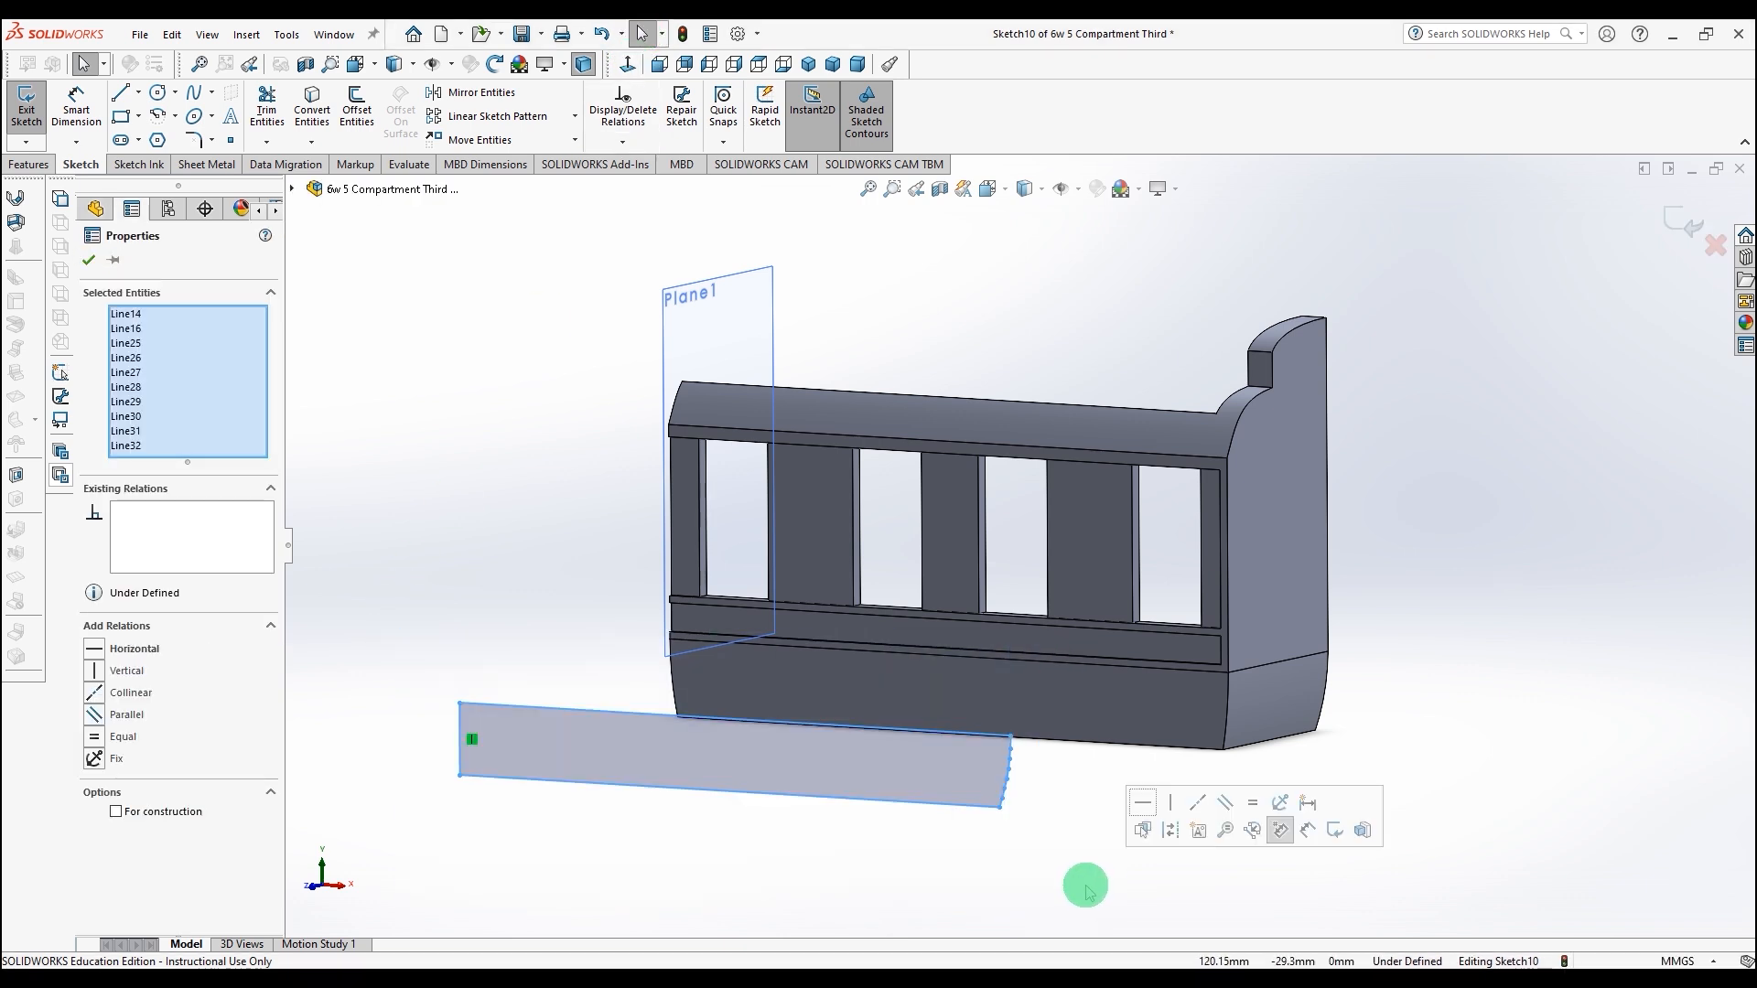
{"action": "key", "text": "space"}
{"action": "left_click", "coordinate": [1293, 894]}
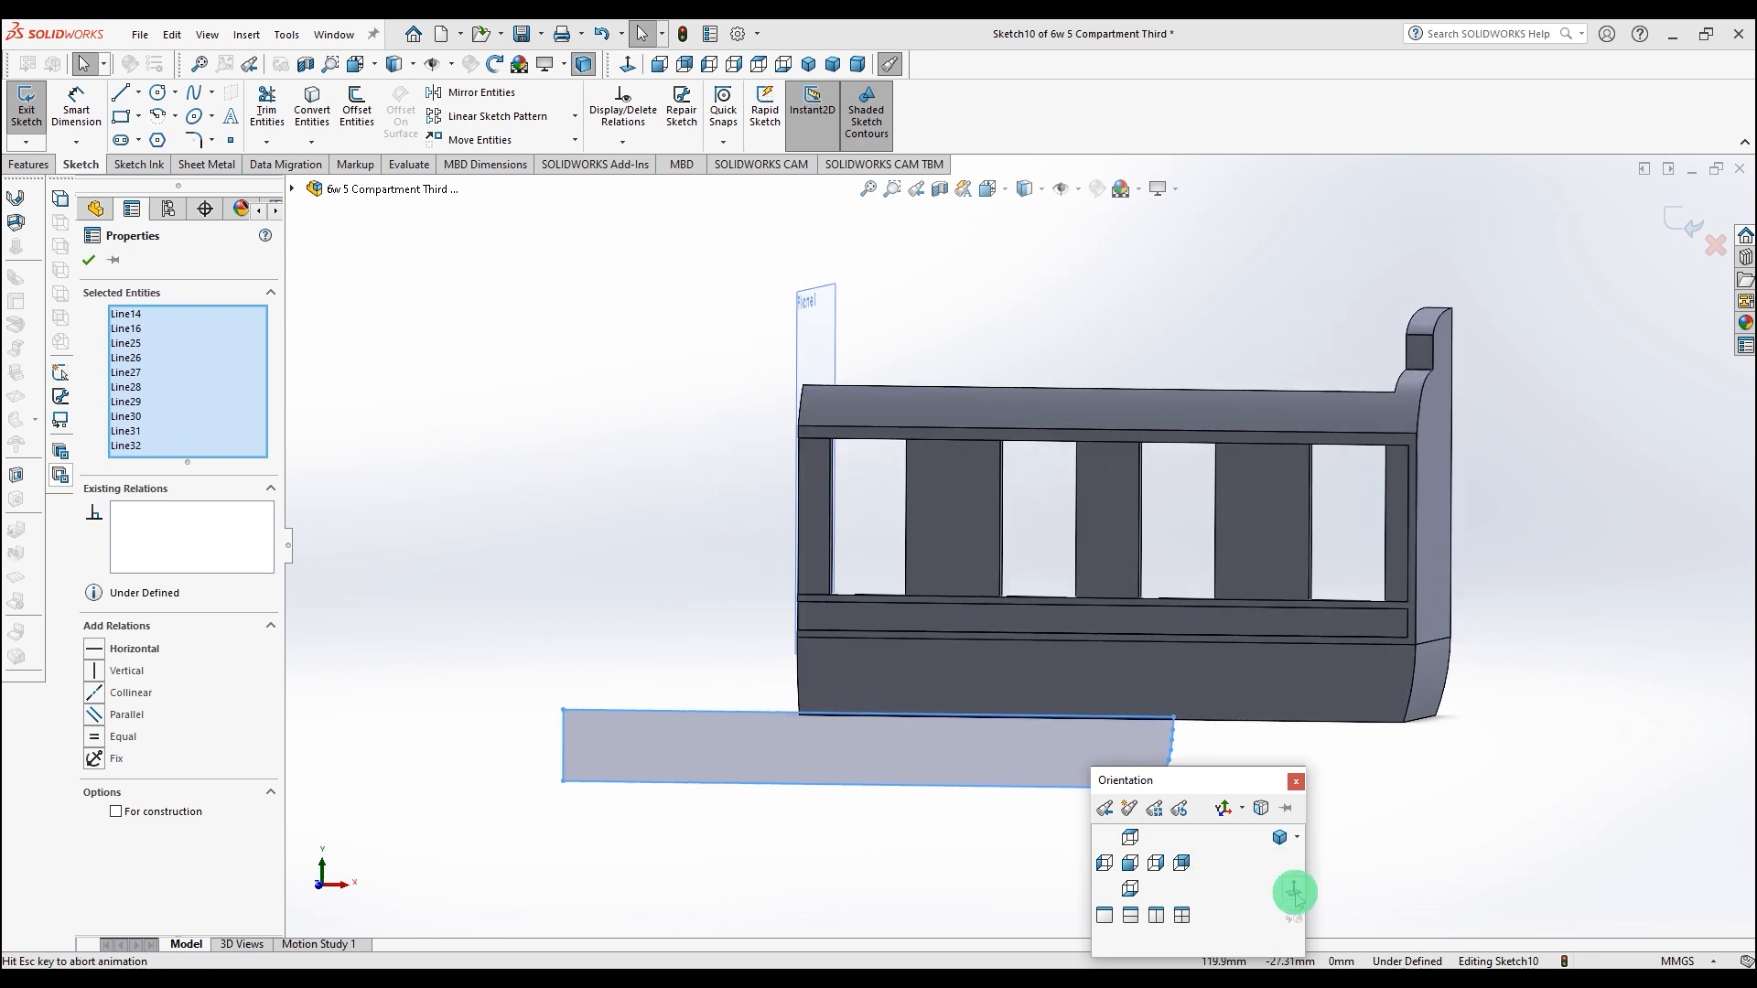
{"action": "scroll", "coordinate": [1313, 737], "scroll_direction": "down", "scroll_amount": 3}
{"action": "scroll", "coordinate": [1310, 739], "scroll_direction": "up", "scroll_amount": 3}
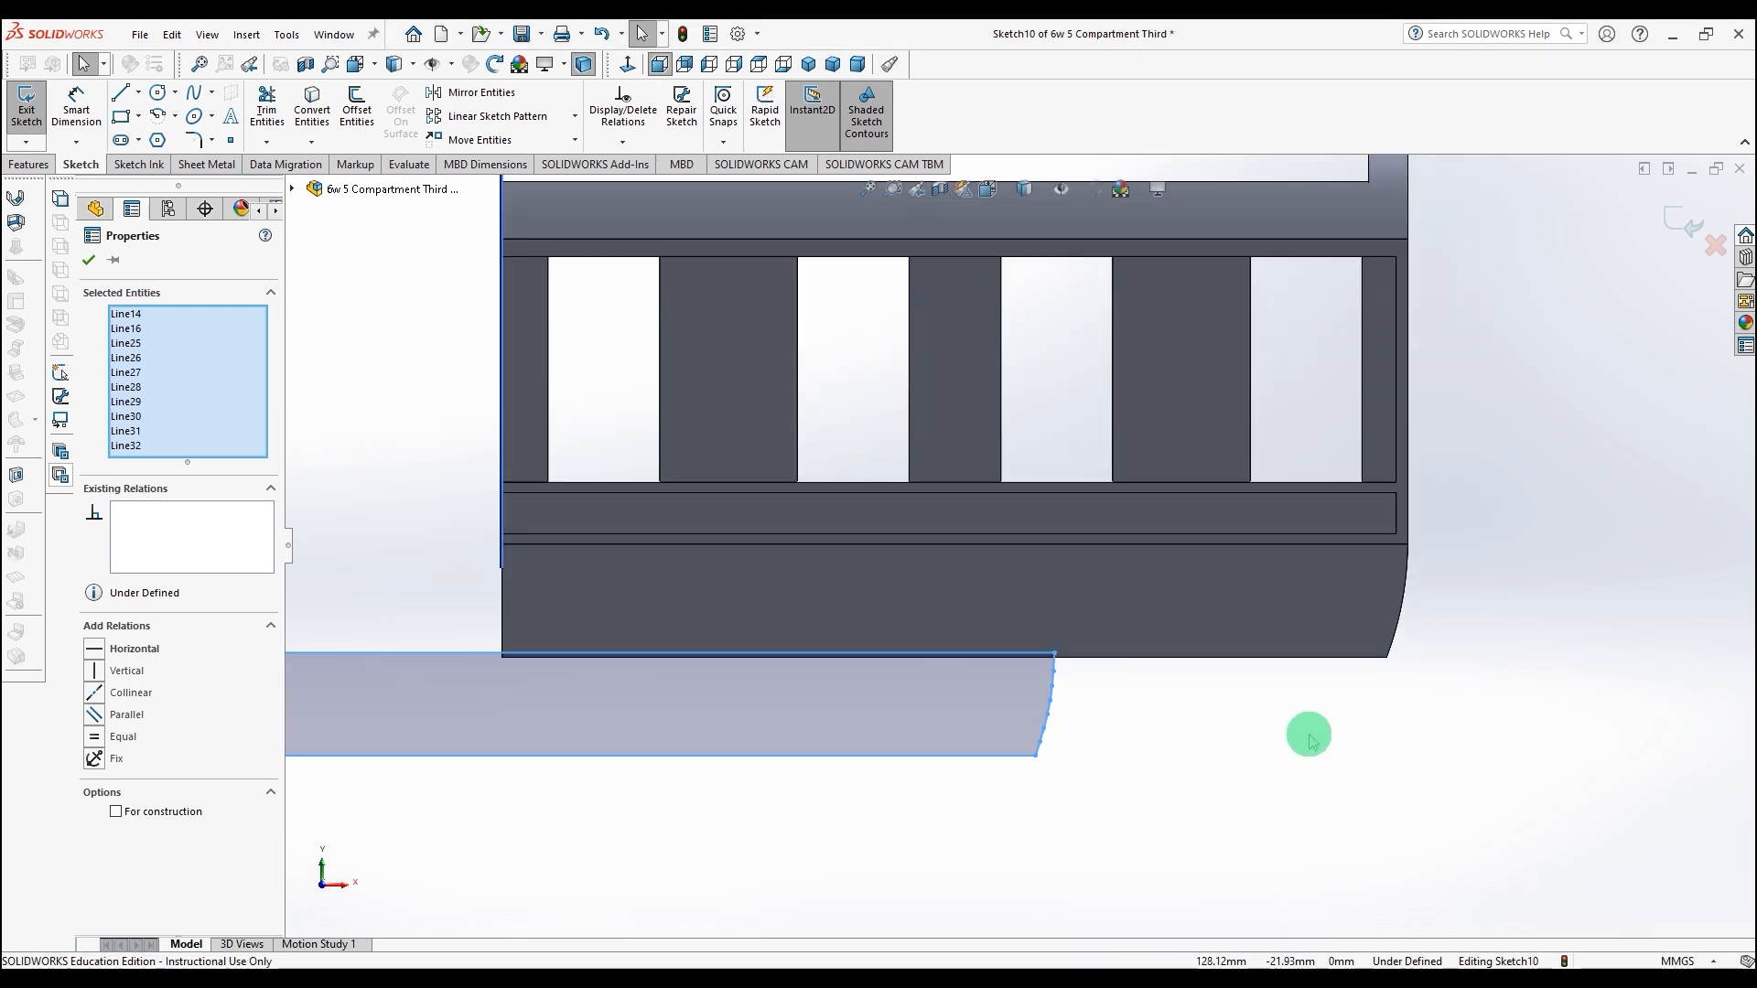
{"action": "scroll", "coordinate": [1308, 736], "scroll_direction": "down", "scroll_amount": 1}
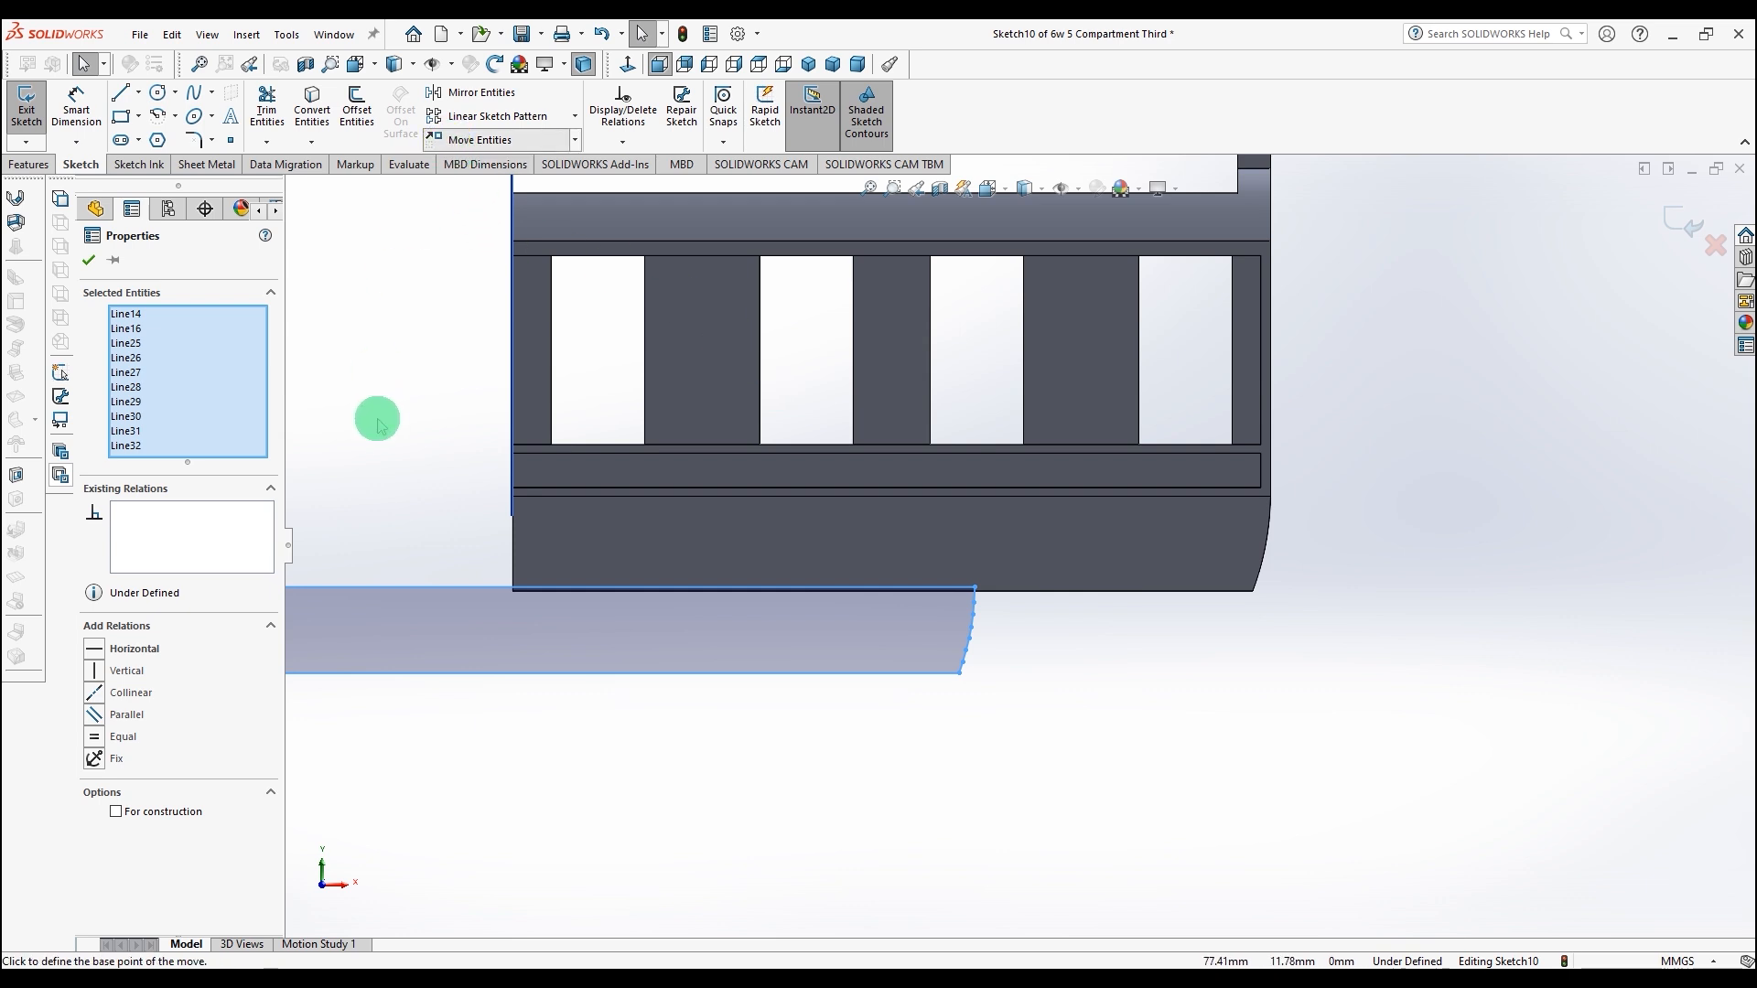
{"action": "scroll", "coordinate": [378, 420], "scroll_direction": "up", "scroll_amount": 3}
{"action": "left_click", "coordinate": [579, 570]}
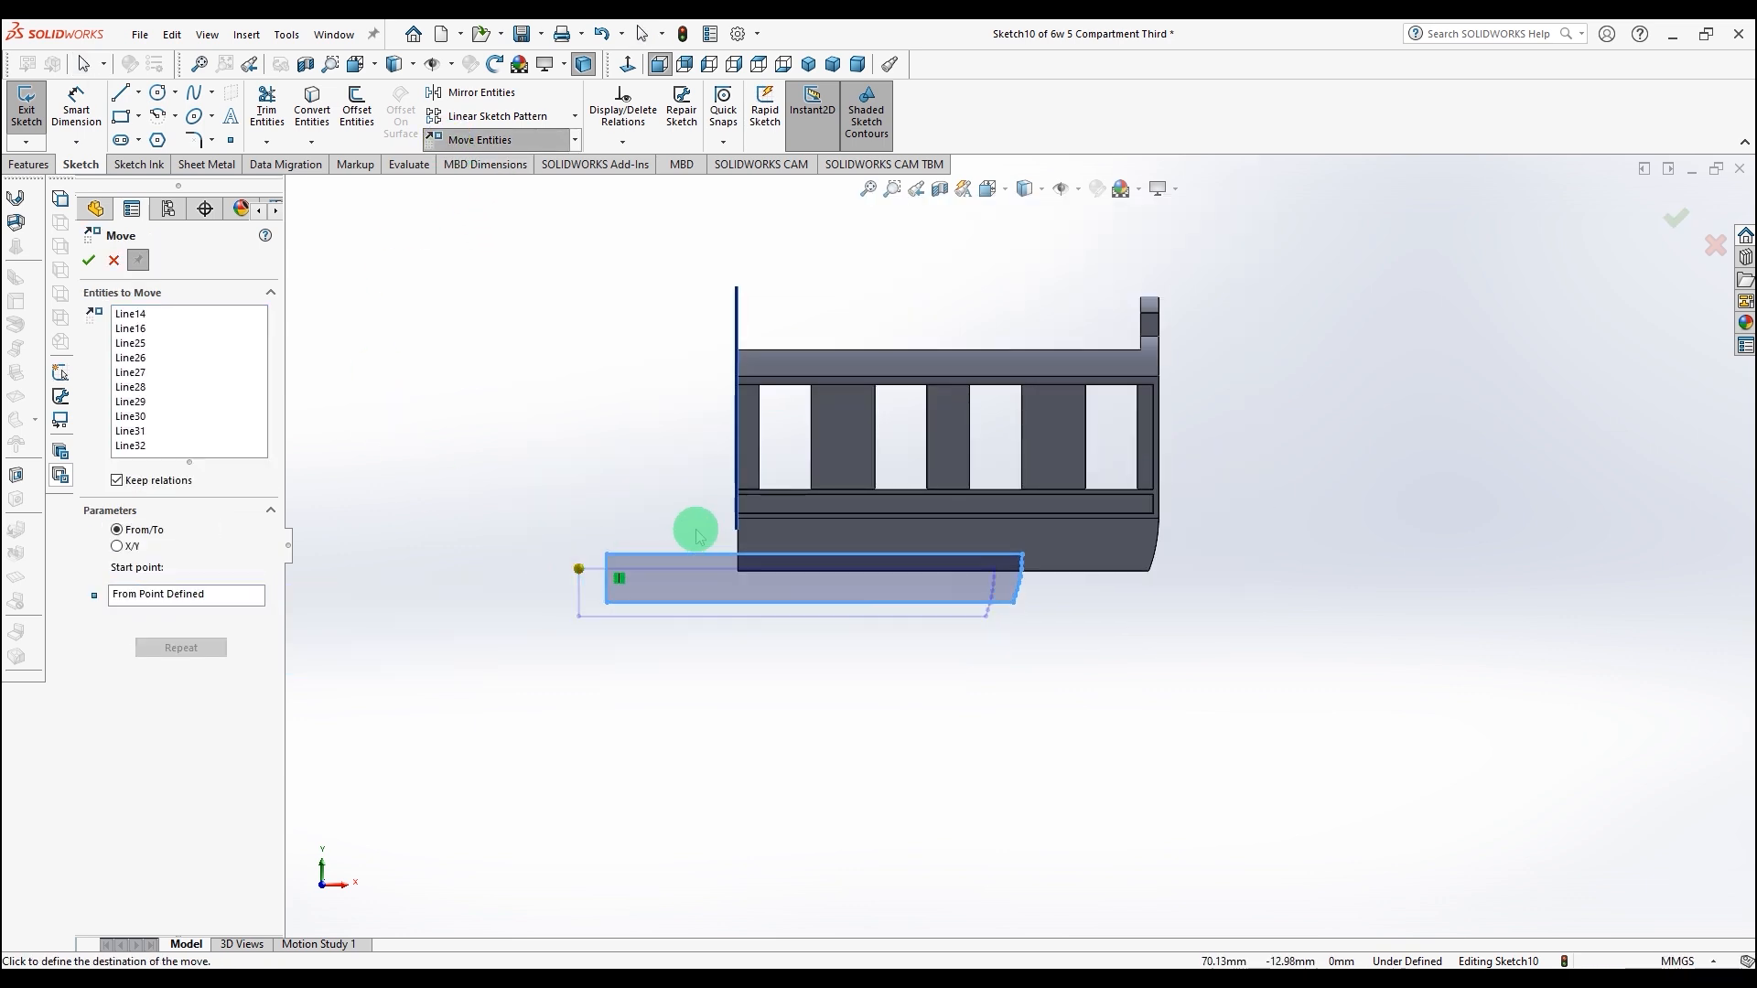
{"action": "scroll", "coordinate": [859, 526], "scroll_direction": "down", "scroll_amount": 5}
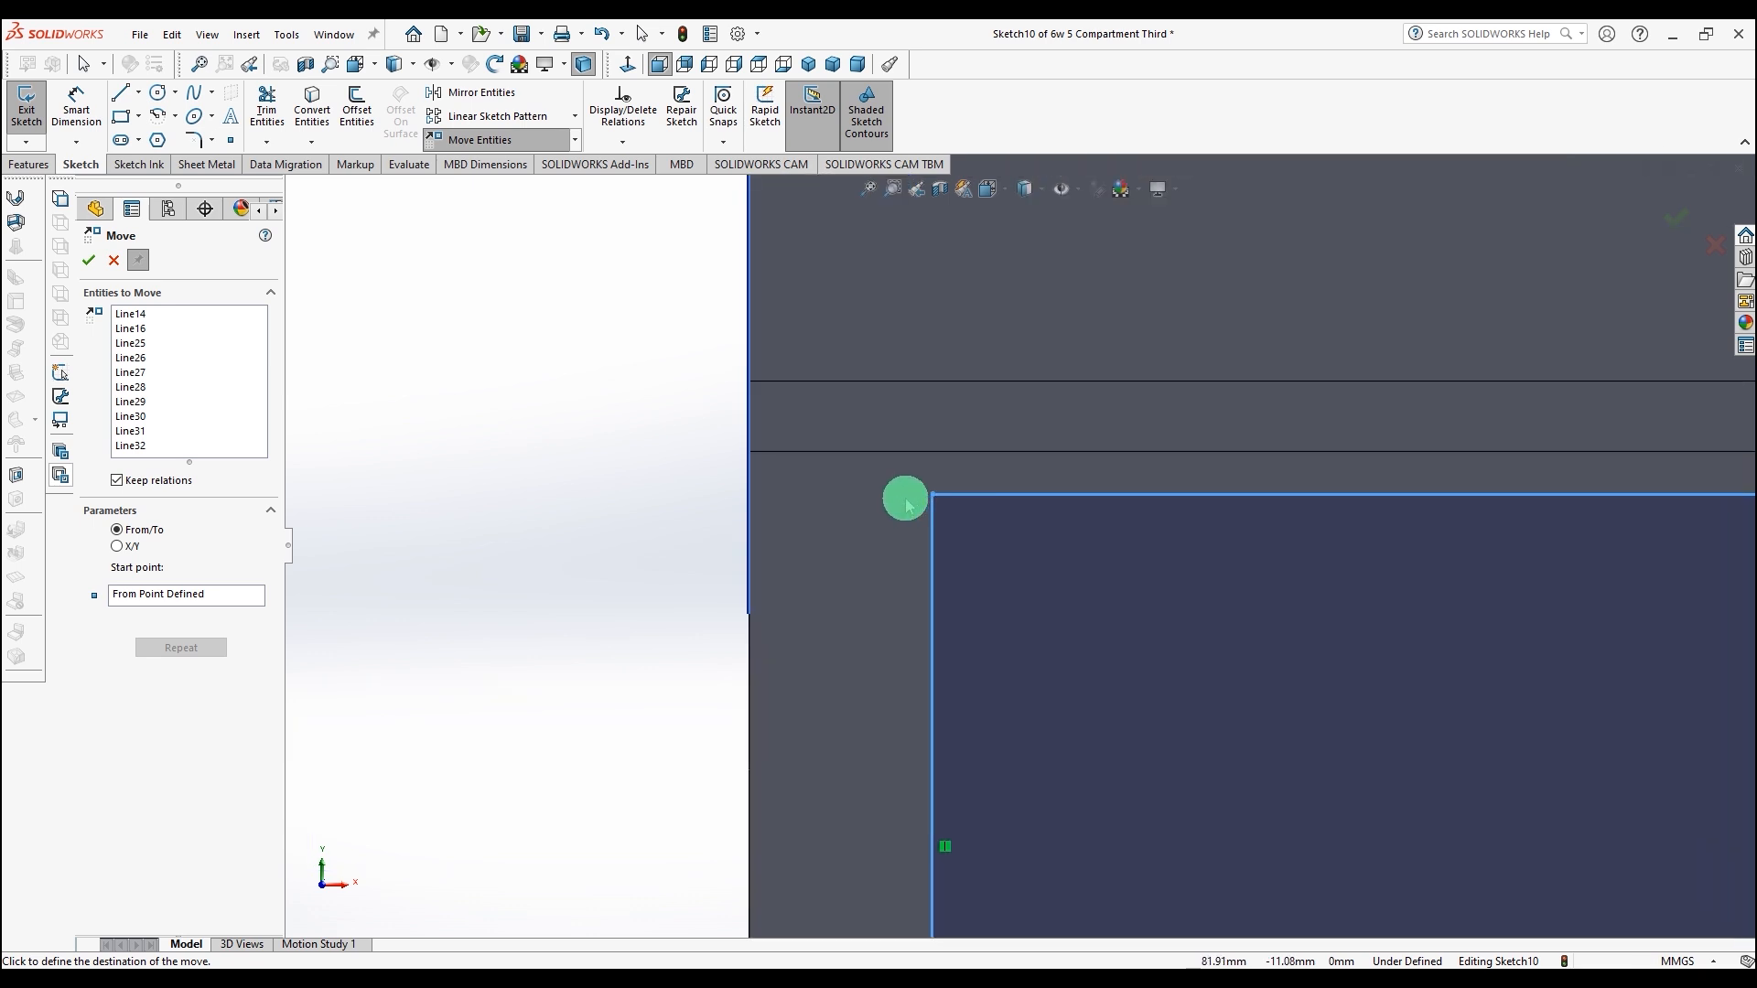
{"action": "scroll", "coordinate": [879, 499], "scroll_direction": "down", "scroll_amount": 3}
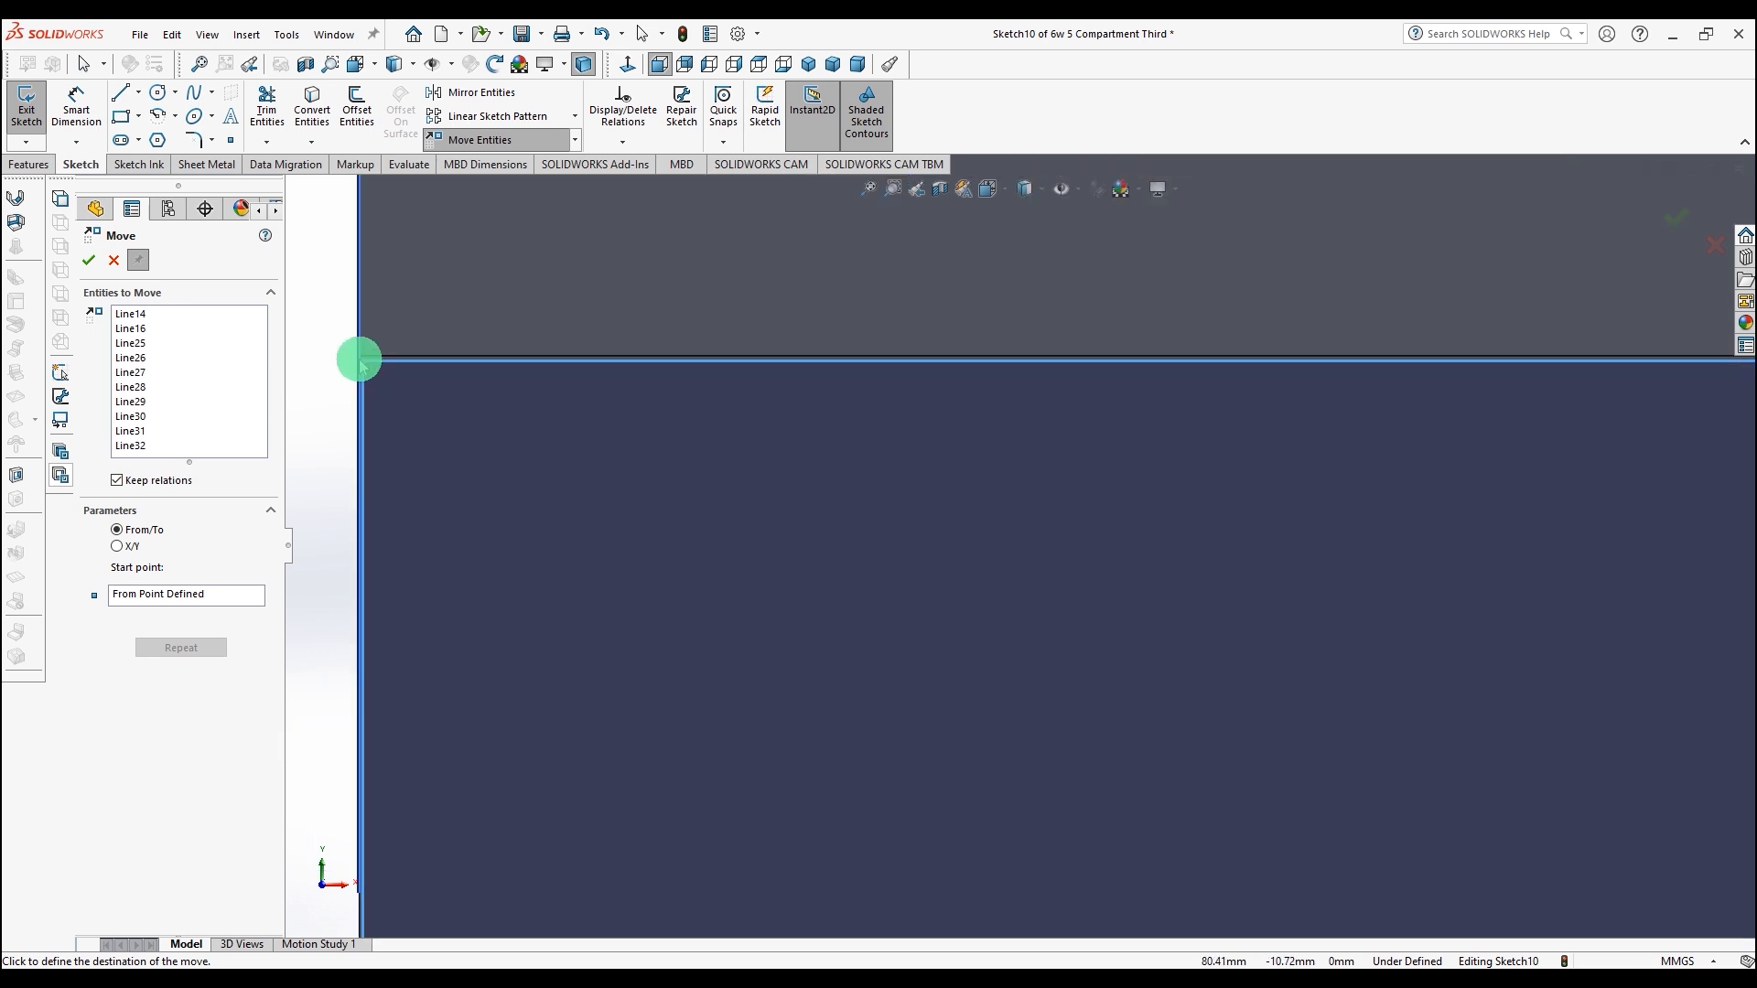
{"action": "scroll", "coordinate": [358, 360], "scroll_direction": "down", "scroll_amount": 3}
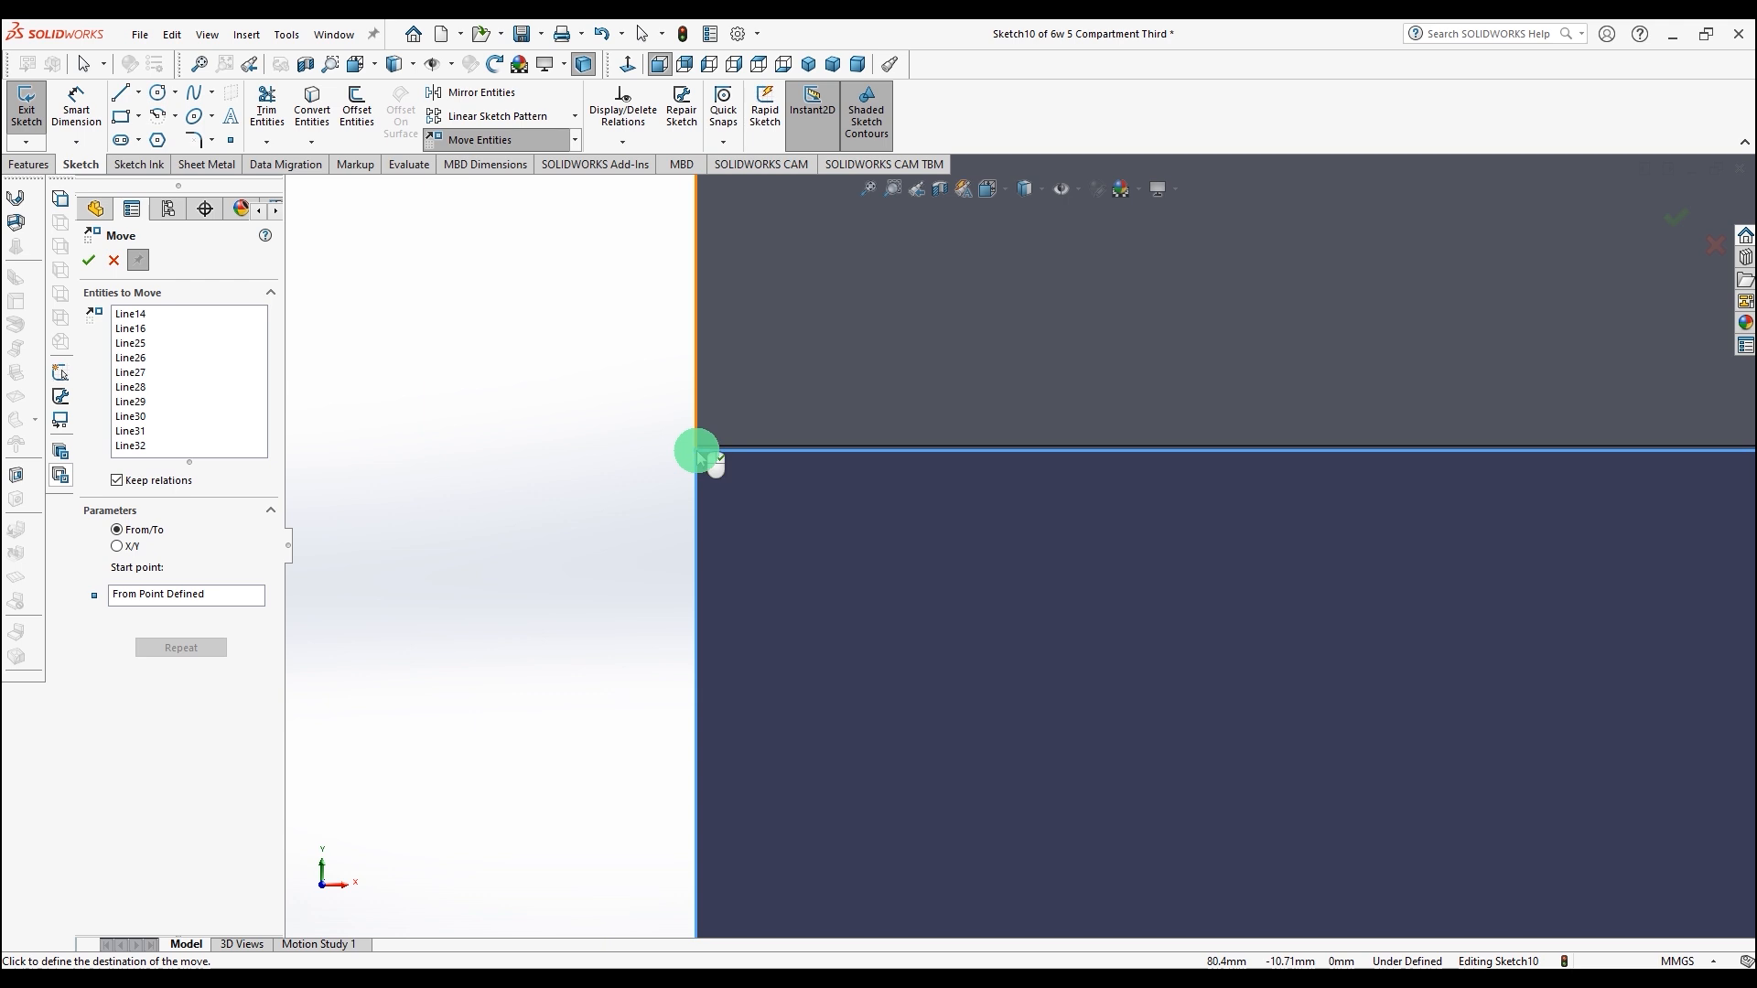
{"action": "scroll", "coordinate": [698, 448], "scroll_direction": "down", "scroll_amount": 2}
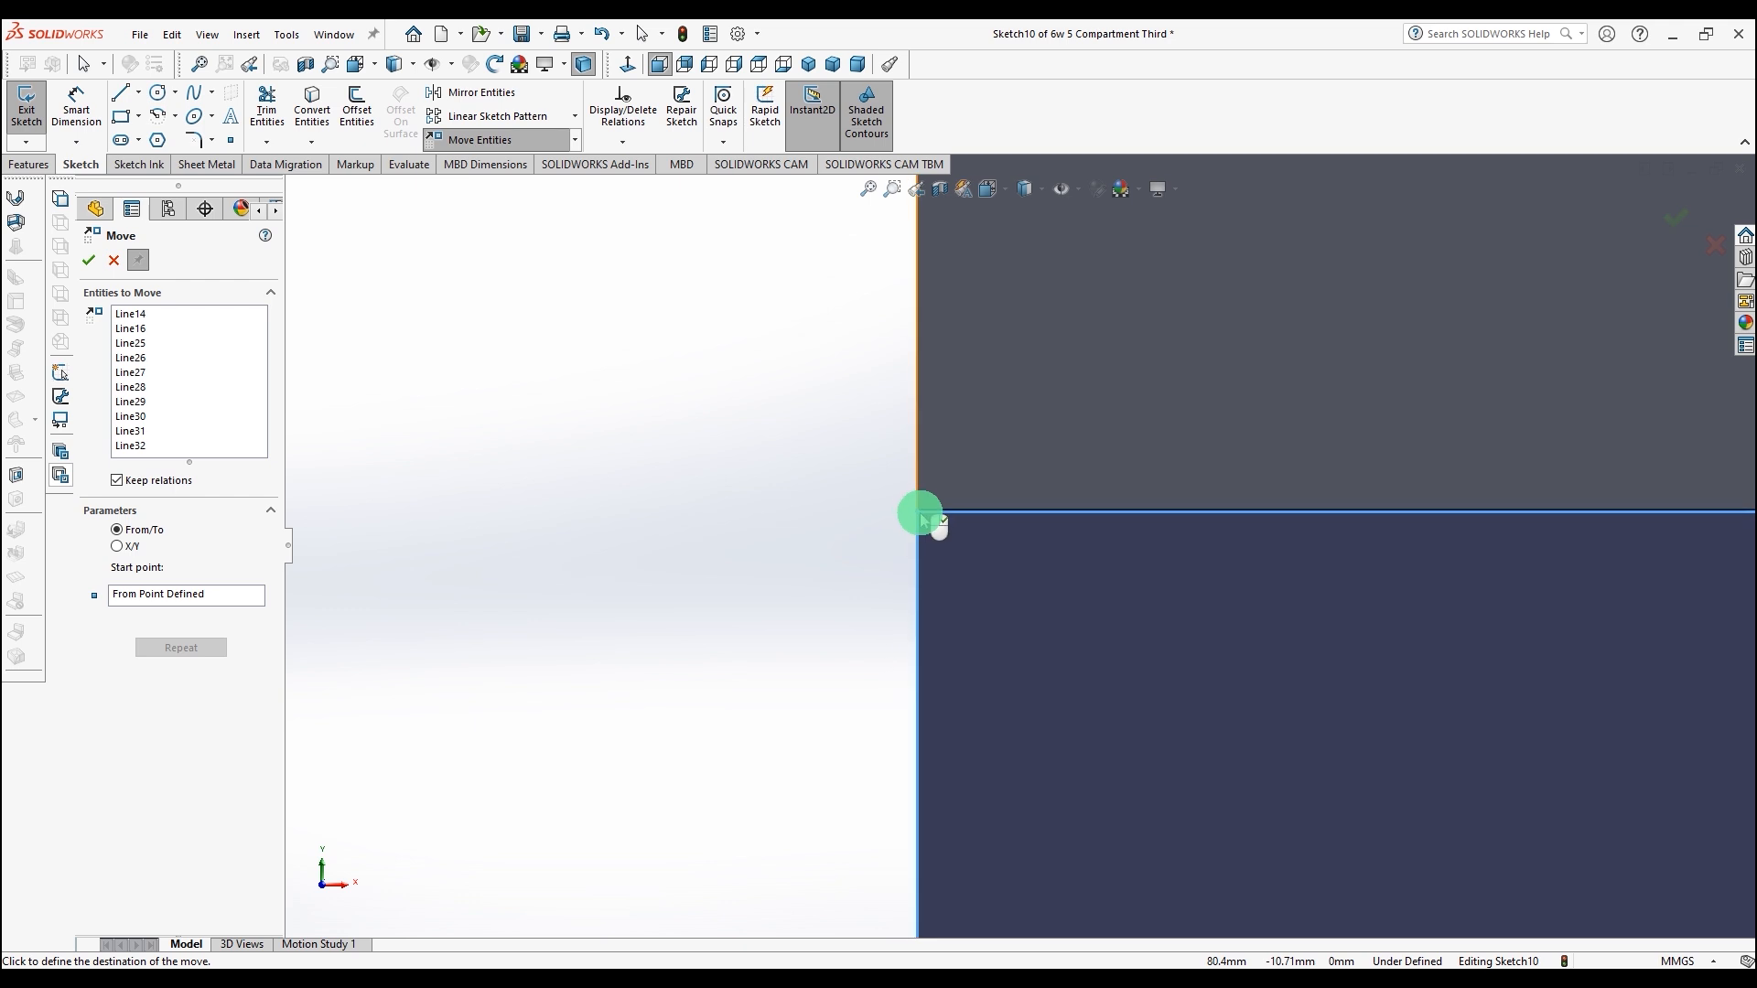
{"action": "left_click", "coordinate": [921, 515]}
{"action": "scroll", "coordinate": [915, 512], "scroll_direction": "down", "scroll_amount": 20}
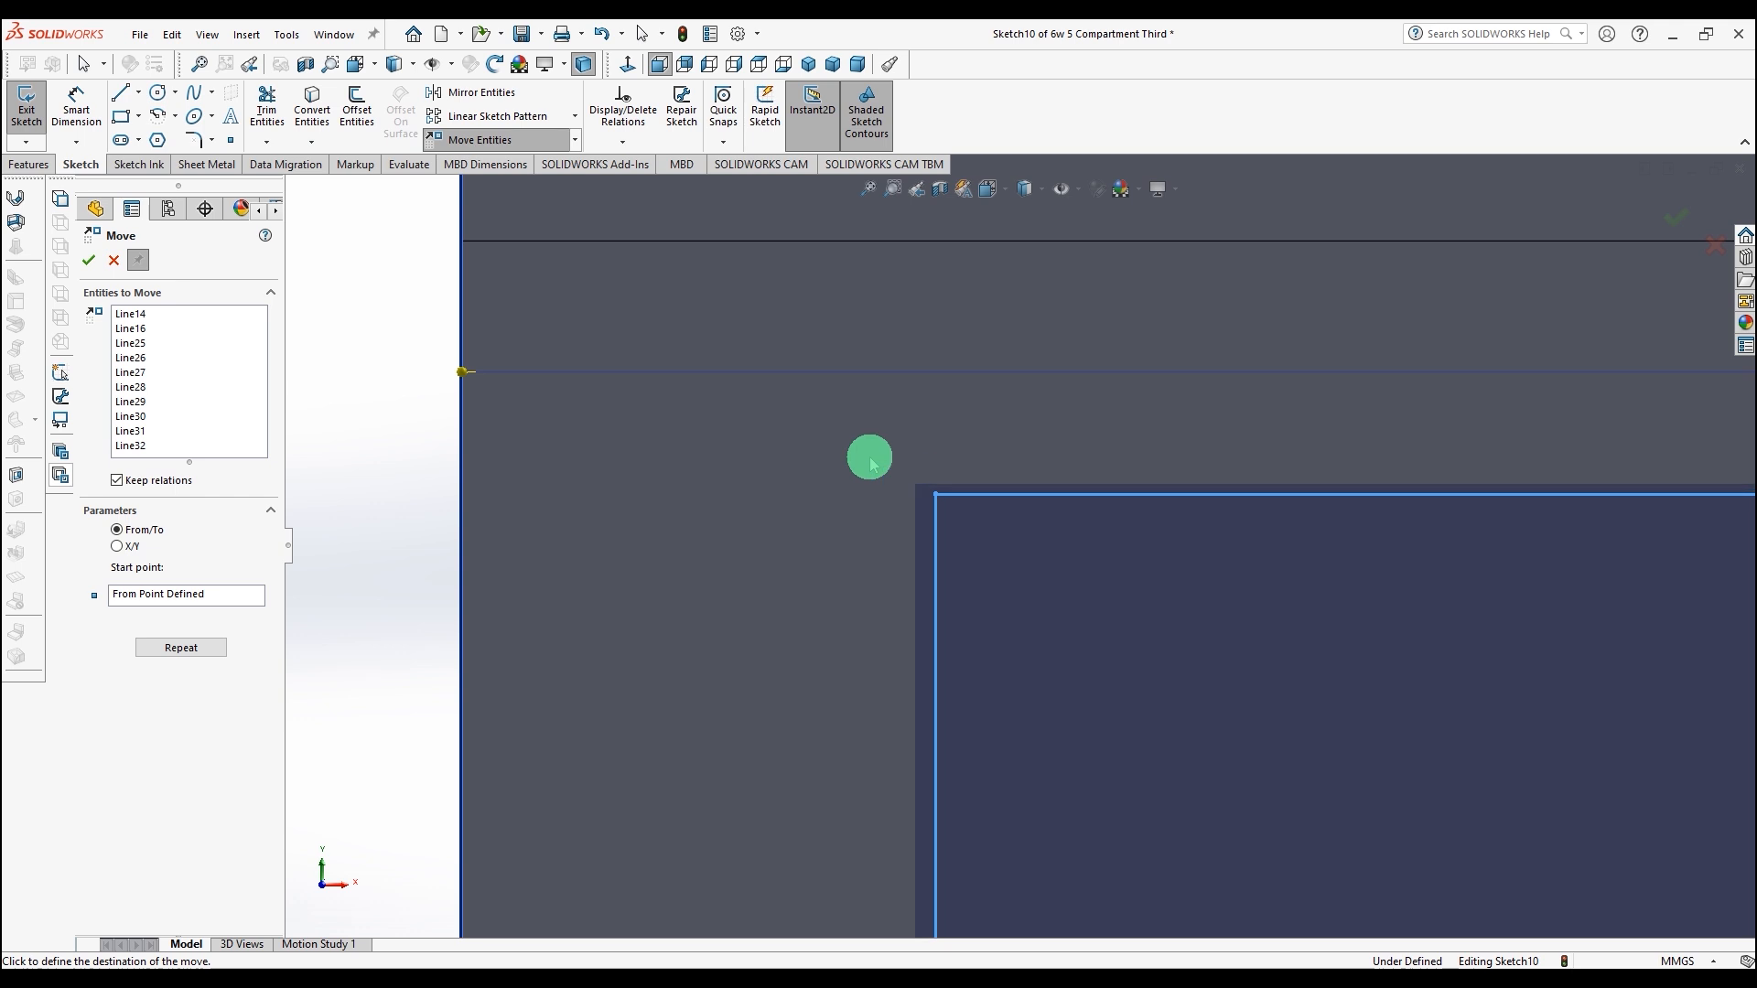
{"action": "left_click", "coordinate": [467, 243]}
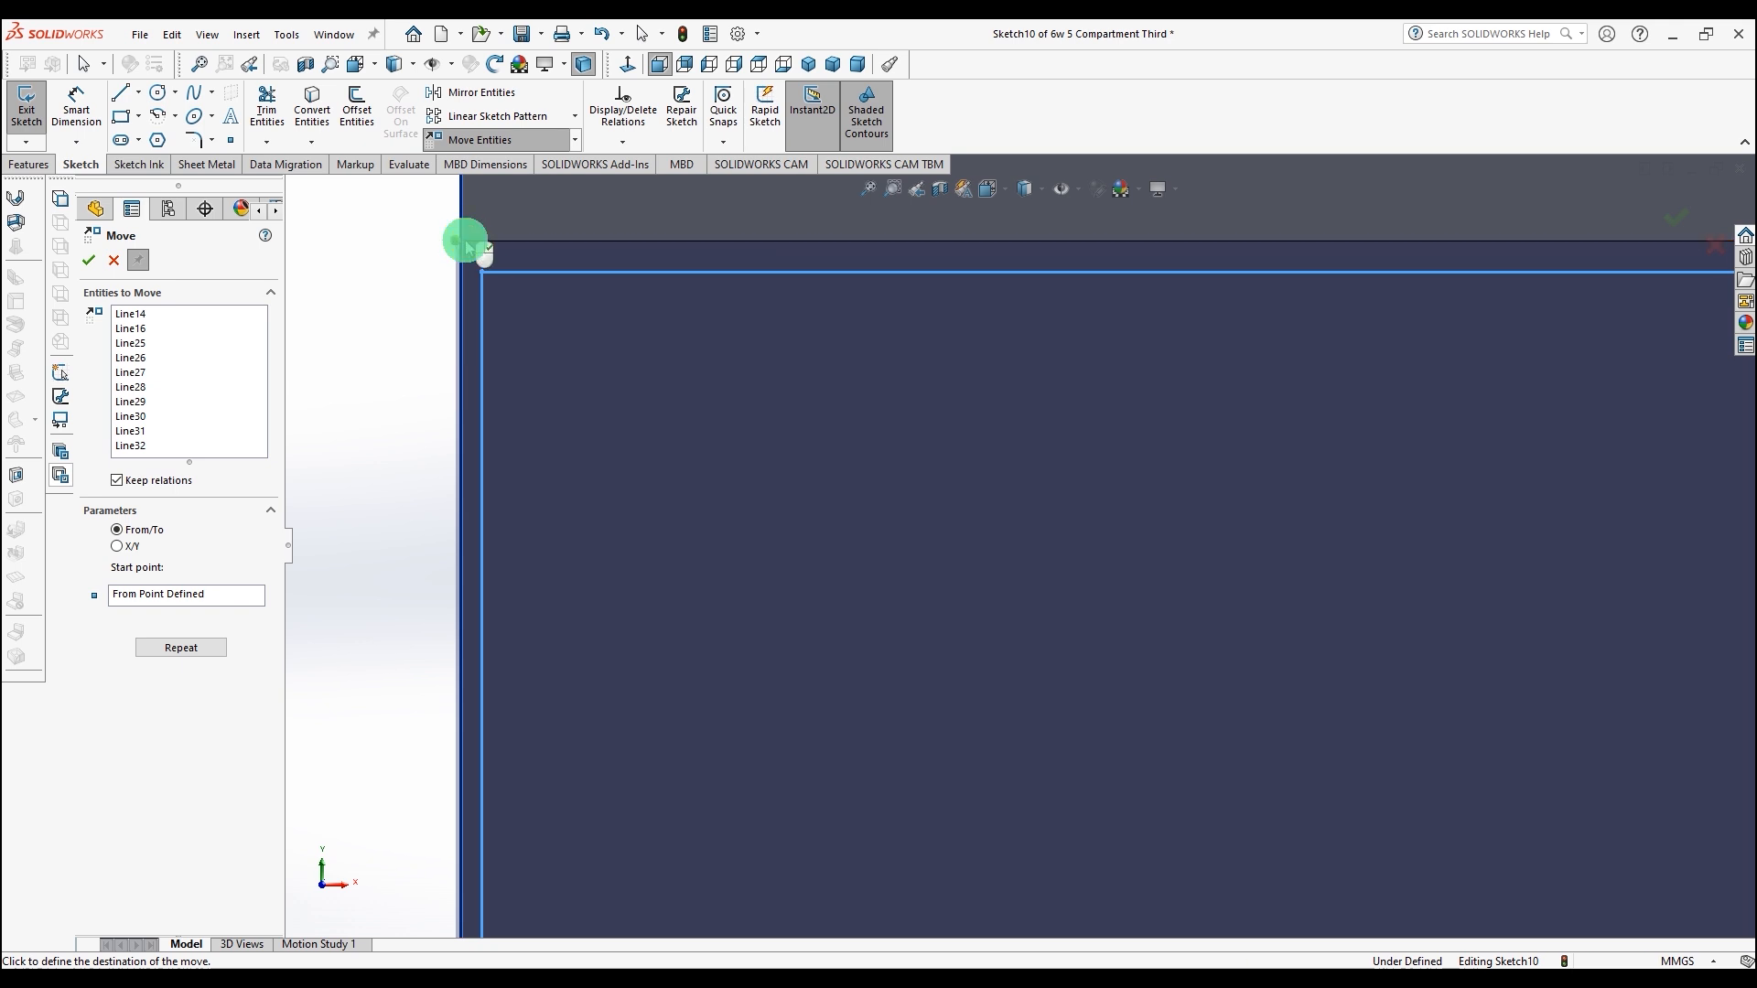
{"action": "left_click", "coordinate": [463, 237]}
{"action": "right_click", "coordinate": [463, 241]}
{"action": "left_click", "coordinate": [387, 356]}
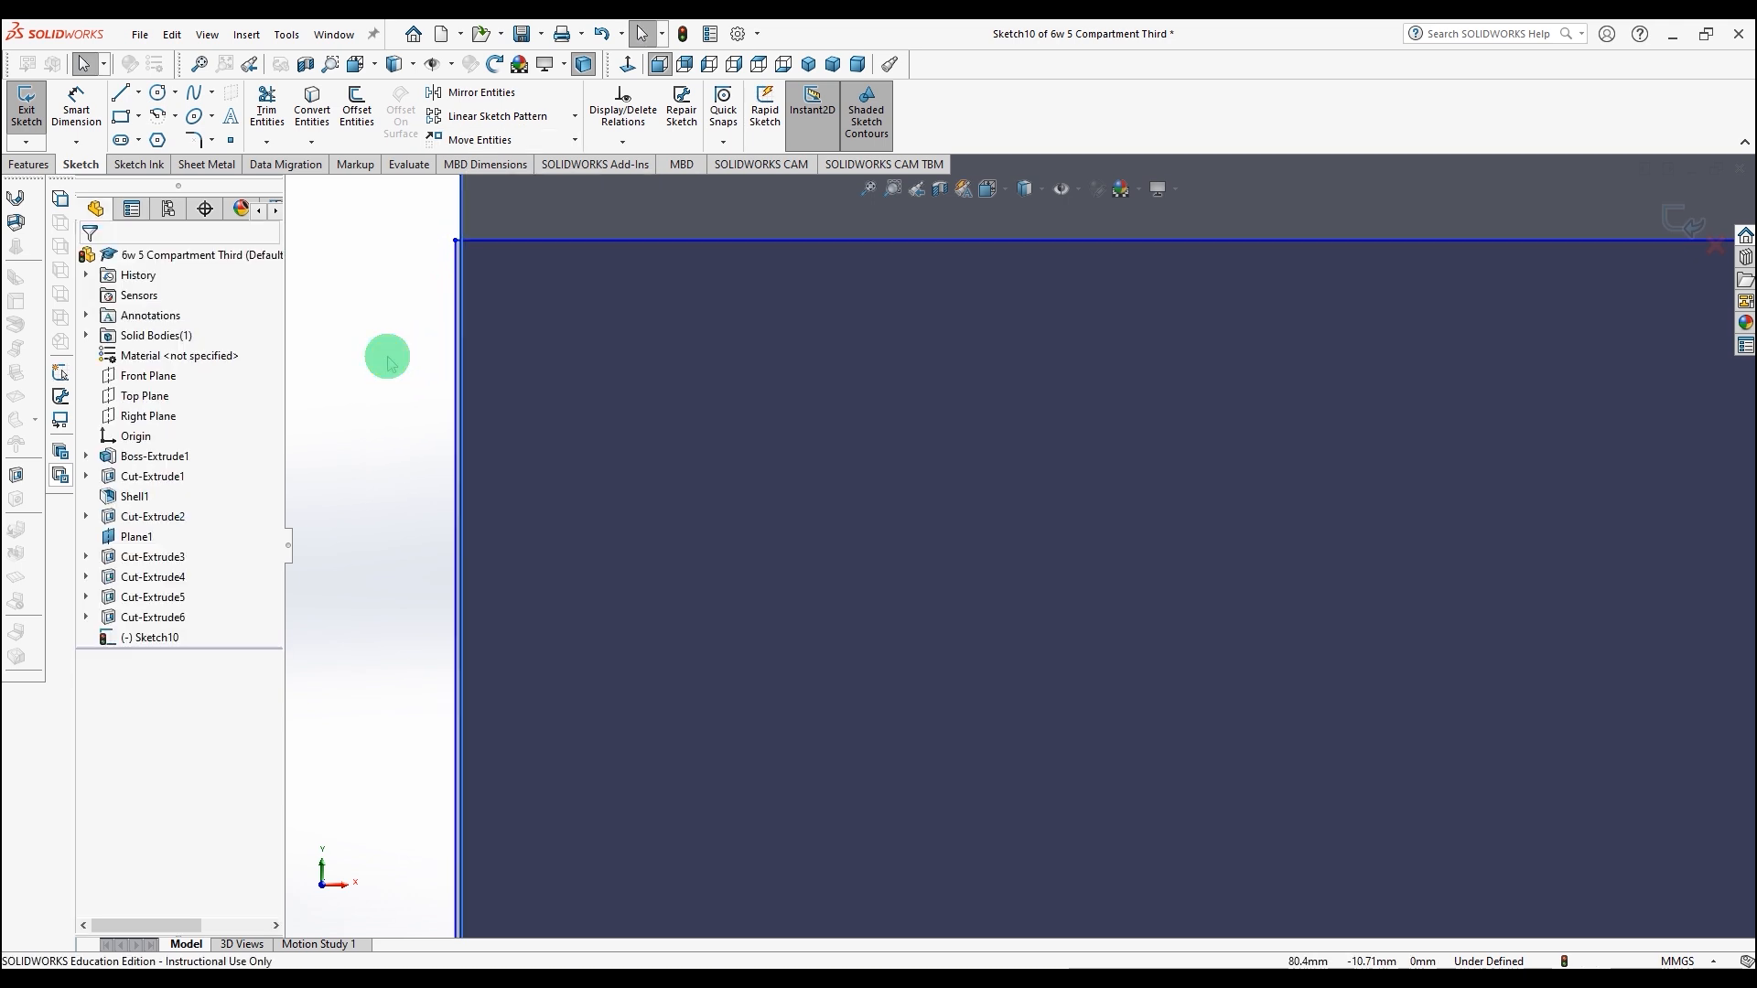
Step: Move the sketch entities again so the profile's upper left corner snaps onto the lower panel's upper left corner
{"action": "scroll", "coordinate": [388, 357], "scroll_direction": "down", "scroll_amount": 5}
{"action": "scroll", "coordinate": [461, 375], "scroll_direction": "up", "scroll_amount": 5}
{"action": "scroll", "coordinate": [942, 400], "scroll_direction": "up", "scroll_amount": 2}
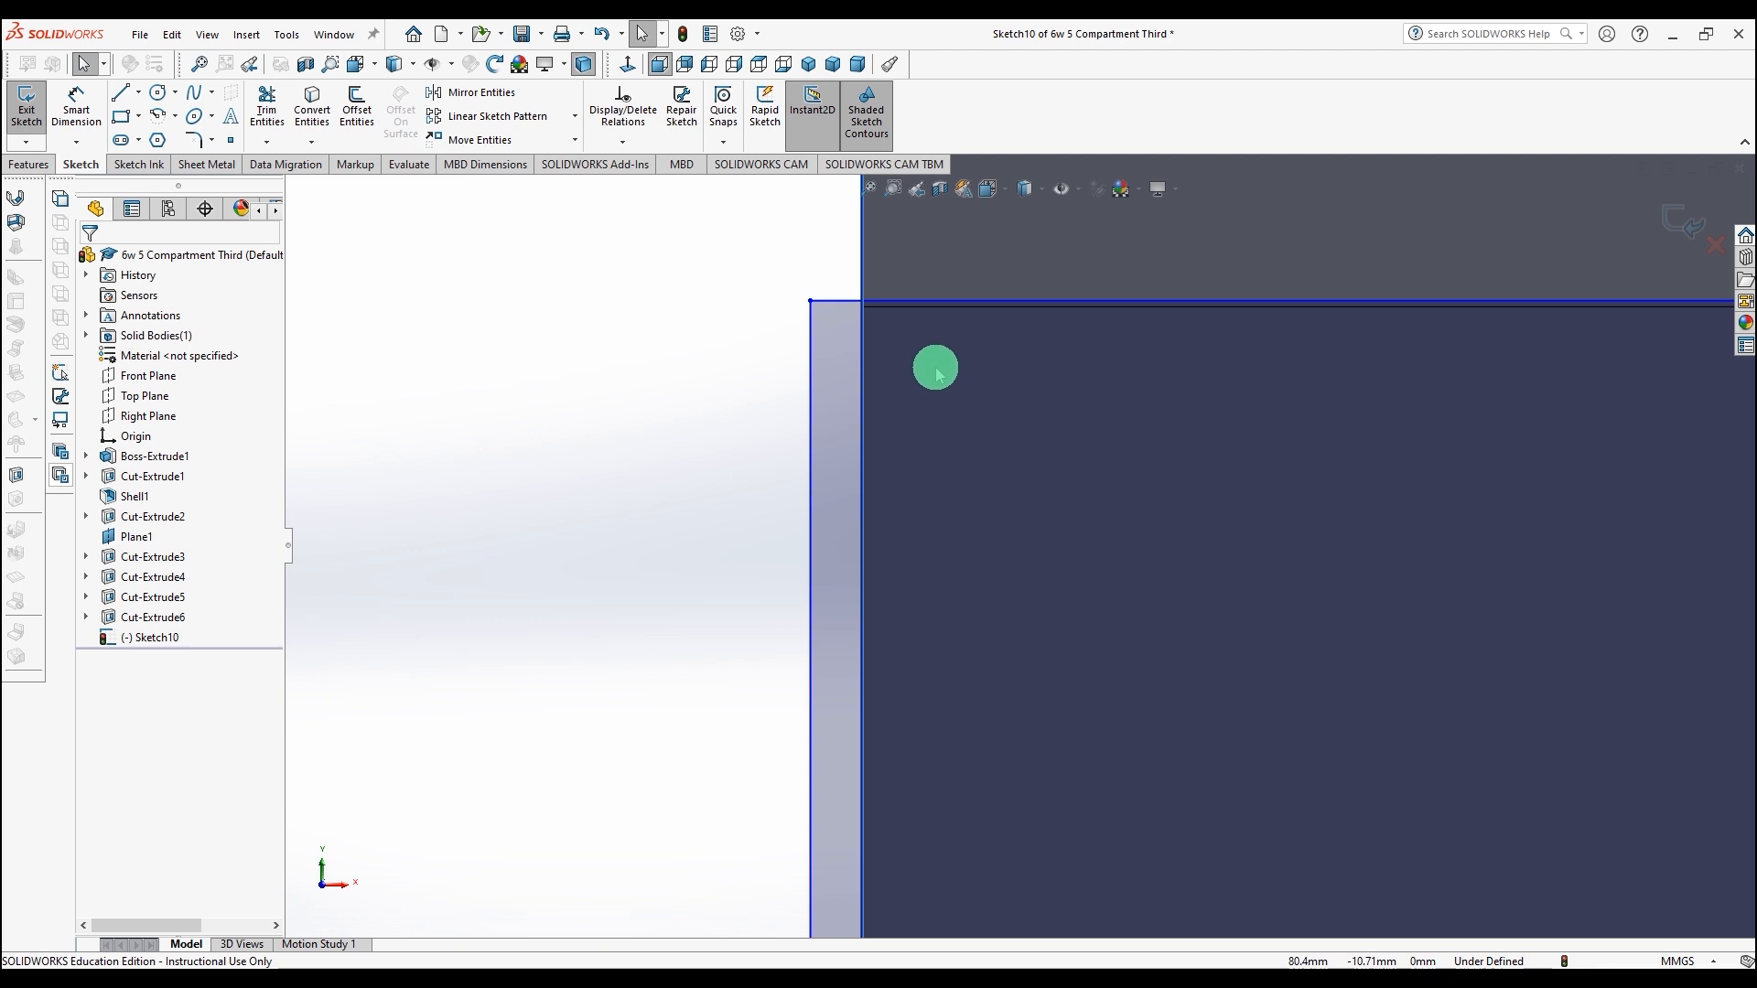
{"action": "left_click_drag", "start_coordinate": [921, 378], "coordinate": [693, 335]}
{"action": "left_click", "coordinate": [483, 140]}
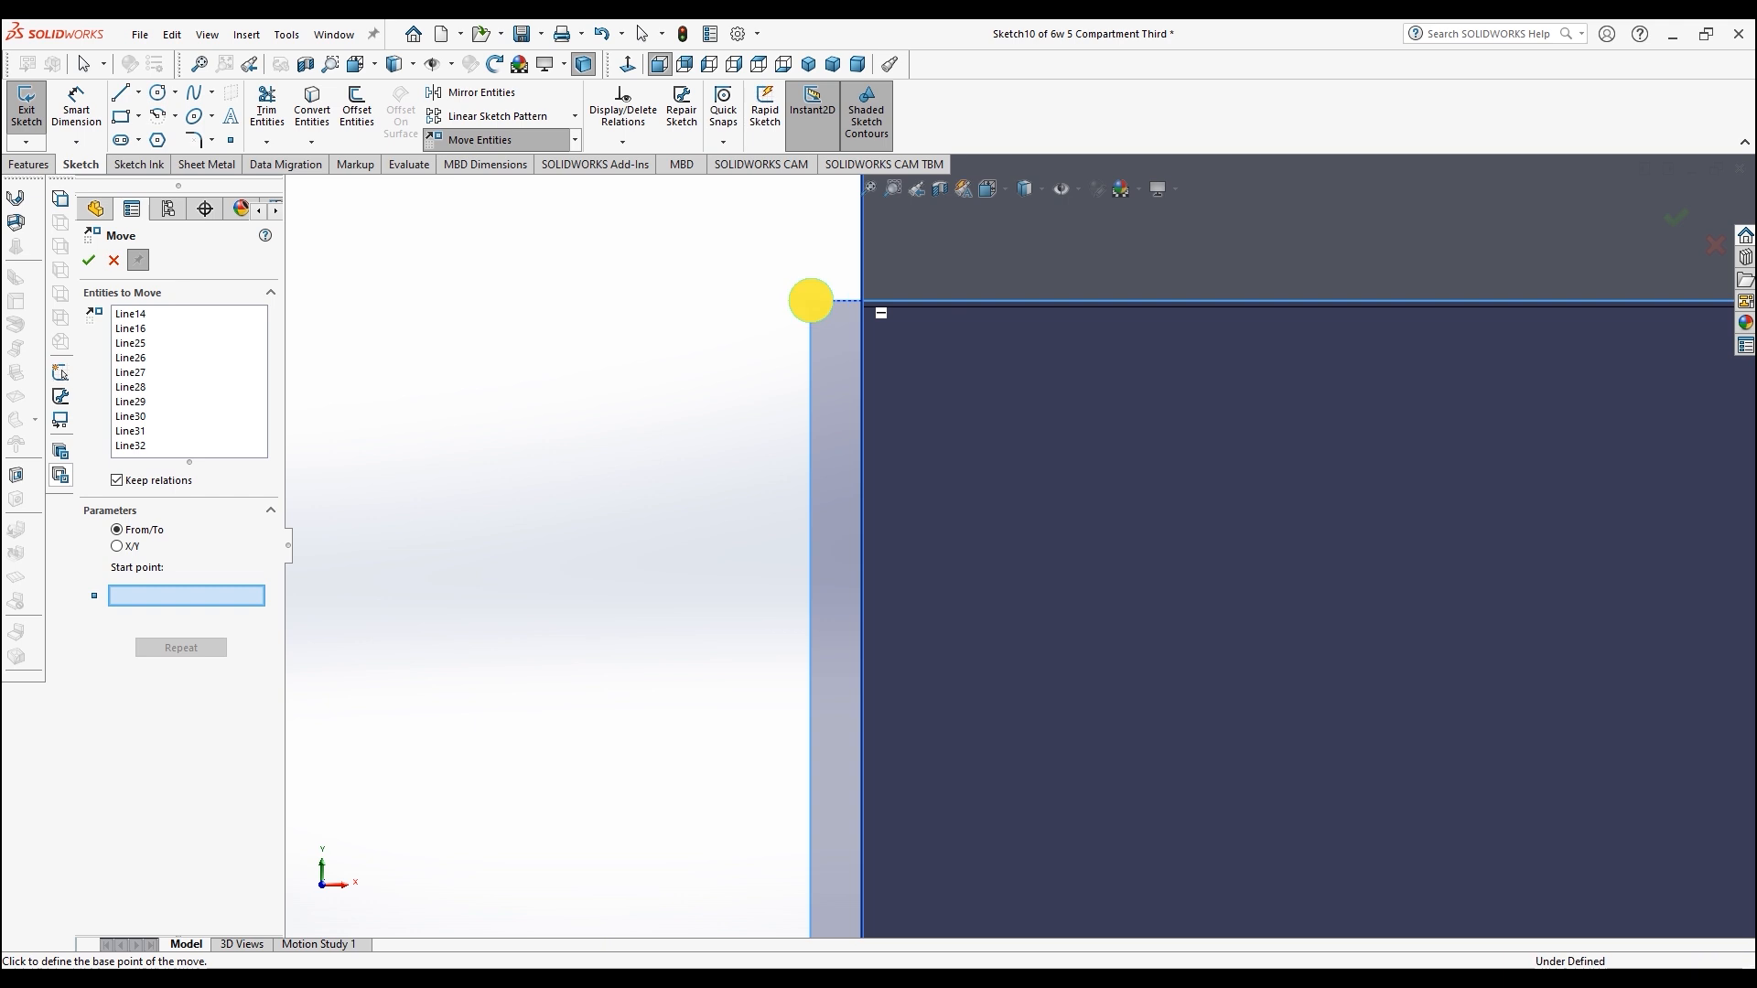
{"action": "left_click", "coordinate": [861, 307]}
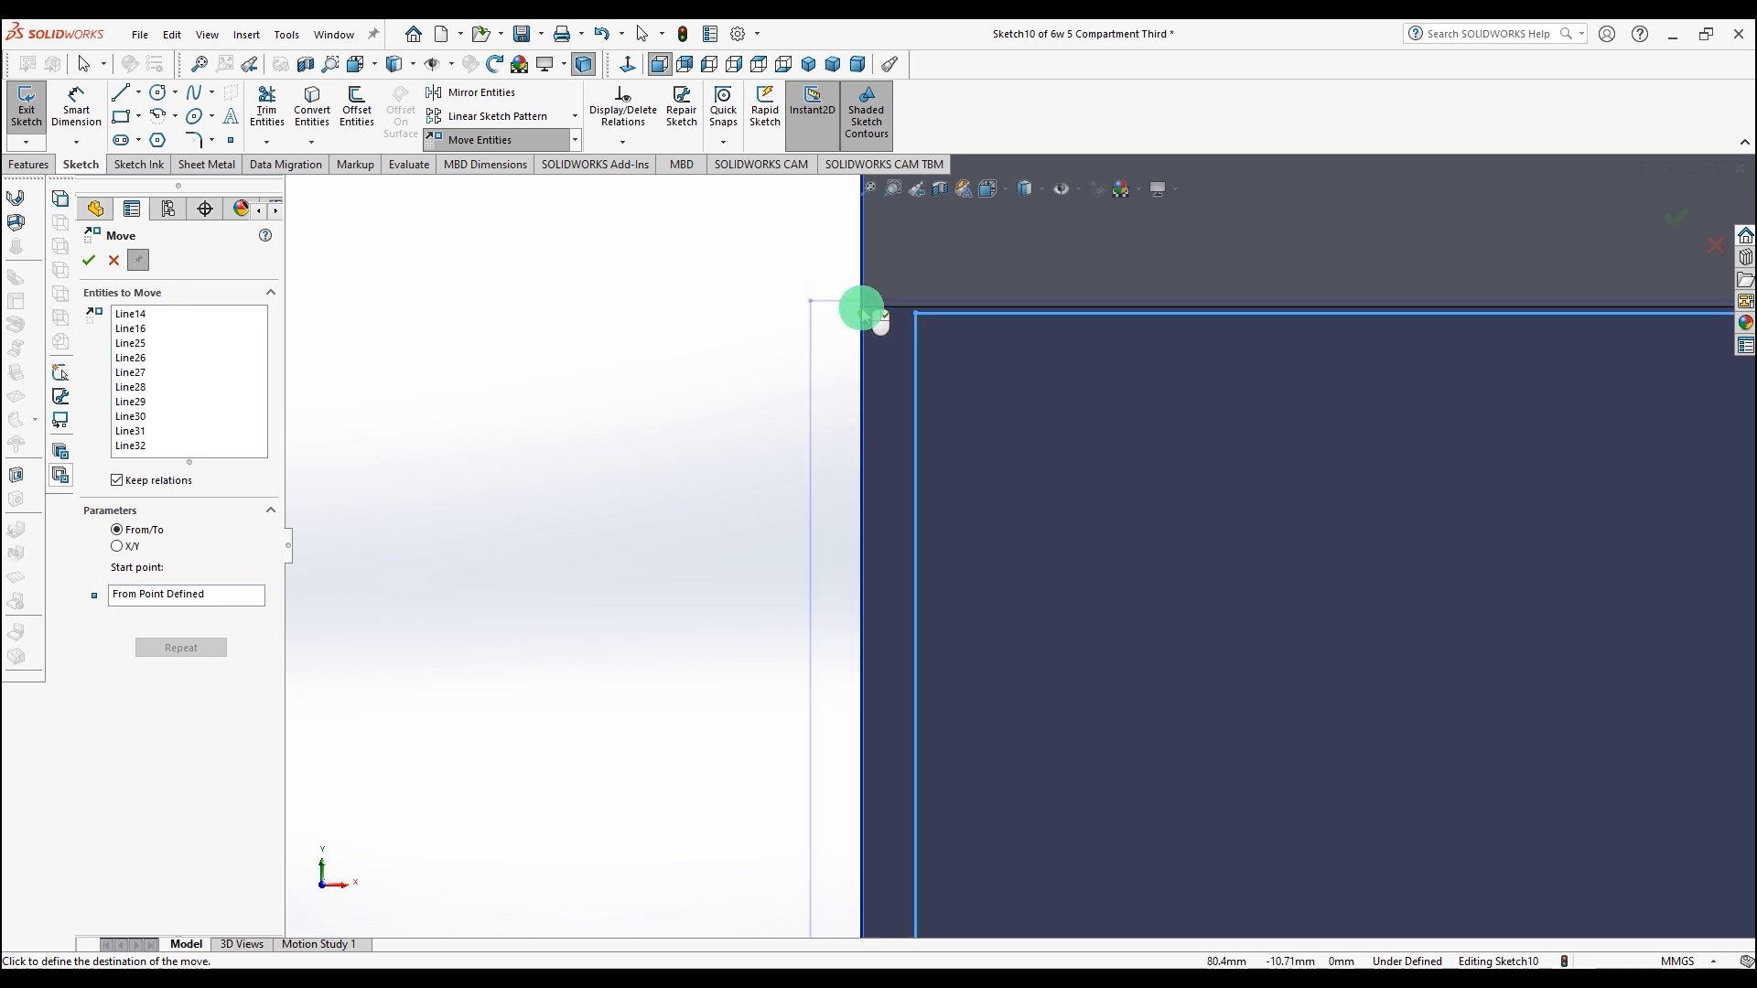
{"action": "left_click", "coordinate": [861, 308]}
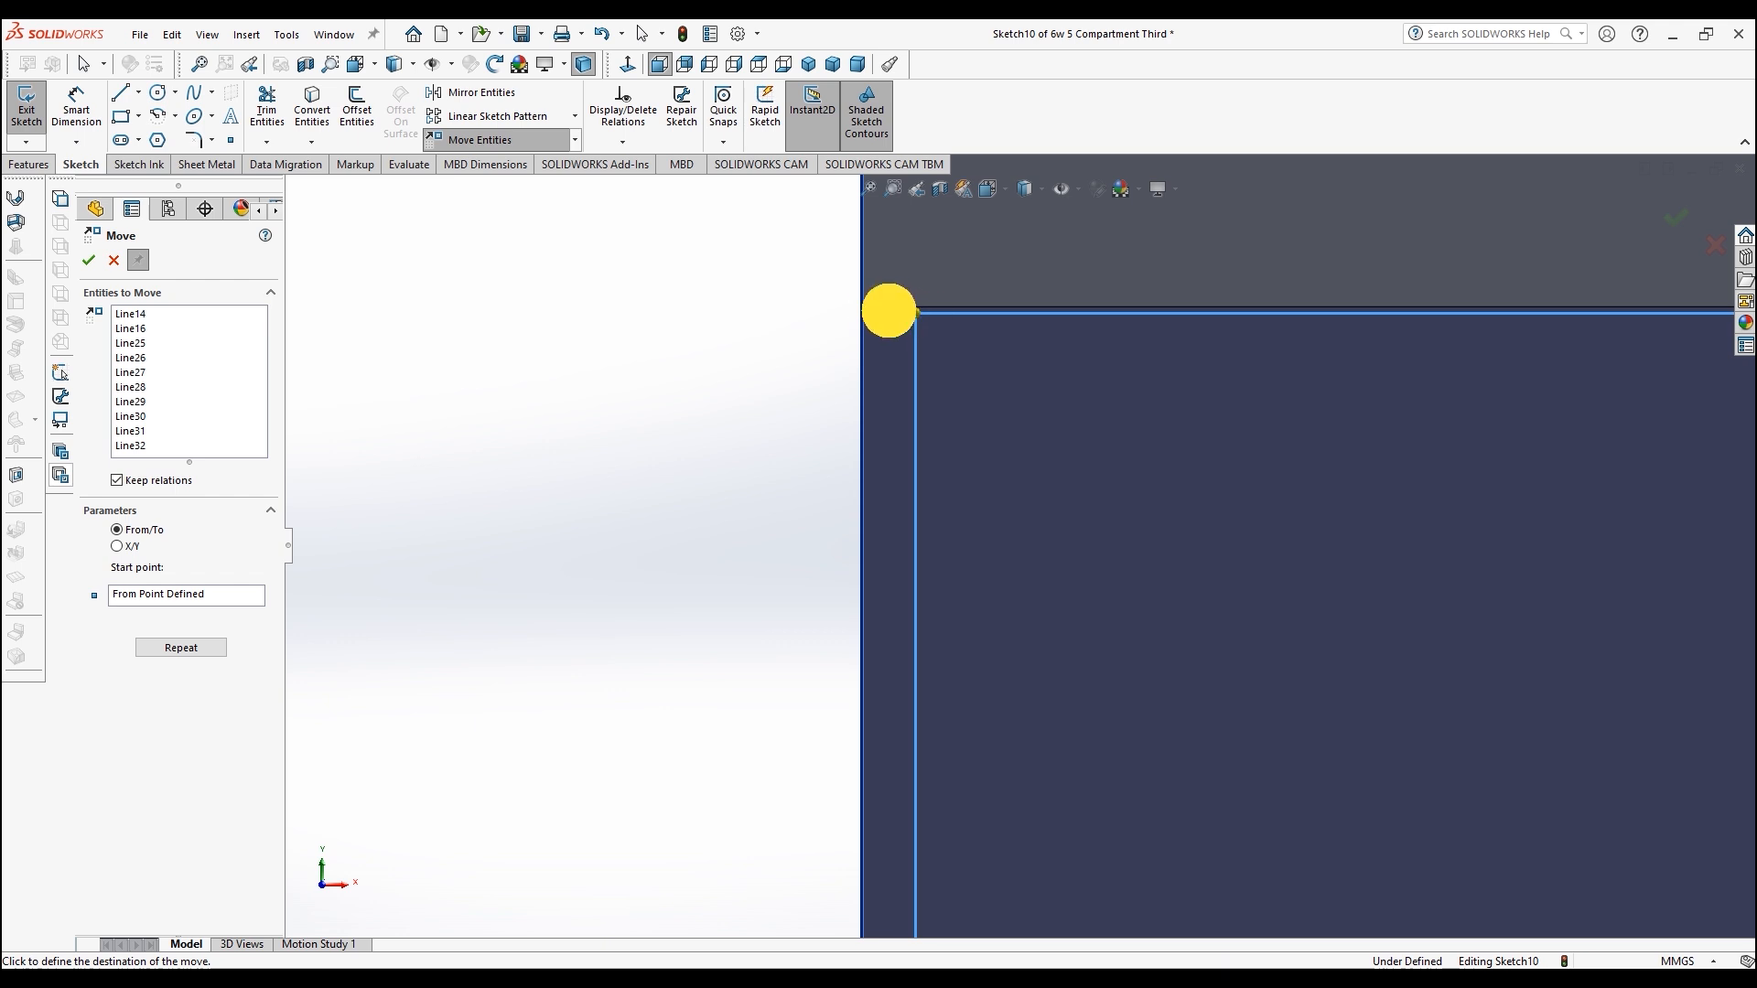
{"action": "left_click", "coordinate": [861, 307]}
{"action": "scroll", "coordinate": [616, 368], "scroll_direction": "up", "scroll_amount": 10}
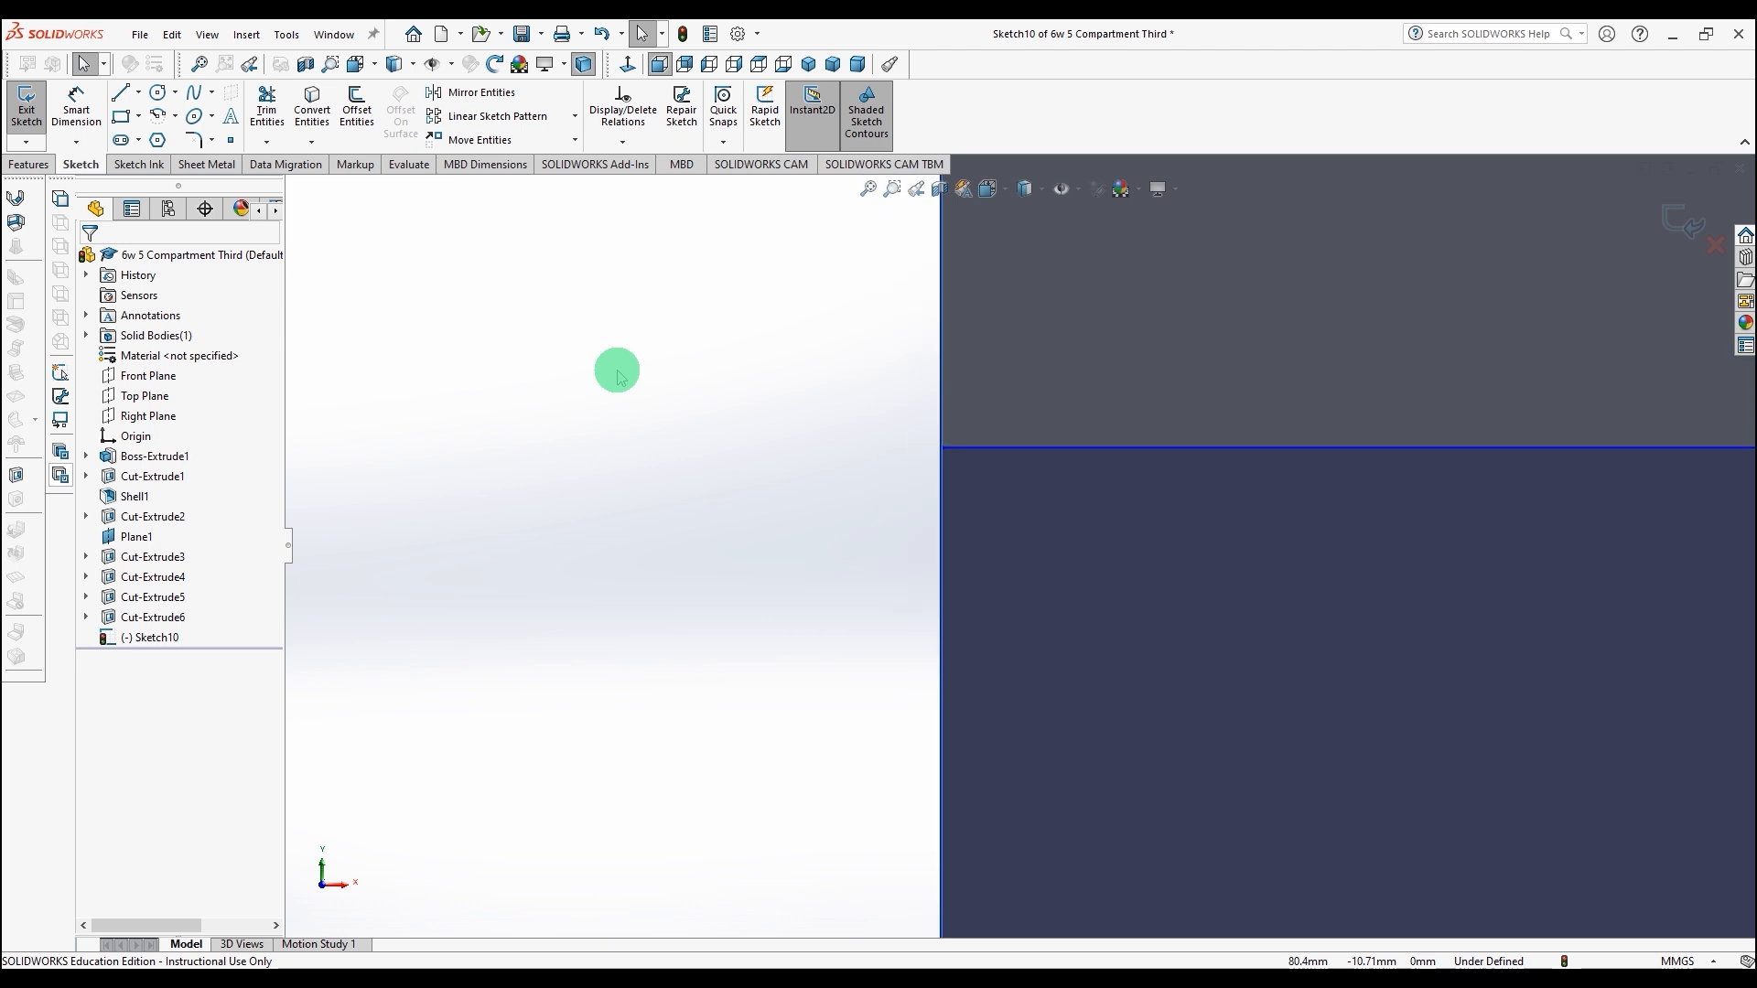
{"action": "scroll", "coordinate": [752, 521], "scroll_direction": "up", "scroll_amount": 15}
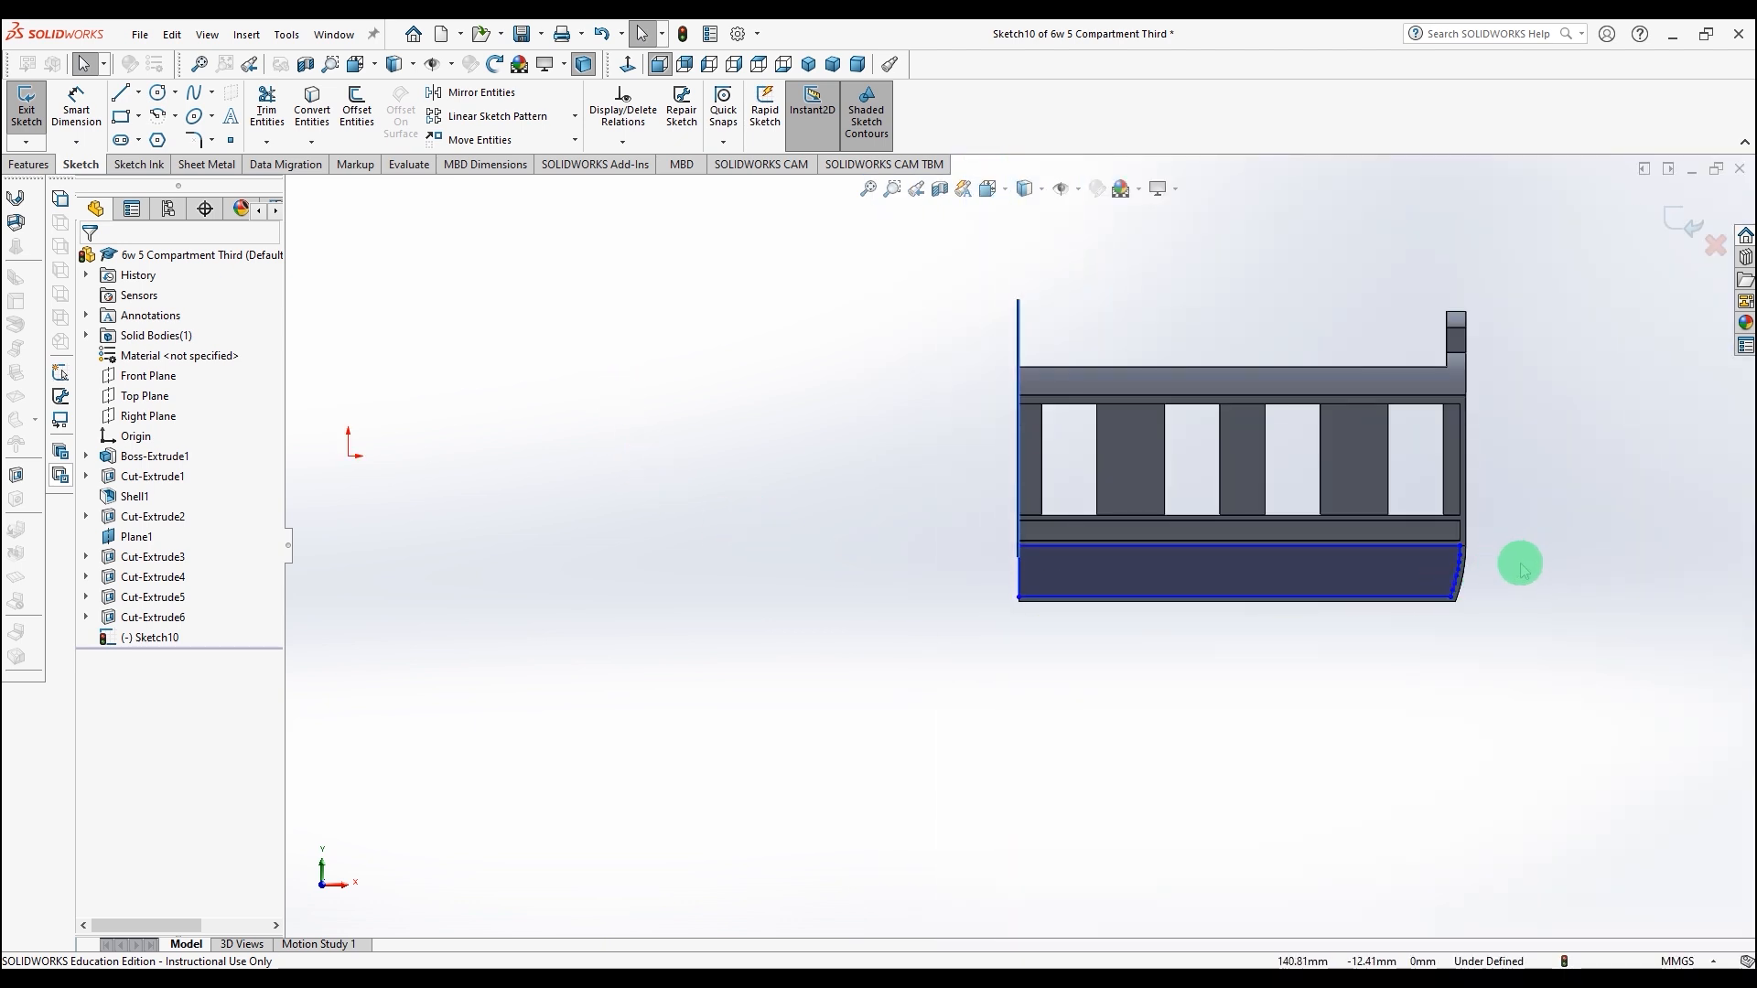
Step: Cut-extrude the profile with Offset From Surface, 0.30 mm from the lower panel's outer face
{"action": "scroll", "coordinate": [1523, 568], "scroll_direction": "down", "scroll_amount": 6}
{"action": "mouse_move", "coordinate": [1214, 554]}
{"action": "middle_mouse_down"}
{"action": "mouse_move", "coordinate": [1096, 581]}
{"action": "mouse_move", "coordinate": [1142, 564]}
{"action": "middle_mouse_up"}
{"action": "scroll", "coordinate": [1018, 569], "scroll_direction": "down", "scroll_amount": 3}
{"action": "left_click", "coordinate": [30, 169]}
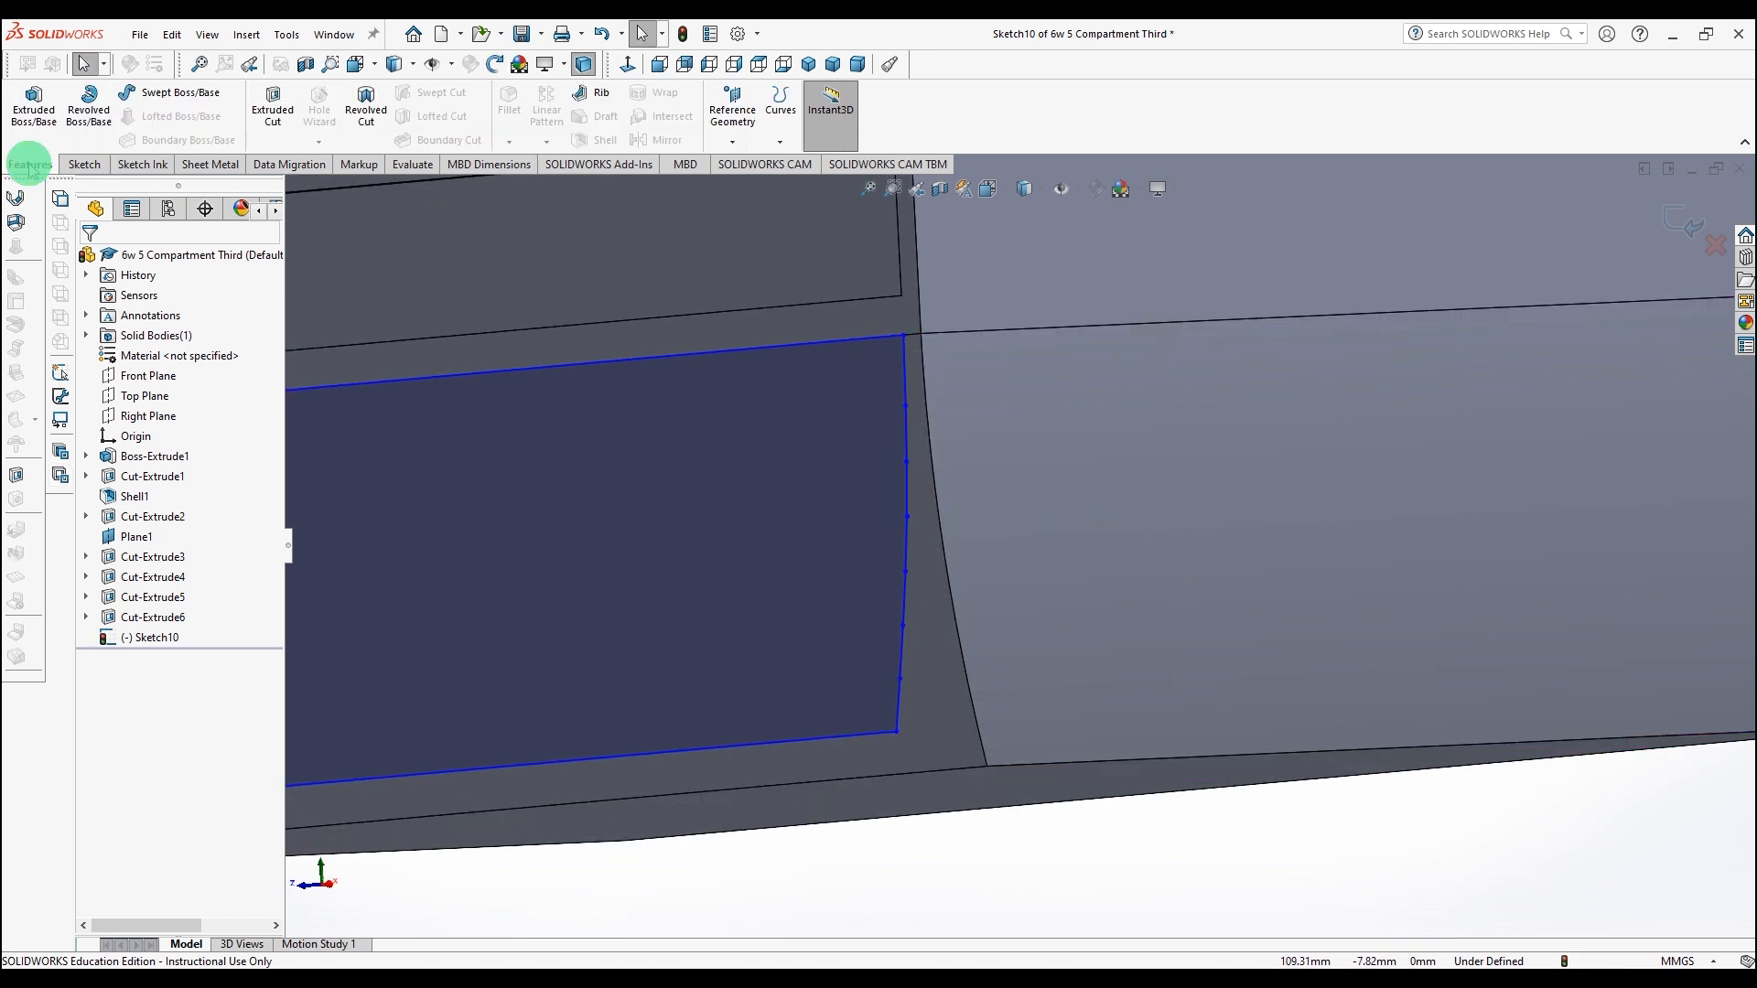
{"action": "left_click", "coordinate": [273, 110]}
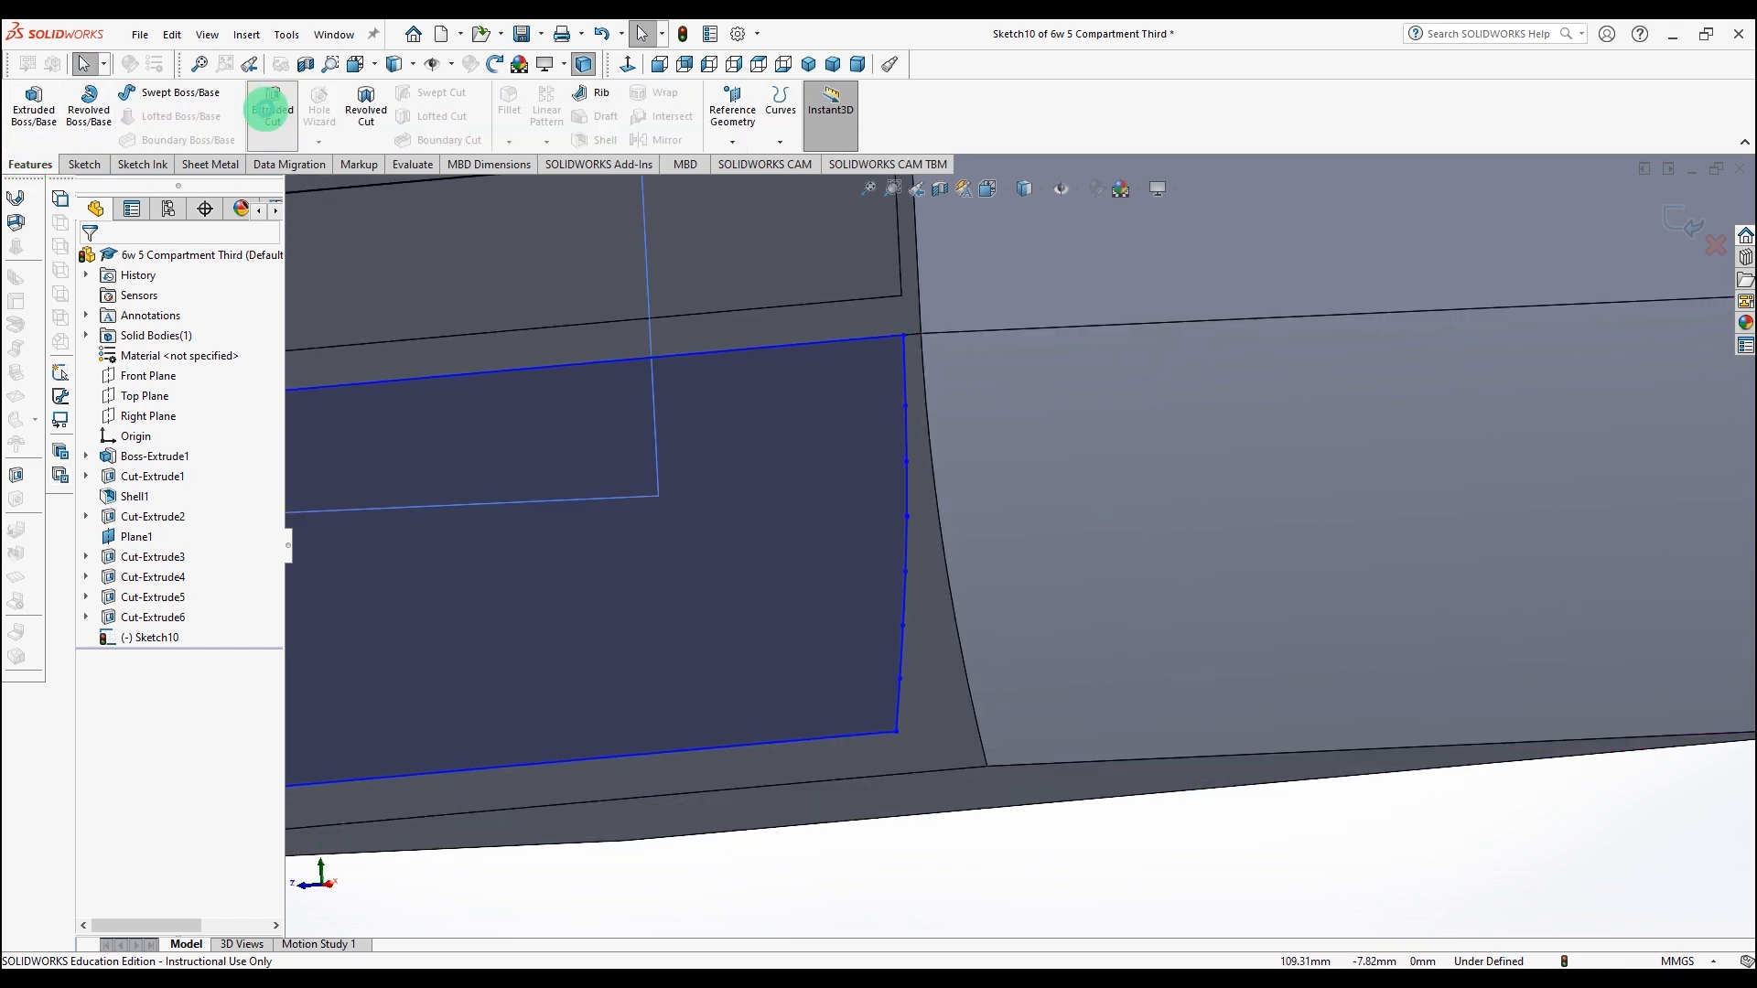
{"action": "left_click", "coordinate": [241, 380]}
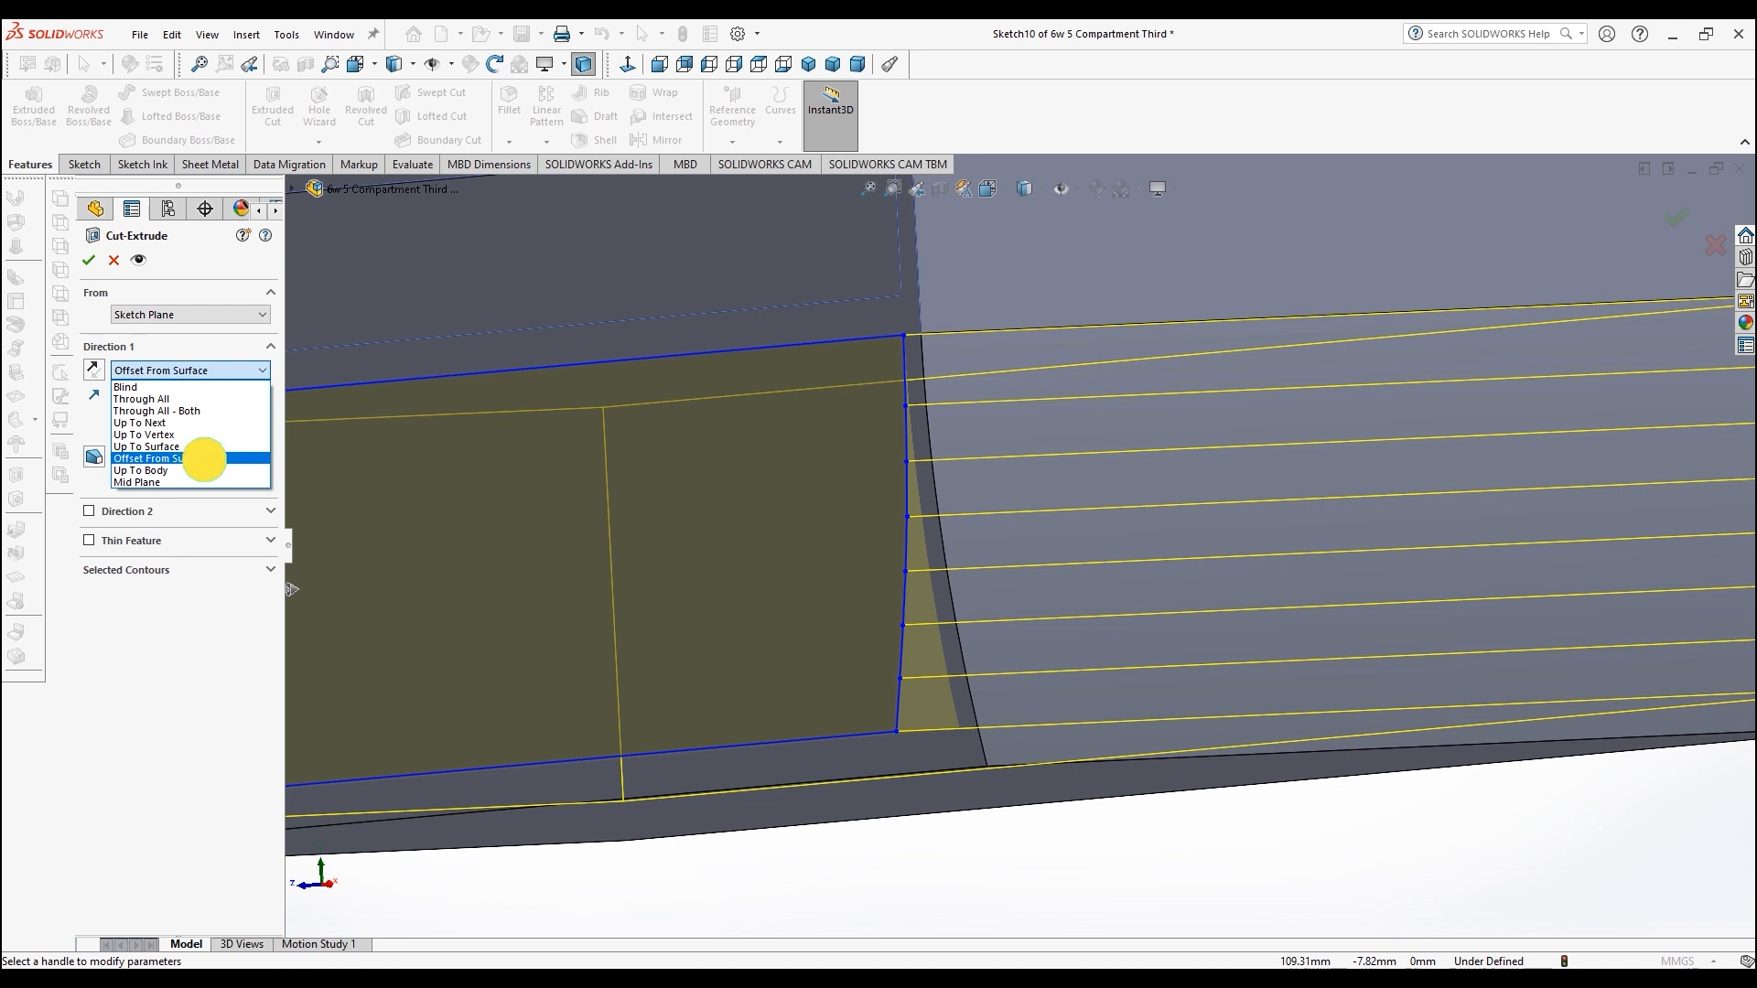
{"action": "left_click", "coordinate": [203, 459]}
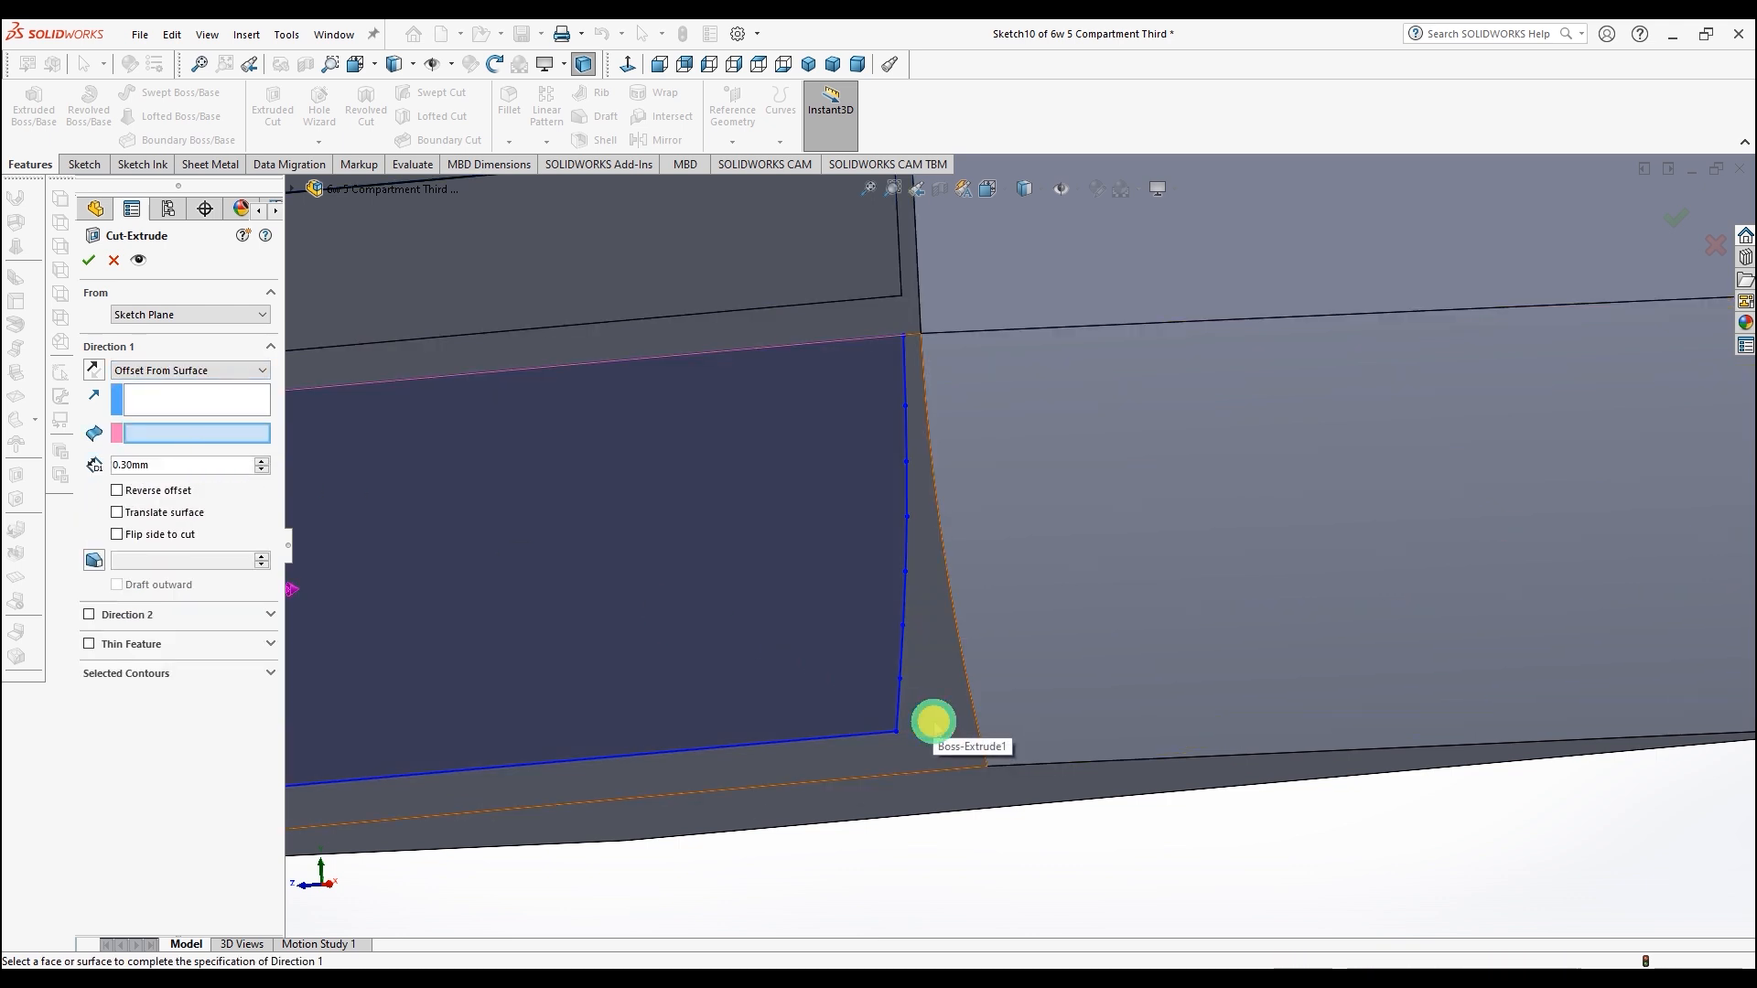
{"action": "left_click", "coordinate": [933, 719]}
{"action": "mouse_move", "coordinate": [1058, 866]}
{"action": "middle_mouse_down"}
{"action": "mouse_move", "coordinate": [1113, 867]}
{"action": "mouse_move", "coordinate": [1089, 882]}
{"action": "middle_mouse_up"}
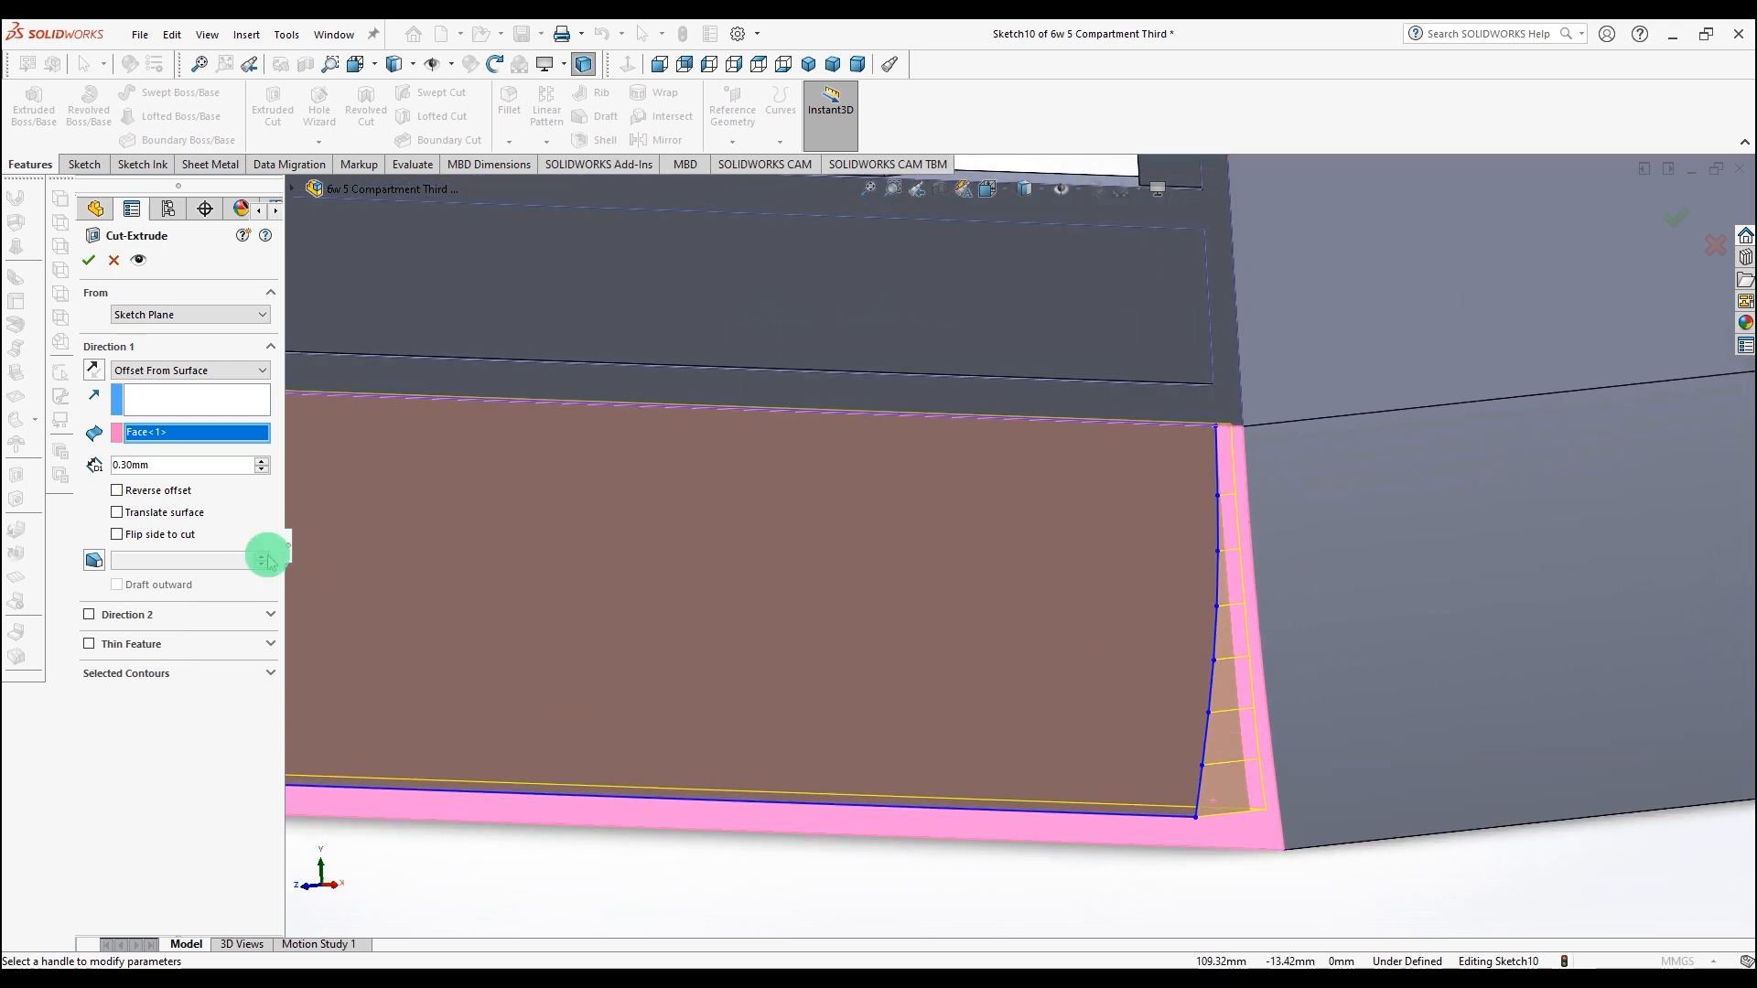
{"action": "left_click", "coordinate": [89, 265]}
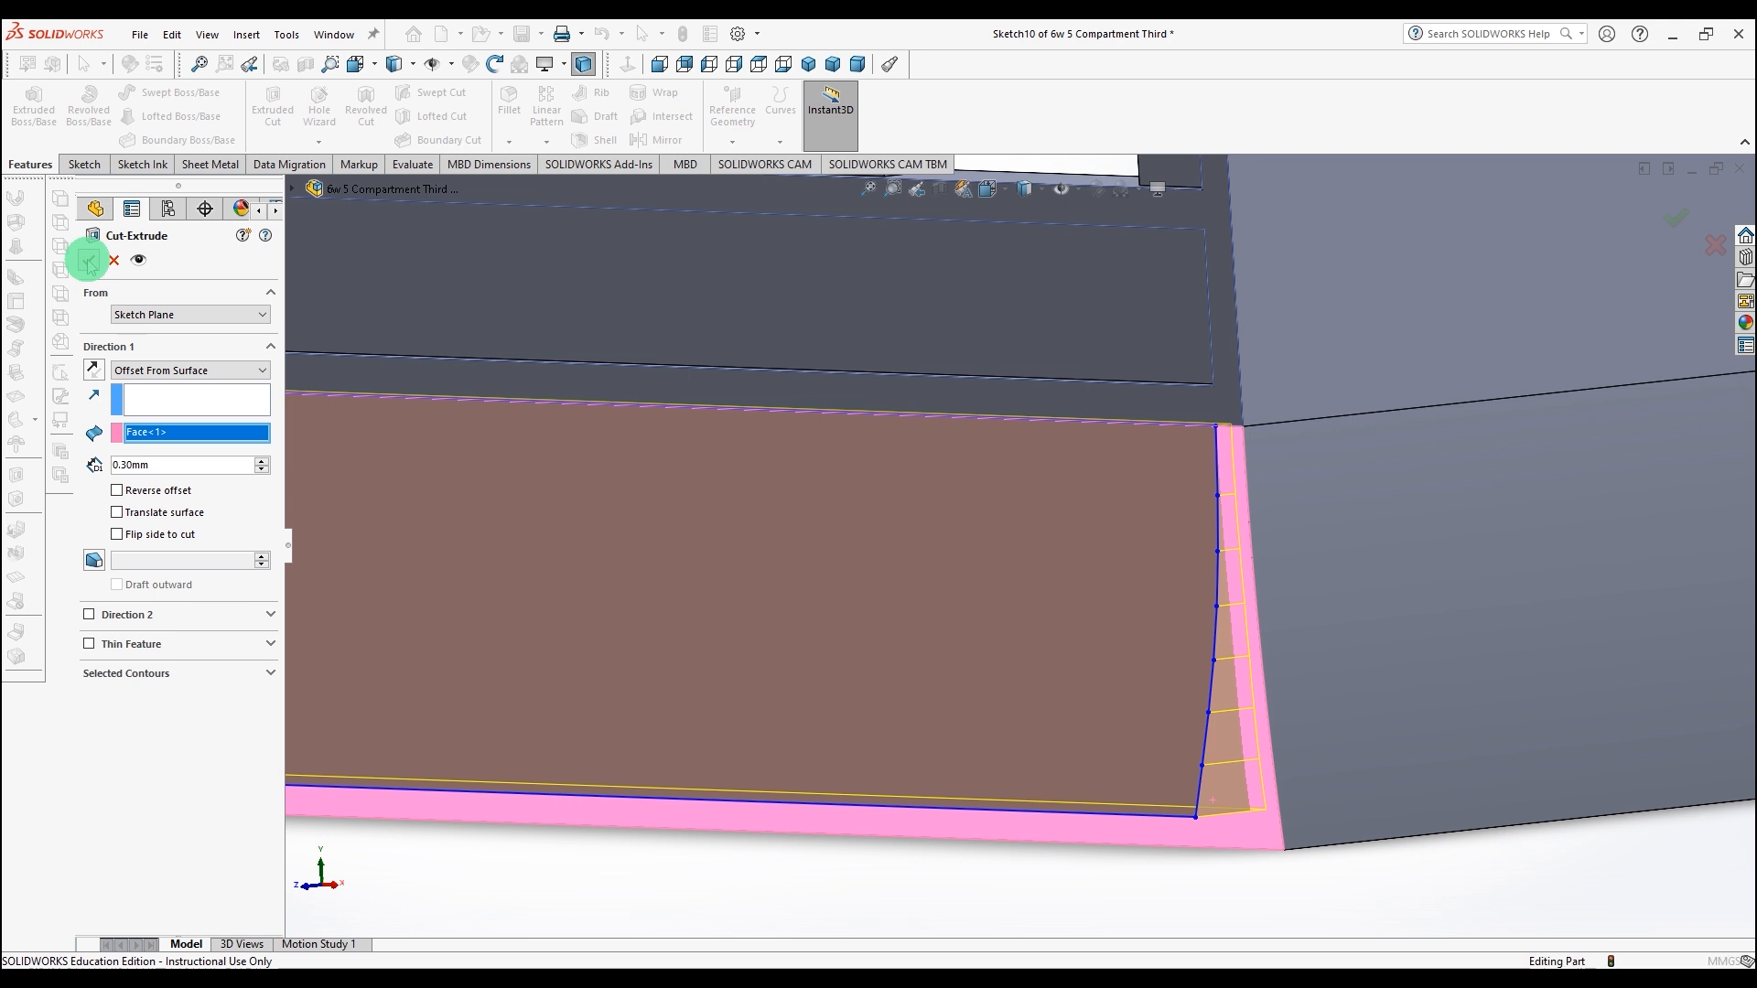
{"action": "middle_click_drag", "start_coordinate": [784, 568], "coordinate": [773, 597], "text": "shift"}
{"action": "left_click", "coordinate": [670, 722]}
{"action": "mouse_move", "coordinate": [668, 715]}
{"action": "middle_mouse_down"}
{"action": "mouse_move", "coordinate": [671, 738]}
{"action": "mouse_move", "coordinate": [776, 723]}
{"action": "mouse_move", "coordinate": [835, 738]}
{"action": "mouse_move", "coordinate": [842, 788]}
{"action": "mouse_move", "coordinate": [855, 674]}
{"action": "mouse_move", "coordinate": [949, 733]}
{"action": "mouse_move", "coordinate": [686, 725]}
{"action": "middle_mouse_up"}
{"action": "key", "text": "Escape"}
{"action": "middle_click_drag", "start_coordinate": [745, 530], "coordinate": [941, 371]}
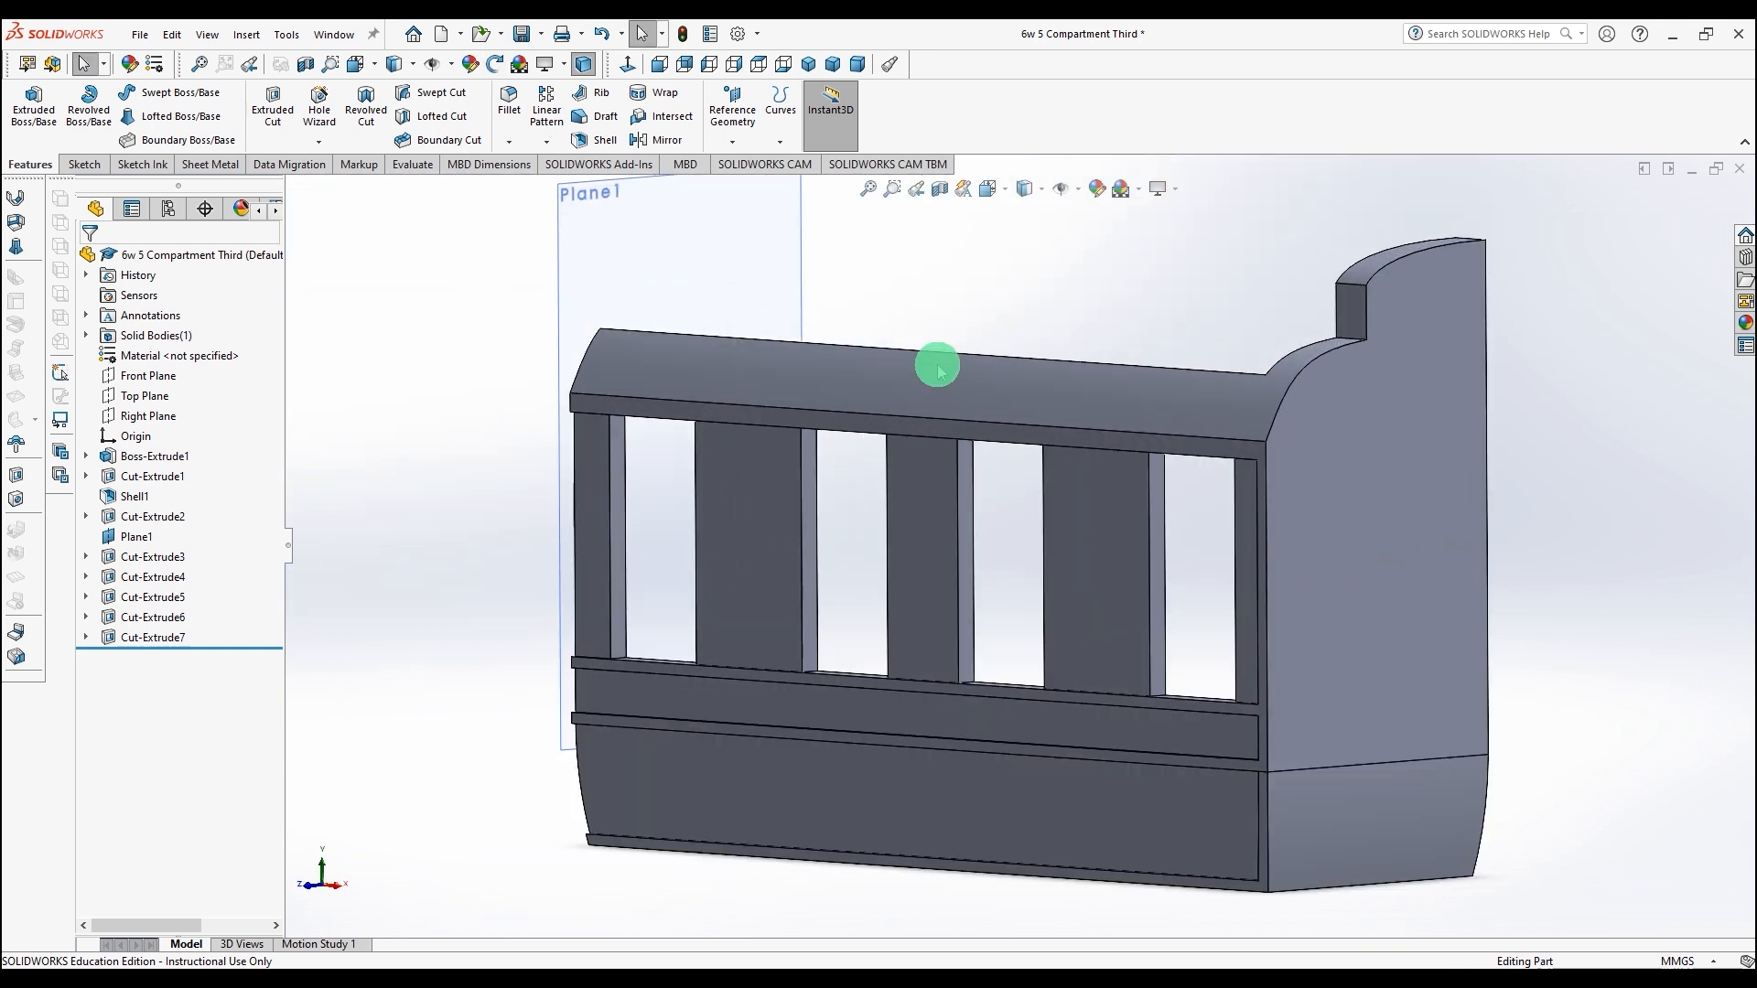
Step: Switch the view to perspective and inspect the model from the inner side
{"action": "left_click", "coordinate": [1158, 189]}
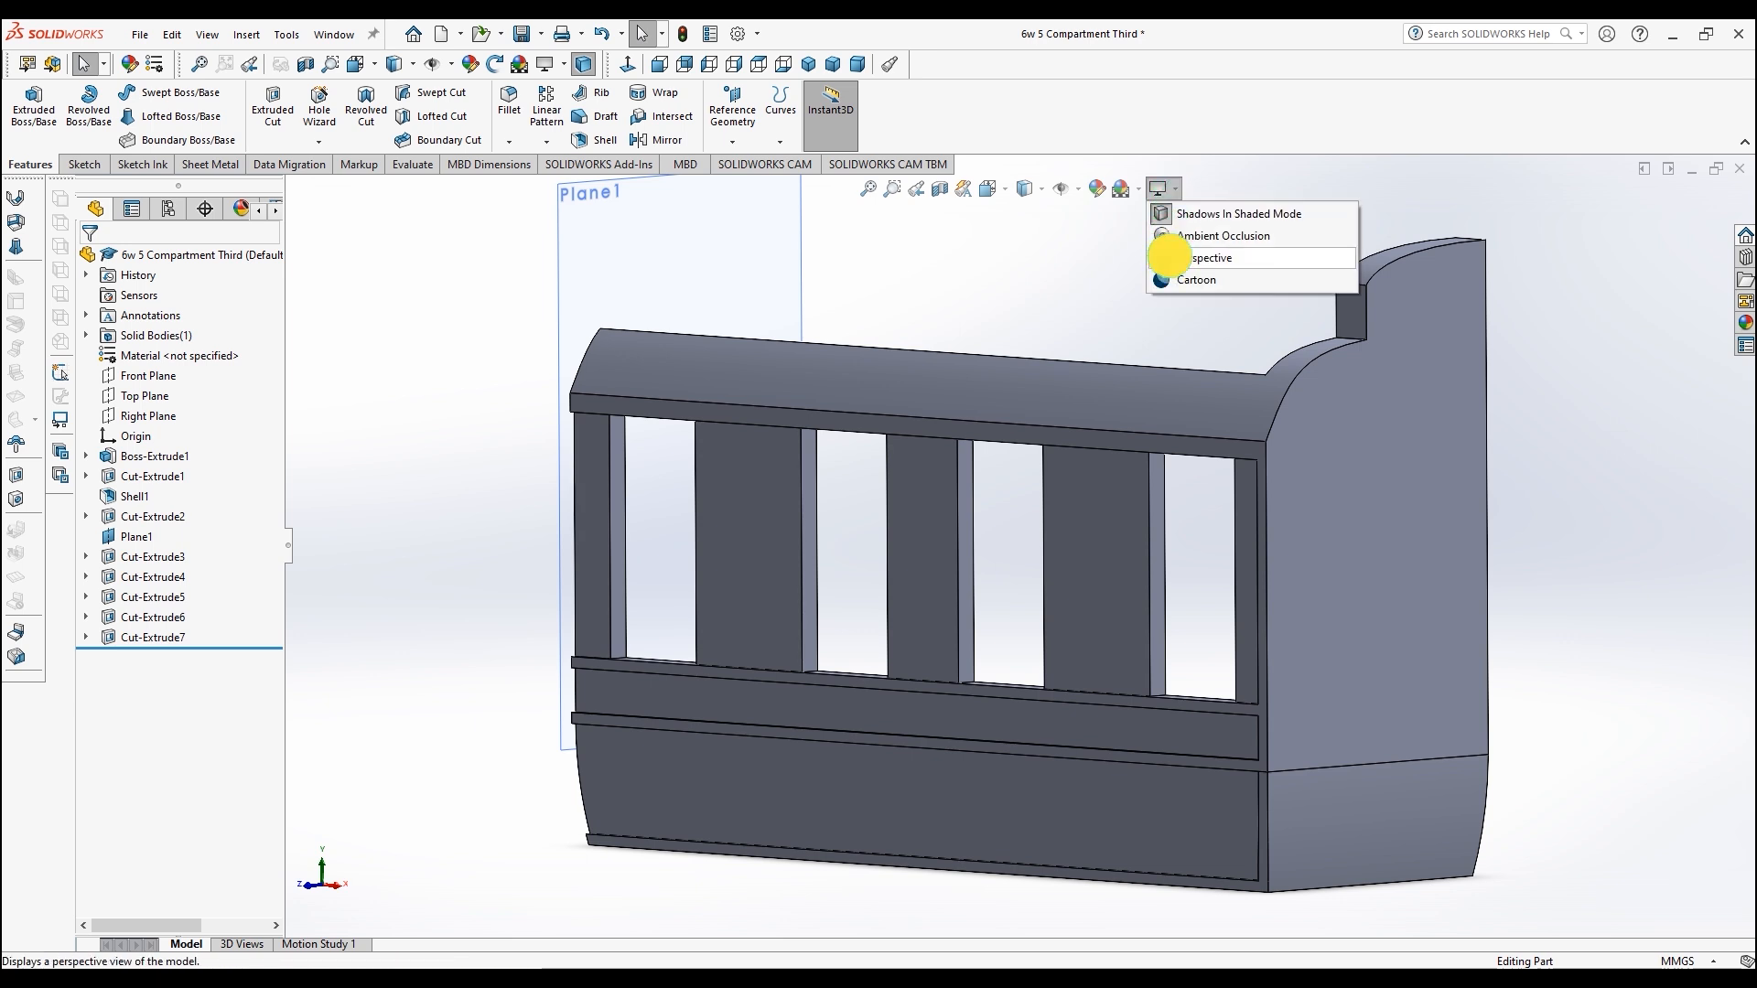
{"action": "left_click", "coordinate": [1171, 253]}
{"action": "mouse_move", "coordinate": [561, 602]}
{"action": "middle_mouse_down"}
{"action": "mouse_move", "coordinate": [686, 589]}
{"action": "mouse_move", "coordinate": [886, 608]}
{"action": "mouse_move", "coordinate": [569, 596]}
{"action": "middle_mouse_up"}
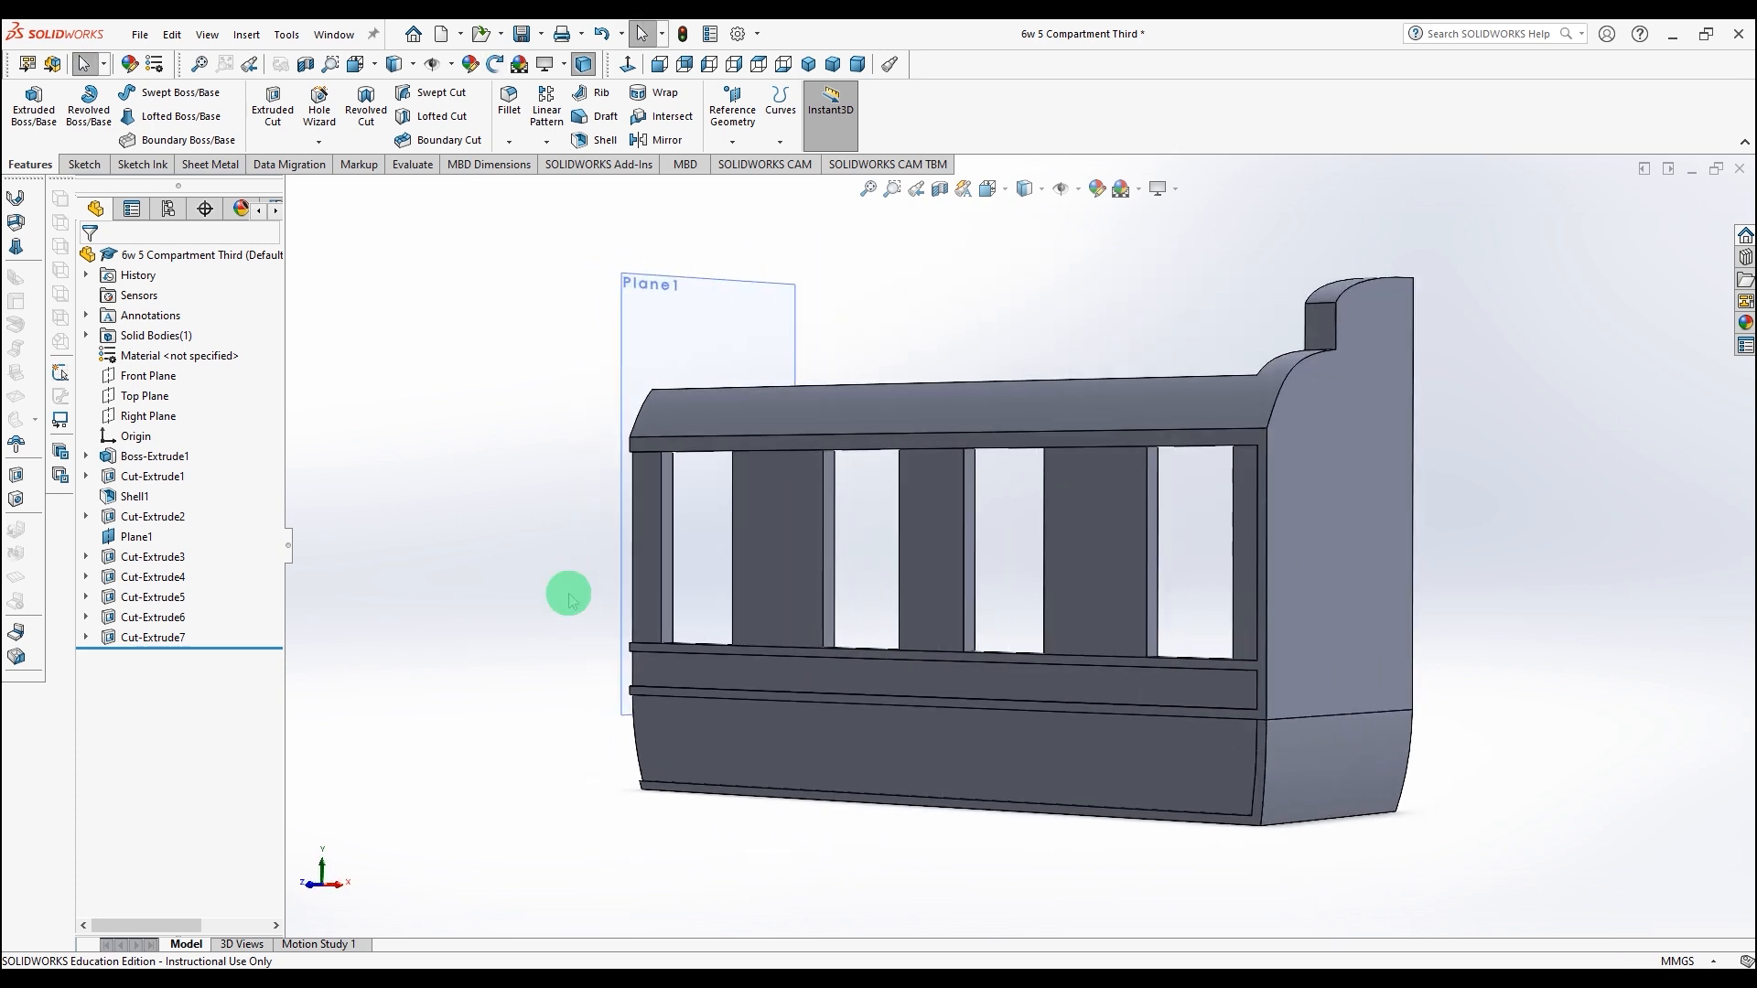
{"action": "middle_click_drag", "start_coordinate": [878, 474], "coordinate": [928, 469]}
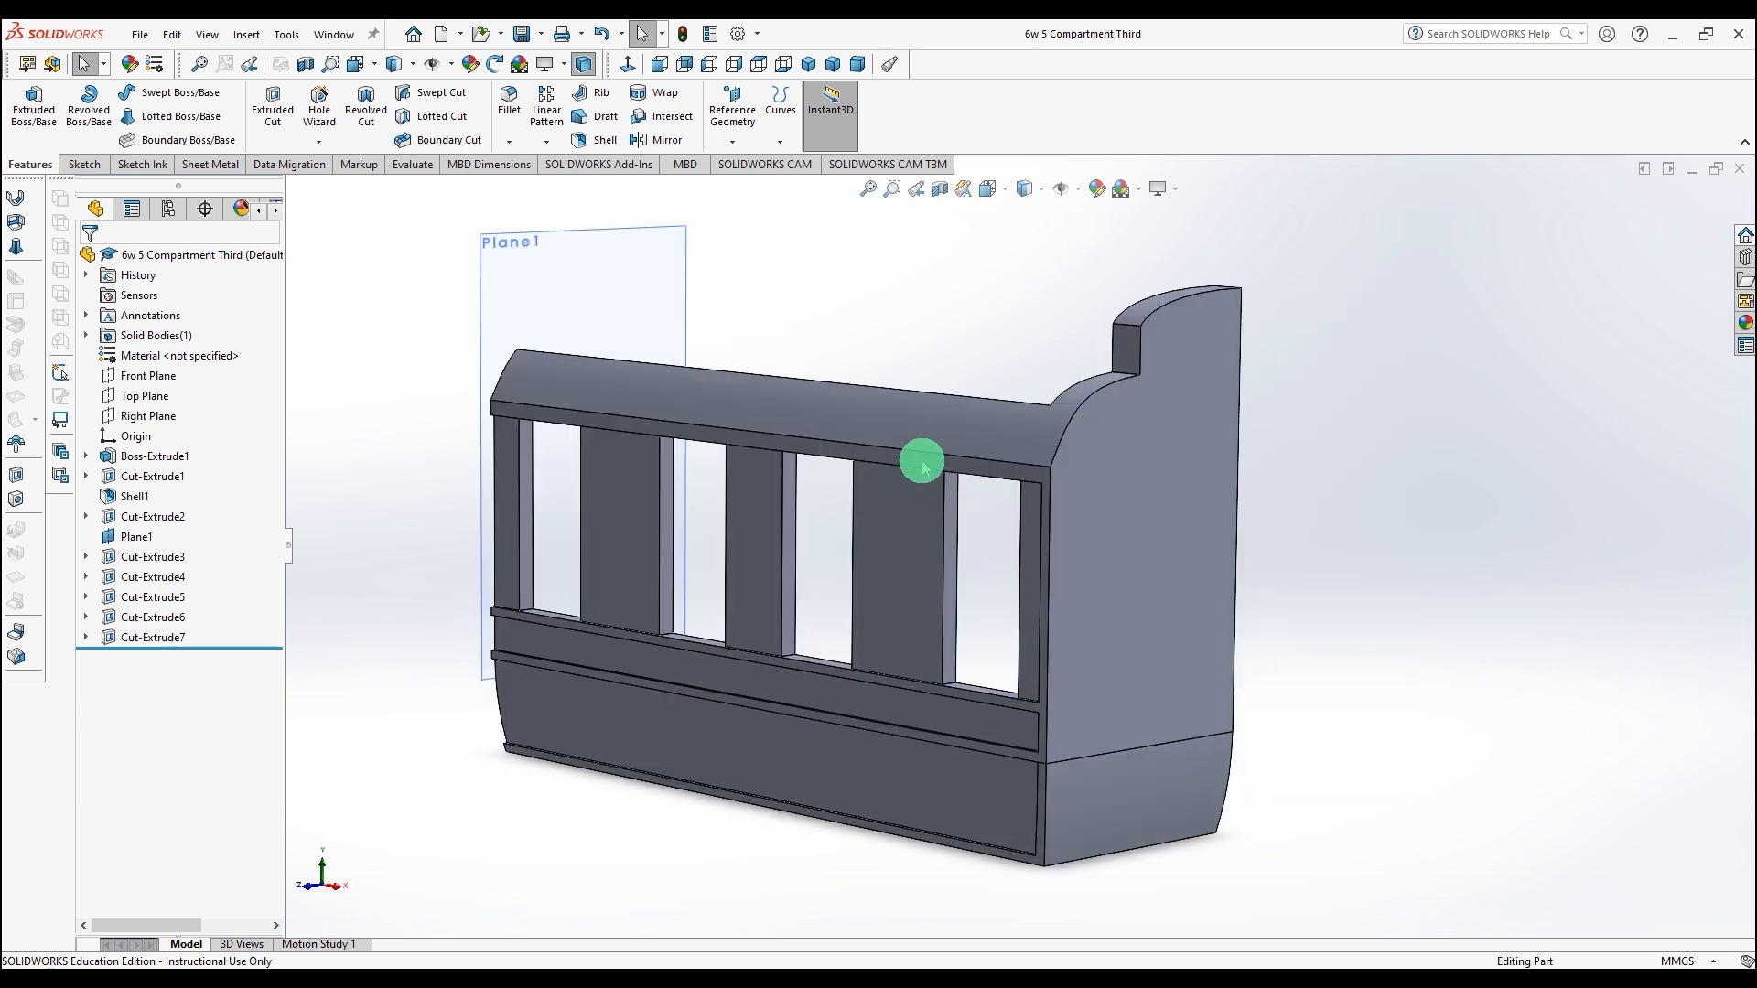
{"action": "middle_click_drag", "start_coordinate": [885, 350], "coordinate": [639, 442]}
Step: Sketch four rectangles on the inner wall face, each matching one of the four window openings
{"action": "left_click", "coordinate": [1007, 475]}
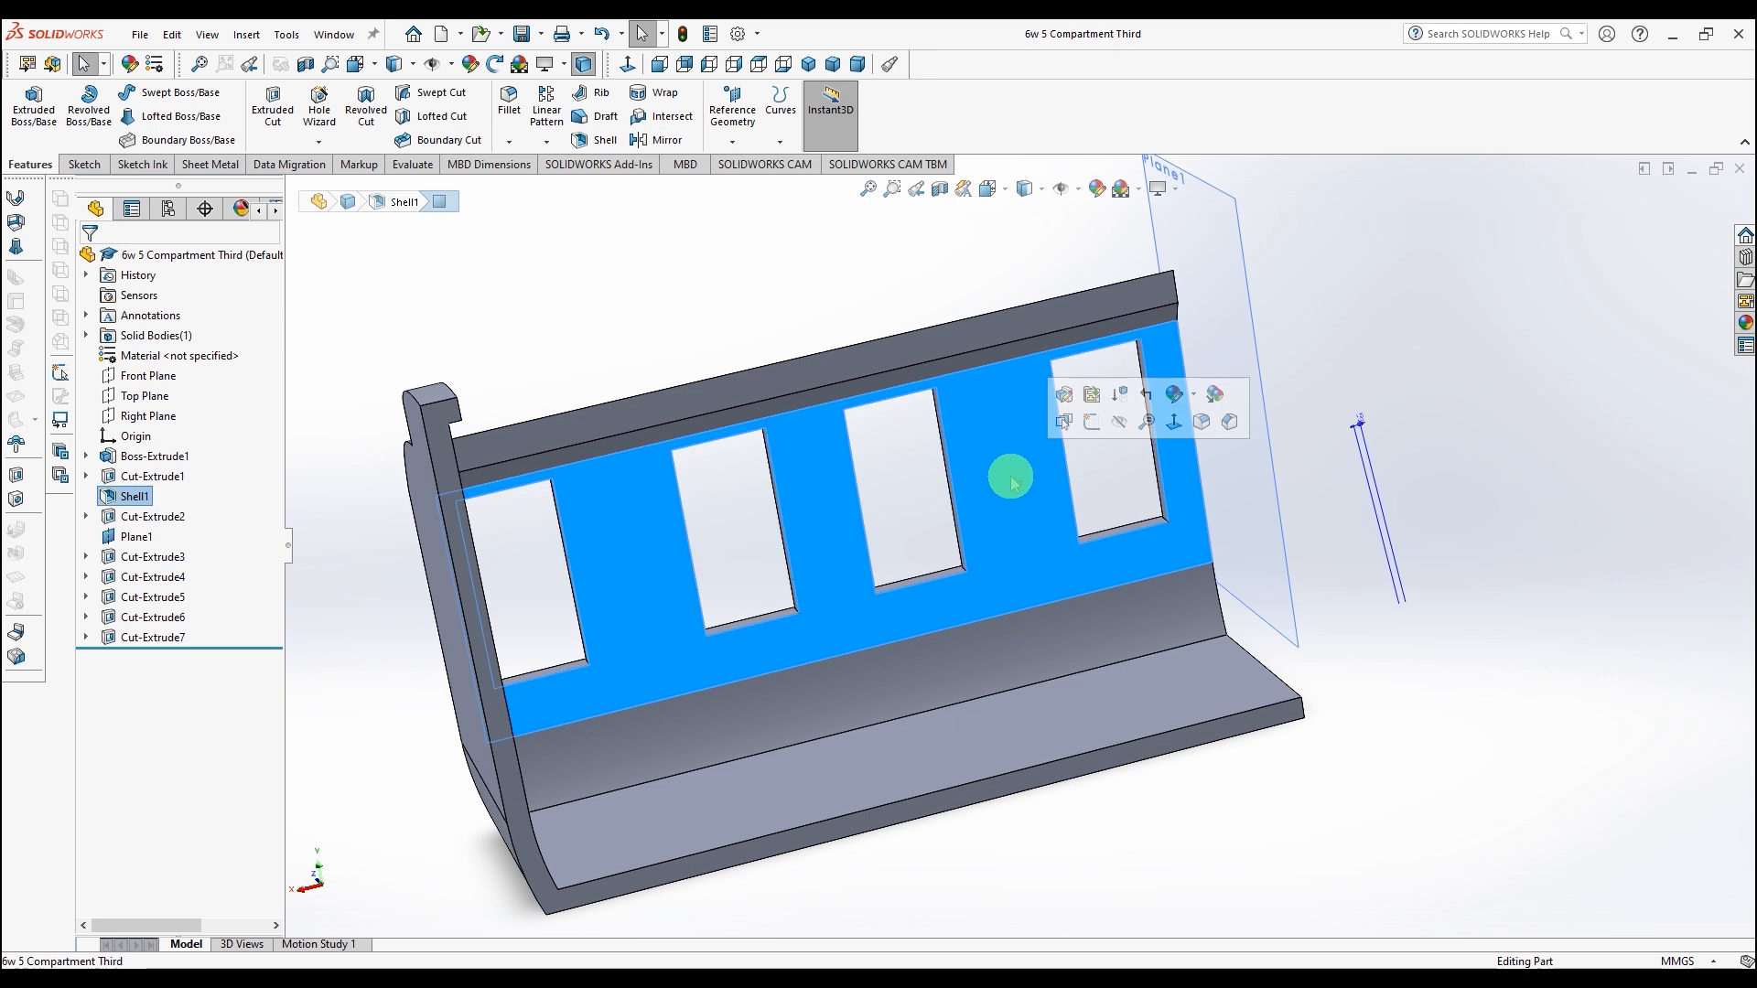
{"action": "left_click", "coordinate": [84, 164]}
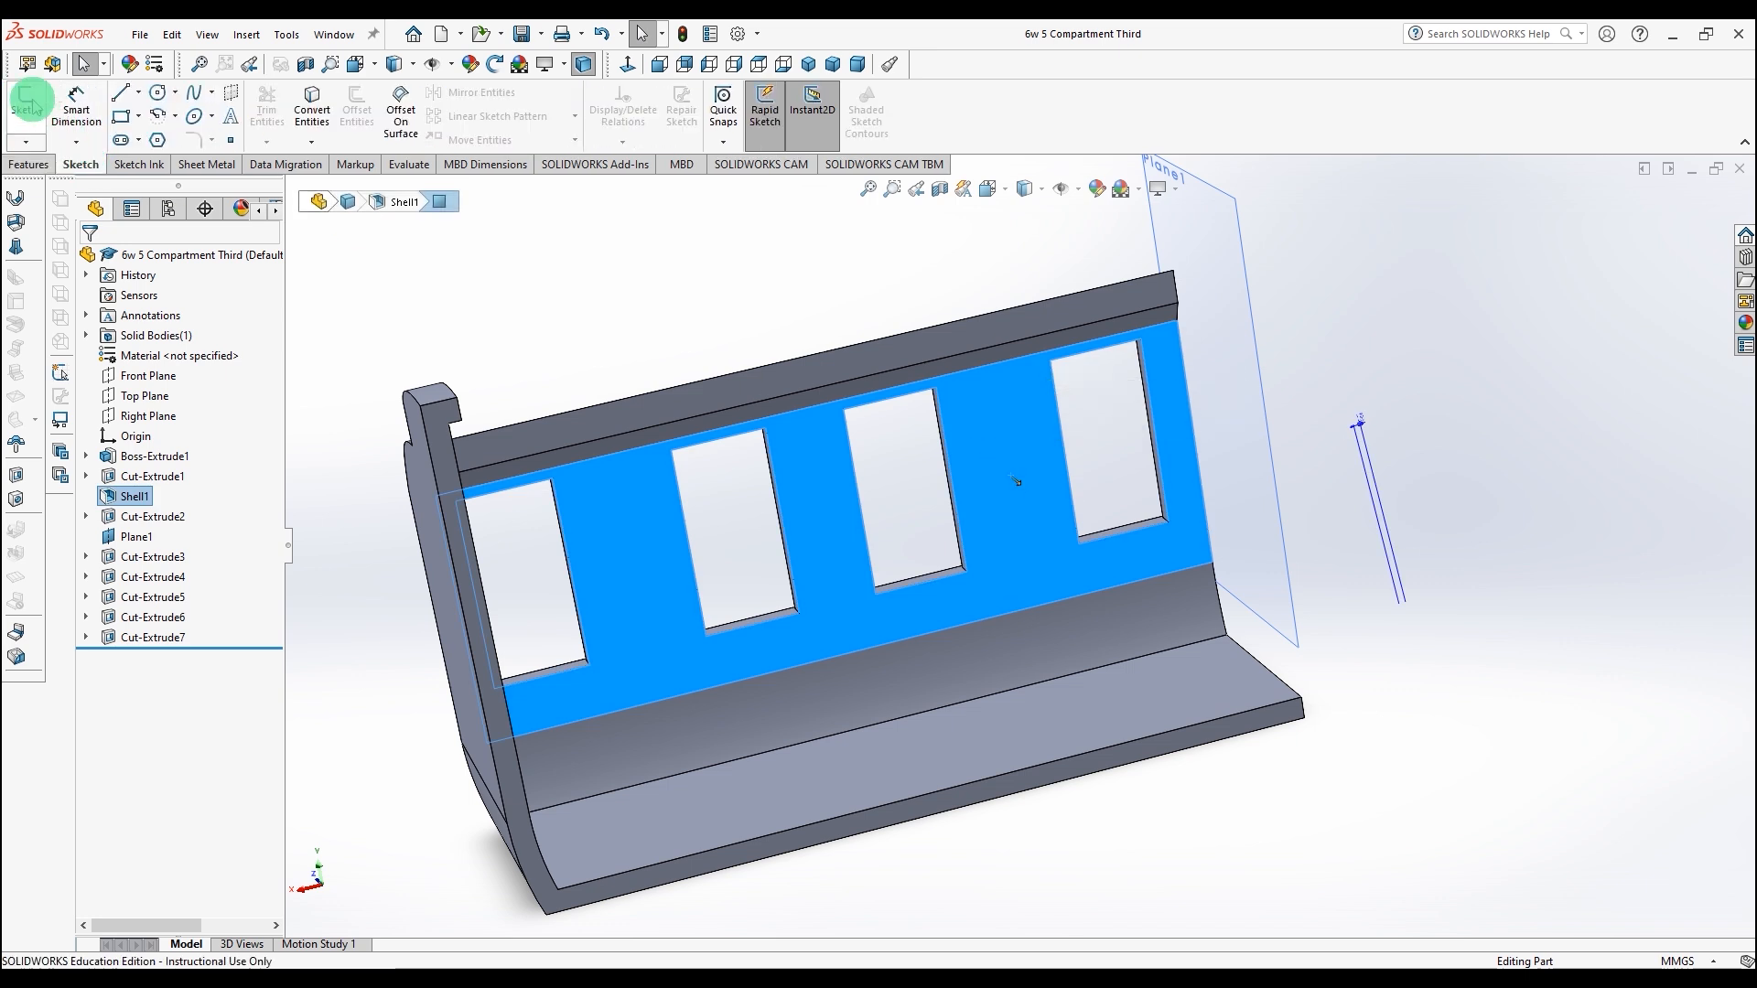
{"action": "left_click", "coordinate": [26, 106]}
{"action": "key", "text": "space"}
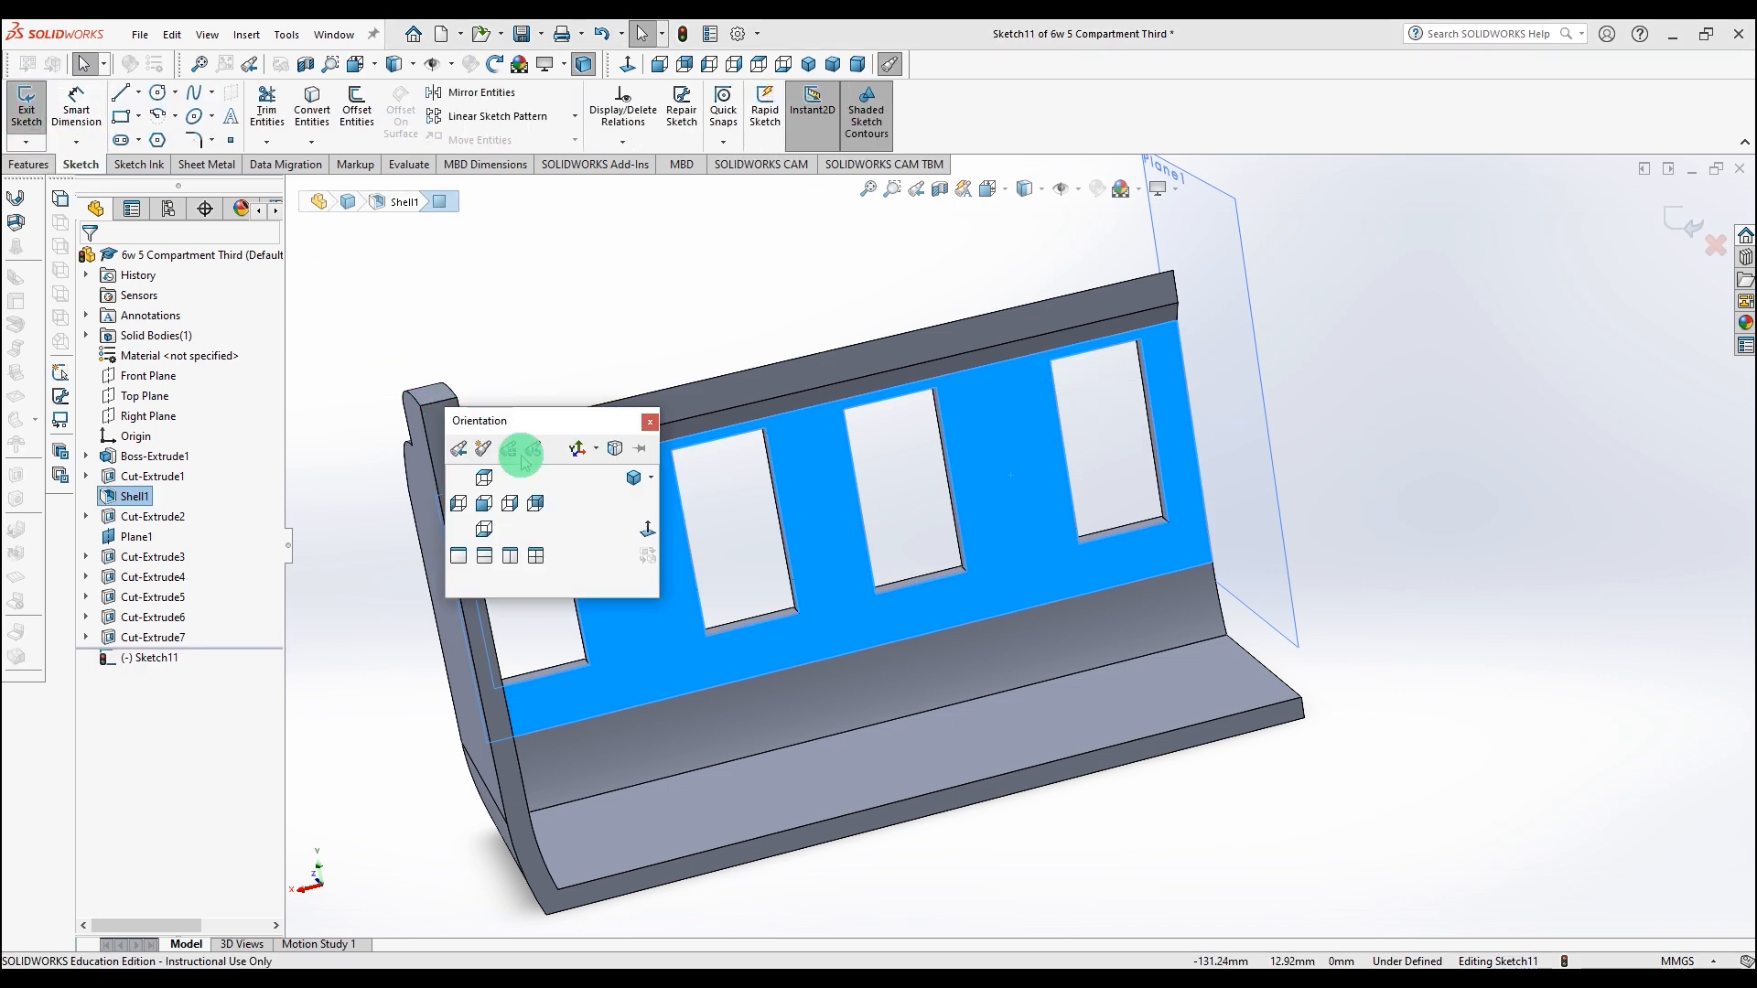
{"action": "left_click", "coordinate": [646, 535]}
{"action": "scroll", "coordinate": [657, 502], "scroll_direction": "down", "scroll_amount": 5}
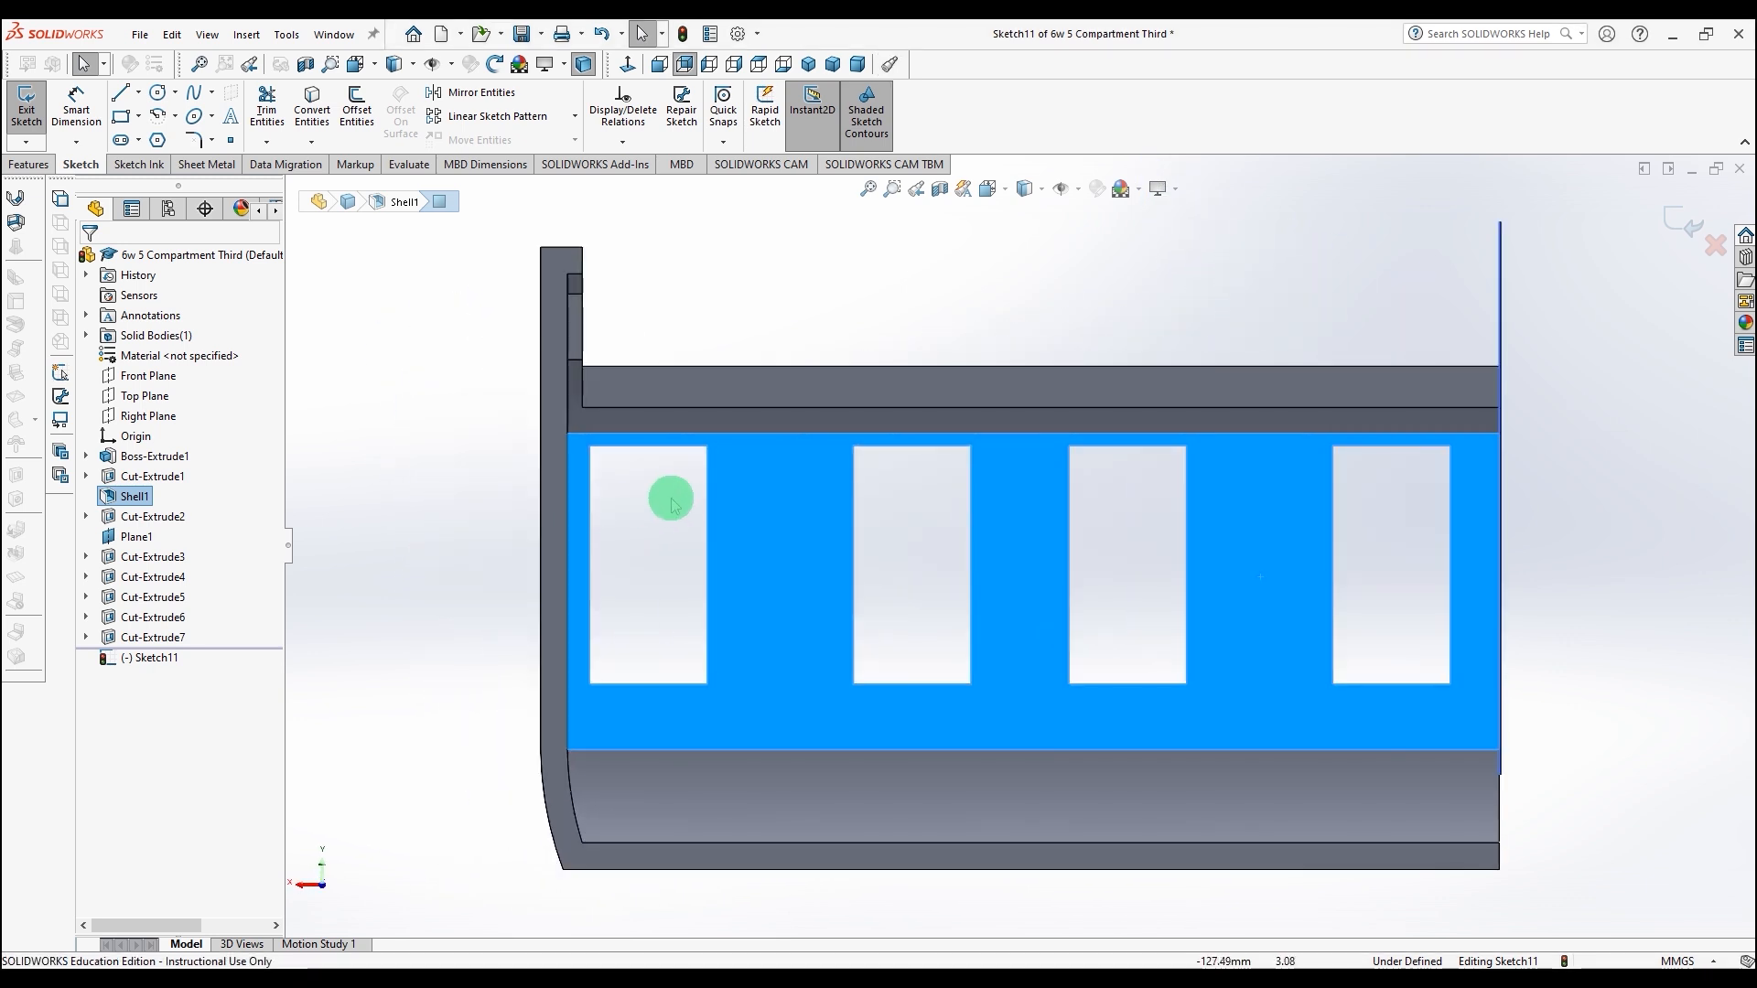
{"action": "left_click", "coordinate": [120, 117]}
{"action": "mouse_move", "coordinate": [593, 416]}
{"action": "left_mouse_down"}
{"action": "mouse_move", "coordinate": [777, 749]}
{"action": "mouse_move", "coordinate": [798, 830]}
{"action": "left_mouse_up"}
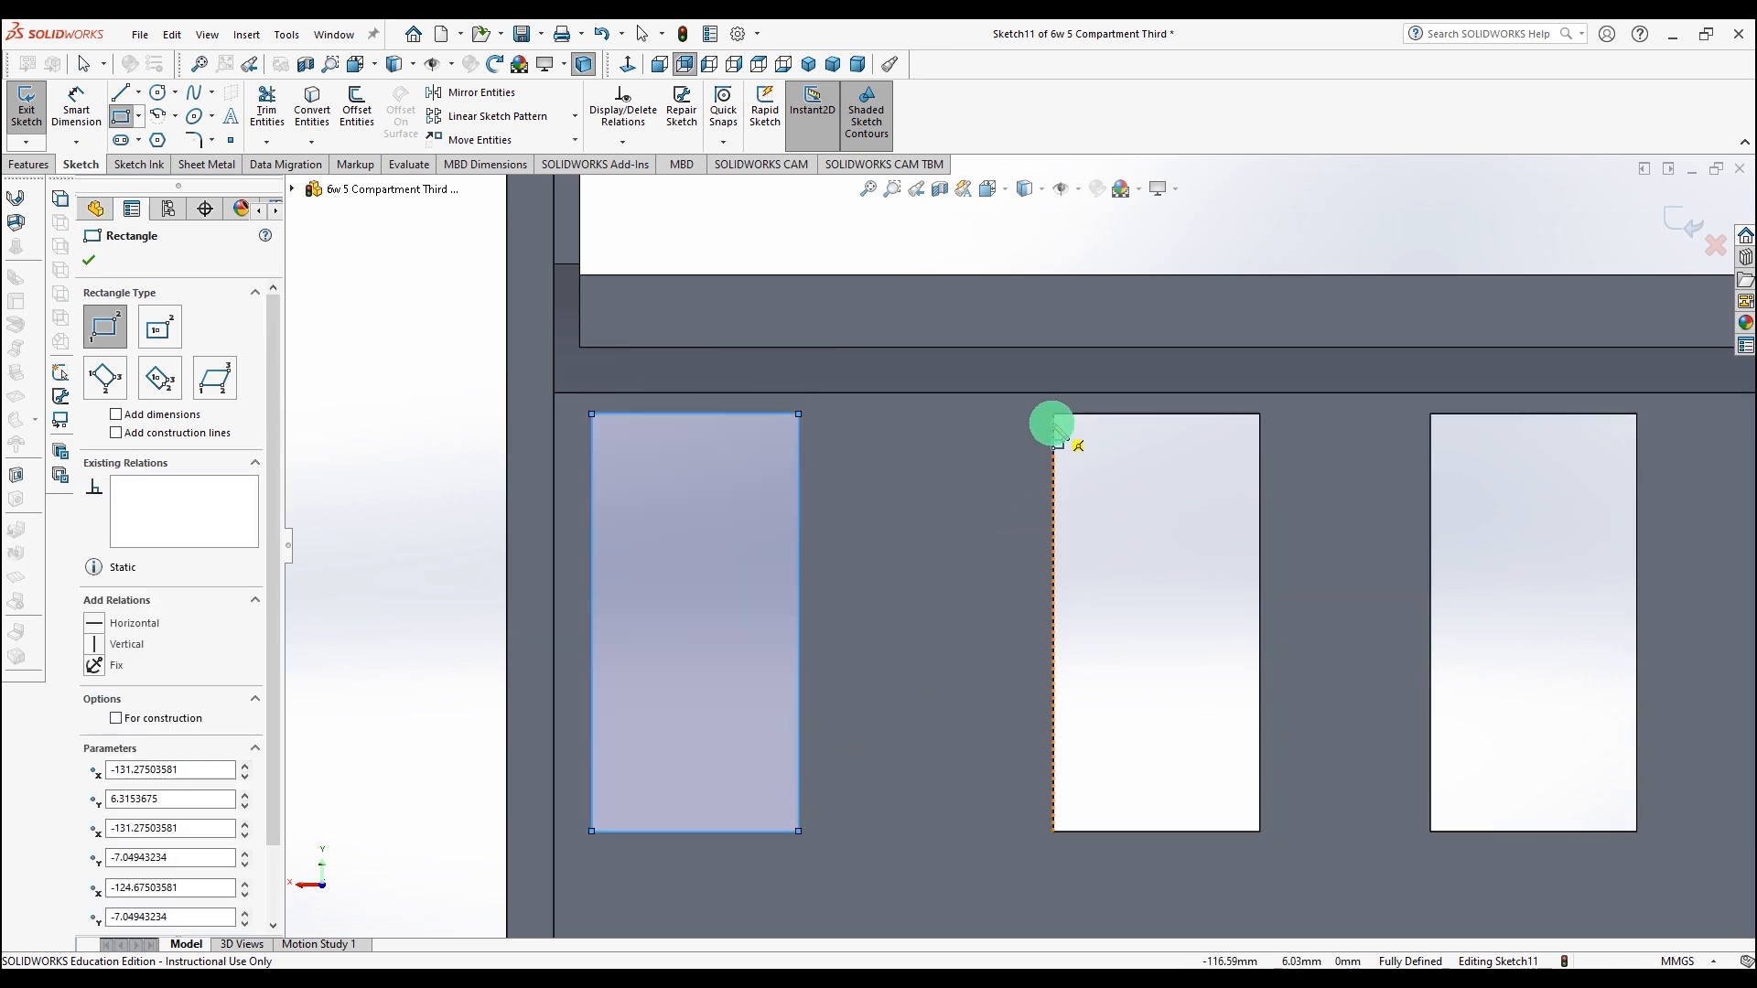
{"action": "left_click_drag", "start_coordinate": [1054, 416], "coordinate": [1262, 832]}
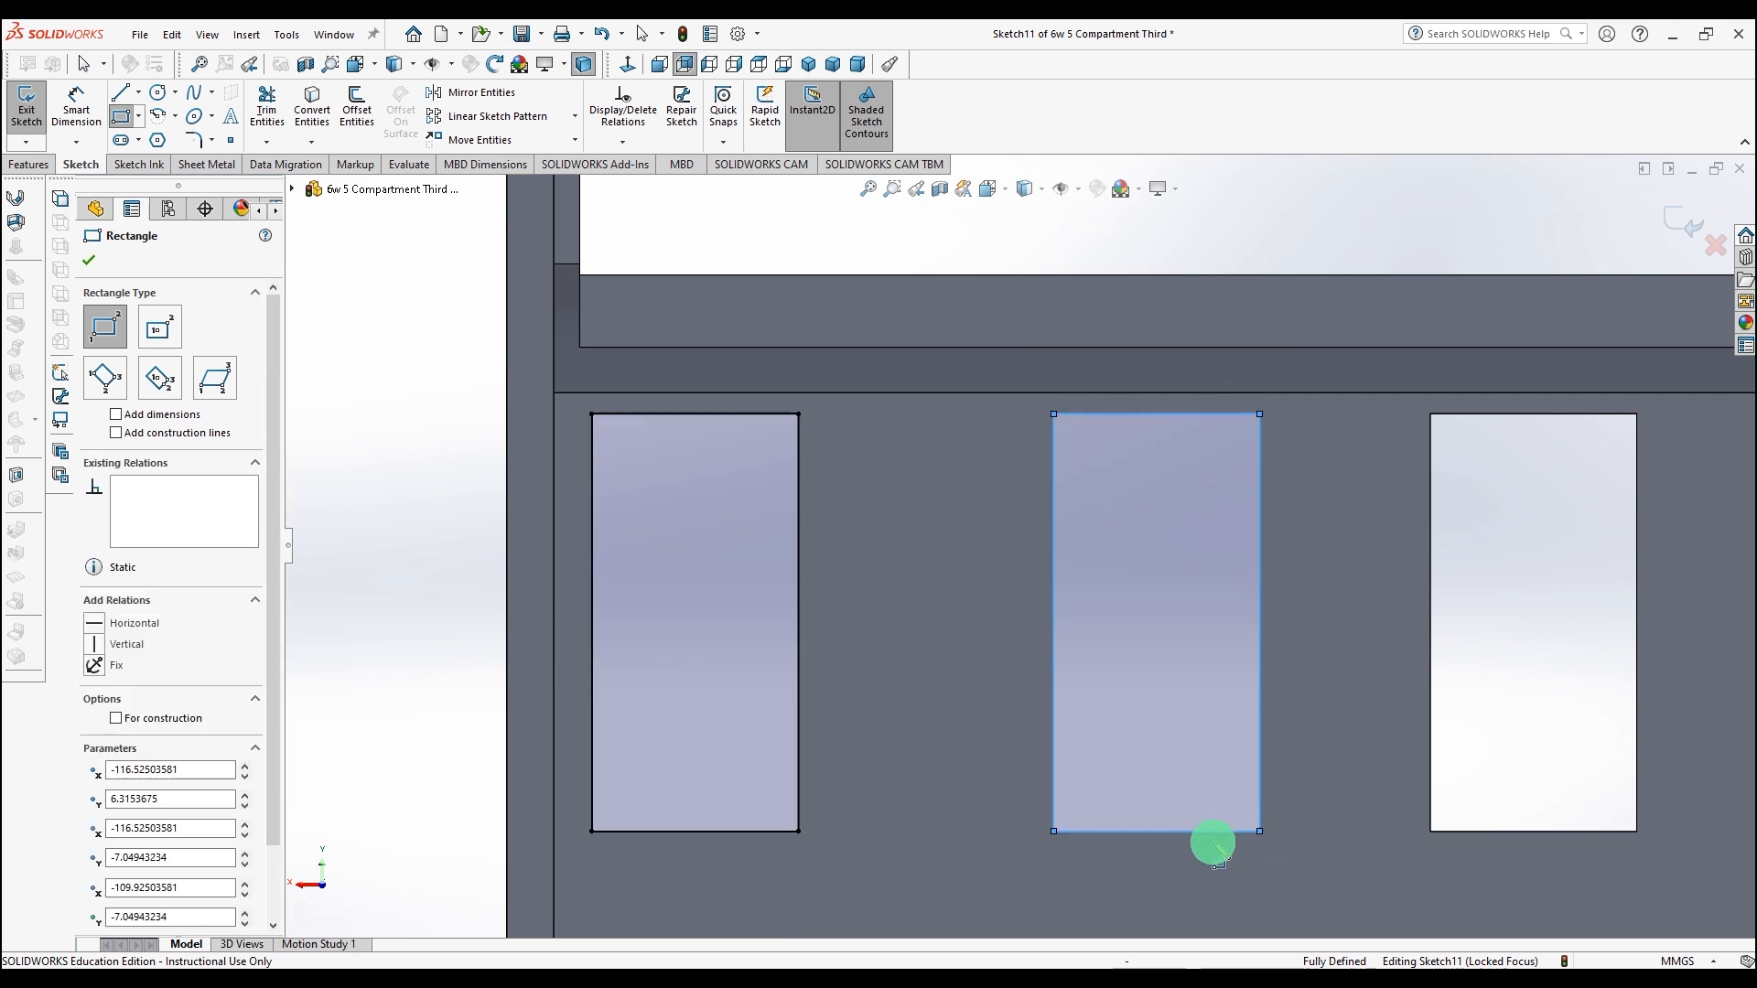
{"action": "left_click_drag", "start_coordinate": [1432, 418], "coordinate": [1636, 832]}
{"action": "scroll", "coordinate": [1570, 645], "scroll_direction": "up", "scroll_amount": 4}
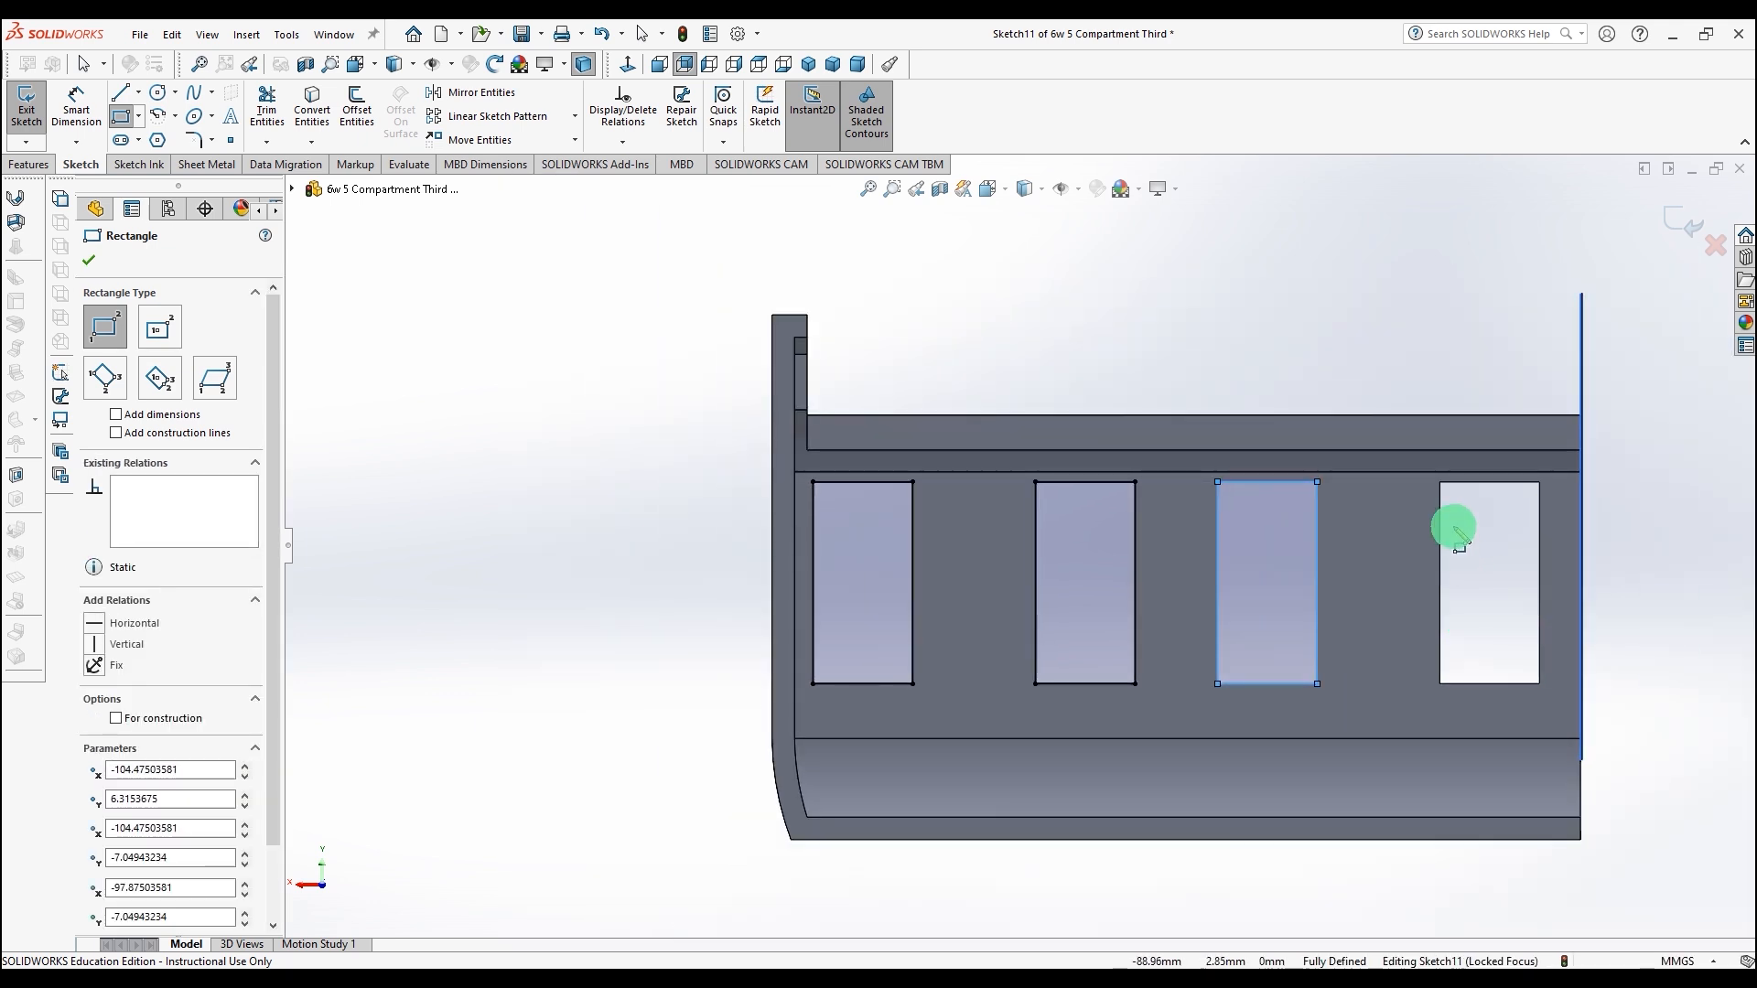
{"action": "left_click_drag", "start_coordinate": [1443, 485], "coordinate": [1541, 686]}
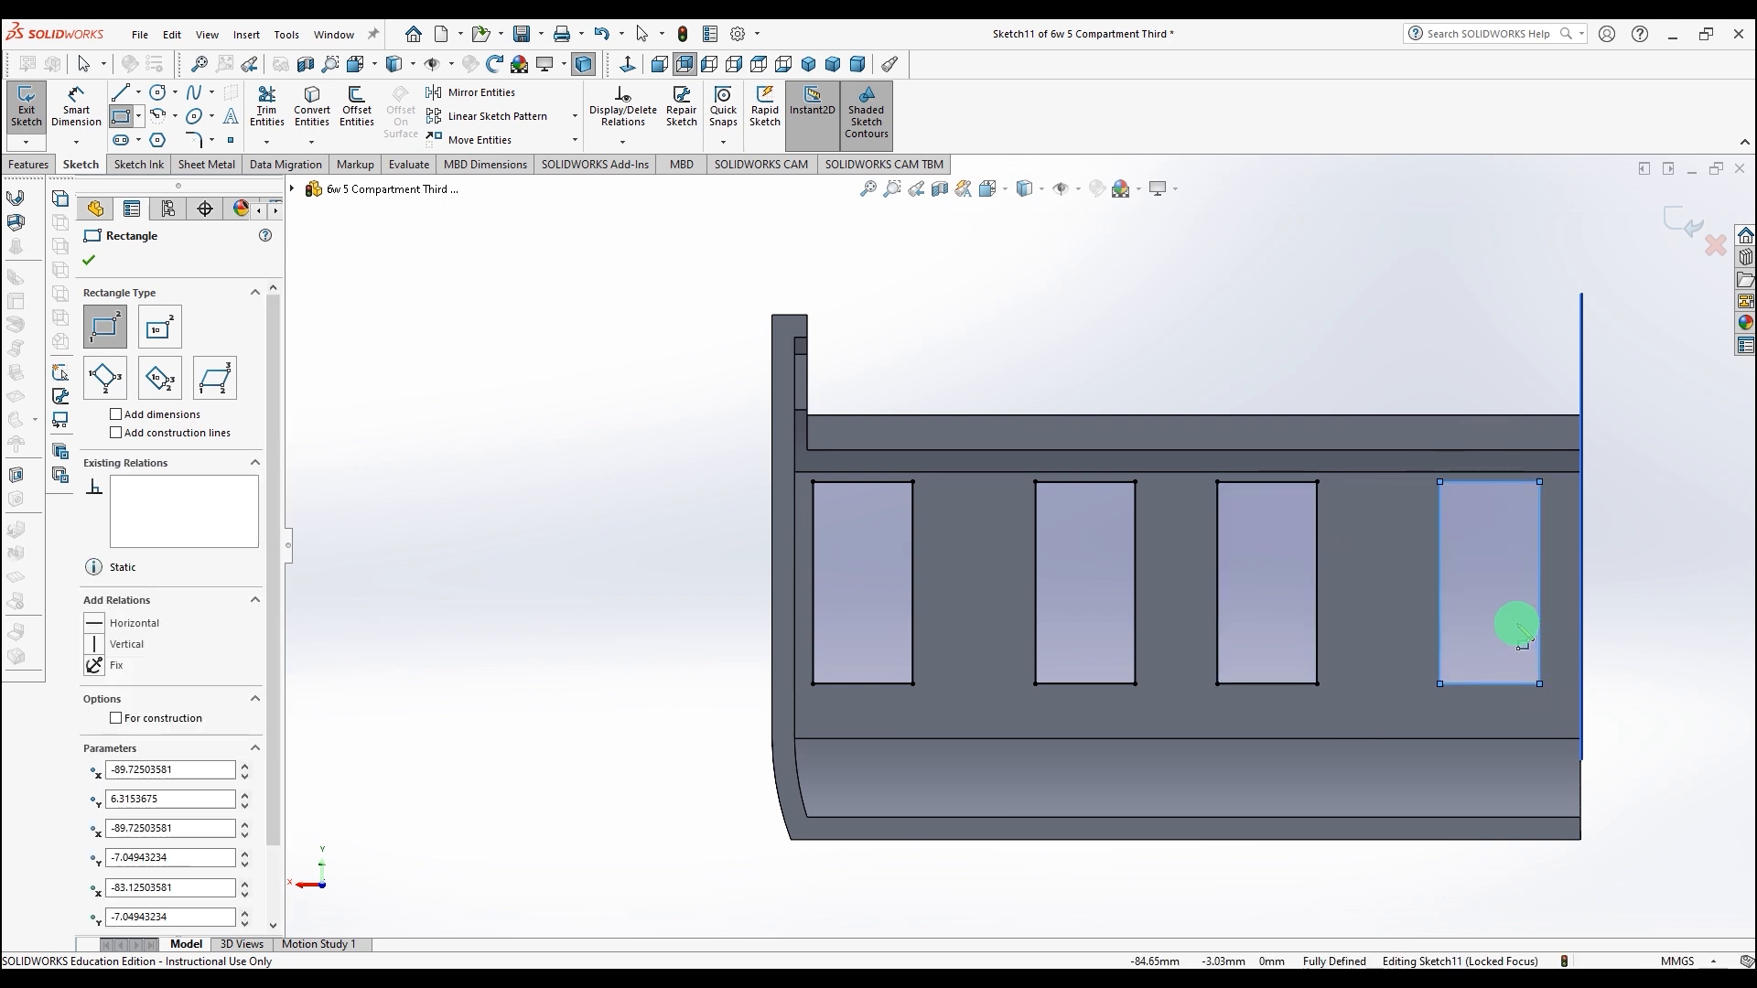
{"action": "scroll", "coordinate": [1511, 621], "scroll_direction": "down", "scroll_amount": 3}
{"action": "scroll", "coordinate": [1396, 558], "scroll_direction": "up", "scroll_amount": 3}
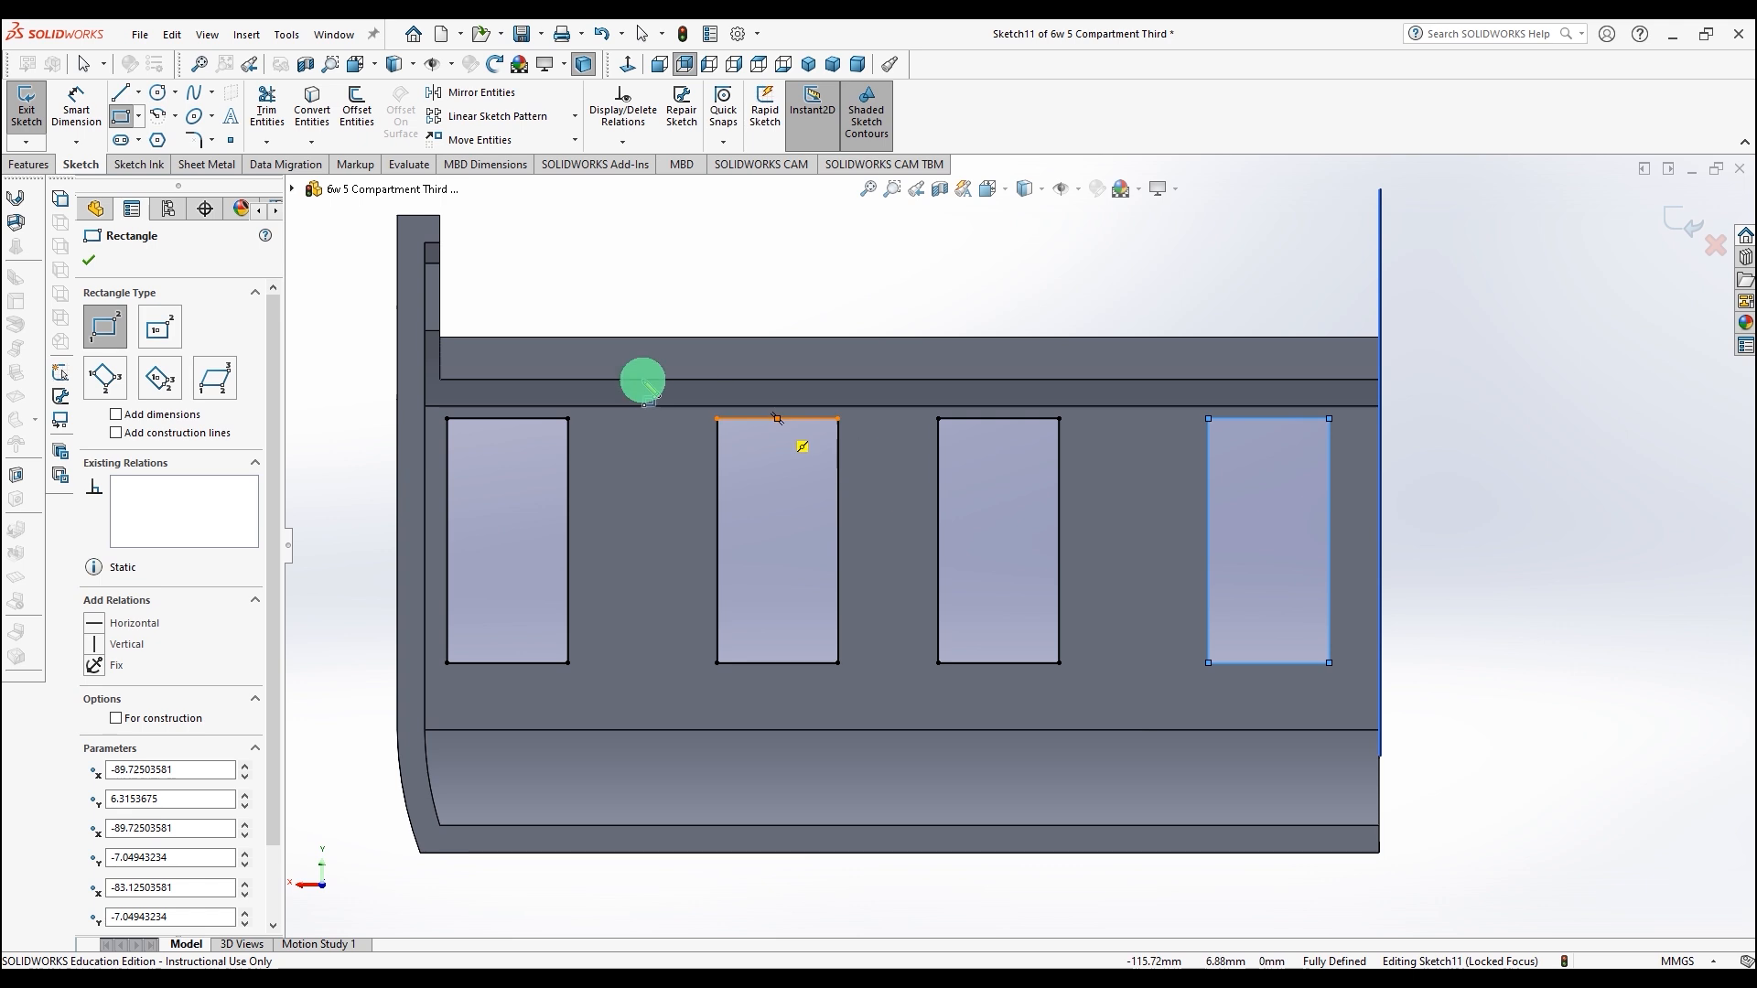
{"action": "left_click", "coordinate": [92, 263]}
Step: Boss-extrude the four rectangles 0.90 mm with the direction reversed into the openings
{"action": "middle_click_drag", "start_coordinate": [530, 267], "coordinate": [271, 200]}
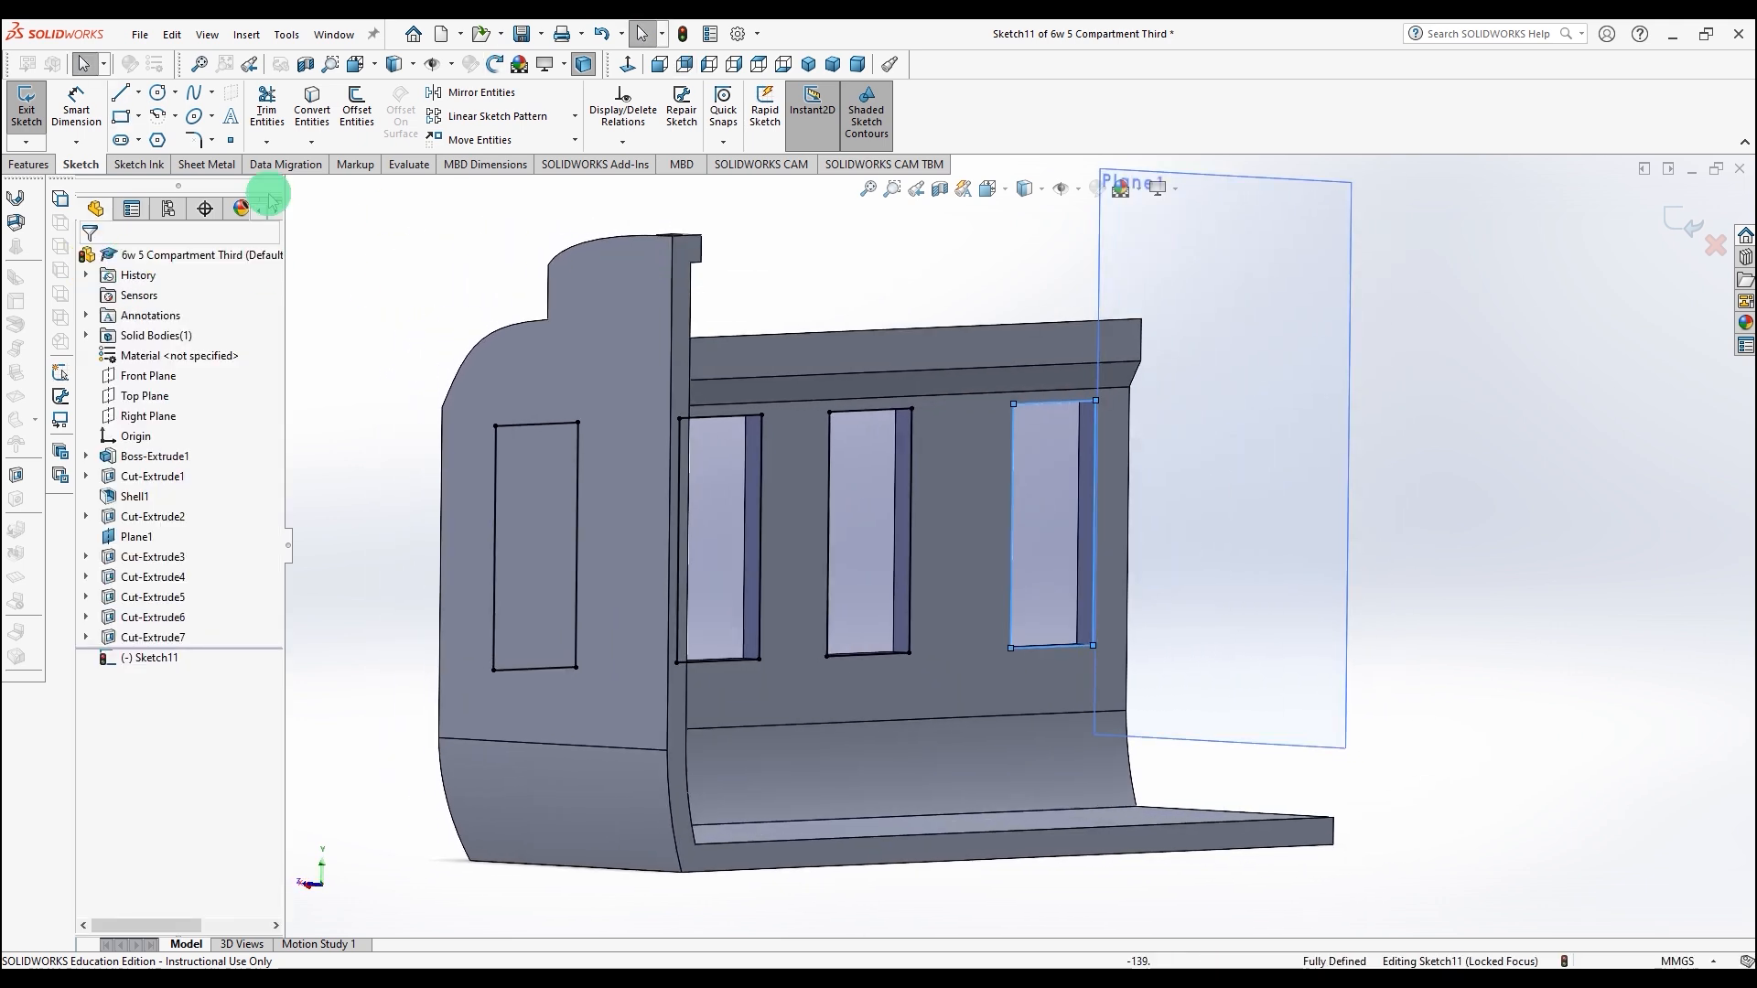
{"action": "left_click", "coordinate": [27, 164]}
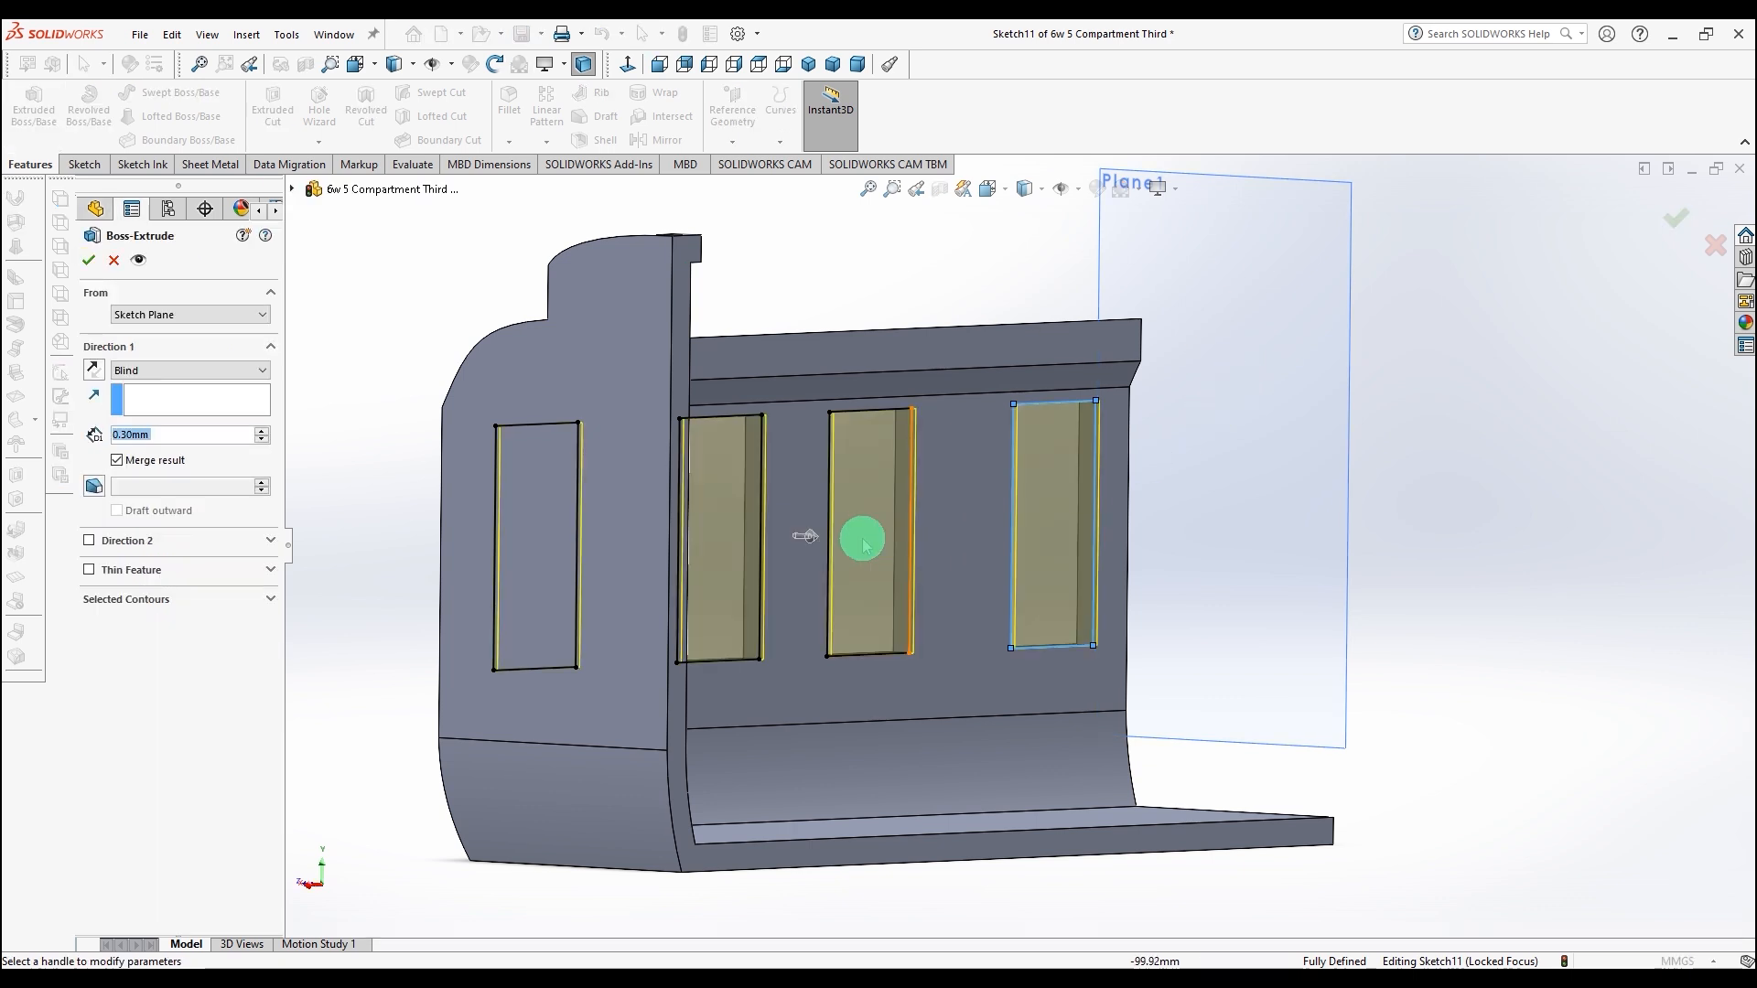
{"action": "left_click_drag", "start_coordinate": [811, 543], "coordinate": [1052, 549]}
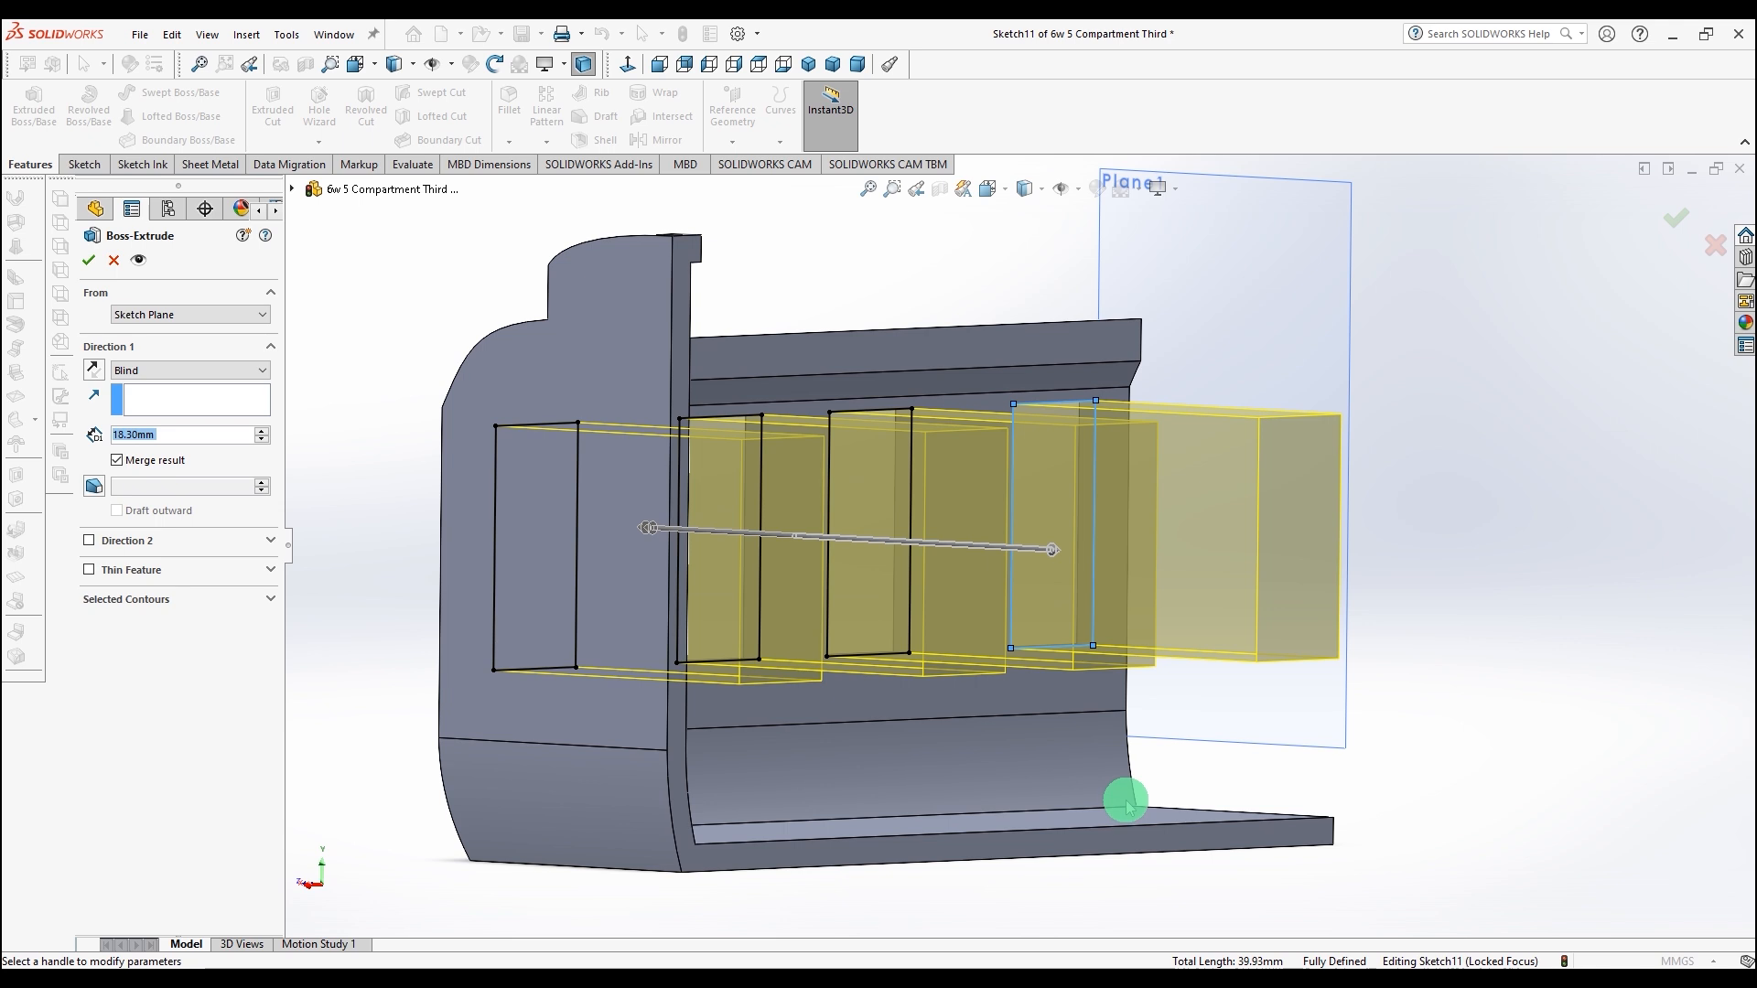
{"action": "left_click", "coordinate": [94, 370]}
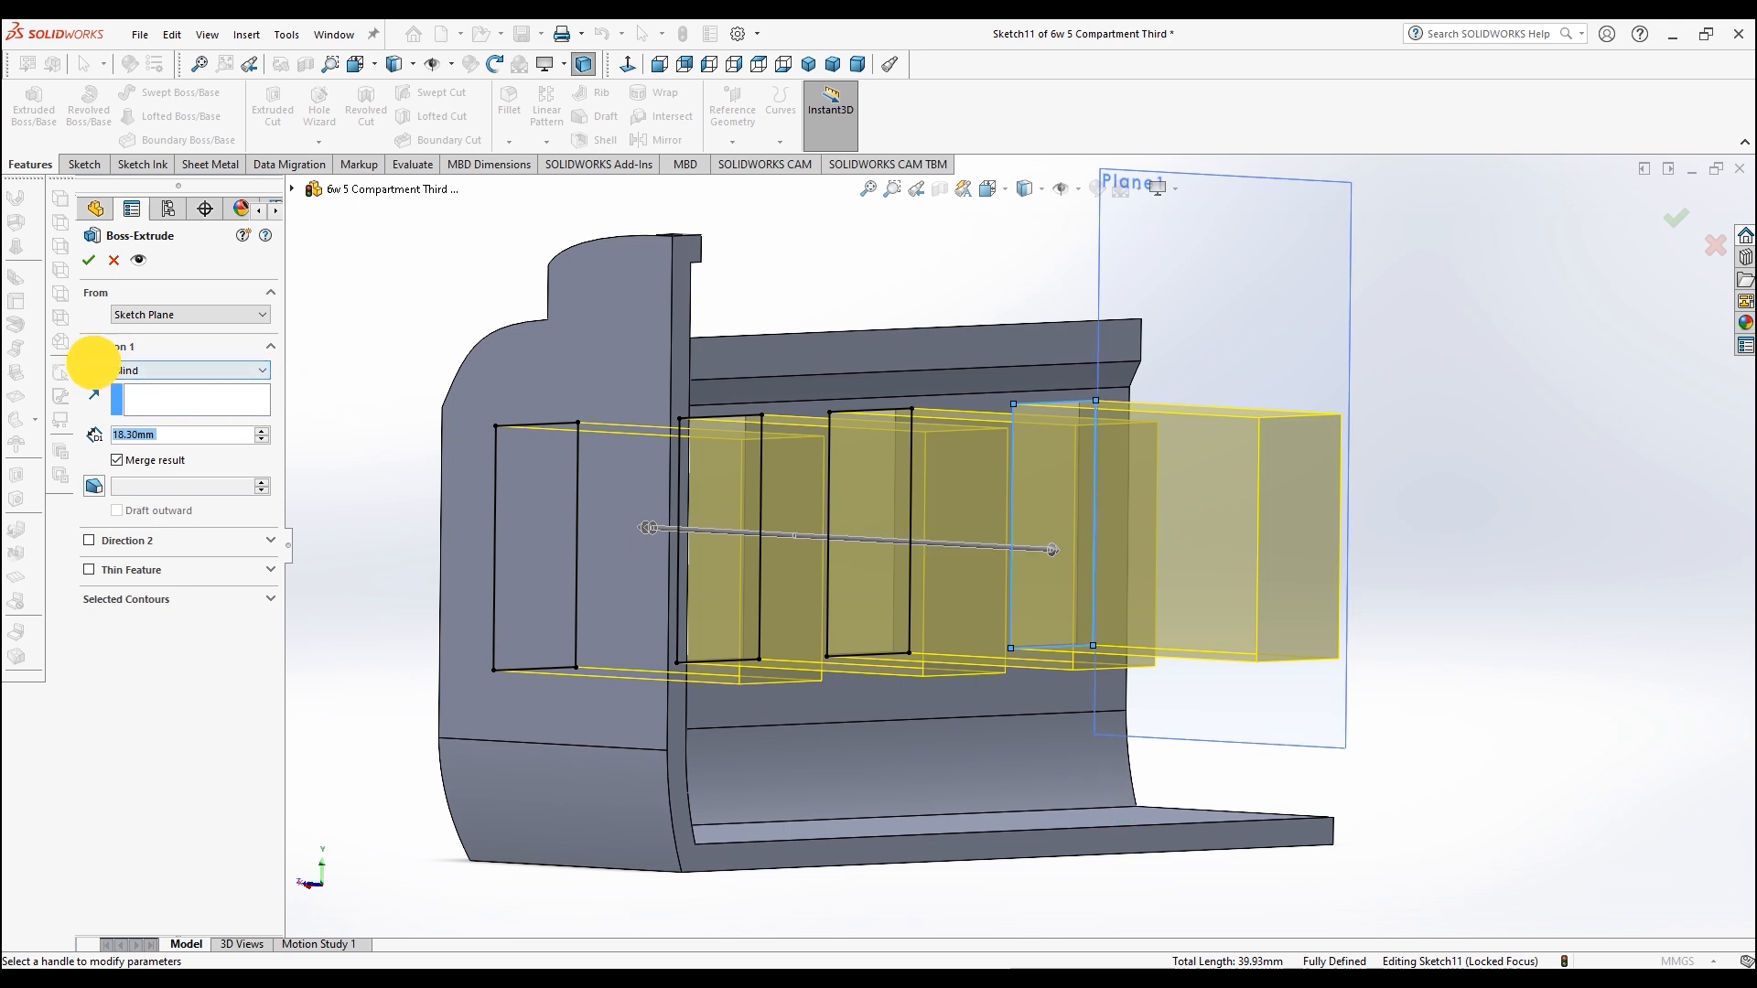
{"action": "middle_click_drag", "start_coordinate": [366, 311], "coordinate": [580, 365]}
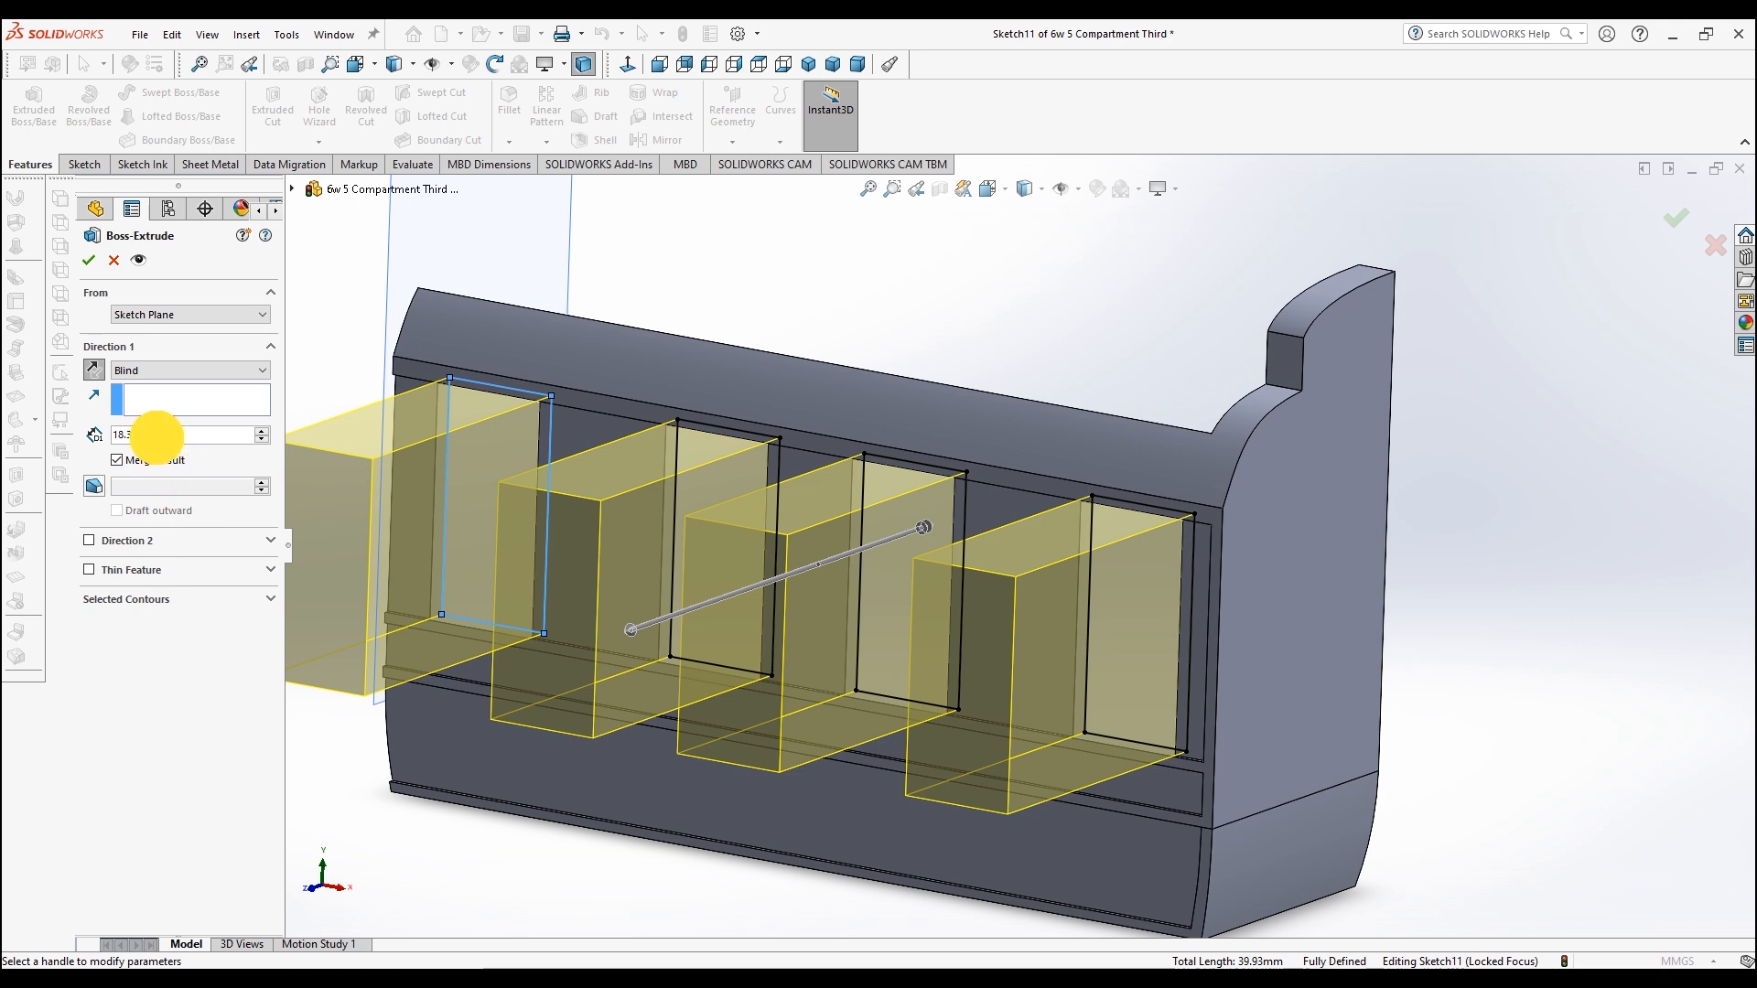
{"action": "left_click_drag", "start_coordinate": [170, 438], "coordinate": [57, 434]}
{"action": "type", "text": "1.2"}
{"action": "key", "text": "Return"}
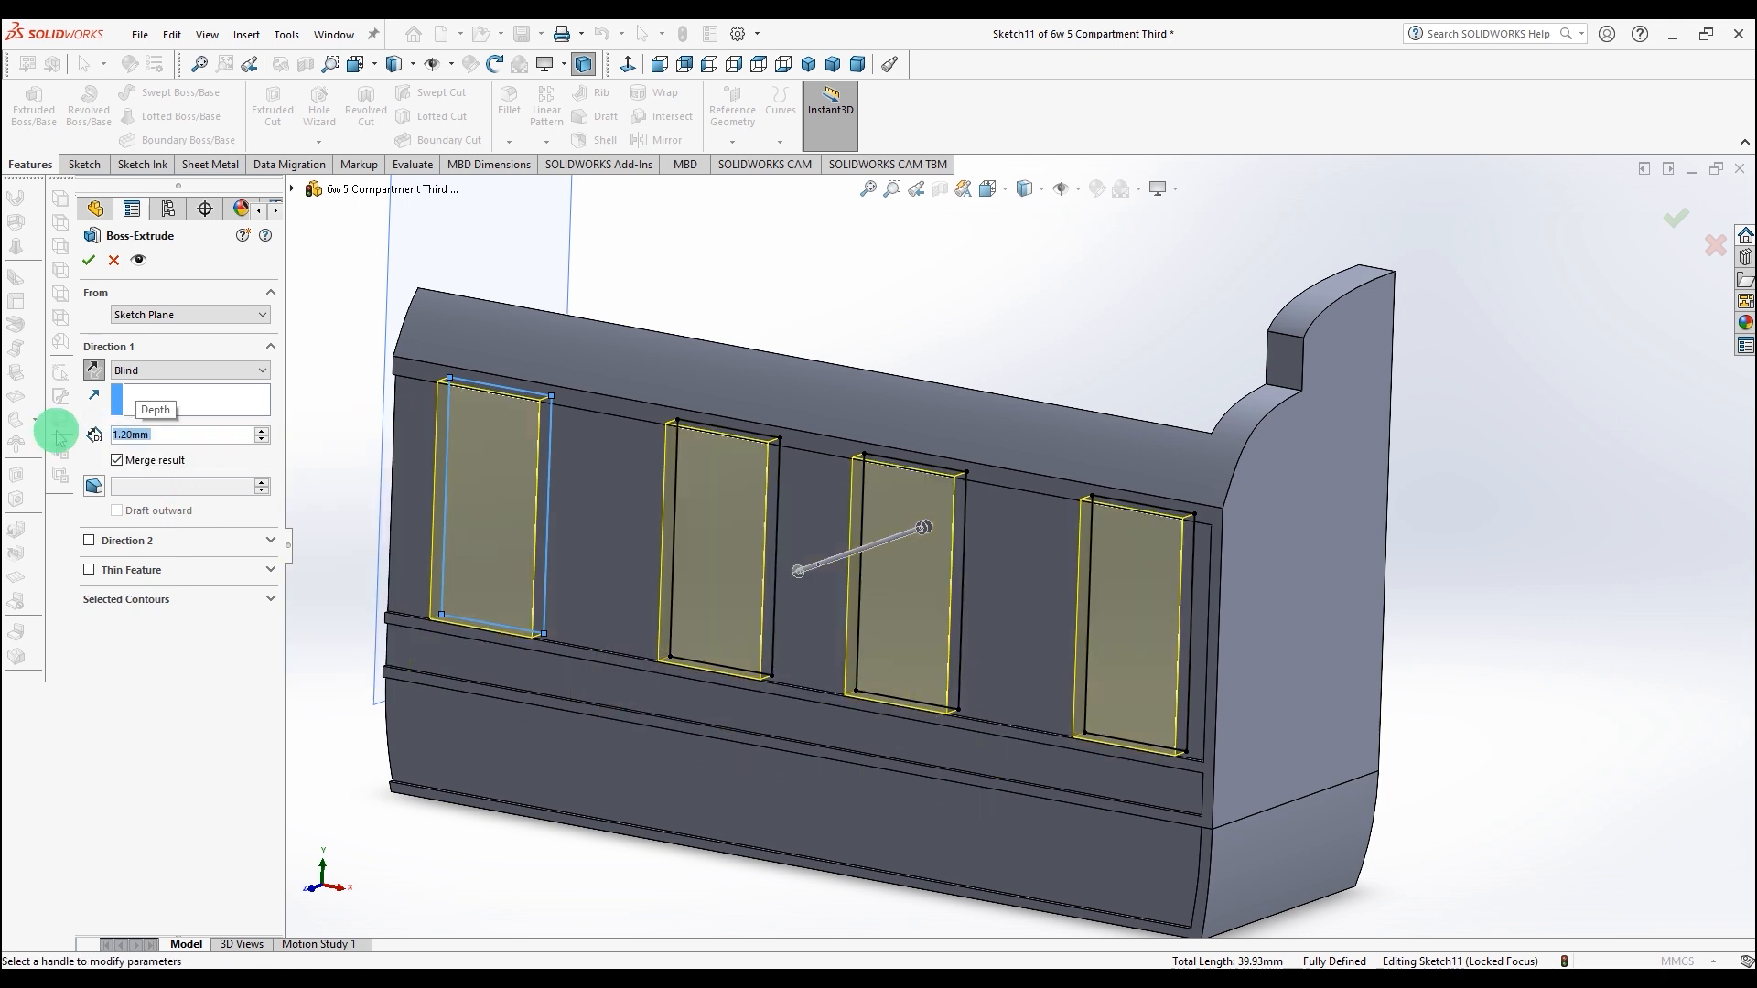
{"action": "middle_click_drag", "start_coordinate": [698, 340], "coordinate": [622, 411]}
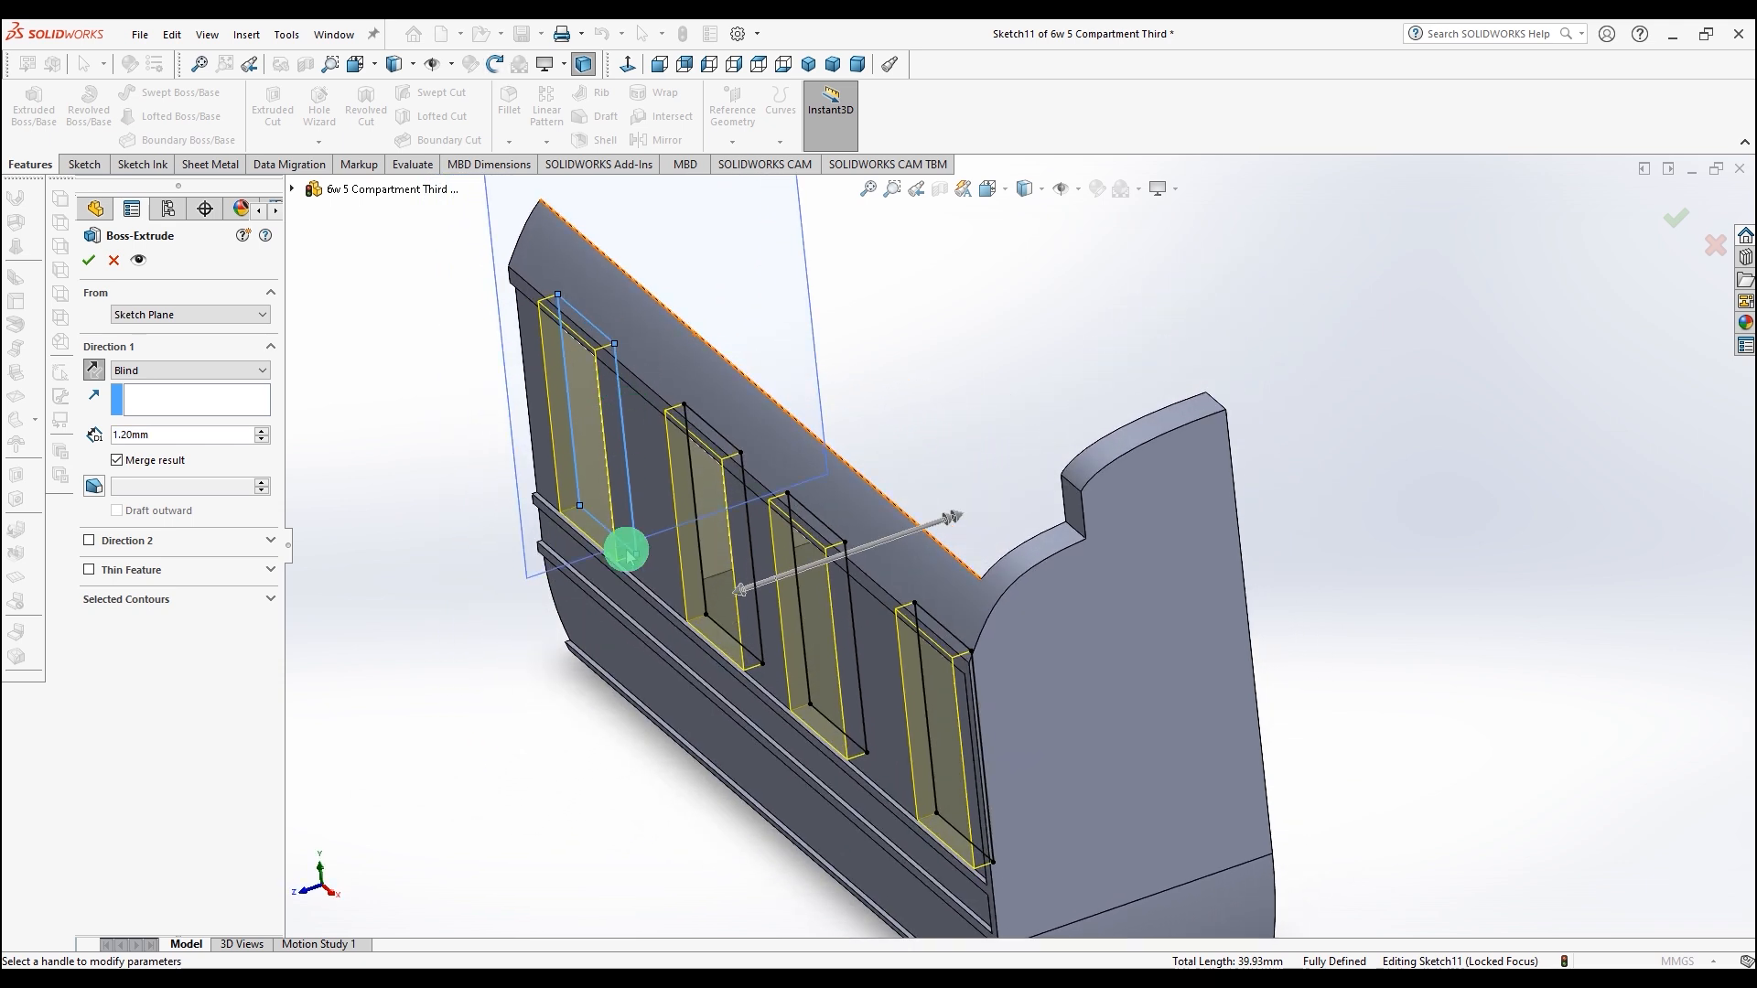
{"action": "scroll", "coordinate": [629, 560], "scroll_direction": "down", "scroll_amount": 5}
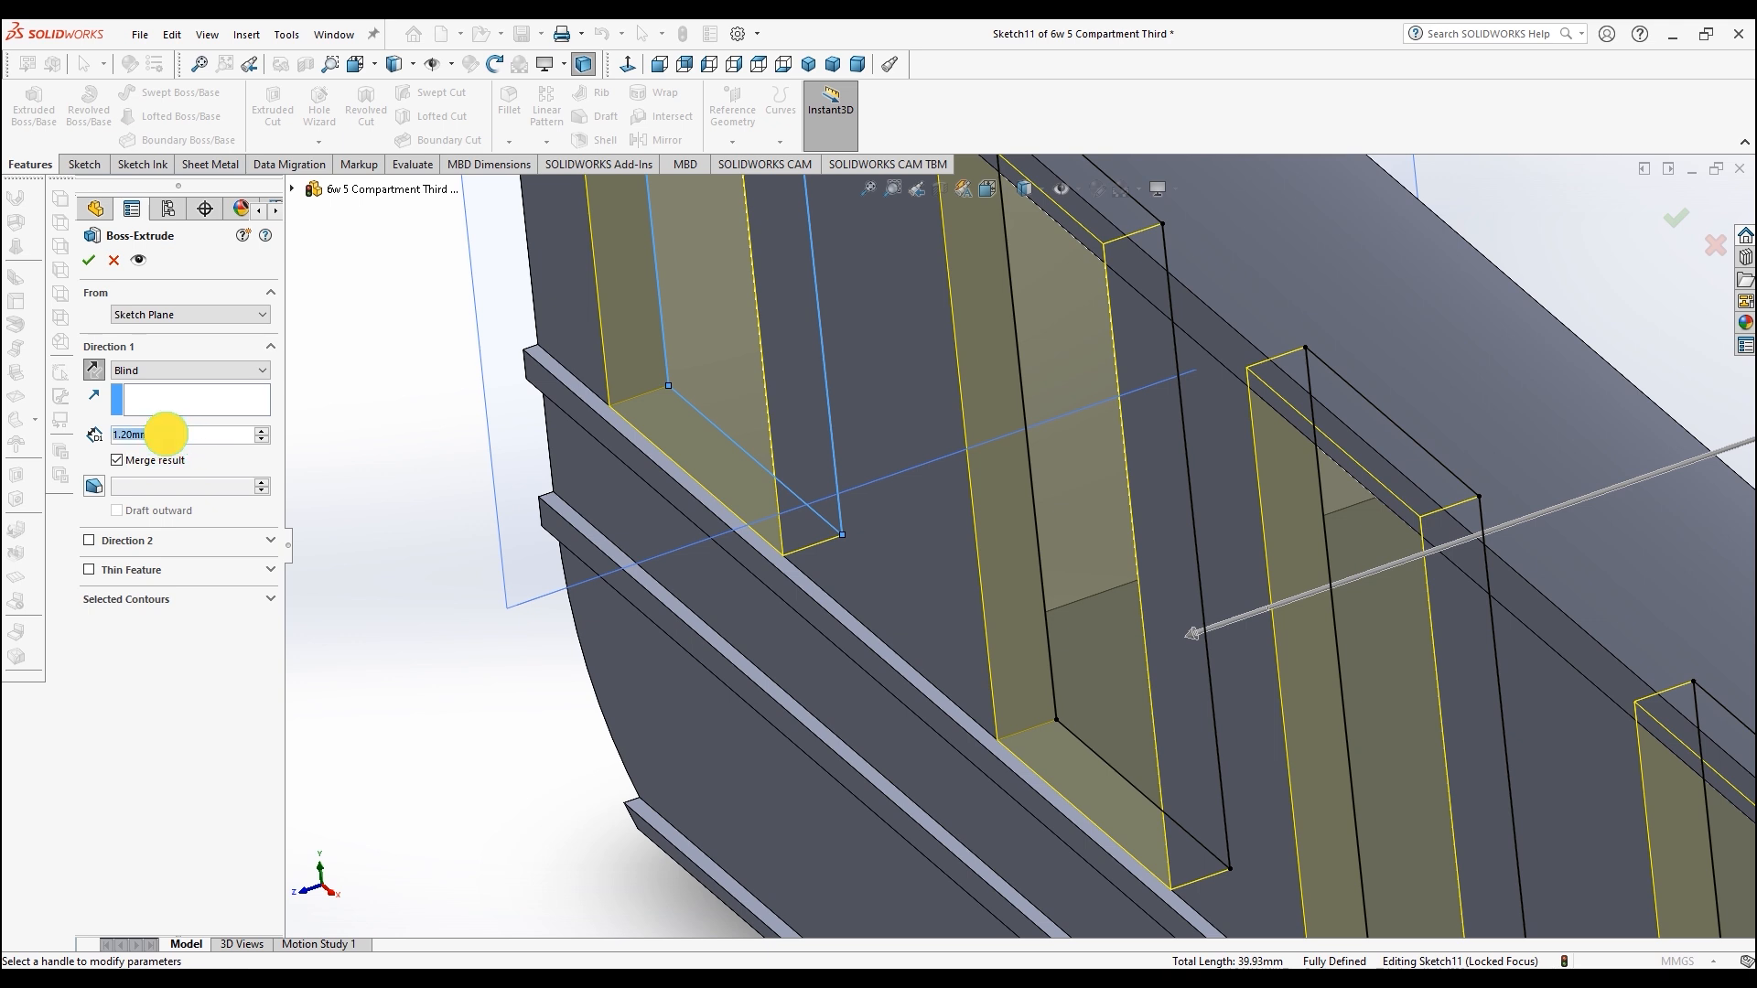
{"action": "left_click_drag", "start_coordinate": [165, 433], "coordinate": [95, 432]}
{"action": "type", "text": "9"}
{"action": "key", "text": "Return"}
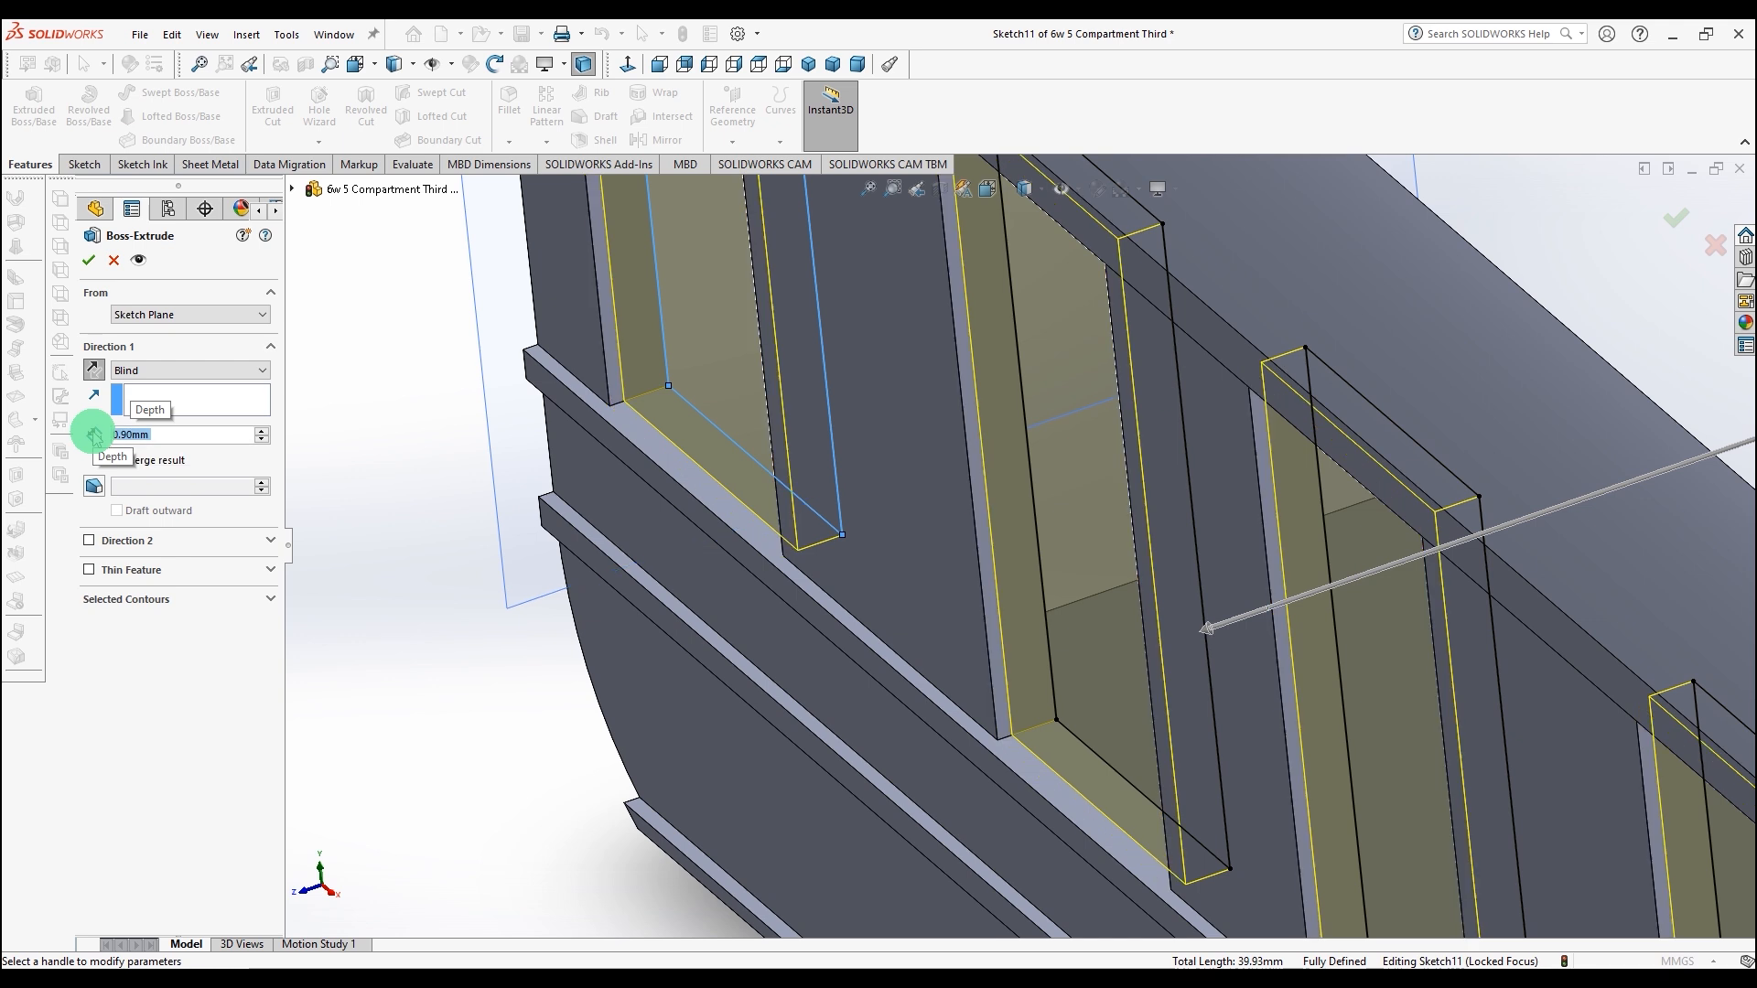
{"action": "left_click", "coordinate": [93, 260]}
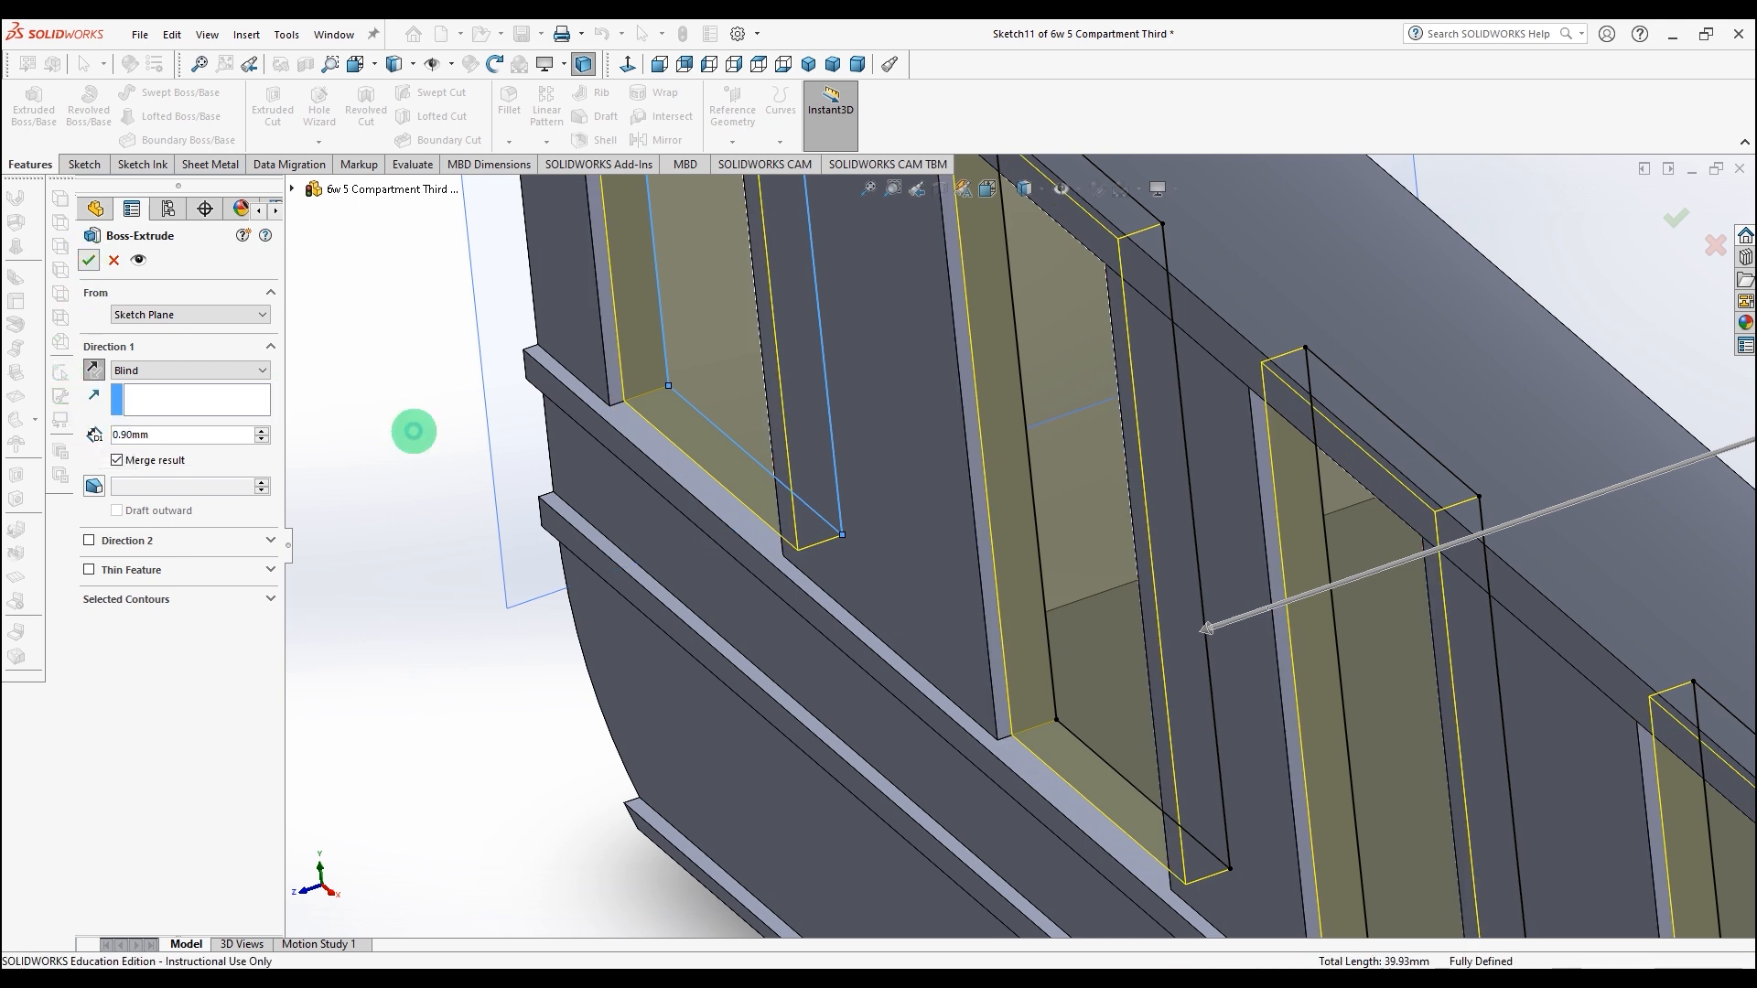
Step: Start a sketch on the first raised panel's face and try to offset its edges 0.5 mm inward
{"action": "scroll", "coordinate": [579, 626], "scroll_direction": "up", "scroll_amount": 5}
{"action": "mouse_move", "coordinate": [663, 697]}
{"action": "middle_mouse_down"}
{"action": "mouse_move", "coordinate": [681, 616]}
{"action": "mouse_move", "coordinate": [637, 621]}
{"action": "mouse_move", "coordinate": [671, 595]}
{"action": "middle_mouse_up"}
{"action": "left_click", "coordinate": [637, 622]}
{"action": "scroll", "coordinate": [670, 596], "scroll_direction": "down", "scroll_amount": 3}
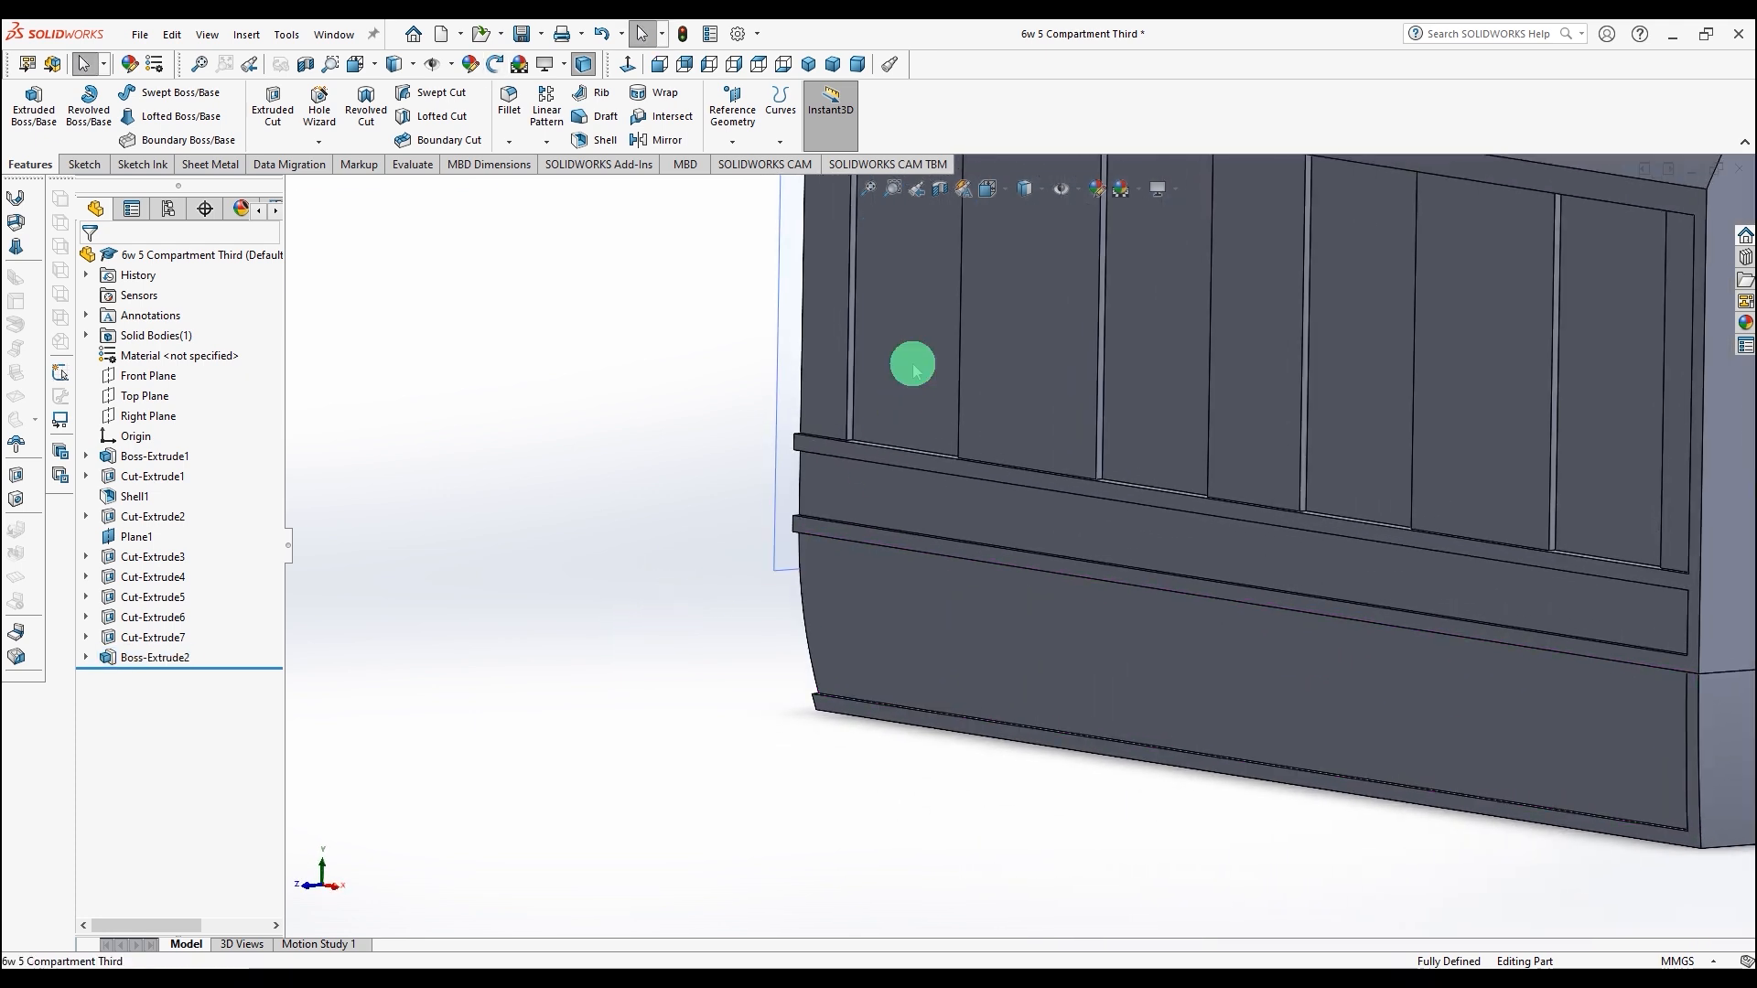
{"action": "left_click", "coordinate": [914, 365]}
{"action": "left_click", "coordinate": [82, 160]}
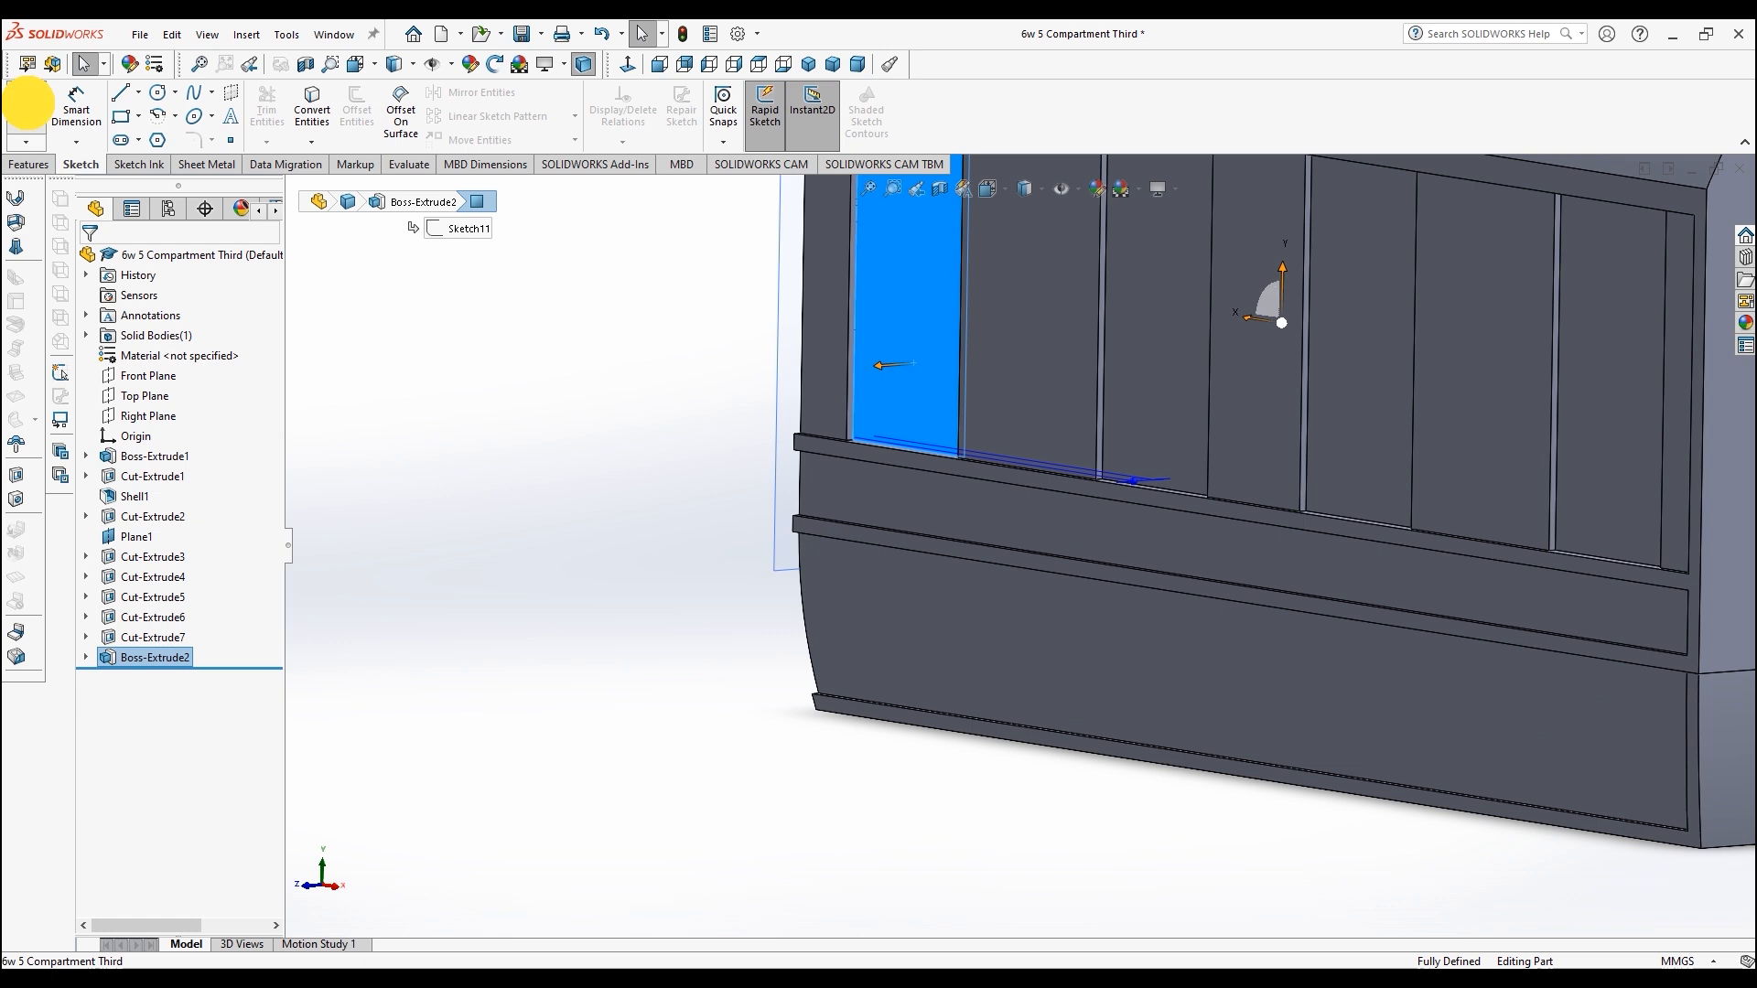
{"action": "left_click", "coordinate": [27, 102]}
{"action": "scroll", "coordinate": [1173, 420], "scroll_direction": "up", "scroll_amount": 5}
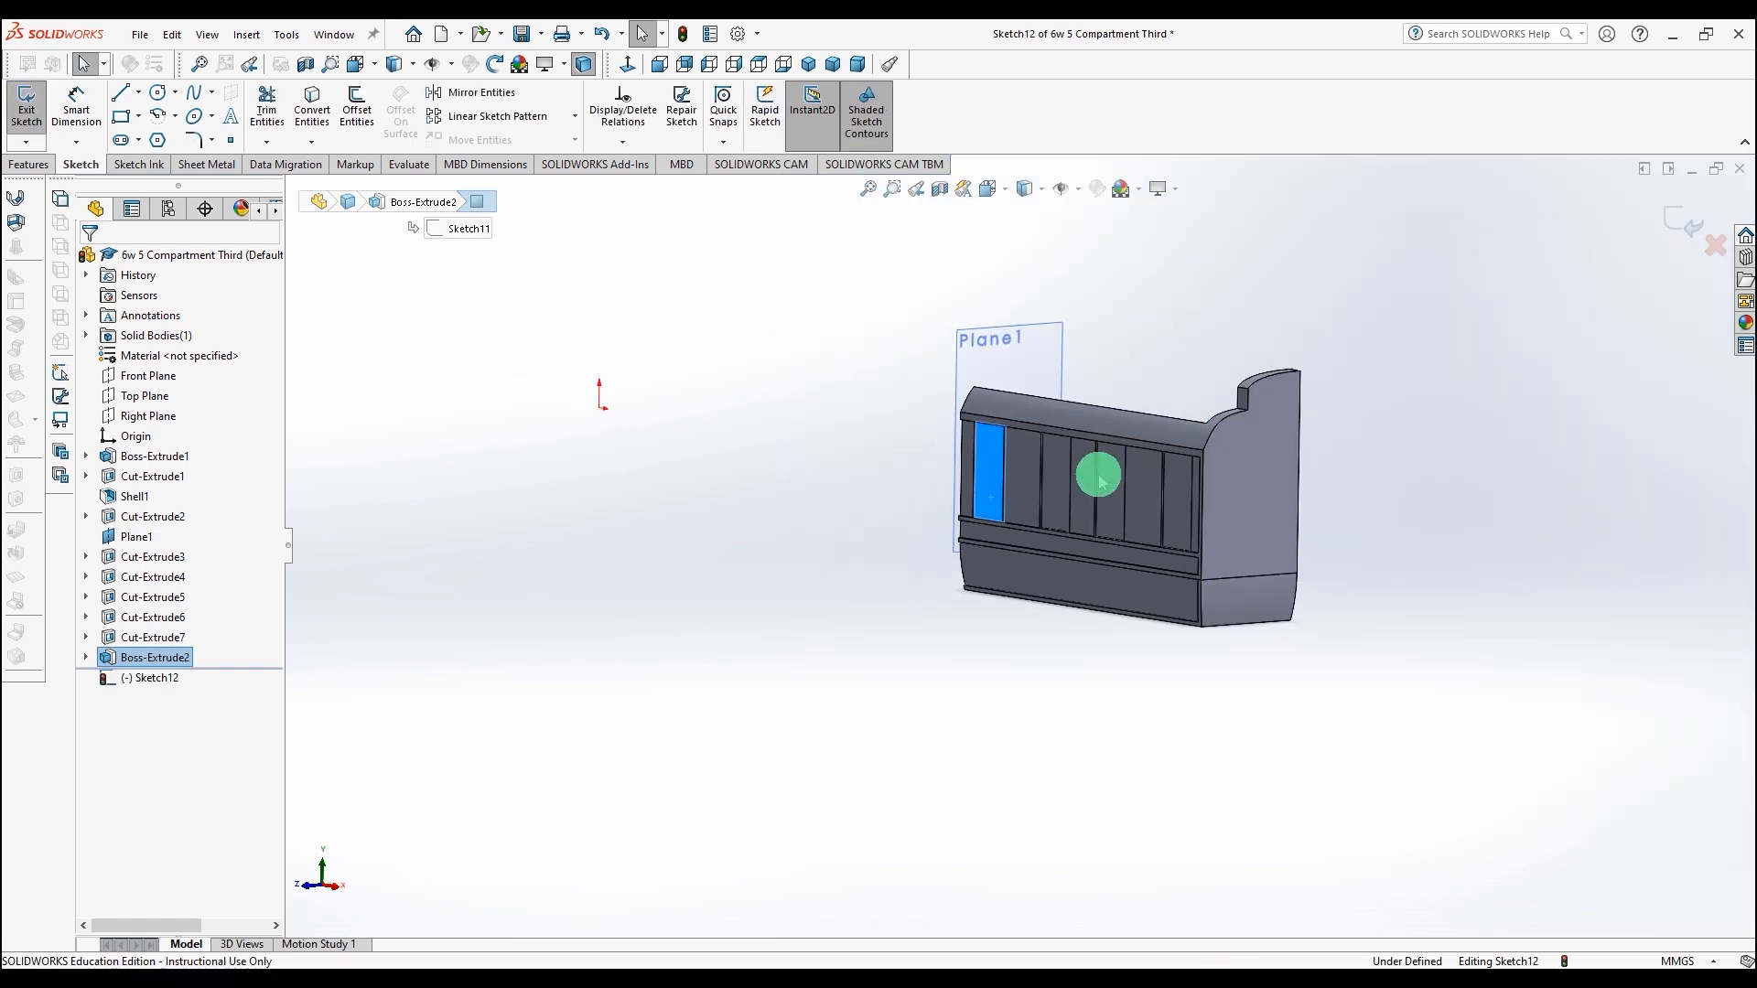
{"action": "scroll", "coordinate": [1104, 473], "scroll_direction": "down", "scroll_amount": 4}
{"action": "left_click", "coordinate": [357, 101]}
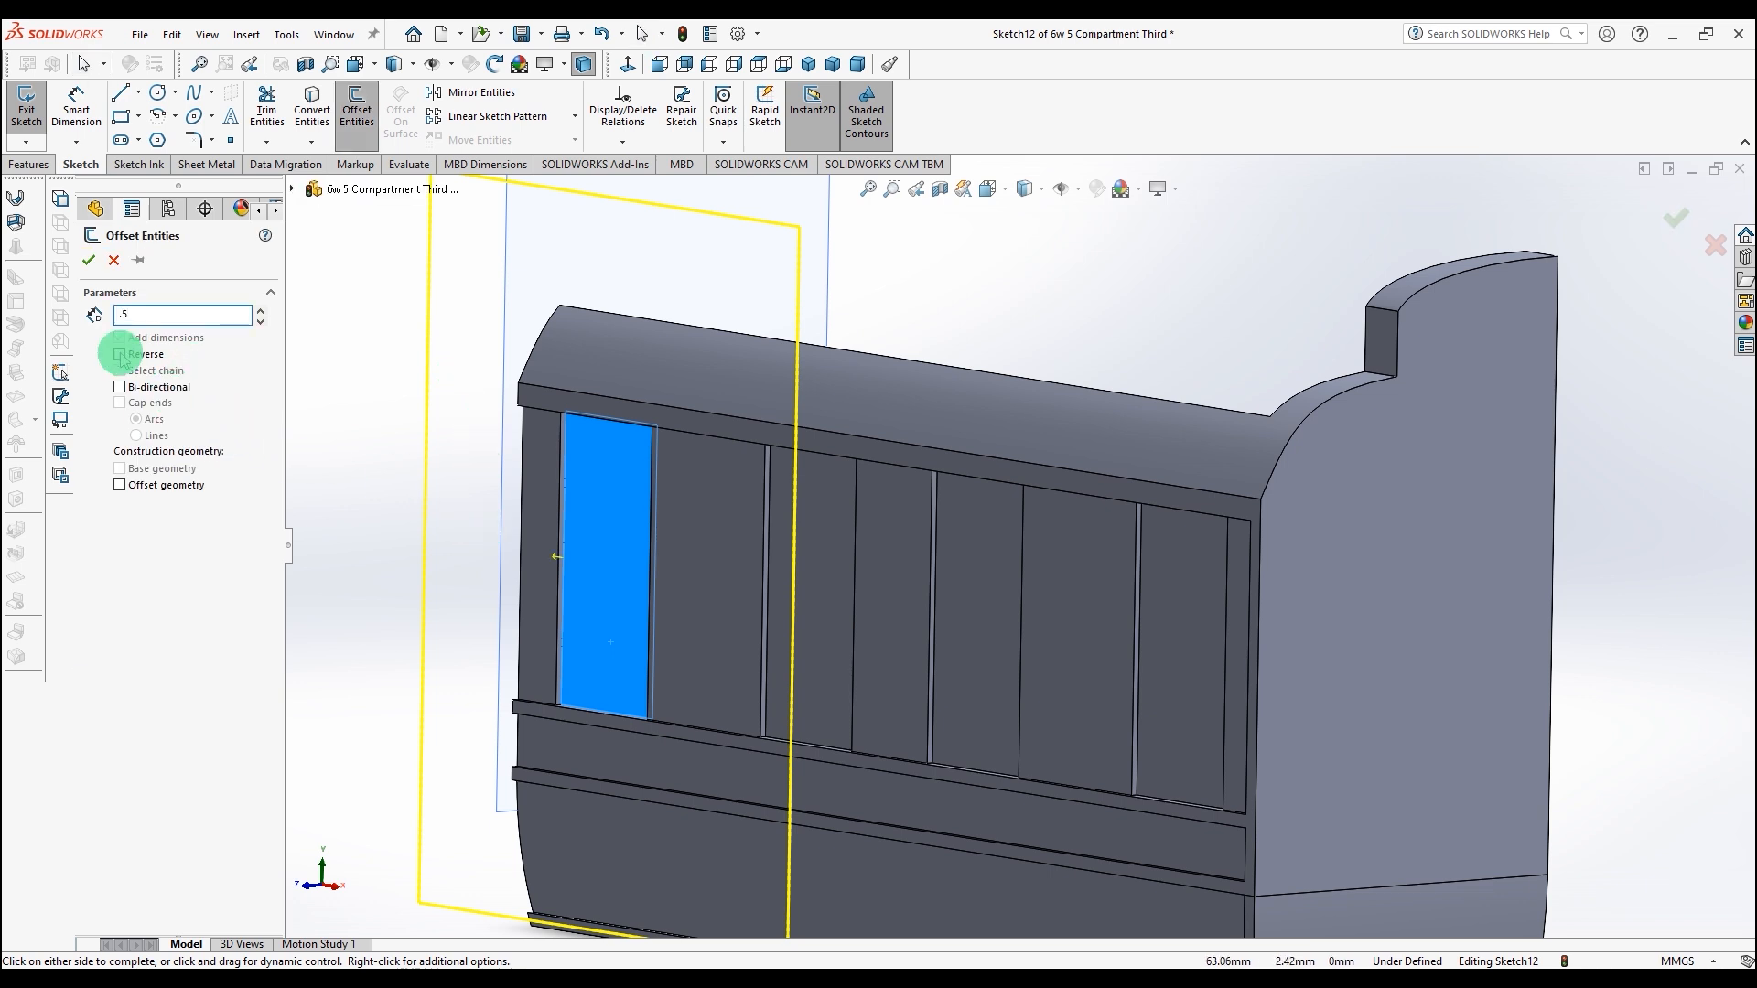
{"action": "key", "text": "Return"}
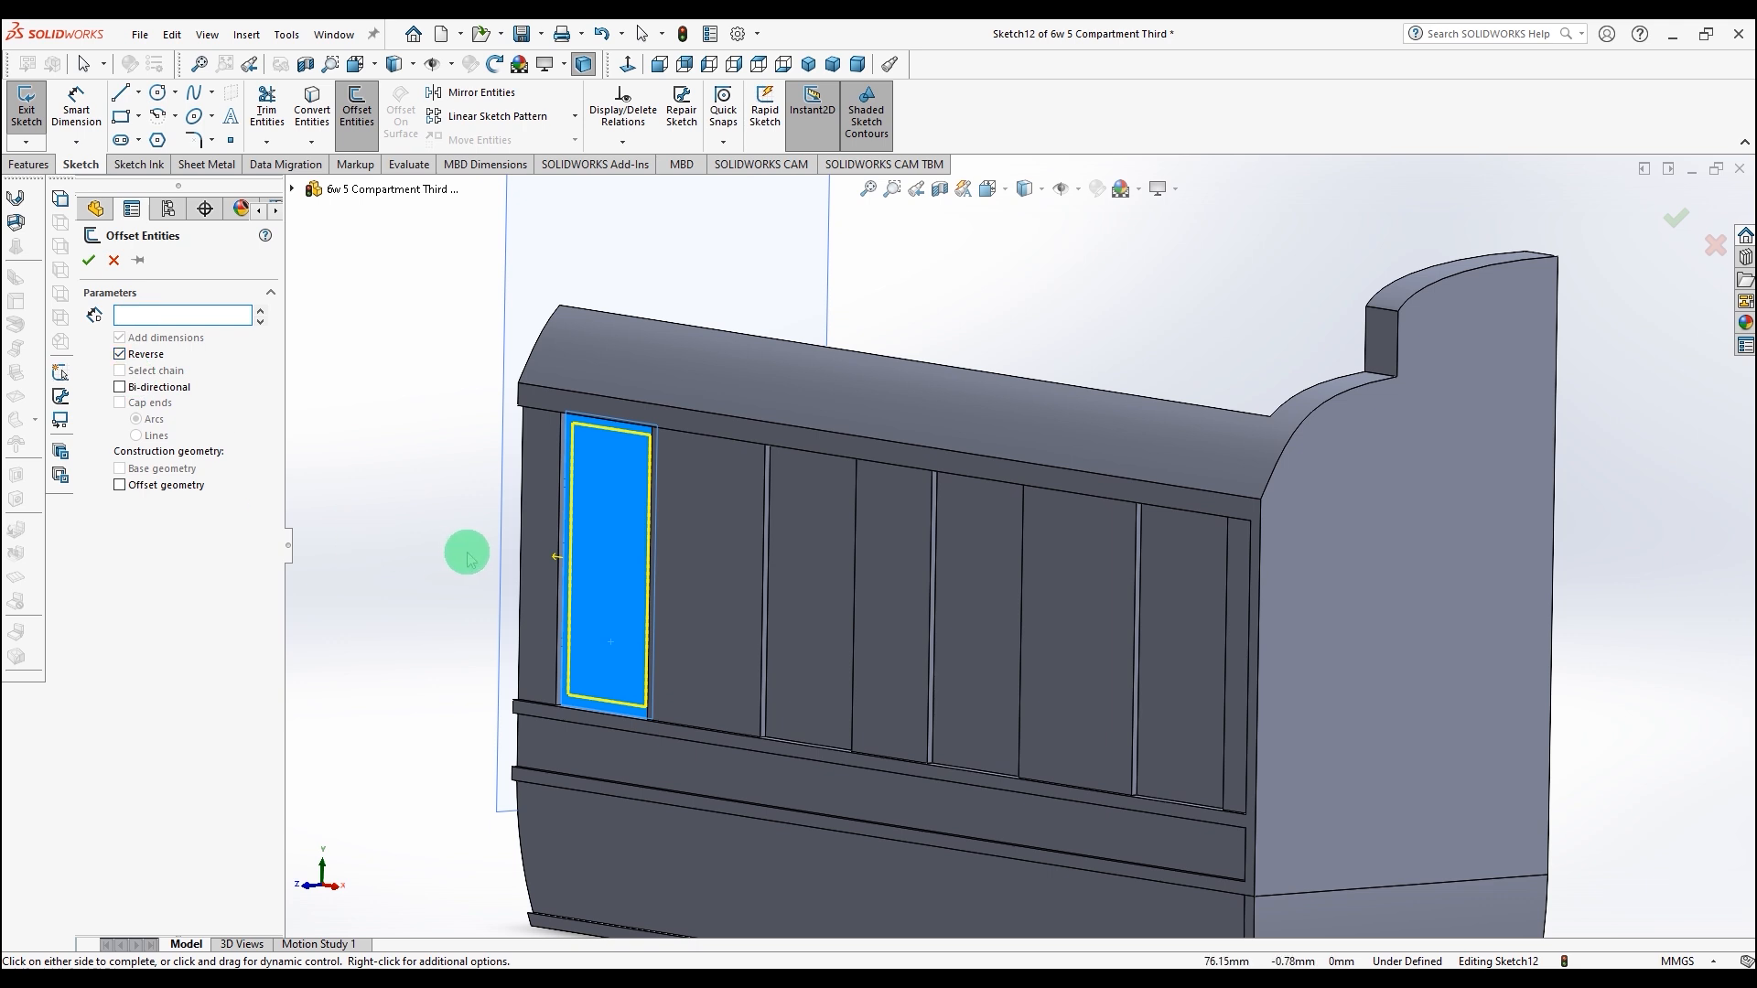
{"action": "left_click", "coordinate": [91, 262]}
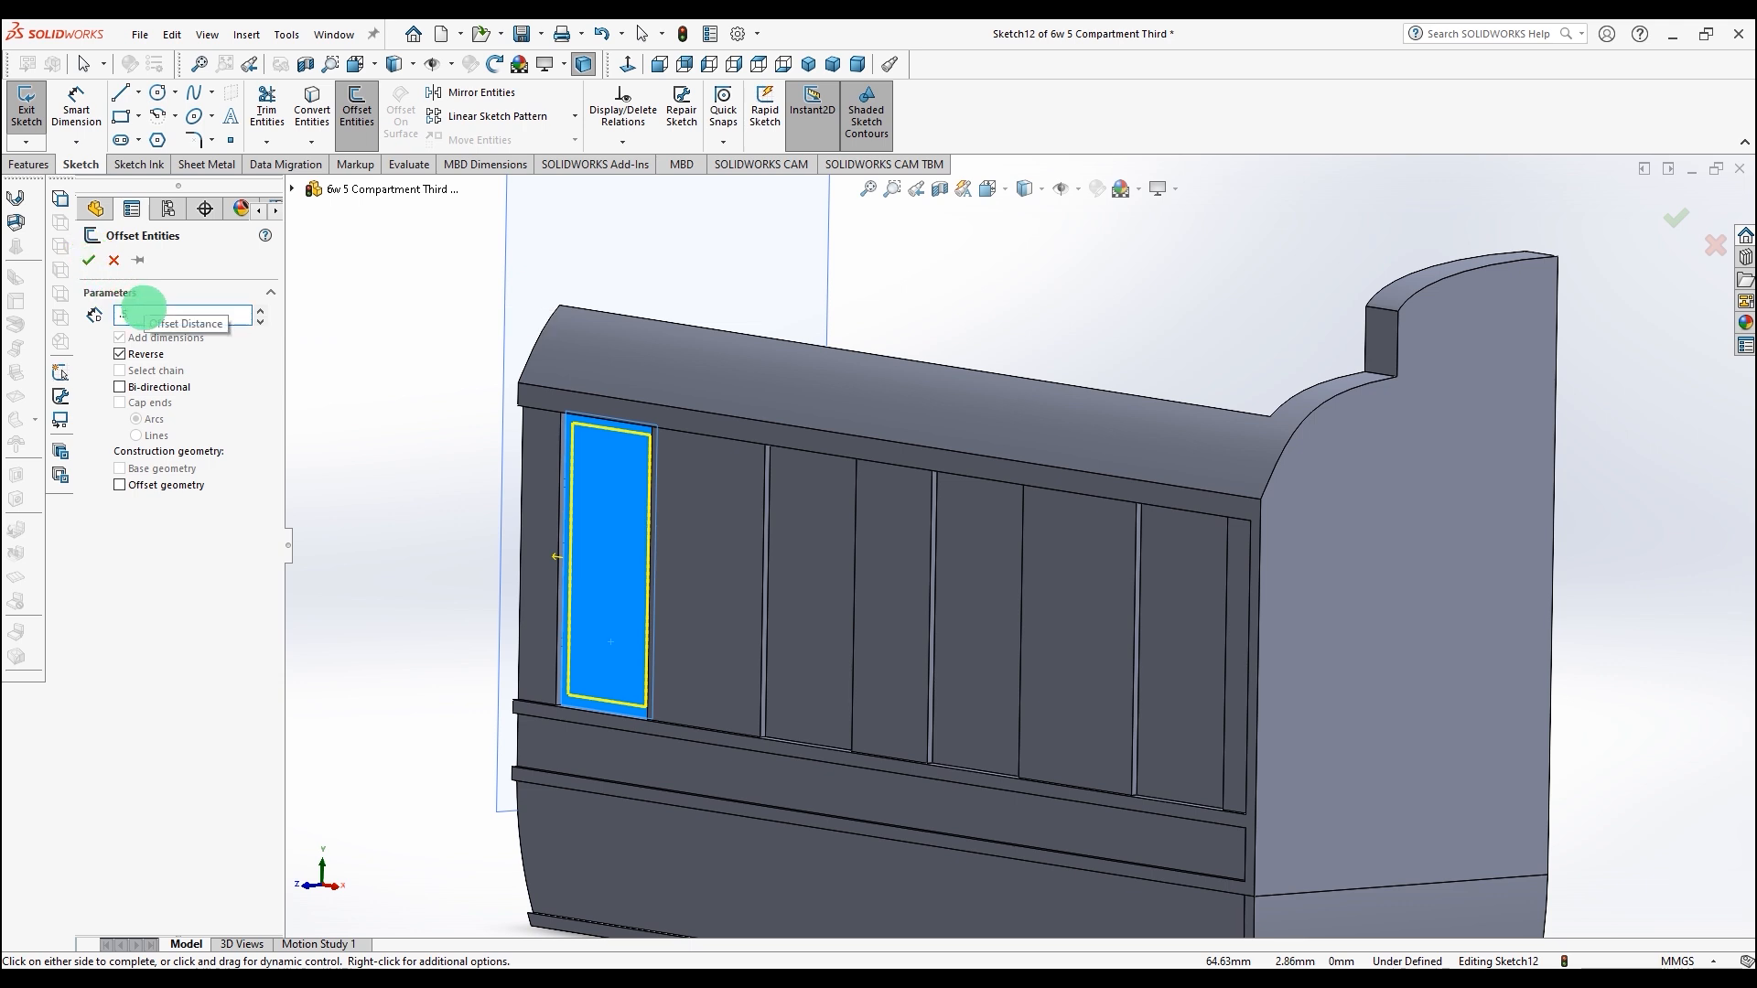
{"action": "left_click", "coordinate": [91, 262]}
{"action": "left_click", "coordinate": [366, 464]}
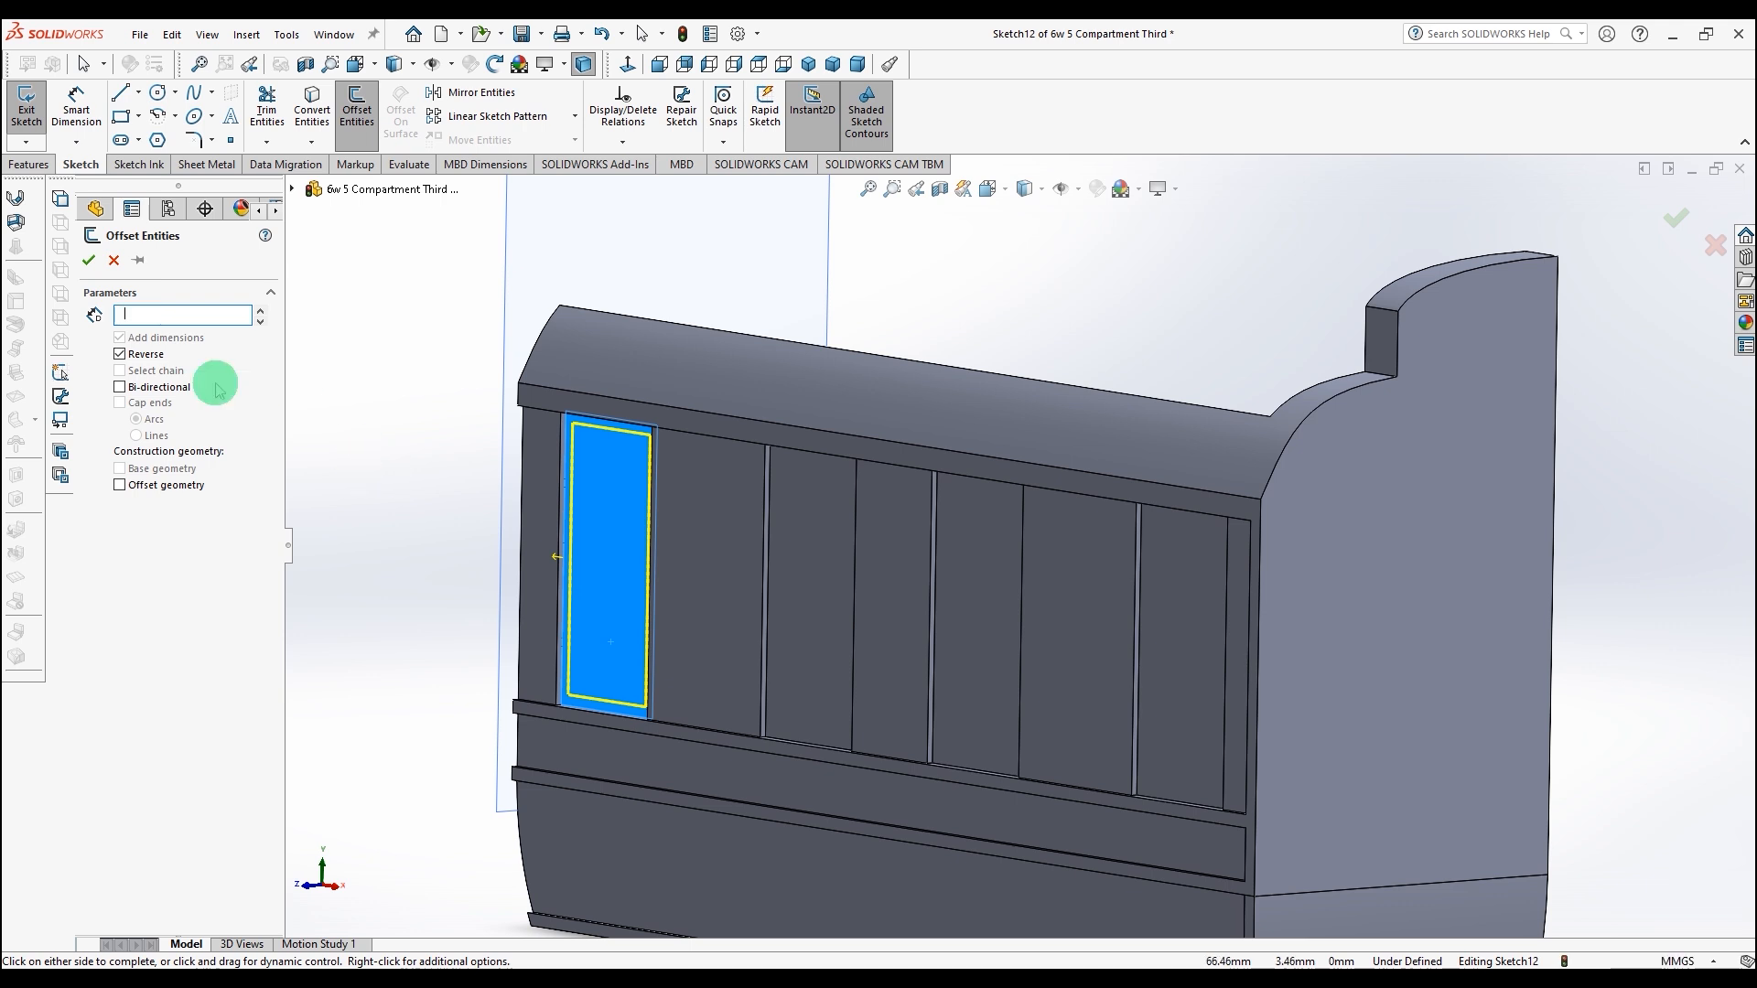
{"action": "left_click", "coordinate": [89, 259]}
Step: Offset the first panel's edges 0.50 mm inward with Reverse enabled
{"action": "key", "text": "space"}
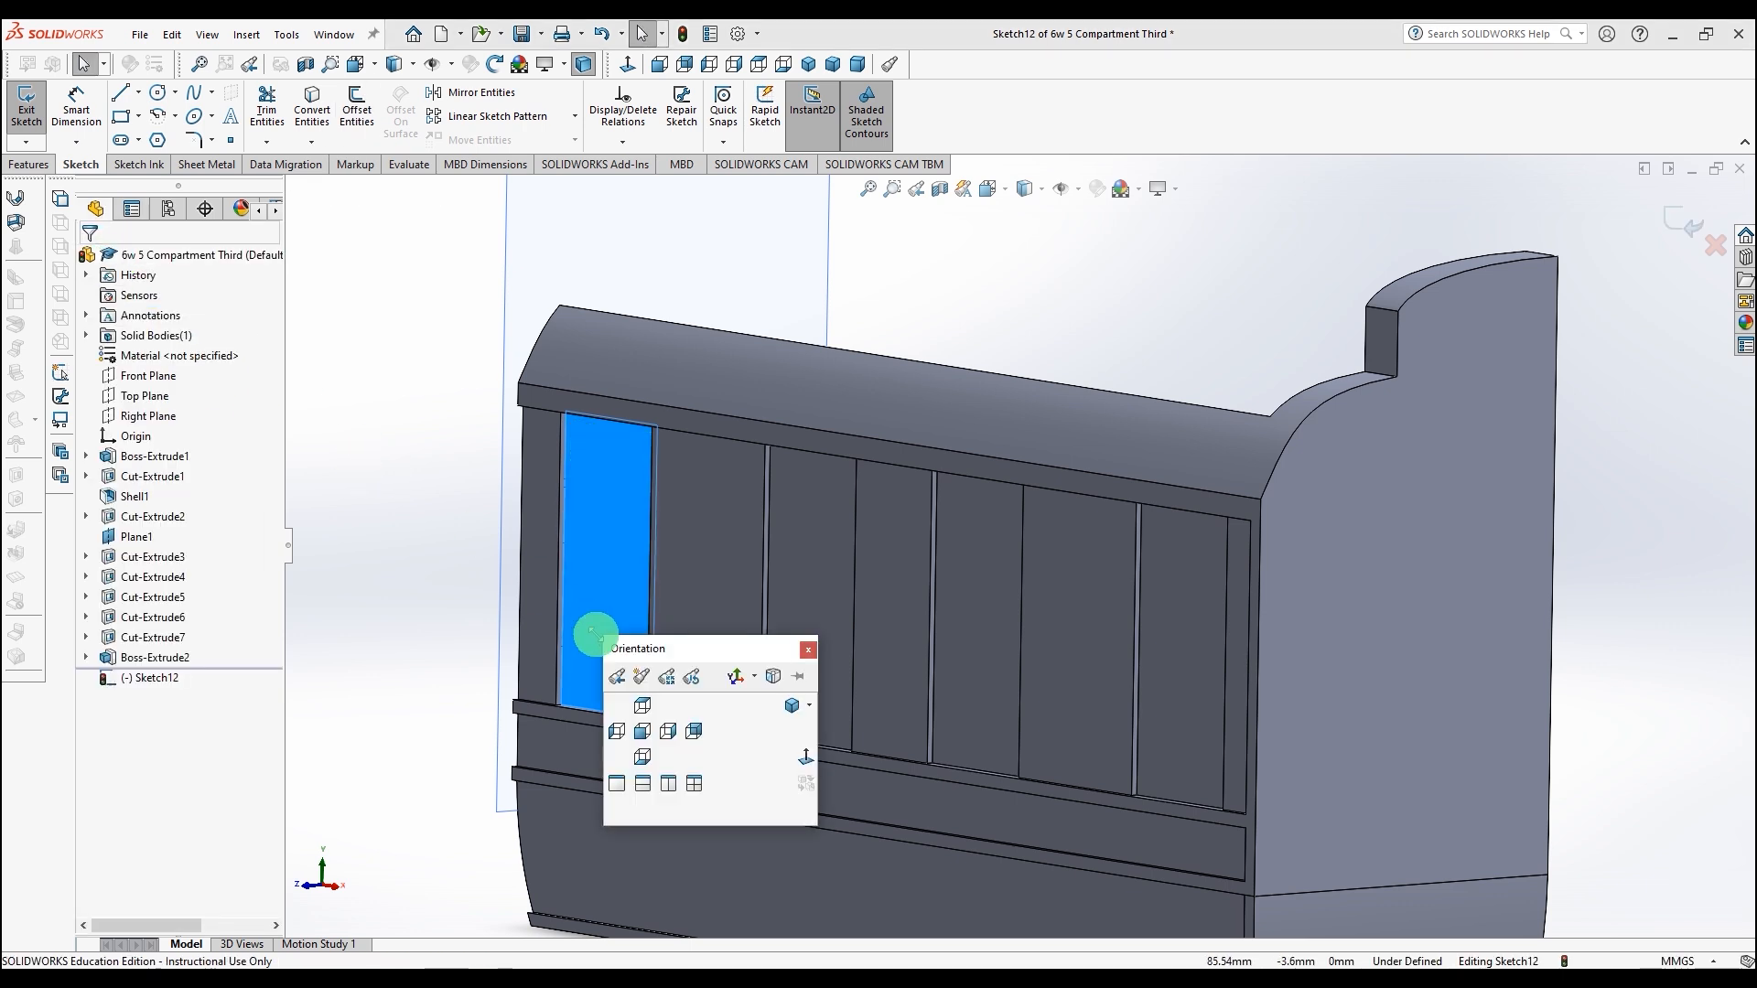
{"action": "left_click", "coordinate": [798, 753]}
{"action": "scroll", "coordinate": [718, 553], "scroll_direction": "down", "scroll_amount": 5}
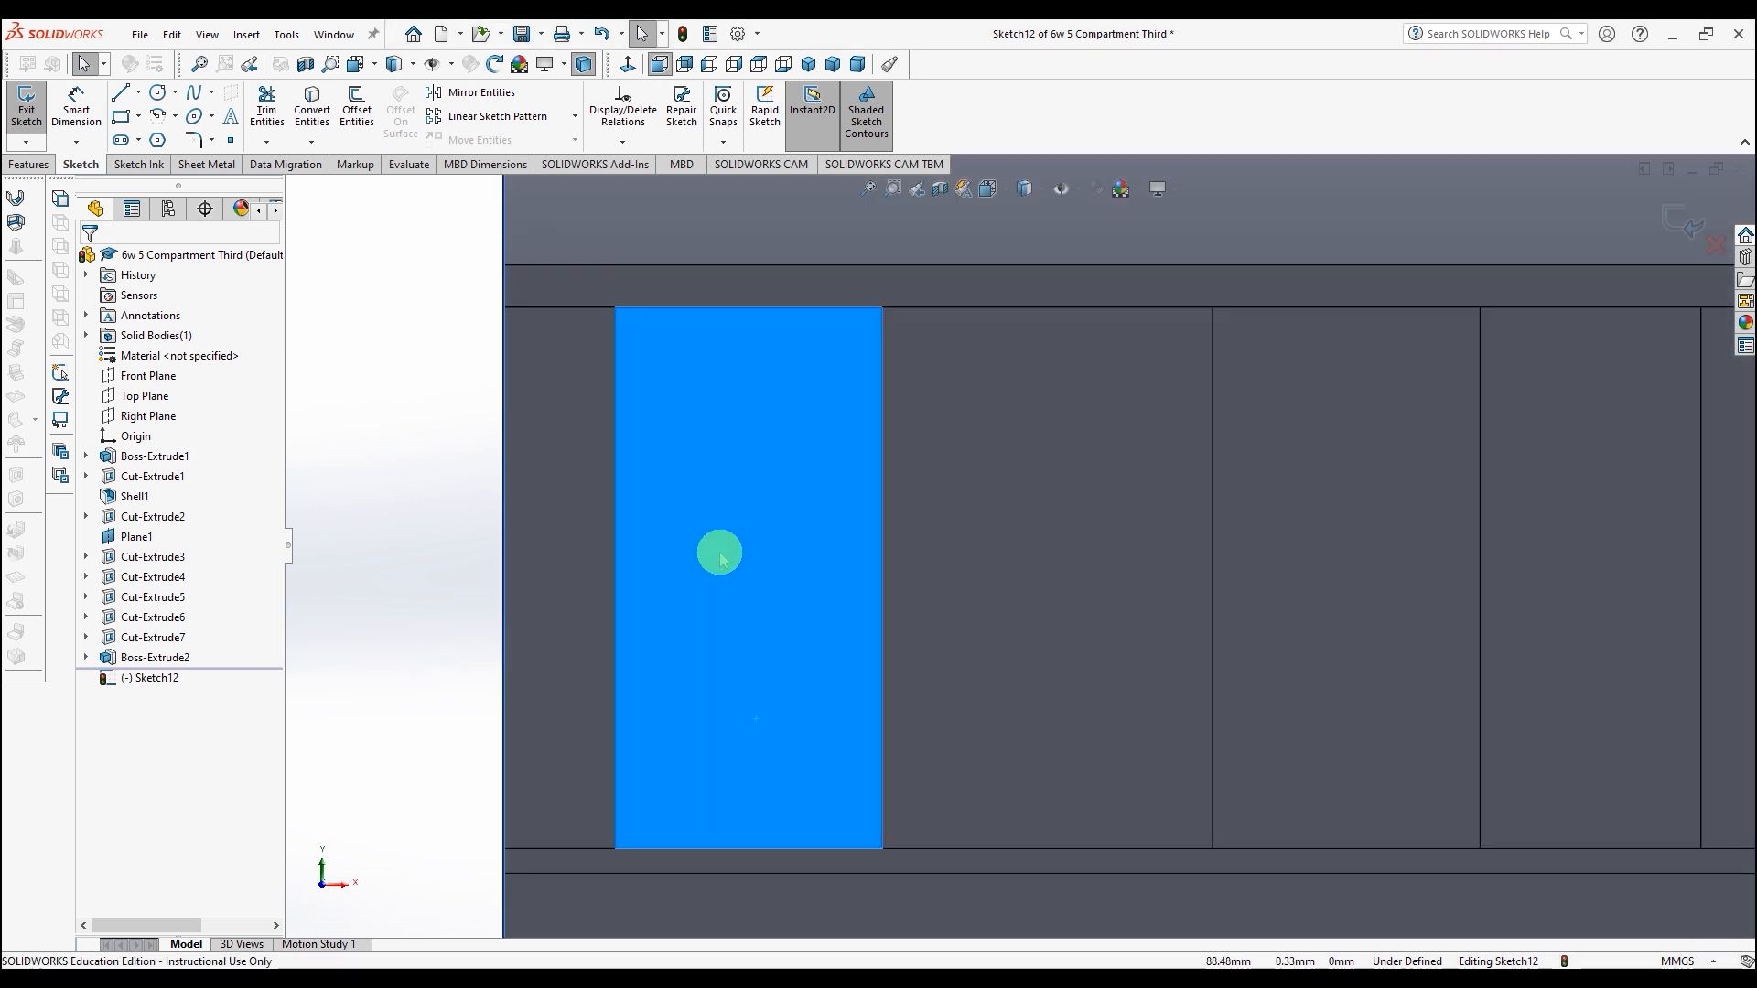
{"action": "left_click", "coordinate": [357, 105]}
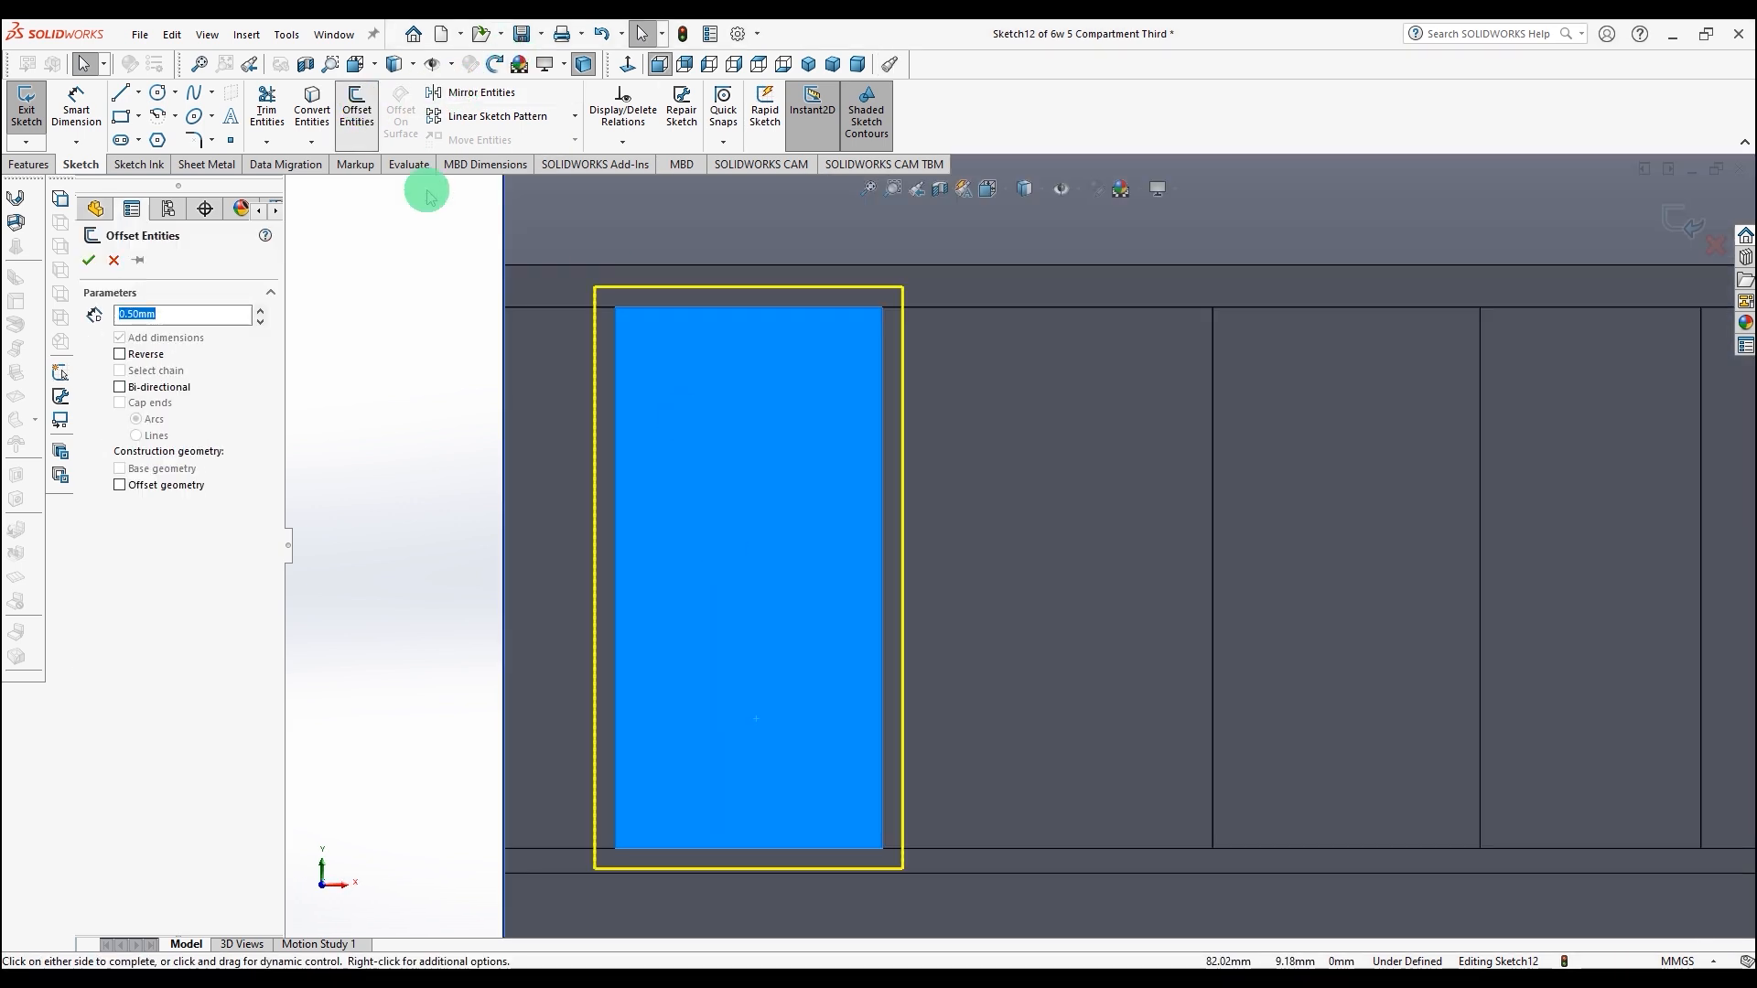
{"action": "left_click", "coordinate": [120, 354]}
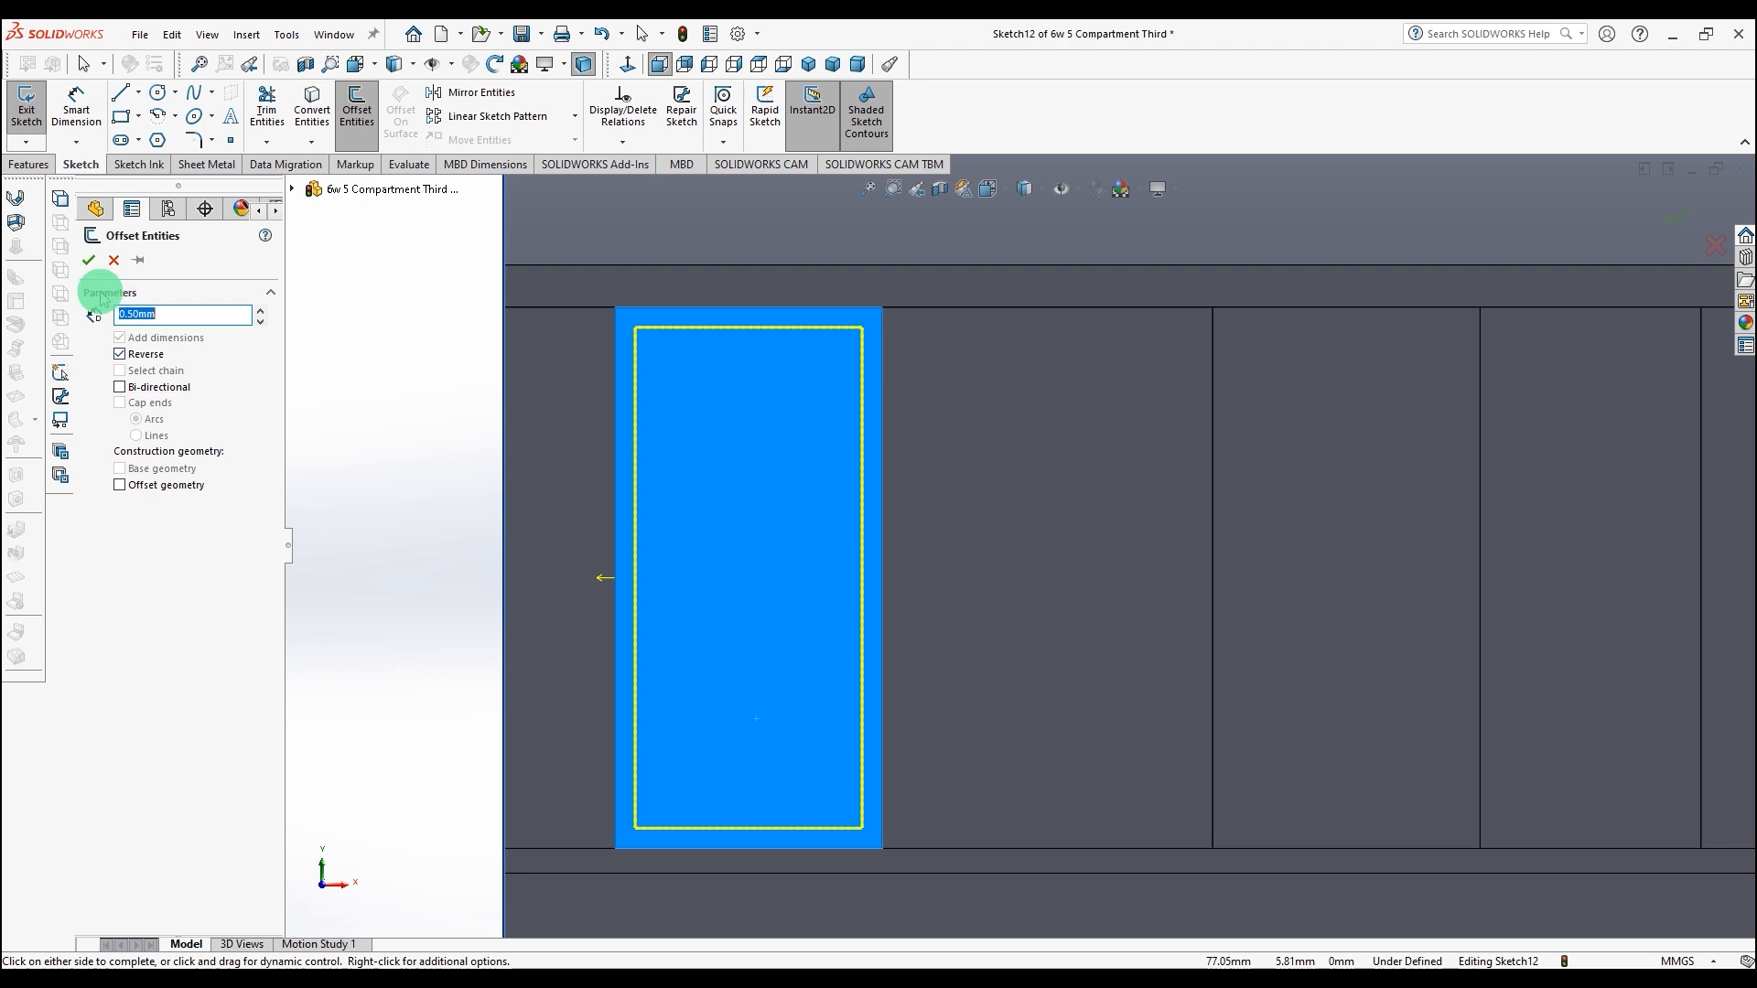
{"action": "left_click", "coordinate": [89, 261]}
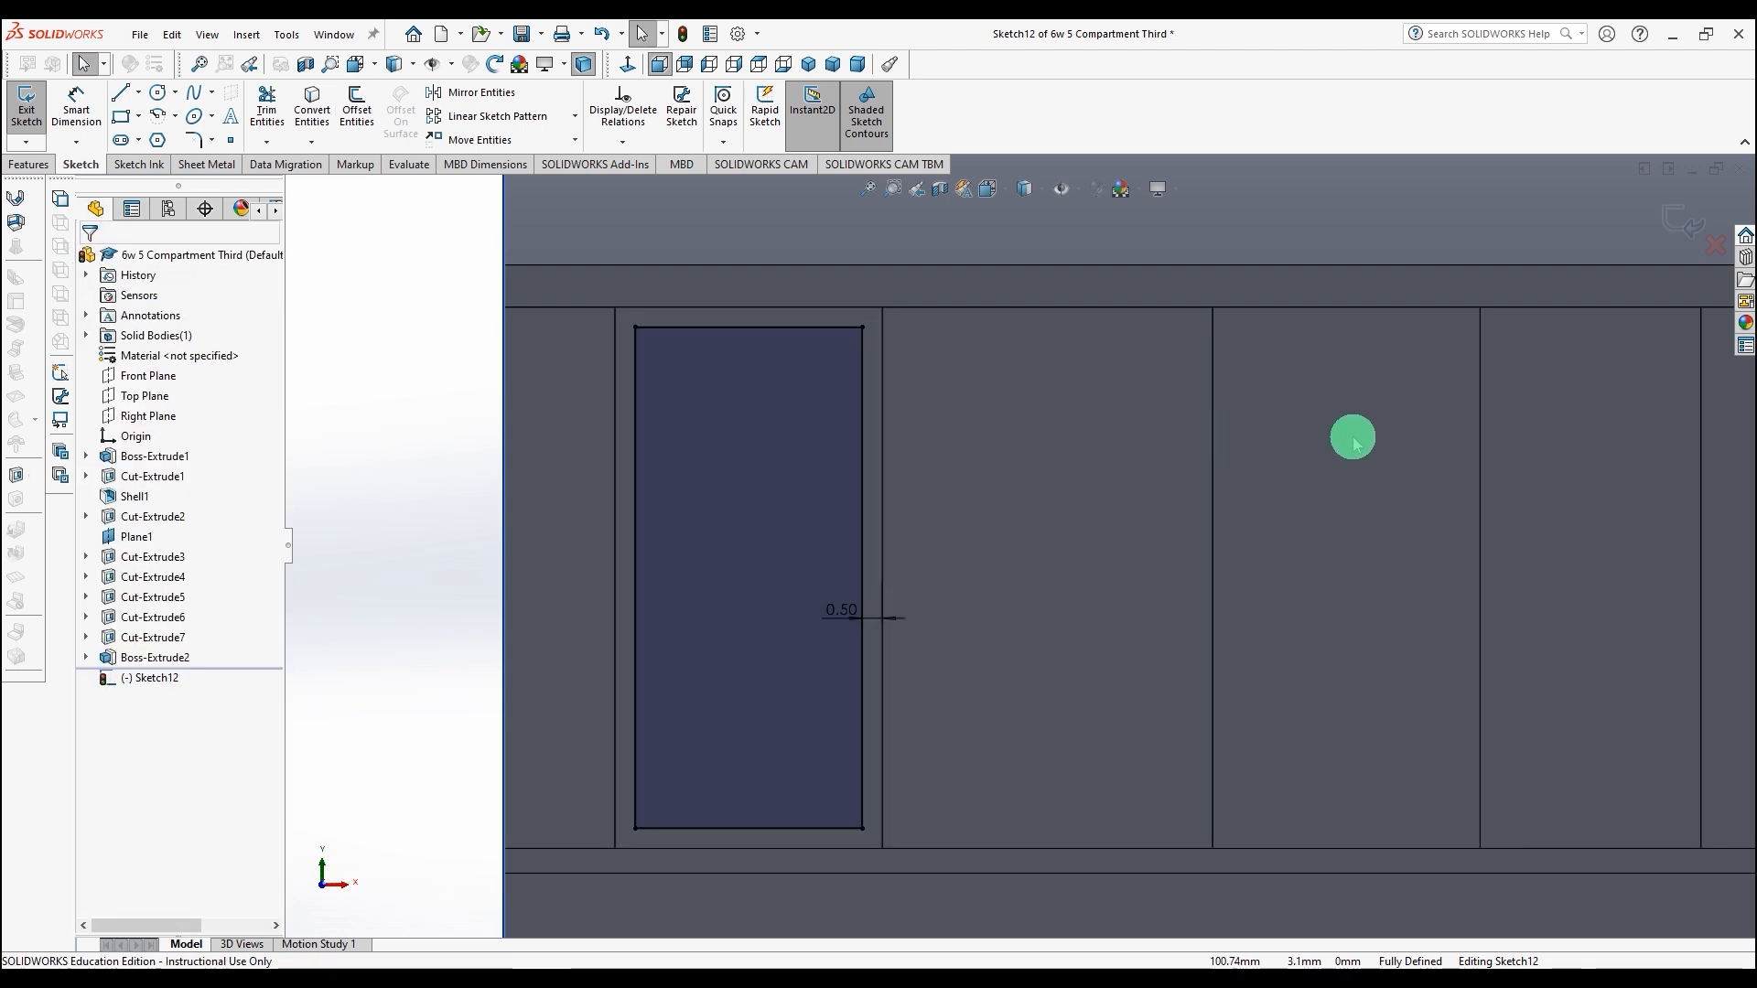
Step: Offset the second panel's edges 0.50 mm inward with Reverse enabled
{"action": "left_click", "coordinate": [1352, 440]}
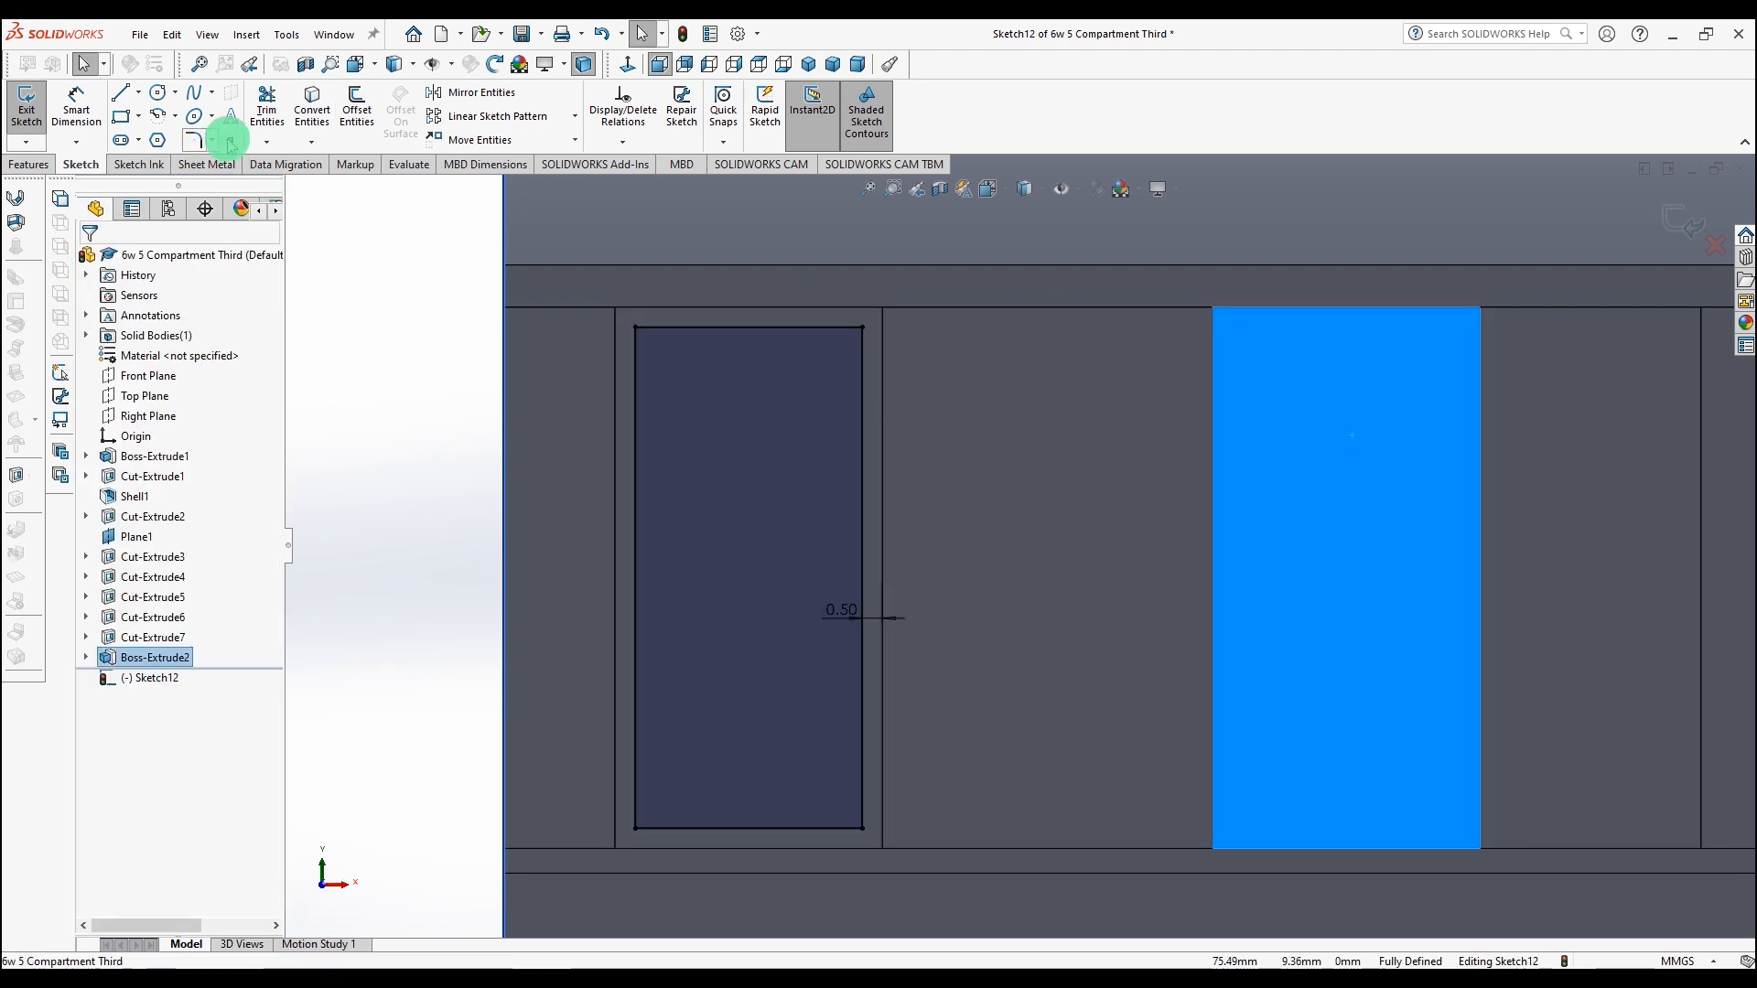
{"action": "left_click", "coordinate": [355, 107]}
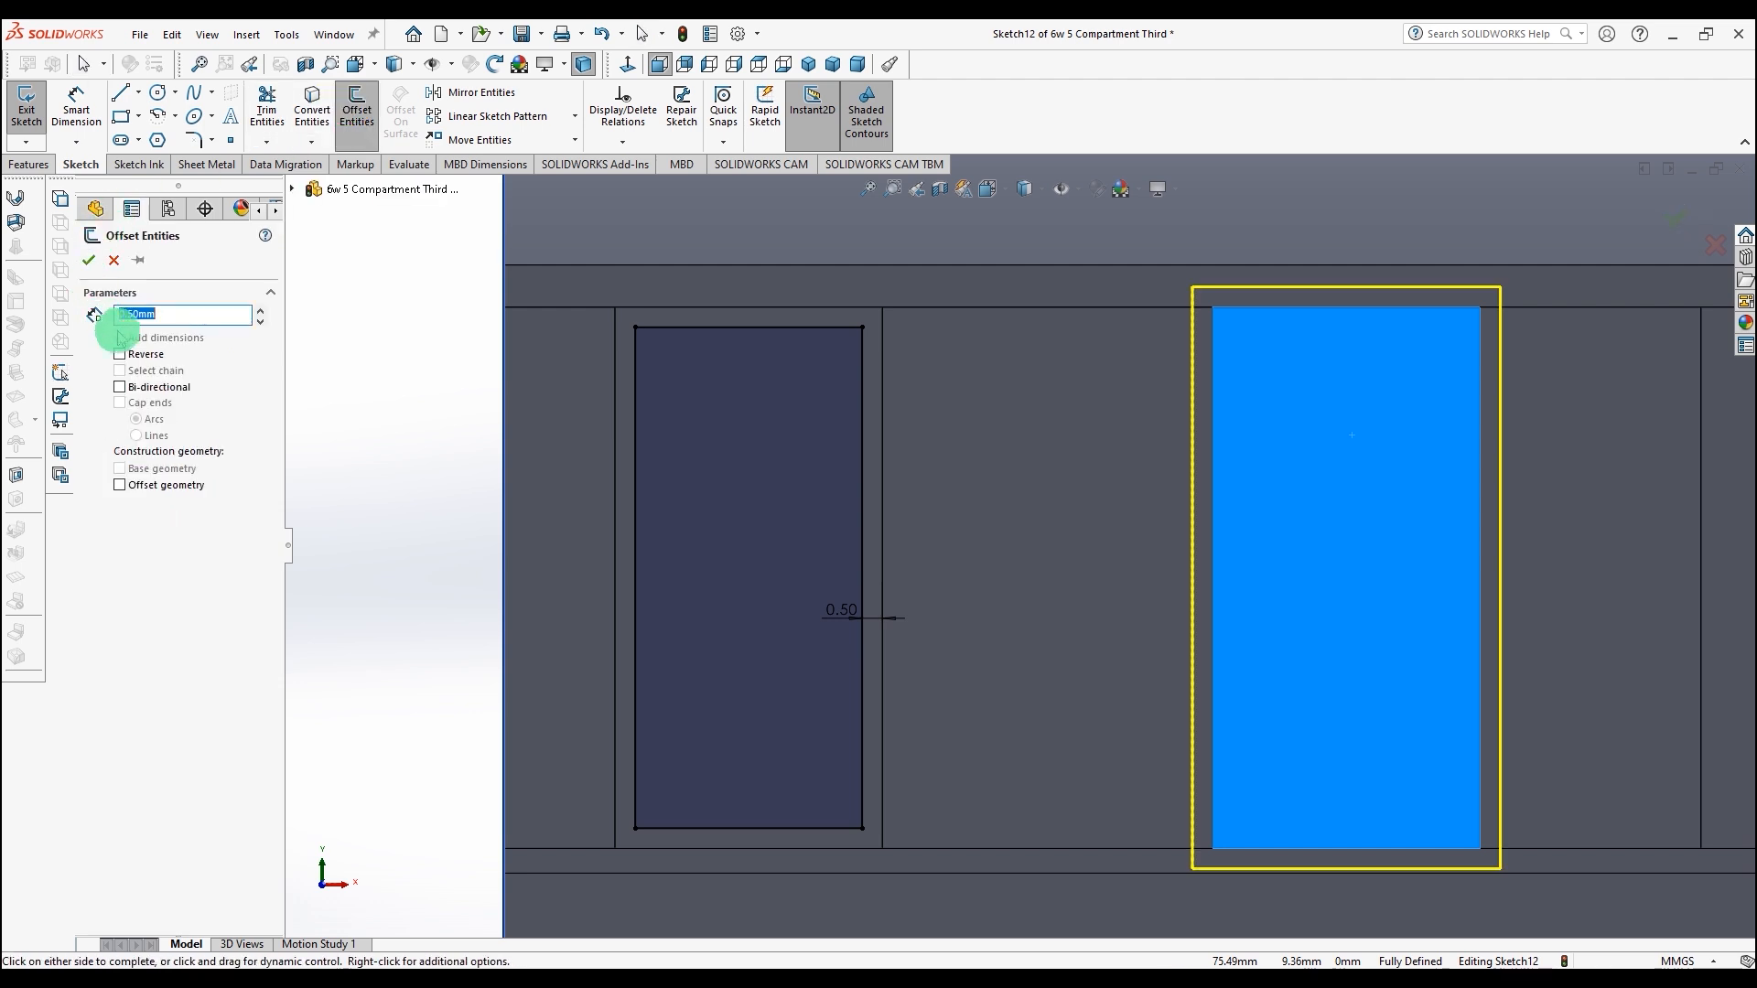
{"action": "left_click", "coordinate": [120, 354]}
{"action": "left_click", "coordinate": [90, 261]}
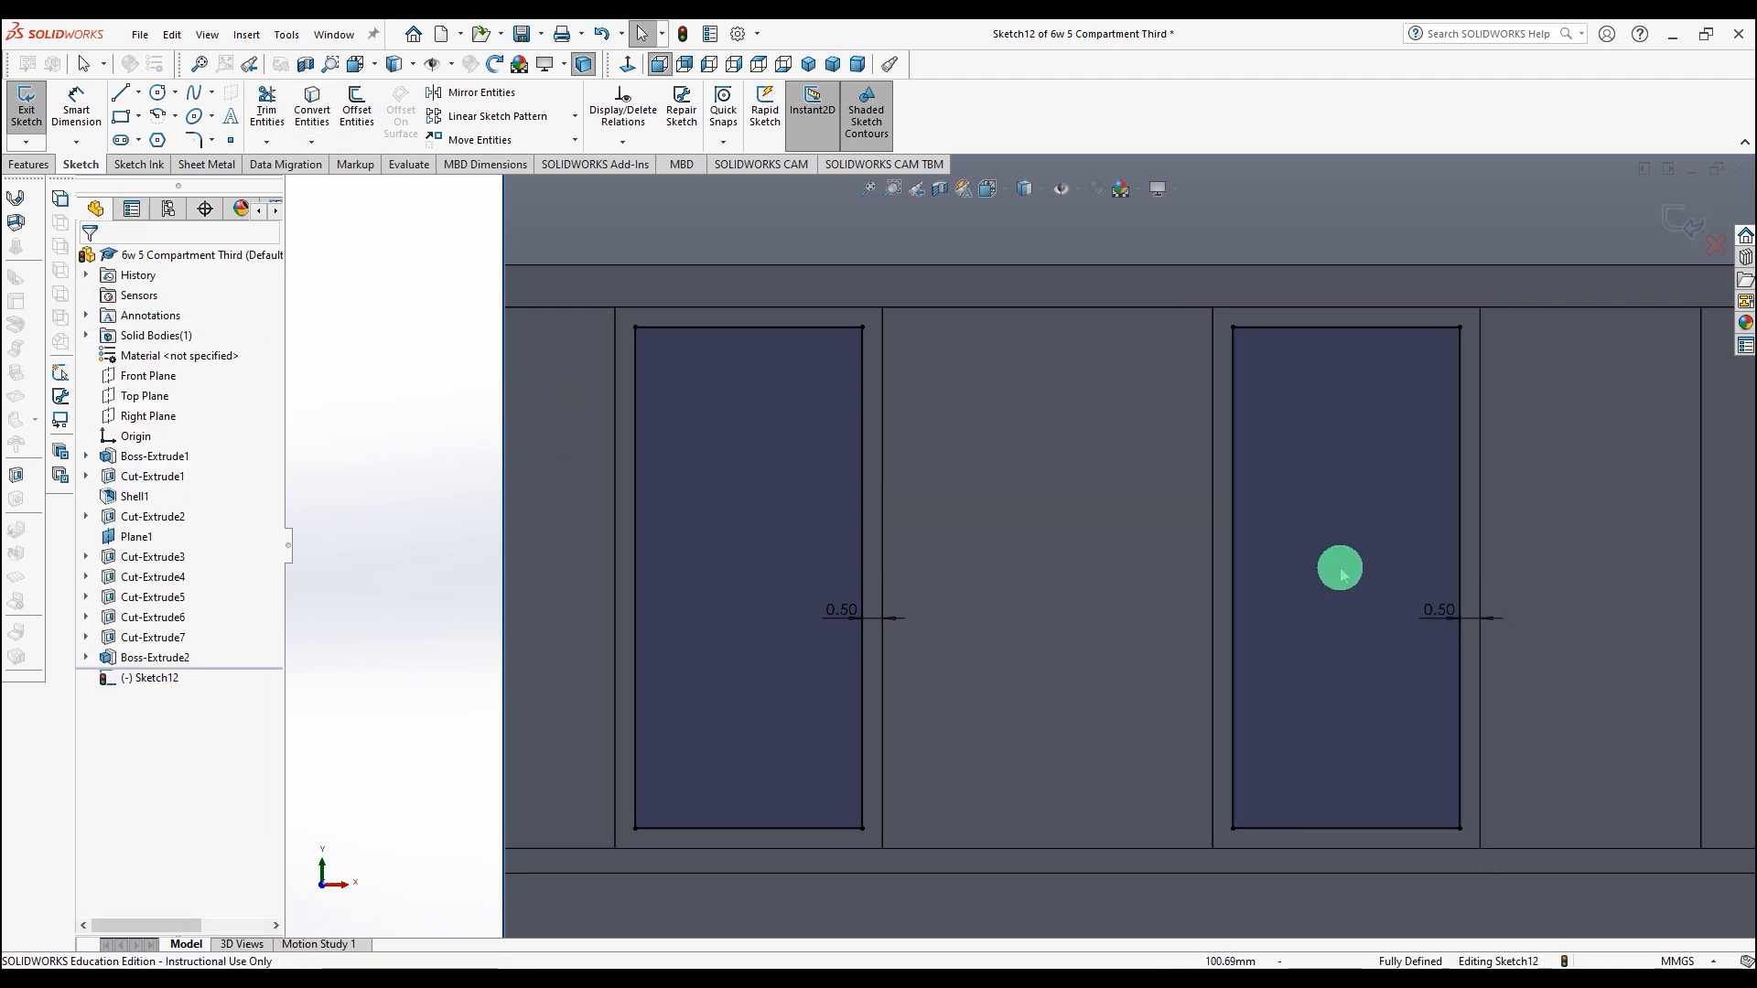
{"action": "scroll", "coordinate": [1325, 585], "scroll_direction": "up", "scroll_amount": 3}
{"action": "scroll", "coordinate": [1433, 538], "scroll_direction": "up", "scroll_amount": 2}
{"action": "scroll", "coordinate": [1352, 560], "scroll_direction": "down", "scroll_amount": 3}
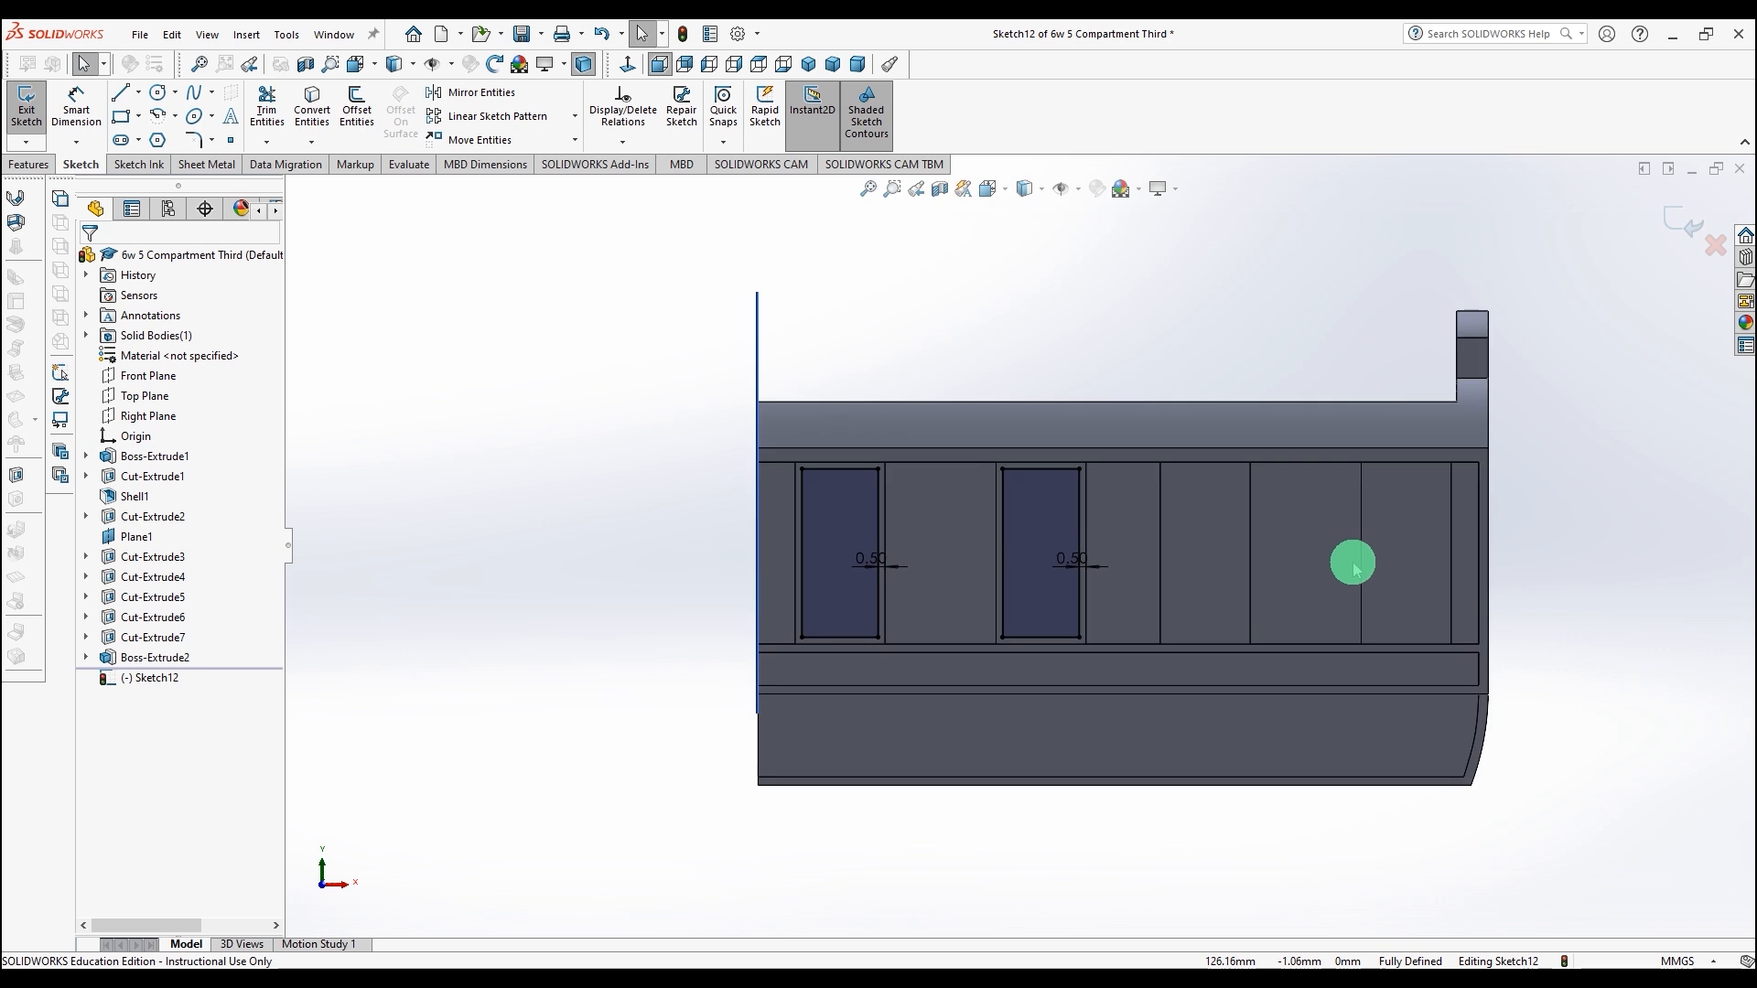
{"action": "left_click", "coordinate": [1023, 525]}
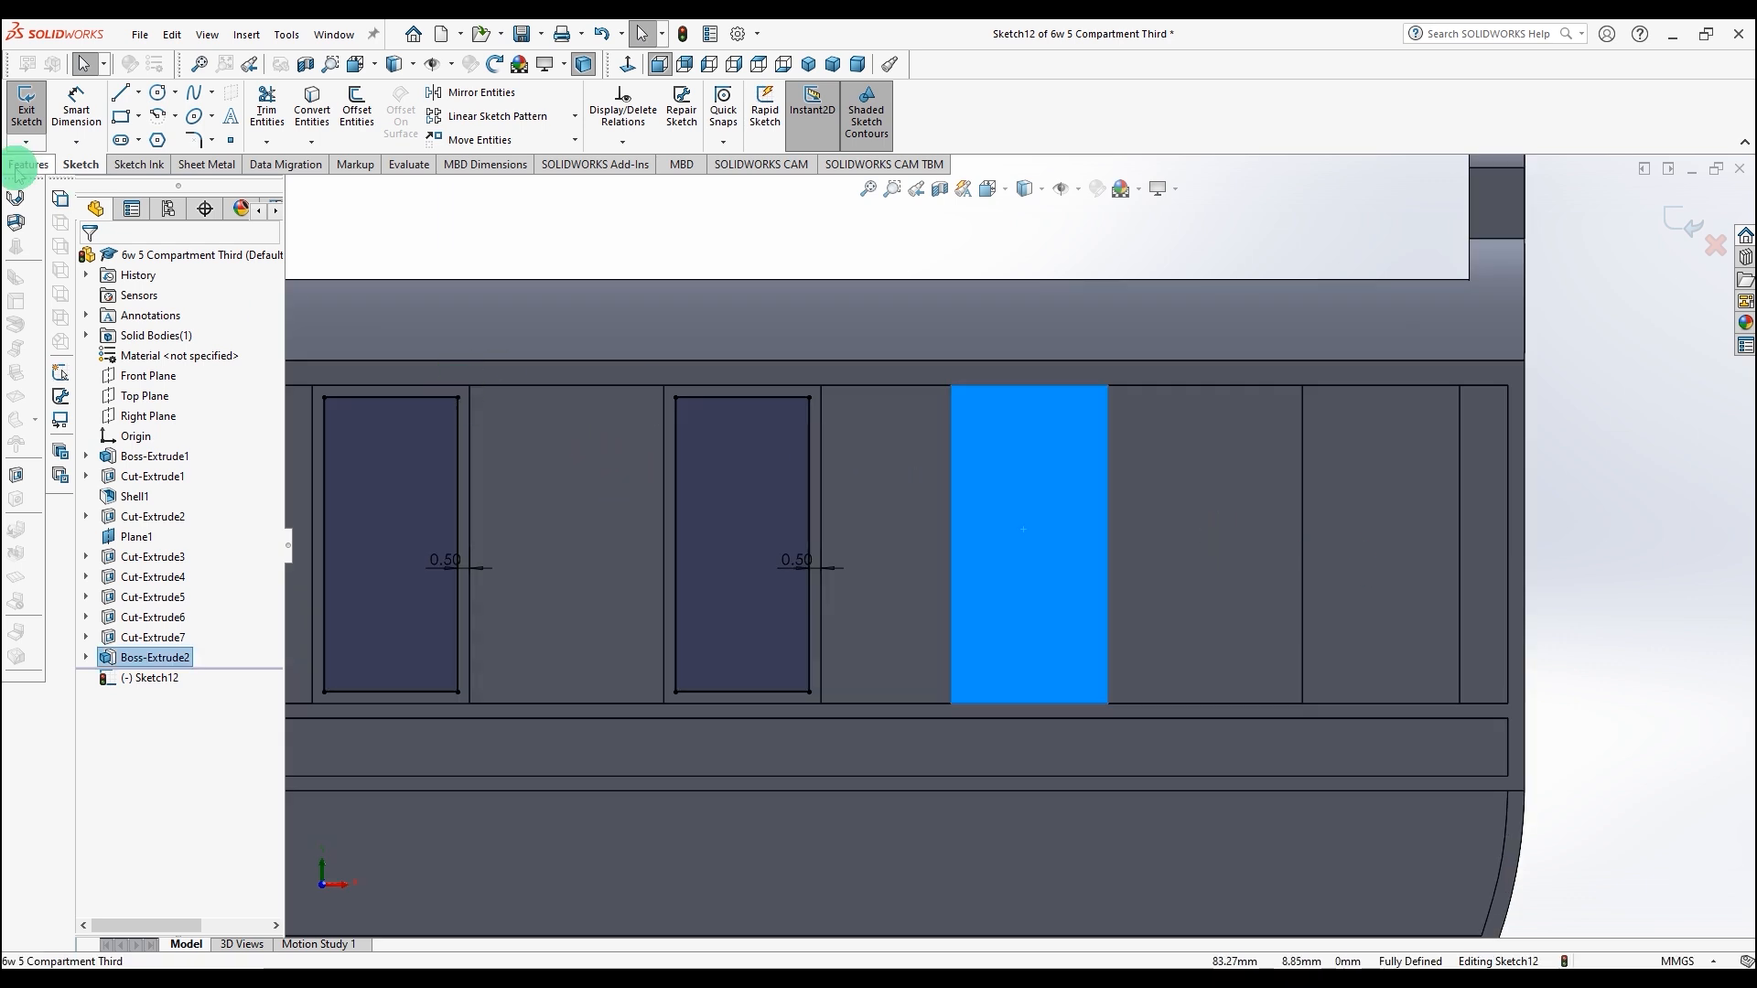
{"action": "left_click", "coordinate": [357, 96]}
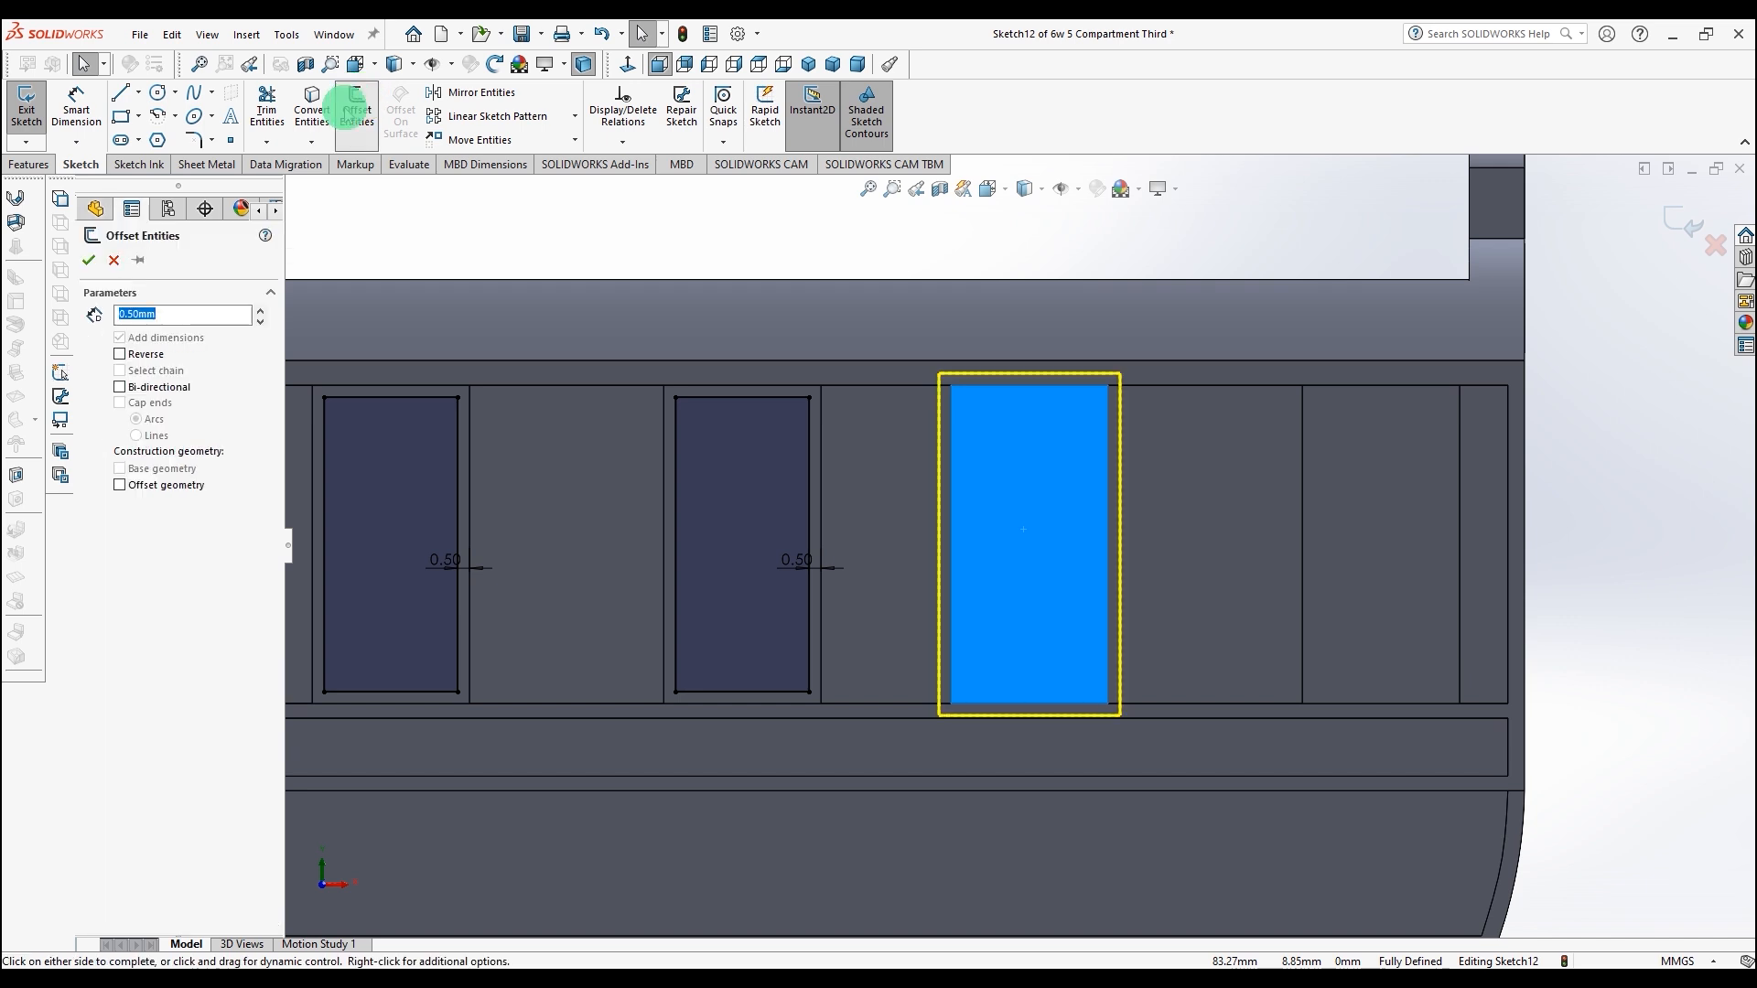
{"action": "left_click", "coordinate": [89, 260]}
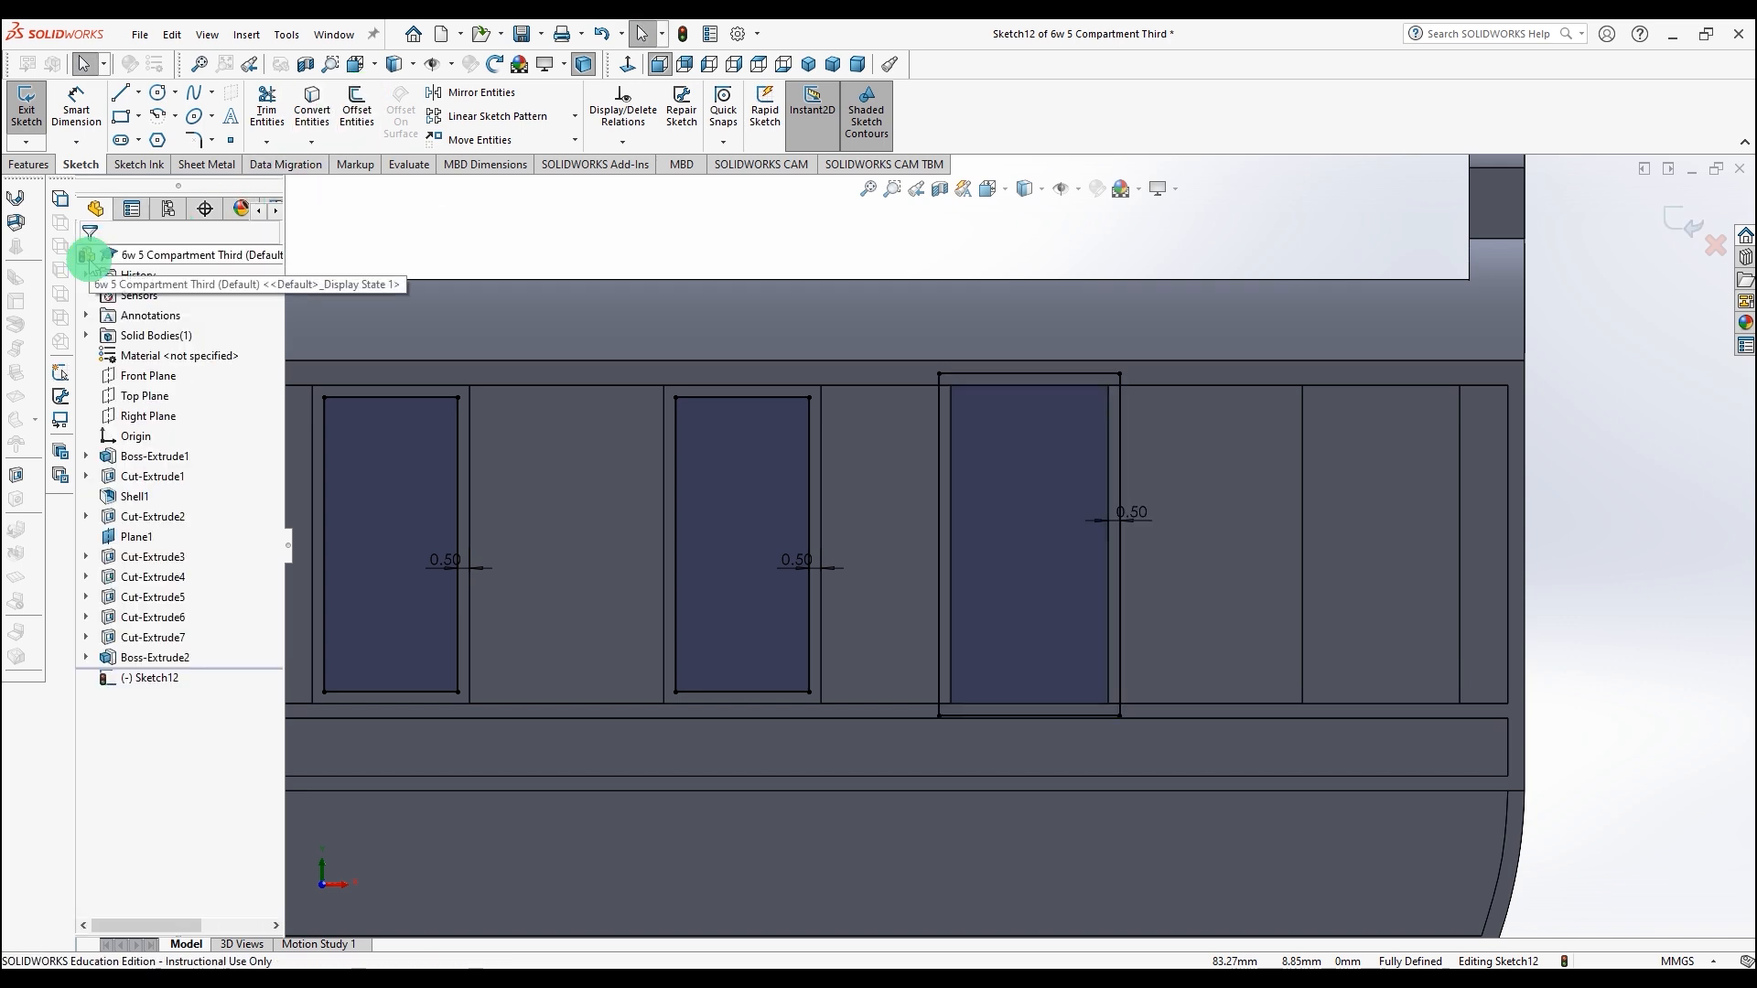
{"action": "left_click", "coordinate": [602, 34]}
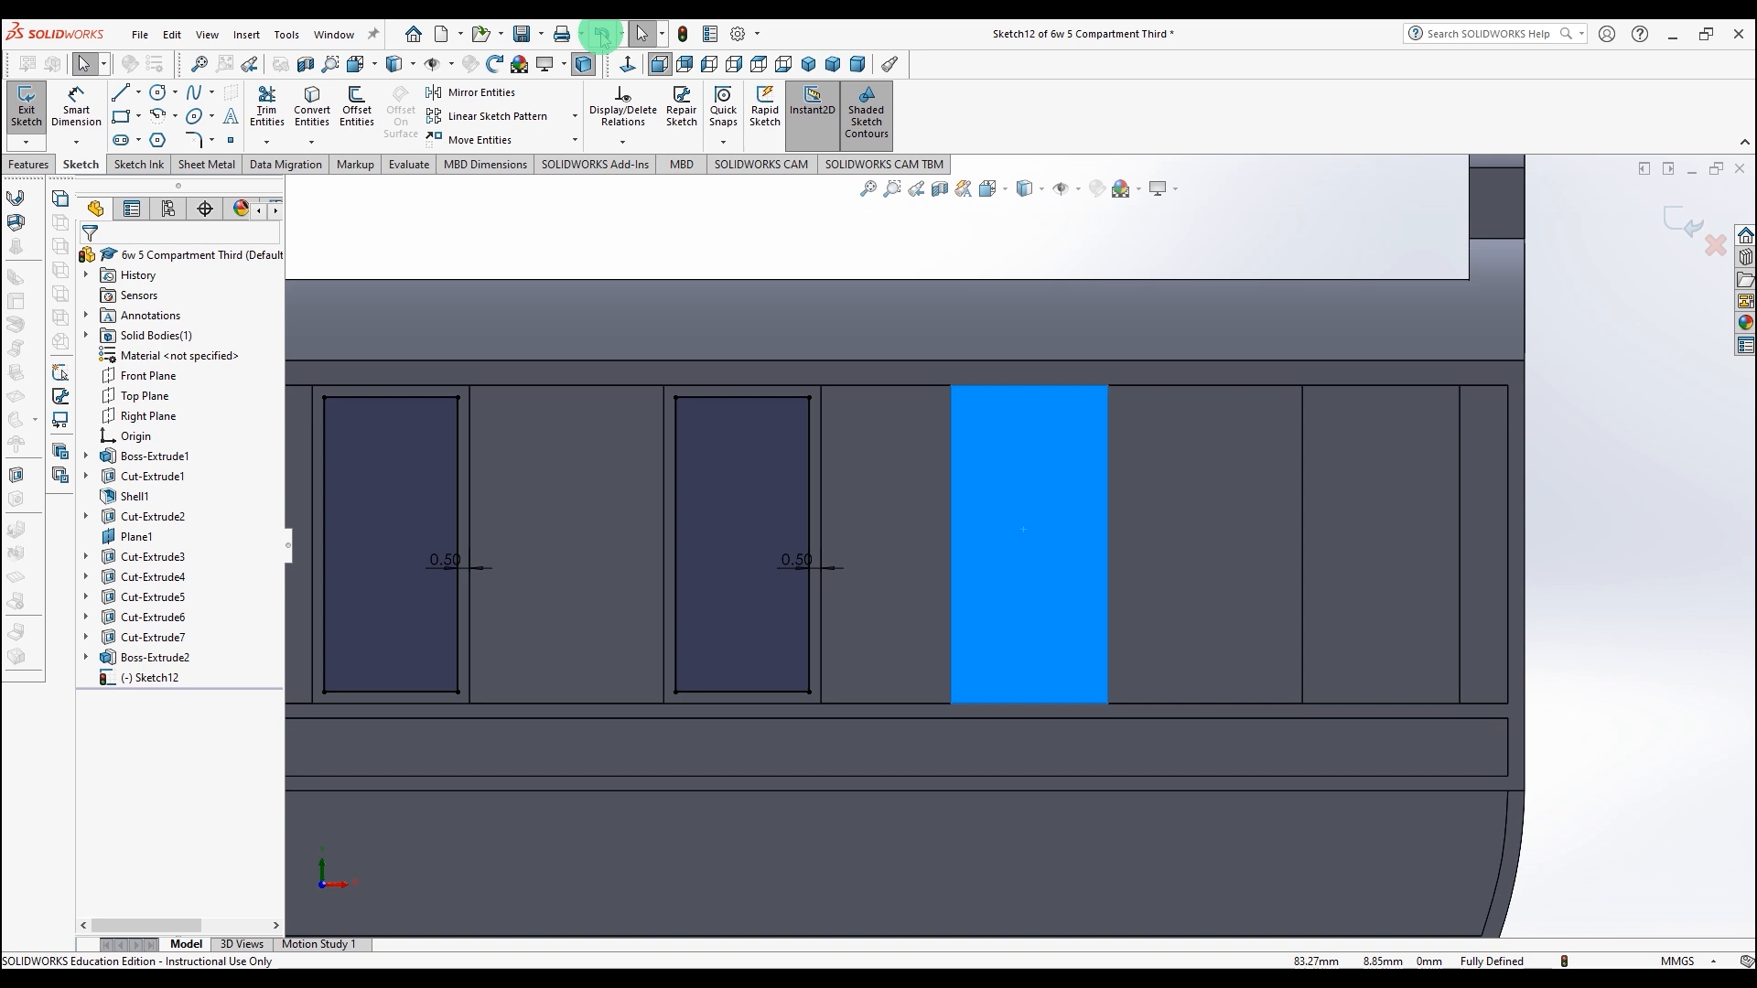
Step: Offset the third panel's edges 0.50 mm inward with Reverse enabled
{"action": "left_click", "coordinate": [357, 109]}
{"action": "left_click", "coordinate": [120, 354]}
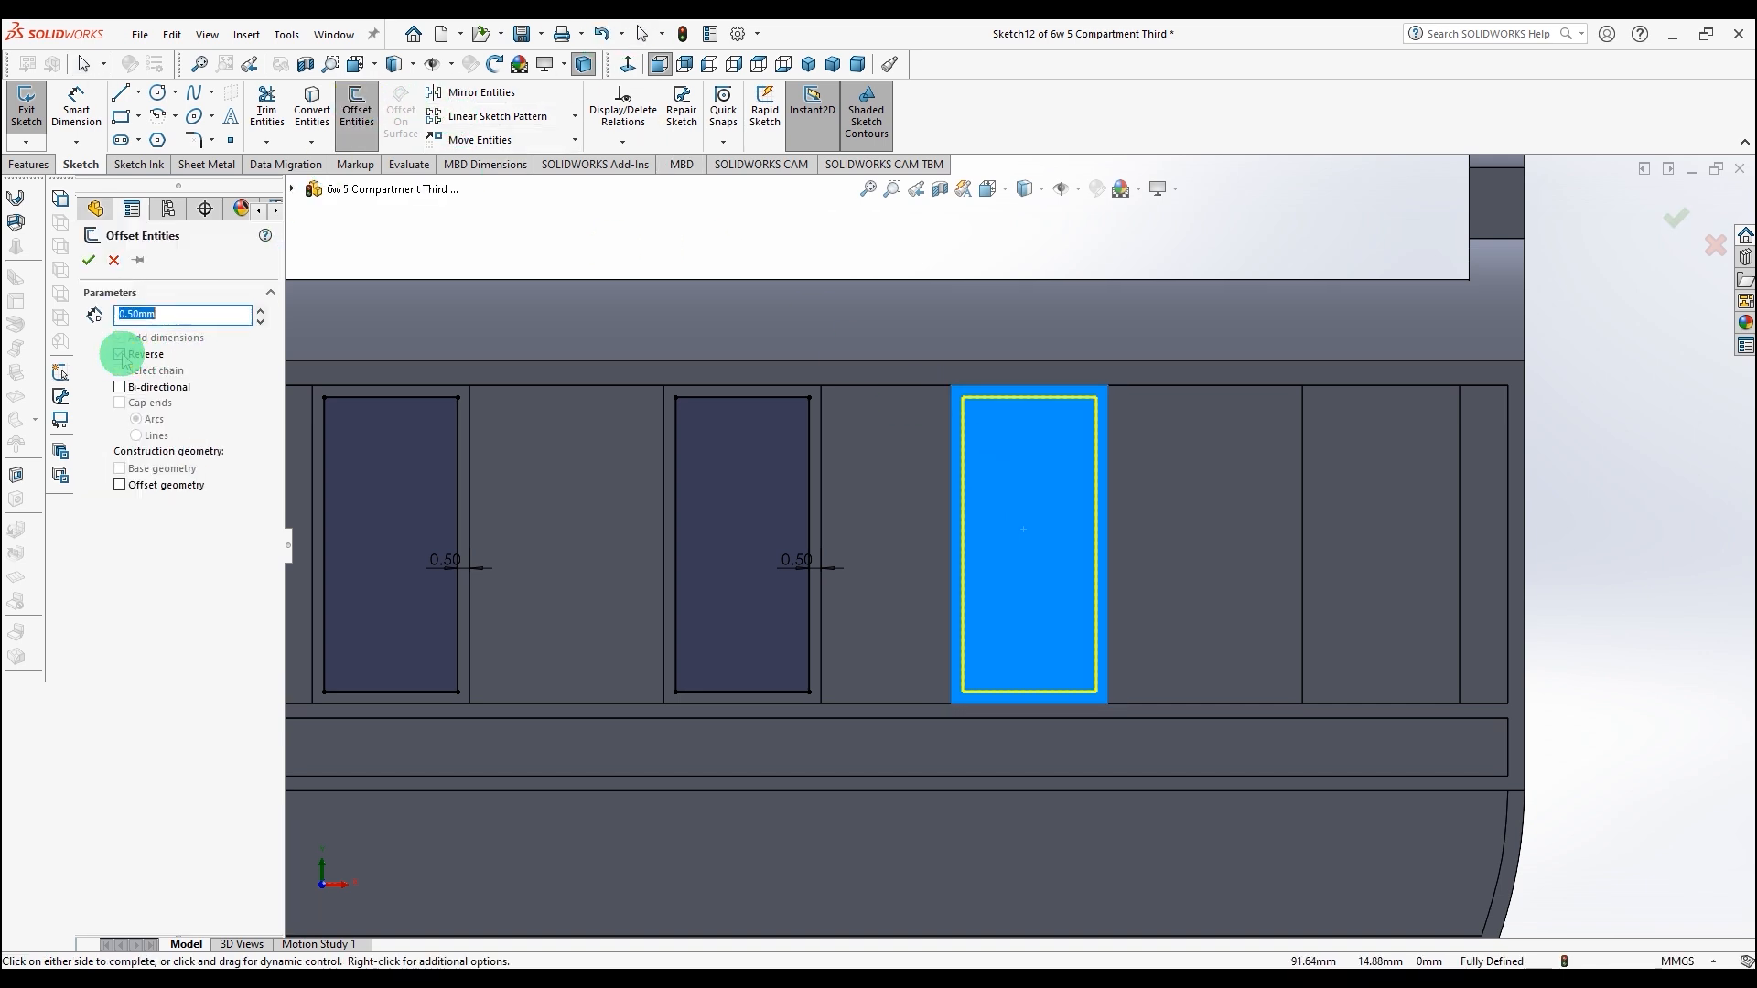
{"action": "left_click", "coordinate": [92, 261]}
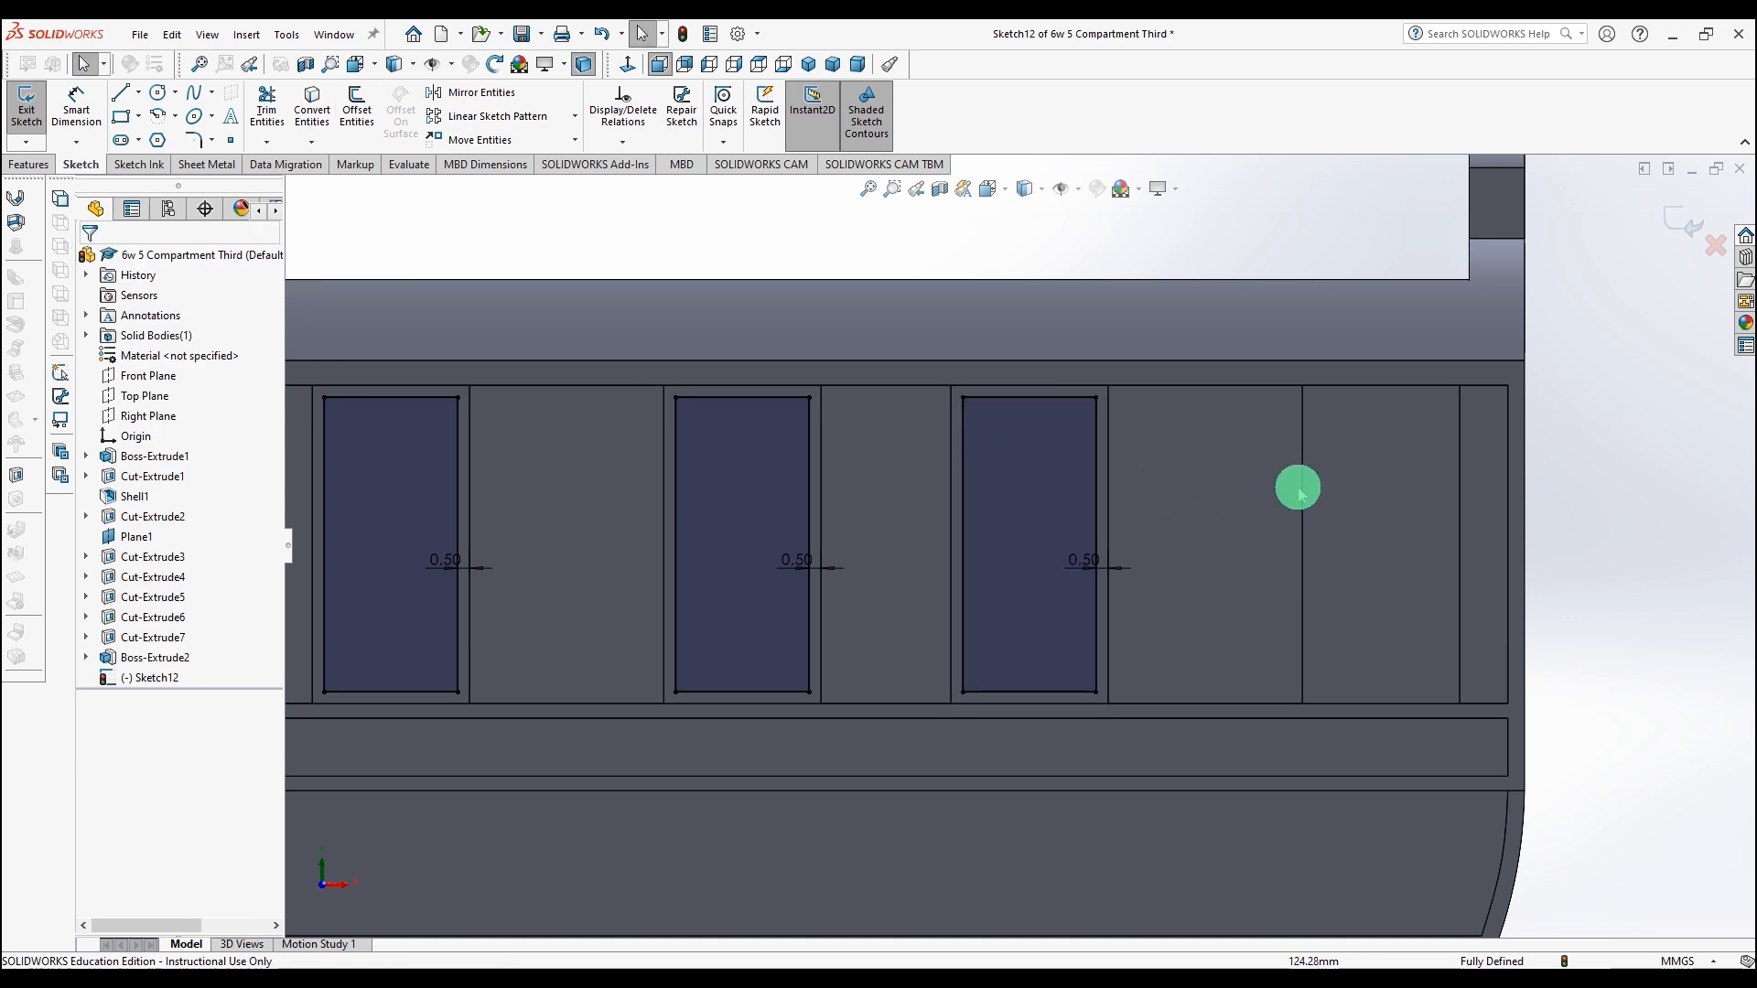
Step: Offset the fourth panel's edges 0.50 mm inward with Reverse enabled
{"action": "left_click", "coordinate": [1329, 490]}
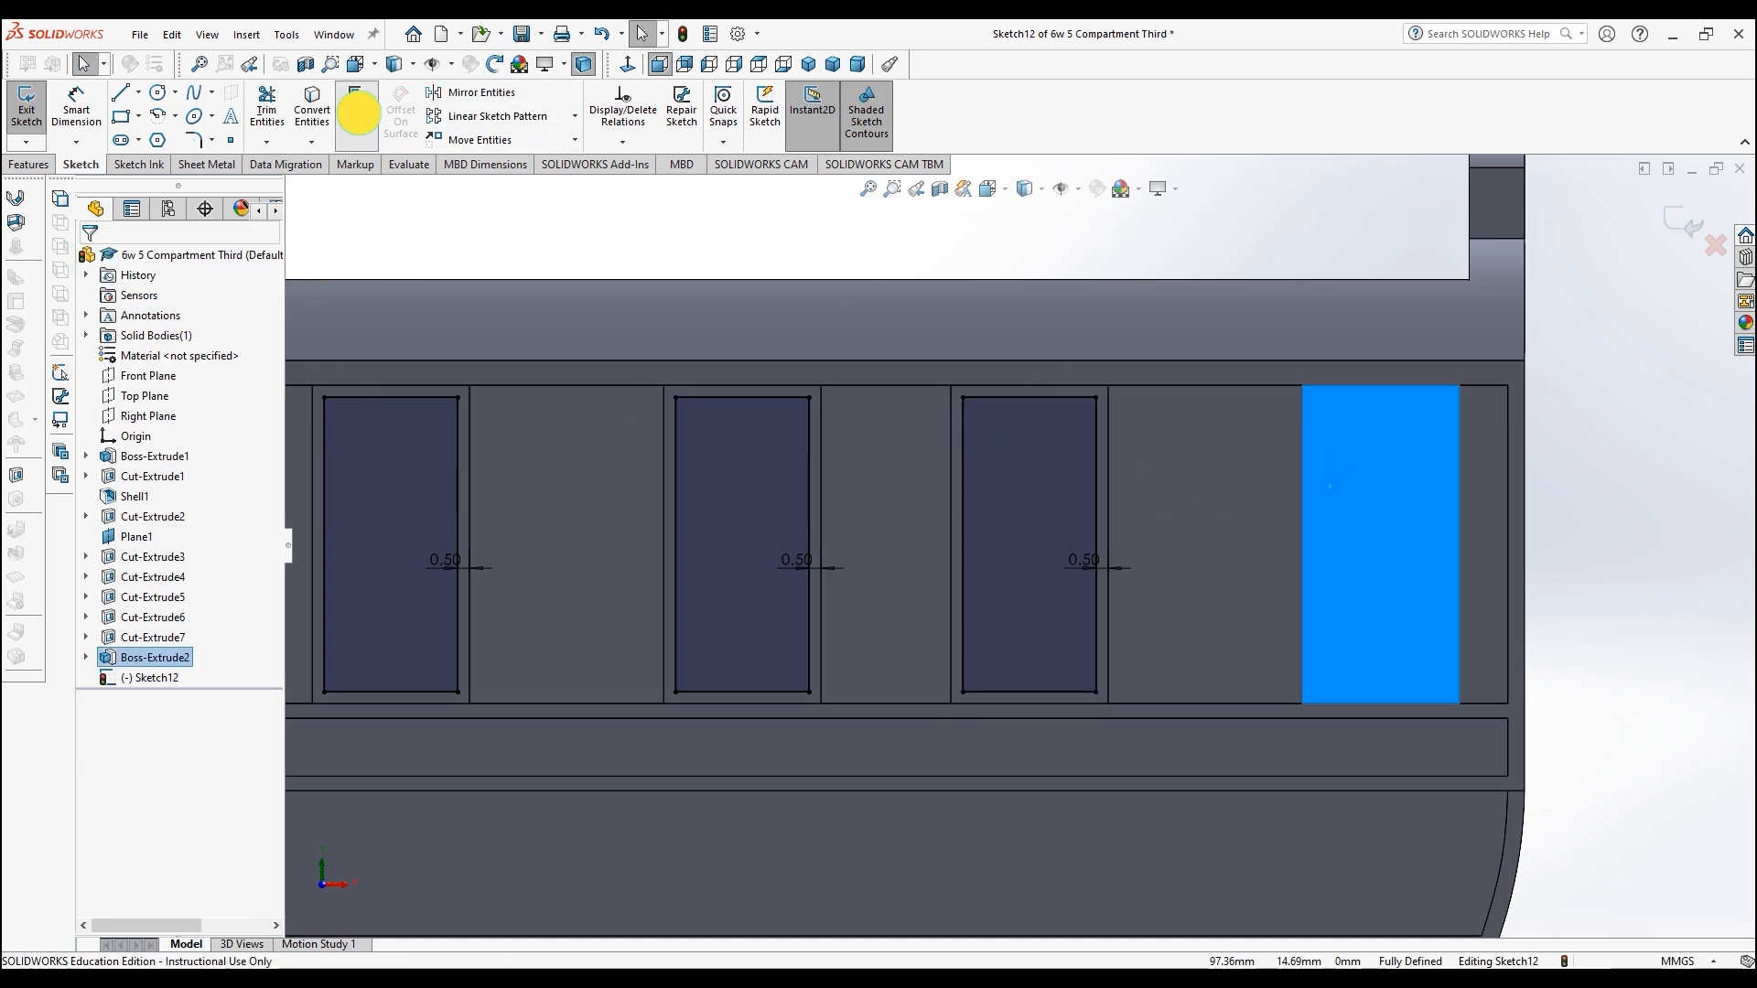
{"action": "left_click", "coordinate": [357, 110]}
{"action": "left_click", "coordinate": [120, 354]}
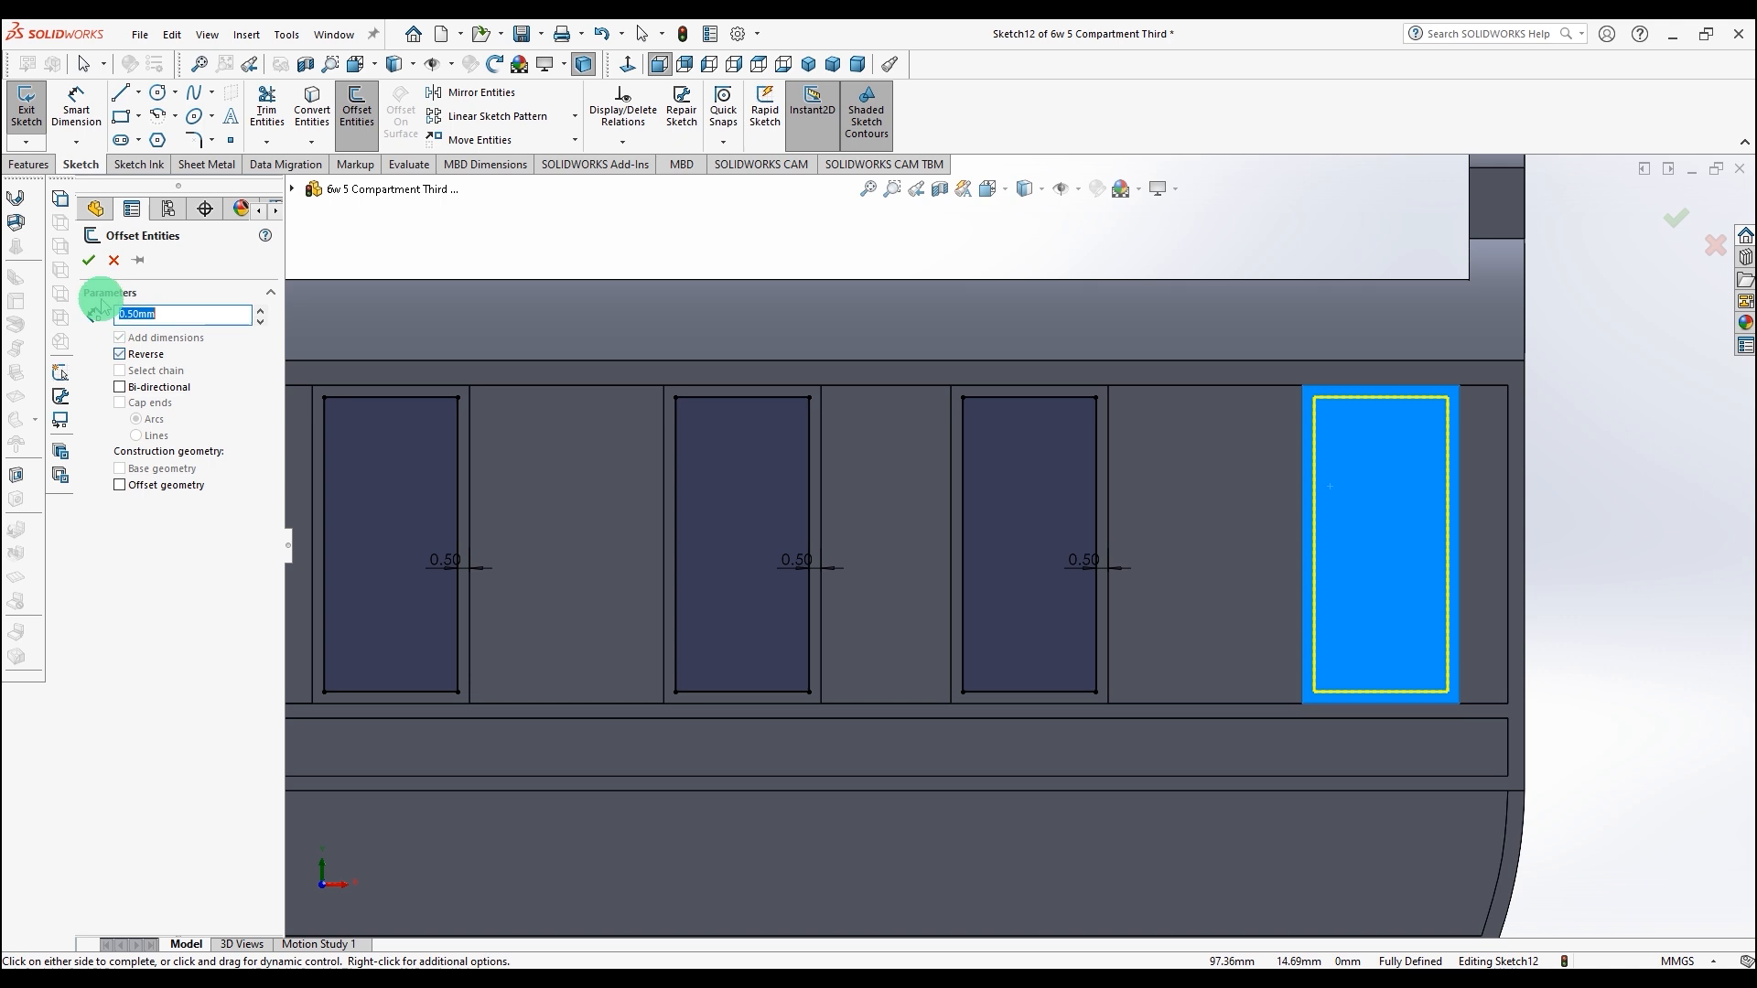
{"action": "left_click", "coordinate": [90, 260]}
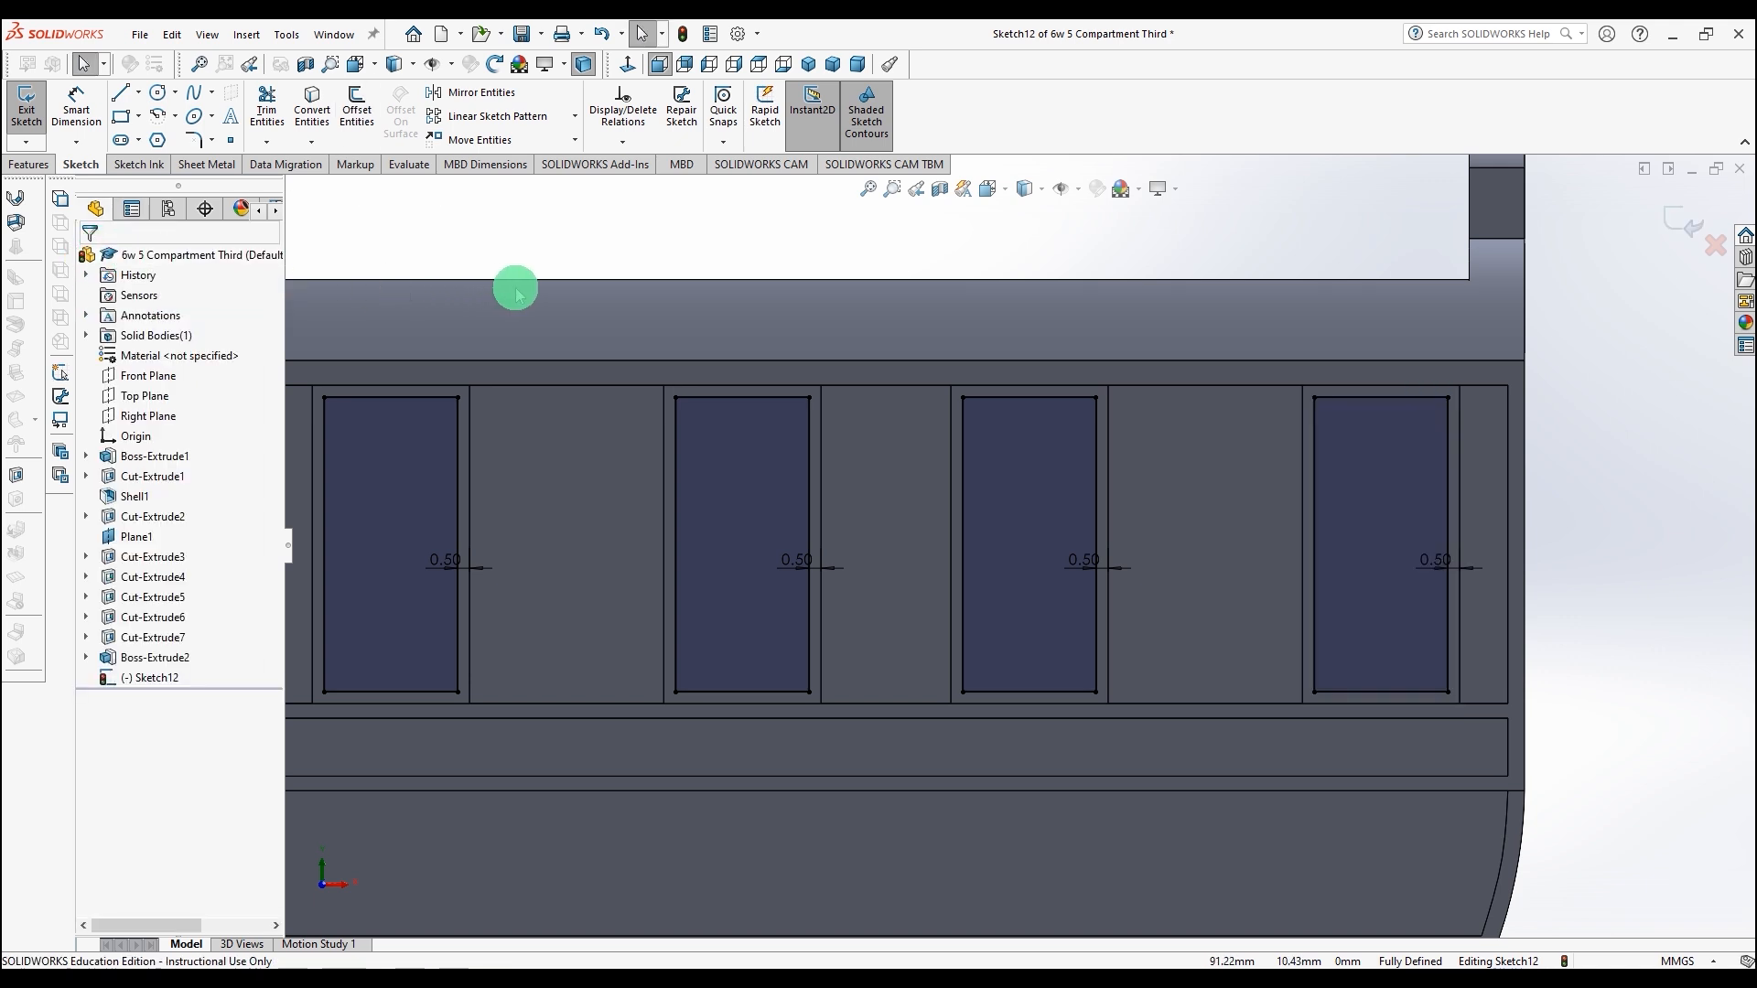
Step: Cut-extrude the offset panel outlines Through All to open the four windows
{"action": "middle_click_drag", "start_coordinate": [541, 286], "coordinate": [460, 307]}
{"action": "left_click", "coordinate": [37, 166]}
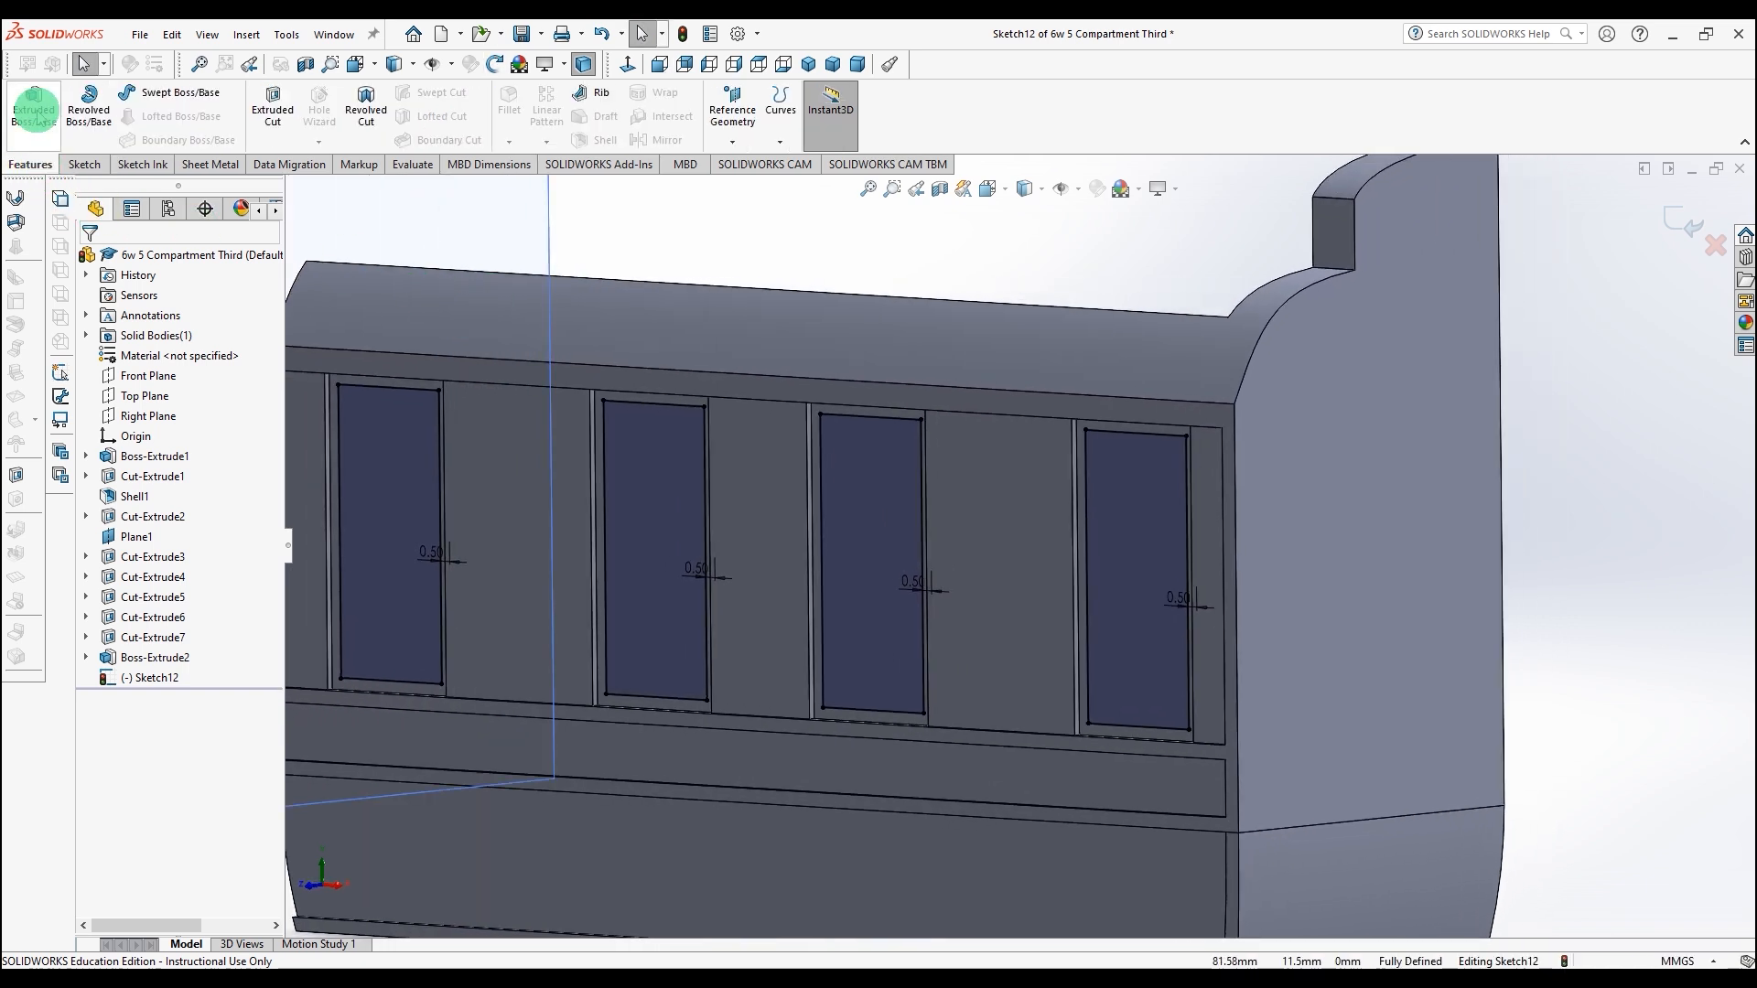
{"action": "left_click", "coordinate": [274, 100]}
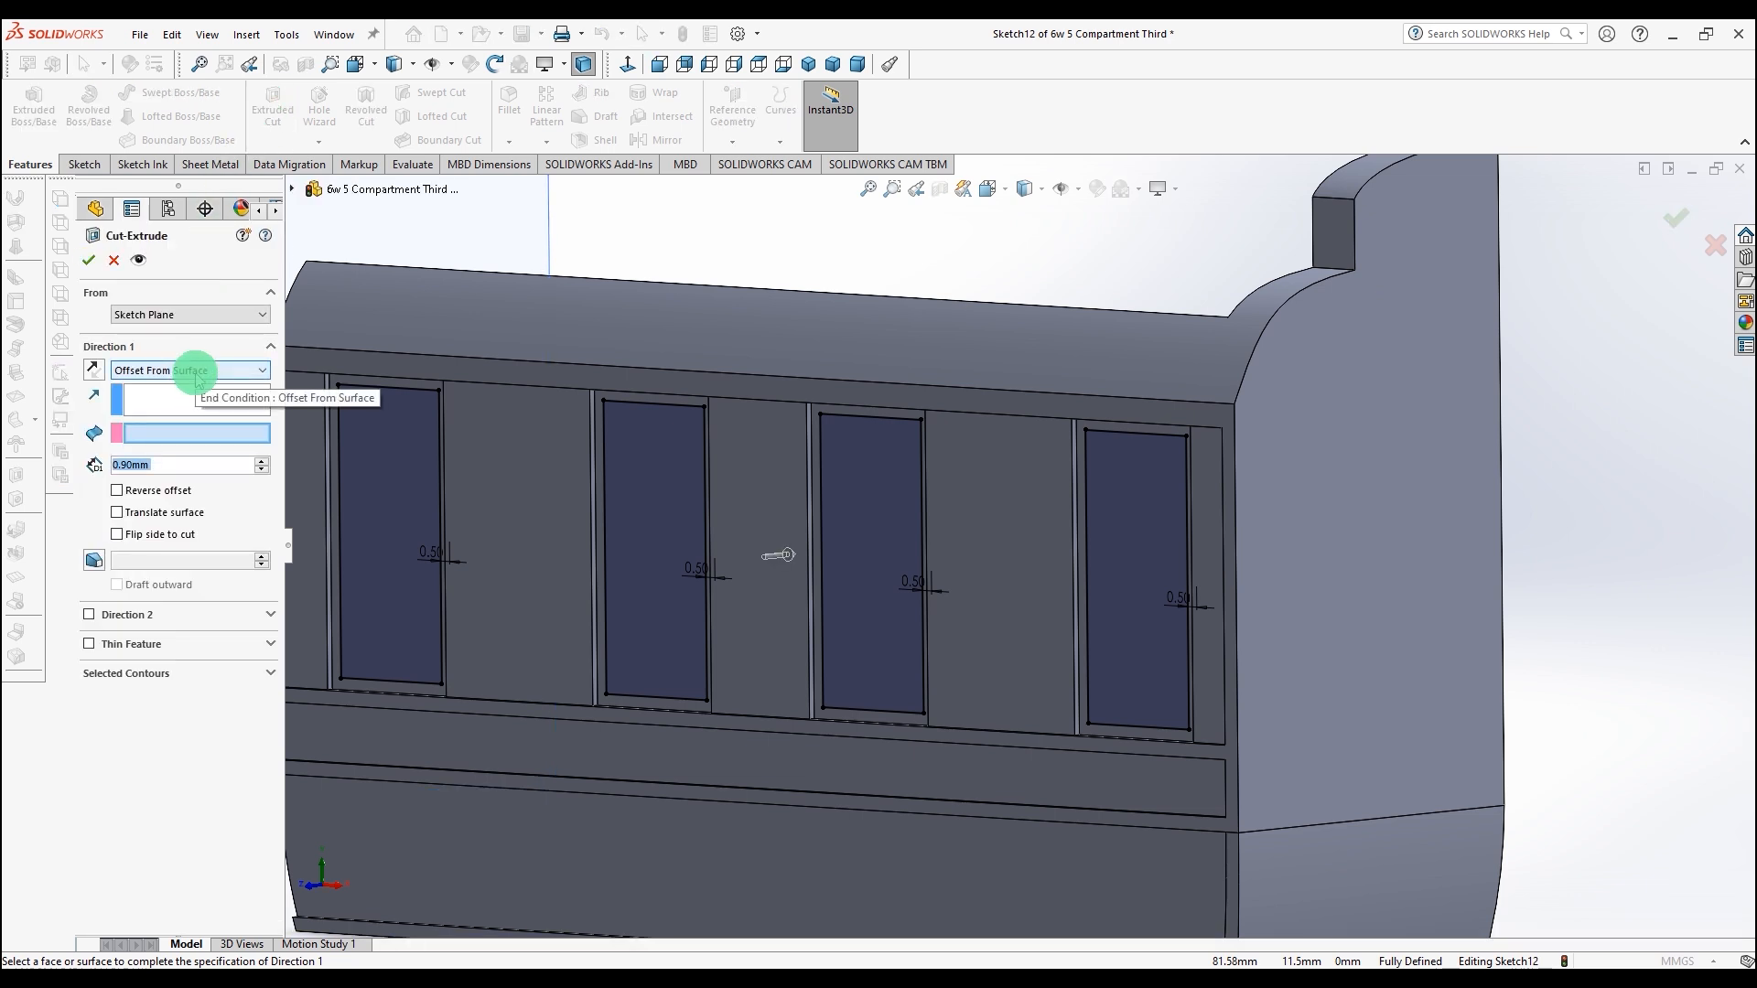
{"action": "left_click", "coordinate": [196, 371]}
{"action": "left_click", "coordinate": [200, 401]}
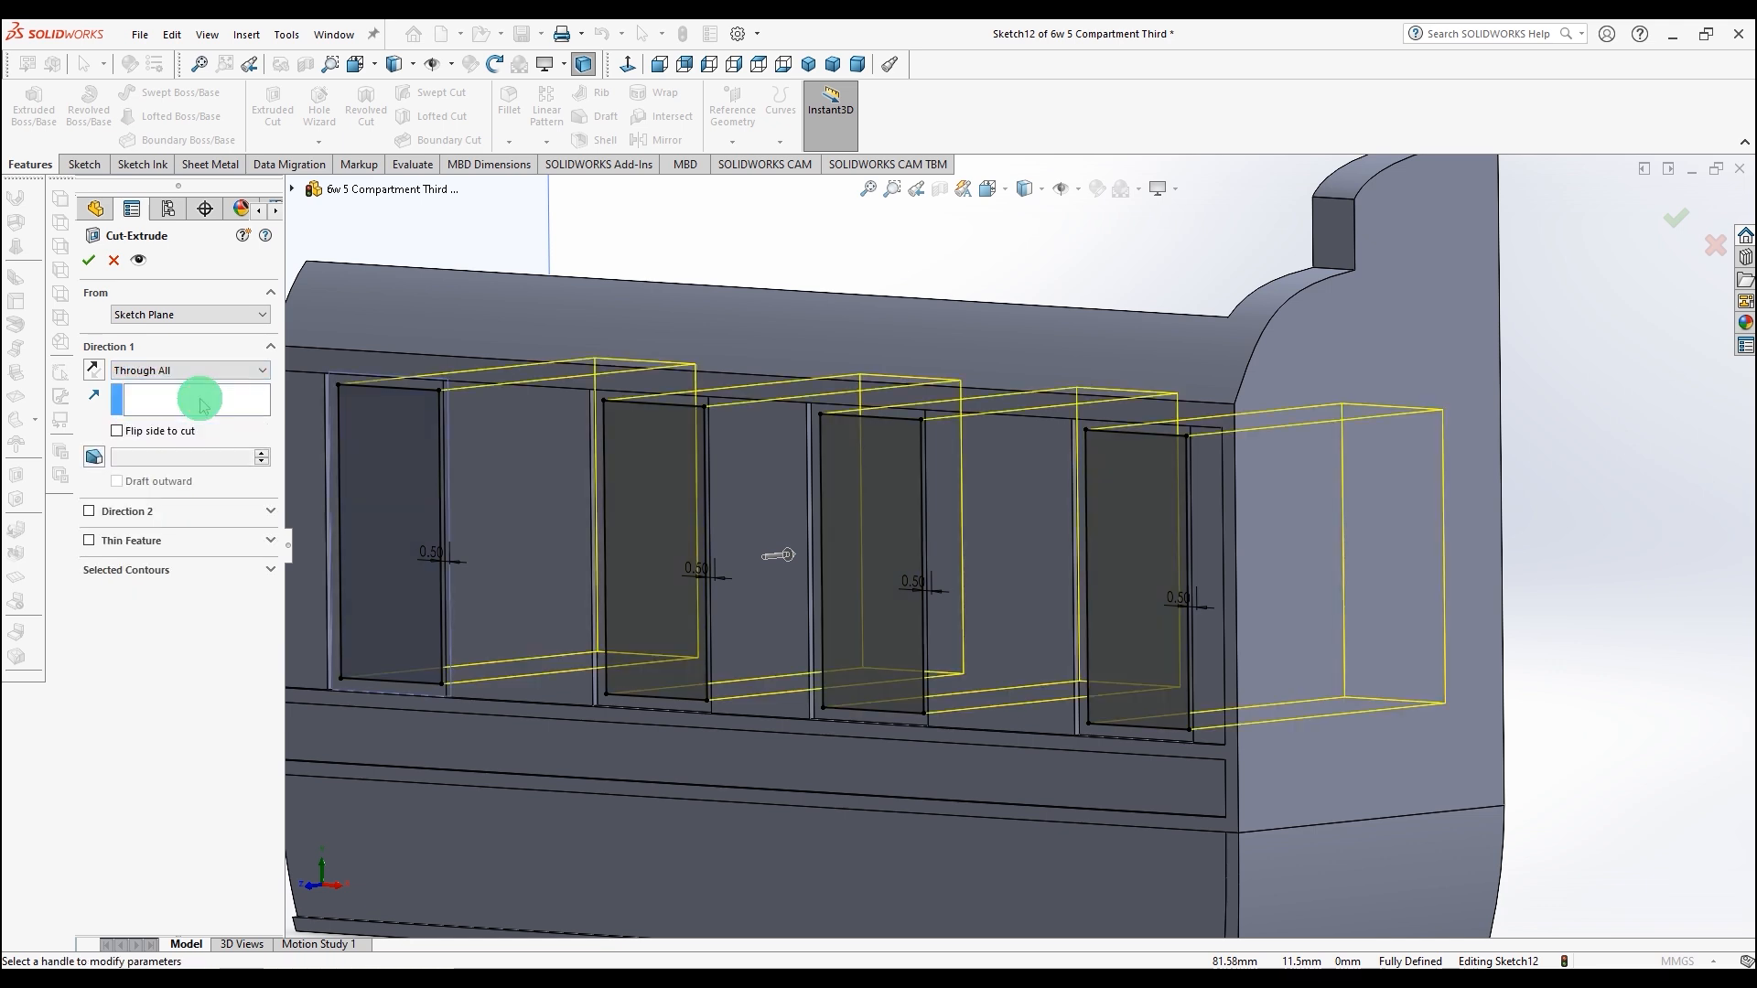
{"action": "left_click", "coordinate": [89, 260]}
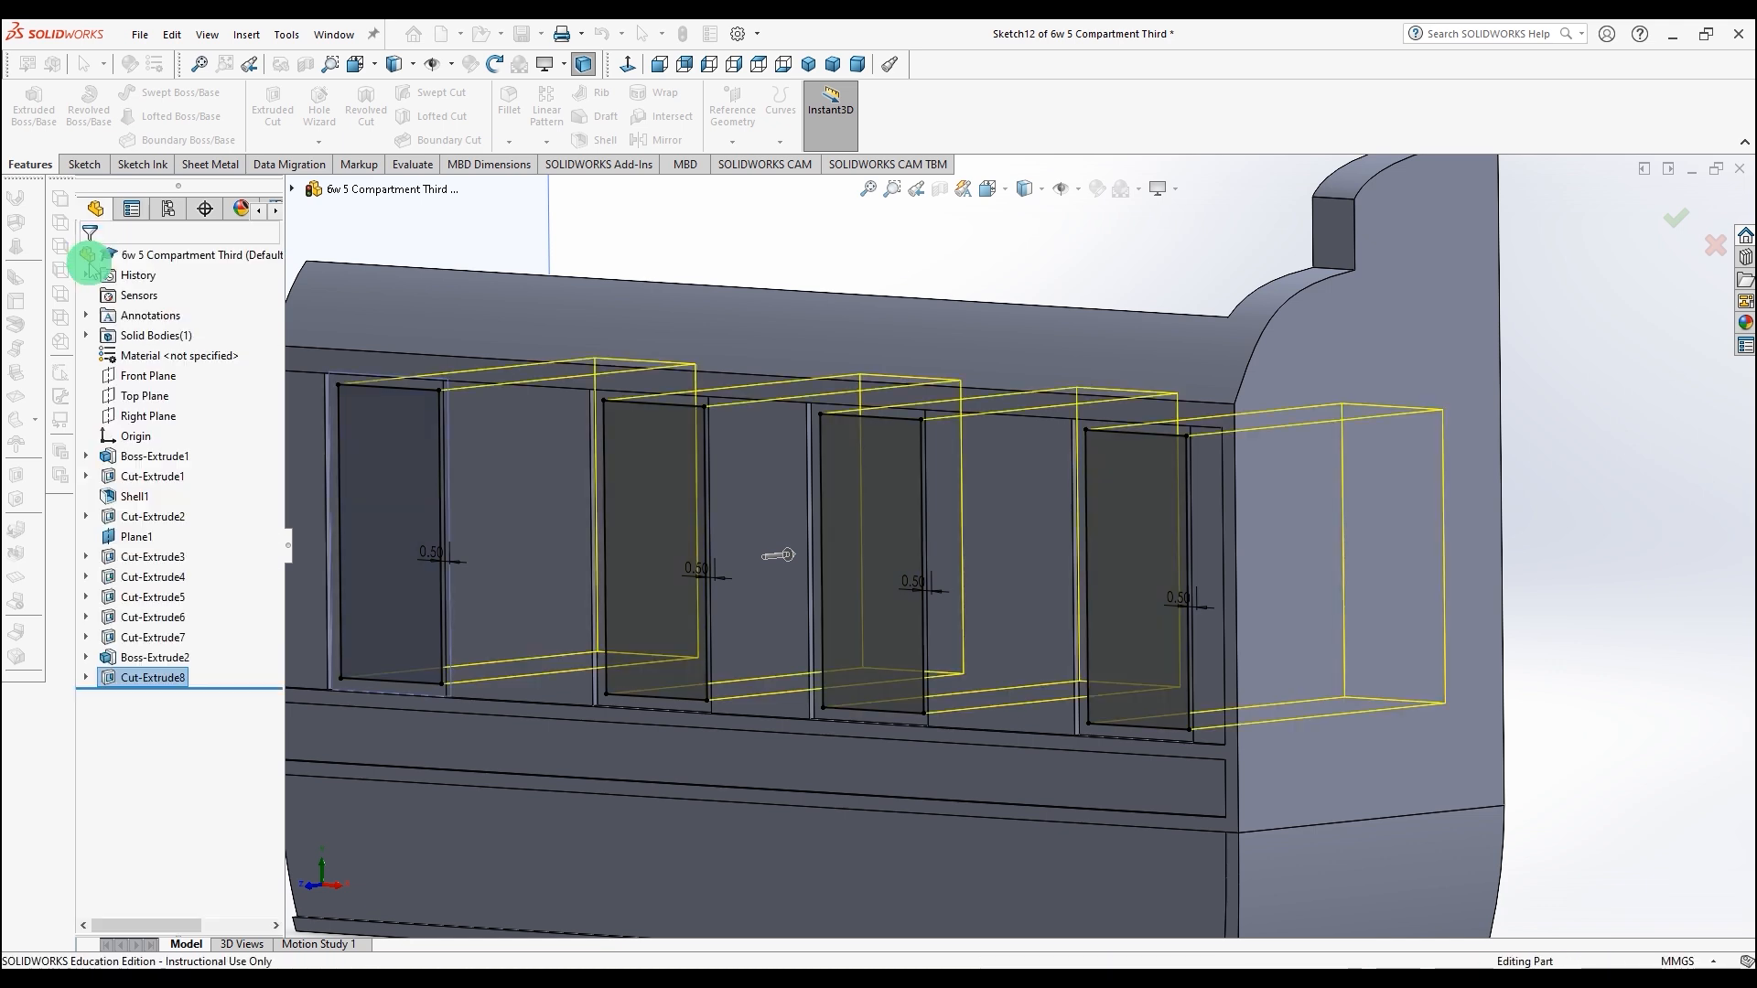
{"action": "scroll", "coordinate": [666, 518], "scroll_direction": "up", "scroll_amount": 3}
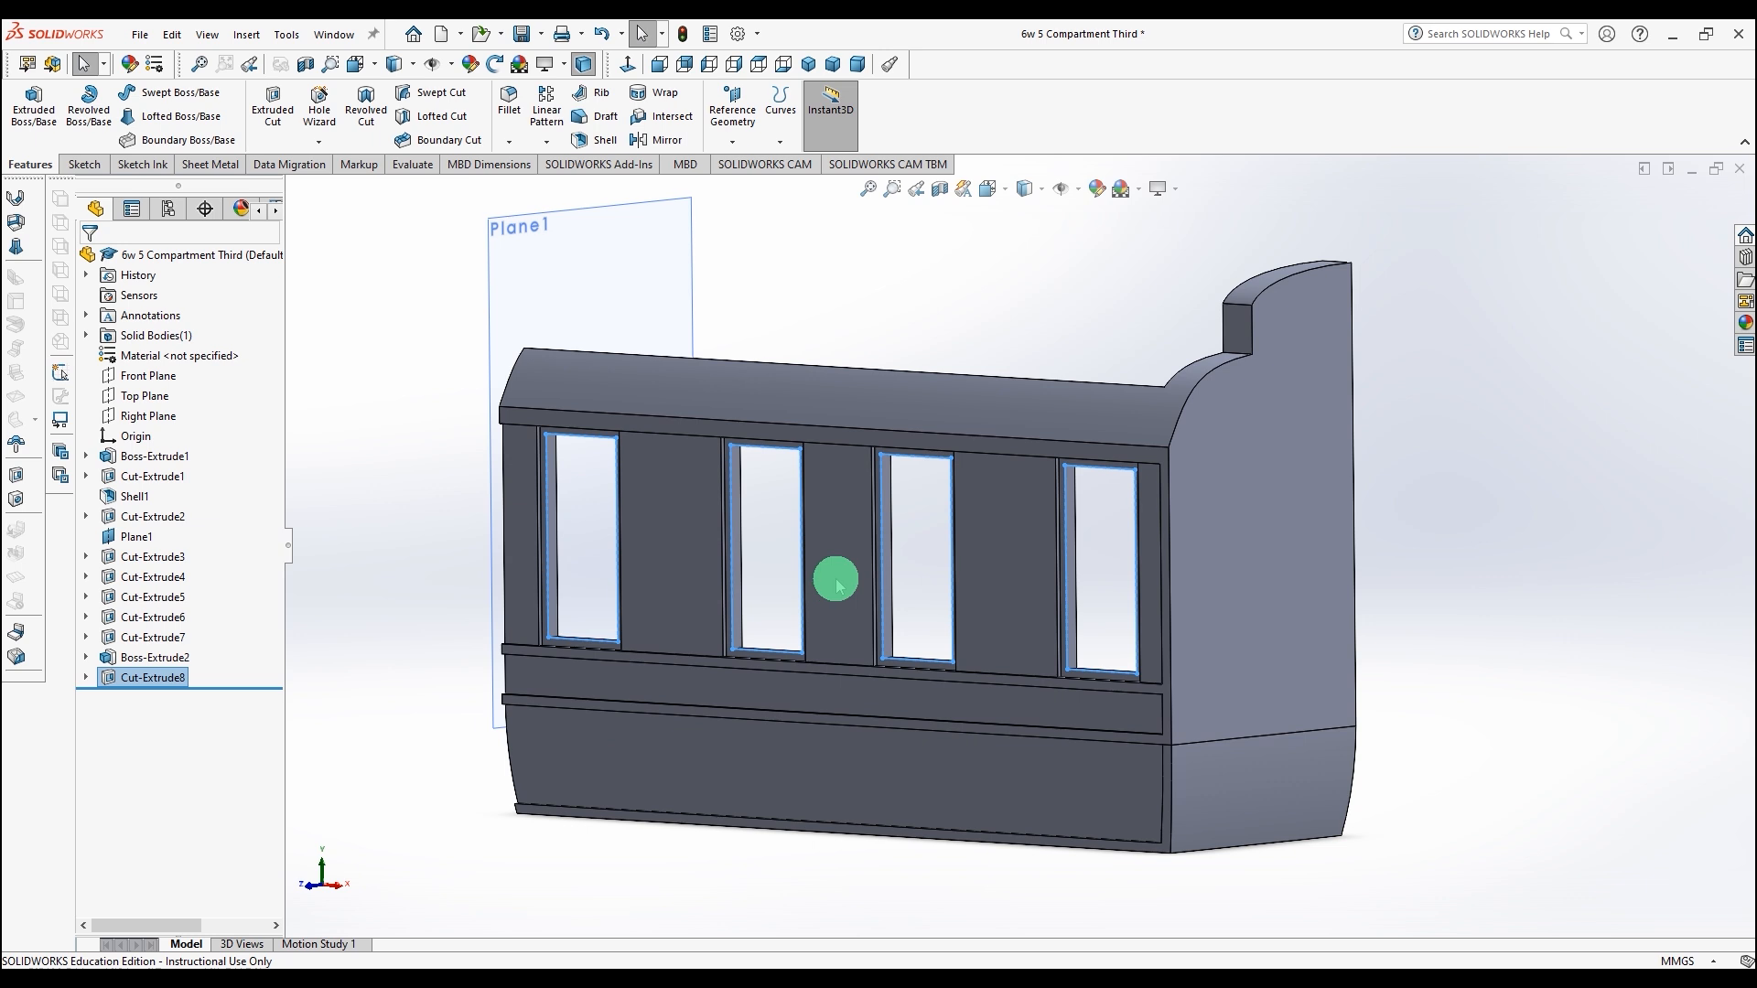
{"action": "scroll", "coordinate": [836, 576], "scroll_direction": "down", "scroll_amount": 1}
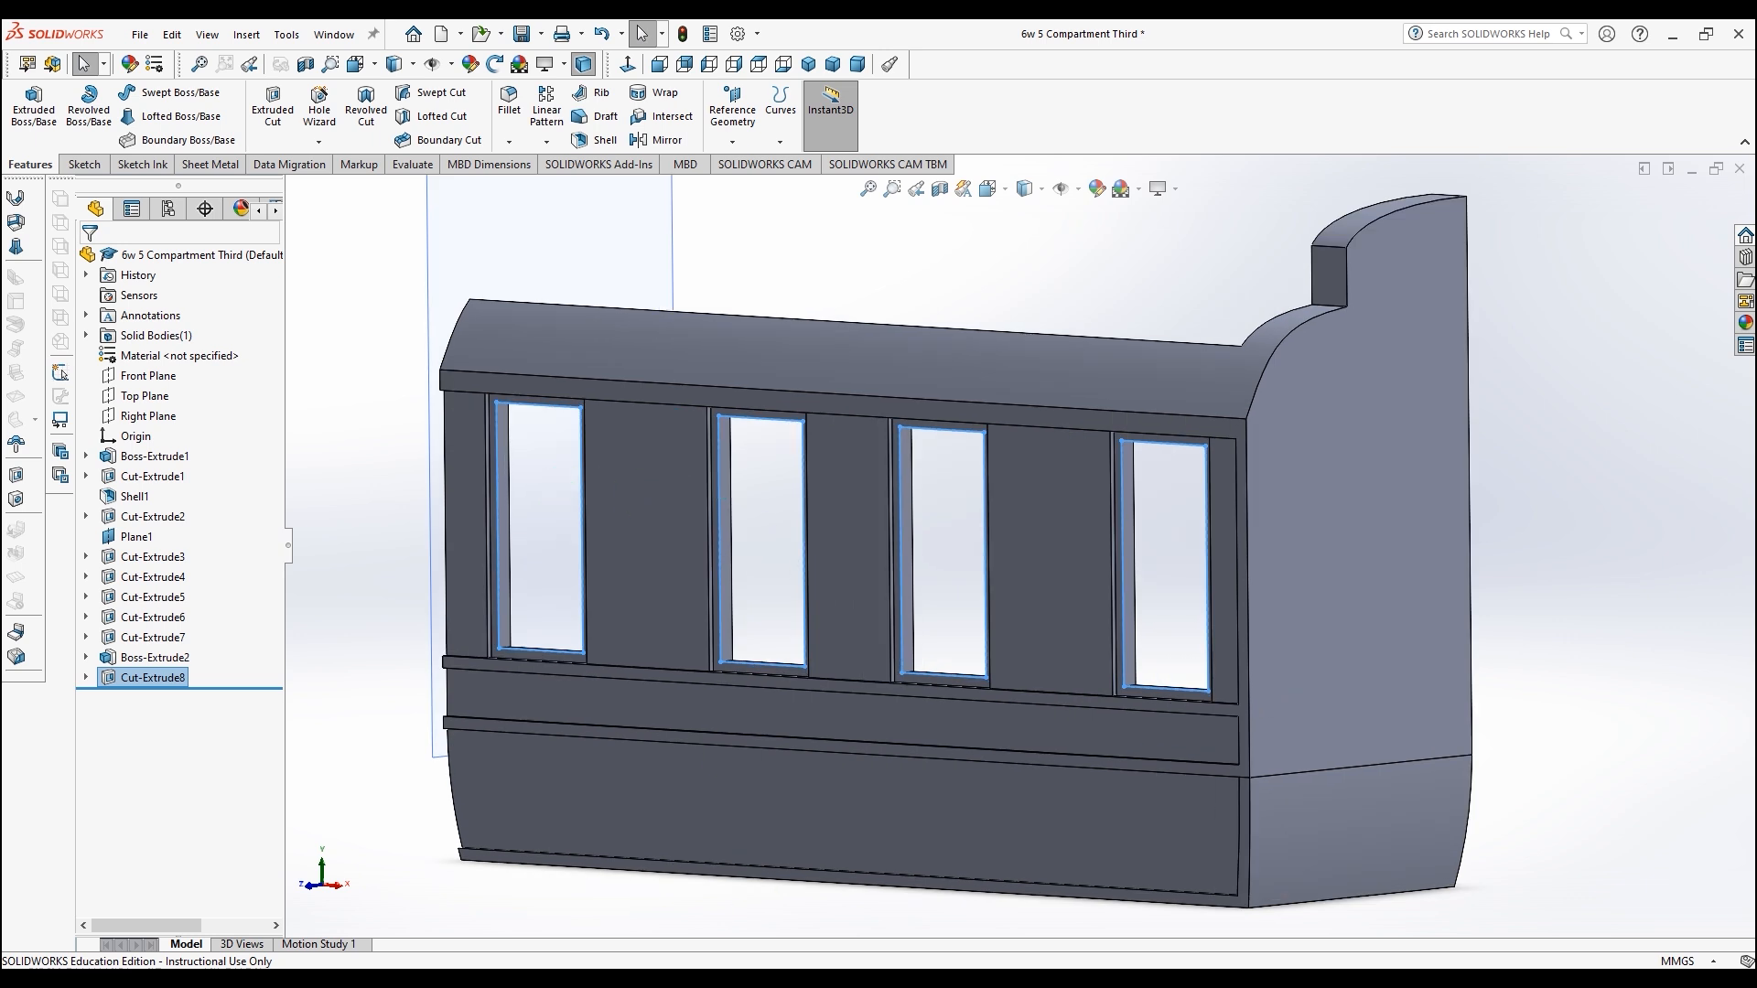
Step: Switch to 2D Design and measure the window frame's top rail heights with vertical dimensions on the drawing
{"action": "left_click", "coordinate": [740, 982]}
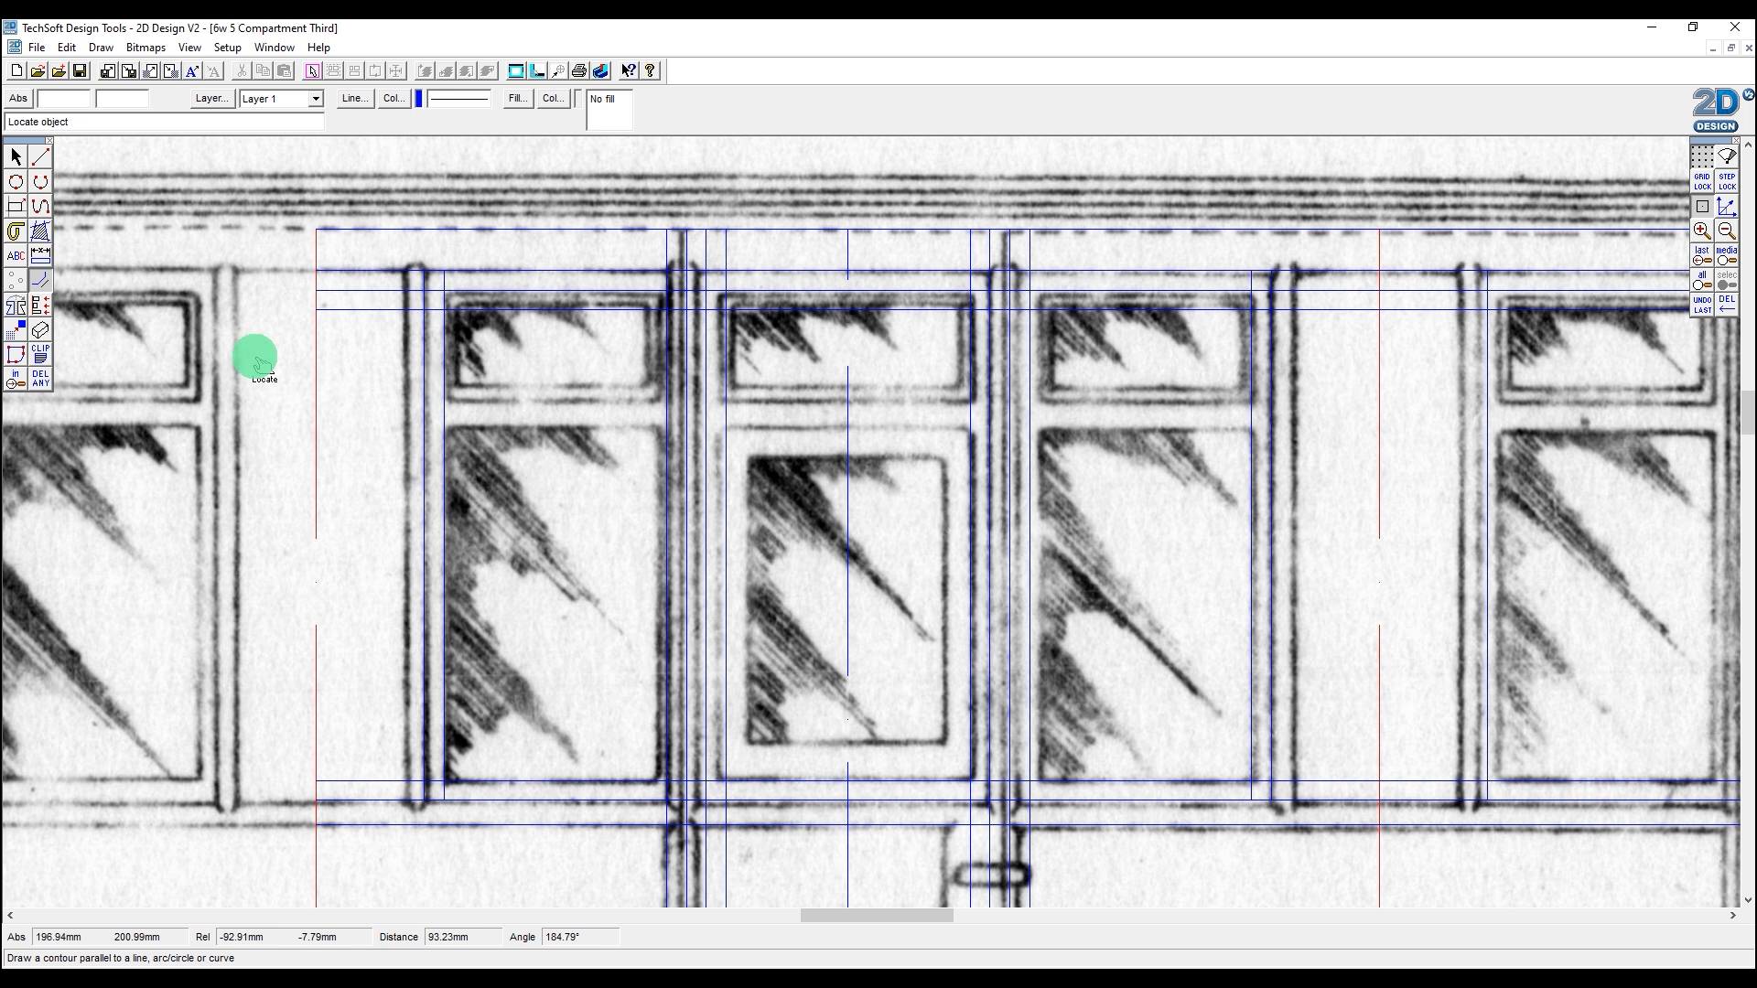
{"action": "left_click", "coordinate": [41, 158]}
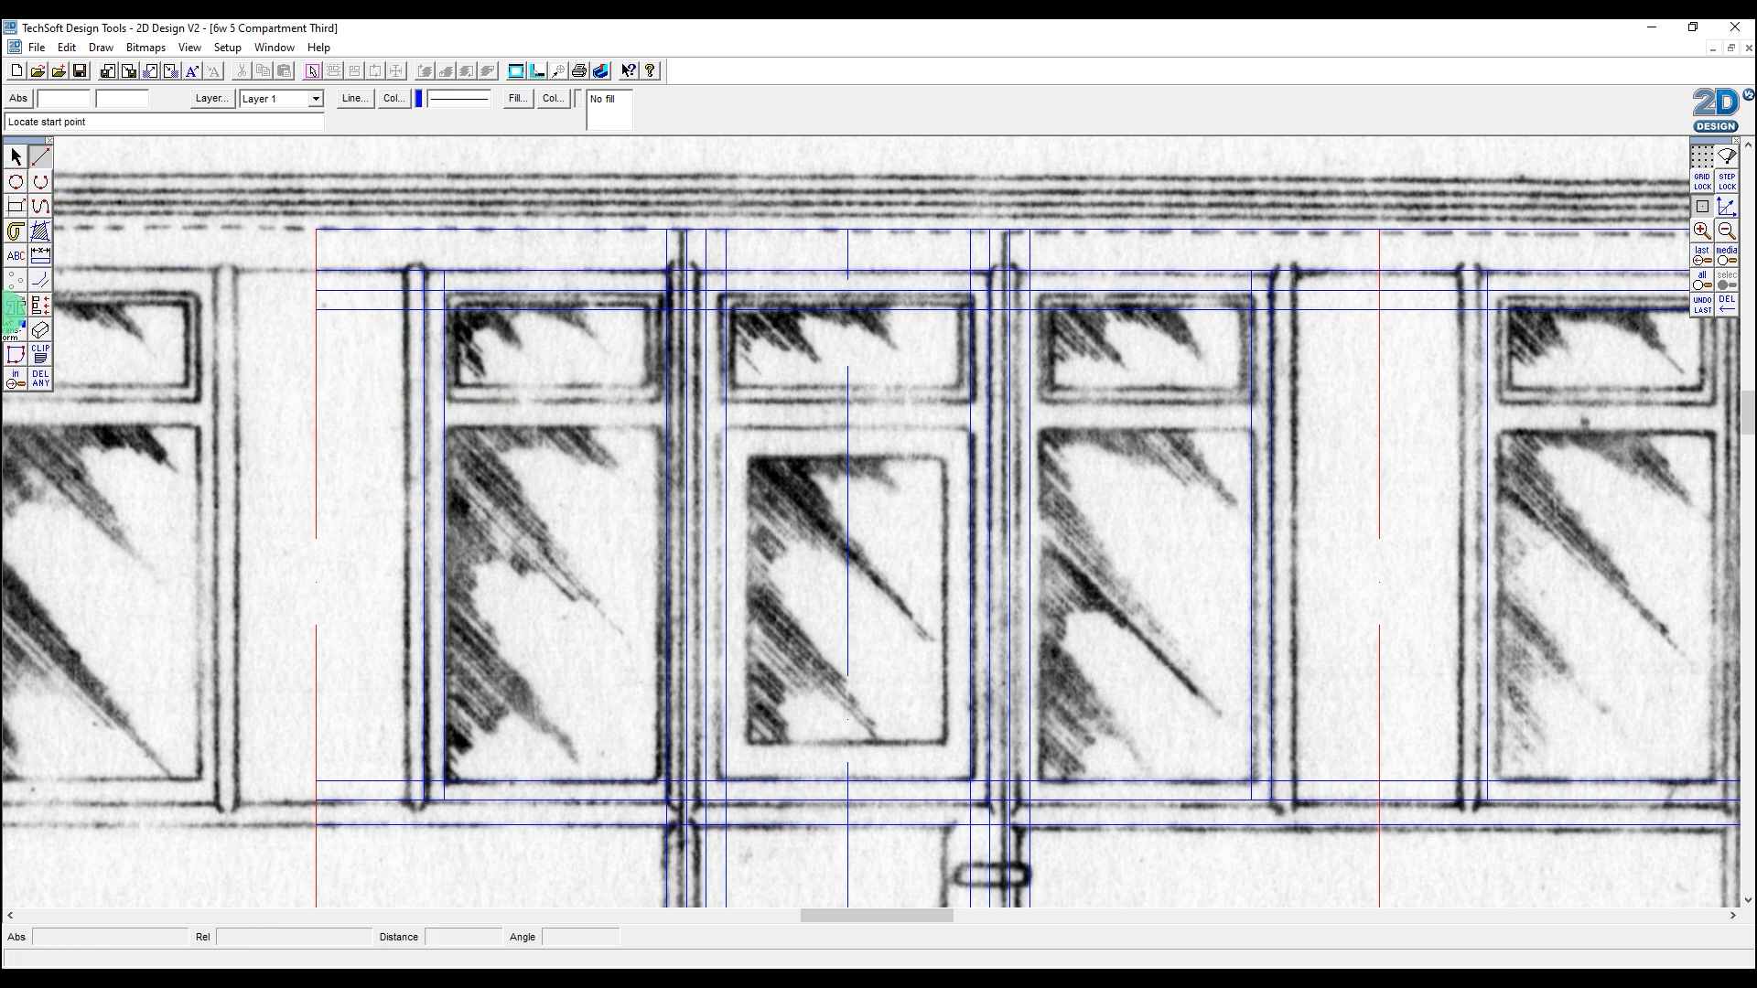
{"action": "left_click", "coordinate": [40, 255]}
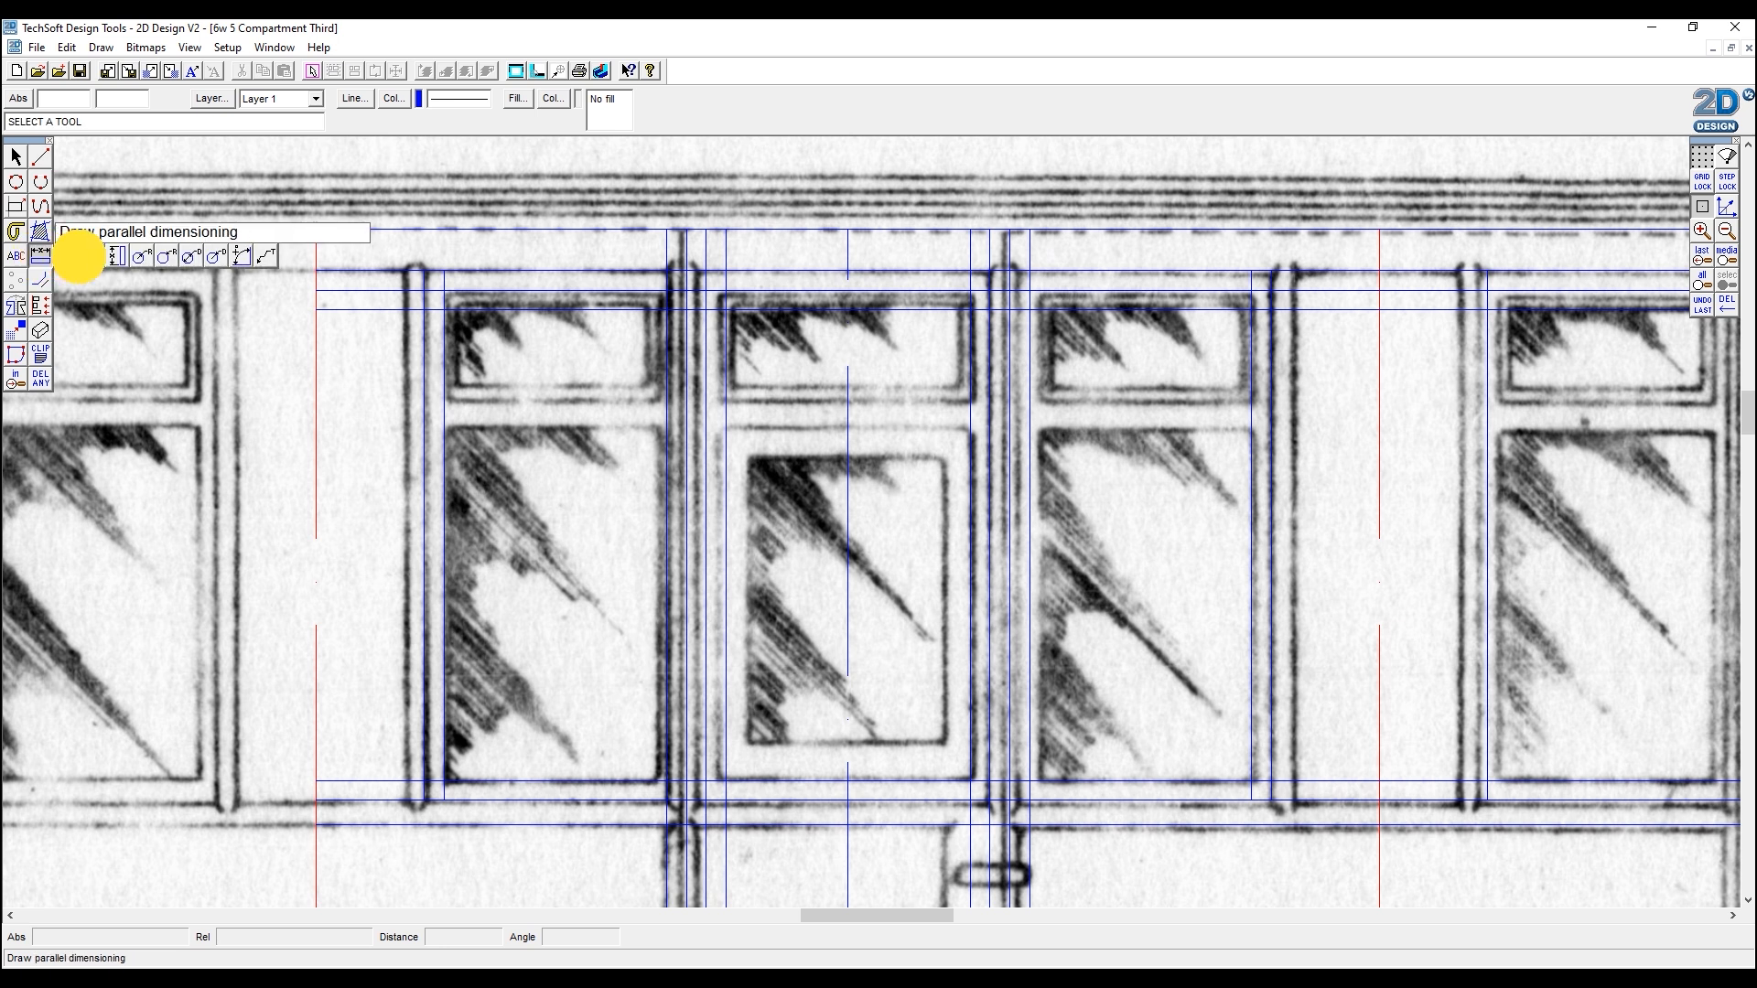
{"action": "left_click", "coordinate": [117, 256]}
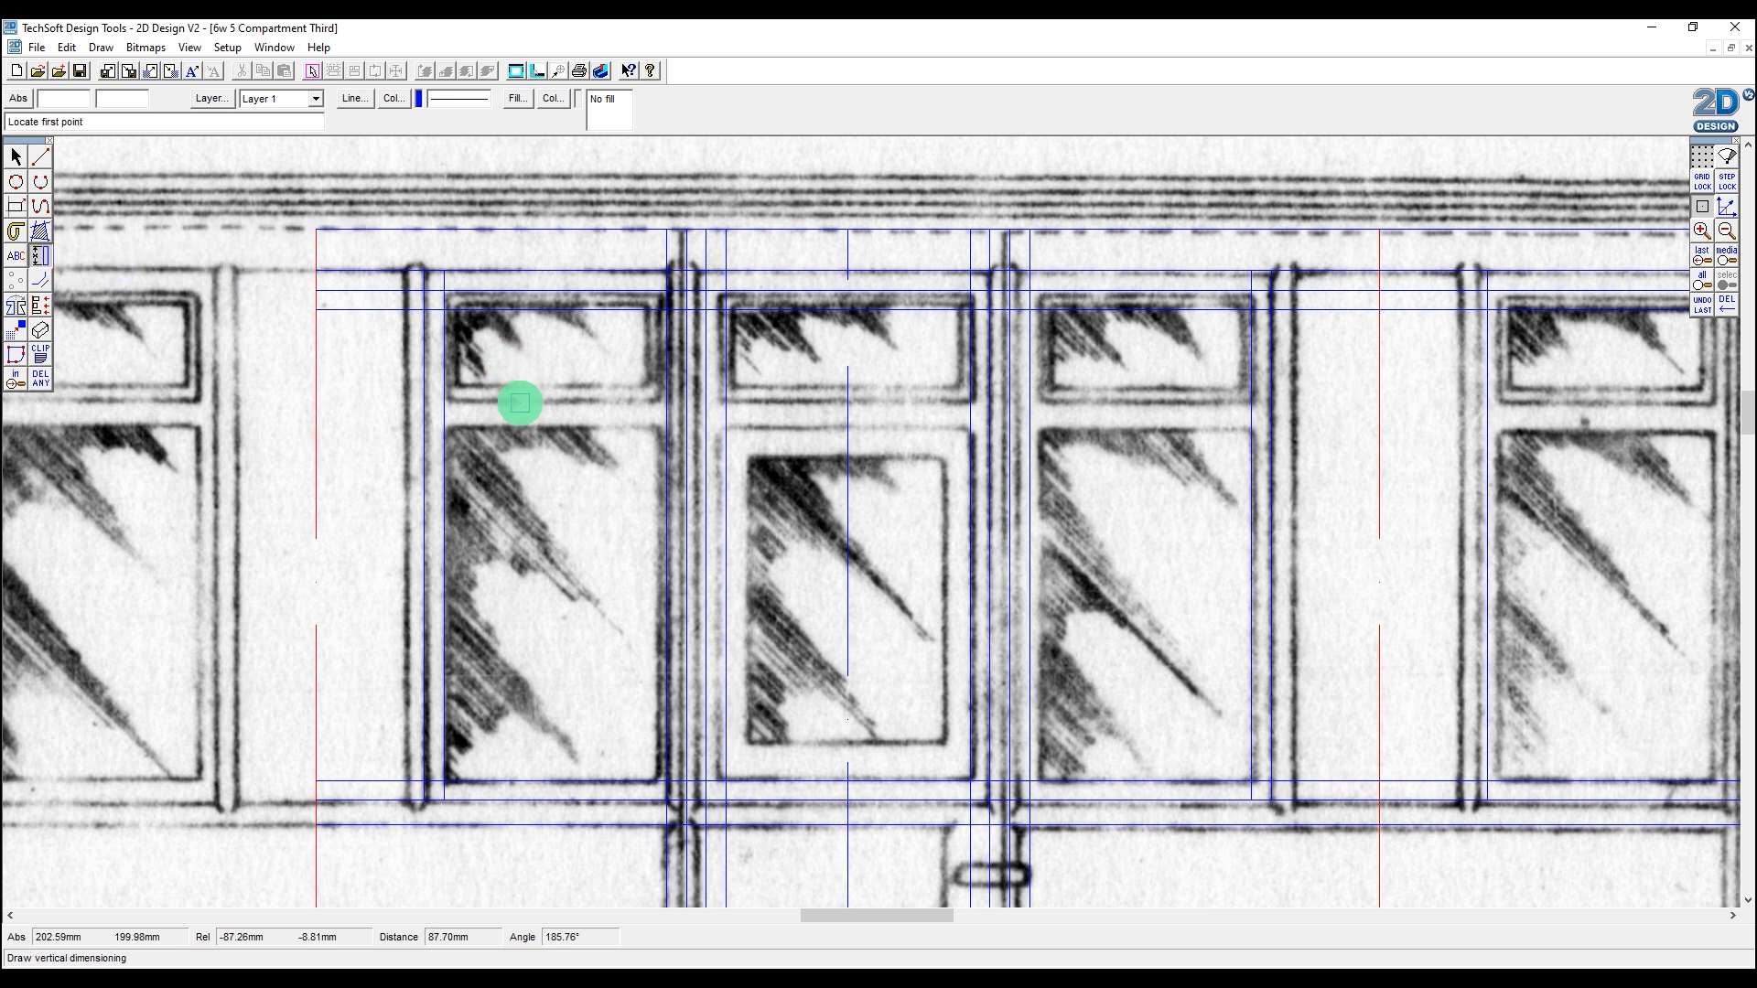
{"action": "left_click", "coordinate": [518, 424]}
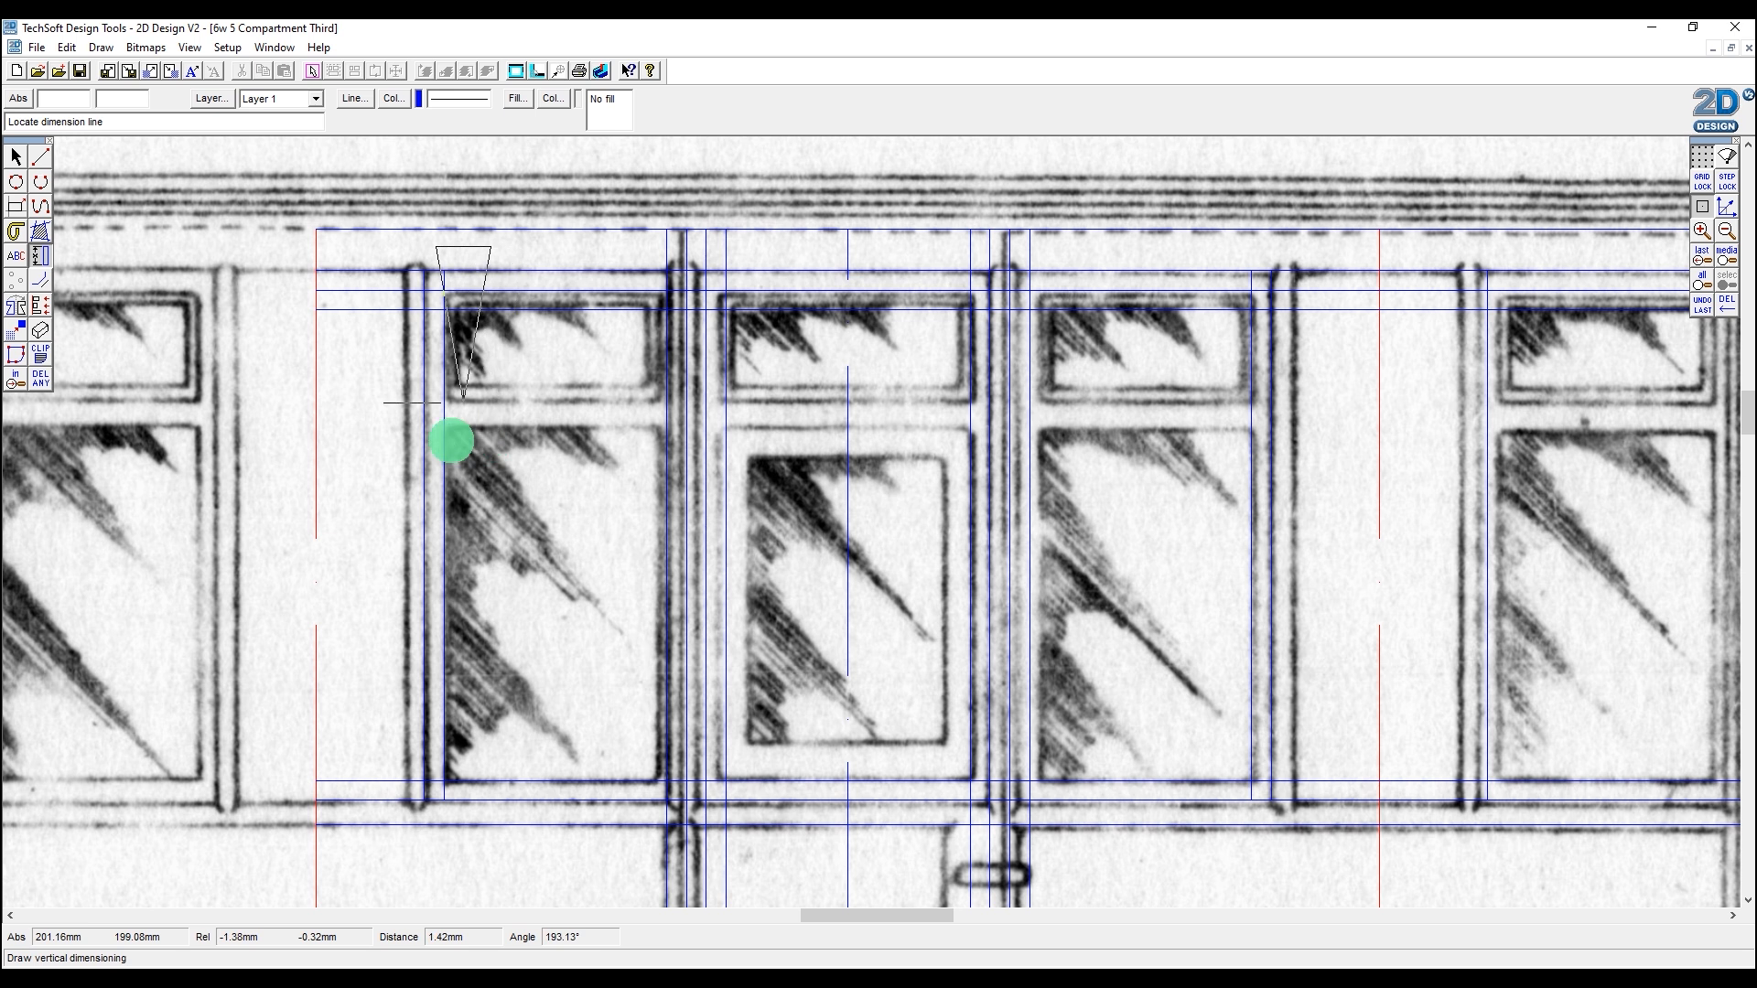
{"action": "left_click", "coordinate": [355, 468]}
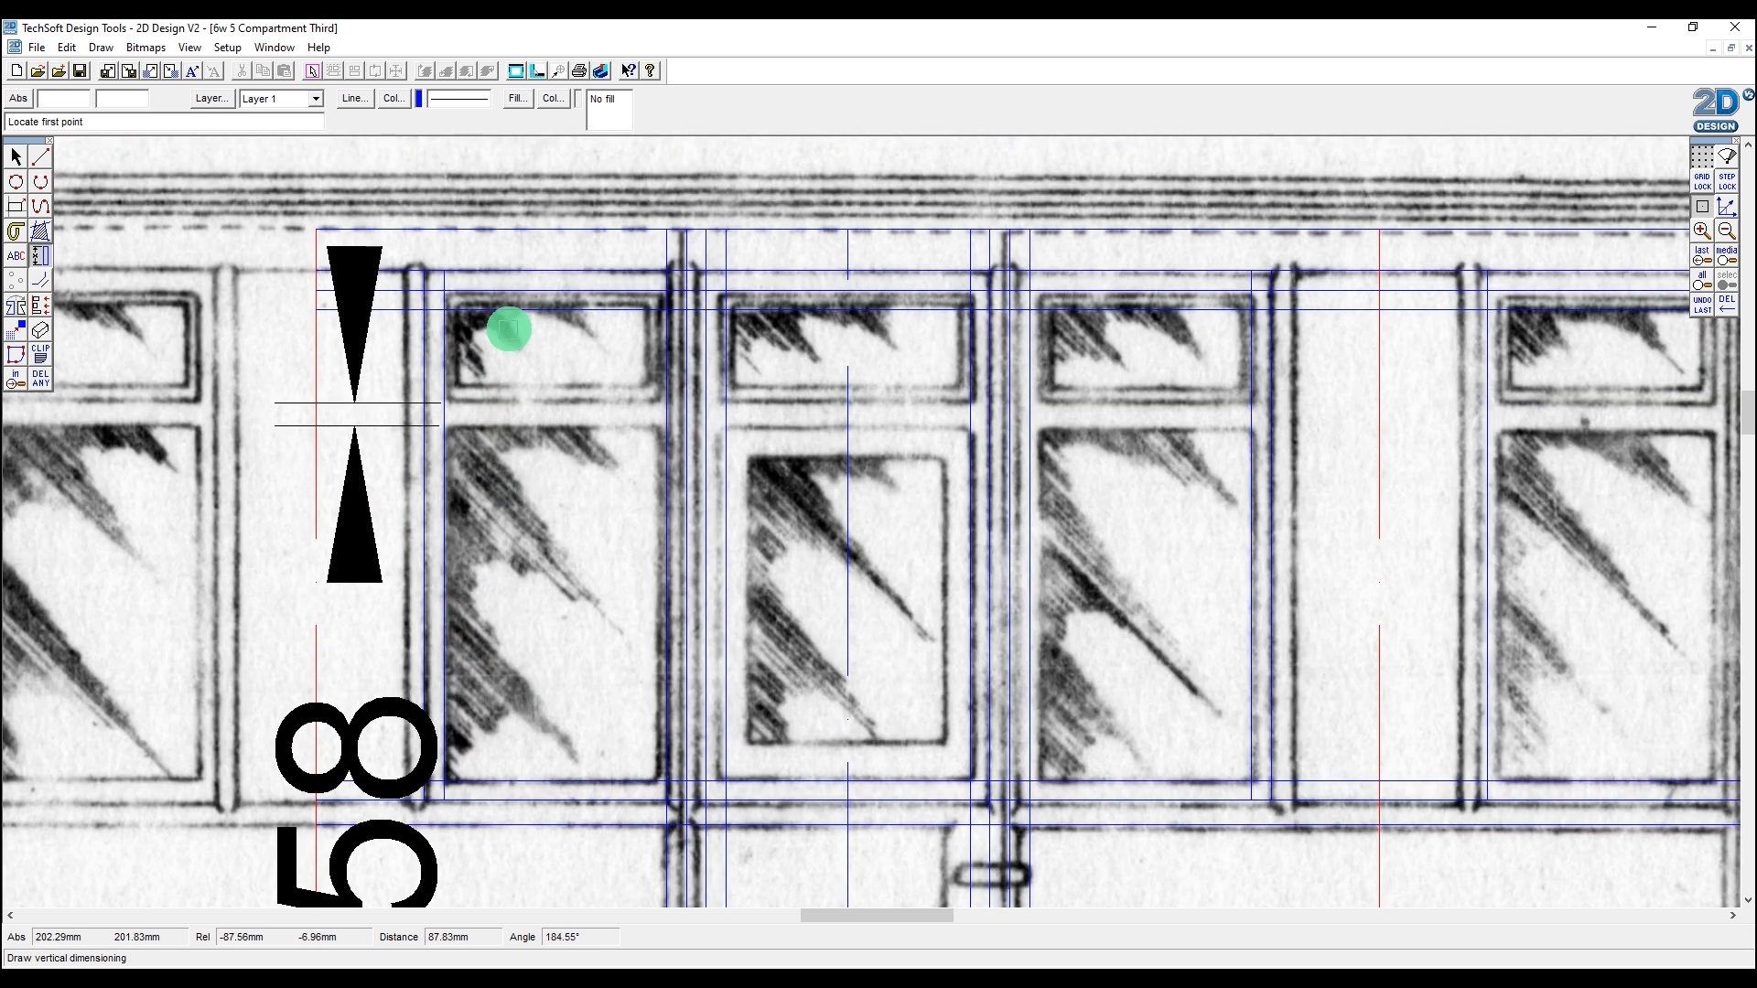
{"action": "left_click", "coordinate": [318, 321]}
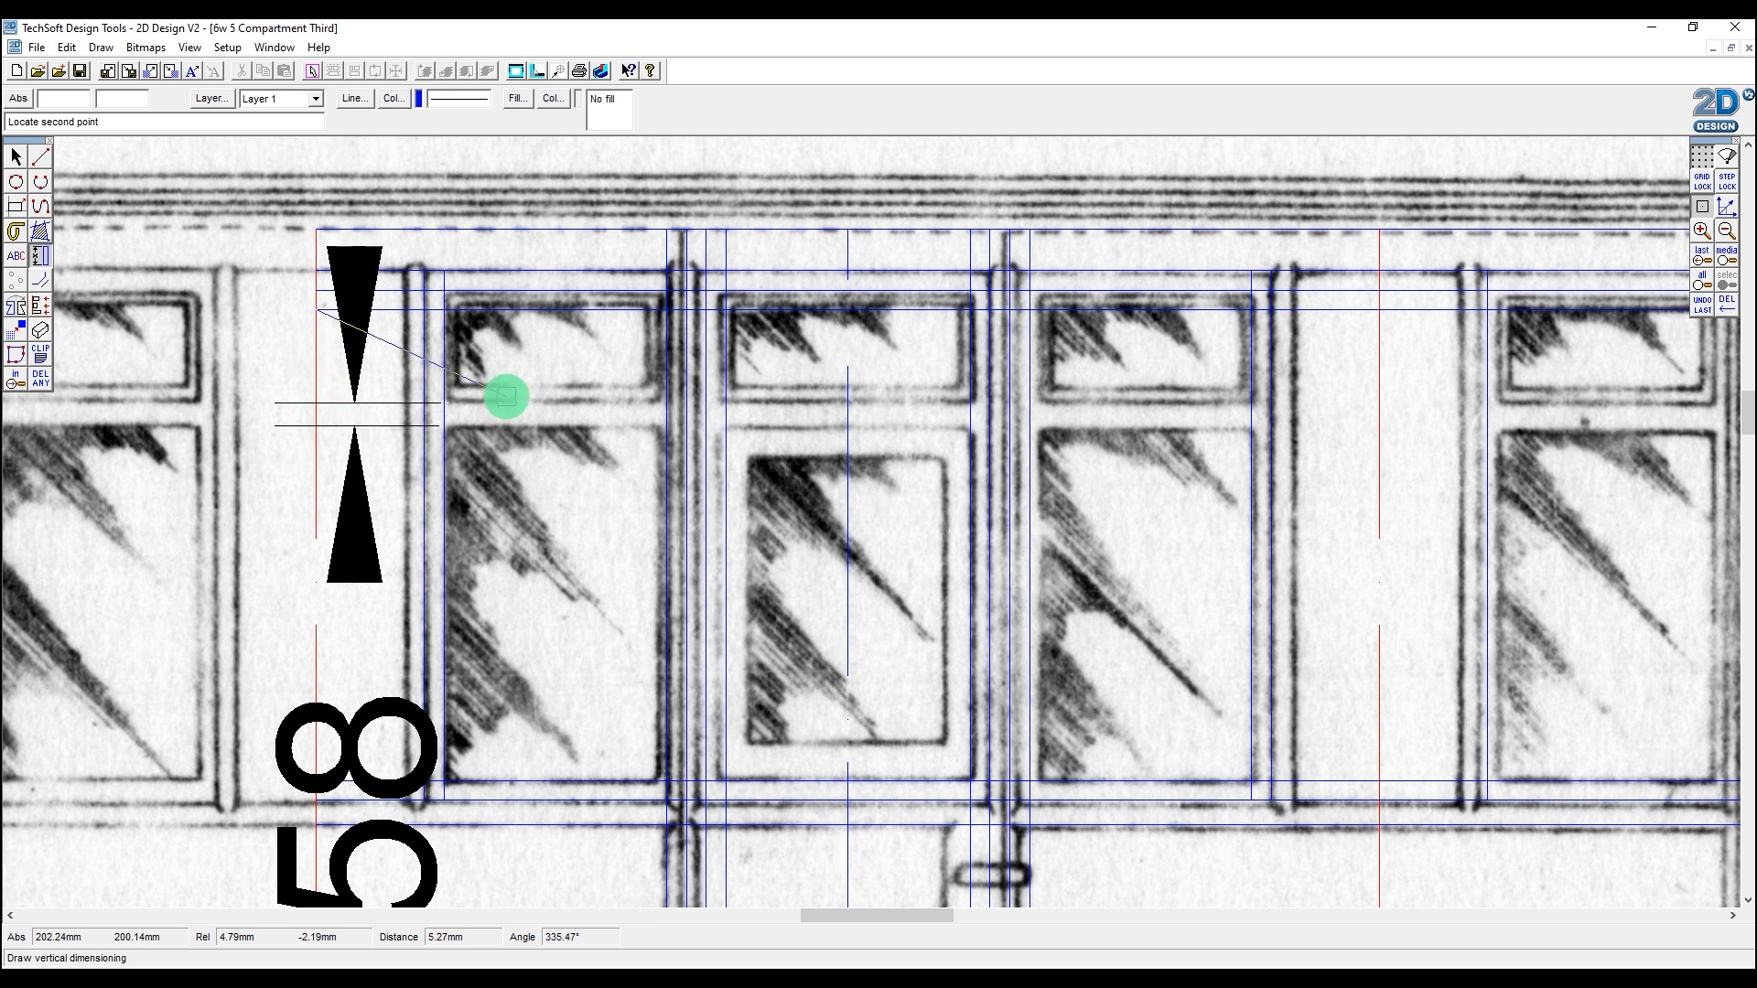
{"action": "left_click", "coordinate": [523, 403]}
{"action": "left_click", "coordinate": [620, 660]}
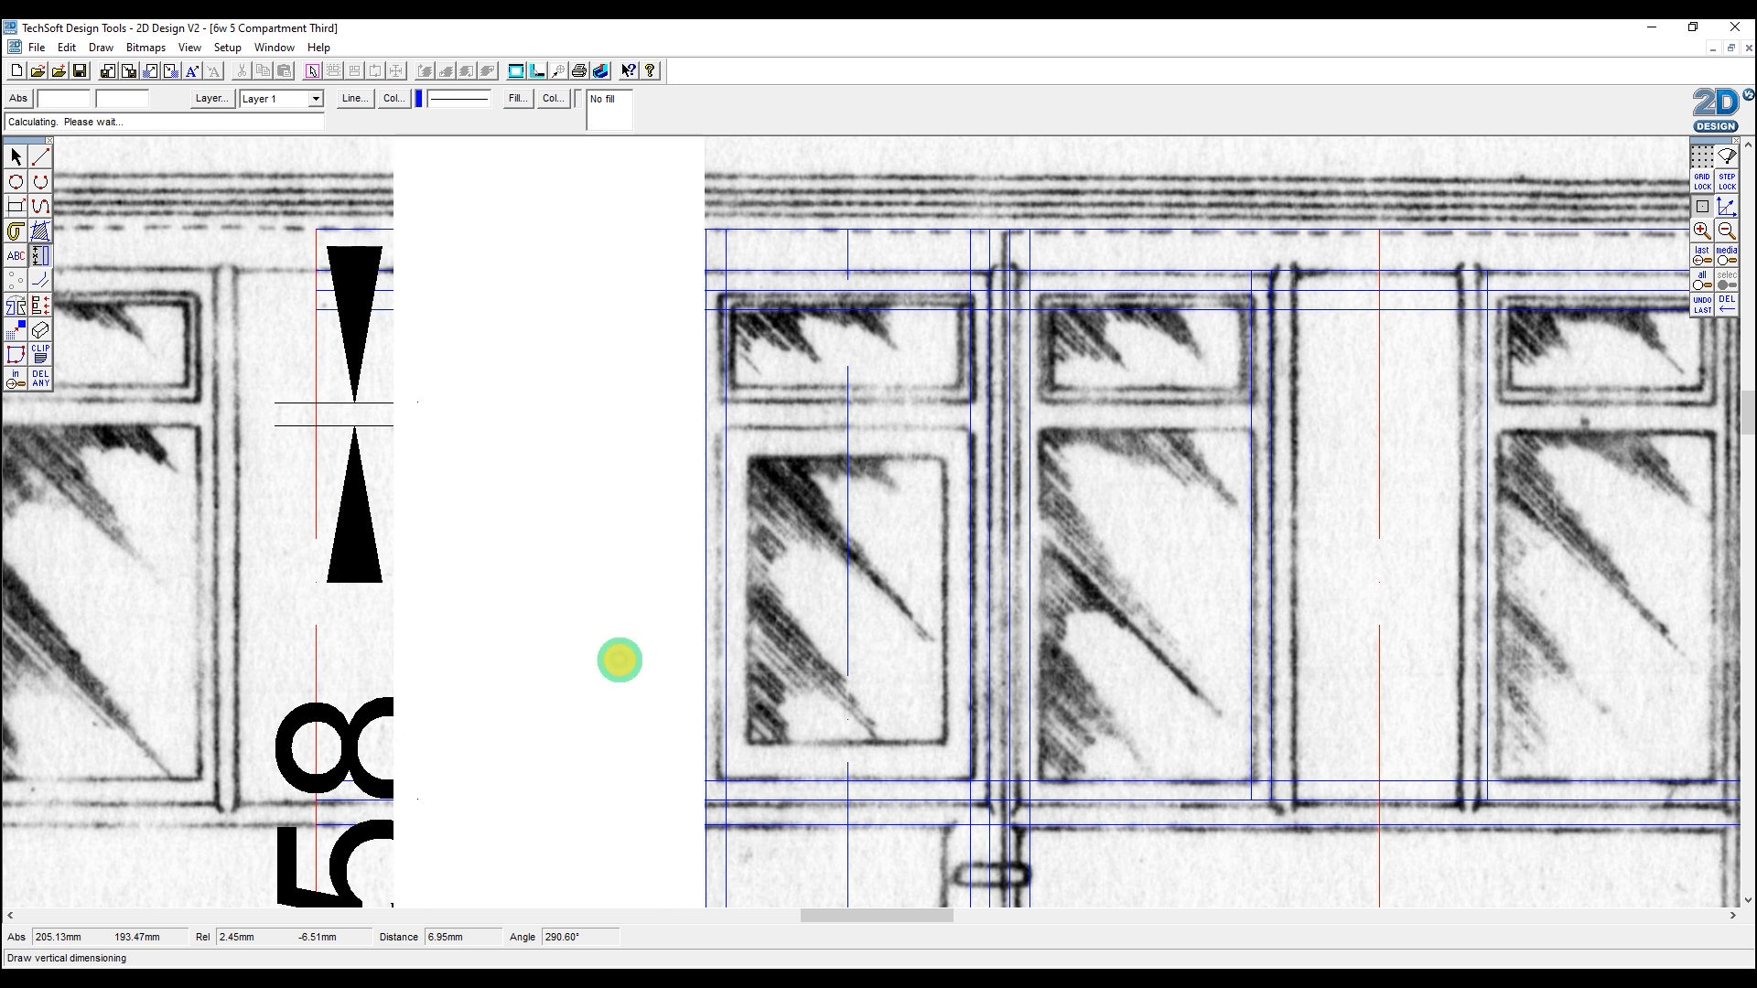
{"action": "left_click", "coordinate": [1724, 229]}
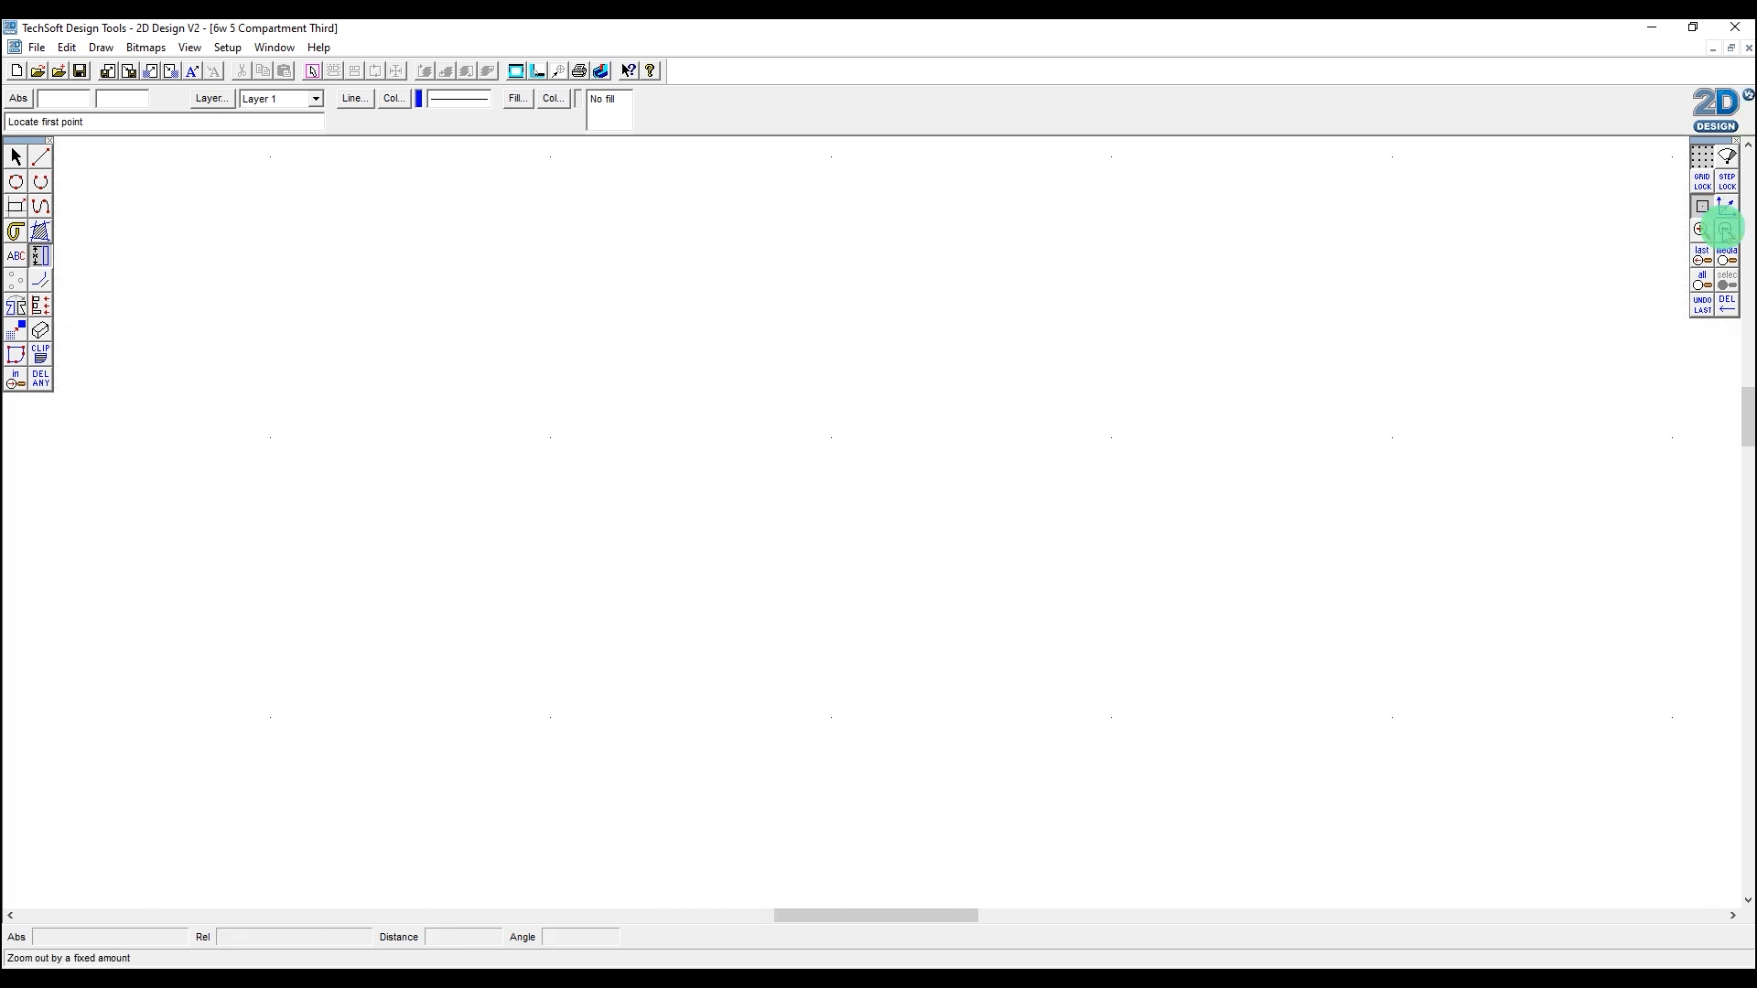
{"action": "left_click", "coordinate": [1724, 230]}
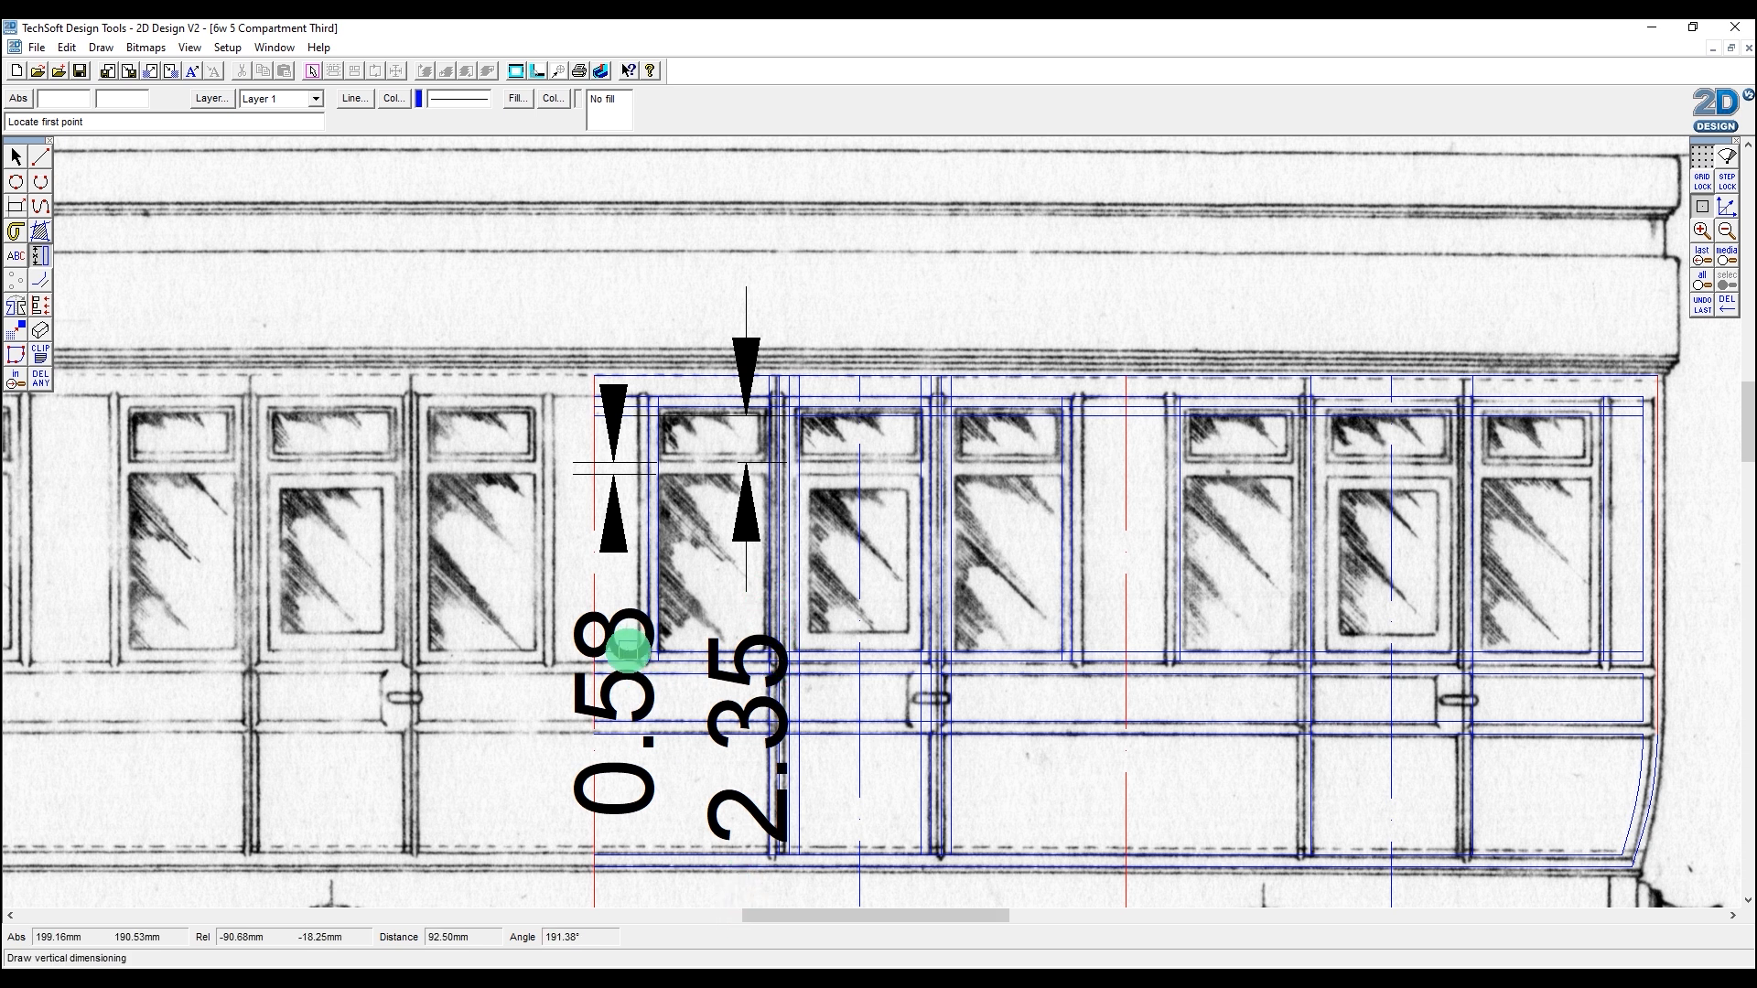
Step: Switch back to SOLIDWORKS and edit the window cut's sketch, viewing it normal to the sketch plane
{"action": "mouse_move", "coordinate": [874, 968]}
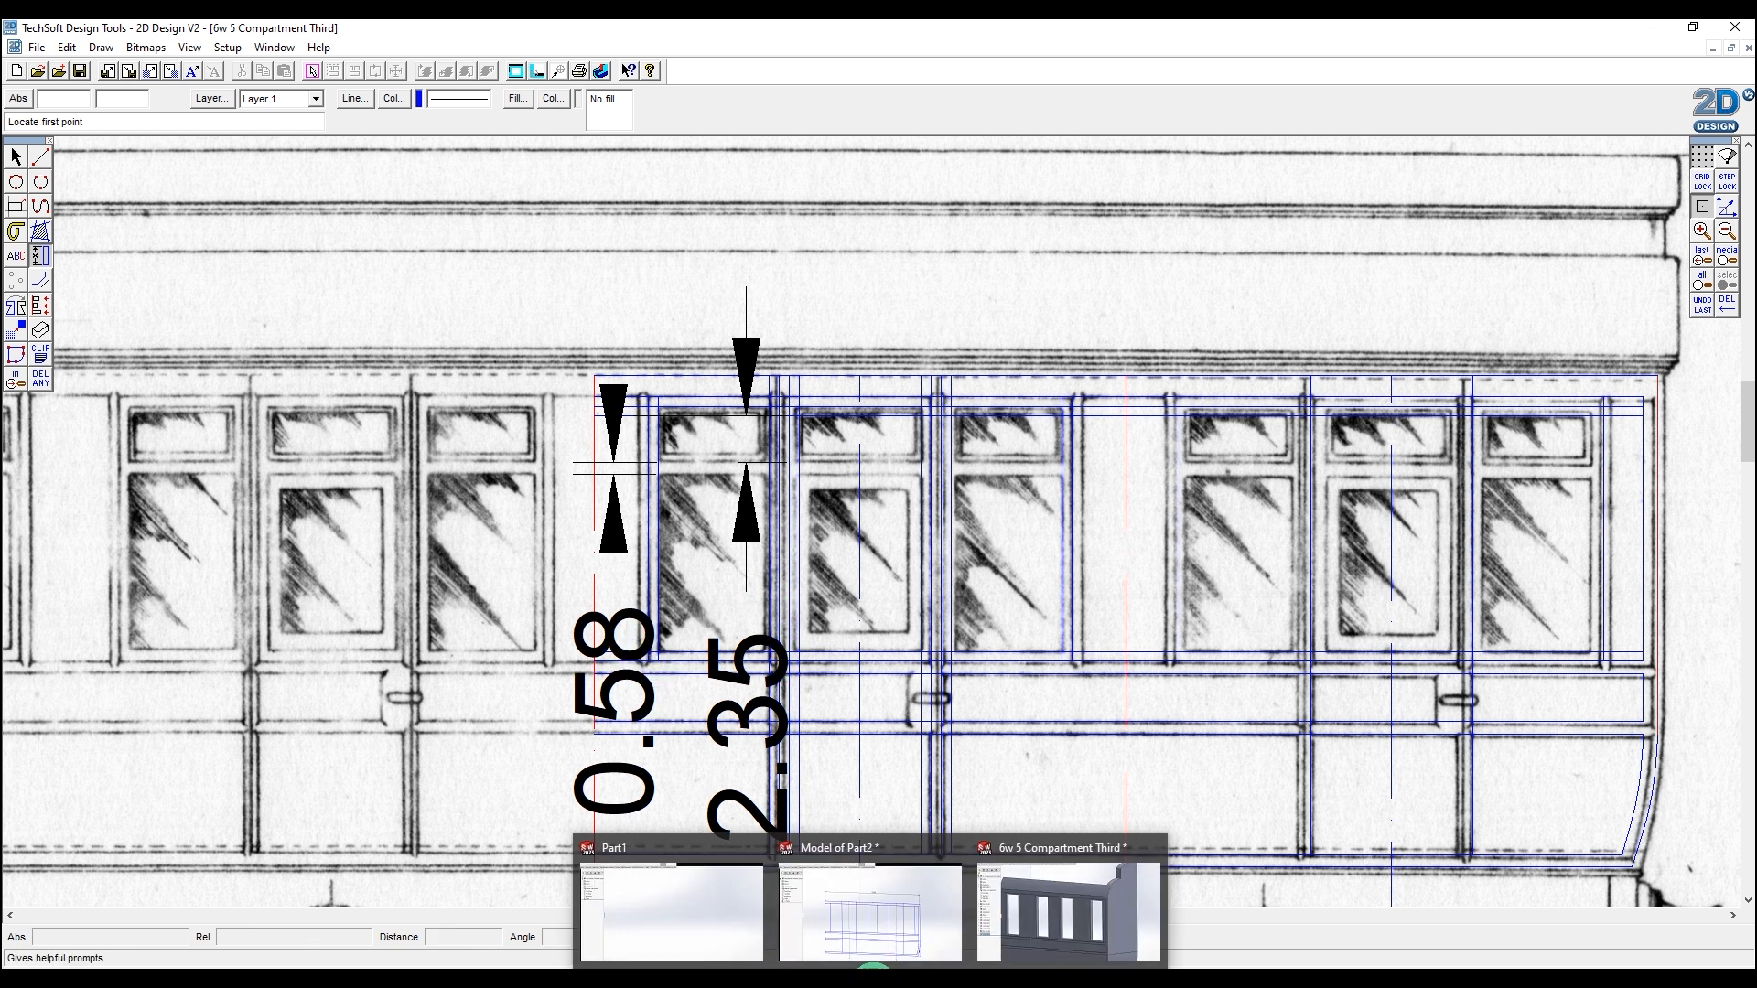
{"action": "left_click", "coordinate": [1061, 892]}
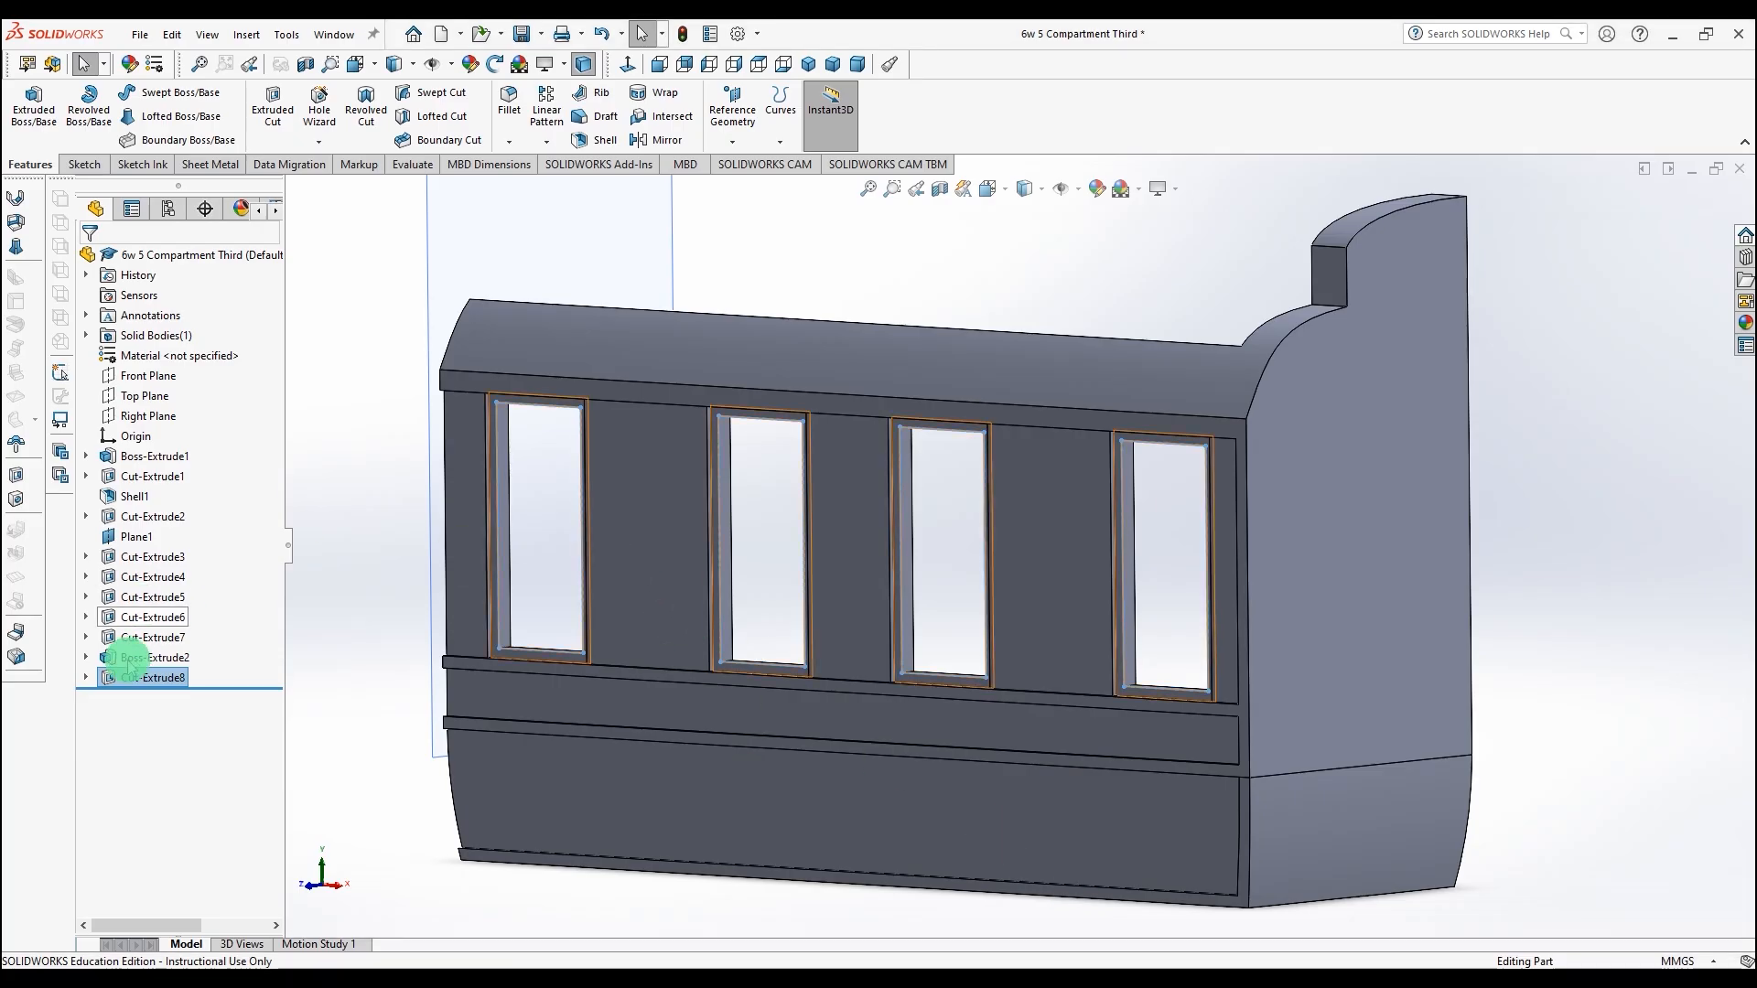
{"action": "left_click", "coordinate": [86, 677]}
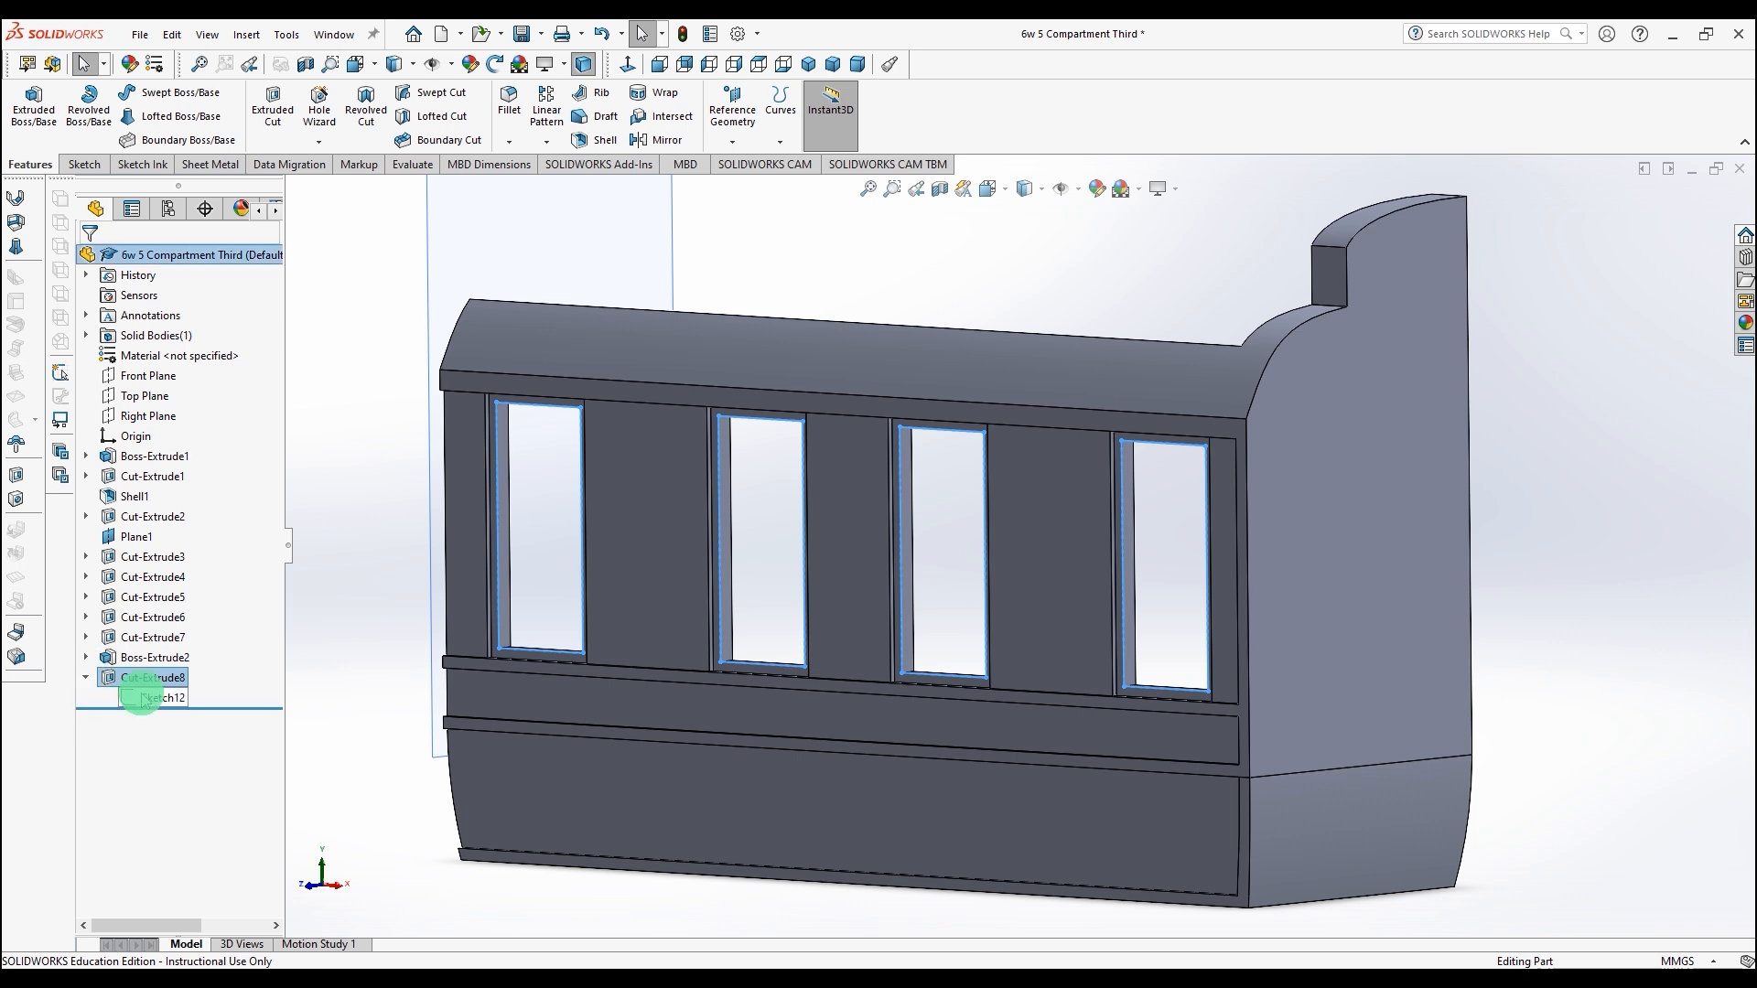
{"action": "left_click", "coordinate": [144, 698]}
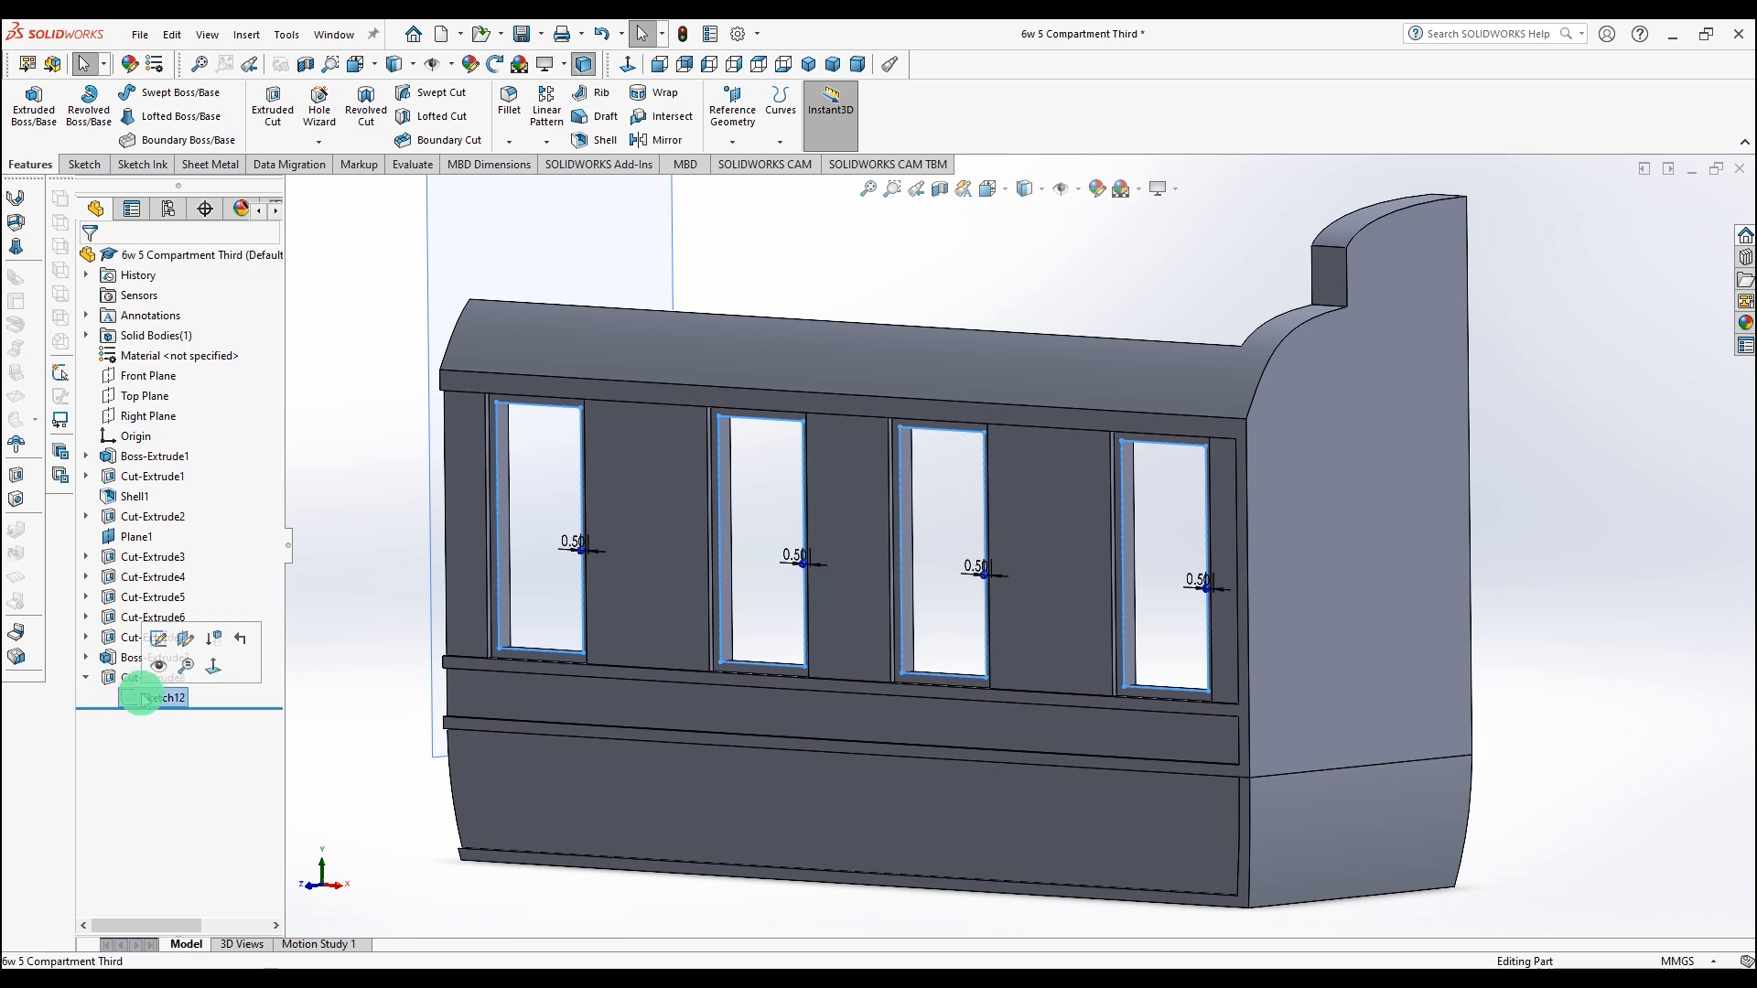
{"action": "right_click", "coordinate": [142, 699]}
{"action": "left_click", "coordinate": [168, 621]}
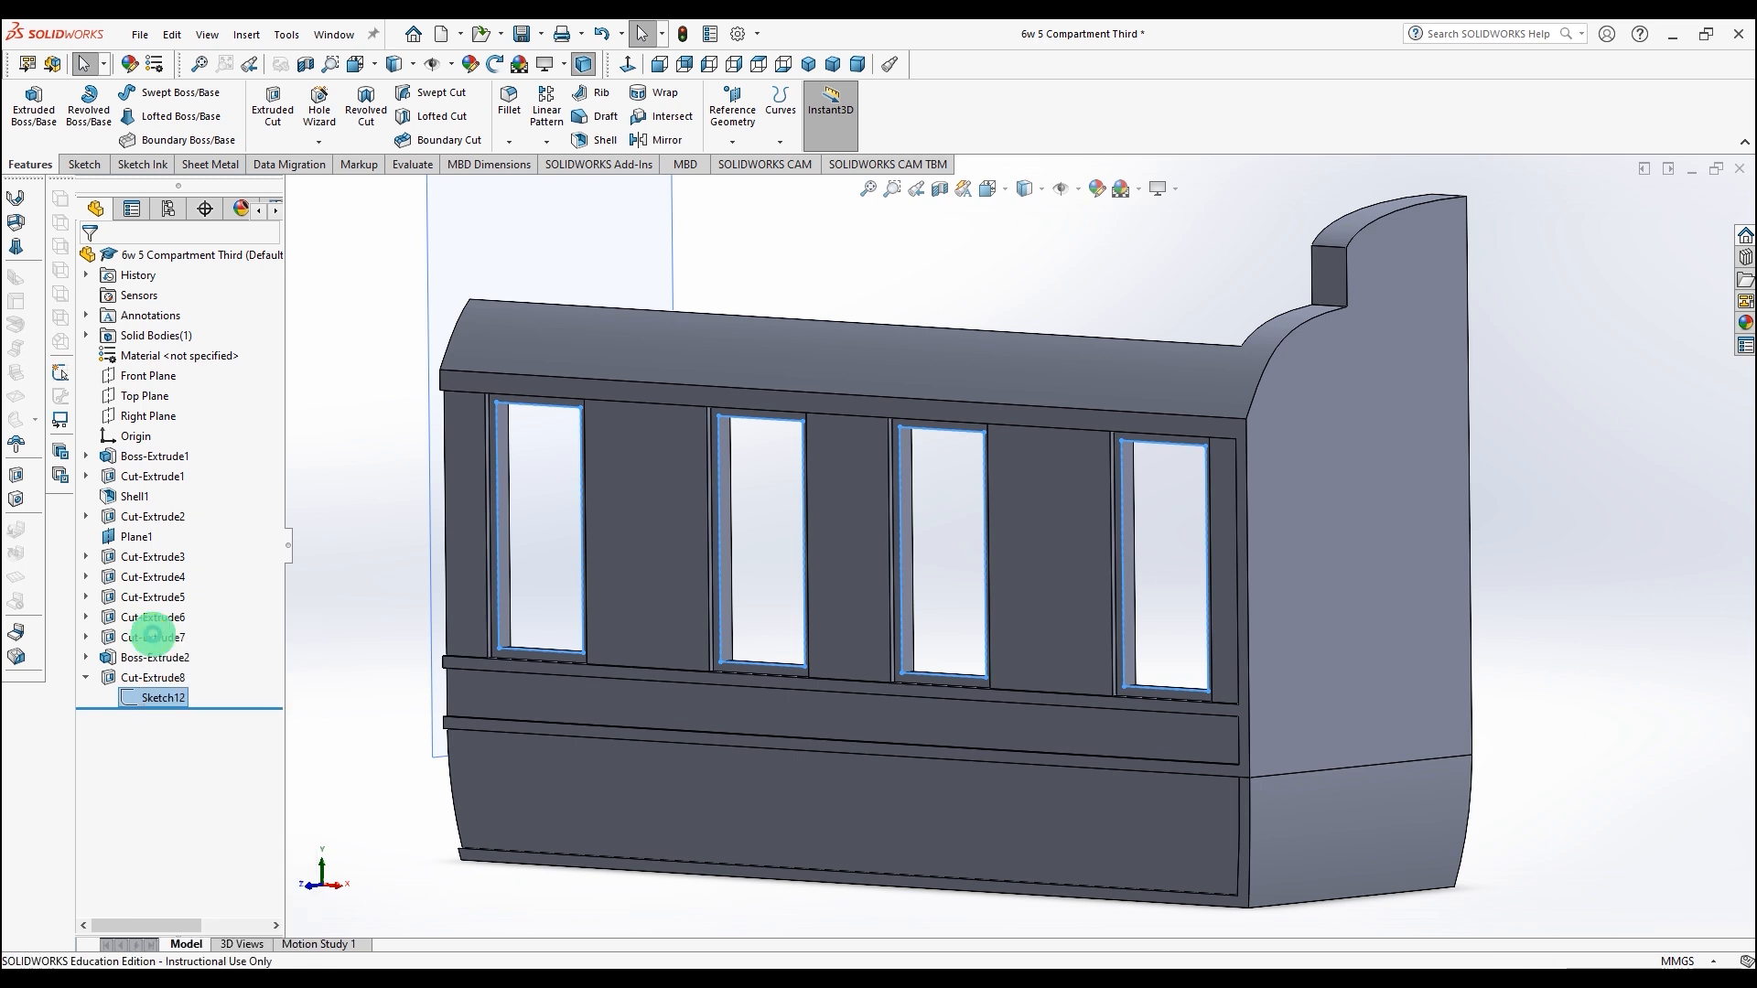
{"action": "key", "text": "space"}
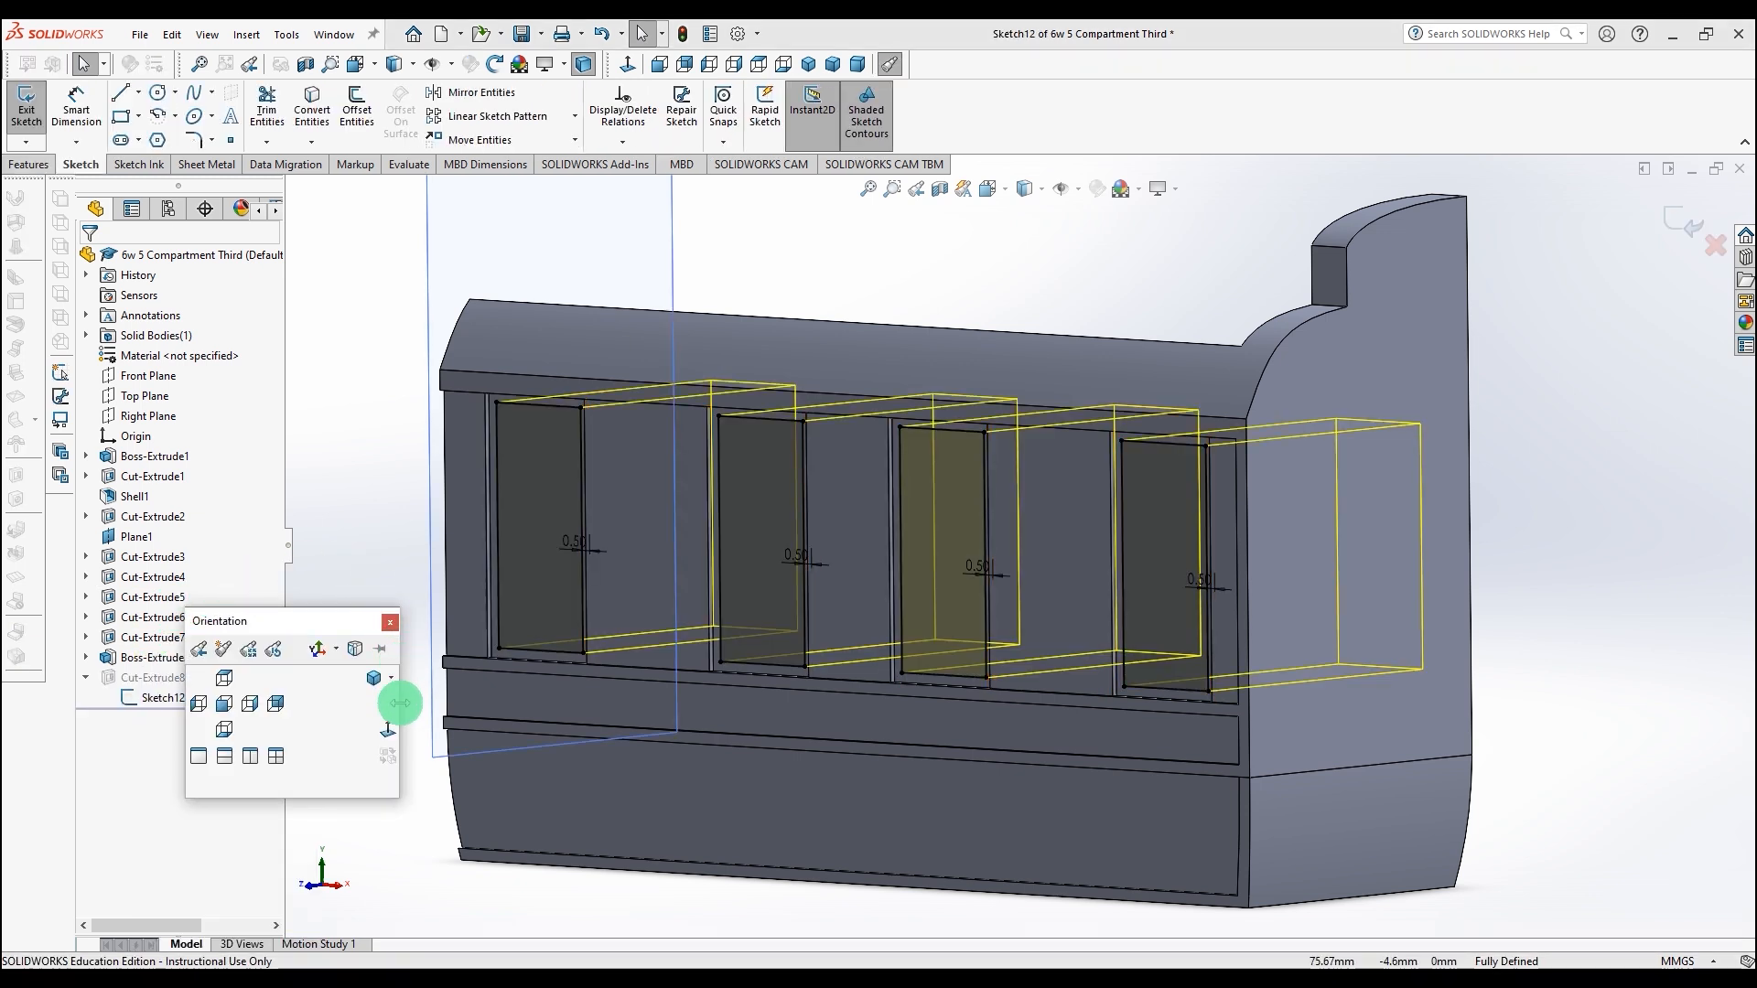
{"action": "left_click", "coordinate": [387, 729]}
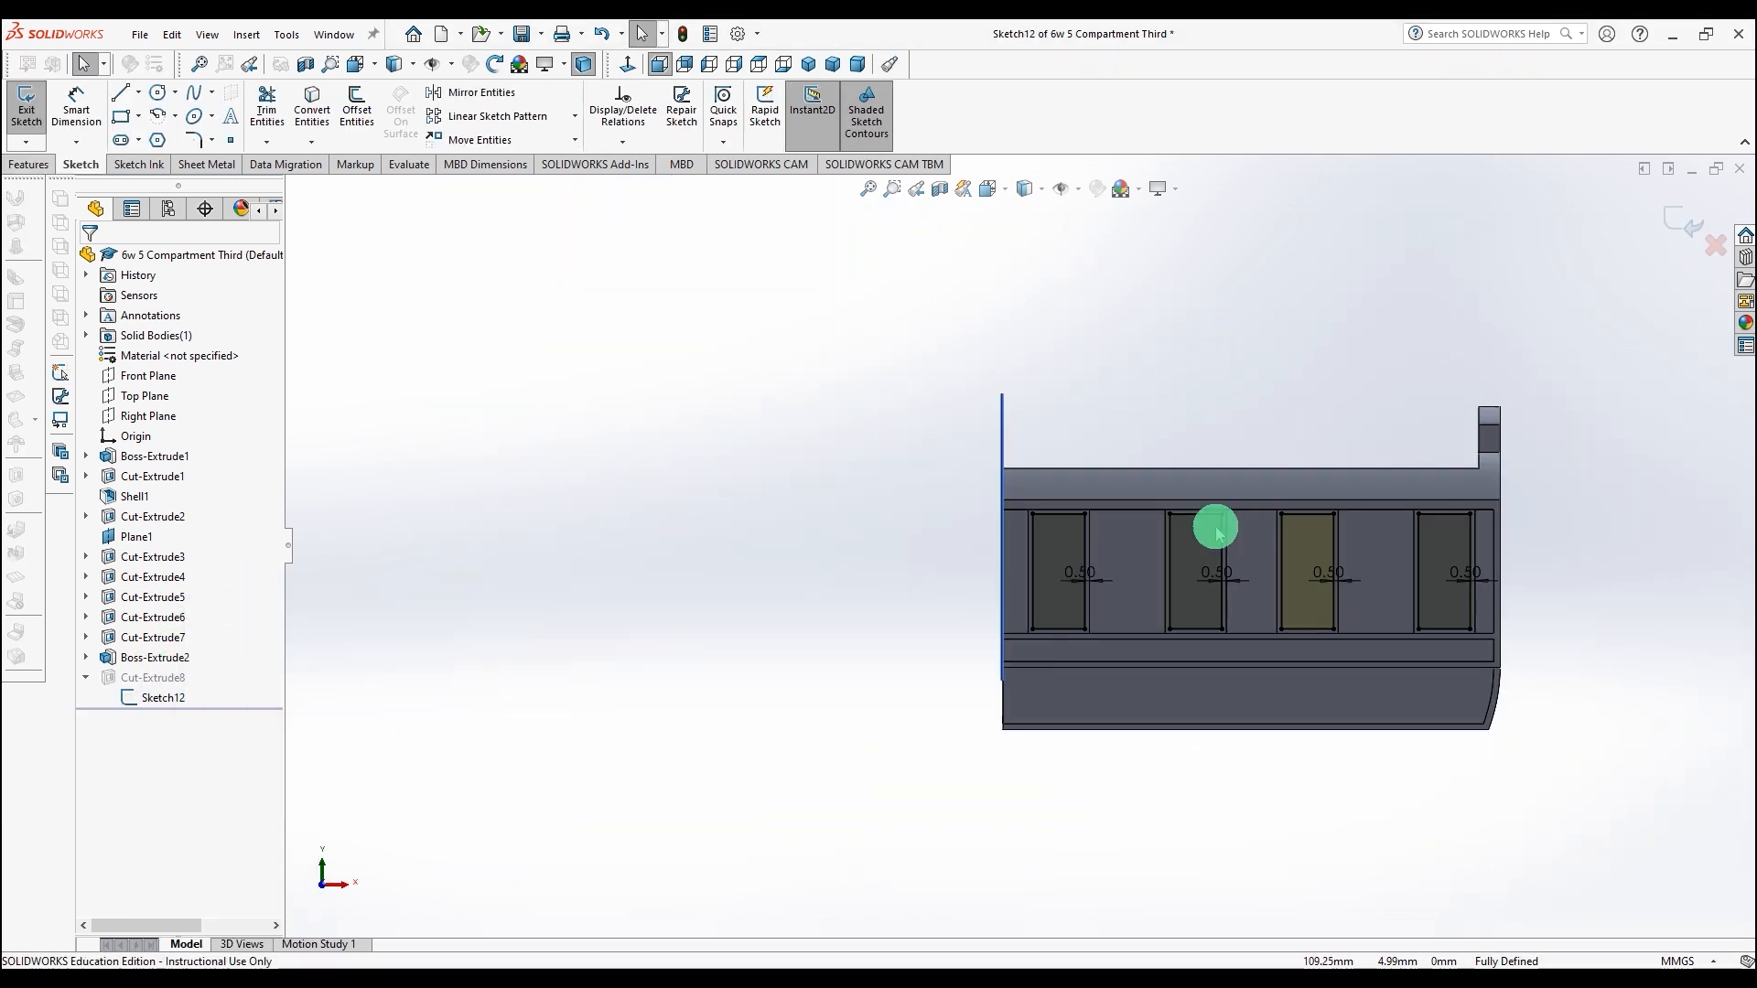
Step: Offset the first window's top edge 2.35 mm downward with Reverse enabled
{"action": "scroll", "coordinate": [1103, 542], "scroll_direction": "down", "scroll_amount": 4}
{"action": "scroll", "coordinate": [1286, 605], "scroll_direction": "up", "scroll_amount": 3}
{"action": "scroll", "coordinate": [1282, 599], "scroll_direction": "down", "scroll_amount": 3}
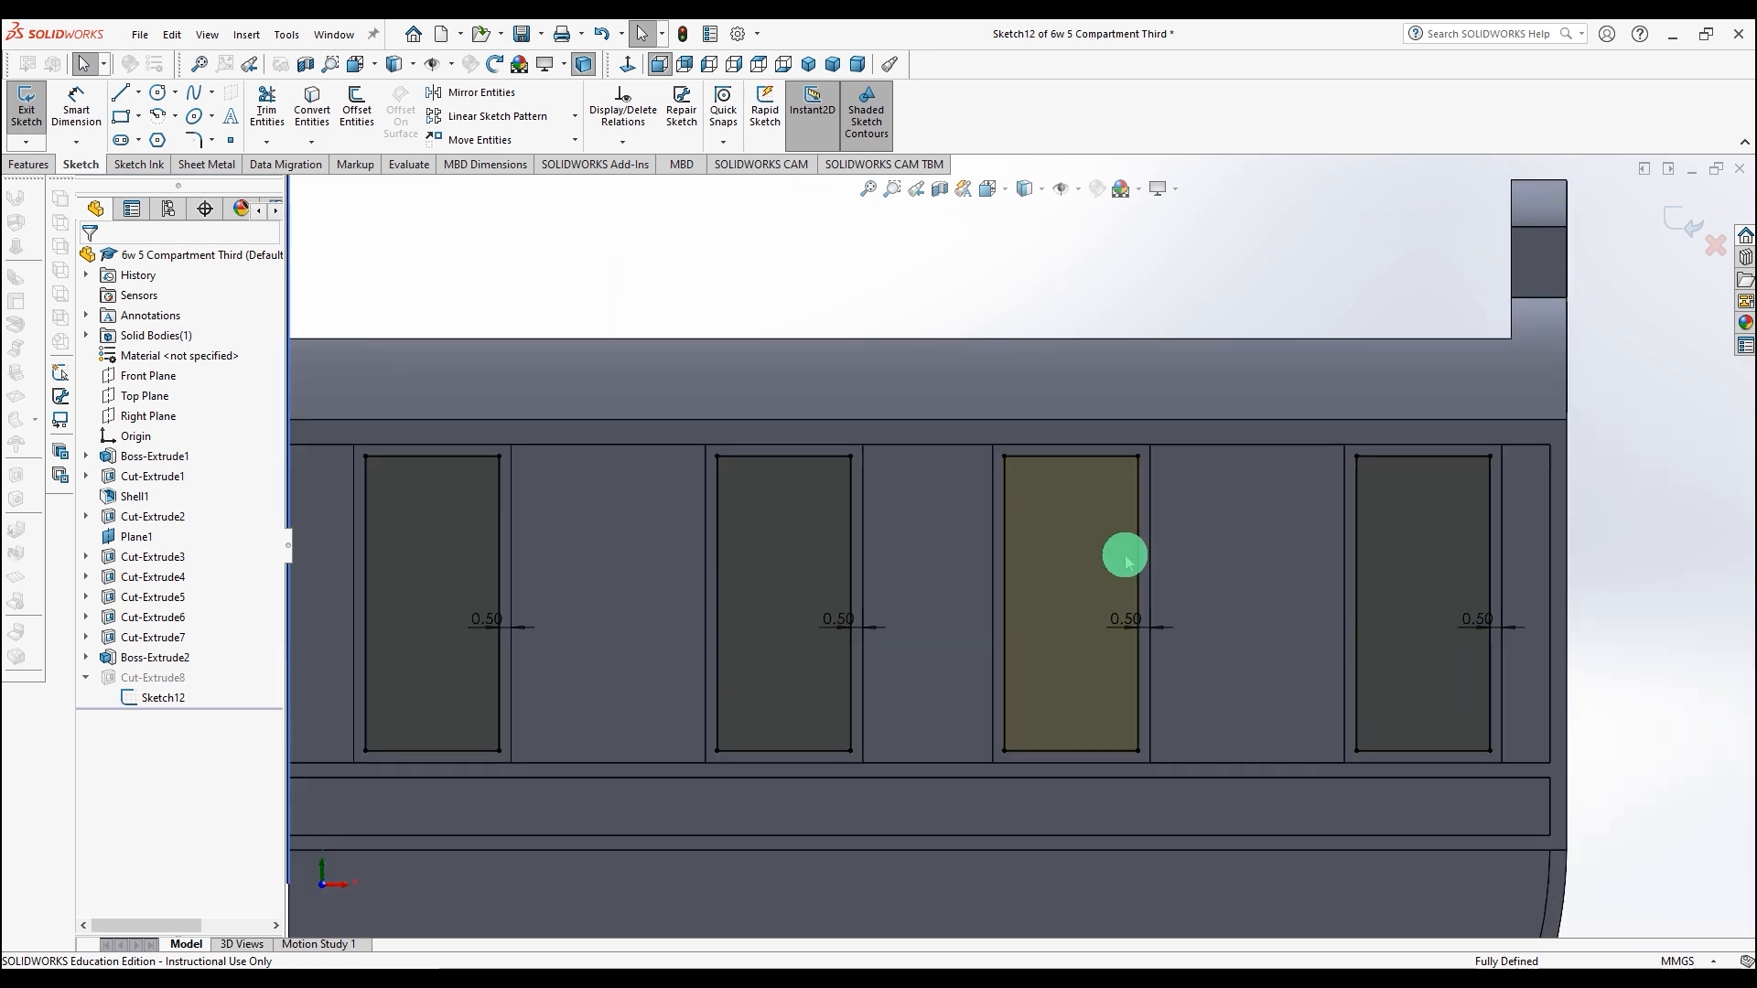
{"action": "left_click", "coordinate": [422, 454]}
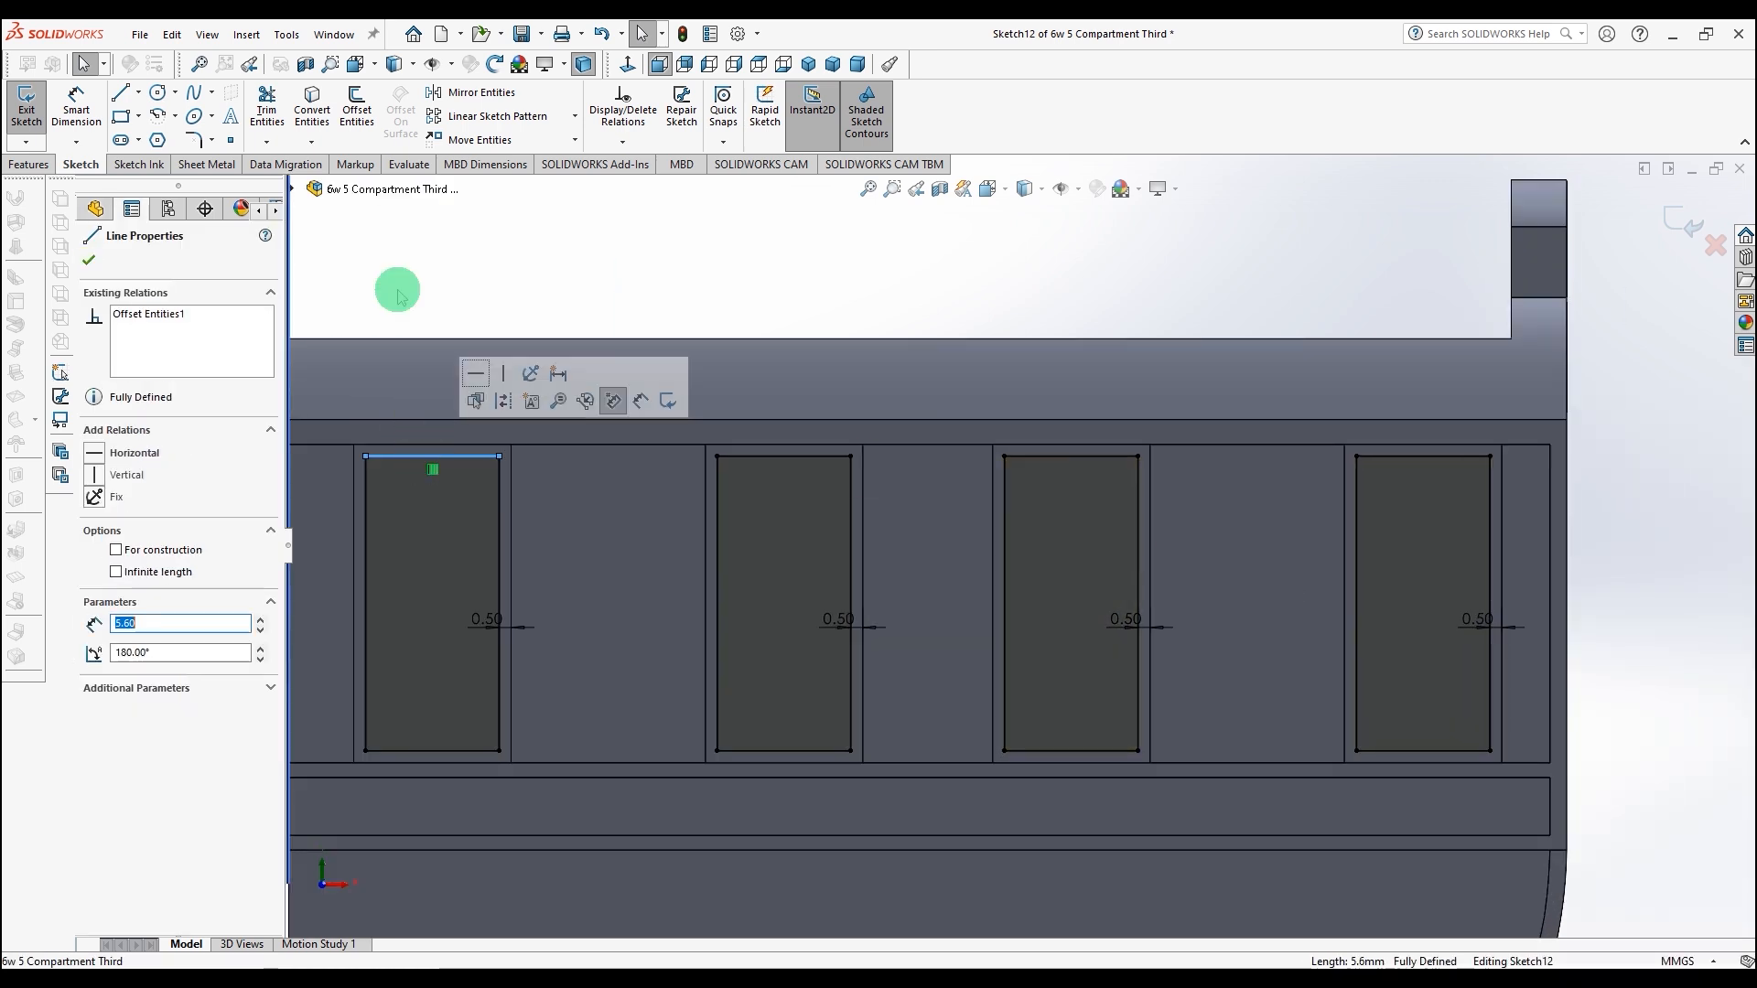
{"action": "left_click", "coordinate": [355, 106]}
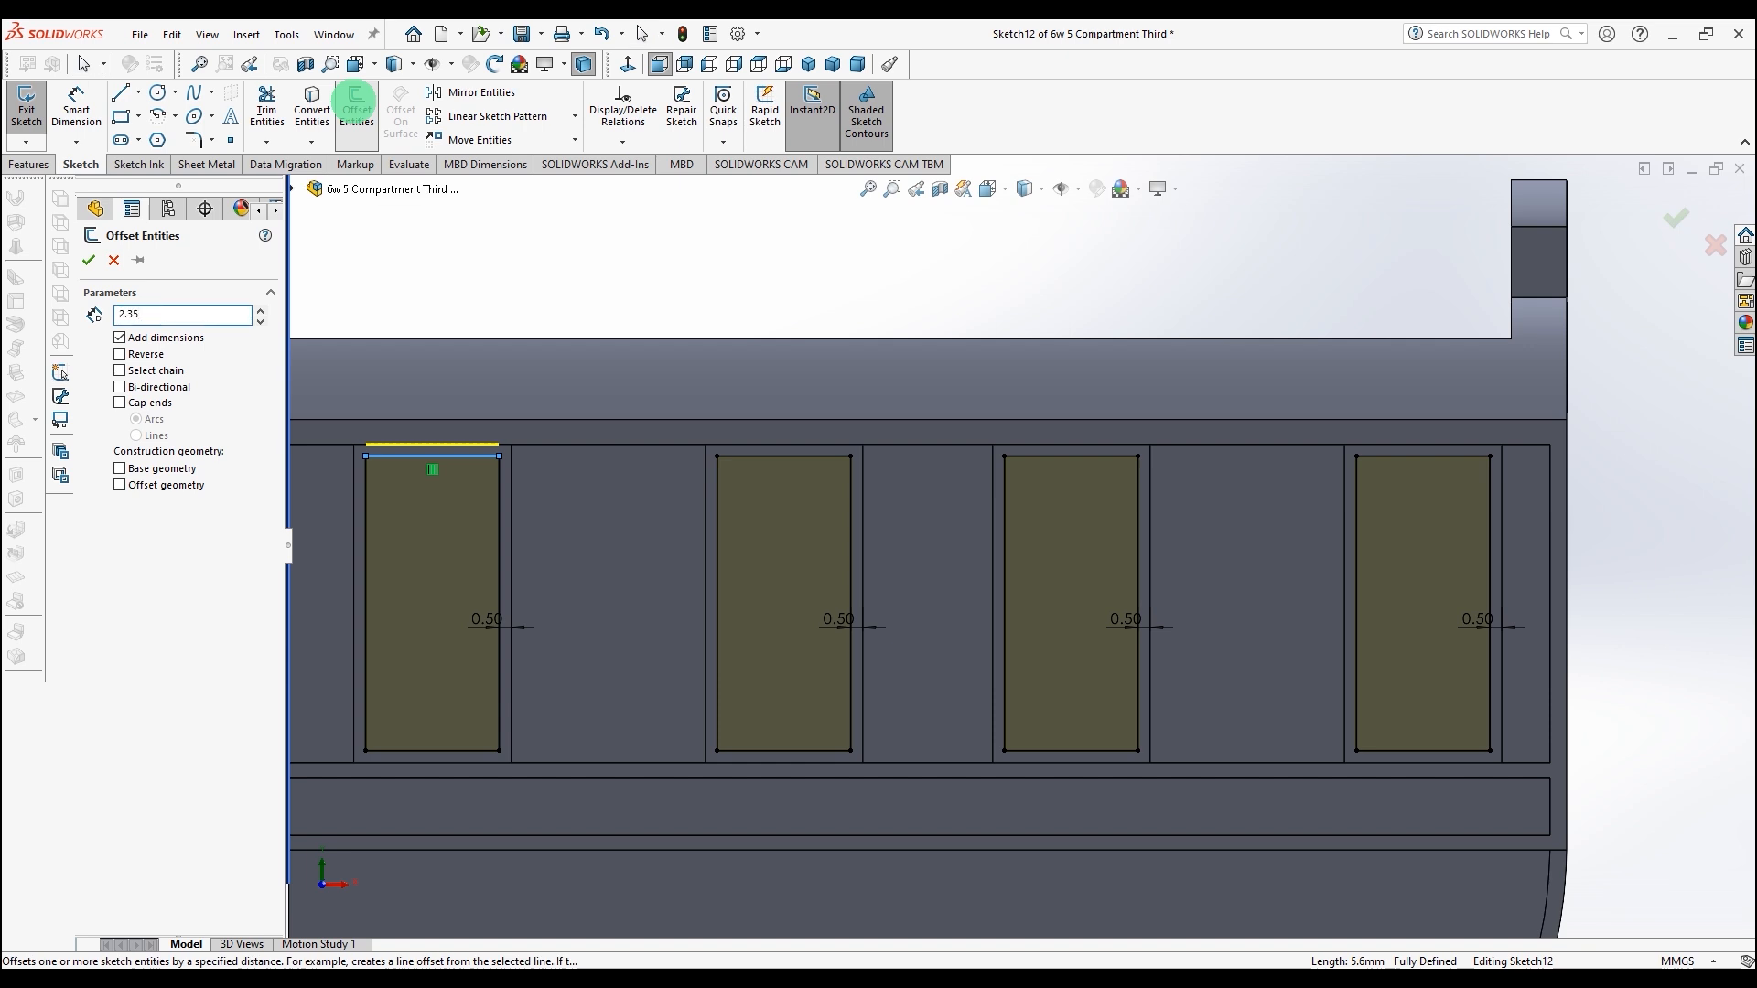
{"action": "type", "text": "2.35"}
{"action": "key", "text": "Return"}
{"action": "left_click", "coordinate": [120, 354]}
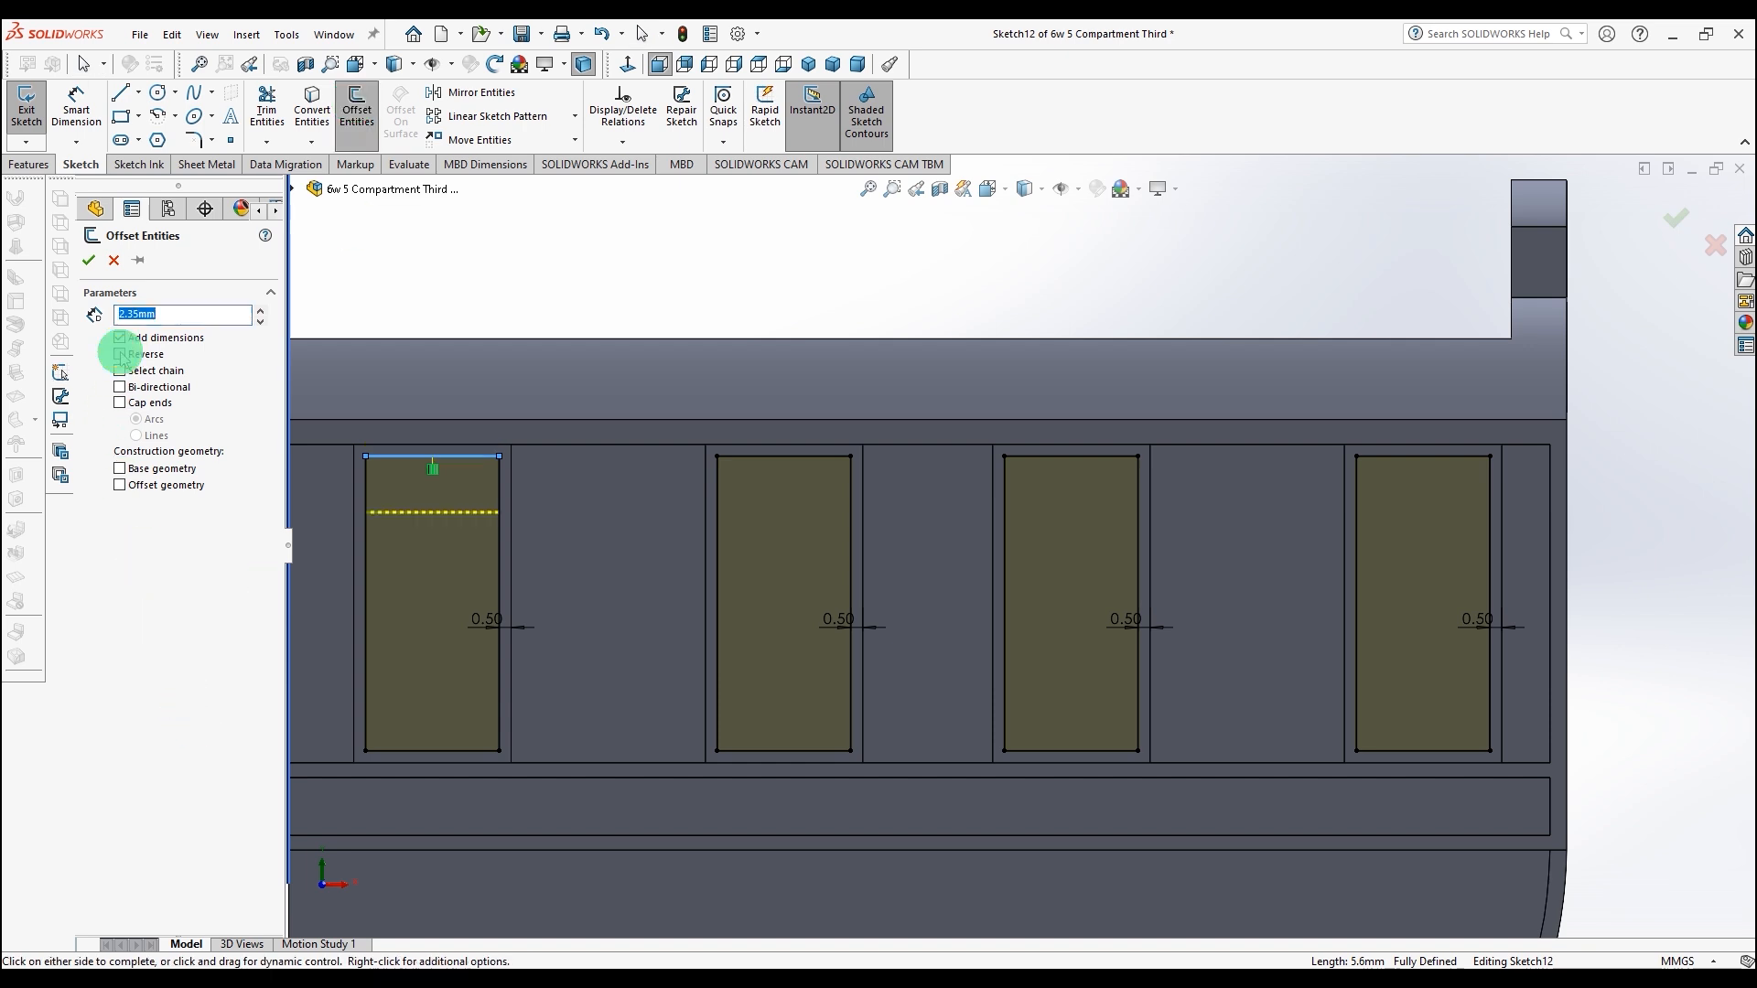
{"action": "left_click", "coordinate": [83, 259]}
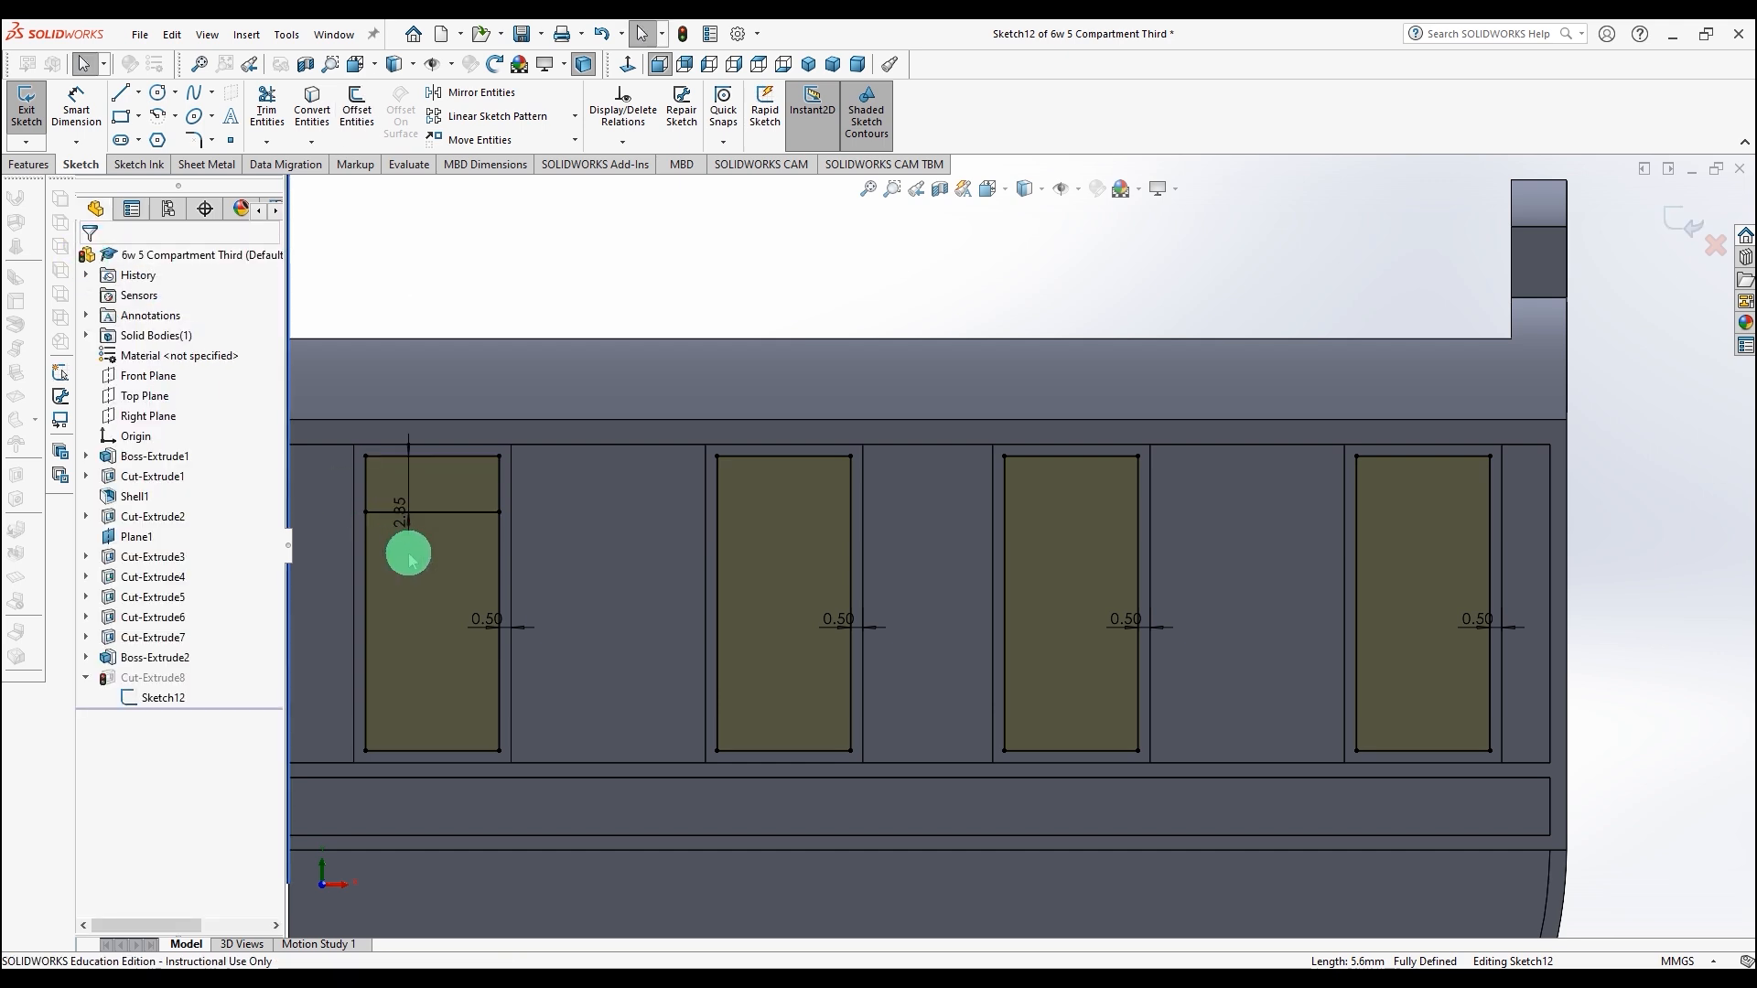
Step: Offset that new line a further 0.58 mm downward with Reverse enabled
{"action": "left_click", "coordinate": [462, 512]}
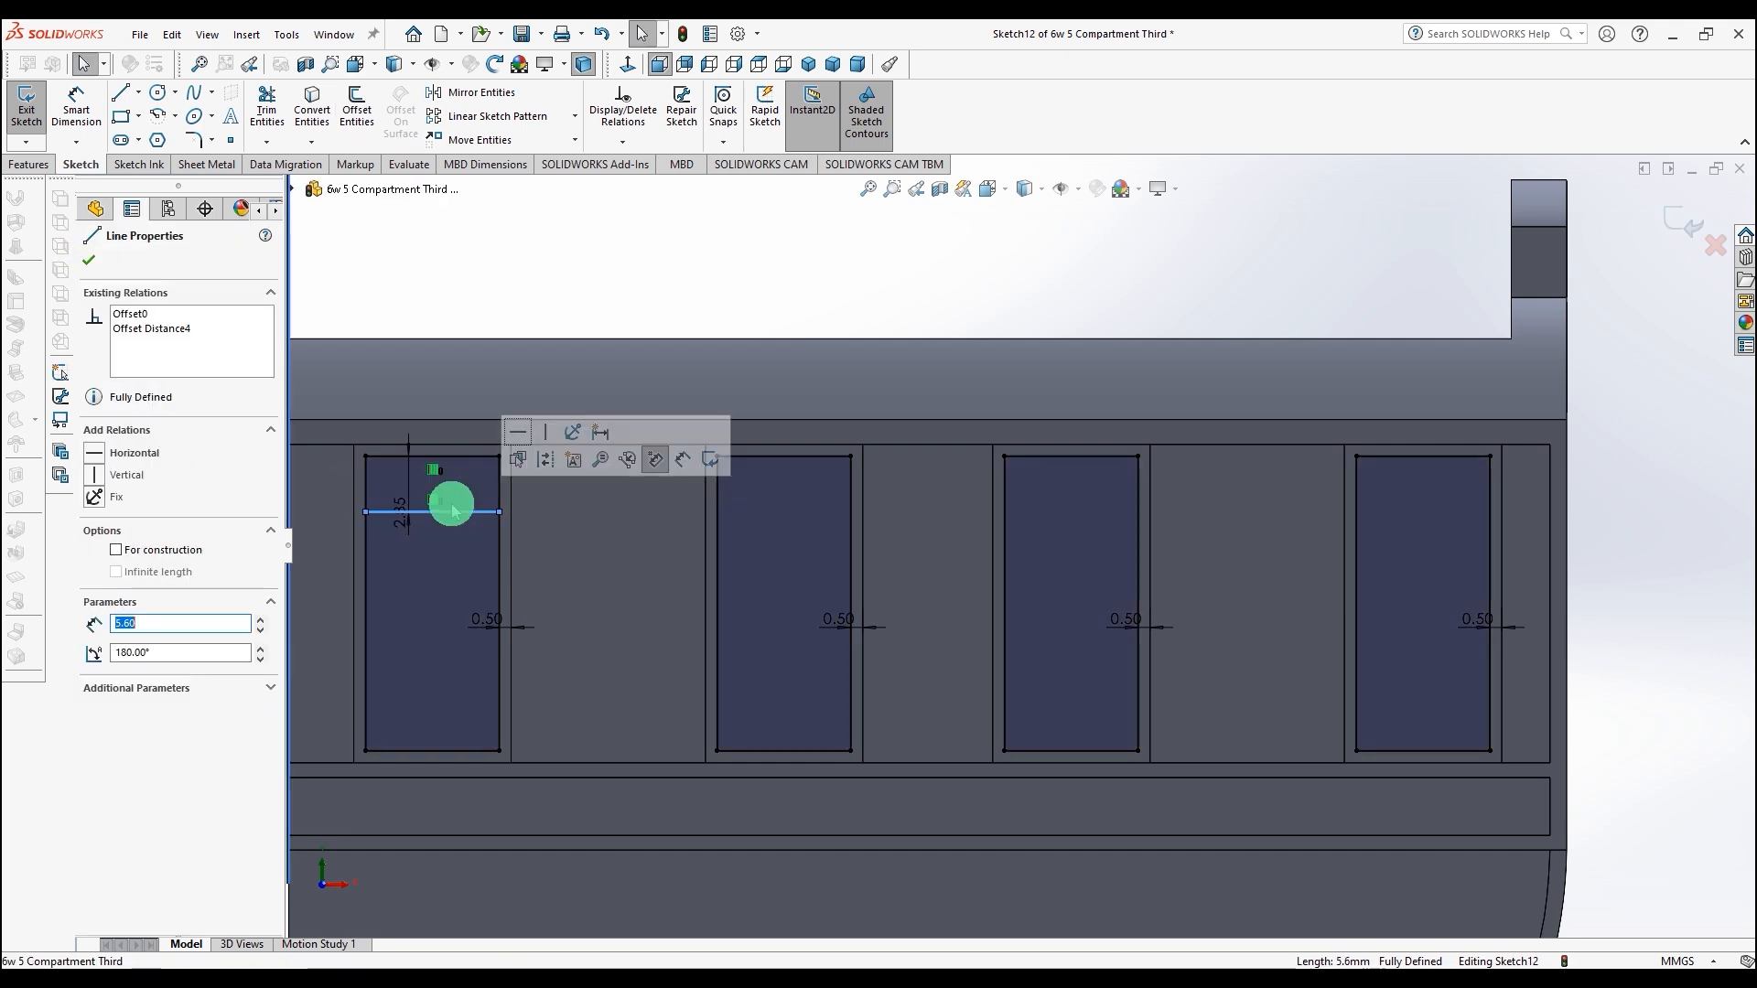
{"action": "left_click", "coordinate": [357, 110]}
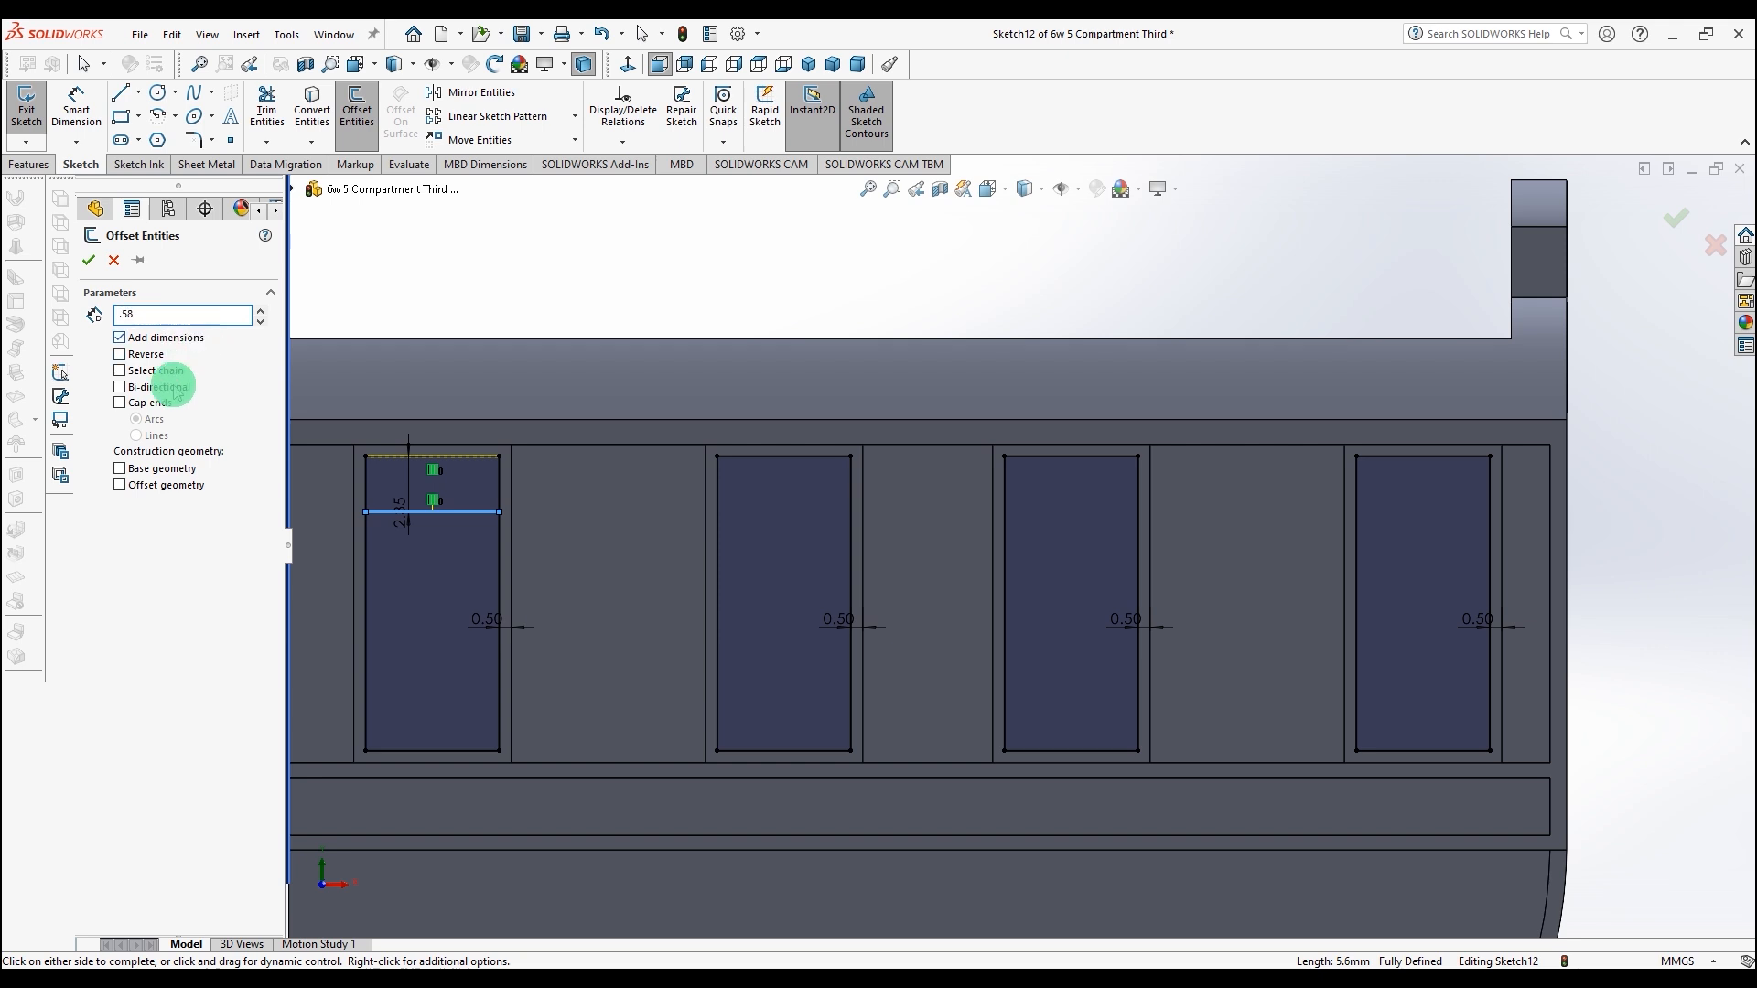
{"action": "left_click", "coordinate": [118, 356]}
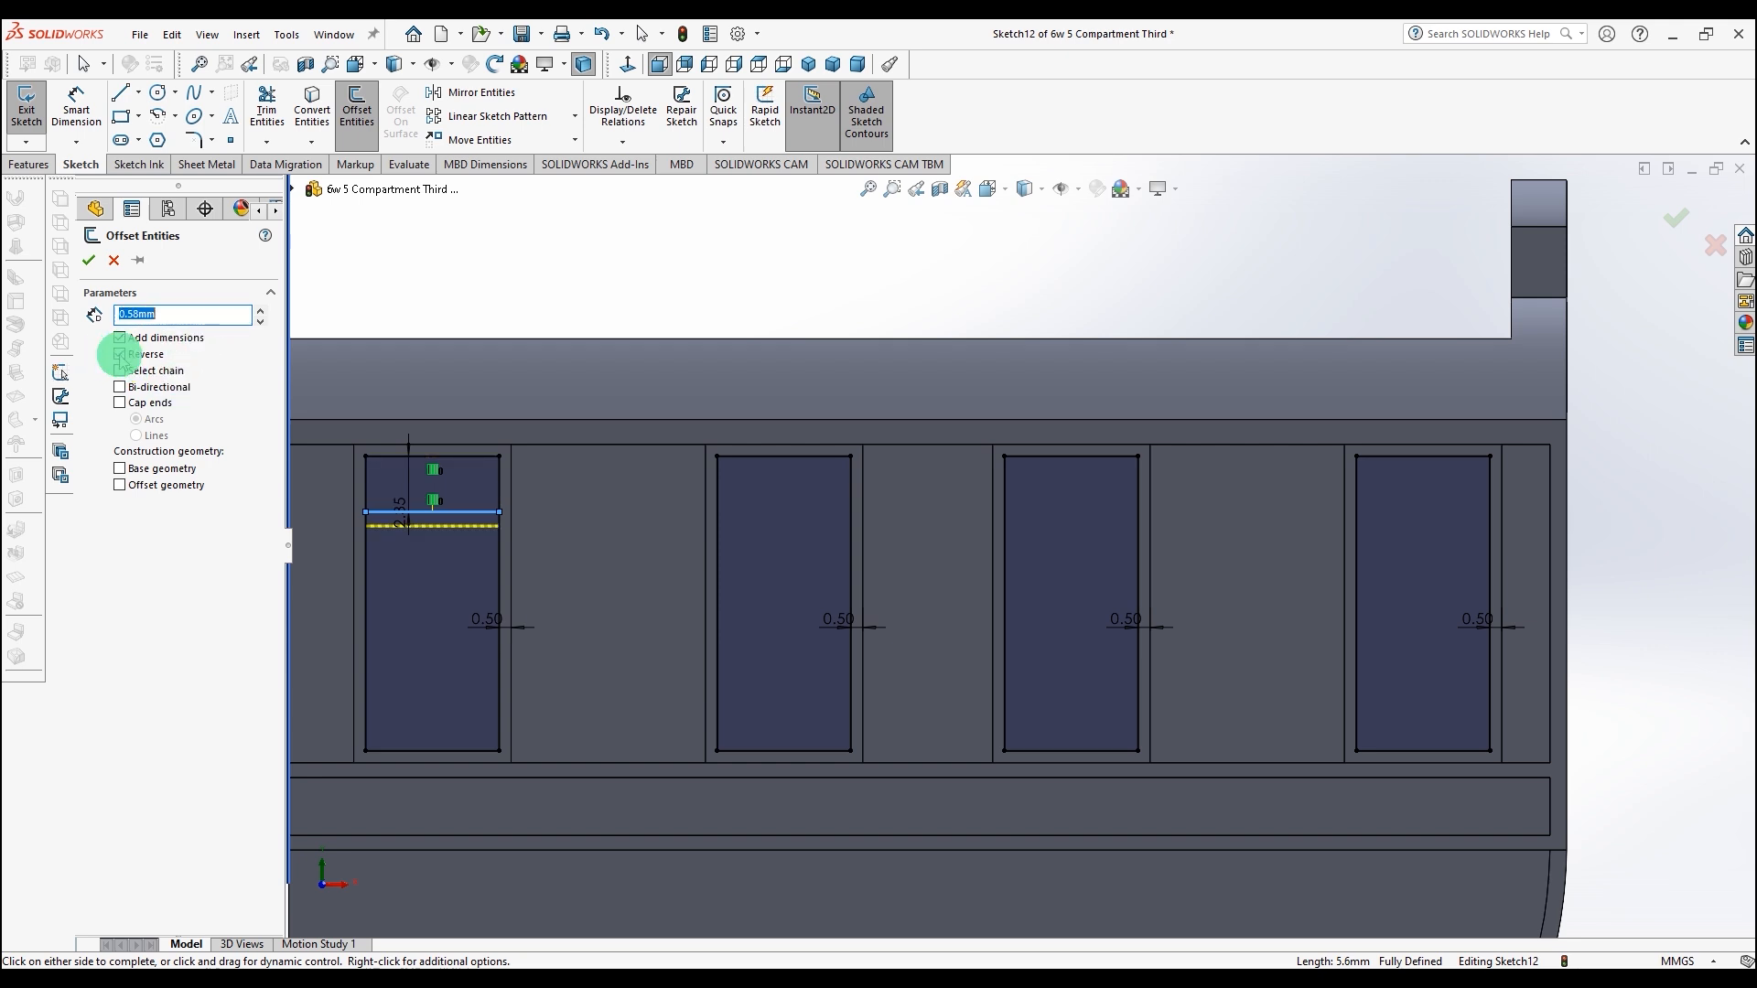
{"action": "left_click", "coordinate": [89, 261]}
Step: Trim the first window's side segments between the two new lines to split it into upper and lower openings
{"action": "left_click", "coordinate": [267, 108]}
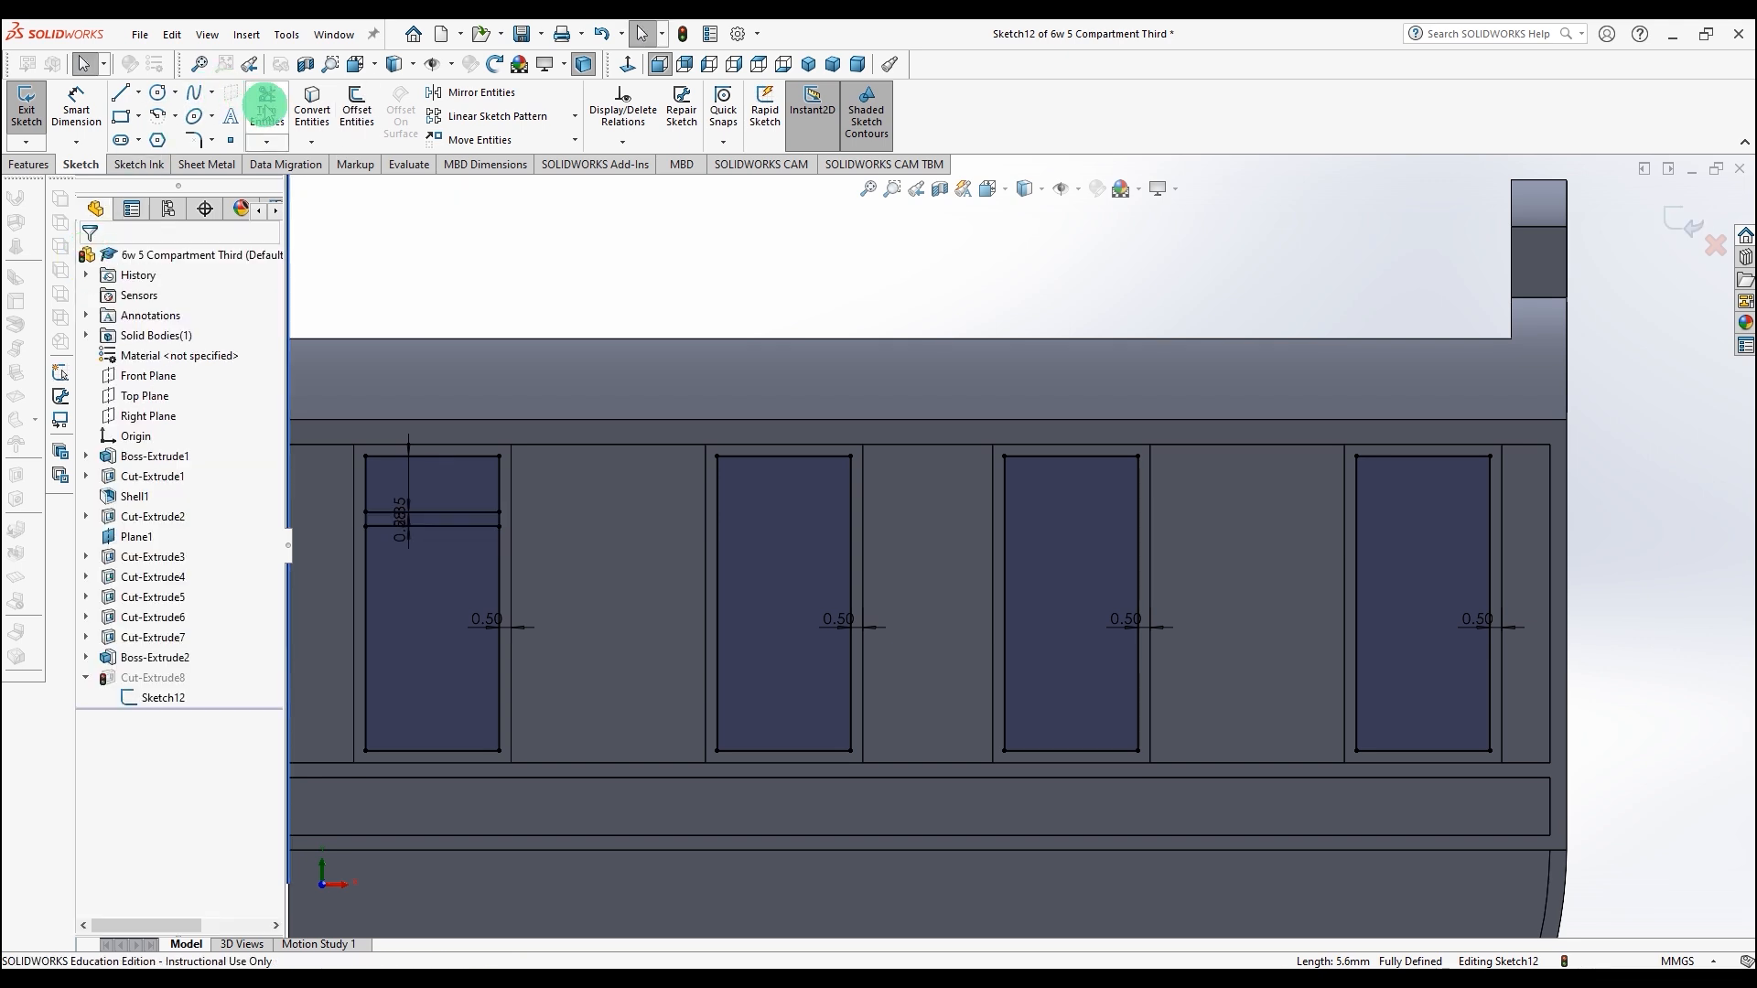
{"action": "left_click", "coordinate": [366, 519]}
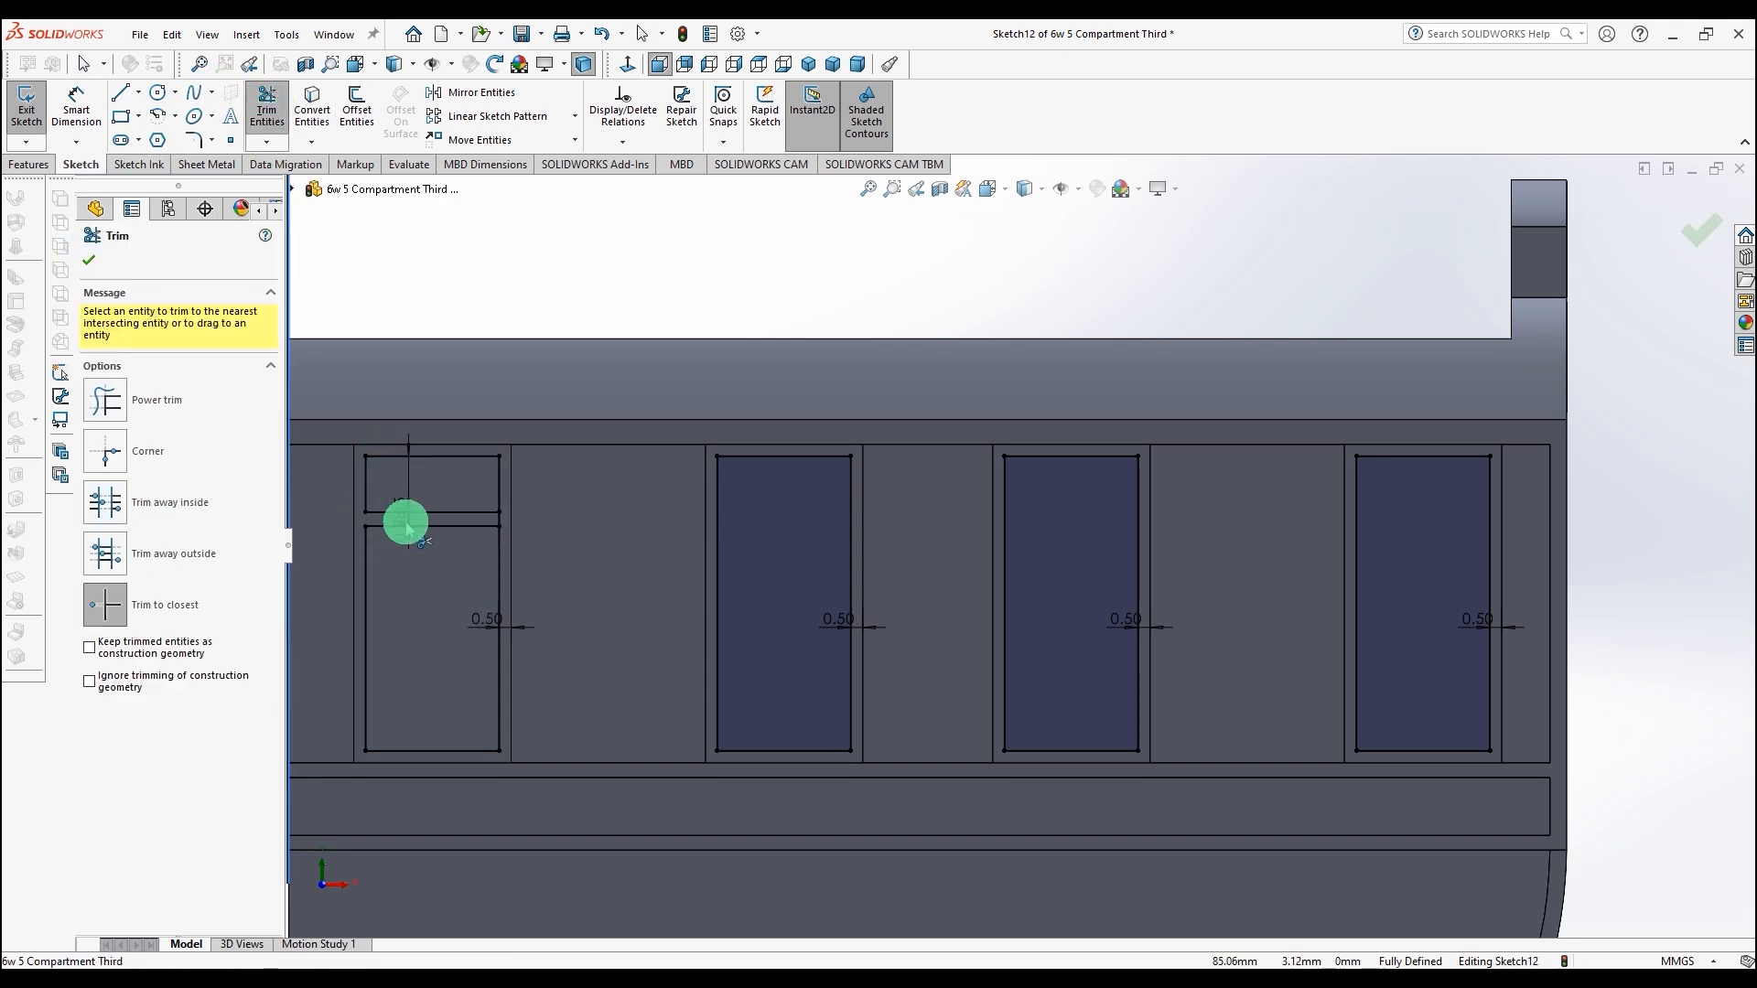
{"action": "left_click", "coordinate": [501, 520]}
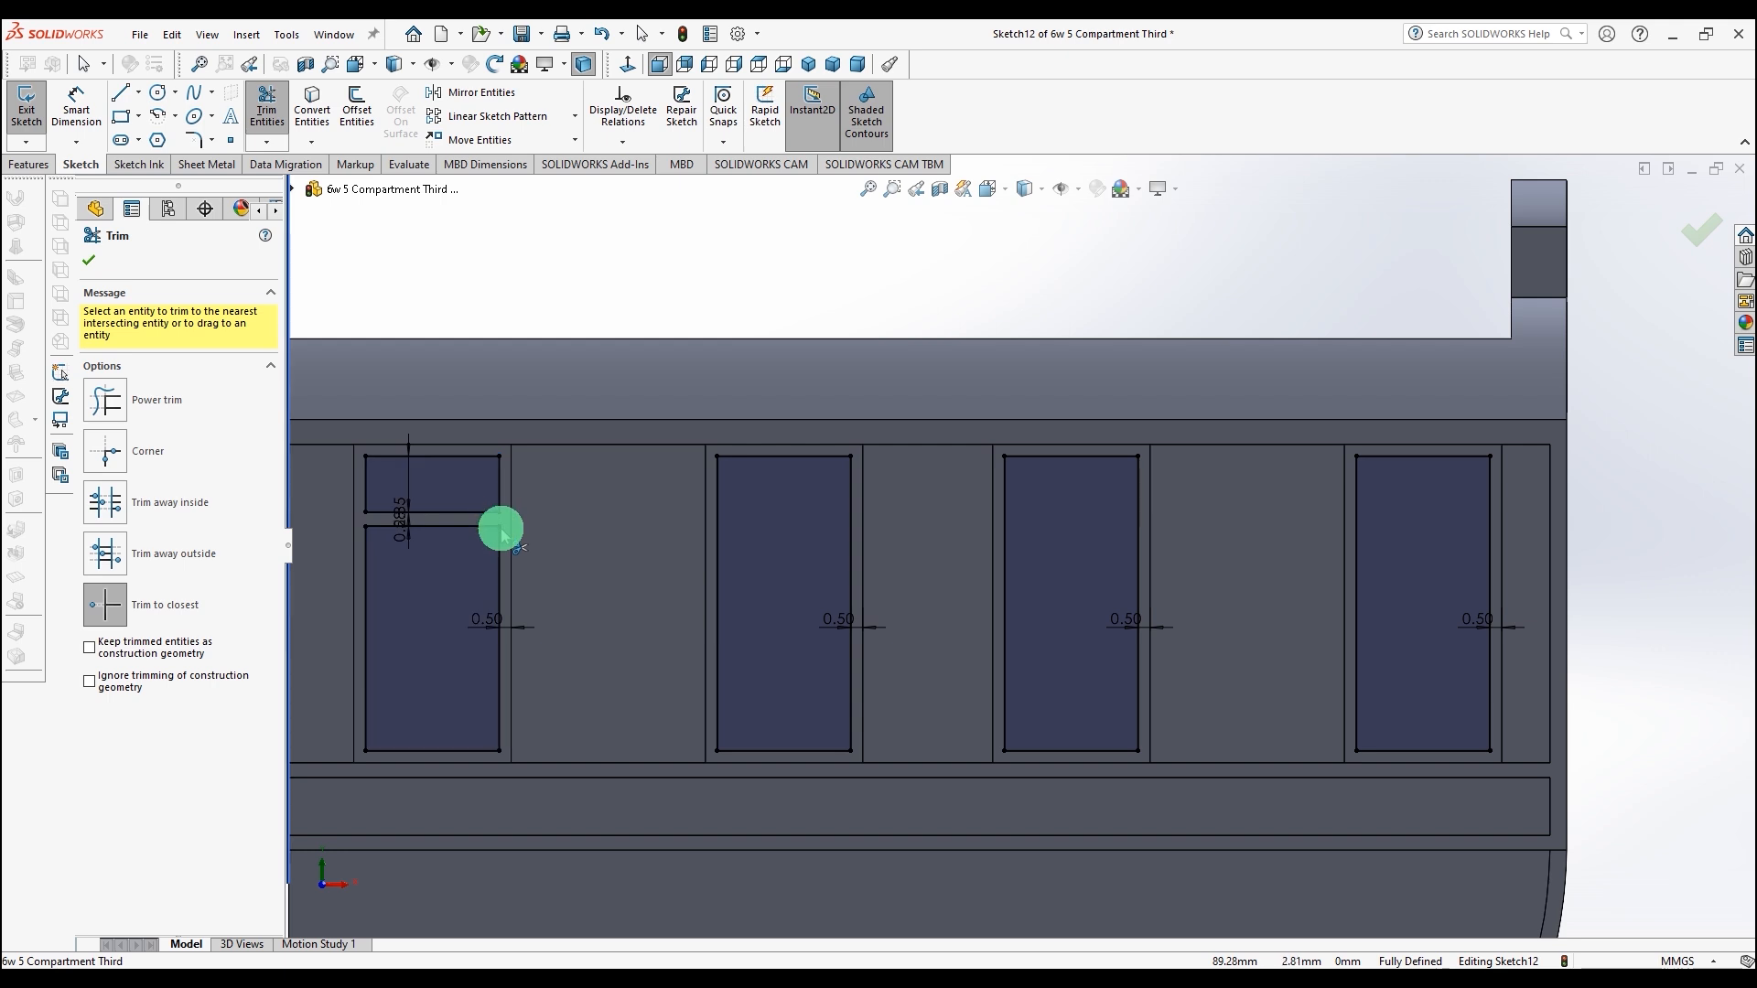
{"action": "left_click", "coordinate": [640, 34]}
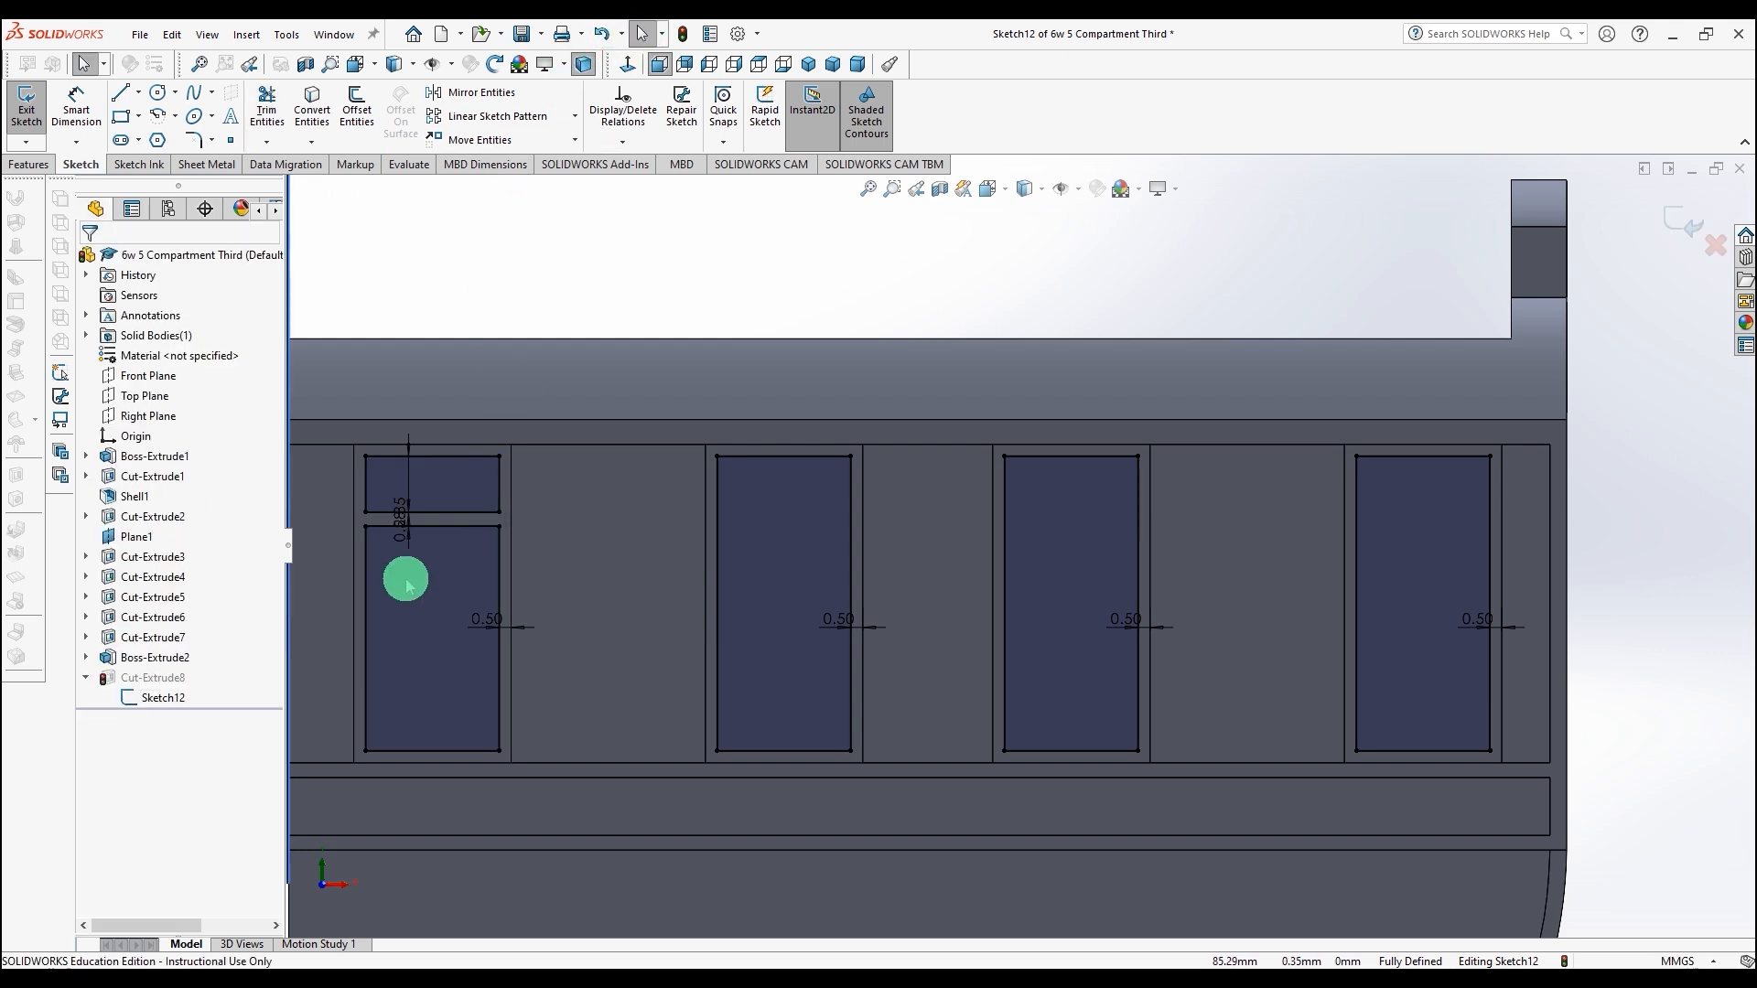
Step: Copy the two transom lines into the second, third and fourth windows at matching positions
{"action": "left_click", "coordinate": [430, 513]}
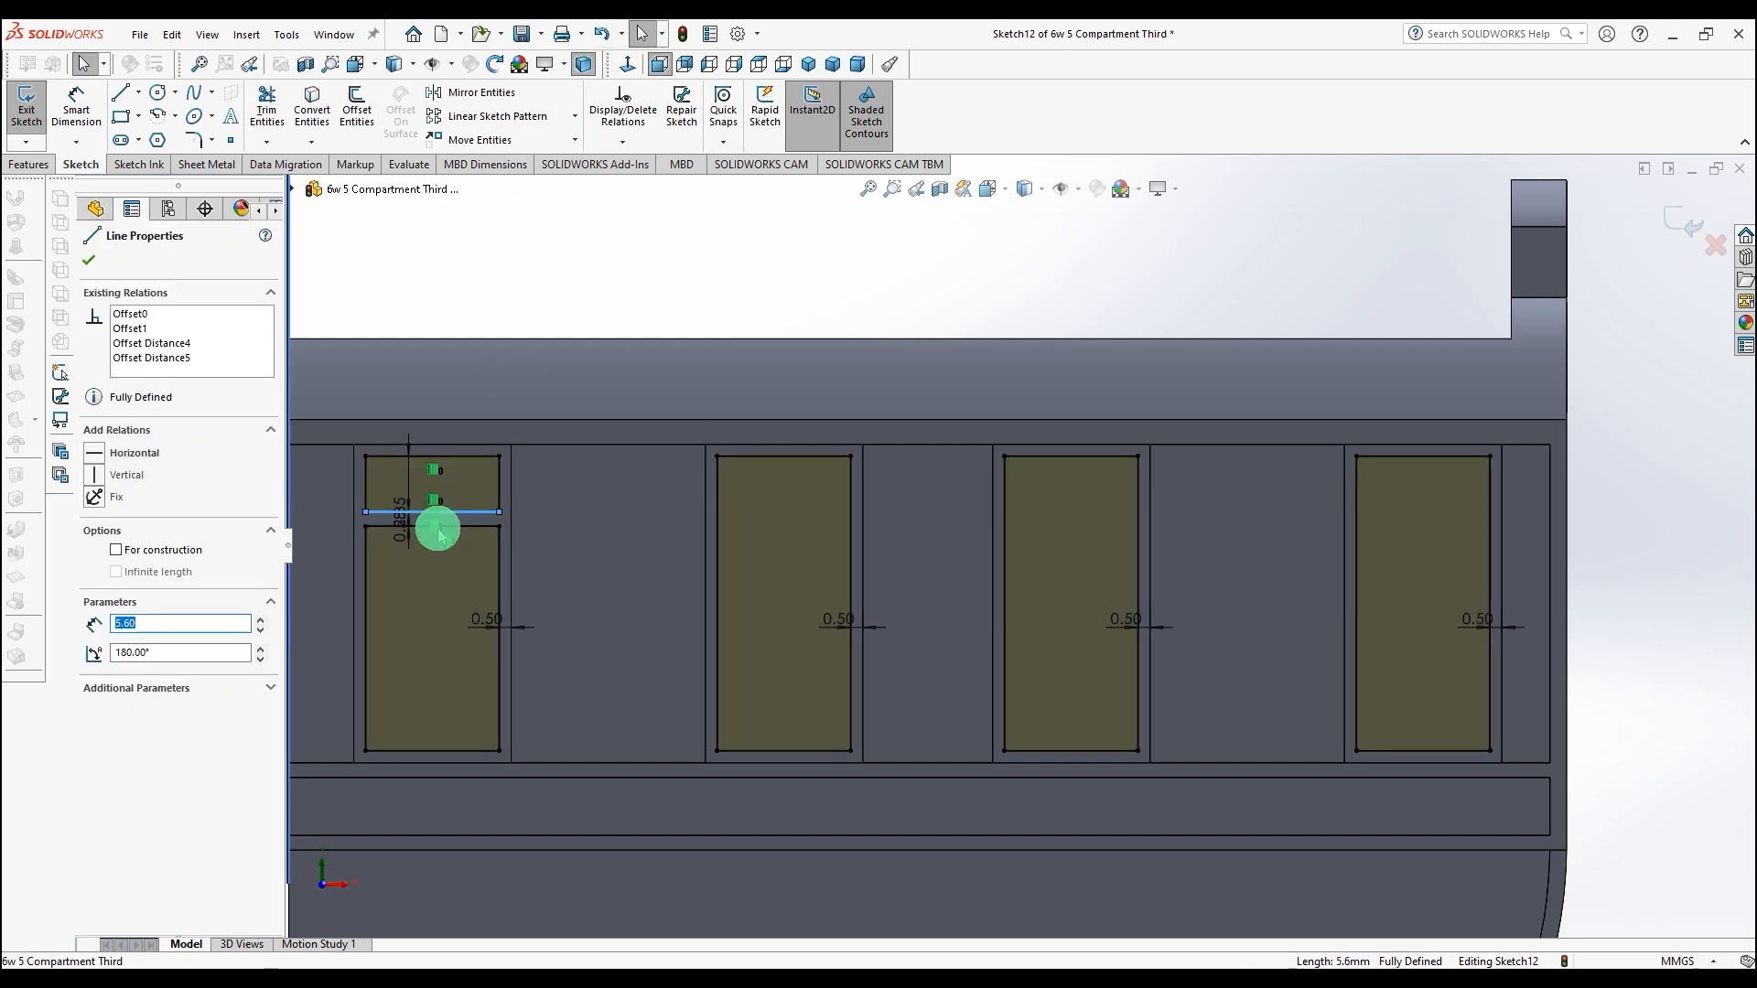
{"action": "left_click", "coordinate": [466, 527], "text": "ctrl"}
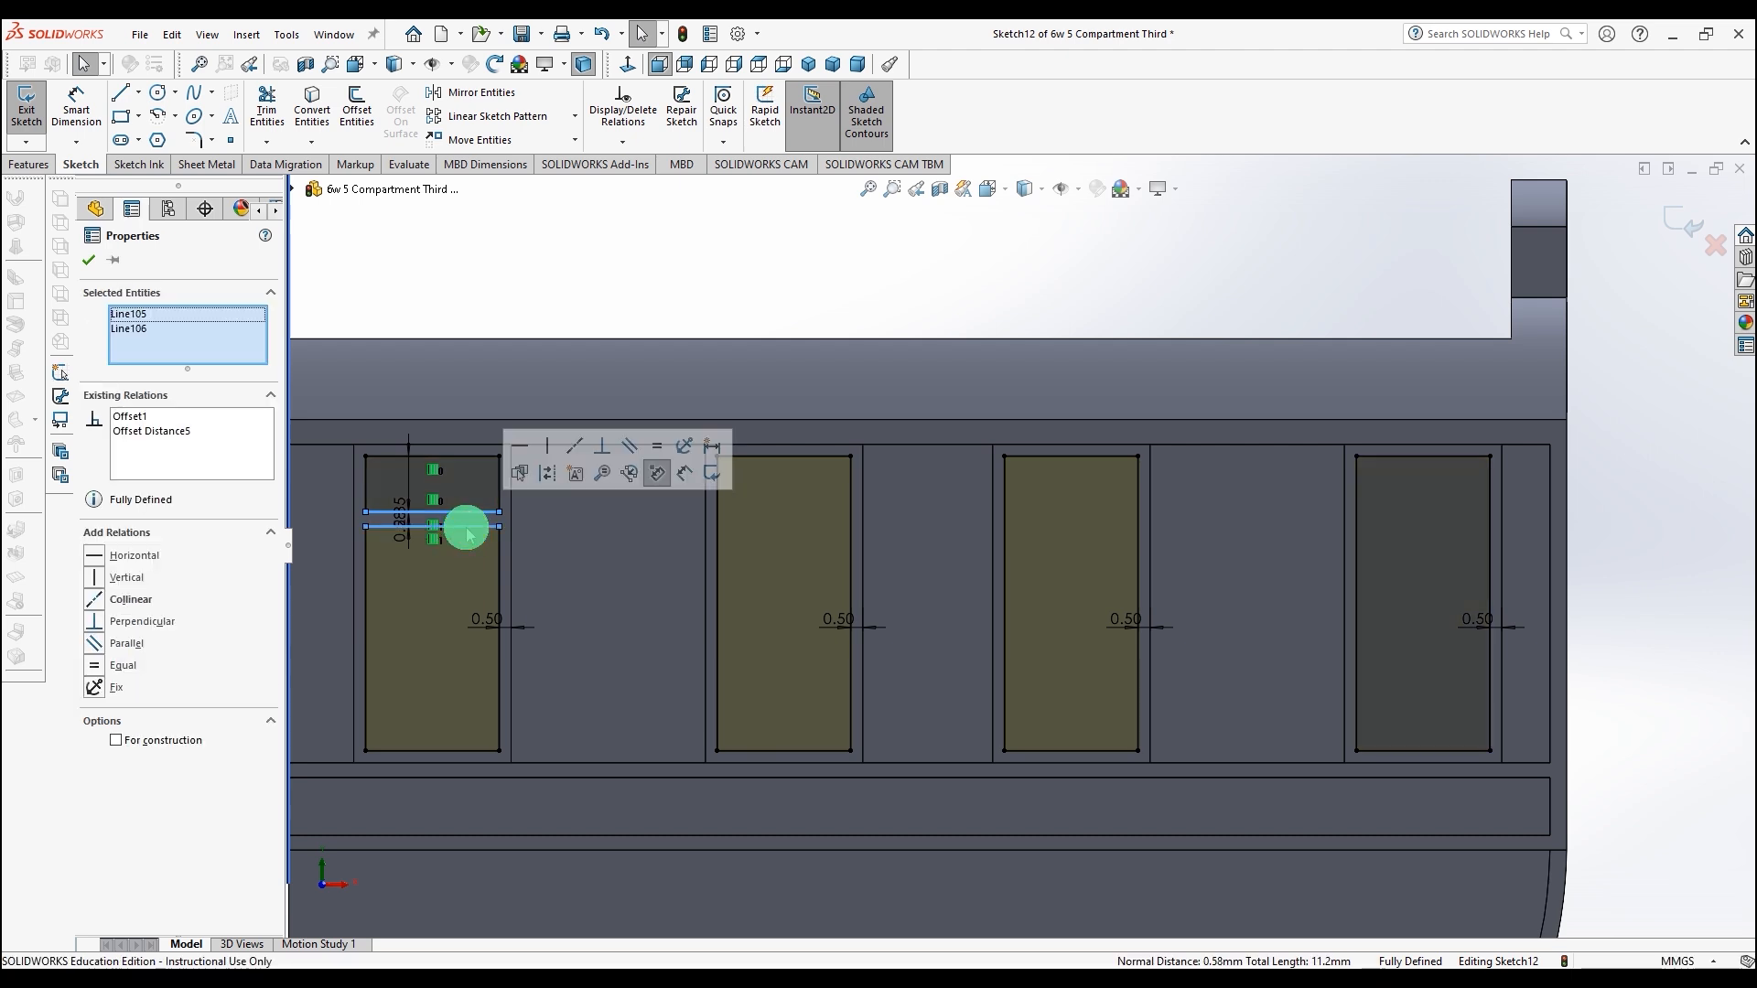
{"action": "left_click", "coordinate": [575, 140]}
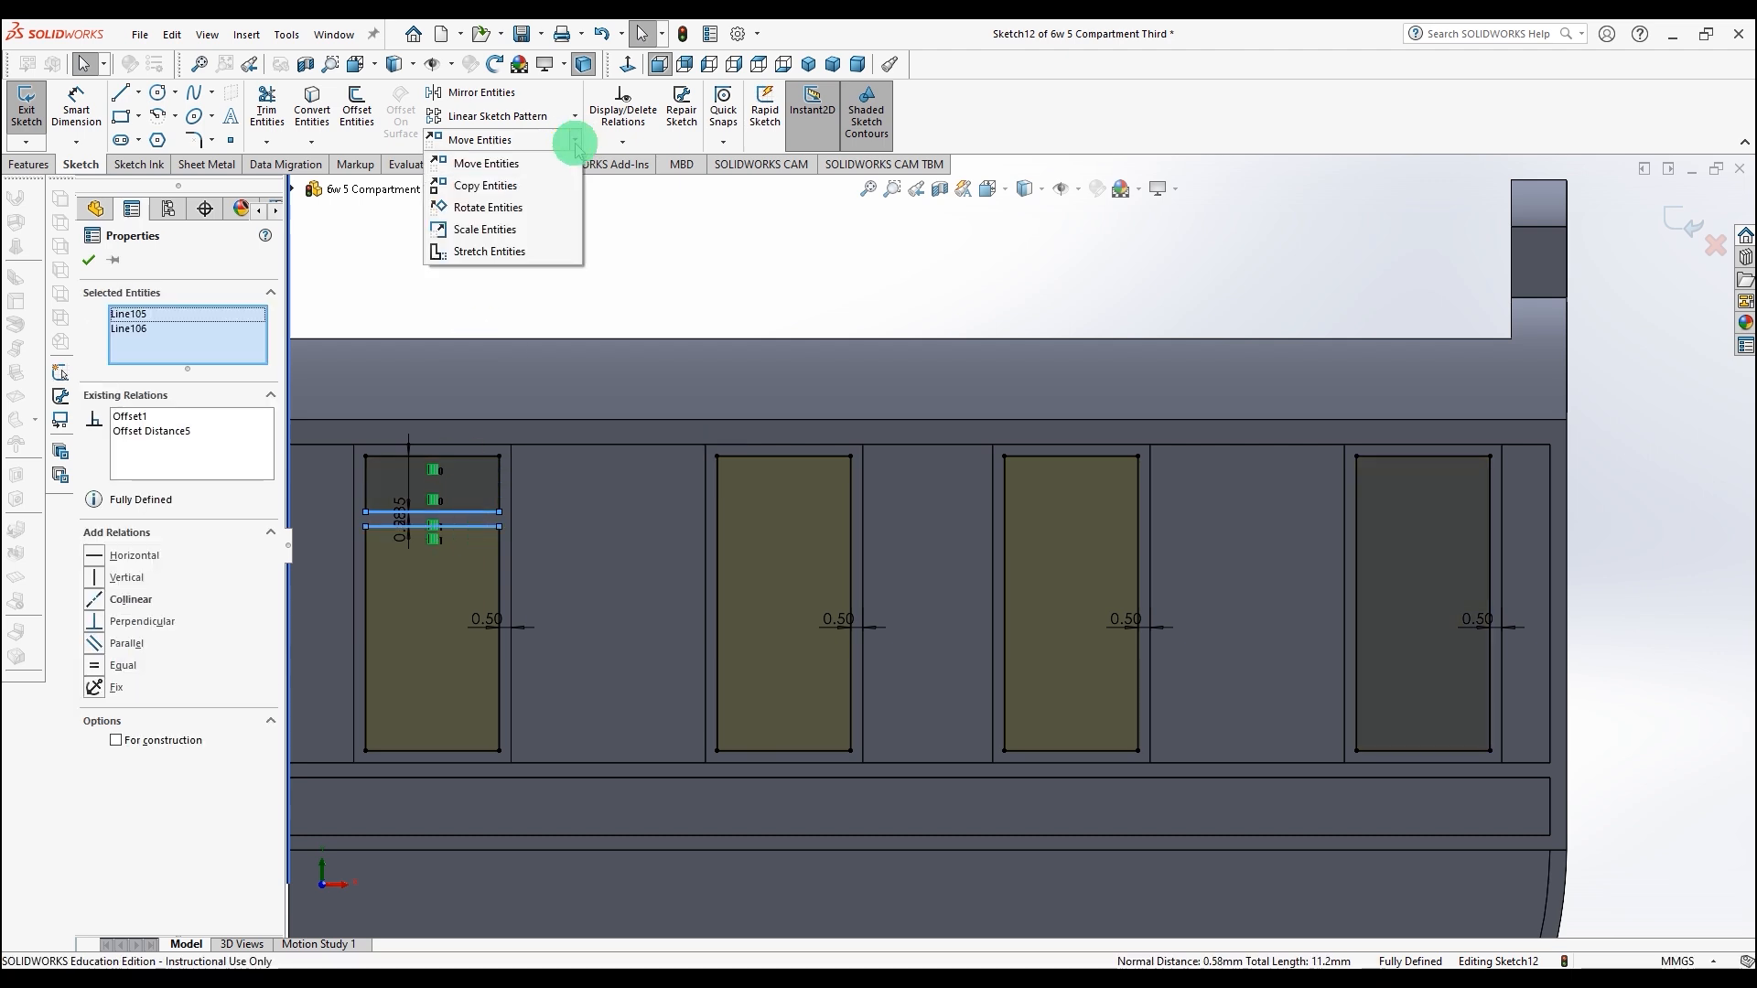
{"action": "left_click", "coordinate": [485, 186]}
{"action": "left_click", "coordinate": [366, 456]}
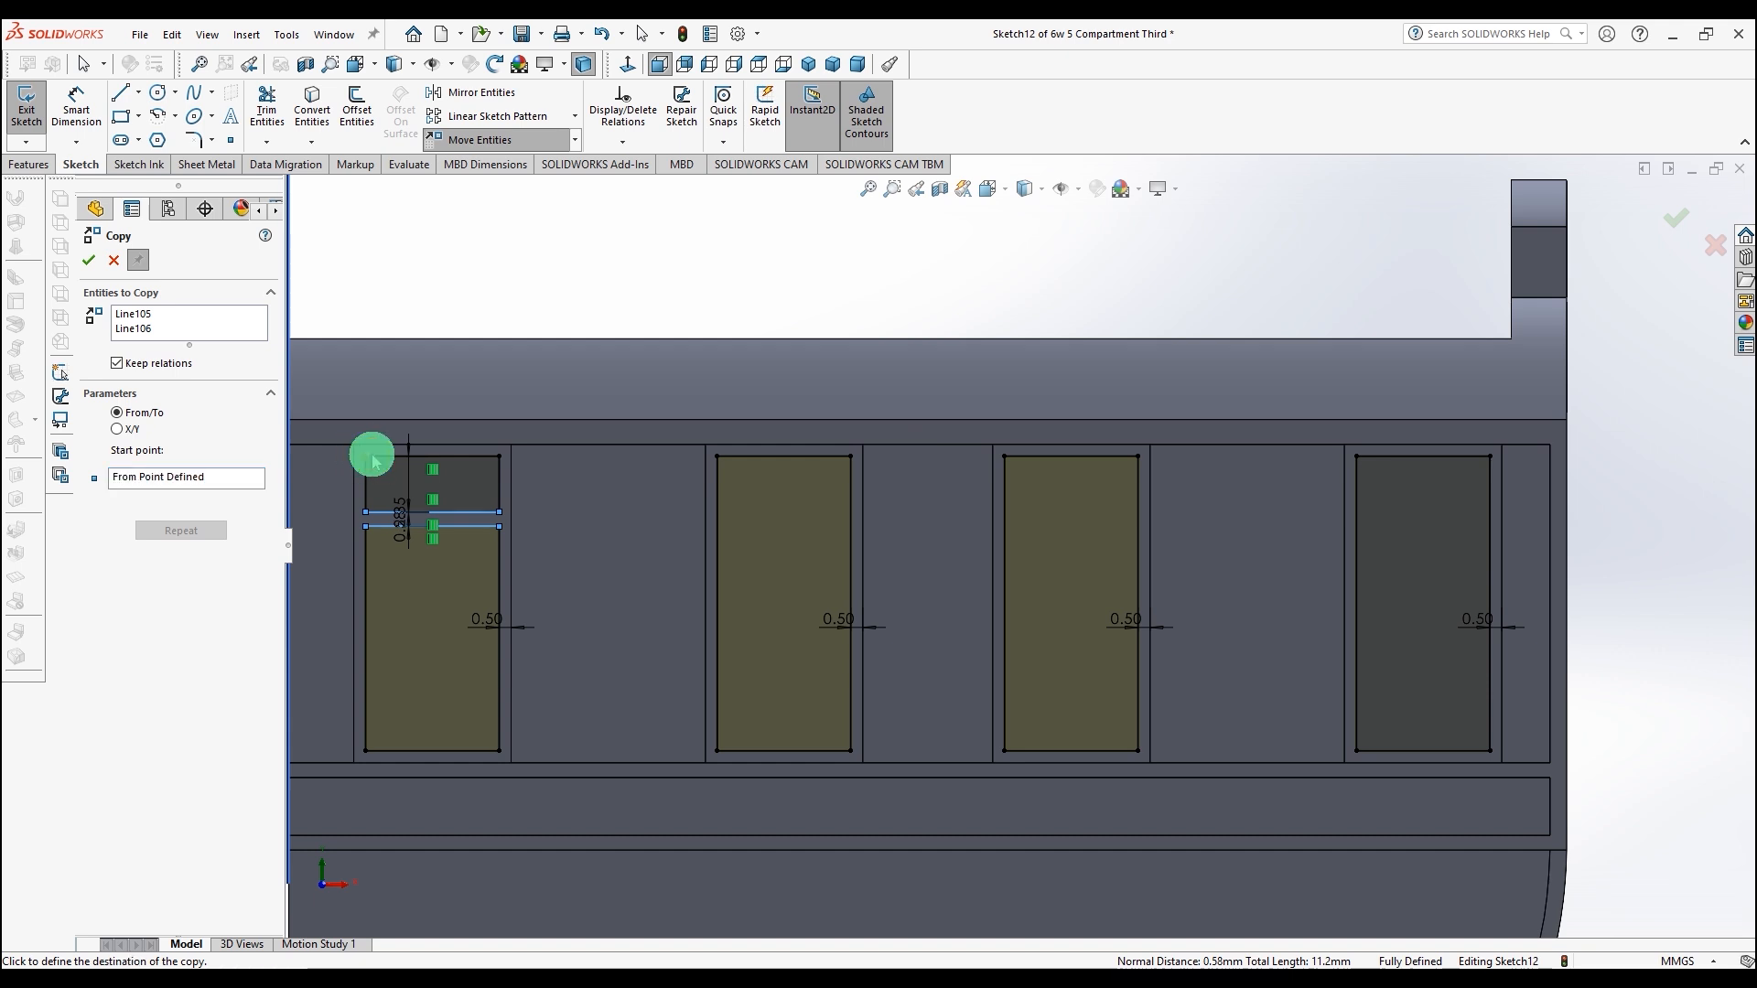
{"action": "left_click", "coordinate": [718, 458]}
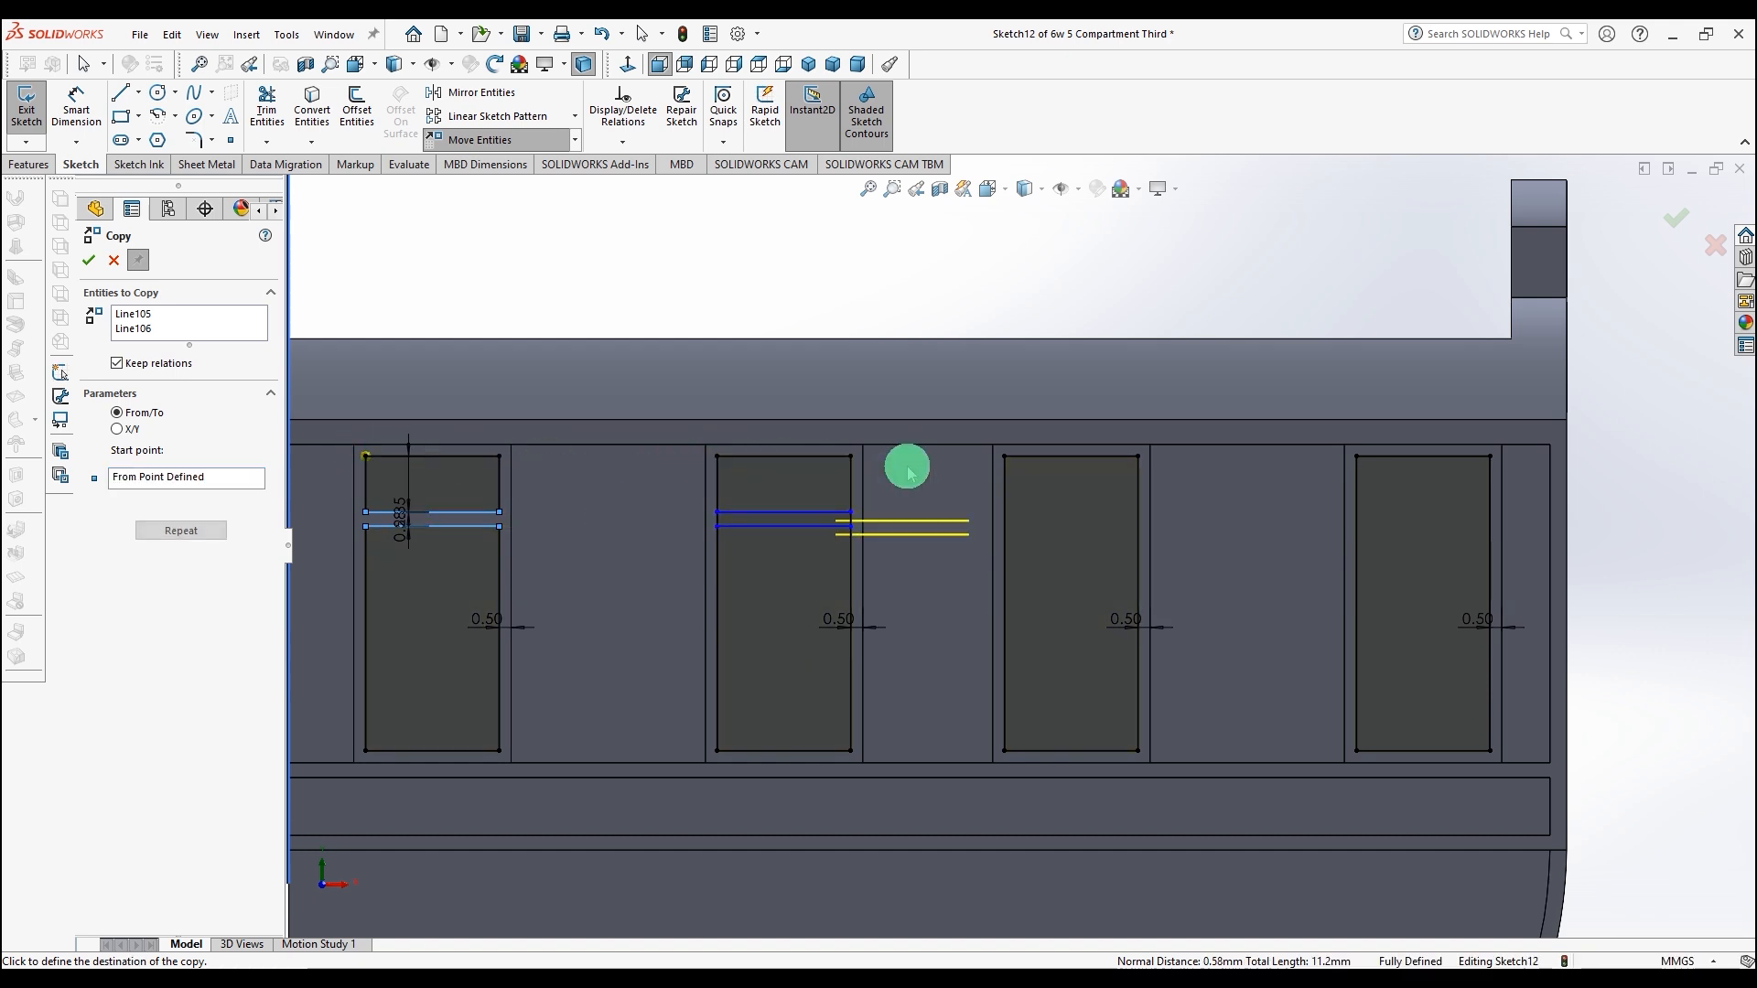
{"action": "left_click", "coordinate": [1005, 457]}
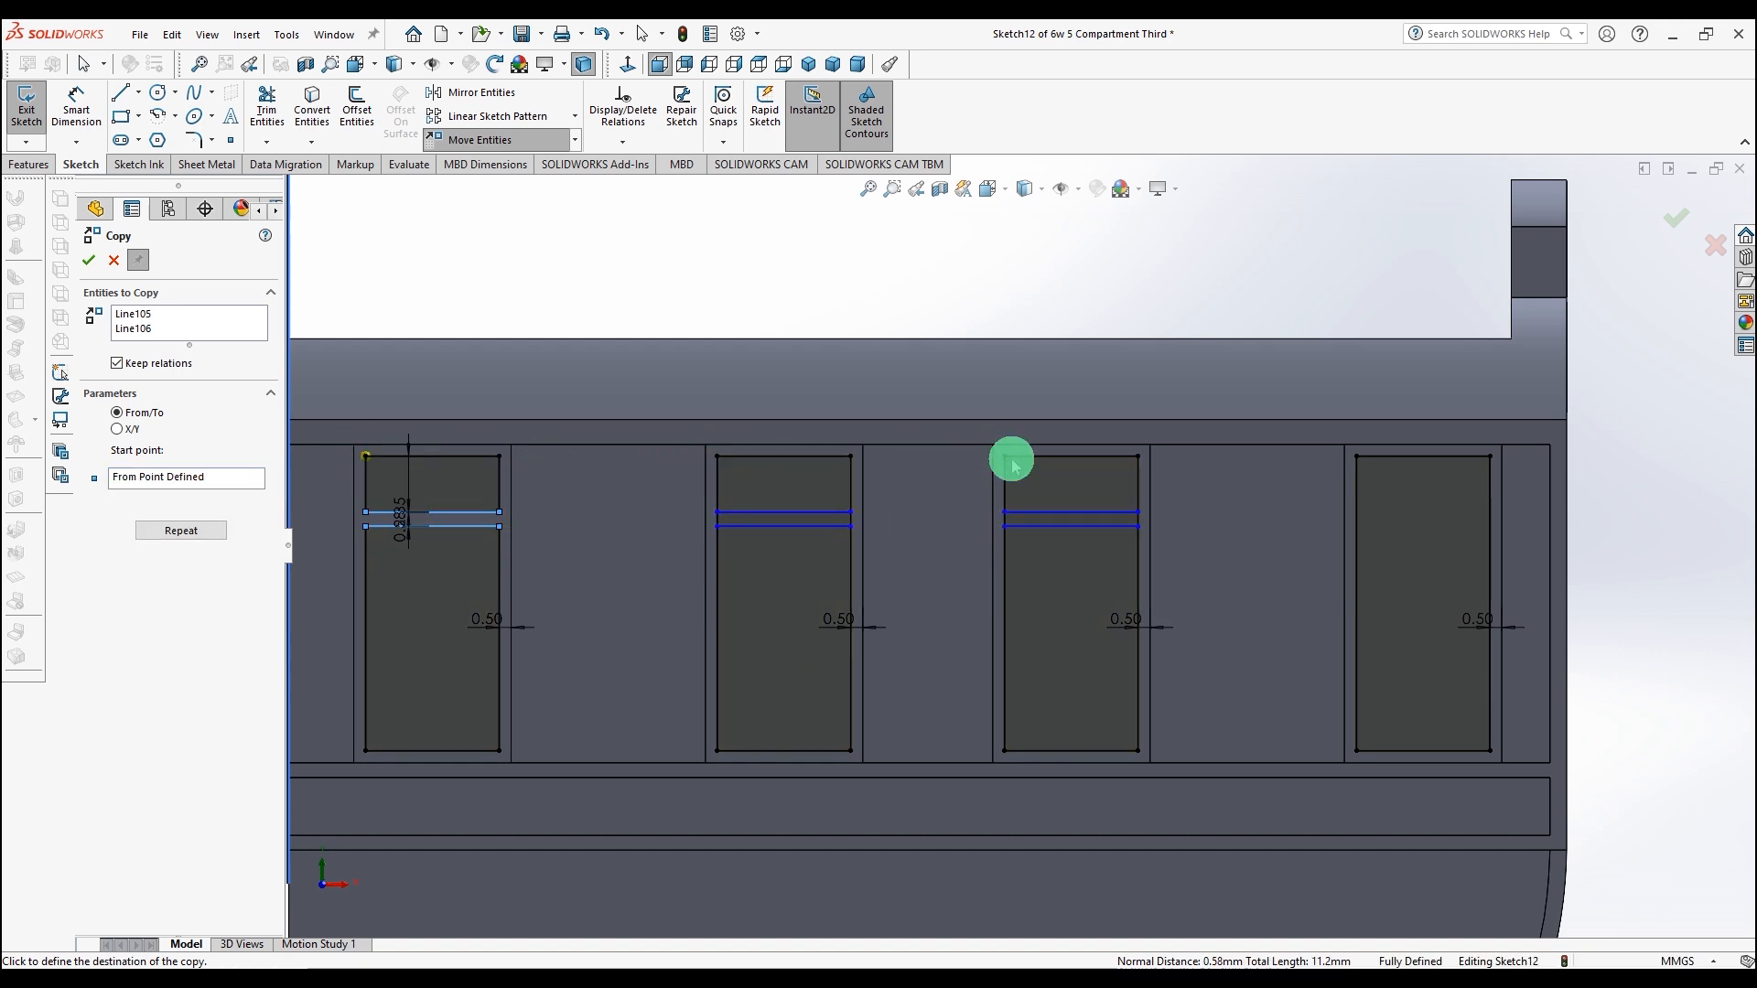
{"action": "left_click", "coordinate": [1357, 455]}
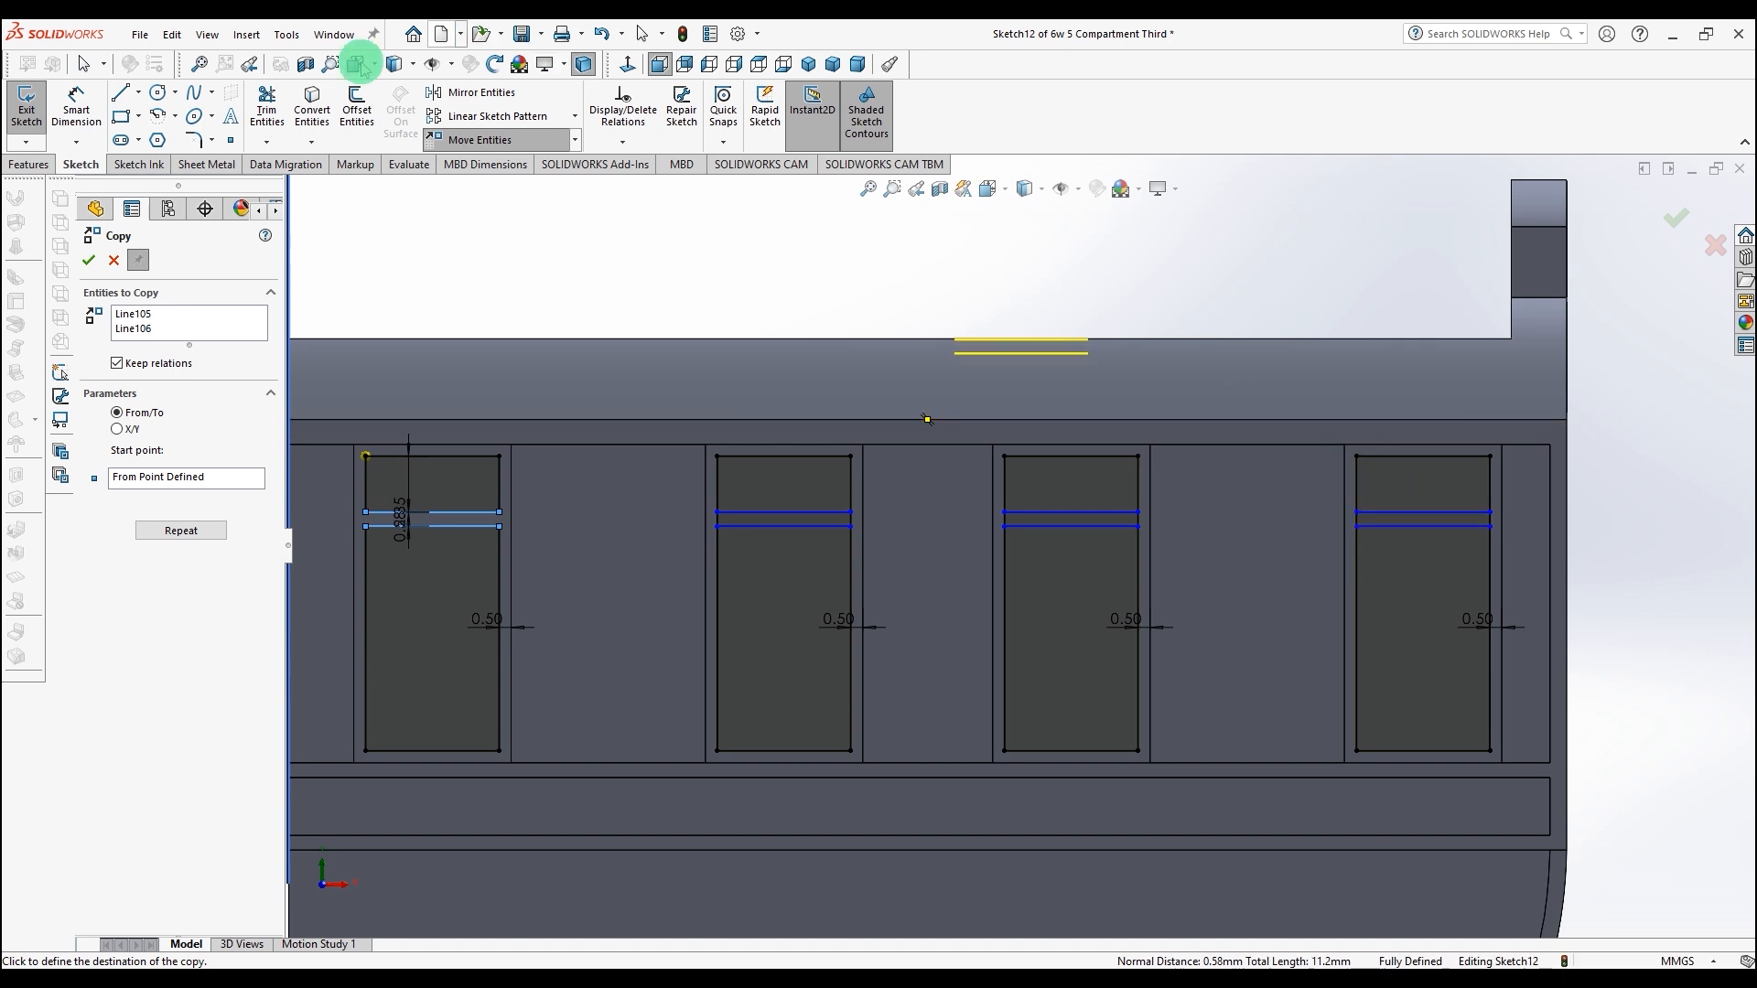
Step: Trim the side segments between the copied lines in the other three windows
{"action": "left_click", "coordinate": [266, 105]}
{"action": "mouse_move", "coordinate": [714, 564]}
{"action": "left_mouse_down"}
{"action": "mouse_move", "coordinate": [722, 518]}
{"action": "mouse_move", "coordinate": [1485, 525]}
{"action": "left_mouse_up"}
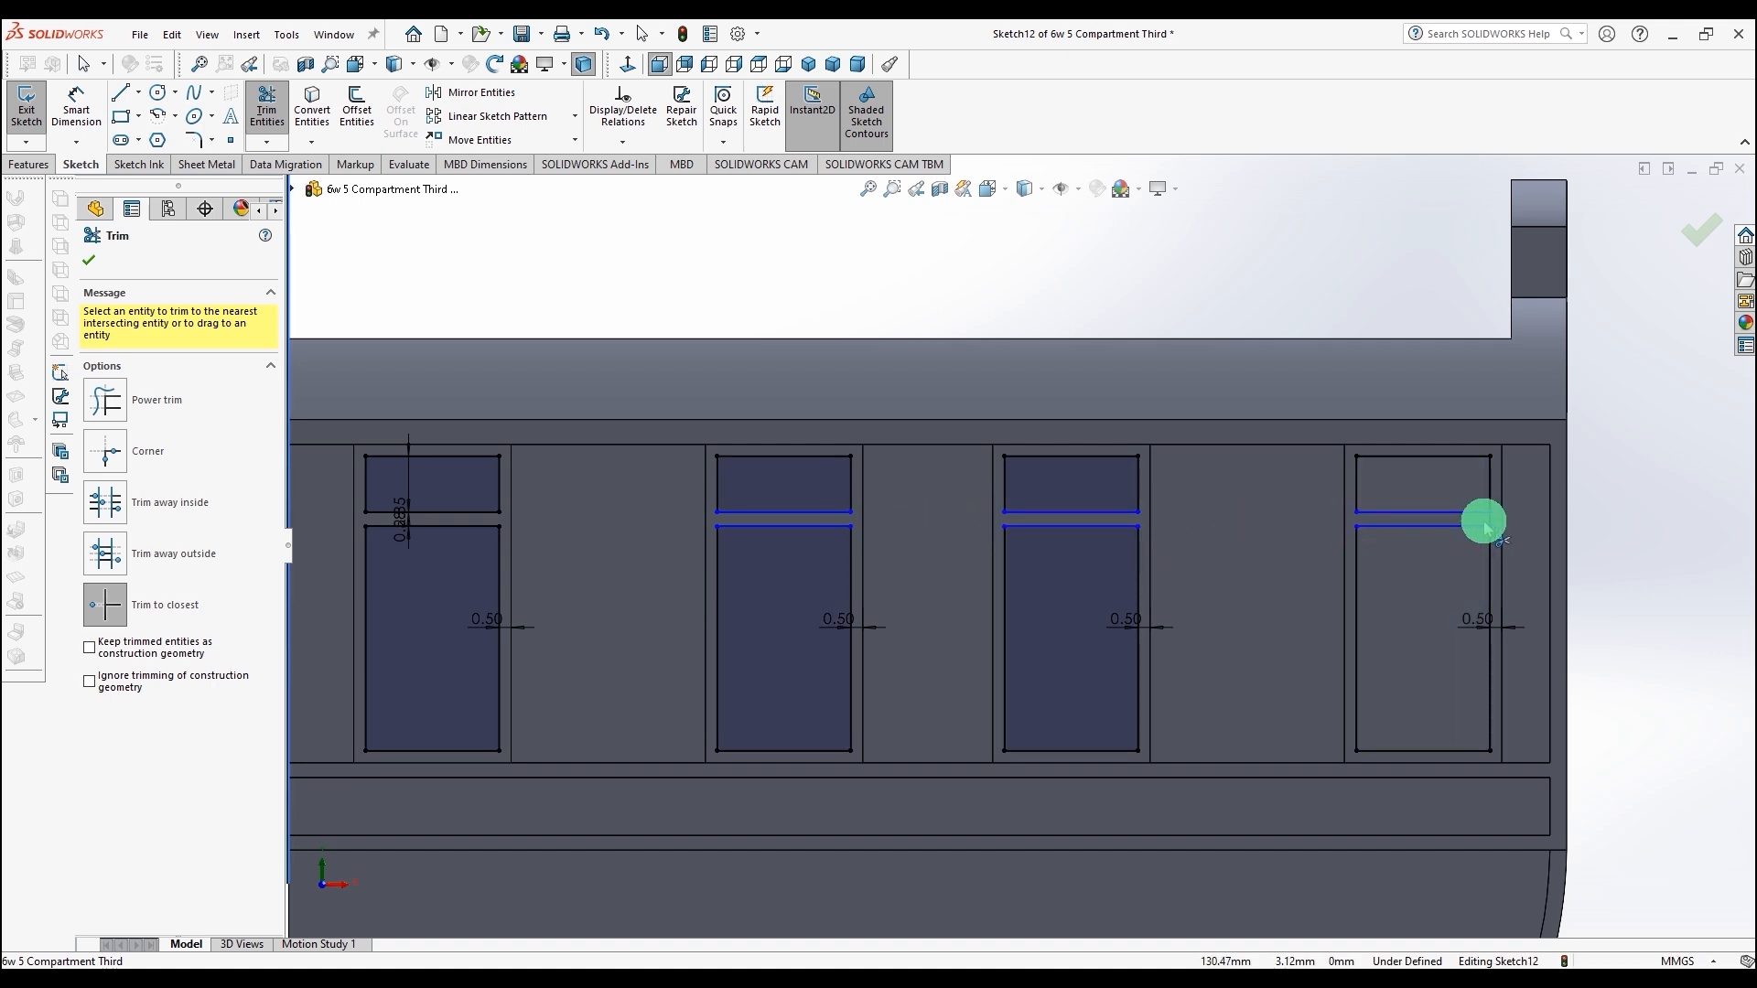
{"action": "left_click", "coordinate": [1490, 518]}
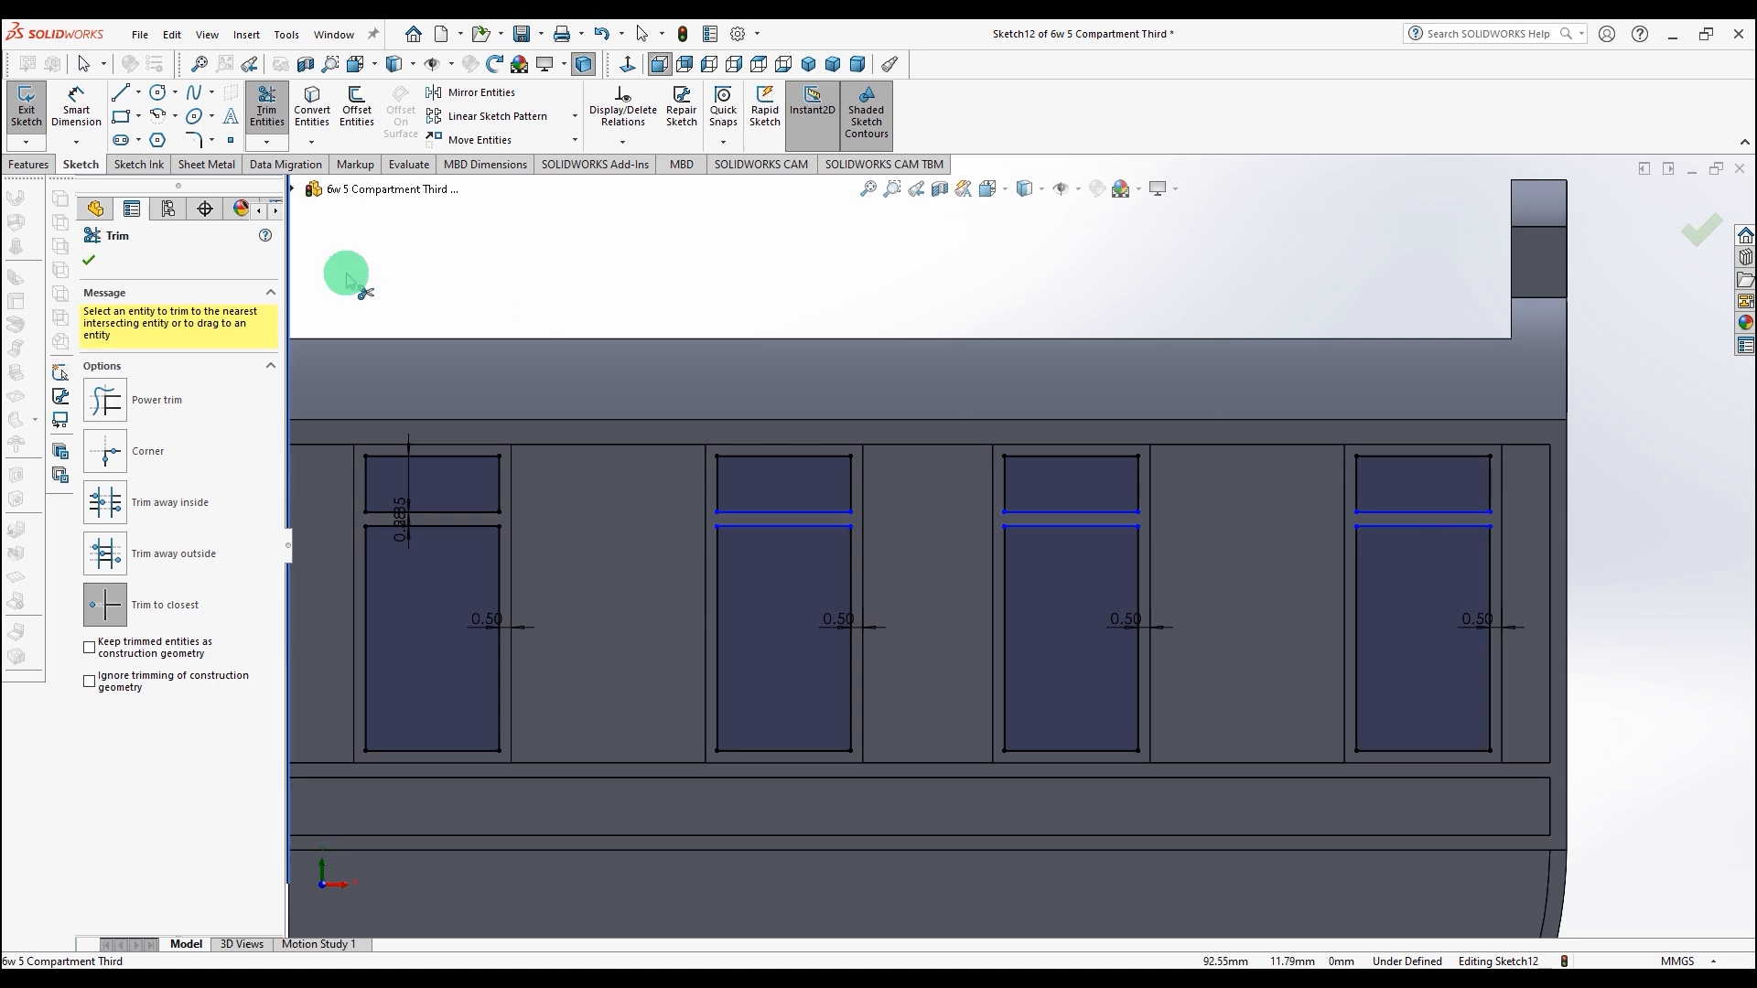
{"action": "left_click", "coordinate": [96, 261]}
Step: Exit the sketch to rebuild the window cut with the transoms
{"action": "key", "text": "z"}
{"action": "middle_click_drag", "start_coordinate": [791, 342], "coordinate": [730, 393]}
{"action": "scroll", "coordinate": [964, 549], "scroll_direction": "down", "scroll_amount": 3}
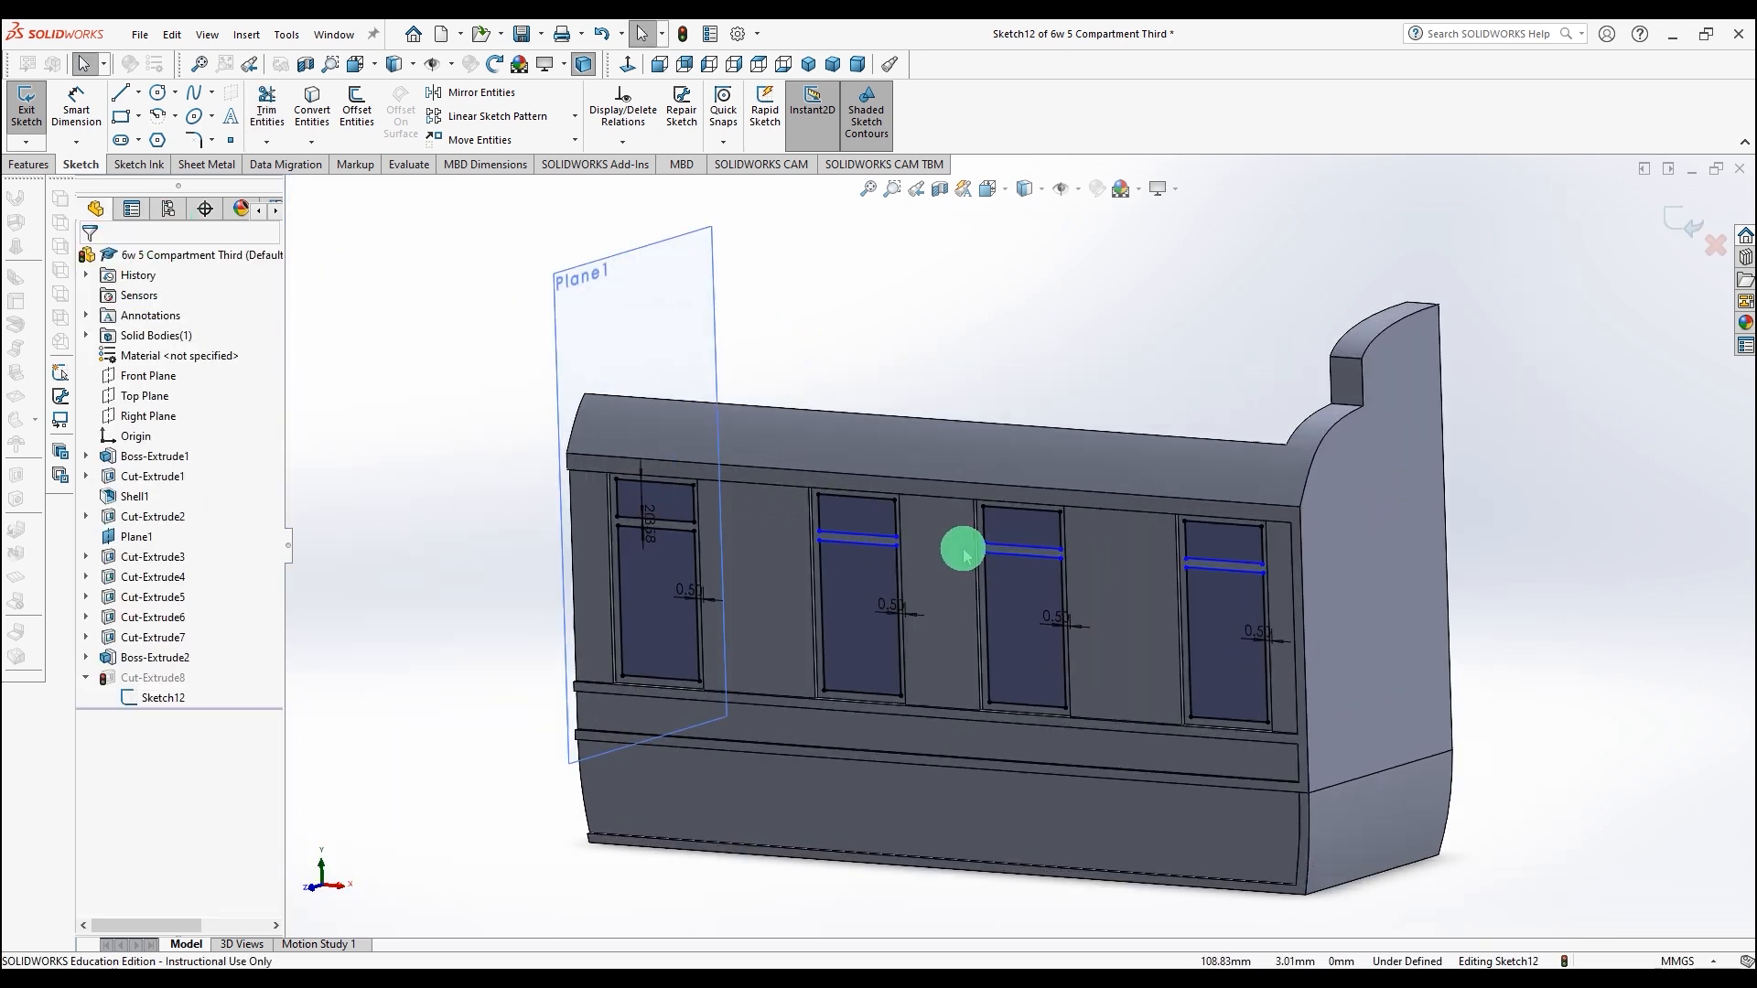
{"action": "left_click", "coordinate": [681, 34]}
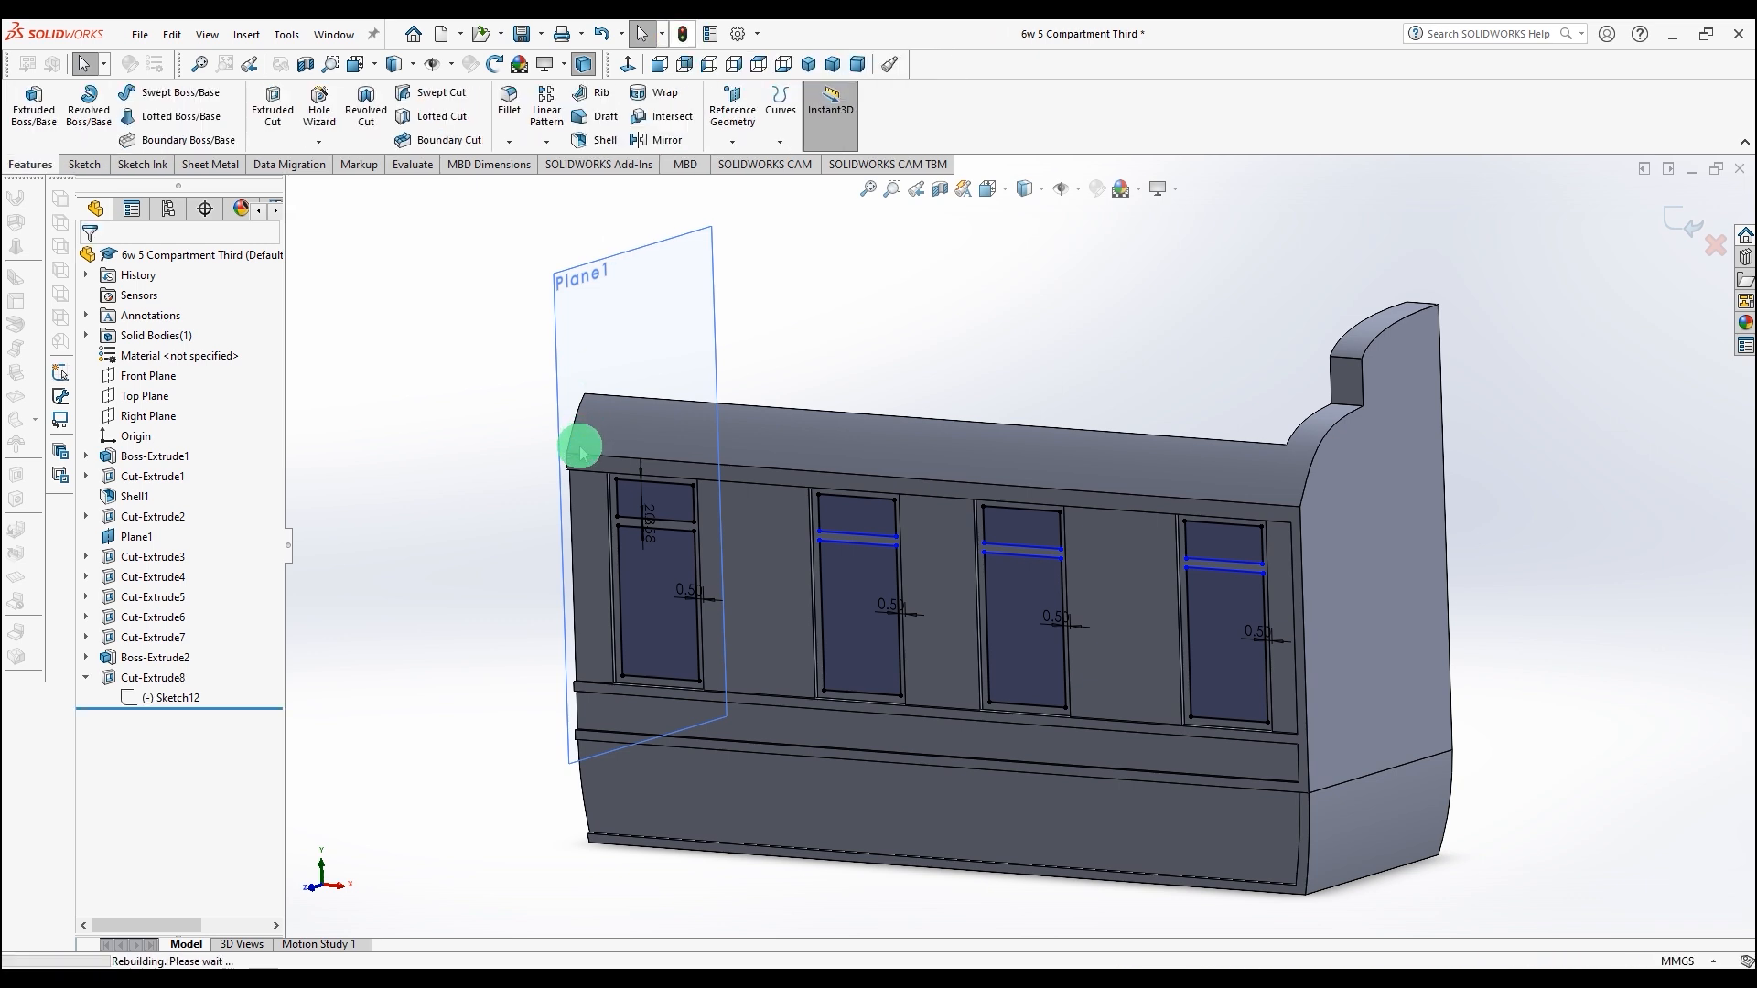
Step: Inspect the rebuilt side's window openings and frame faces from different angles
{"action": "middle_click_drag", "start_coordinate": [481, 569], "coordinate": [527, 496]}
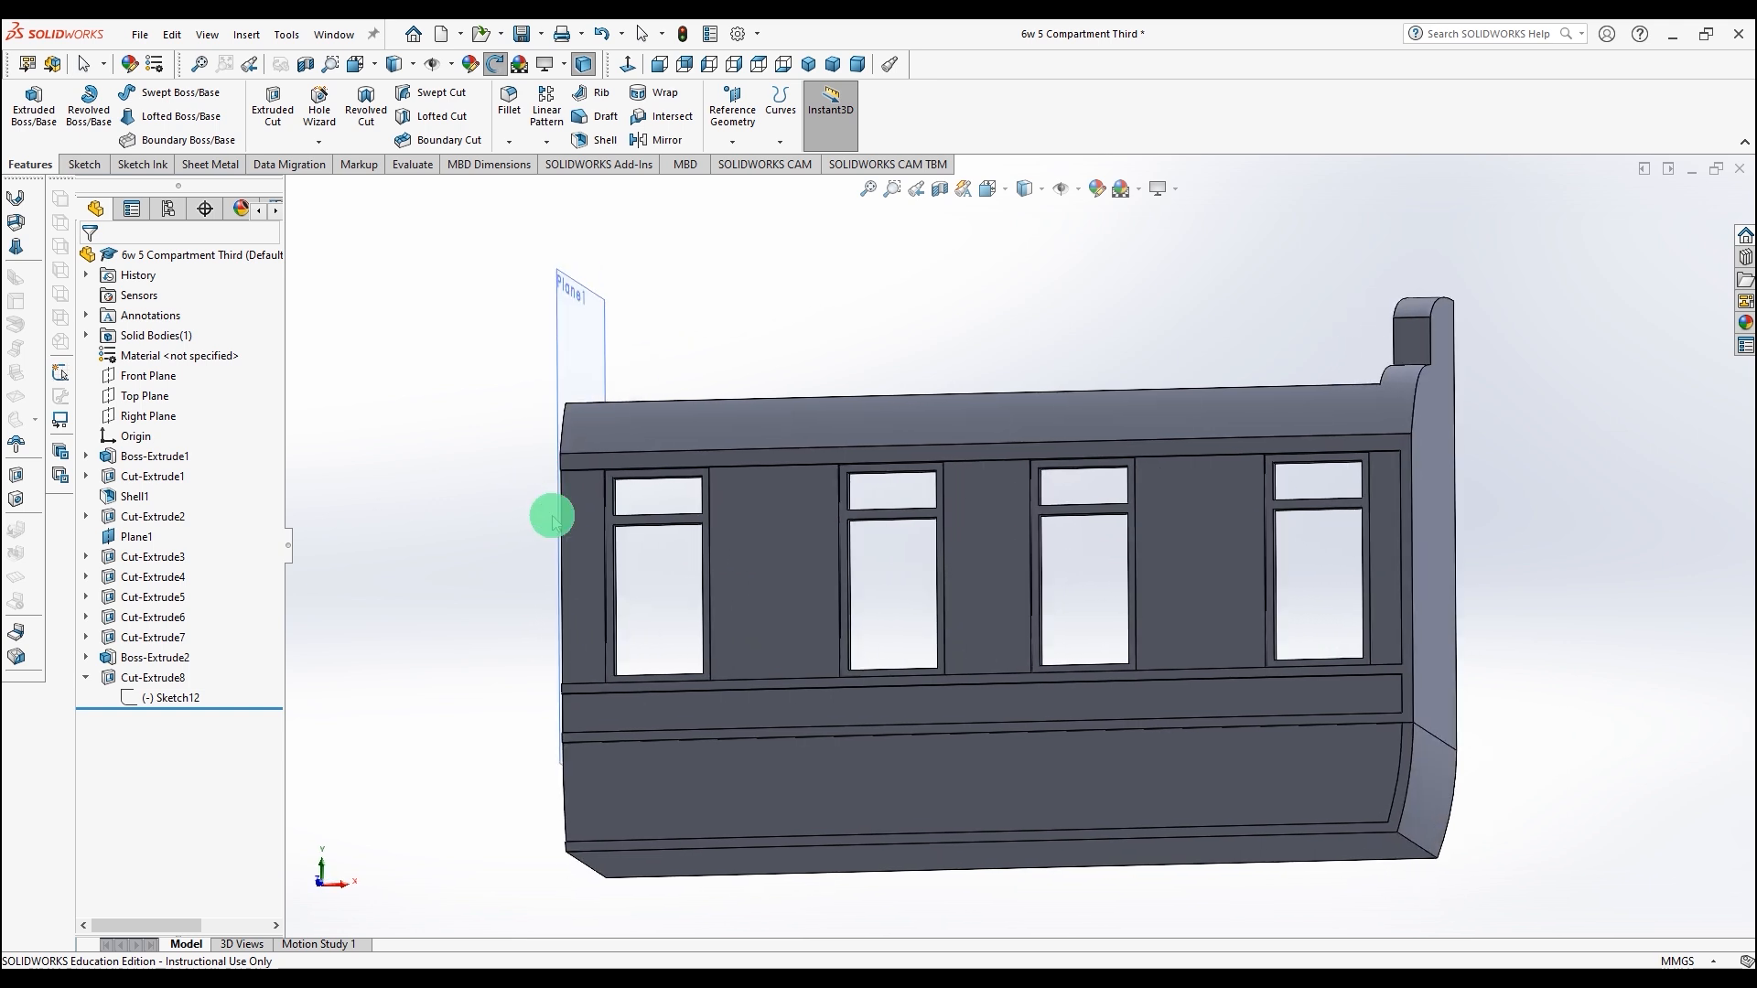
{"action": "scroll", "coordinate": [637, 531], "scroll_direction": "down", "scroll_amount": 5}
{"action": "middle_click_drag", "start_coordinate": [638, 636], "coordinate": [628, 683]}
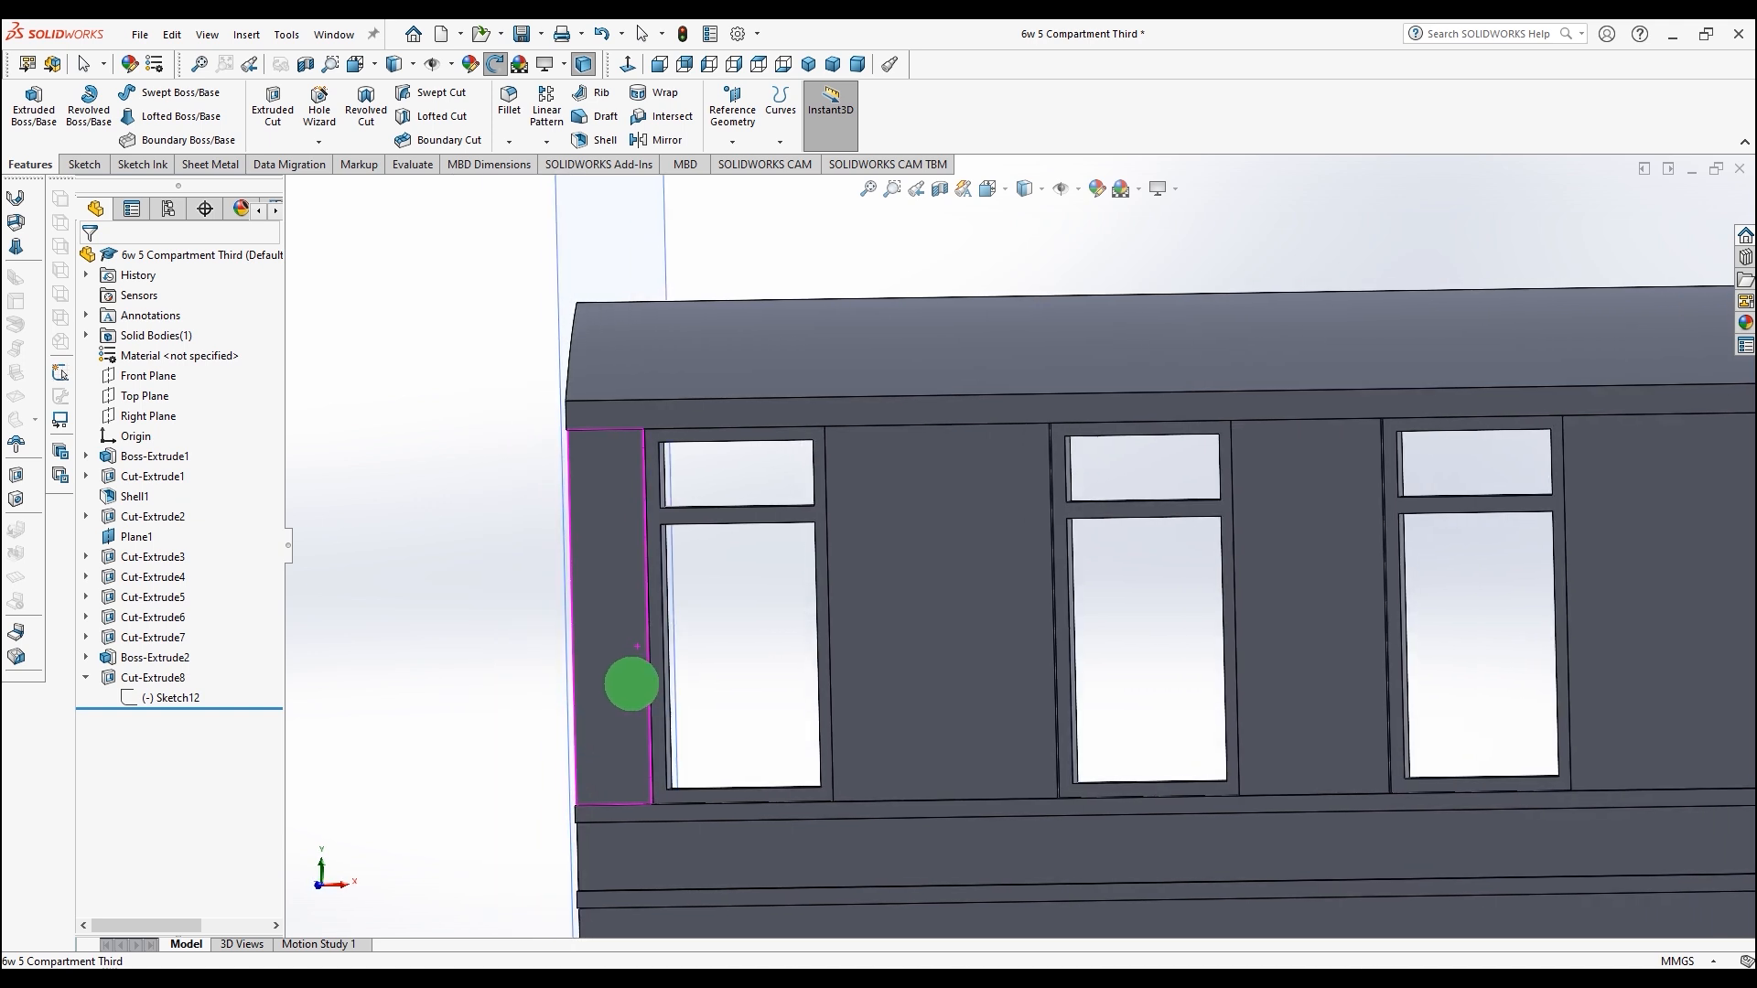
{"action": "left_click", "coordinate": [625, 418]}
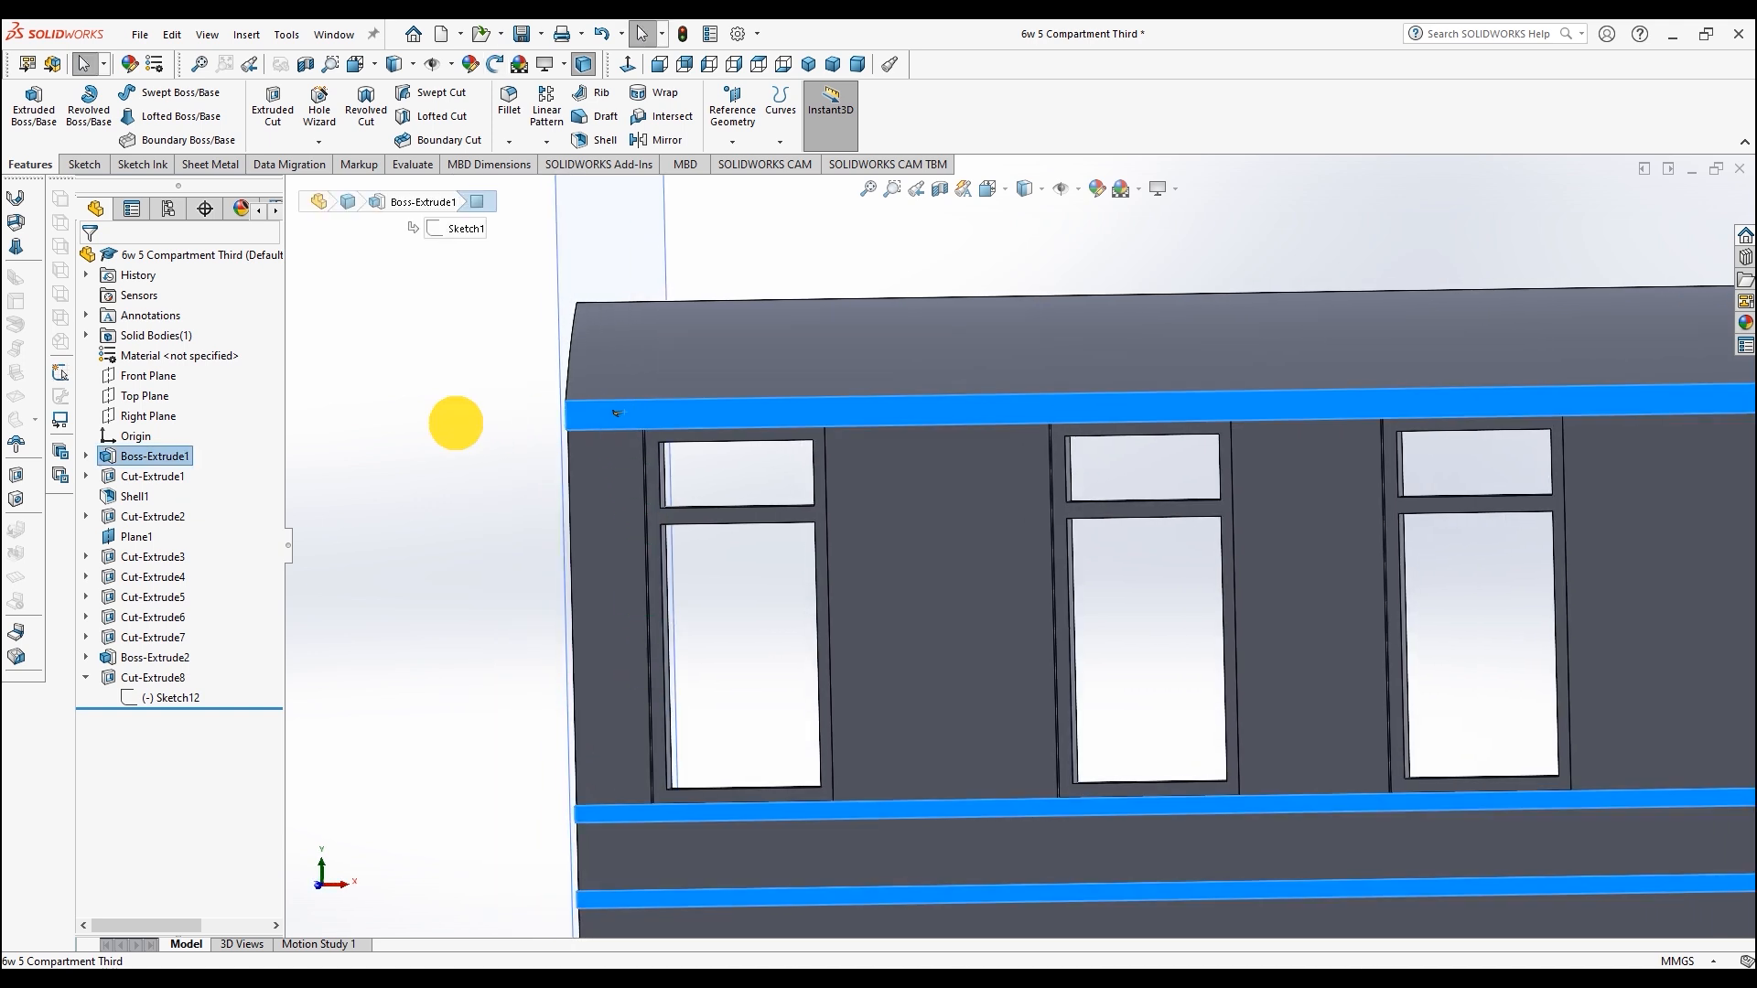
{"action": "left_click", "coordinate": [456, 422]}
{"action": "scroll", "coordinate": [651, 619], "scroll_direction": "up", "scroll_amount": 3}
{"action": "middle_click_drag", "start_coordinate": [677, 685], "coordinate": [616, 705]}
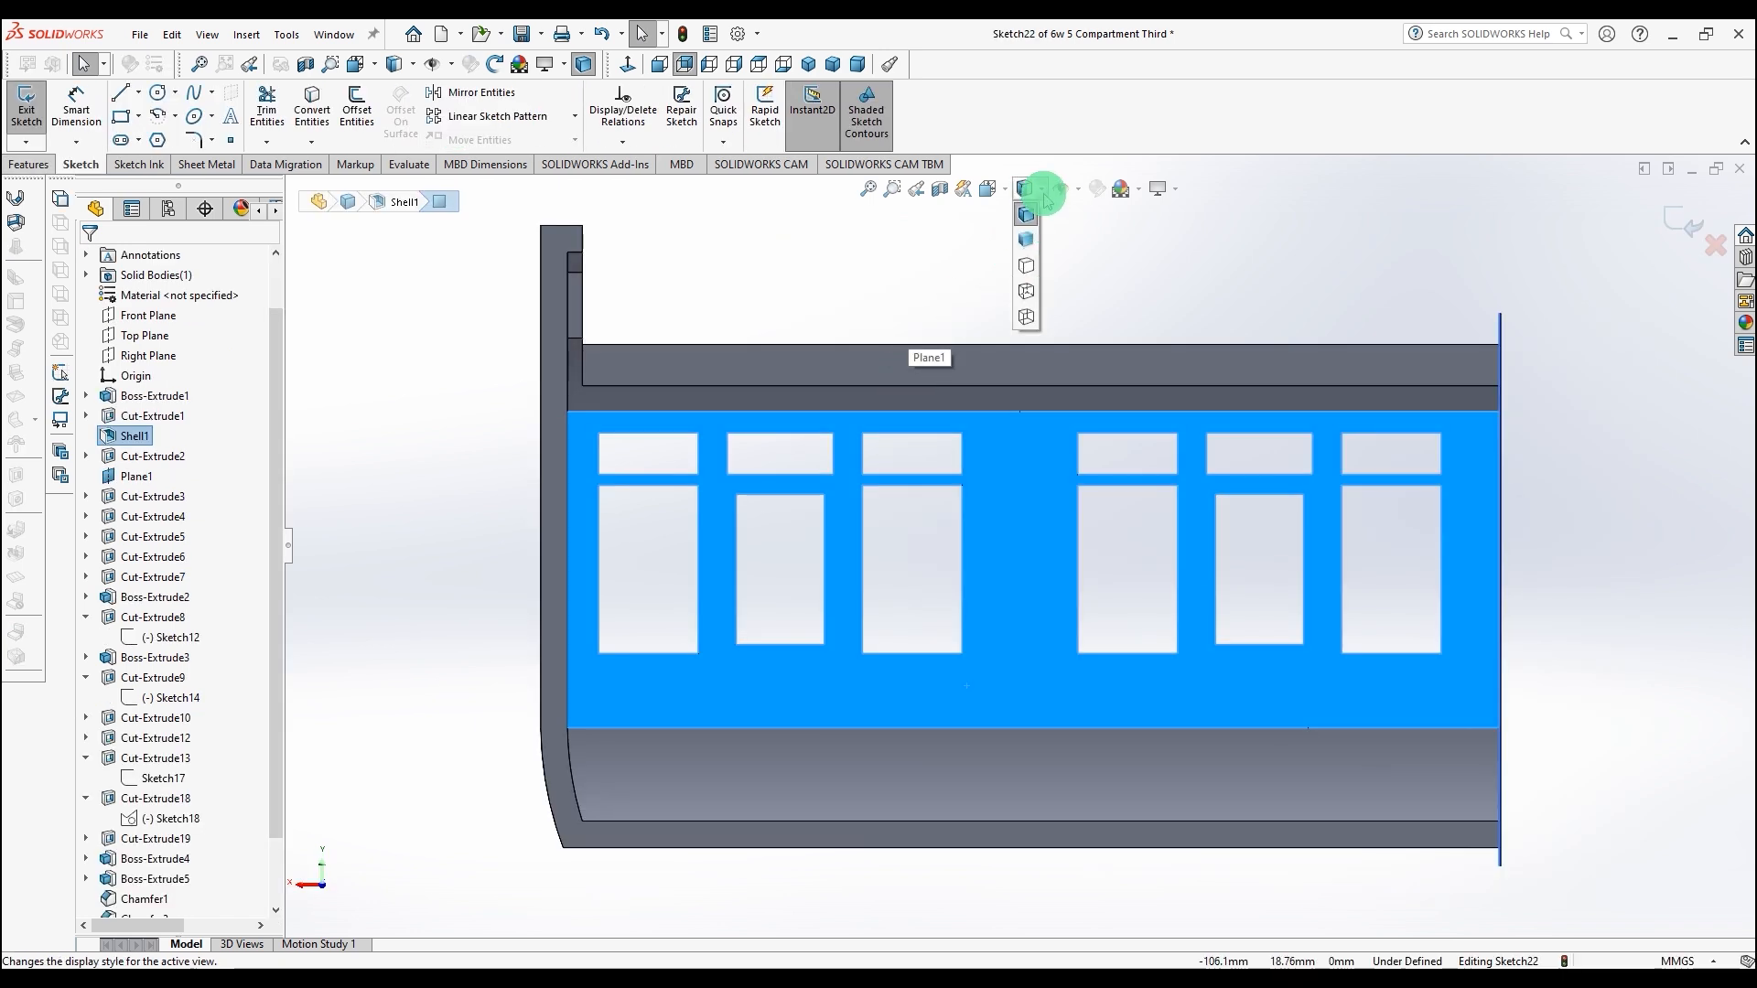
Step: In wireframe display, sketch two horizontal lines spanning the side along the window band's upper and lower edges
{"action": "left_click", "coordinate": [1028, 291]}
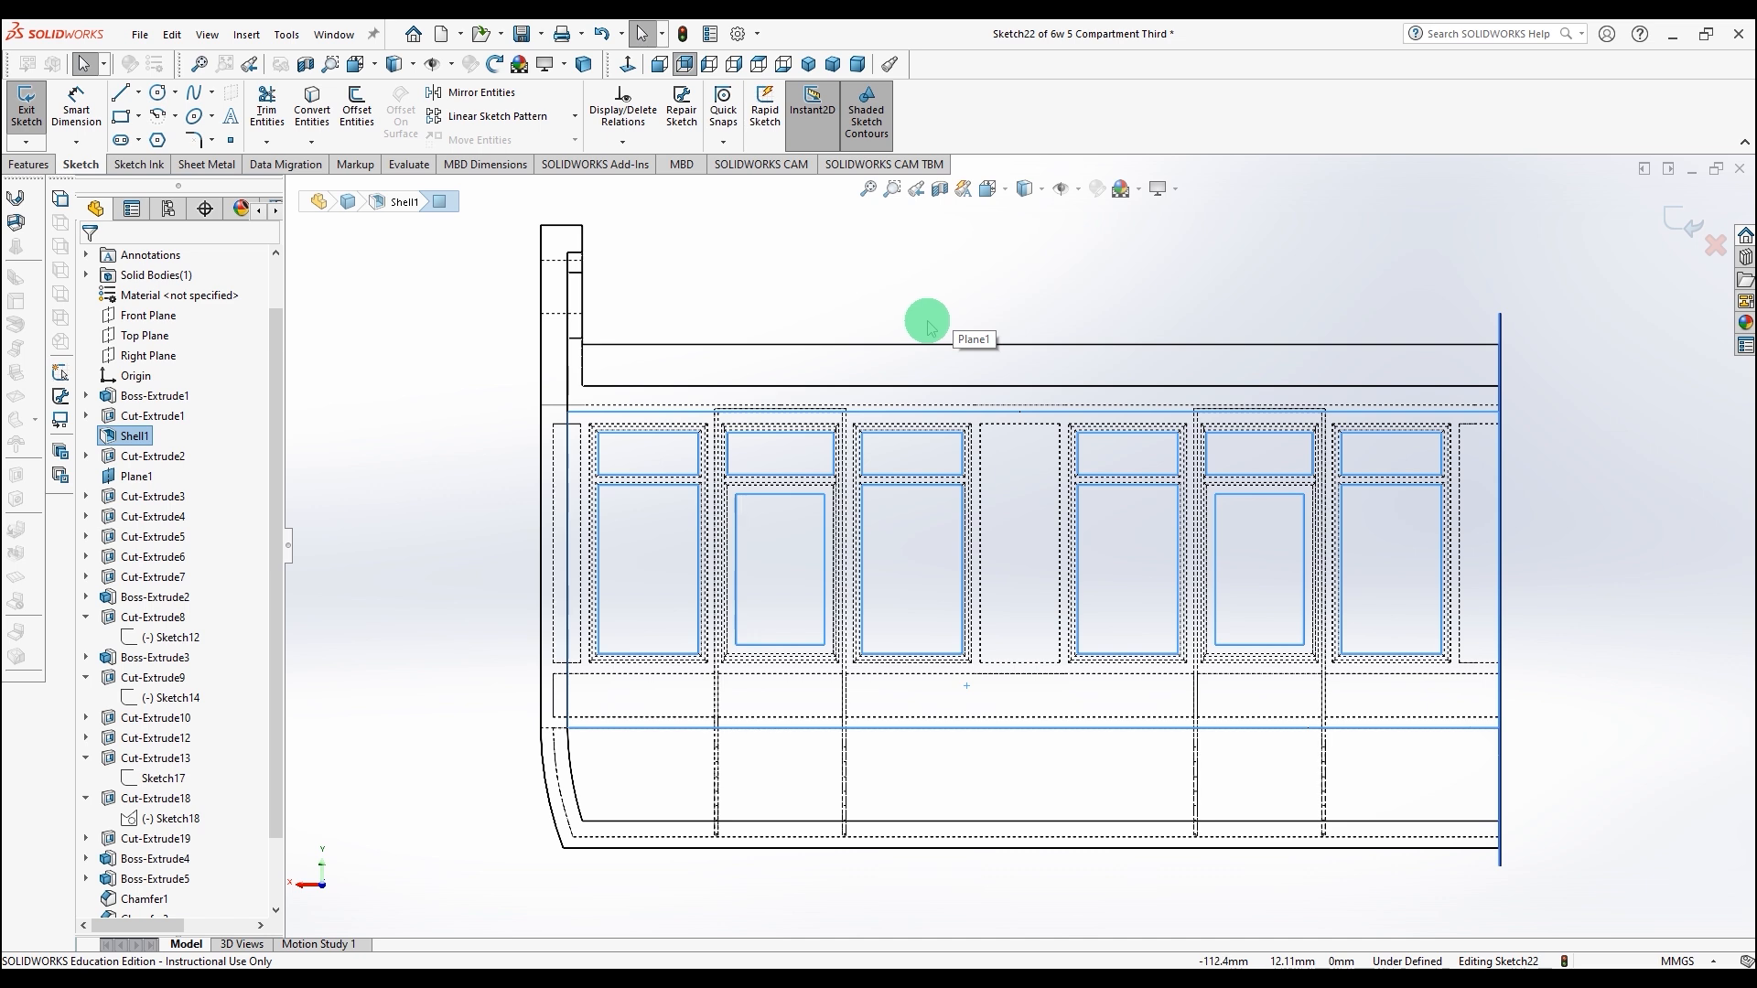
{"action": "left_click", "coordinate": [120, 92]}
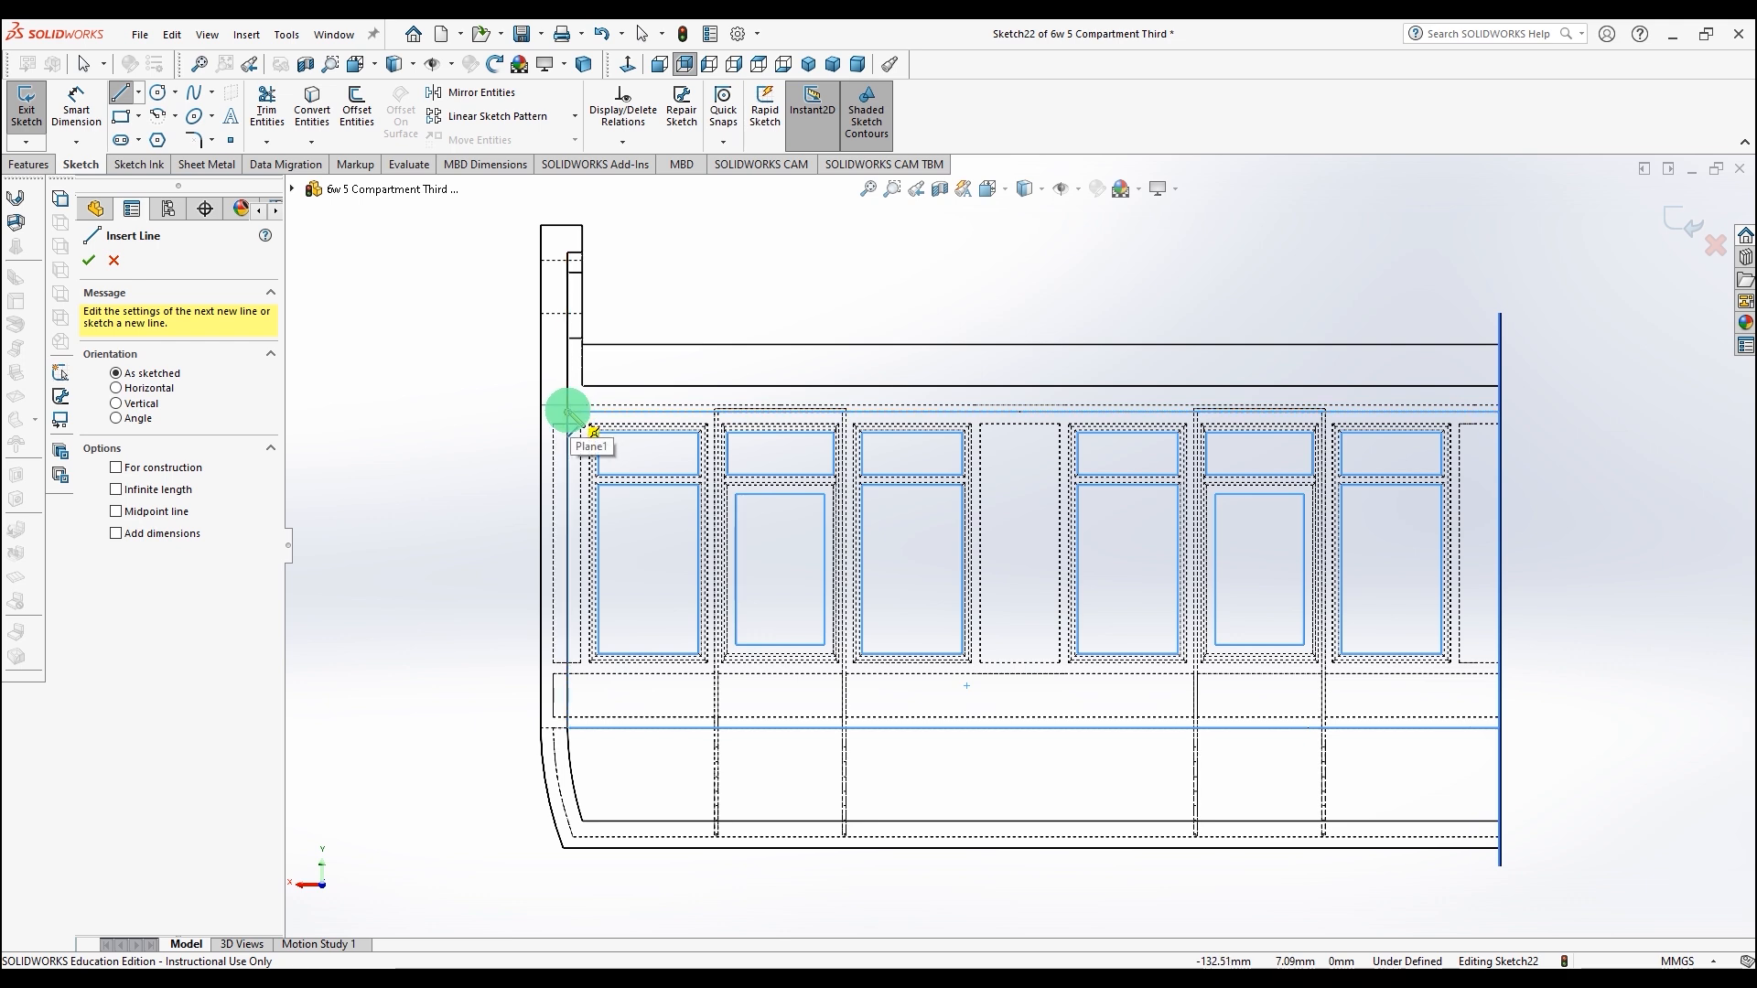
{"action": "left_click", "coordinate": [568, 412]}
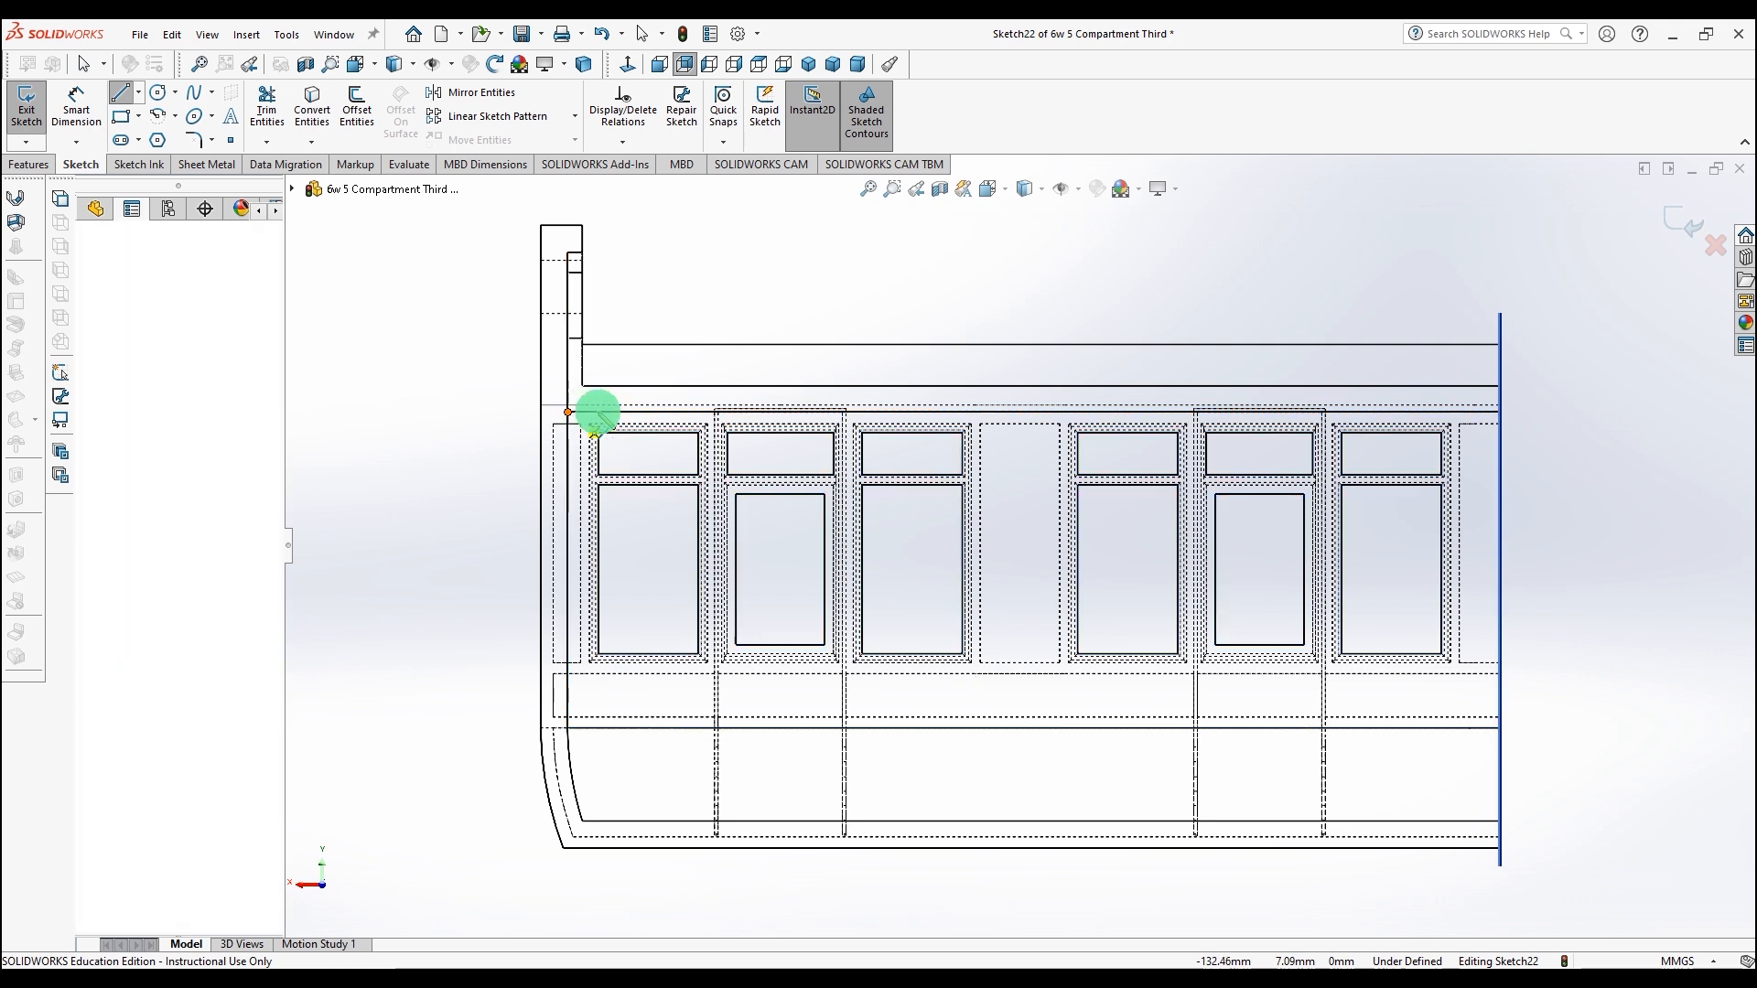
{"action": "left_click", "coordinate": [1498, 412]}
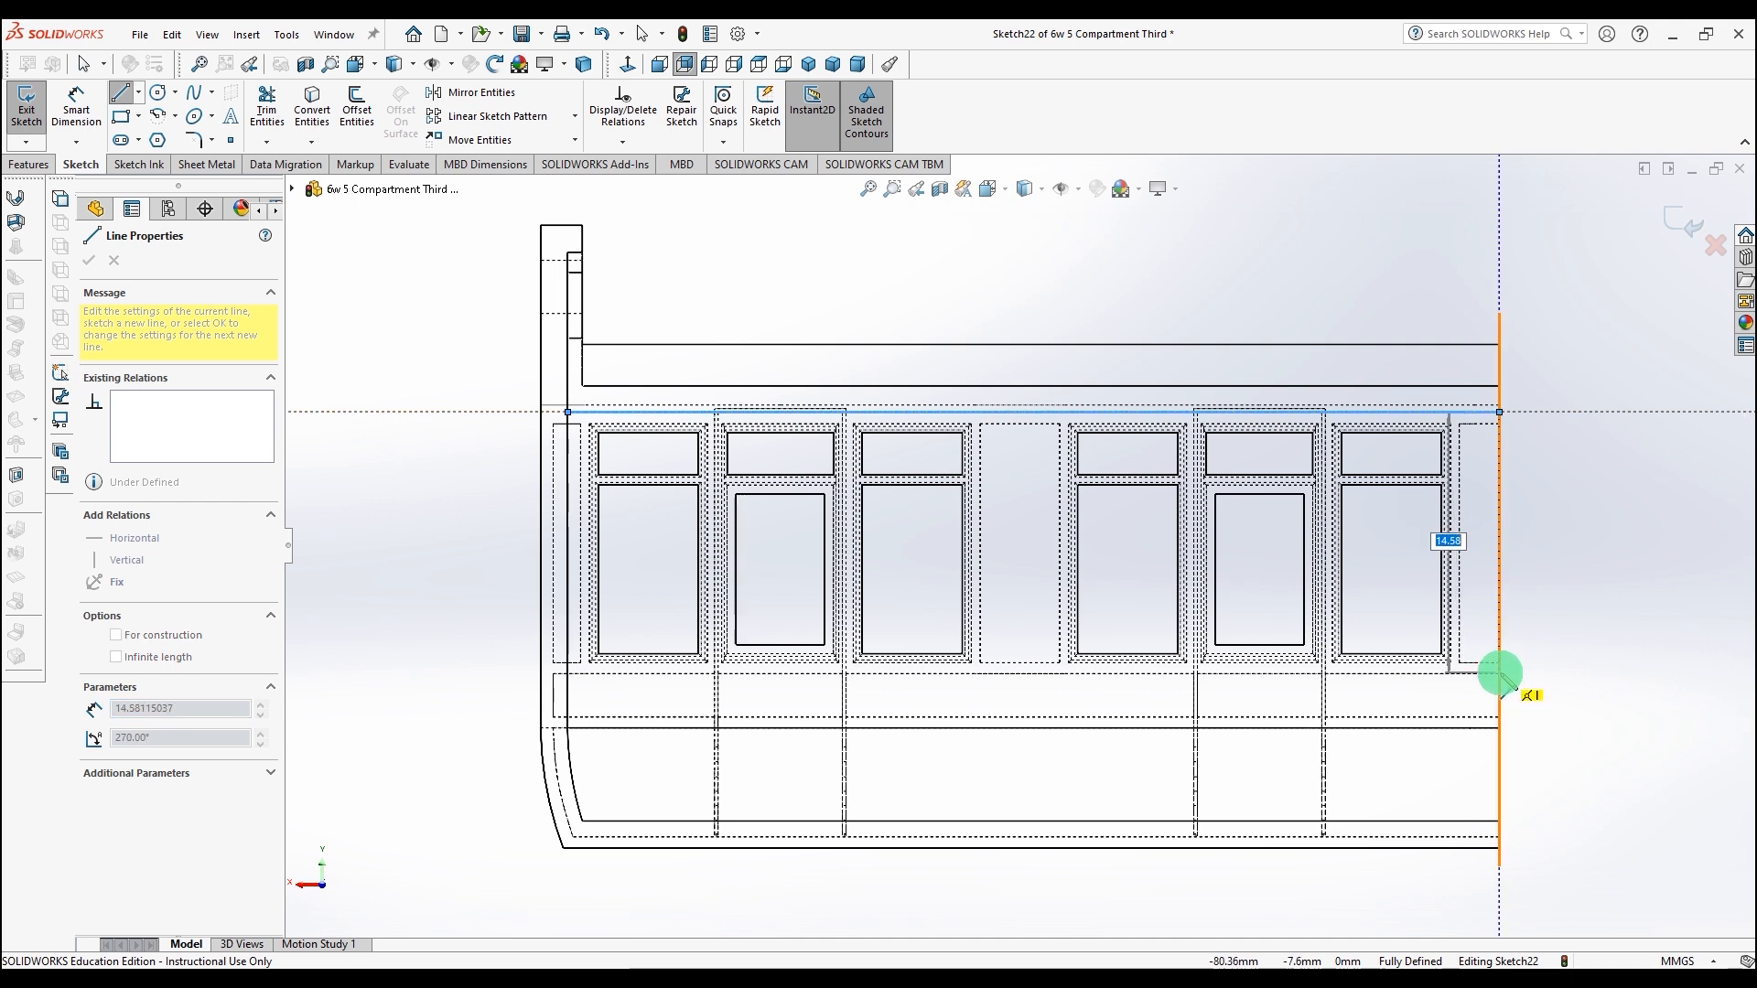
{"action": "key", "text": "Escape"}
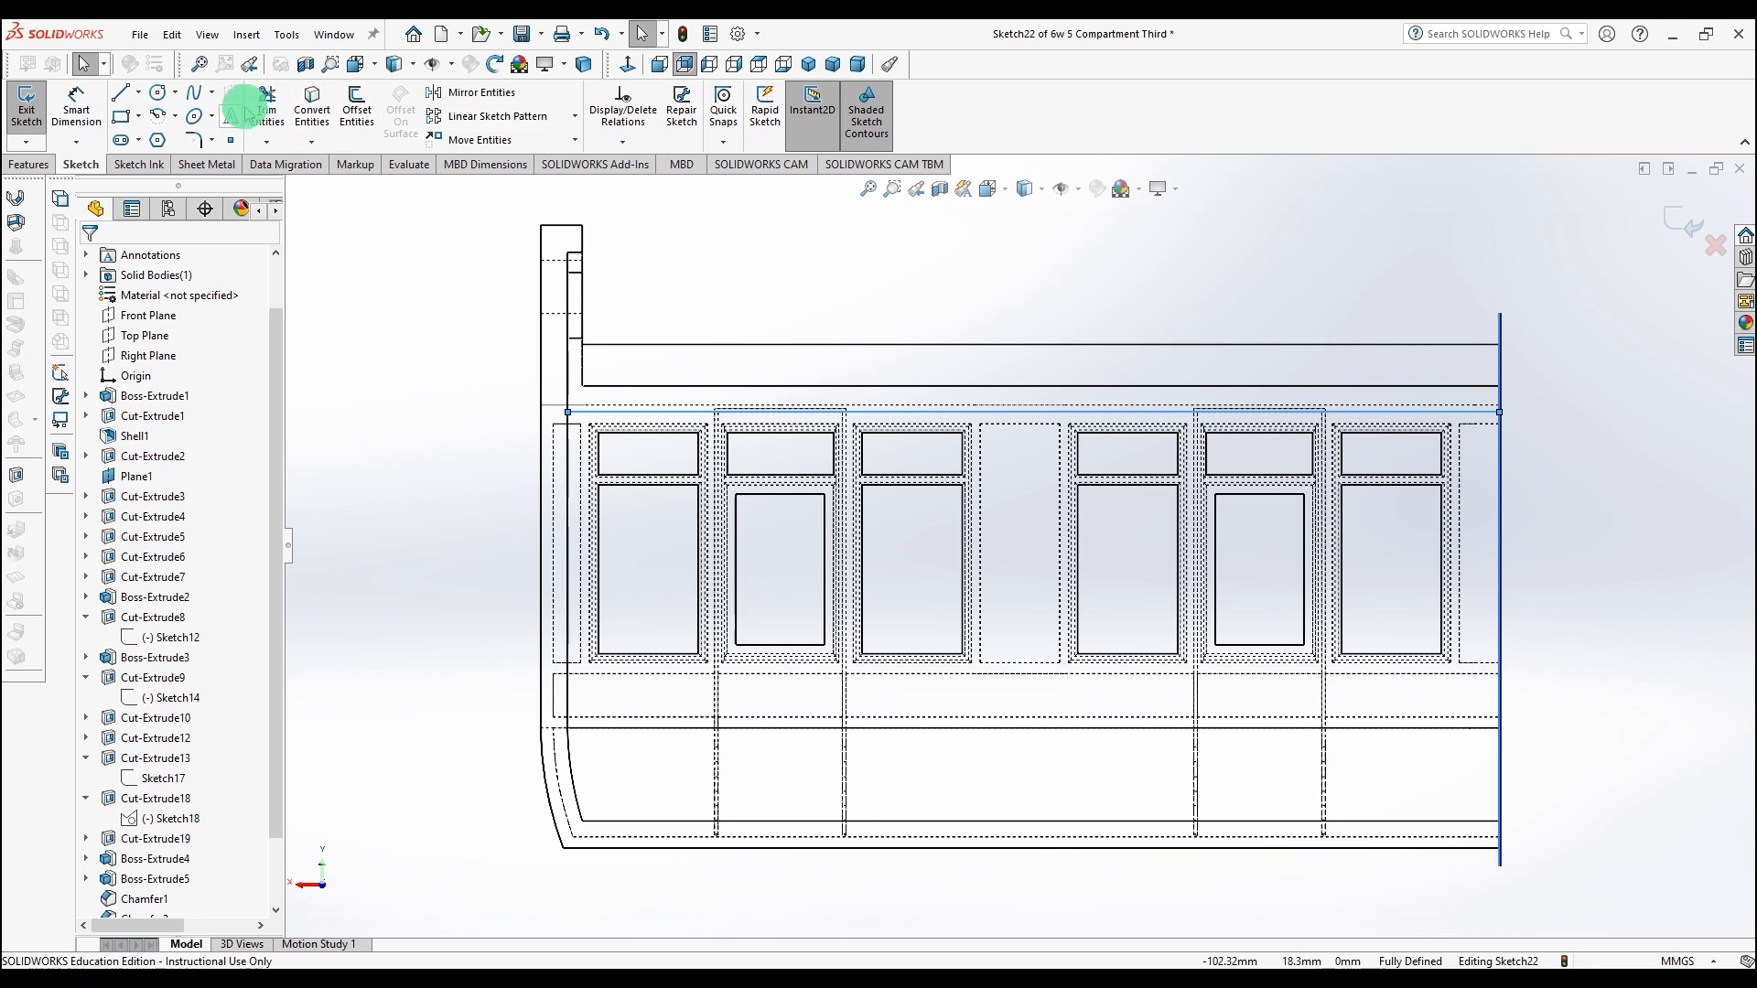
{"action": "left_click", "coordinate": [124, 102]}
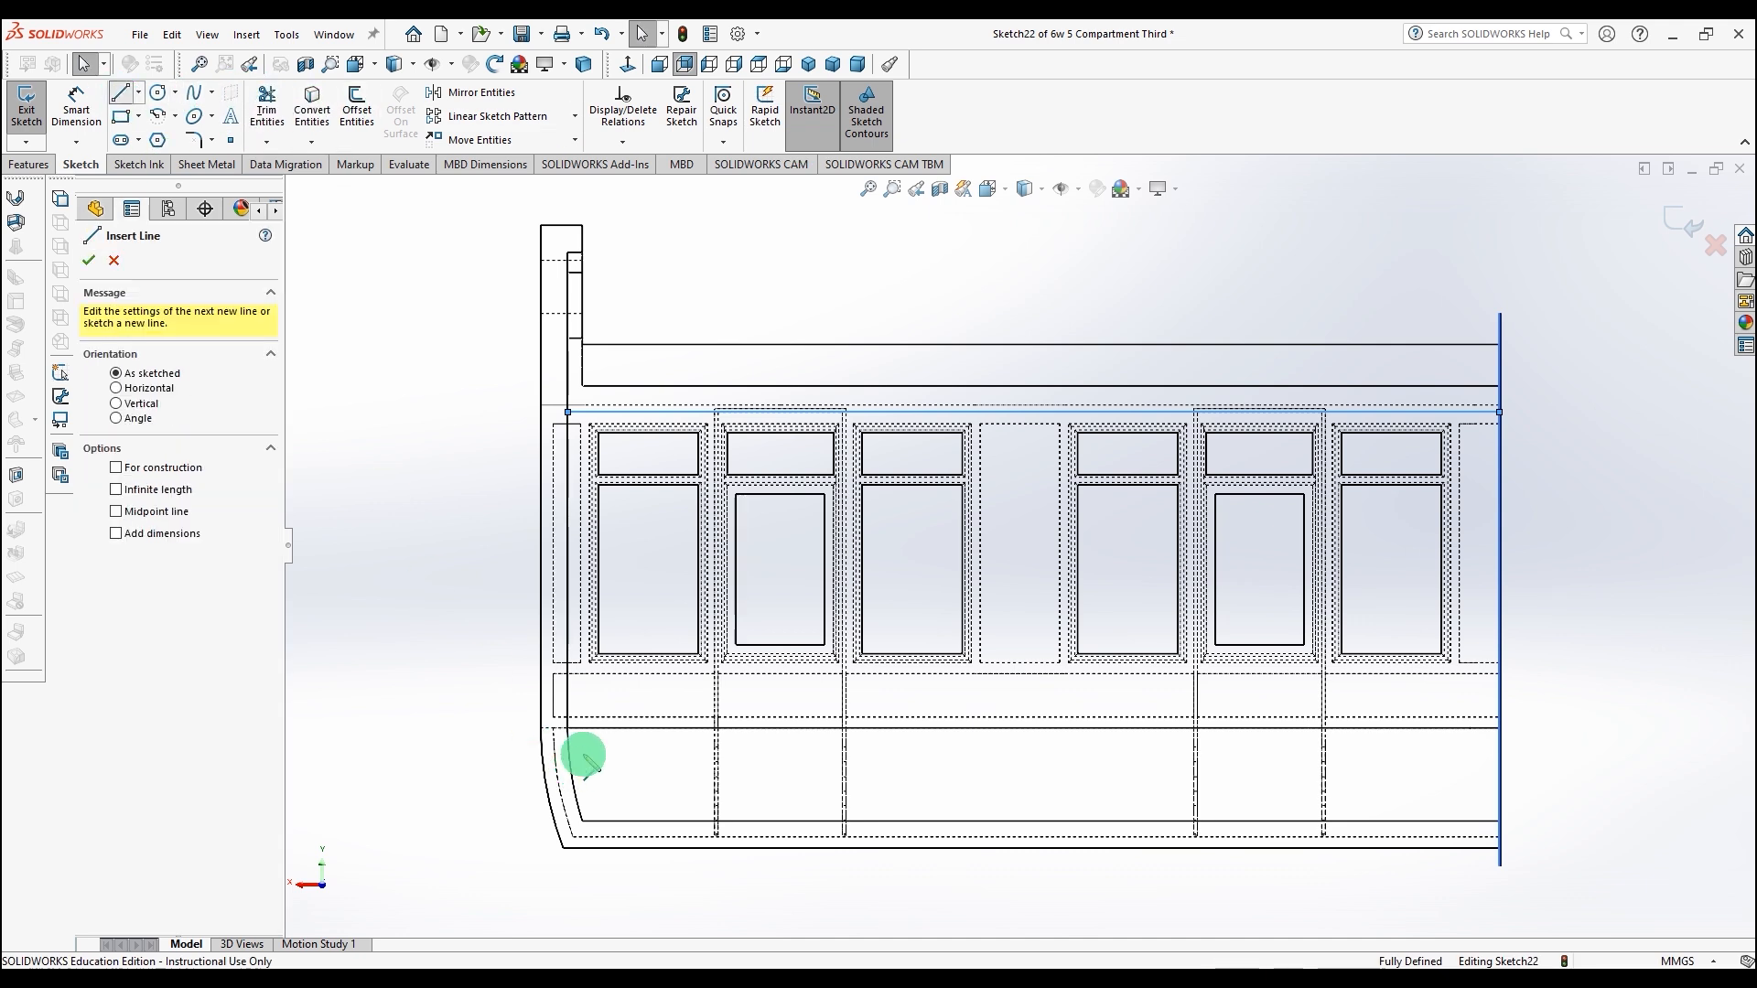
{"action": "left_click", "coordinate": [567, 672]}
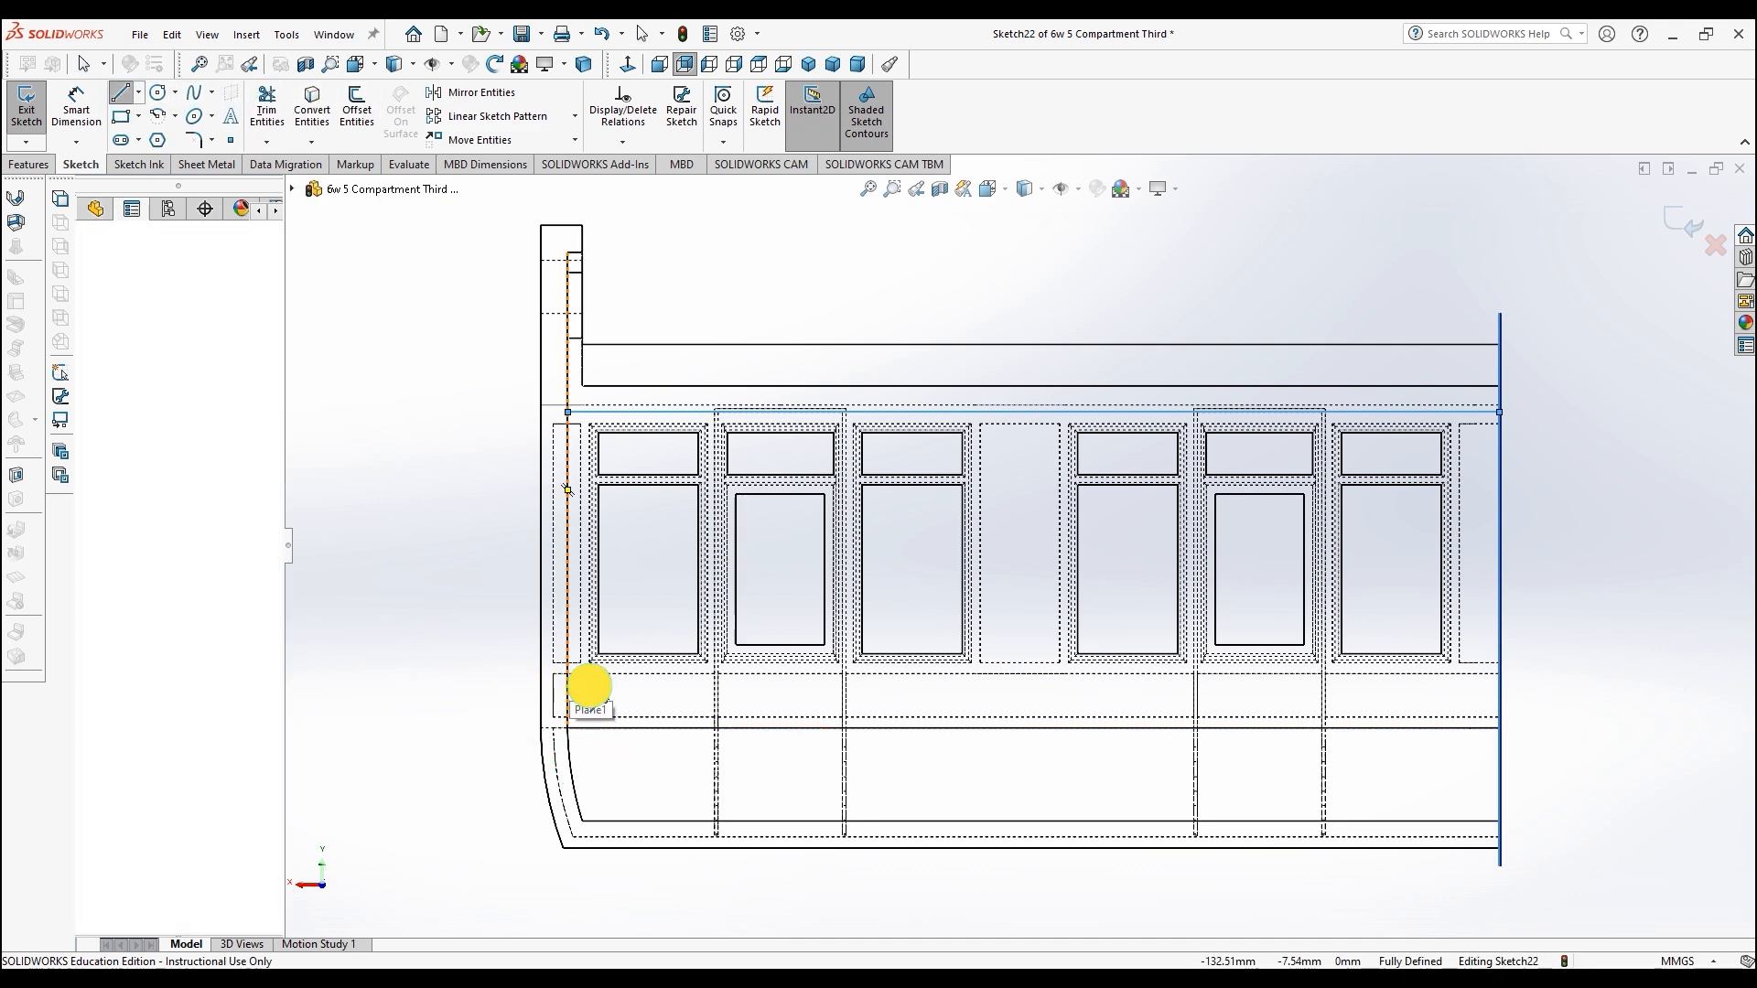
{"action": "left_click", "coordinate": [1500, 673]}
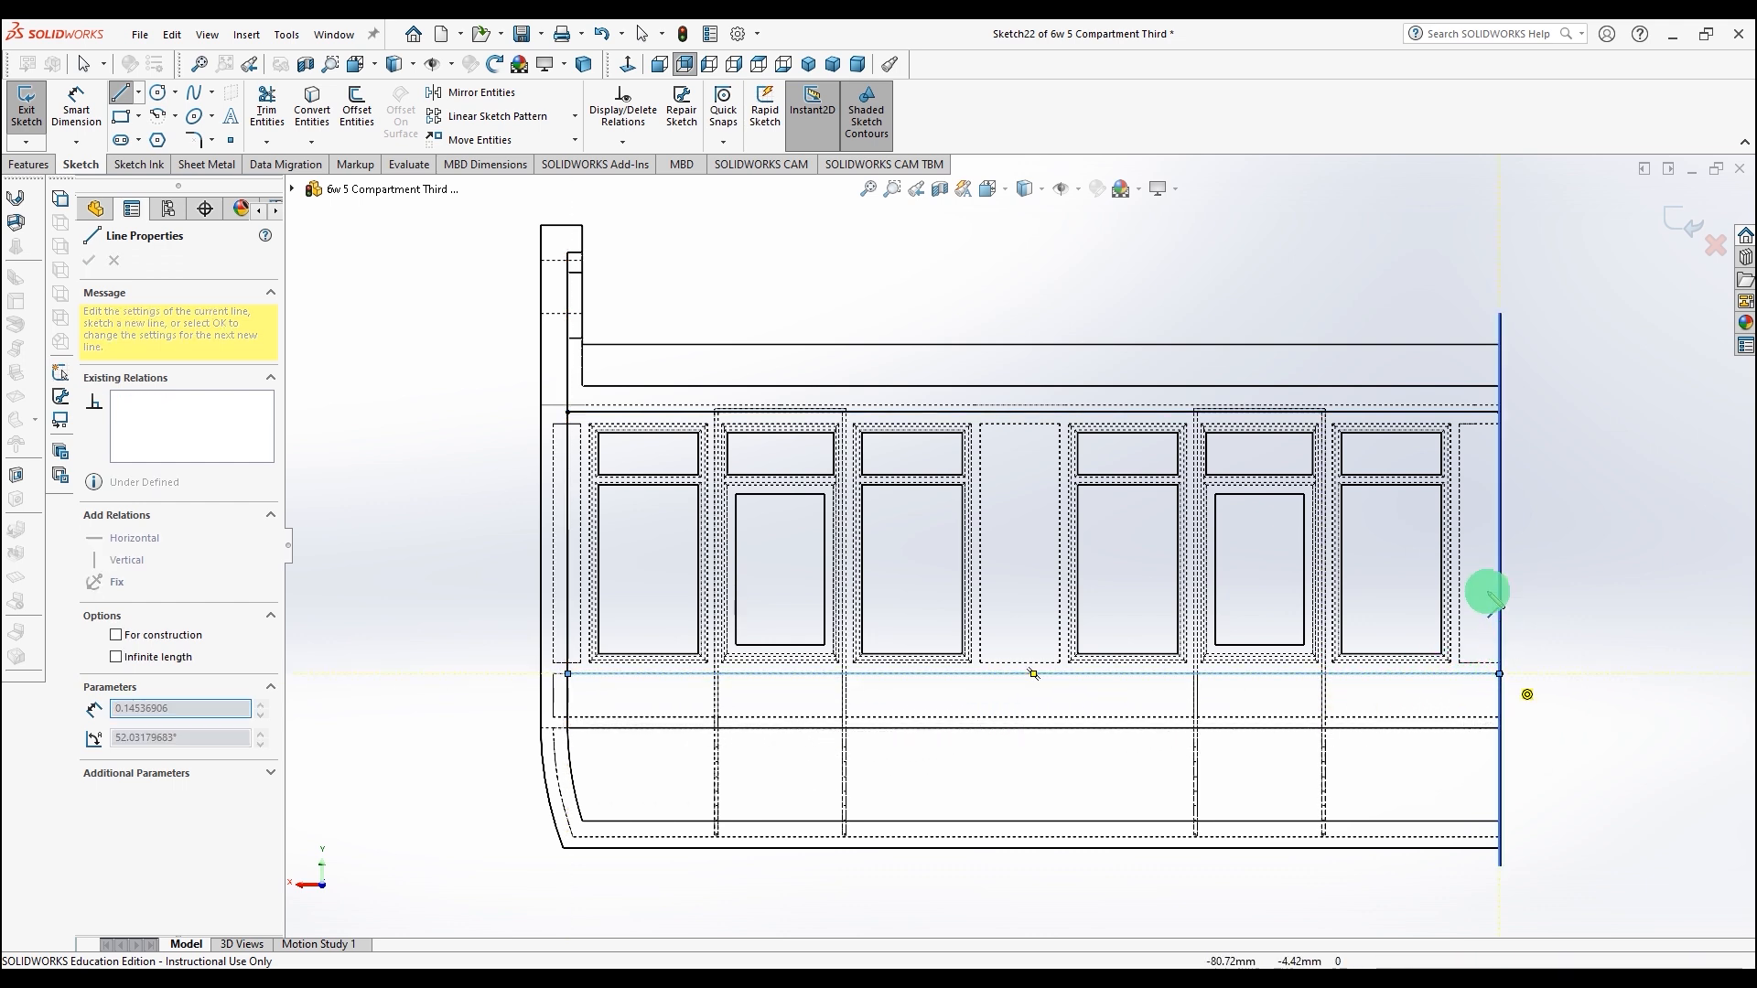
Step: Close the window band with vertical lines at both ends of the side
{"action": "left_click", "coordinate": [1500, 413]}
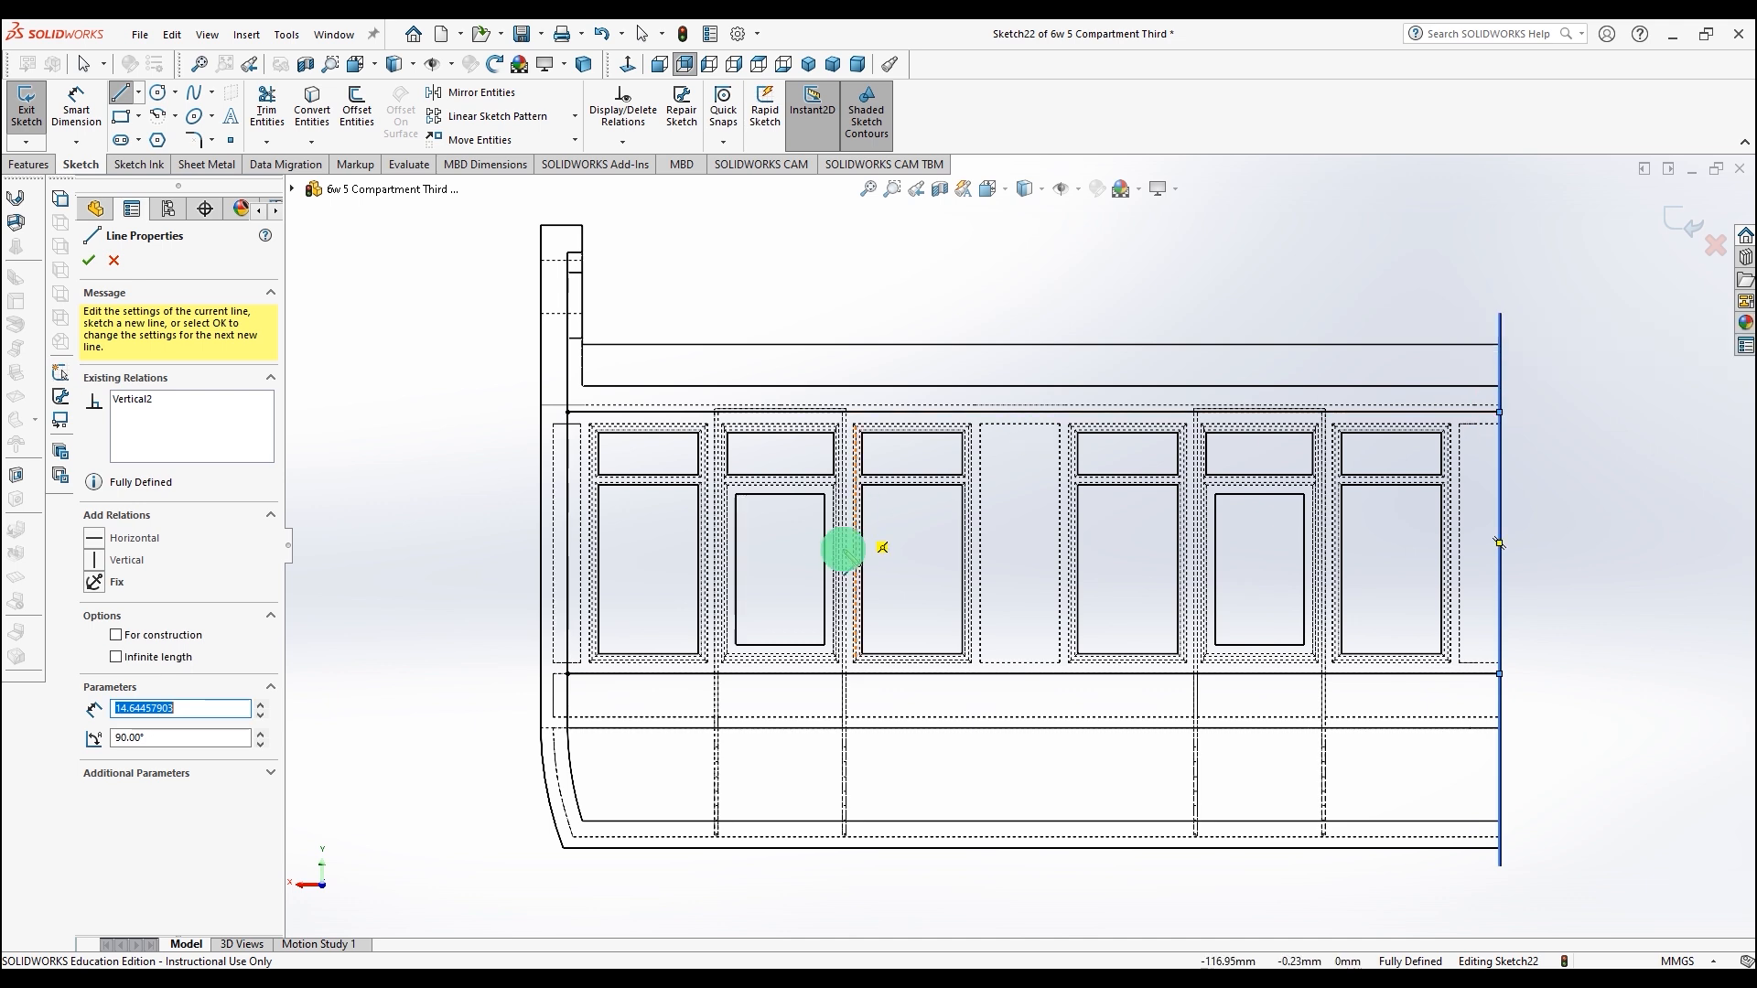
{"action": "left_click", "coordinate": [568, 412]}
{"action": "left_click", "coordinate": [567, 674]}
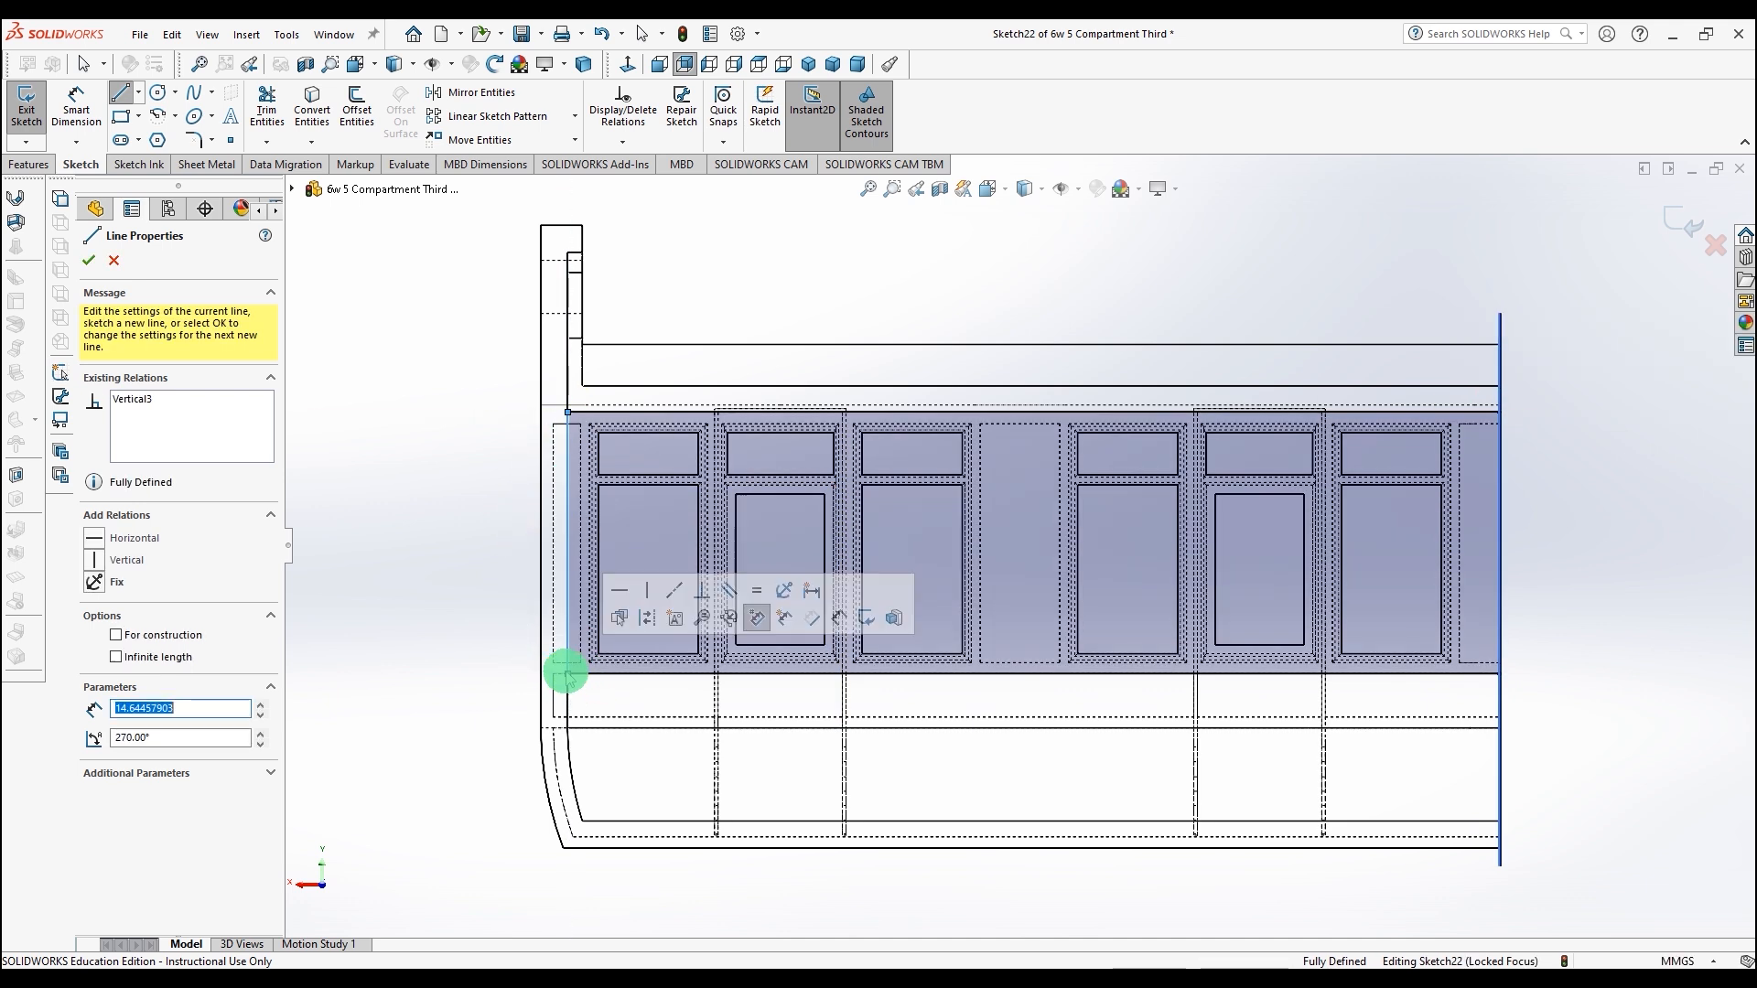
{"action": "left_click", "coordinate": [89, 262]}
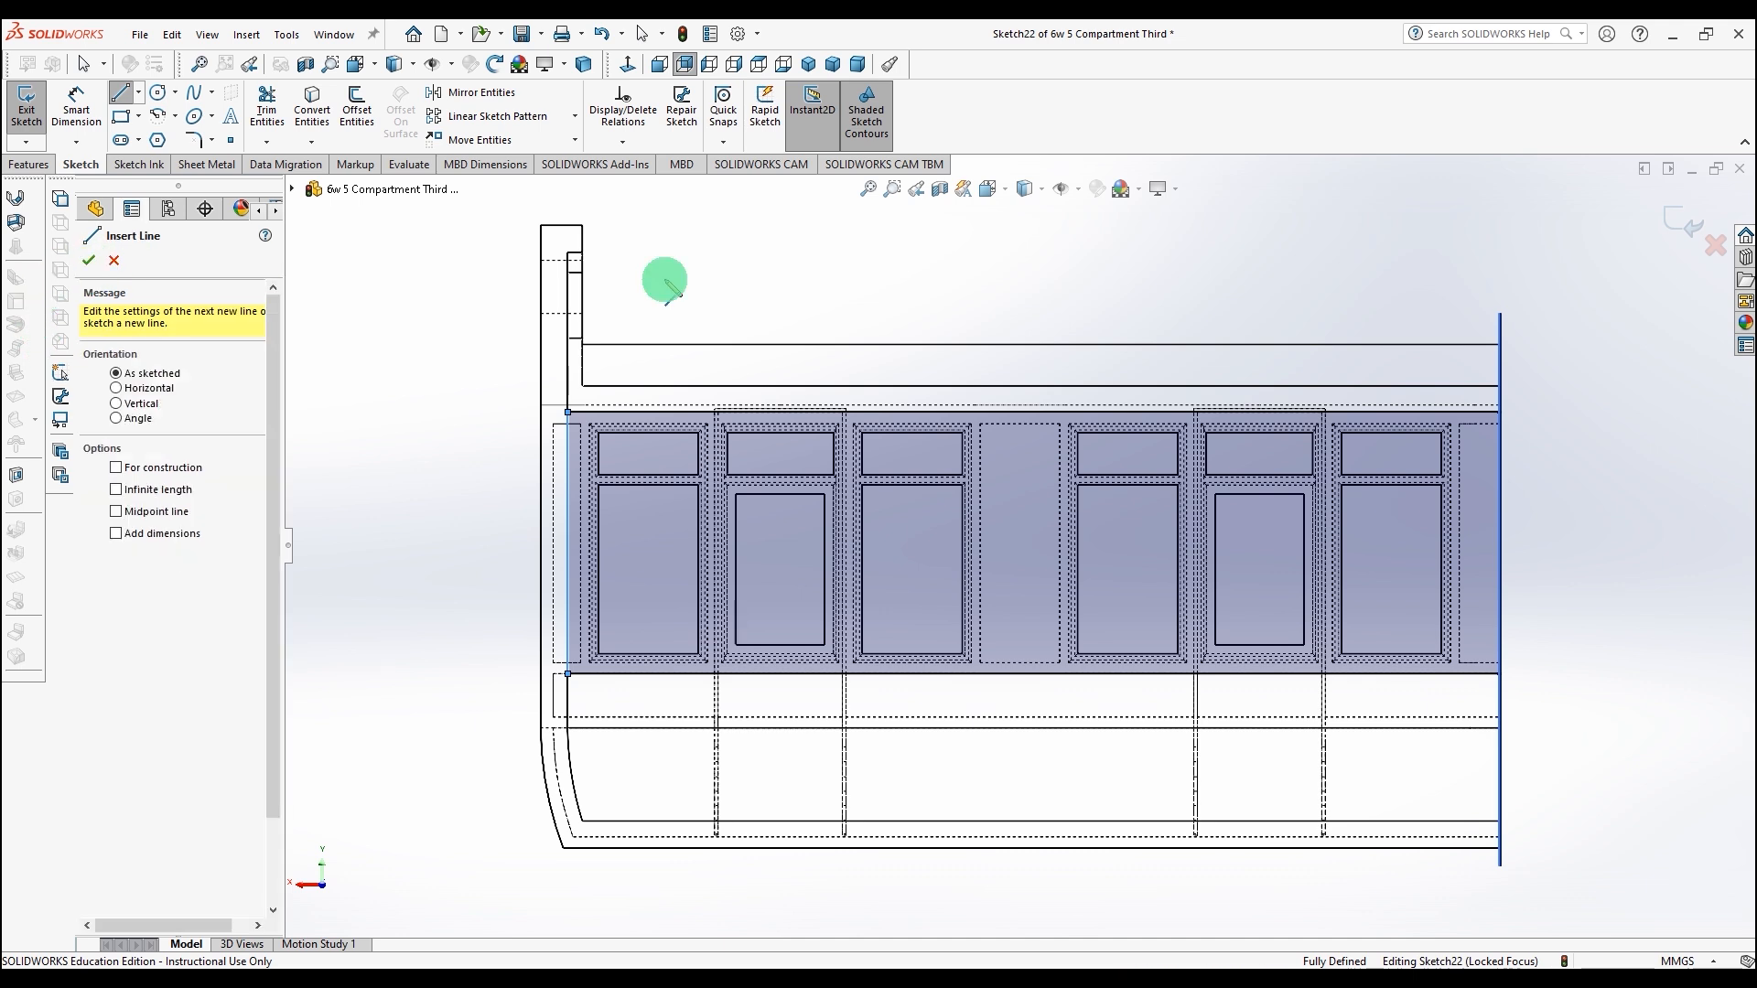
Step: In shaded display, cut-extrude the band region Blind 0.50 mm into the side face
{"action": "left_click", "coordinate": [1042, 189]}
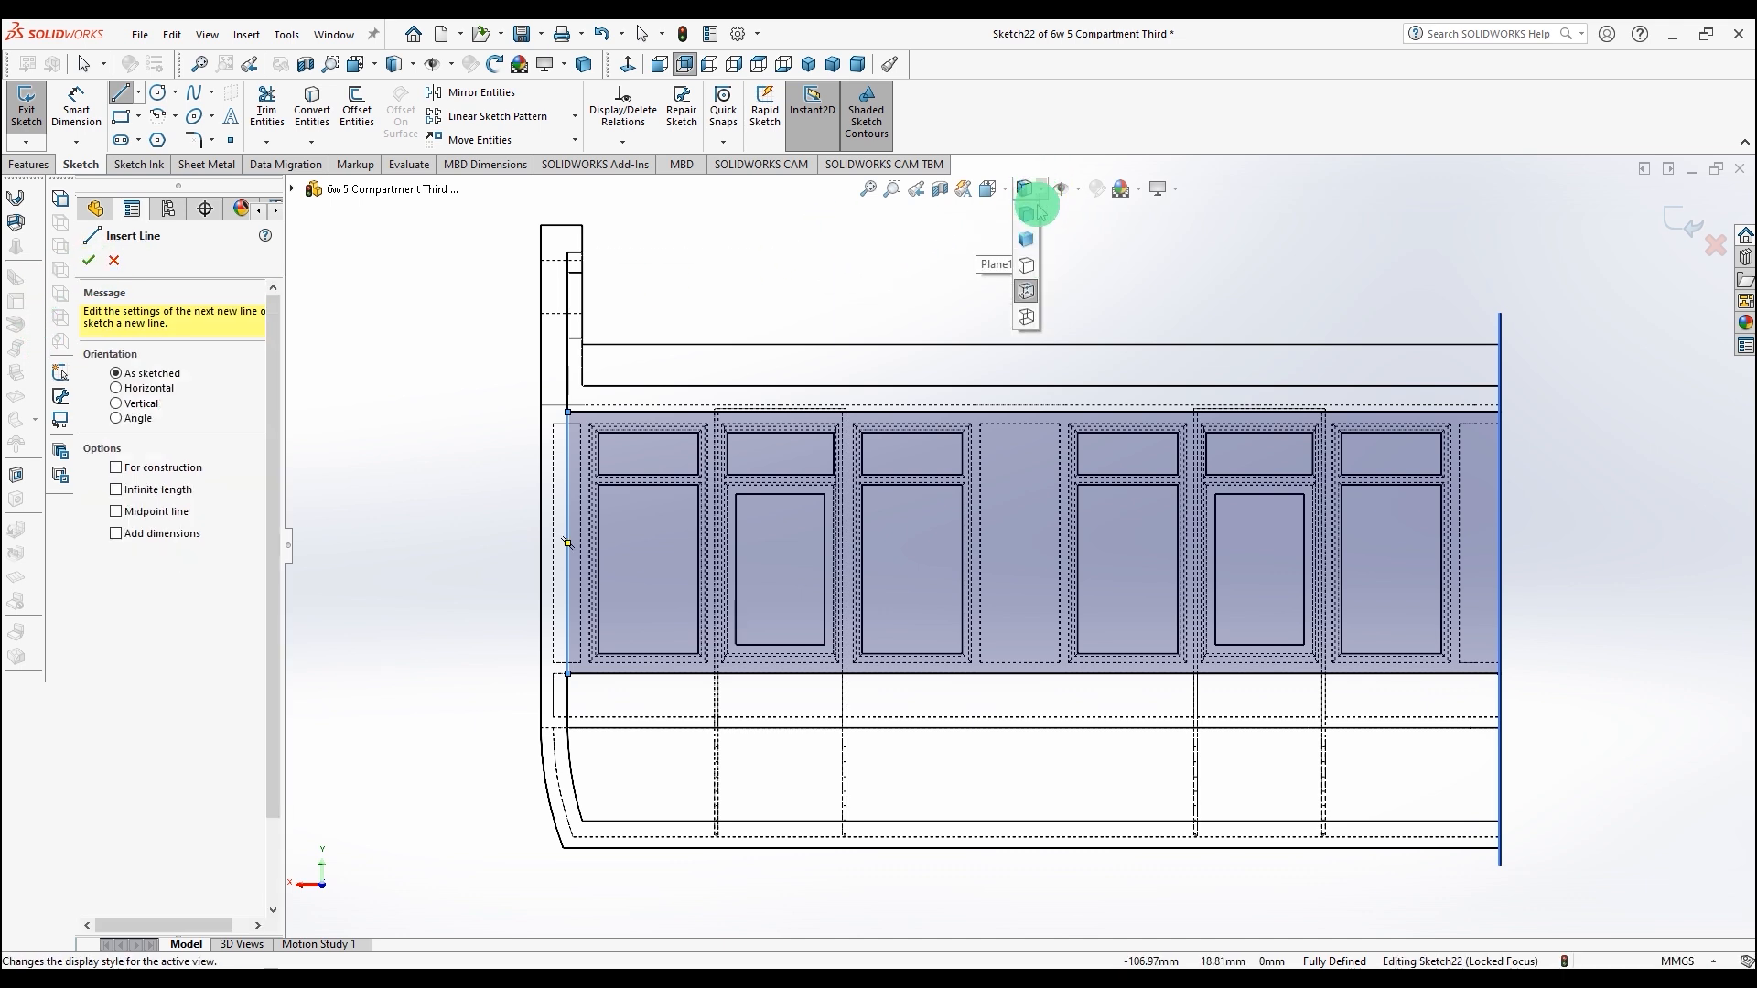
{"action": "left_click", "coordinate": [1026, 210]}
{"action": "scroll", "coordinate": [1036, 501], "scroll_direction": "up", "scroll_amount": 3}
{"action": "middle_click_drag", "start_coordinate": [1036, 502], "coordinate": [1276, 545]}
{"action": "scroll", "coordinate": [1275, 544], "scroll_direction": "down", "scroll_amount": 5}
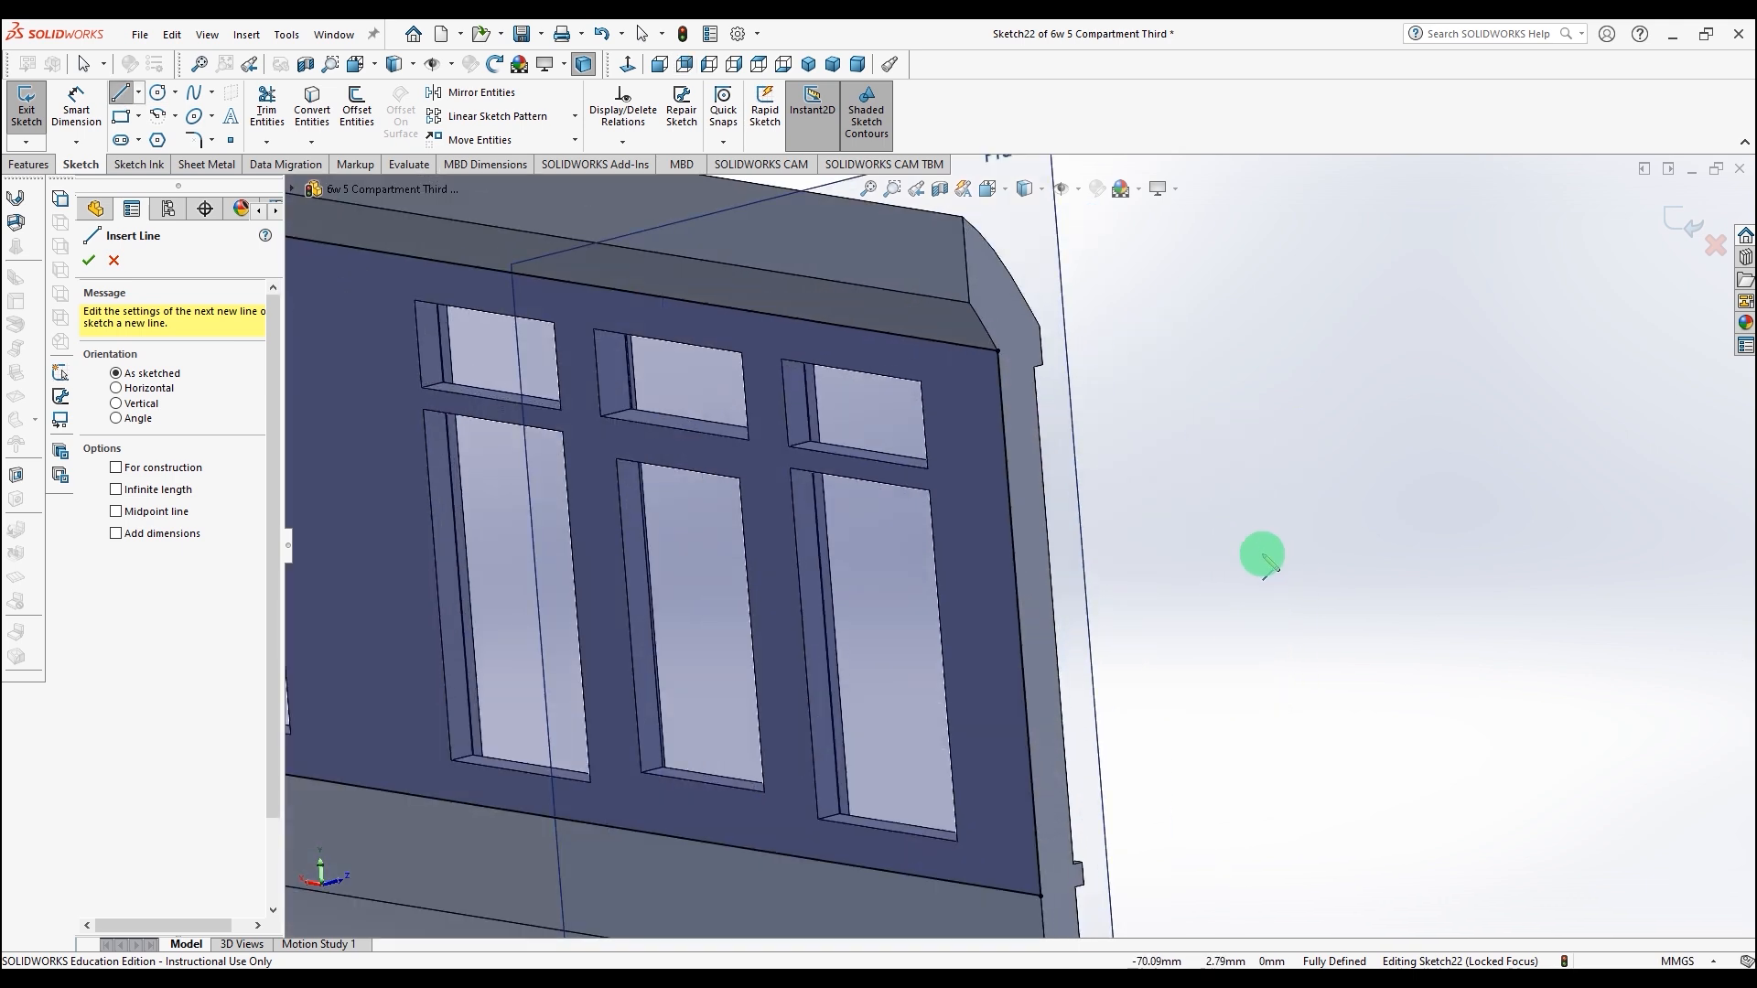
{"action": "middle_click_drag", "start_coordinate": [1254, 628], "coordinate": [1223, 640]}
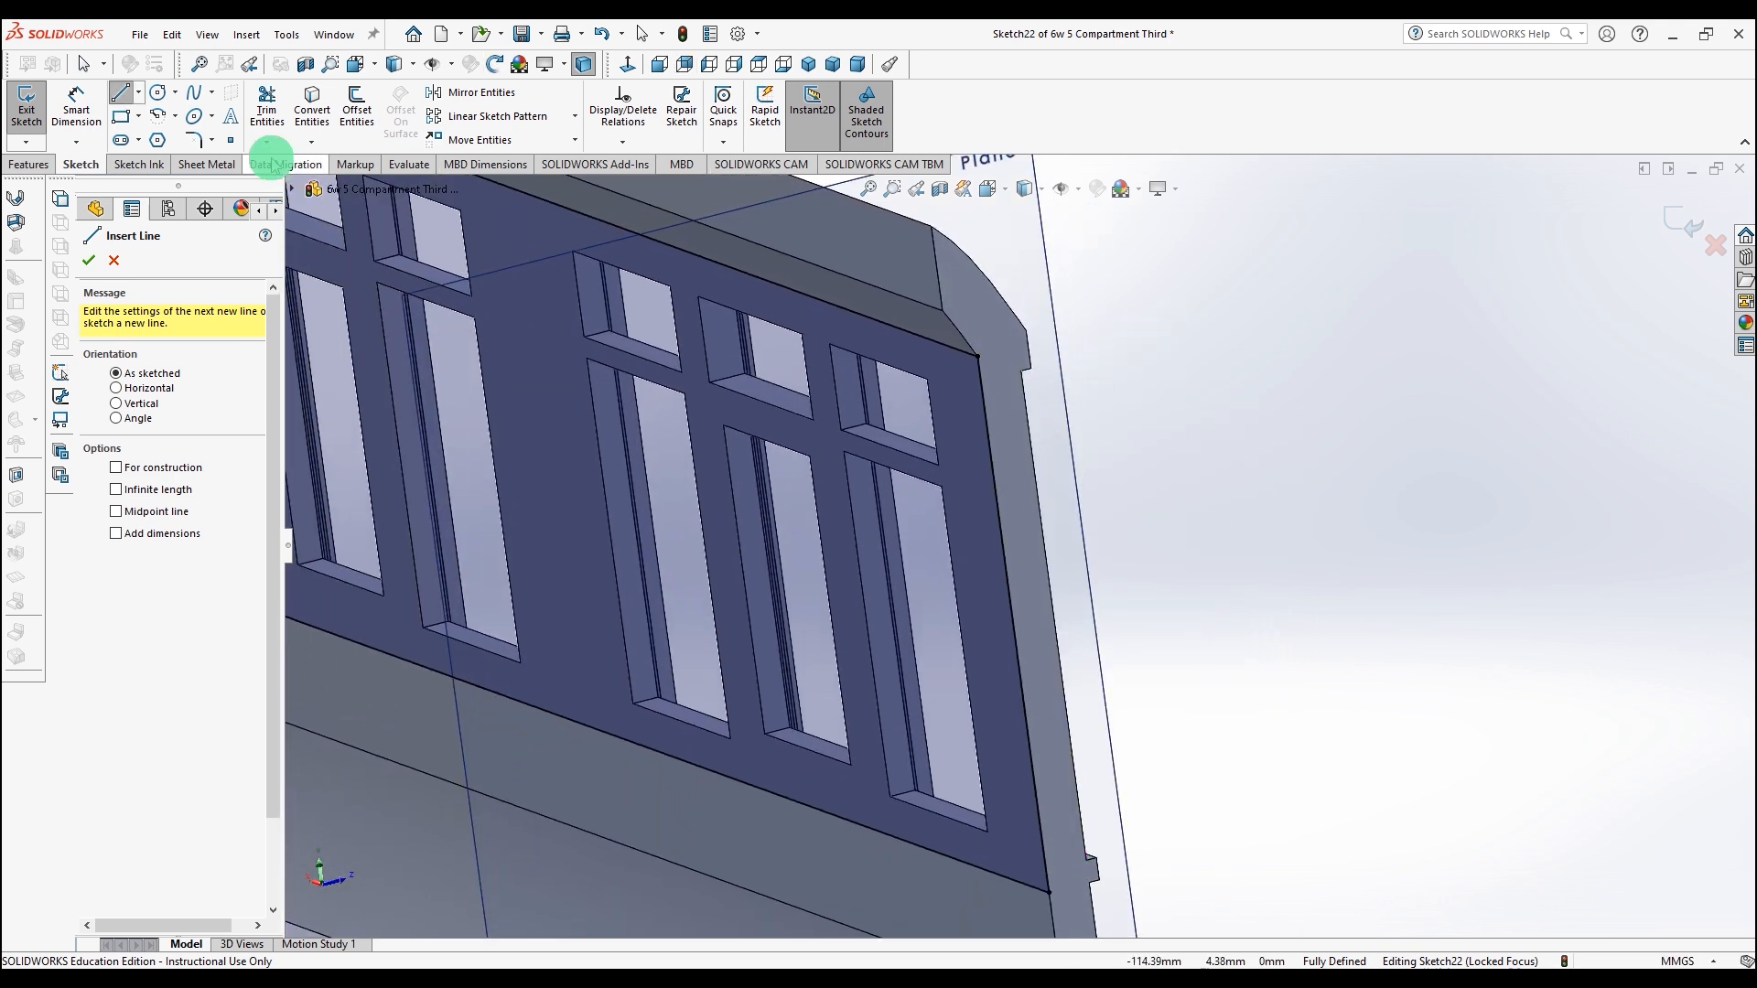
{"action": "left_click", "coordinate": [28, 164]}
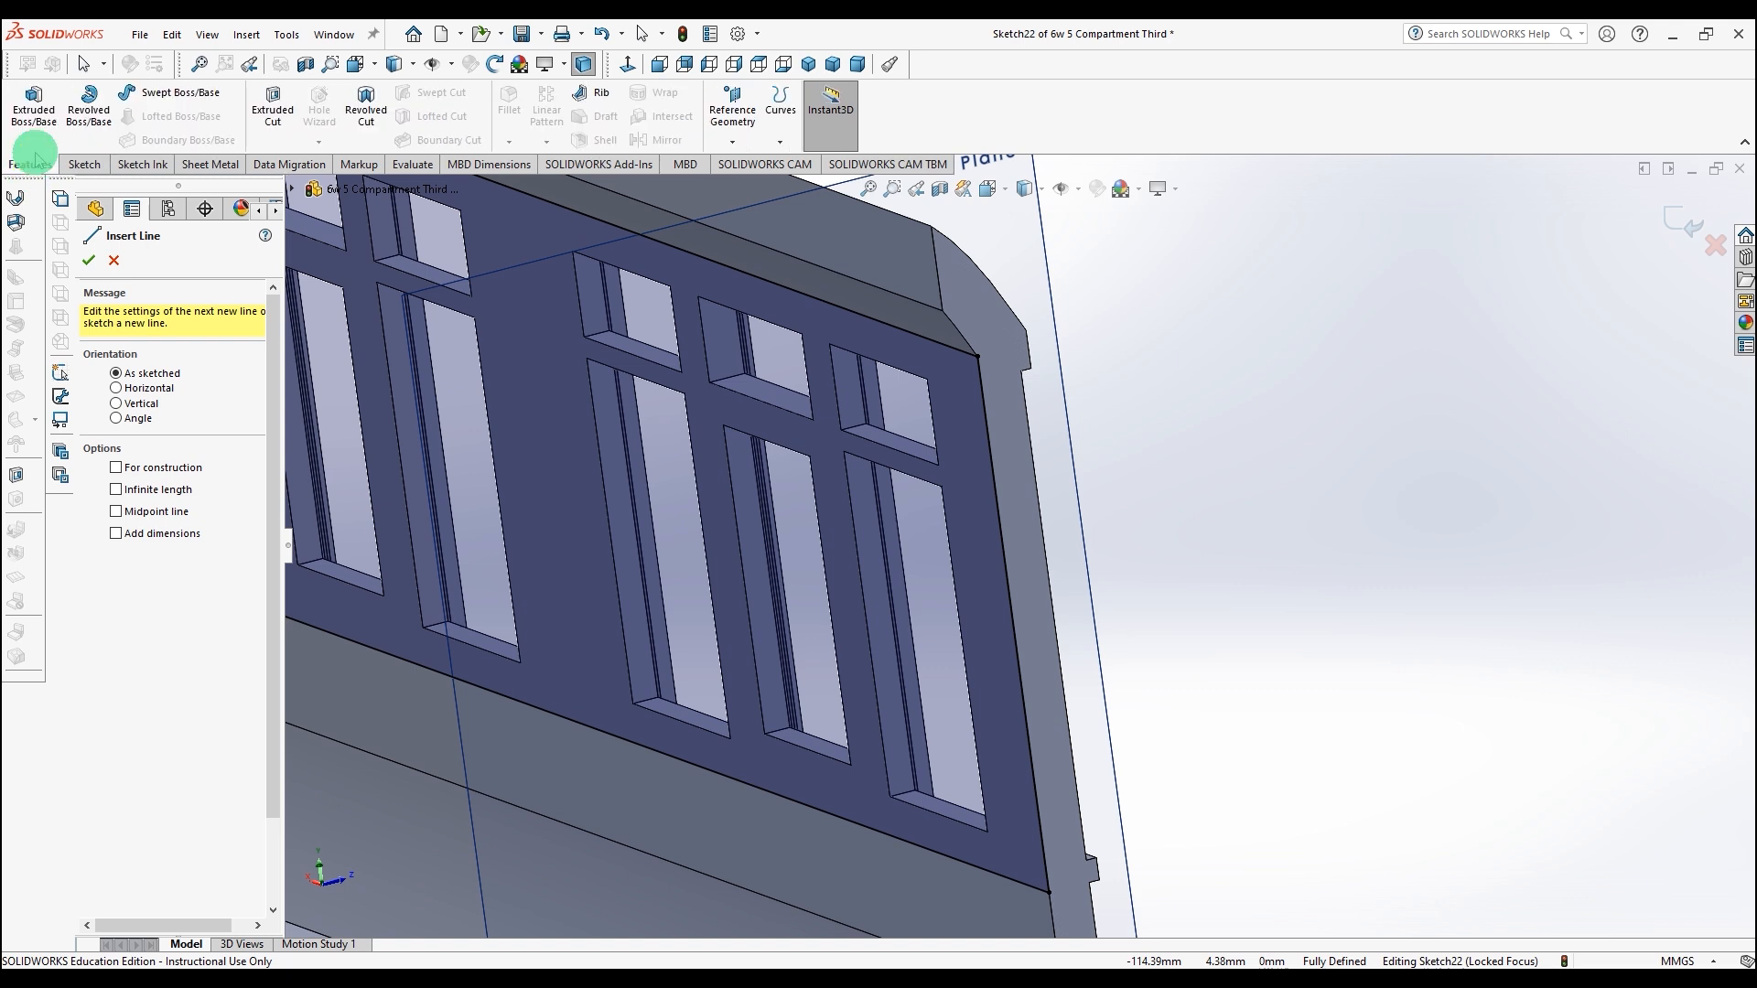
{"action": "left_click", "coordinate": [274, 103]}
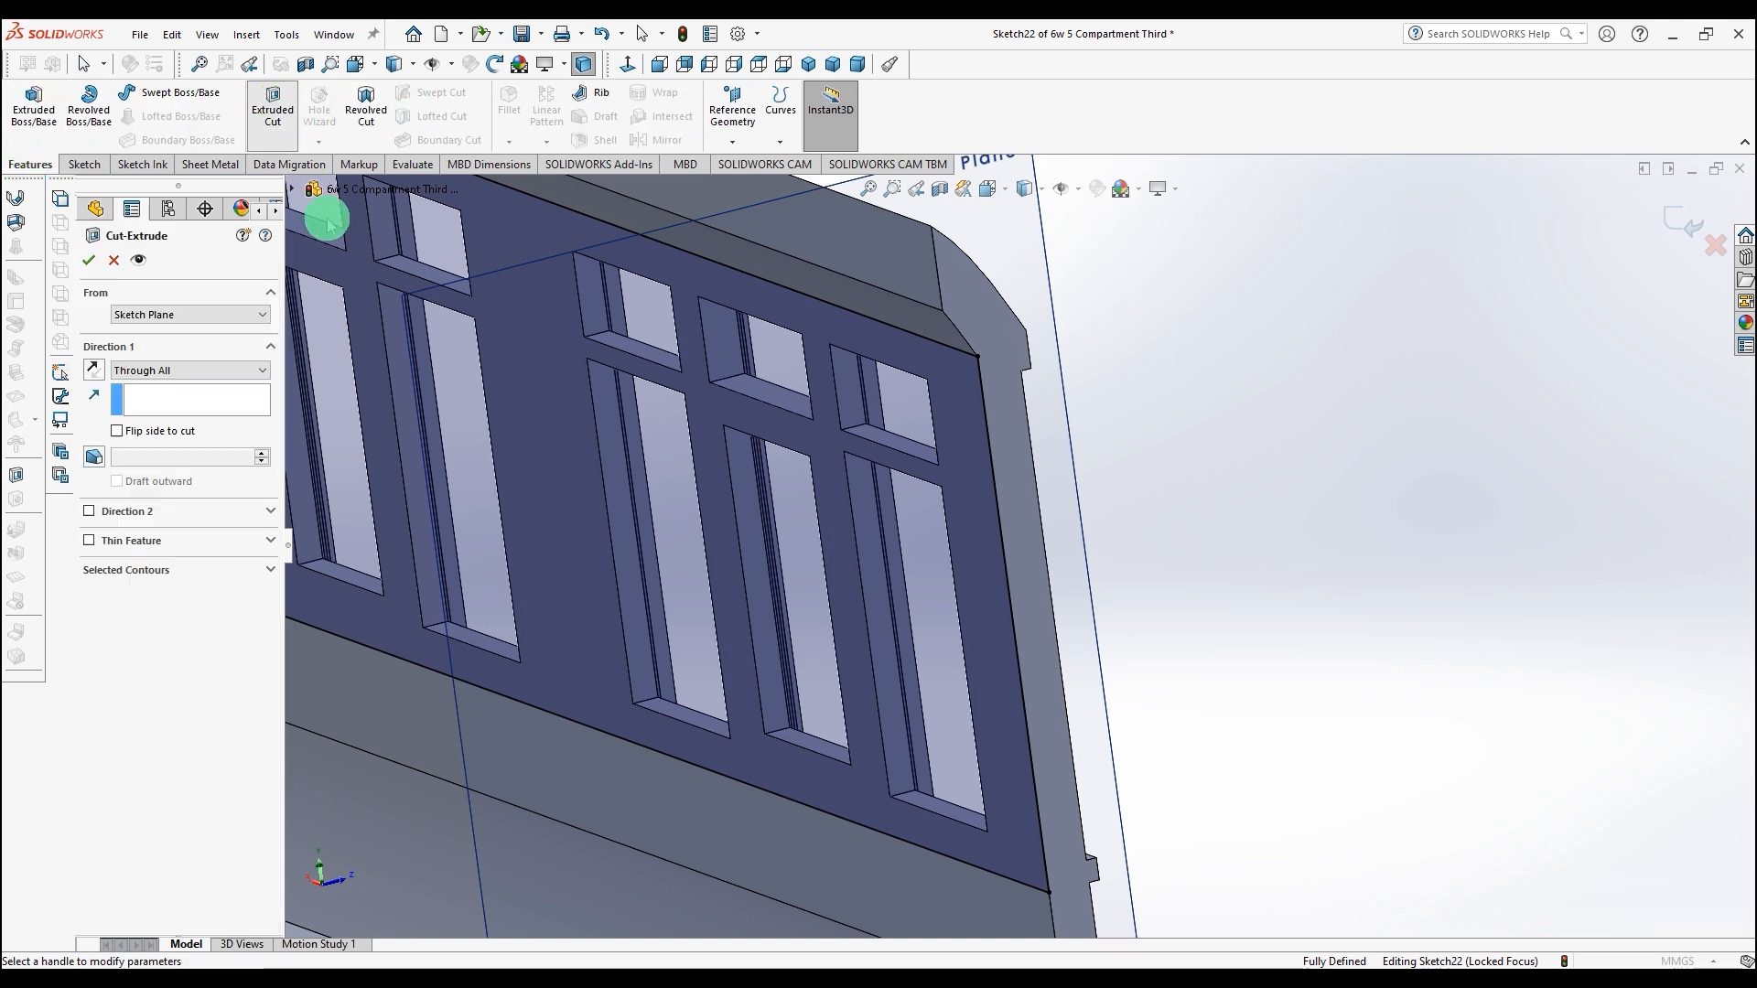
{"action": "left_click", "coordinate": [224, 388]}
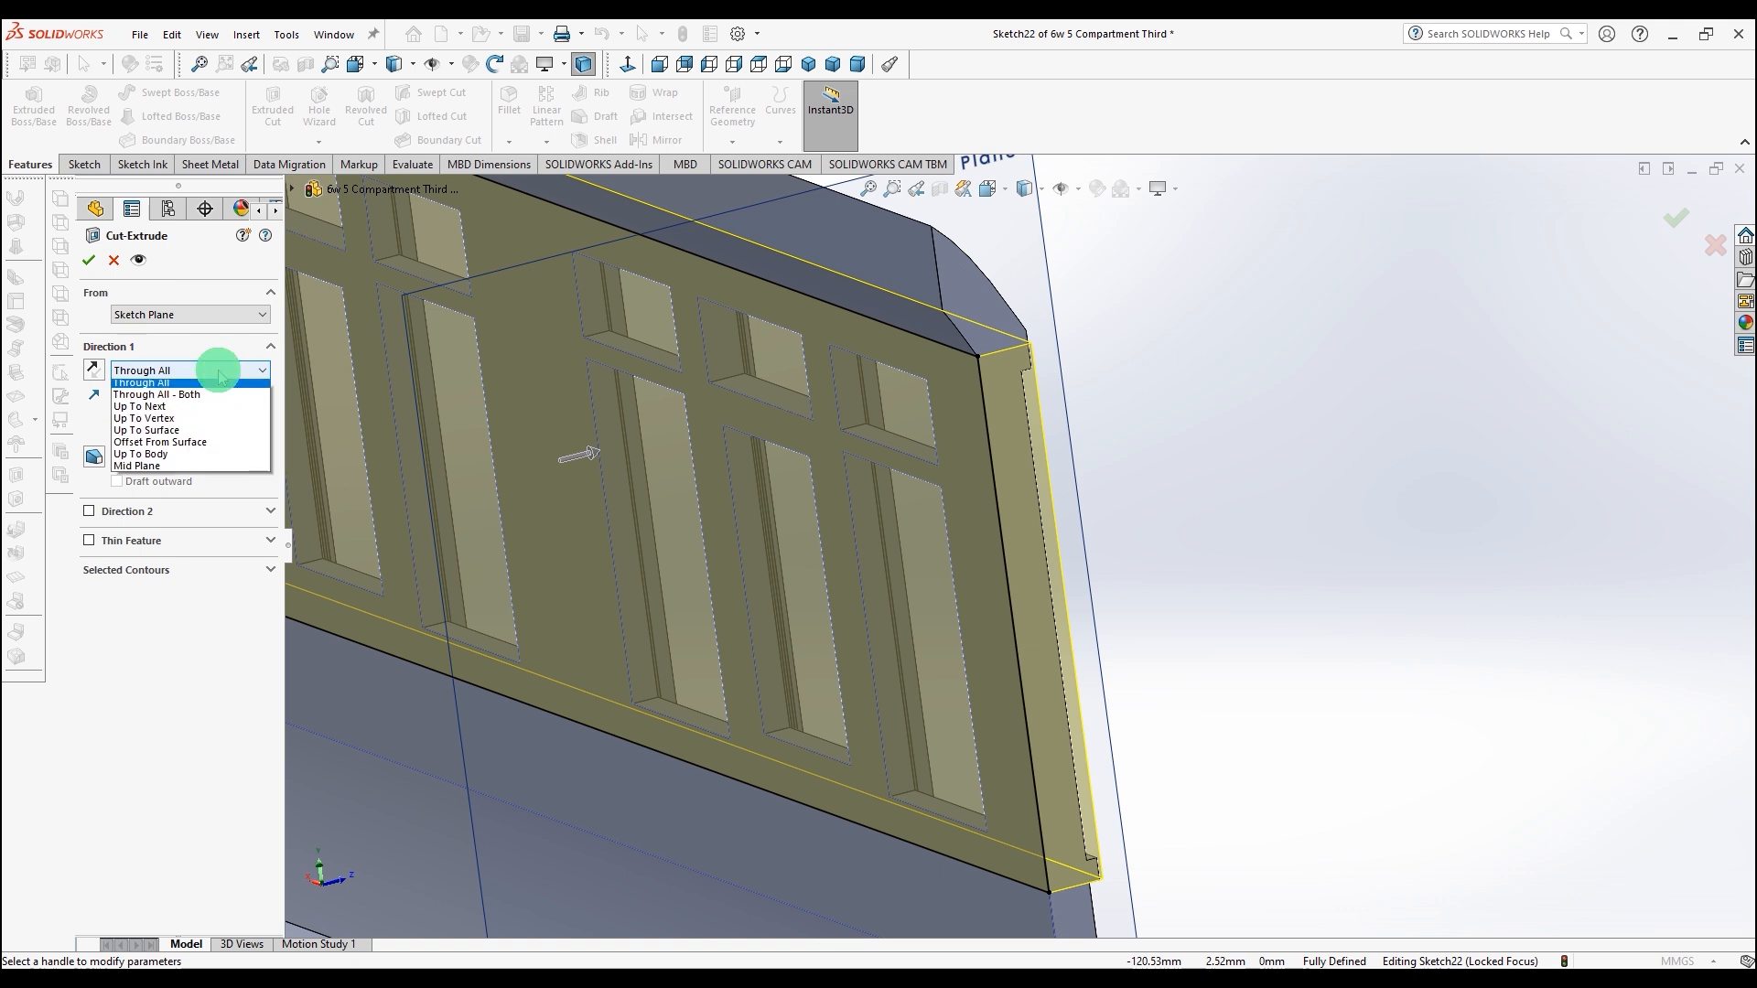
{"action": "left_click", "coordinate": [207, 385]}
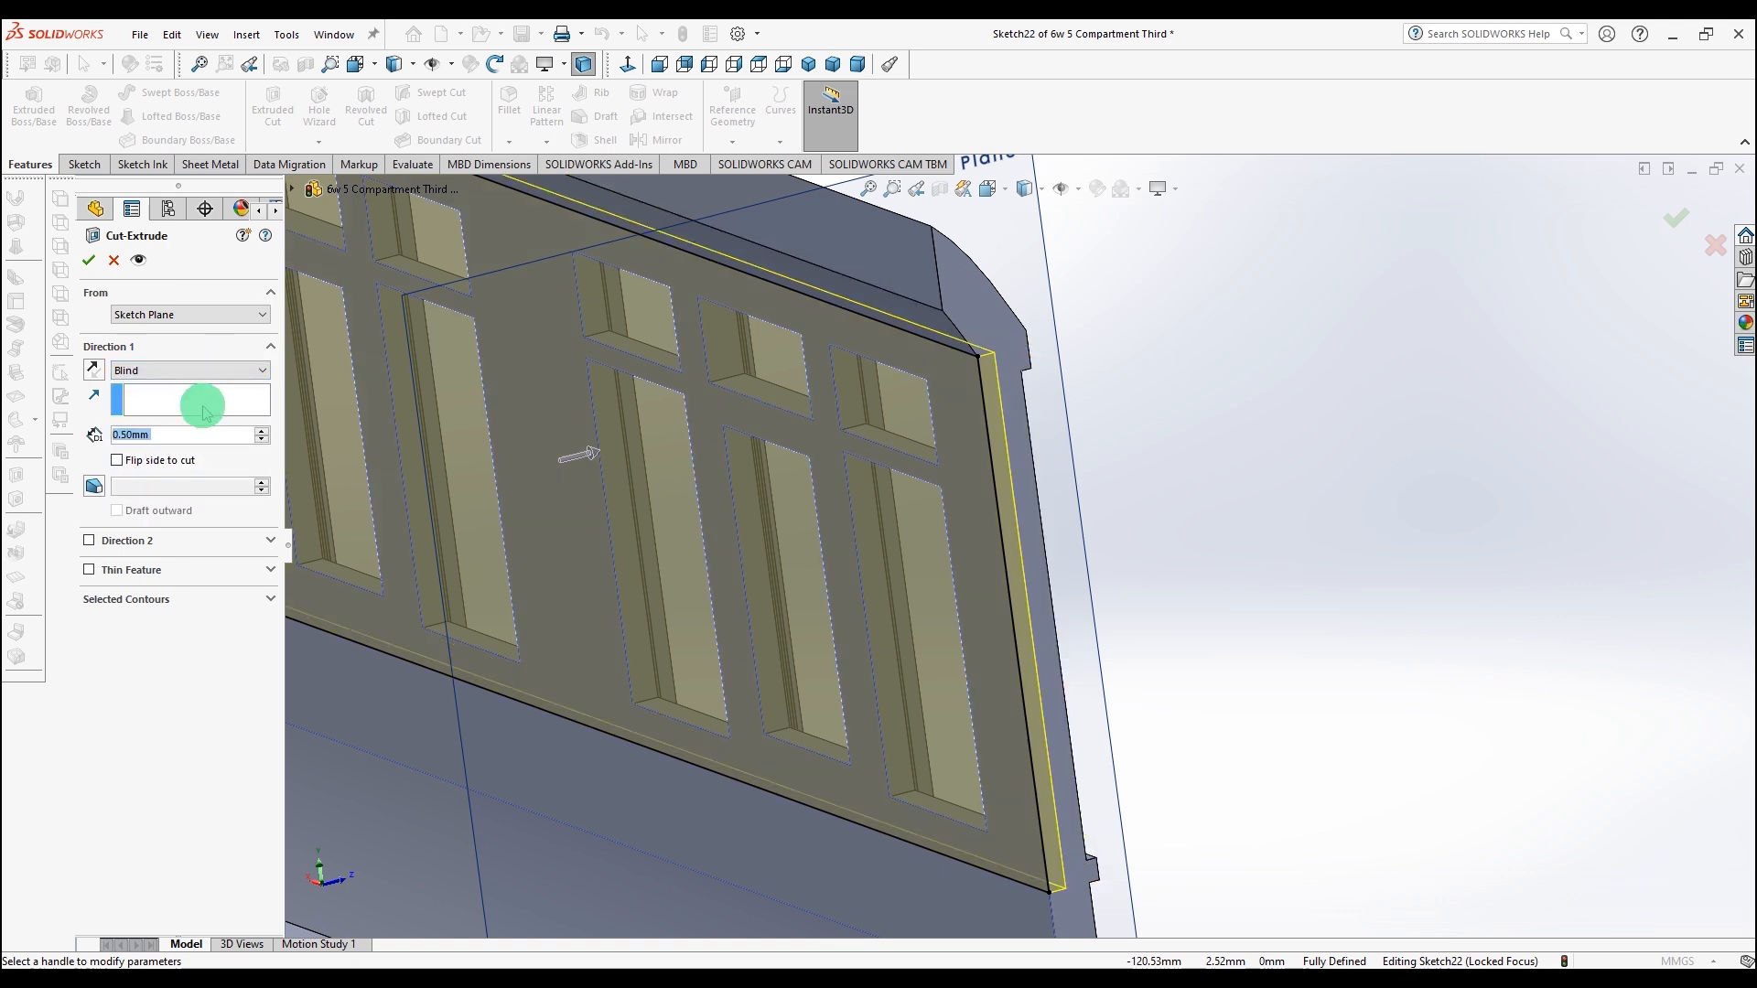
{"action": "middle_click_drag", "start_coordinate": [1102, 604], "coordinate": [1019, 667]}
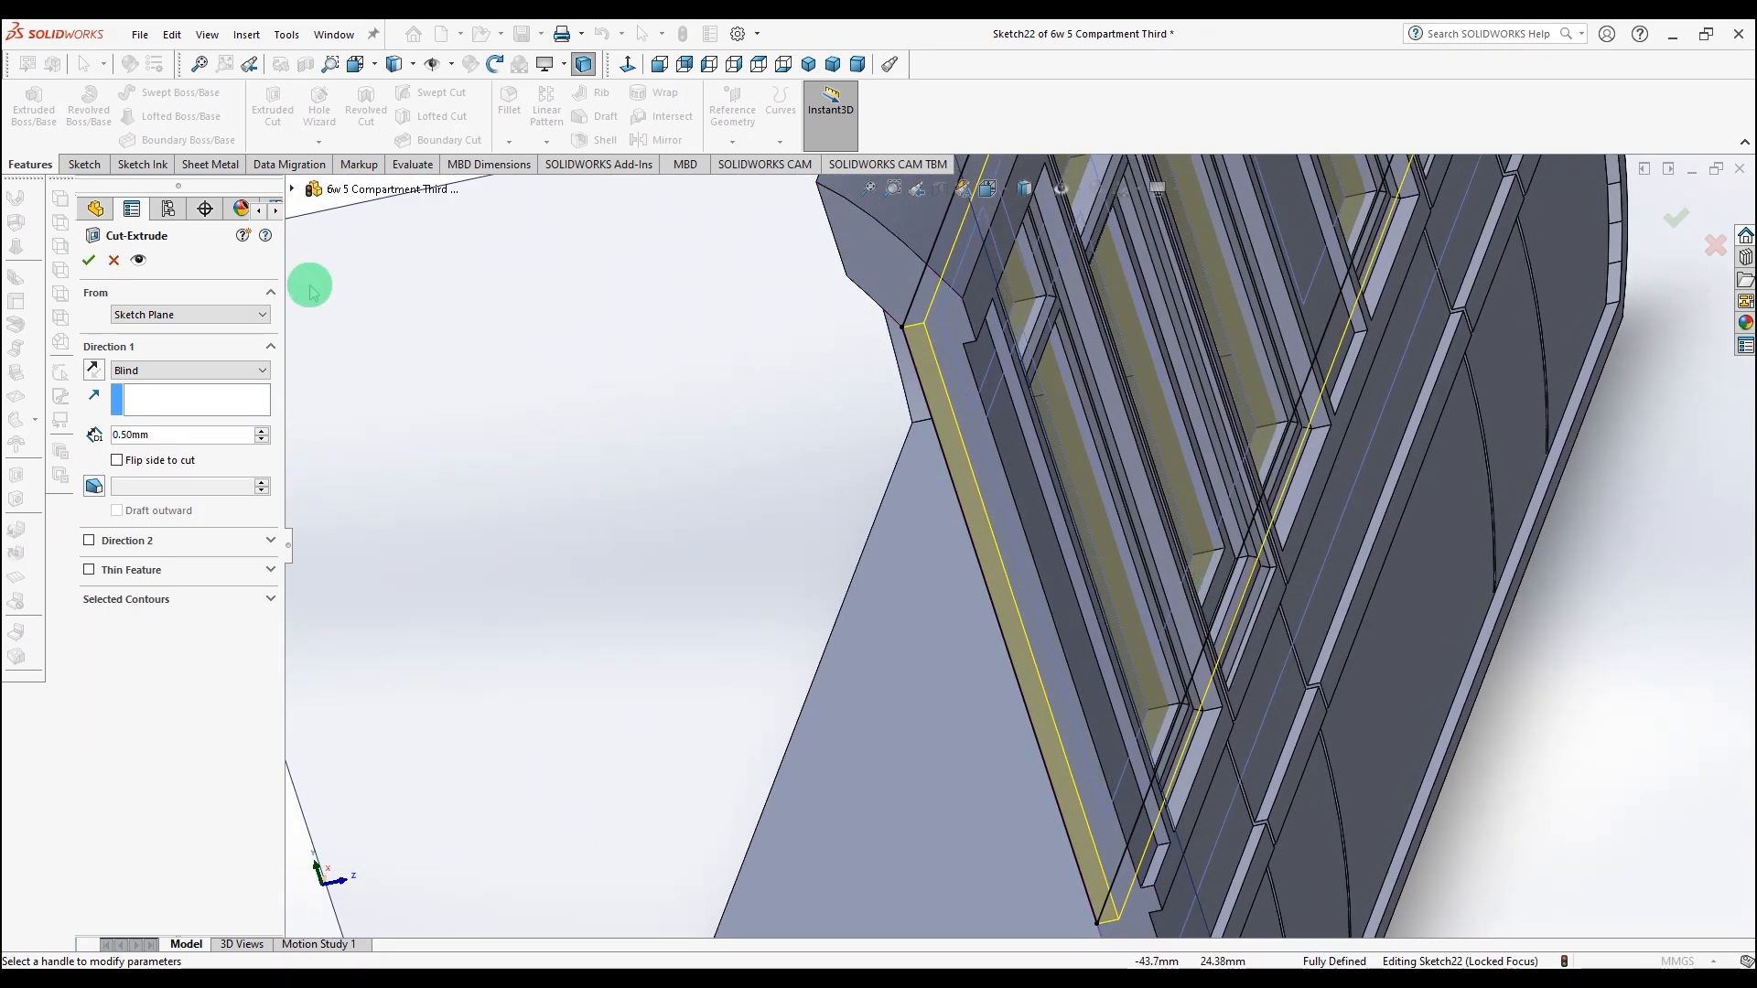
{"action": "left_click", "coordinate": [87, 262]}
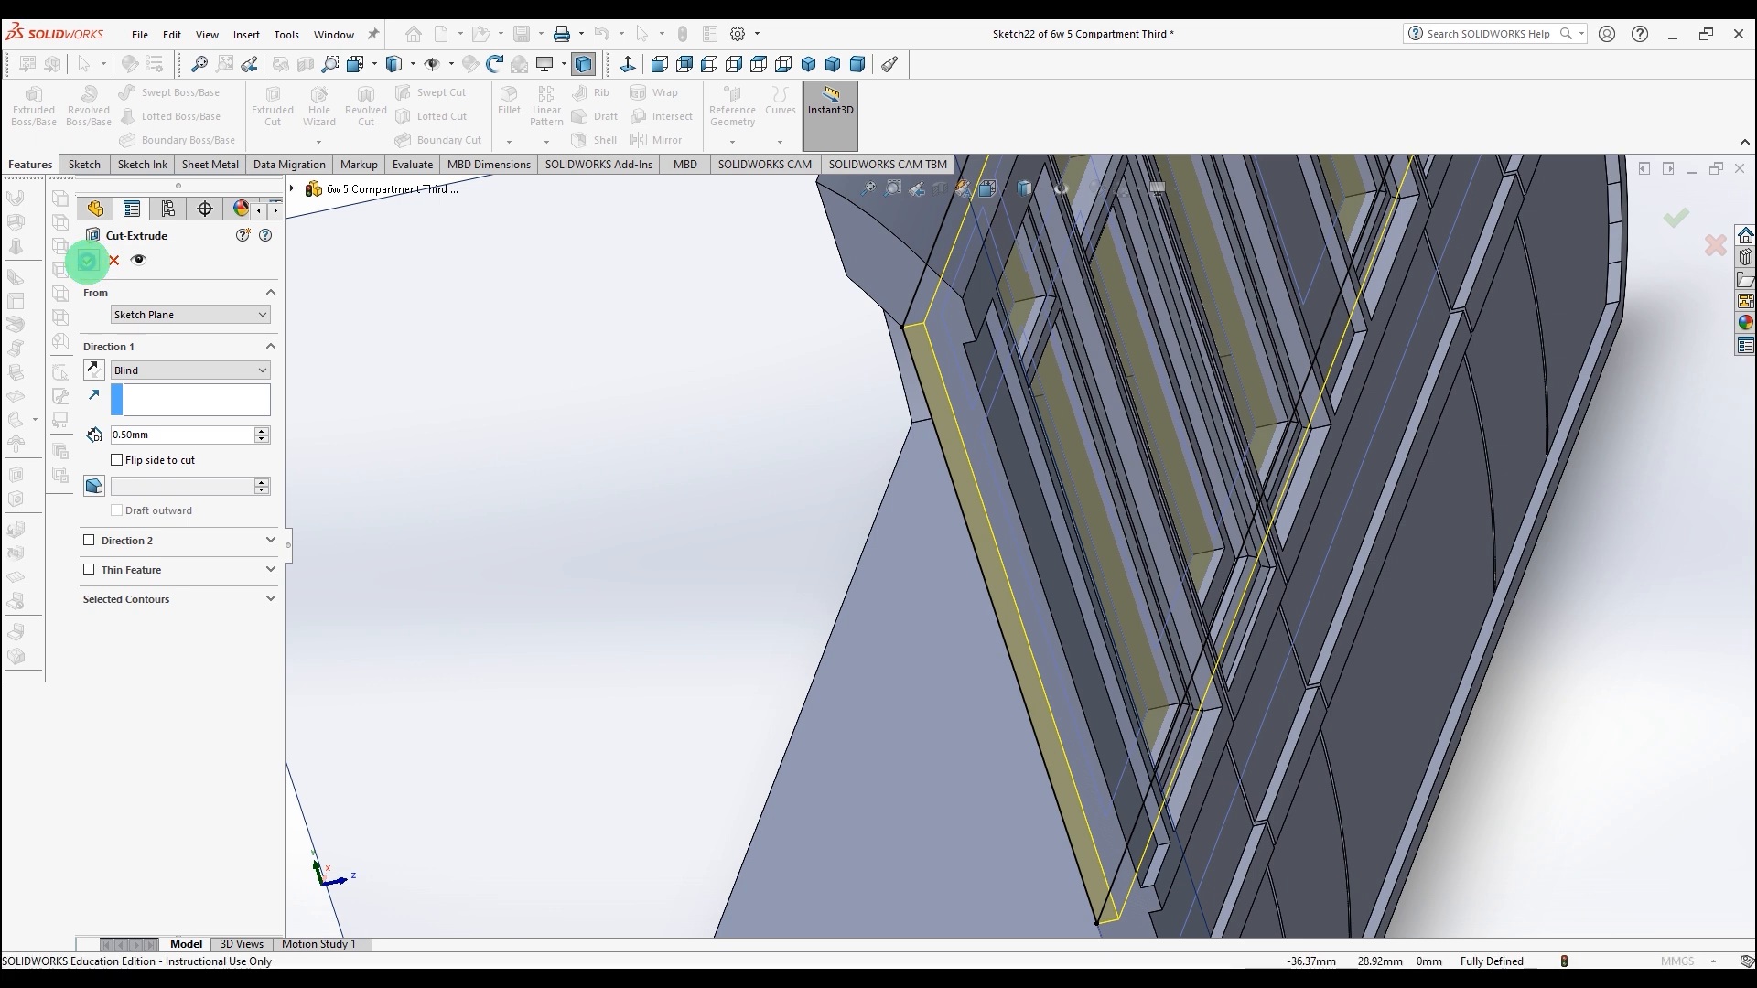
Step: On the side's end face, sketch a rectangle enclosing the top of the end profile above the window band
{"action": "middle_click_drag", "start_coordinate": [467, 491], "coordinate": [1532, 462]}
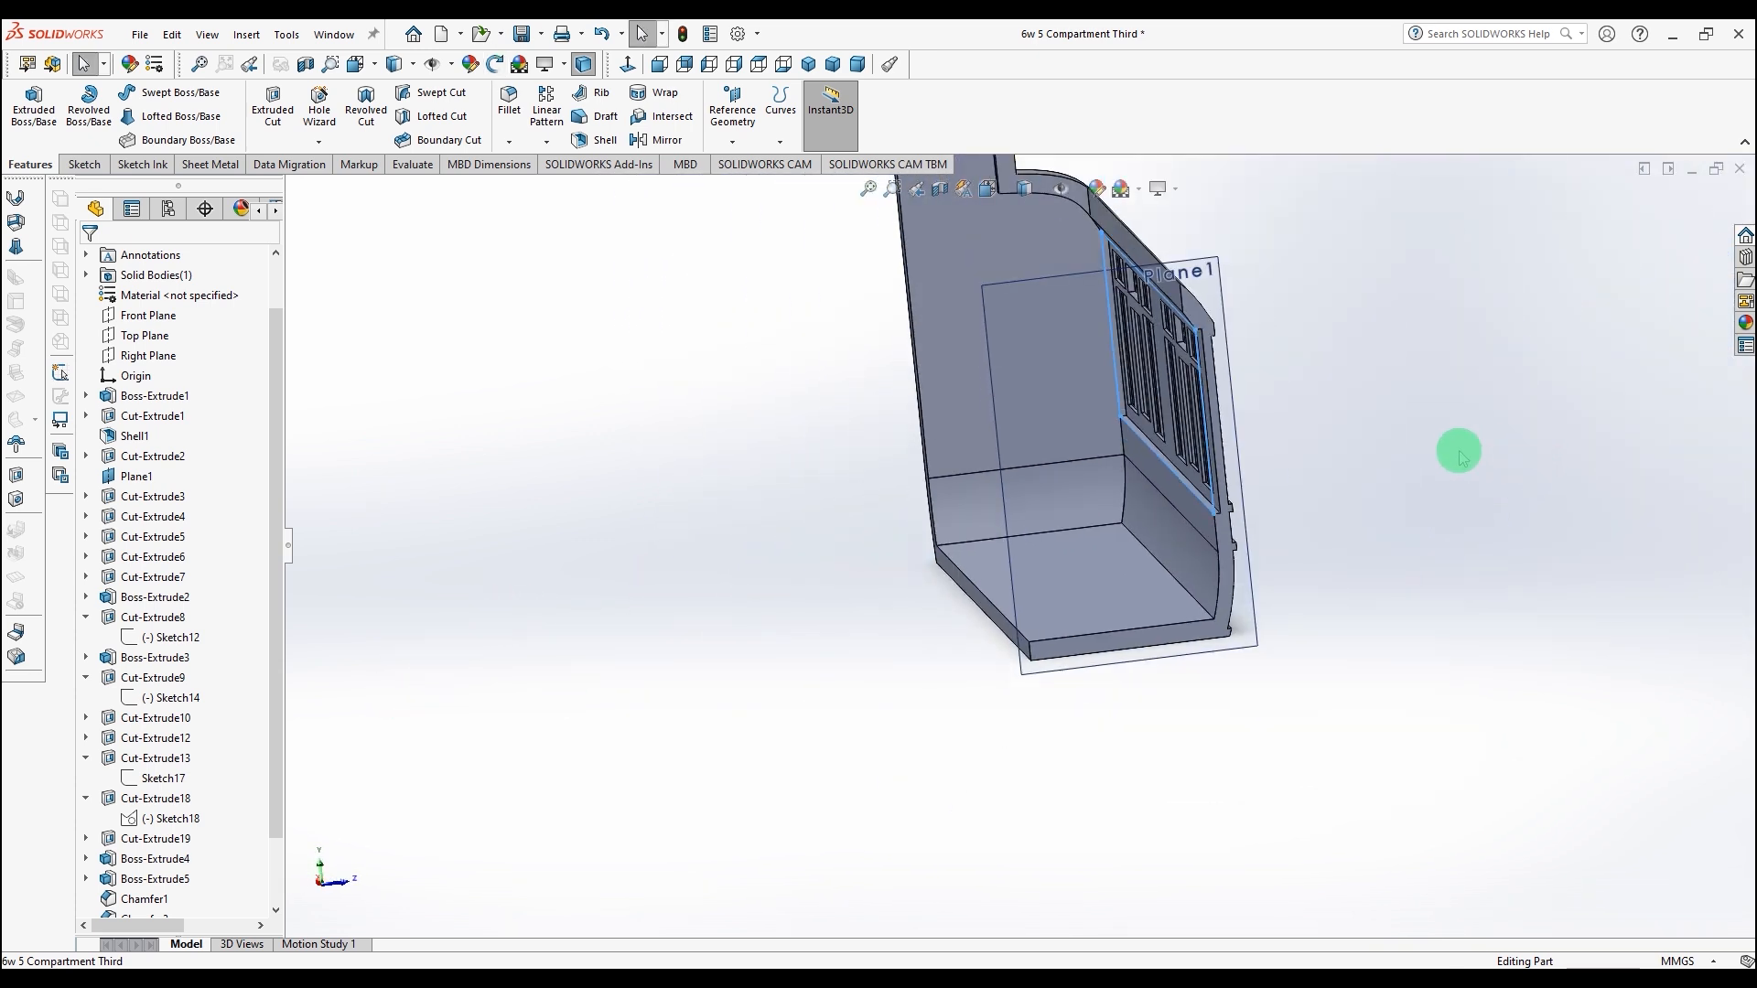
{"action": "scroll", "coordinate": [1322, 424], "scroll_direction": "down", "scroll_amount": 5}
{"action": "mouse_move", "coordinate": [1326, 463]}
{"action": "middle_mouse_down"}
{"action": "mouse_move", "coordinate": [1326, 436]}
{"action": "mouse_move", "coordinate": [1310, 437]}
{"action": "middle_mouse_up"}
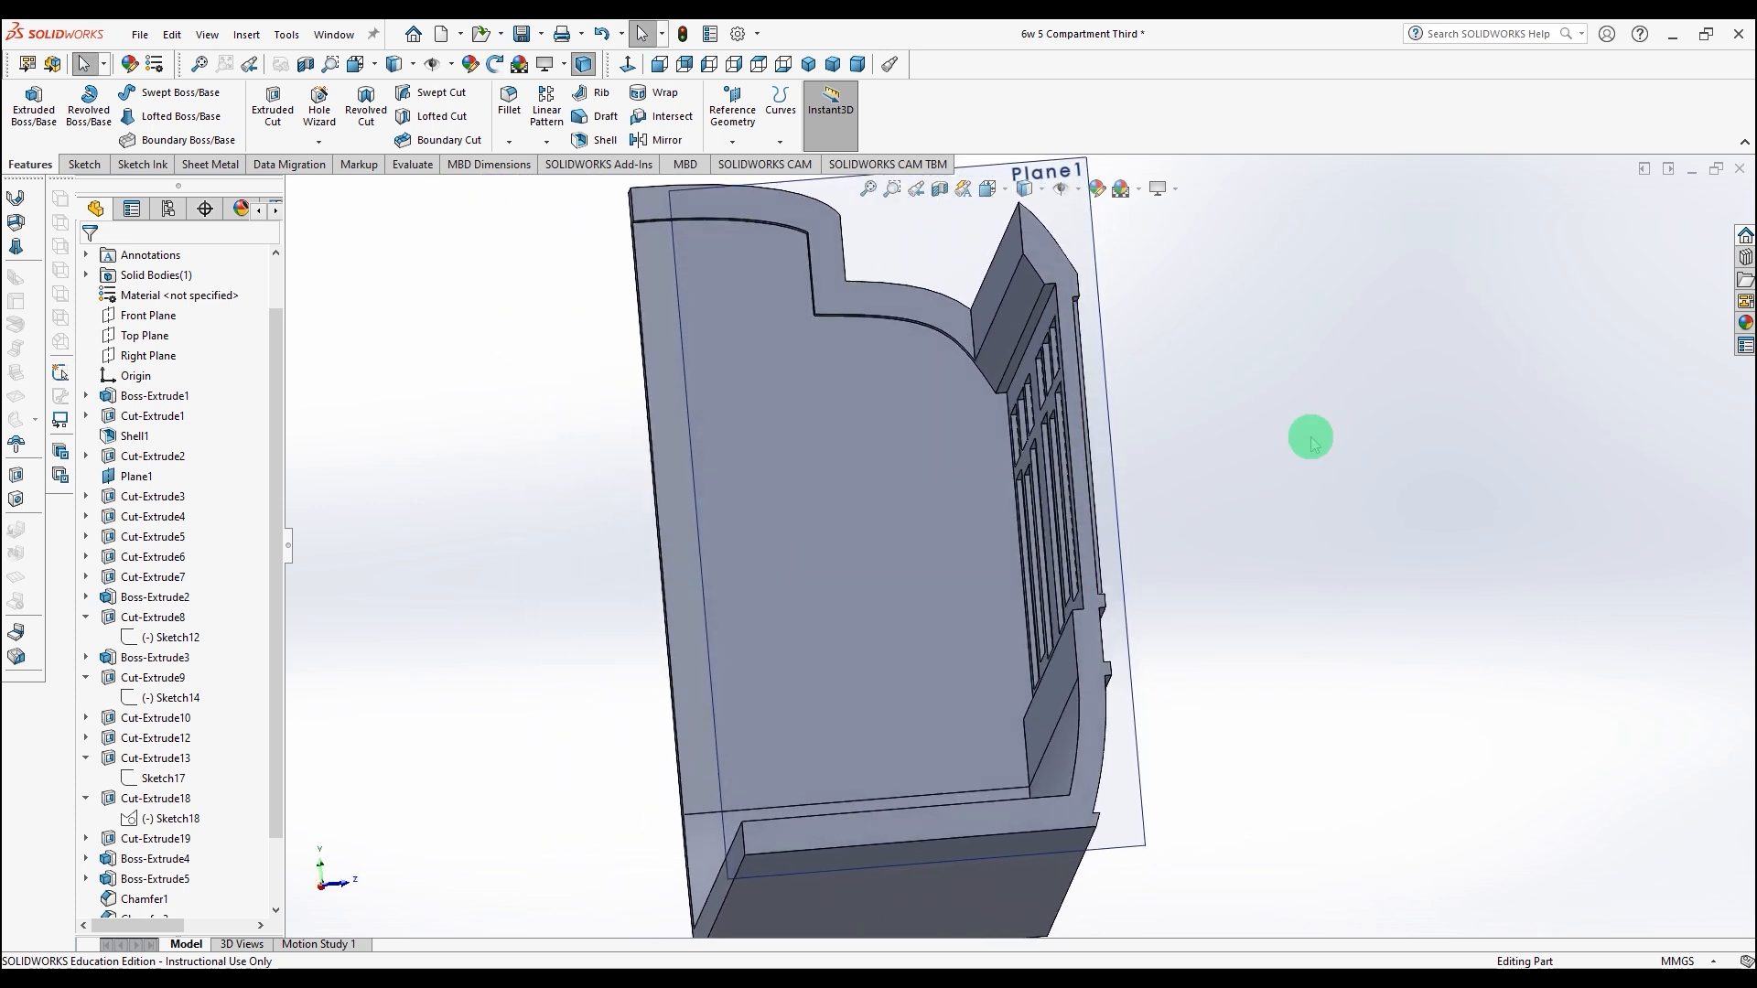
{"action": "left_click", "coordinate": [1034, 244]}
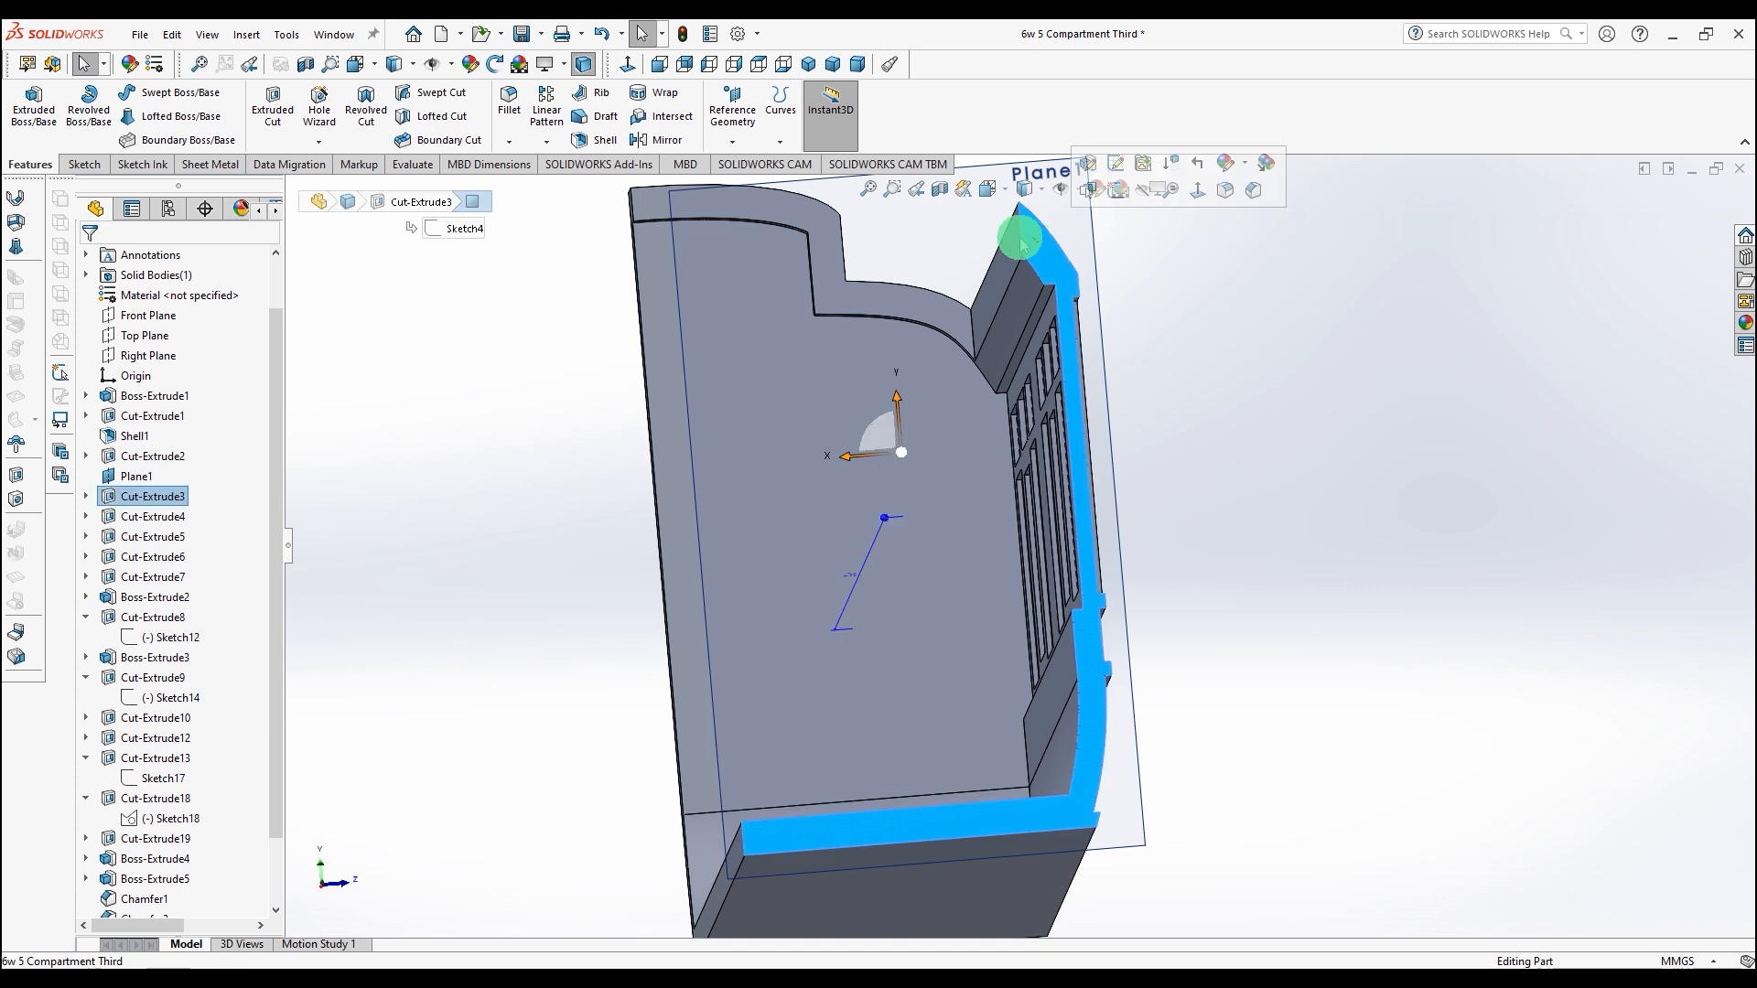
{"action": "left_click", "coordinate": [85, 166]}
{"action": "left_click", "coordinate": [160, 155]}
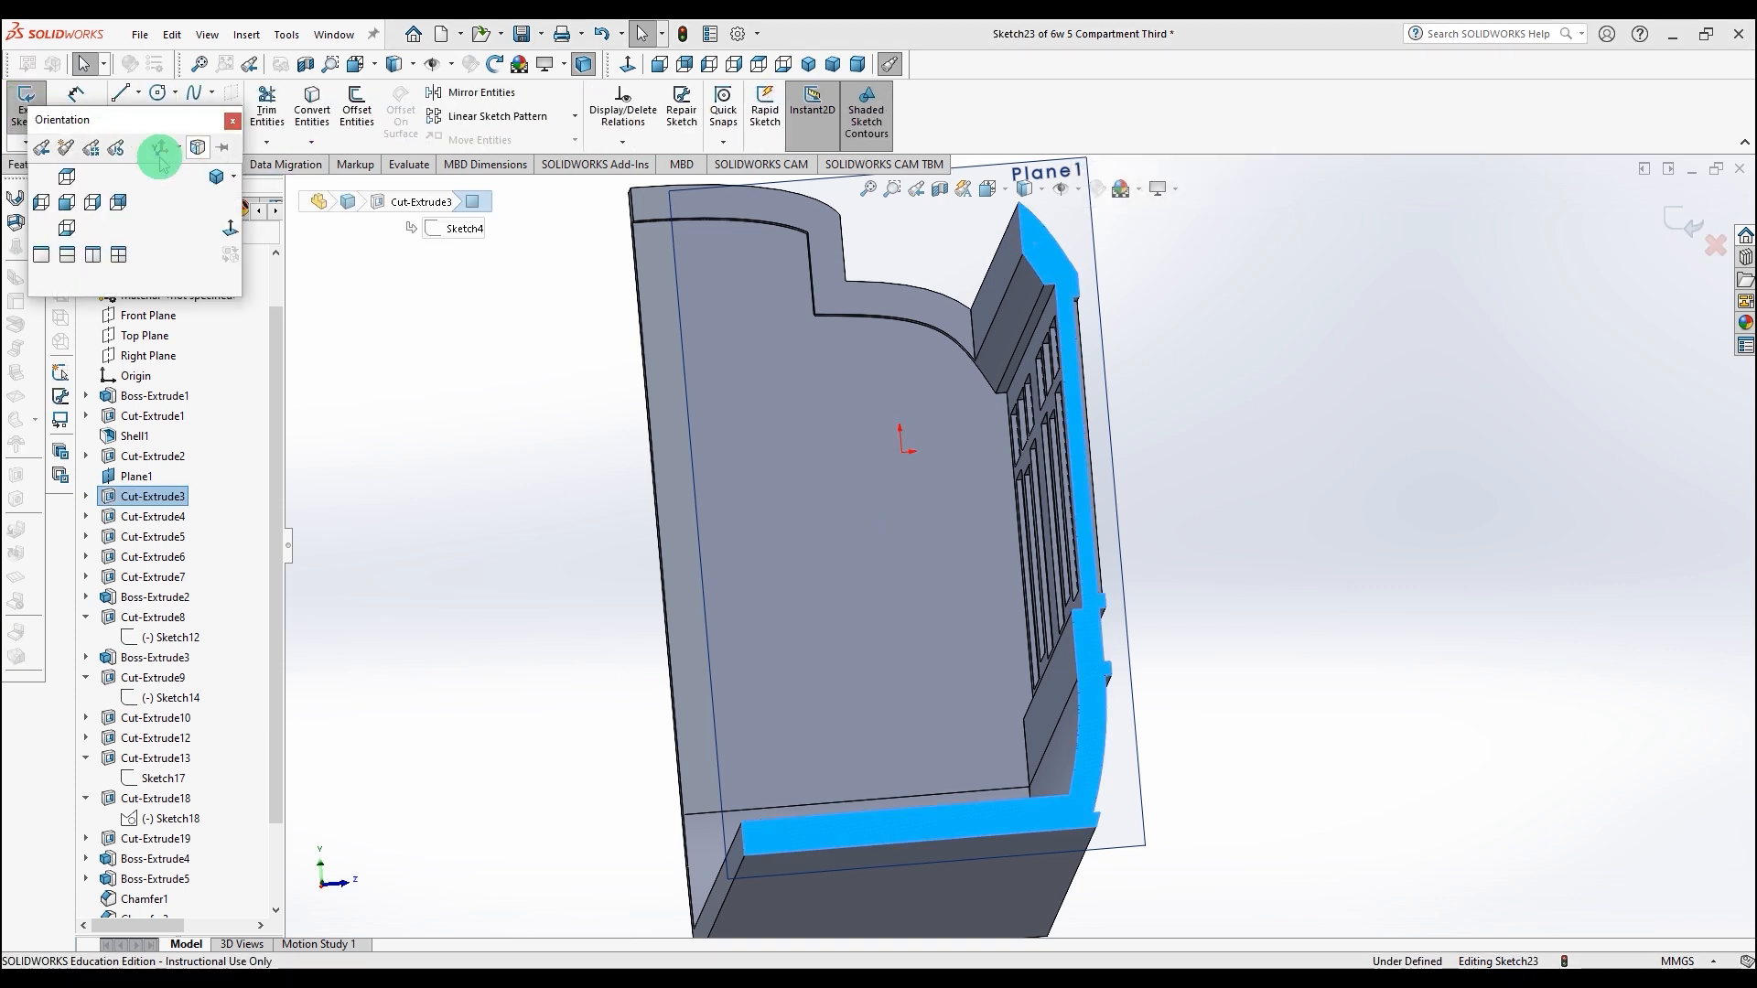
{"action": "left_click", "coordinate": [229, 229]}
{"action": "scroll", "coordinate": [1109, 310], "scroll_direction": "down", "scroll_amount": 5}
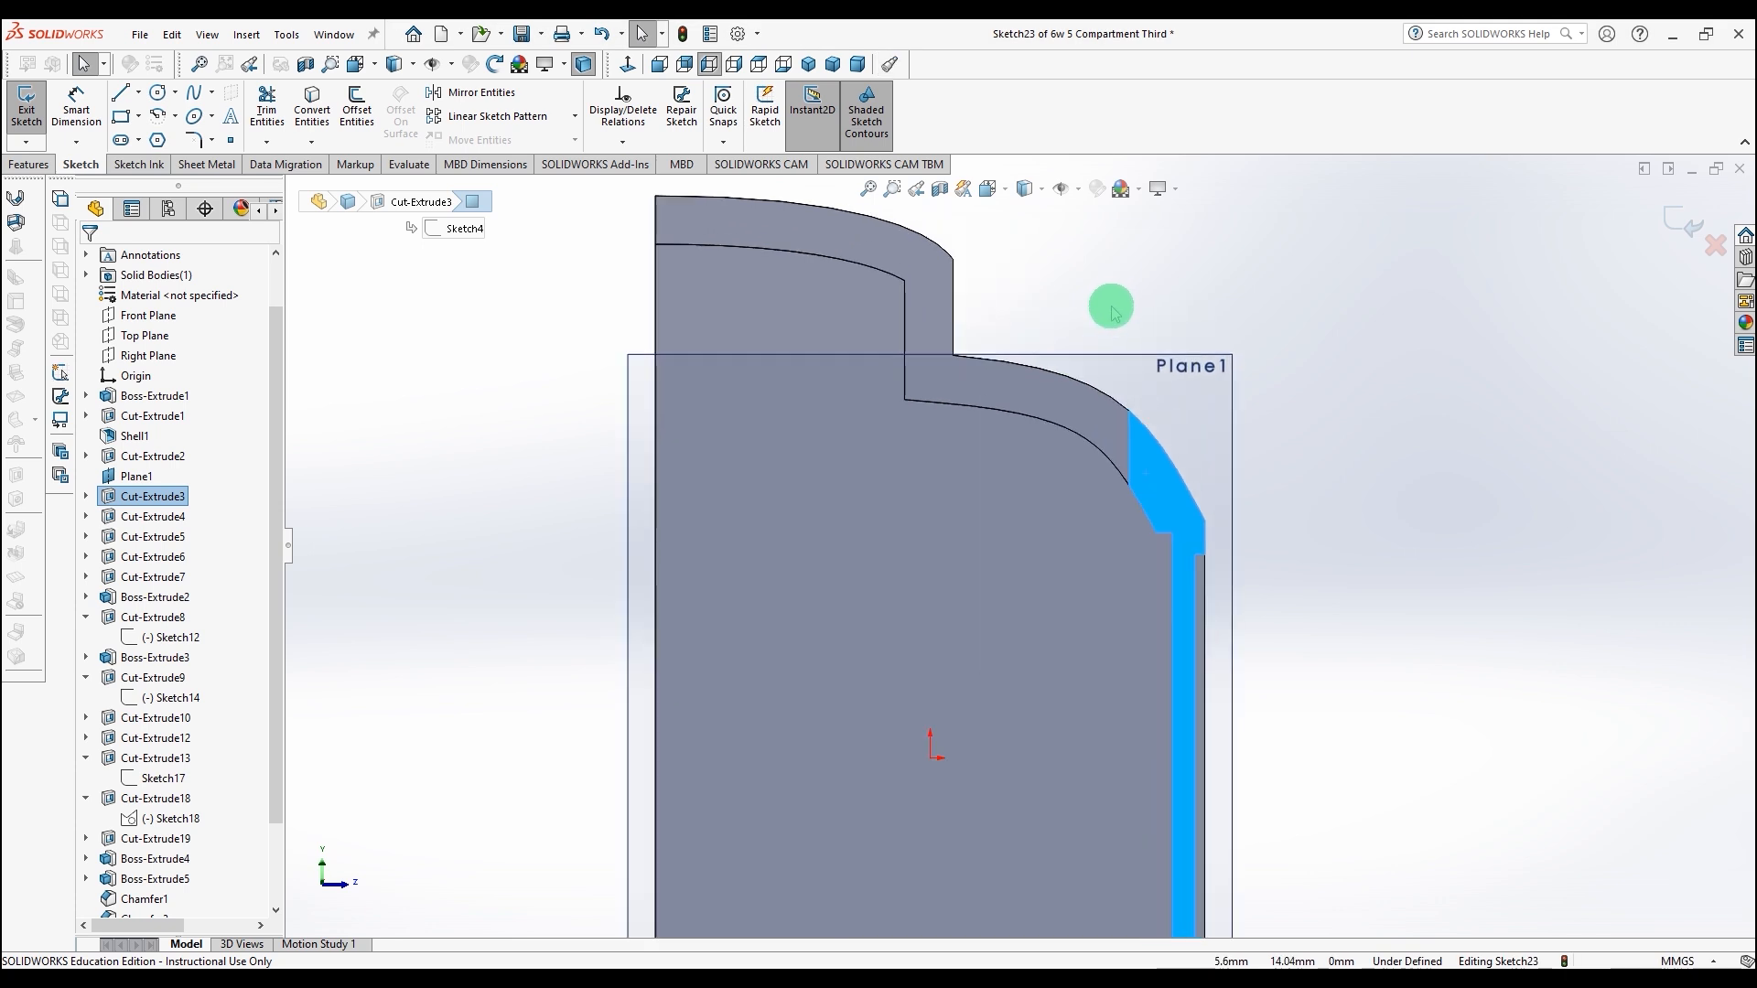
{"action": "scroll", "coordinate": [1109, 309], "scroll_direction": "up", "scroll_amount": 3}
{"action": "scroll", "coordinate": [1118, 357], "scroll_direction": "down", "scroll_amount": 1}
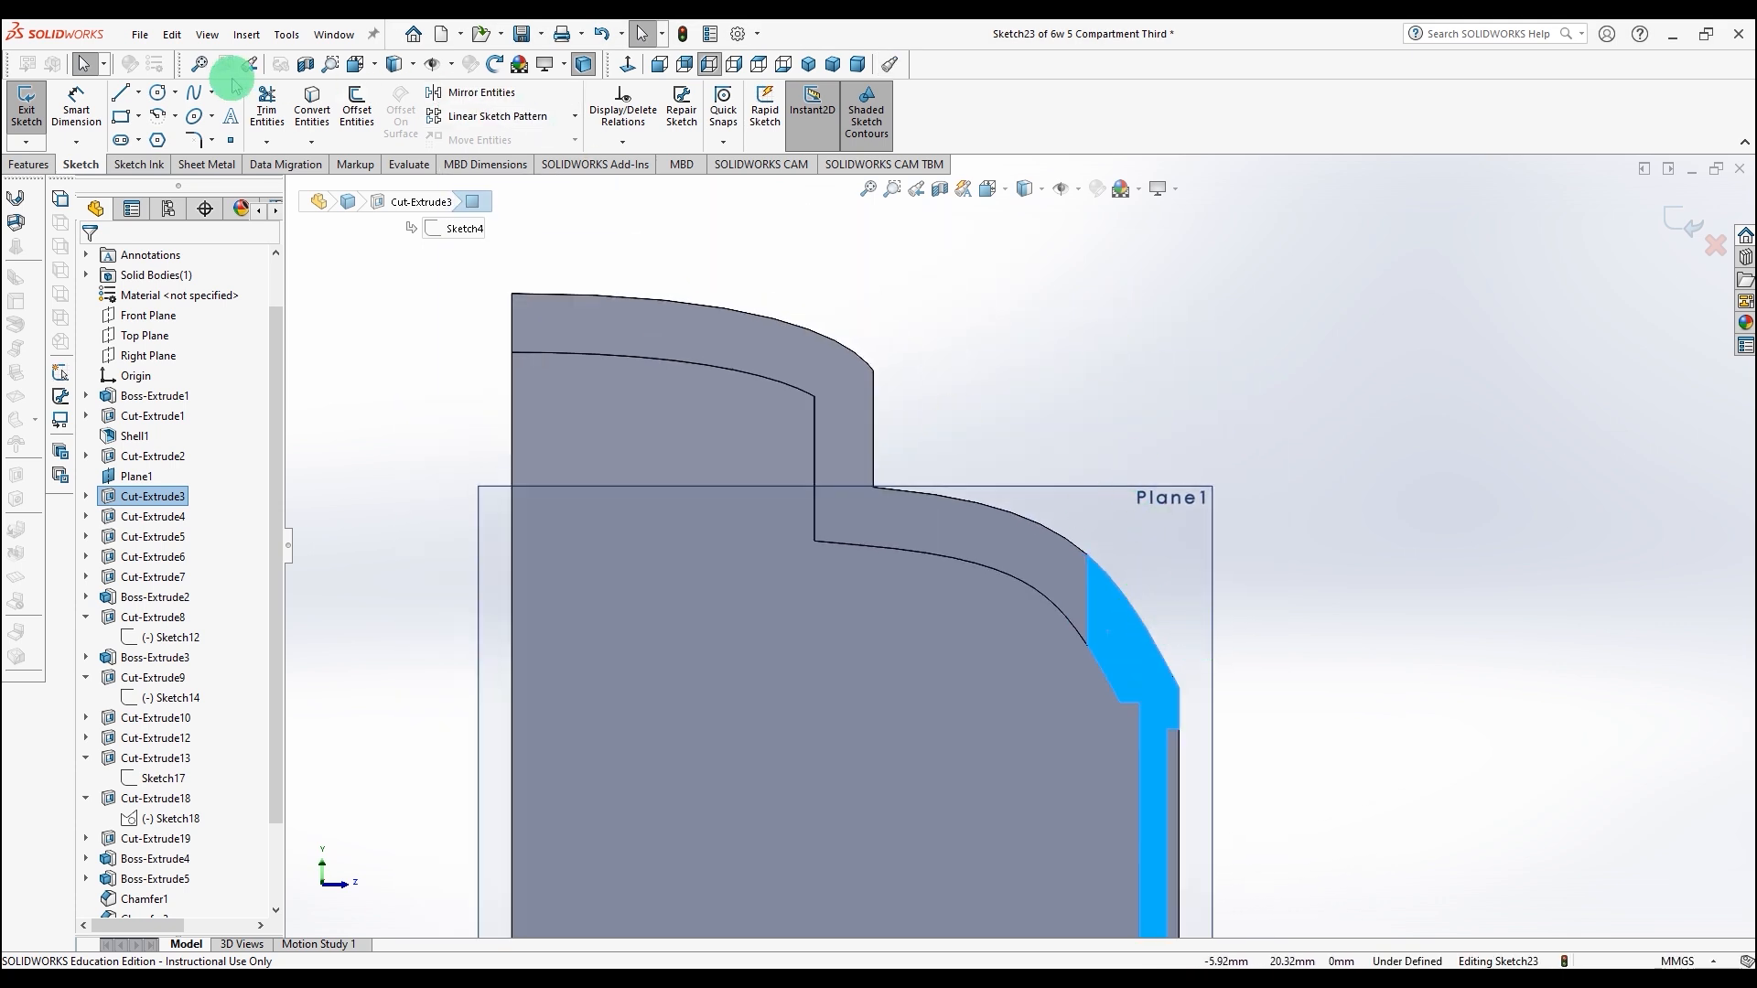
{"action": "mouse_move", "coordinate": [1178, 688]}
{"action": "left_mouse_down"}
{"action": "mouse_move", "coordinate": [622, 664]}
{"action": "mouse_move", "coordinate": [510, 698]}
{"action": "mouse_move", "coordinate": [509, 293]}
{"action": "mouse_move", "coordinate": [1127, 326]}
{"action": "mouse_move", "coordinate": [1177, 287]}
{"action": "mouse_move", "coordinate": [1179, 688]}
{"action": "left_mouse_up"}
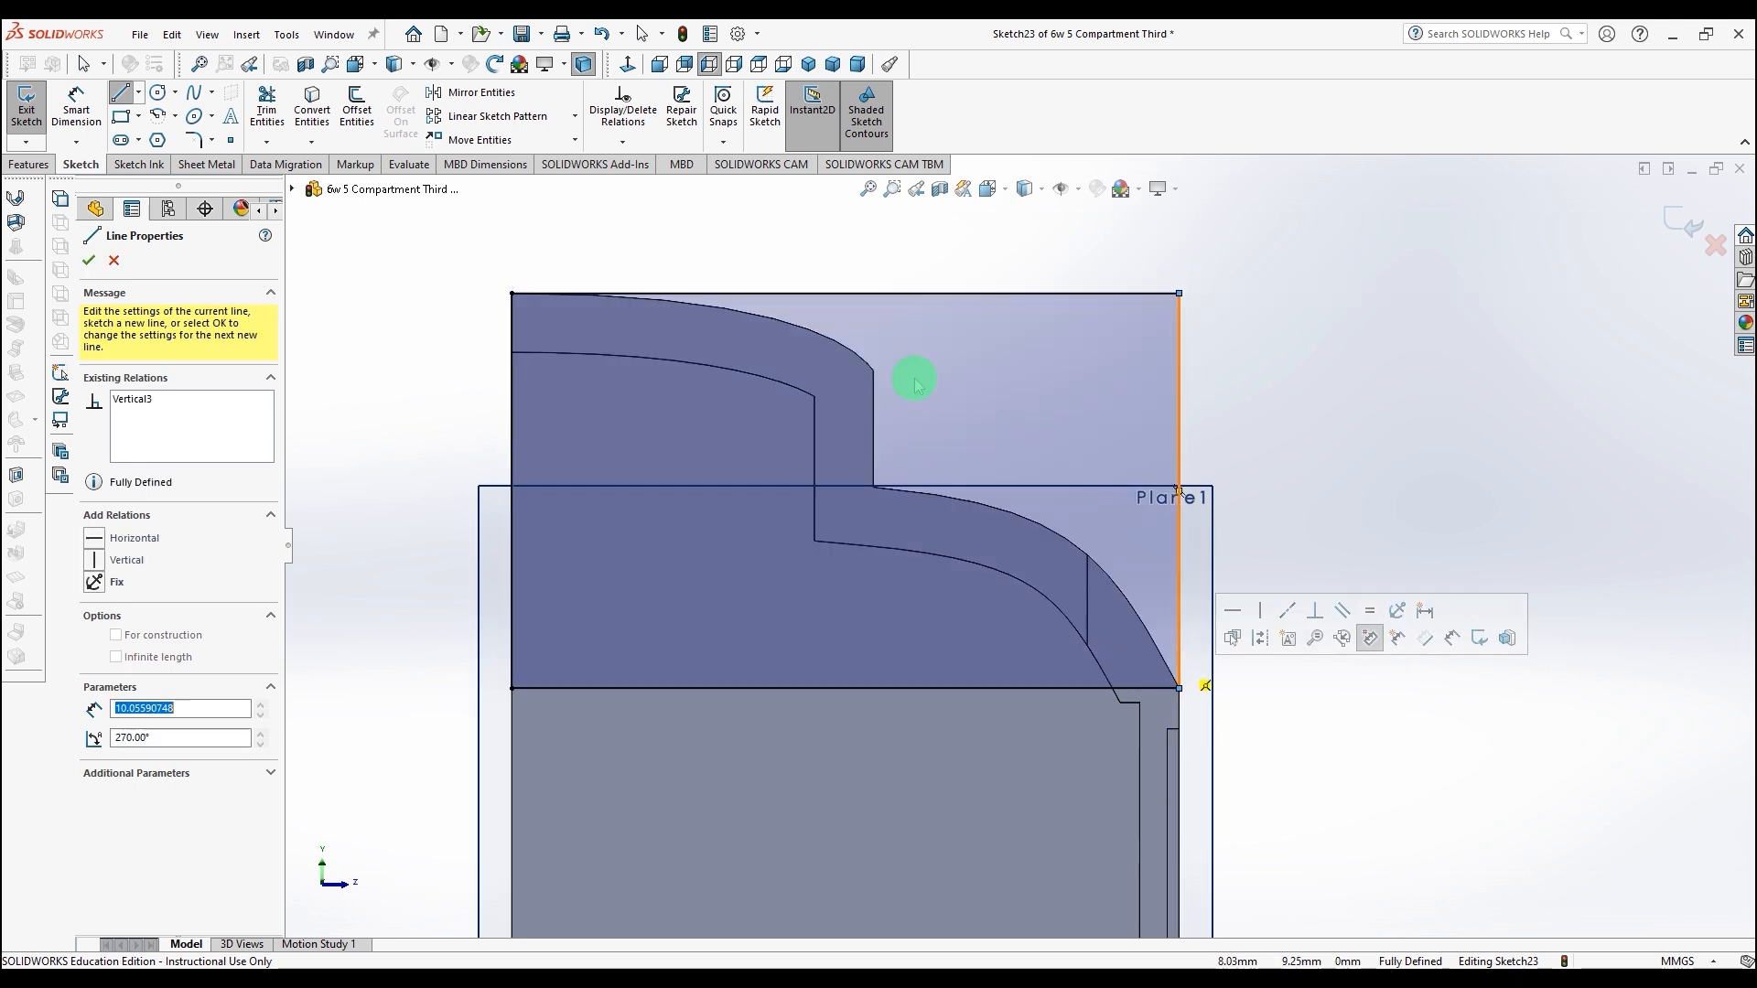
{"action": "left_click", "coordinate": [94, 260]}
Step: Cut-extrude the rectangle Up To Surface to the selected end face, keeping all bodies
{"action": "middle_click_drag", "start_coordinate": [379, 370], "coordinate": [1075, 418]}
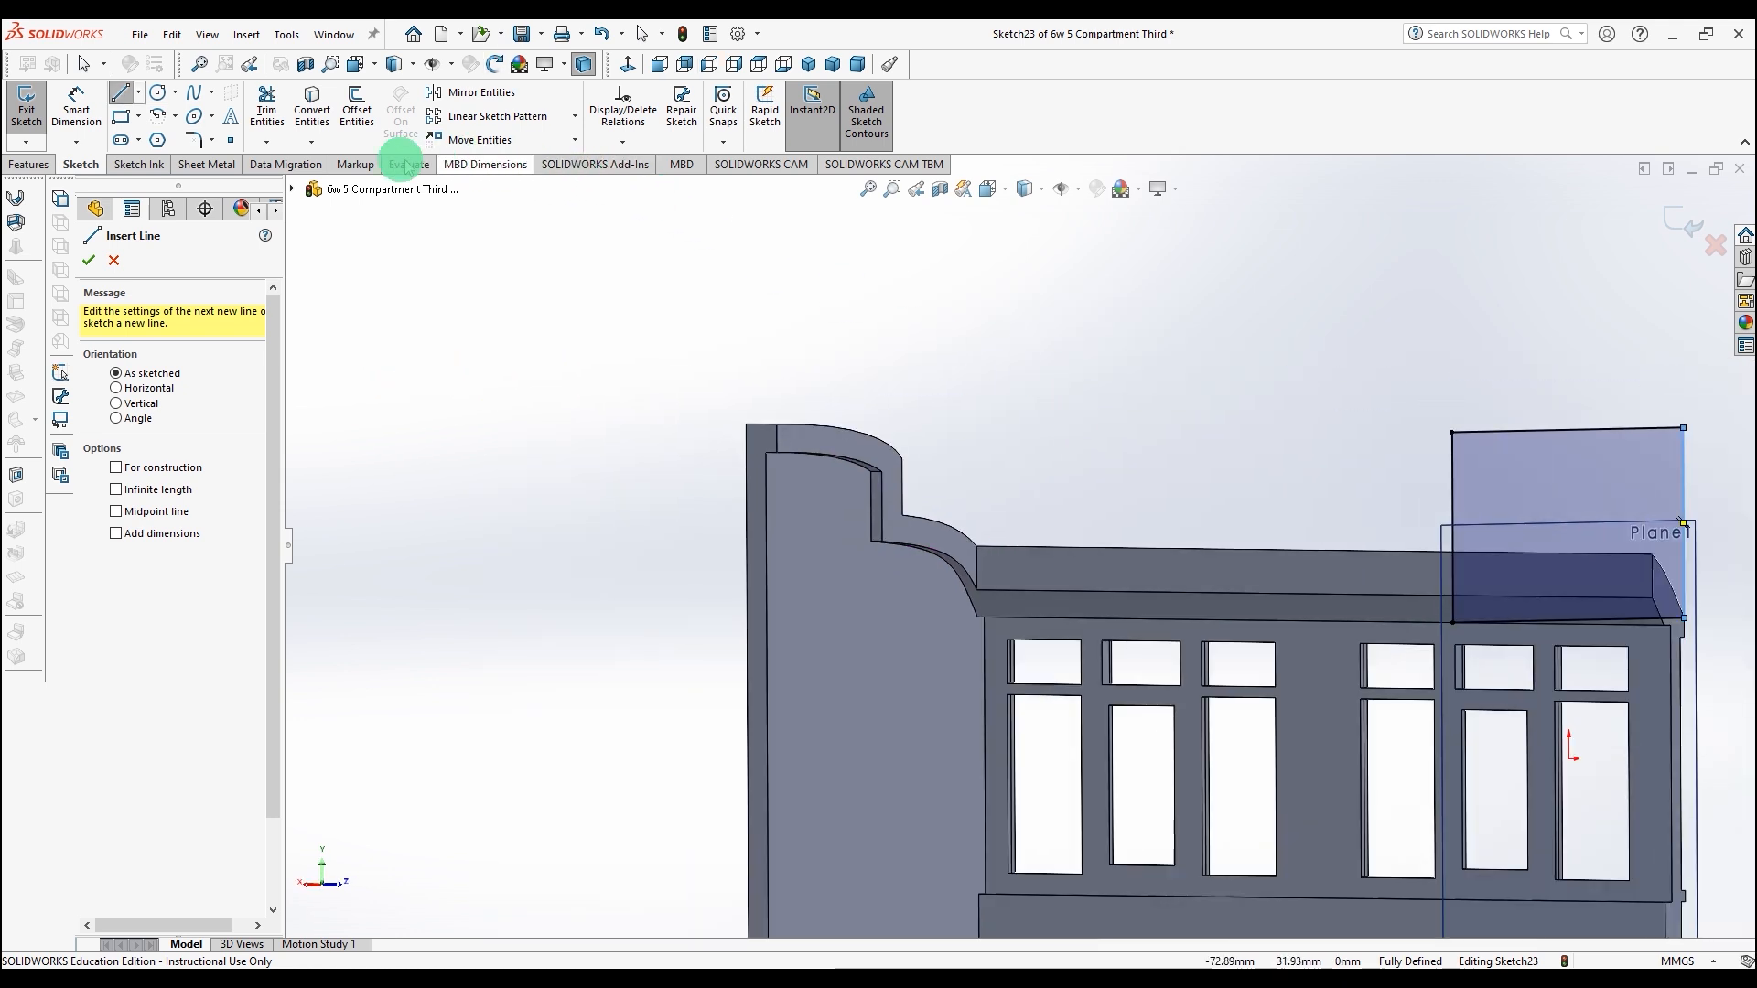
{"action": "left_click", "coordinate": [46, 165]}
{"action": "left_click", "coordinate": [268, 97]}
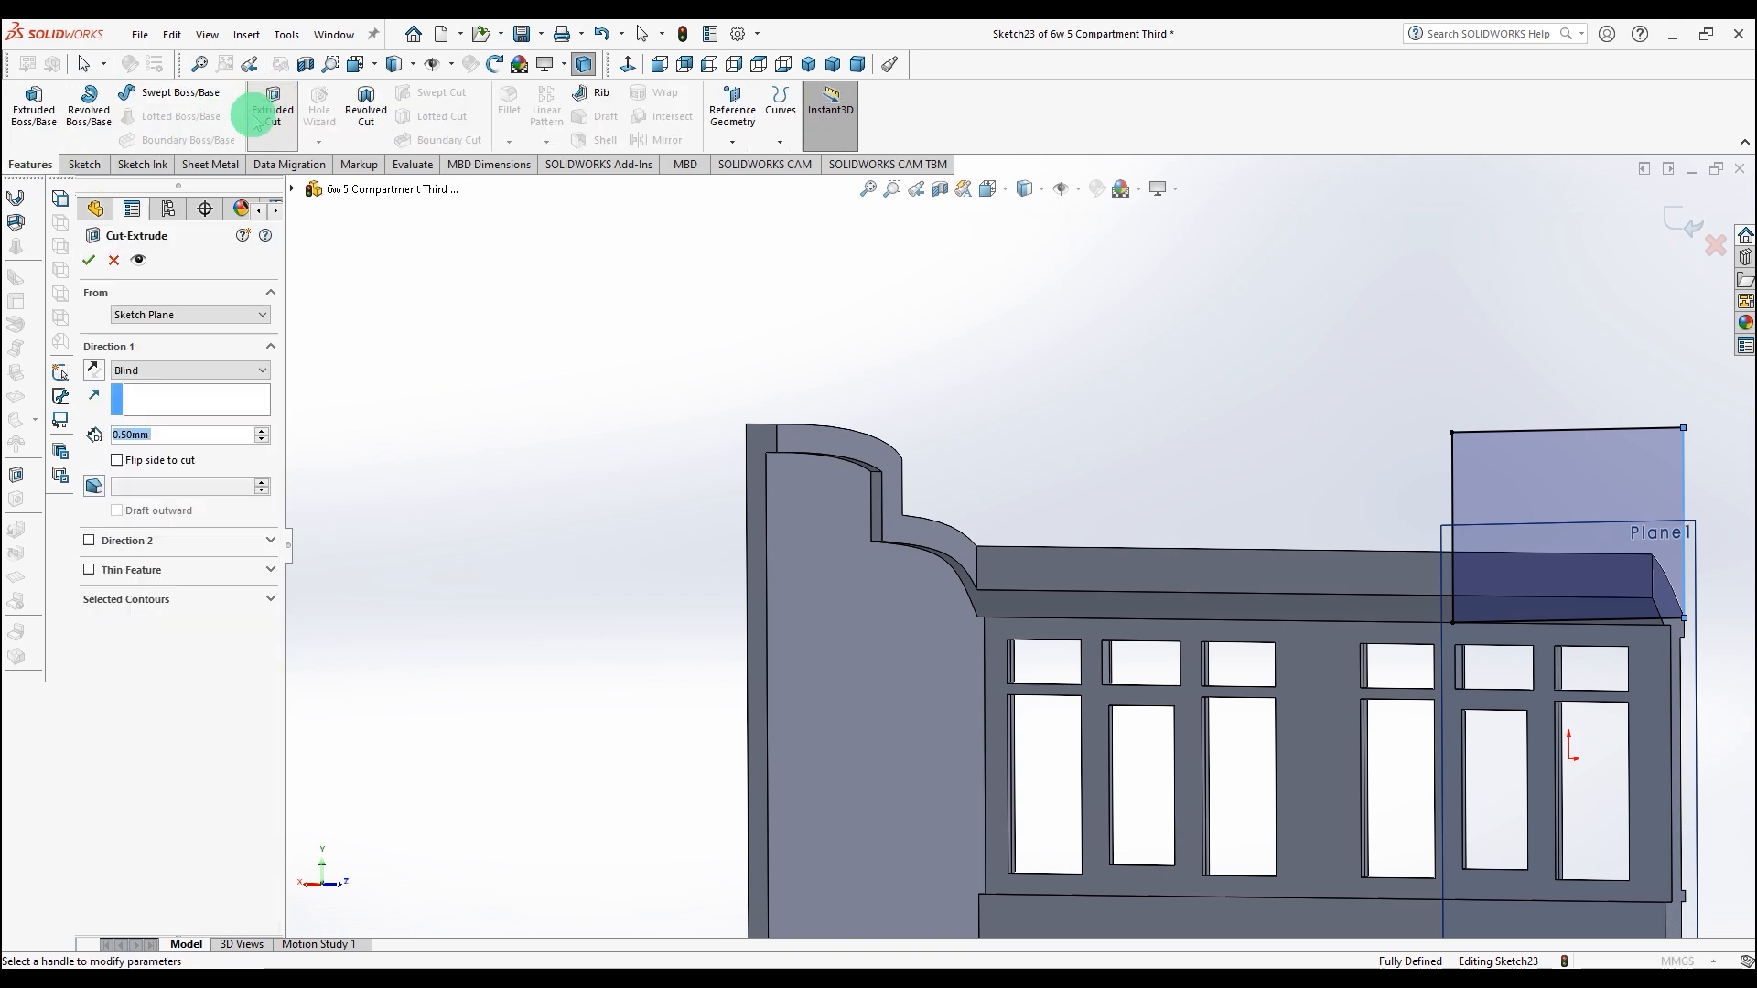
{"action": "left_click", "coordinate": [183, 364]}
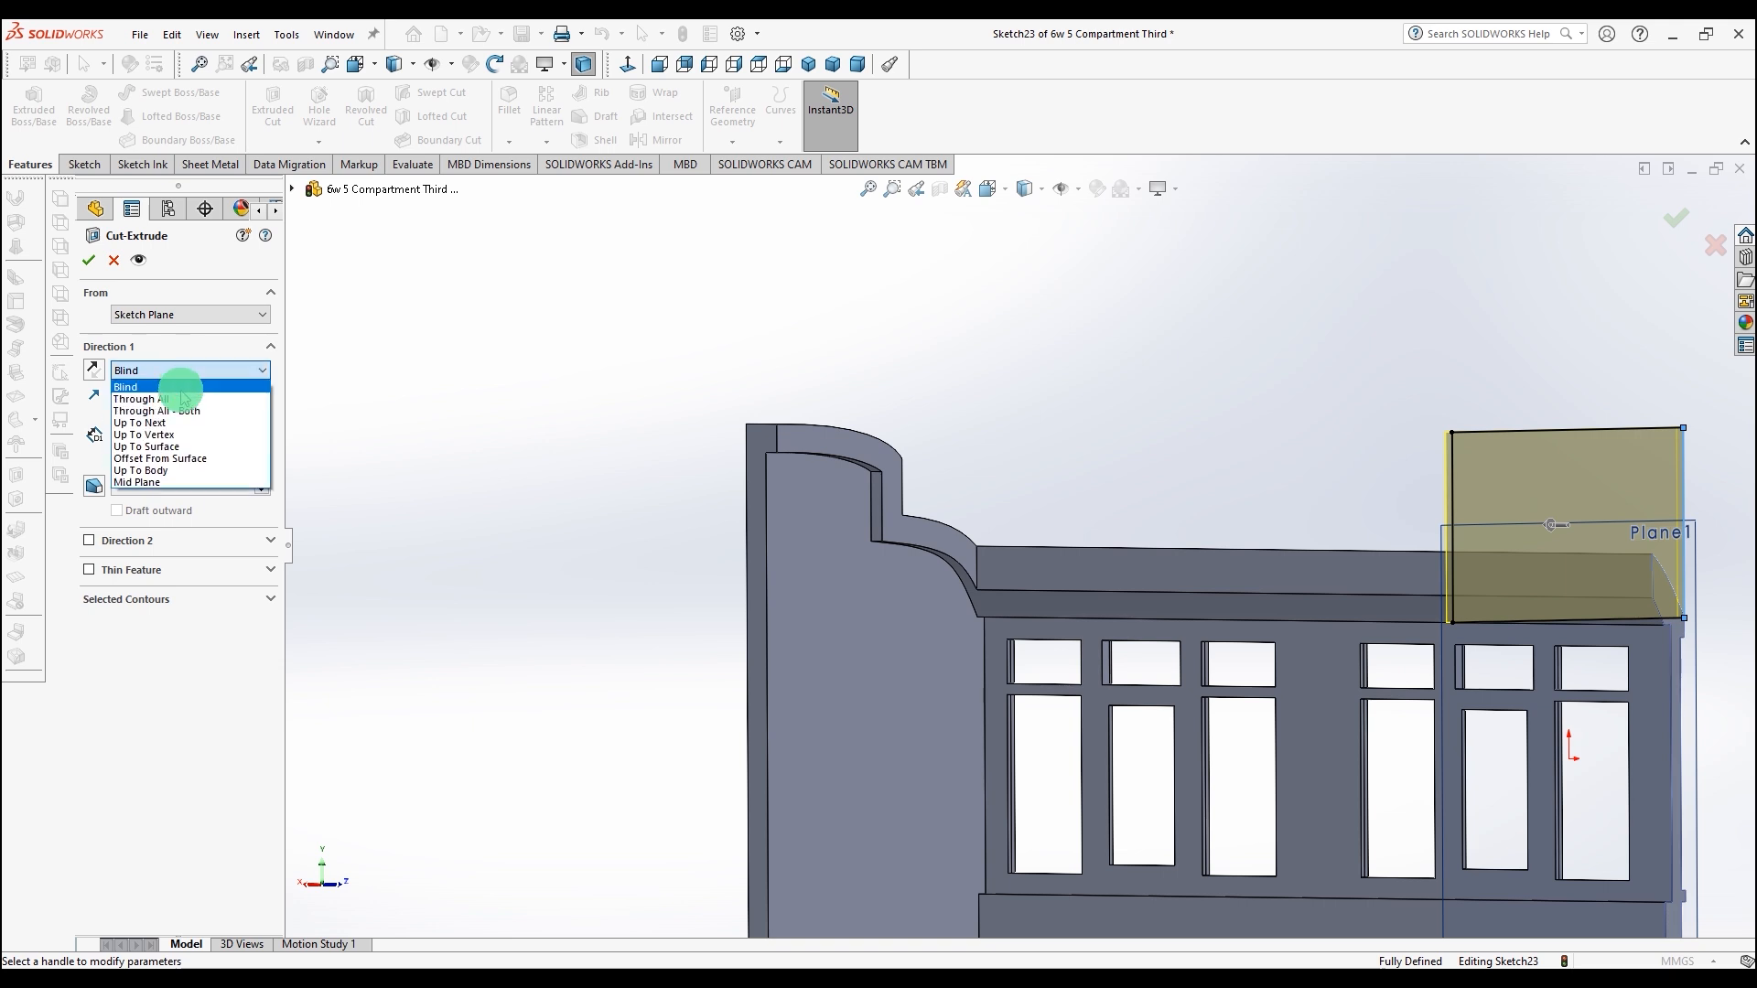
{"action": "left_click", "coordinate": [181, 448]}
{"action": "left_click", "coordinate": [781, 590]}
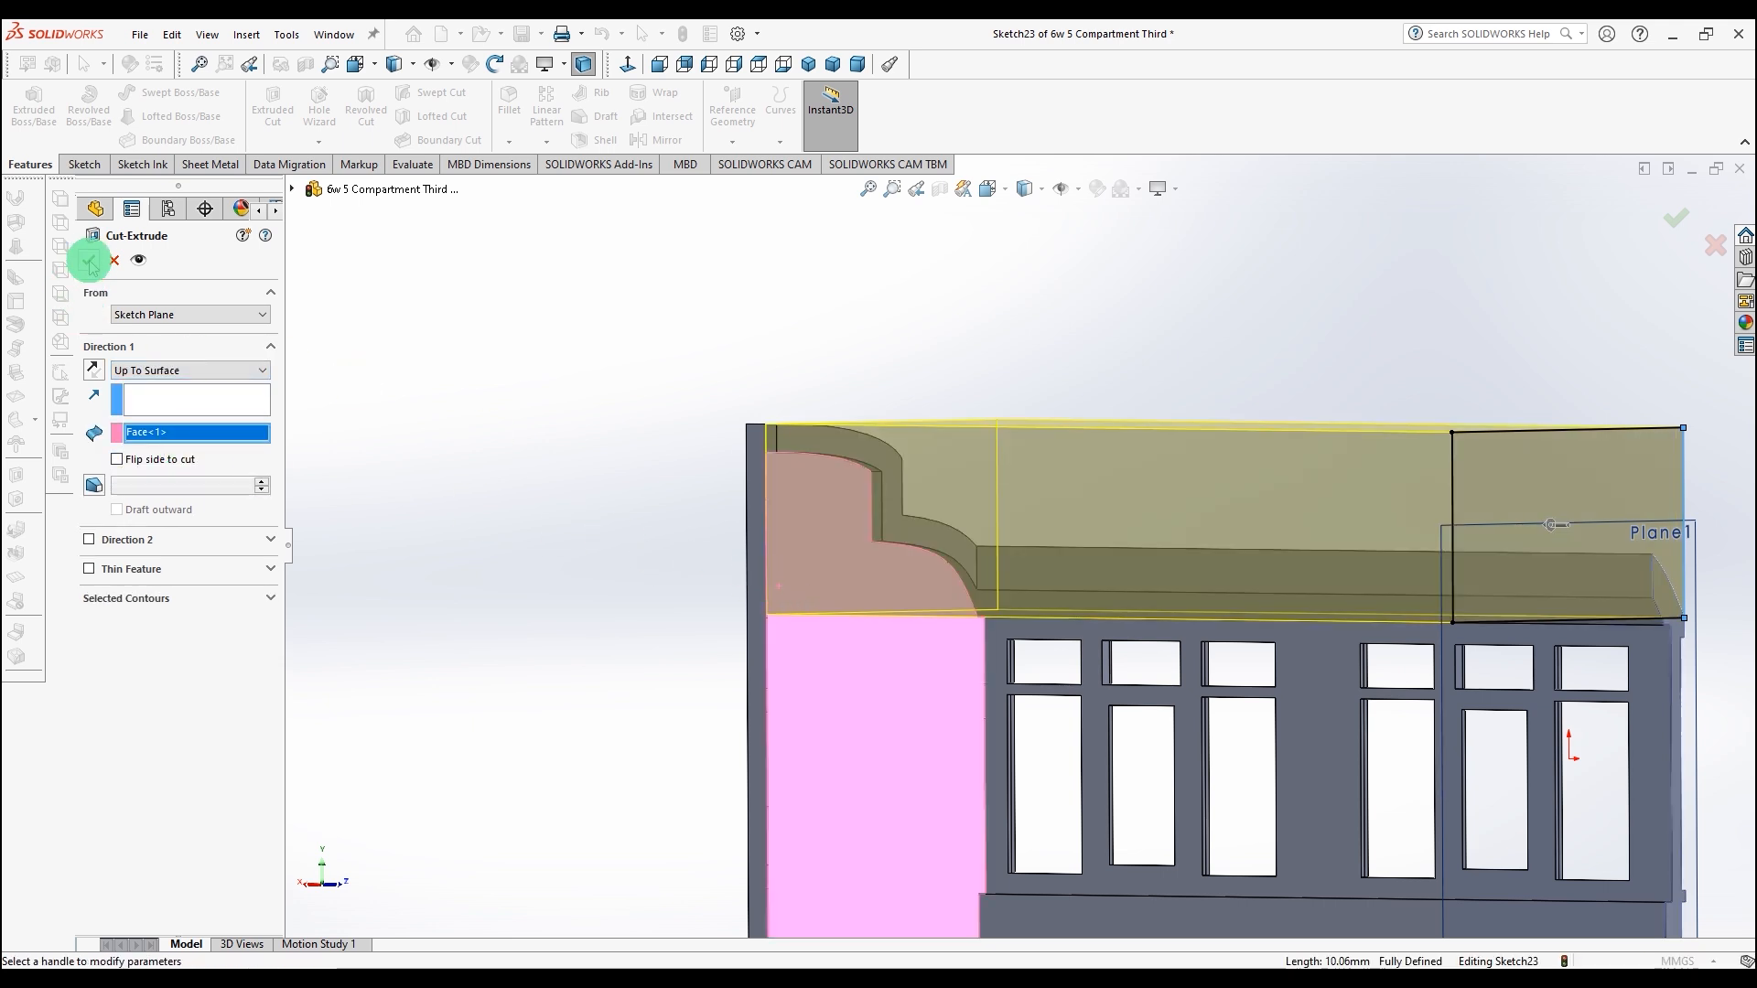
{"action": "left_click", "coordinate": [89, 262]}
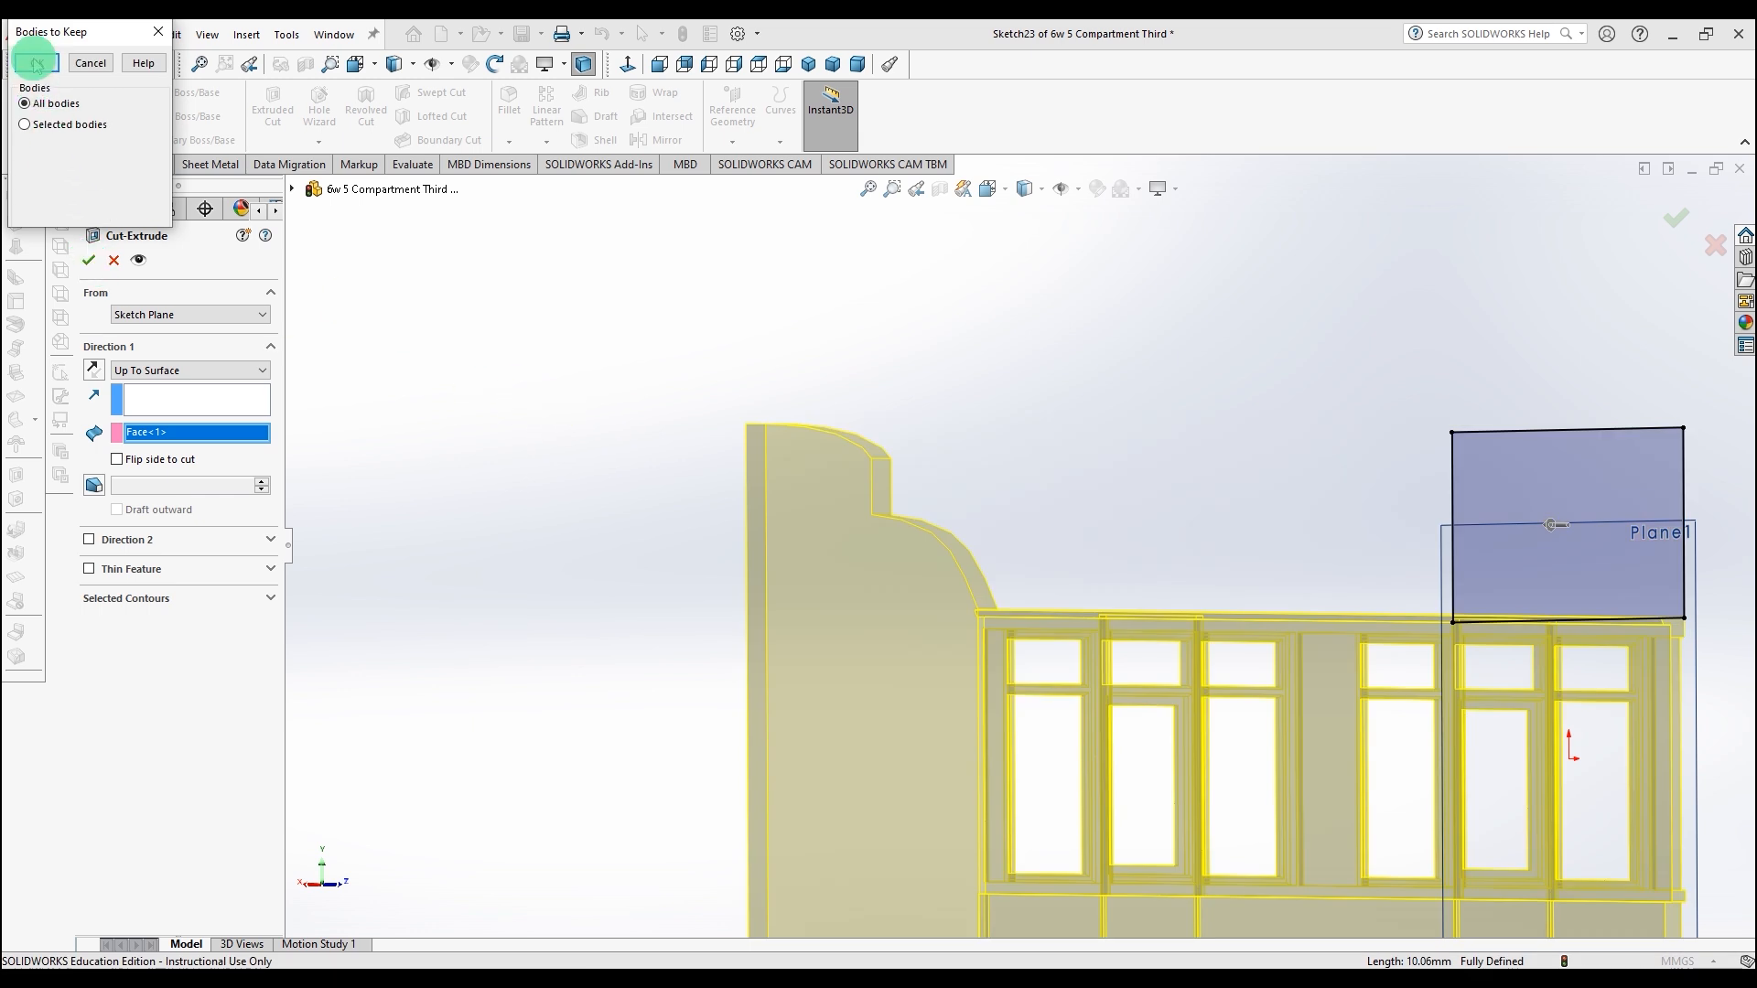
{"action": "left_click", "coordinate": [36, 63]}
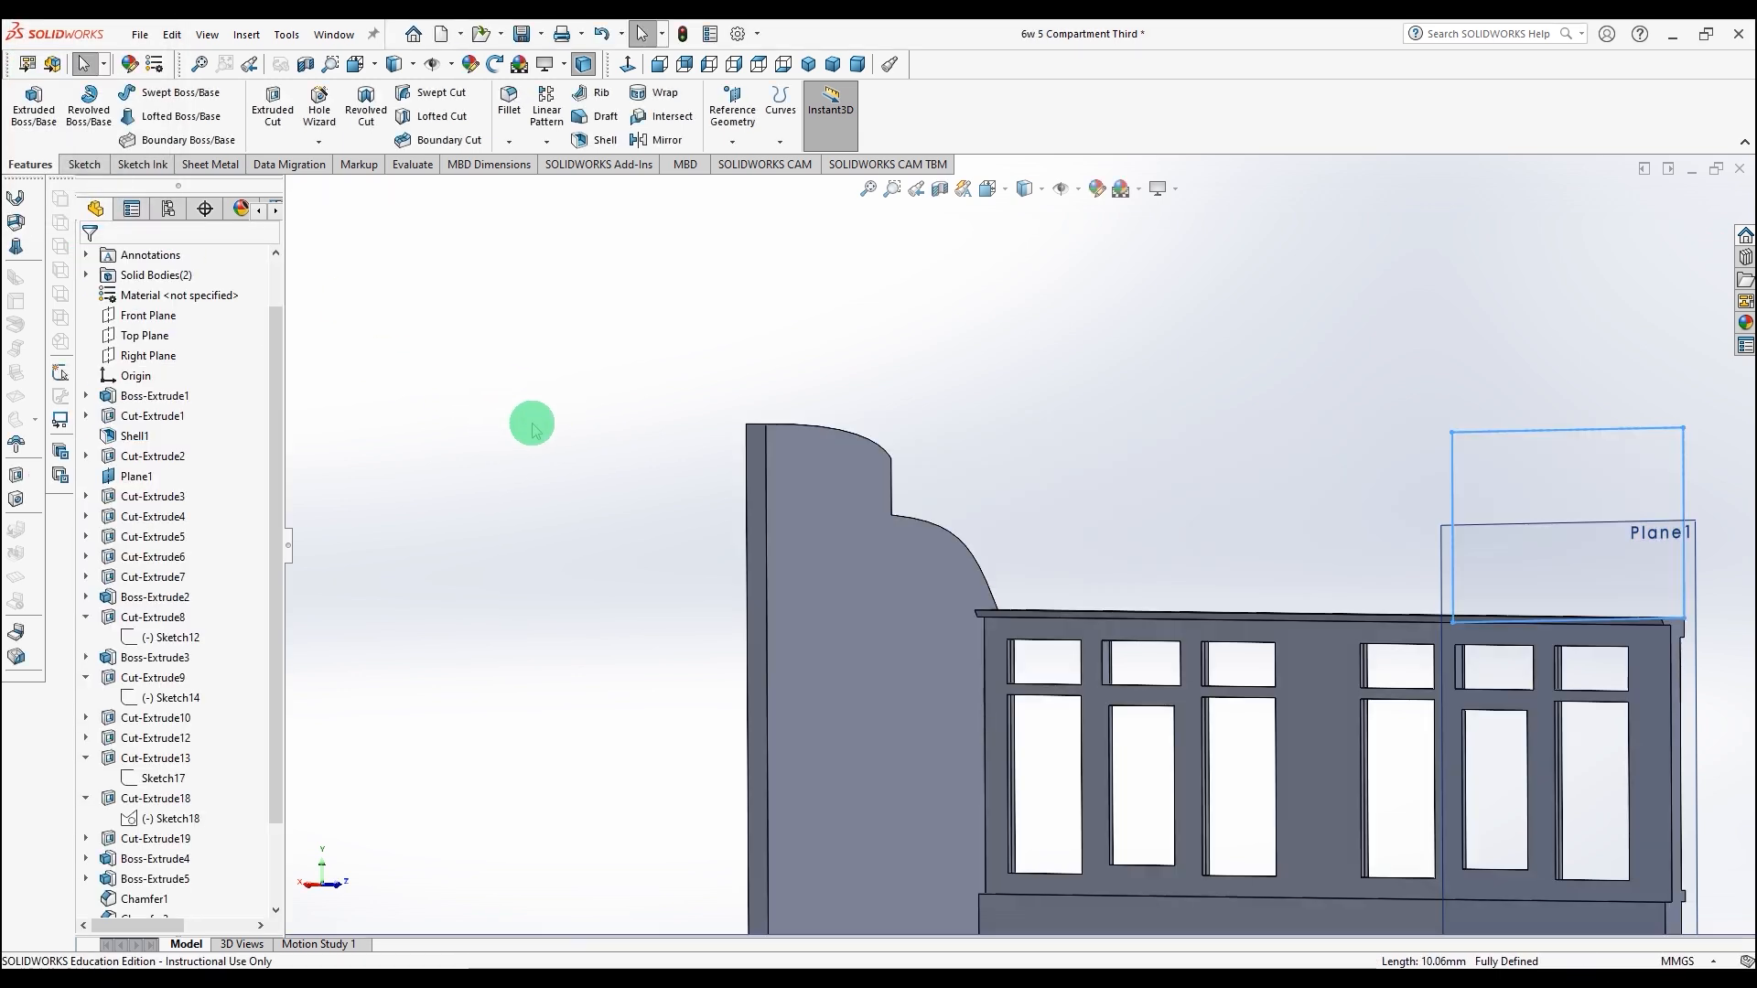
Step: Inspect the trimmed side in perspective view from different angles
{"action": "scroll", "coordinate": [534, 428], "scroll_direction": "up", "scroll_amount": 3}
{"action": "middle_click_drag", "start_coordinate": [549, 435], "coordinate": [503, 467]}
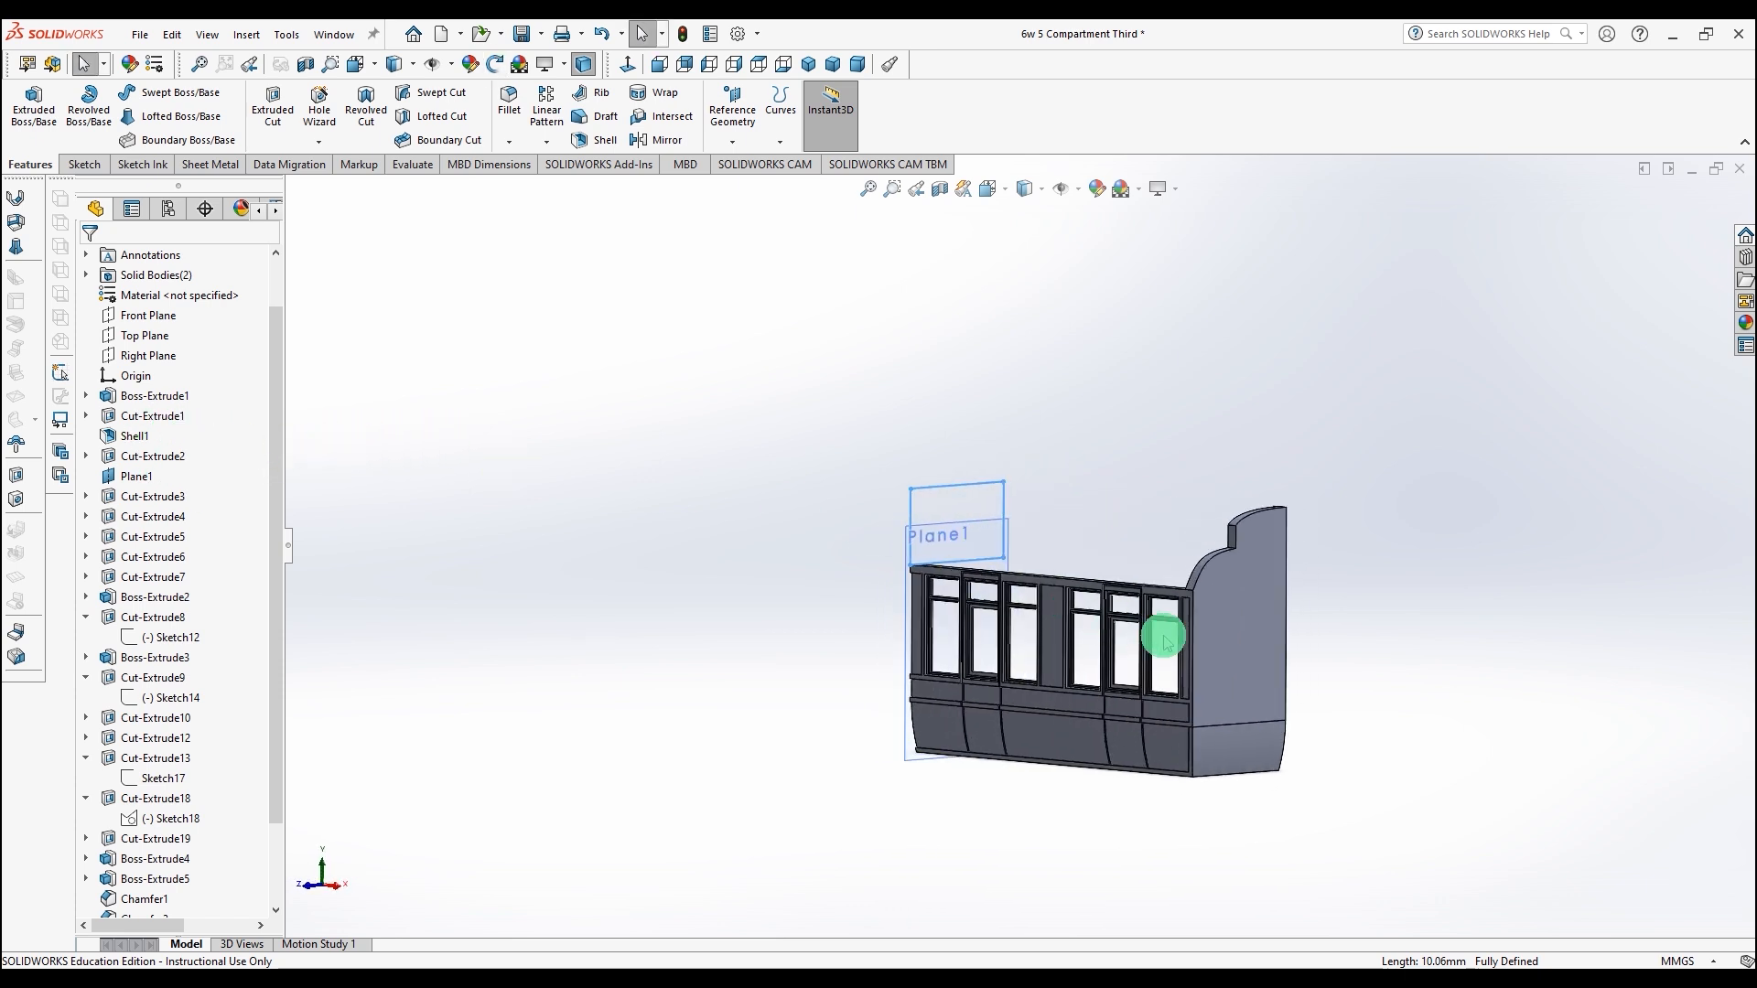
{"action": "scroll", "coordinate": [1164, 641], "scroll_direction": "down", "scroll_amount": 3}
{"action": "left_click", "coordinate": [1162, 188]}
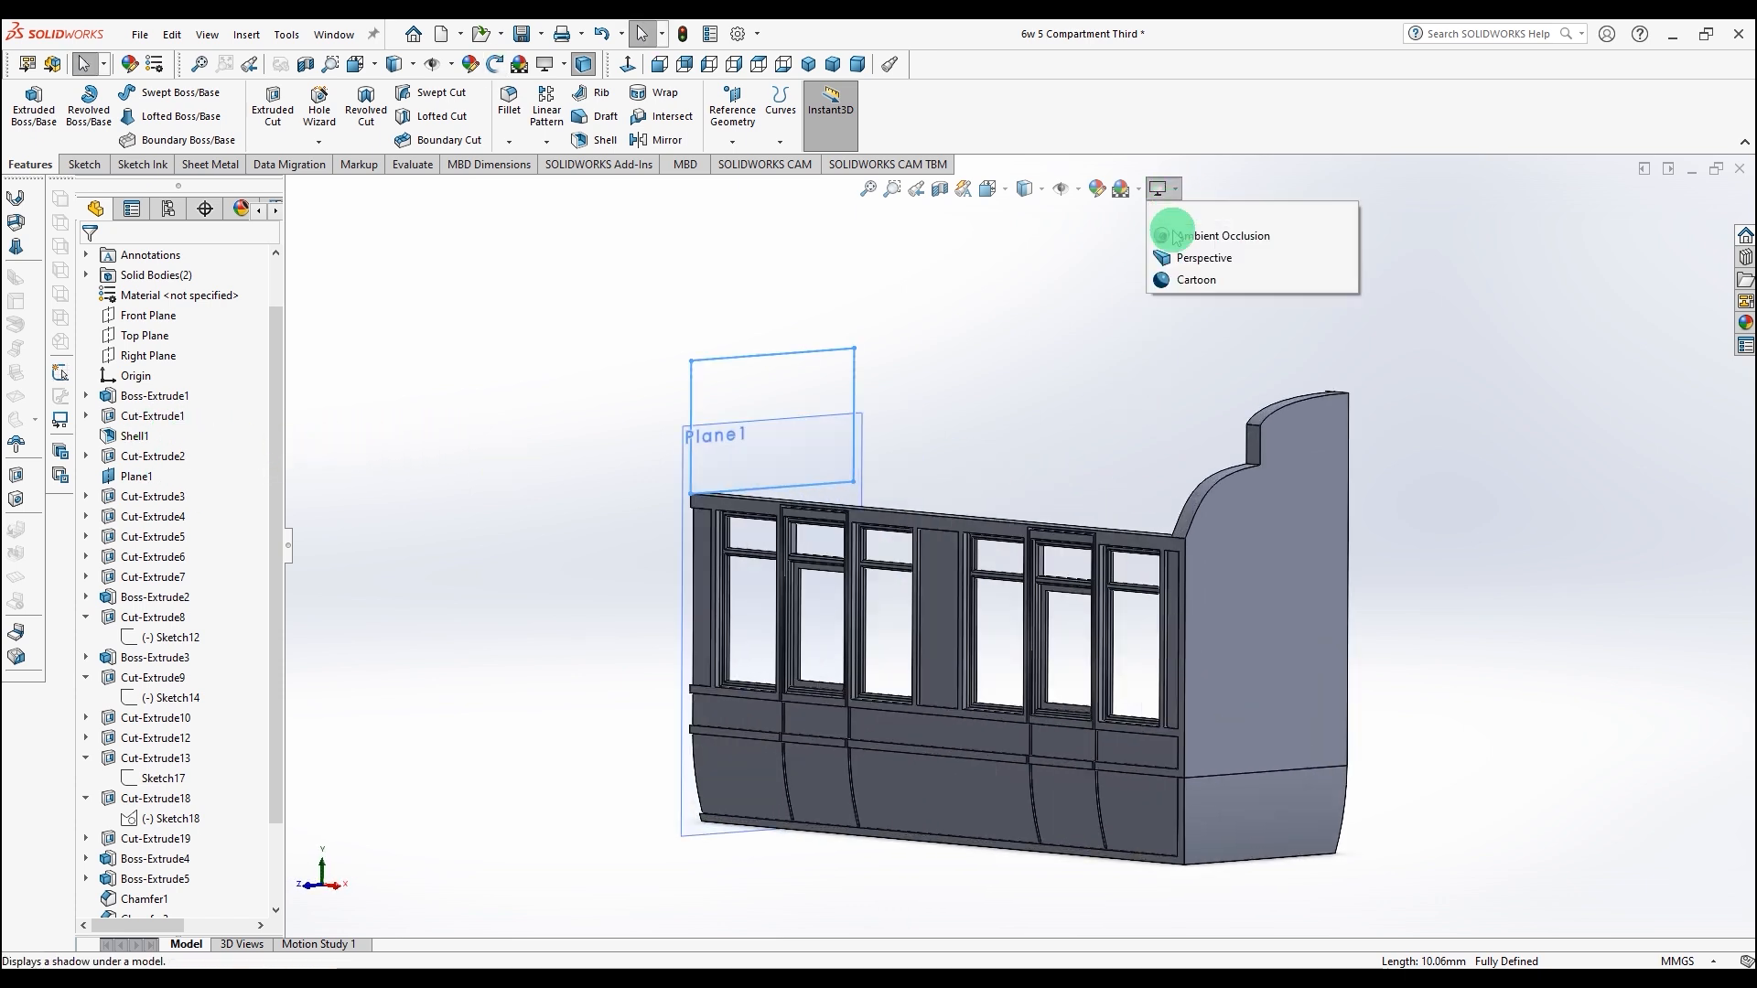
{"action": "left_click", "coordinate": [1180, 255]}
{"action": "middle_click_drag", "start_coordinate": [1024, 436], "coordinate": [1019, 384]}
{"action": "scroll", "coordinate": [1012, 450], "scroll_direction": "down", "scroll_amount": 3}
{"action": "scroll", "coordinate": [1011, 453], "scroll_direction": "up", "scroll_amount": 2}
{"action": "mouse_move", "coordinate": [1012, 453]}
{"action": "middle_mouse_down"}
{"action": "mouse_move", "coordinate": [1012, 494]}
{"action": "mouse_move", "coordinate": [992, 458]}
{"action": "mouse_move", "coordinate": [992, 482]}
{"action": "middle_mouse_up"}
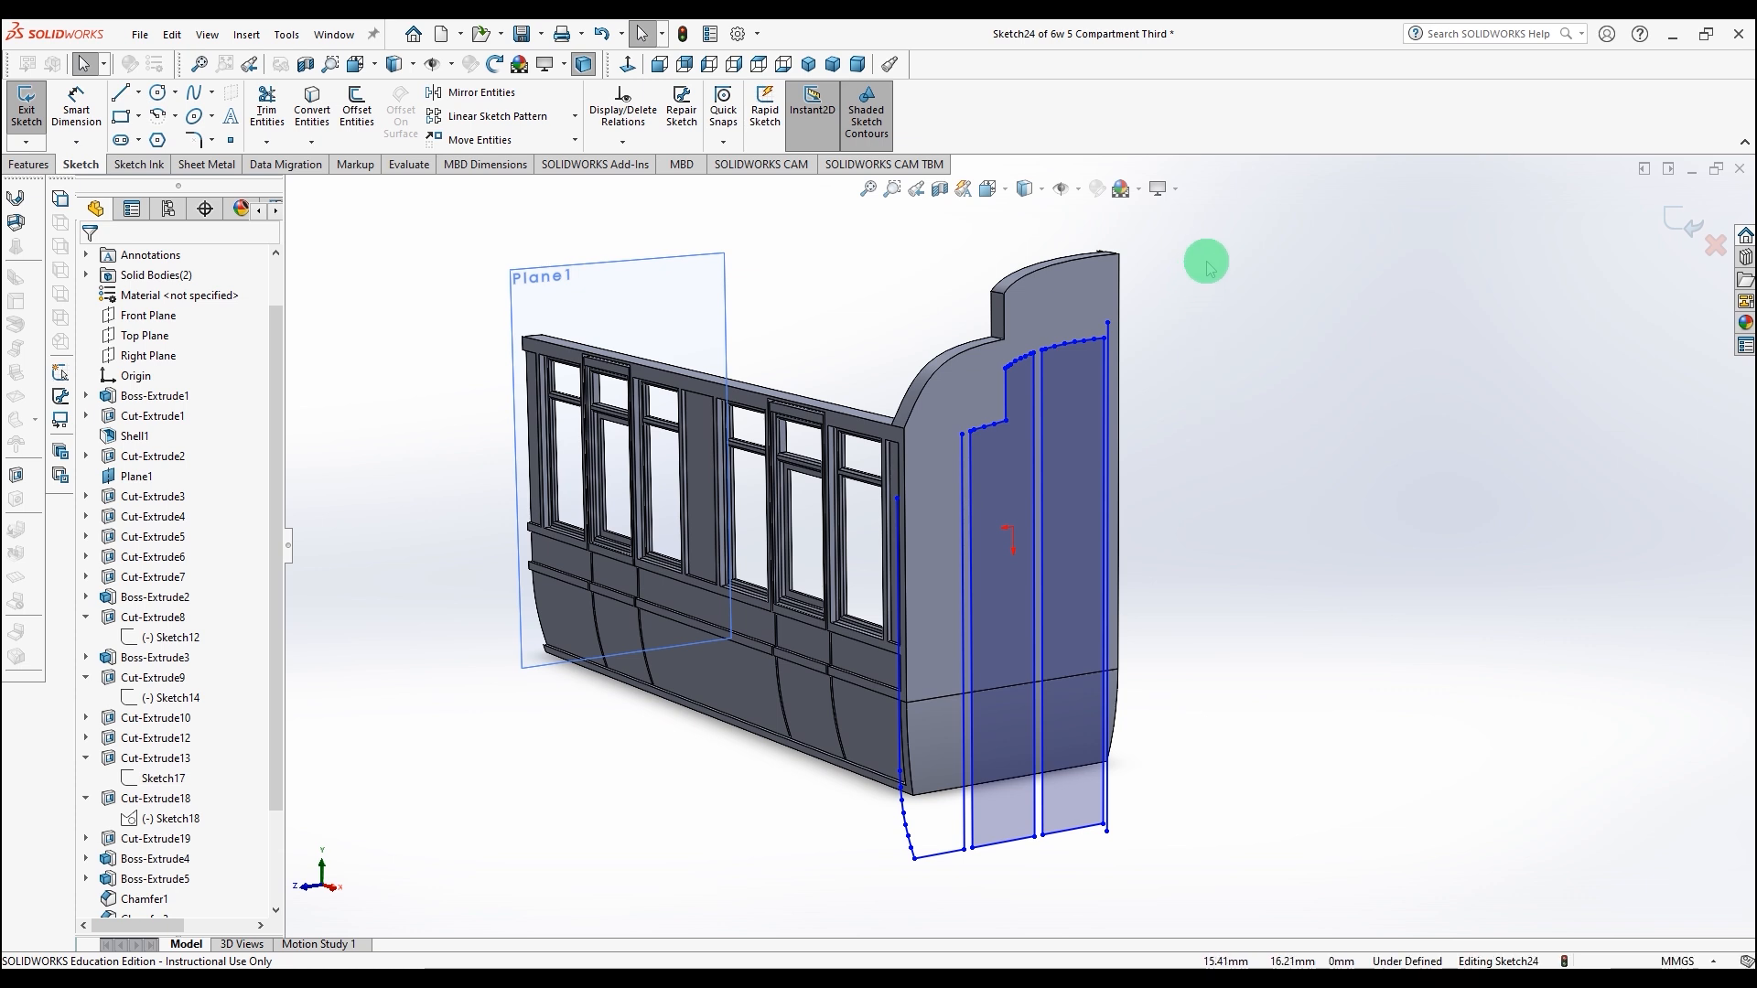
Step: Select all the end-face sketch lines and move them from the vertical line's top point to the side's top corner
{"action": "mouse_move", "coordinate": [1238, 254]}
{"action": "left_mouse_down"}
{"action": "mouse_move", "coordinate": [745, 874]}
{"action": "mouse_move", "coordinate": [749, 904]}
{"action": "left_mouse_up"}
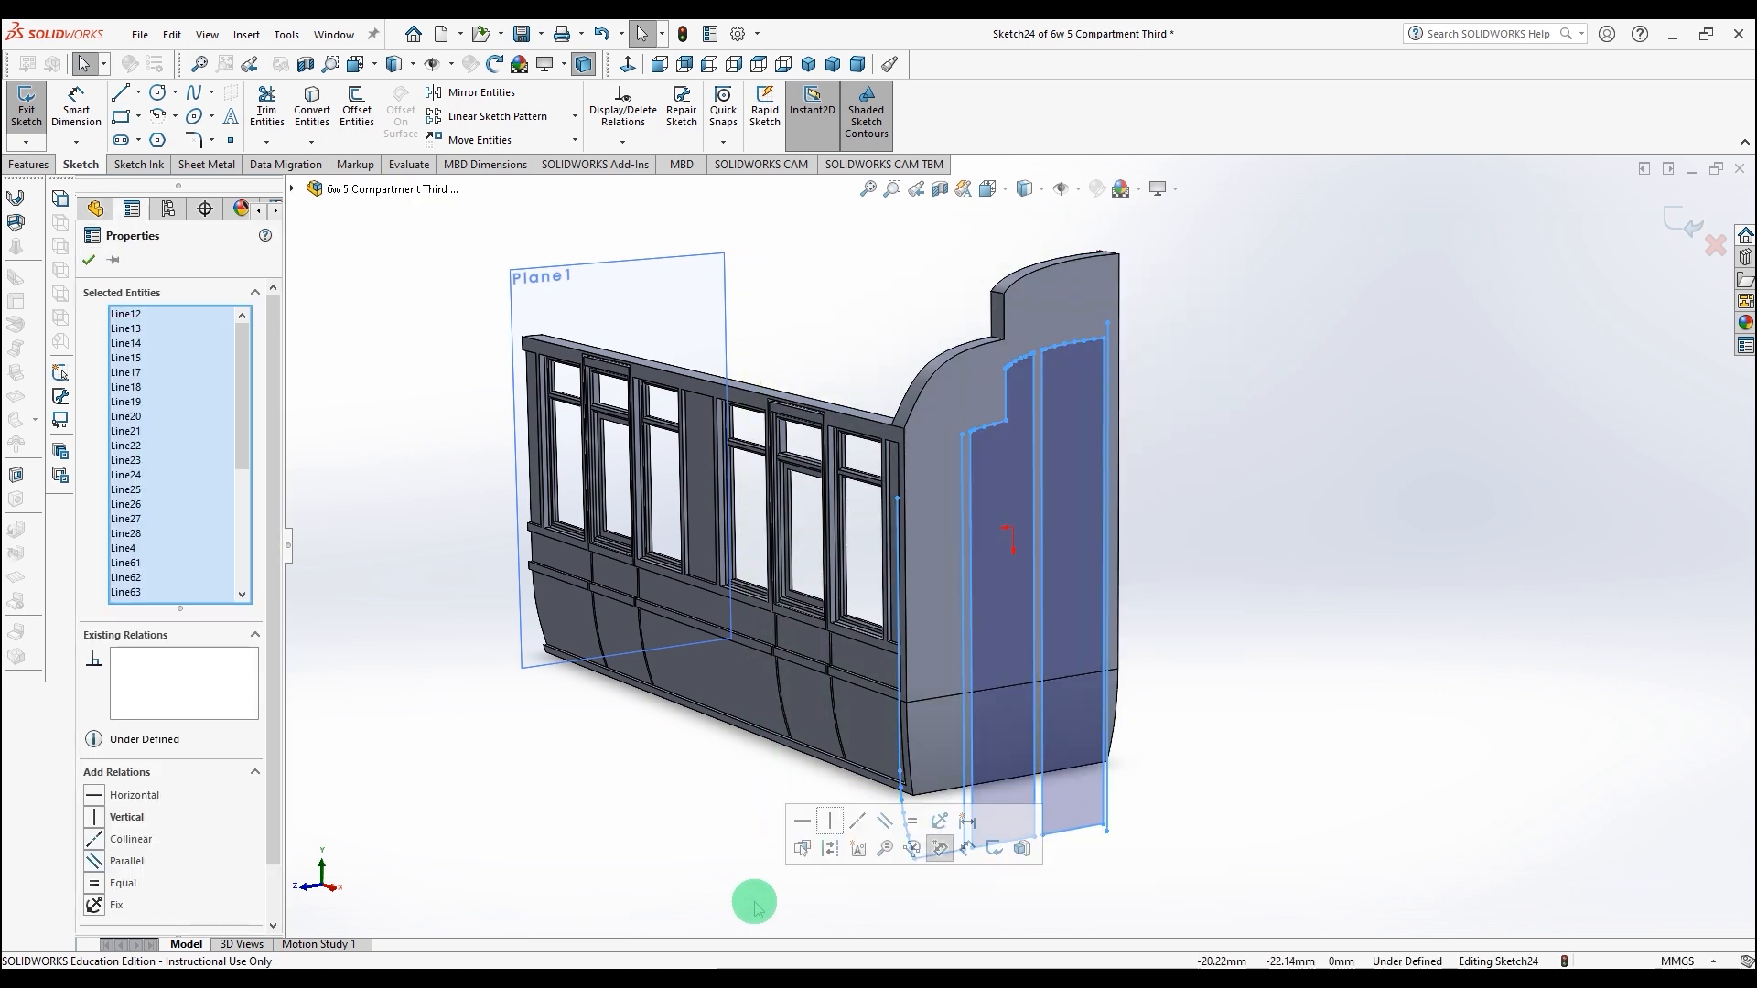
{"action": "key", "text": "space"}
{"action": "left_click", "coordinate": [965, 892]}
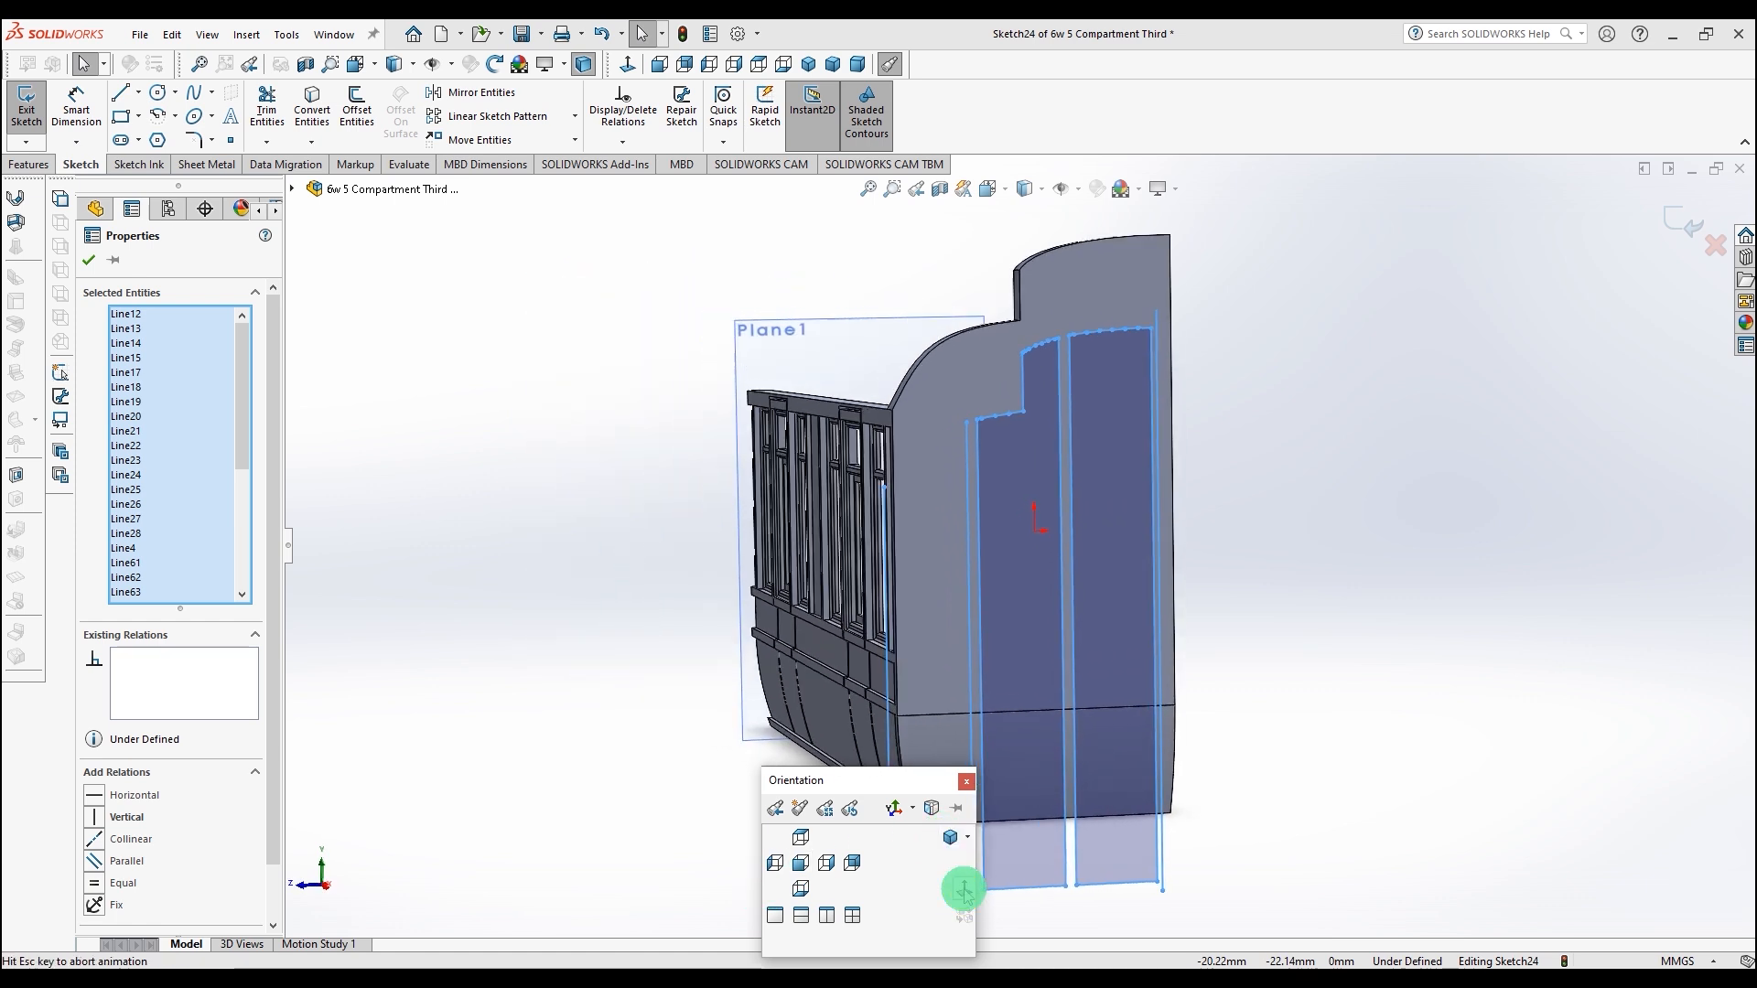
{"action": "scroll", "coordinate": [1166, 326], "scroll_direction": "down", "scroll_amount": 3}
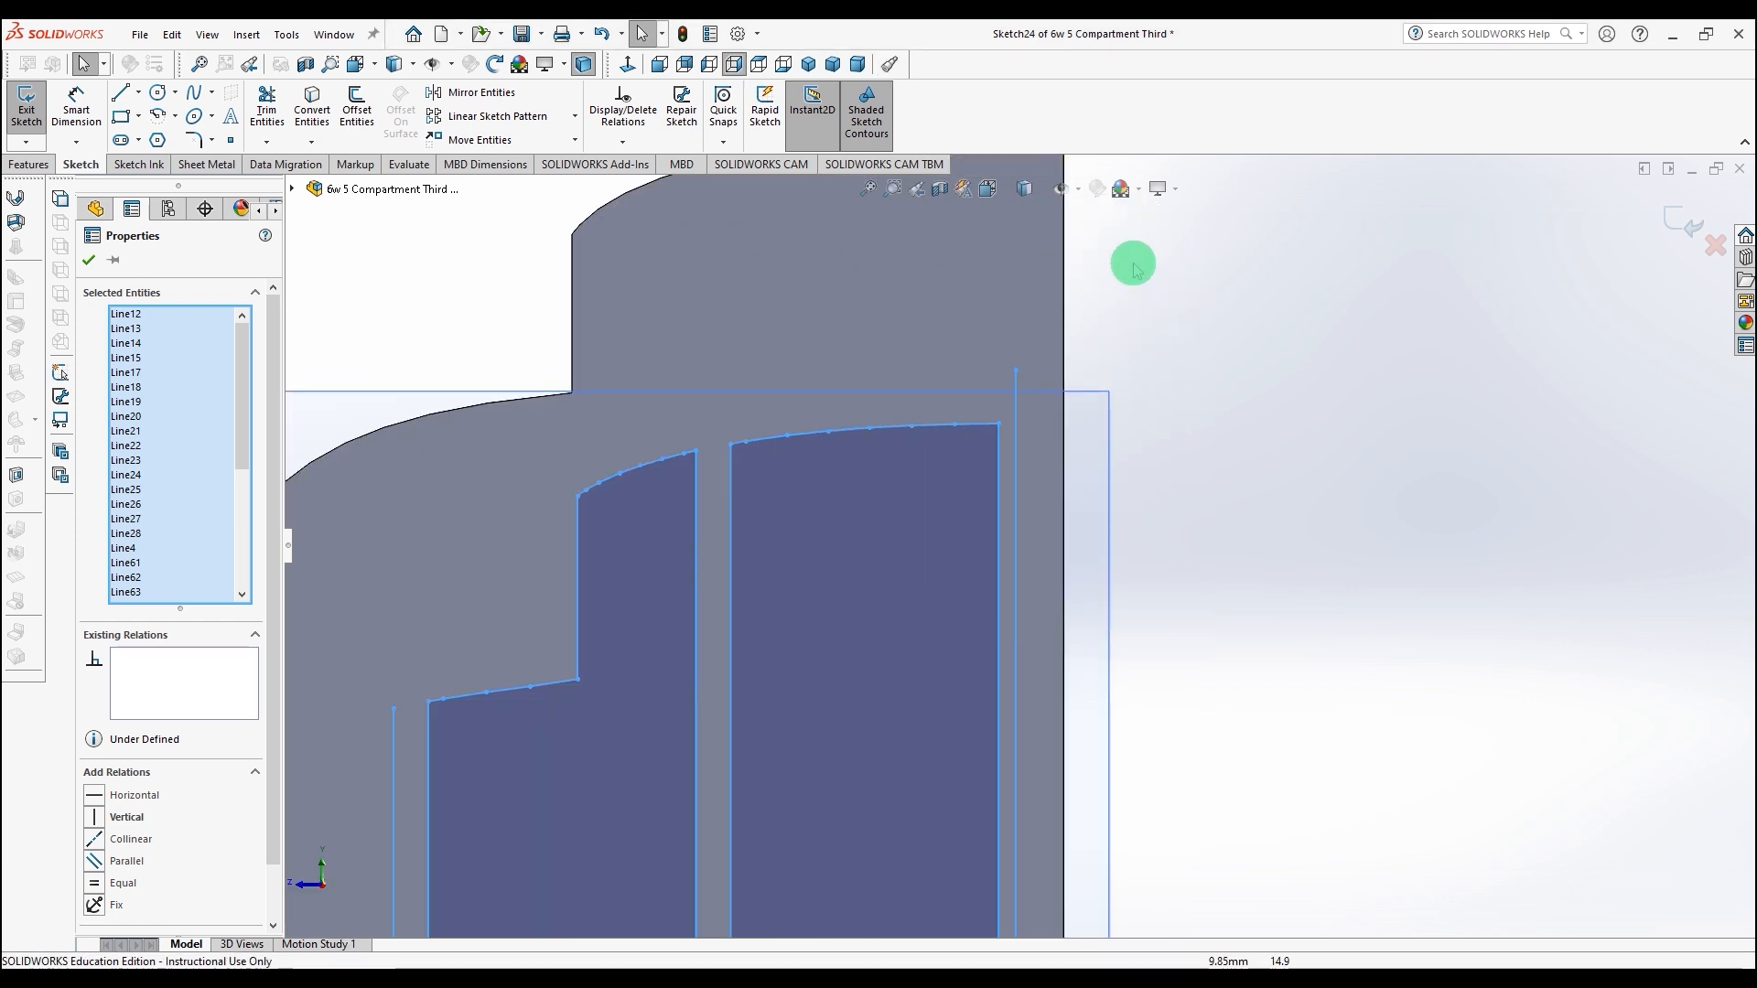
{"action": "scroll", "coordinate": [1131, 267], "scroll_direction": "up", "scroll_amount": 3}
{"action": "scroll", "coordinate": [1082, 382], "scroll_direction": "down", "scroll_amount": 4}
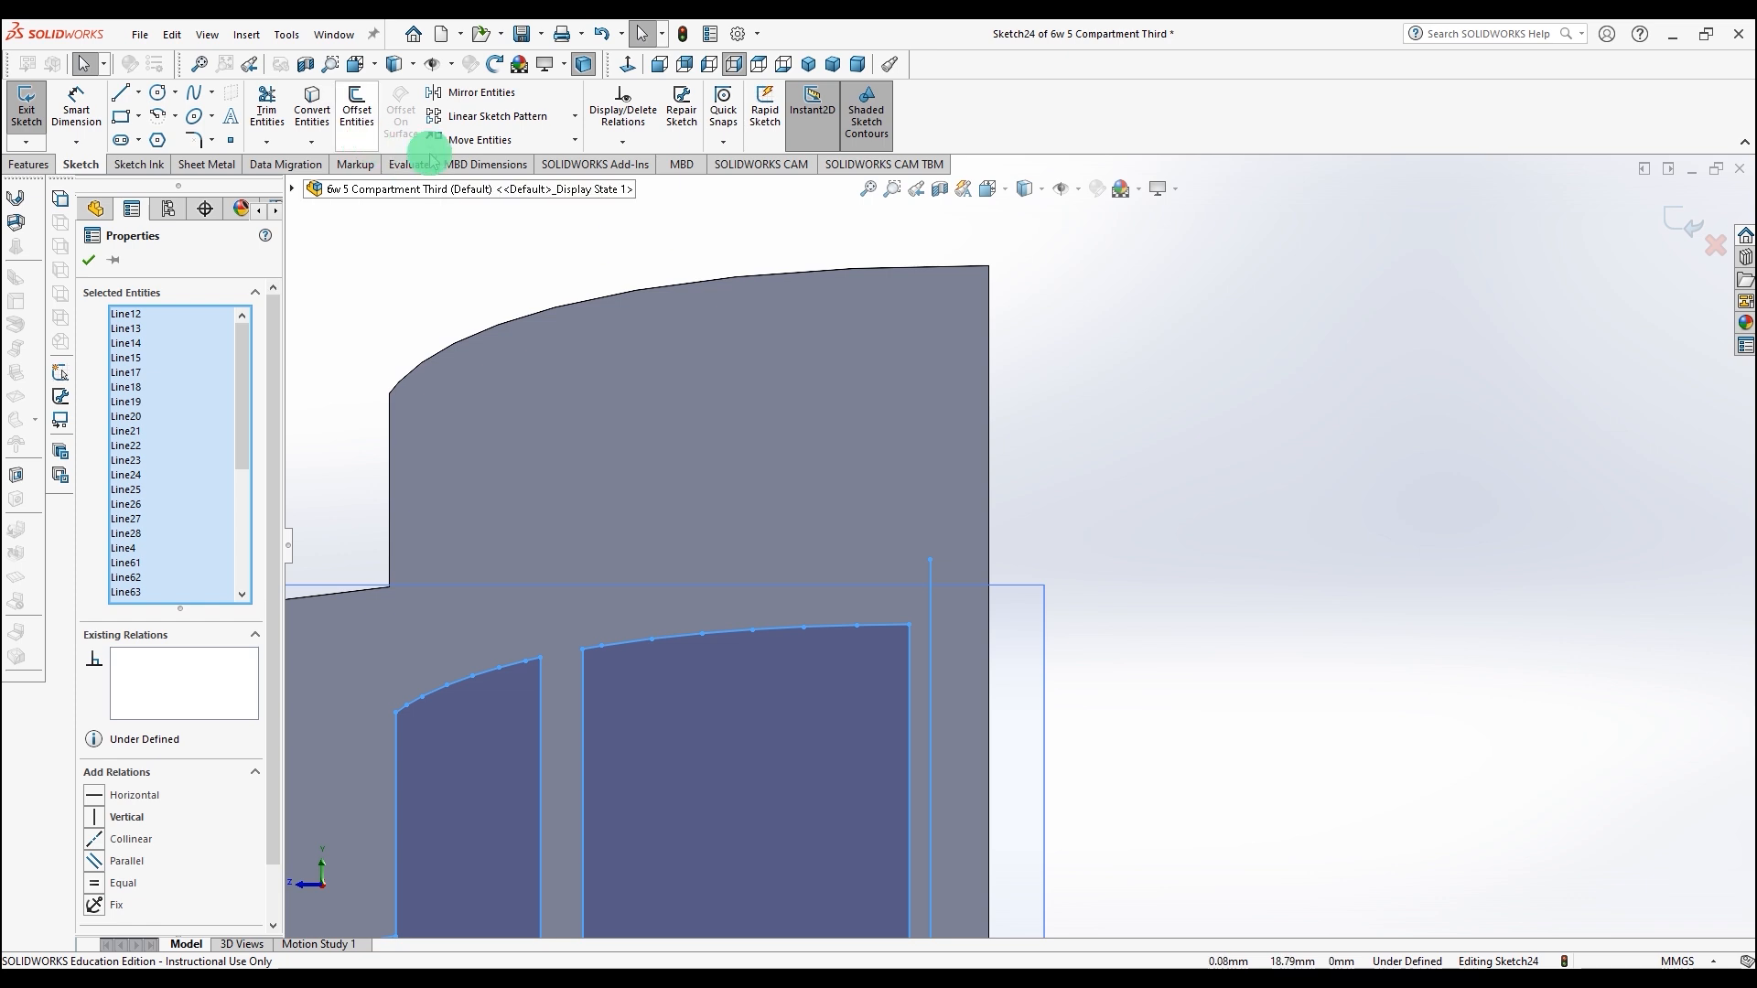
{"action": "left_click", "coordinate": [480, 139]}
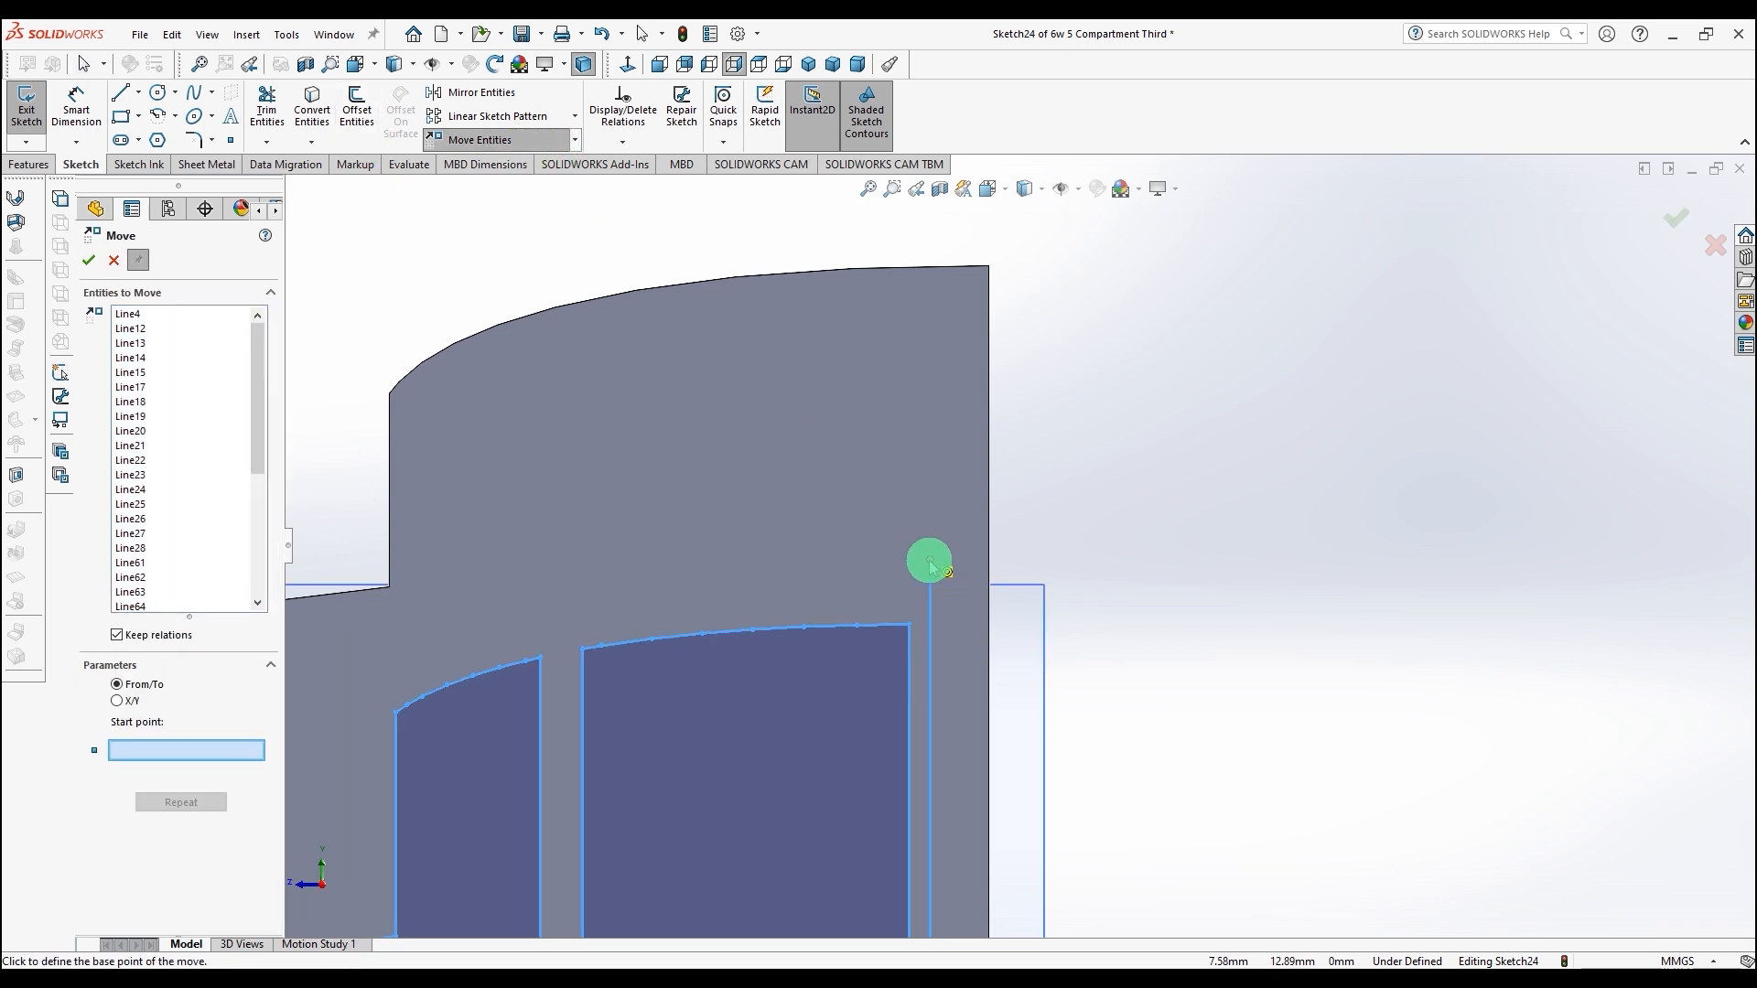
{"action": "left_click", "coordinate": [930, 559]}
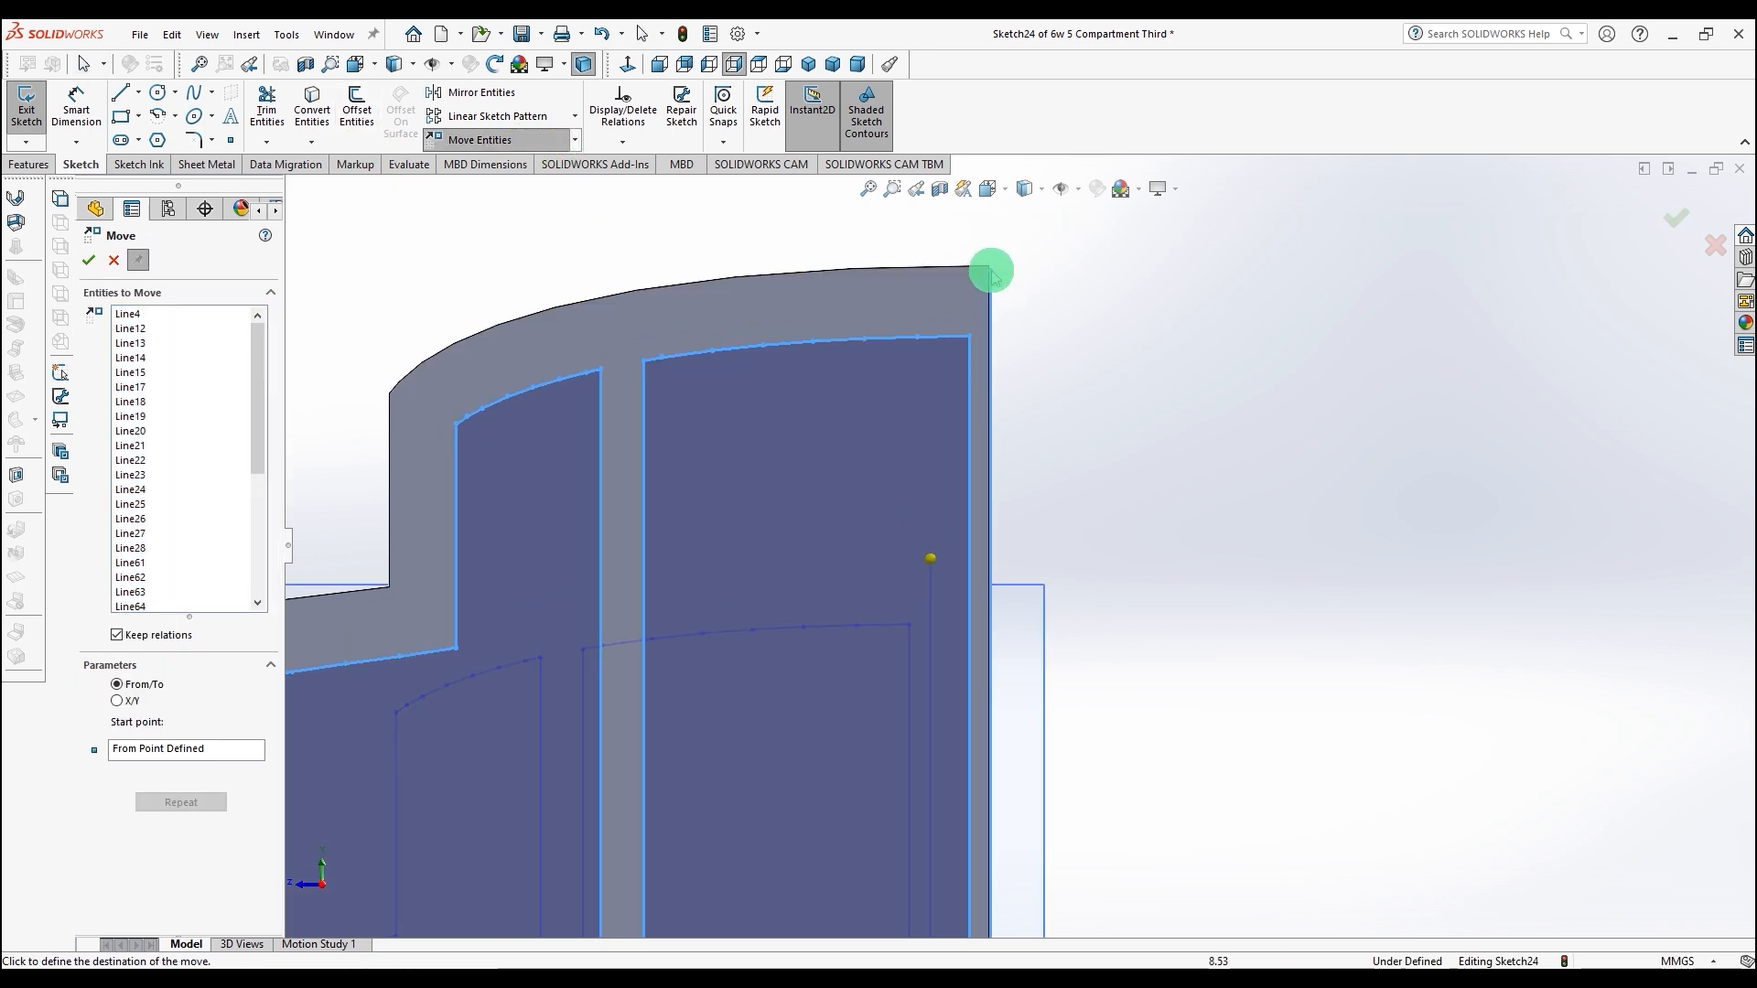
{"action": "left_click", "coordinate": [988, 266]}
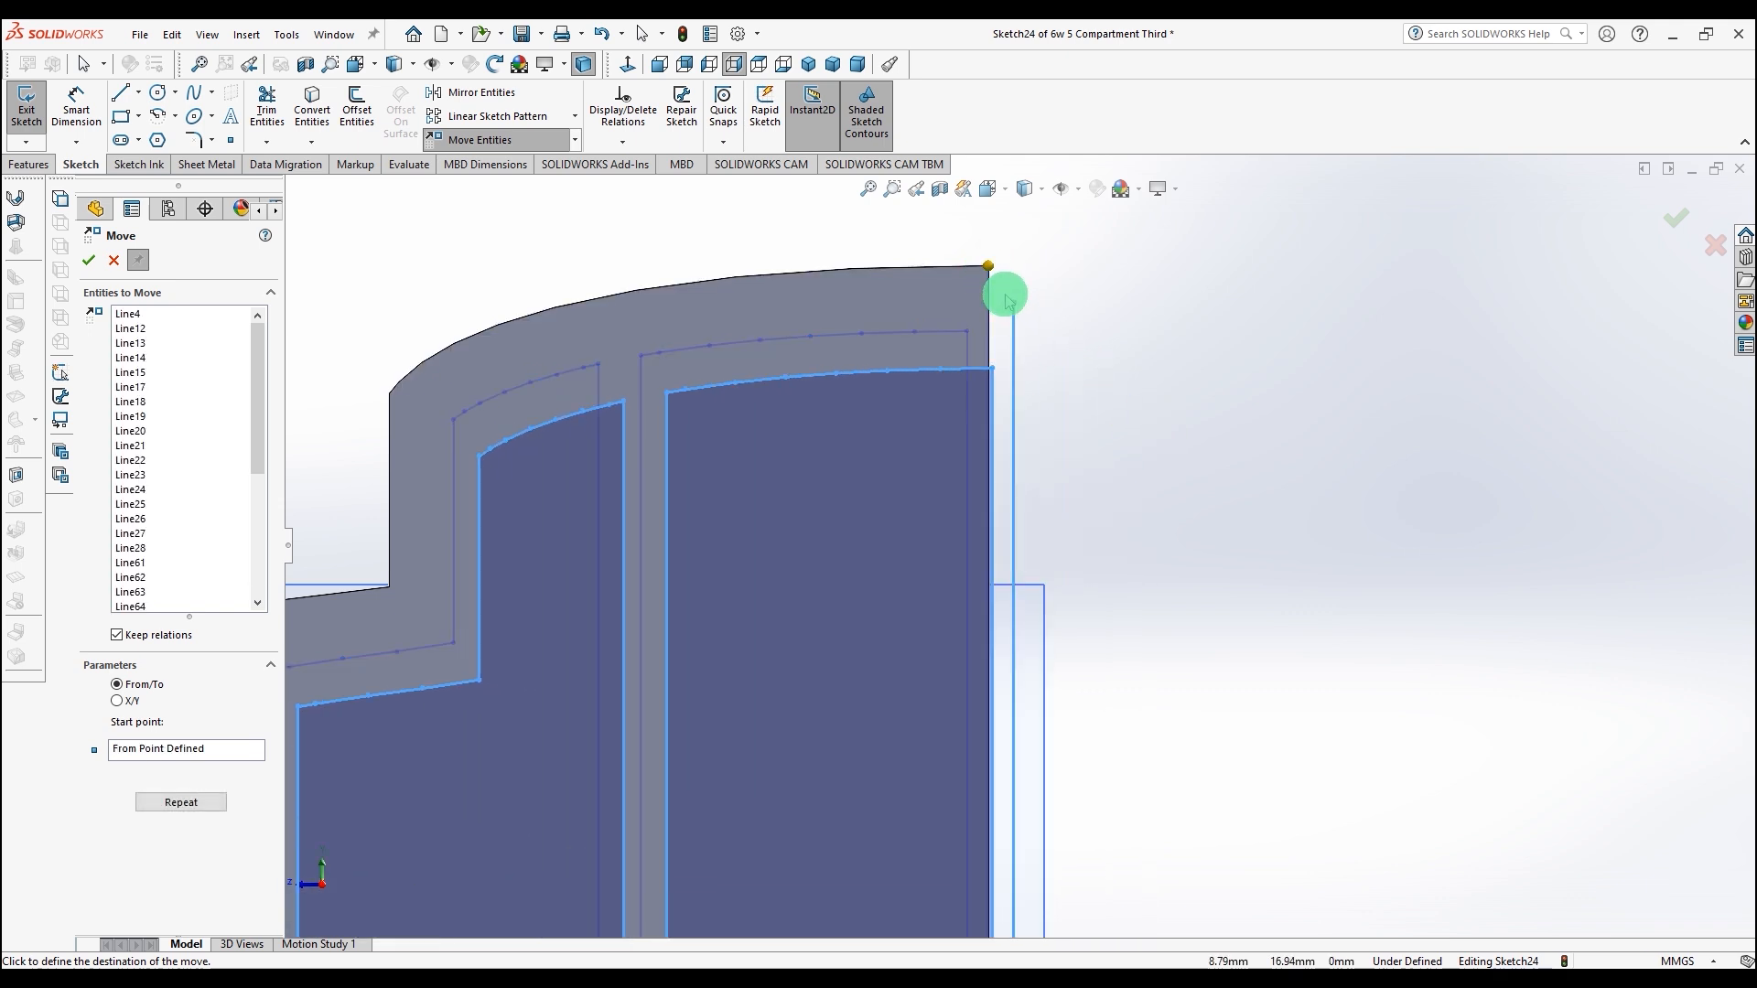
{"action": "scroll", "coordinate": [988, 266], "scroll_direction": "down", "scroll_amount": 5}
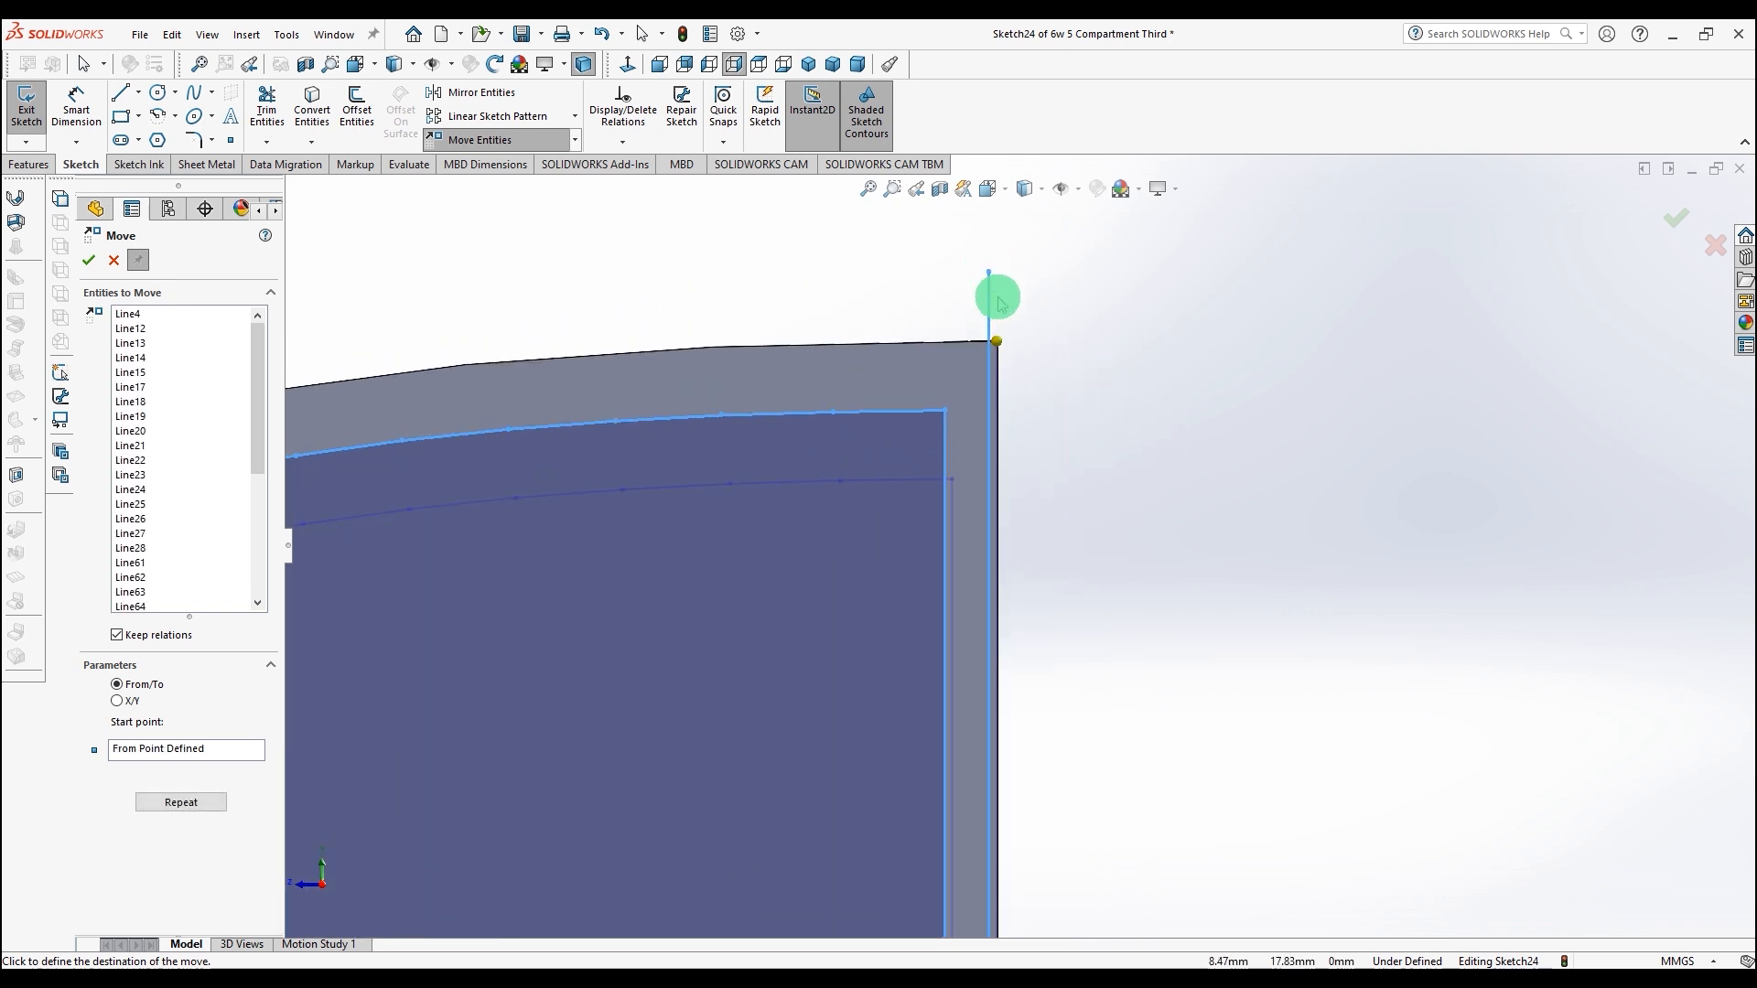
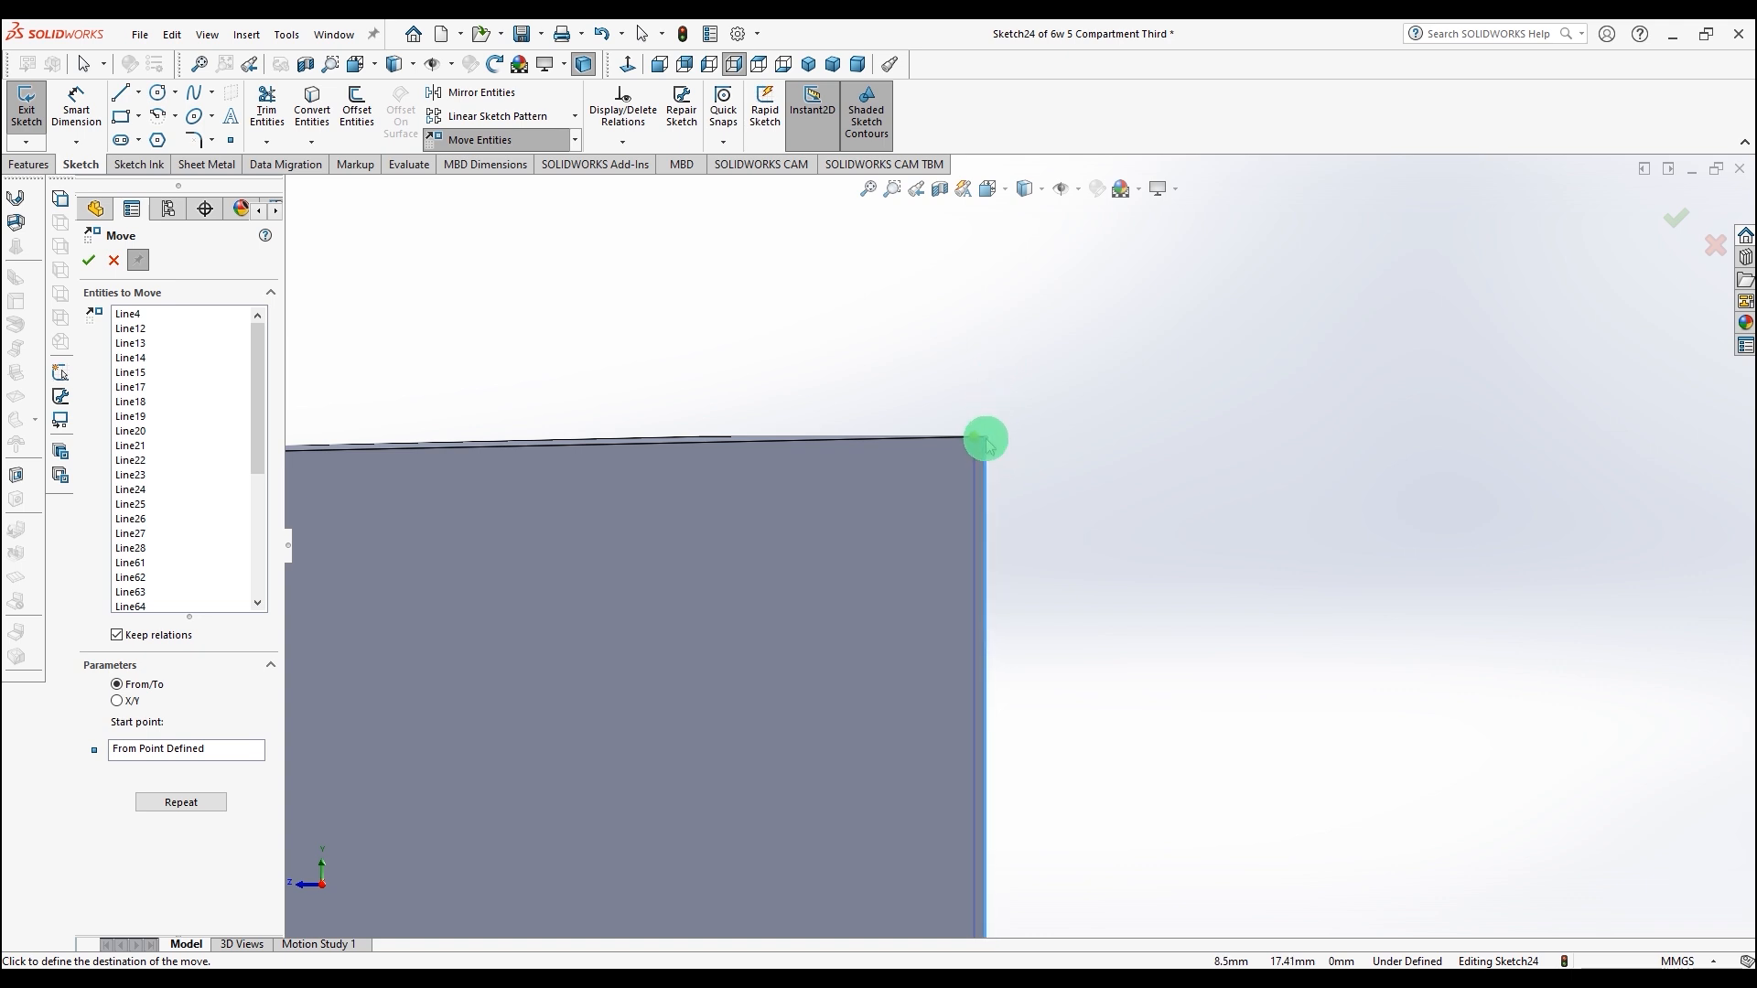
Step: Complete the move by dropping the sketch lines' start point onto the side's top corner
{"action": "left_click", "coordinate": [985, 441]}
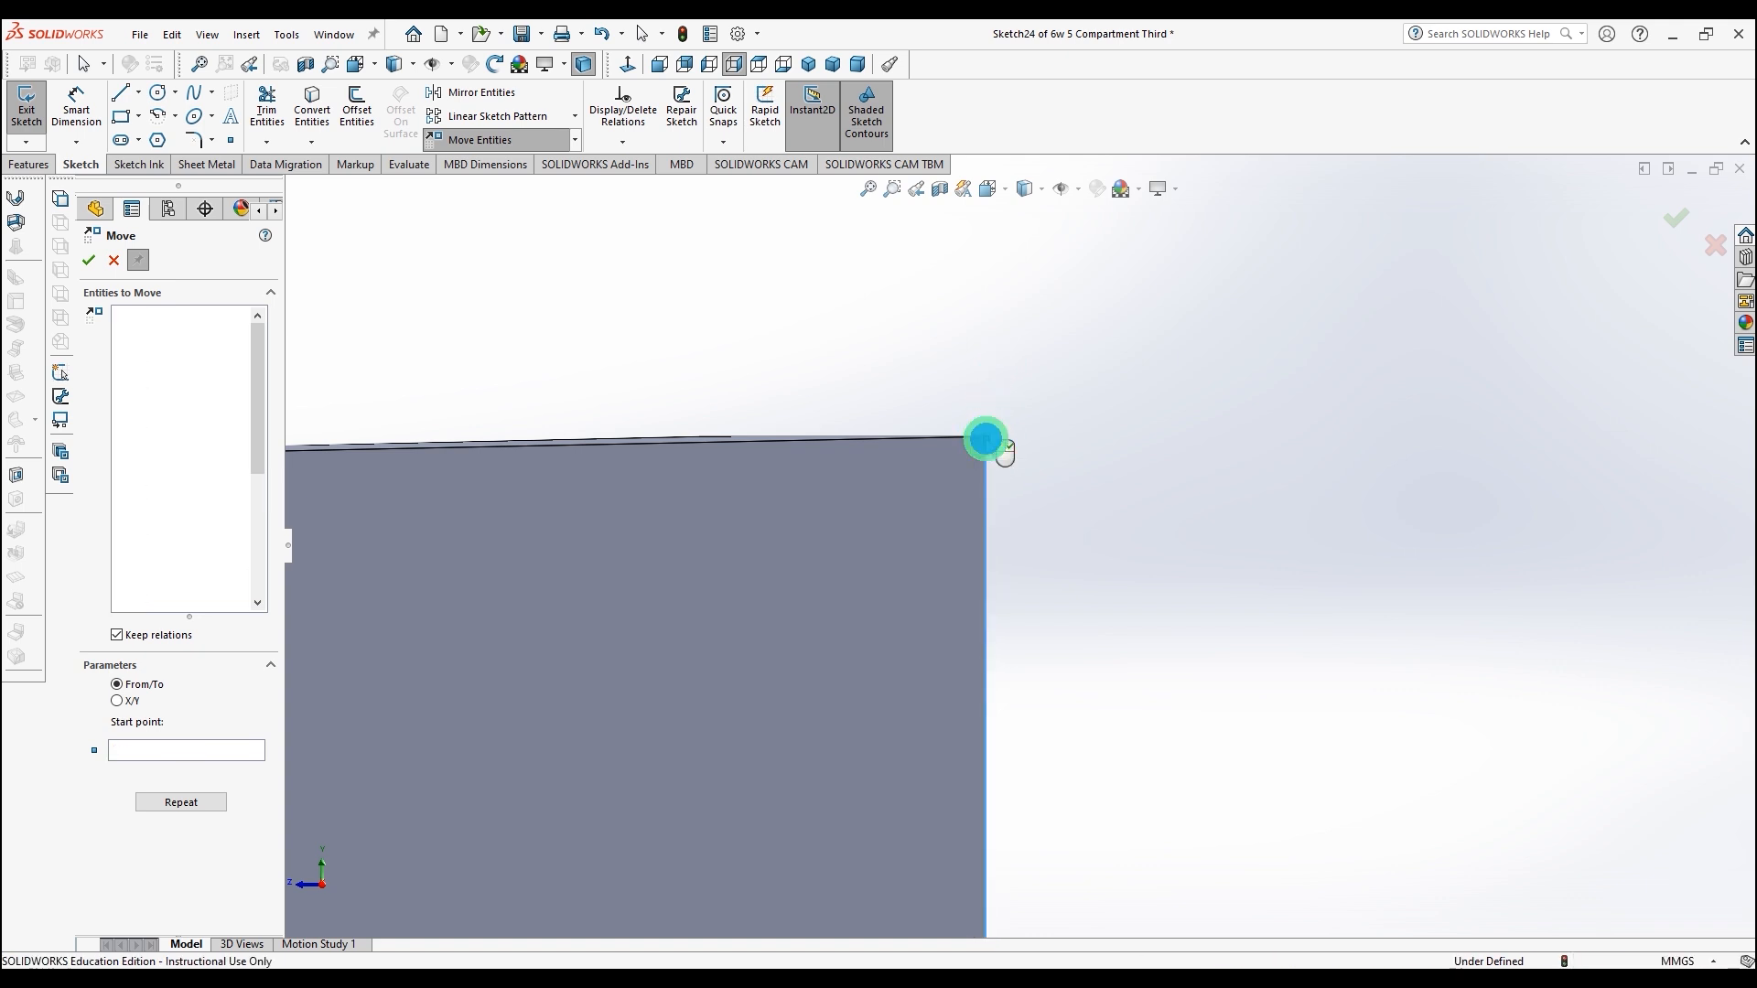
{"action": "scroll", "coordinate": [997, 464], "scroll_direction": "up", "scroll_amount": 3}
{"action": "scroll", "coordinate": [1001, 490], "scroll_direction": "up", "scroll_amount": 3}
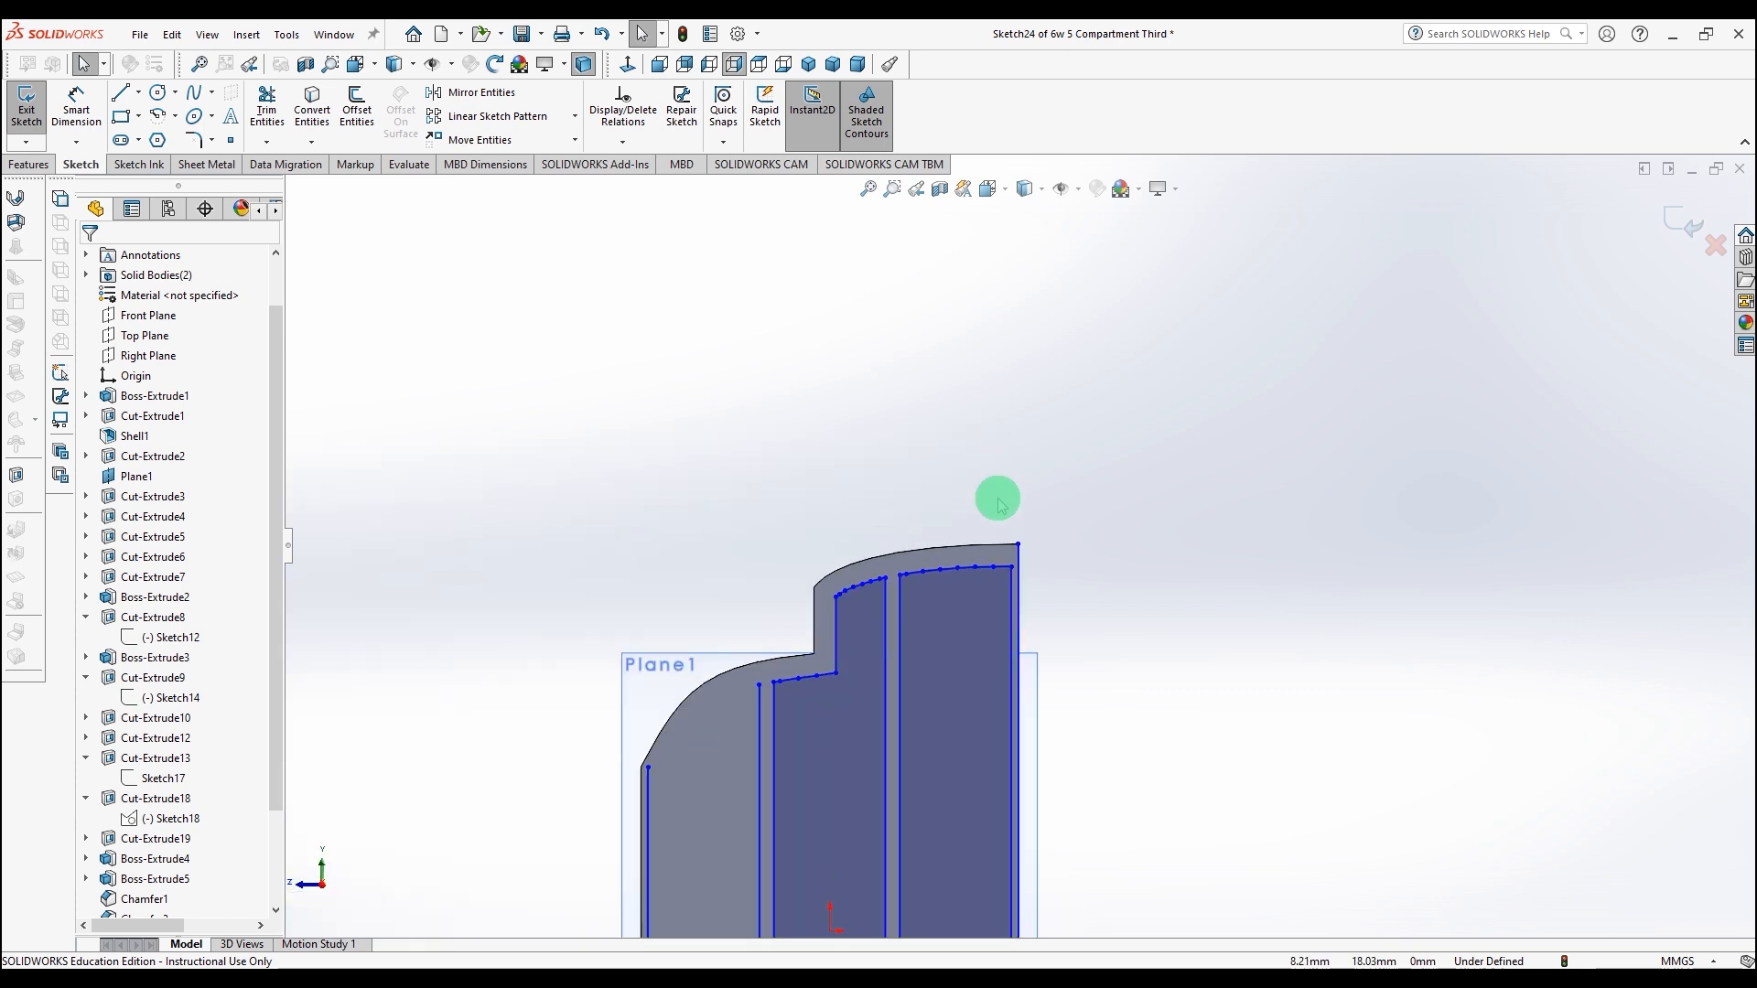
{"action": "scroll", "coordinate": [988, 714], "scroll_direction": "up", "scroll_amount": 3}
{"action": "scroll", "coordinate": [974, 713], "scroll_direction": "down", "scroll_amount": 2}
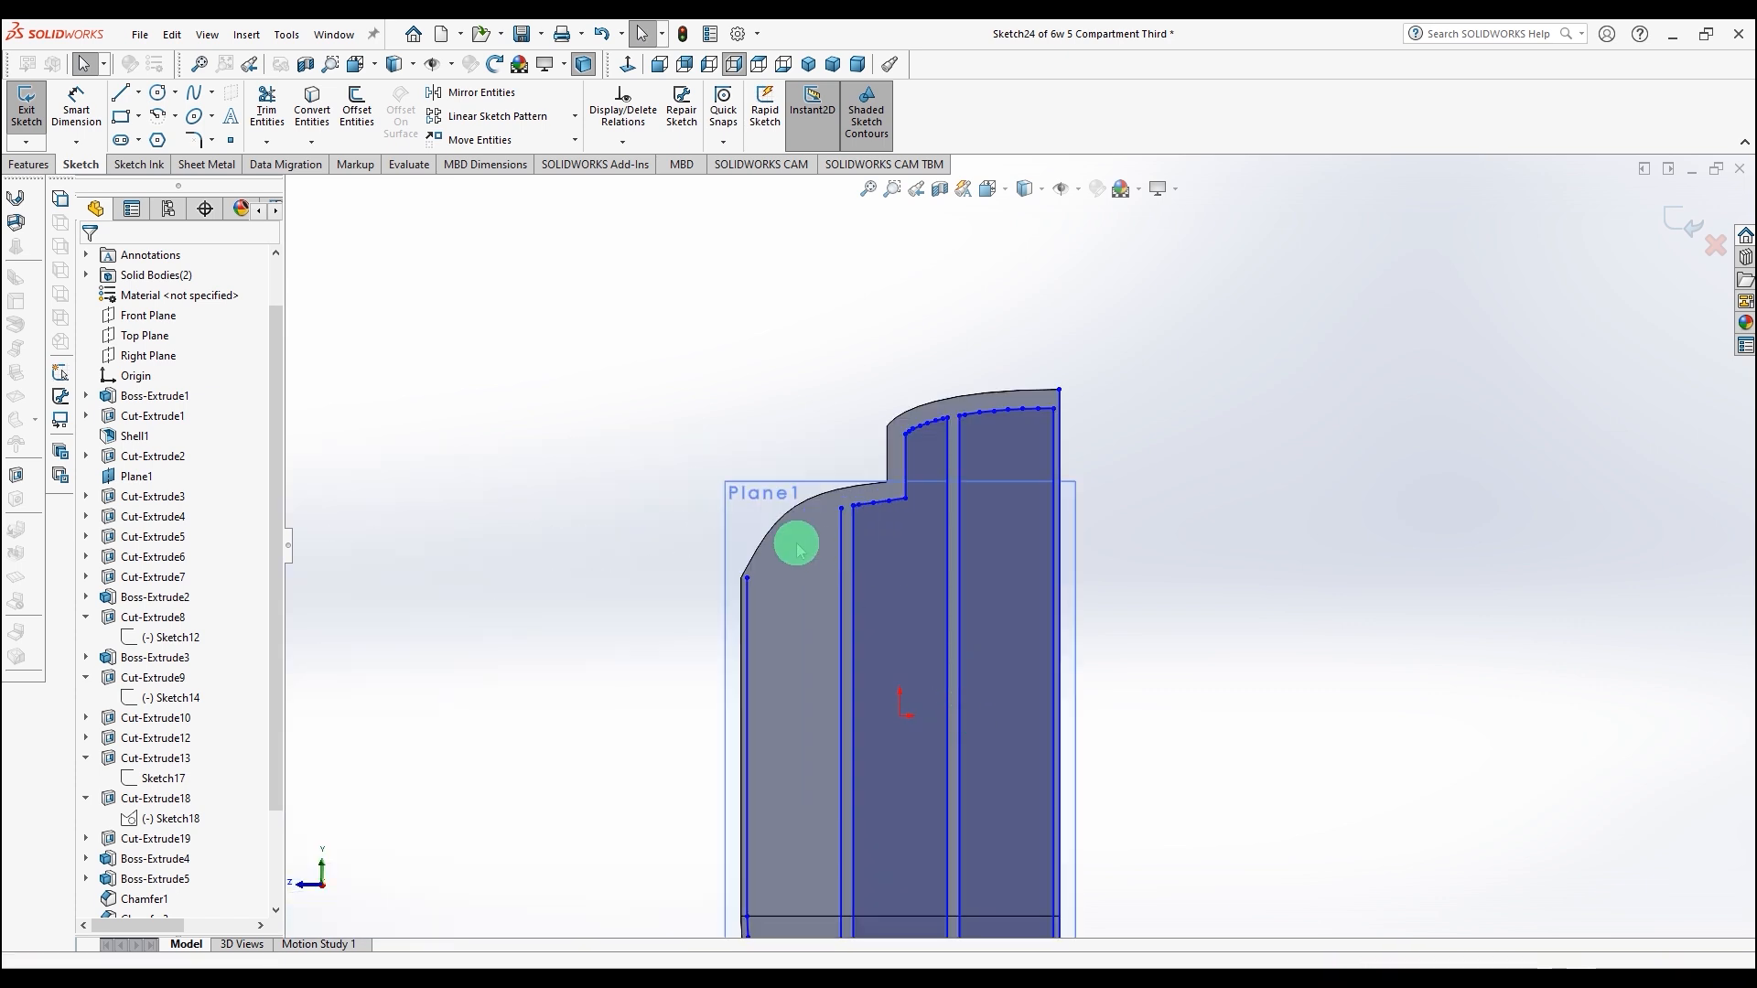
Step: Offset the lower curved top edge of the end face 1.00 mm inward, reversing the direction
{"action": "left_click", "coordinate": [761, 542]}
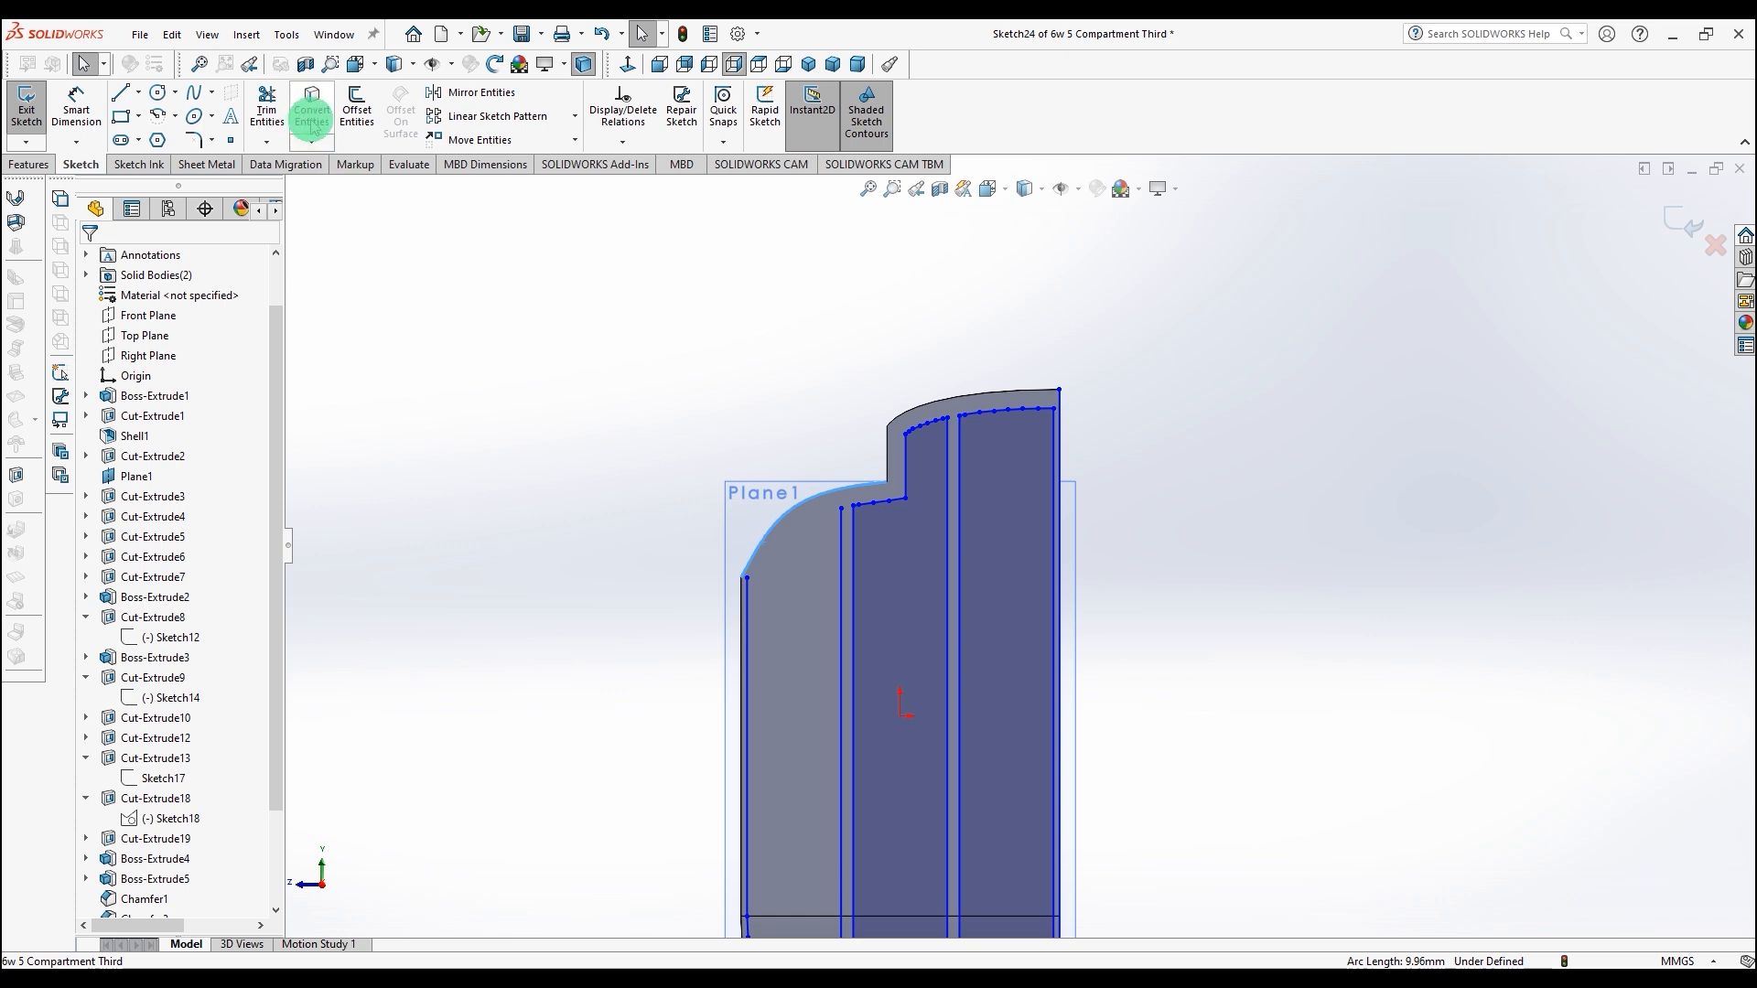
{"action": "left_click", "coordinate": [351, 105]}
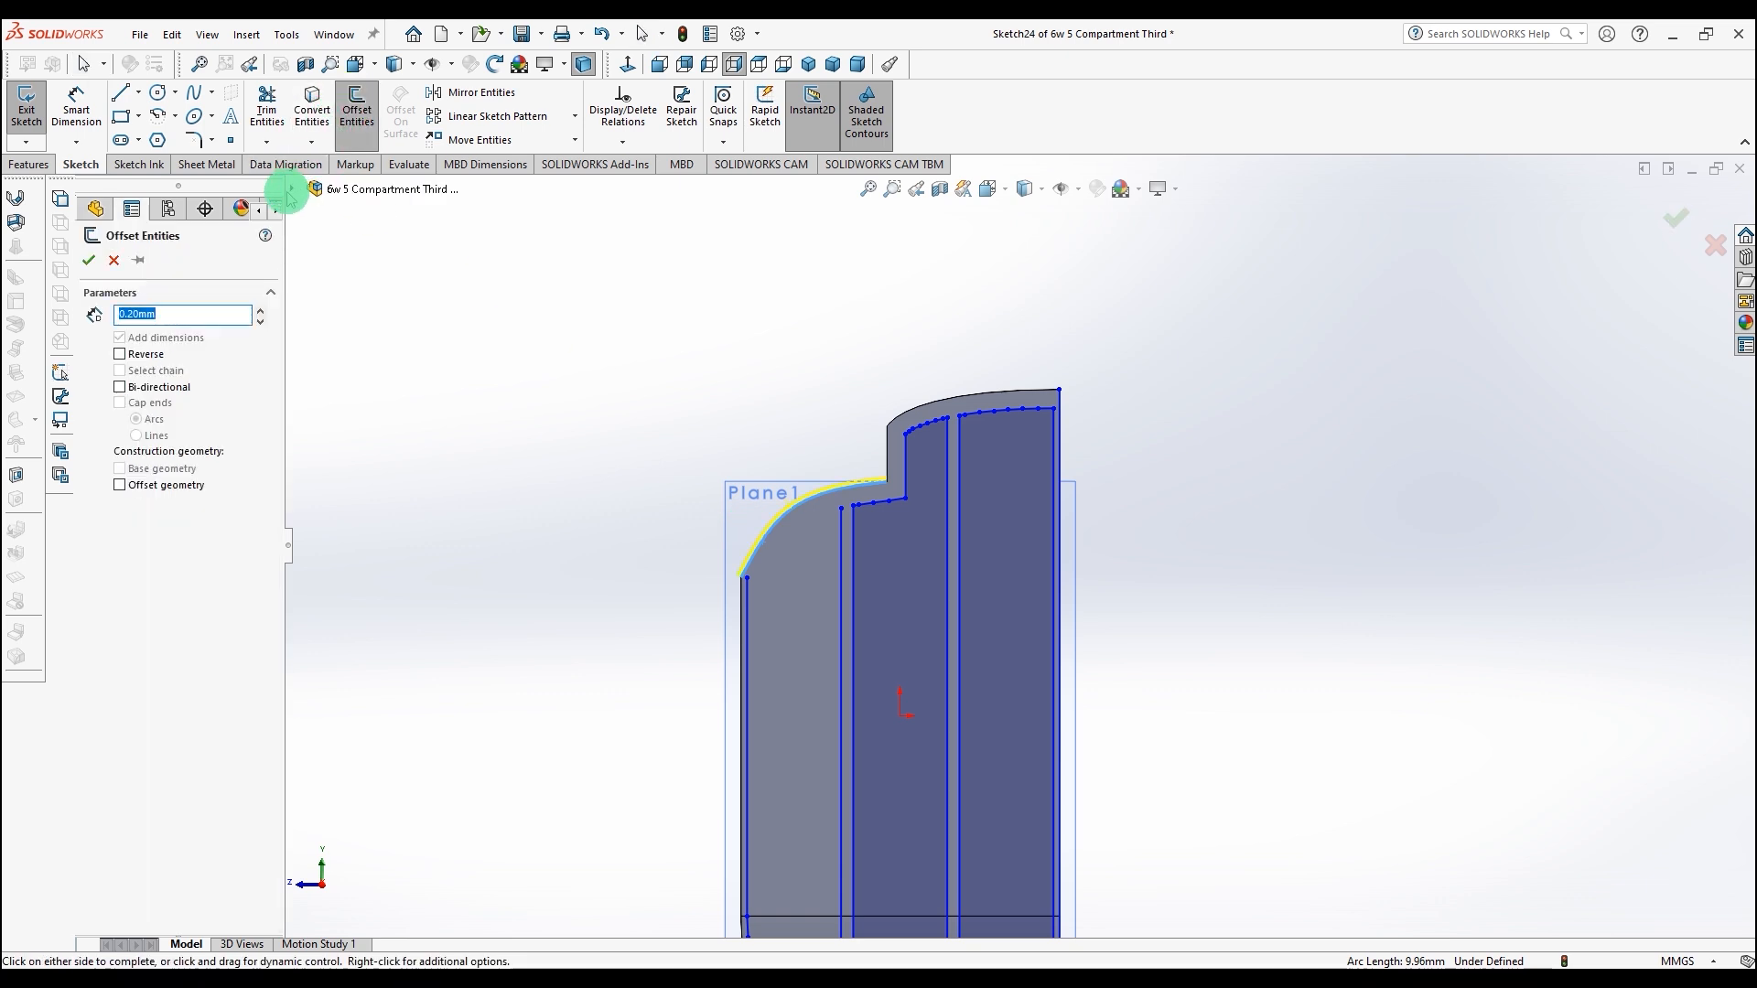
{"action": "left_click", "coordinate": [120, 354]}
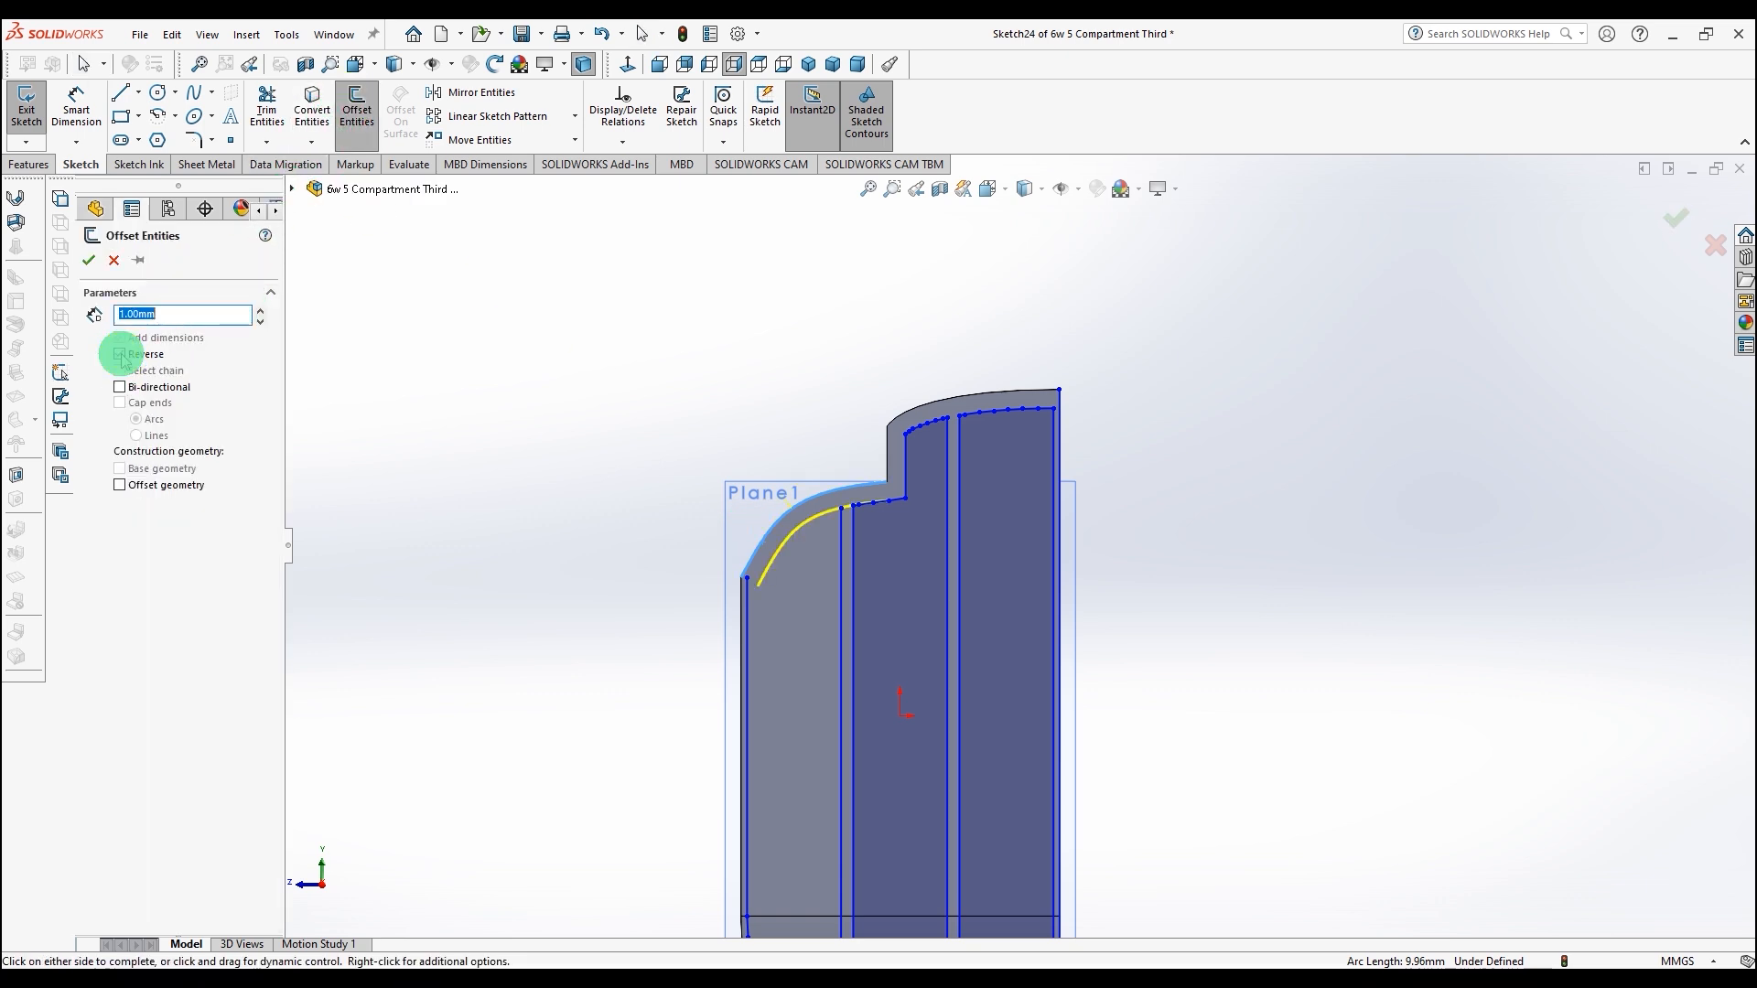
{"action": "left_click", "coordinate": [88, 260]}
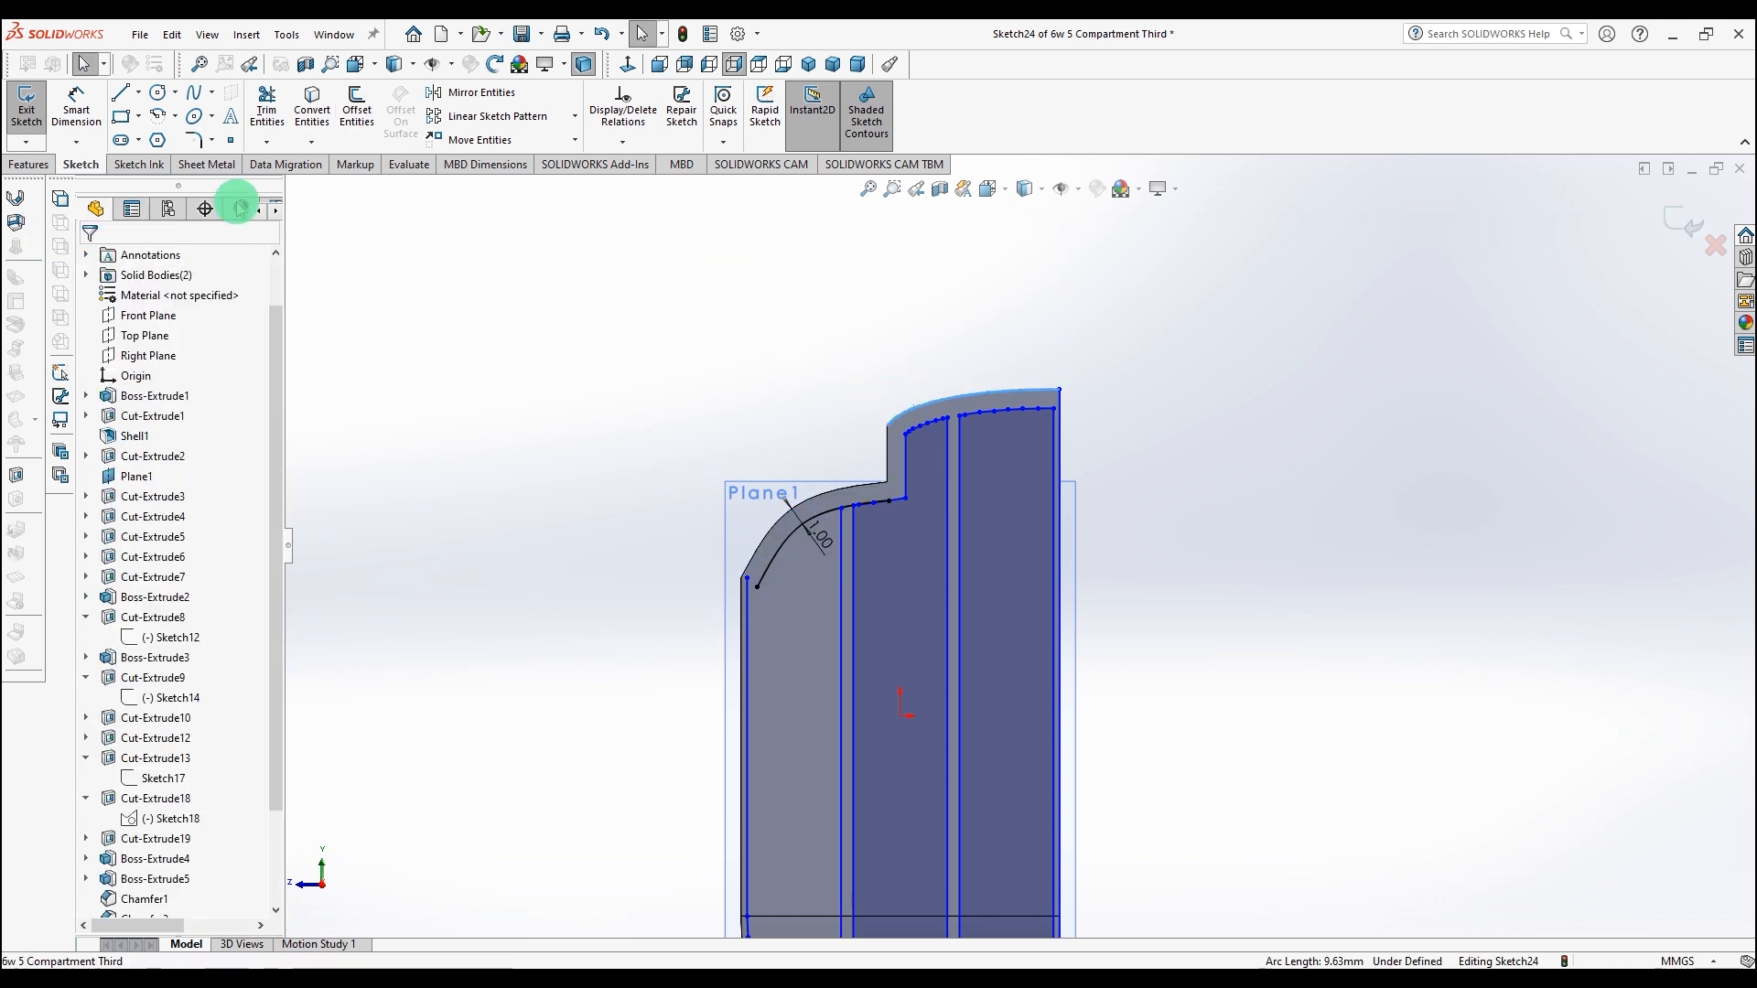
Step: Offset the upper curved top edge 1.00 mm inward as well
{"action": "left_click", "coordinate": [356, 106]}
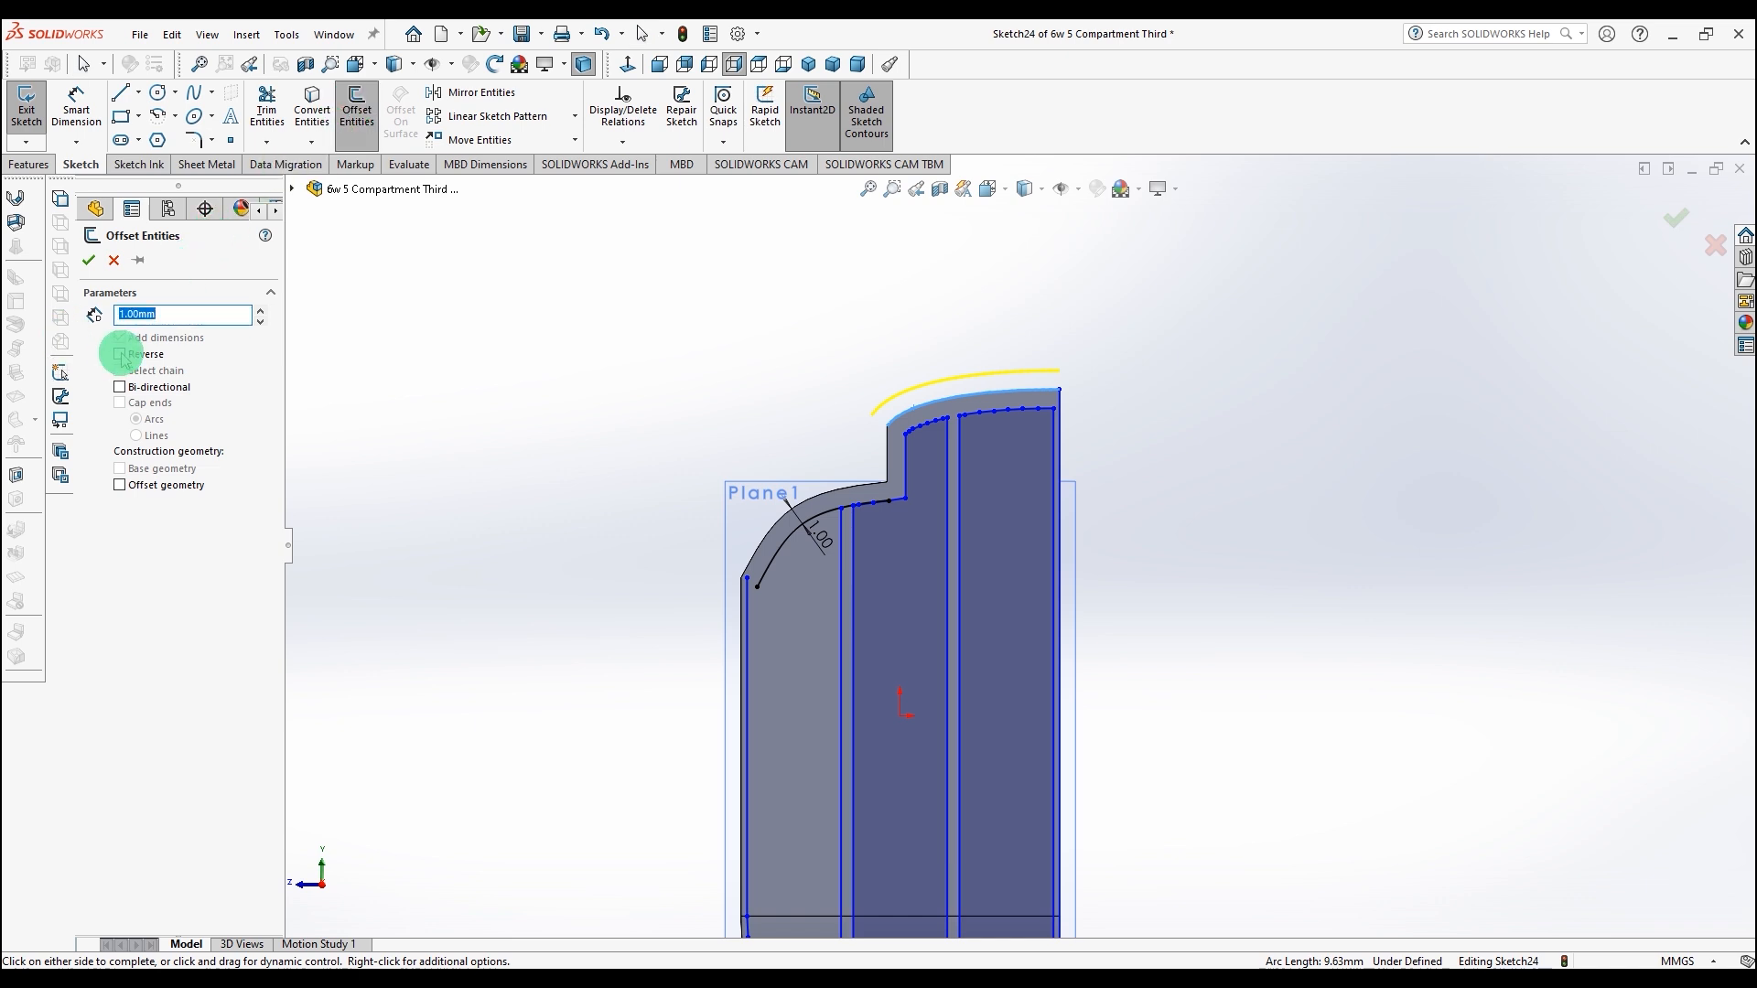
{"action": "left_click", "coordinate": [89, 260]}
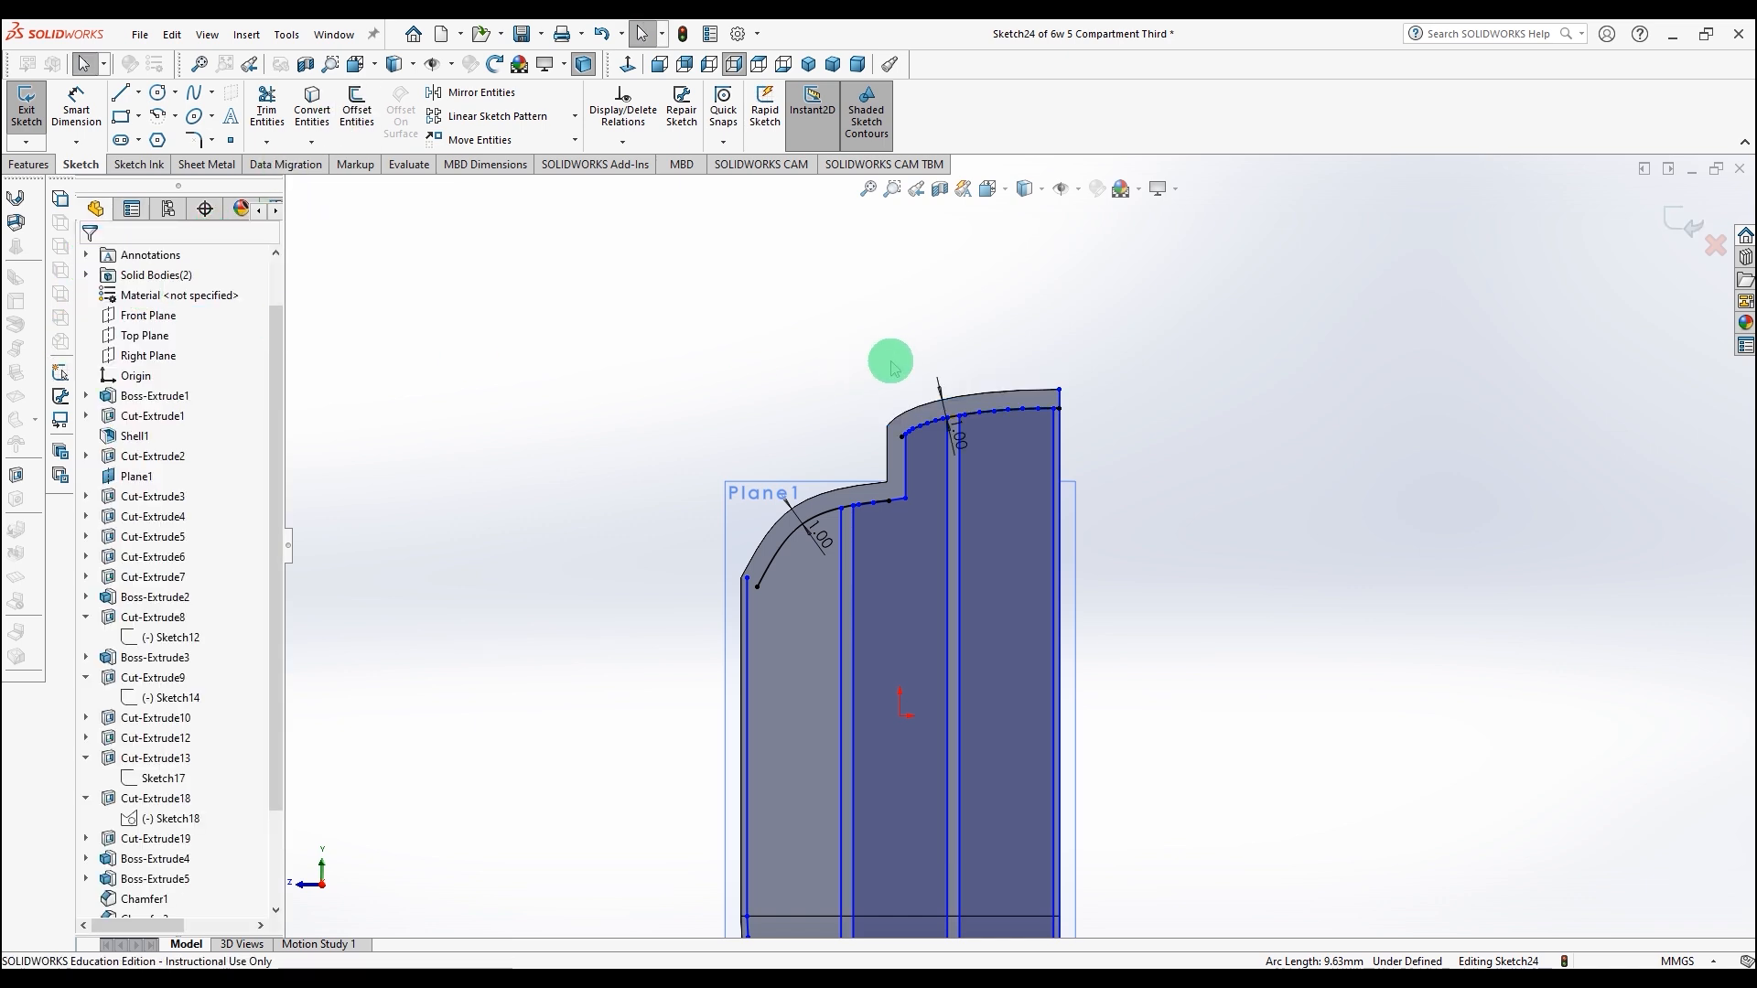
{"action": "scroll", "coordinate": [931, 419], "scroll_direction": "down", "scroll_amount": 5}
Step: Delete the old short line segments running along the upper curved edge between the vertical lines
{"action": "left_click_drag", "start_coordinate": [835, 495], "coordinate": [1007, 650]}
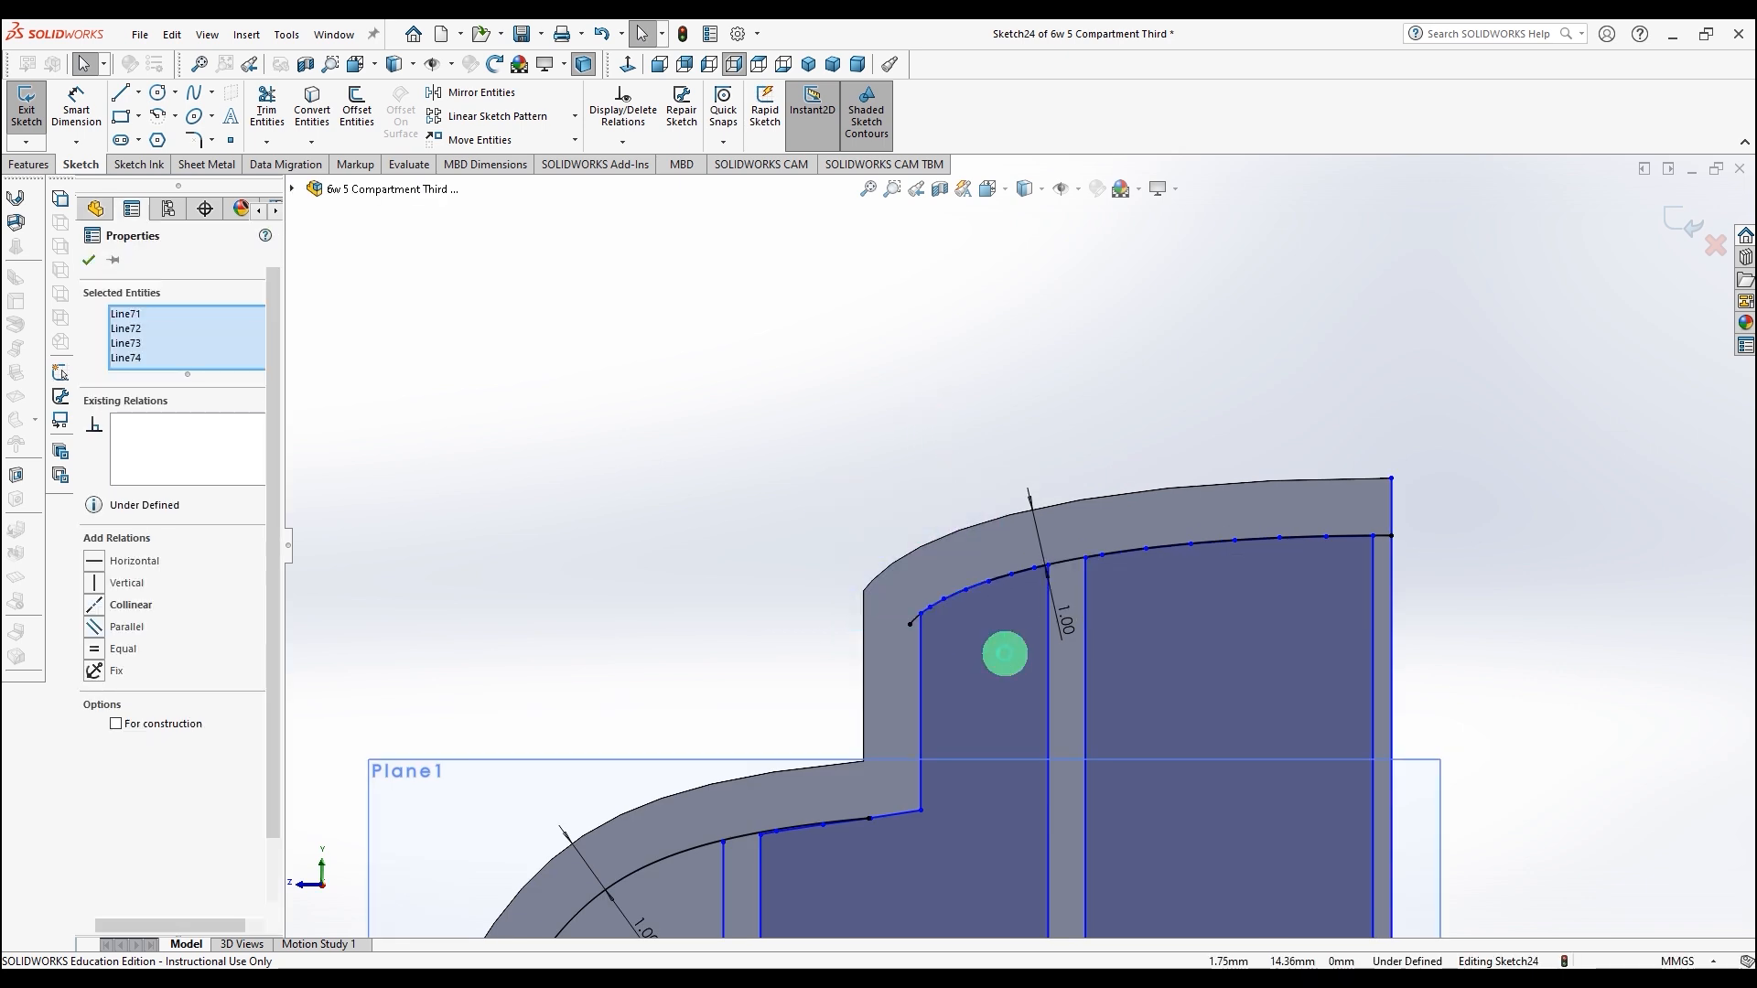
{"action": "key", "text": "Delete"}
{"action": "left_click_drag", "start_coordinate": [977, 546], "coordinate": [1066, 610]}
{"action": "key", "text": "Delete"}
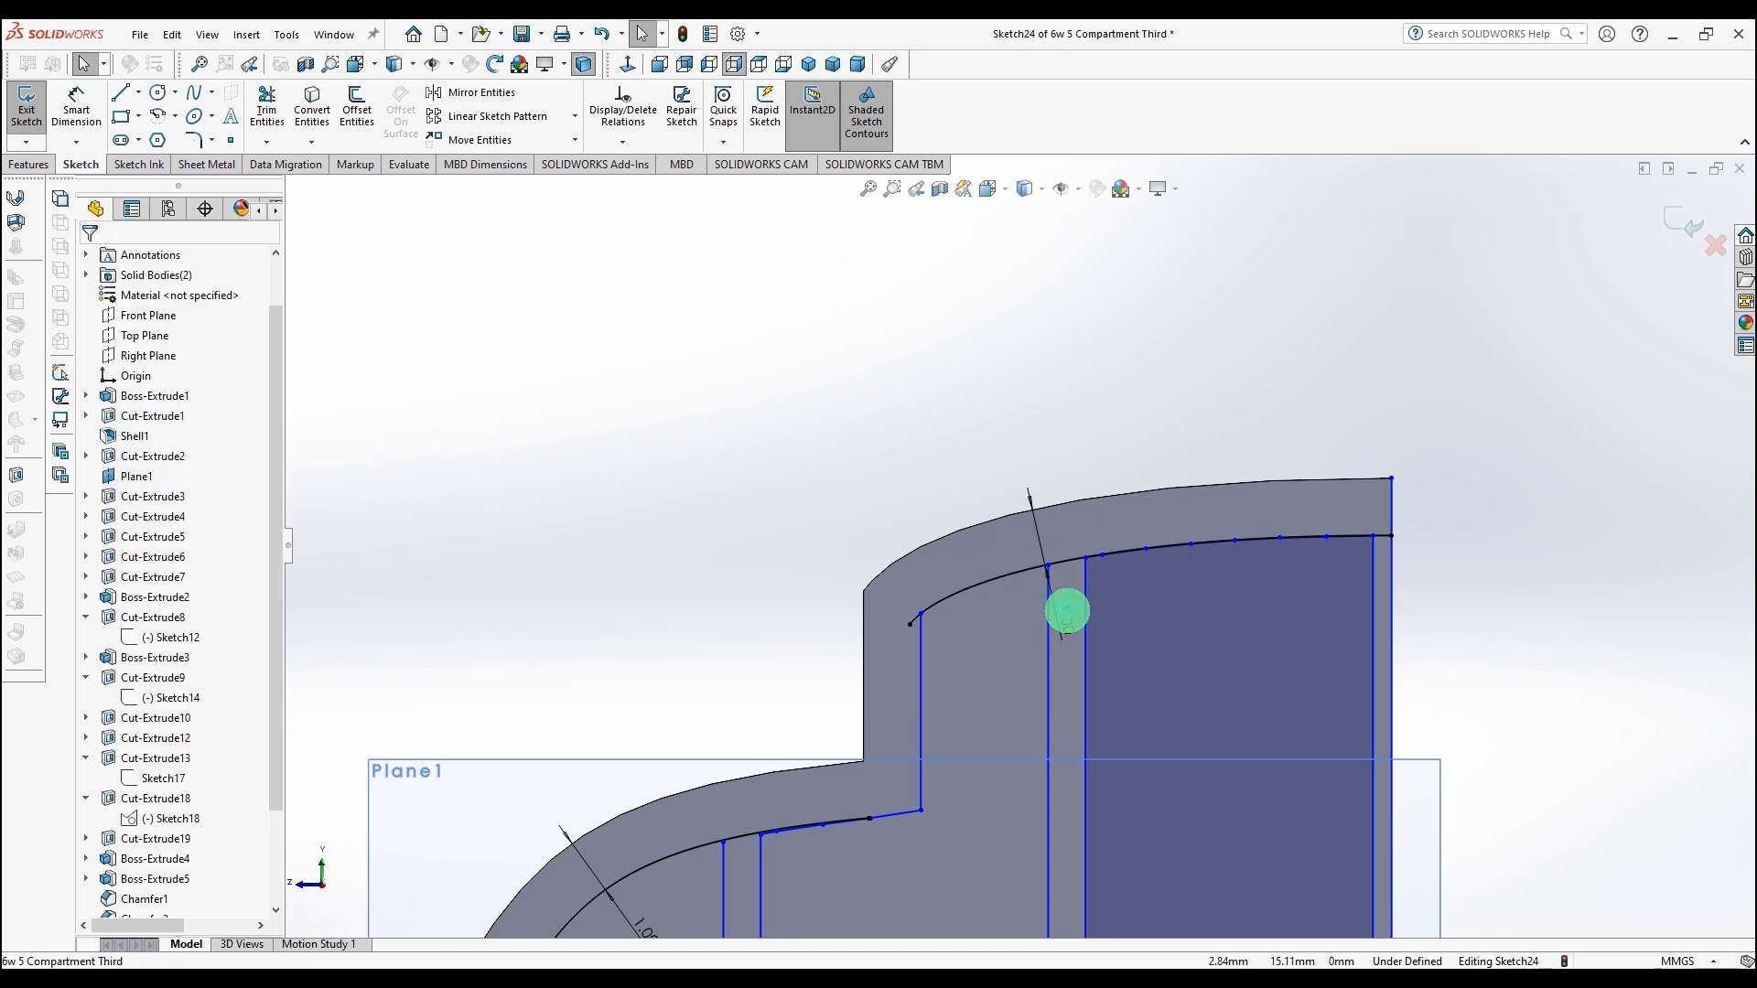
{"action": "left_click_drag", "start_coordinate": [1071, 524], "coordinate": [1254, 612]}
{"action": "key", "text": "Delete"}
{"action": "left_click_drag", "start_coordinate": [1218, 515], "coordinate": [1379, 580]}
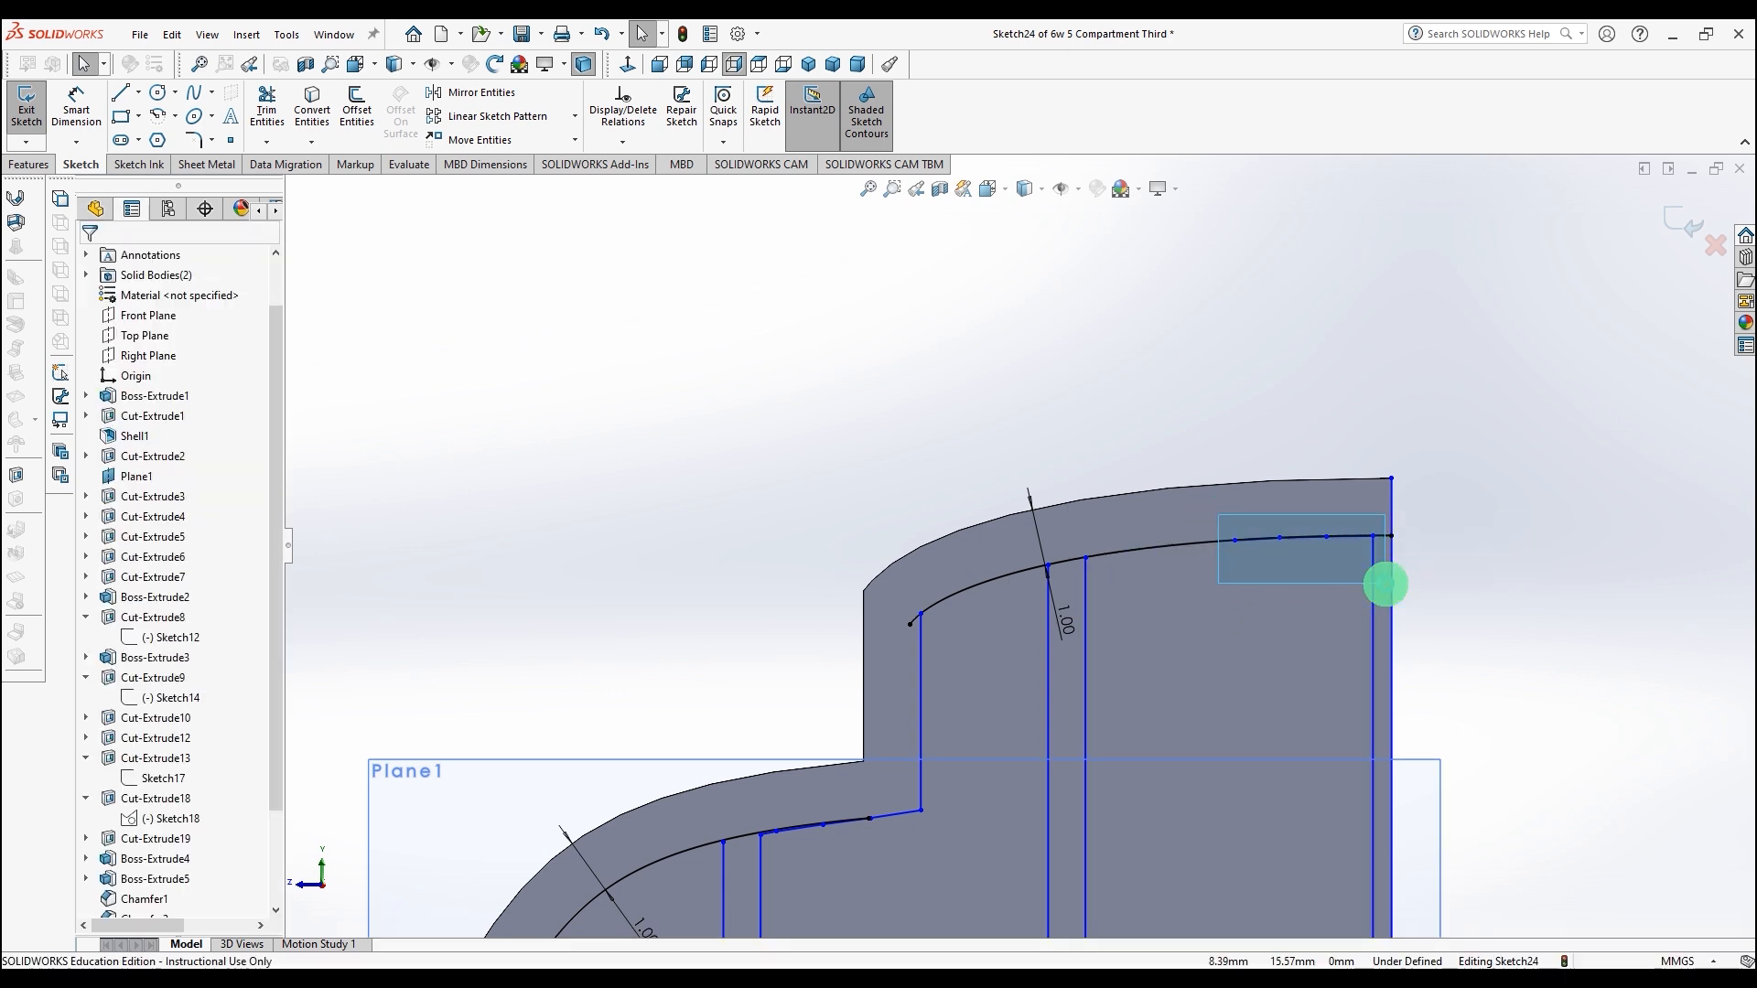
{"action": "key", "text": "Delete"}
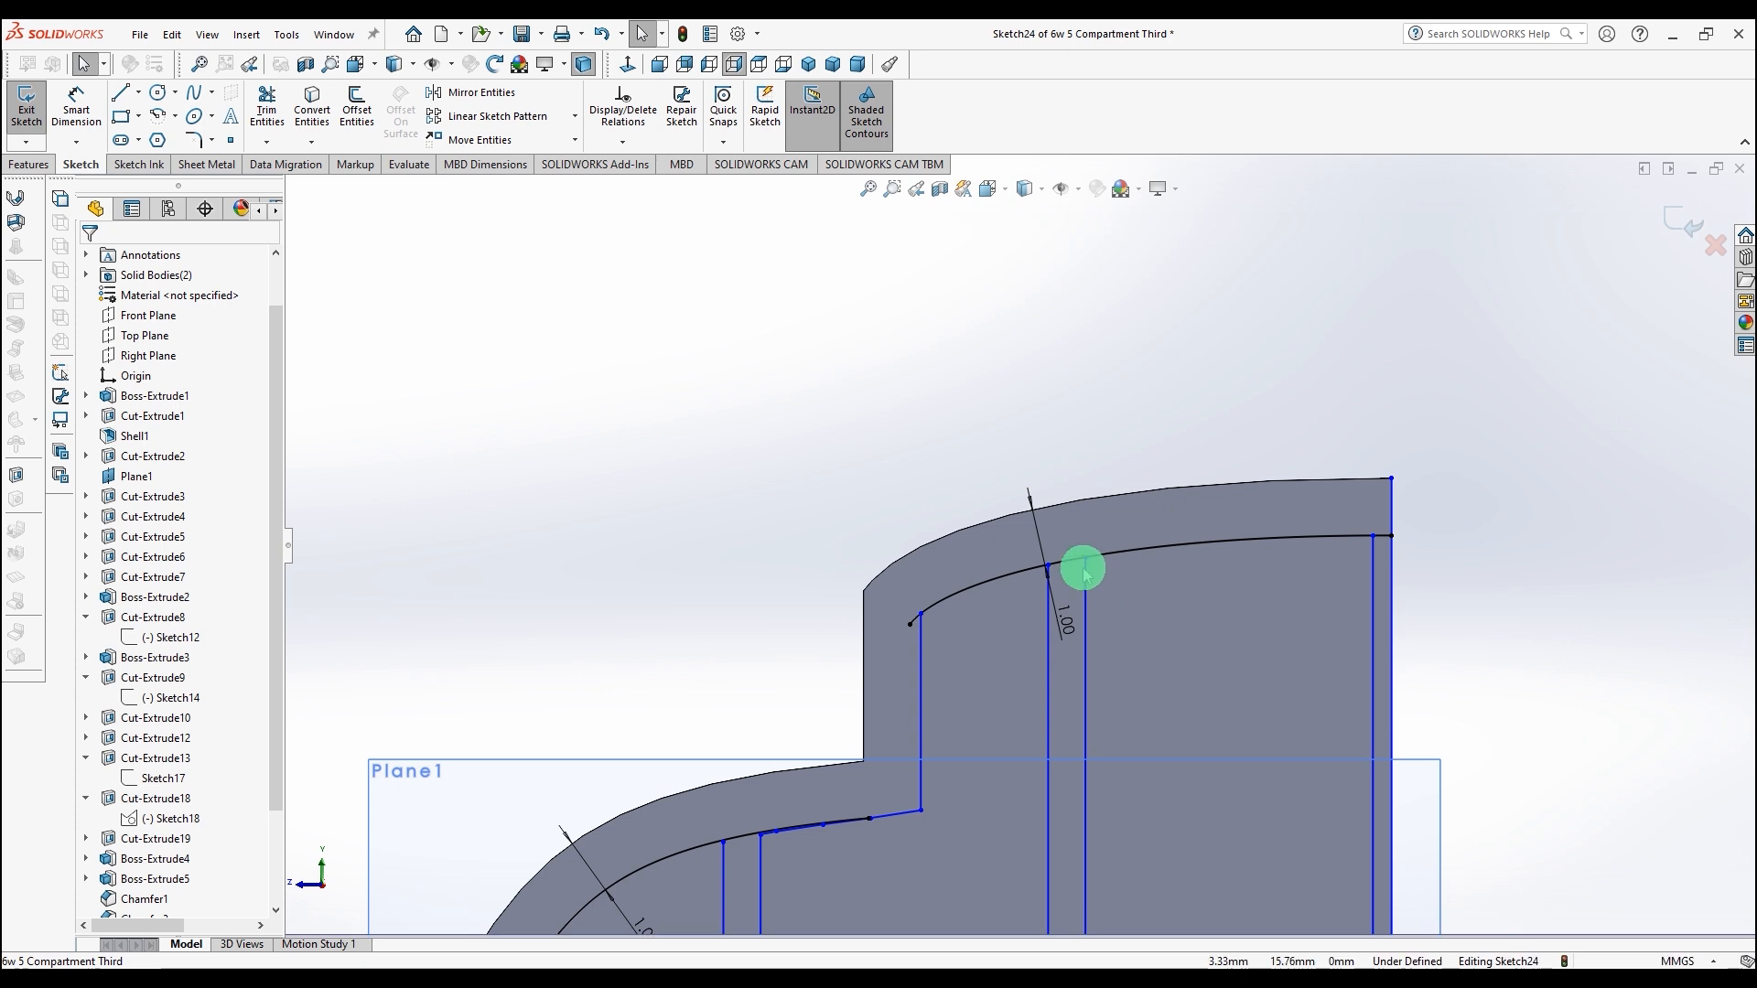
Step: Extend the leftmost upper vertical line with a short line across the upper offset curve and trim off the excess
{"action": "scroll", "coordinate": [1077, 568], "scroll_direction": "down", "scroll_amount": 5}
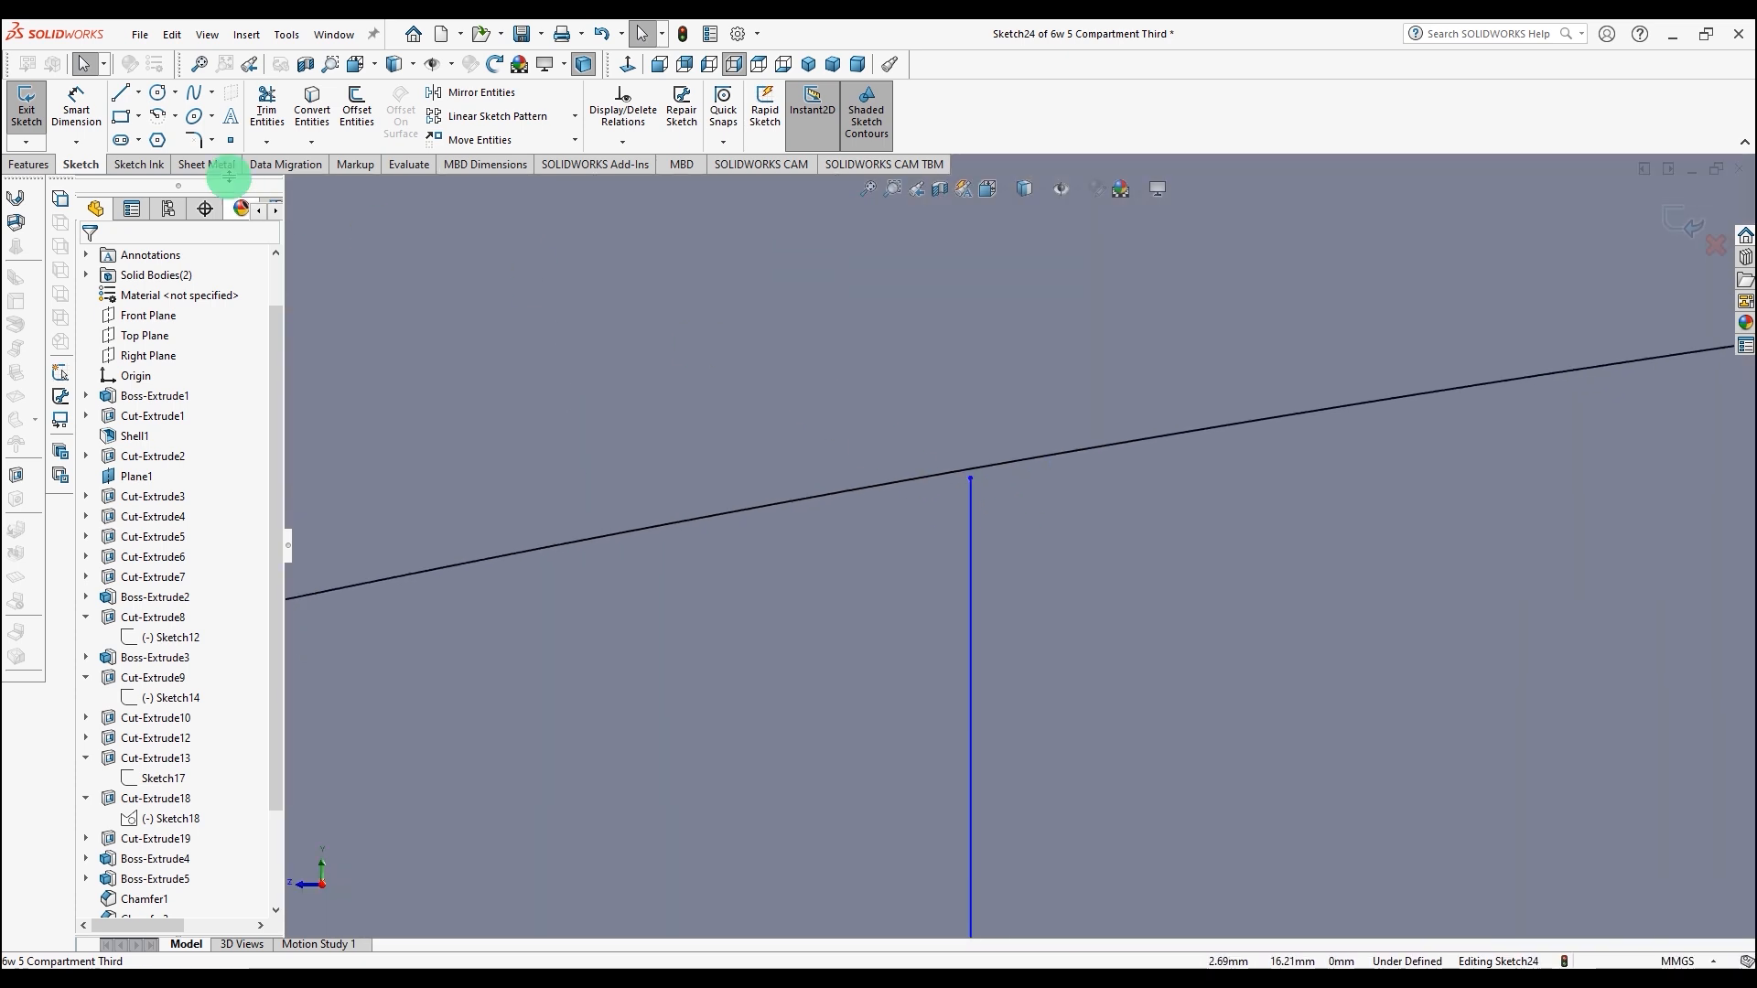
{"action": "left_click", "coordinate": [121, 100]}
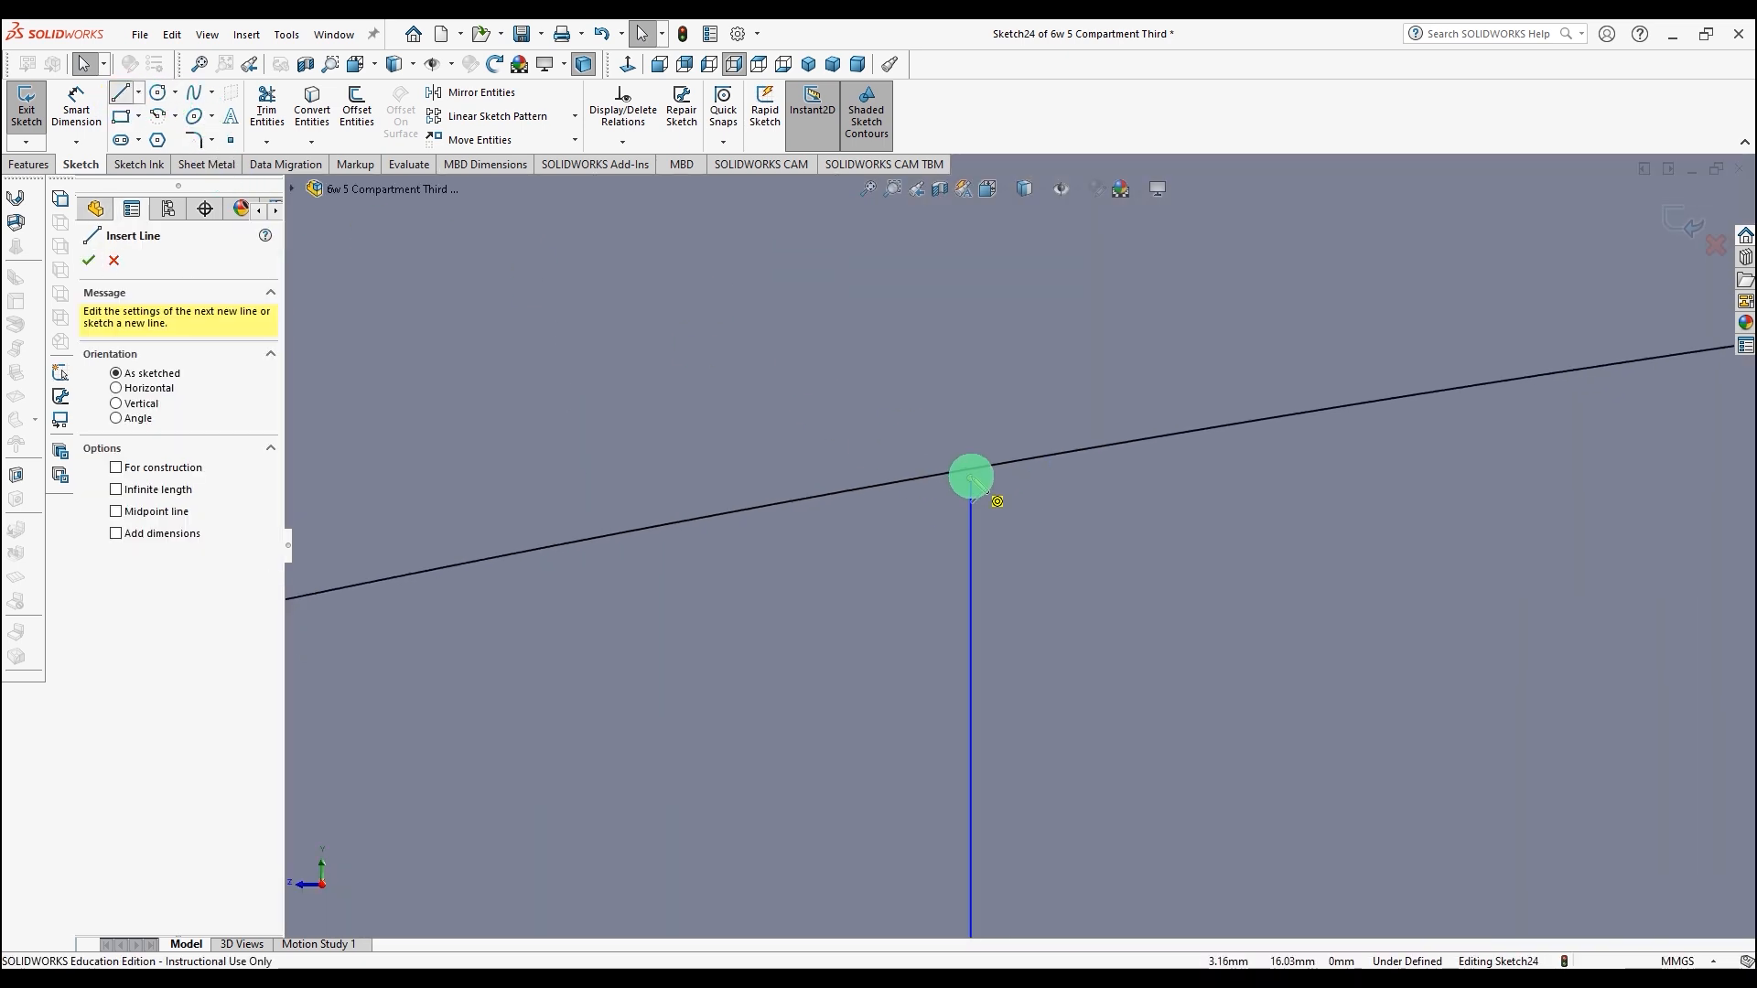
{"action": "left_click", "coordinate": [970, 476]}
{"action": "left_click", "coordinate": [969, 418]}
{"action": "left_click", "coordinate": [272, 107]}
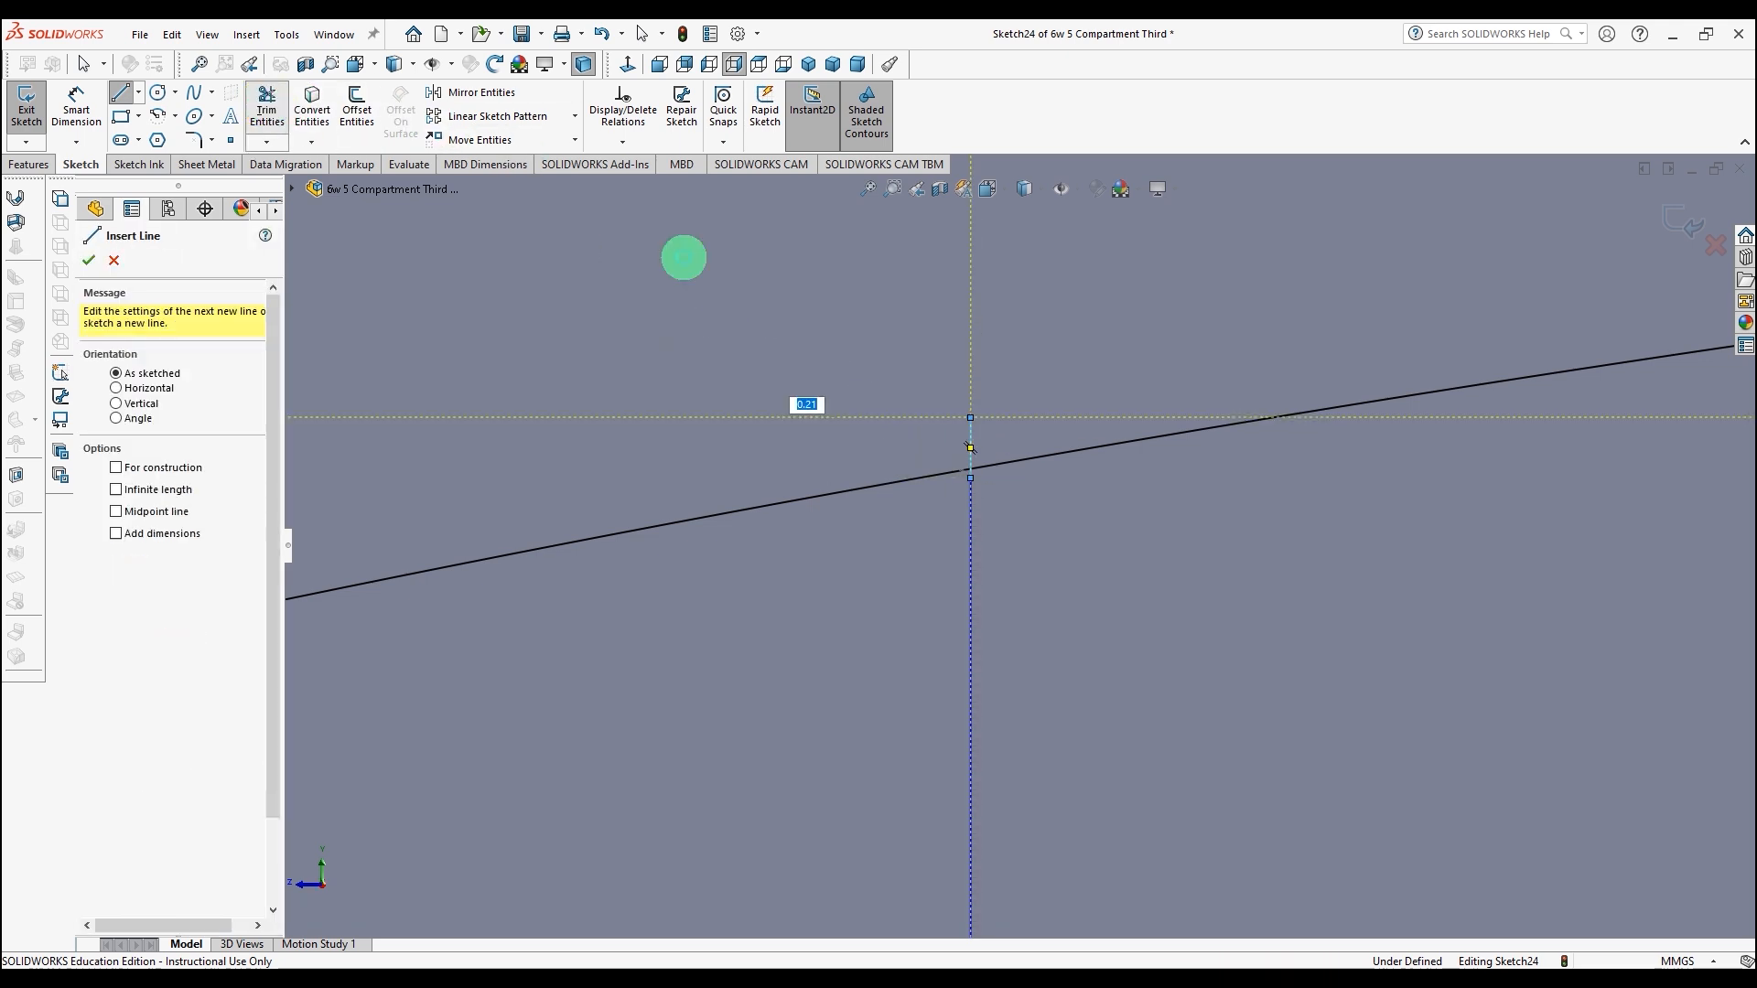
{"action": "left_click", "coordinate": [970, 428]}
{"action": "scroll", "coordinate": [641, 507], "scroll_direction": "up", "scroll_amount": 7}
{"action": "scroll", "coordinate": [798, 620], "scroll_direction": "down", "scroll_amount": 8}
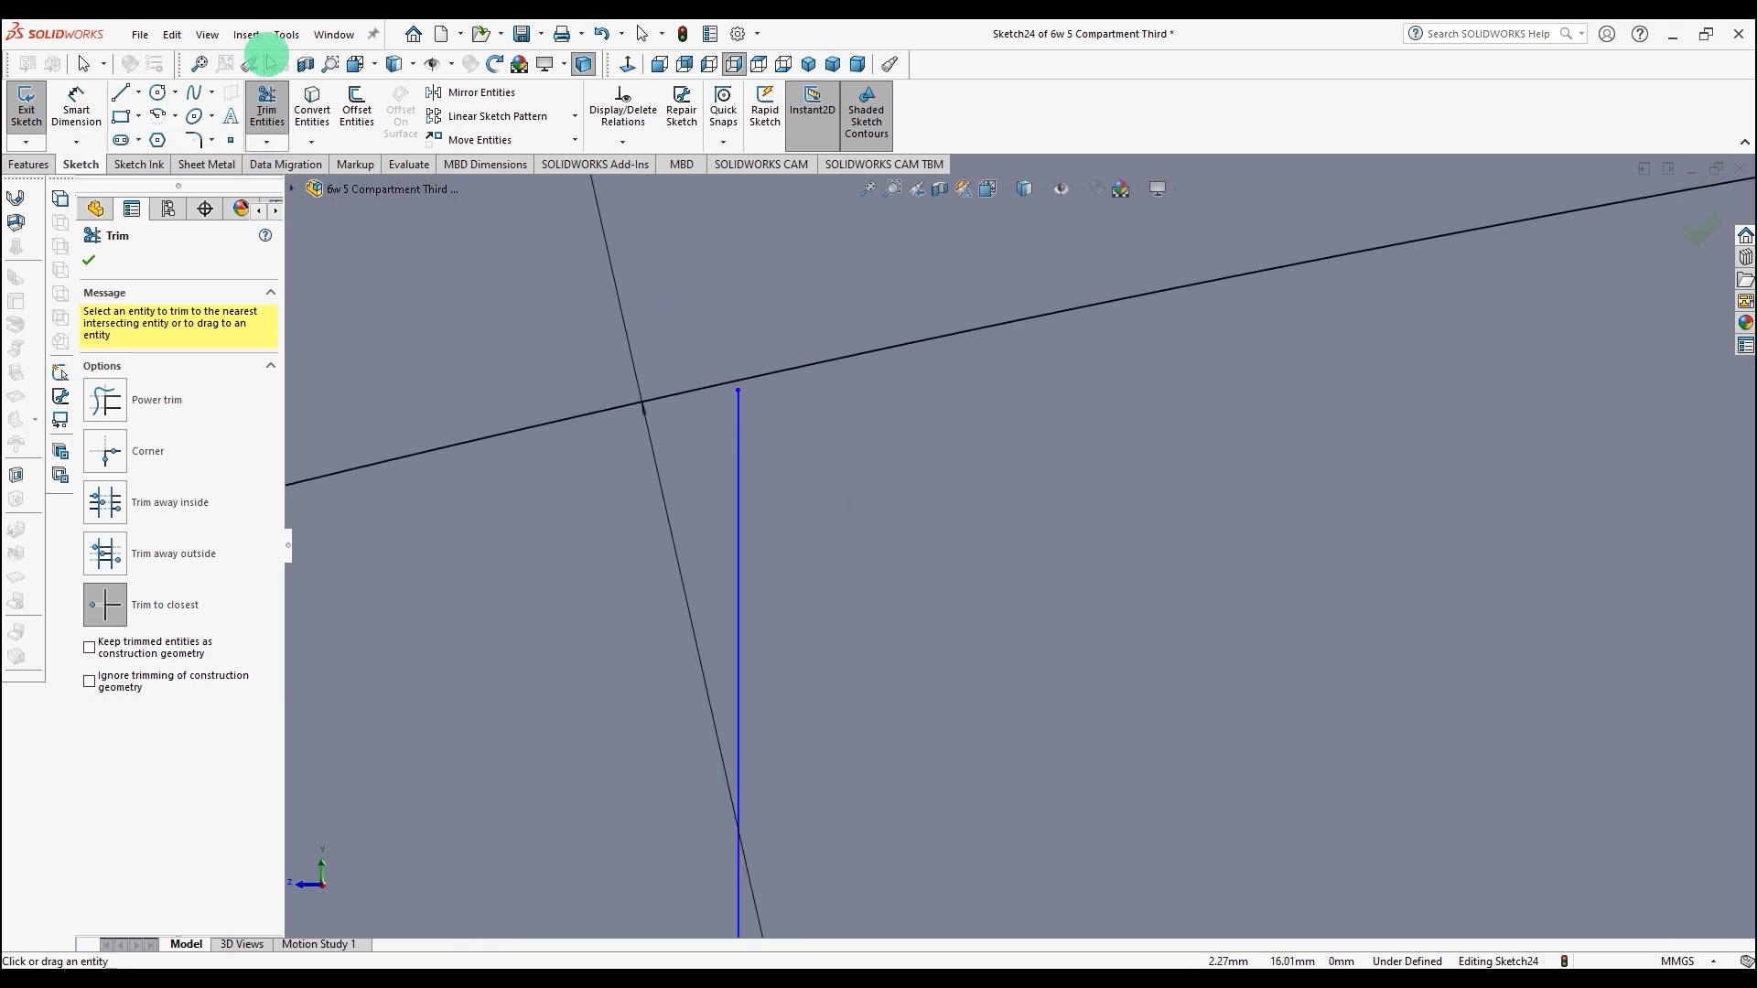
{"action": "left_click", "coordinate": [643, 34]}
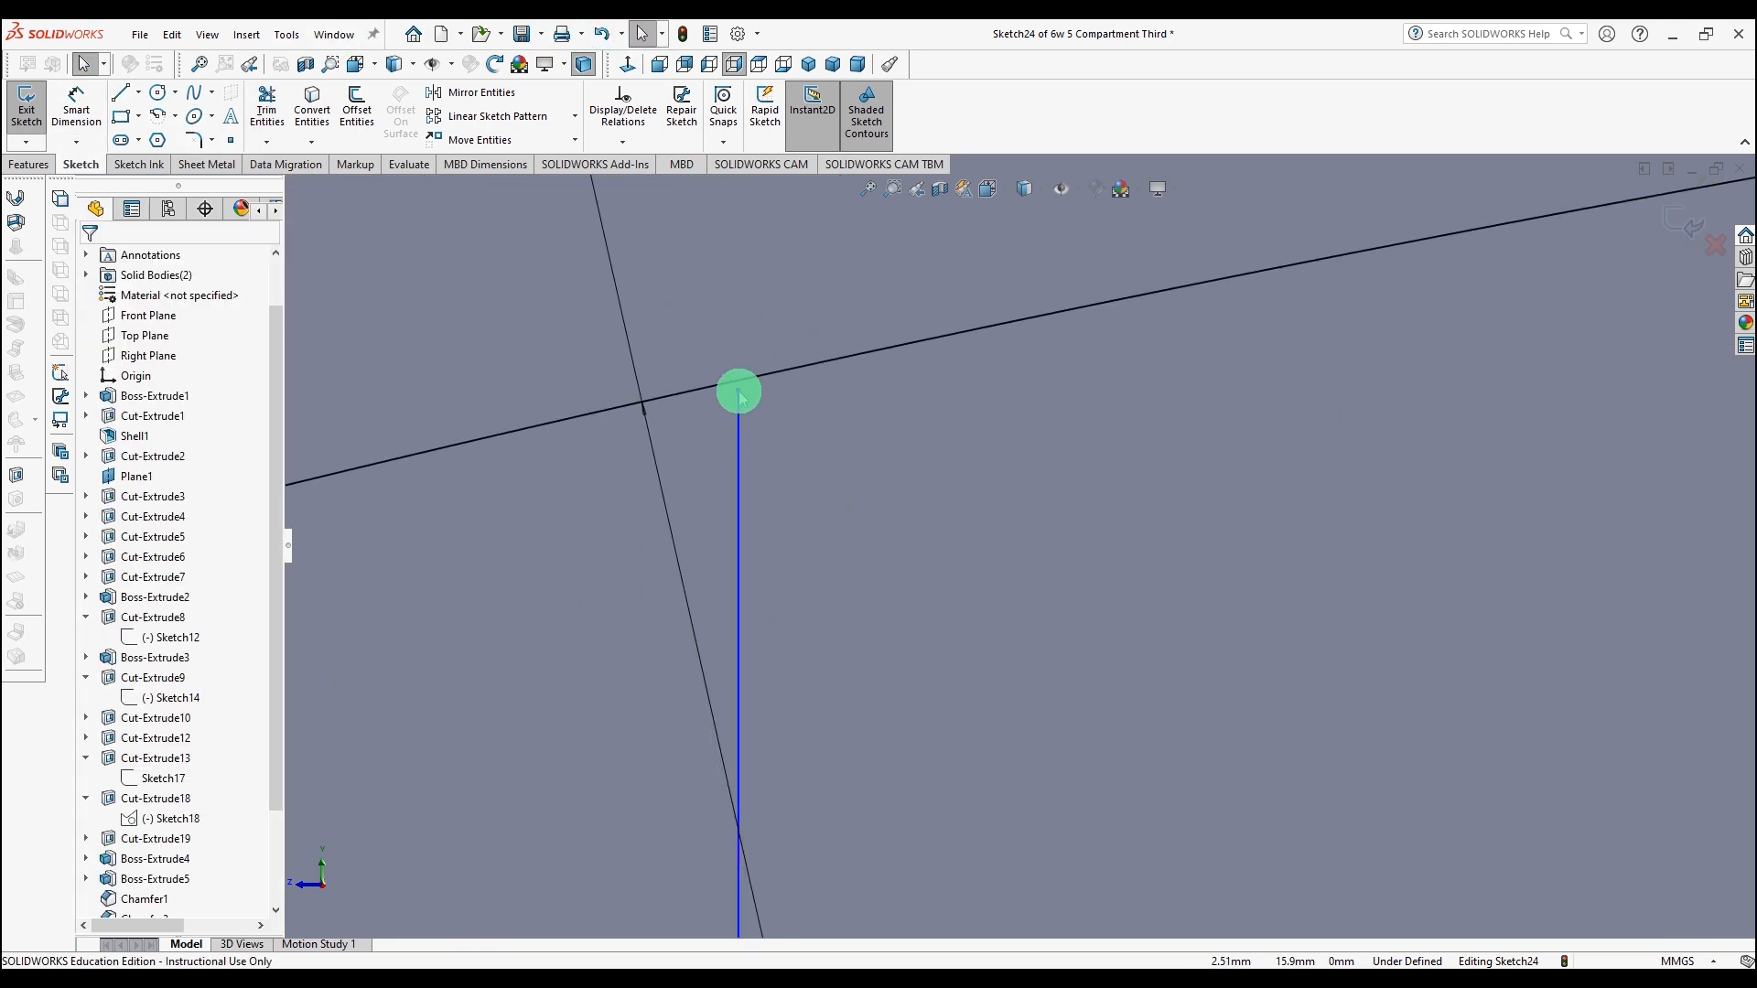
Step: Stretch the next vertical line's top end past the upper offset curve and trim the overhang
{"action": "left_click_drag", "start_coordinate": [739, 393], "coordinate": [737, 353]}
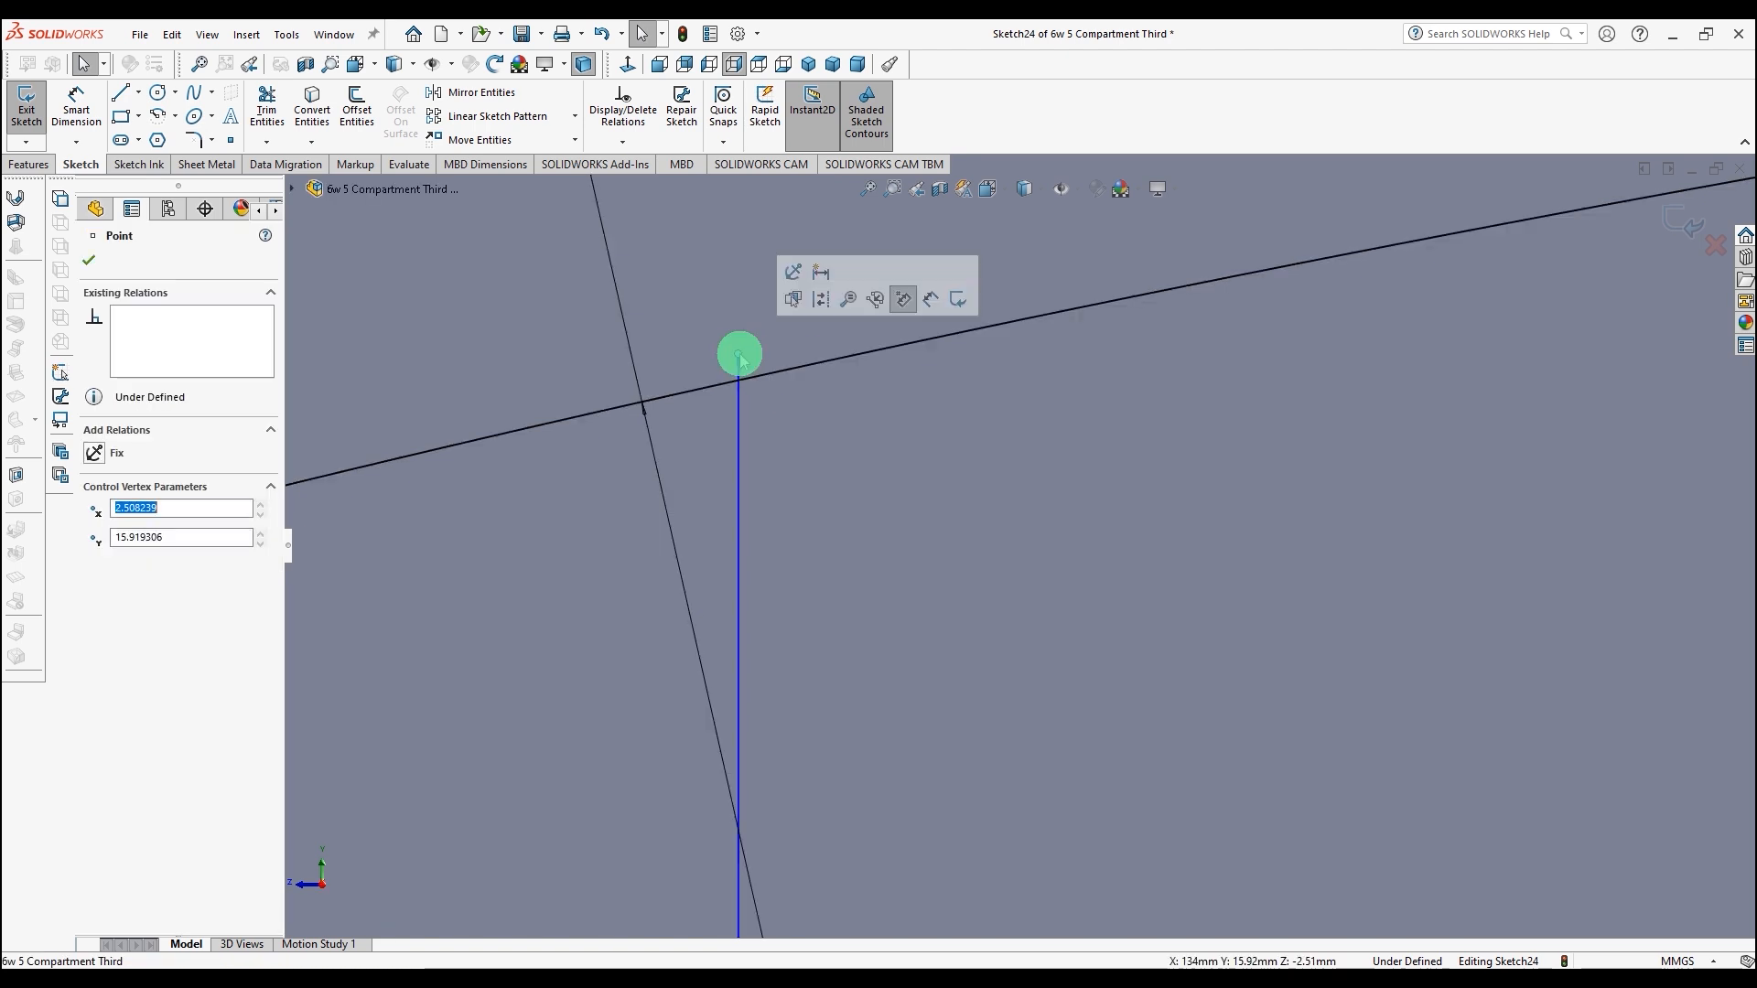
{"action": "left_click", "coordinate": [266, 105]}
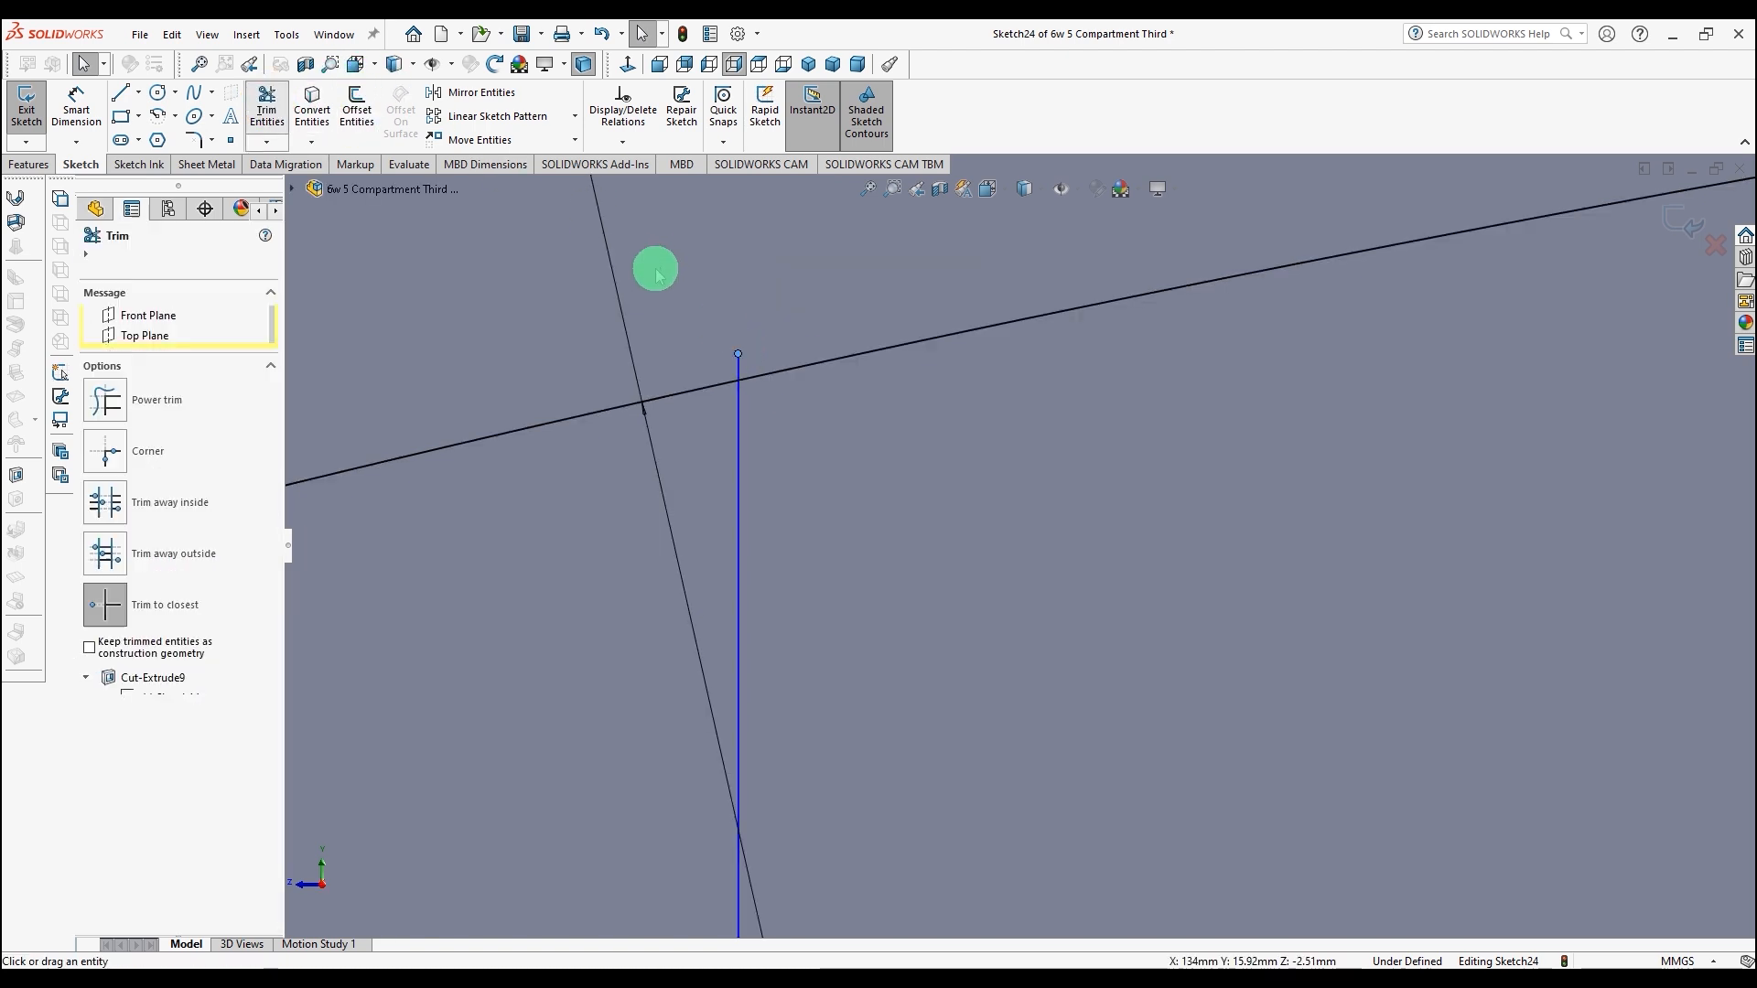
{"action": "left_click", "coordinate": [742, 366]}
Step: Lengthen the rightmost vertical line above the upper offset curve and trim away the part beyond it
{"action": "scroll", "coordinate": [1235, 439], "scroll_direction": "up", "scroll_amount": 6}
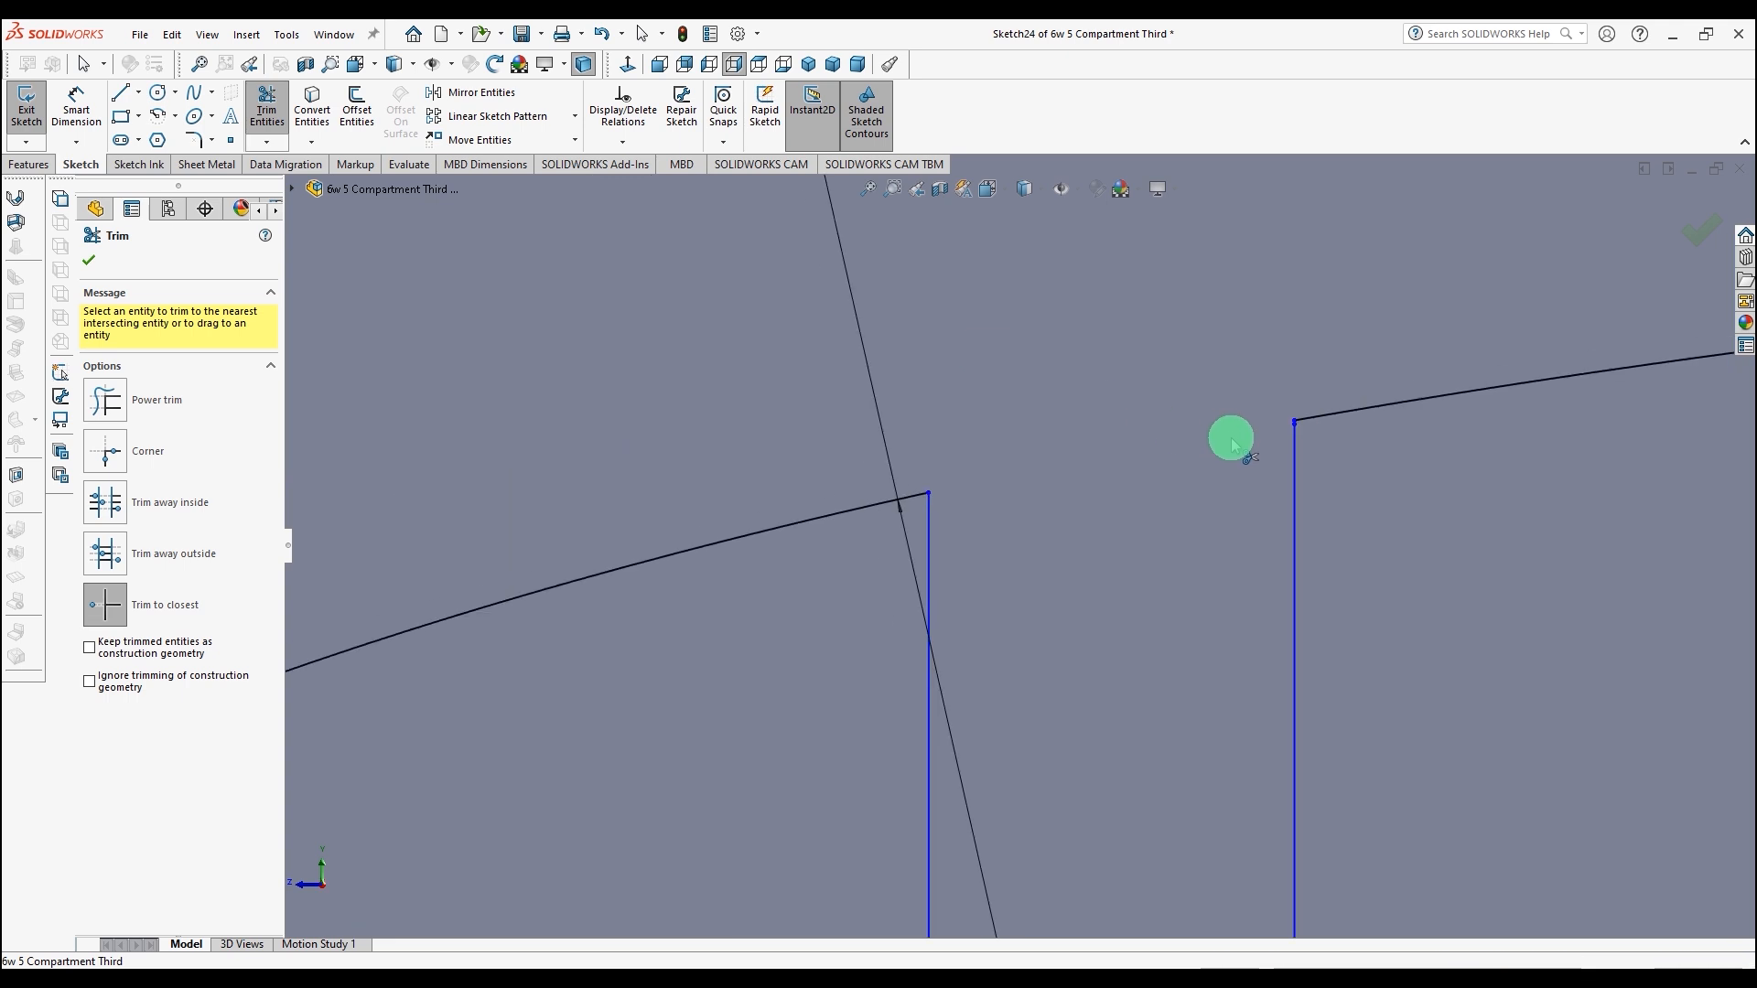
{"action": "scroll", "coordinate": [1474, 478], "scroll_direction": "up", "scroll_amount": 6}
{"action": "scroll", "coordinate": [1473, 496], "scroll_direction": "down", "scroll_amount": 8}
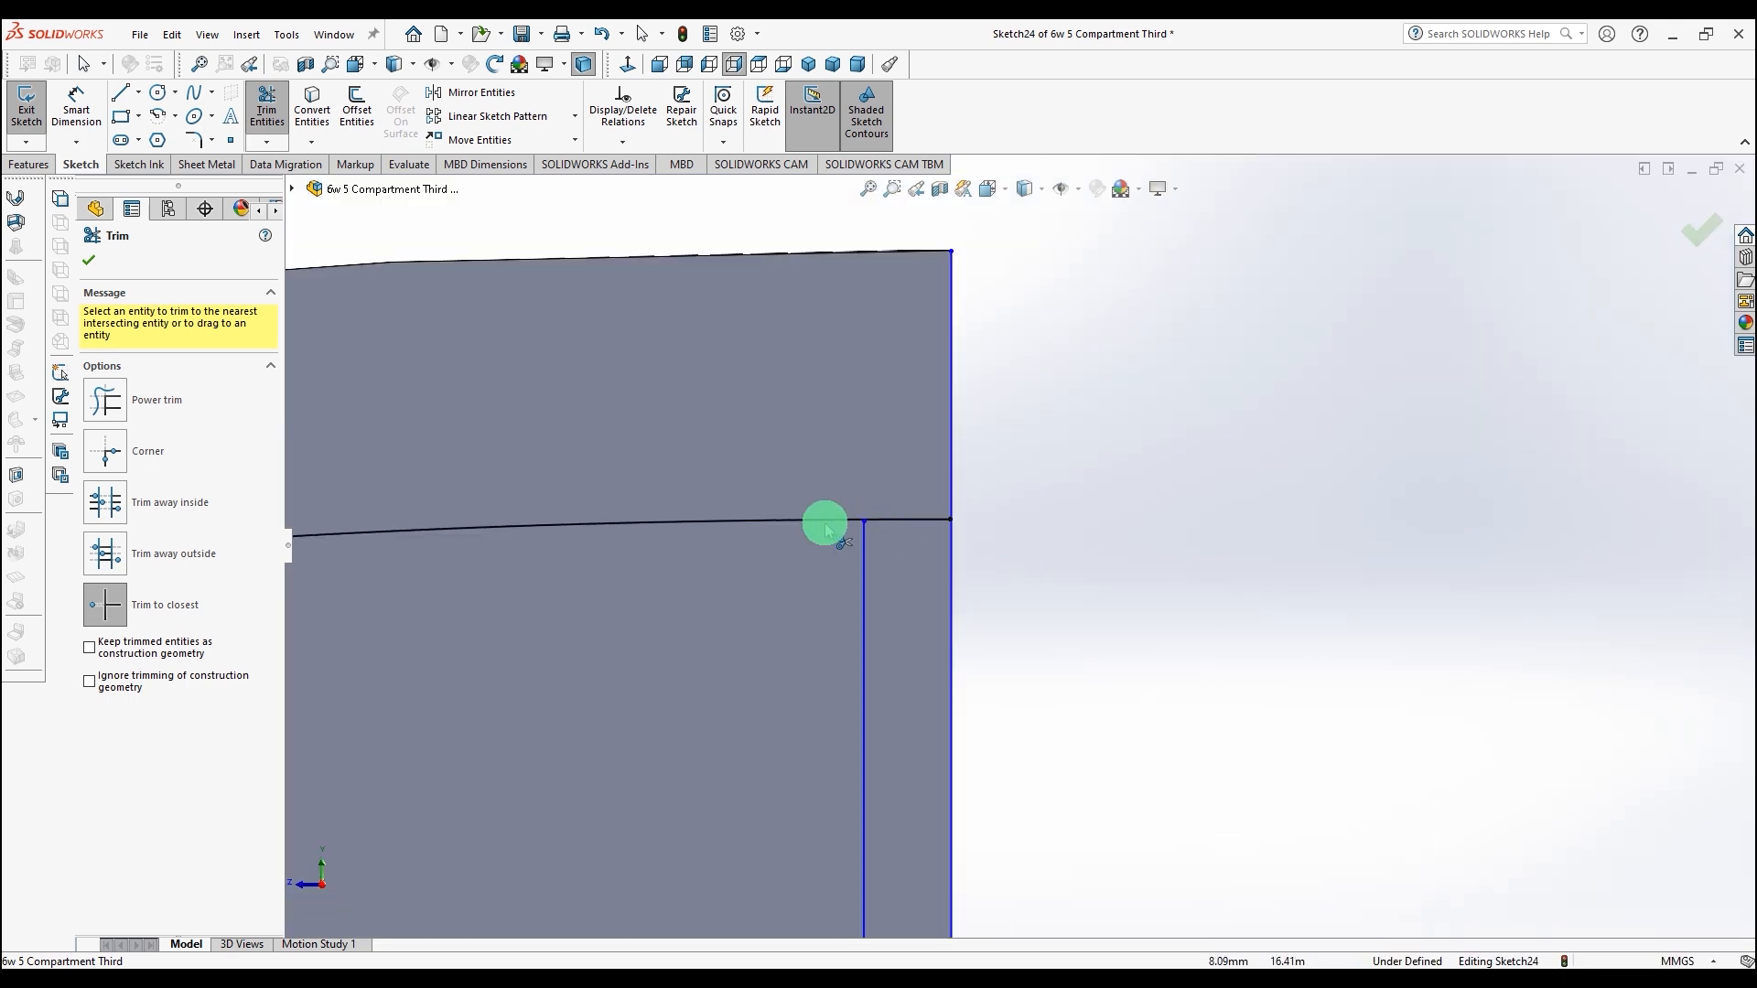
{"action": "scroll", "coordinate": [814, 526], "scroll_direction": "down", "scroll_amount": 8}
{"action": "scroll", "coordinate": [1167, 506], "scroll_direction": "down", "scroll_amount": 3}
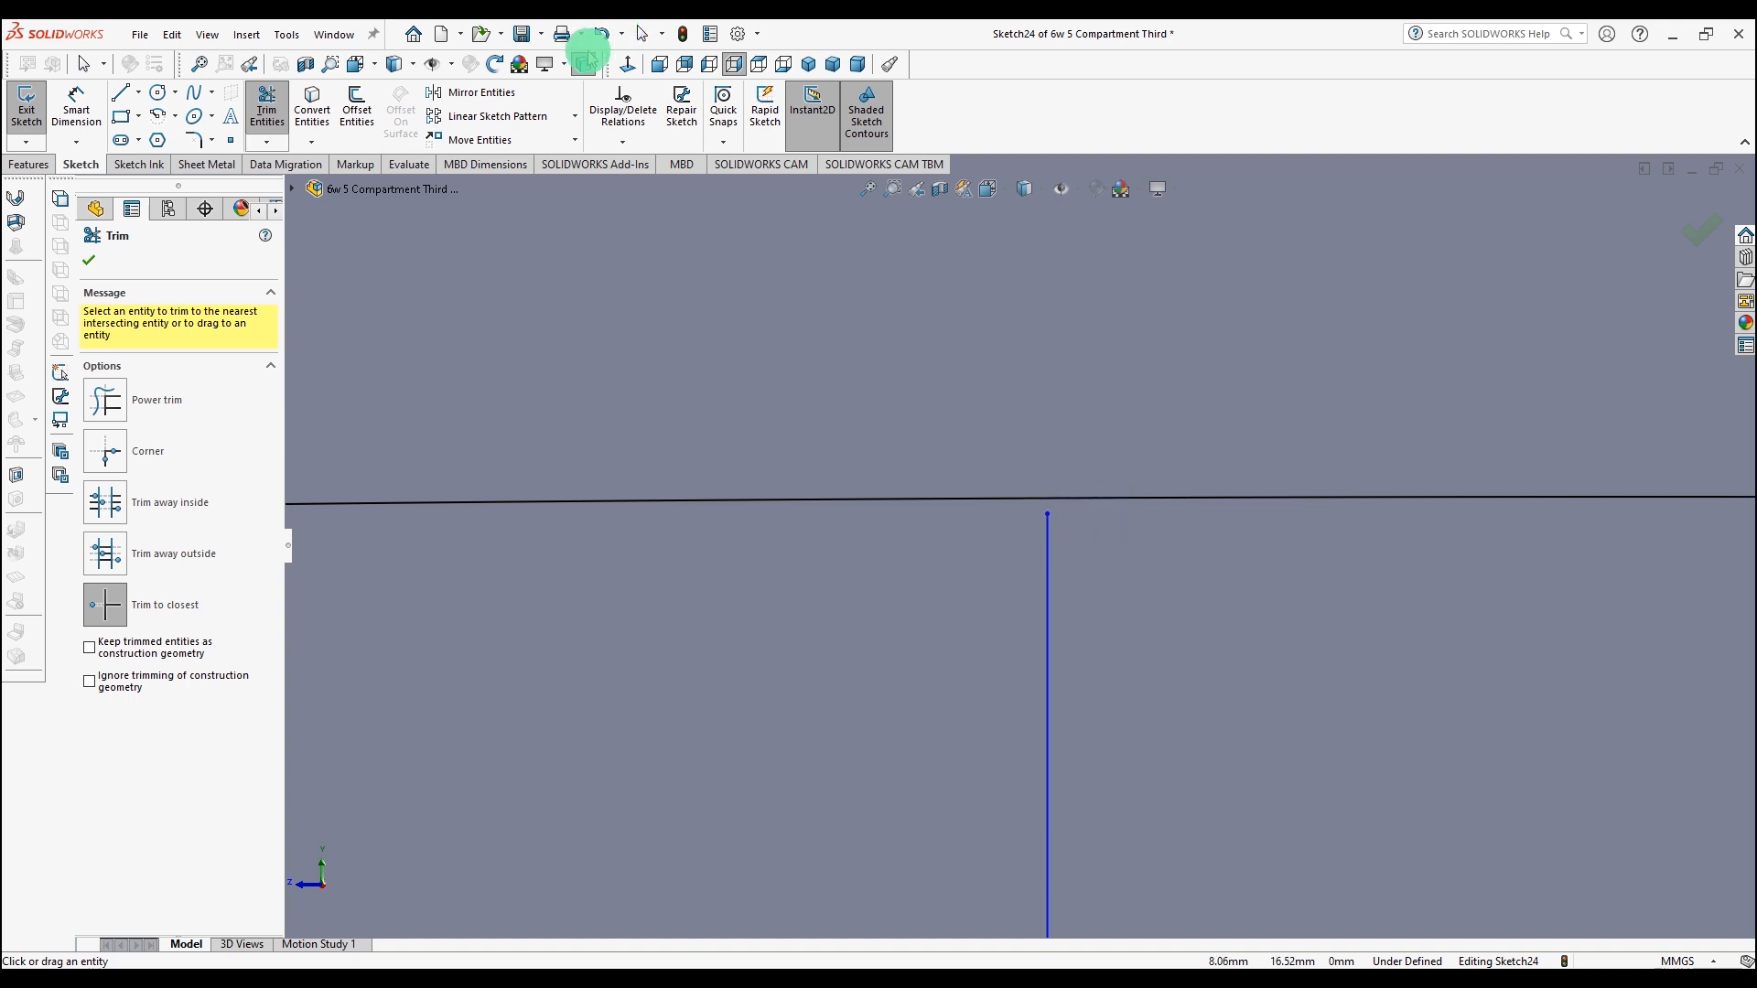
{"action": "left_click", "coordinate": [641, 35]}
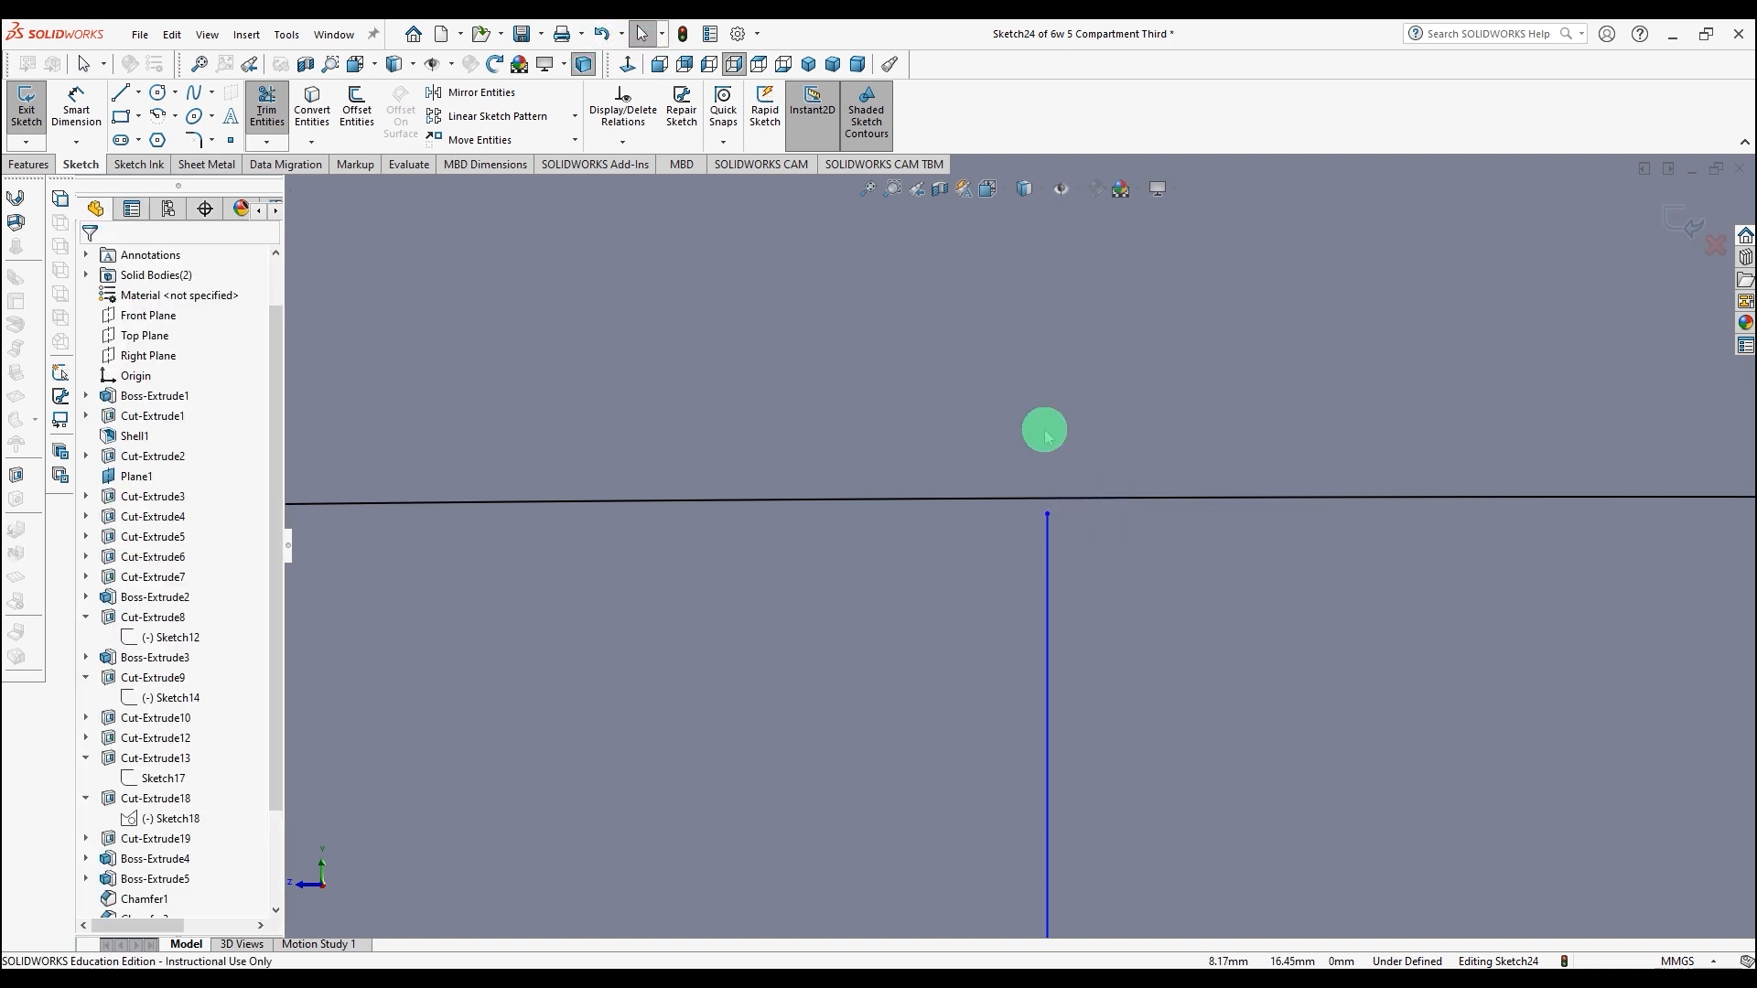
{"action": "left_click", "coordinate": [1048, 499]}
{"action": "left_click_drag", "start_coordinate": [1048, 476], "coordinate": [1047, 476]}
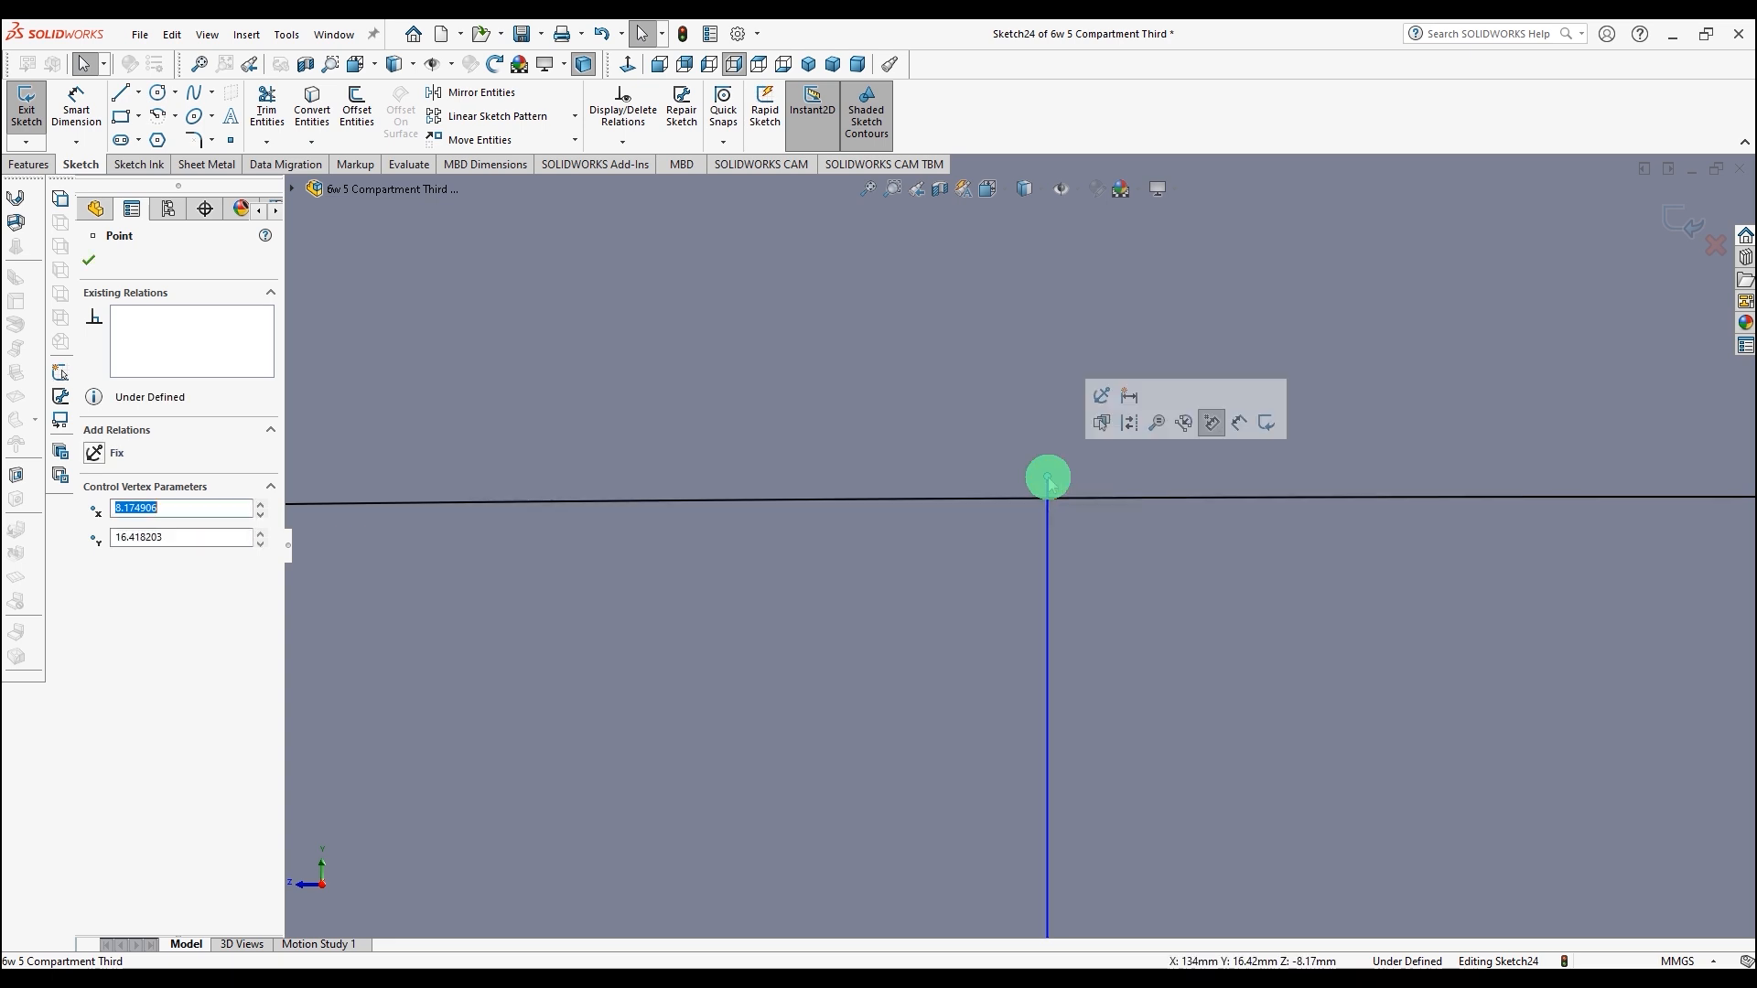
{"action": "left_click", "coordinate": [266, 102]}
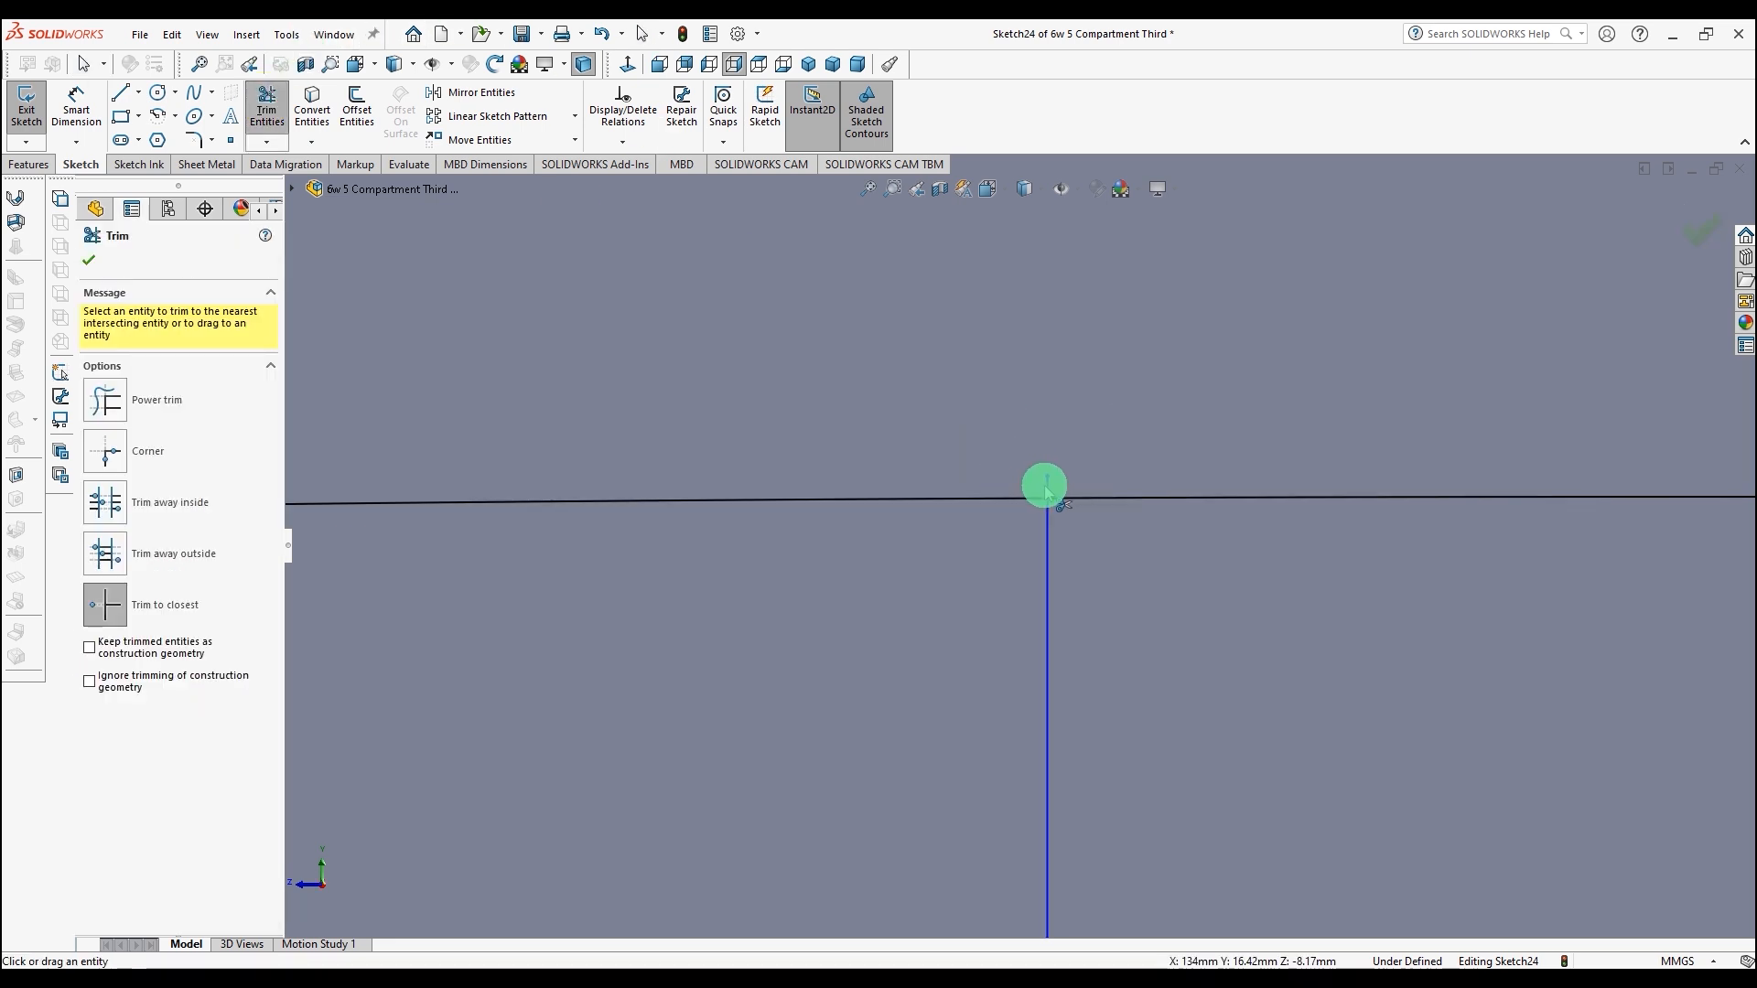
{"action": "left_click", "coordinate": [1070, 497]}
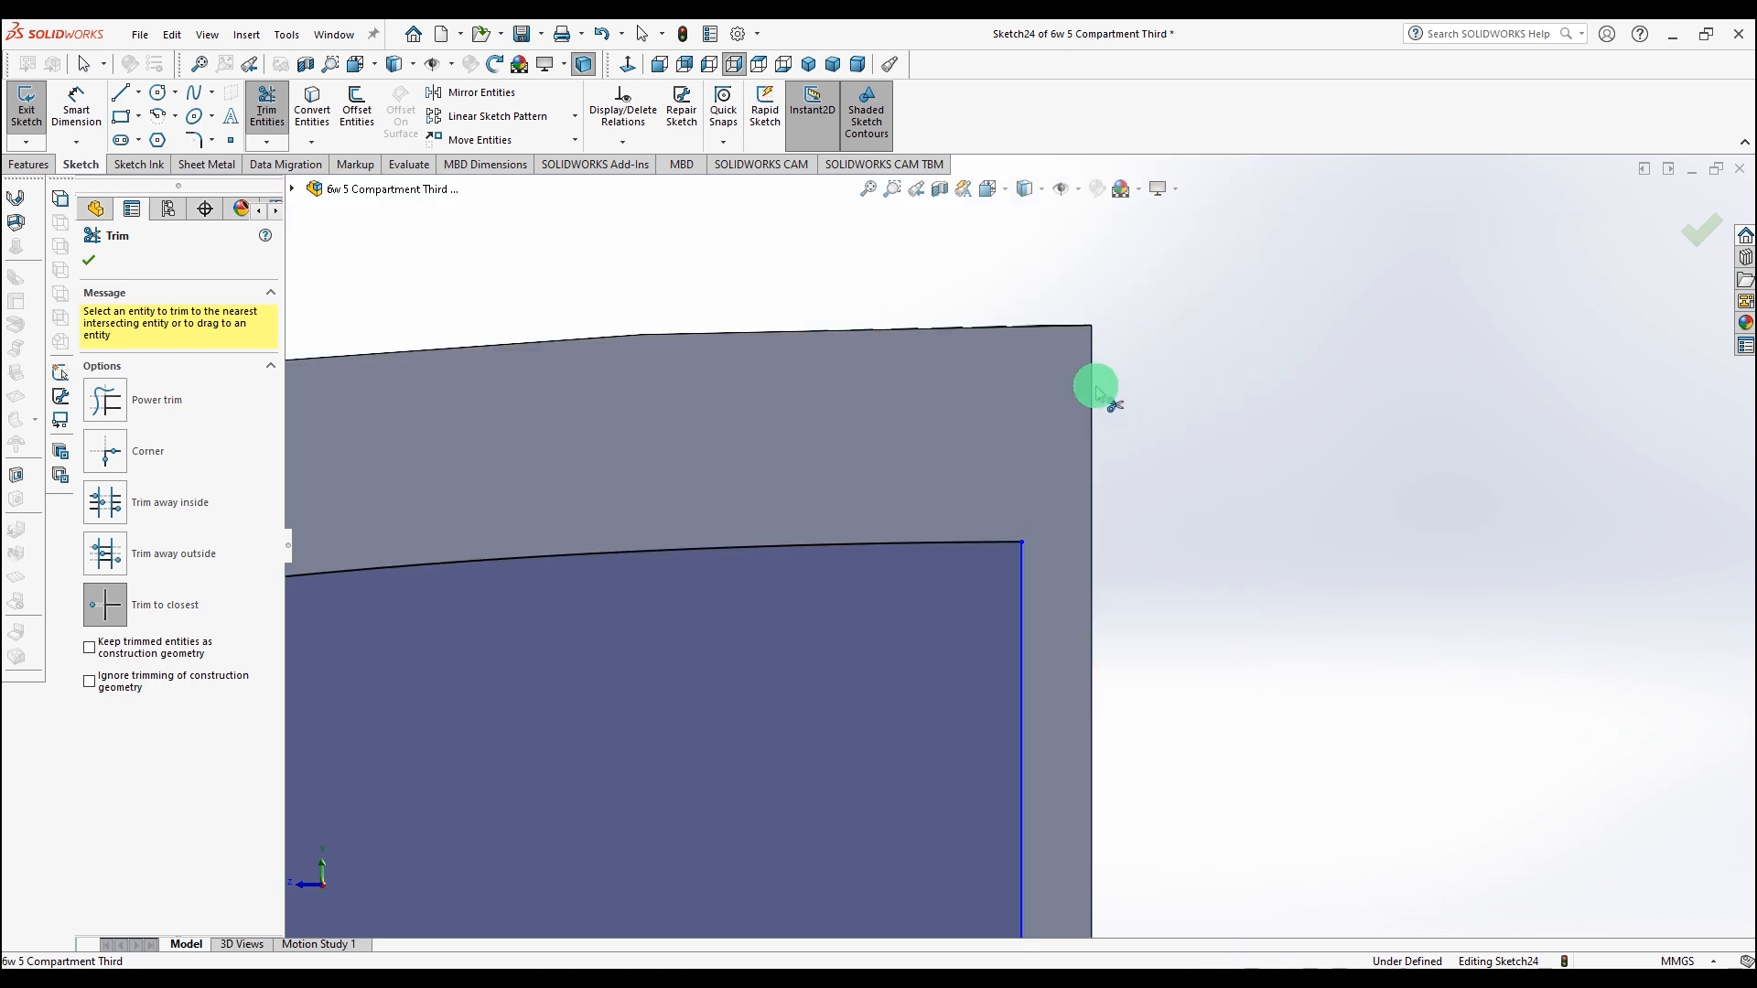
Step: Trim a segment of the lower offset curve, then undo the trim
{"action": "scroll", "coordinate": [709, 507], "scroll_direction": "up", "scroll_amount": 7}
{"action": "scroll", "coordinate": [609, 642], "scroll_direction": "down", "scroll_amount": 8}
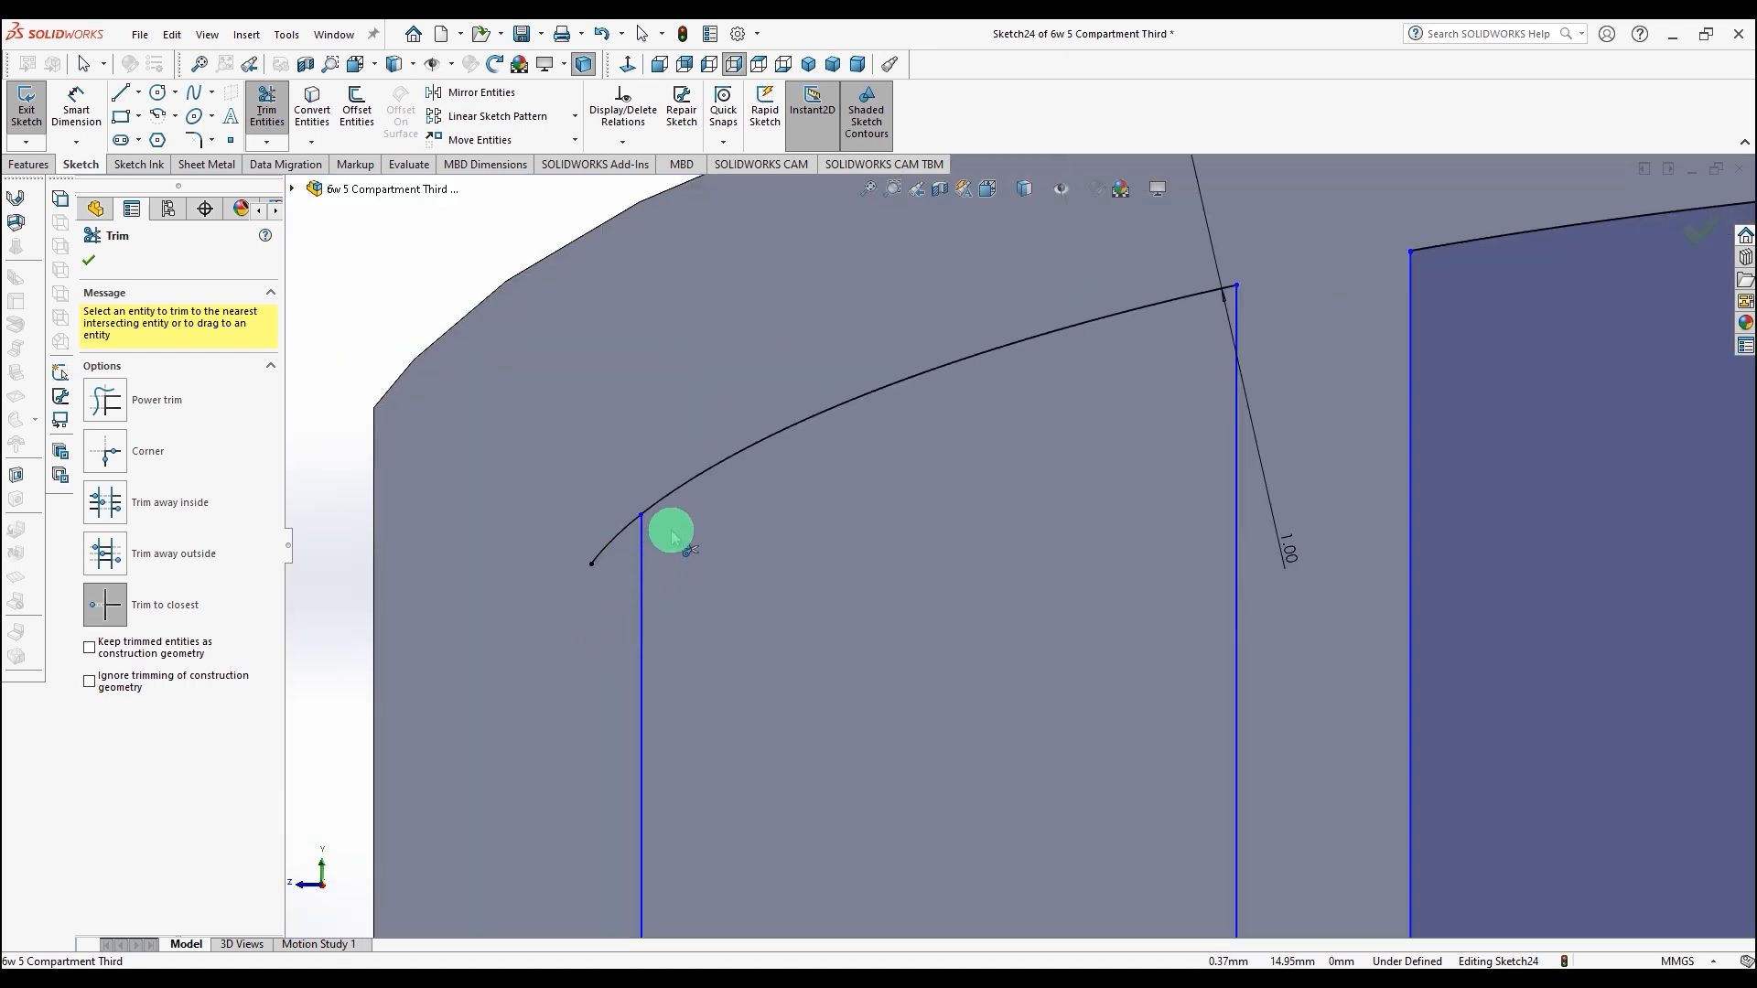
{"action": "scroll", "coordinate": [670, 535], "scroll_direction": "down", "scroll_amount": 5}
{"action": "left_click", "coordinate": [697, 547]}
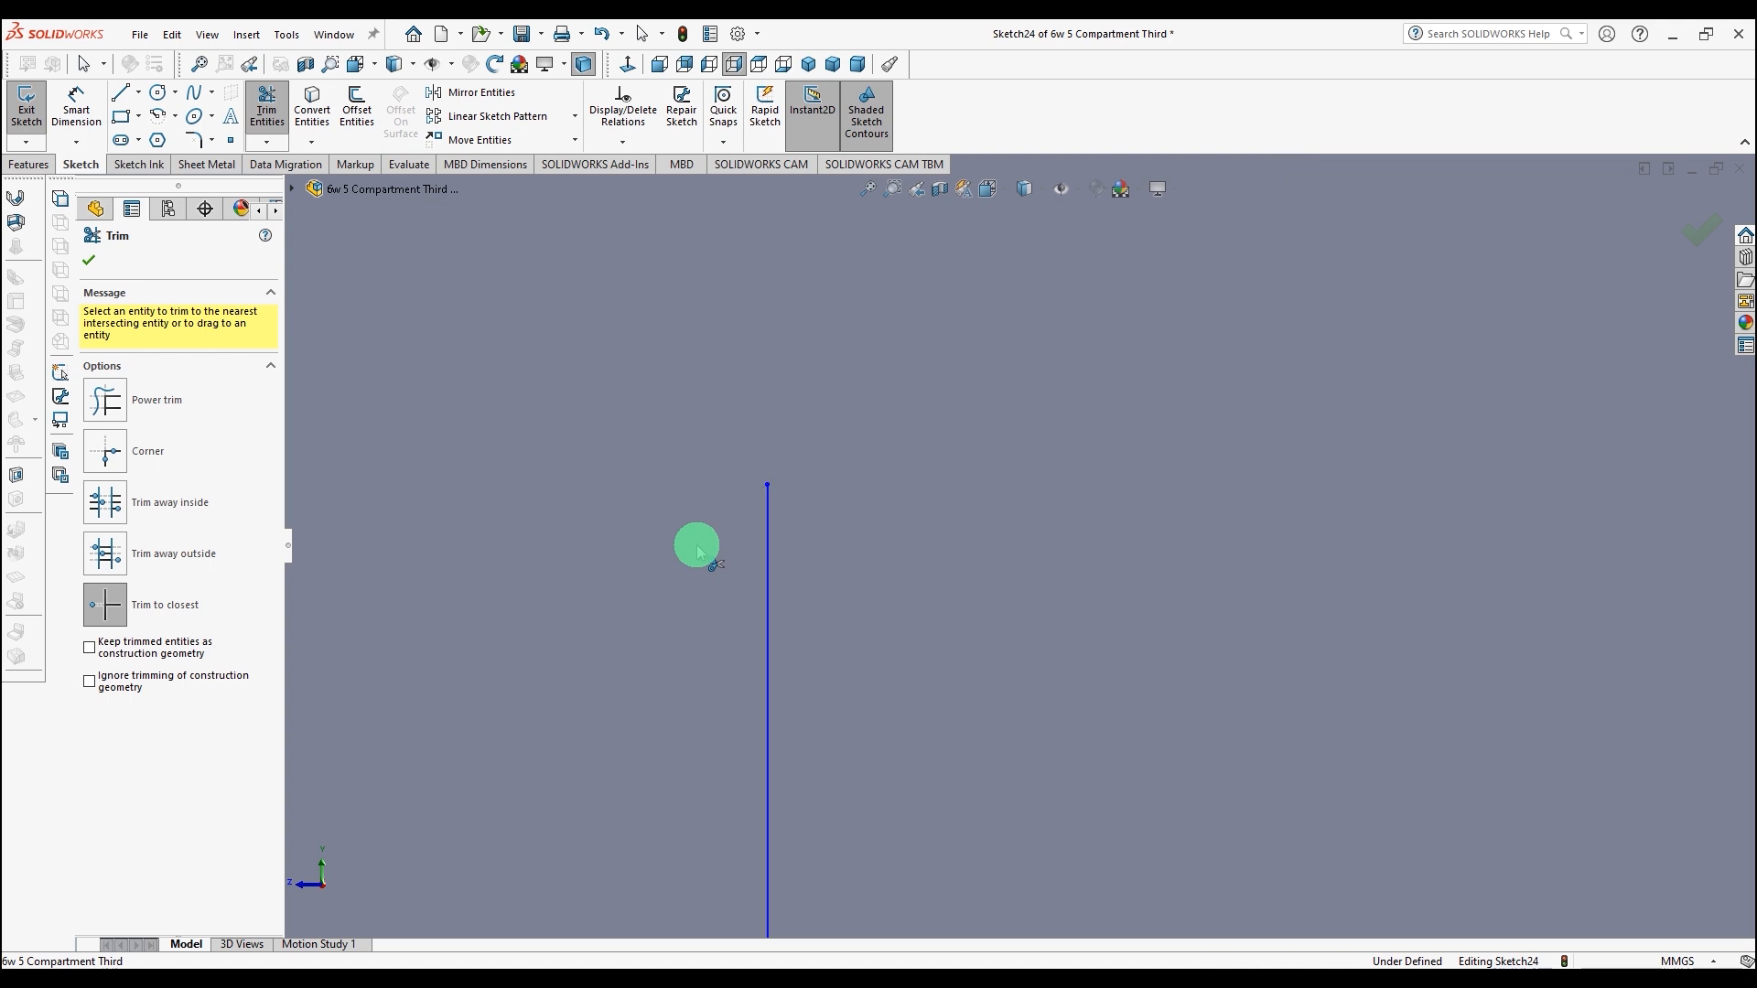
{"action": "left_click", "coordinate": [601, 34]}
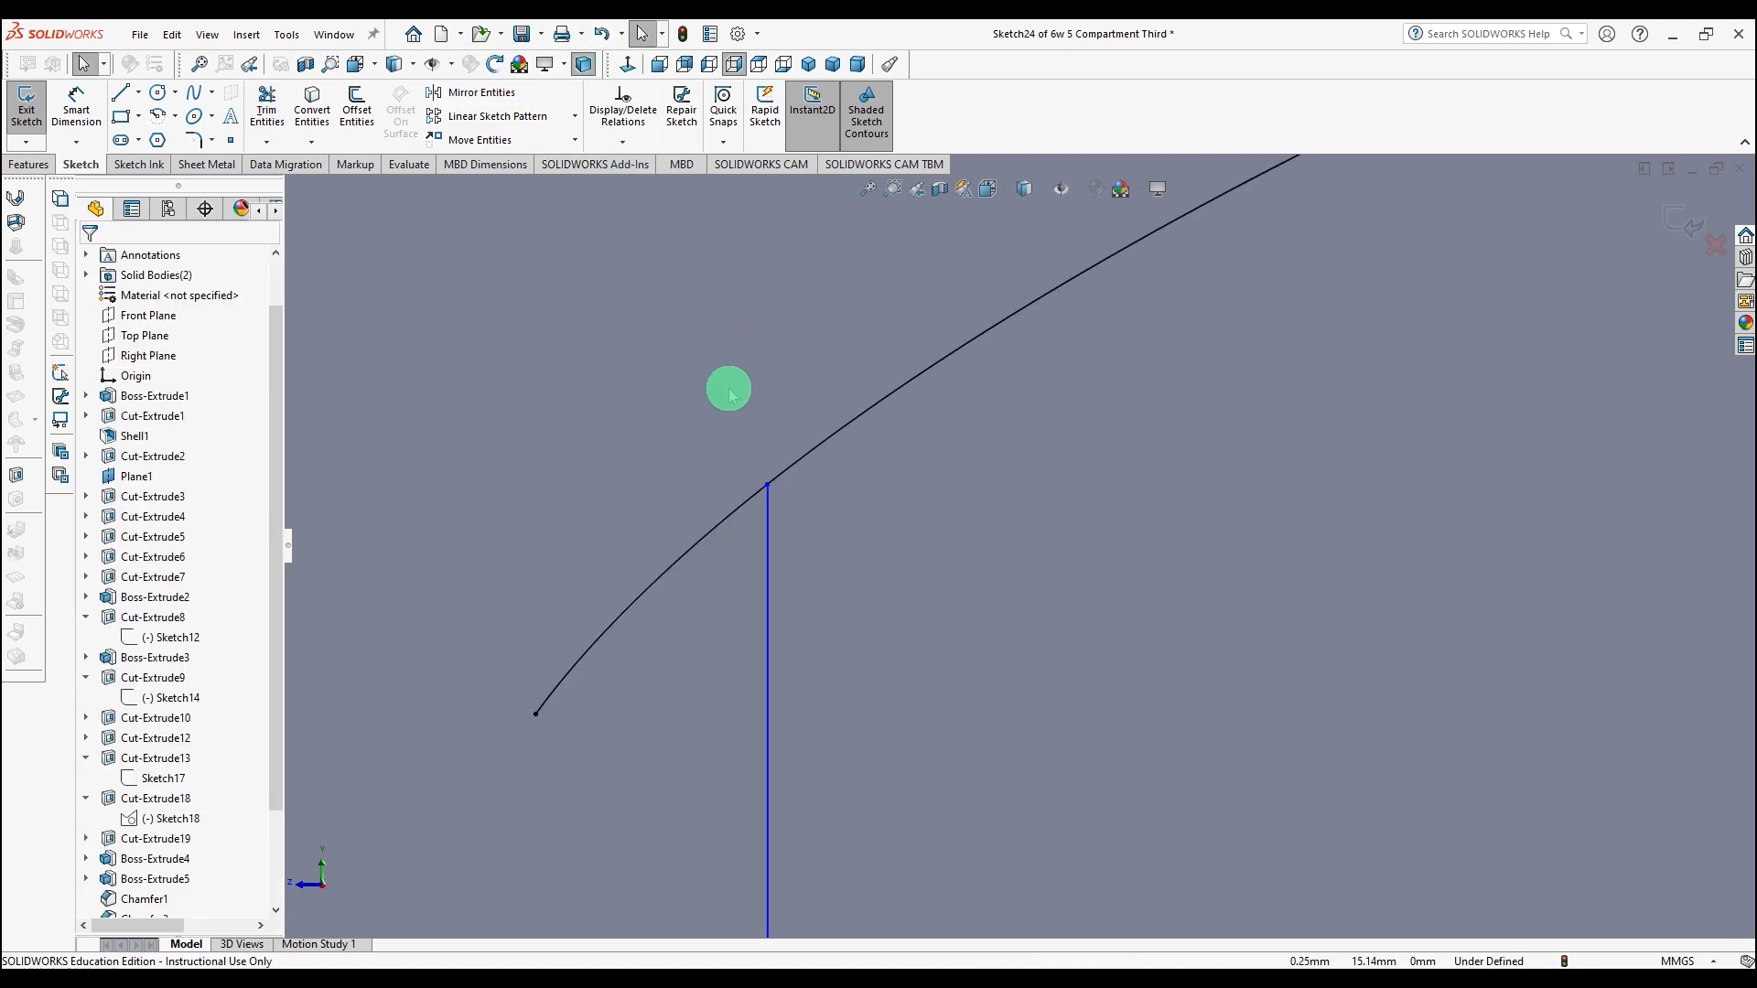
Step: Drag the lower vertical line's top end above the lower offset curve and trim the overhang
{"action": "left_click", "coordinate": [768, 493]}
{"action": "left_click_drag", "start_coordinate": [768, 487], "coordinate": [767, 397]}
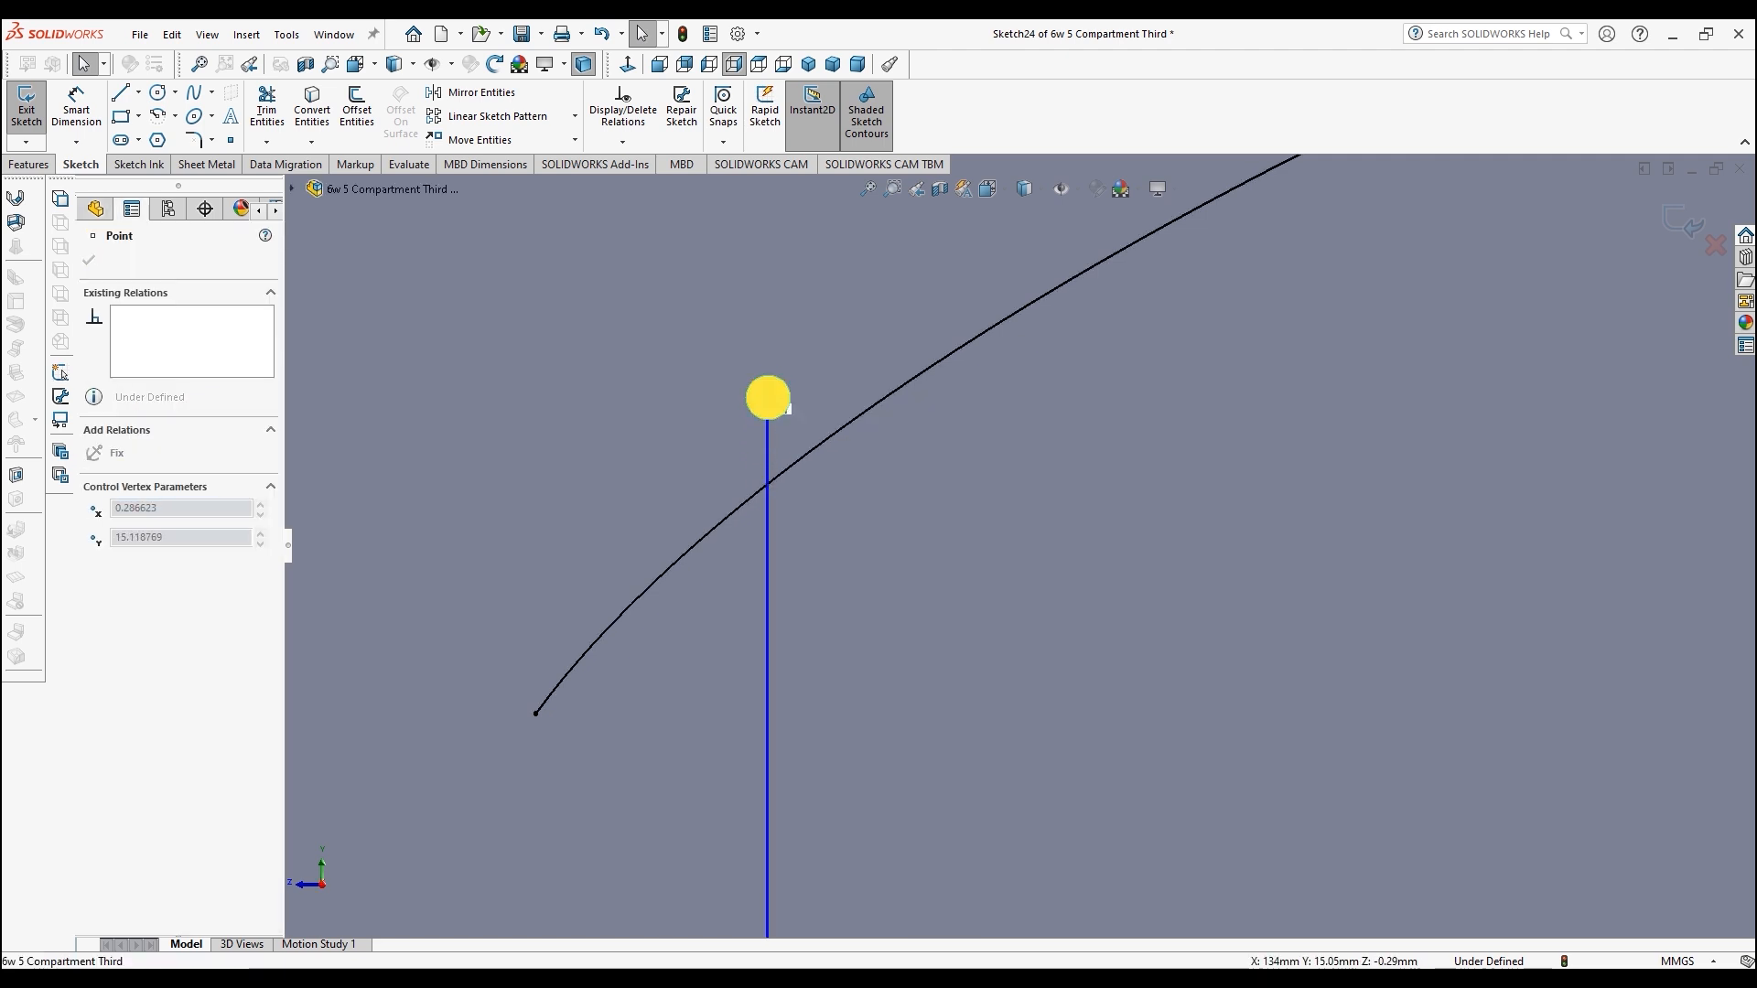
{"action": "left_click", "coordinate": [266, 107]}
{"action": "left_click", "coordinate": [769, 426]}
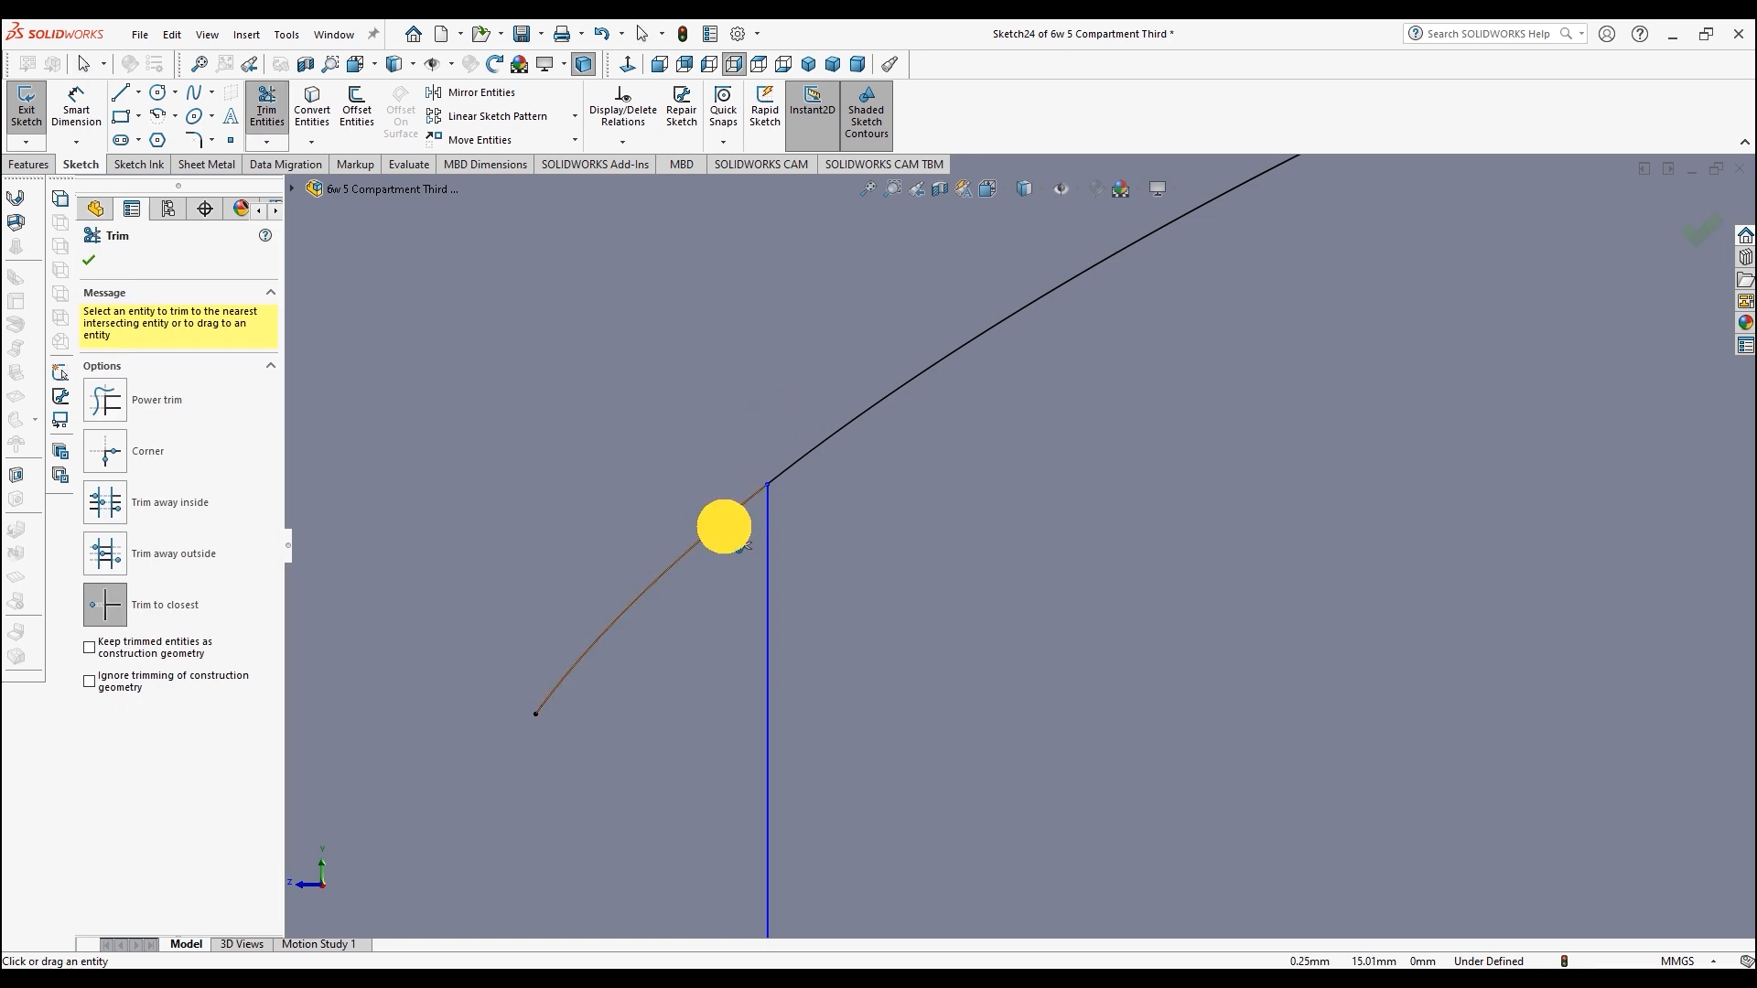
Step: Trim the lower offset curve's loose end and the old short line segment along the lower edge
{"action": "left_click", "coordinate": [727, 529]}
{"action": "scroll", "coordinate": [745, 580], "scroll_direction": "up", "scroll_amount": 5}
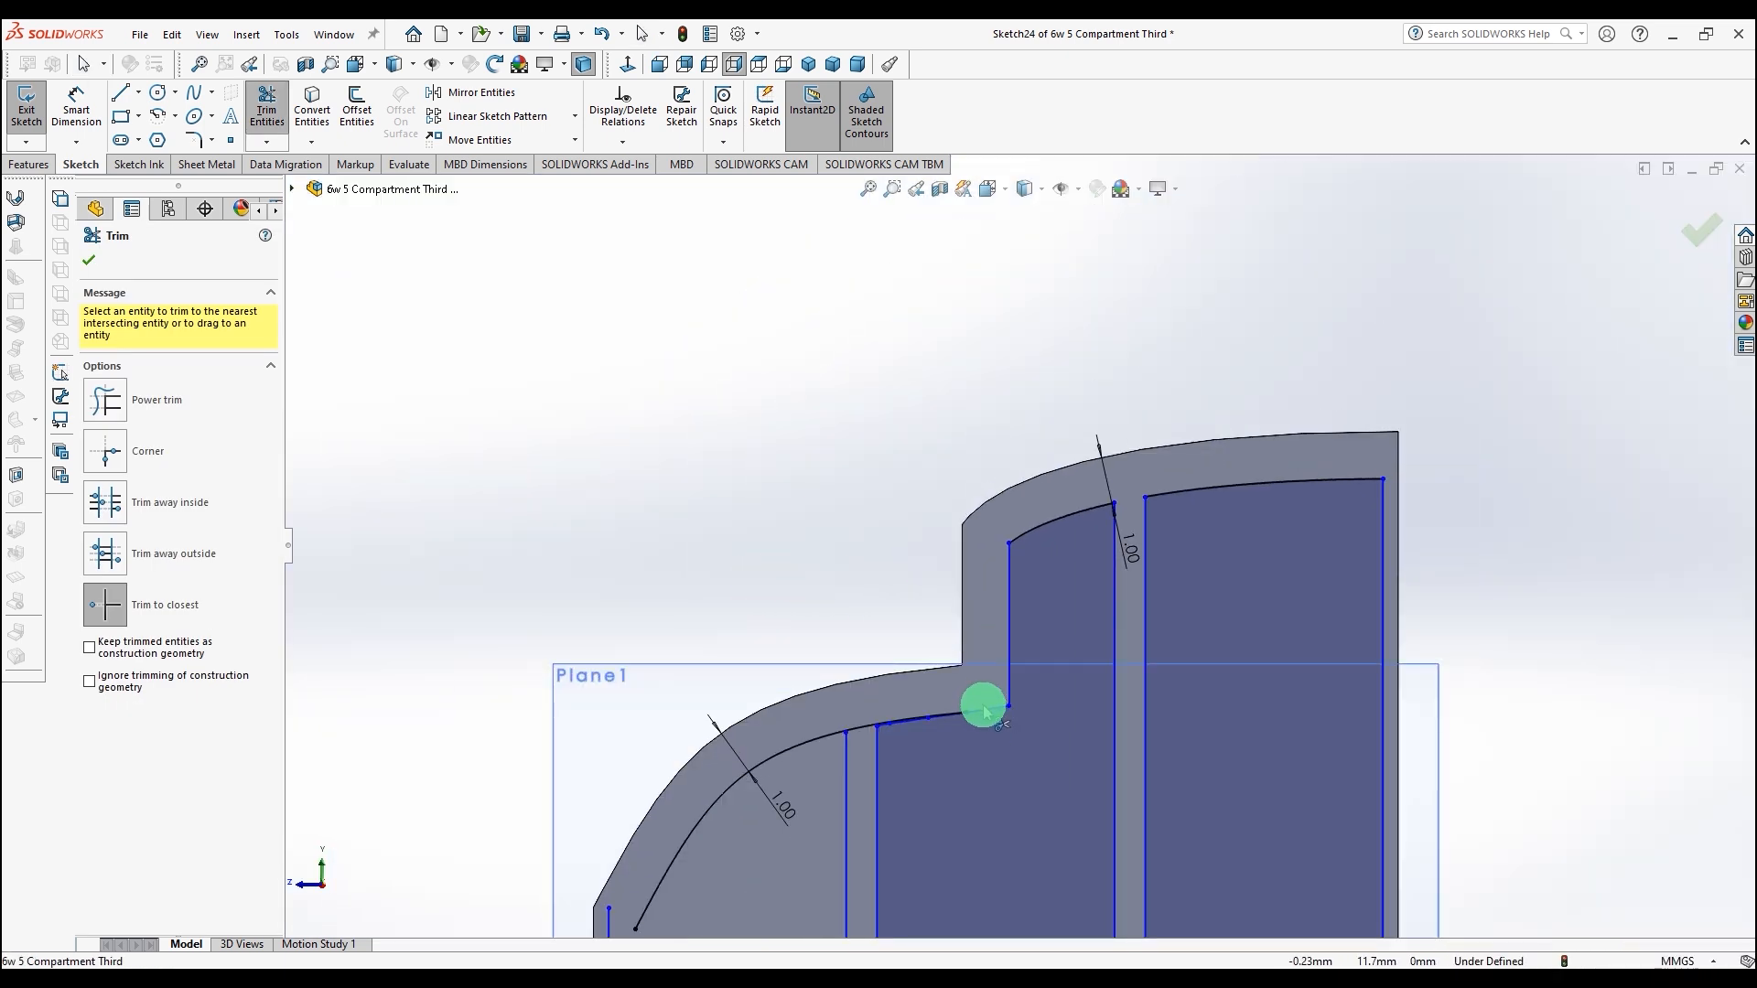
{"action": "scroll", "coordinate": [975, 703], "scroll_direction": "down", "scroll_amount": 5}
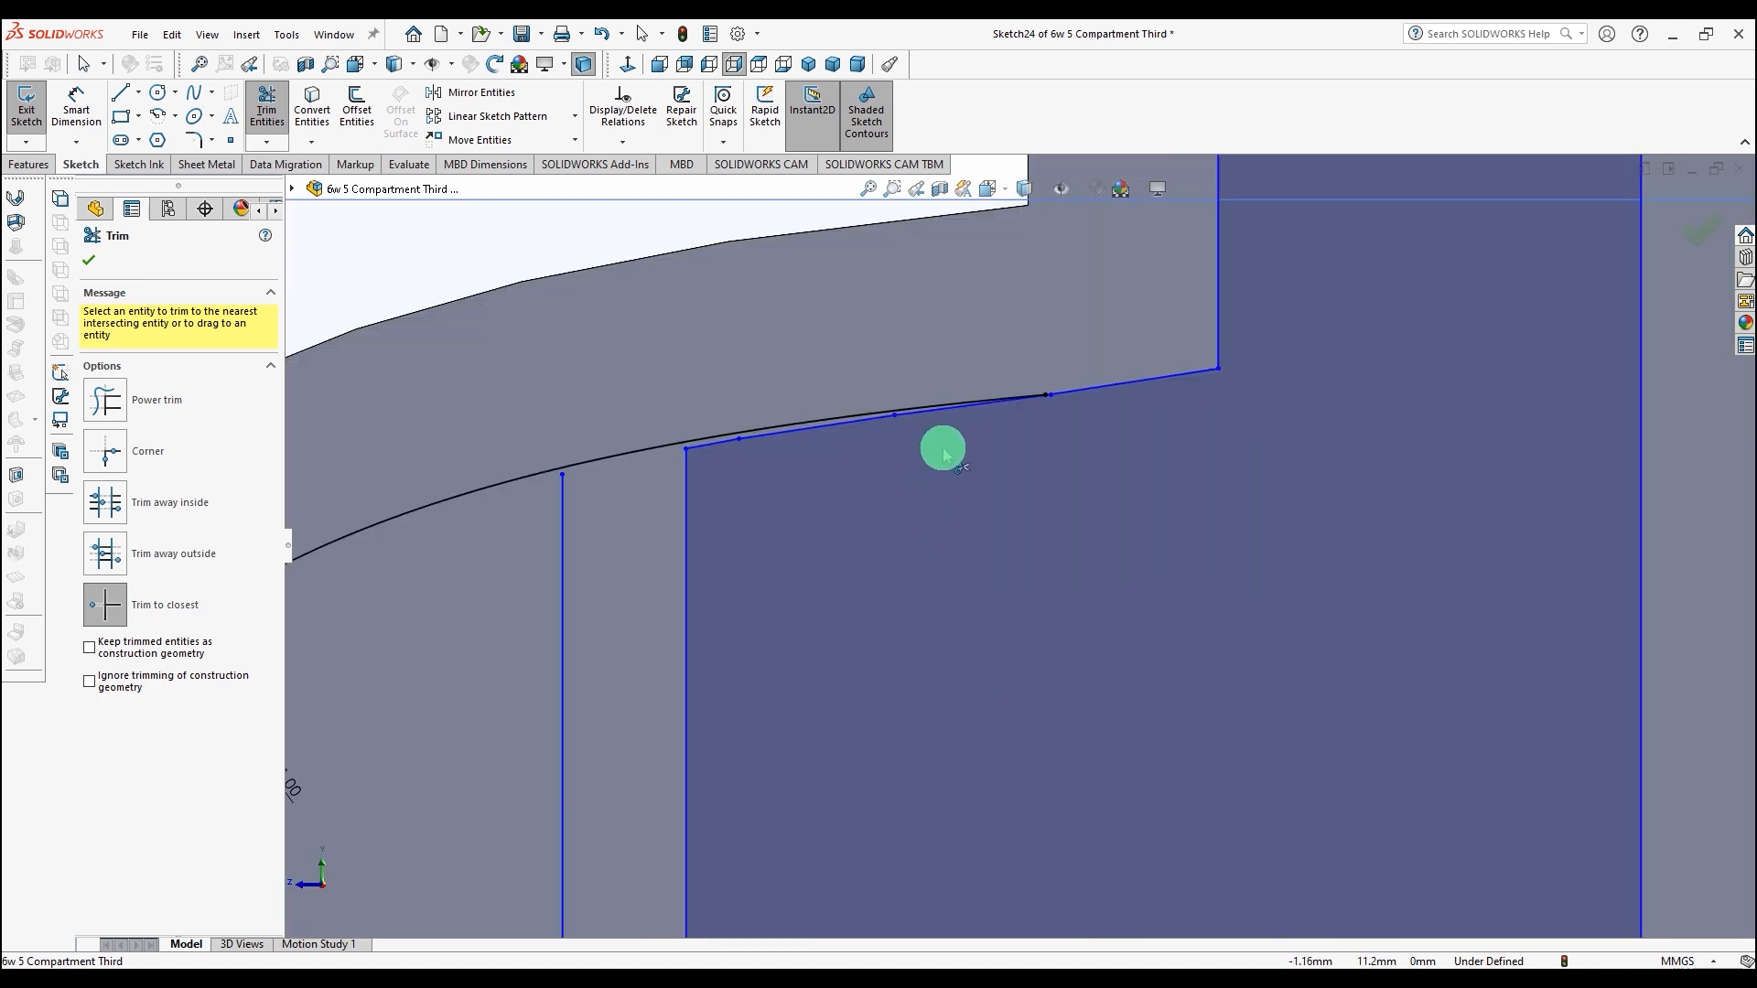
{"action": "left_click", "coordinate": [712, 448]}
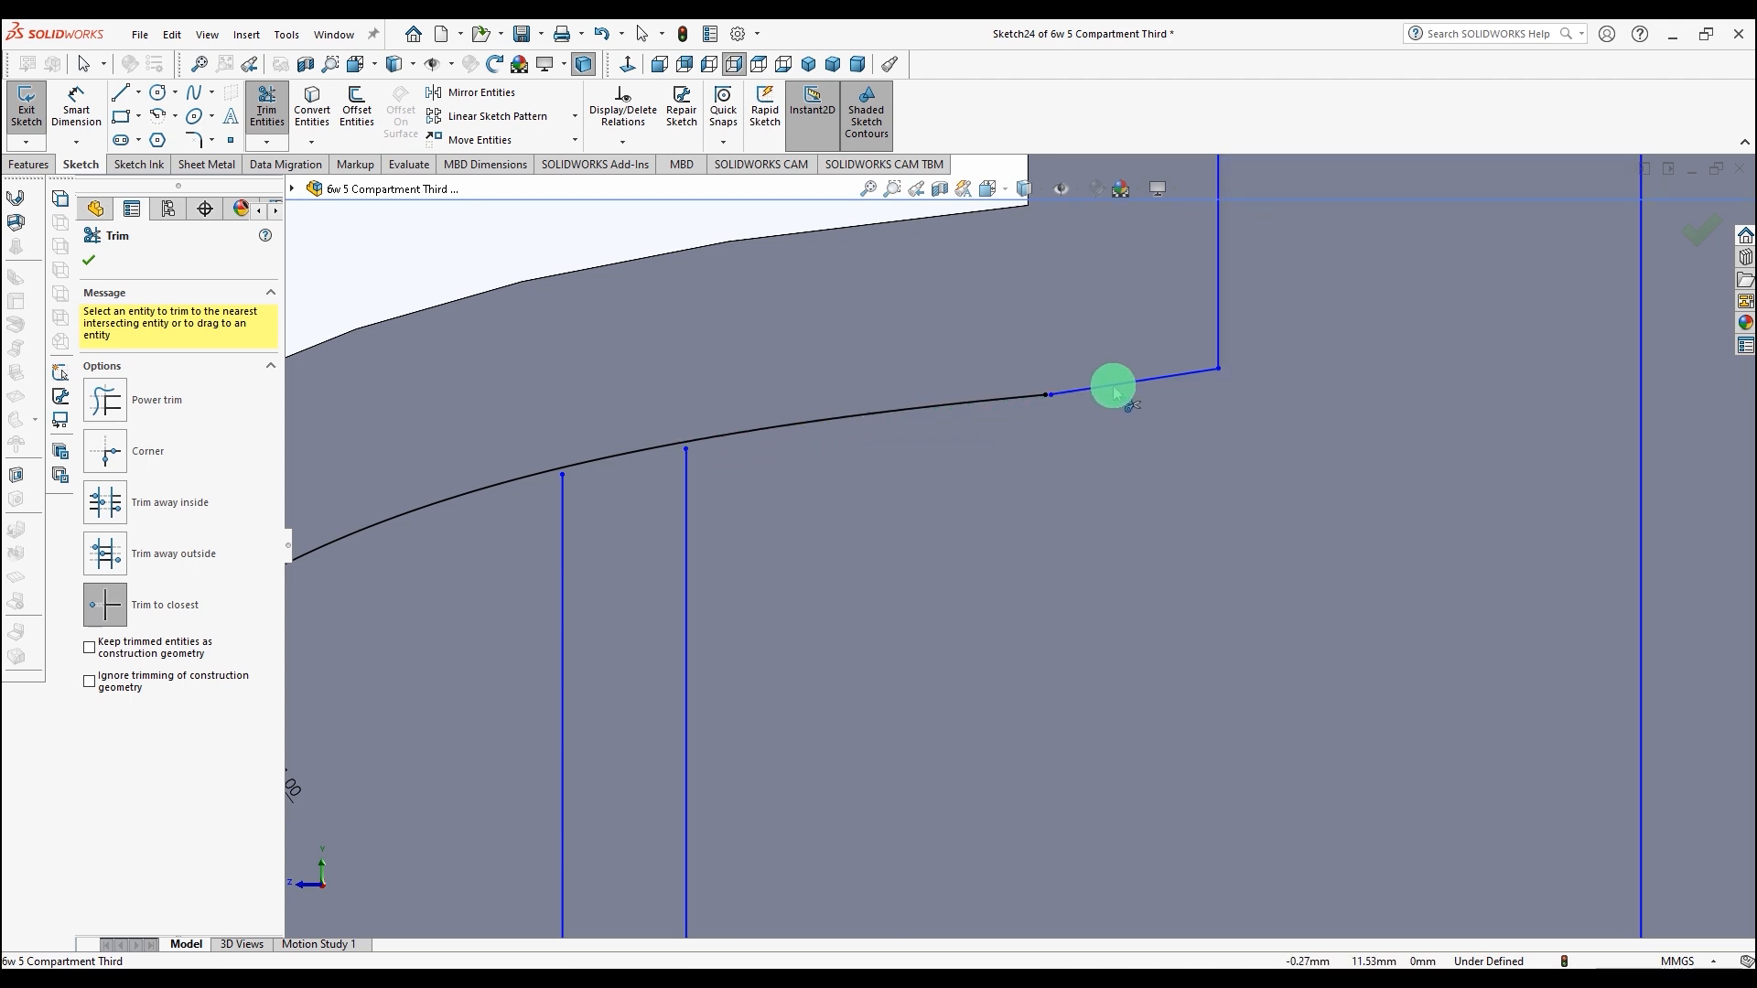
Step: Trim the short angled segment and draw a horizontal line from the lower offset curve's end to the right vertical line, joined to its end
{"action": "left_click", "coordinate": [1114, 385]}
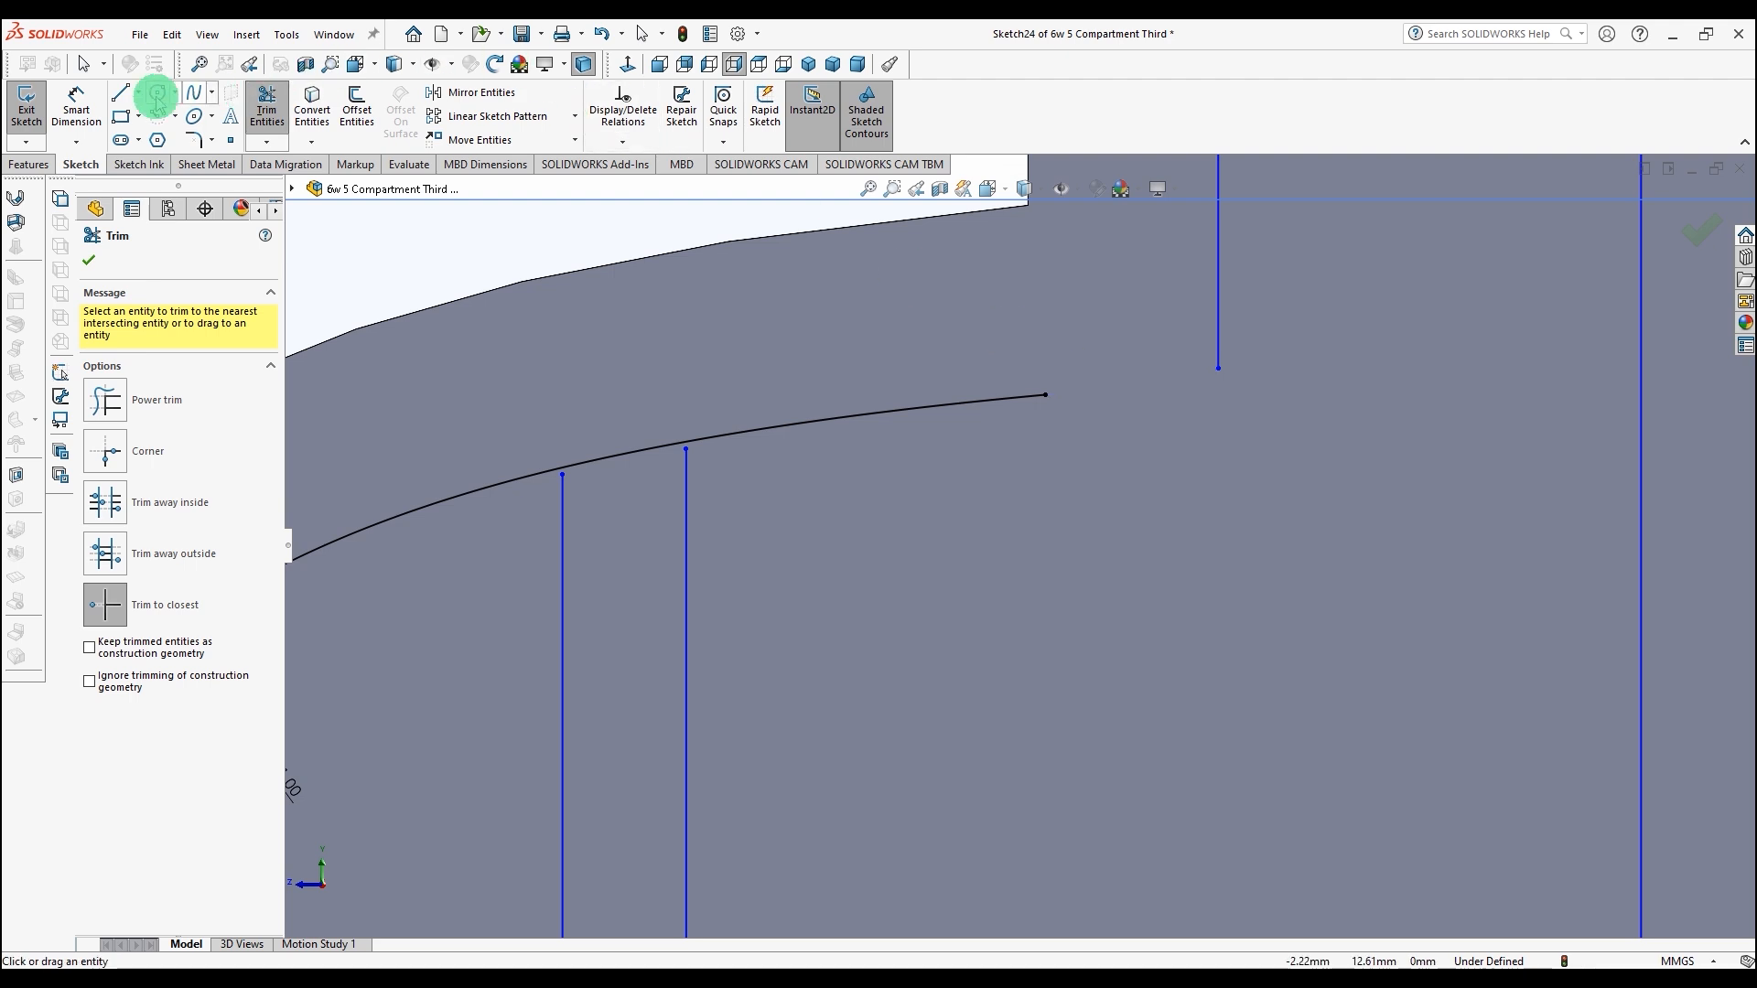
{"action": "left_click", "coordinate": [121, 93]}
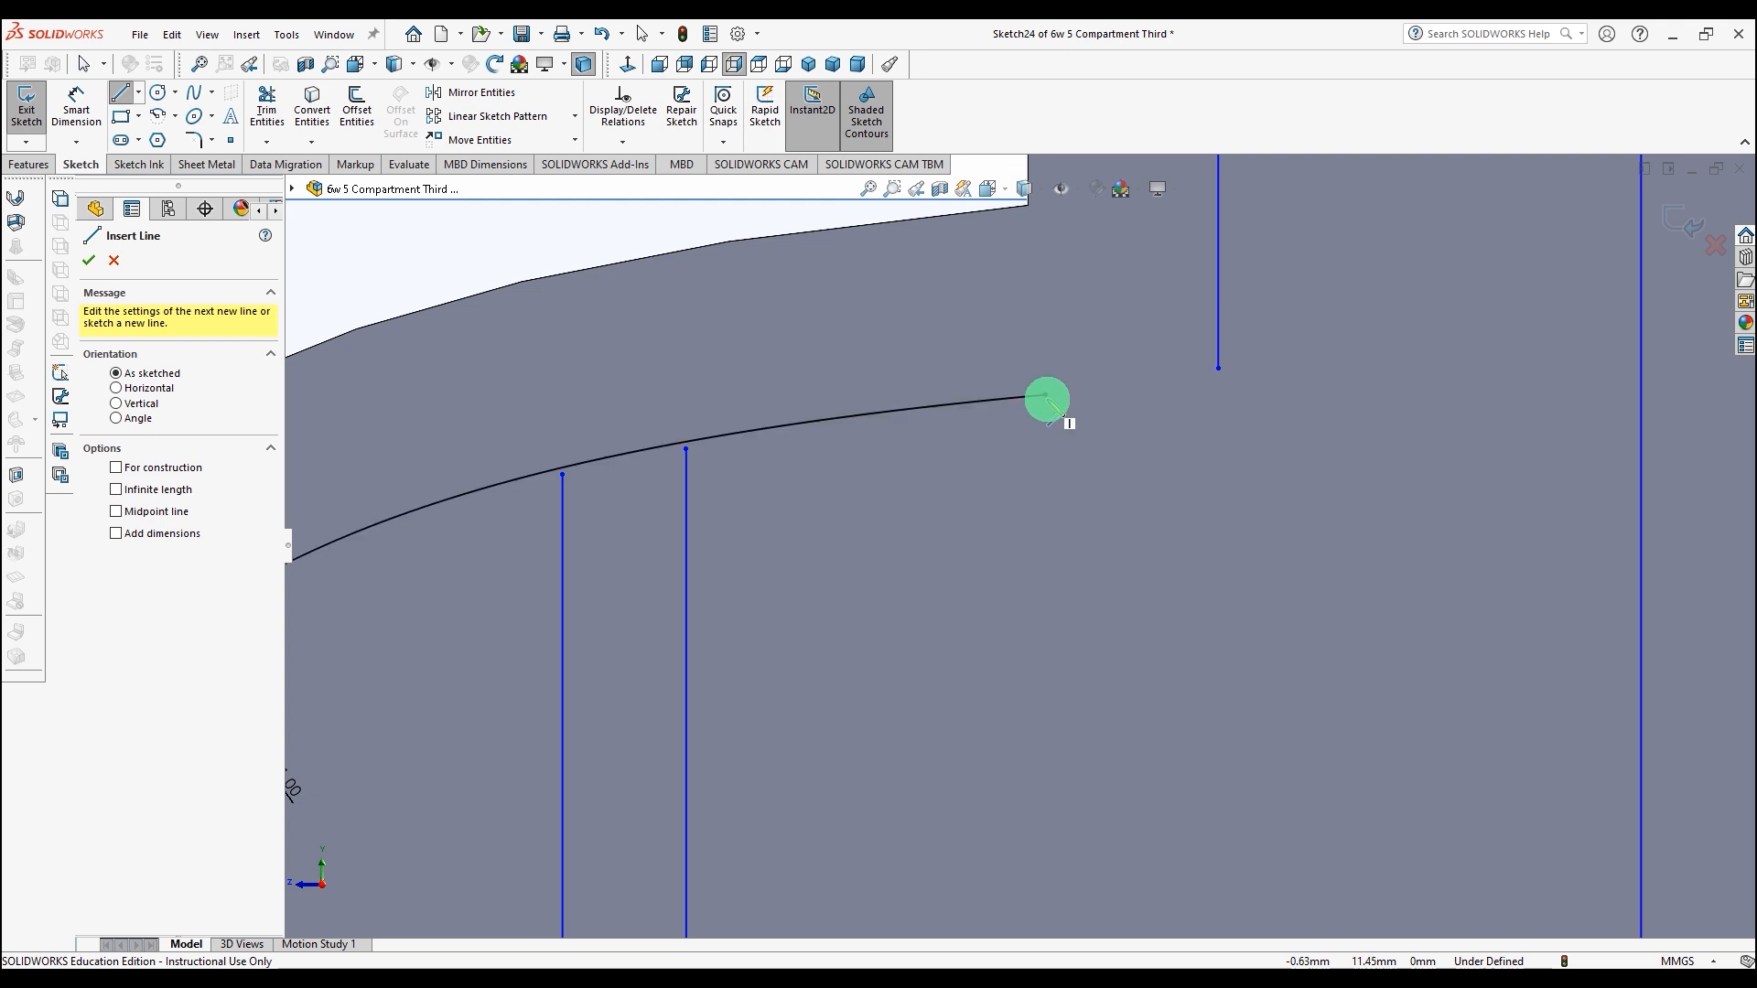
{"action": "left_click", "coordinate": [1046, 395]}
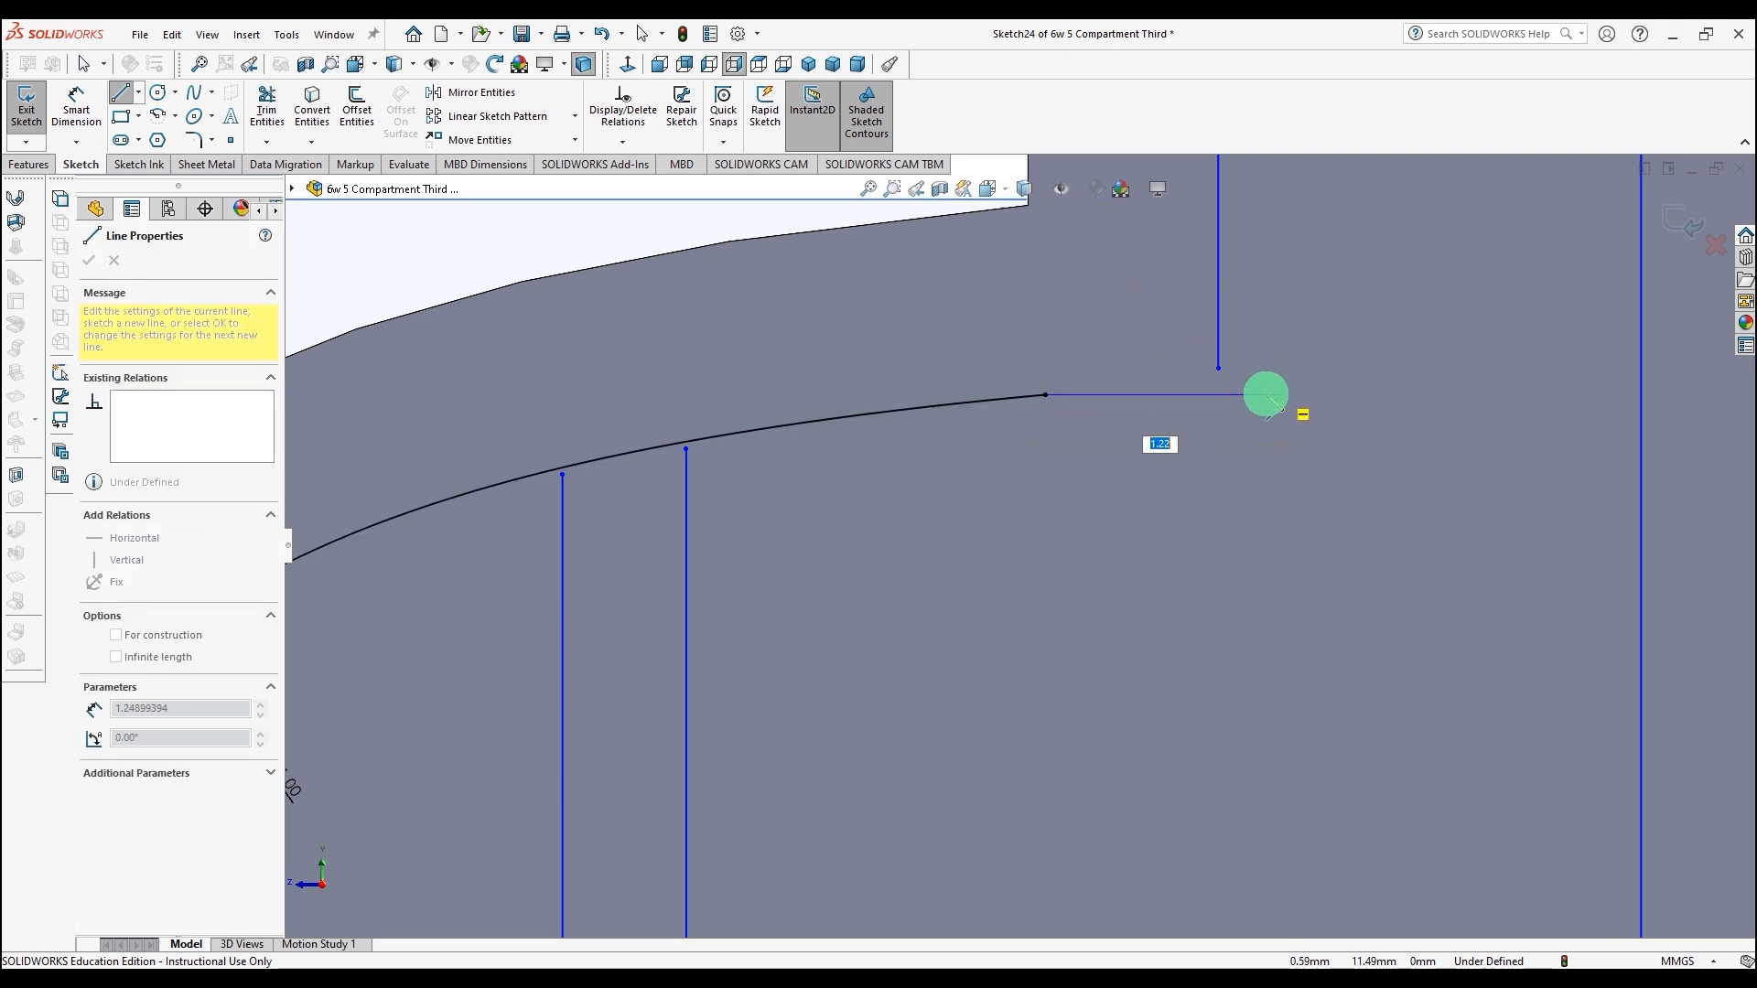
{"action": "left_click", "coordinate": [1218, 395]}
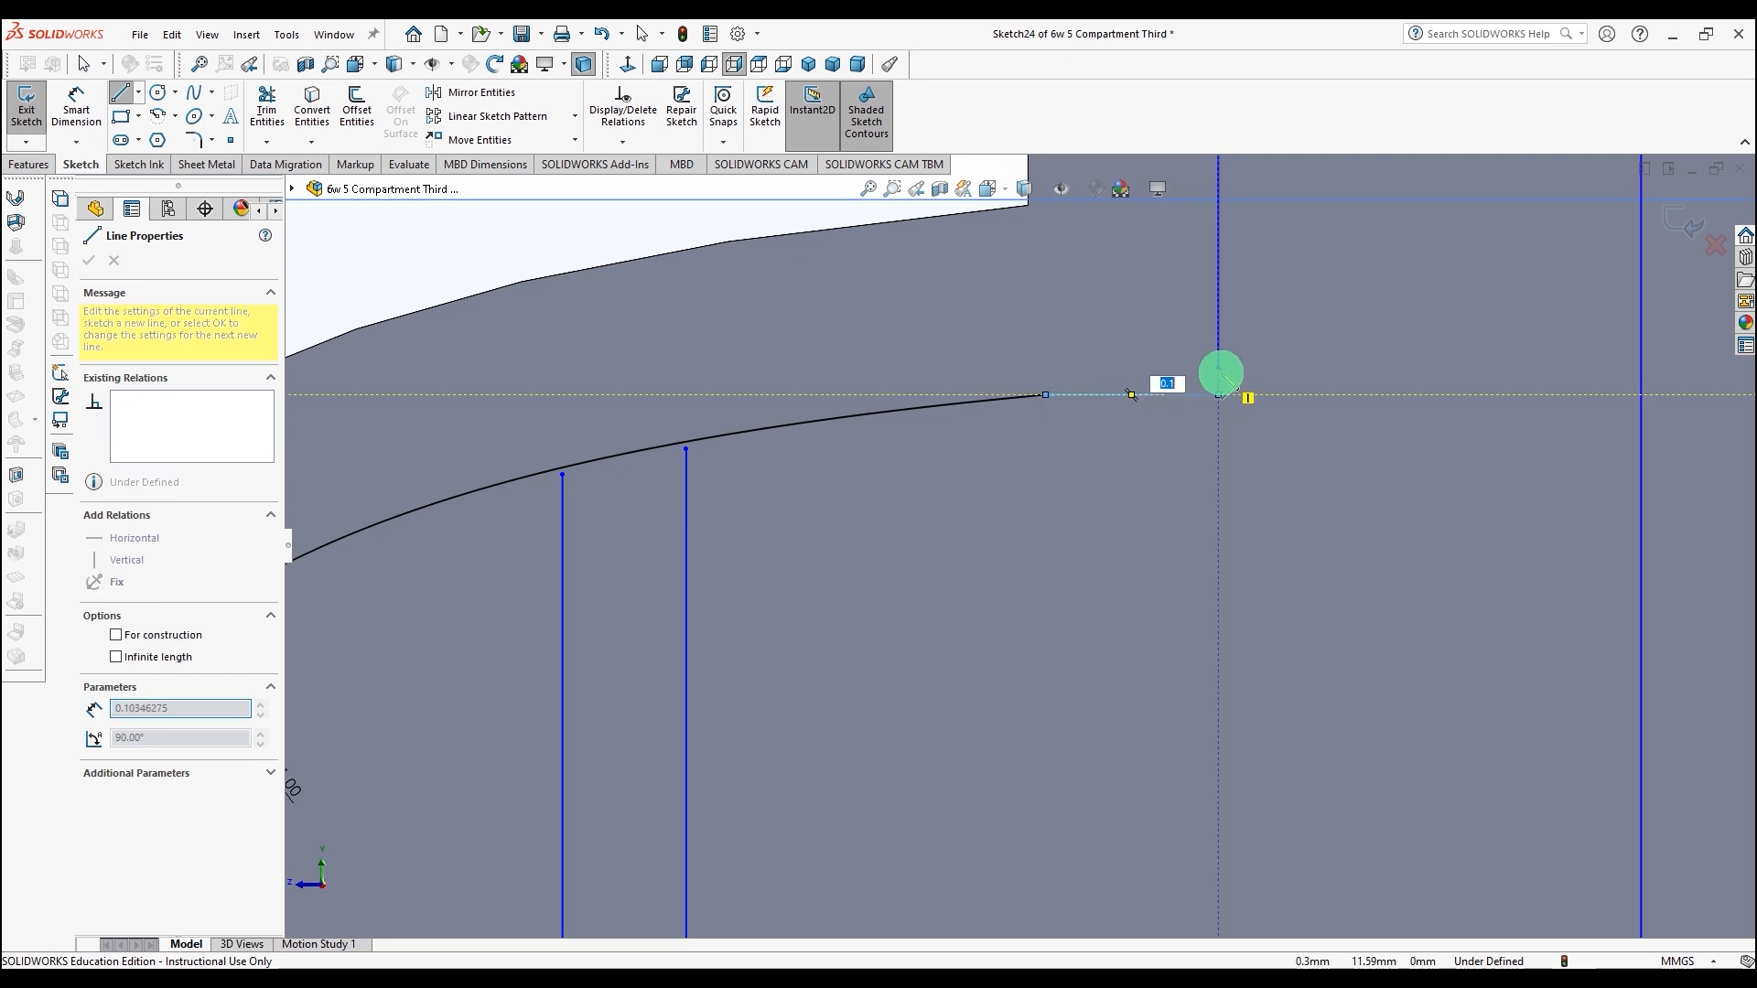
{"action": "left_click", "coordinate": [1220, 371]}
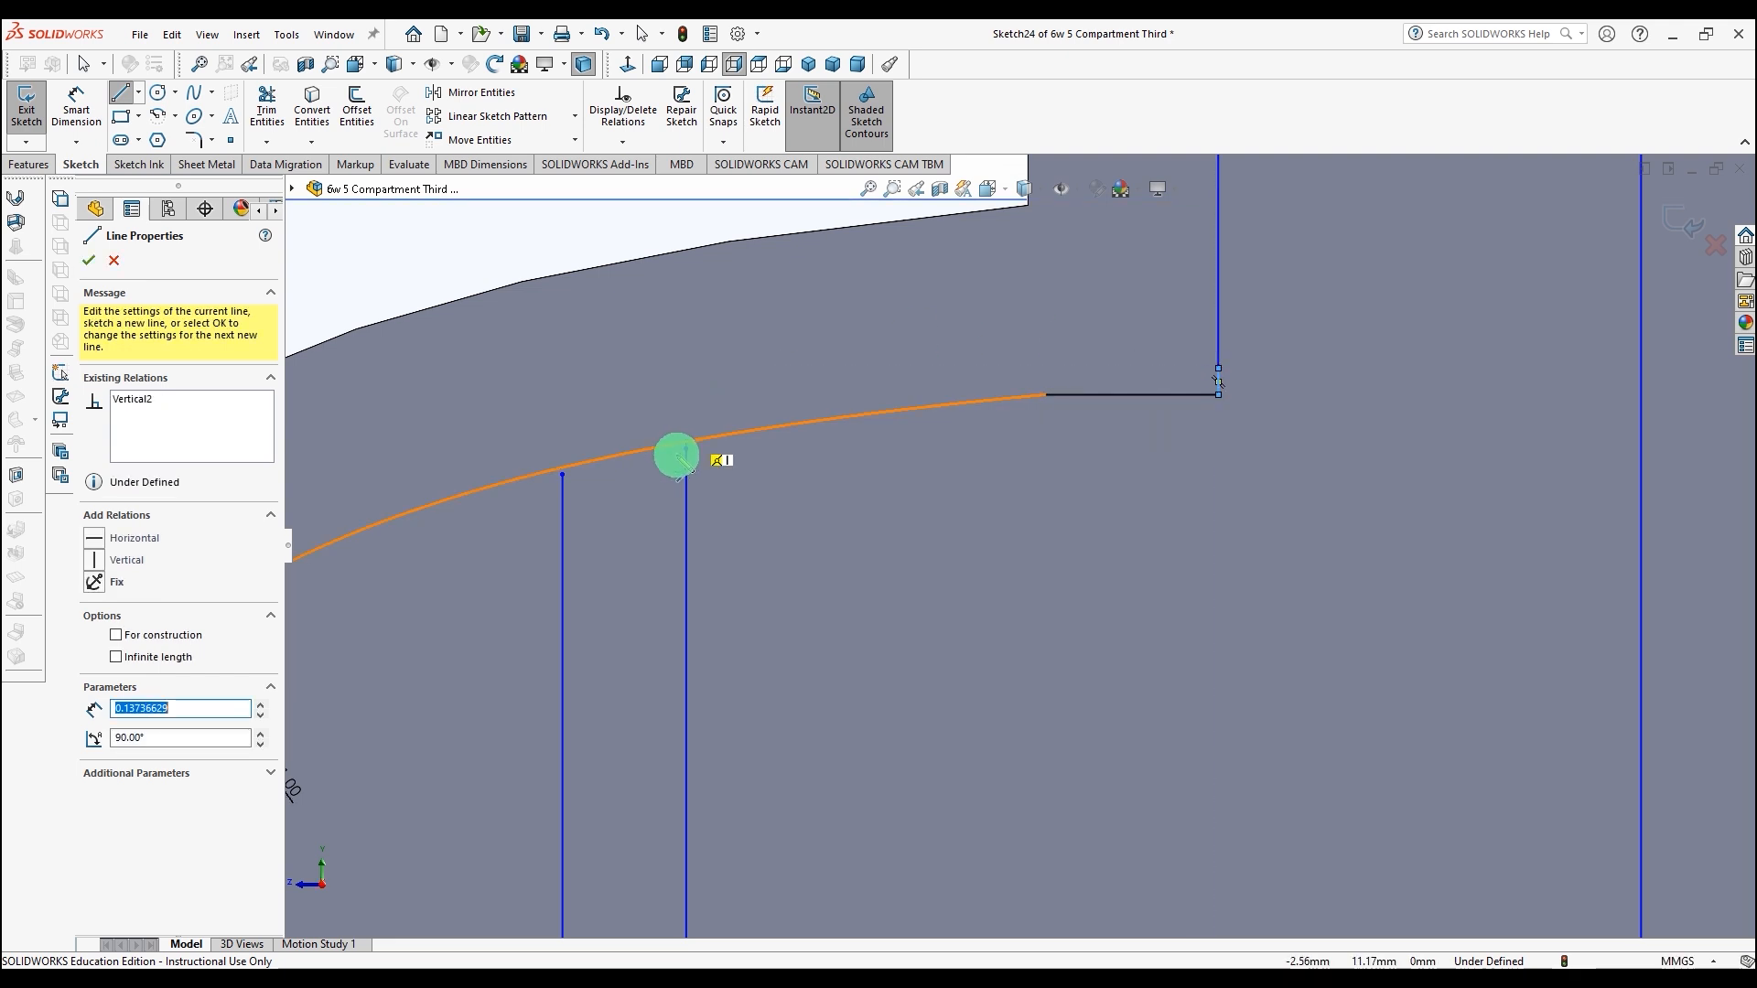
{"action": "left_click", "coordinate": [641, 34]}
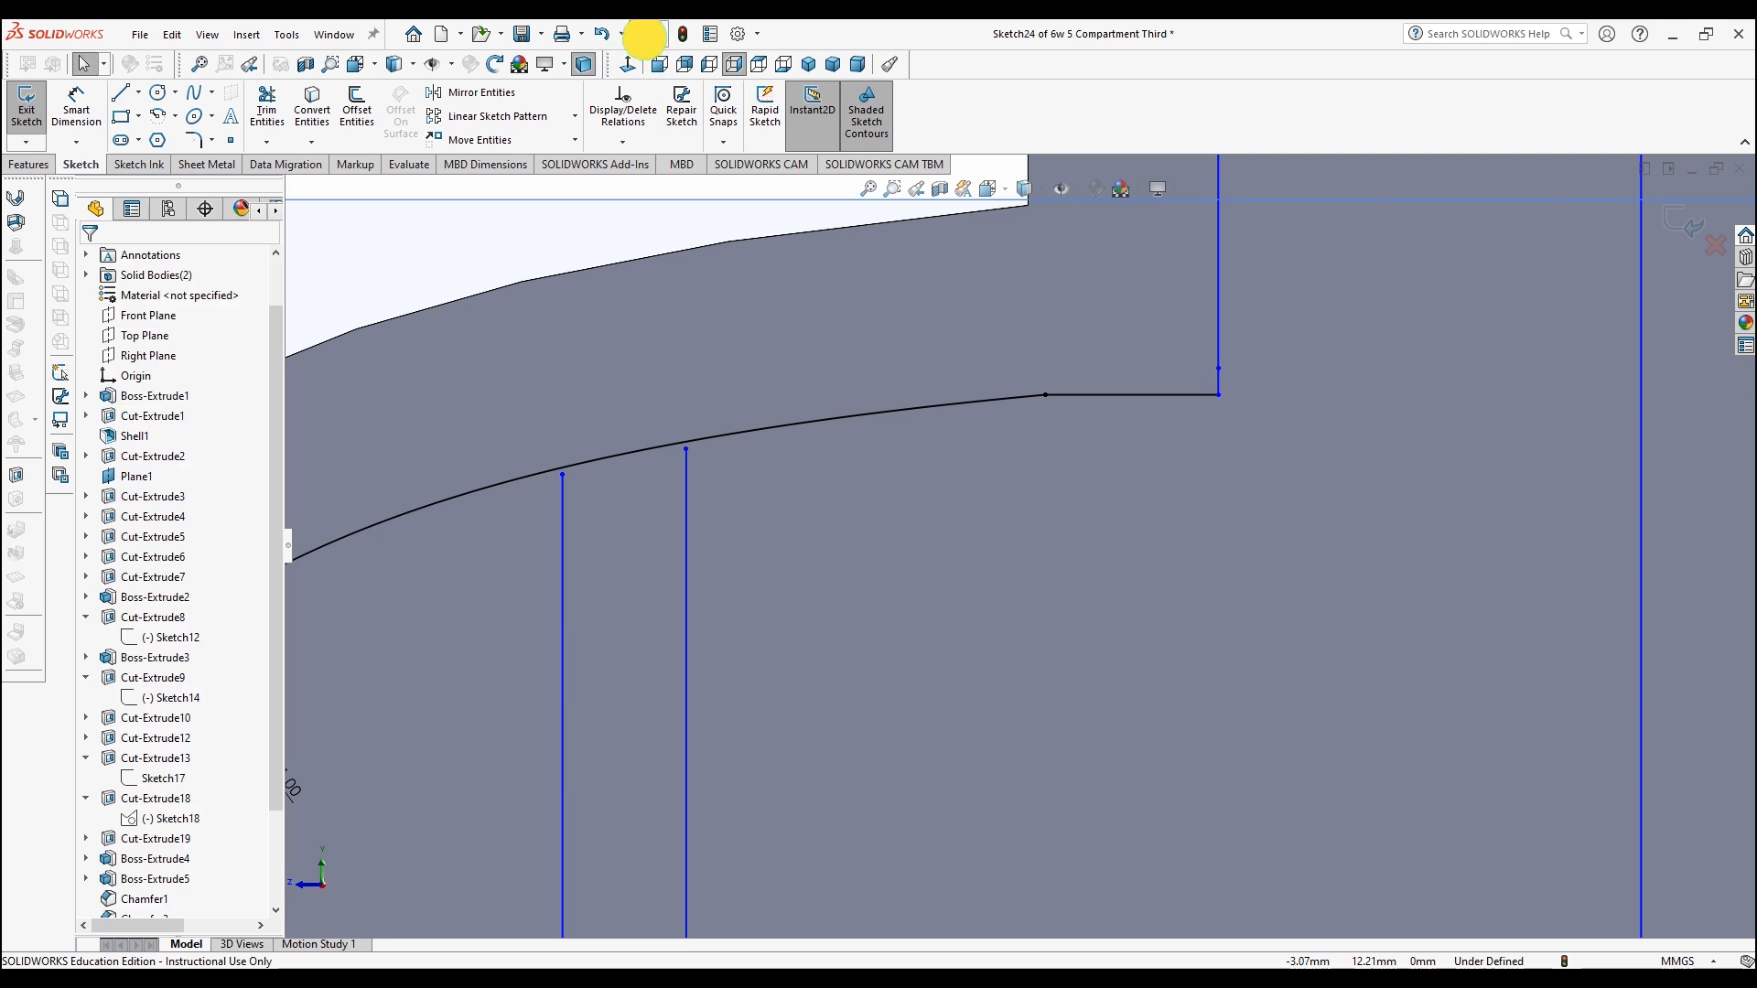
Step: Extend the left vertical line above the lower offset curve, trim its overhang and the curve segment between the two vertical lines
{"action": "left_click", "coordinate": [686, 448]}
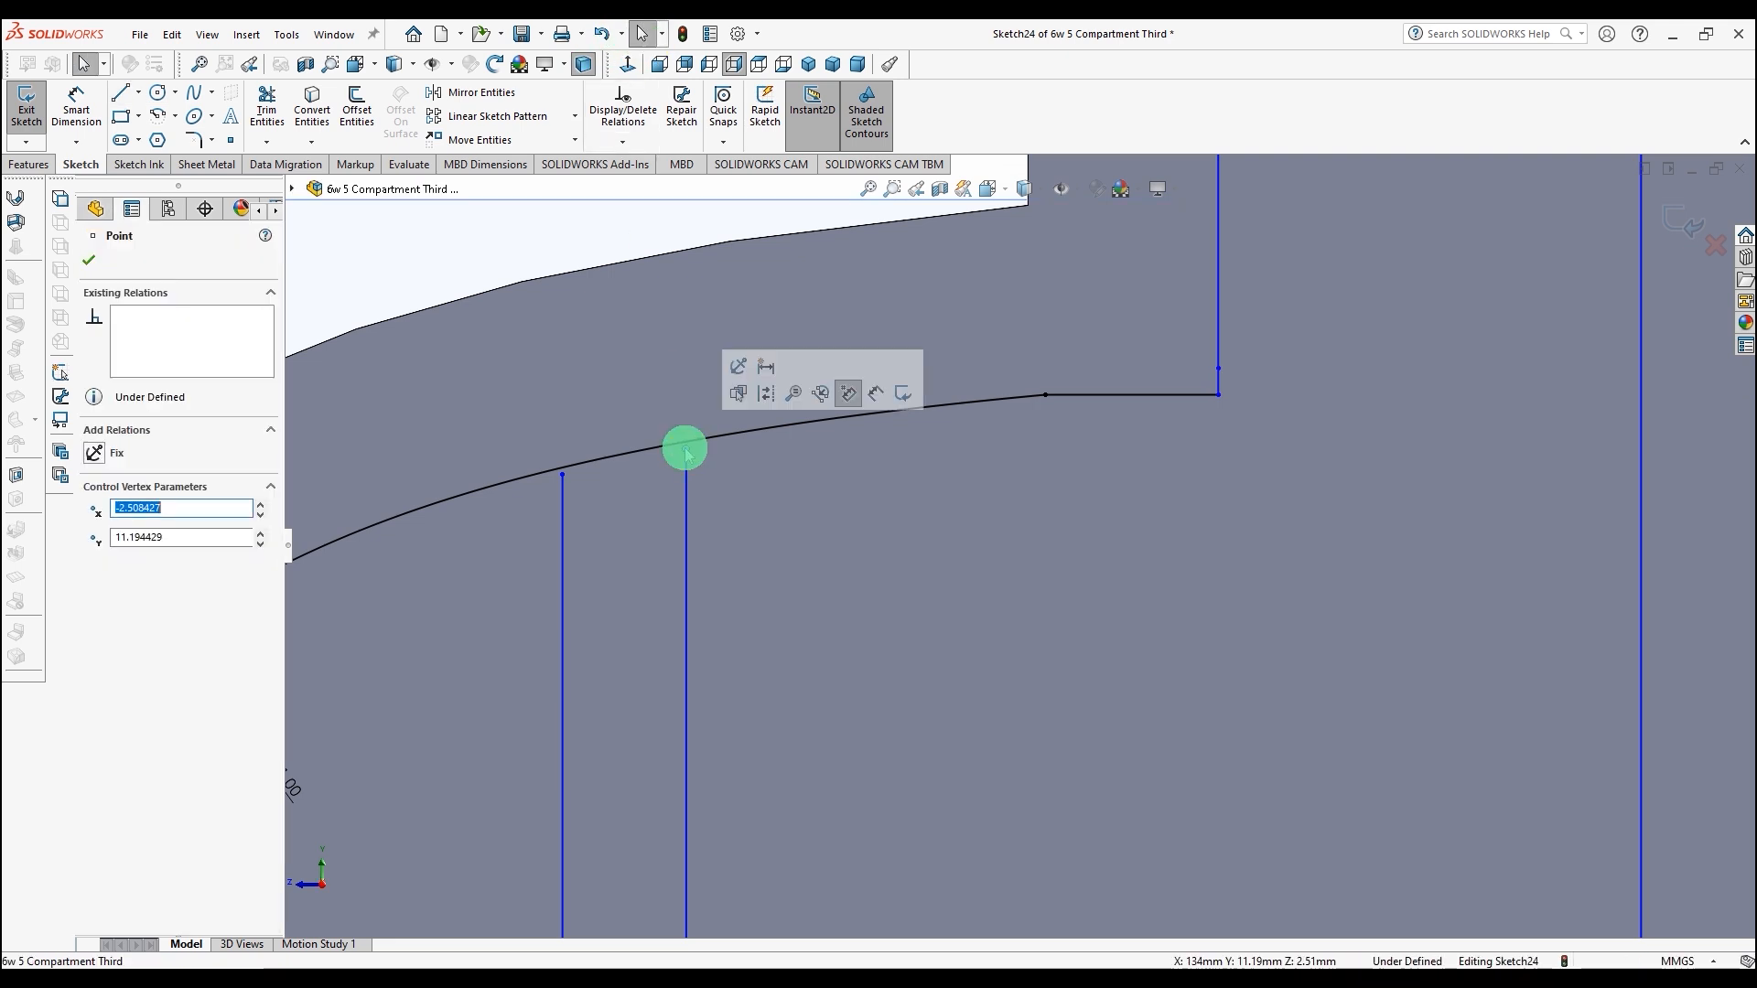
{"action": "left_click", "coordinate": [562, 474]}
{"action": "left_click_drag", "start_coordinate": [562, 473], "coordinate": [560, 433]}
{"action": "left_click", "coordinate": [266, 106]}
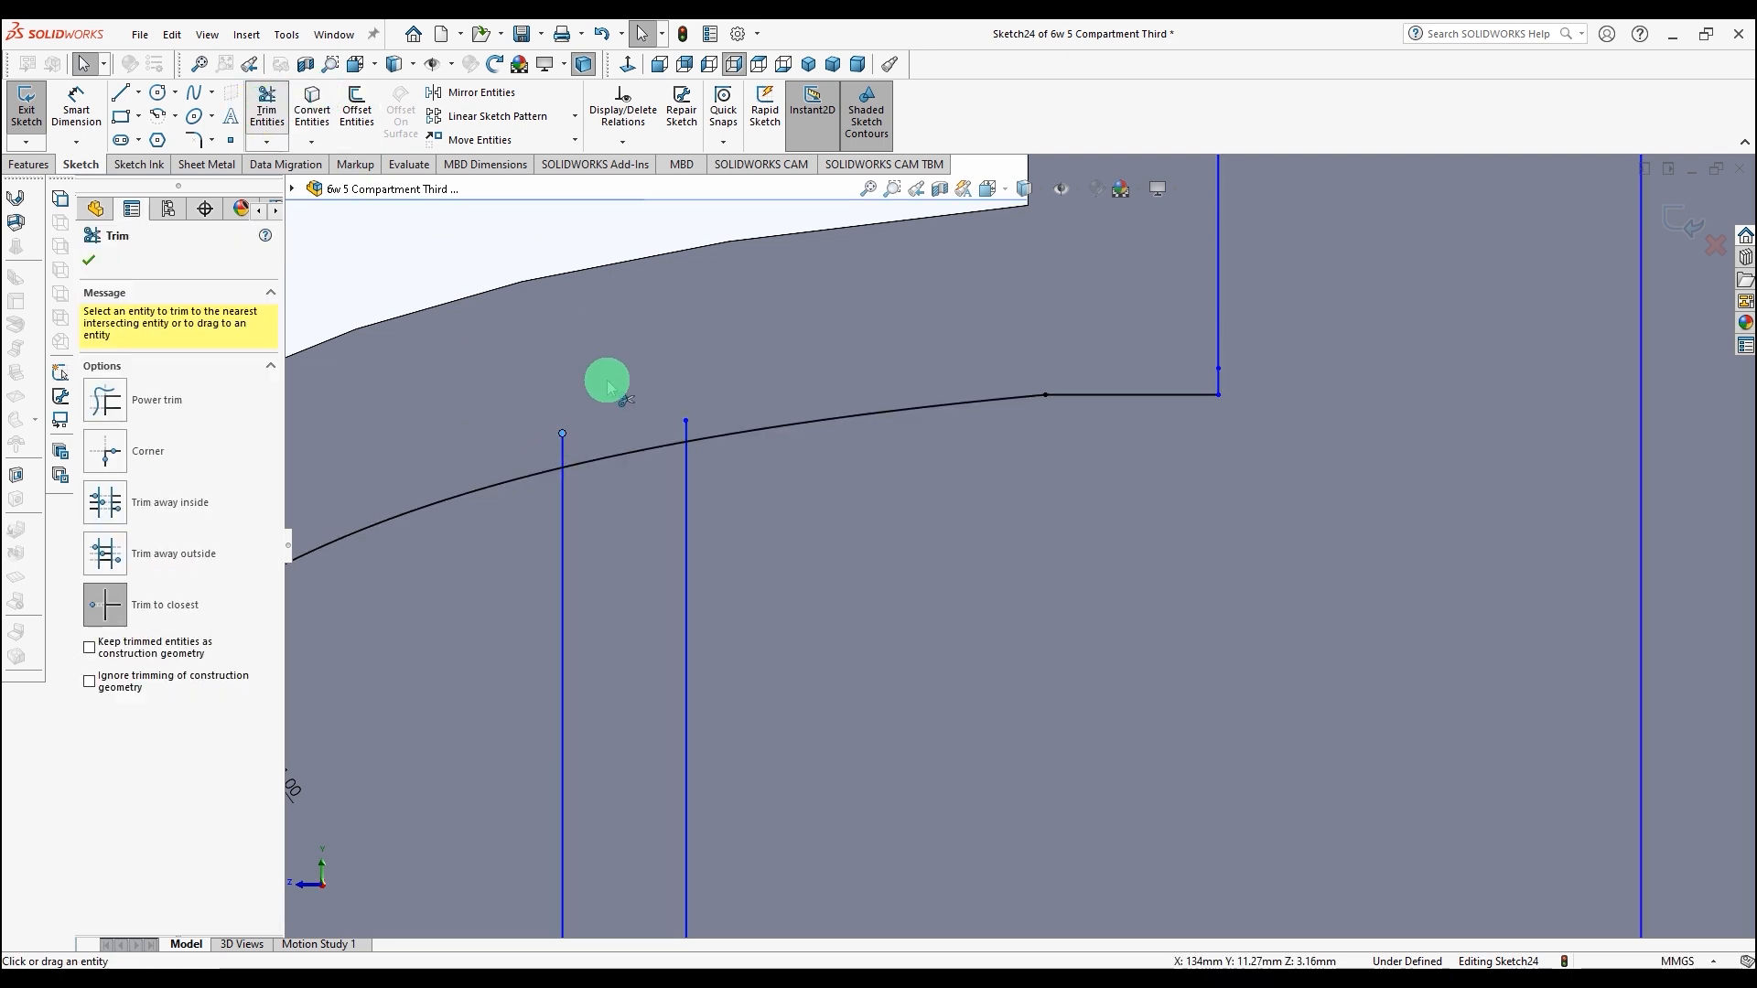
{"action": "left_click", "coordinate": [561, 449]}
{"action": "left_click", "coordinate": [638, 452]}
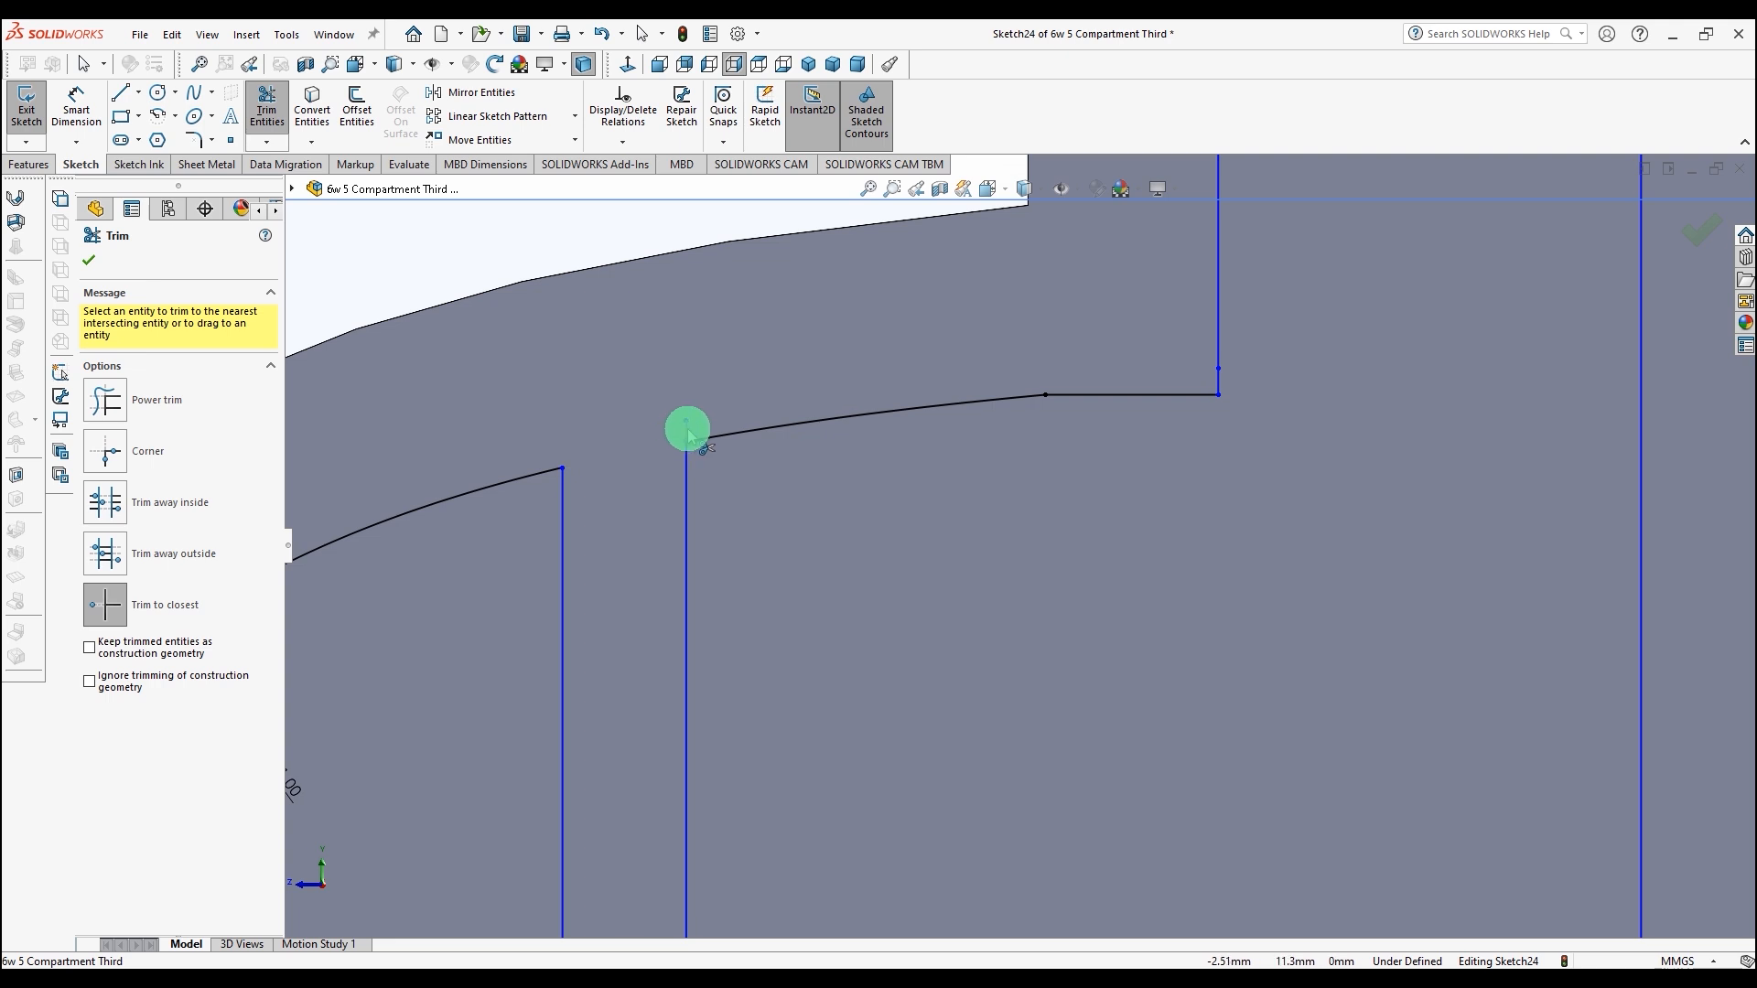
Step: Draw a horizontal line from the offset curve's left end to the leftmost vertical line and trim that line above it
{"action": "scroll", "coordinate": [655, 463], "scroll_direction": "up", "scroll_amount": 5}
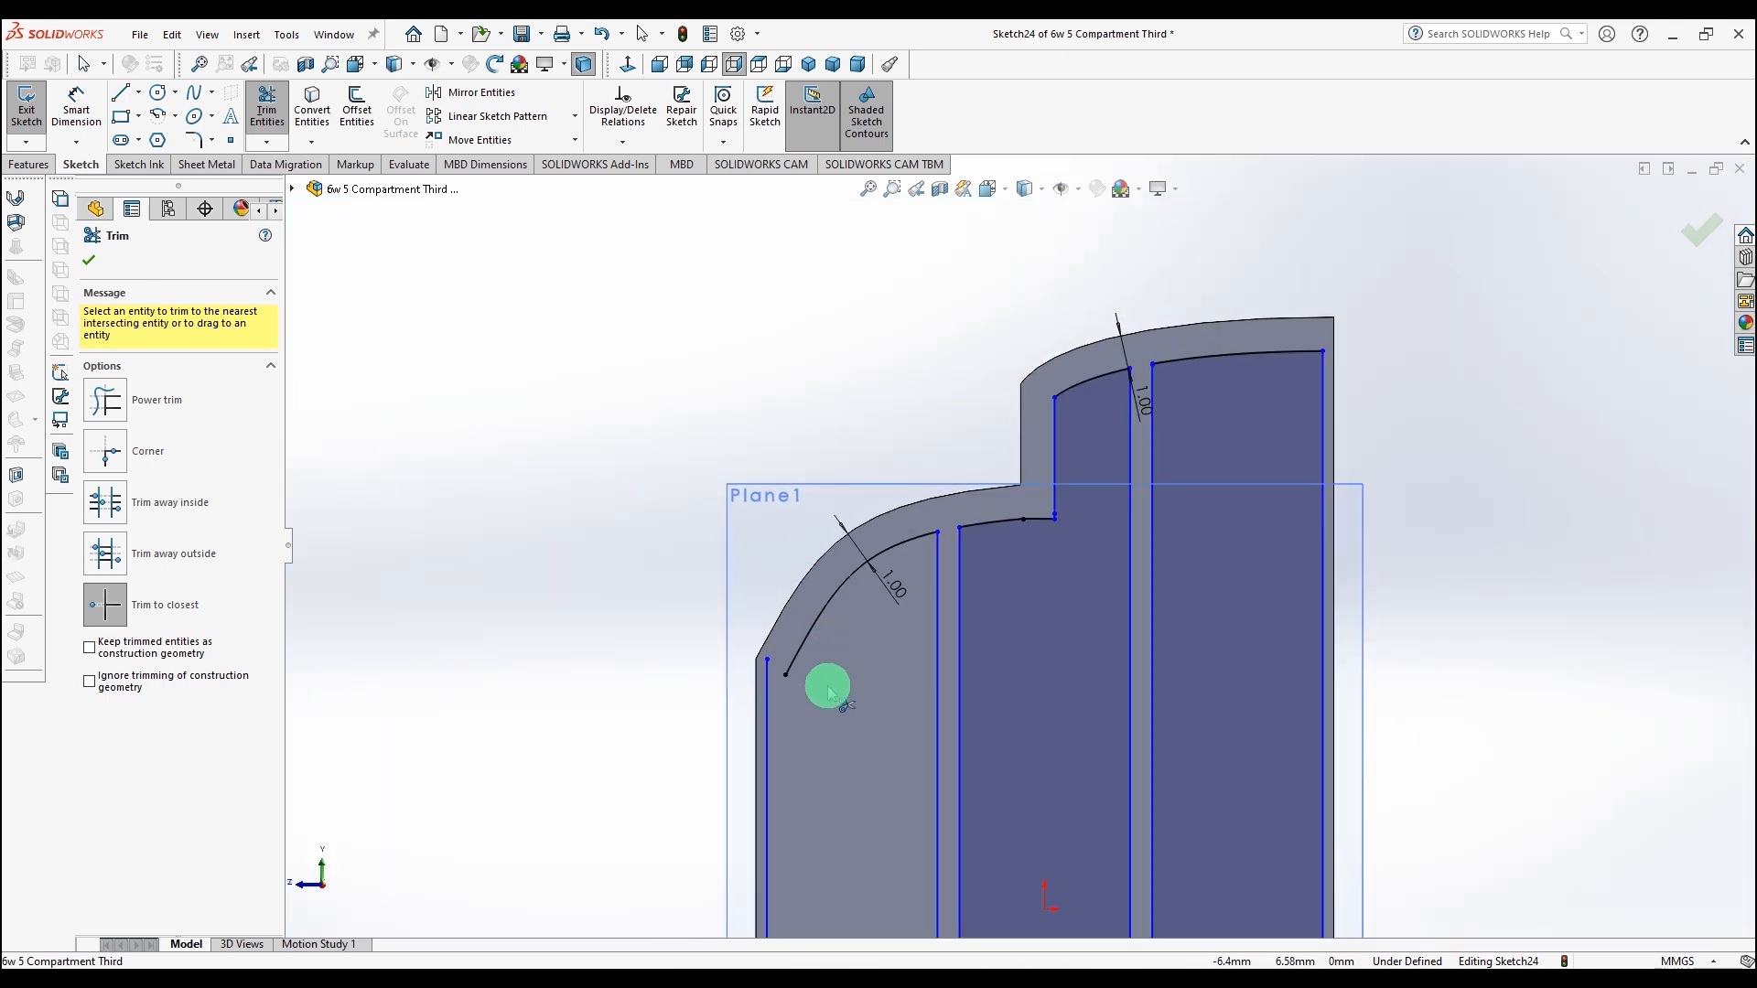
{"action": "scroll", "coordinate": [828, 692], "scroll_direction": "down", "scroll_amount": 5}
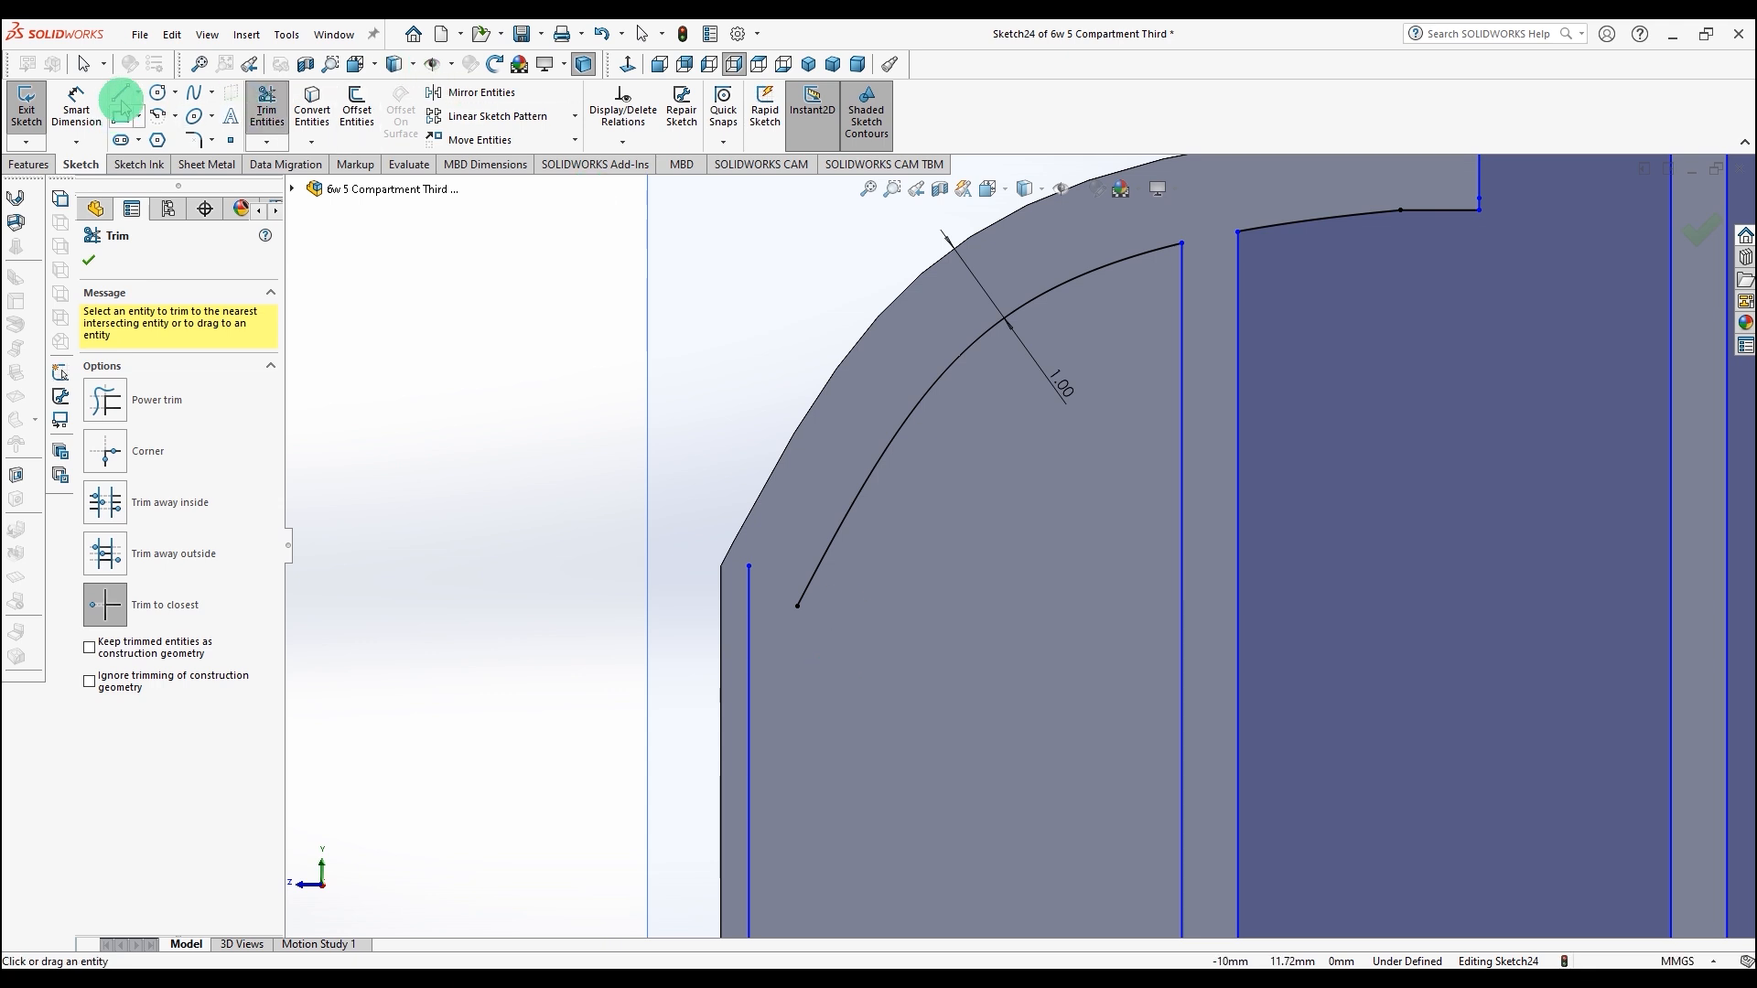
{"action": "left_click", "coordinate": [120, 92]}
{"action": "left_click", "coordinate": [798, 606]}
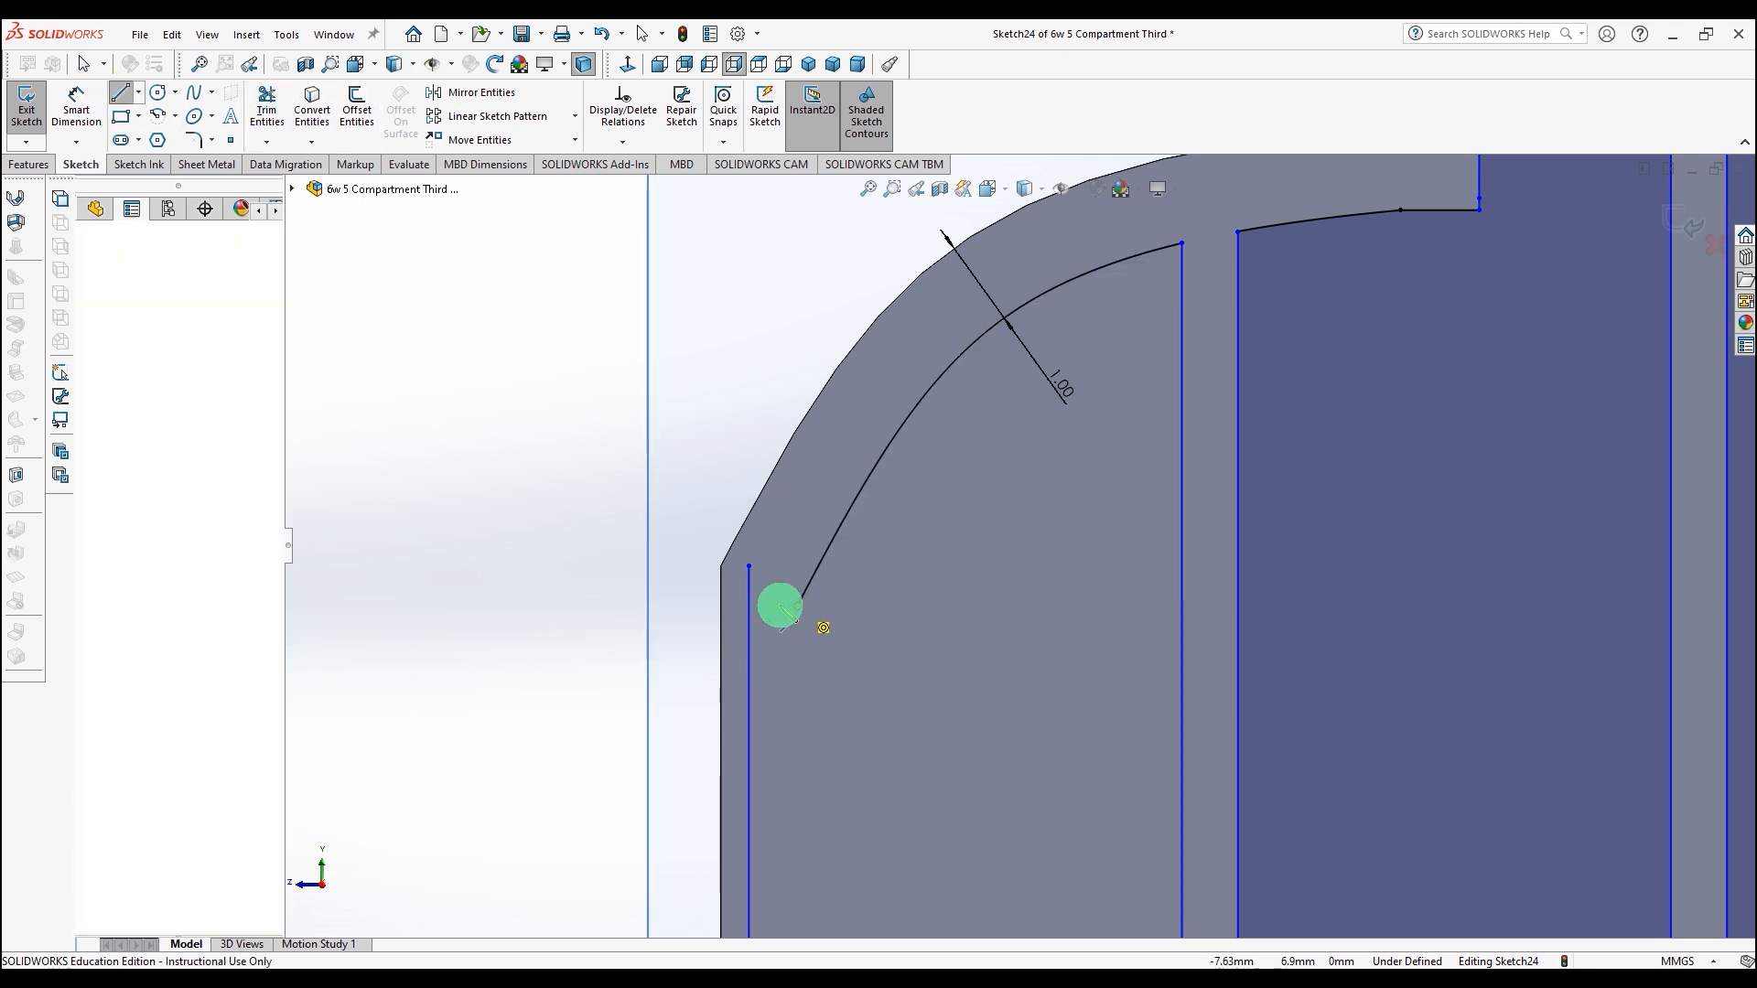
{"action": "left_click", "coordinate": [750, 607]}
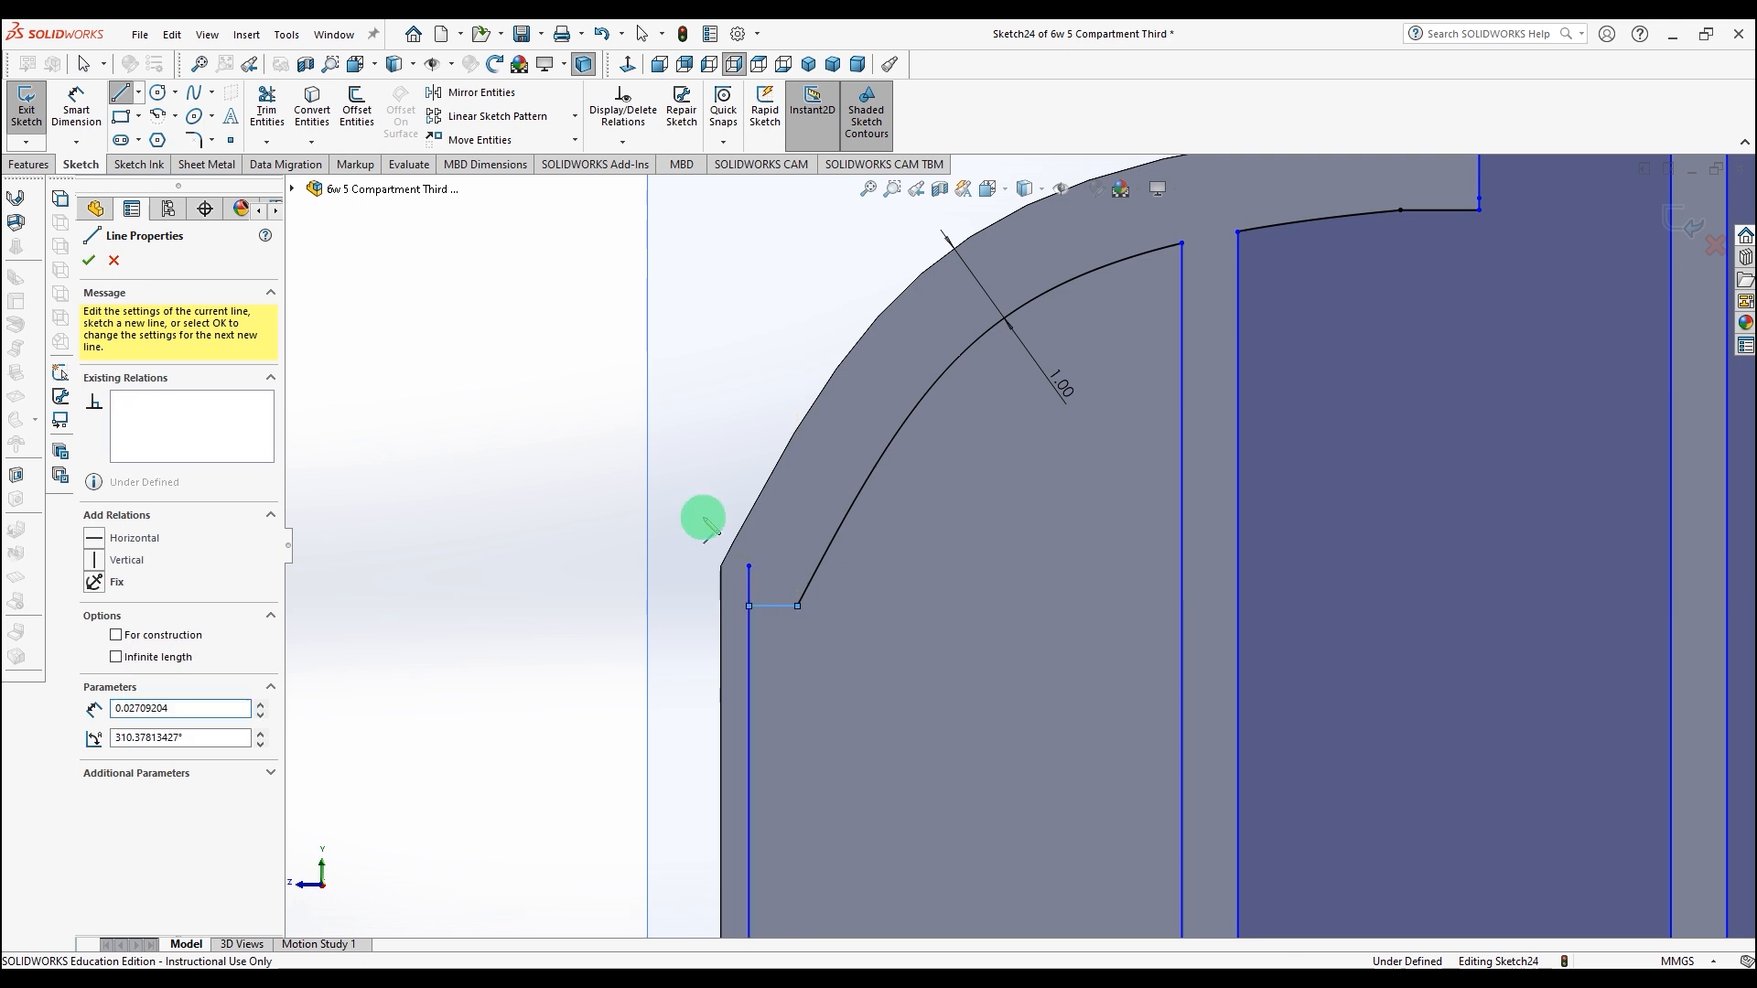
{"action": "left_click", "coordinate": [270, 106]}
{"action": "left_click", "coordinate": [751, 583]}
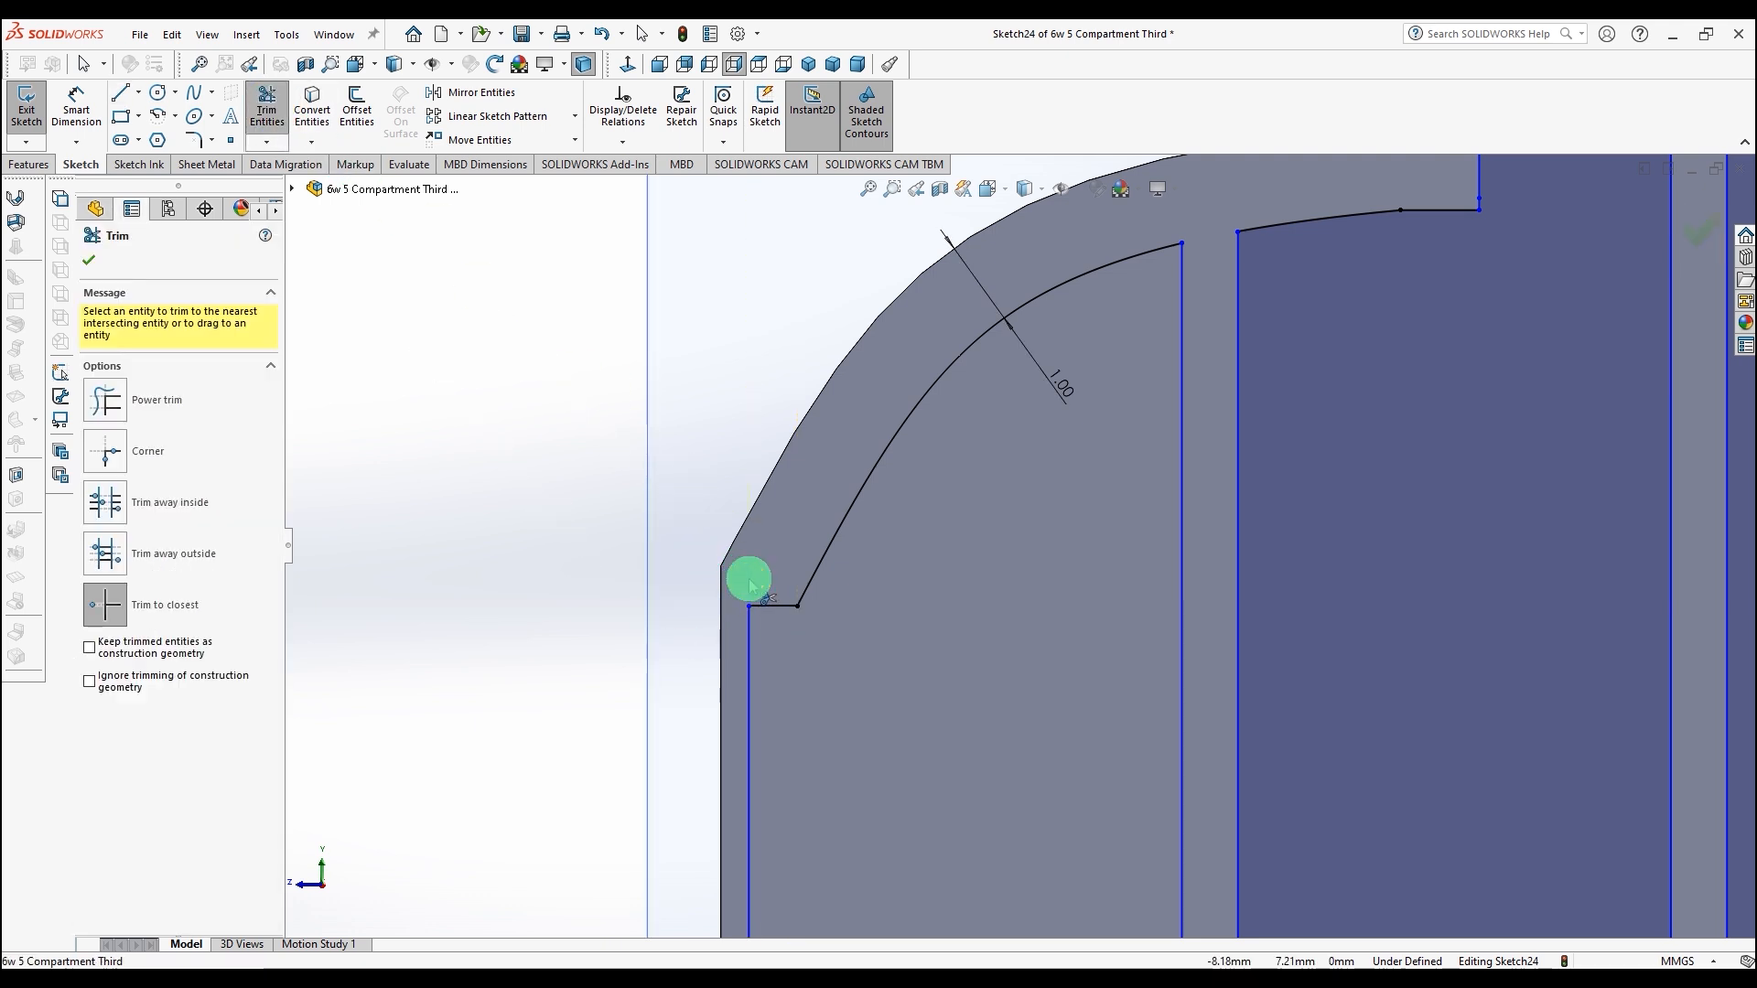
Step: Measure the distance from the body's lower-left edge to the leftmost vertical line's lower end
{"action": "scroll", "coordinate": [1006, 631], "scroll_direction": "up", "scroll_amount": 8}
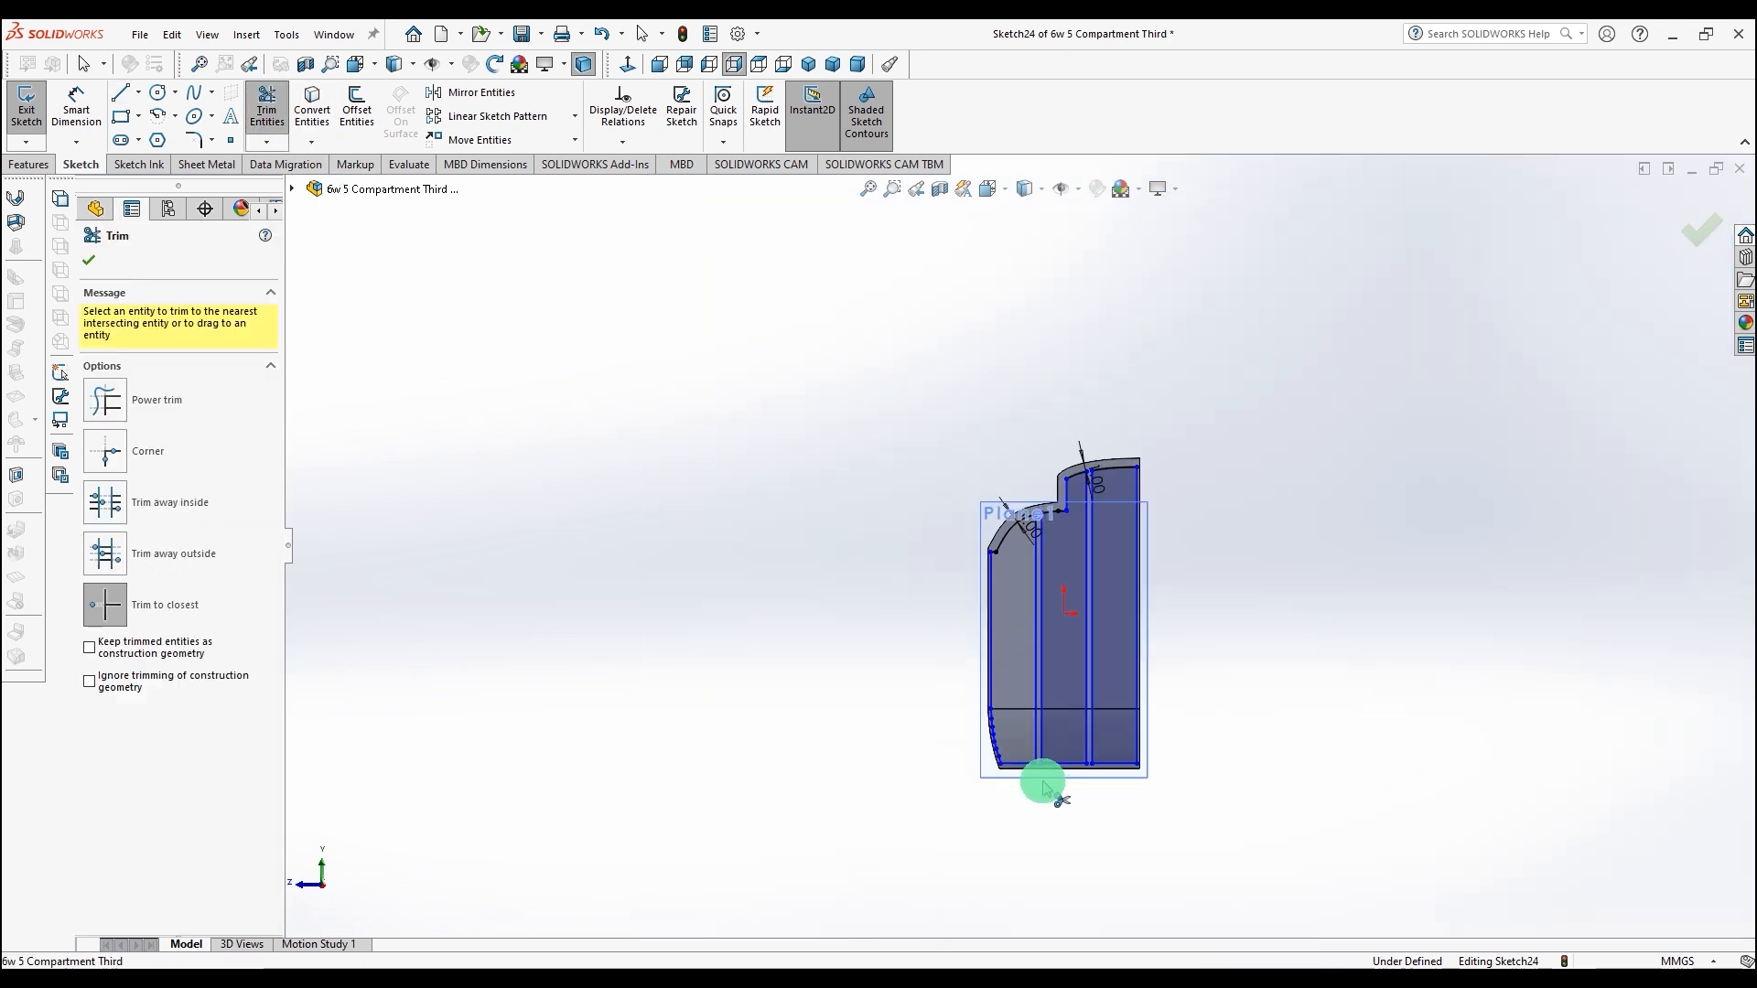
{"action": "scroll", "coordinate": [1039, 784], "scroll_direction": "down", "scroll_amount": 3}
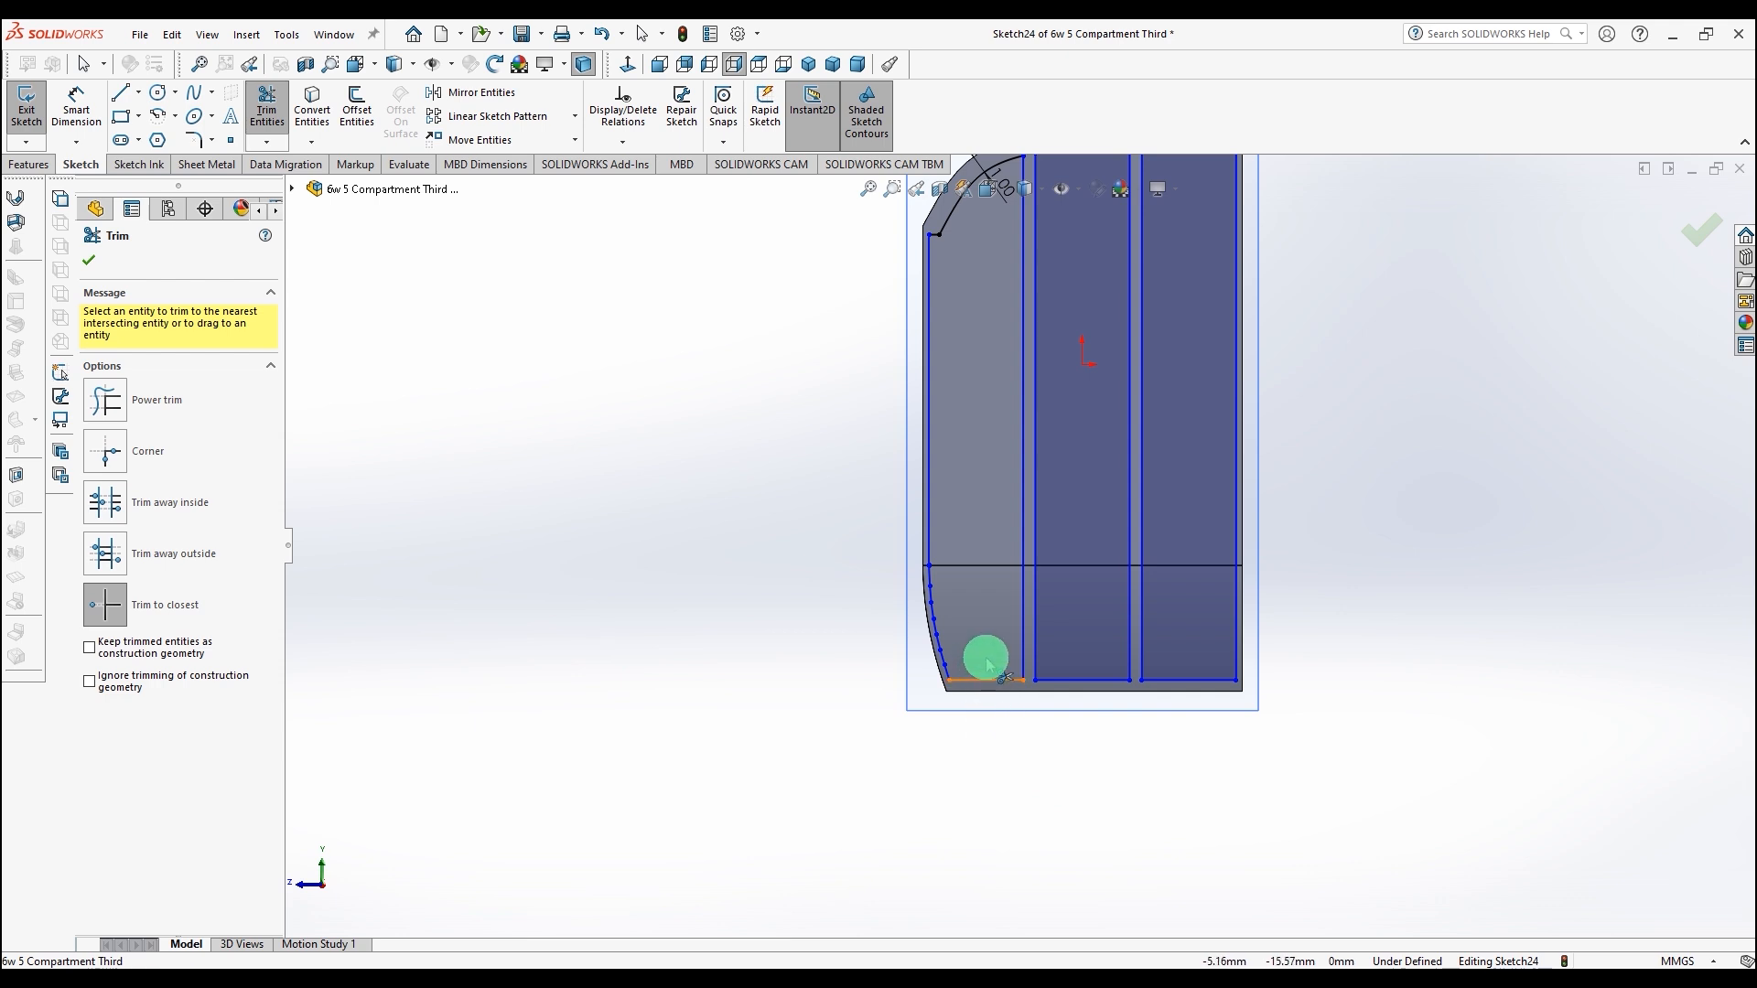
{"action": "scroll", "coordinate": [986, 658], "scroll_direction": "down", "scroll_amount": 5}
{"action": "scroll", "coordinate": [961, 602], "scroll_direction": "up", "scroll_amount": 5}
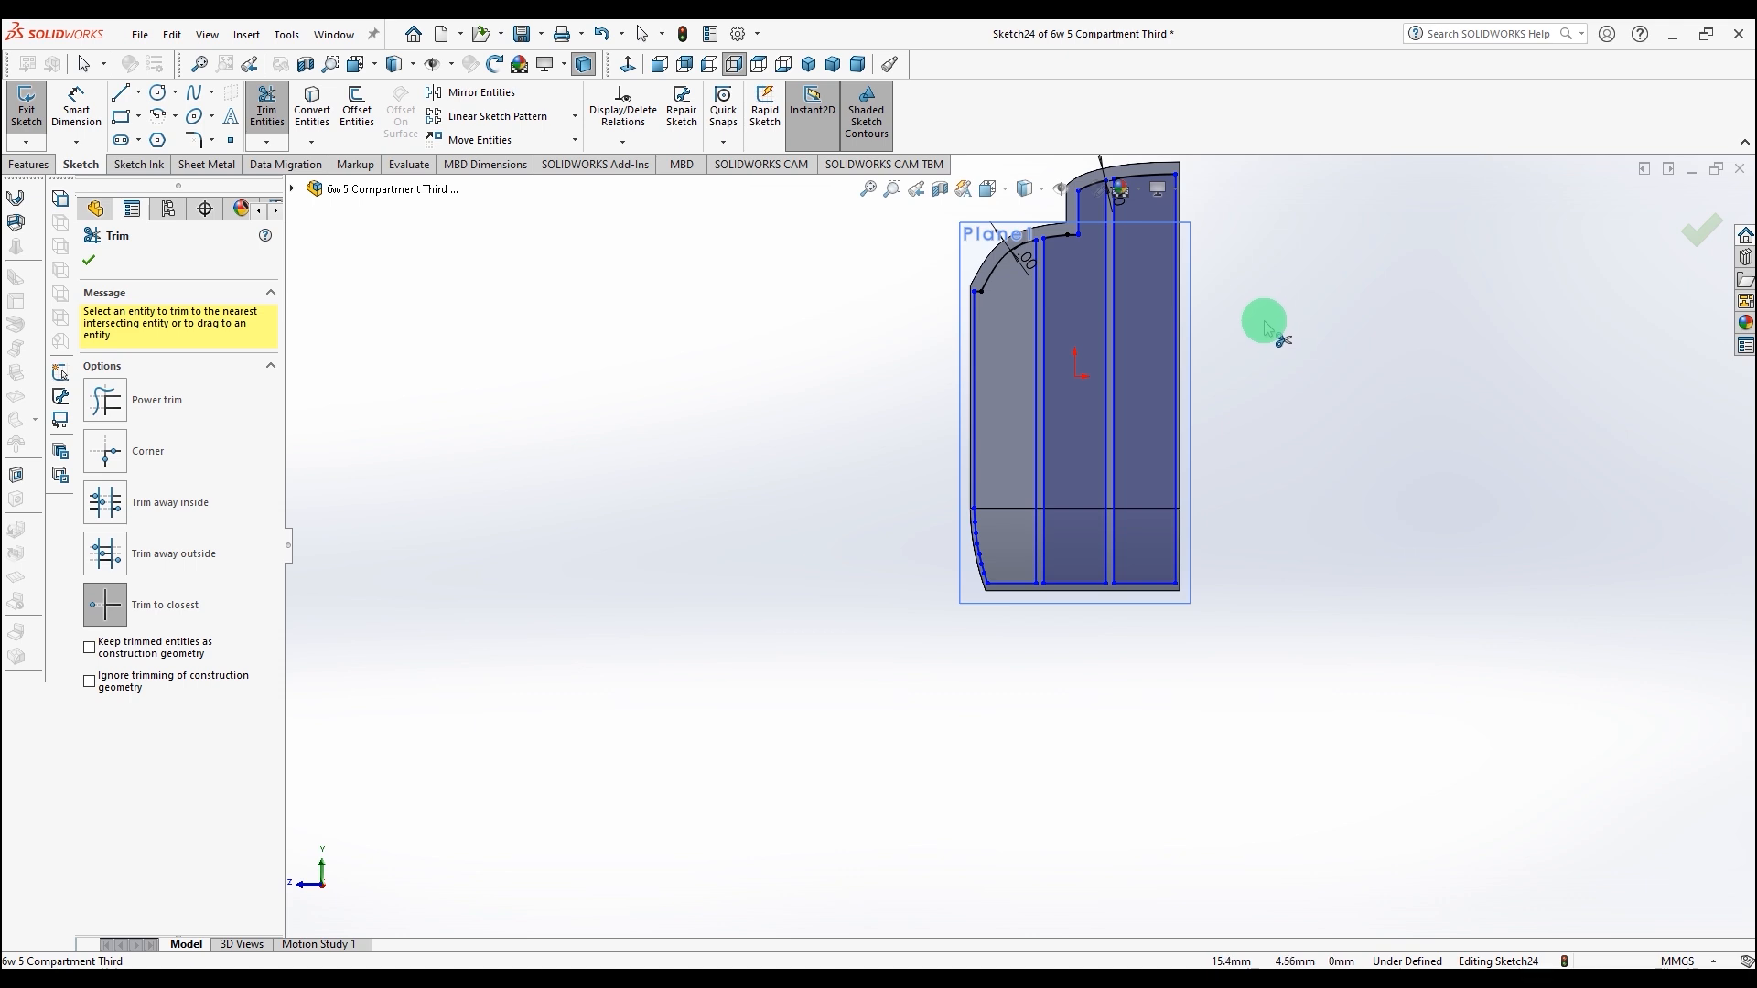
{"action": "scroll", "coordinate": [1007, 329], "scroll_direction": "down", "scroll_amount": 2}
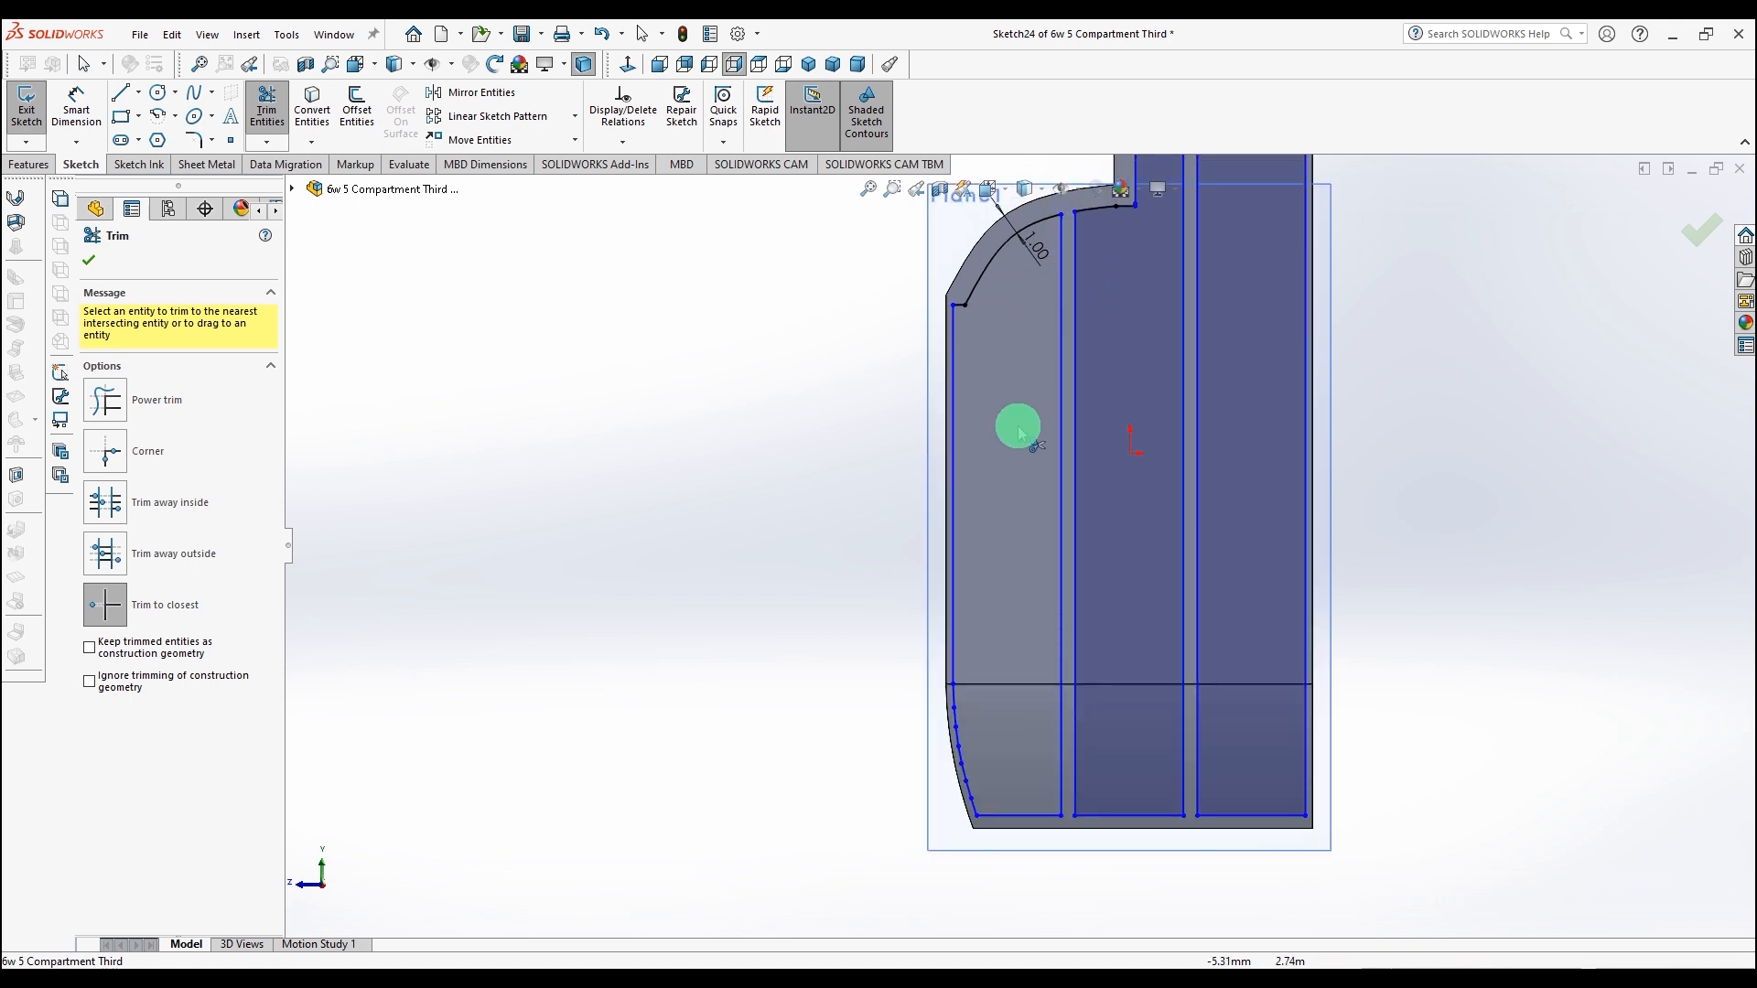
{"action": "scroll", "coordinate": [1031, 762], "scroll_direction": "down", "scroll_amount": 3}
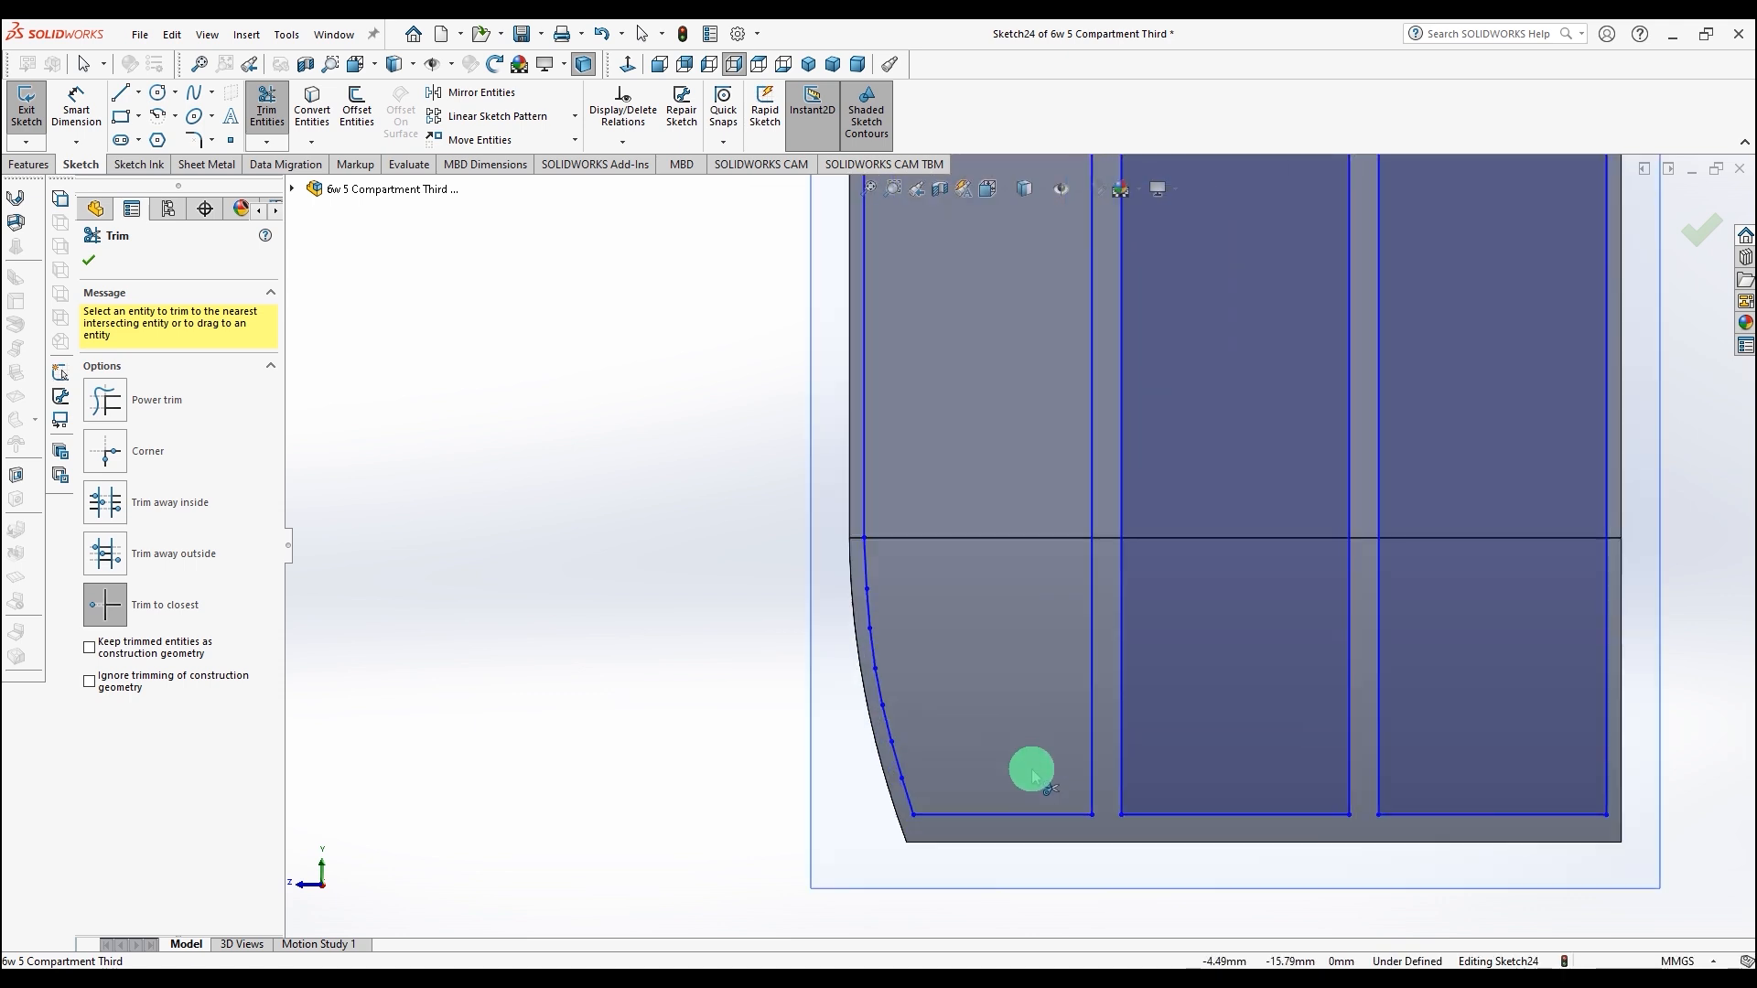
{"action": "scroll", "coordinate": [1031, 768], "scroll_direction": "down", "scroll_amount": 2}
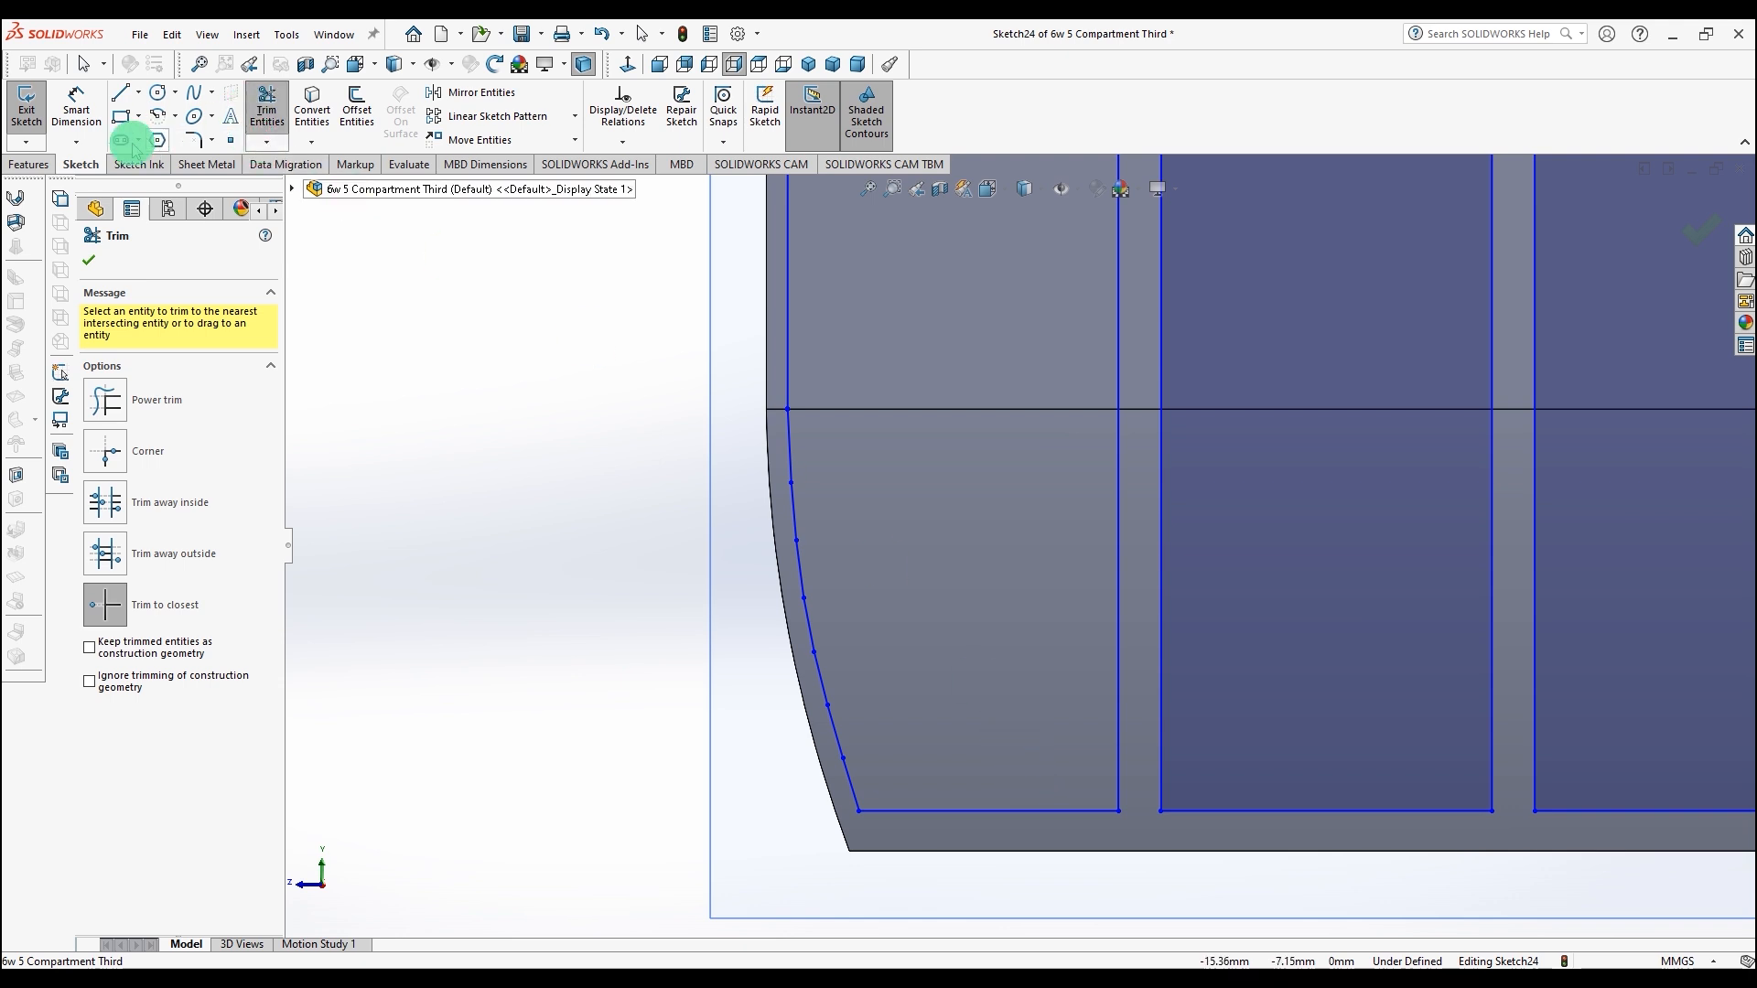
{"action": "left_click", "coordinate": [433, 171]}
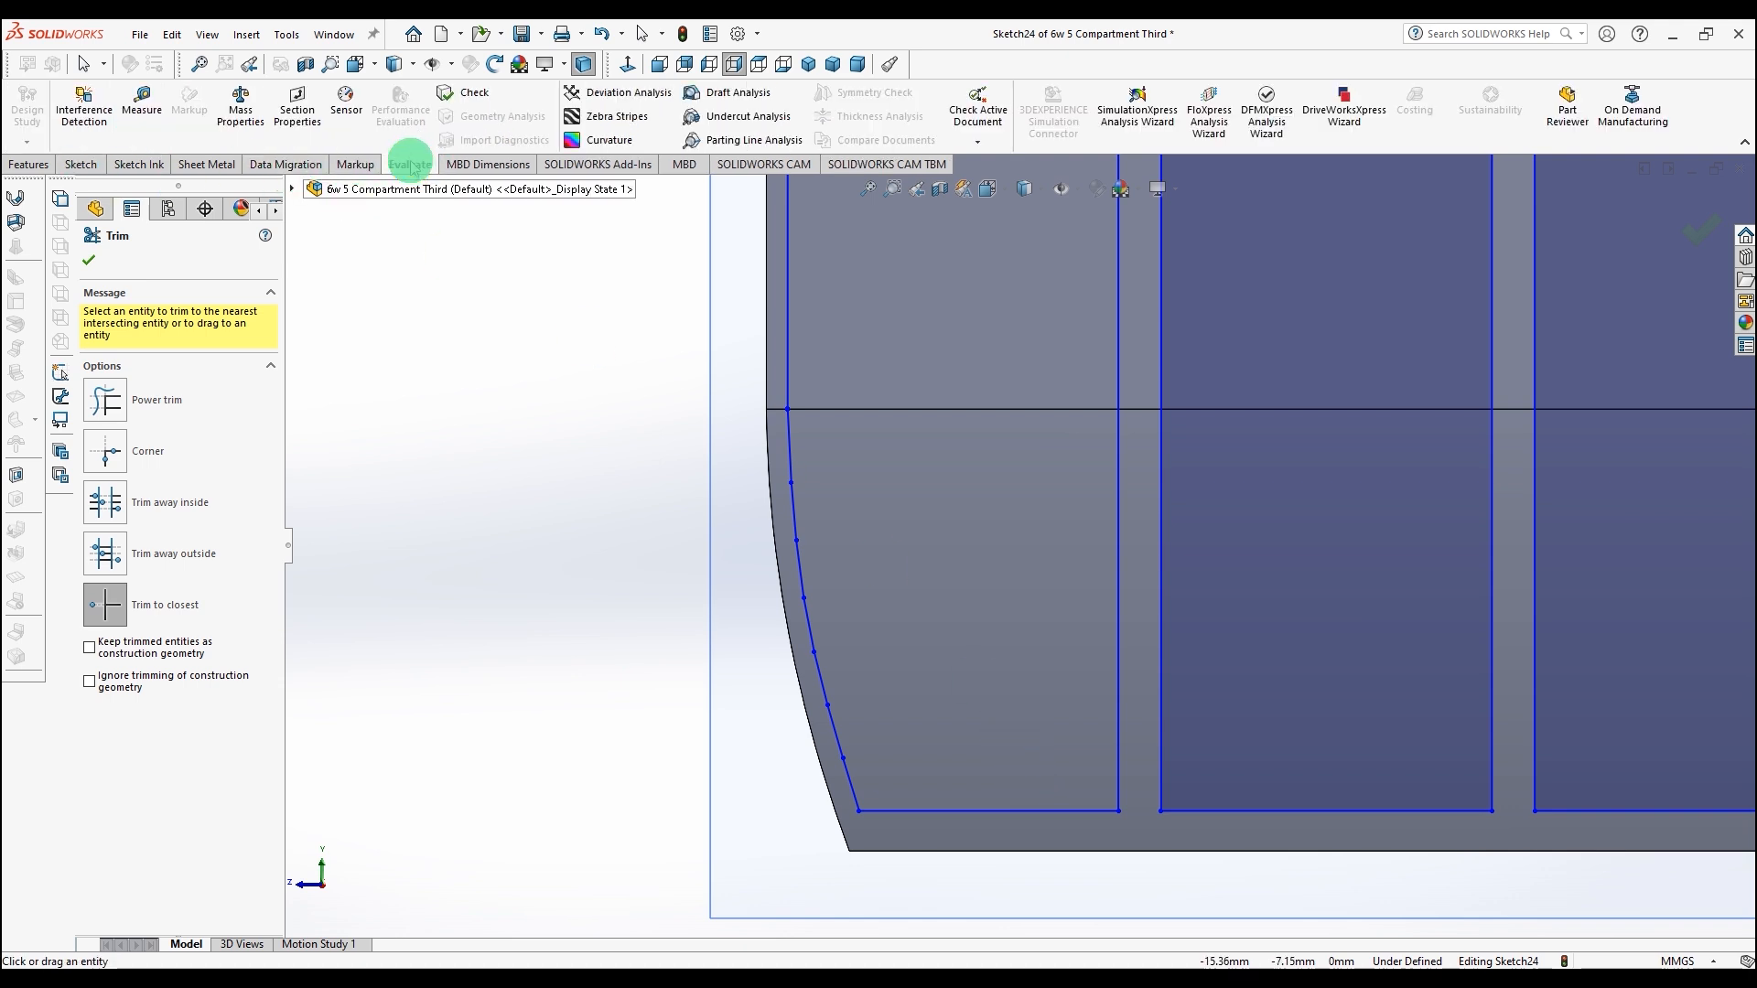
{"action": "left_click", "coordinate": [142, 108]}
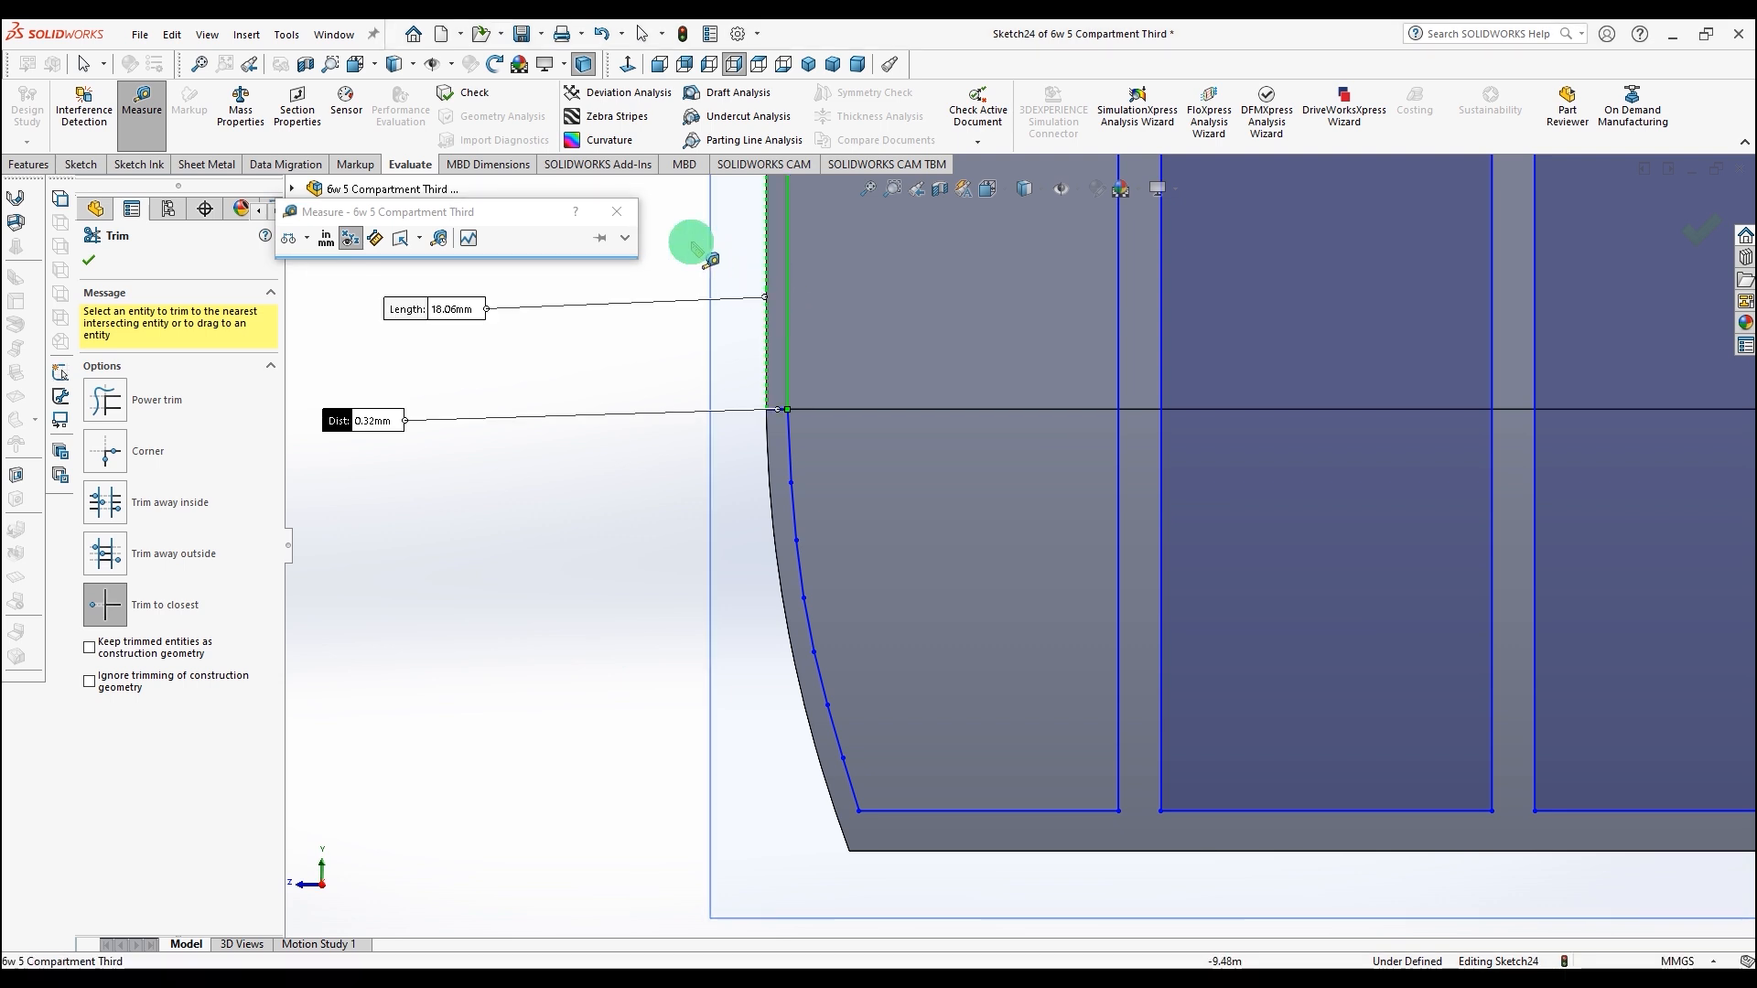
{"action": "left_click", "coordinate": [617, 211]}
{"action": "left_click", "coordinate": [783, 470]}
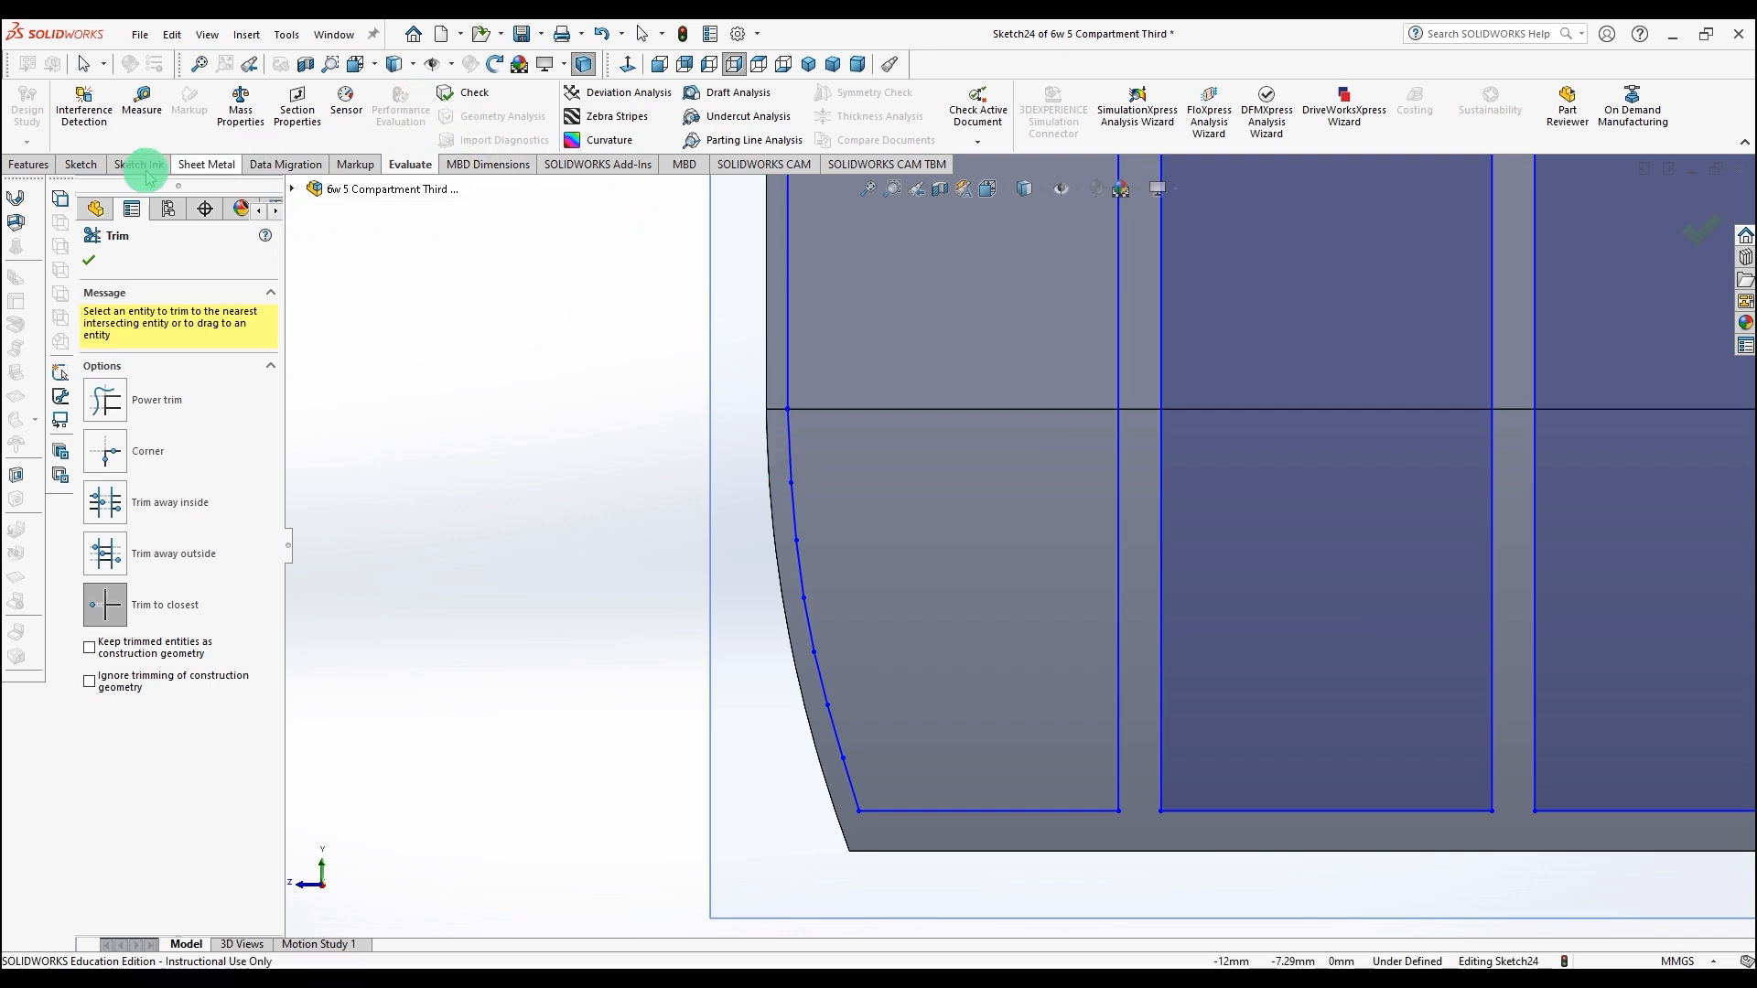
Step: Trim away the segmented curve along the lower-left curved edge
{"action": "left_click", "coordinate": [80, 164]}
{"action": "left_click", "coordinate": [265, 108]}
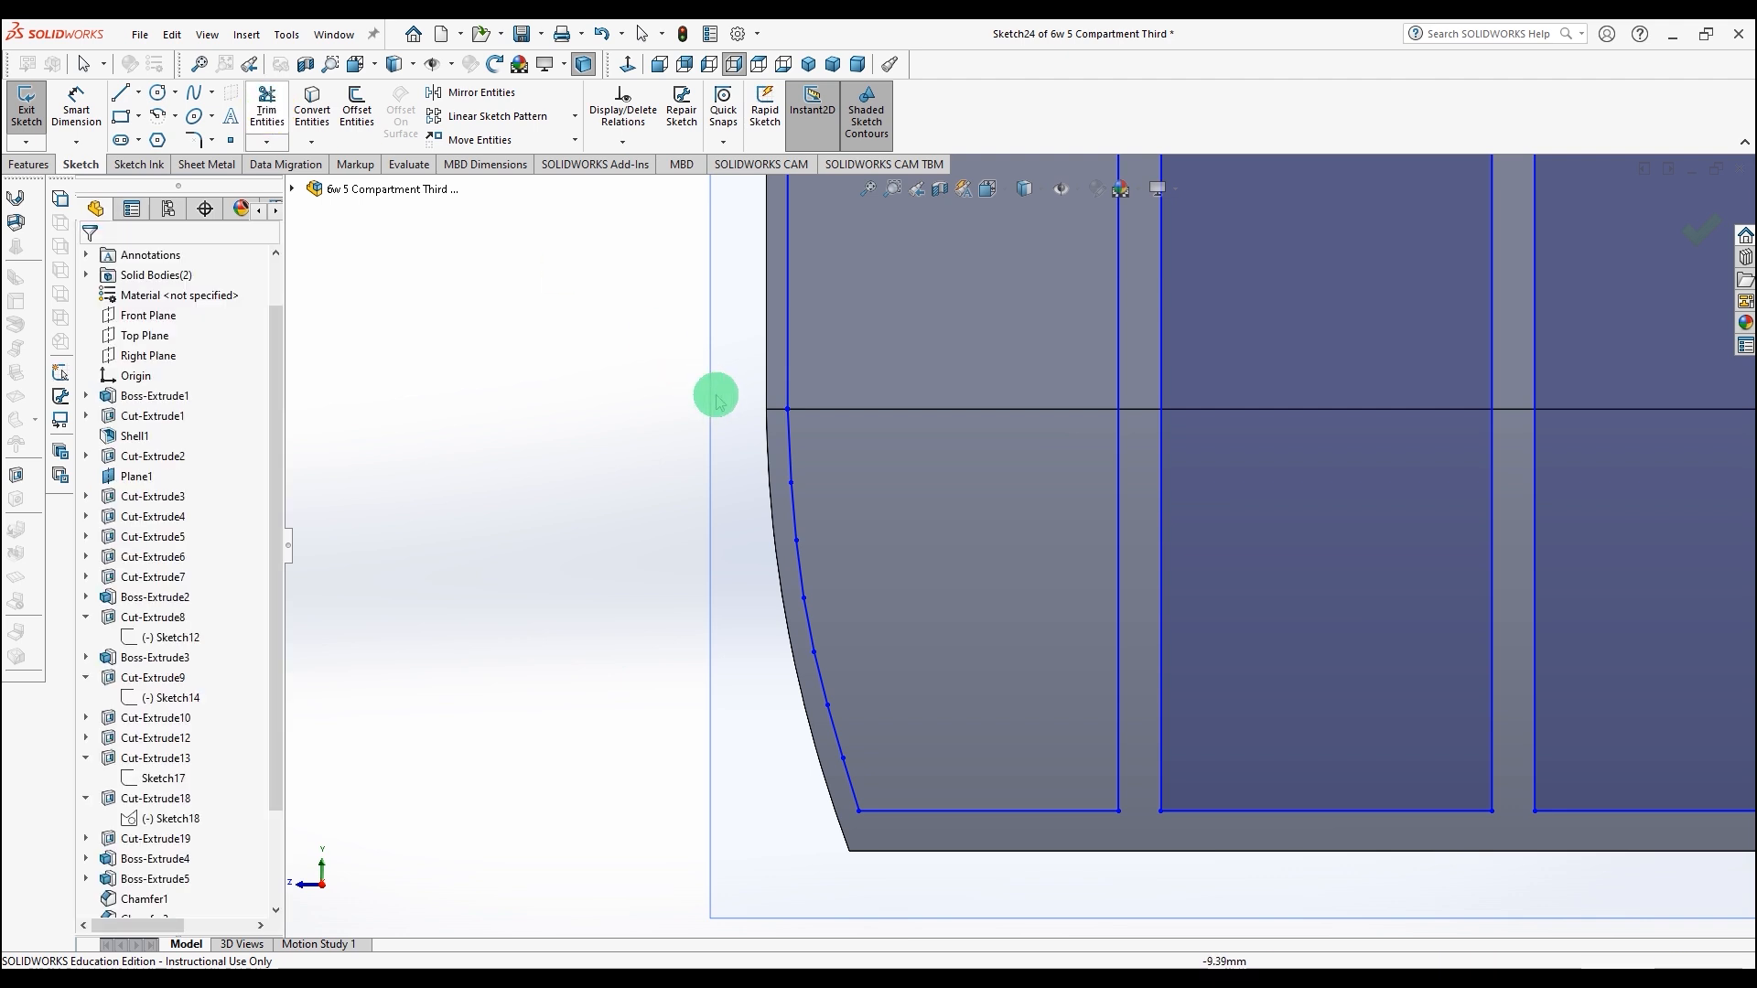
{"action": "left_click", "coordinate": [266, 108]}
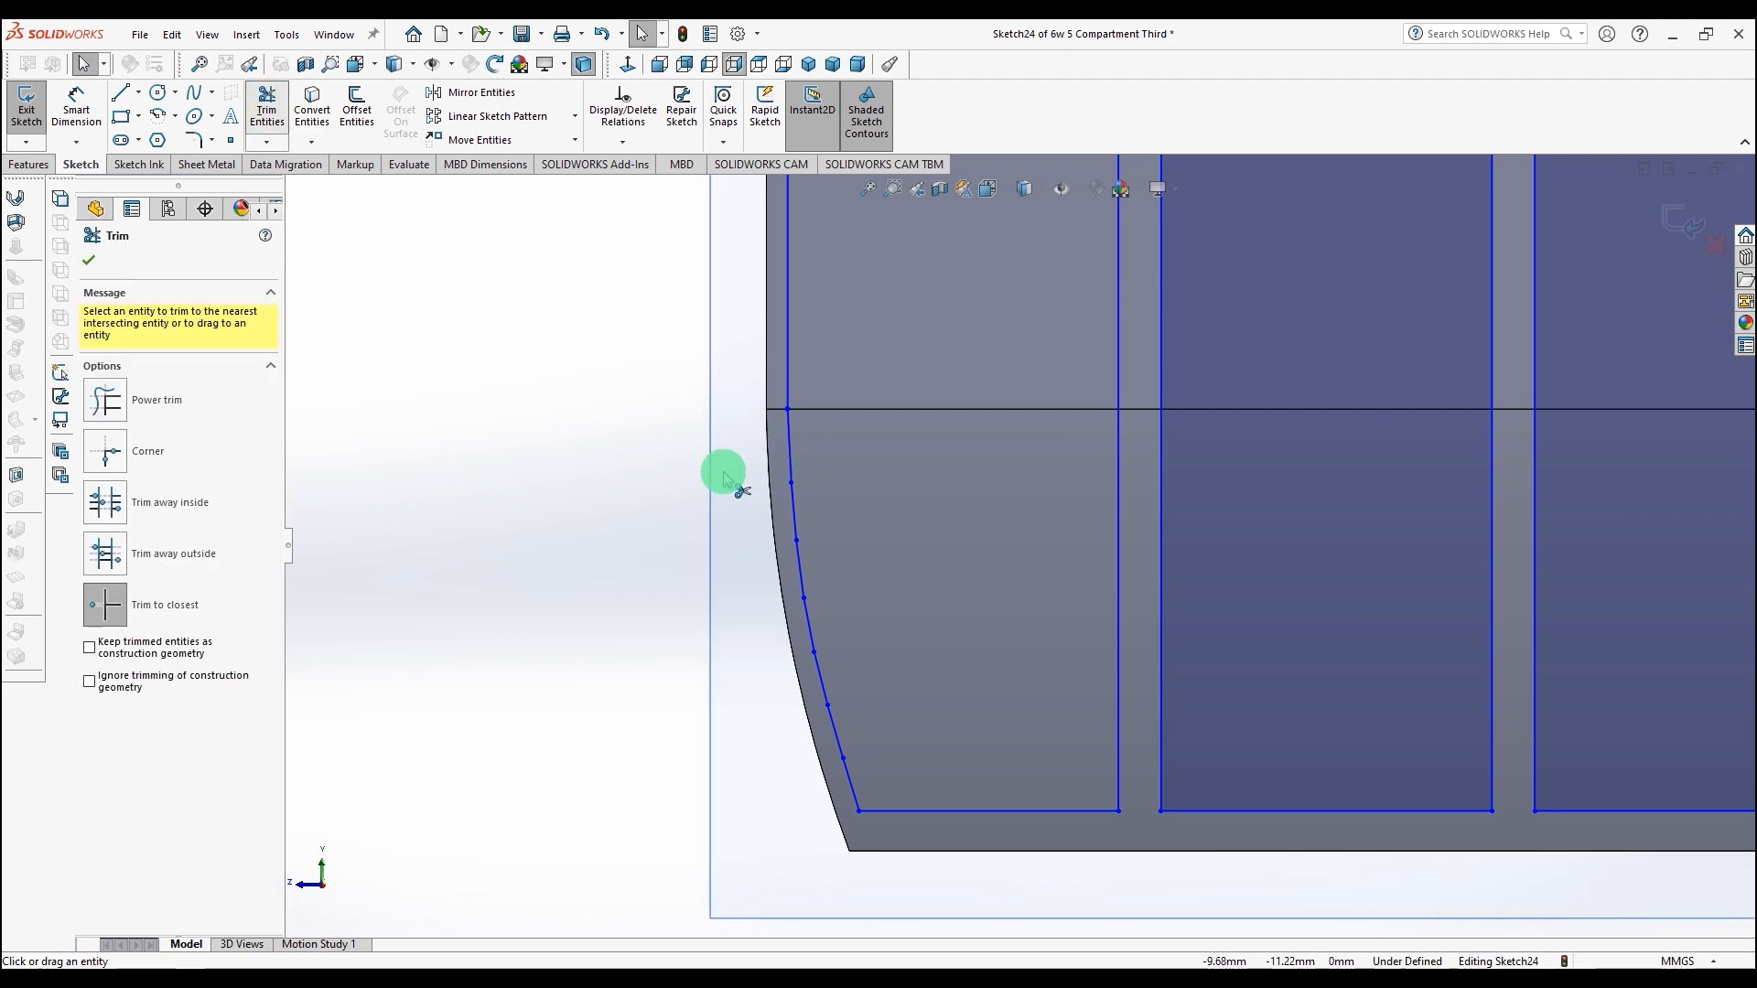
{"action": "left_click", "coordinate": [792, 510]}
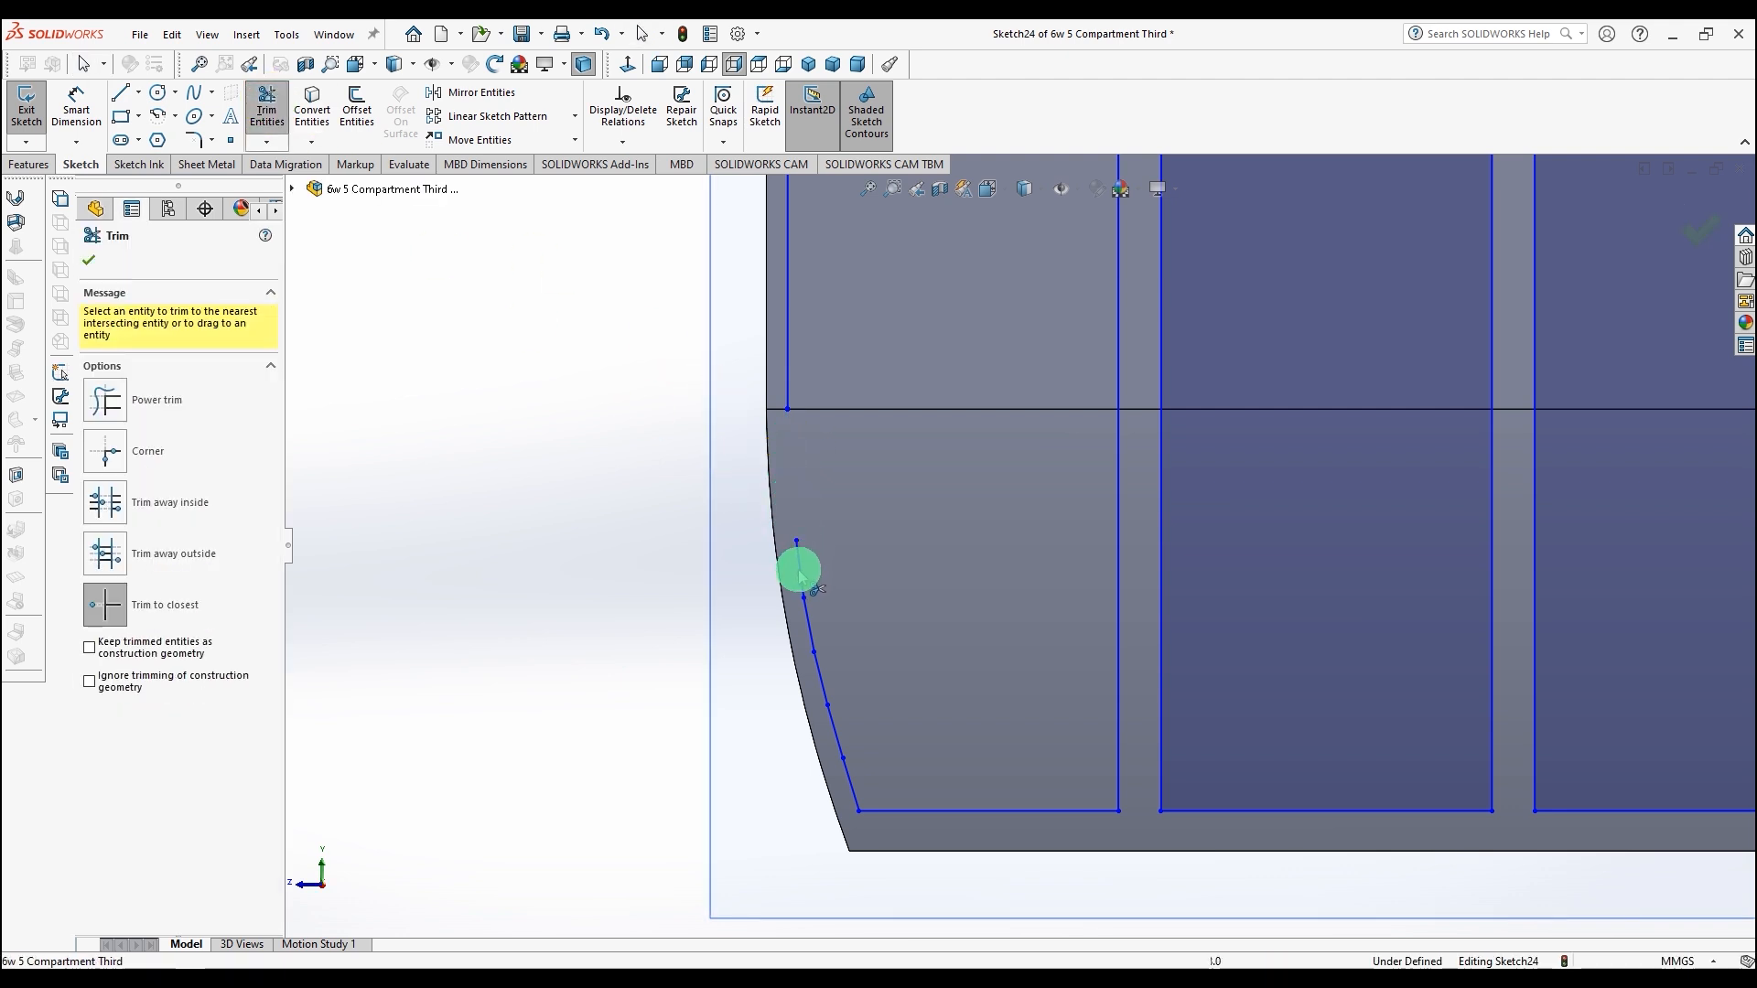
{"action": "left_click_drag", "start_coordinate": [809, 624], "coordinate": [850, 776]}
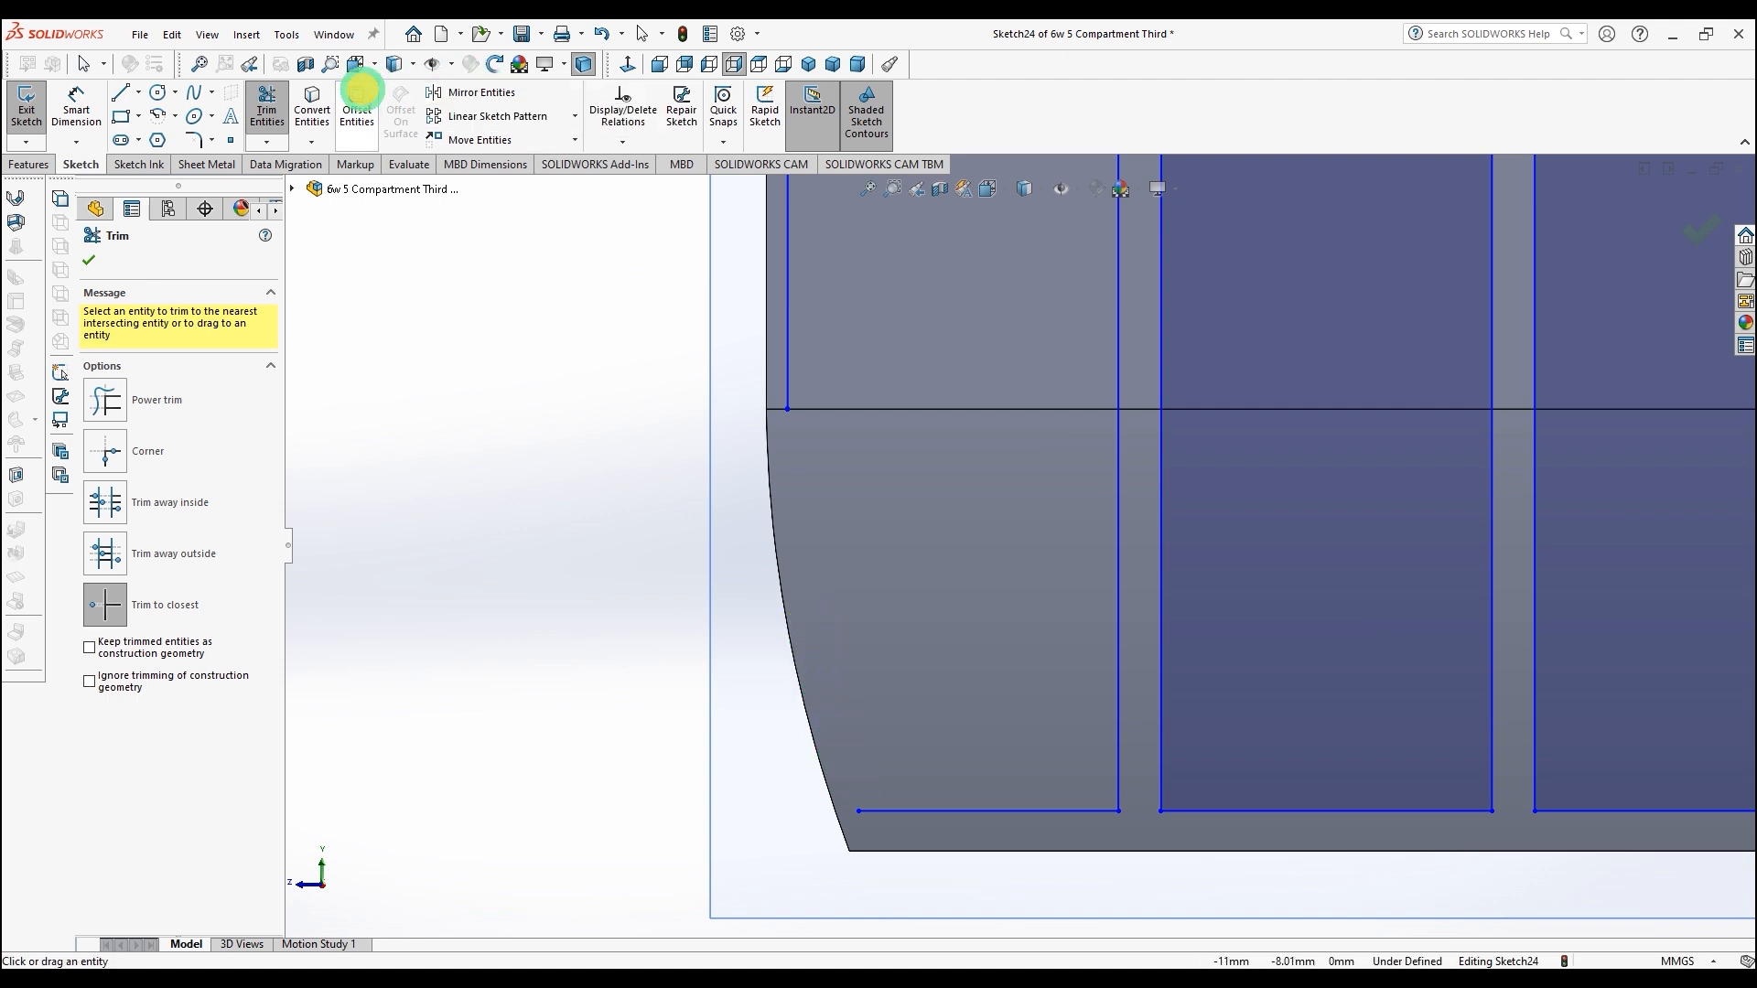
Step: Offset the lower-left curved body edge inward by 0.32 mm
{"action": "left_click", "coordinate": [357, 103]}
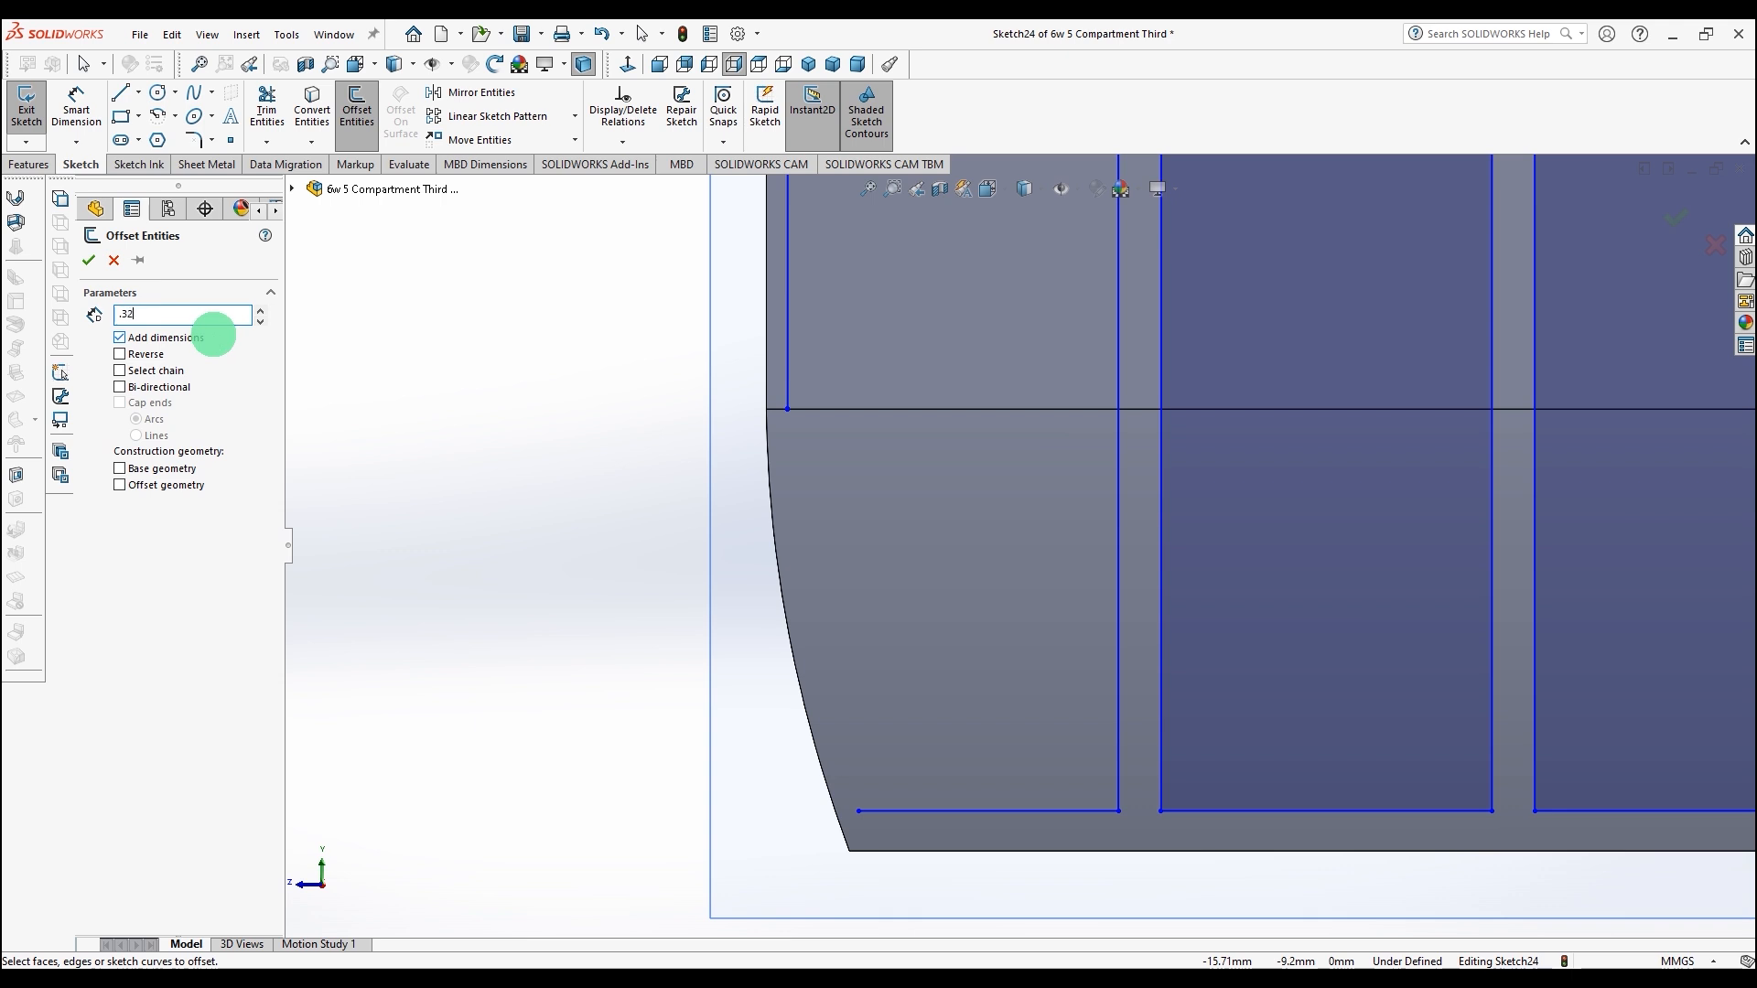
{"action": "type", "text": ".32"}
{"action": "key", "text": "Return"}
{"action": "left_click", "coordinate": [768, 479]}
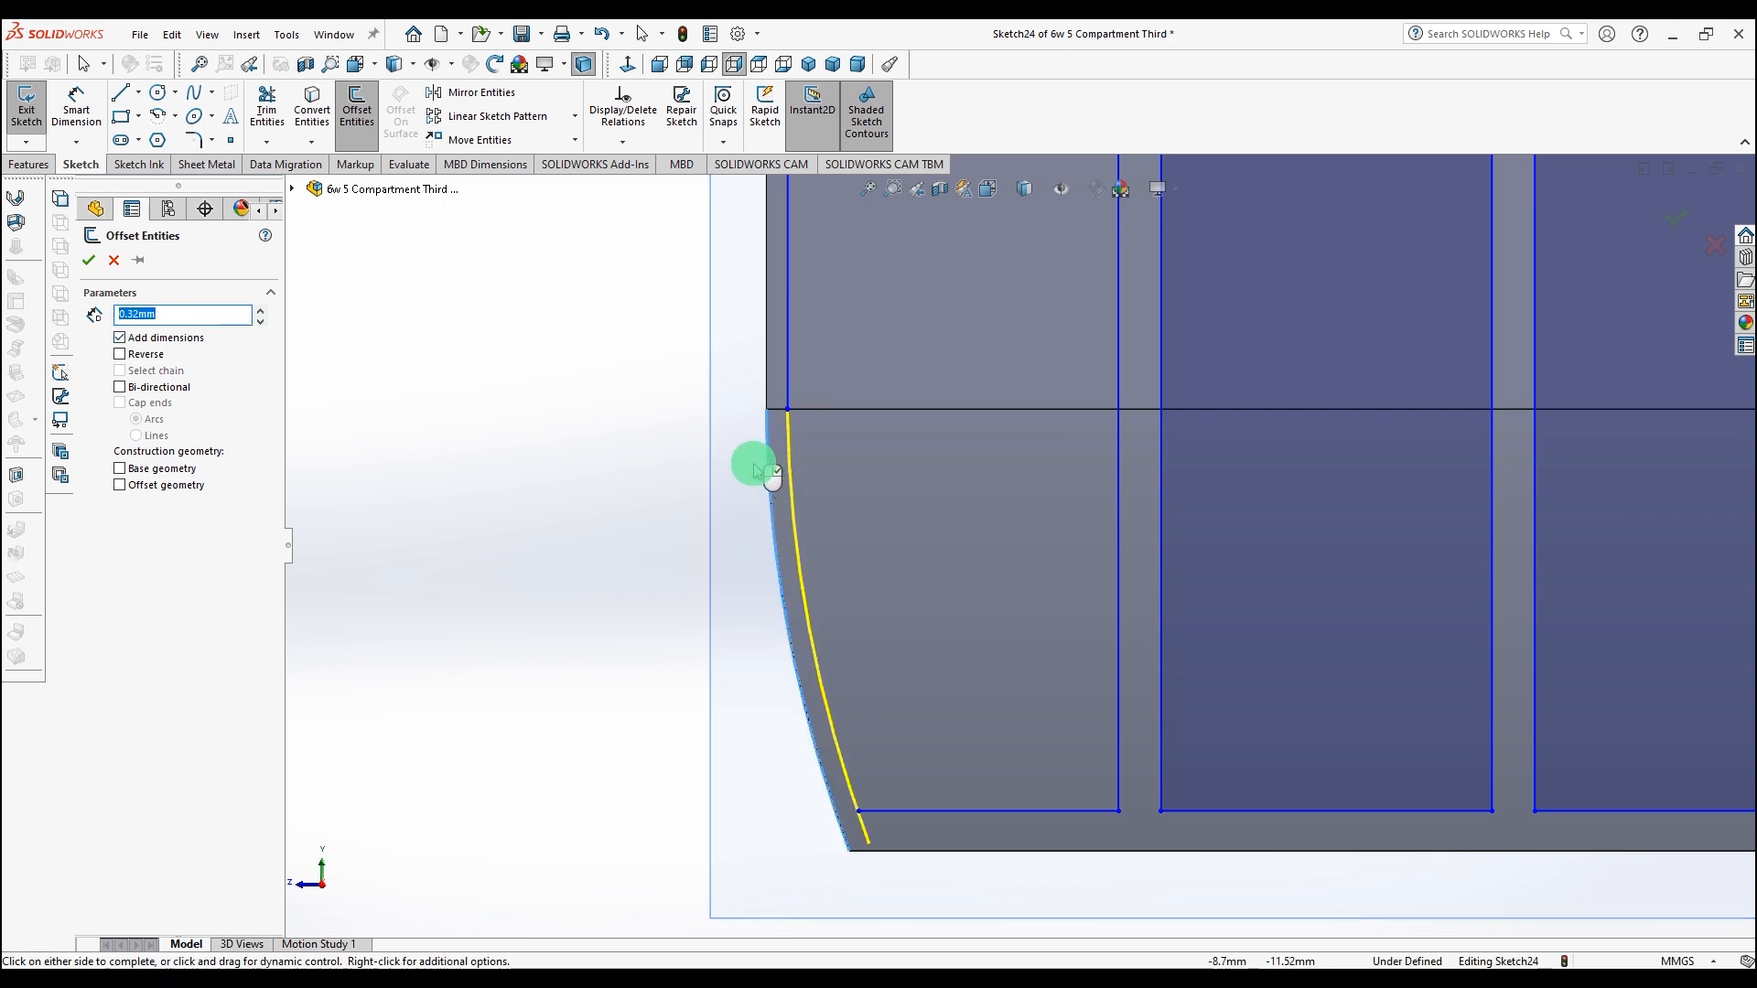
{"action": "left_click", "coordinate": [87, 266]}
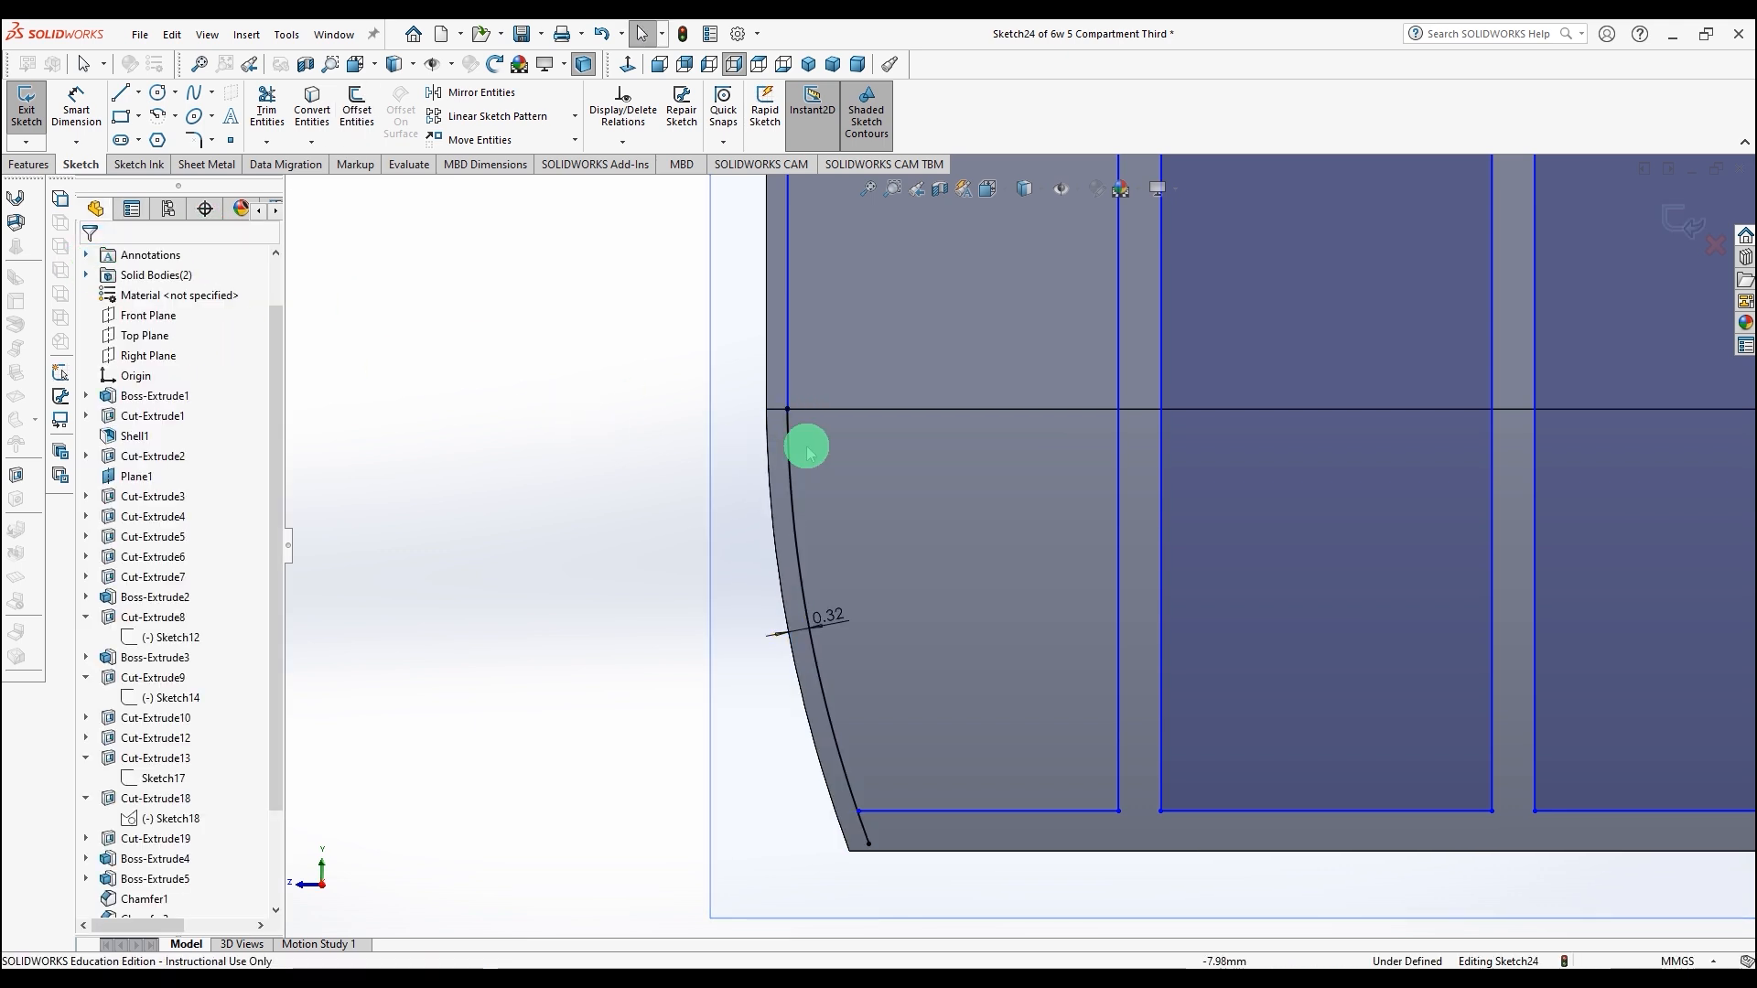
Step: Delete the small leftover sketch entity where the offset curve meets the leftmost vertical line
{"action": "scroll", "coordinate": [809, 432], "scroll_direction": "down", "scroll_amount": 3}
{"action": "scroll", "coordinate": [861, 409], "scroll_direction": "down", "scroll_amount": 5}
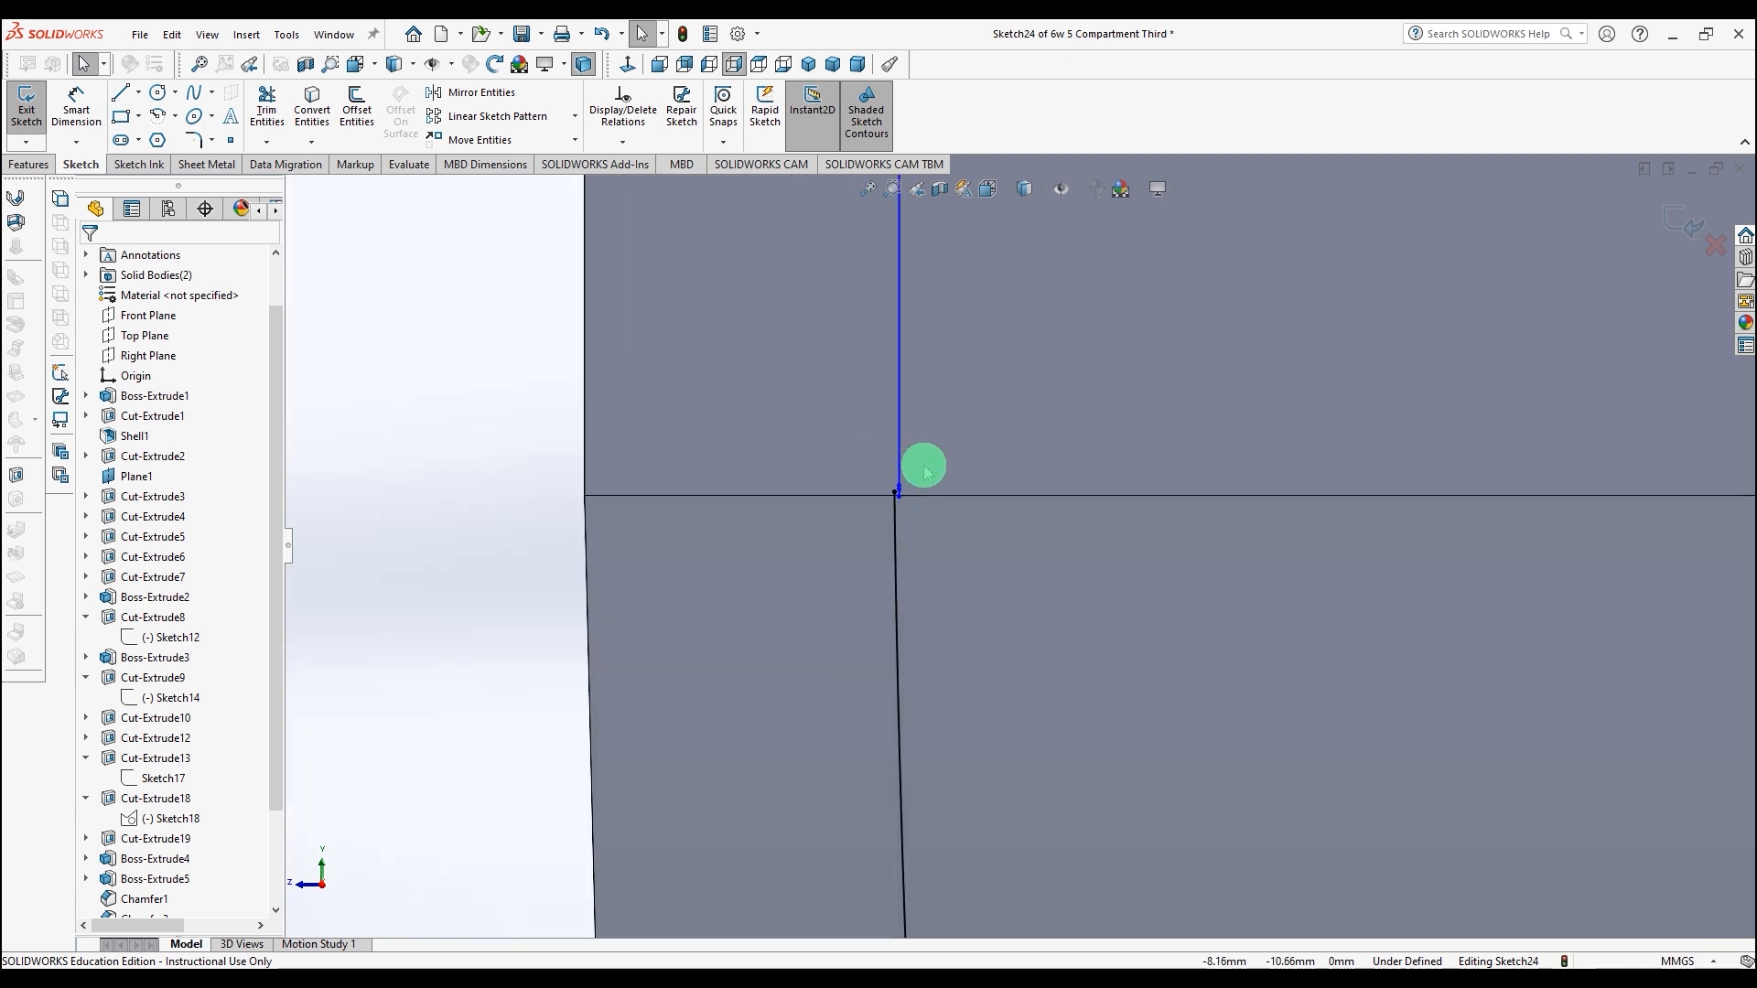
{"action": "scroll", "coordinate": [760, 631], "scroll_direction": "up", "scroll_amount": 4}
{"action": "left_click_drag", "start_coordinate": [913, 568], "coordinate": [973, 646]}
{"action": "key", "text": "Delete"}
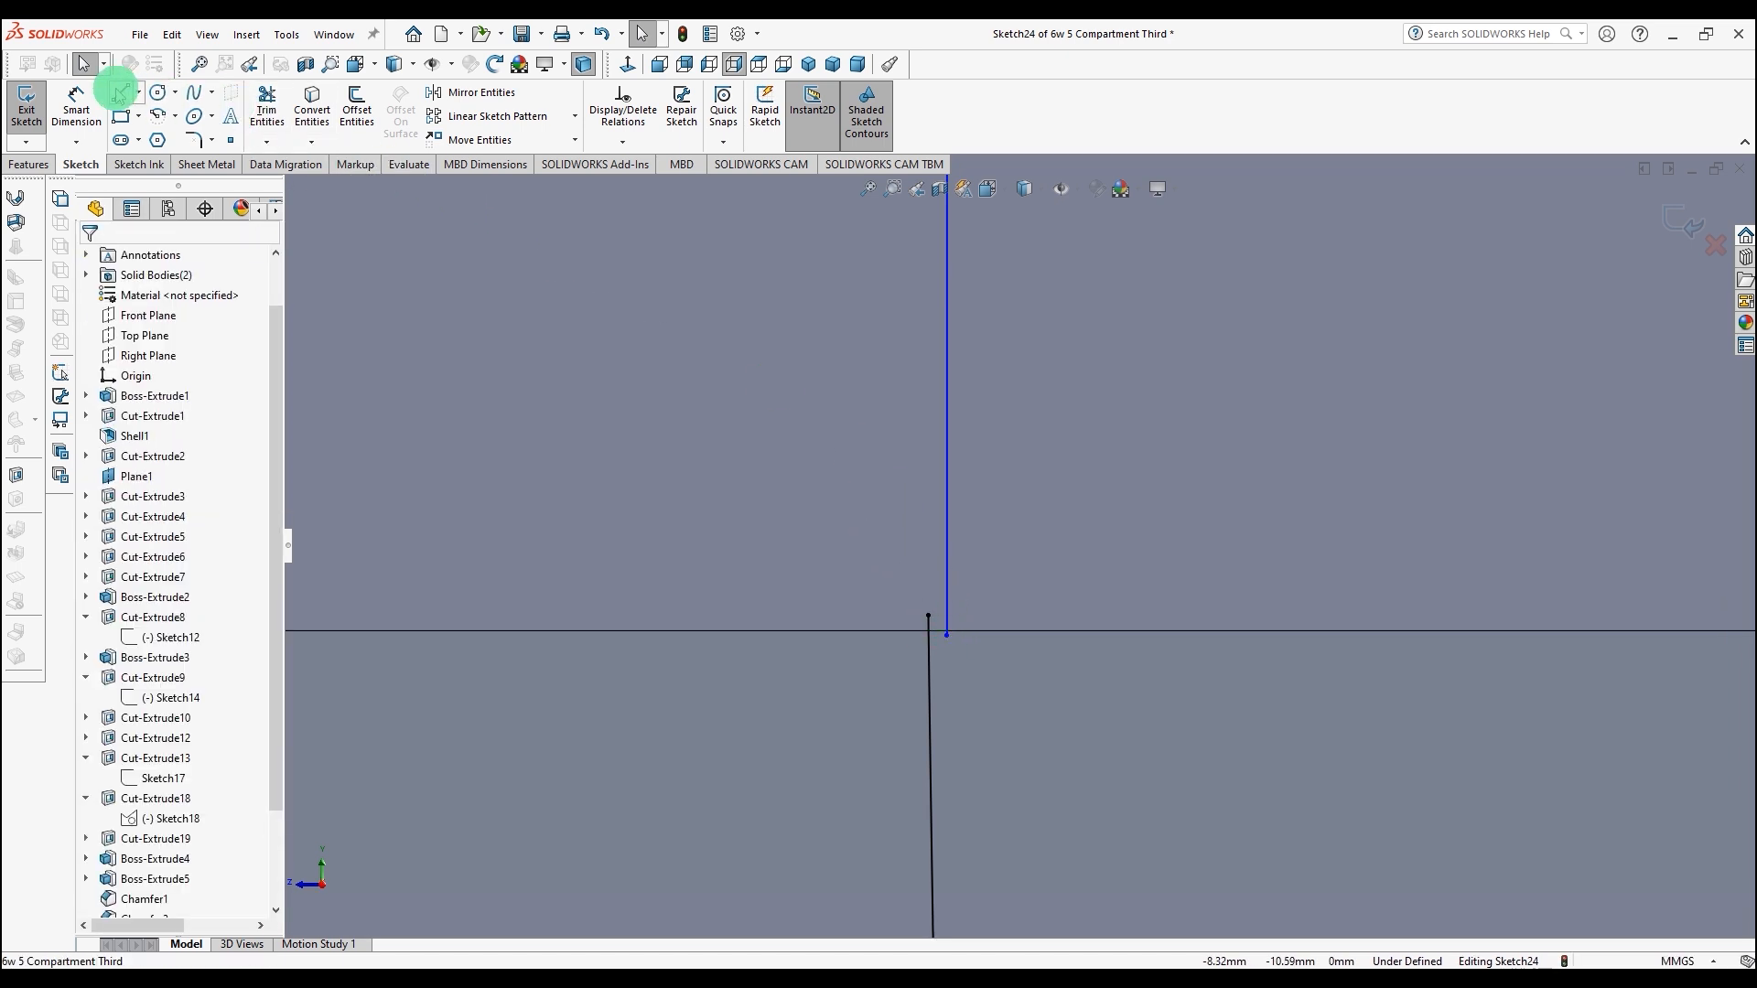
Step: Drag the offset curve's upper end onto the leftmost vertical line's lower end
{"action": "left_click_drag", "start_coordinate": [929, 615], "coordinate": [947, 618]}
{"action": "scroll", "coordinate": [1052, 718], "scroll_direction": "up", "scroll_amount": 4}
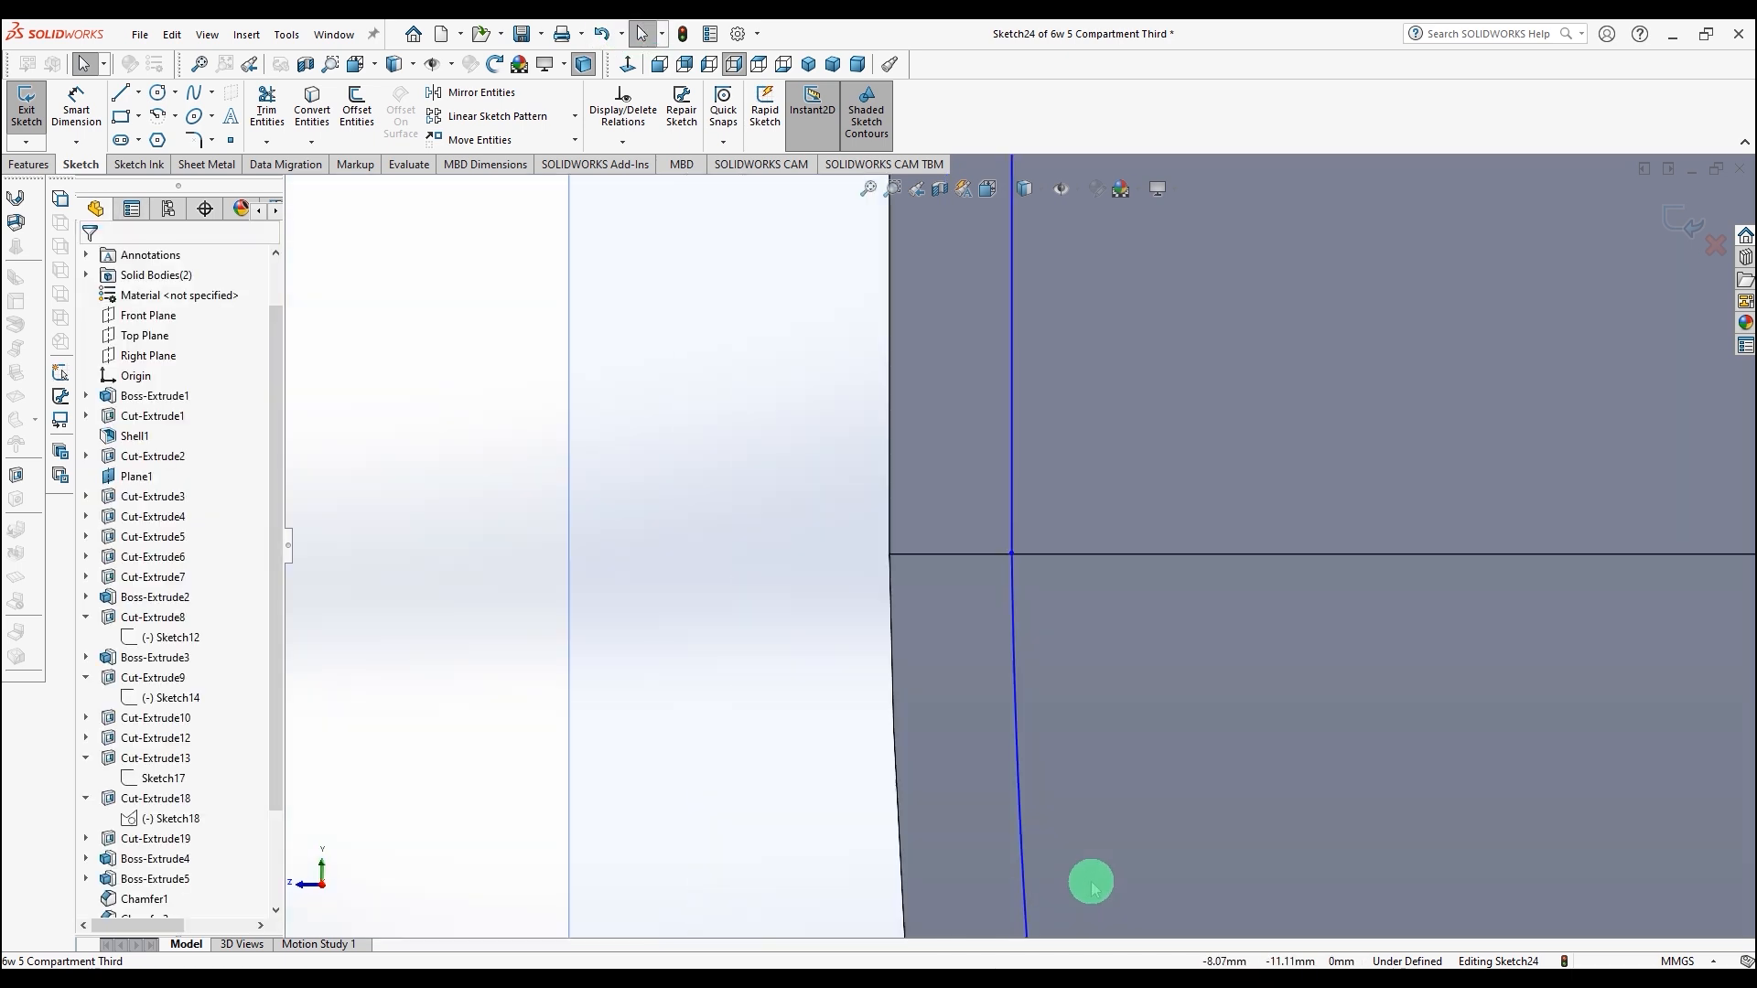
{"action": "scroll", "coordinate": [1099, 871], "scroll_direction": "up", "scroll_amount": 3}
{"action": "scroll", "coordinate": [1093, 824], "scroll_direction": "down", "scroll_amount": 4}
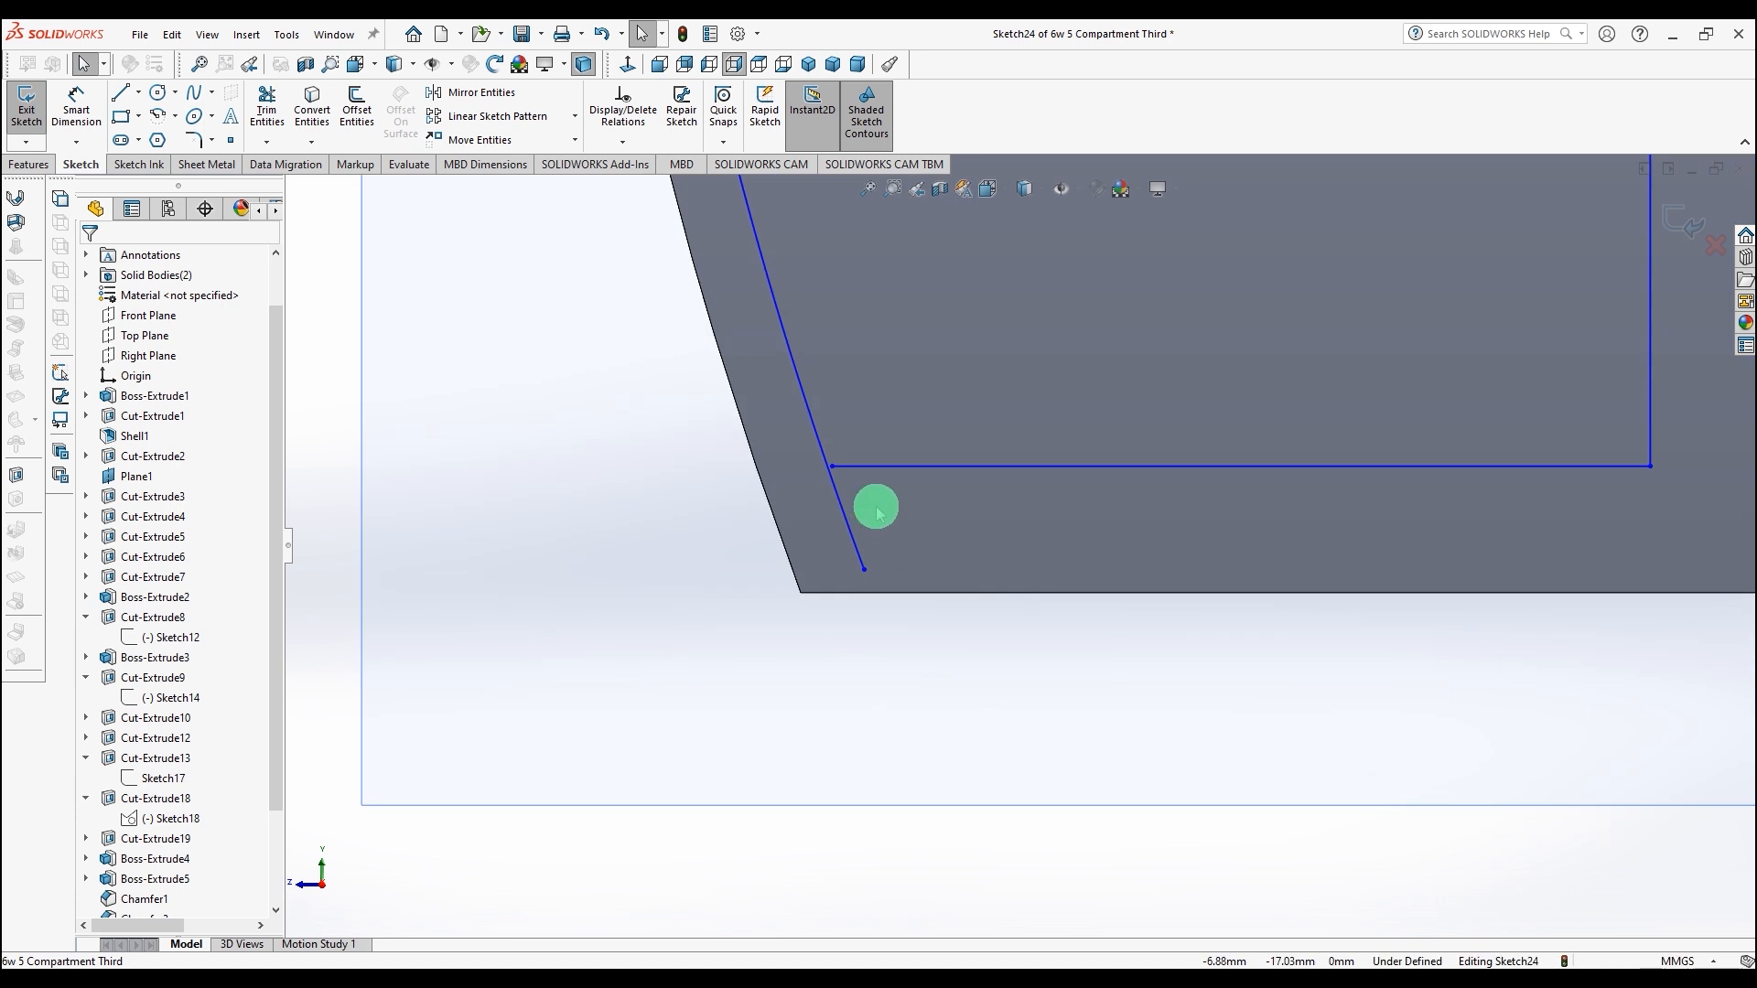
{"action": "scroll", "coordinate": [733, 200], "scroll_direction": "down", "scroll_amount": 2}
Step: Draw a short line from the horizontal line's left end to the slanted line, then trim the slanted line's excess below it
{"action": "left_click", "coordinate": [122, 92]}
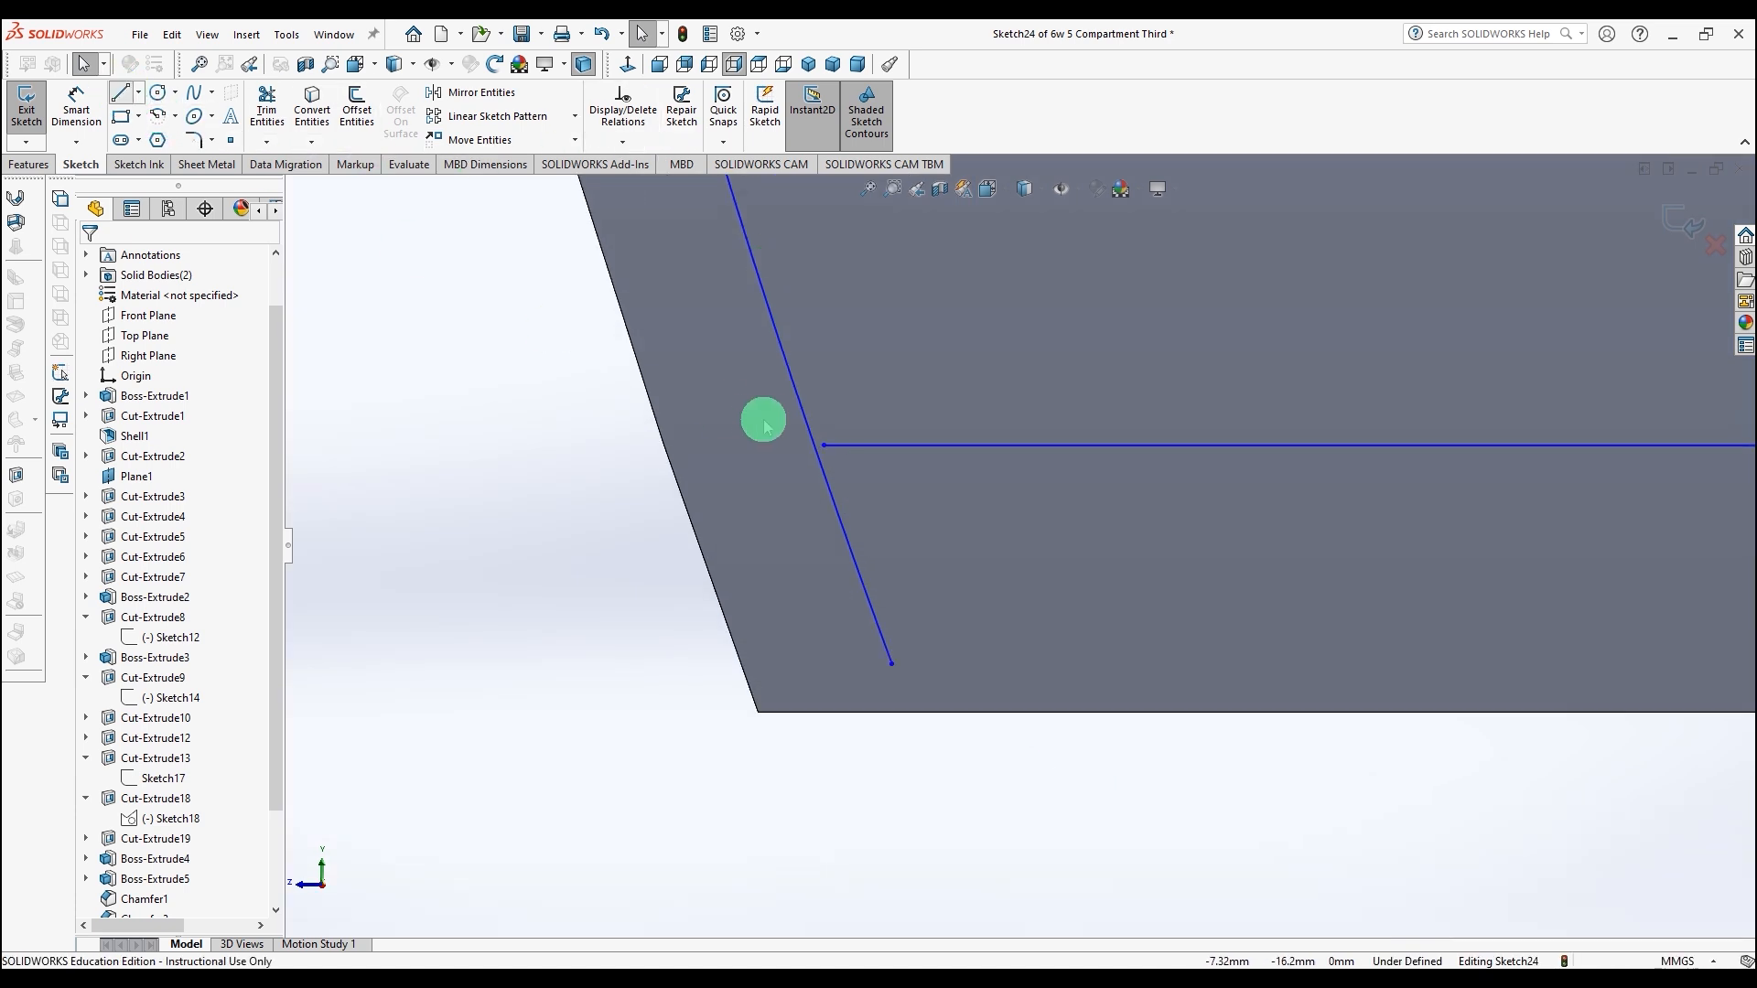
{"action": "left_click", "coordinate": [823, 444]}
{"action": "left_click", "coordinate": [768, 445]}
{"action": "left_click", "coordinate": [266, 110]}
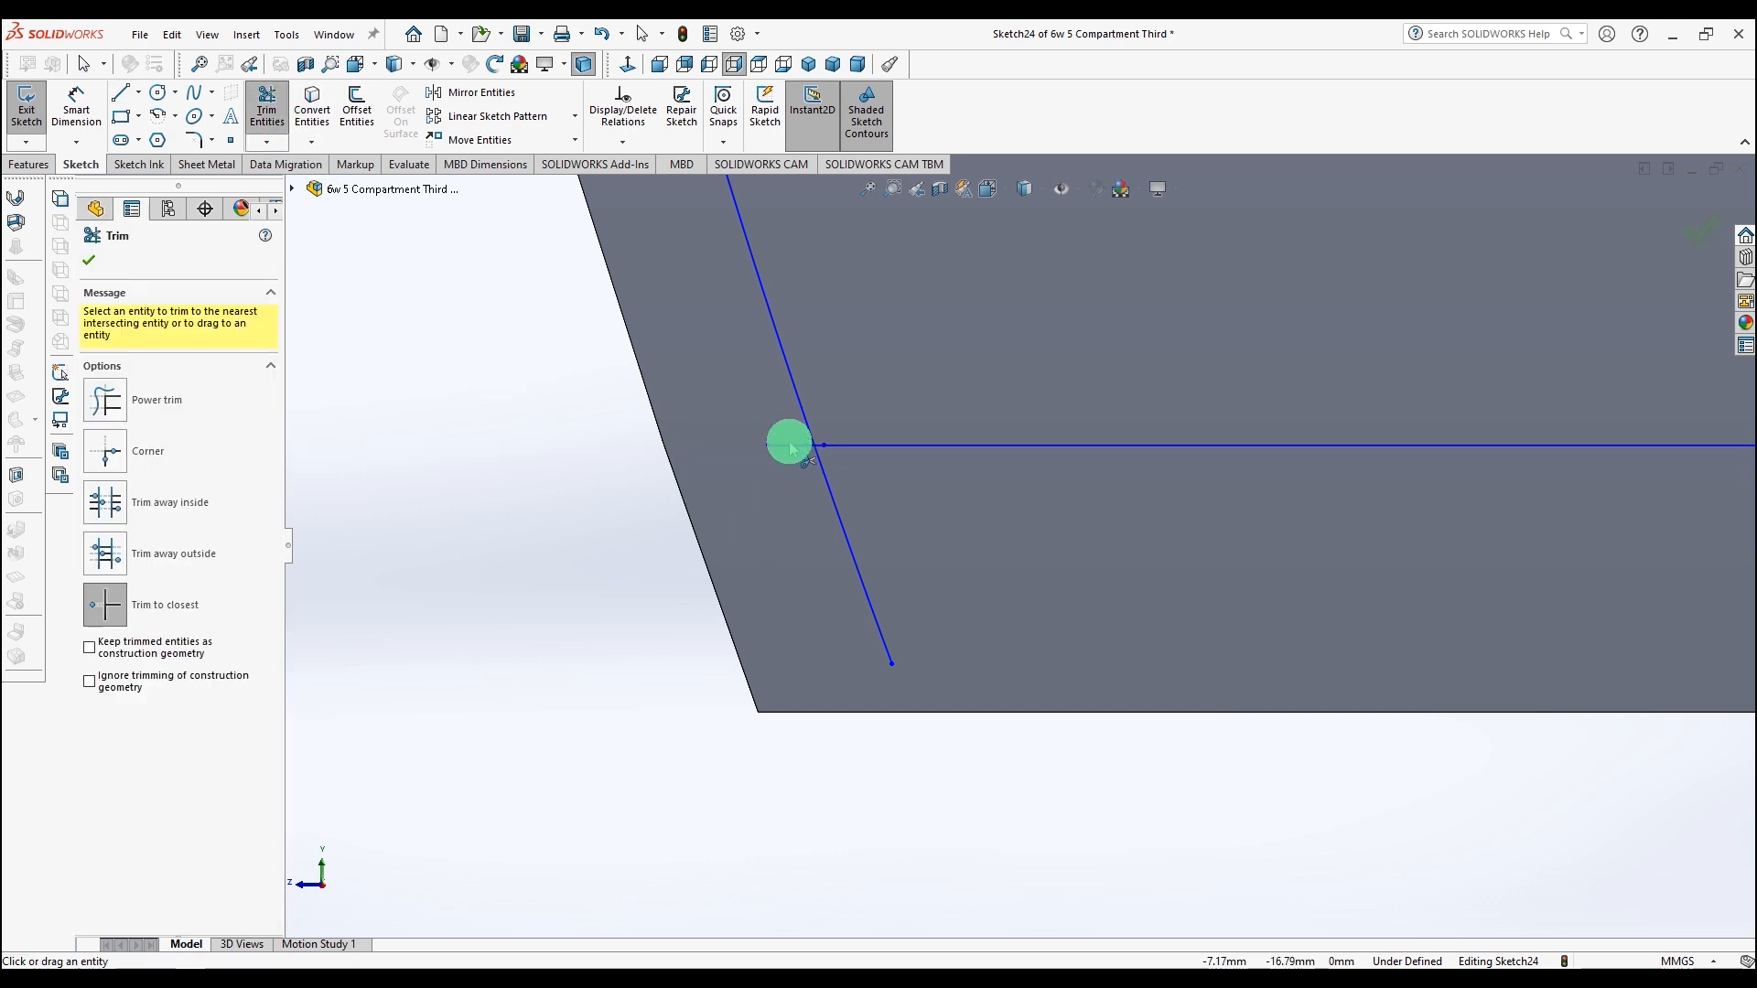
{"action": "left_click", "coordinate": [829, 487]}
Step: Cut-extrude the sketch Blind to a depth of 0.30 mm
{"action": "scroll", "coordinate": [586, 490], "scroll_direction": "up", "scroll_amount": 6}
{"action": "mouse_move", "coordinate": [626, 417]}
{"action": "middle_mouse_down"}
{"action": "mouse_move", "coordinate": [655, 455]}
{"action": "mouse_move", "coordinate": [787, 433]}
{"action": "mouse_move", "coordinate": [942, 372]}
{"action": "mouse_move", "coordinate": [1066, 382]}
{"action": "middle_mouse_up"}
{"action": "scroll", "coordinate": [784, 431], "scroll_direction": "up", "scroll_amount": 5}
{"action": "scroll", "coordinate": [1054, 384], "scroll_direction": "down", "scroll_amount": 4}
{"action": "scroll", "coordinate": [1004, 465], "scroll_direction": "up", "scroll_amount": 2}
{"action": "scroll", "coordinate": [996, 482], "scroll_direction": "down", "scroll_amount": 2}
{"action": "scroll", "coordinate": [995, 485], "scroll_direction": "up", "scroll_amount": 4}
{"action": "mouse_move", "coordinate": [1247, 525]}
{"action": "middle_mouse_down"}
{"action": "mouse_move", "coordinate": [1214, 490]}
{"action": "mouse_move", "coordinate": [1267, 498]}
{"action": "middle_mouse_up"}
{"action": "scroll", "coordinate": [1107, 506], "scroll_direction": "down", "scroll_amount": 3}
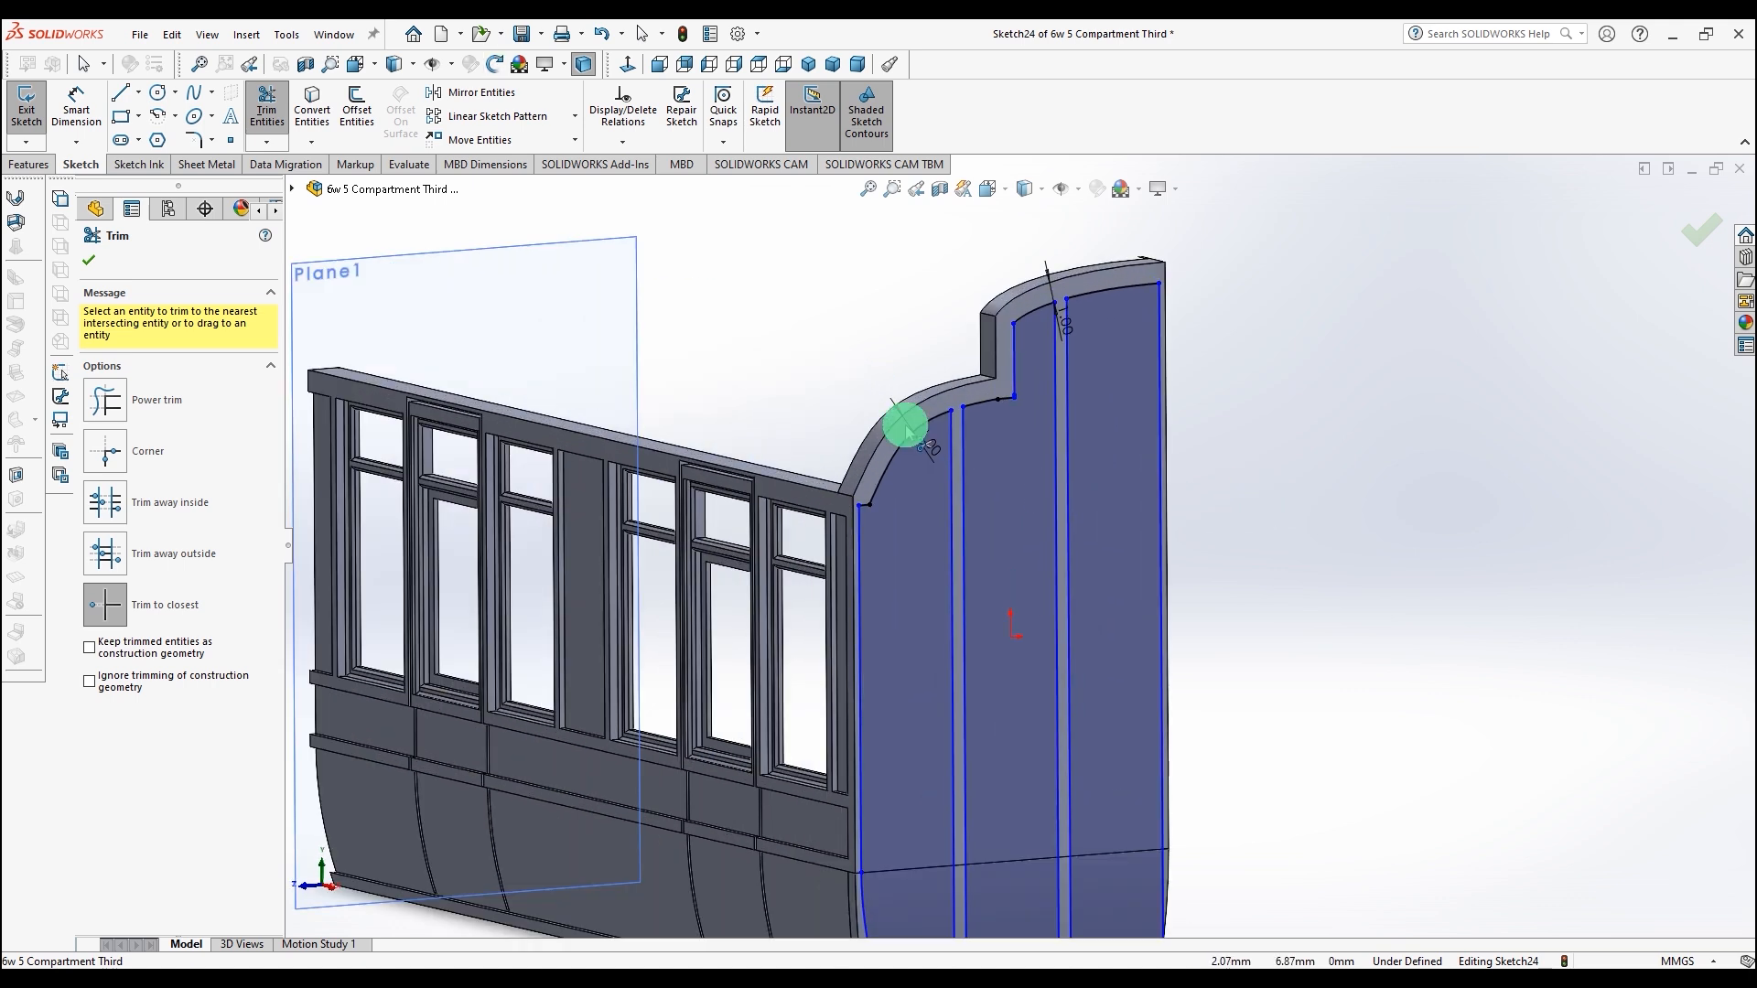
{"action": "left_click", "coordinate": [32, 164]}
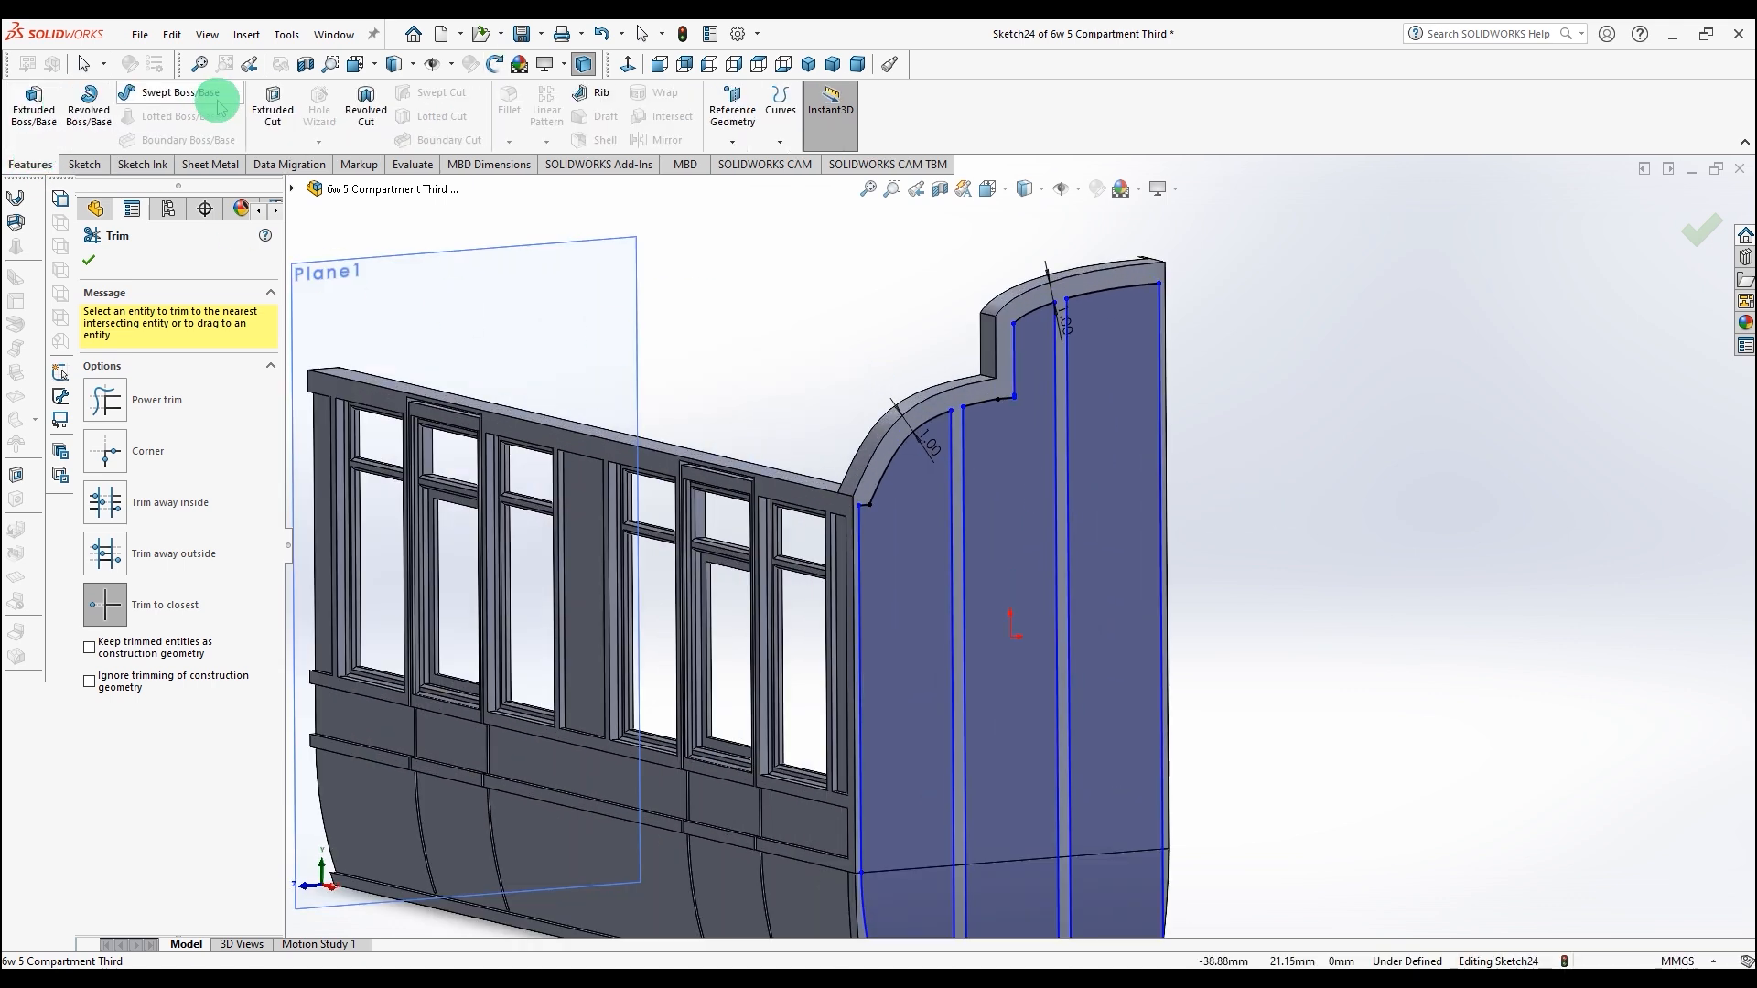
{"action": "left_click", "coordinate": [274, 102]}
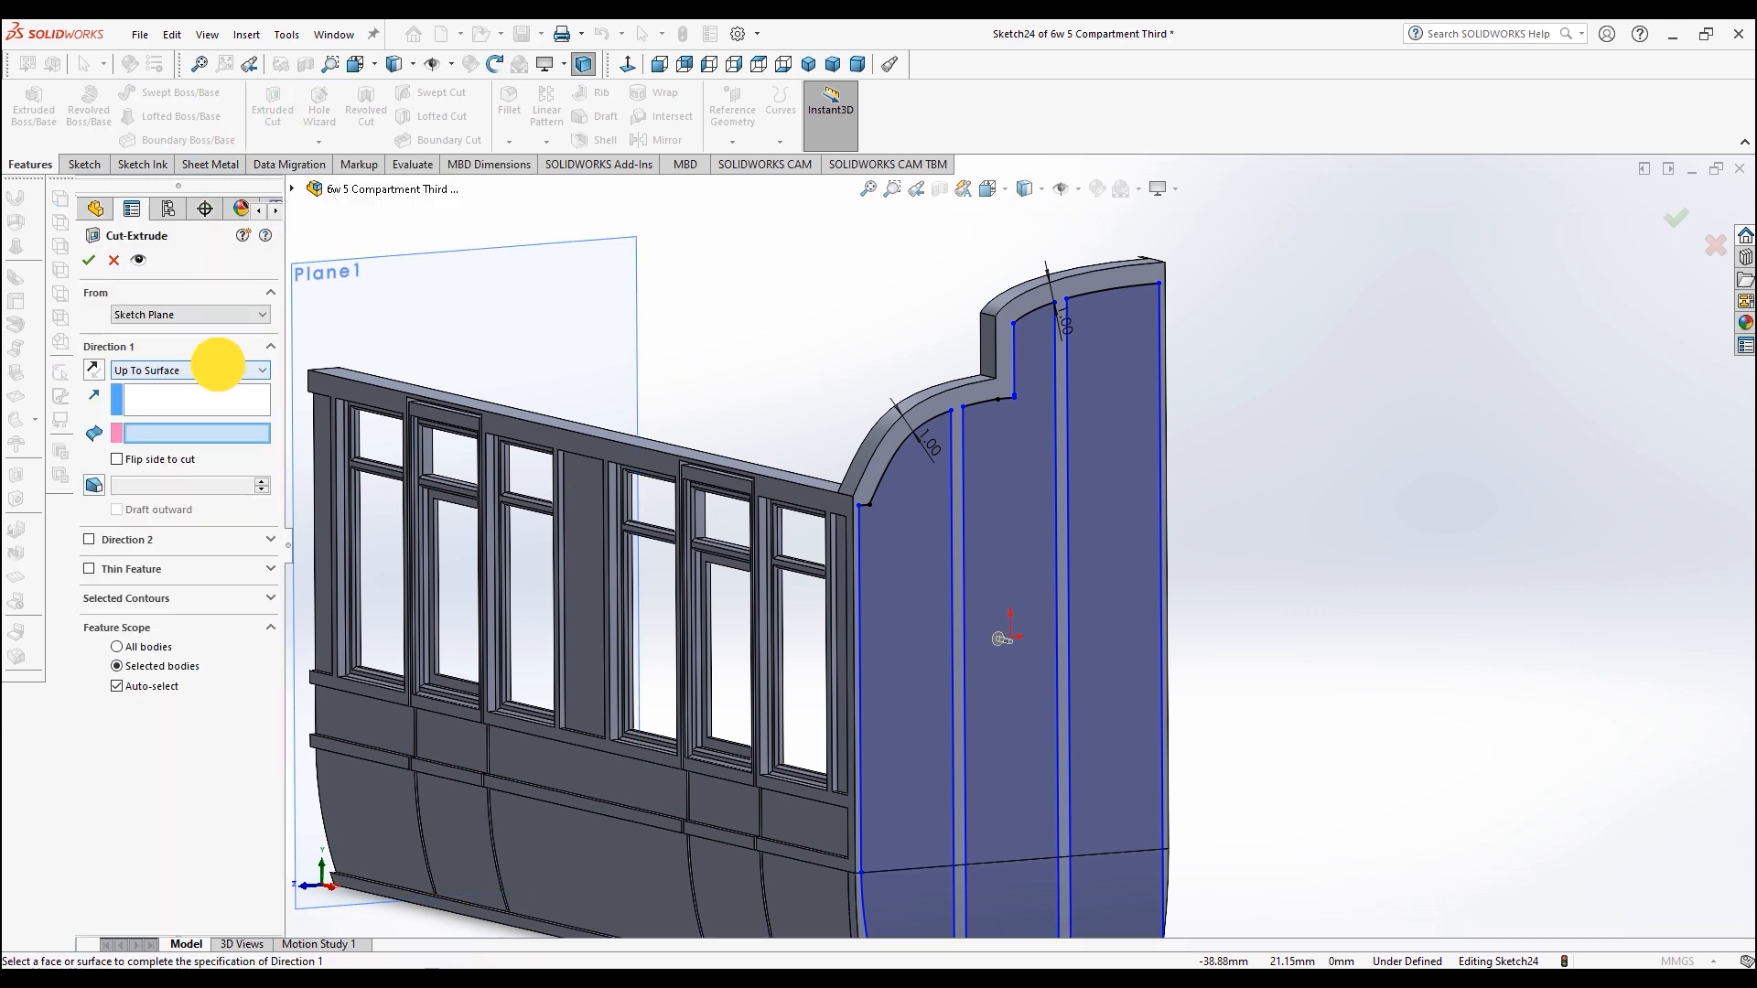
{"action": "left_click", "coordinate": [218, 369]}
{"action": "left_click", "coordinate": [216, 399]}
{"action": "left_click", "coordinate": [216, 370]}
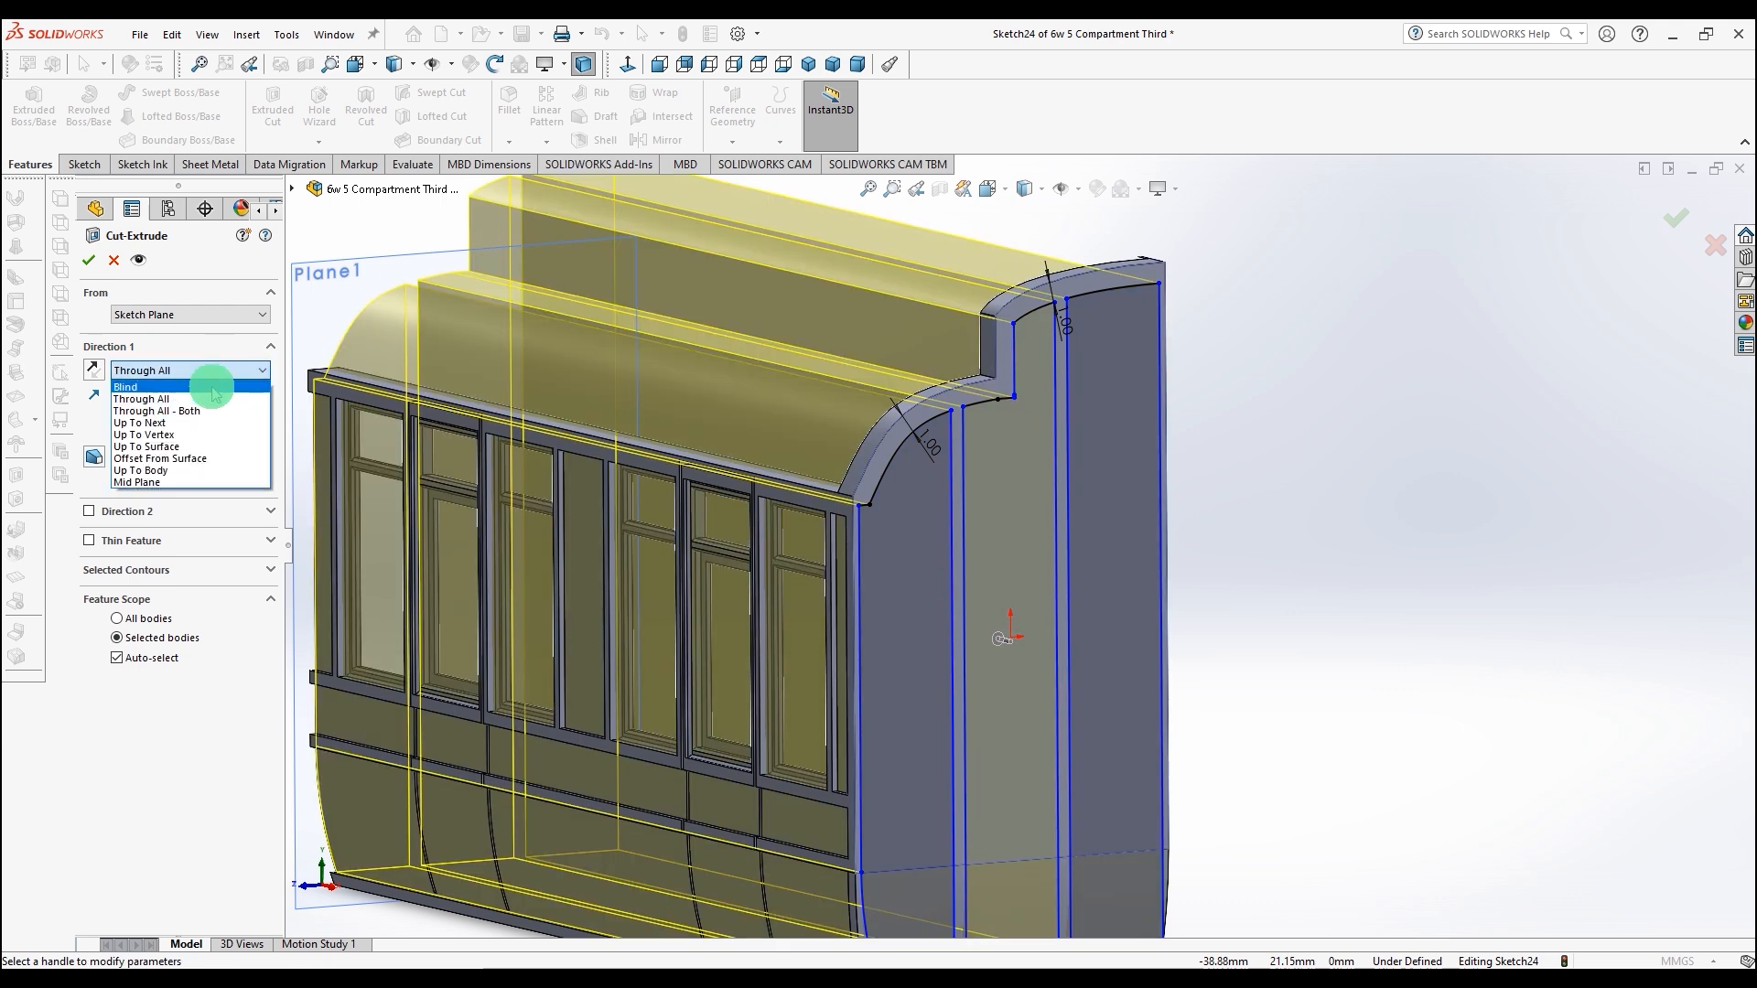
{"action": "left_click", "coordinate": [214, 388]}
{"action": "type", "text": ".5"}
{"action": "key", "text": "BackSpace"}
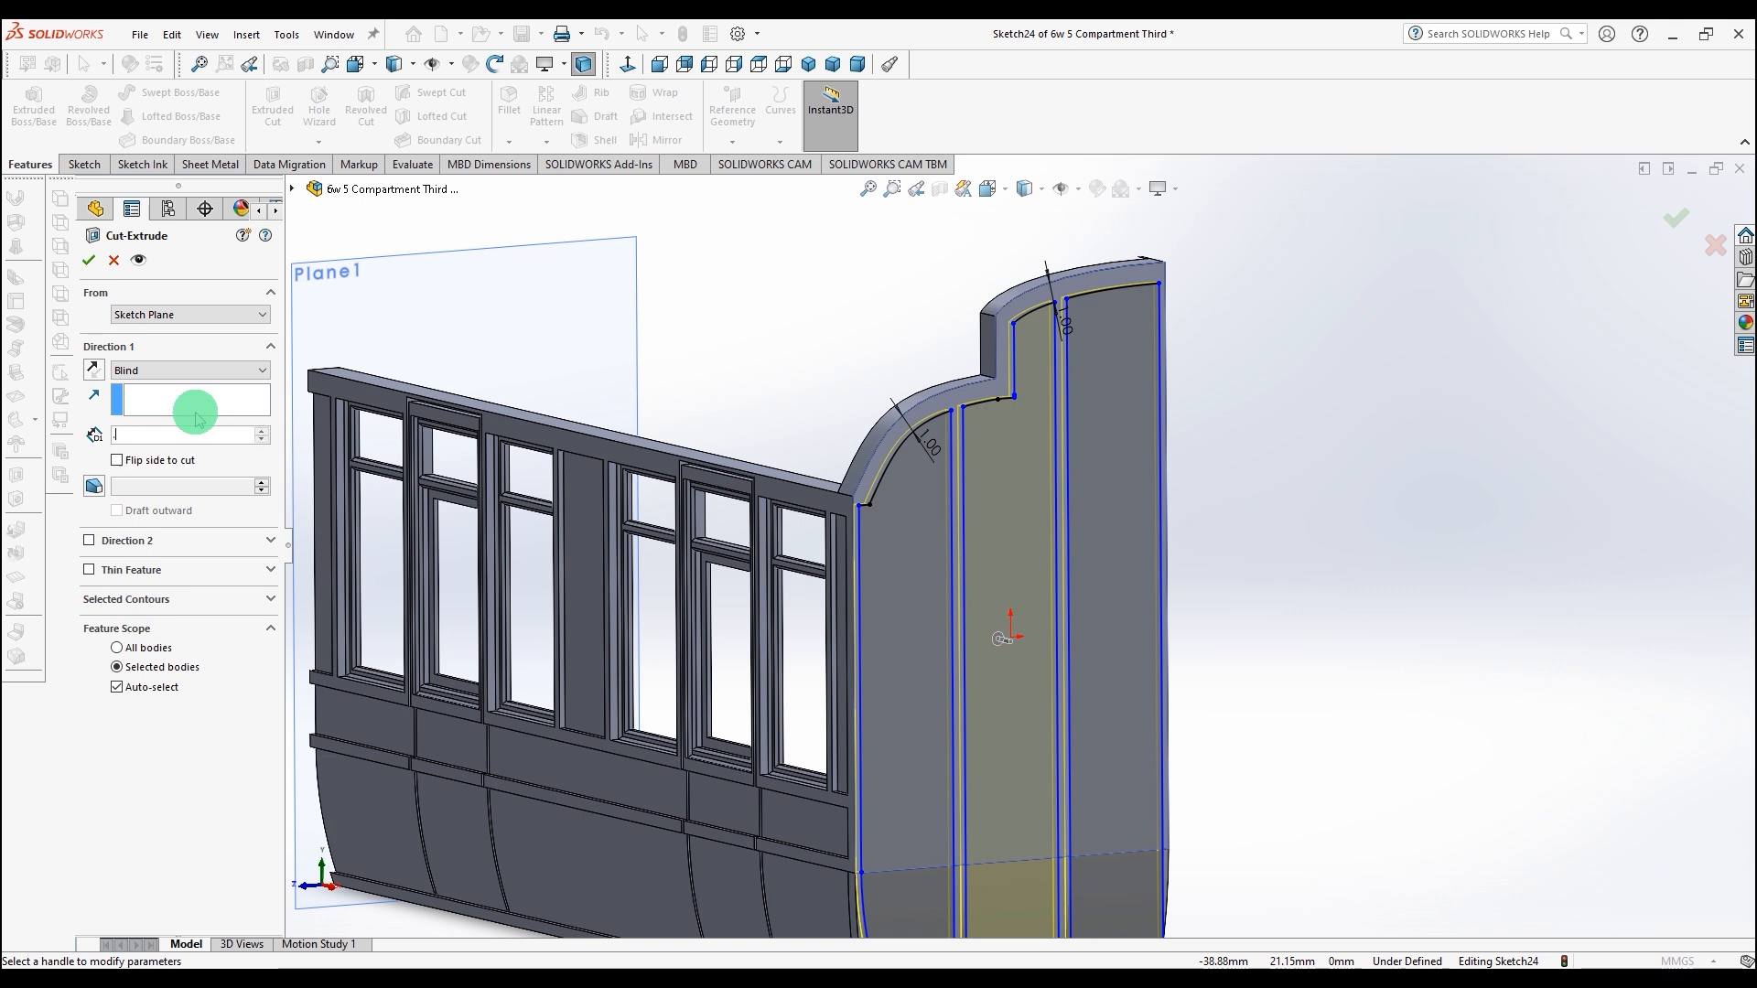
{"action": "type", "text": "3"}
{"action": "key", "text": "Return"}
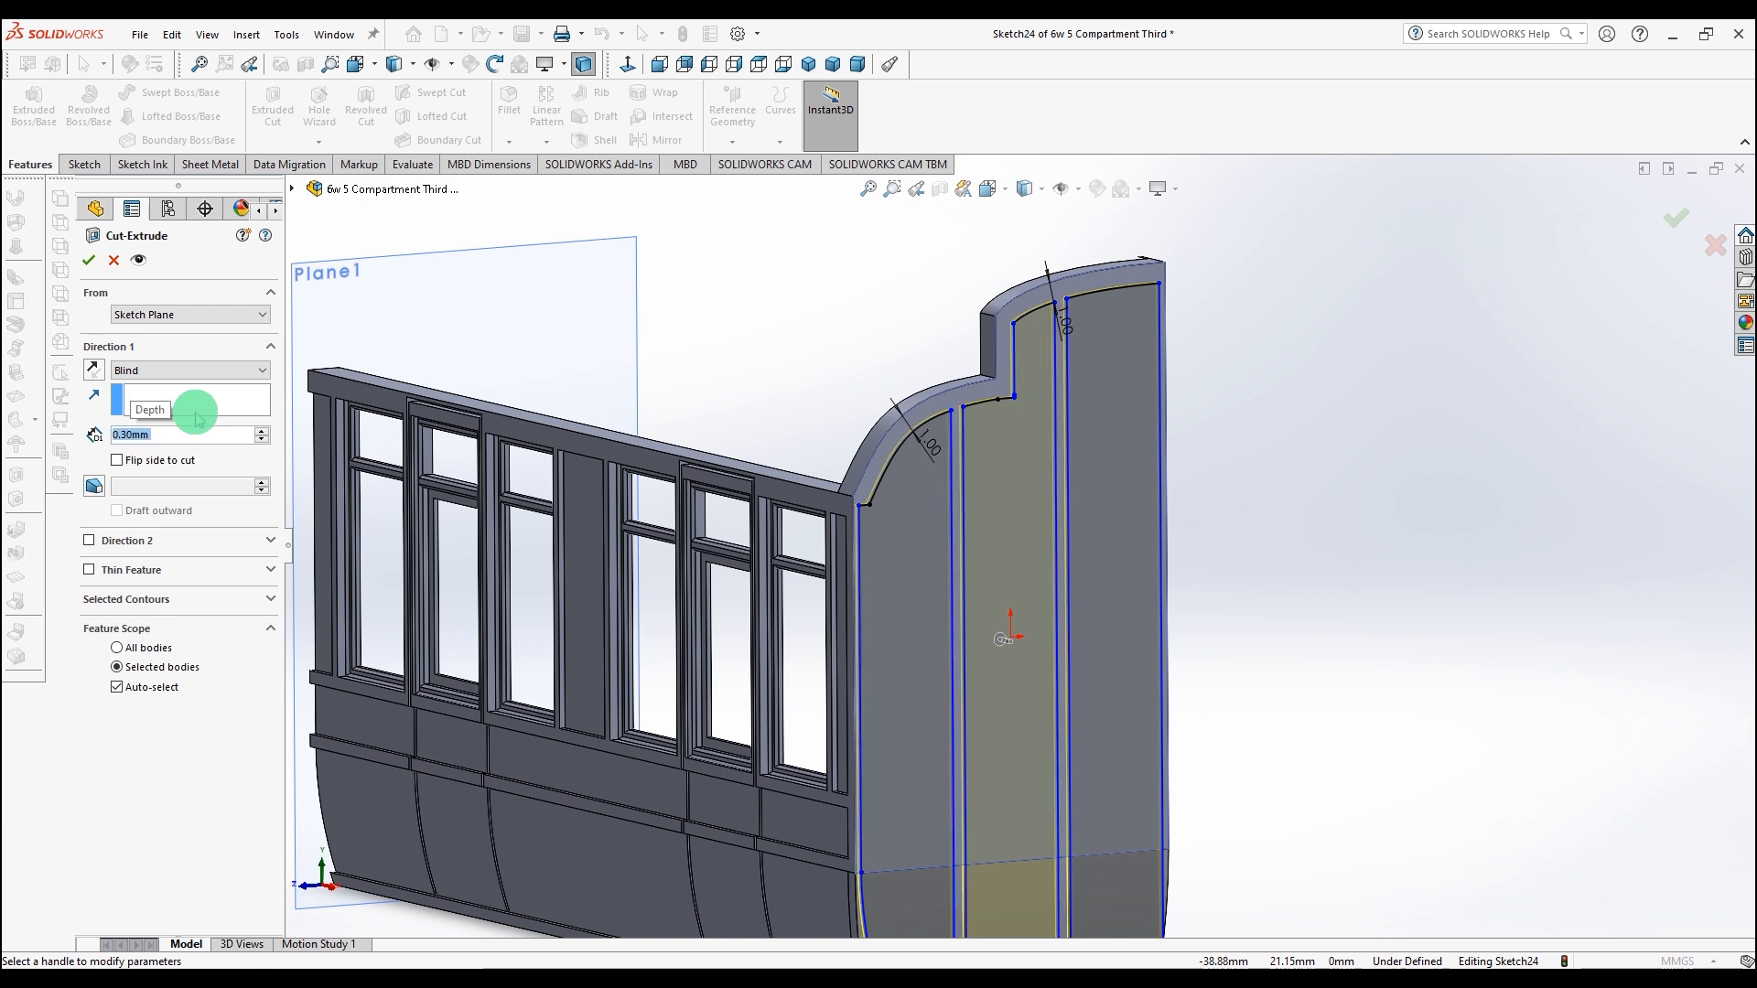
{"action": "left_click", "coordinate": [89, 262]}
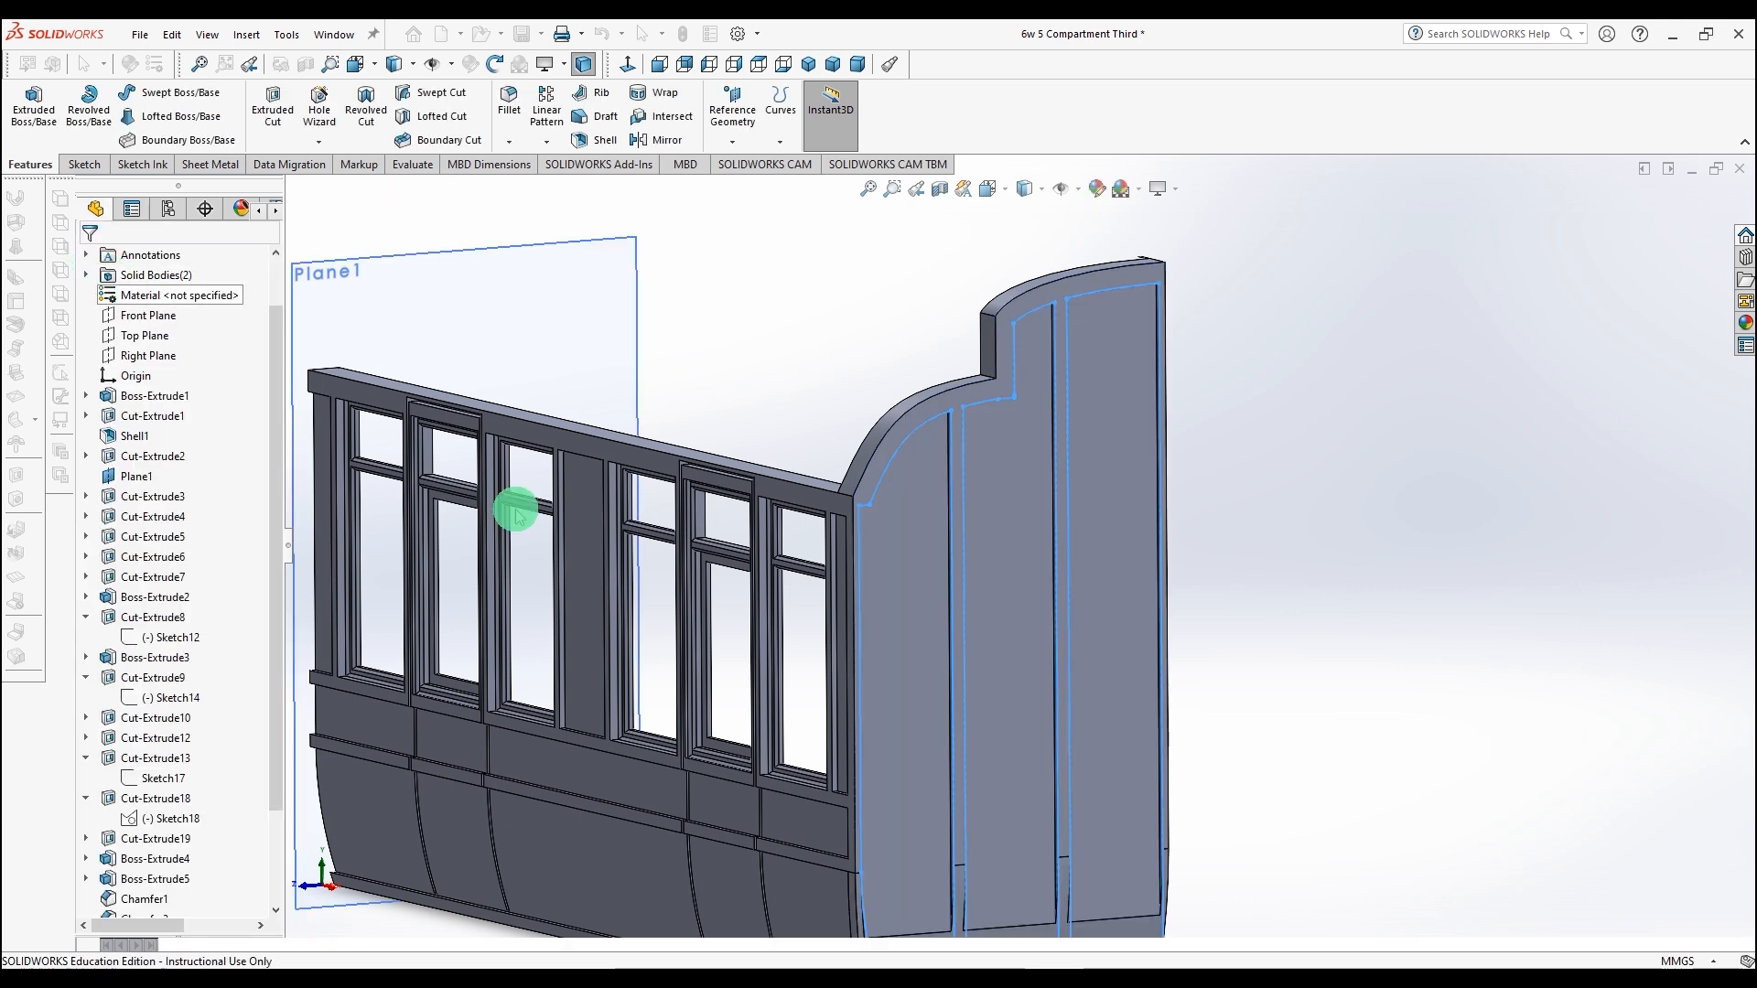
Step: Start a new sketch on the narrow end face of the side panel
{"action": "scroll", "coordinate": [1008, 698], "scroll_direction": "up", "scroll_amount": 2}
{"action": "left_click", "coordinate": [1201, 687]}
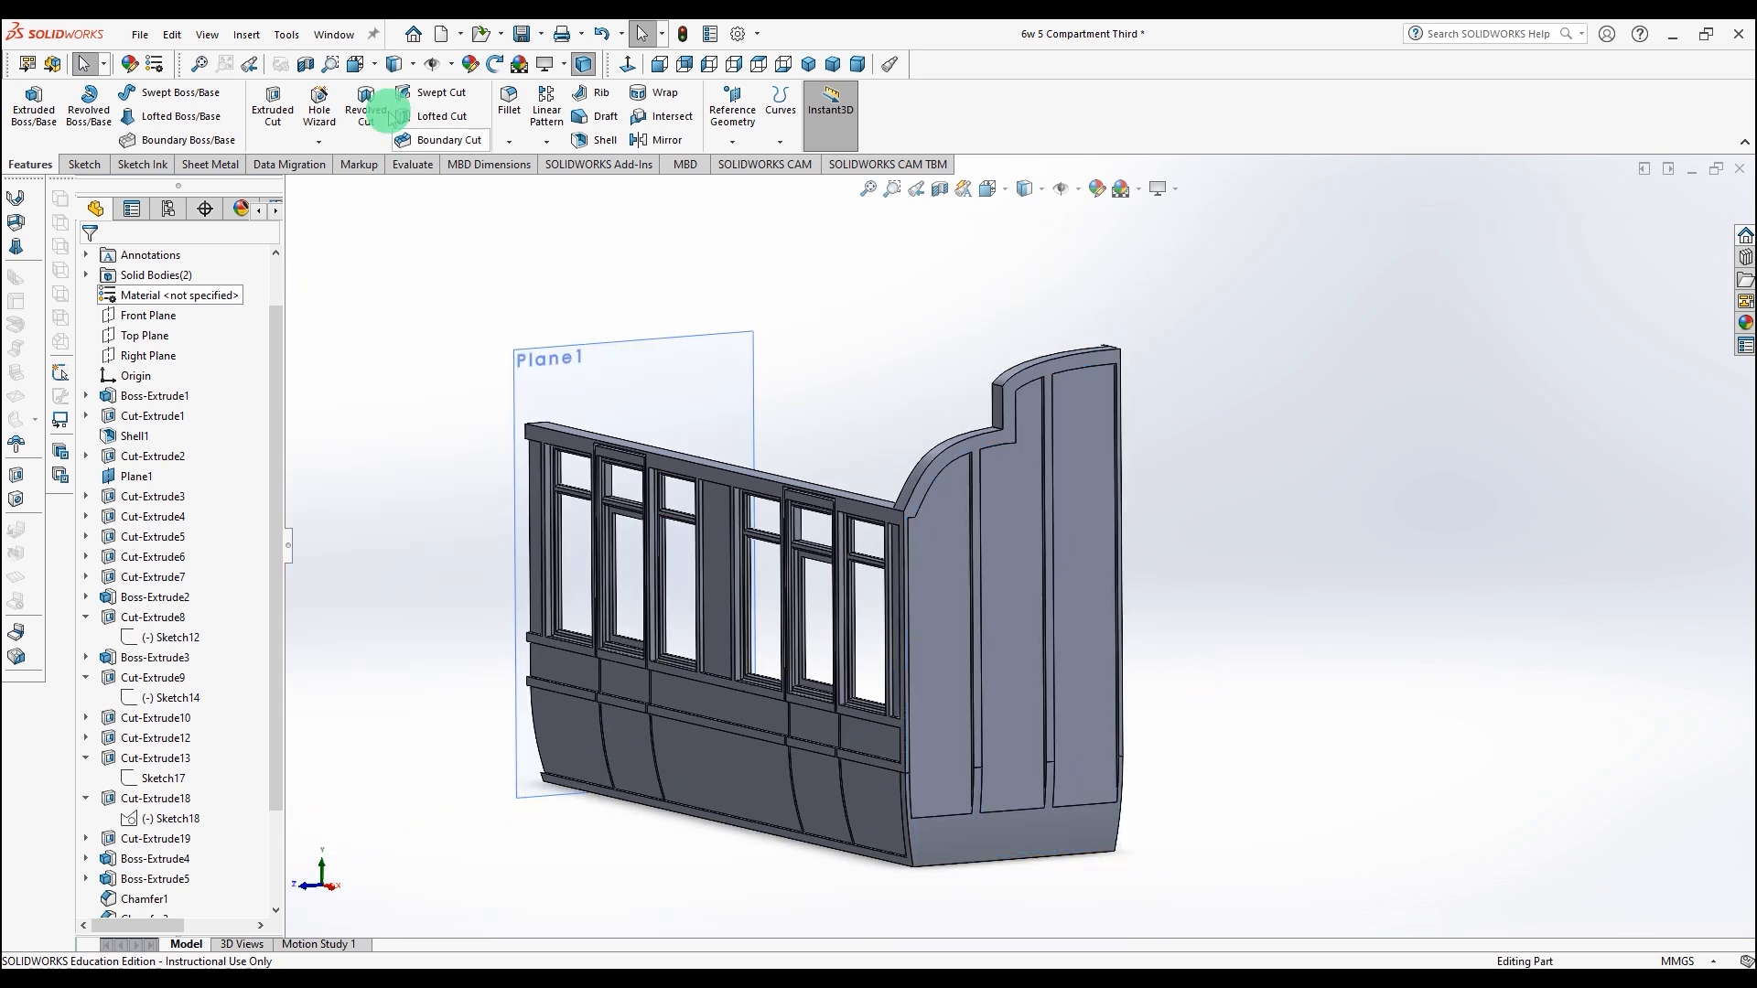
{"action": "left_click", "coordinate": [523, 34]}
{"action": "scroll", "coordinate": [1004, 699], "scroll_direction": "down", "scroll_amount": 6}
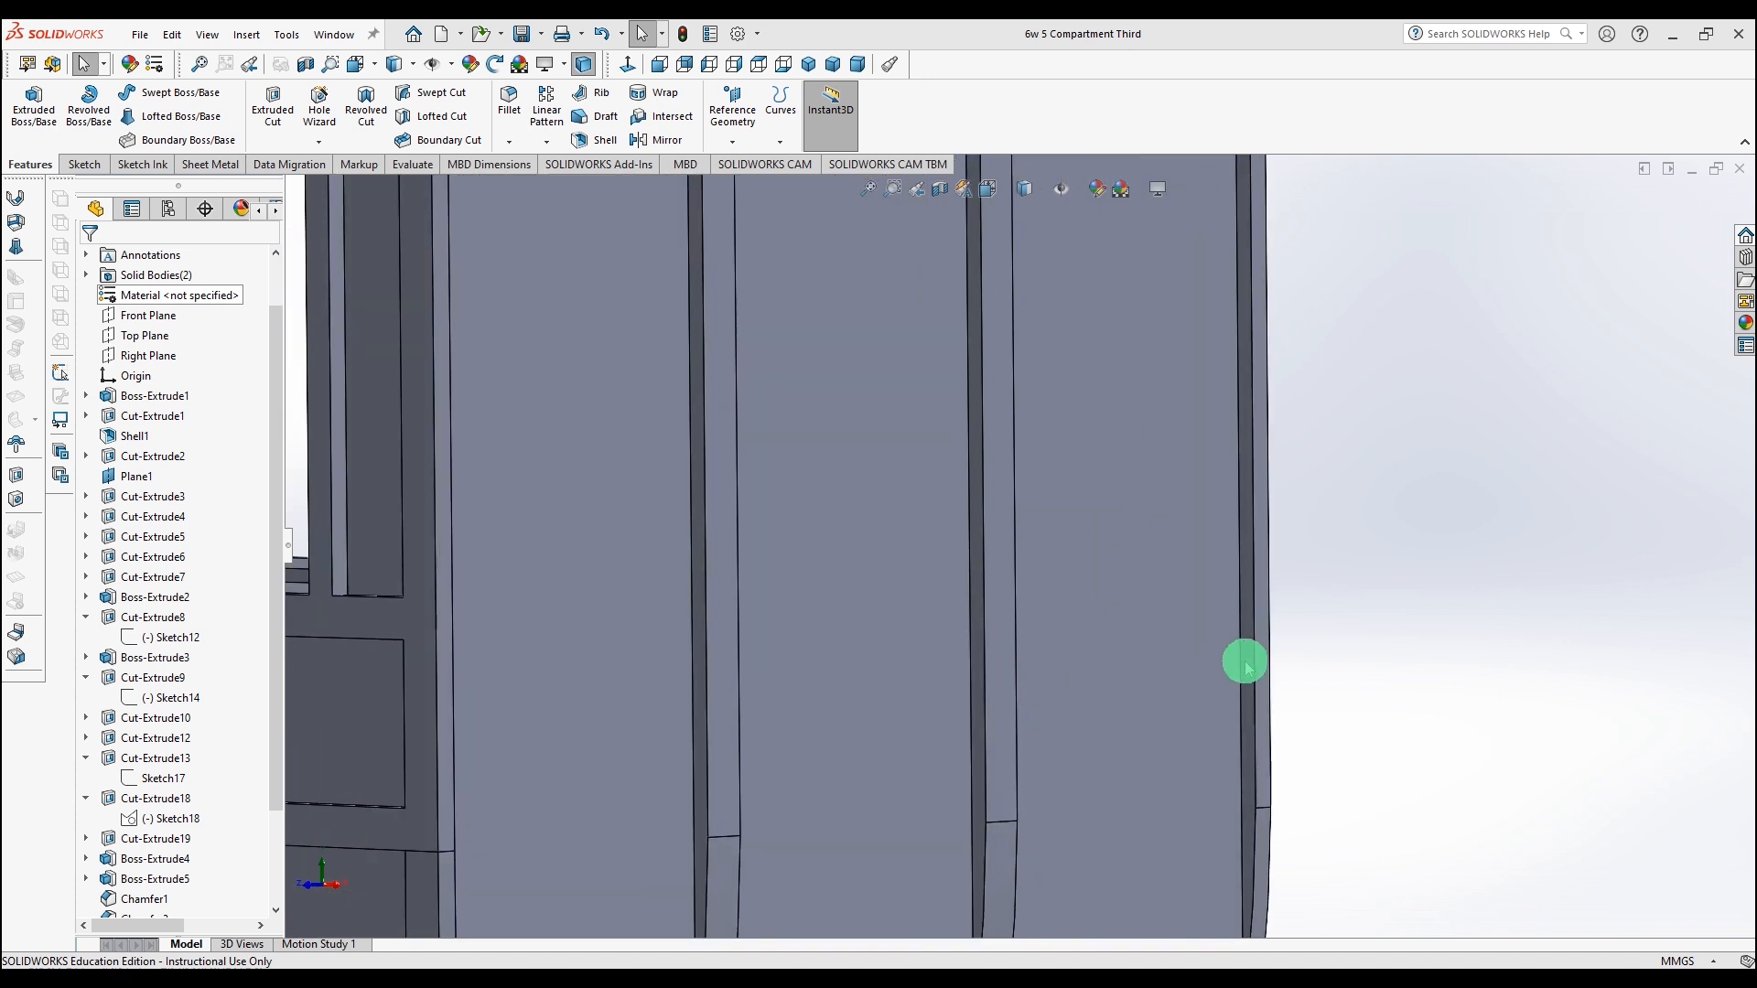
{"action": "left_click", "coordinate": [1245, 672]}
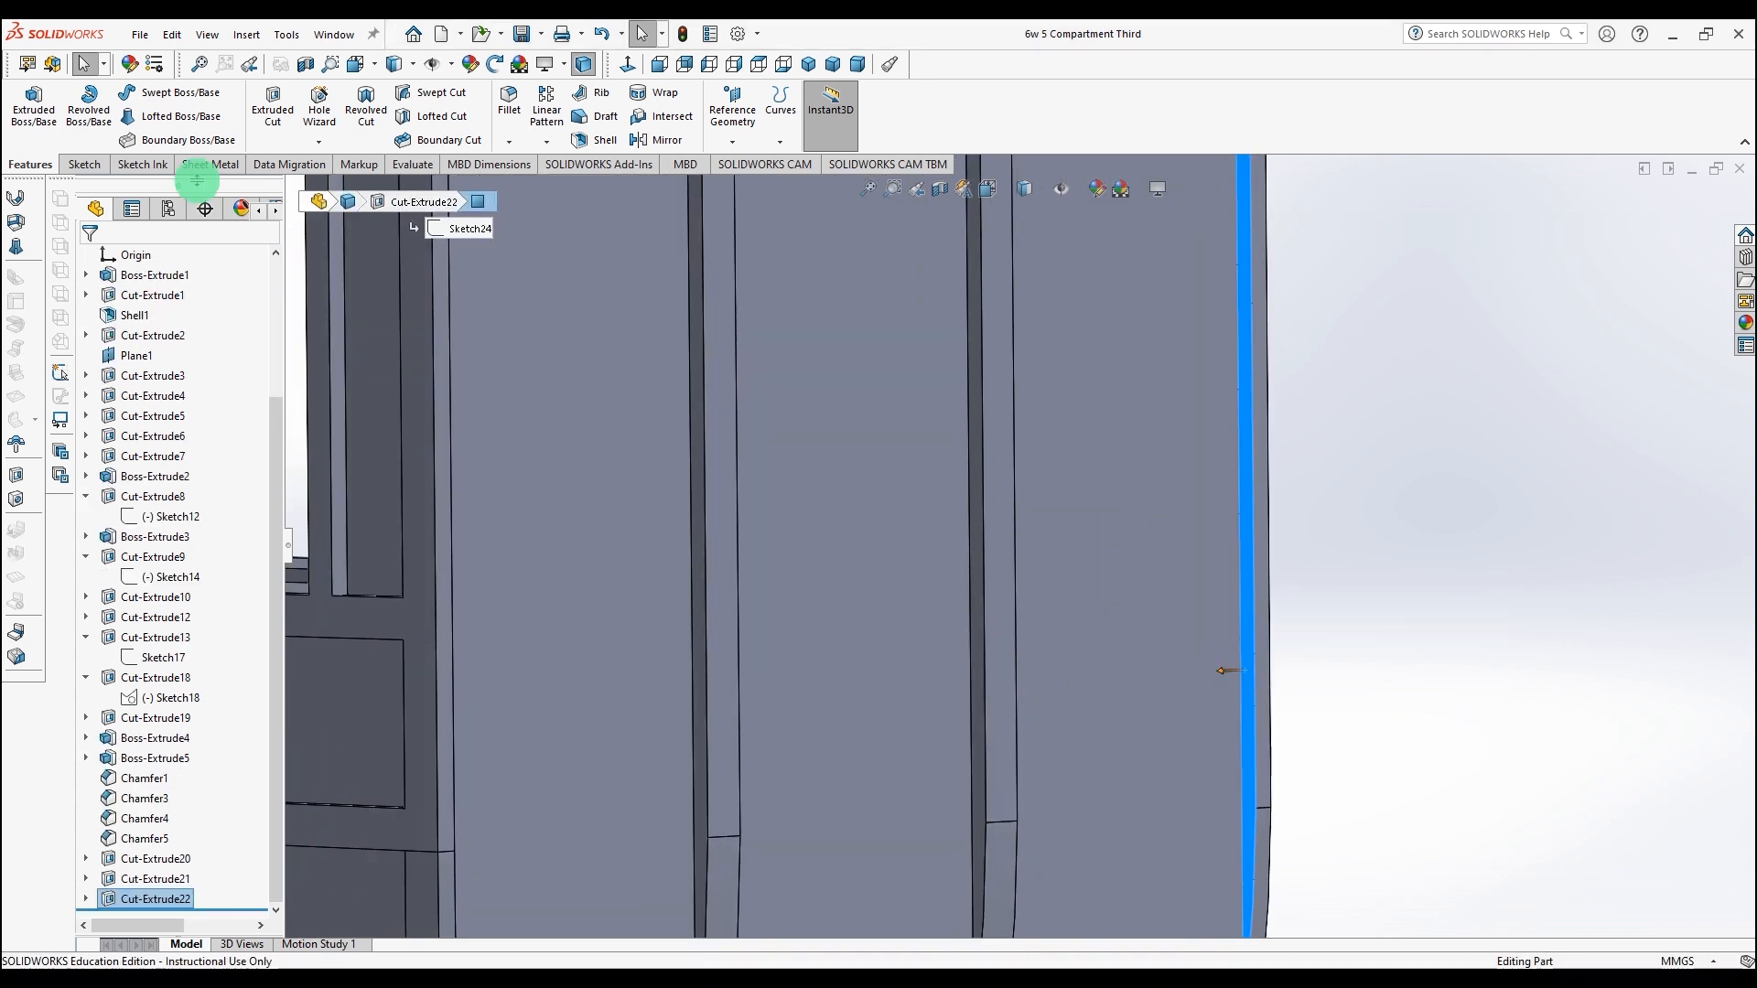
{"action": "left_click", "coordinate": [78, 165]}
{"action": "left_click", "coordinate": [25, 95]}
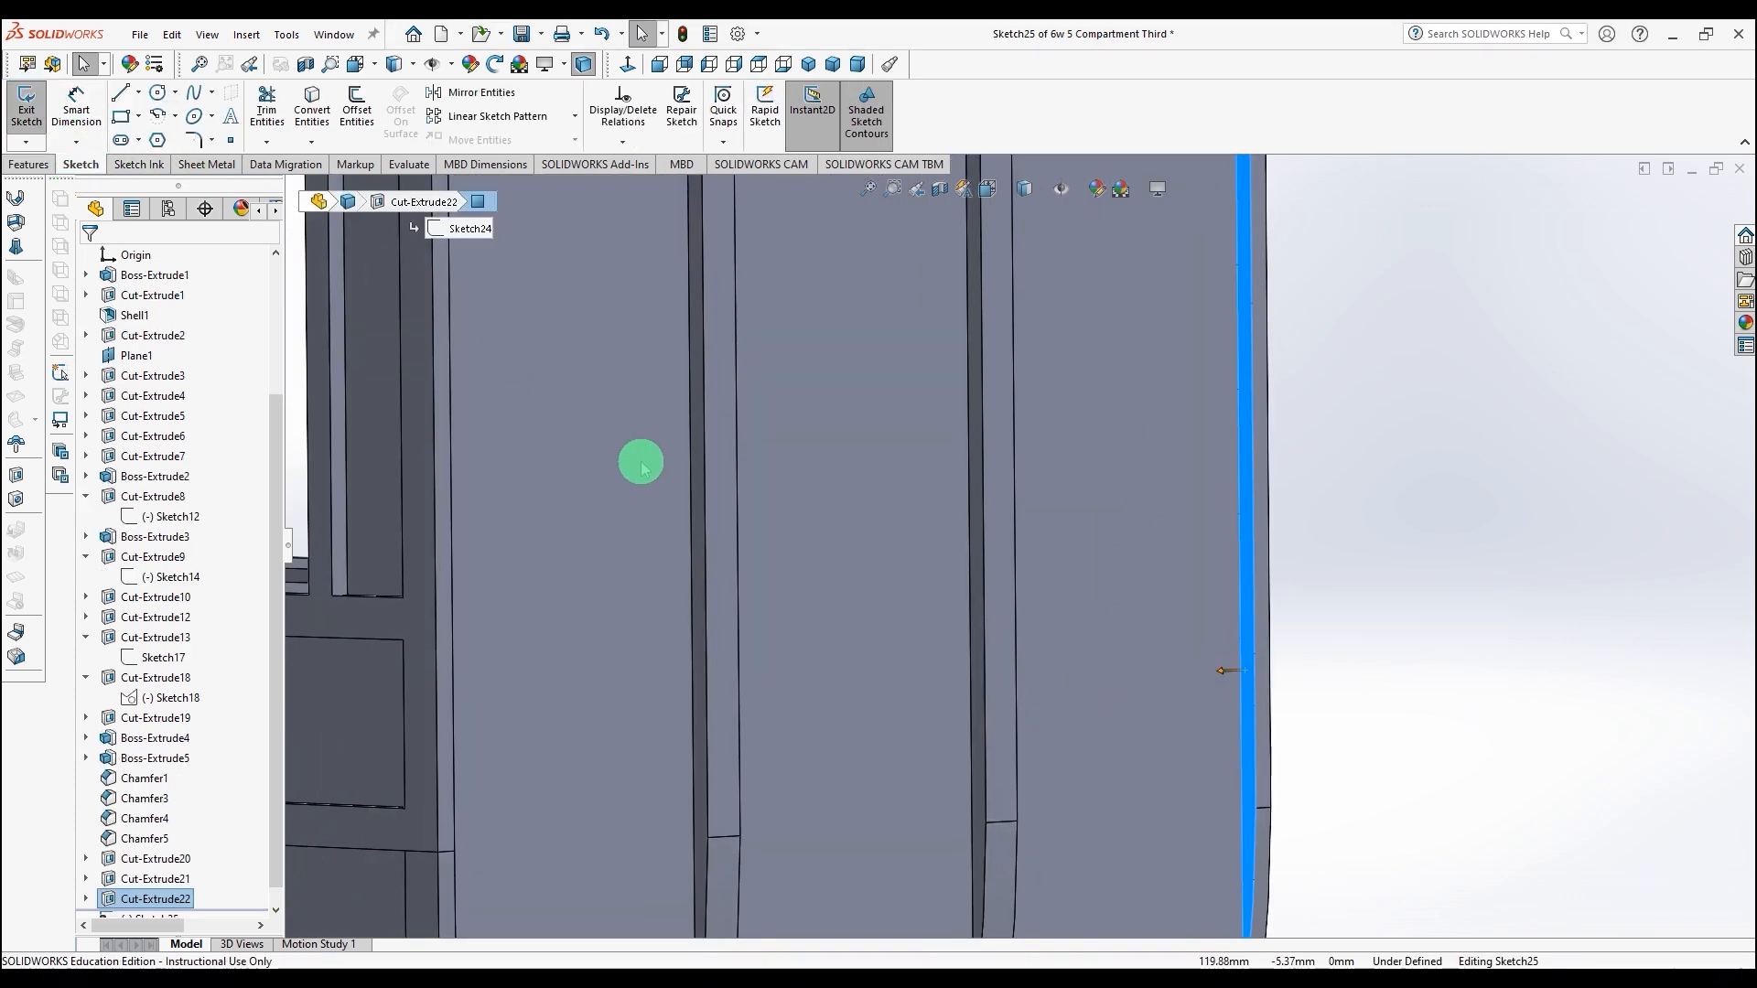
Step: Offset the lower curved edge of the end face inward by 0.30 mm, reversing the direction
{"action": "key", "text": "space"}
{"action": "left_click", "coordinate": [968, 653]}
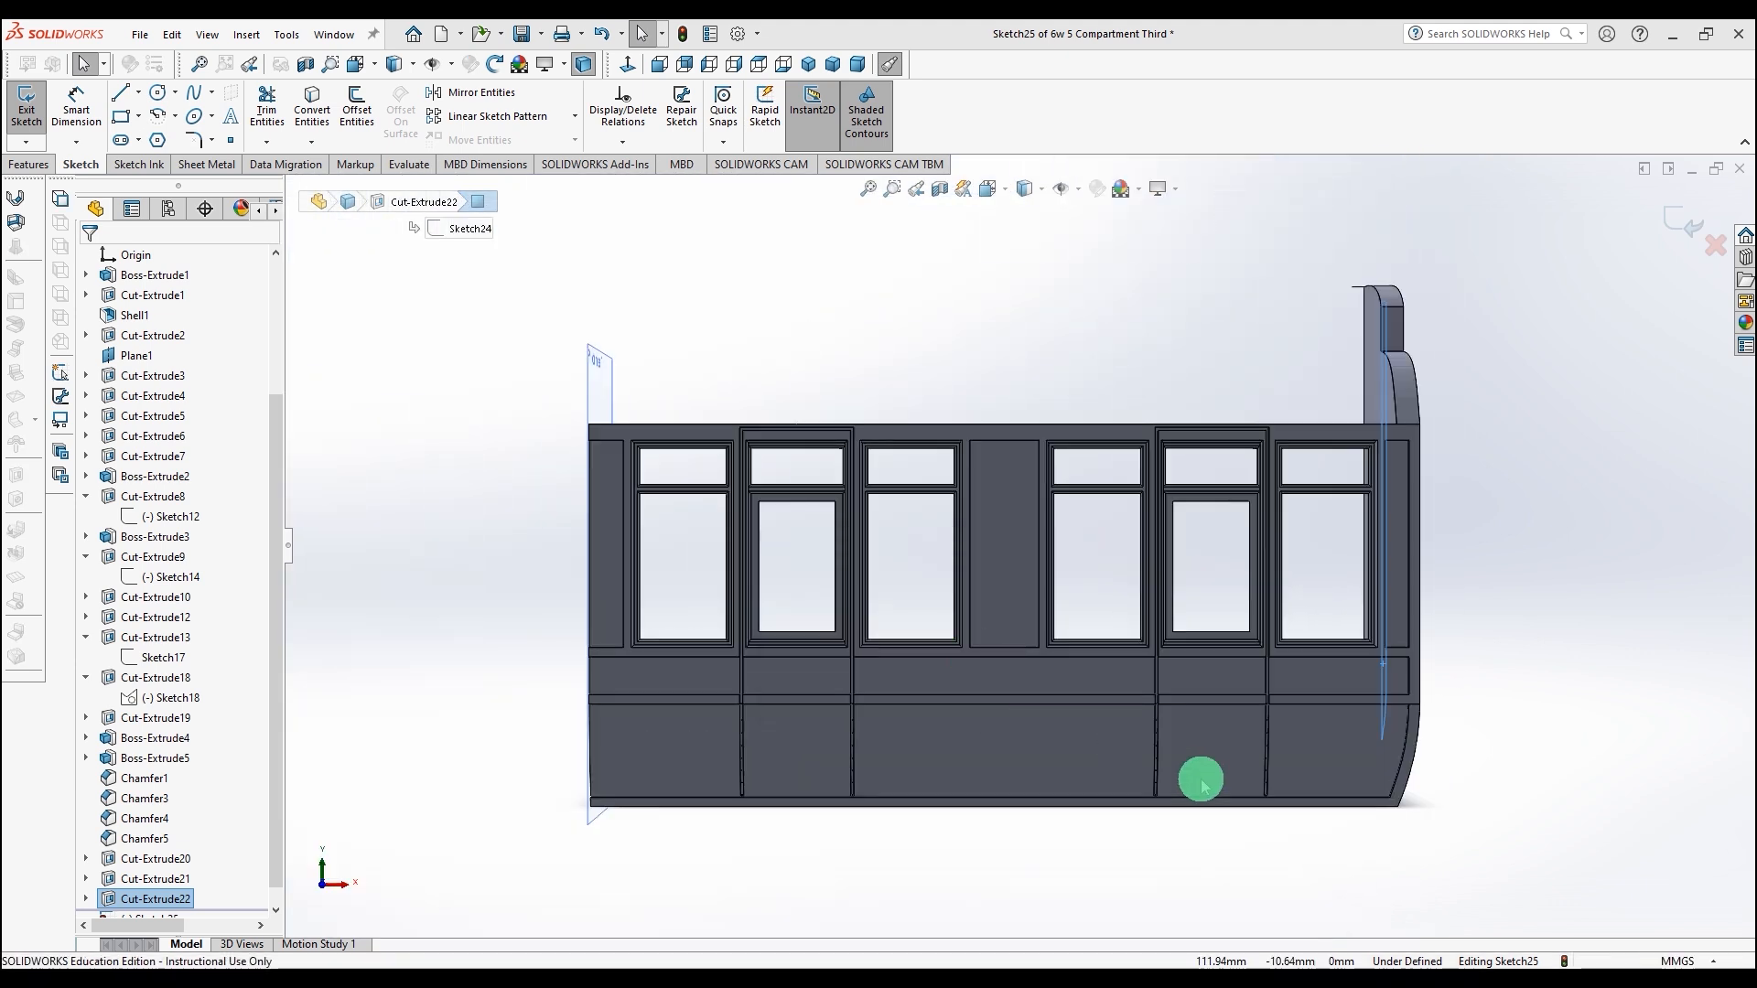
{"action": "scroll", "coordinate": [1408, 736], "scroll_direction": "down", "scroll_amount": 5}
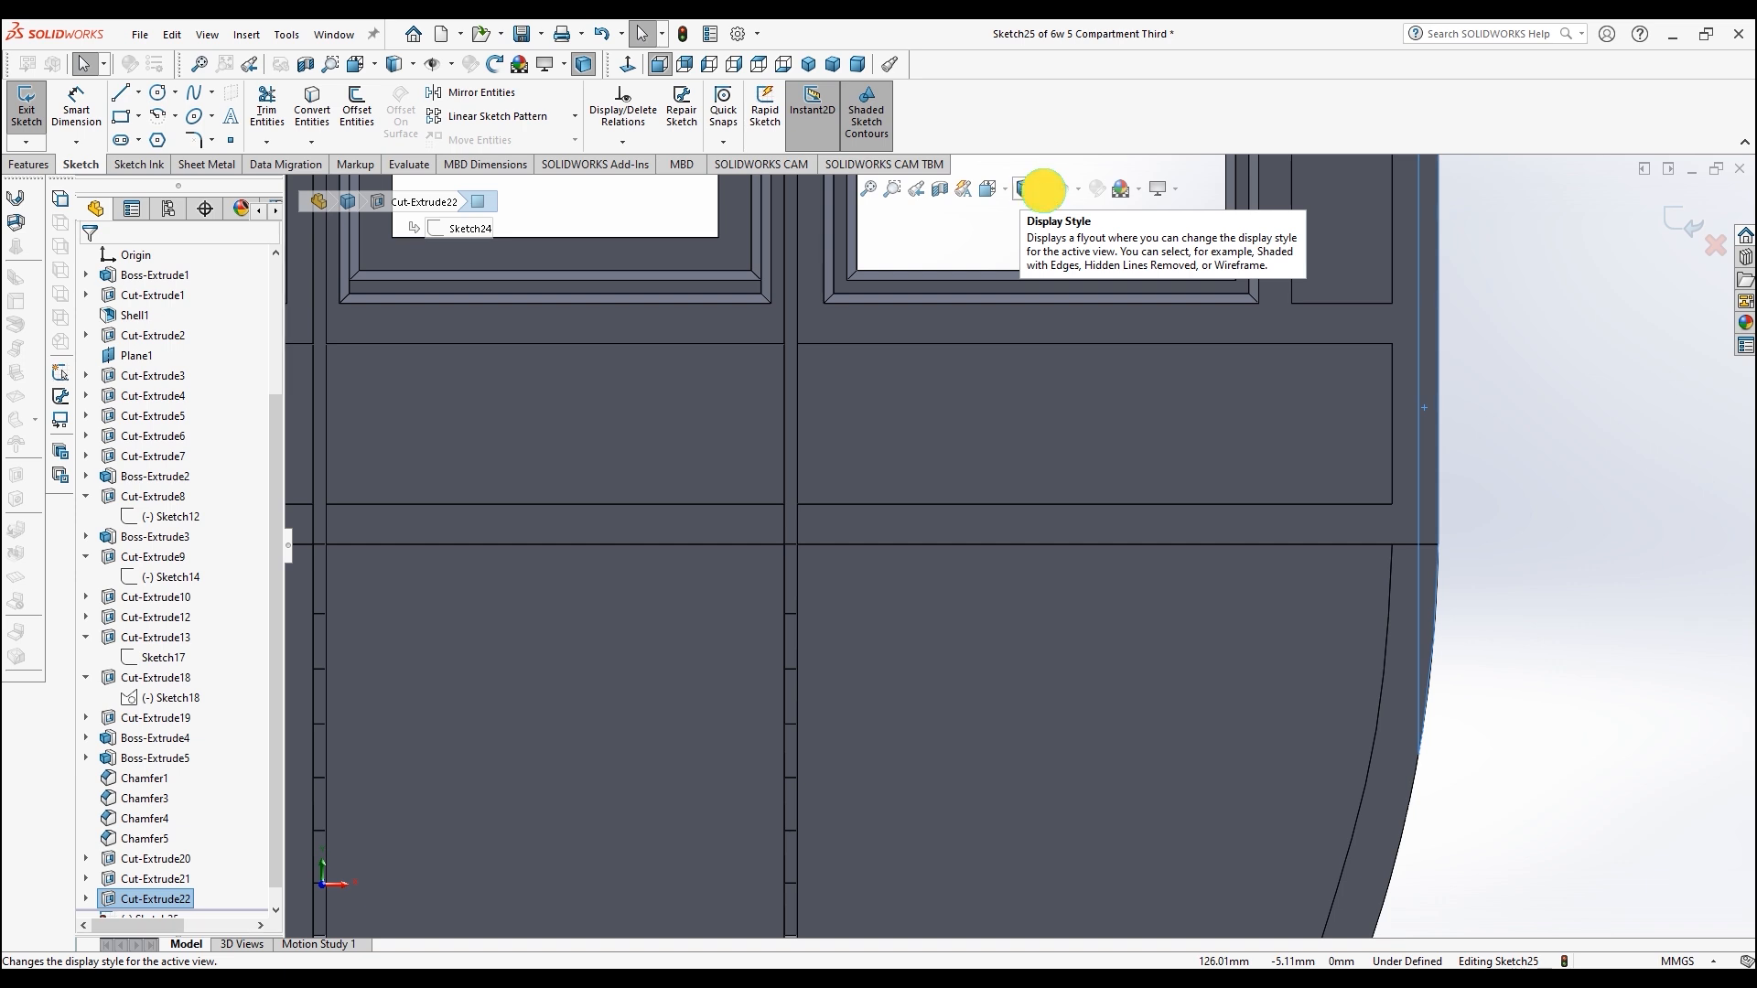
{"action": "left_click", "coordinate": [1043, 189]}
{"action": "left_click", "coordinate": [1028, 274]}
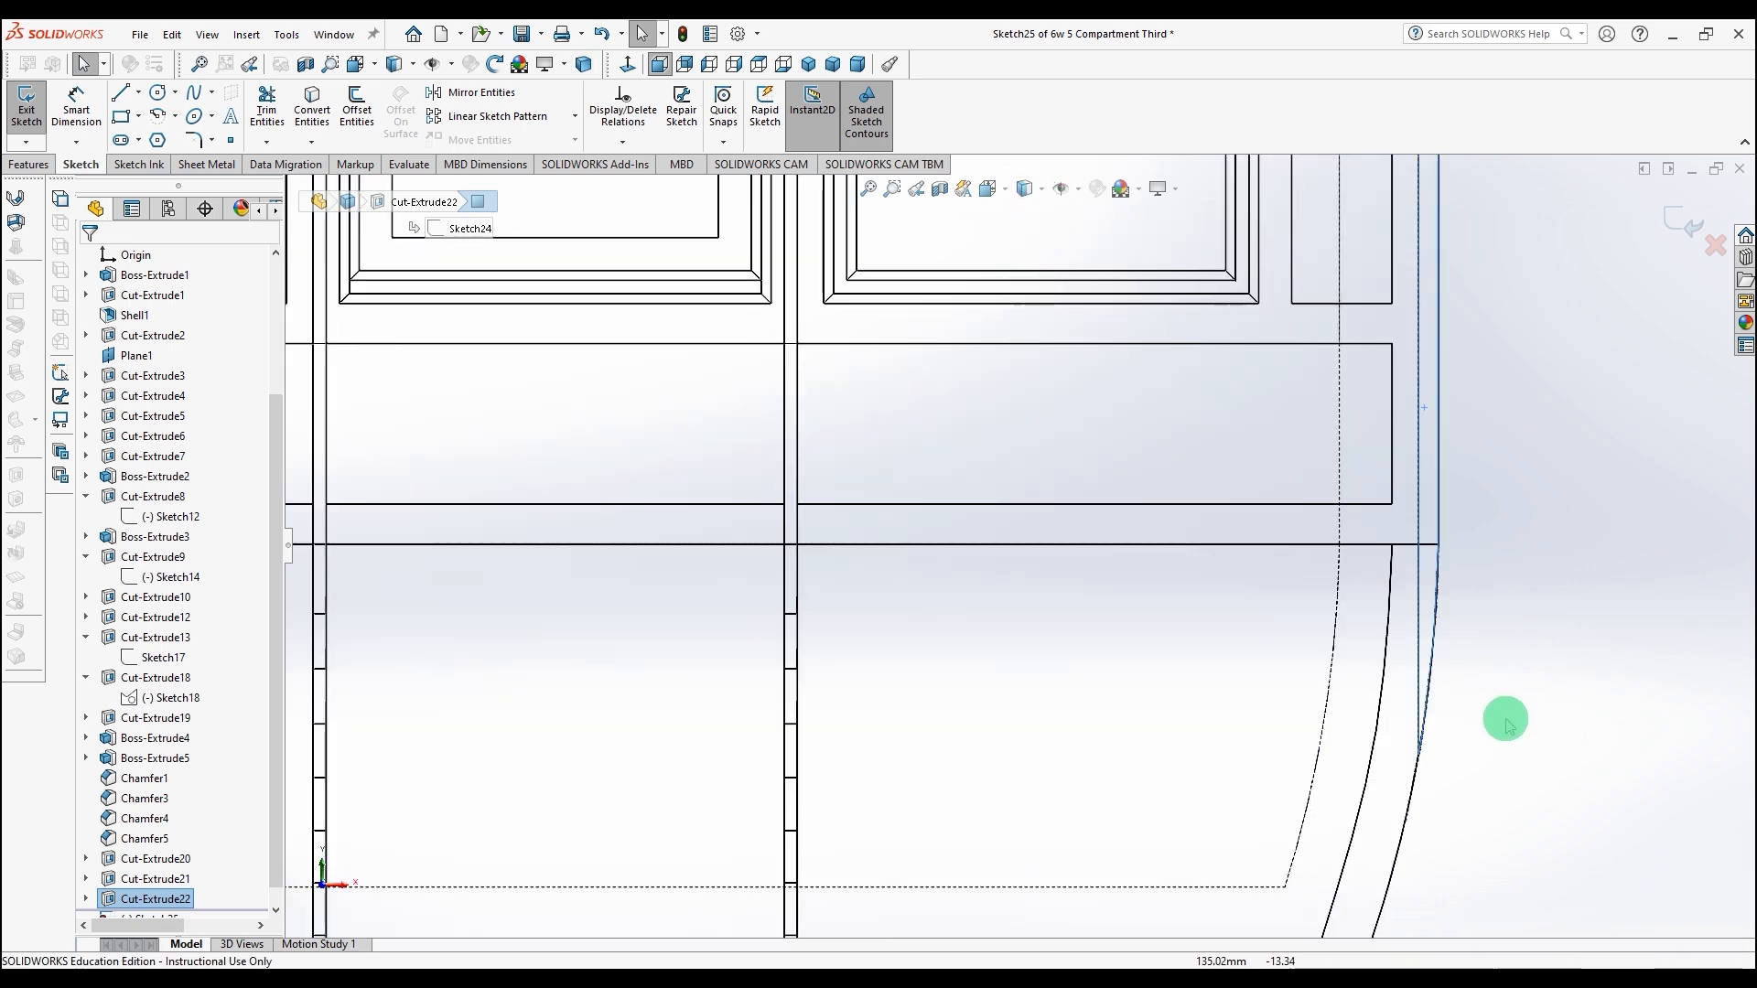
{"action": "scroll", "coordinate": [1505, 720], "scroll_direction": "up", "scroll_amount": 2}
{"action": "scroll", "coordinate": [1273, 714], "scroll_direction": "up", "scroll_amount": 2}
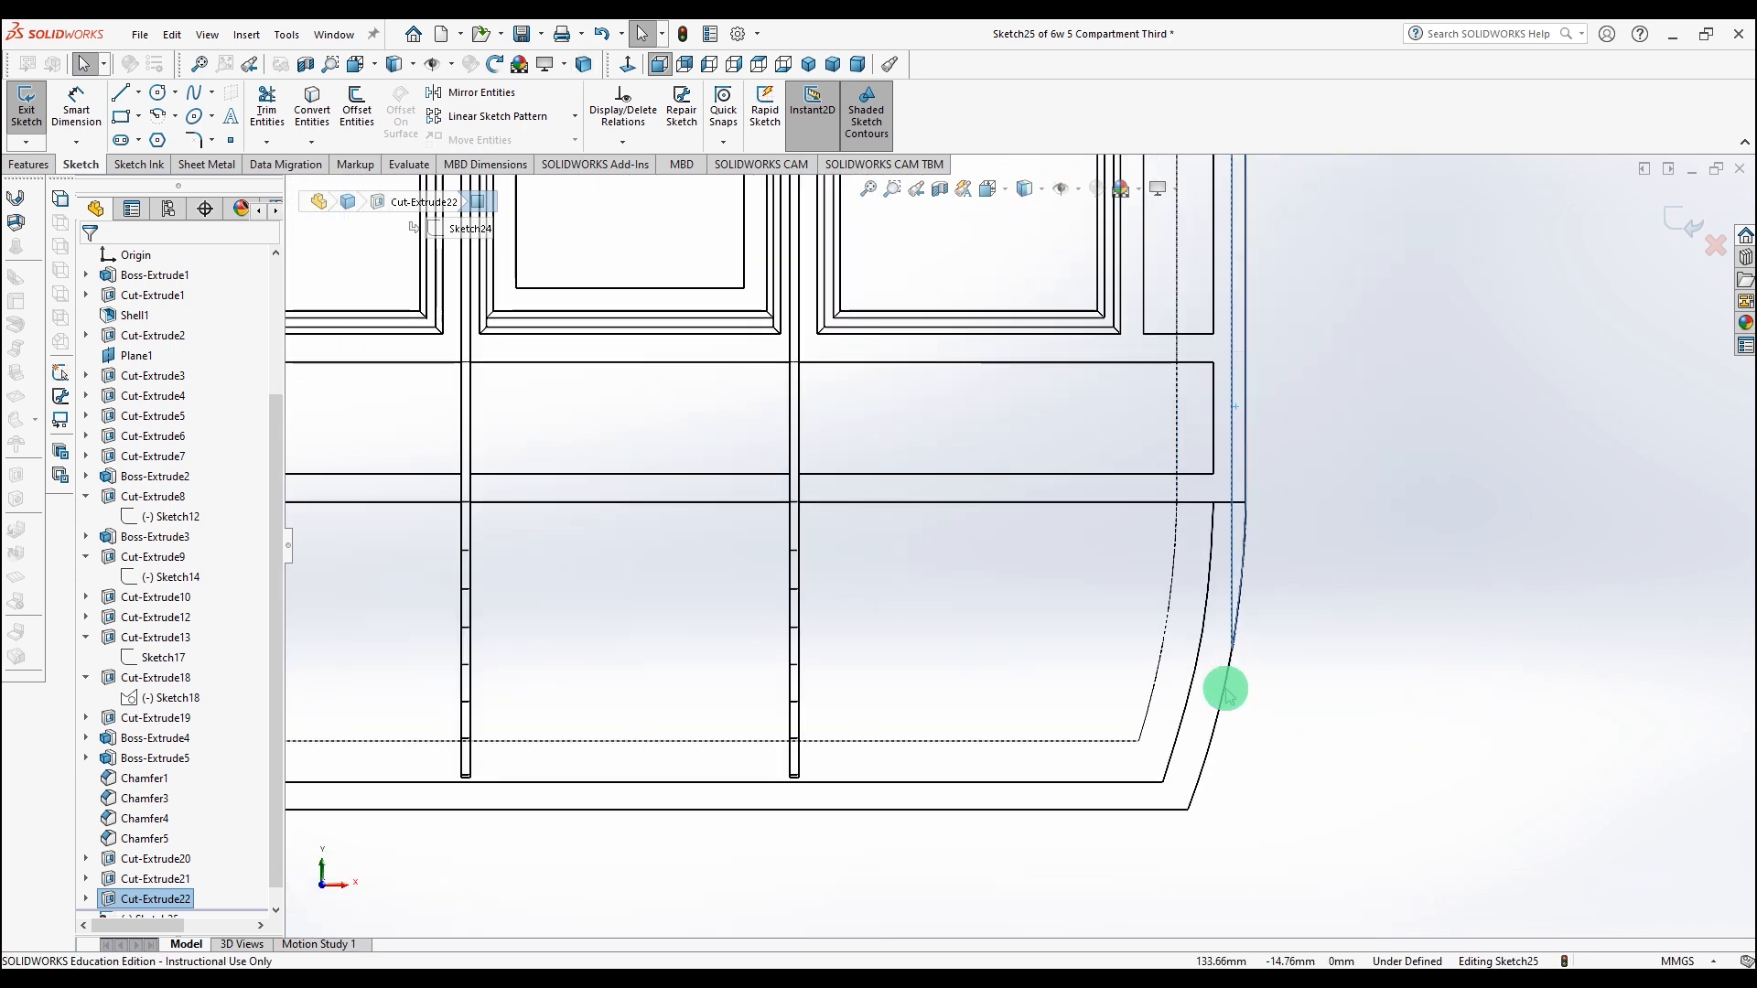
{"action": "left_click", "coordinate": [1225, 696]}
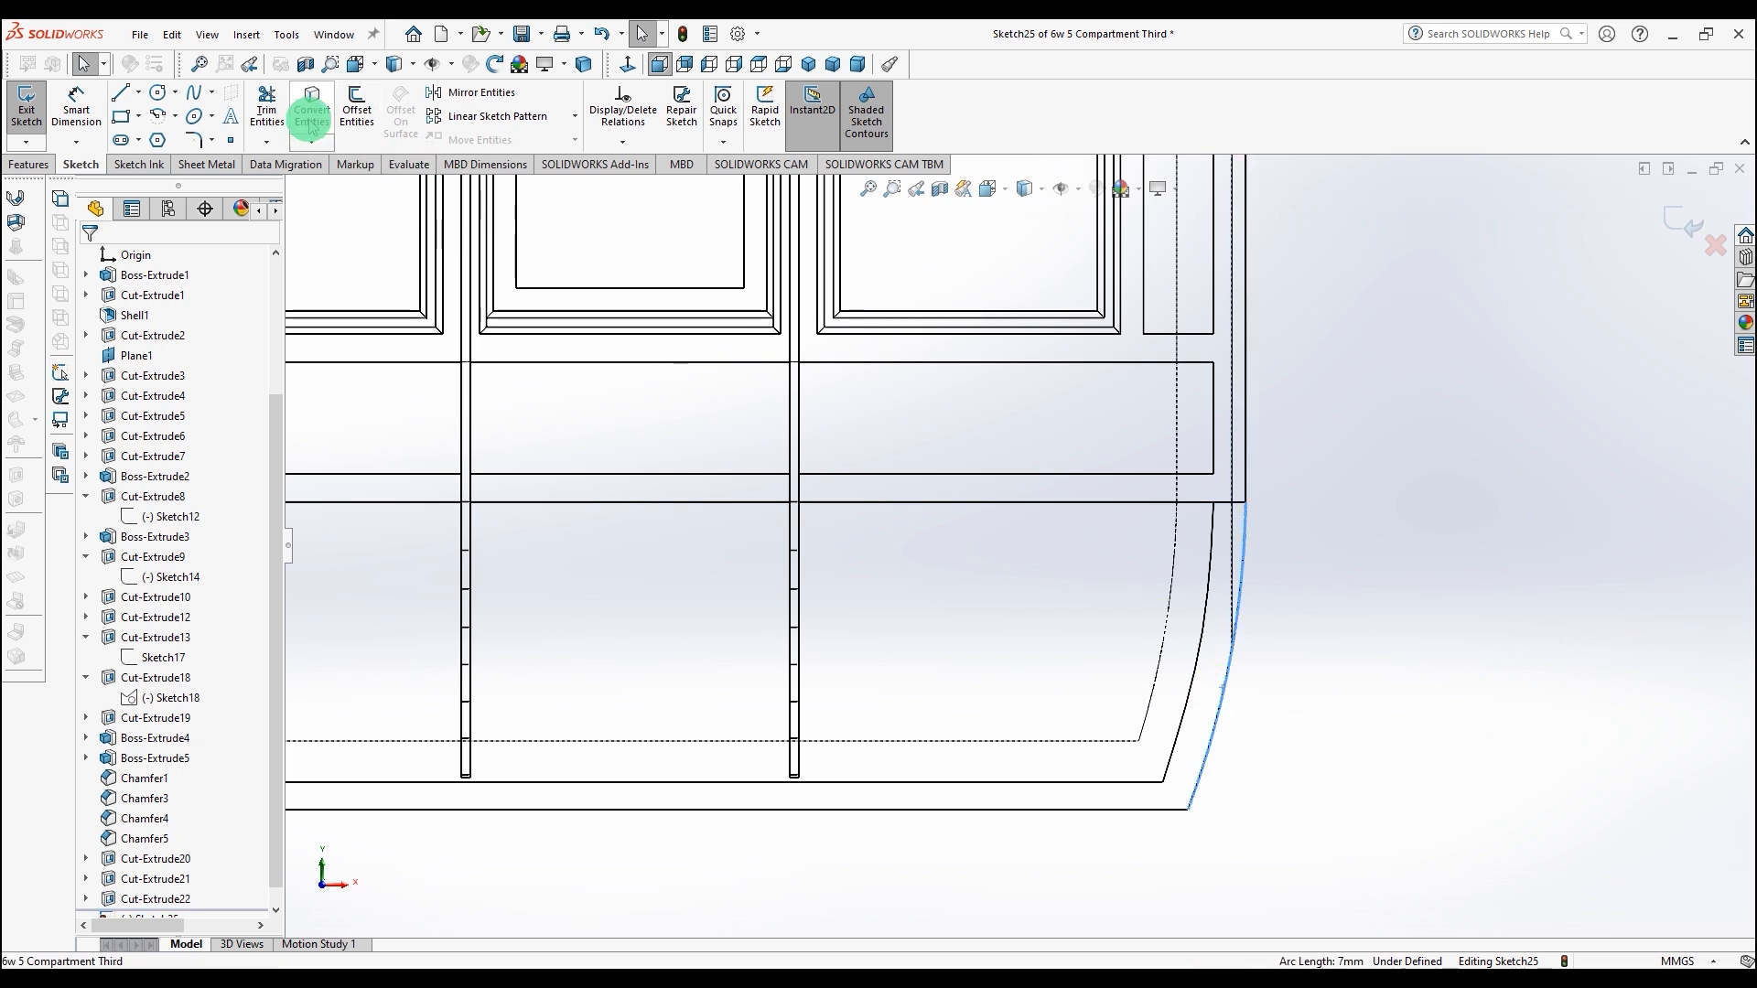
{"action": "left_click", "coordinate": [352, 105]}
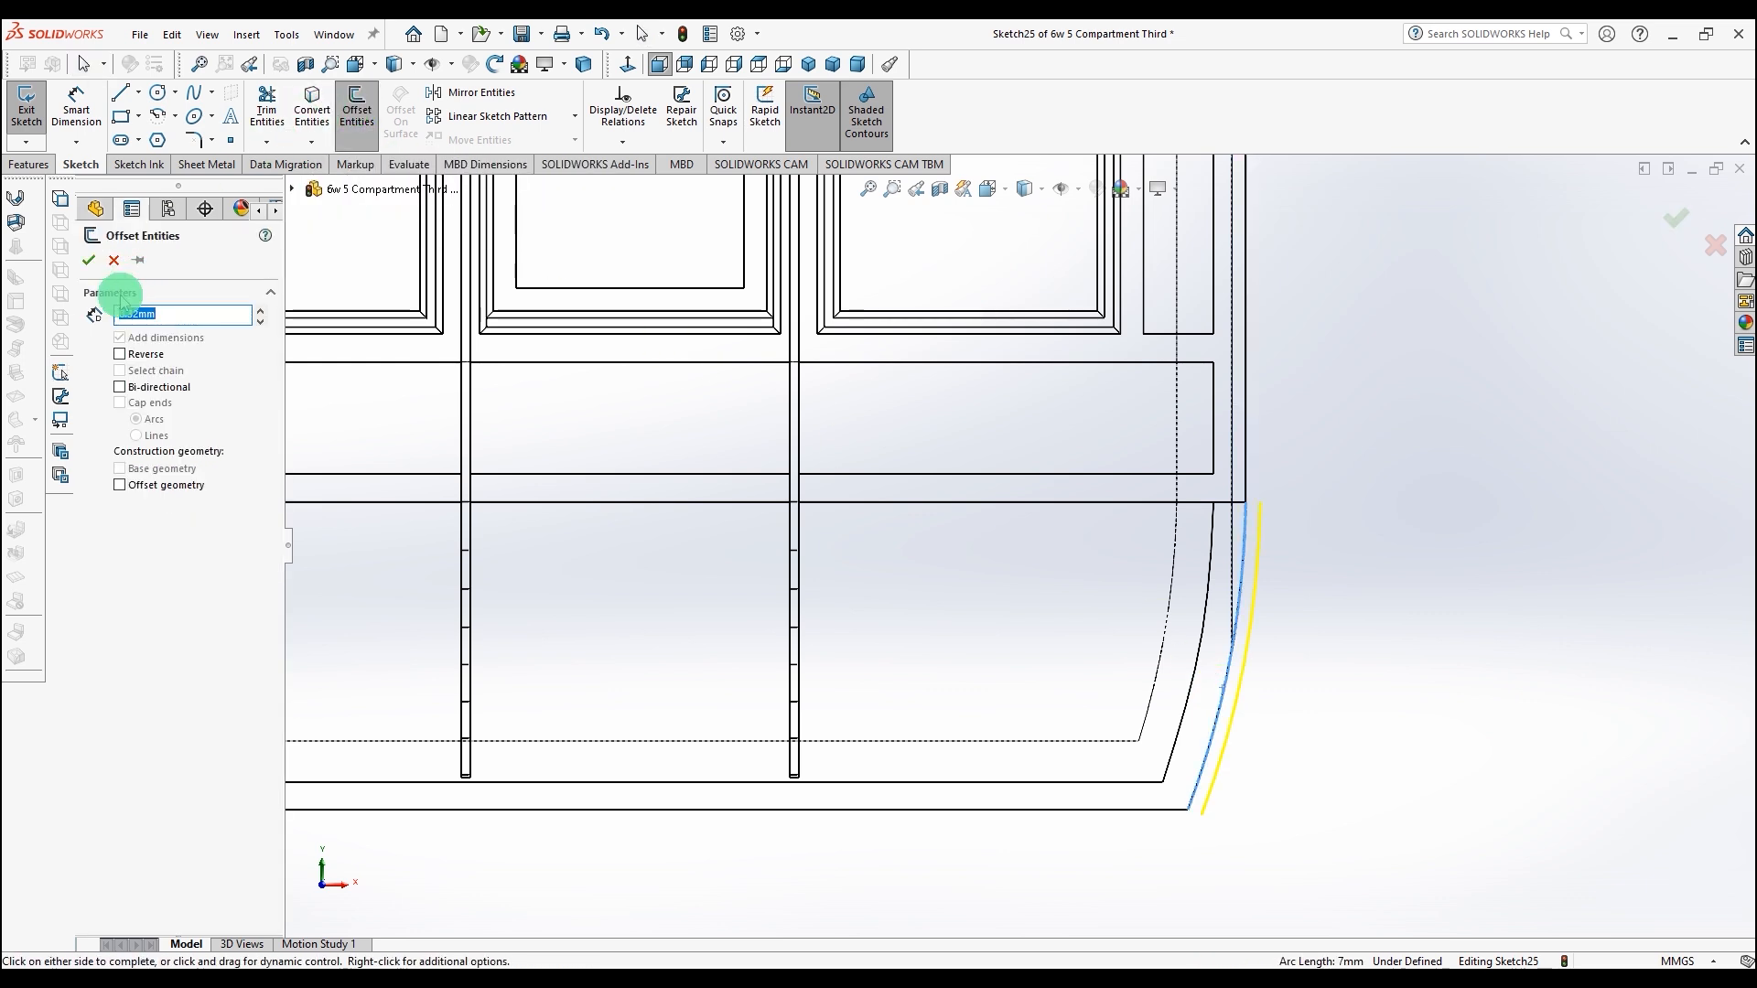
{"action": "left_click", "coordinate": [119, 354]}
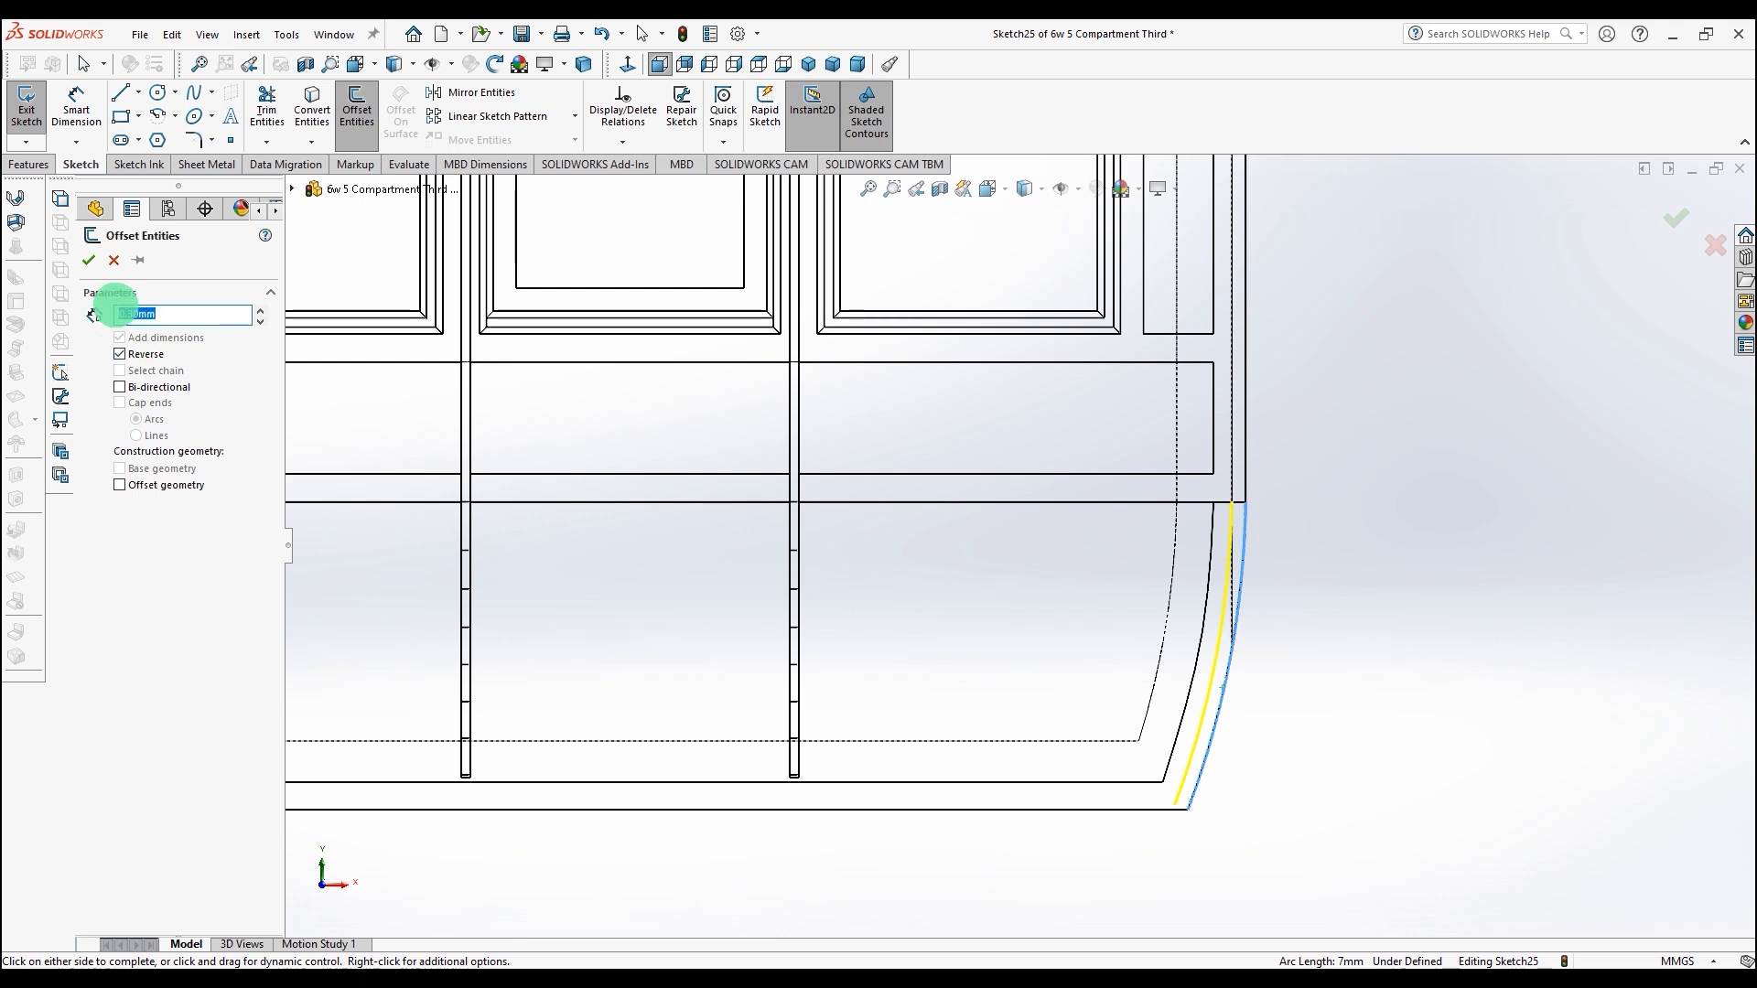
{"action": "left_click", "coordinate": [89, 261]}
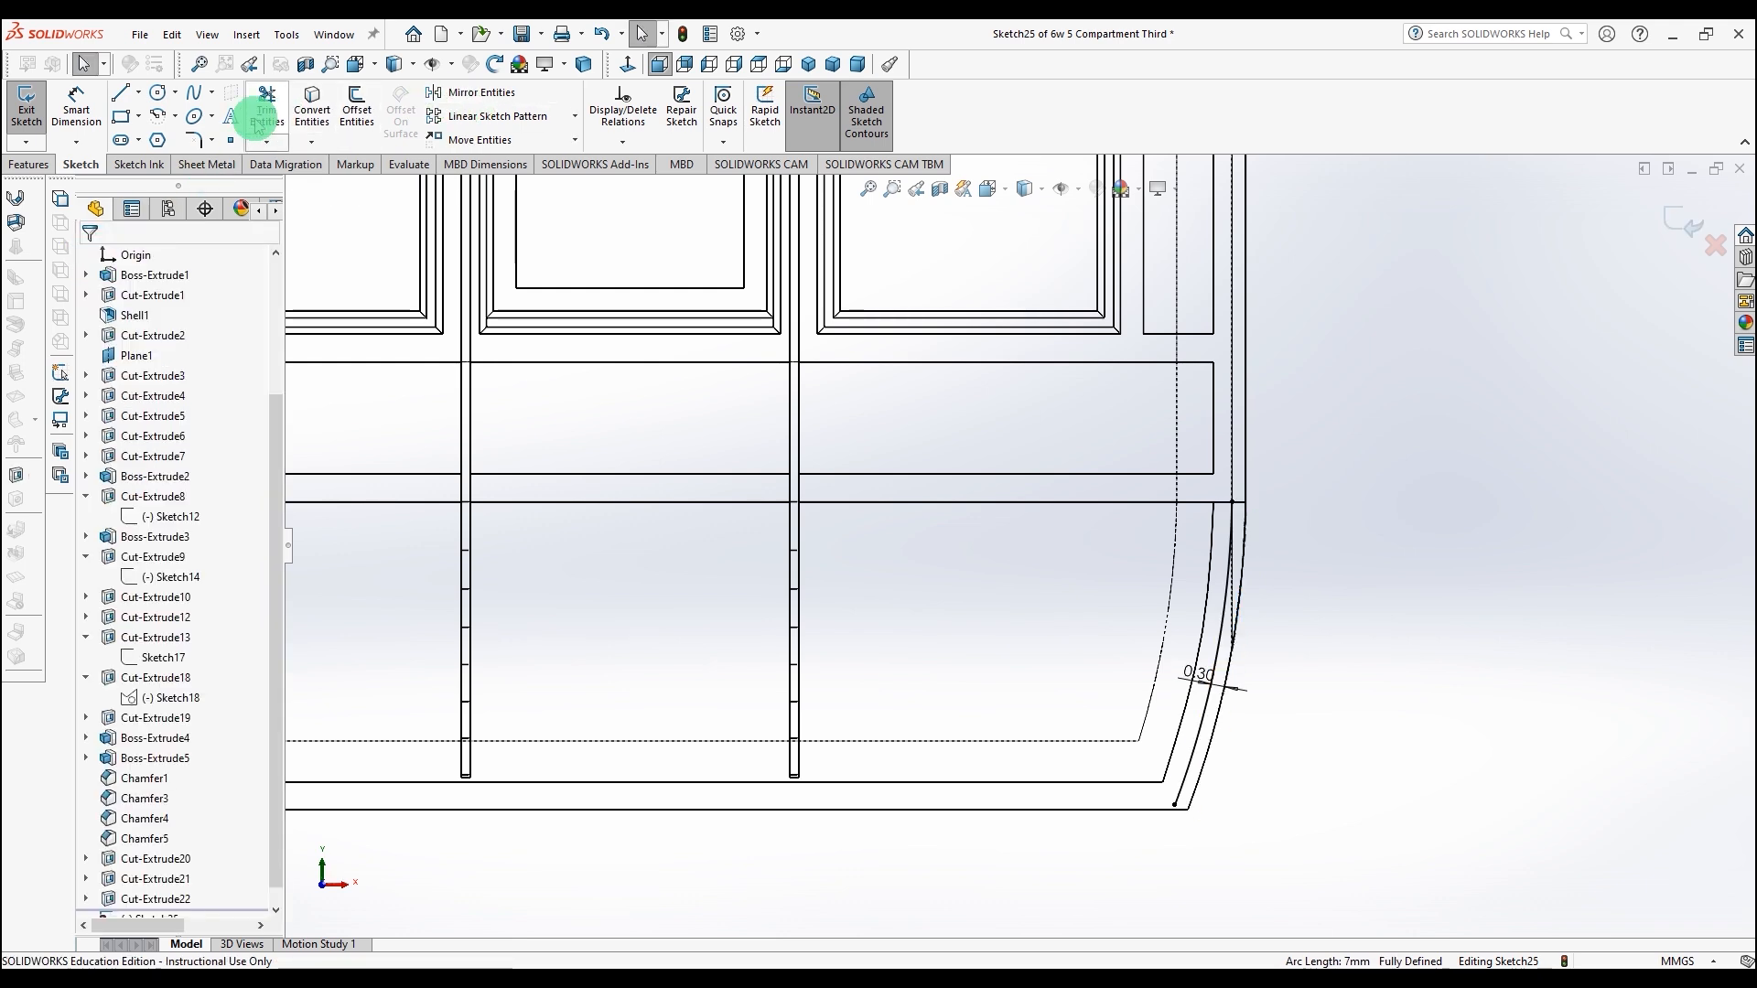
{"action": "left_click", "coordinate": [1230, 502]}
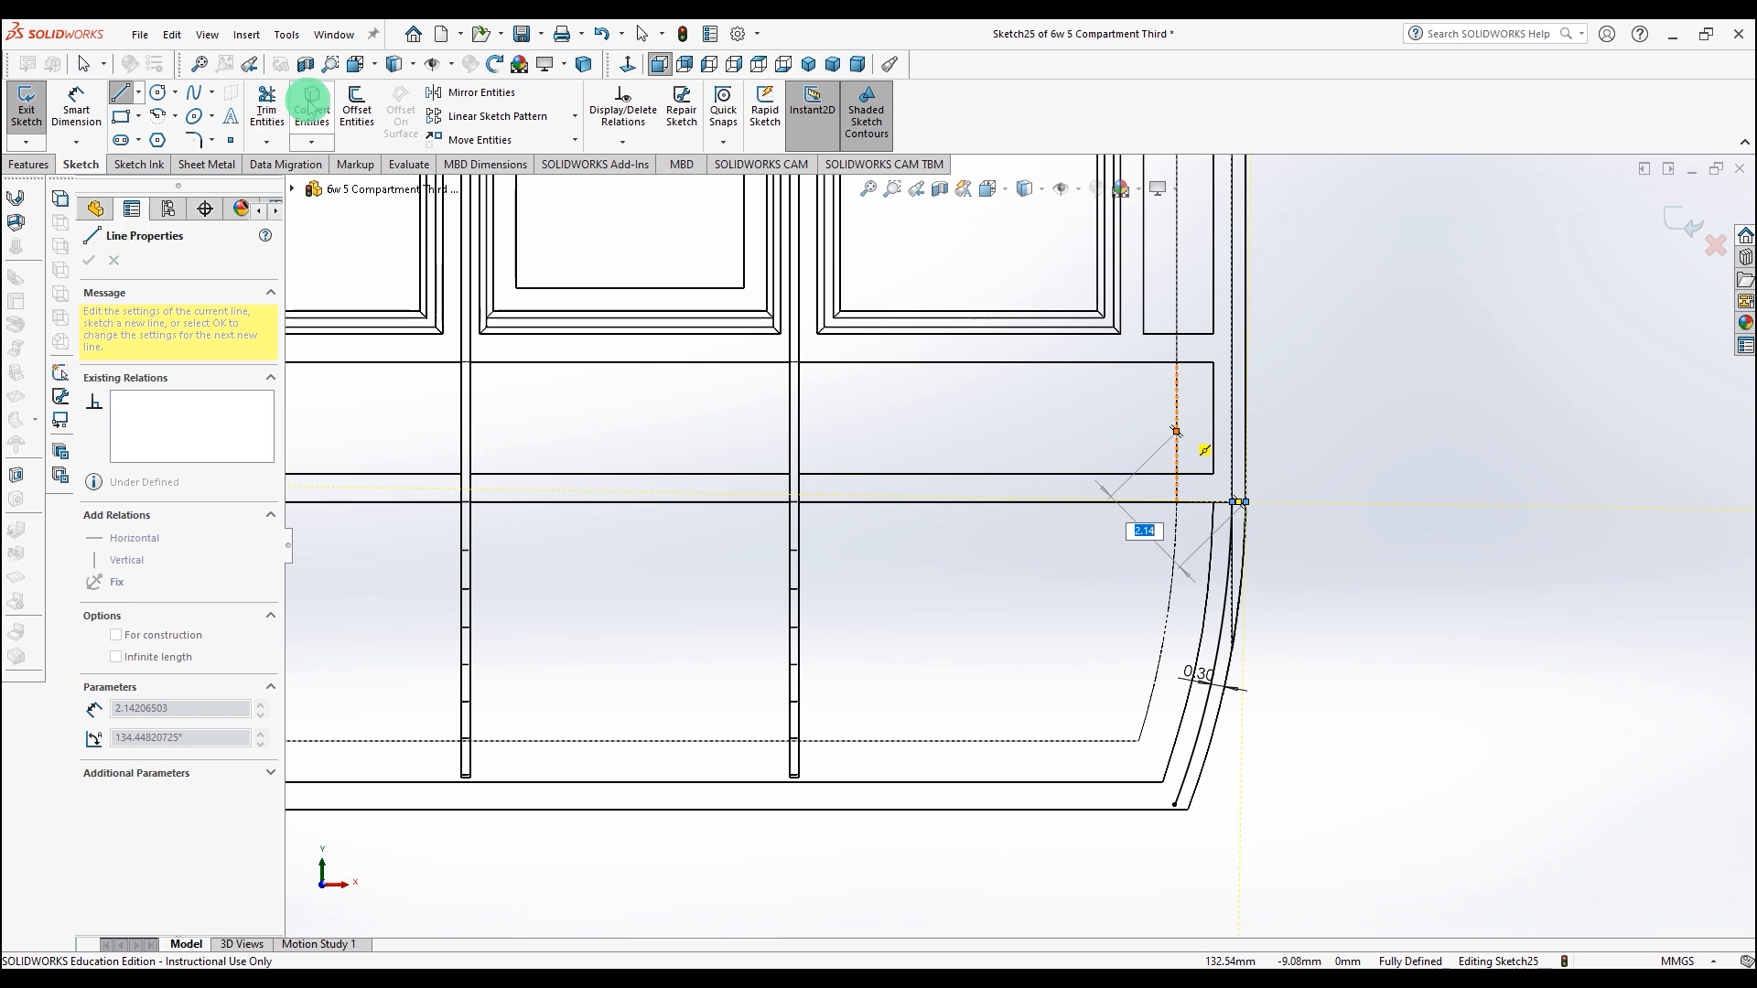
{"action": "left_click", "coordinate": [646, 35]}
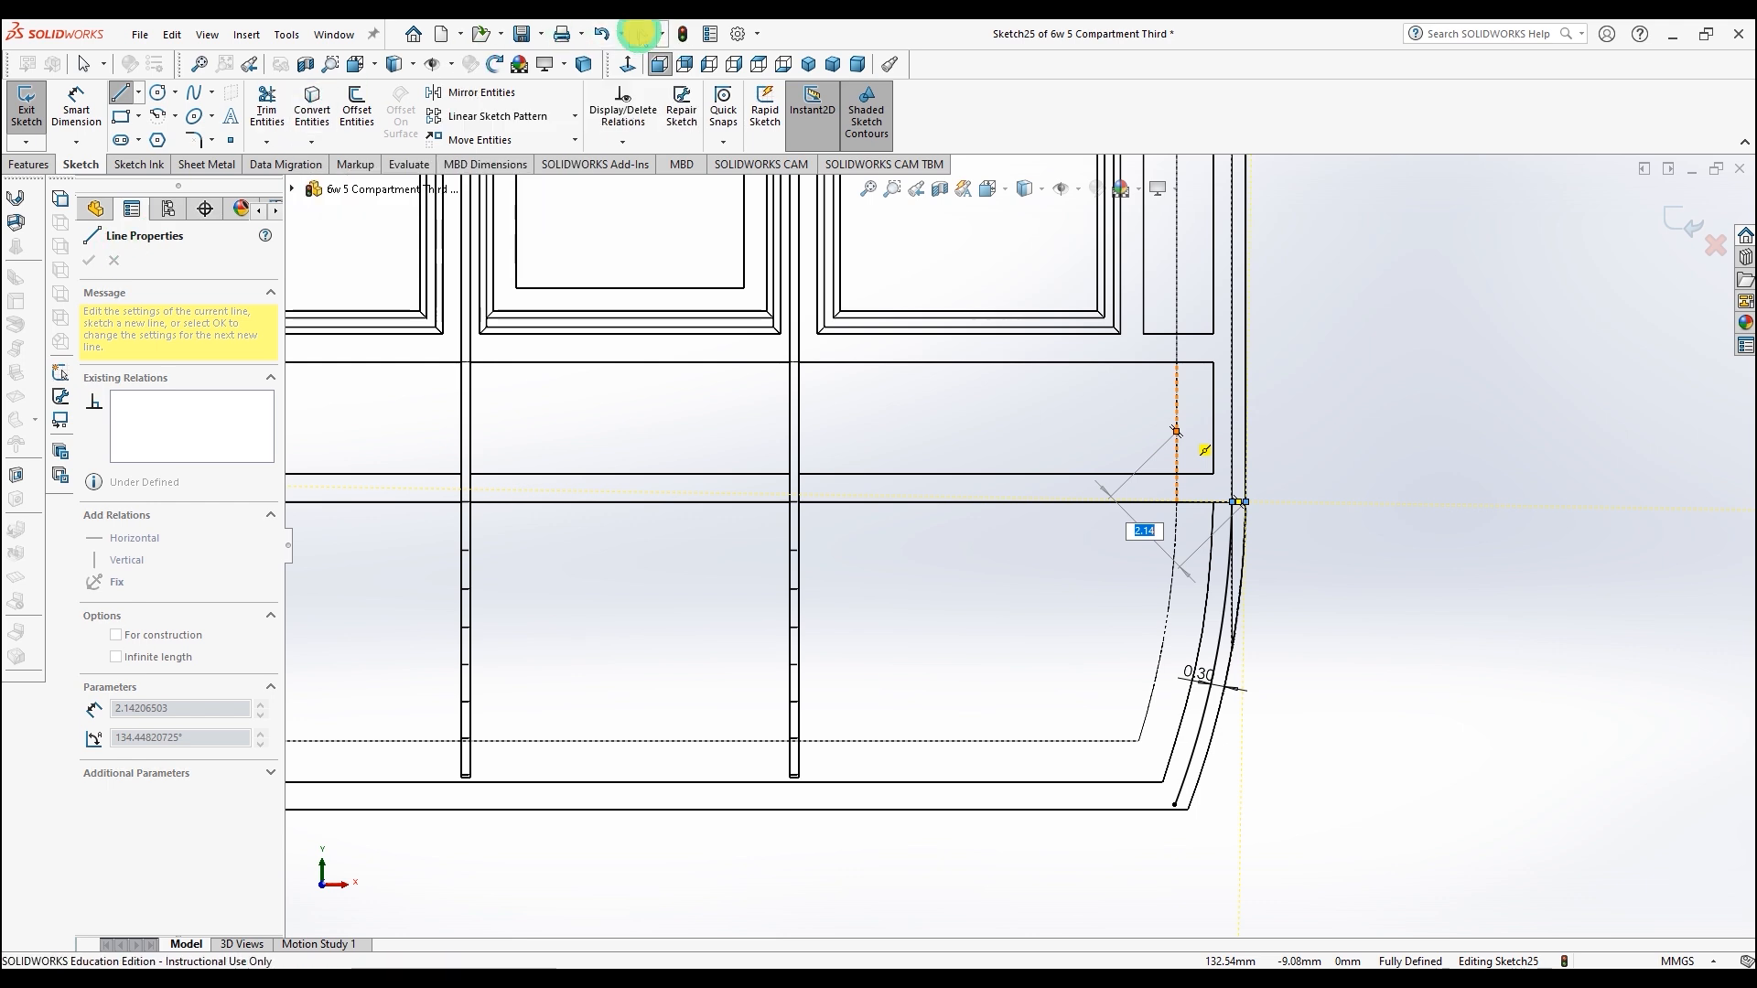
{"action": "left_click", "coordinate": [1215, 724]}
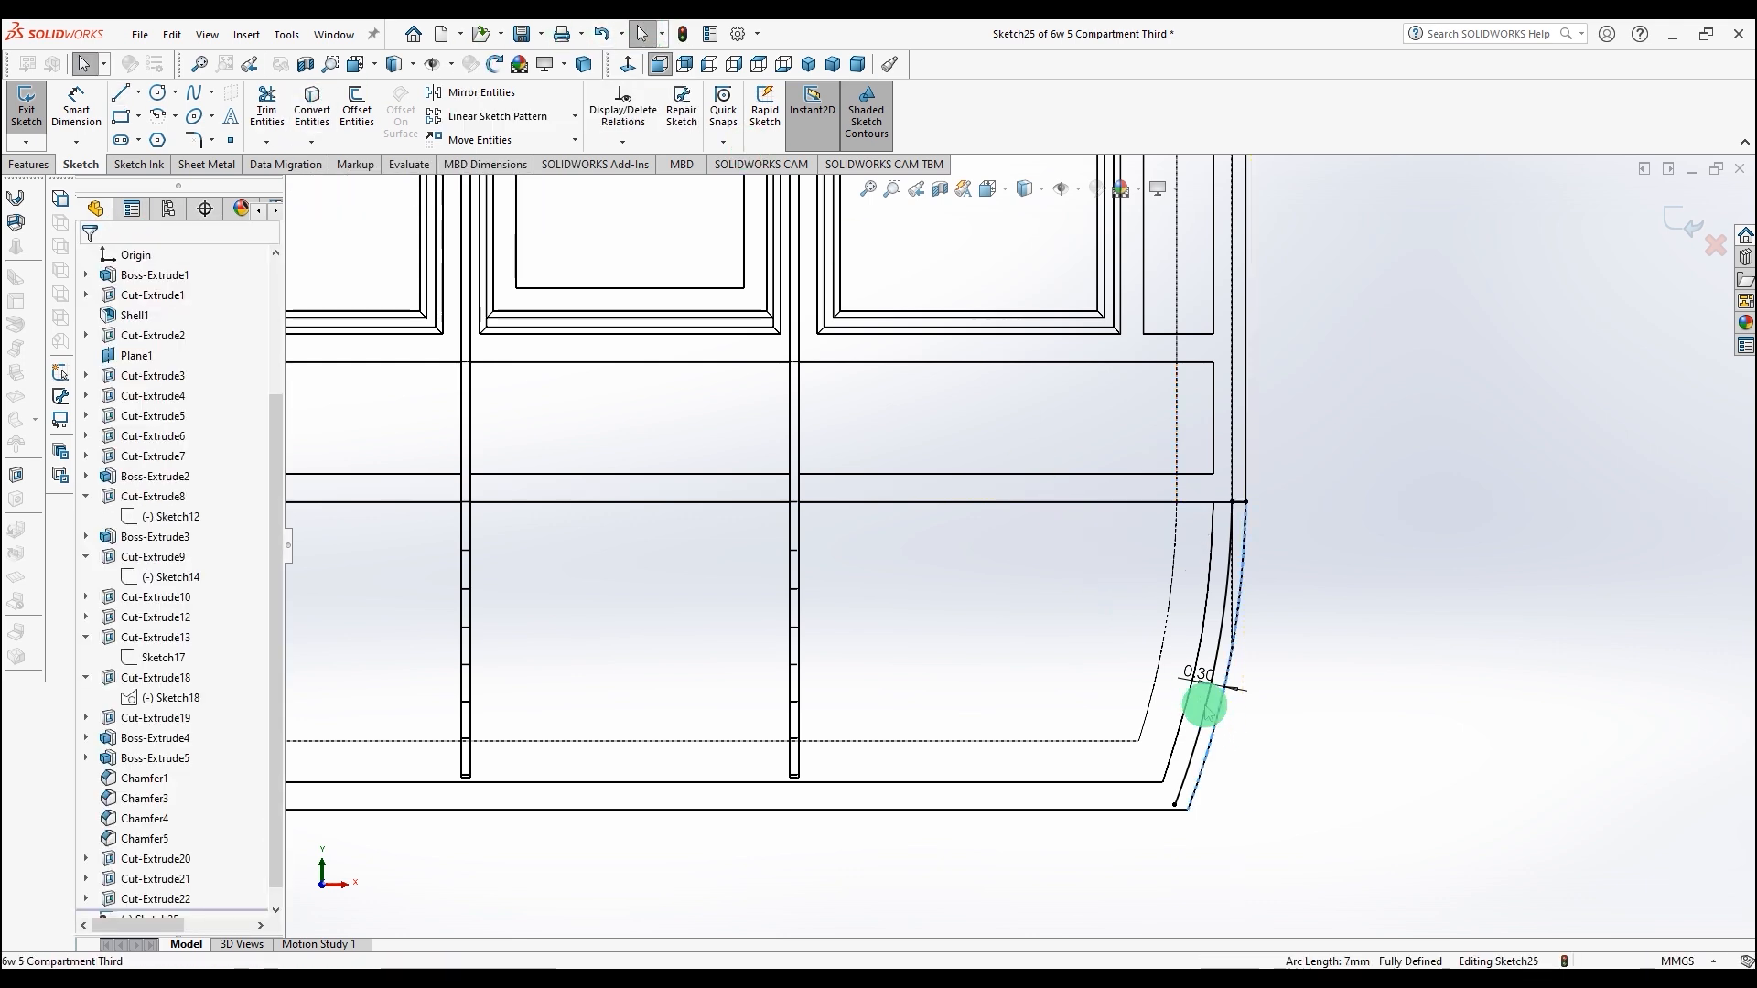
Step: Draw a horizontal line from the original curve's lower end across the offset curve
{"action": "mouse_move", "coordinate": [1444, 600]}
{"action": "middle_mouse_down"}
{"action": "mouse_move", "coordinate": [1412, 597]}
{"action": "mouse_move", "coordinate": [1396, 631]}
{"action": "middle_mouse_up"}
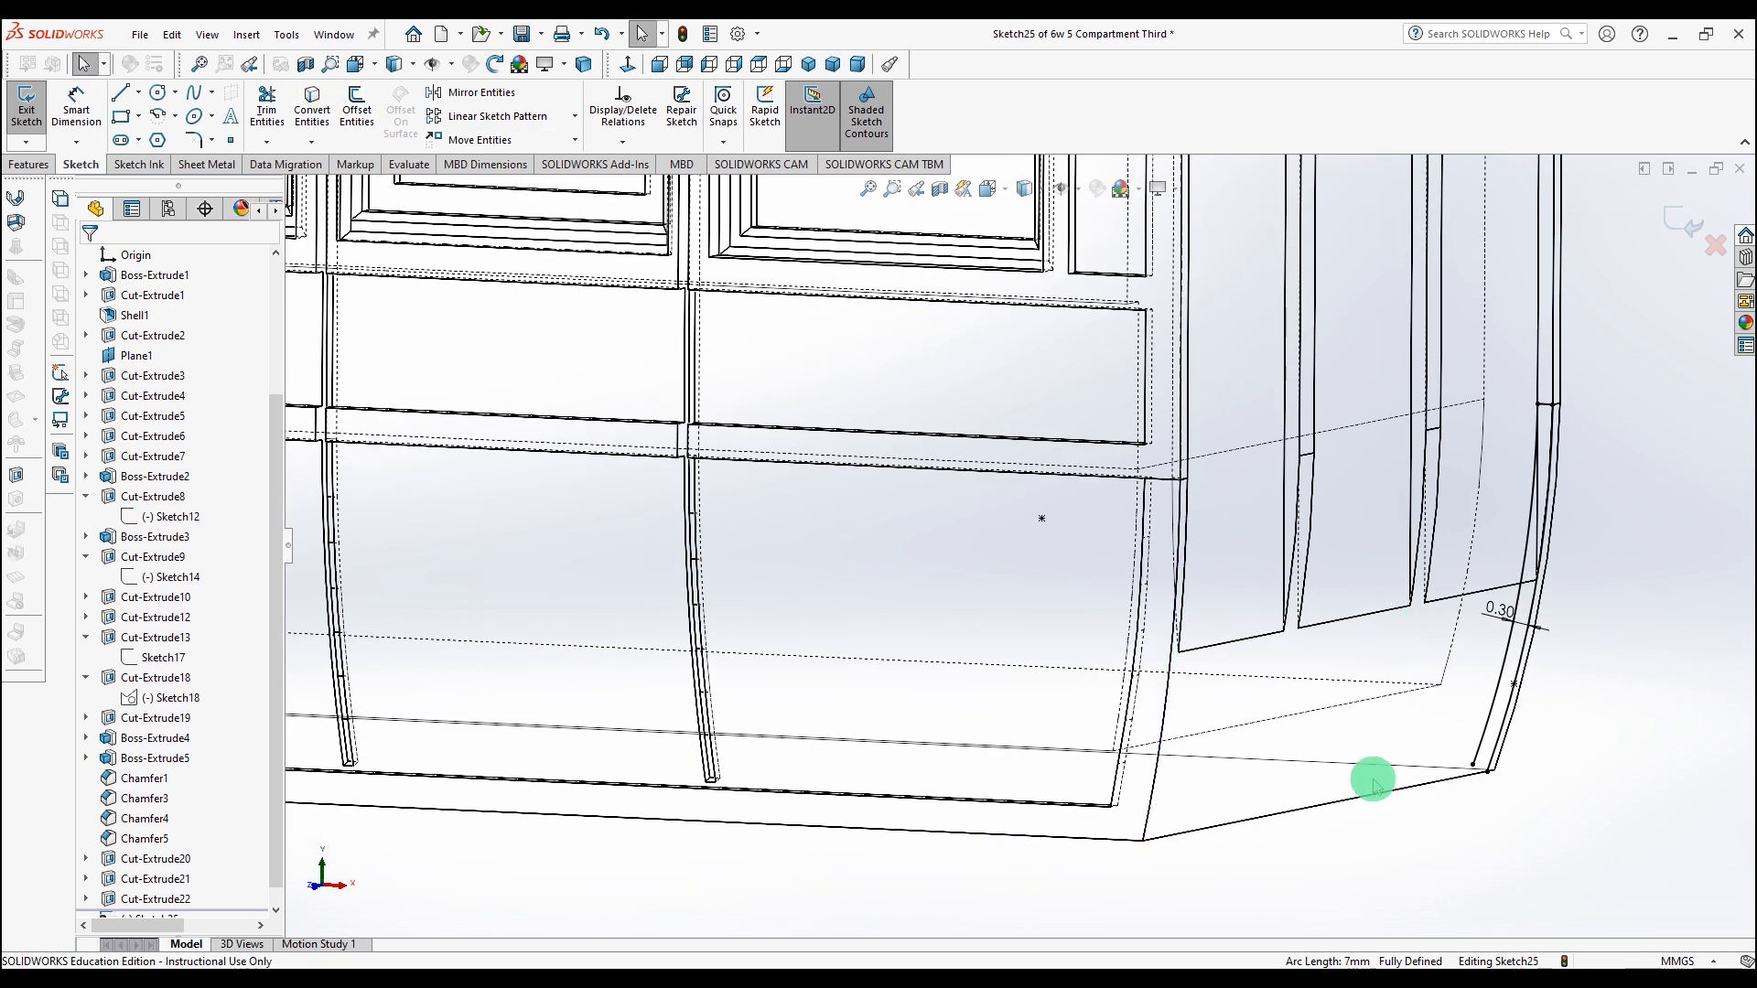
{"action": "middle_click_drag", "start_coordinate": [1377, 791], "coordinate": [1417, 776]}
{"action": "key", "text": "space"}
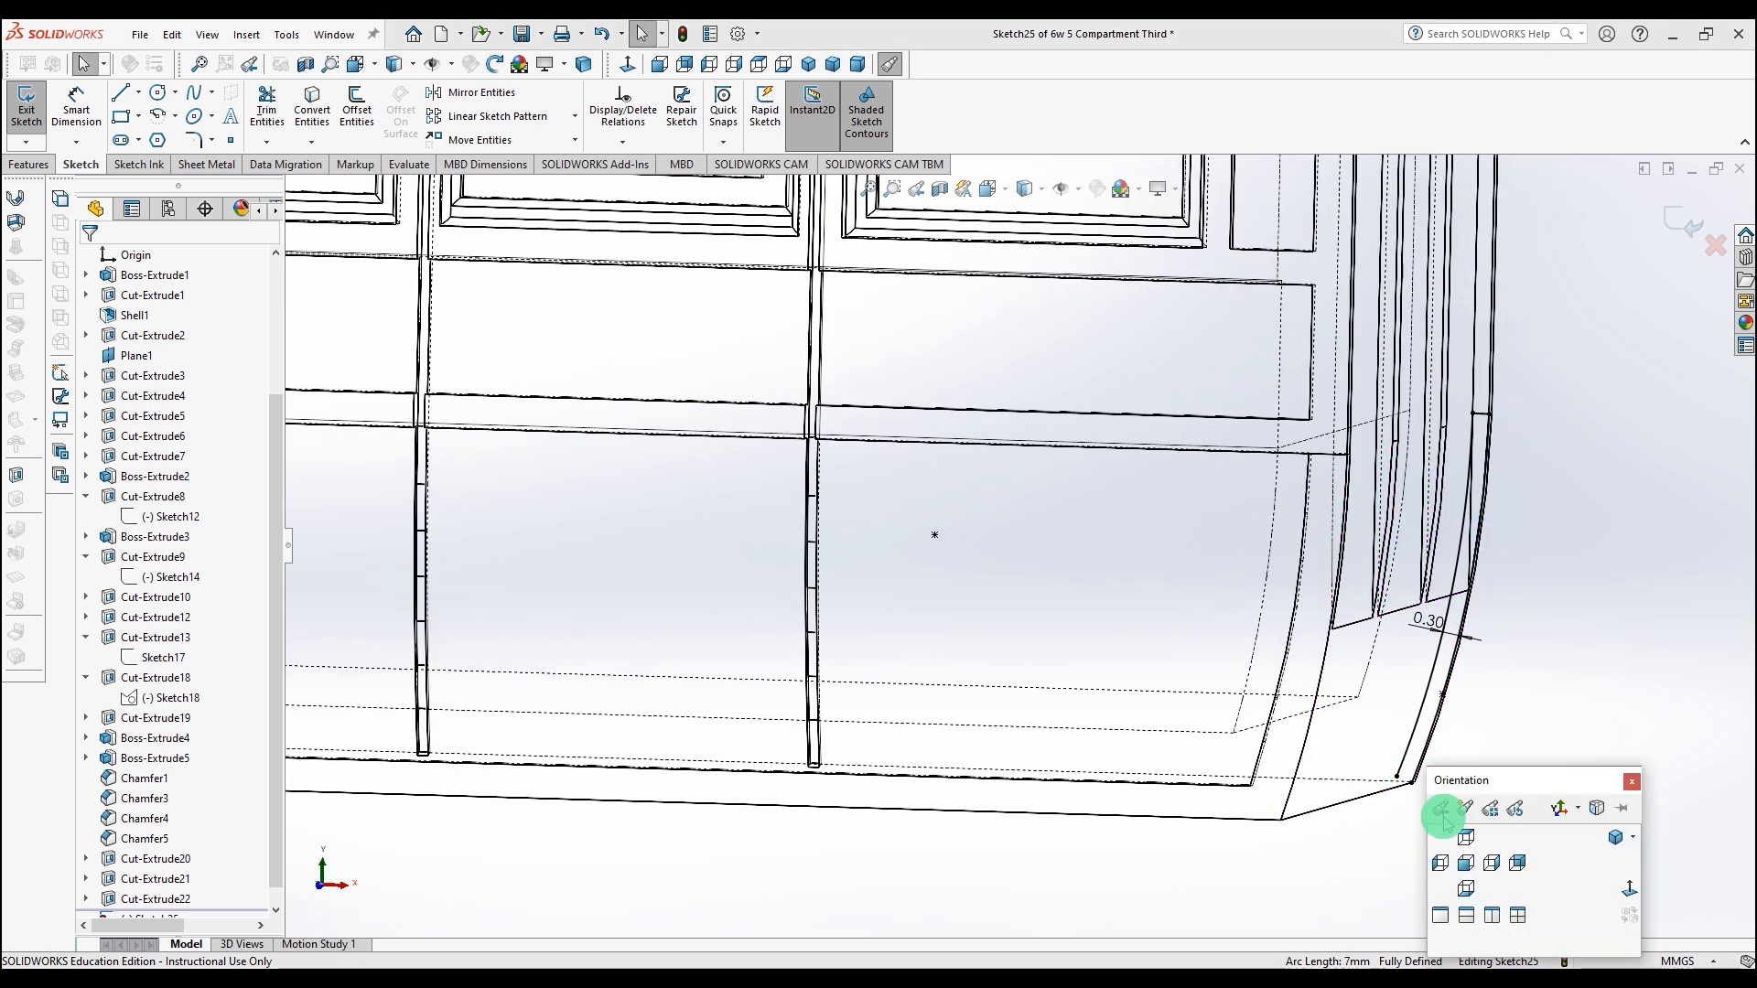
{"action": "left_click", "coordinate": [1628, 890]}
{"action": "scroll", "coordinate": [1547, 681], "scroll_direction": "down", "scroll_amount": 6}
{"action": "scroll", "coordinate": [772, 513], "scroll_direction": "down", "scroll_amount": 4}
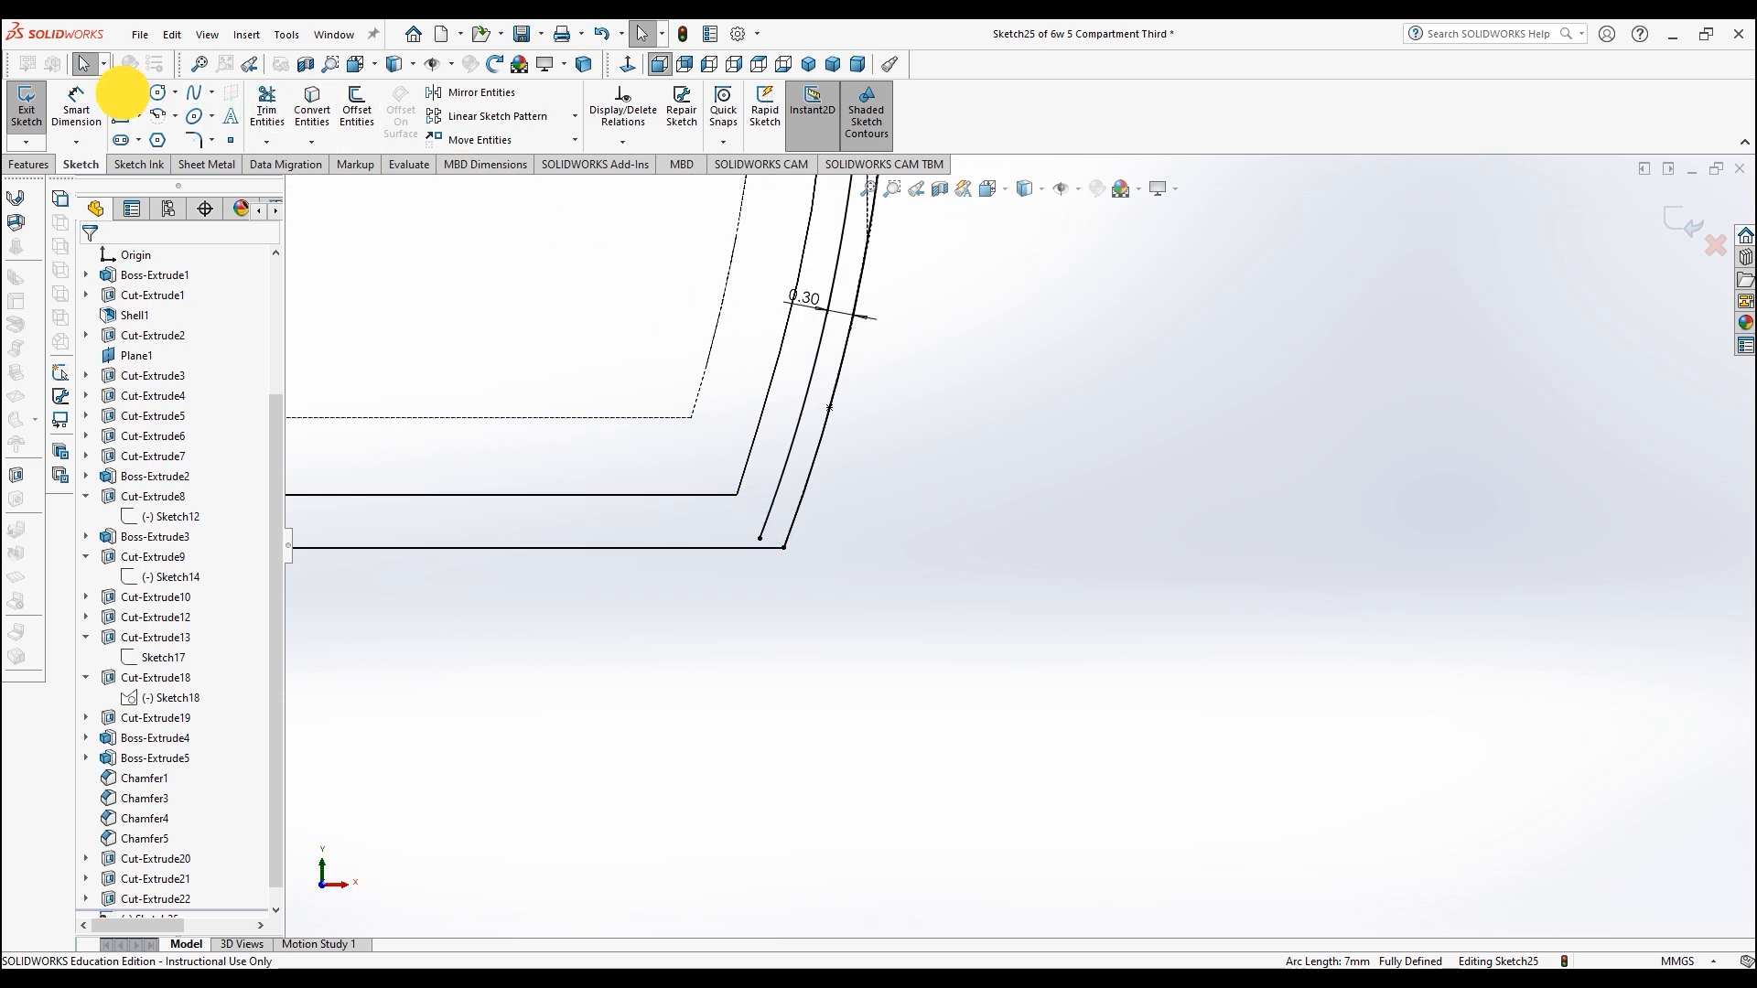
{"action": "left_click", "coordinate": [122, 93]}
{"action": "left_click_drag", "start_coordinate": [737, 495], "coordinate": [893, 495]}
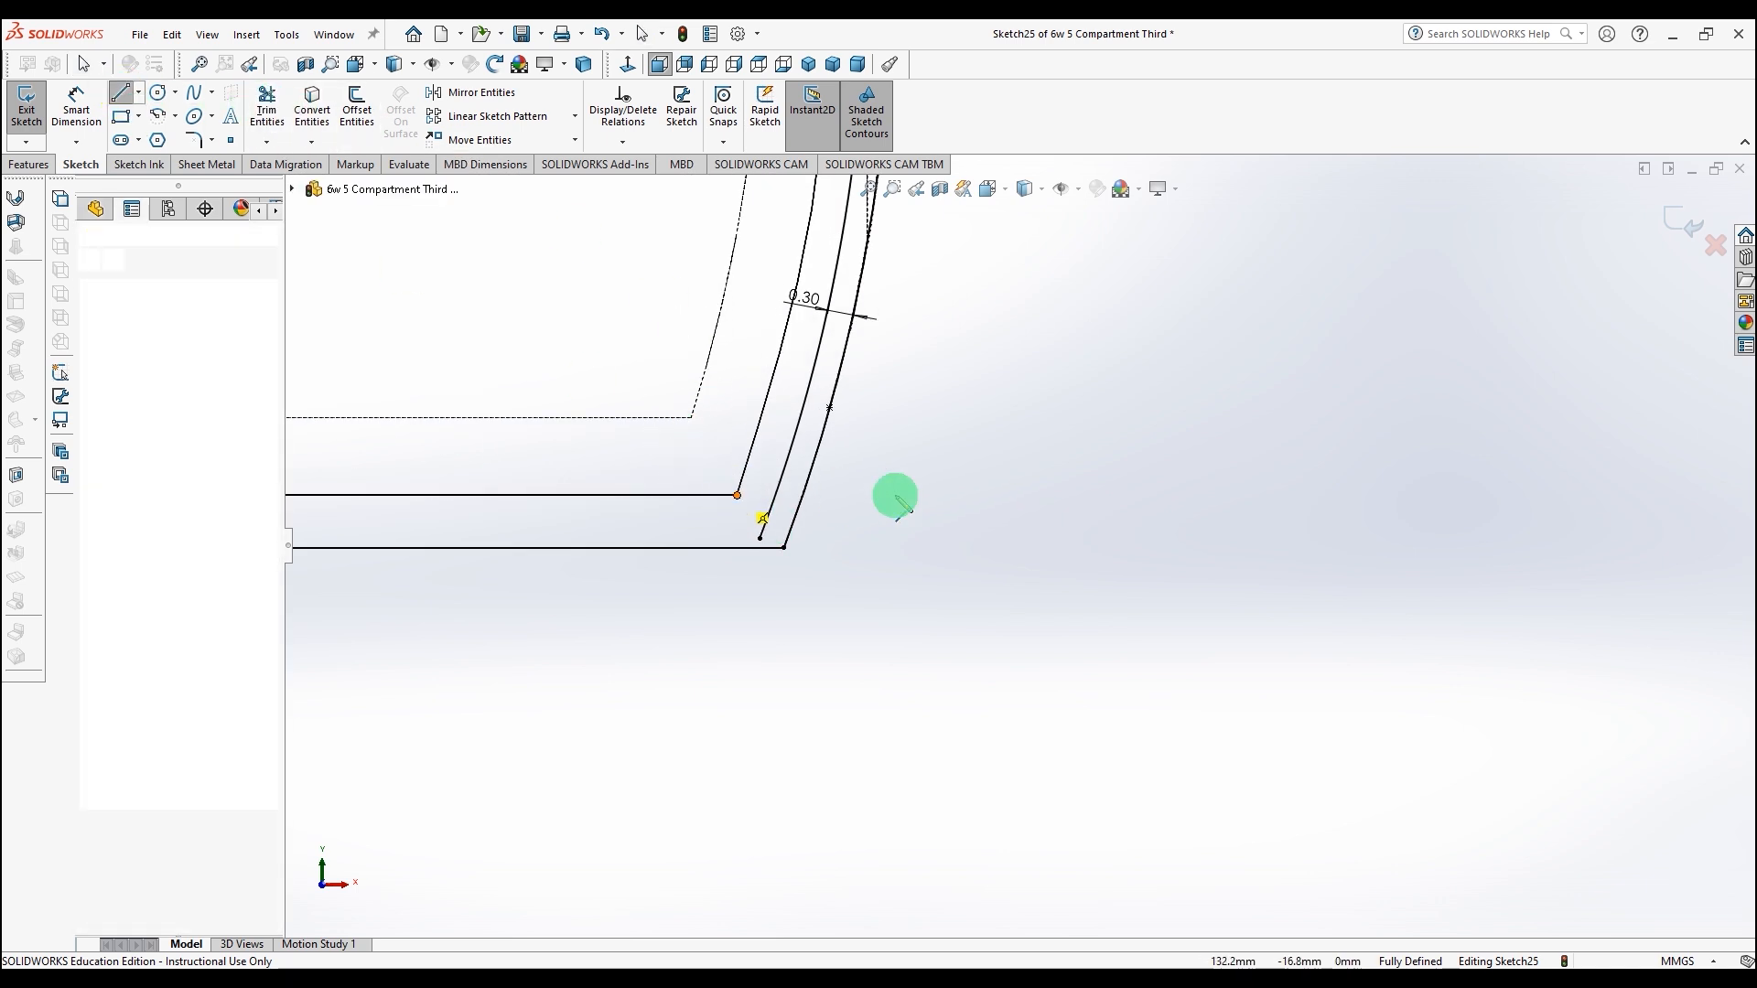
Step: Trim the new line's overhang and the offset curve's excess to close the narrow strip
{"action": "left_click", "coordinate": [252, 107]}
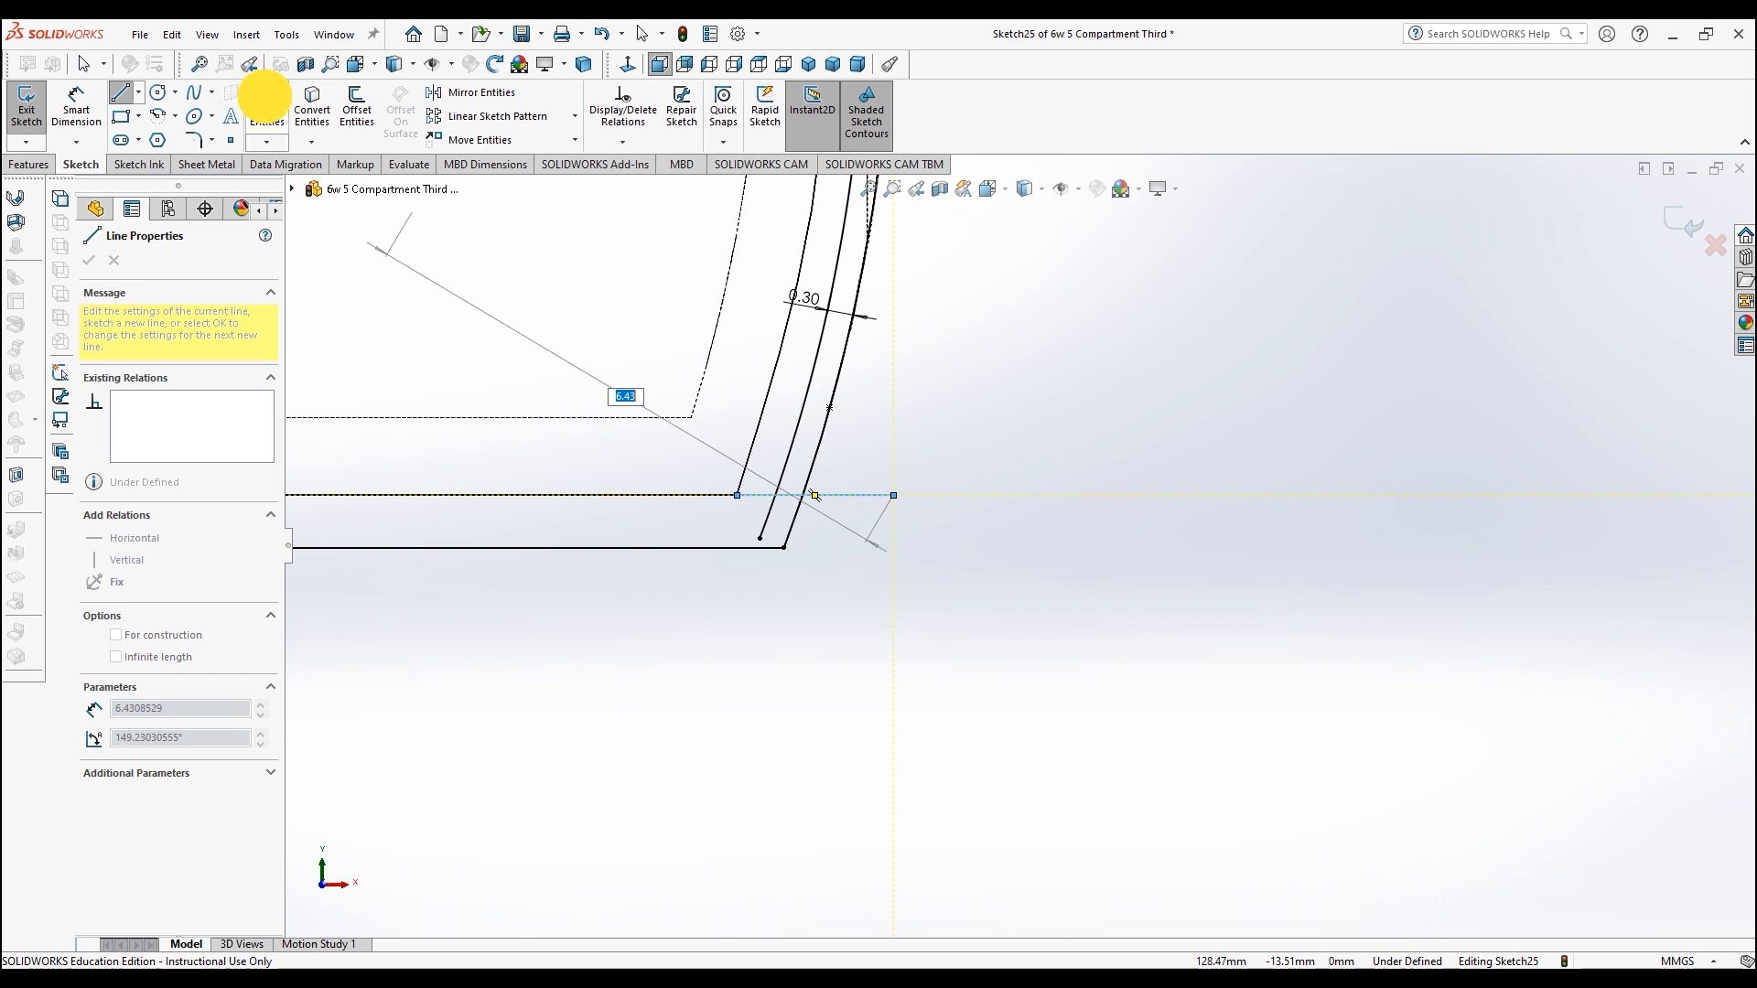
{"action": "left_click", "coordinate": [770, 518]}
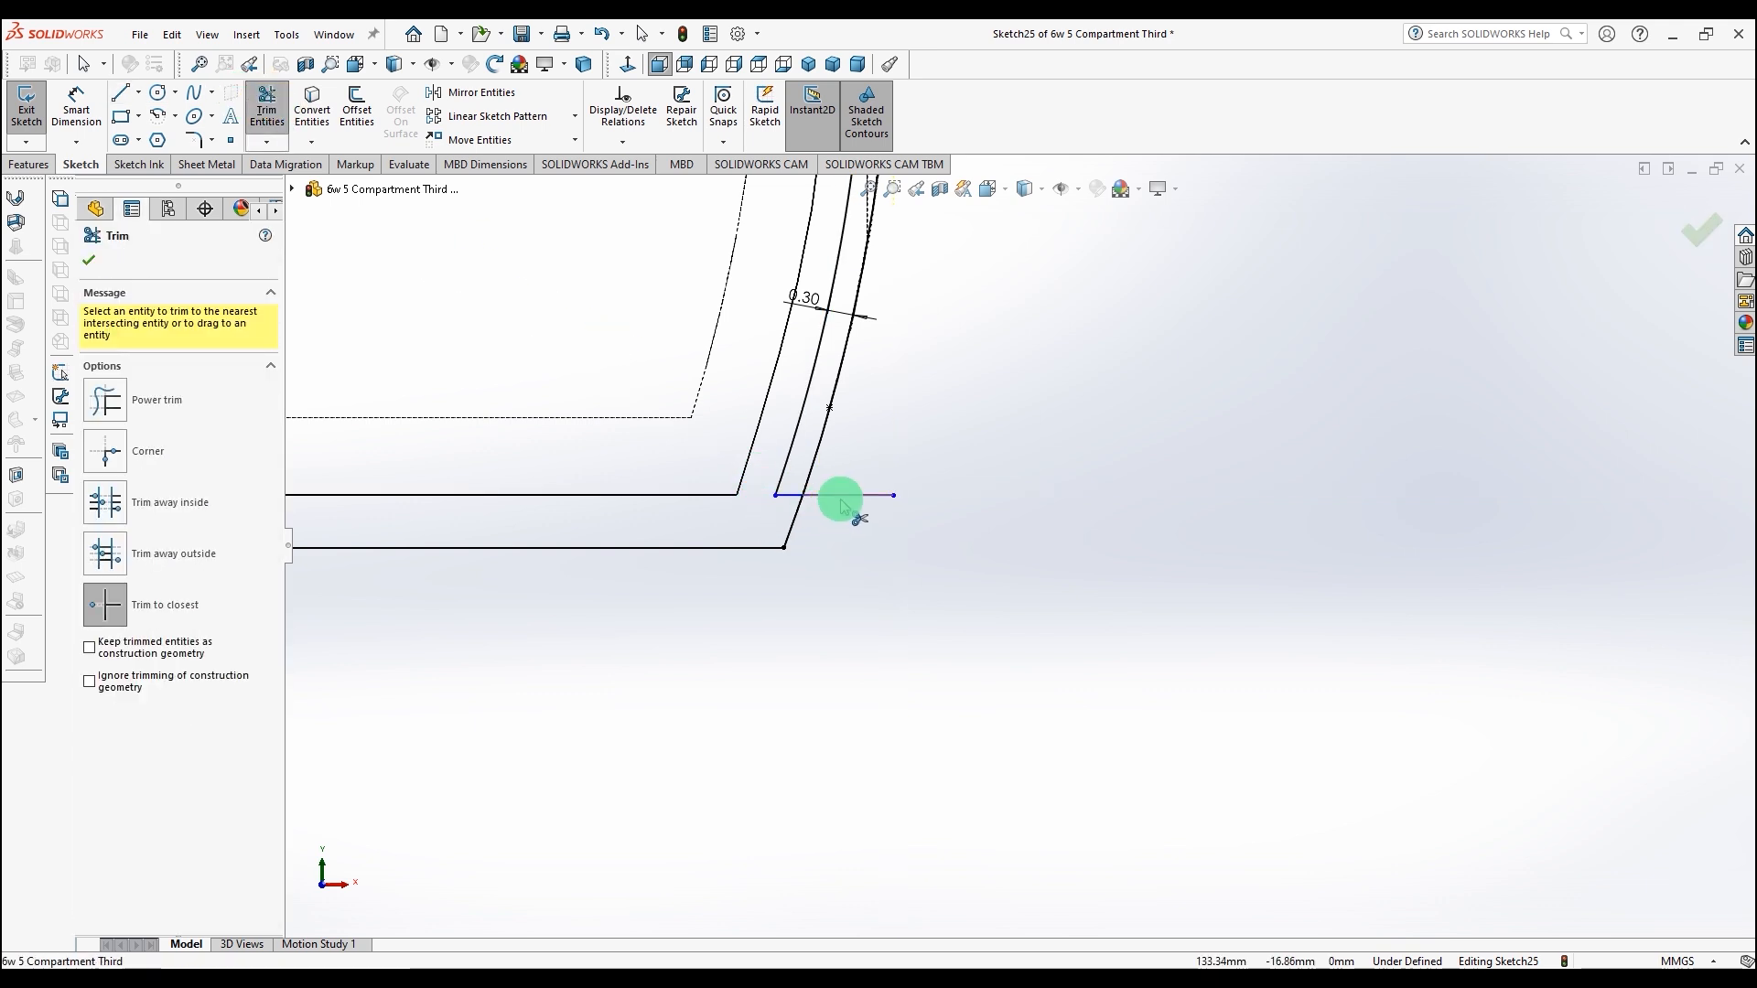
{"action": "left_click", "coordinate": [797, 521]}
{"action": "scroll", "coordinate": [1132, 586], "scroll_direction": "up", "scroll_amount": 3}
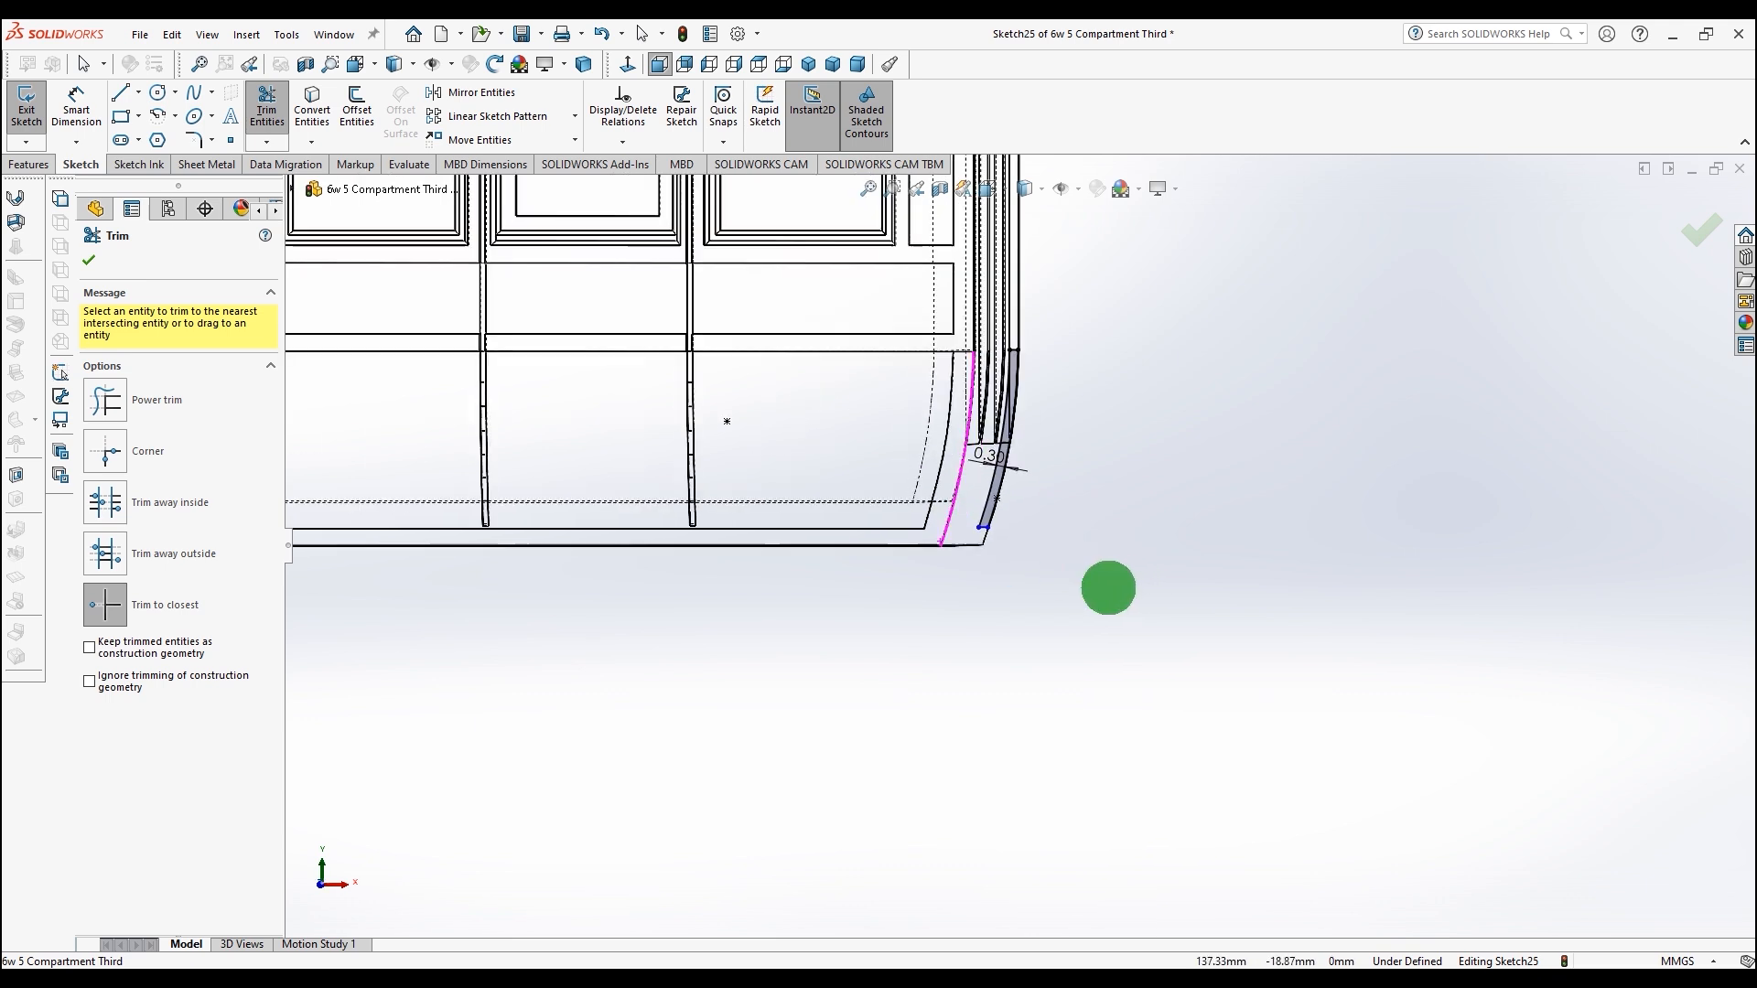
{"action": "middle_click_drag", "start_coordinate": [1108, 588], "coordinate": [1095, 589]}
{"action": "scroll", "coordinate": [1143, 401], "scroll_direction": "down", "scroll_amount": 4}
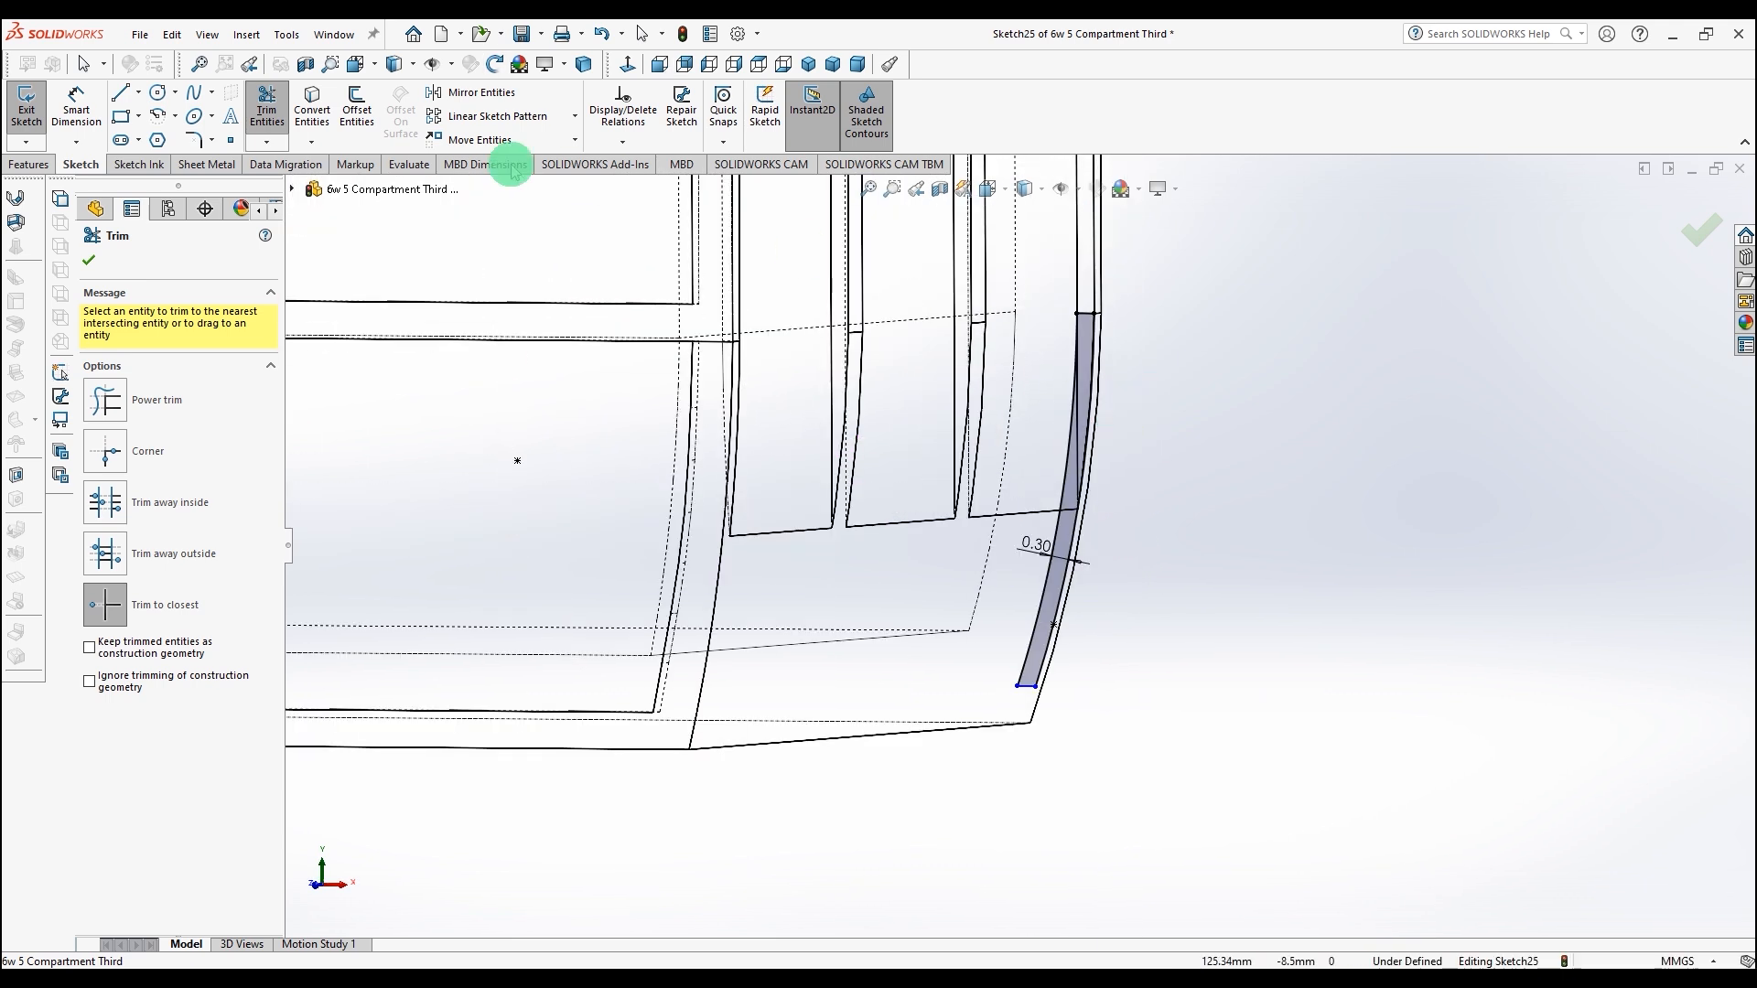
{"action": "left_click", "coordinate": [89, 260]}
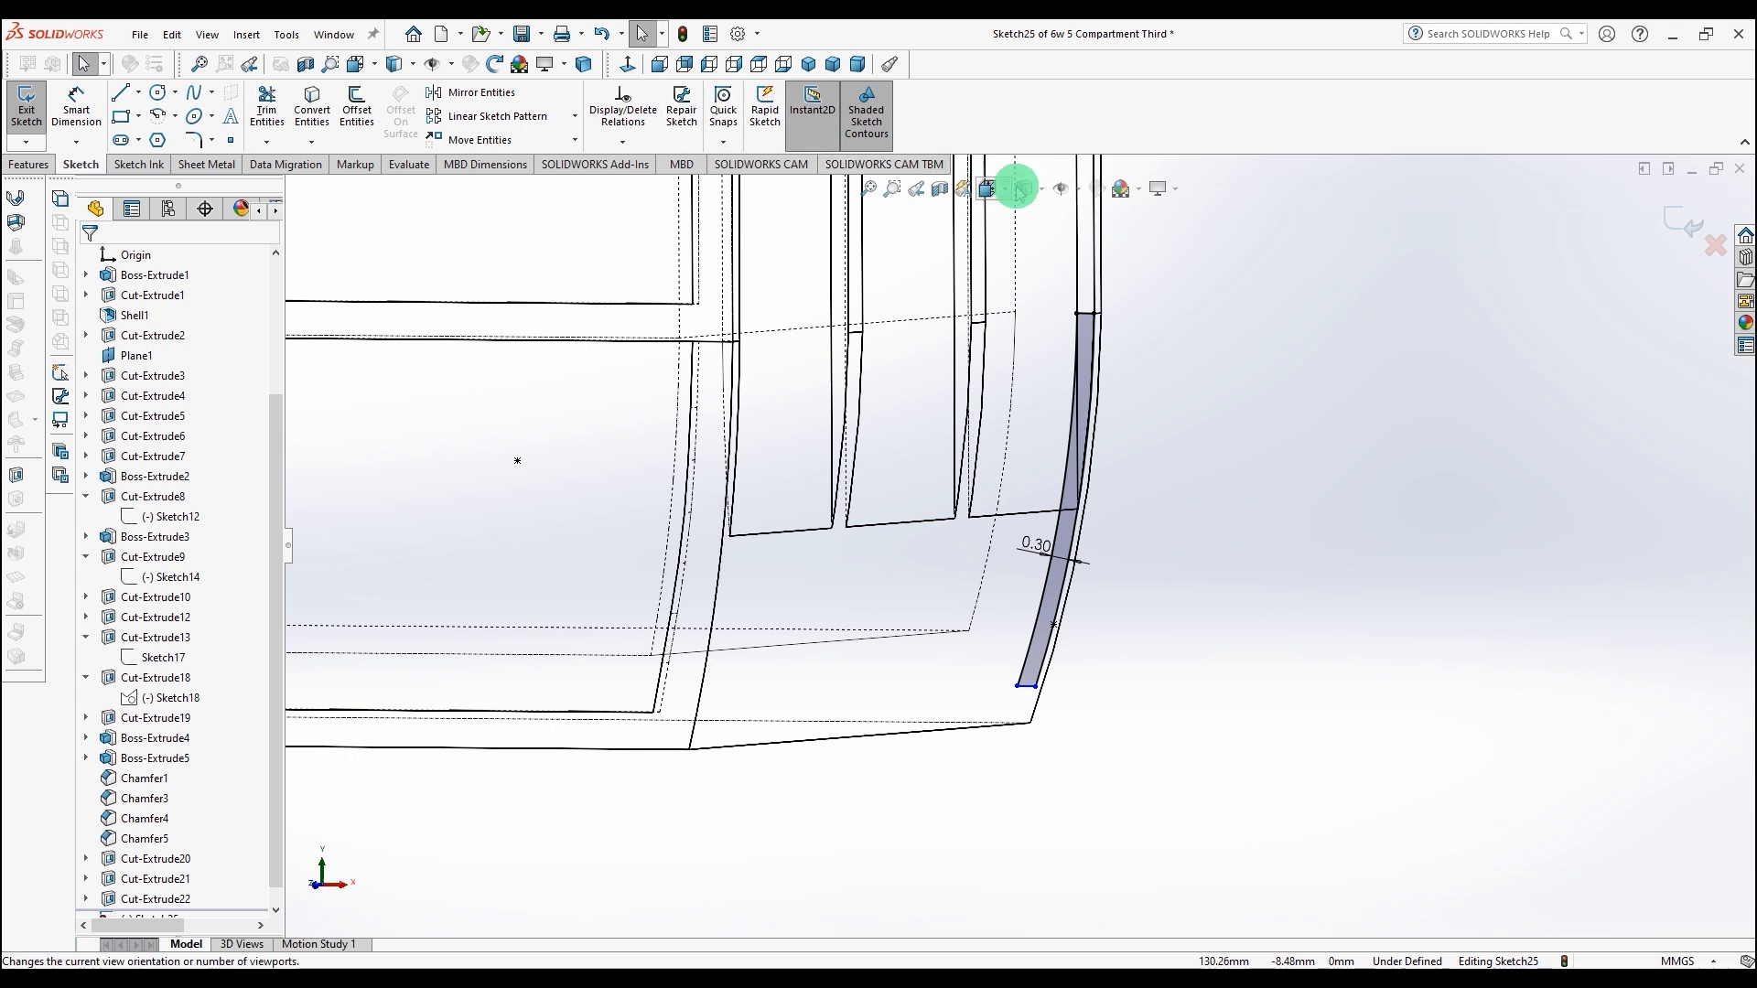
{"action": "left_click", "coordinate": [1025, 190]}
{"action": "left_click", "coordinate": [1026, 236]}
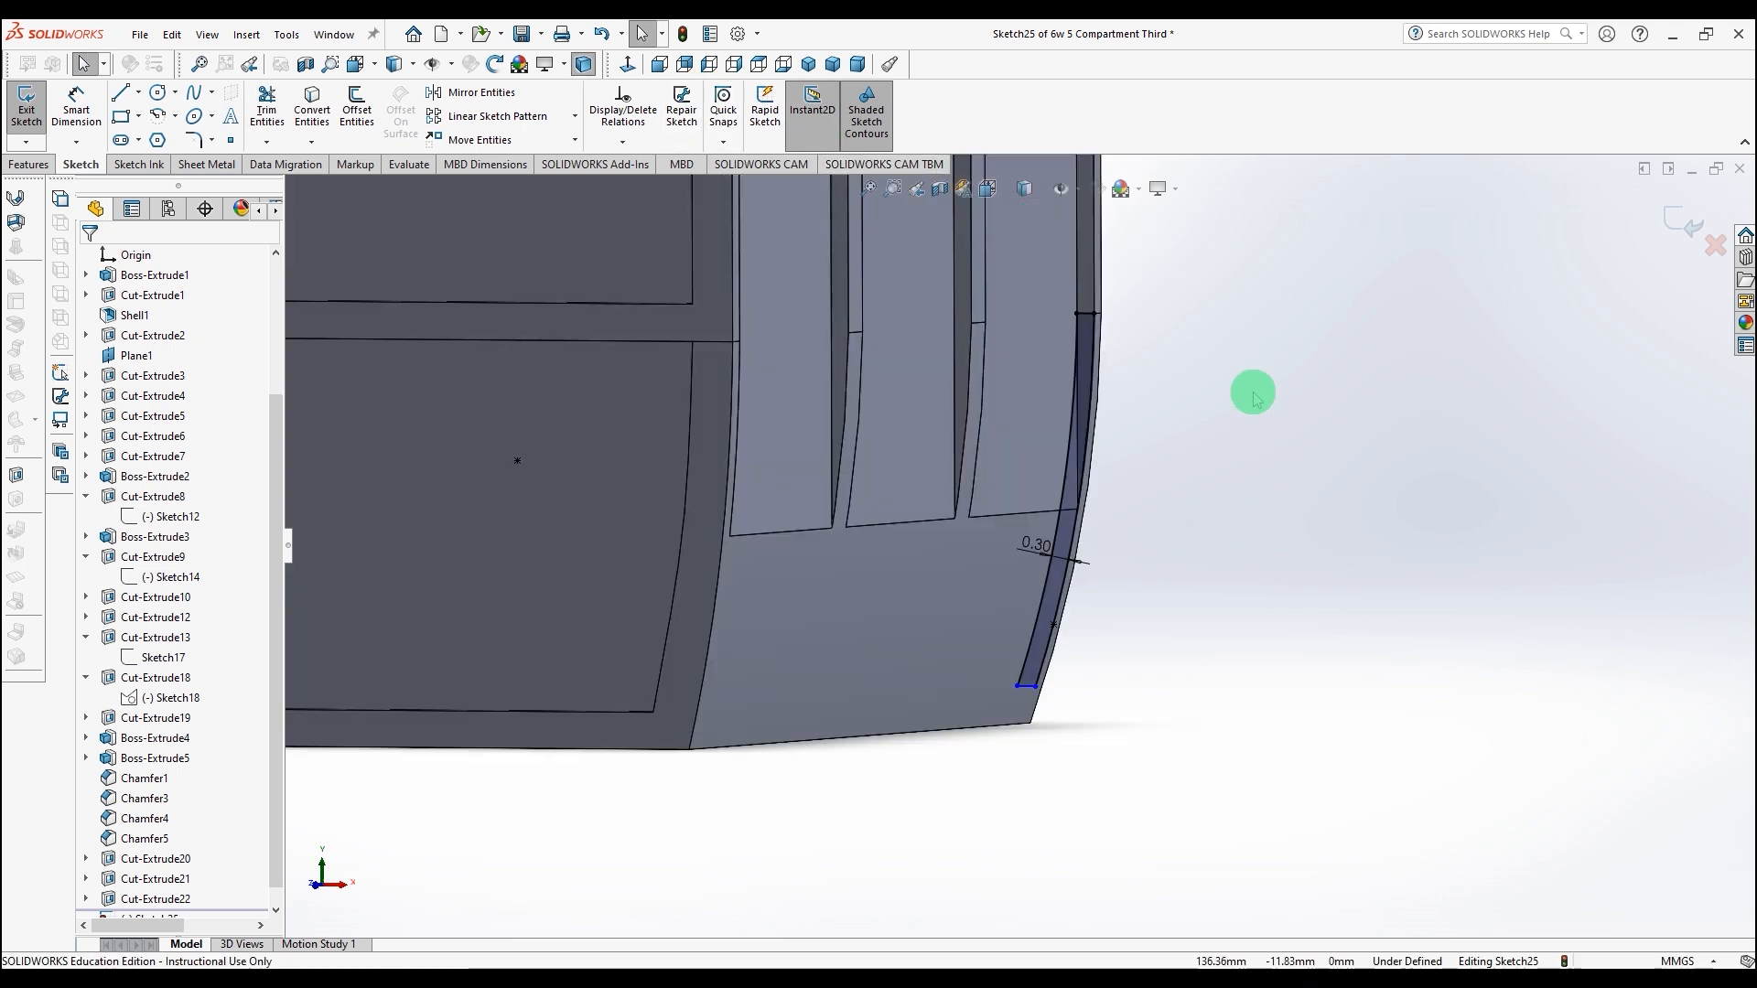
{"action": "middle_click_drag", "start_coordinate": [1260, 399], "coordinate": [1096, 445]}
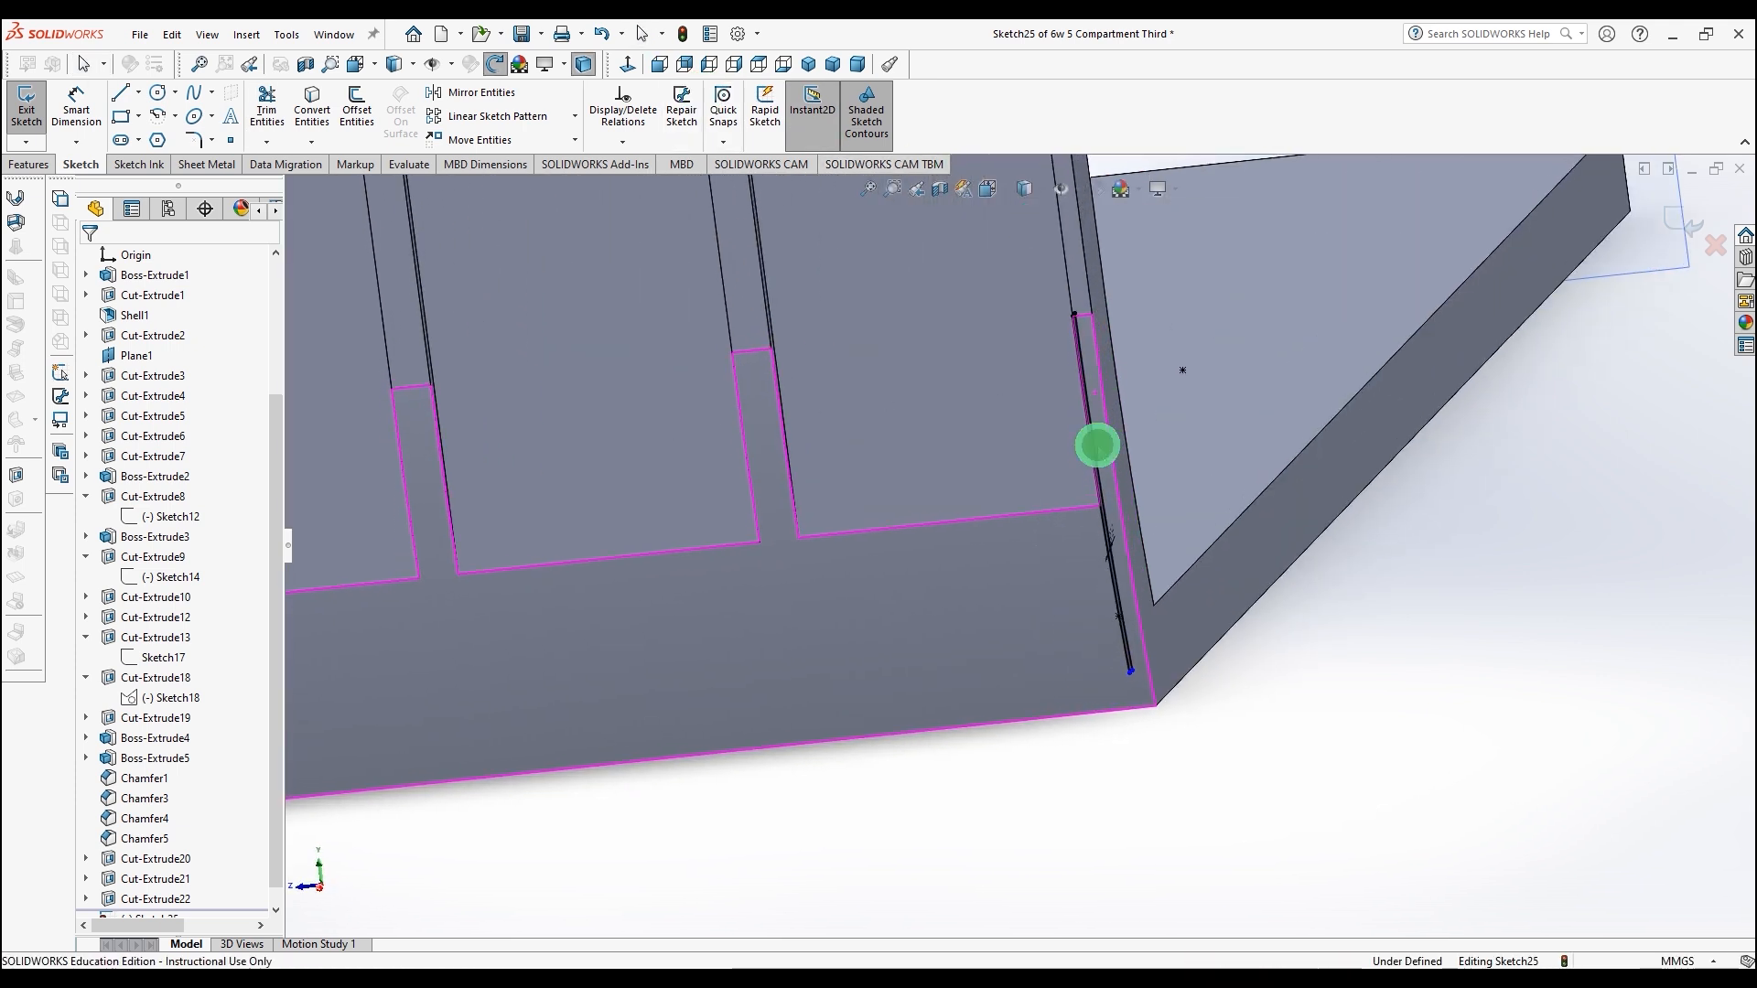
Step: Cut-extrude the narrow strip sketch Up To Surface, ending at the adjacent panel face
{"action": "left_click", "coordinate": [32, 166]}
{"action": "left_click", "coordinate": [274, 108]}
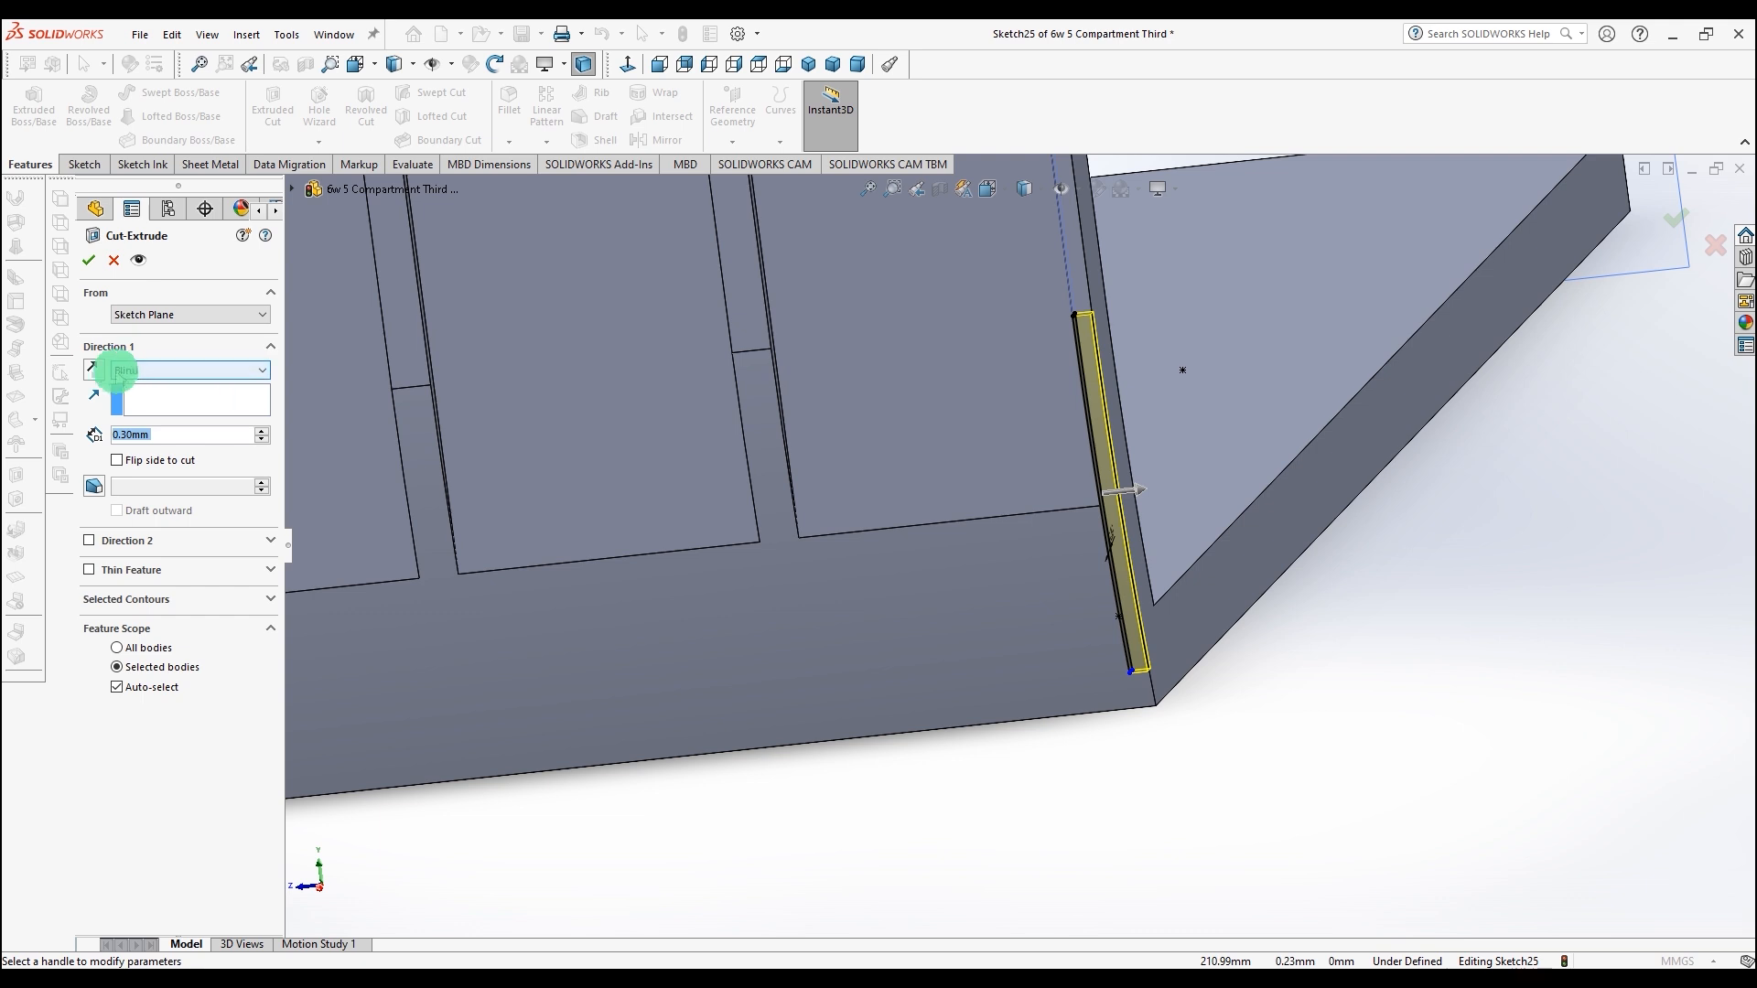
{"action": "left_click", "coordinate": [121, 371]}
{"action": "left_click", "coordinate": [142, 447]}
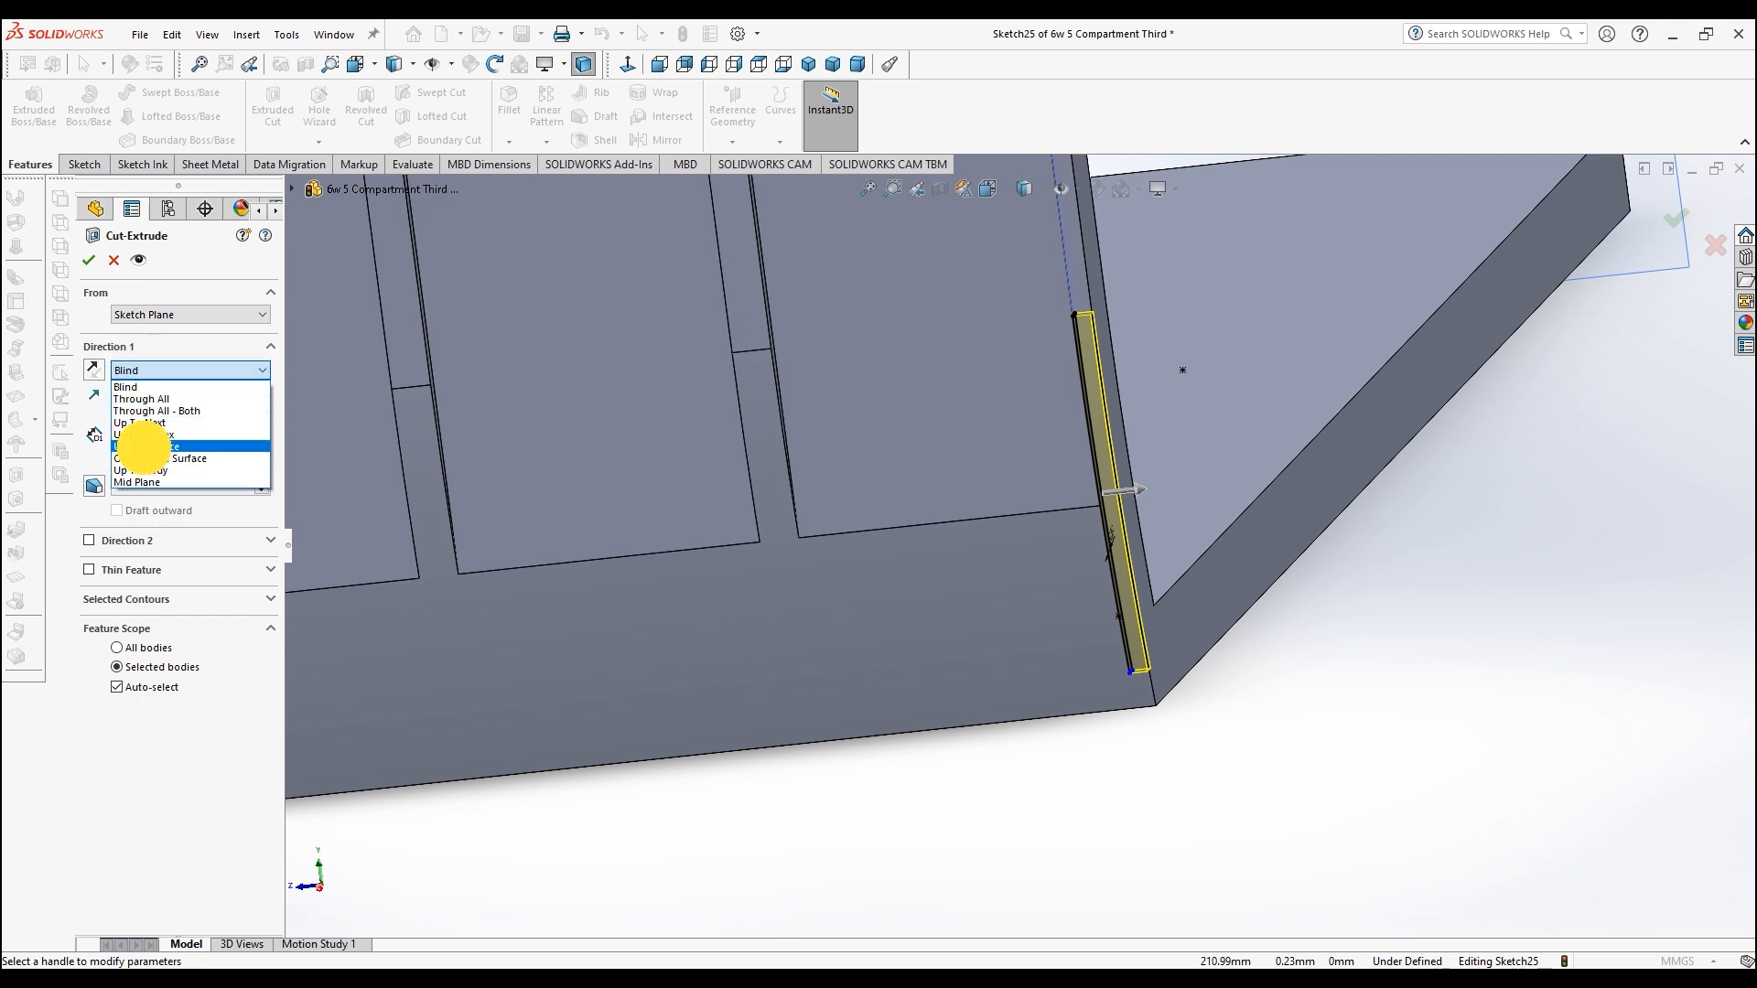
{"action": "middle_click_drag", "start_coordinate": [543, 413], "coordinate": [459, 459]}
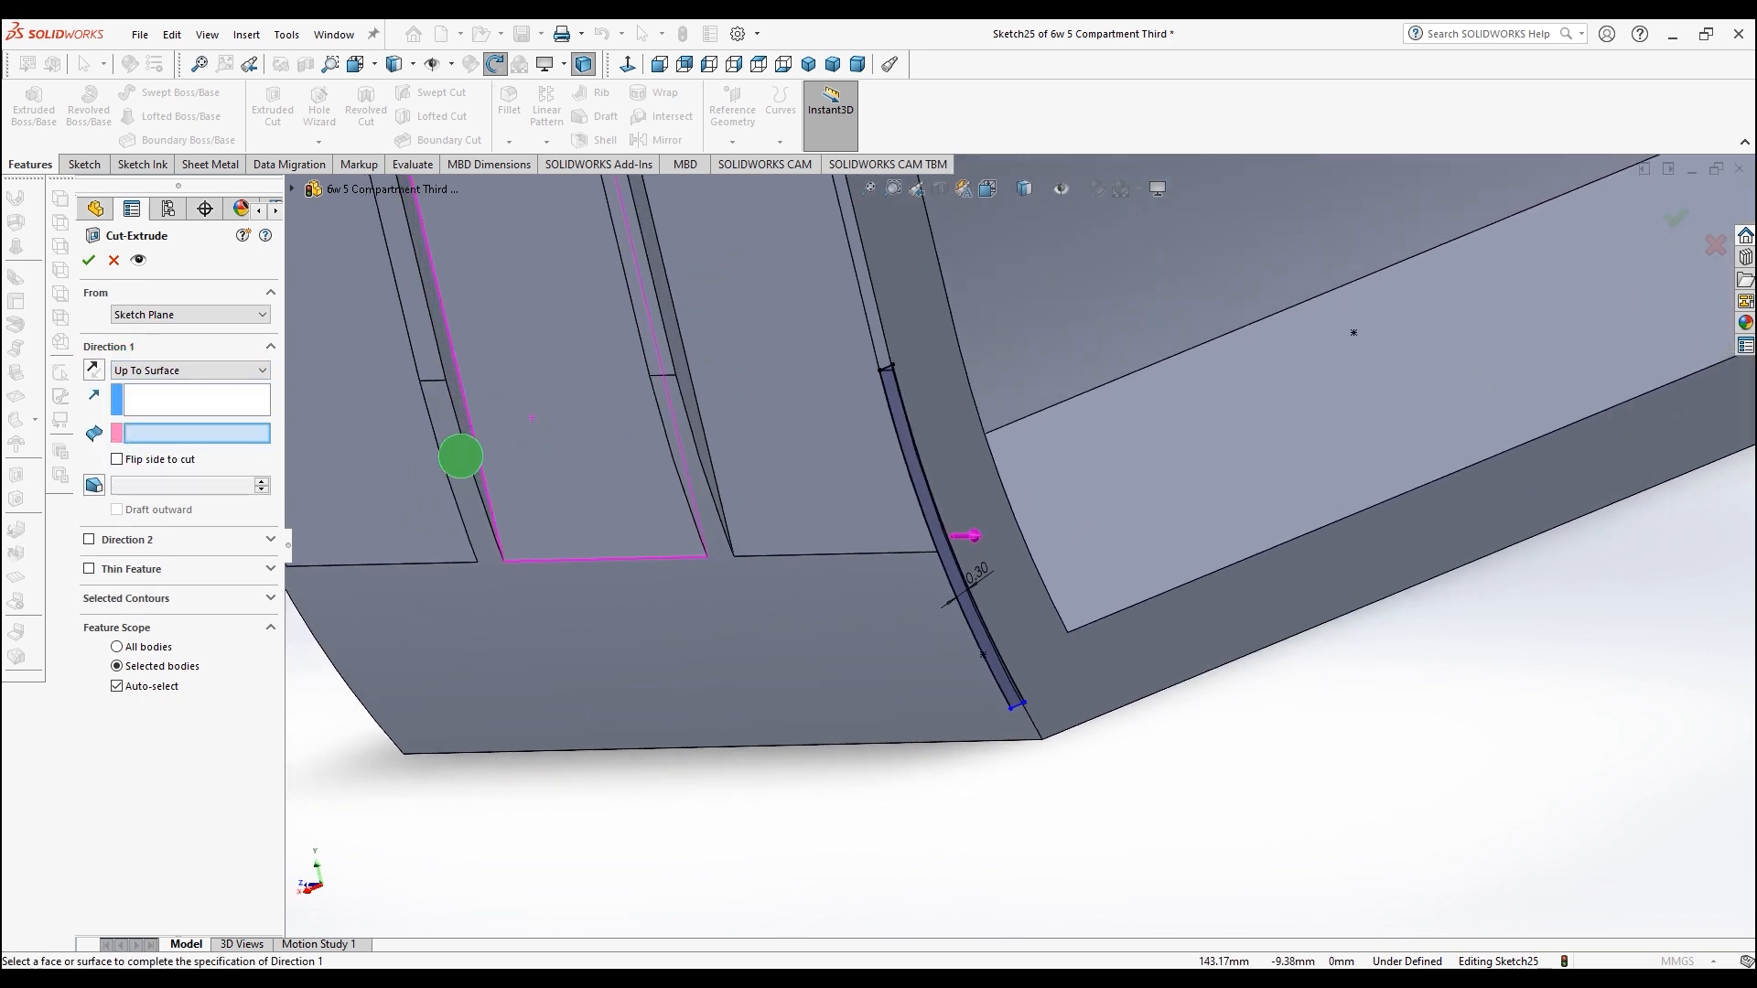
{"action": "left_click", "coordinate": [685, 384]}
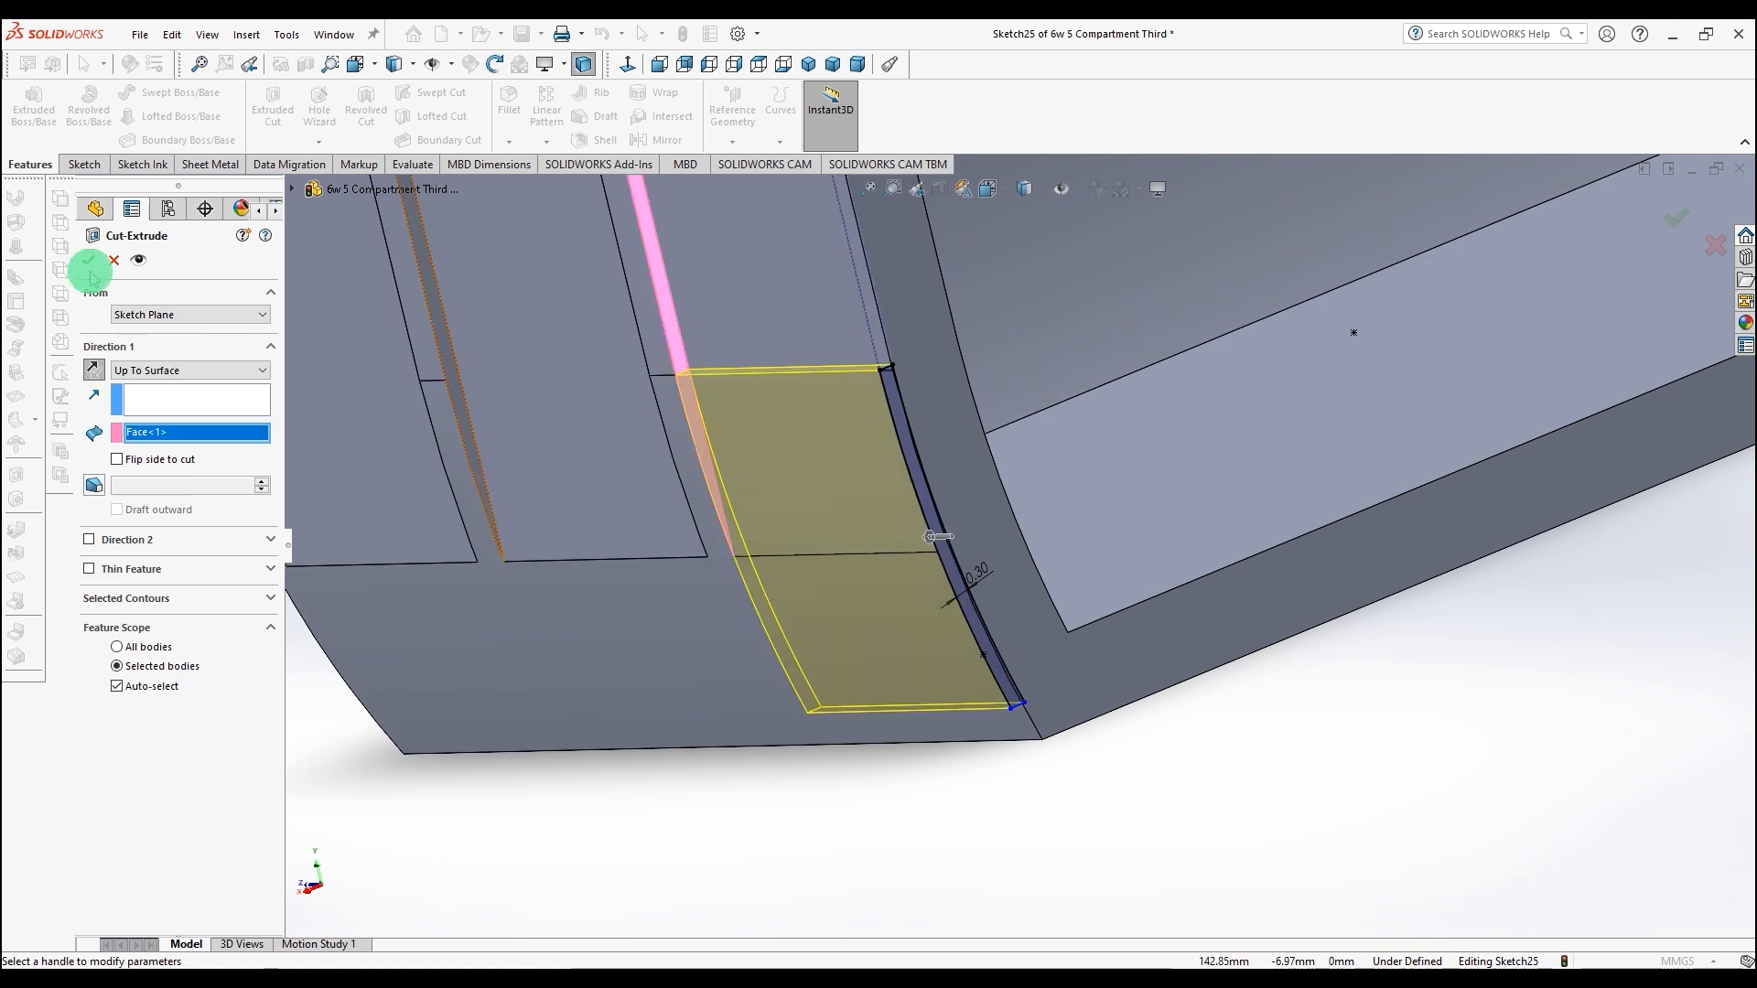
{"action": "key", "text": "Return"}
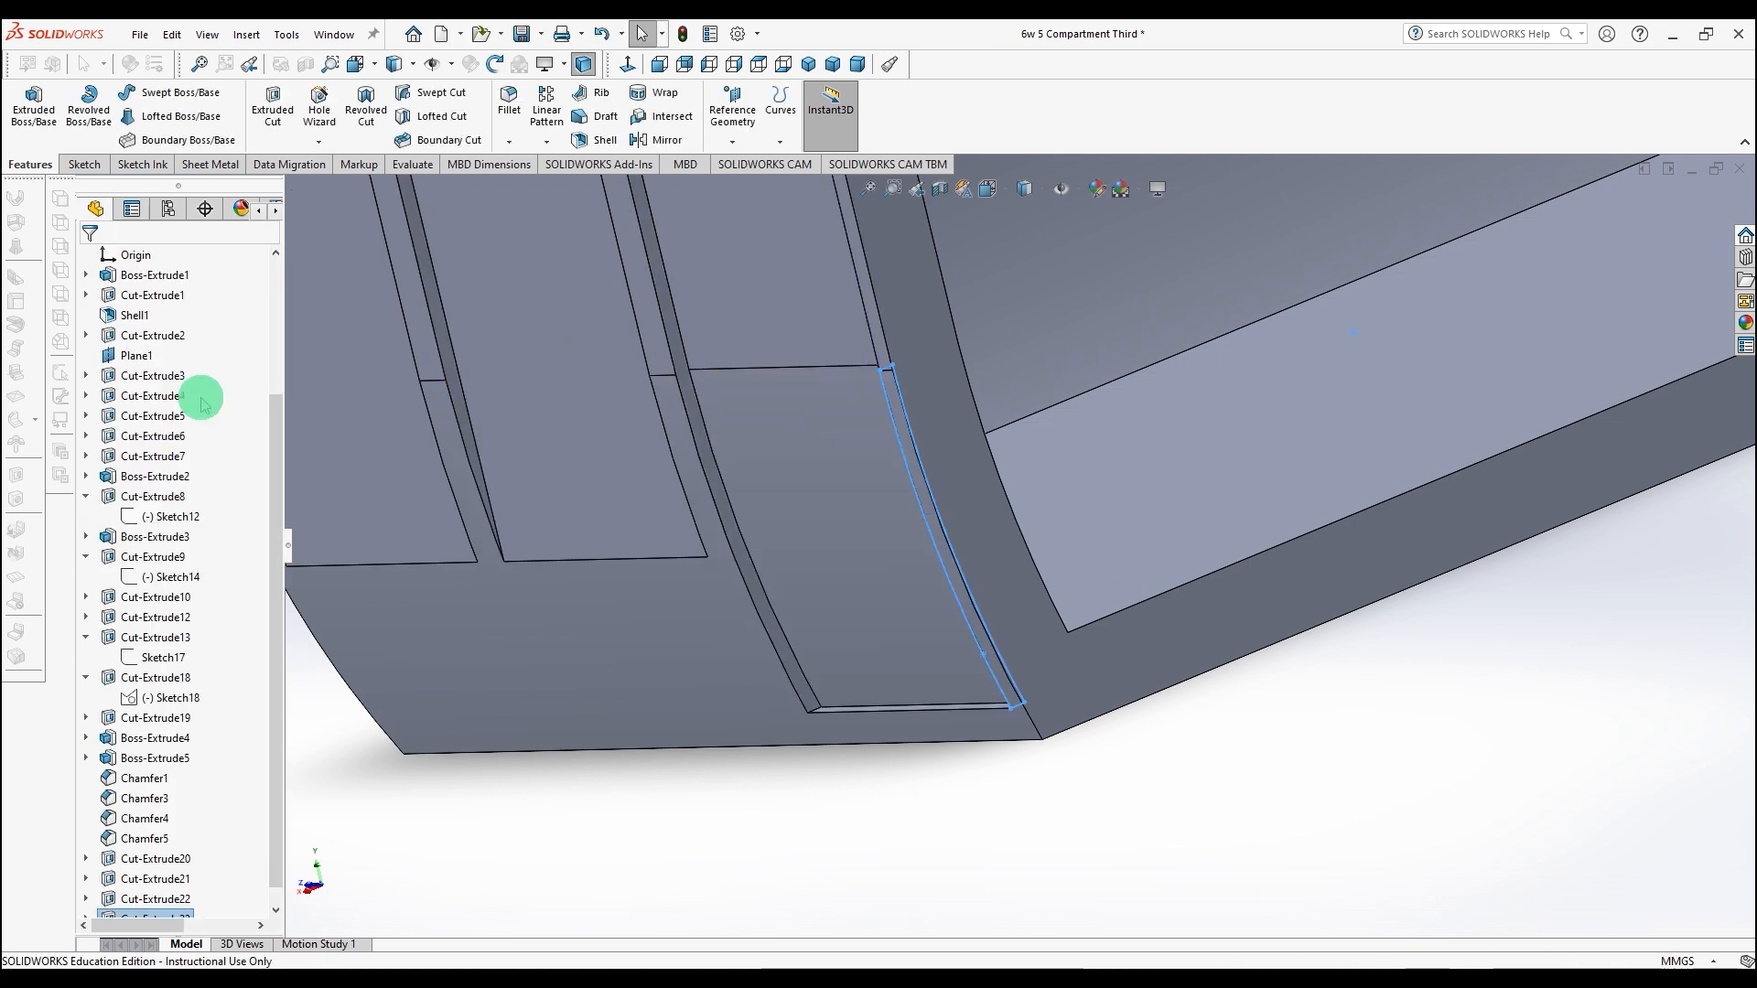
Step: Start a new sketch on the neighbouring panel face and convert its curved edge into sketch geometry
{"action": "middle_click_drag", "start_coordinate": [381, 470], "coordinate": [702, 448]}
{"action": "left_click", "coordinate": [543, 96]}
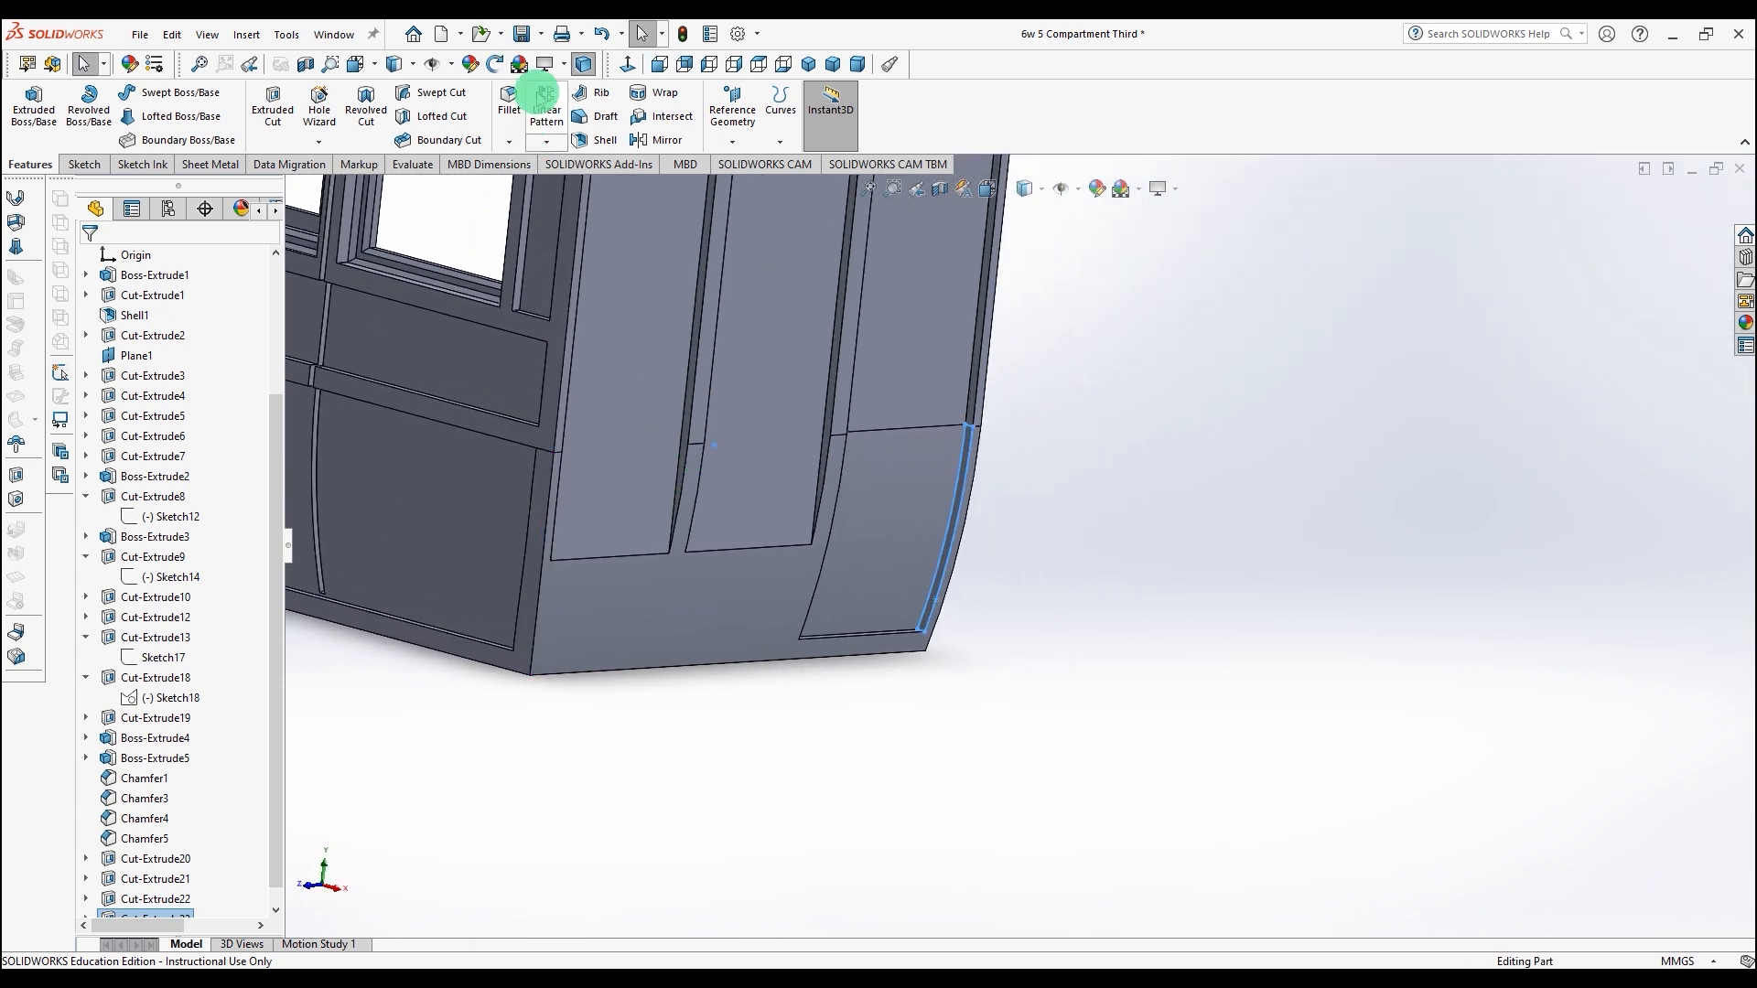
{"action": "left_click", "coordinate": [829, 405]}
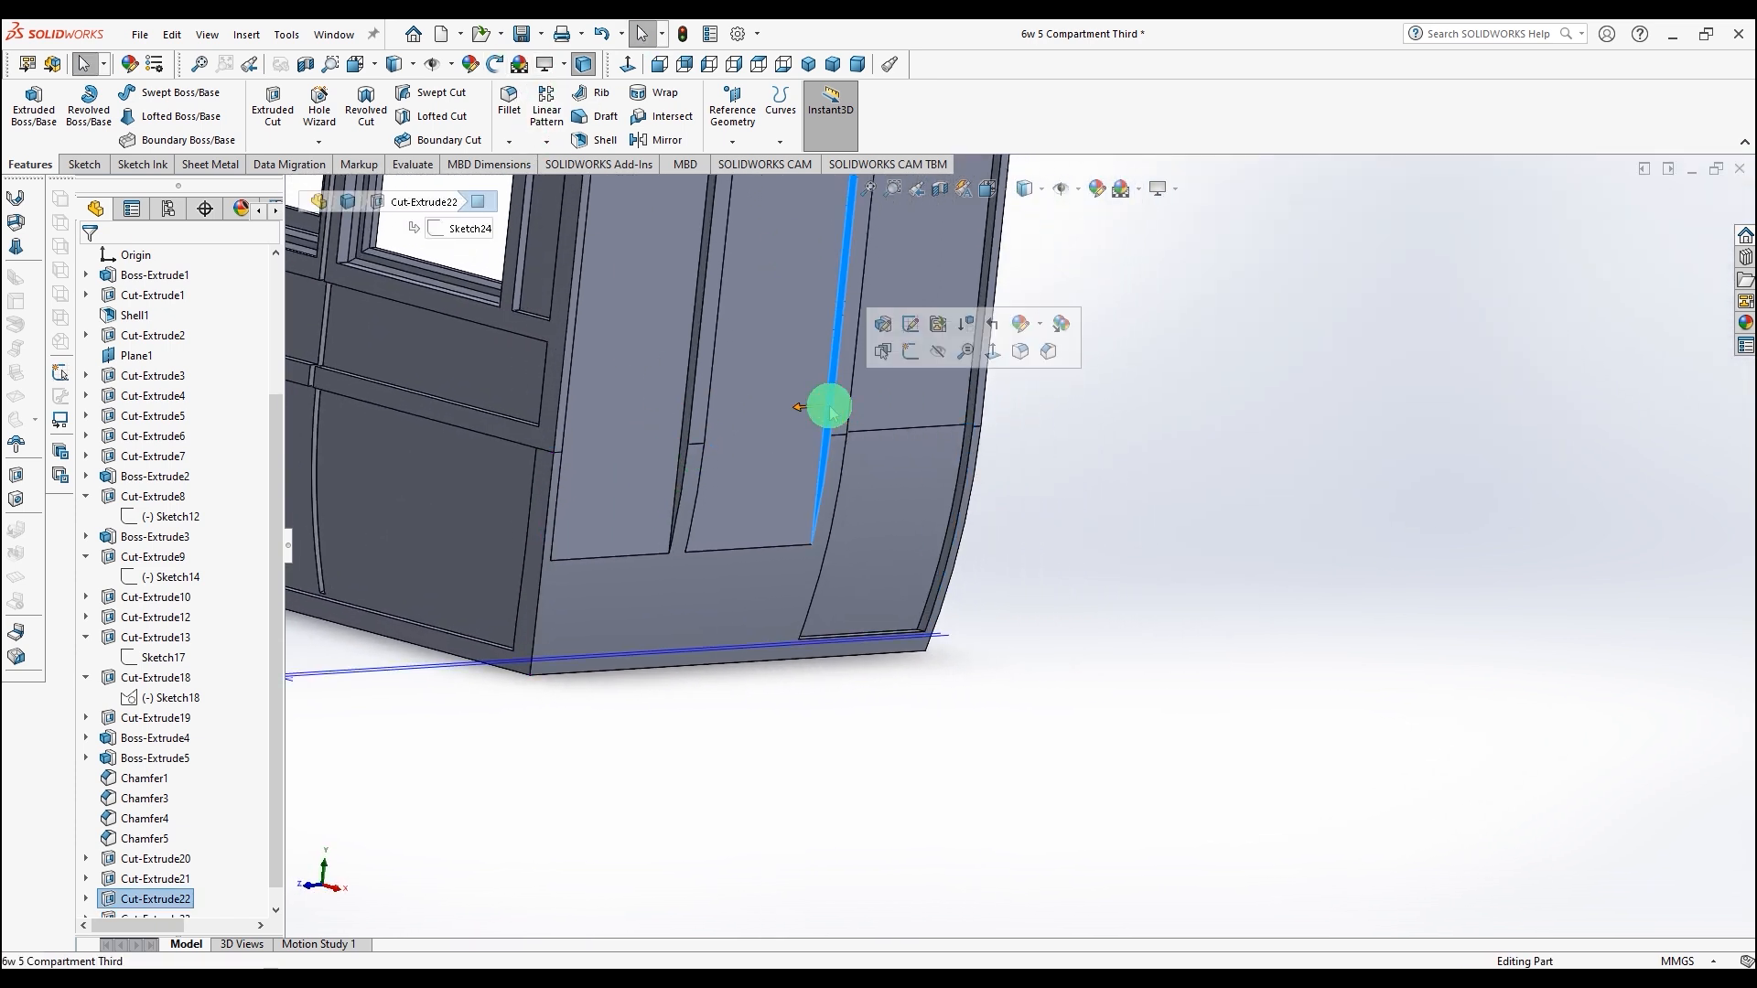
{"action": "left_click", "coordinate": [91, 164]}
{"action": "left_click", "coordinate": [23, 106]}
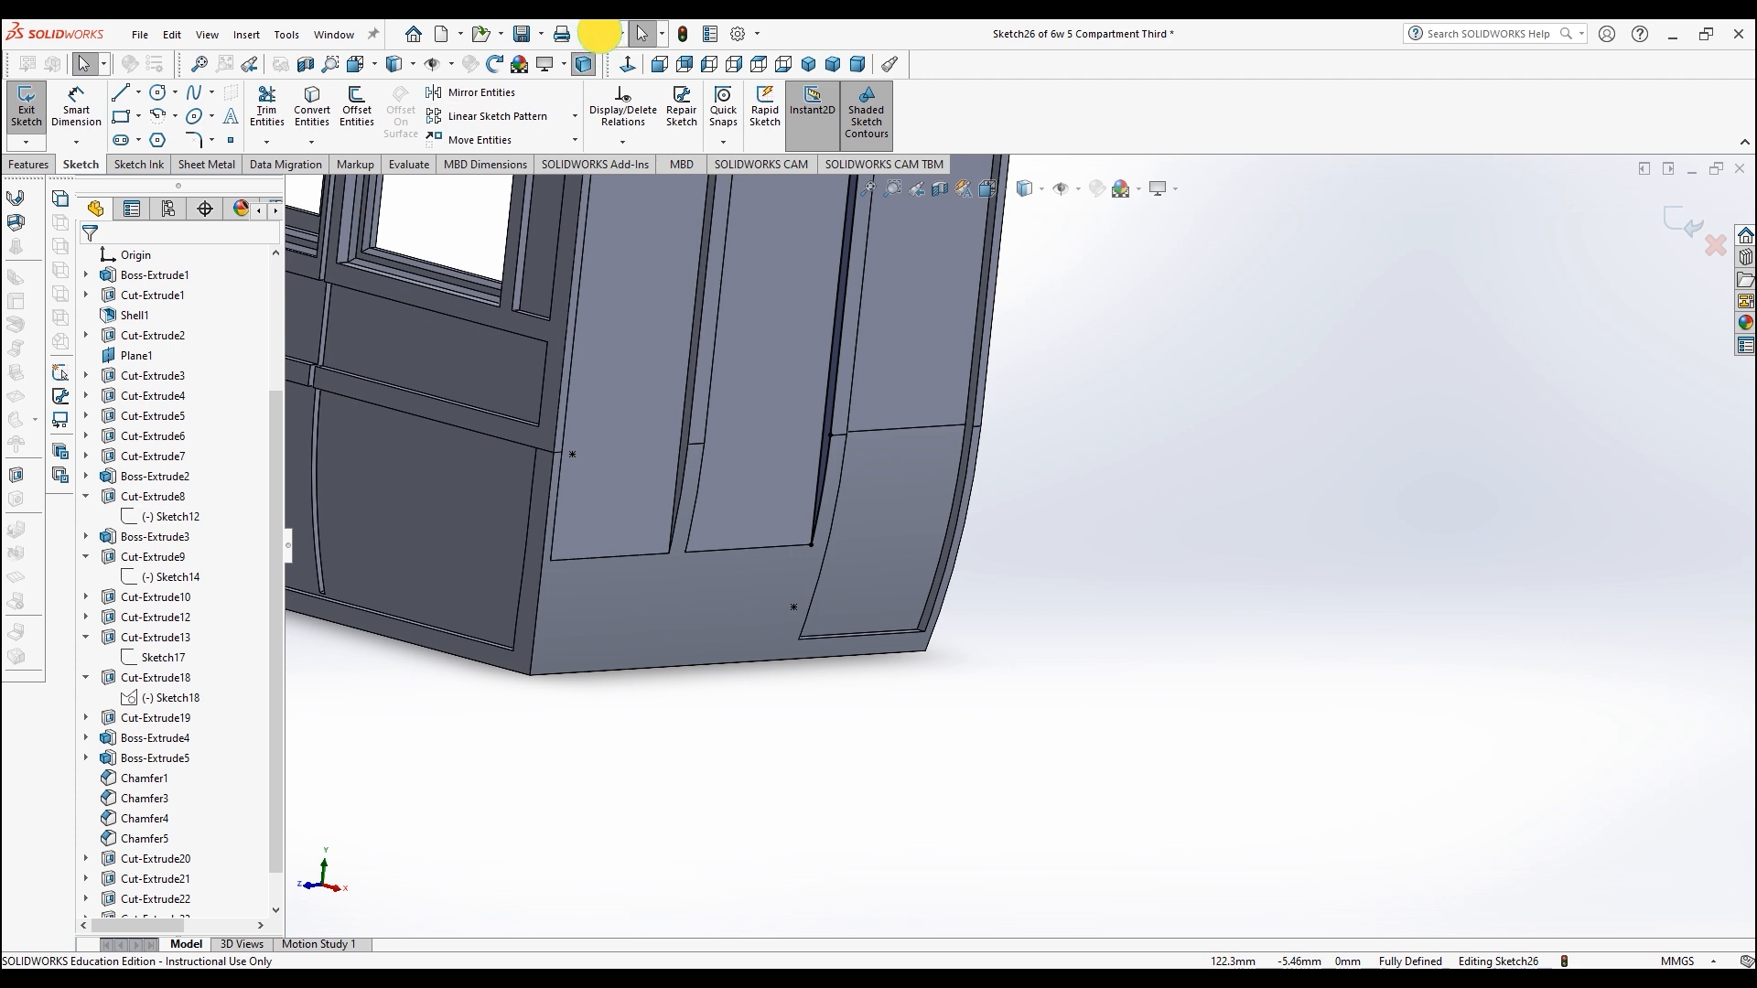
{"action": "left_click", "coordinate": [600, 34]}
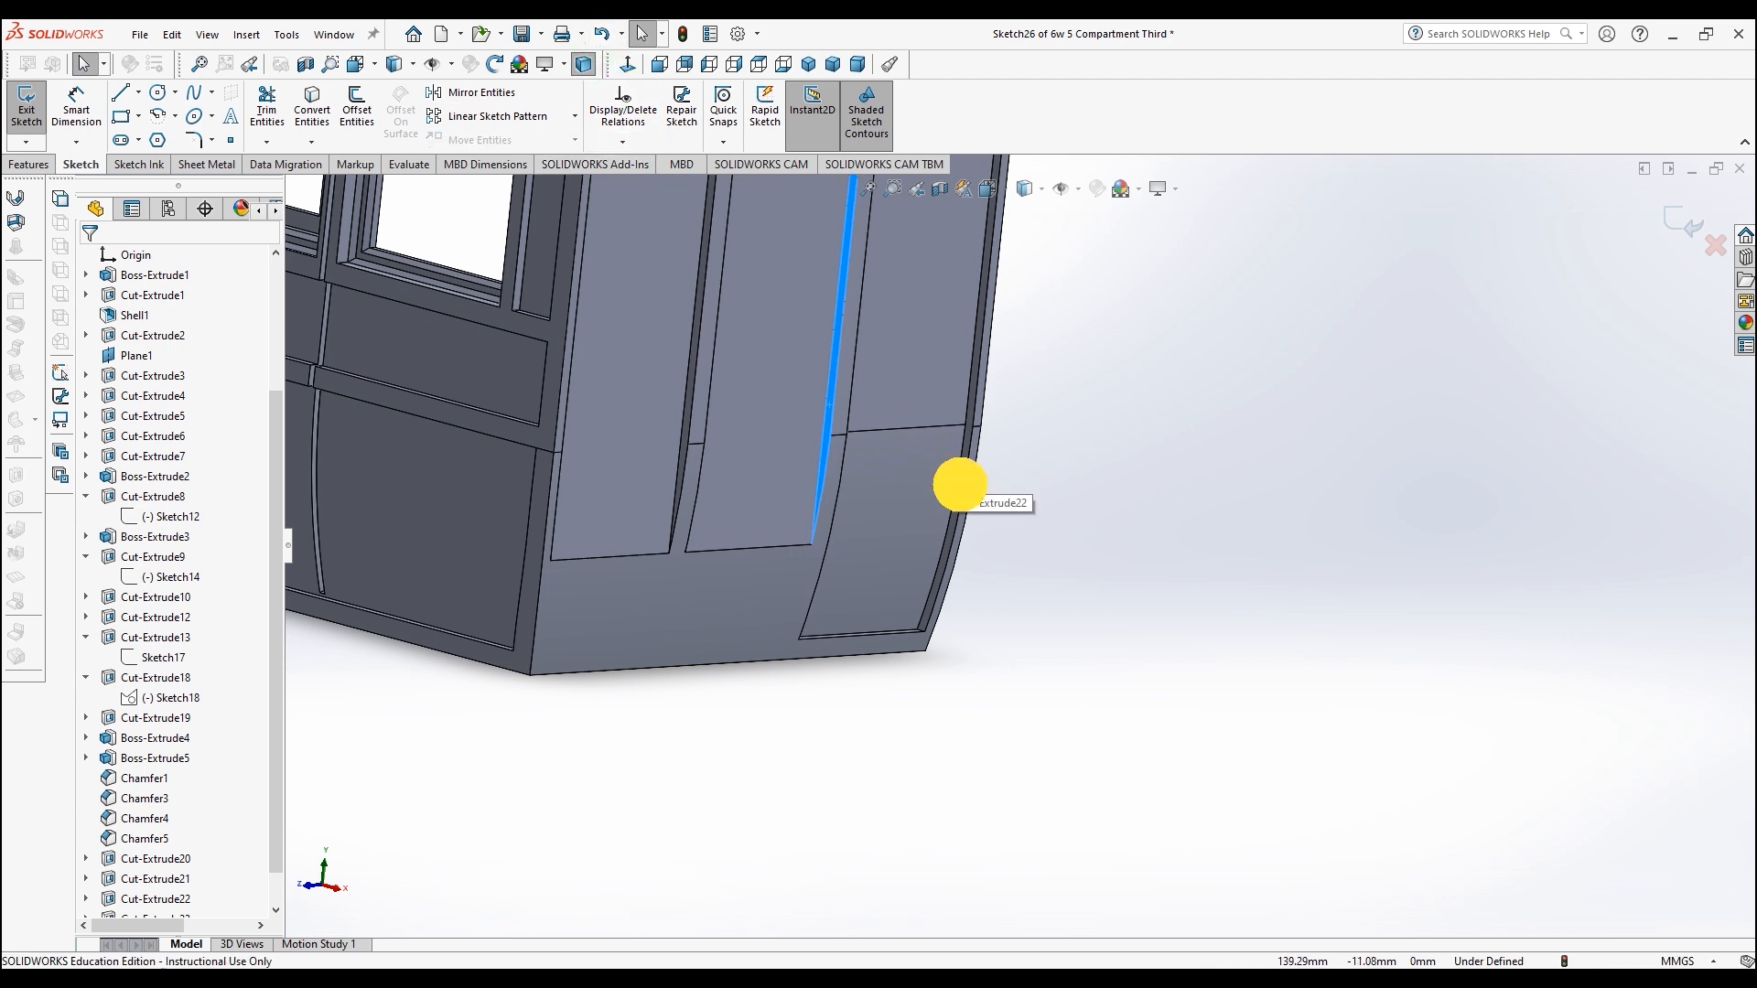
{"action": "left_click", "coordinate": [960, 484]}
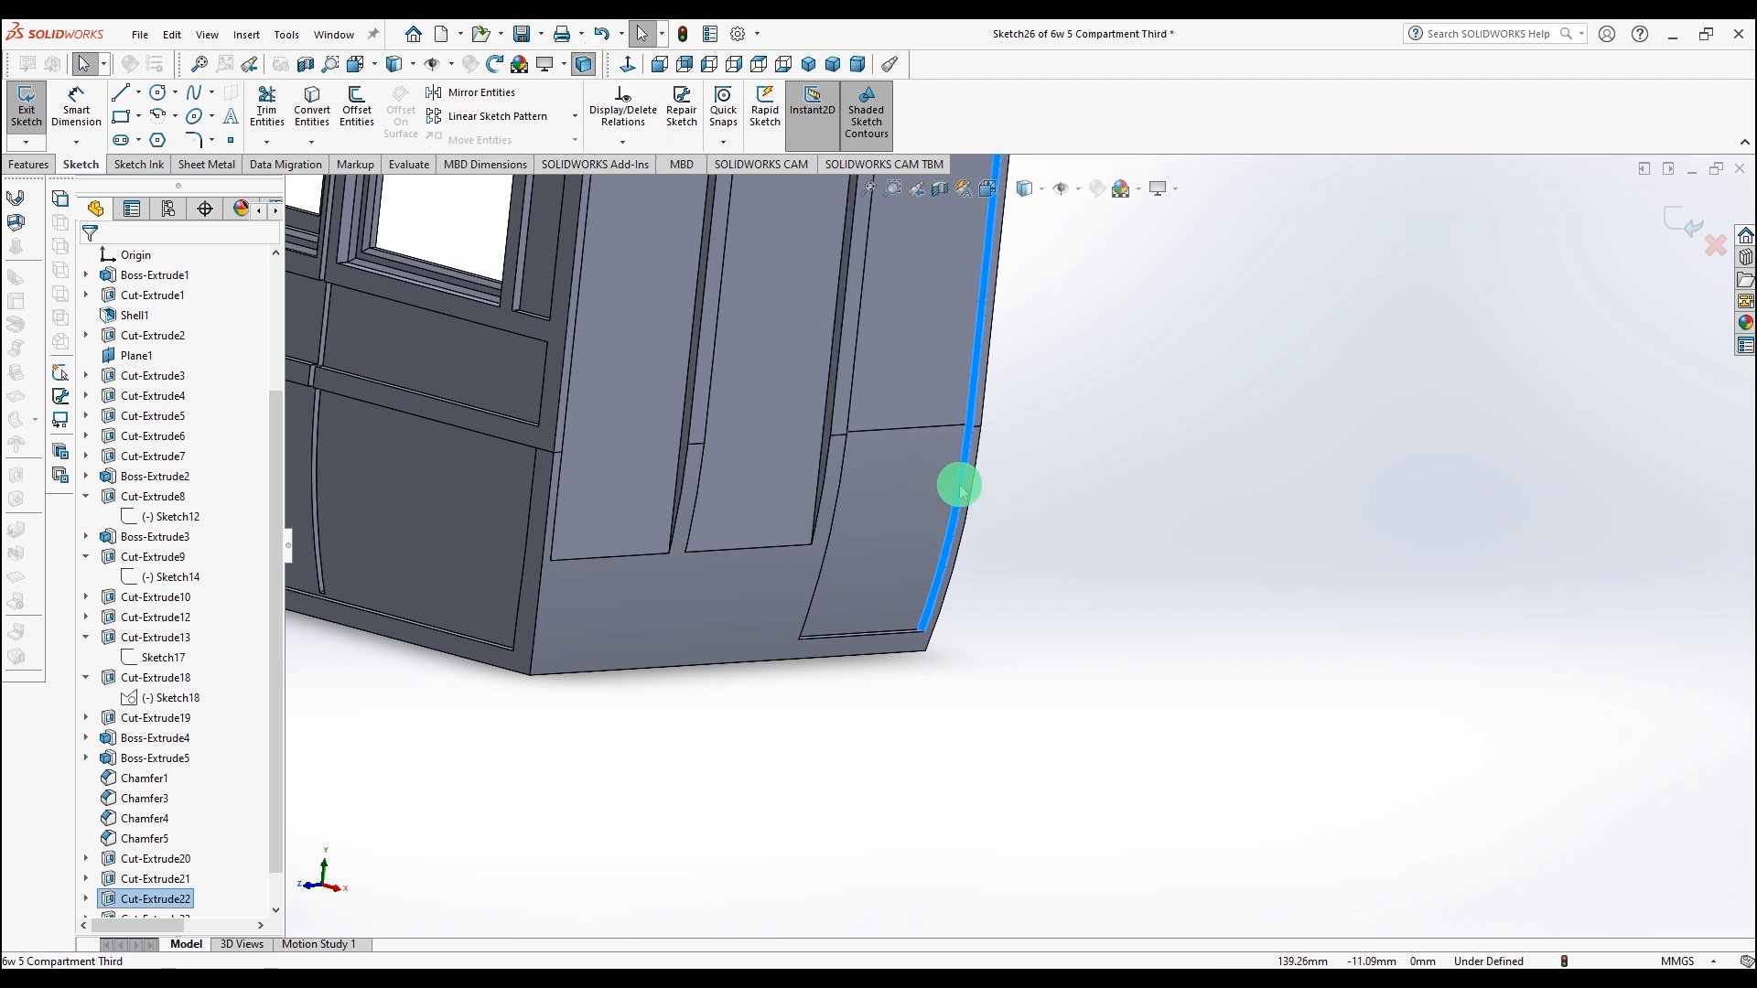
{"action": "left_click", "coordinate": [312, 105]}
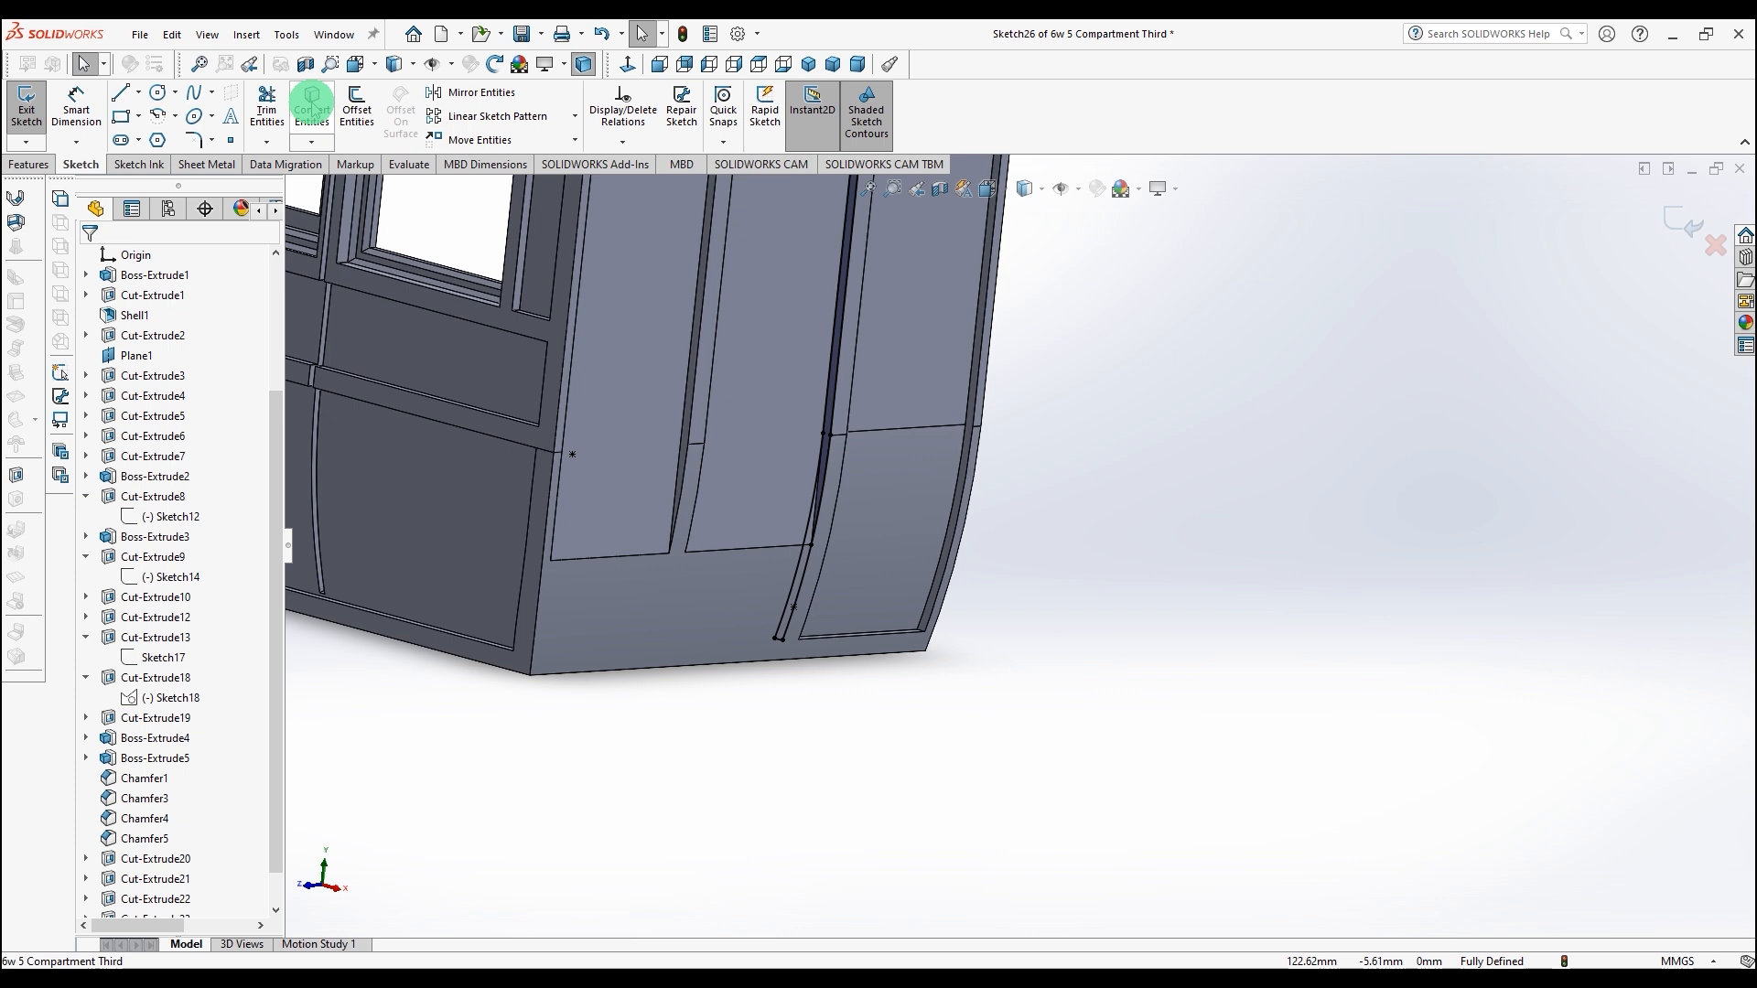
Step: Cut-extrude the converted sketch Up To Surface, selecting the recessed panel face as the limit
{"action": "left_click", "coordinate": [25, 165]}
{"action": "left_click", "coordinate": [273, 115]}
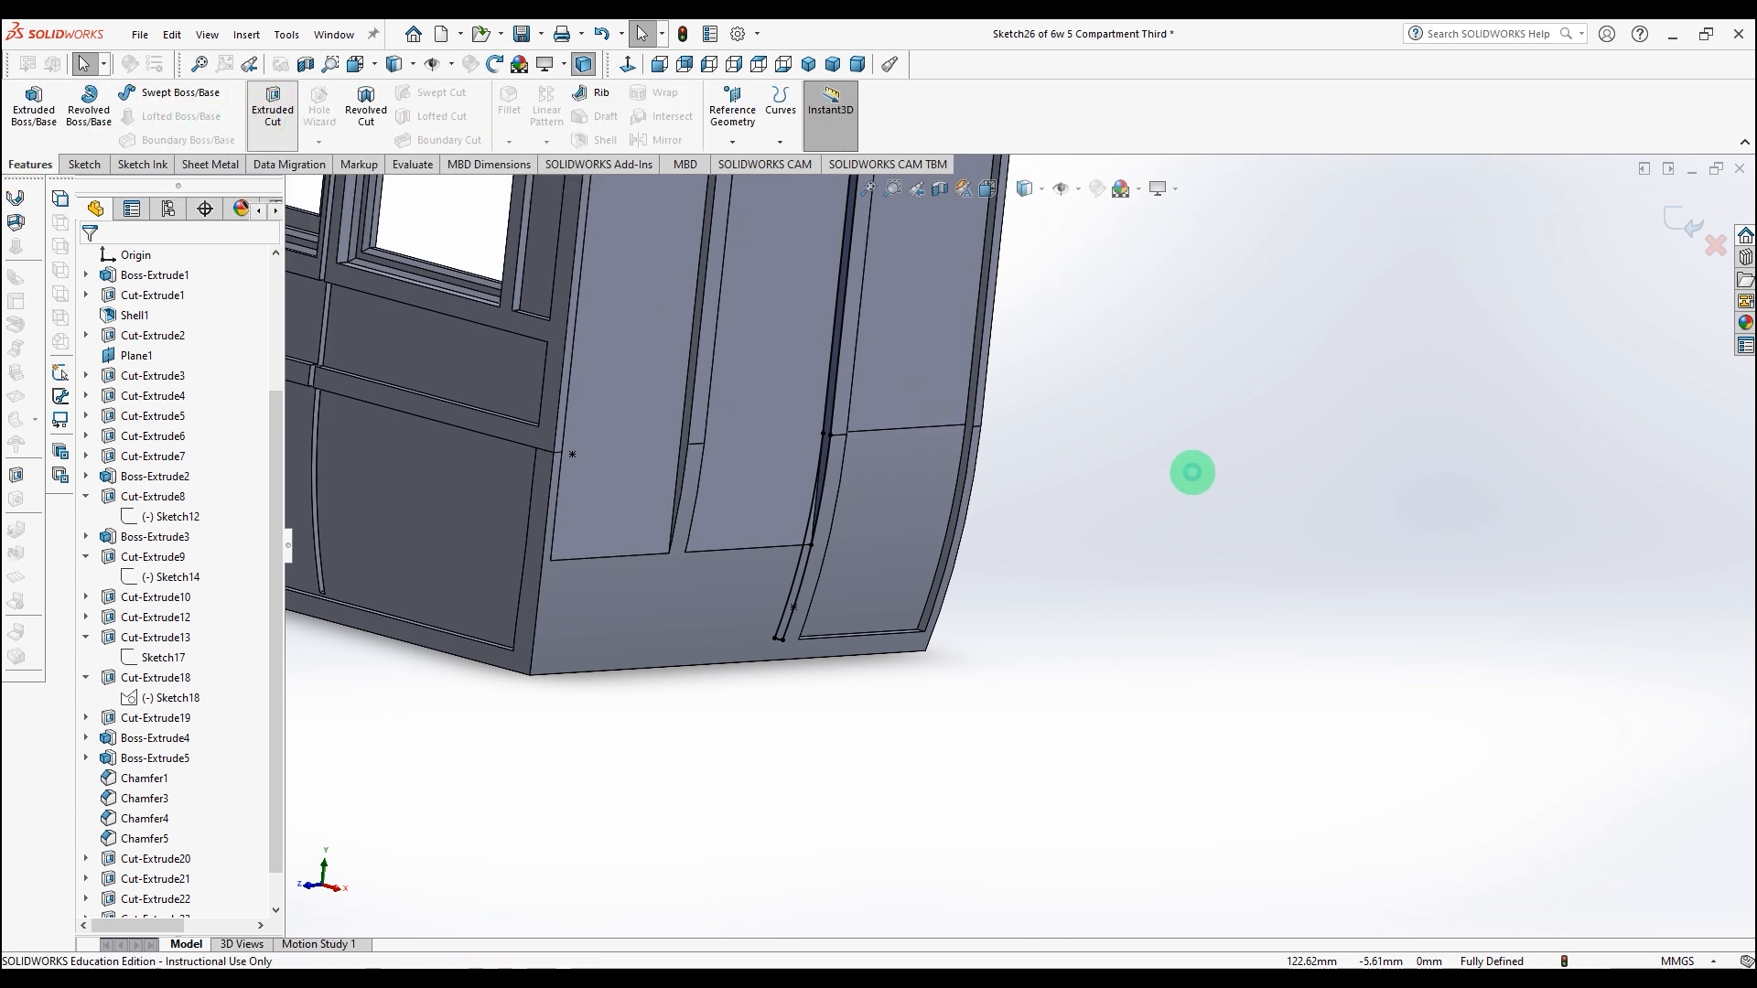
{"action": "middle_click_drag", "start_coordinate": [1254, 490], "coordinate": [796, 454]}
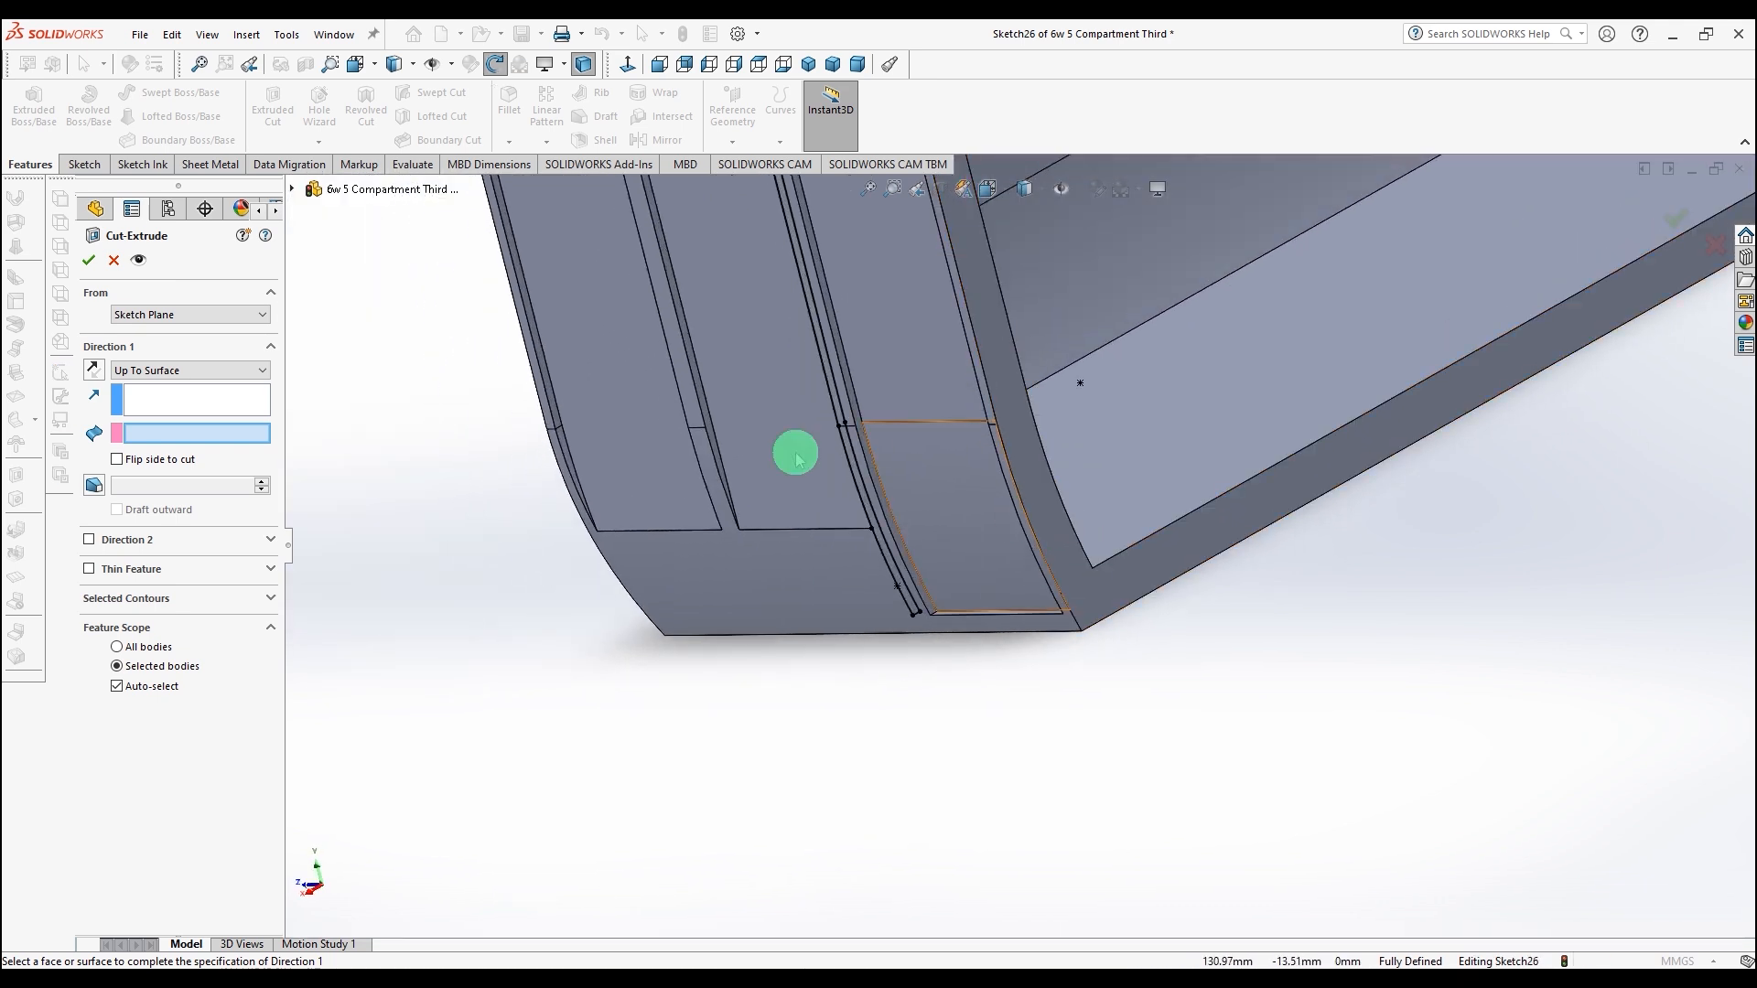
{"action": "left_click", "coordinate": [708, 420]}
{"action": "left_click", "coordinate": [94, 260]}
Step: Start a sketch on the next panel face along the end and convert its curved edge
{"action": "left_click", "coordinate": [319, 418]}
{"action": "middle_click_drag", "start_coordinate": [320, 418], "coordinate": [660, 470]}
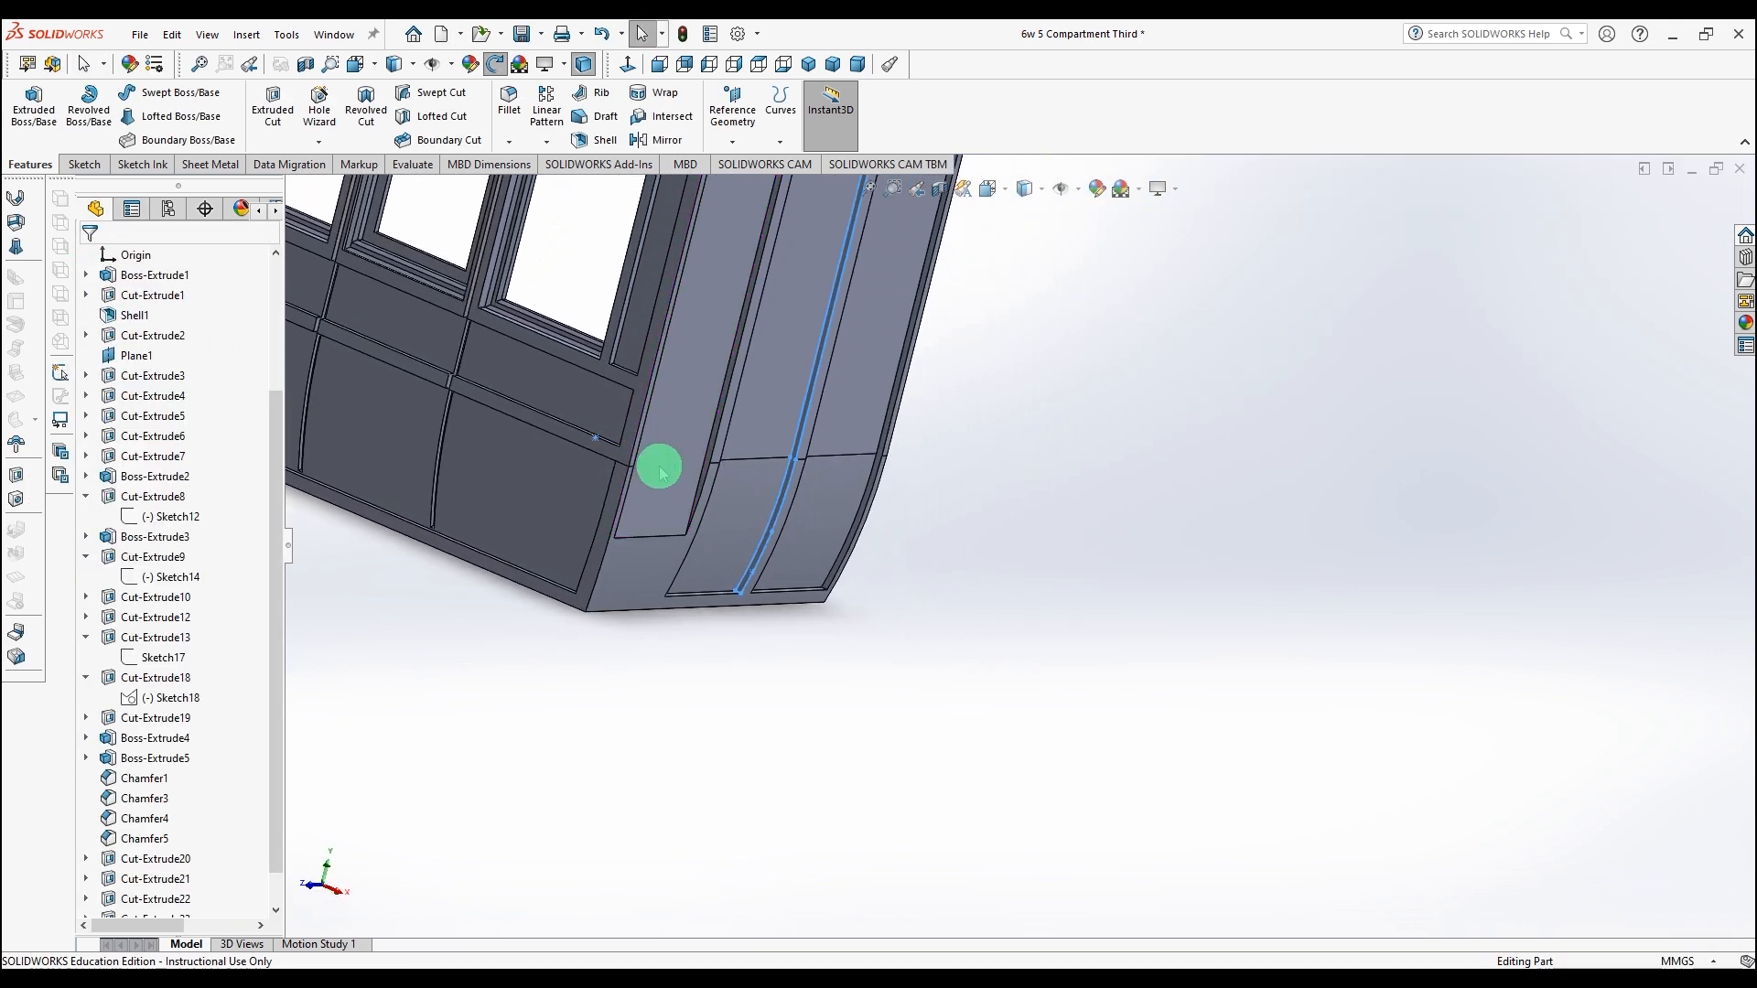
{"action": "scroll", "coordinate": [677, 476], "scroll_direction": "down", "scroll_amount": 5}
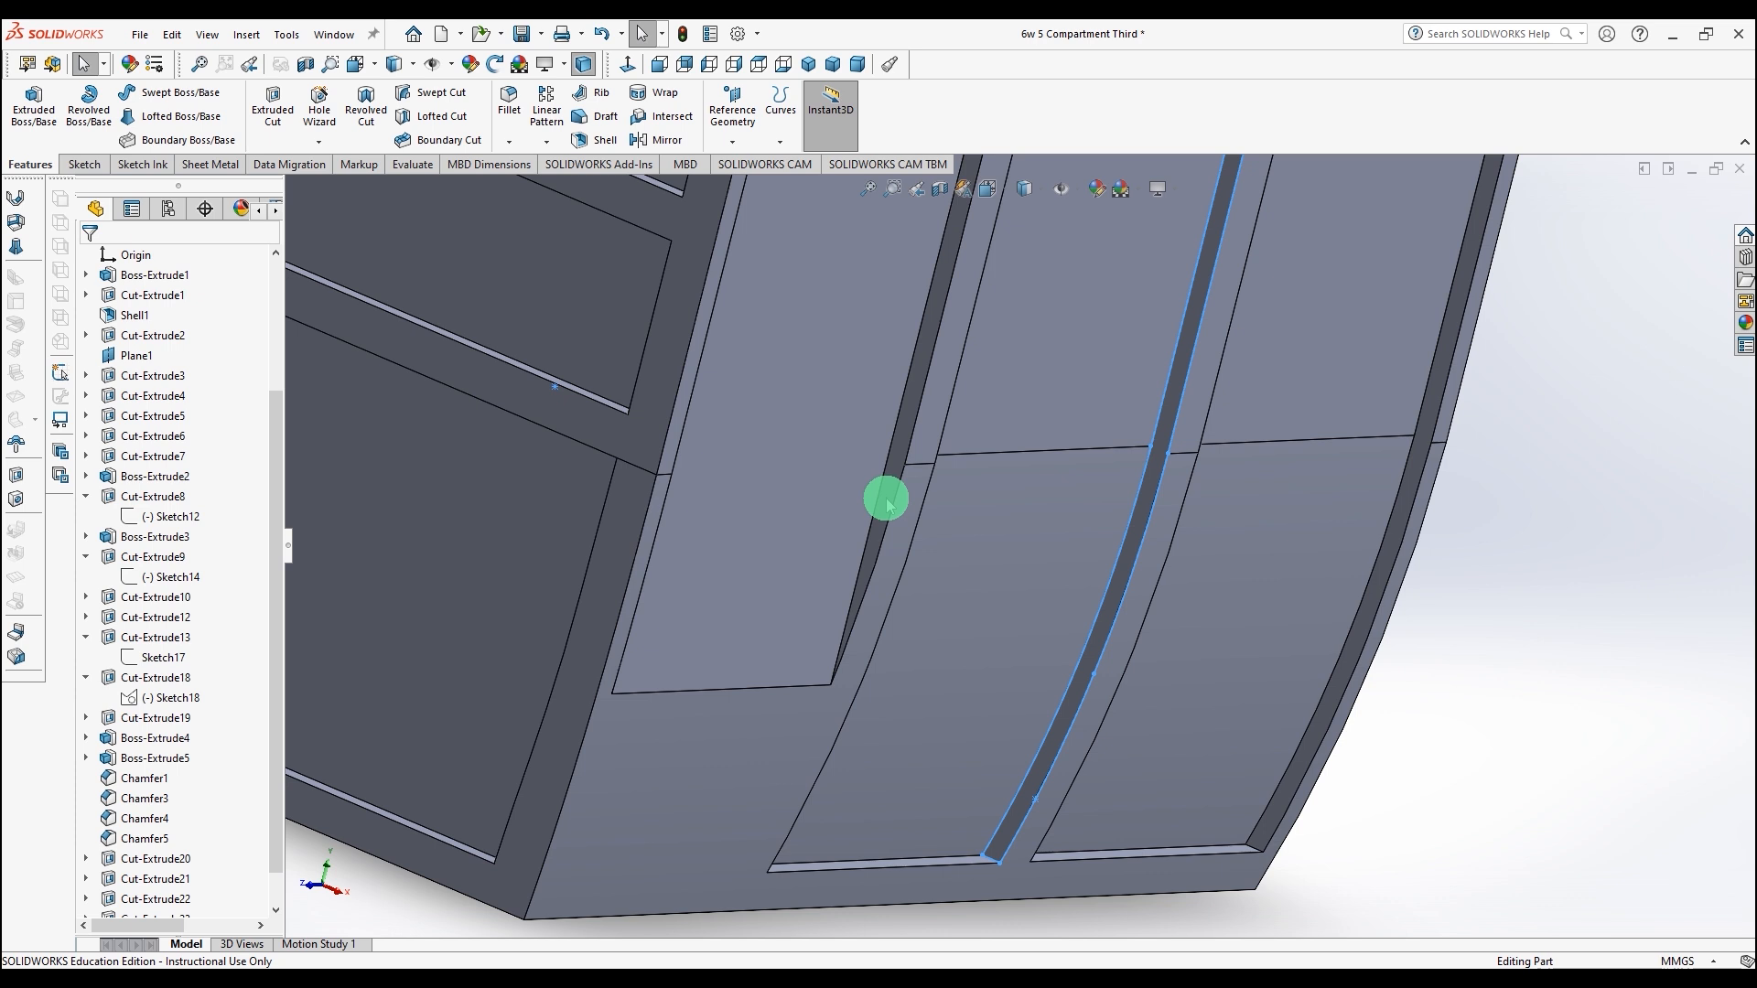
{"action": "left_click", "coordinate": [884, 497]}
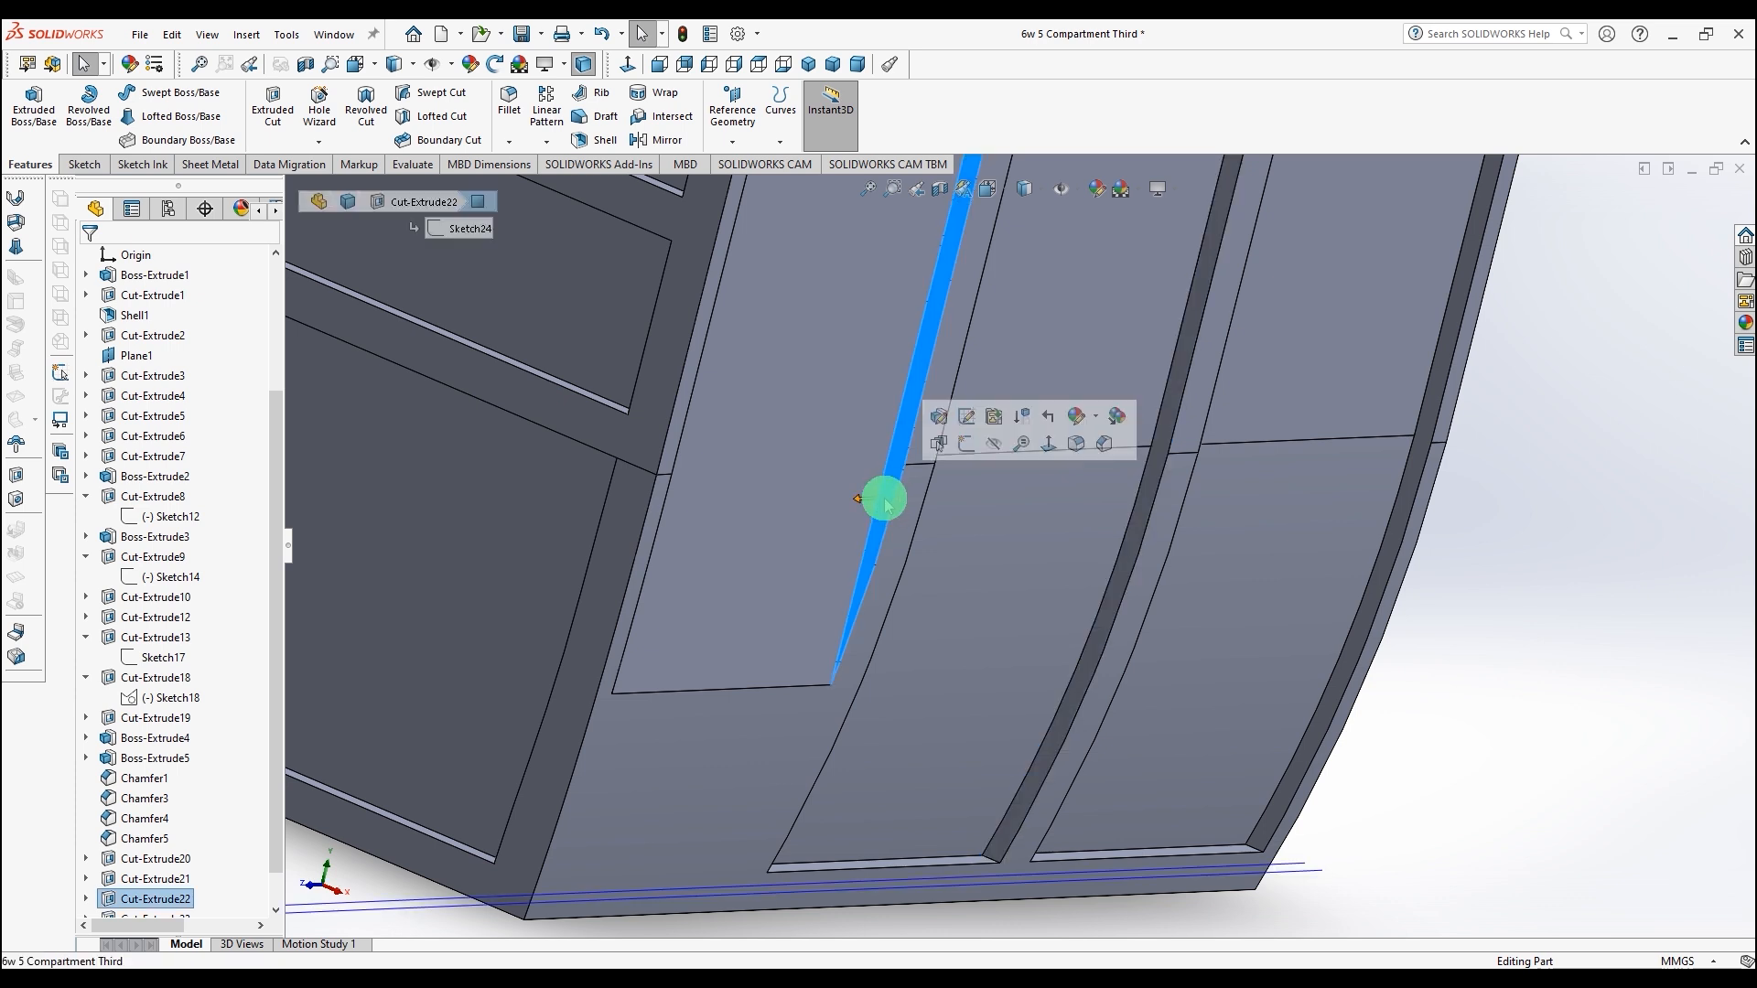
{"action": "left_click", "coordinate": [85, 165]}
{"action": "left_click", "coordinate": [32, 102]}
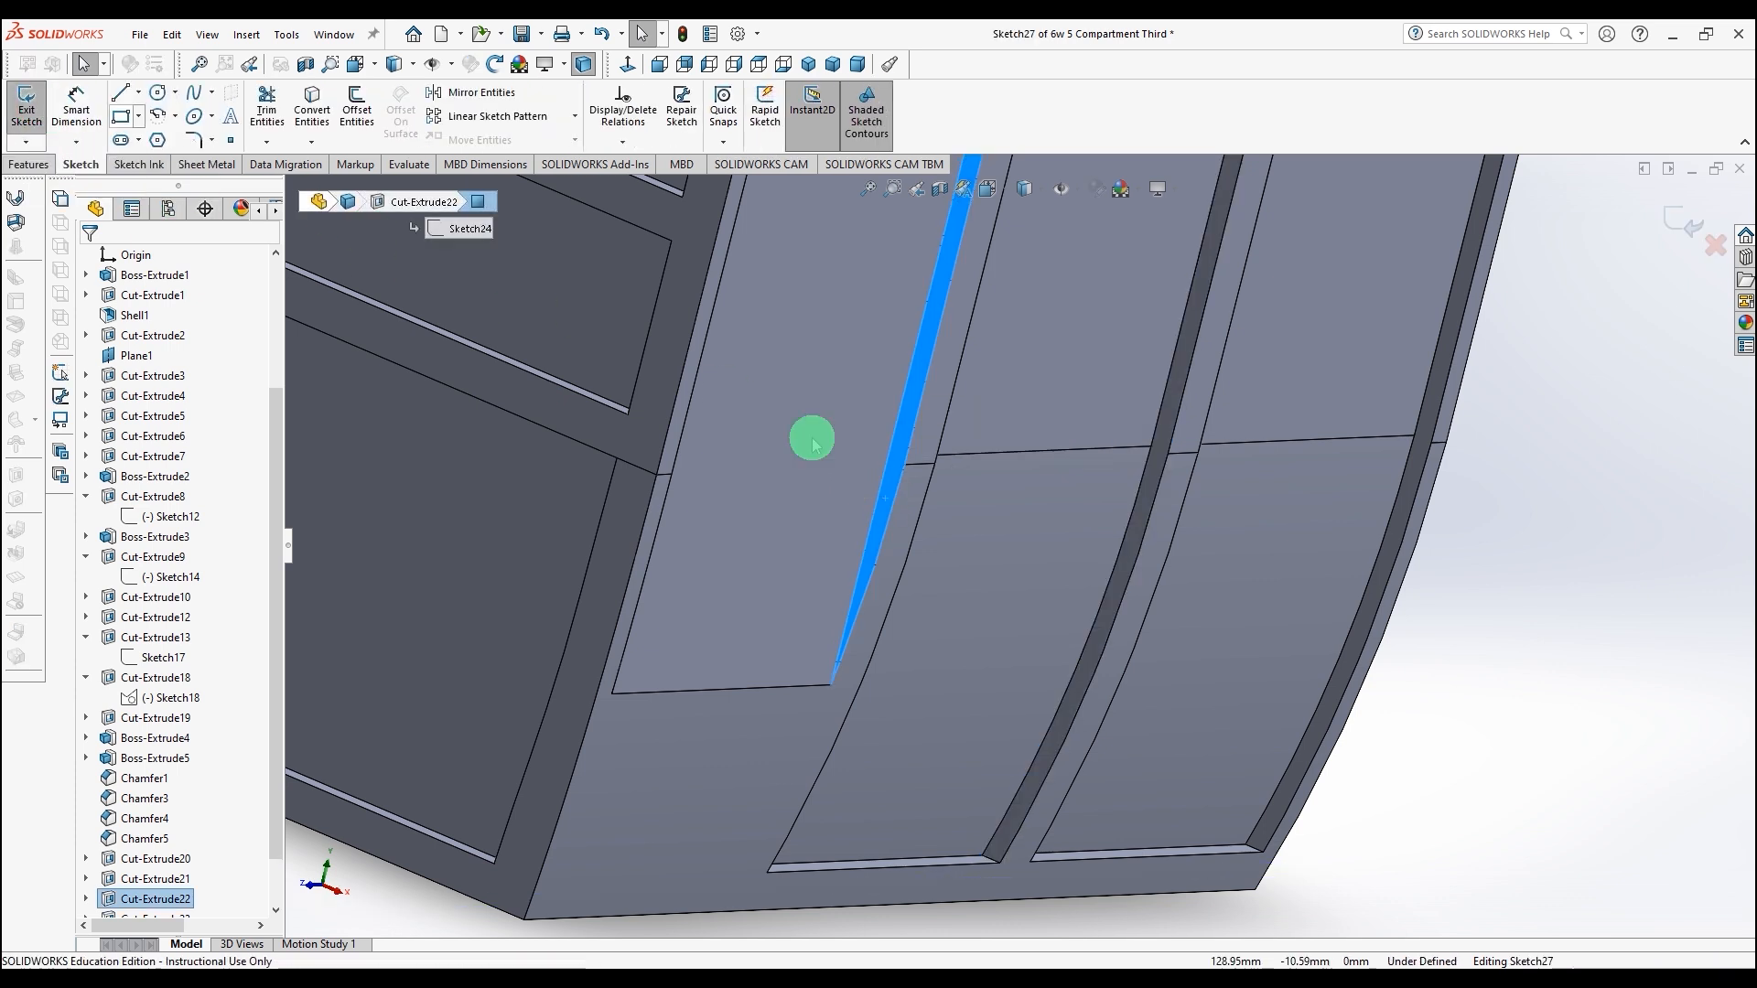
{"action": "left_click", "coordinate": [1099, 635]}
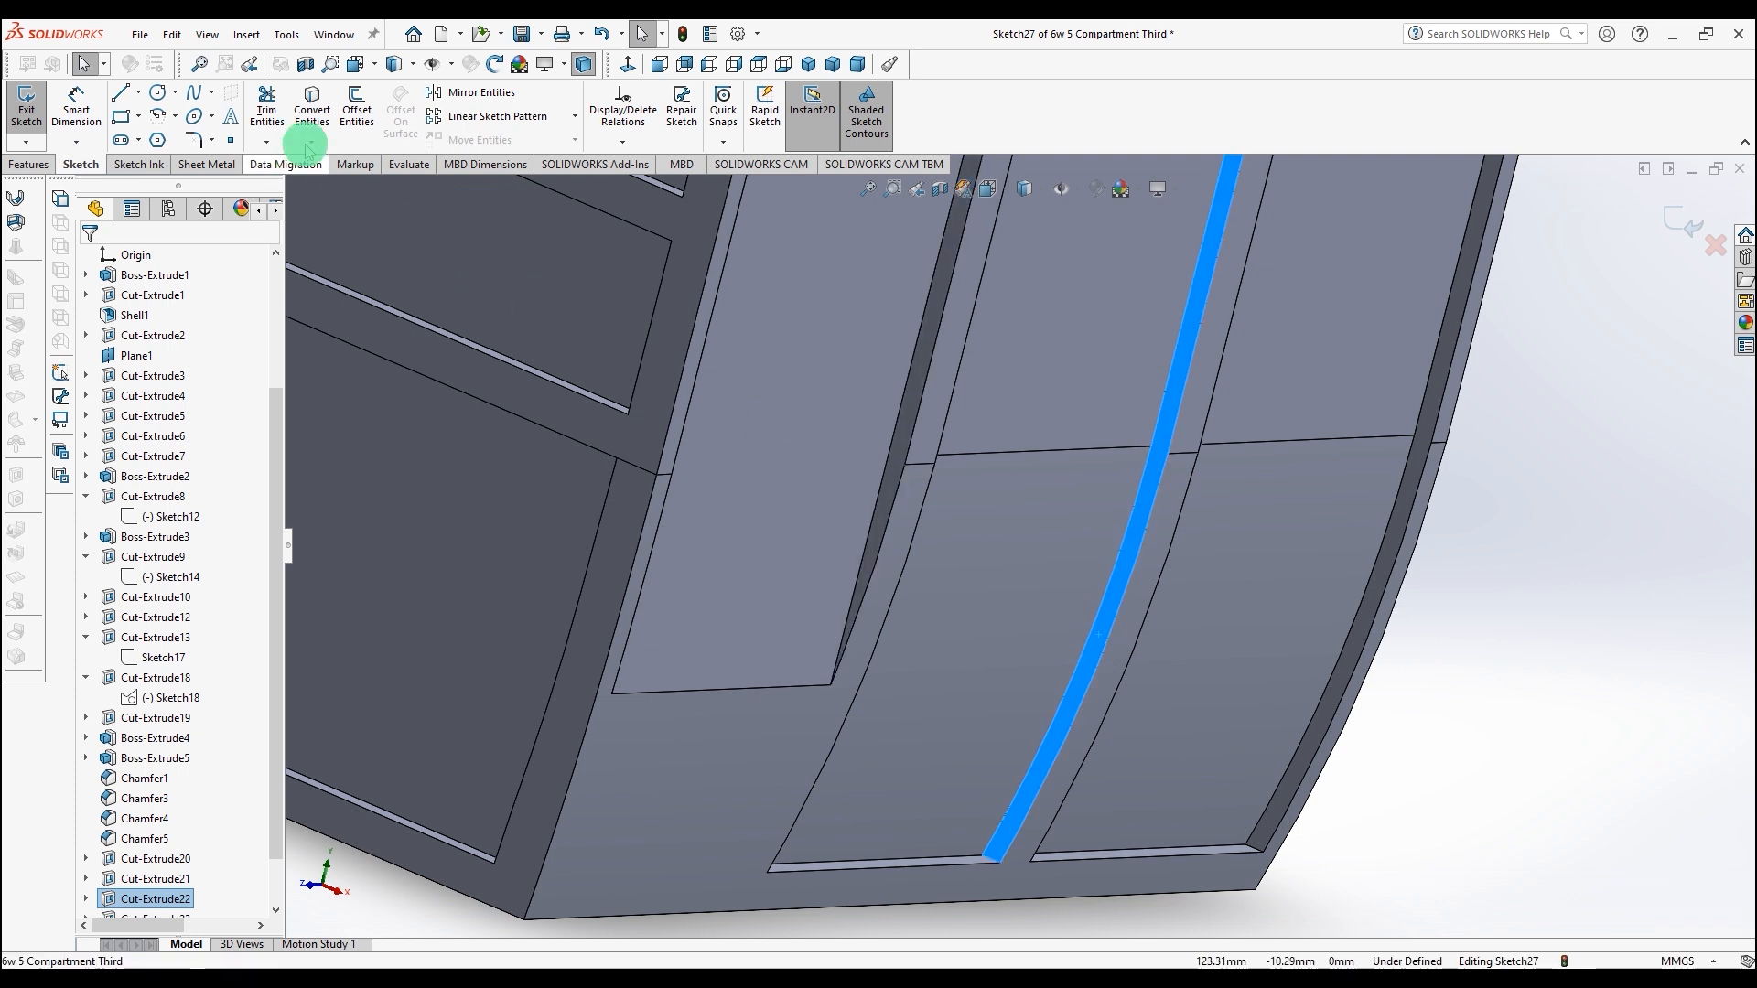
{"action": "left_click", "coordinate": [312, 108]}
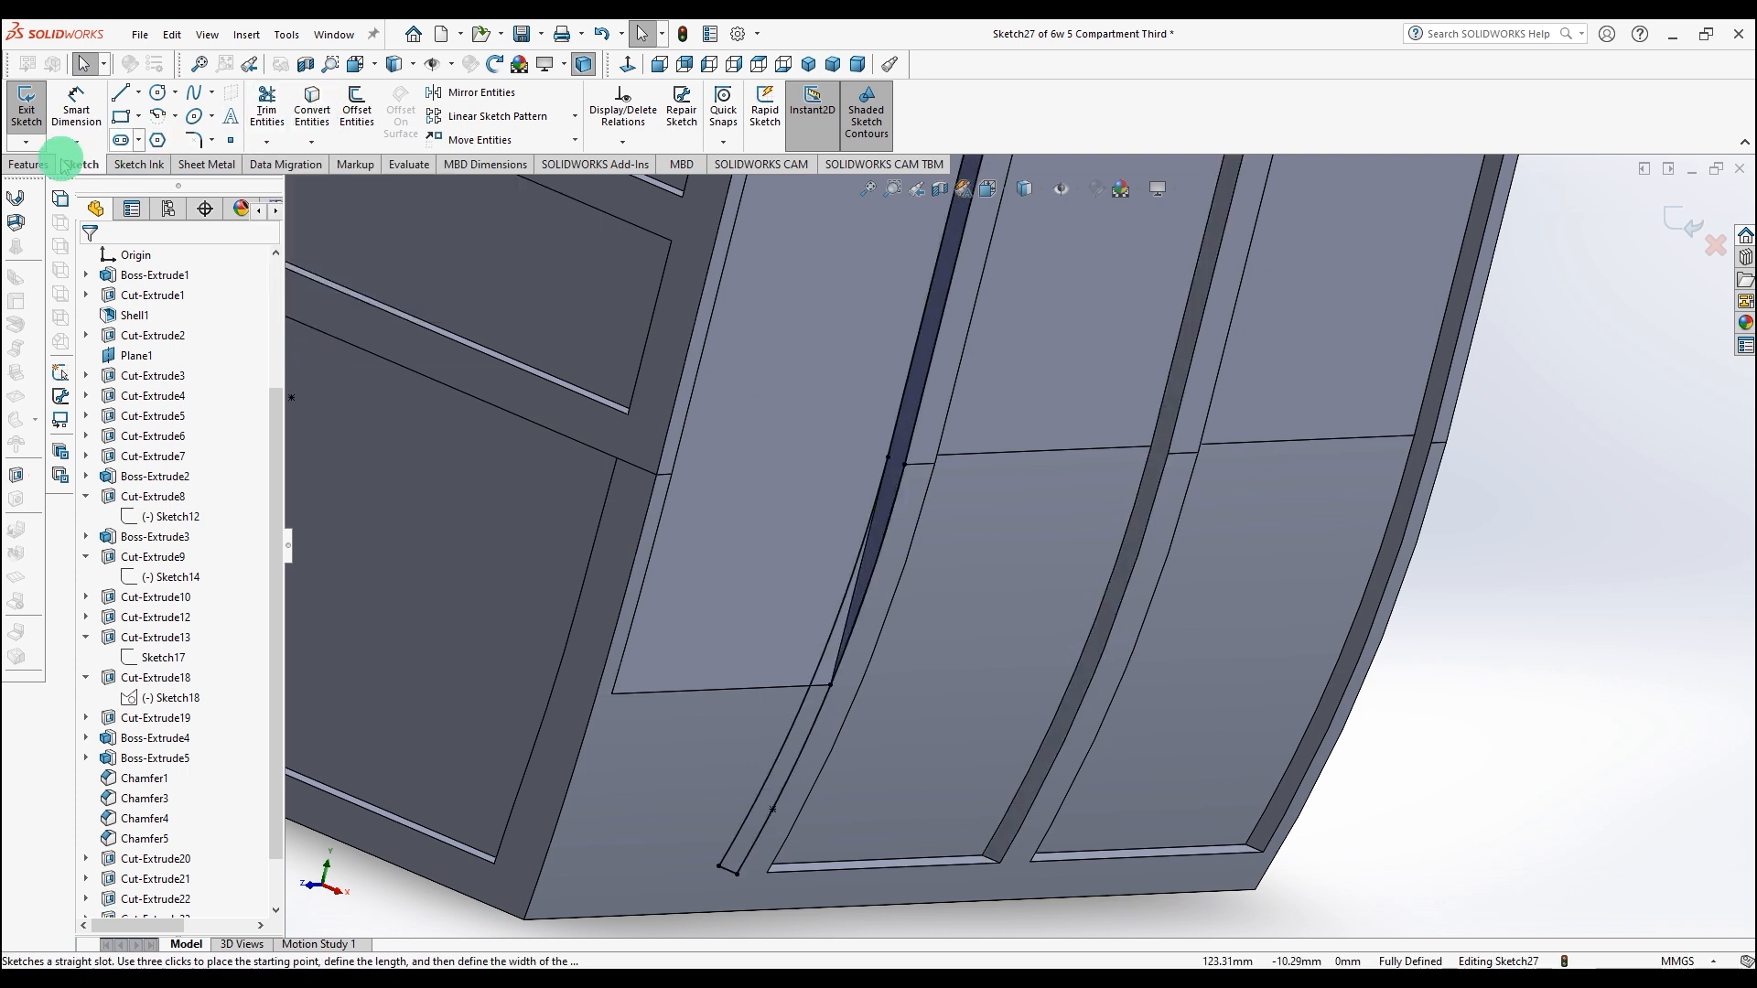
Step: Cut-extrude this sketch Up To Surface, ending at the adjacent recessed face
{"action": "left_click", "coordinate": [33, 165]}
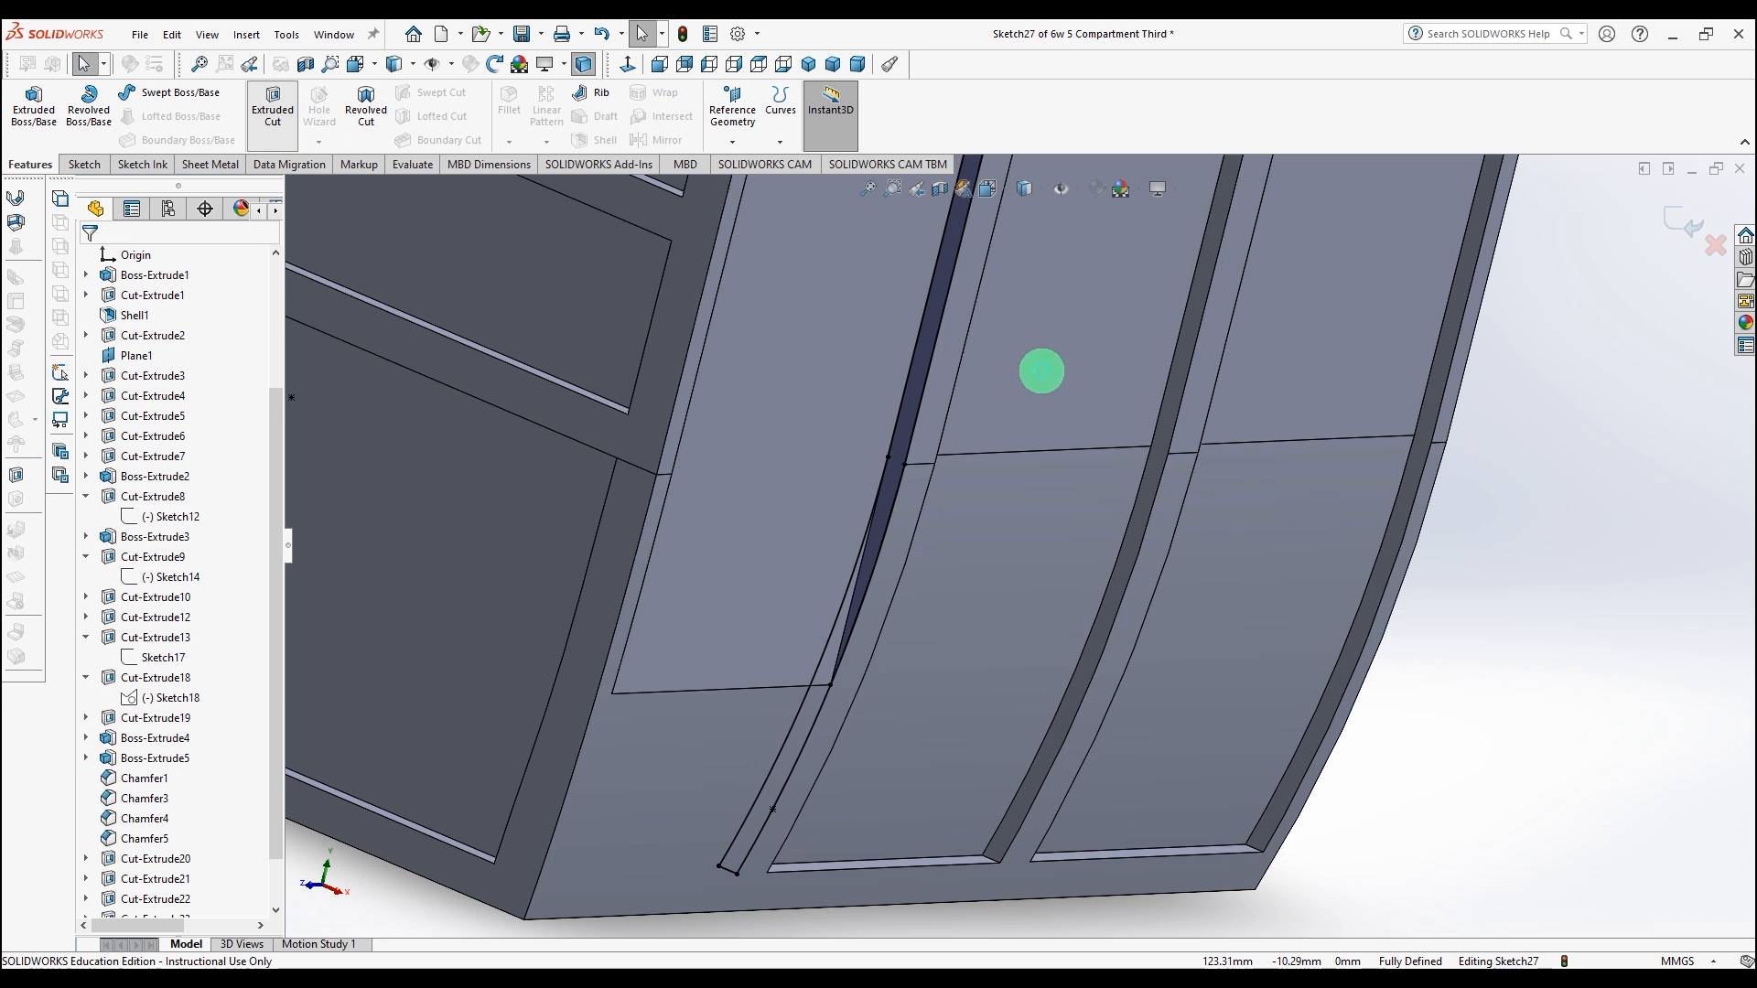
{"action": "middle_click_drag", "start_coordinate": [1067, 409], "coordinate": [808, 420]}
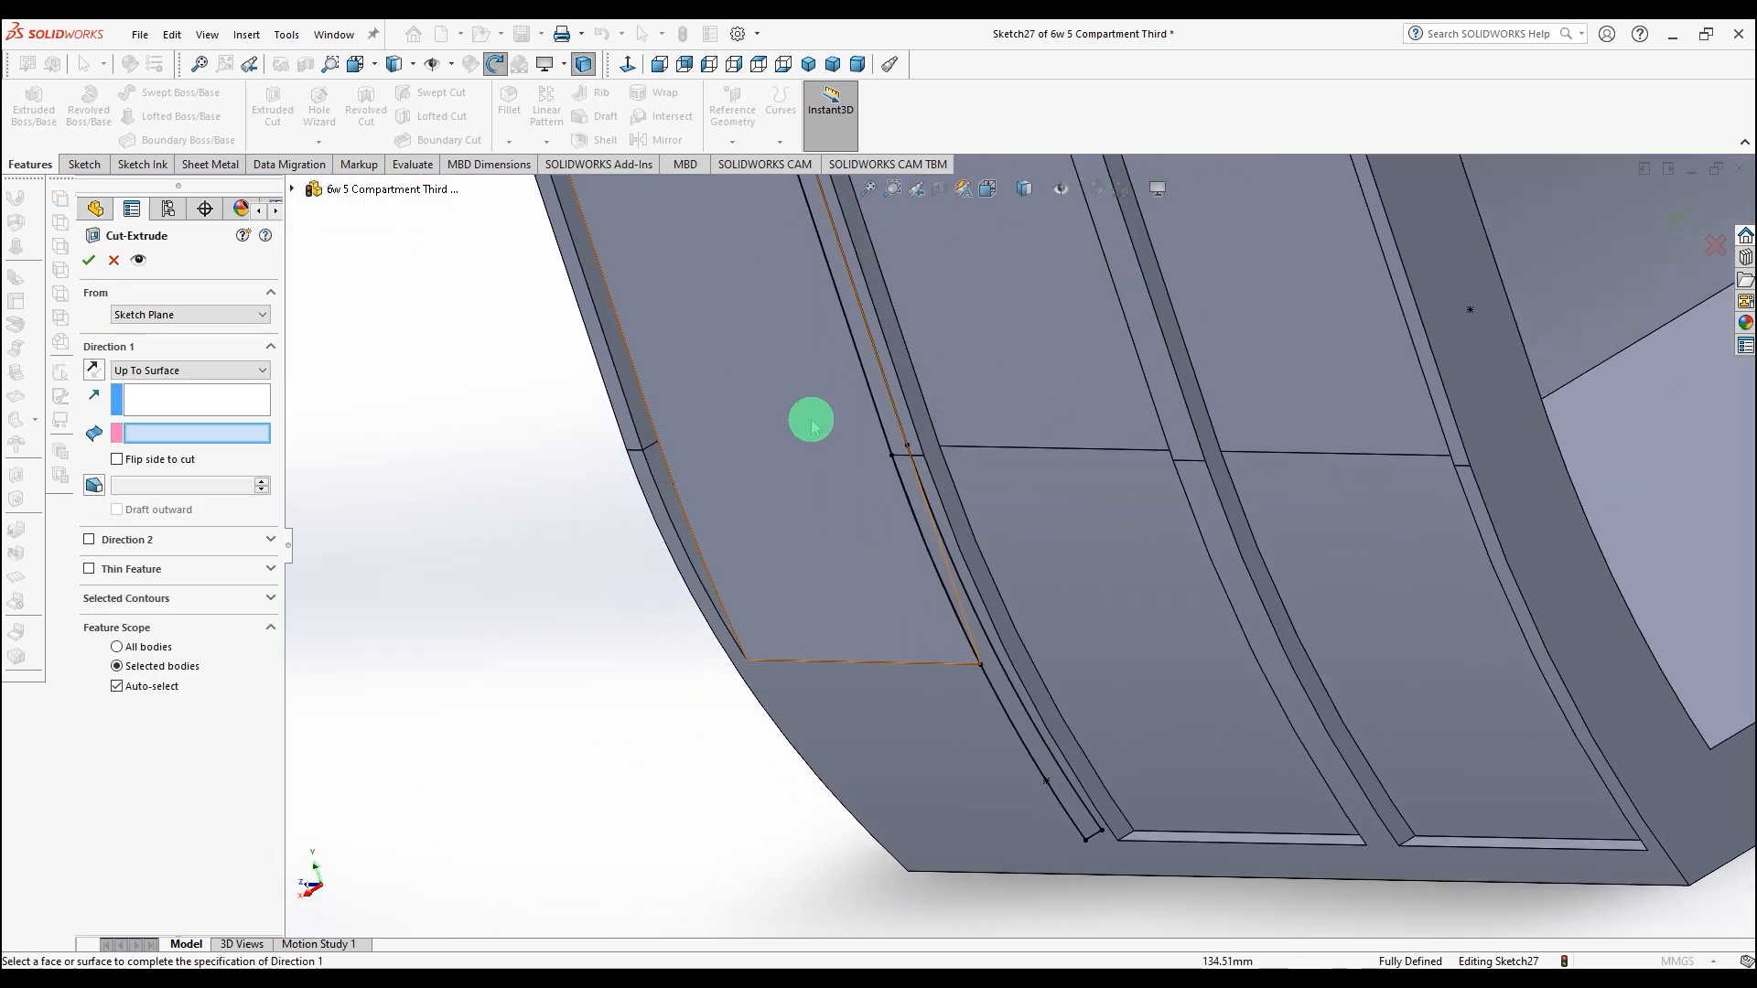
{"action": "left_click", "coordinate": [630, 378]}
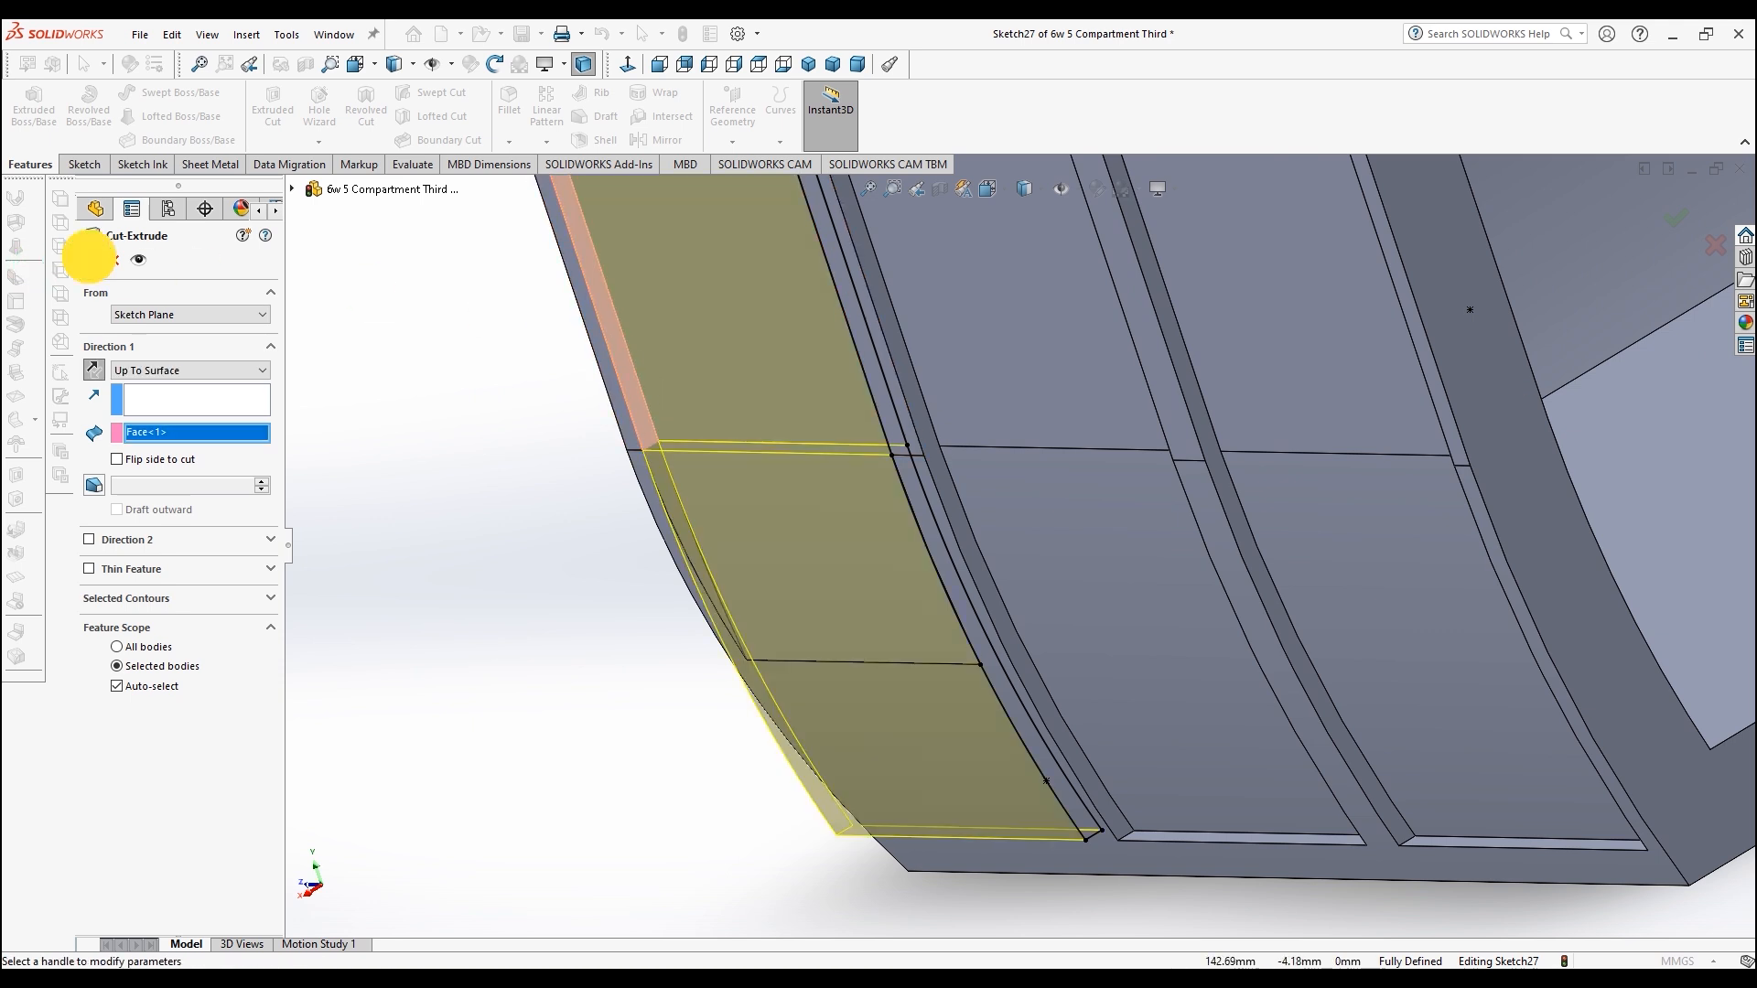
{"action": "key", "text": "Return"}
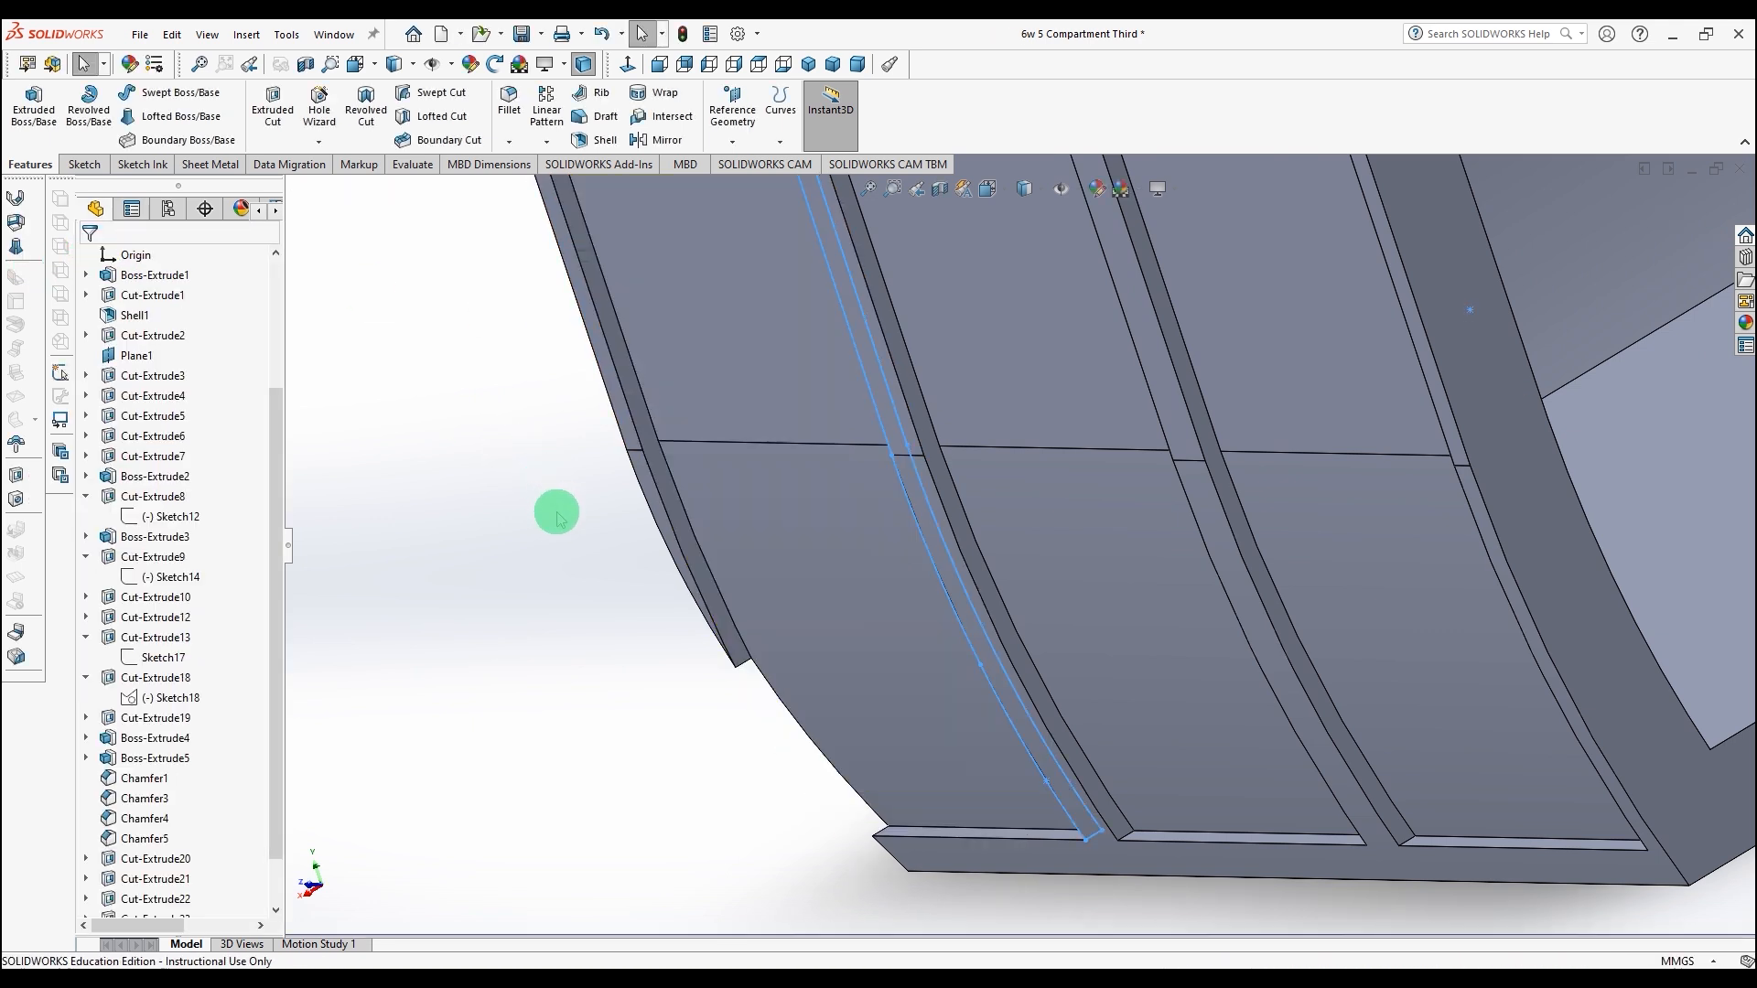
Step: Save the part
{"action": "key", "text": "f"}
{"action": "middle_click_drag", "start_coordinate": [782, 727], "coordinate": [924, 645]}
{"action": "scroll", "coordinate": [924, 645], "scroll_direction": "down", "scroll_amount": 2}
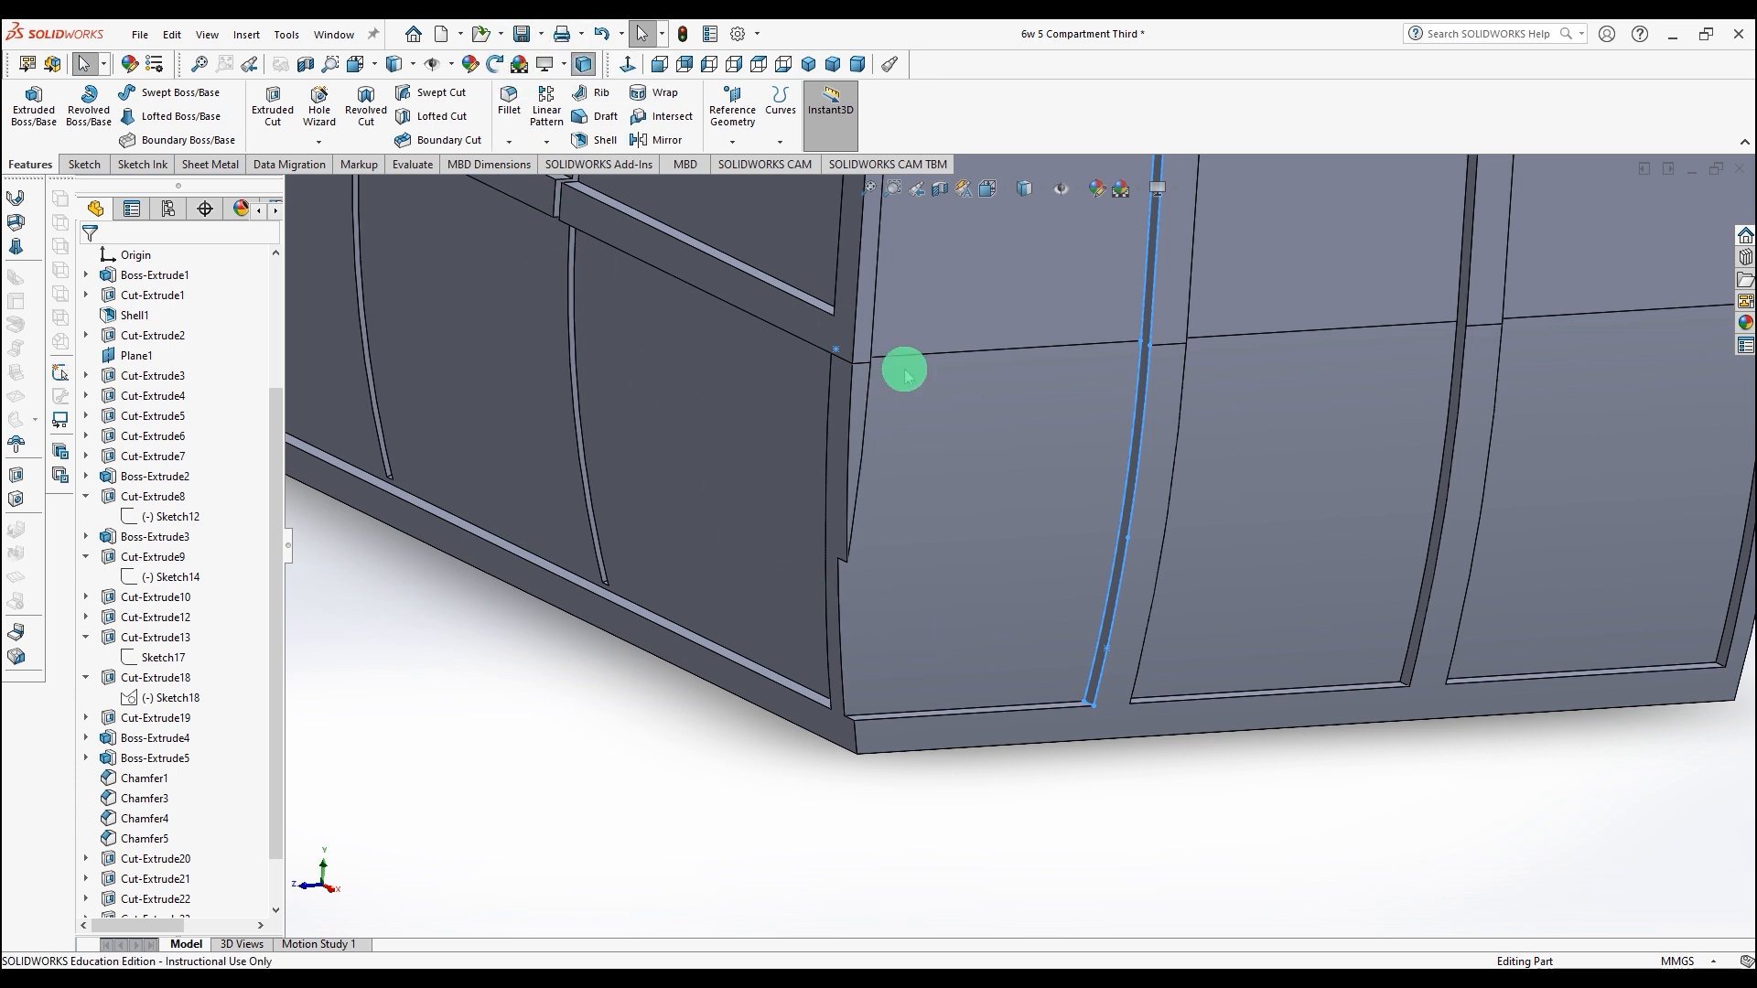
{"action": "middle_click_drag", "start_coordinate": [960, 449], "coordinate": [984, 405]}
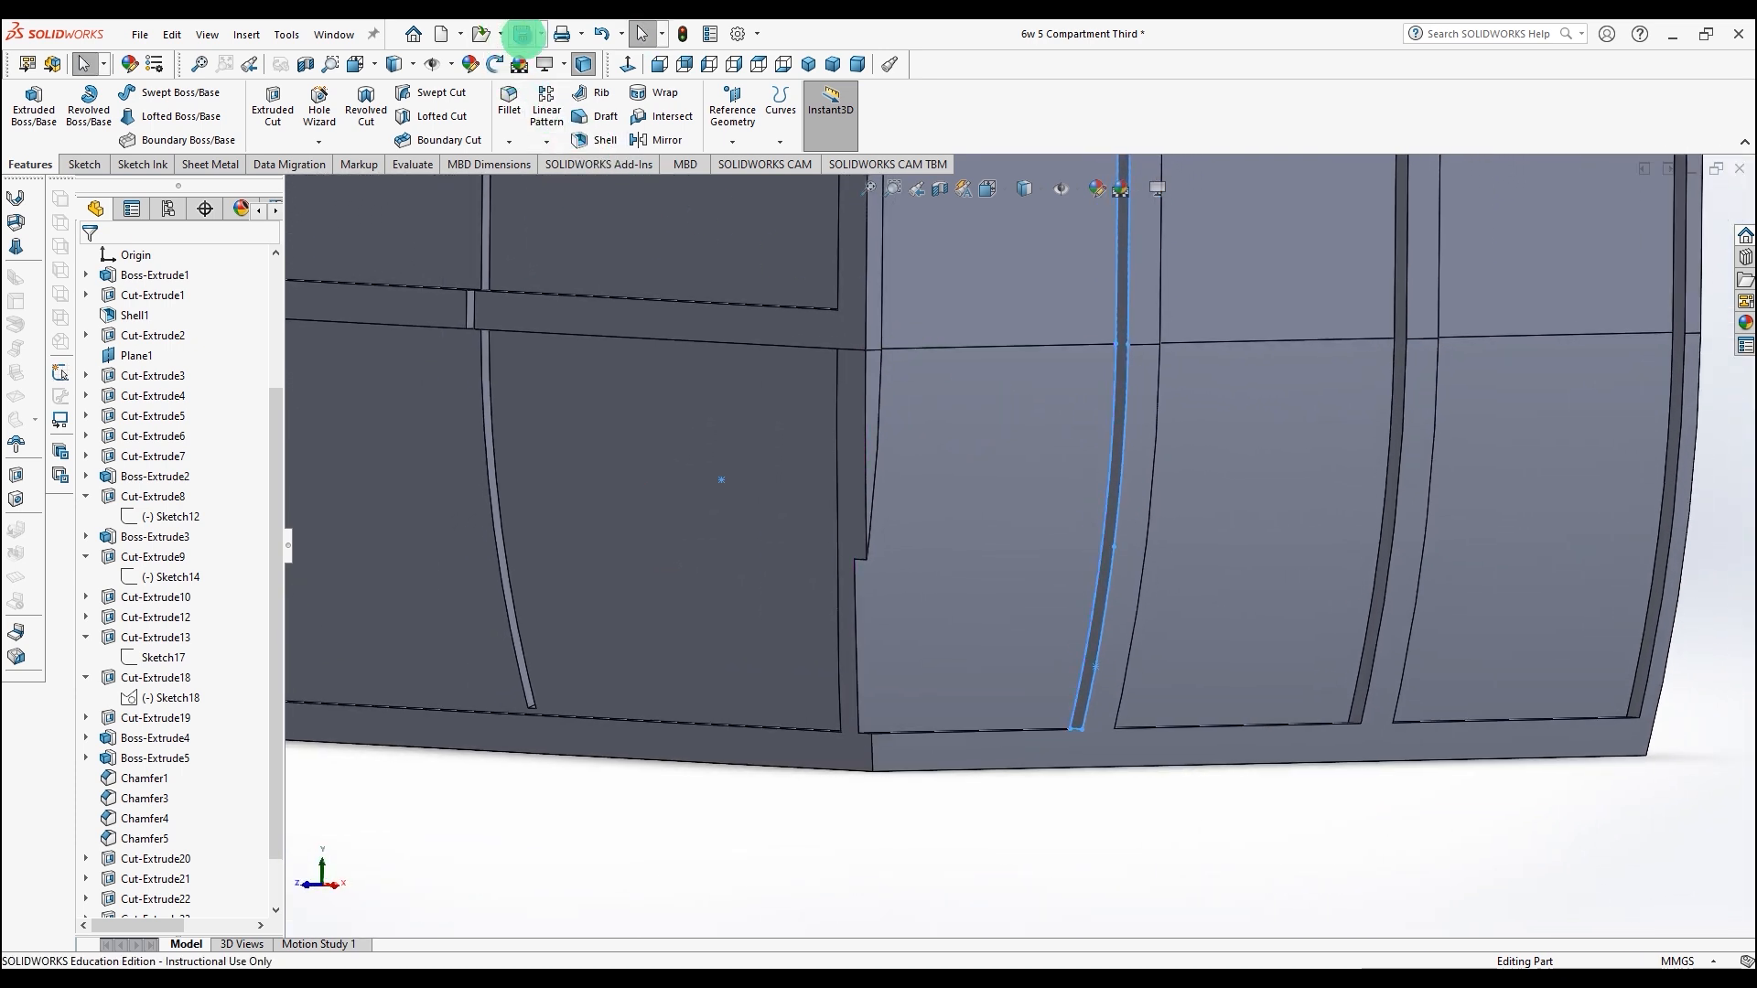
{"action": "left_click", "coordinate": [524, 37]}
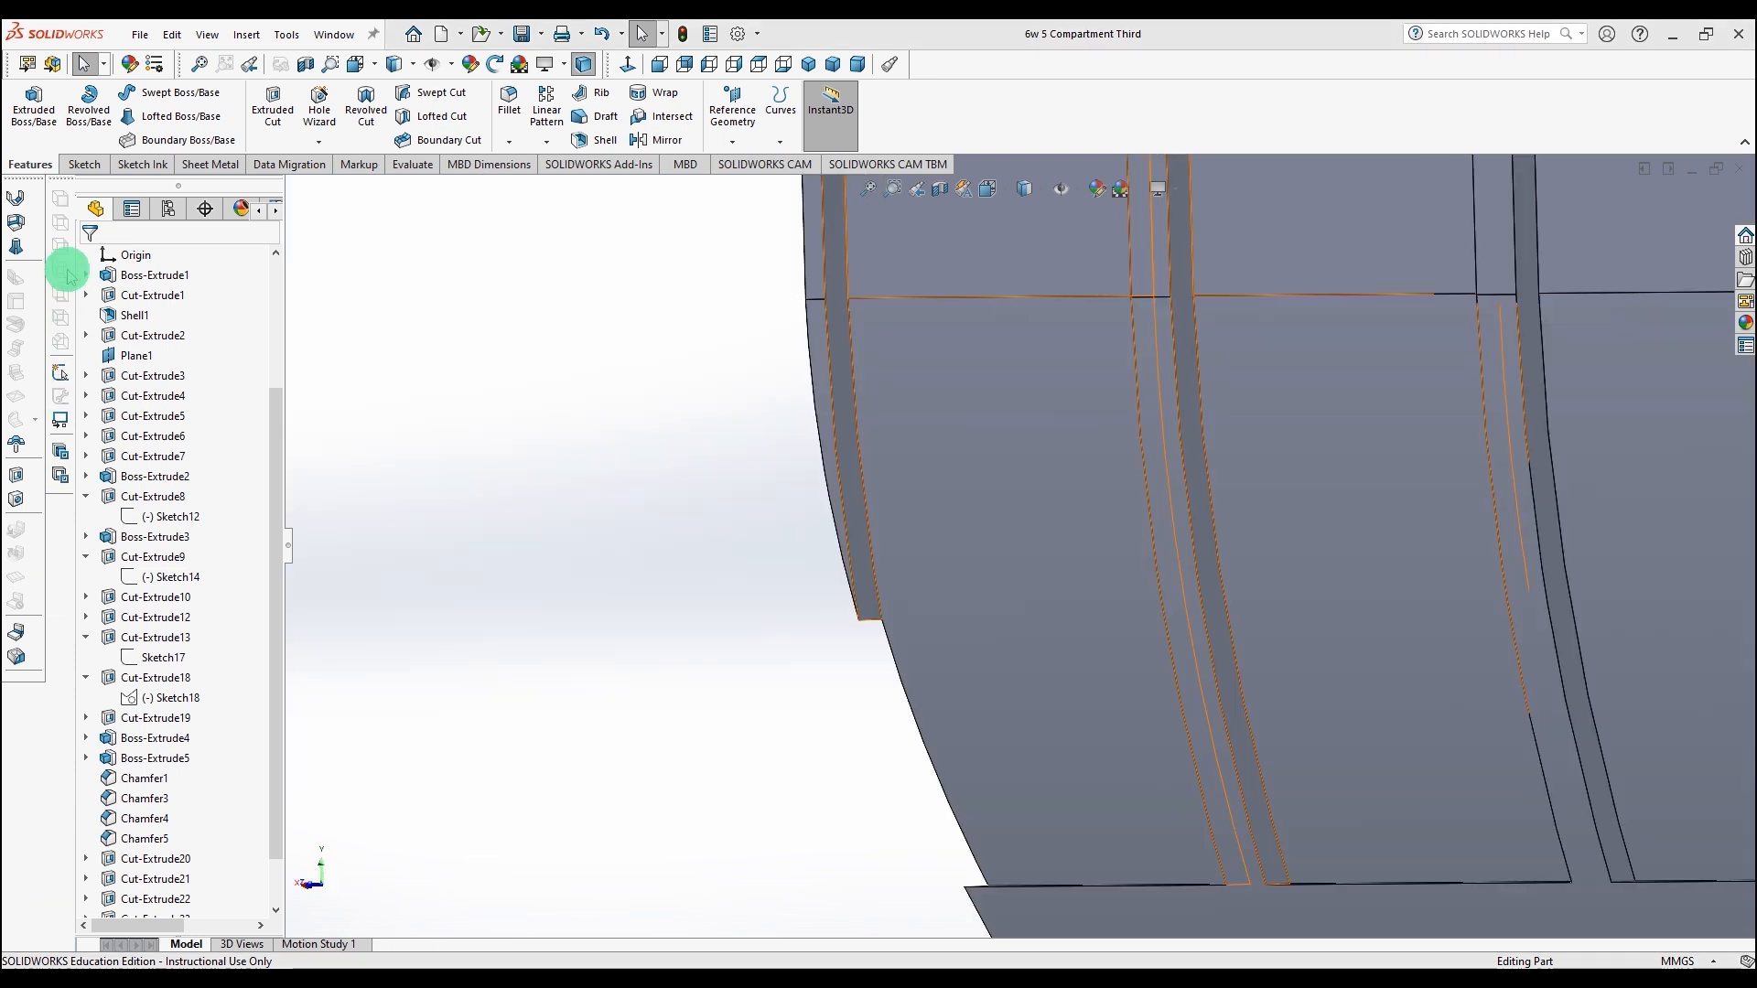
Step: Start a sketch on the outer end panel face and convert the curved strip edge into it
{"action": "left_click", "coordinate": [842, 391]}
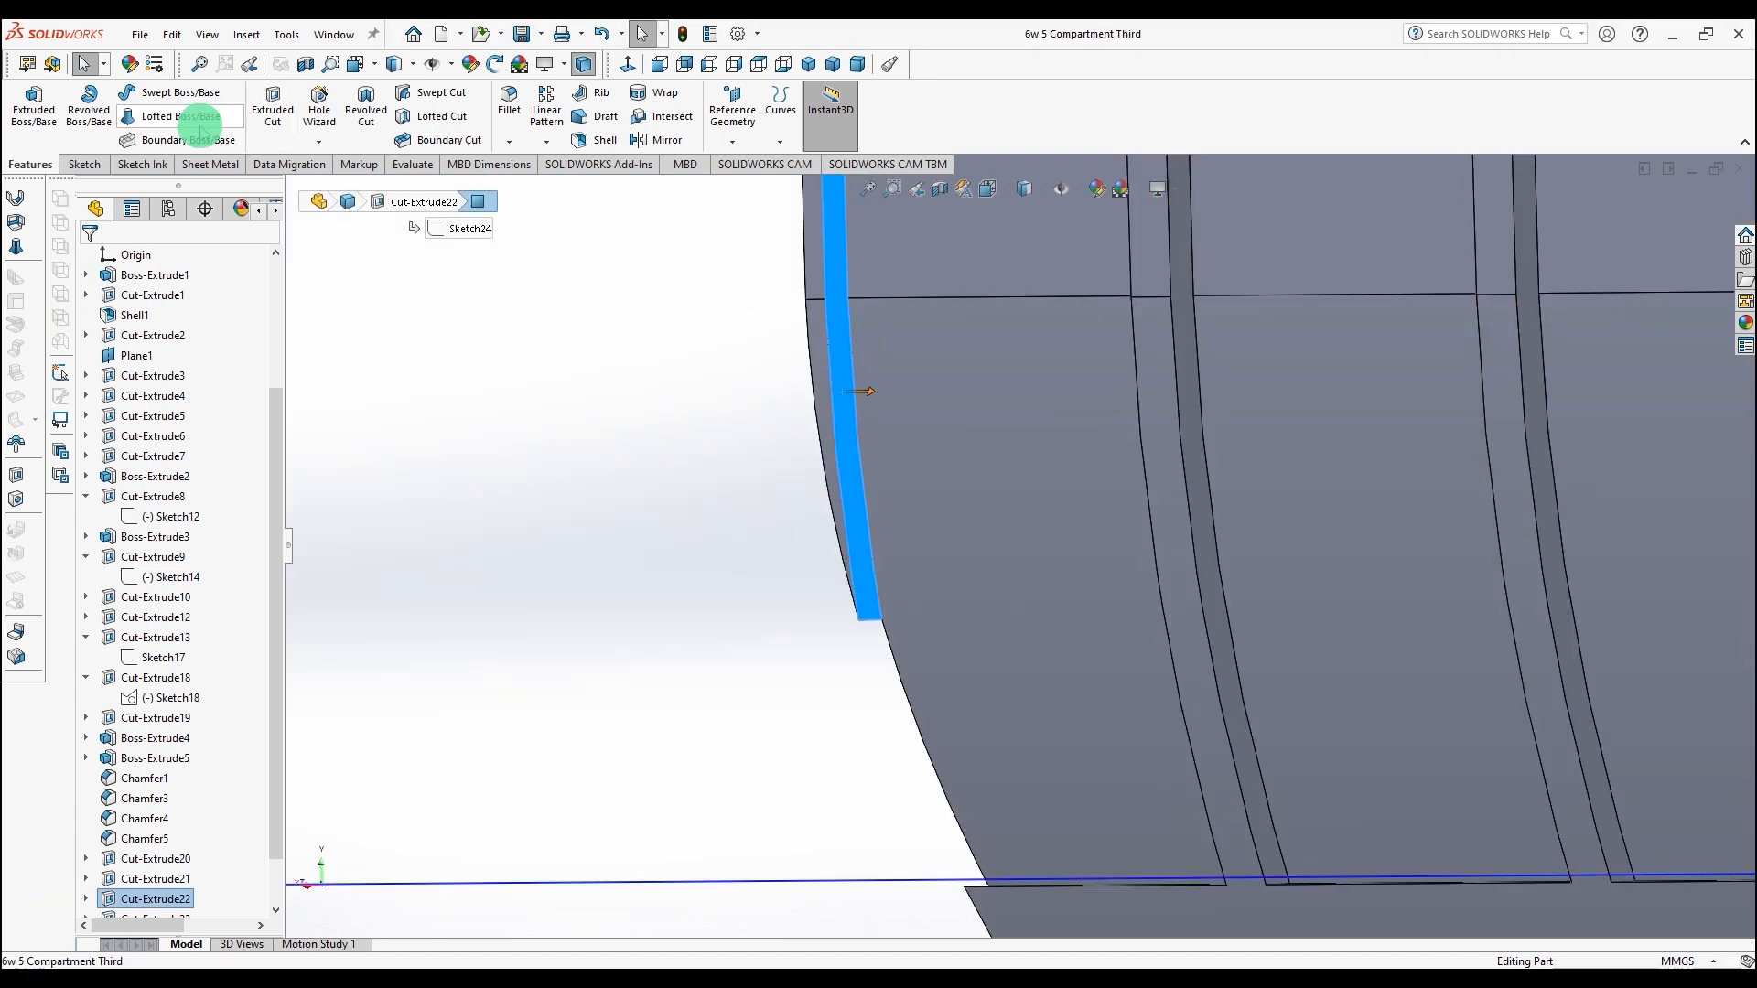
{"action": "left_click", "coordinate": [79, 163]}
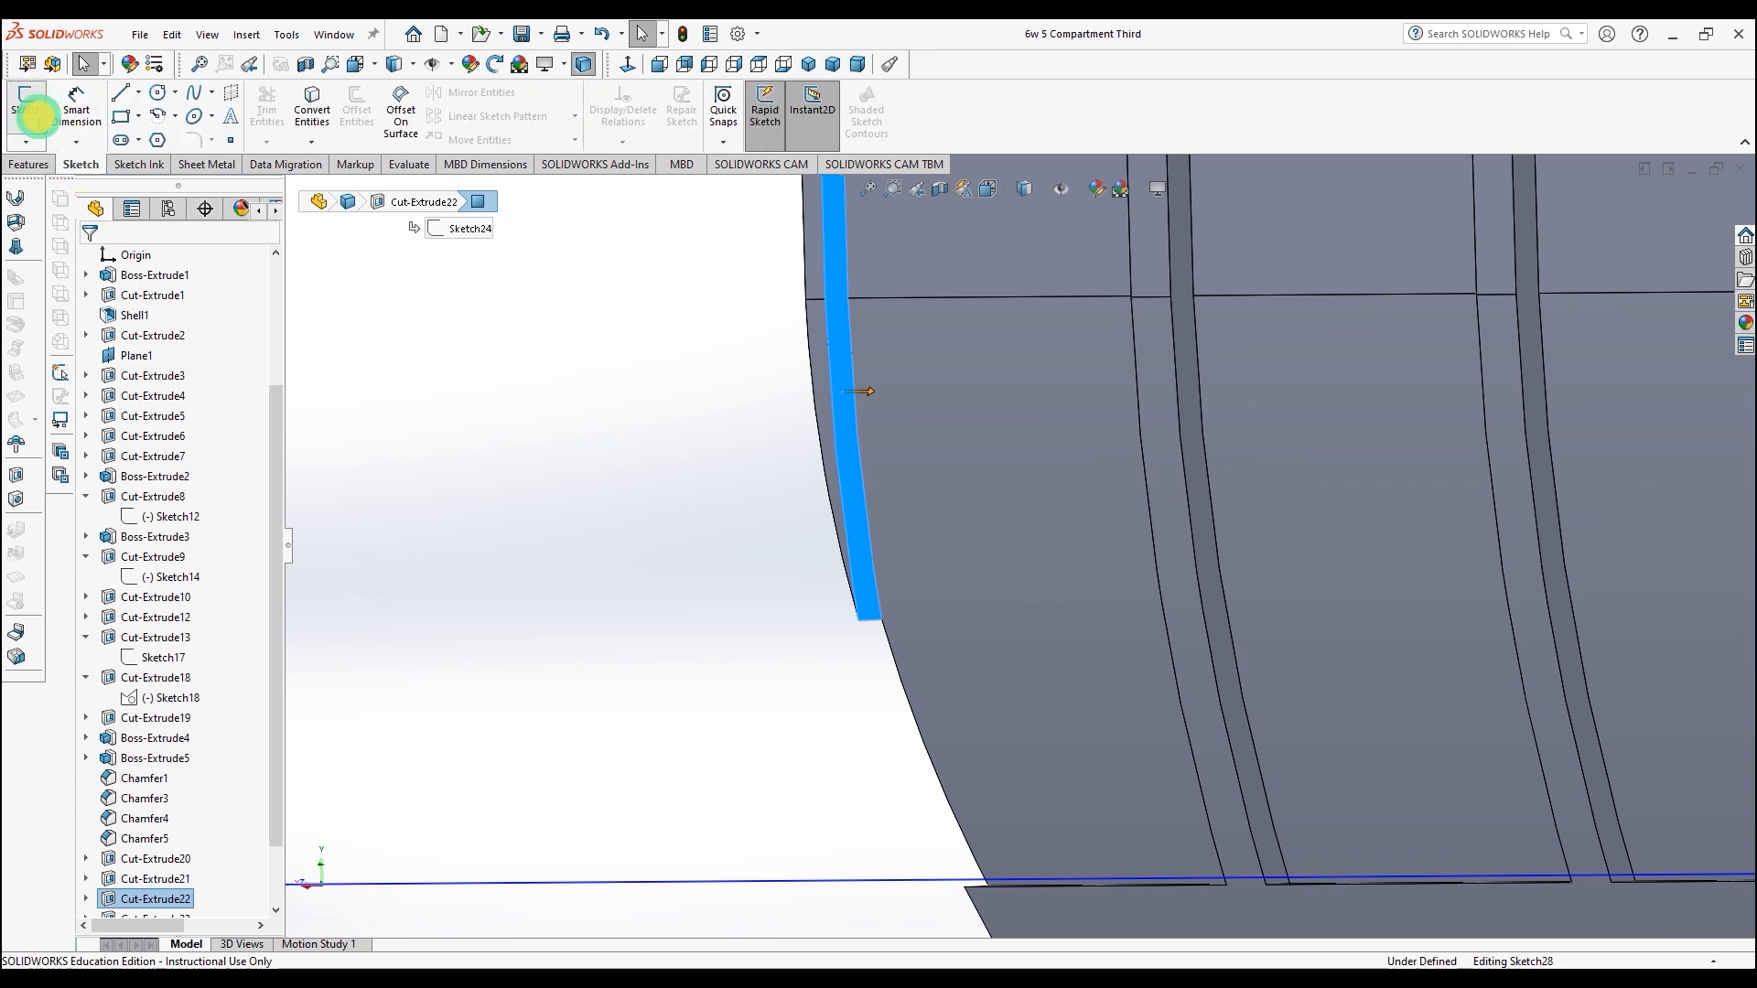
{"action": "left_click", "coordinate": [27, 105]}
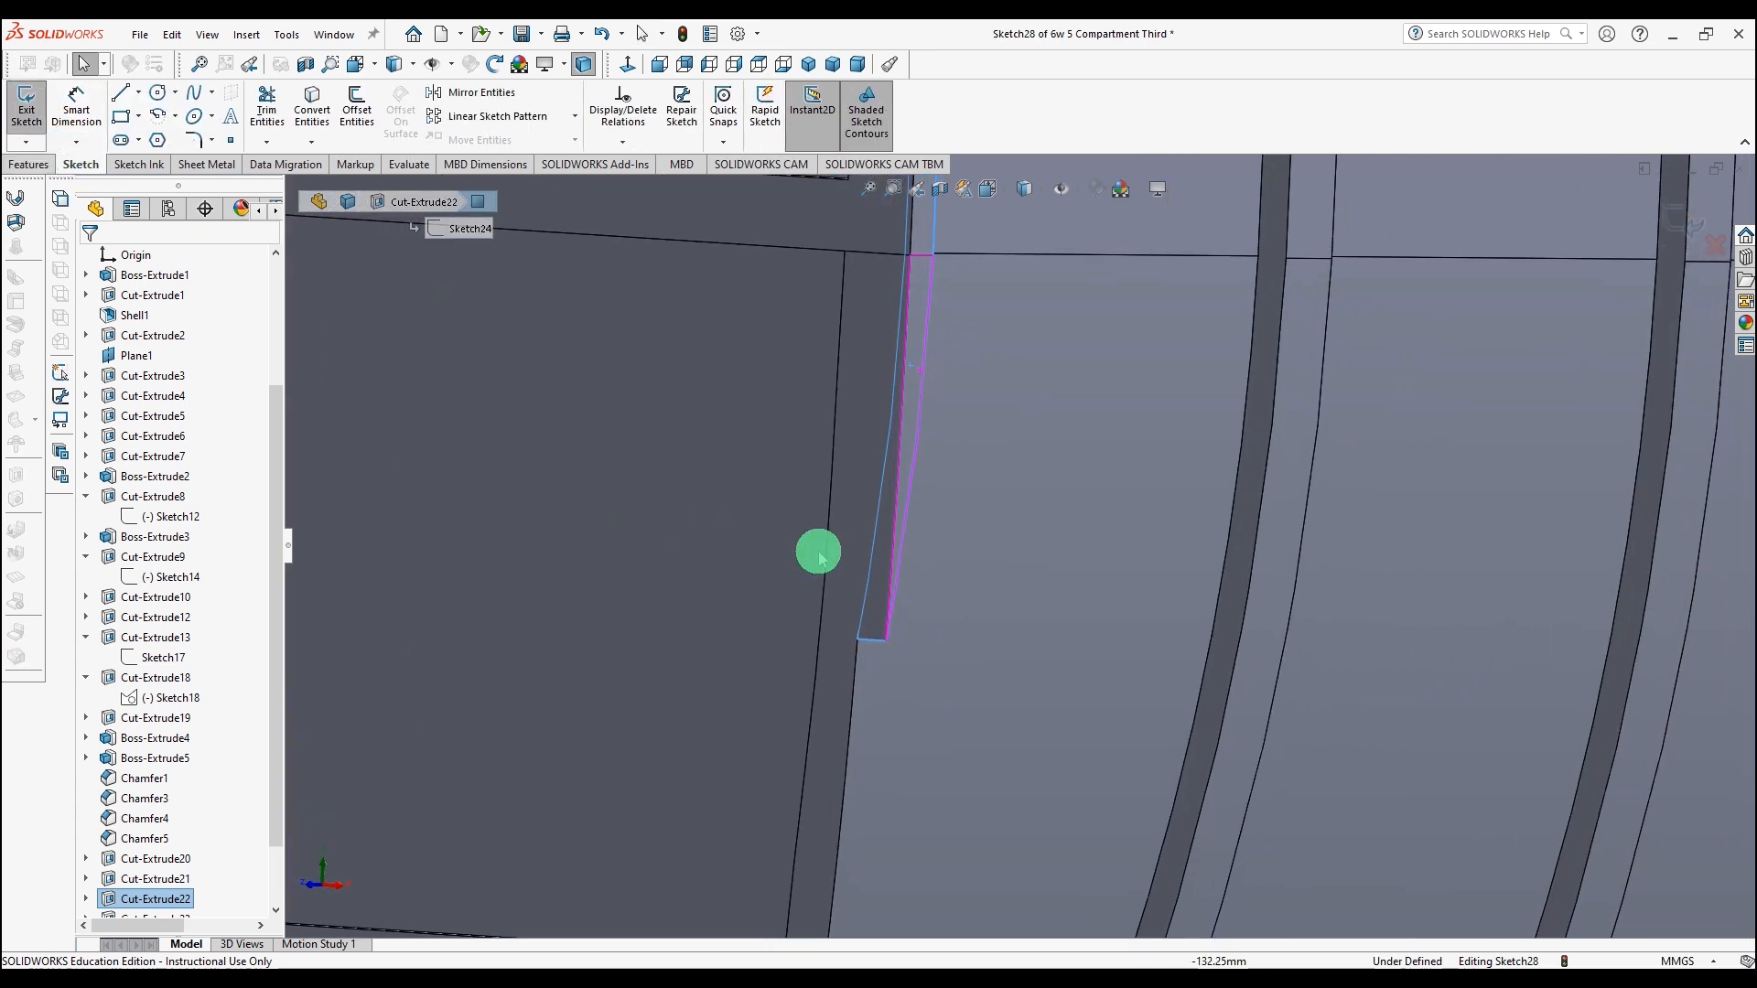
{"action": "left_click", "coordinate": [1239, 549]}
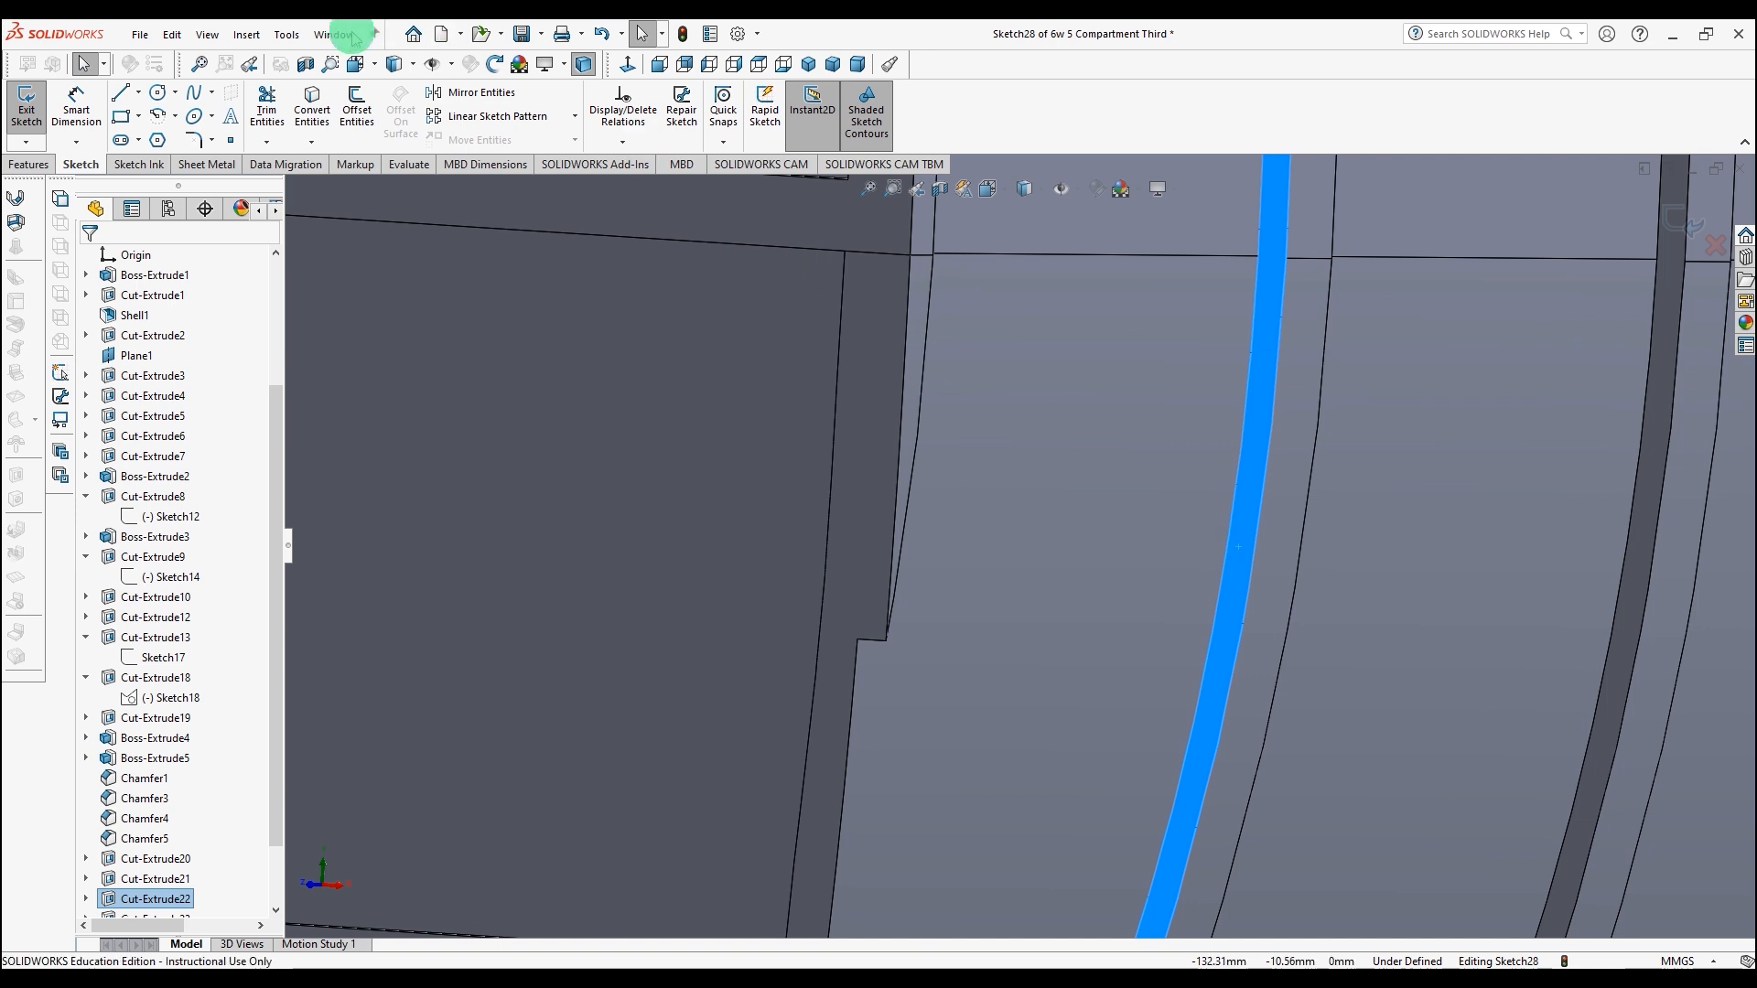
{"action": "left_click", "coordinate": [310, 105]}
Step: Draw a short line across the converted strip at the panel seam and trim away the strip portion above it
{"action": "scroll", "coordinate": [451, 423], "scroll_direction": "up", "scroll_amount": 4}
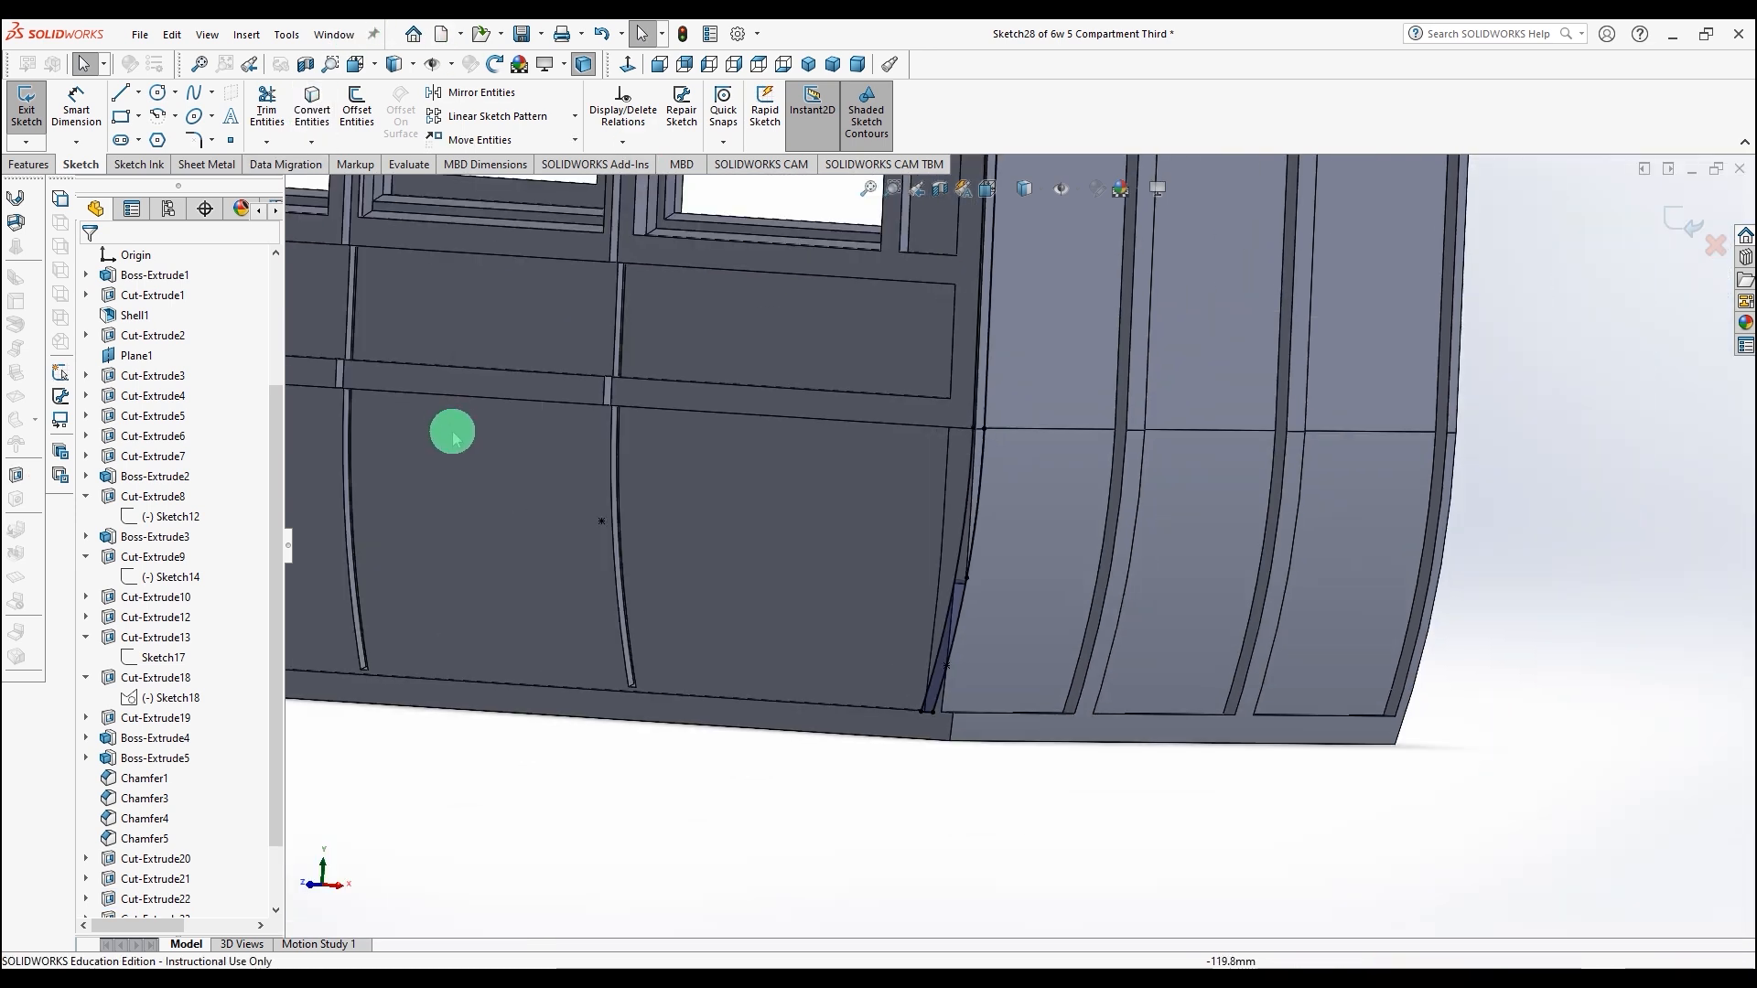
{"action": "middle_click_drag", "start_coordinate": [581, 776], "coordinate": [514, 785]}
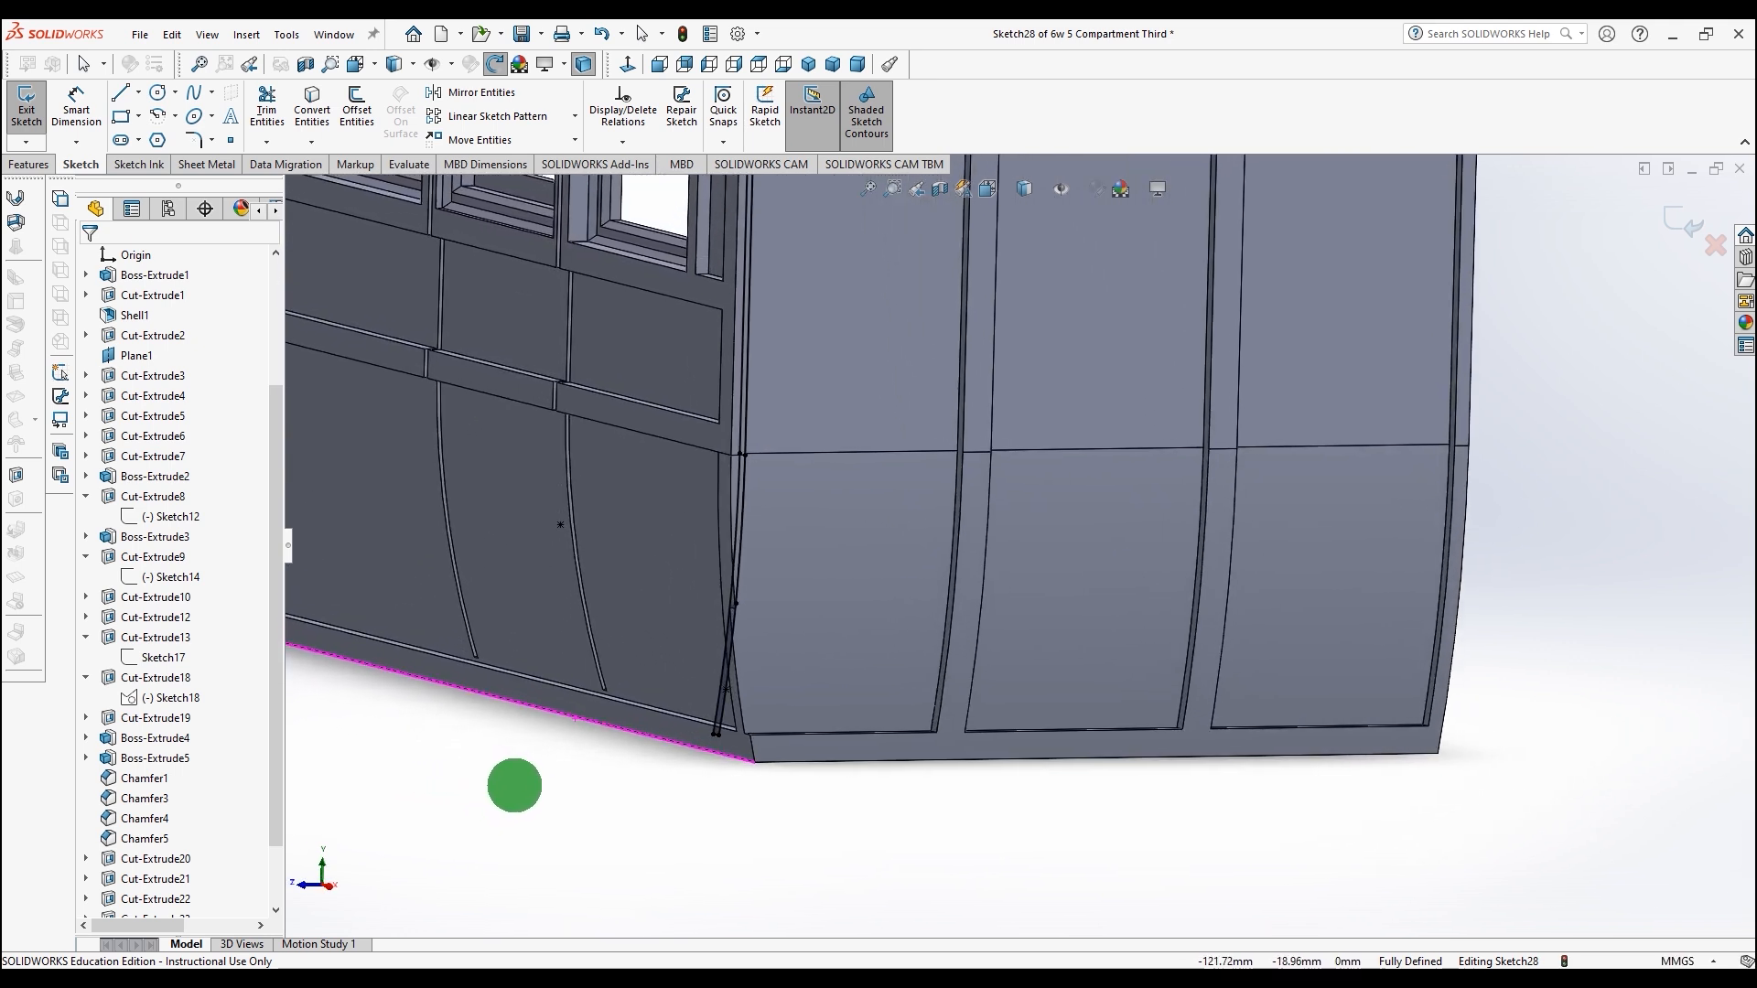
{"action": "left_click", "coordinate": [31, 165]}
{"action": "middle_click_drag", "start_coordinate": [607, 757], "coordinate": [479, 773]}
{"action": "scroll", "coordinate": [434, 486], "scroll_direction": "down", "scroll_amount": 5}
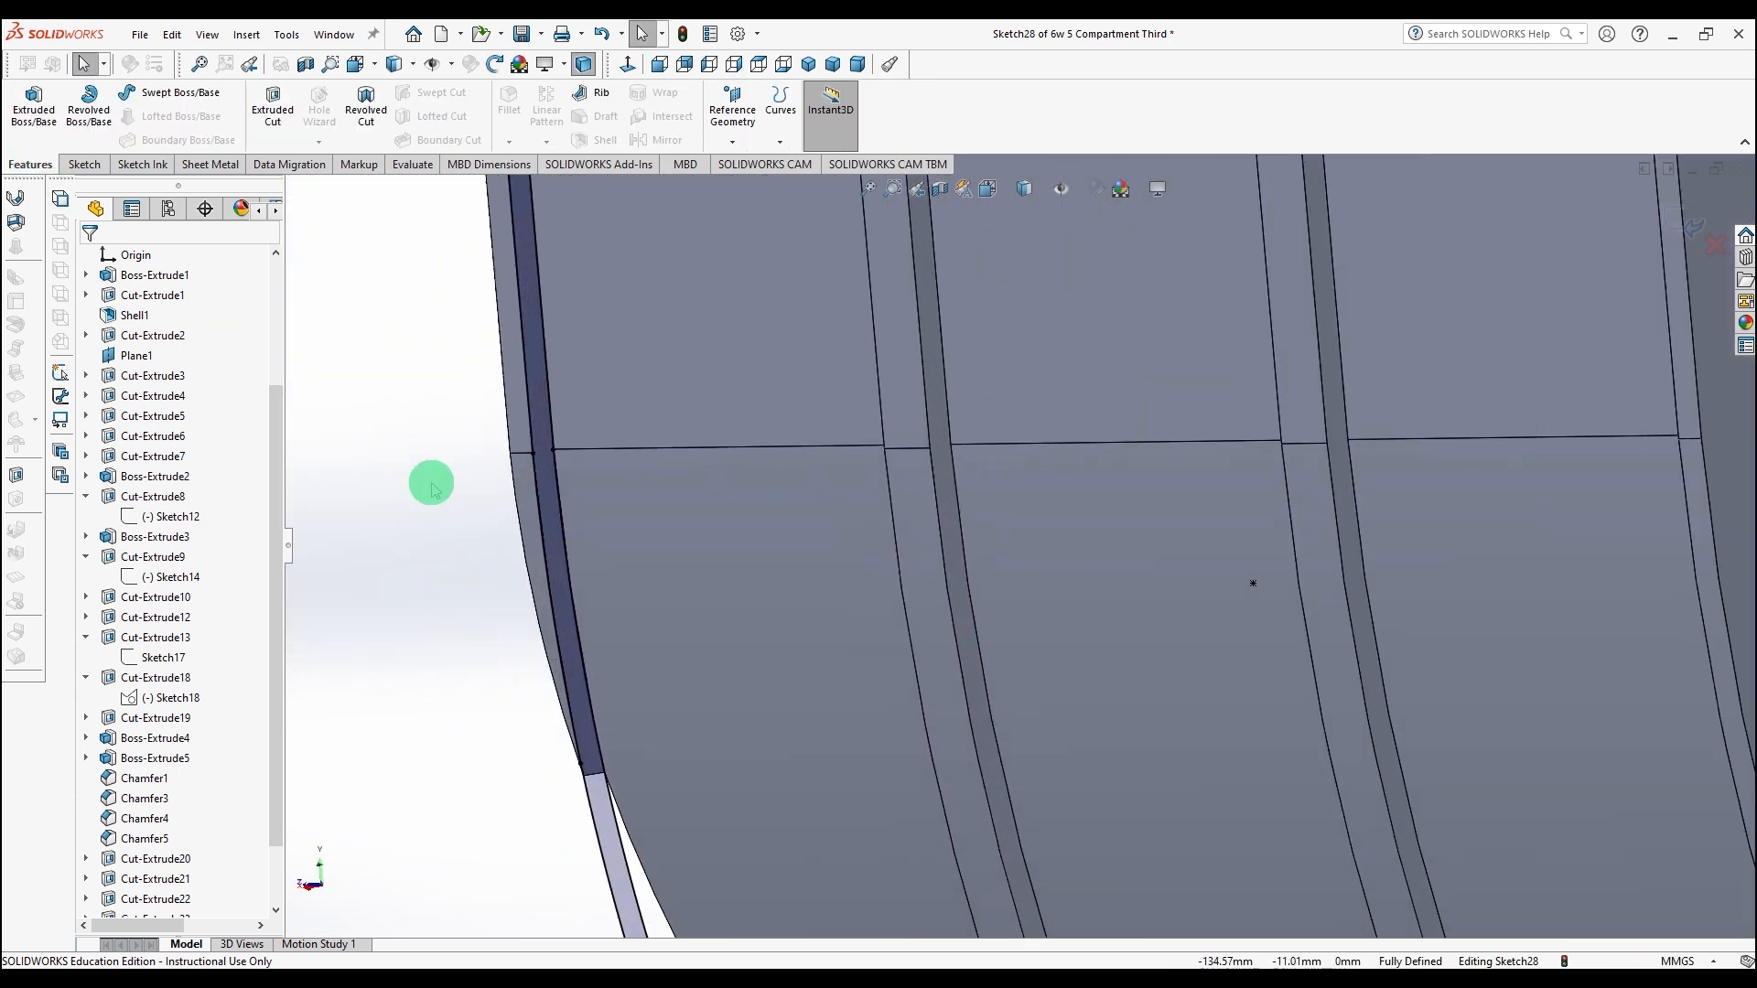
{"action": "left_click", "coordinate": [85, 167]}
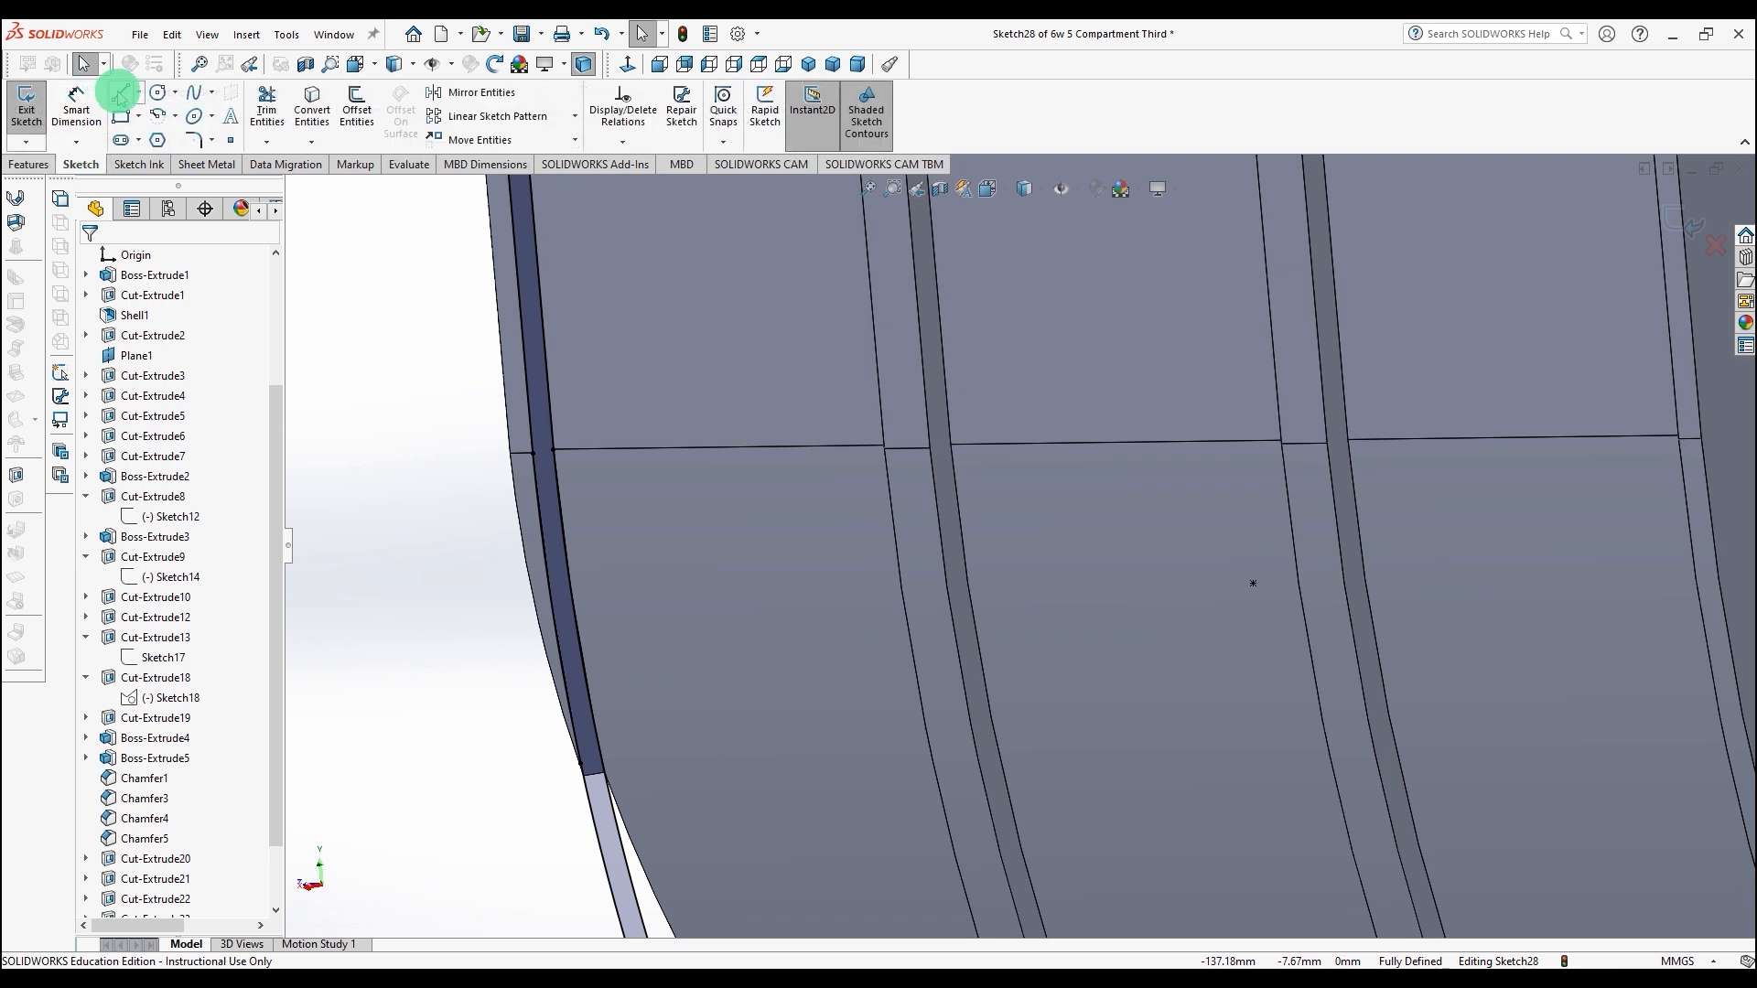
{"action": "left_click_drag", "start_coordinate": [553, 449], "coordinate": [534, 454]}
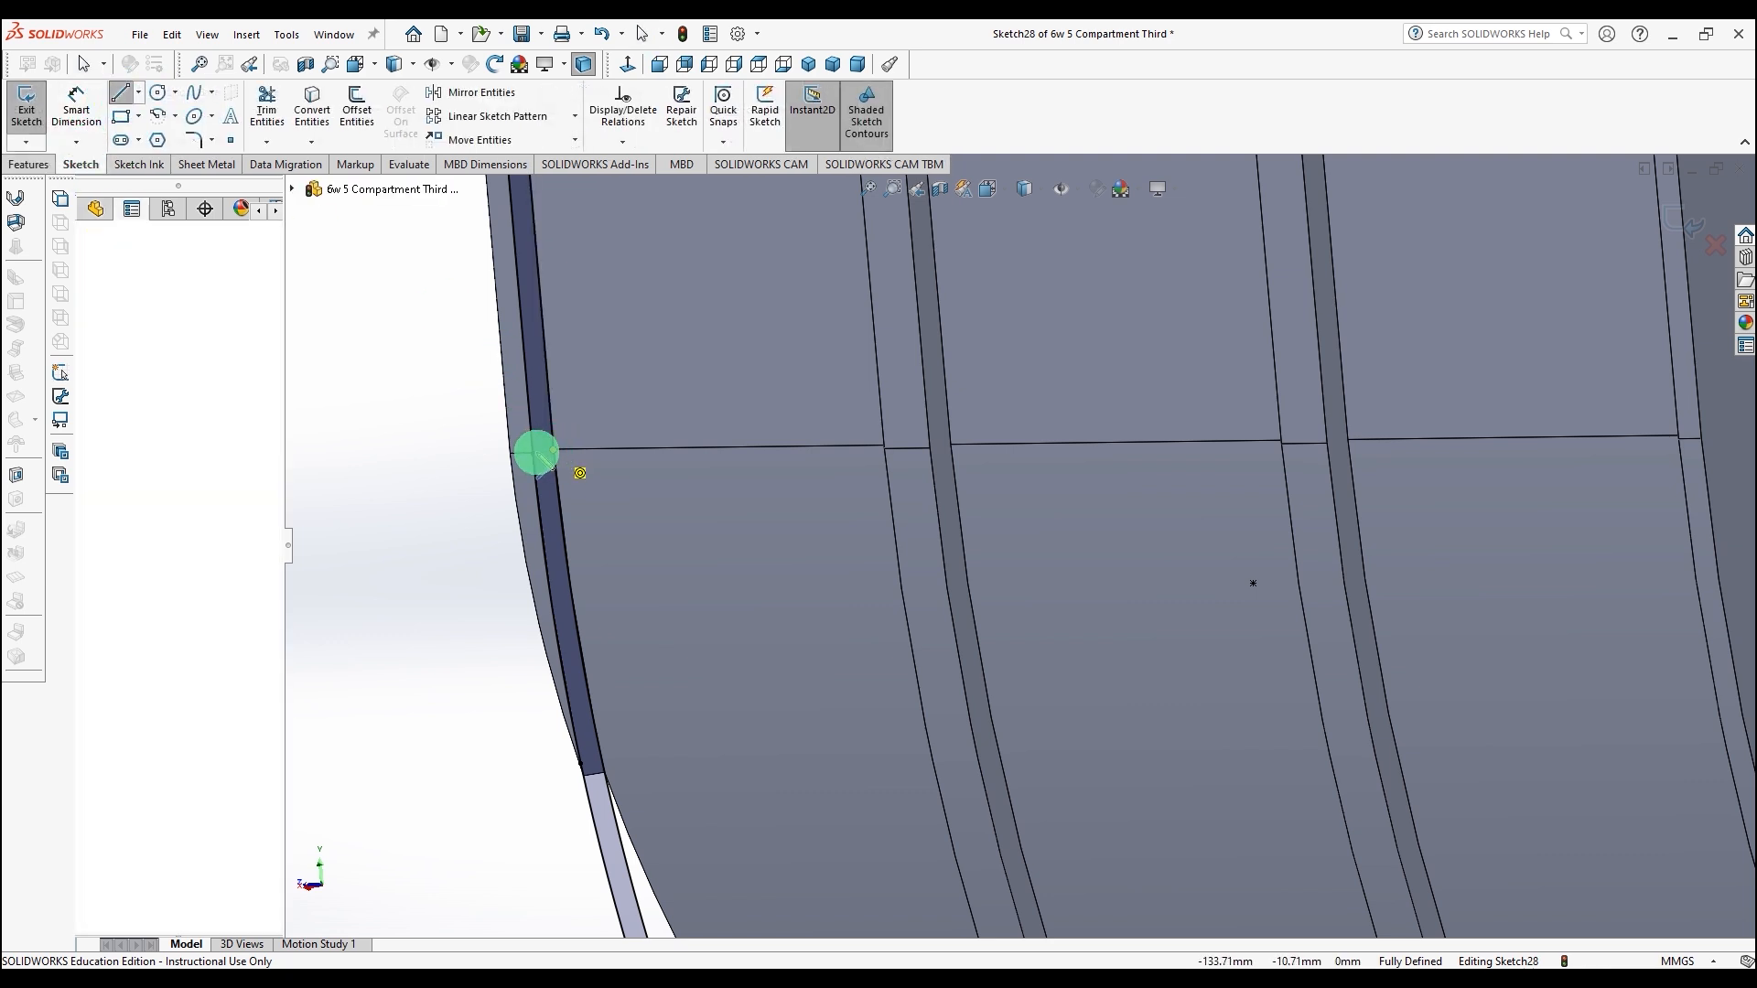
{"action": "left_click", "coordinate": [282, 112]}
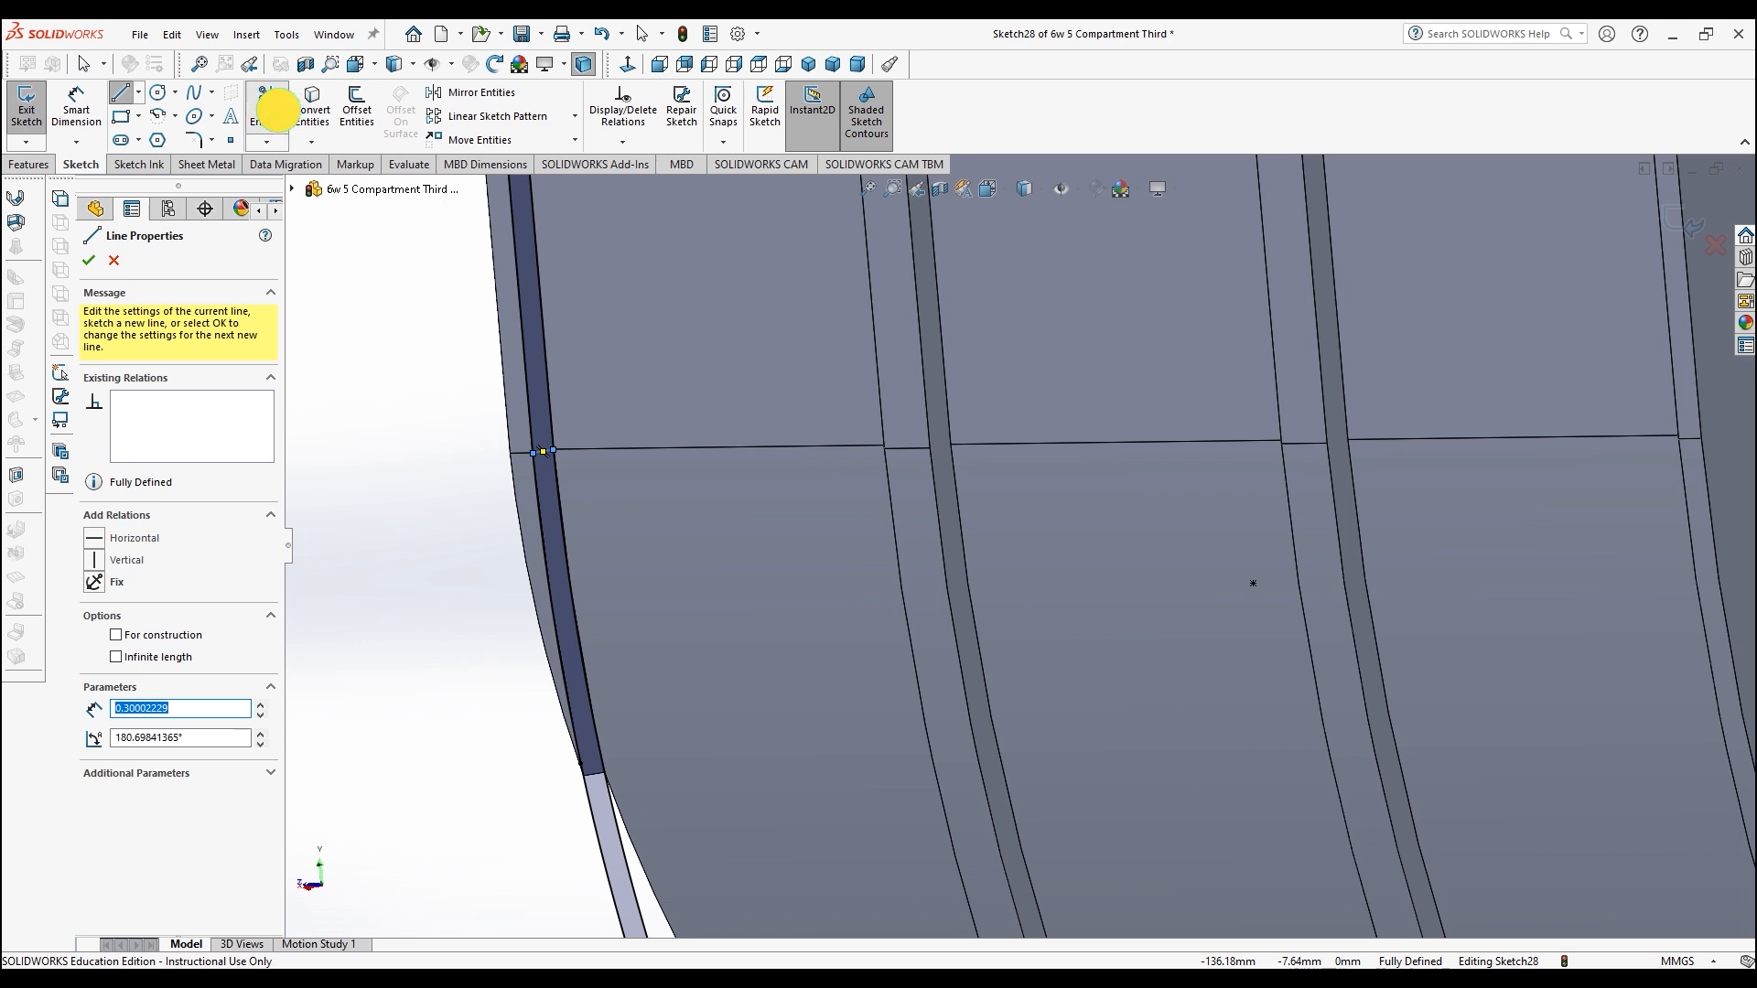
{"action": "left_click", "coordinate": [519, 311]}
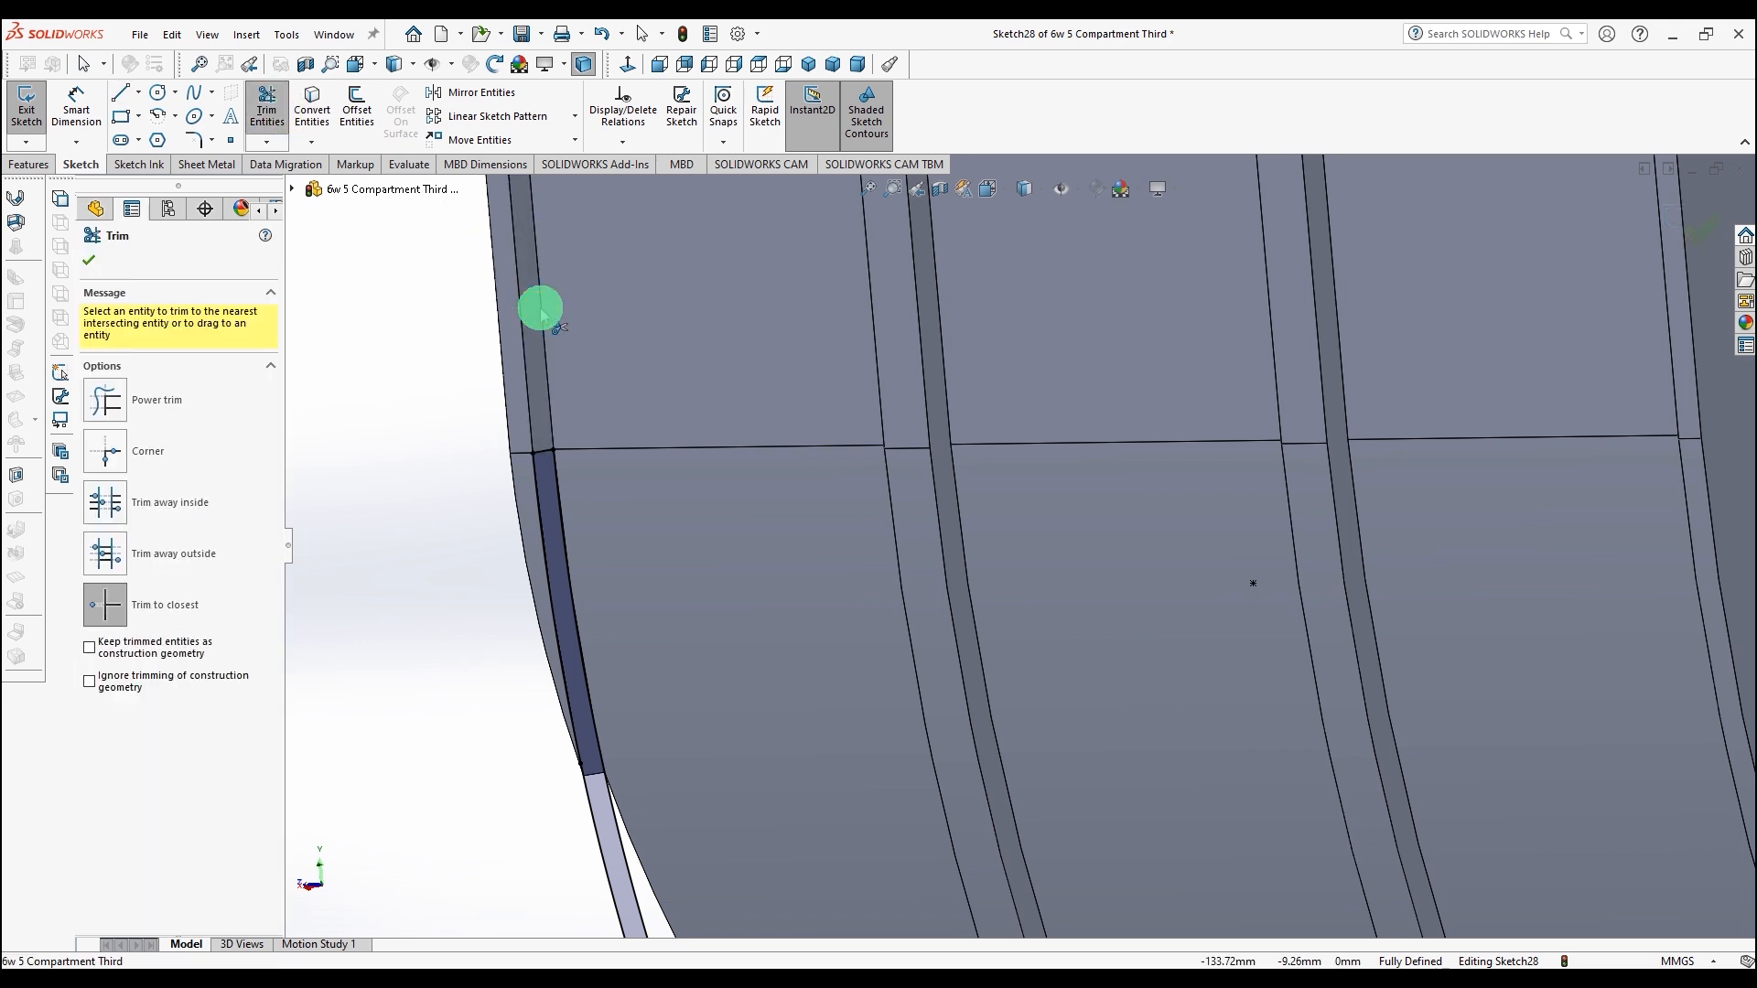
Step: Boss-extrude the strip profile with Offset From Surface 0.32 mm, using the base's lower side face as the reference
{"action": "scroll", "coordinate": [540, 311], "scroll_direction": "up", "scroll_amount": 5}
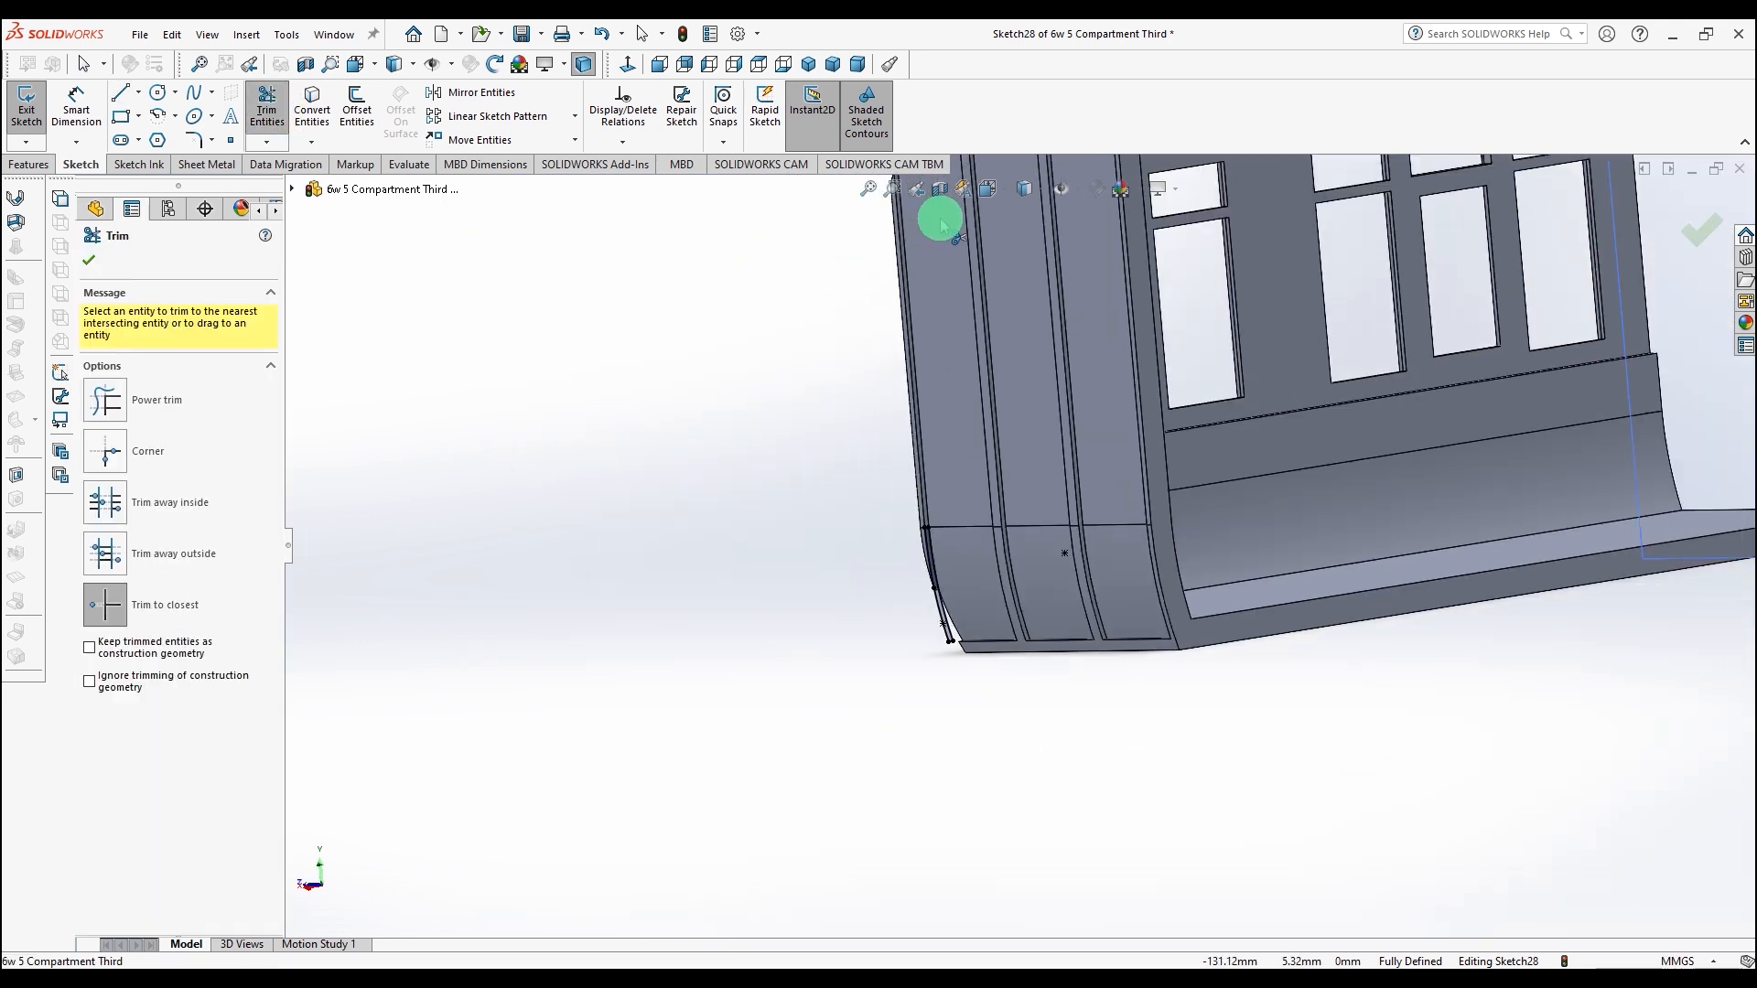
{"action": "scroll", "coordinate": [942, 224], "scroll_direction": "up", "scroll_amount": 2}
{"action": "scroll", "coordinate": [944, 300], "scroll_direction": "down", "scroll_amount": 6}
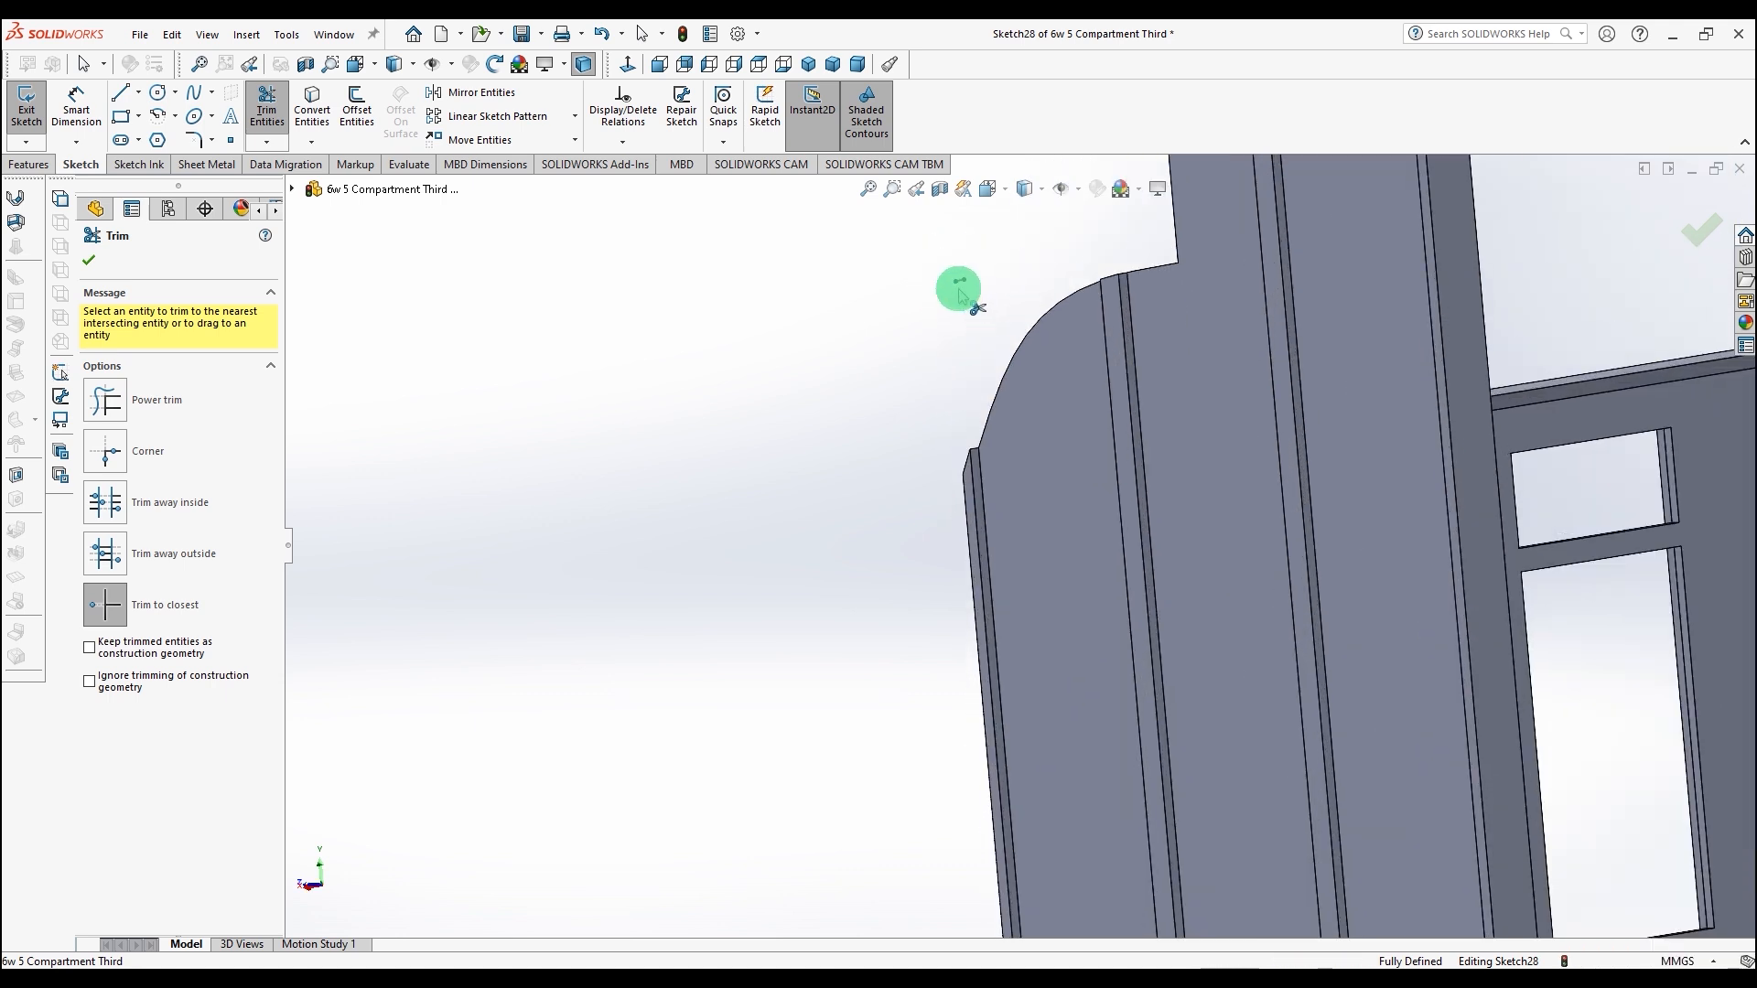
{"action": "middle_click_drag", "start_coordinate": [952, 706], "coordinate": [1389, 794]}
{"action": "scroll", "coordinate": [1331, 695], "scroll_direction": "down", "scroll_amount": 5}
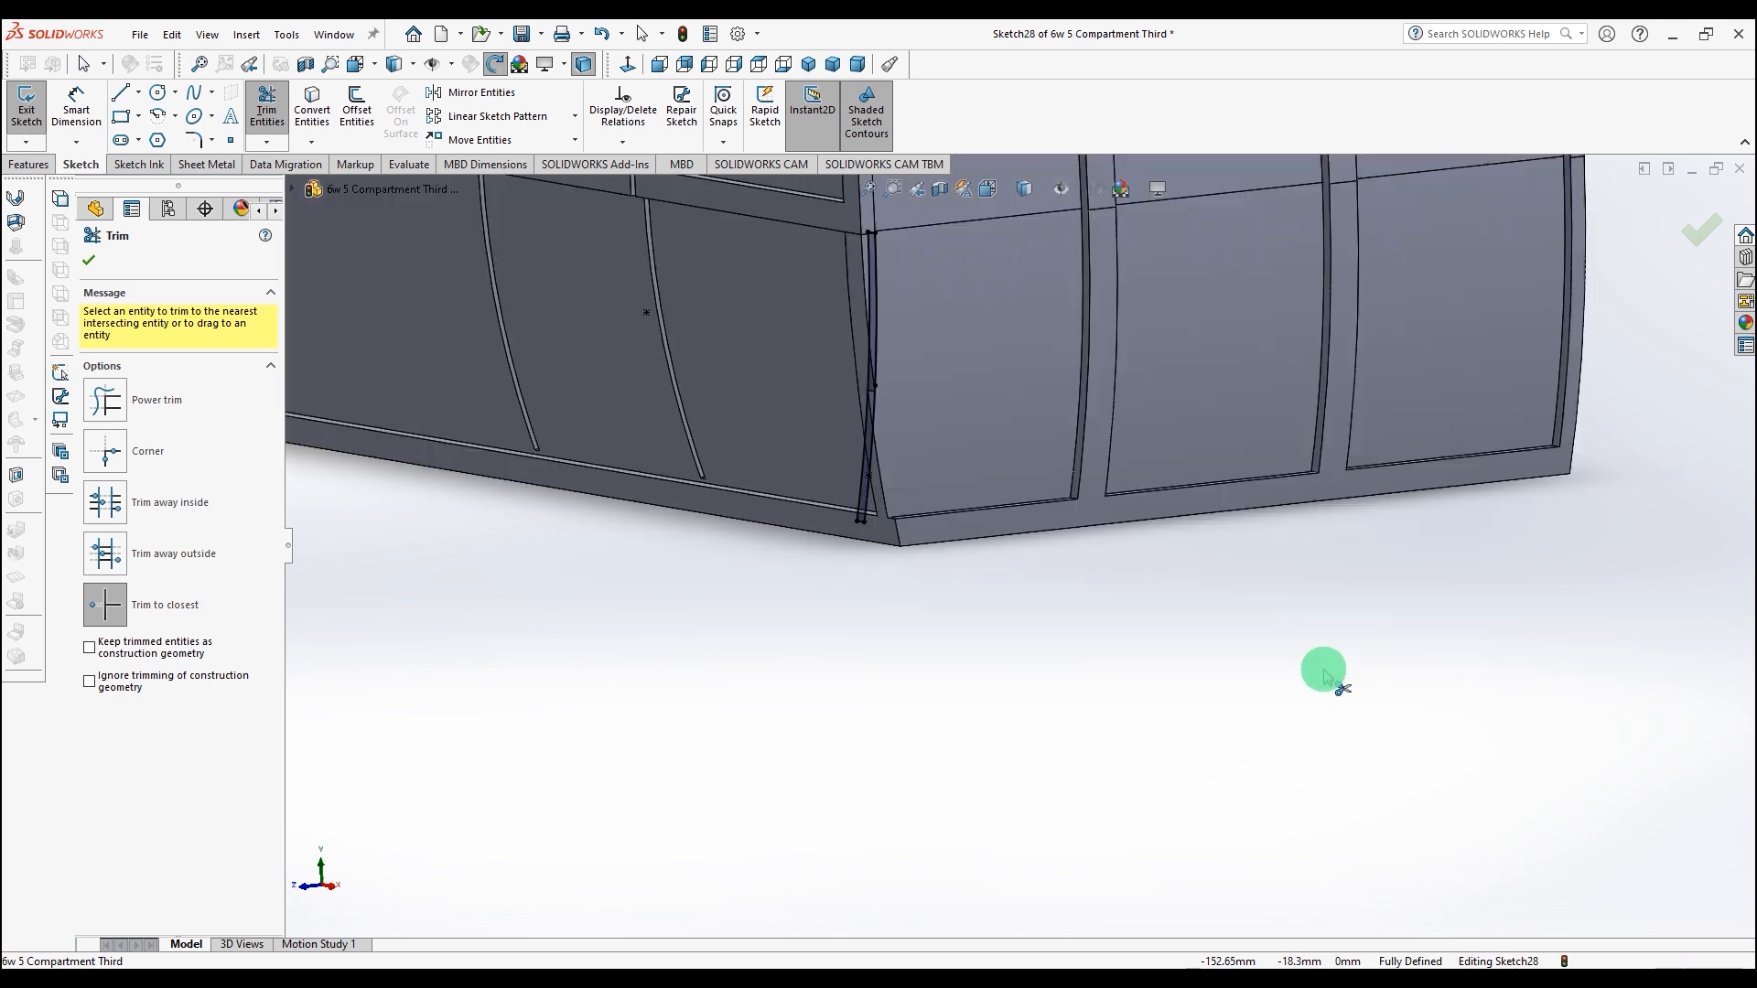
{"action": "middle_click_drag", "start_coordinate": [973, 583], "coordinate": [942, 612]}
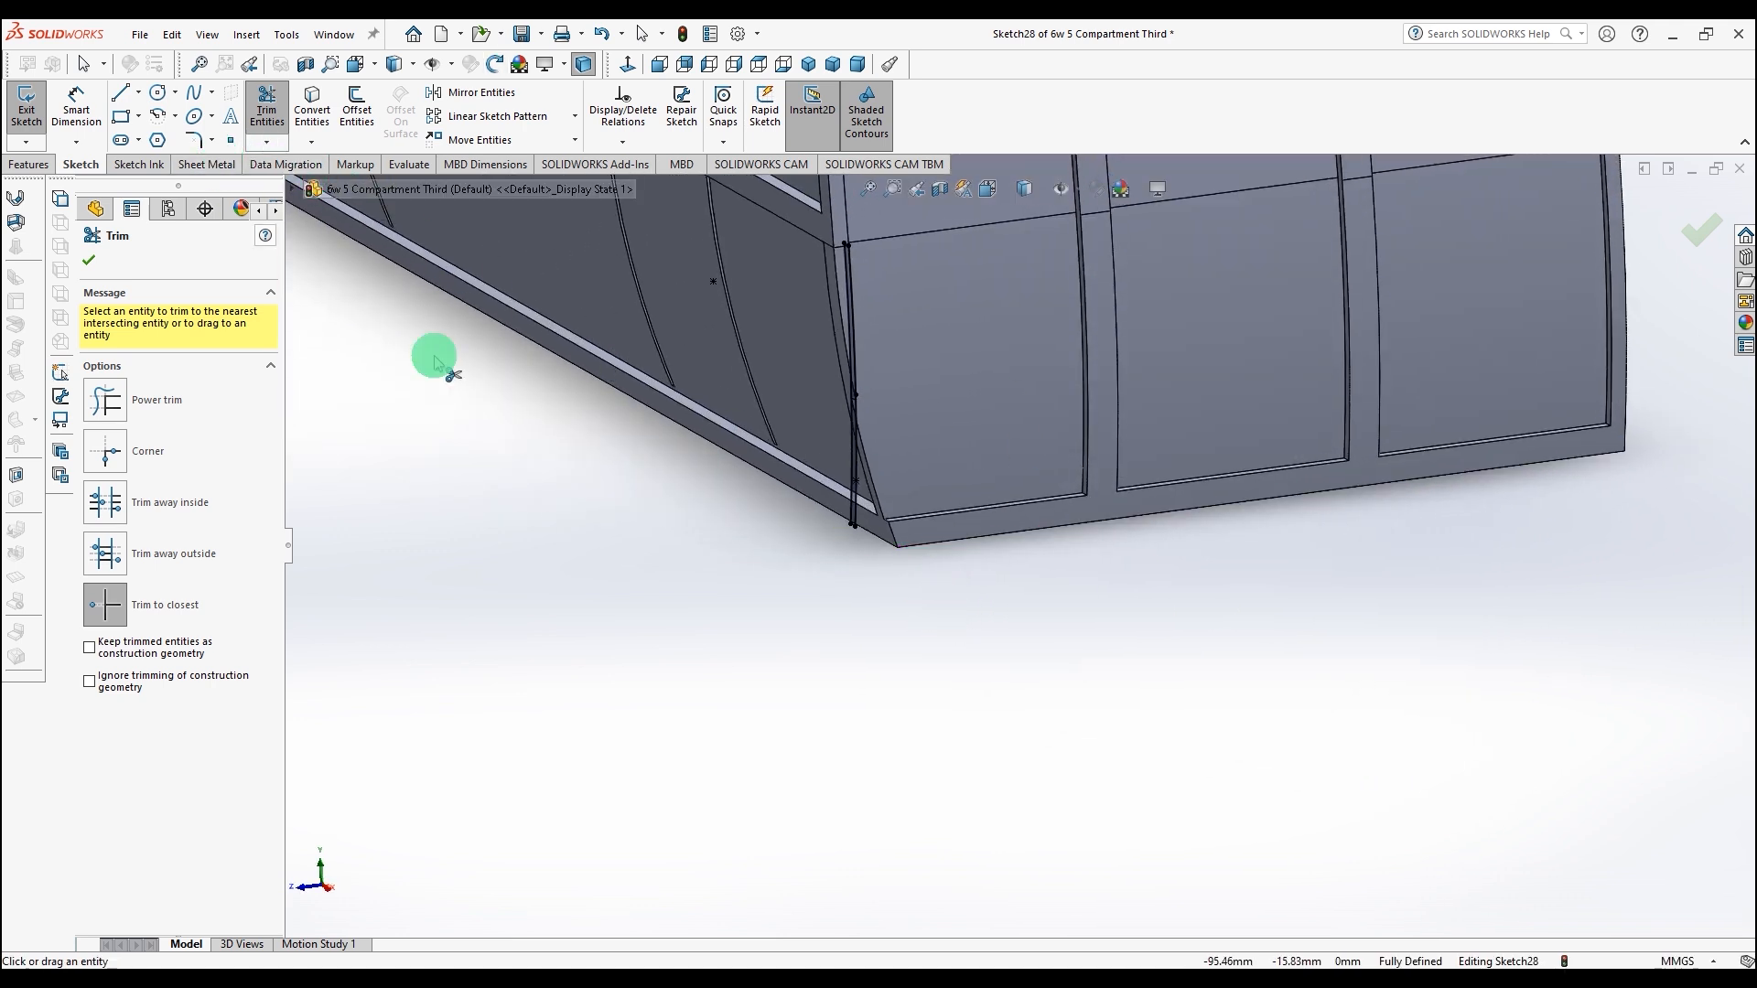
{"action": "left_click", "coordinate": [46, 167]}
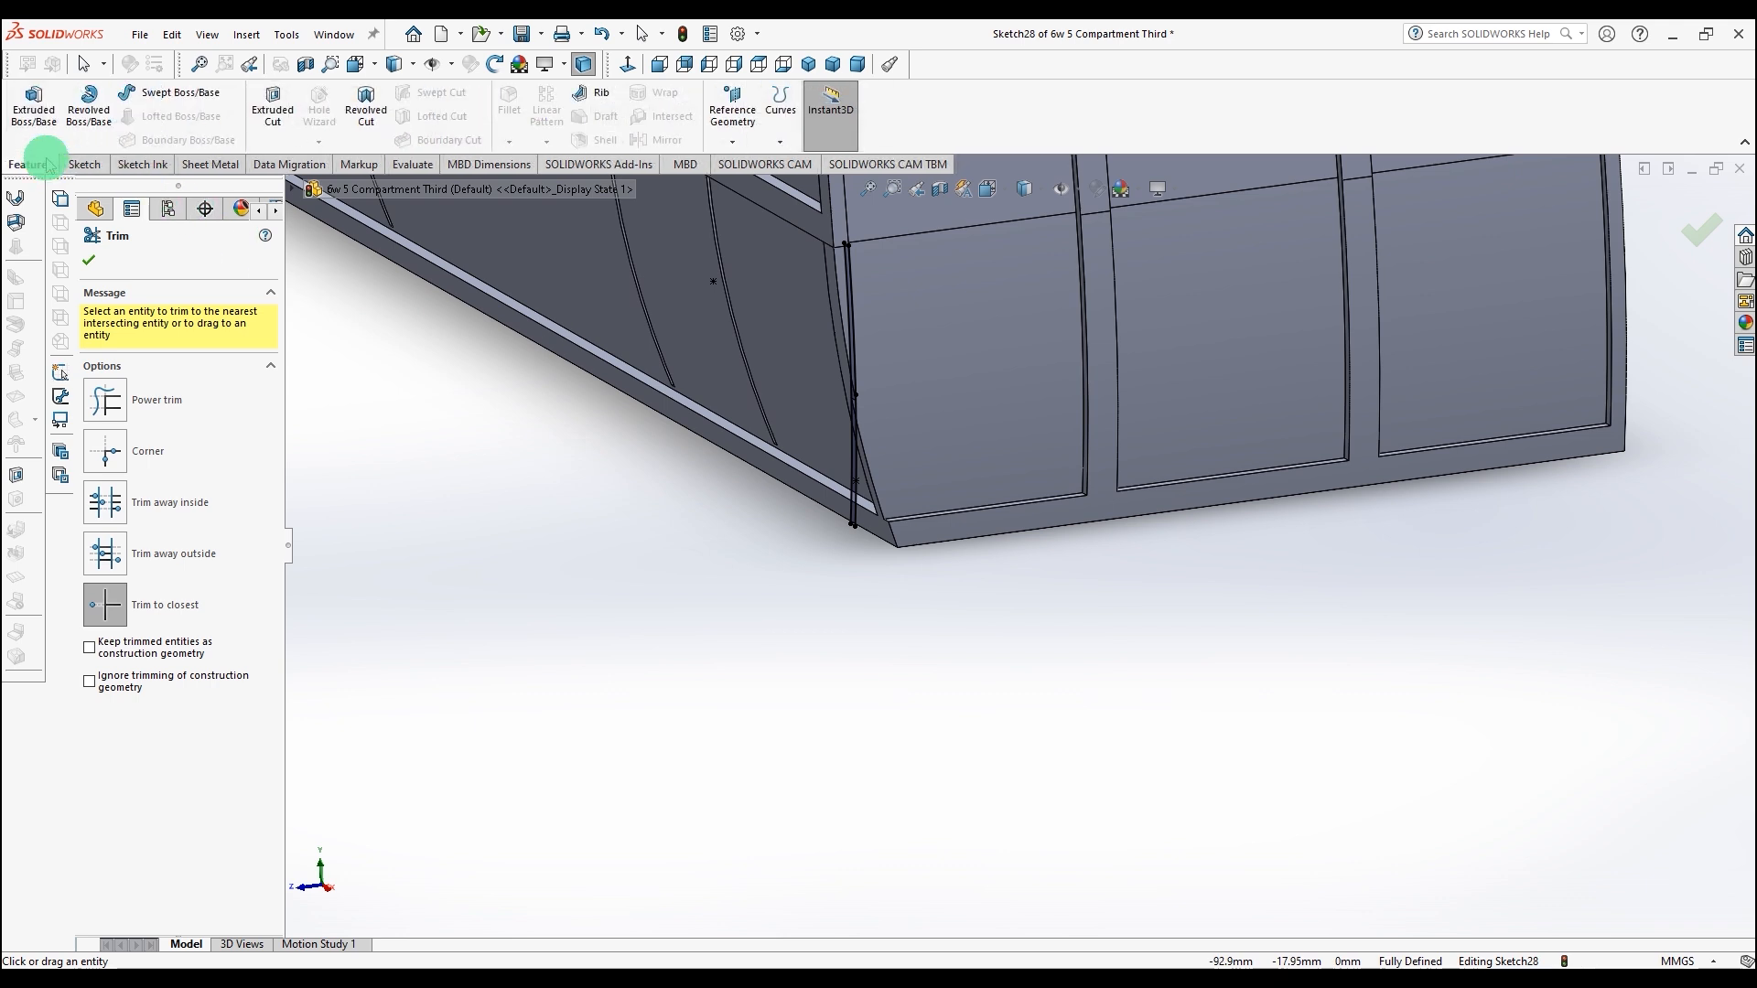
{"action": "left_click", "coordinate": [42, 101]}
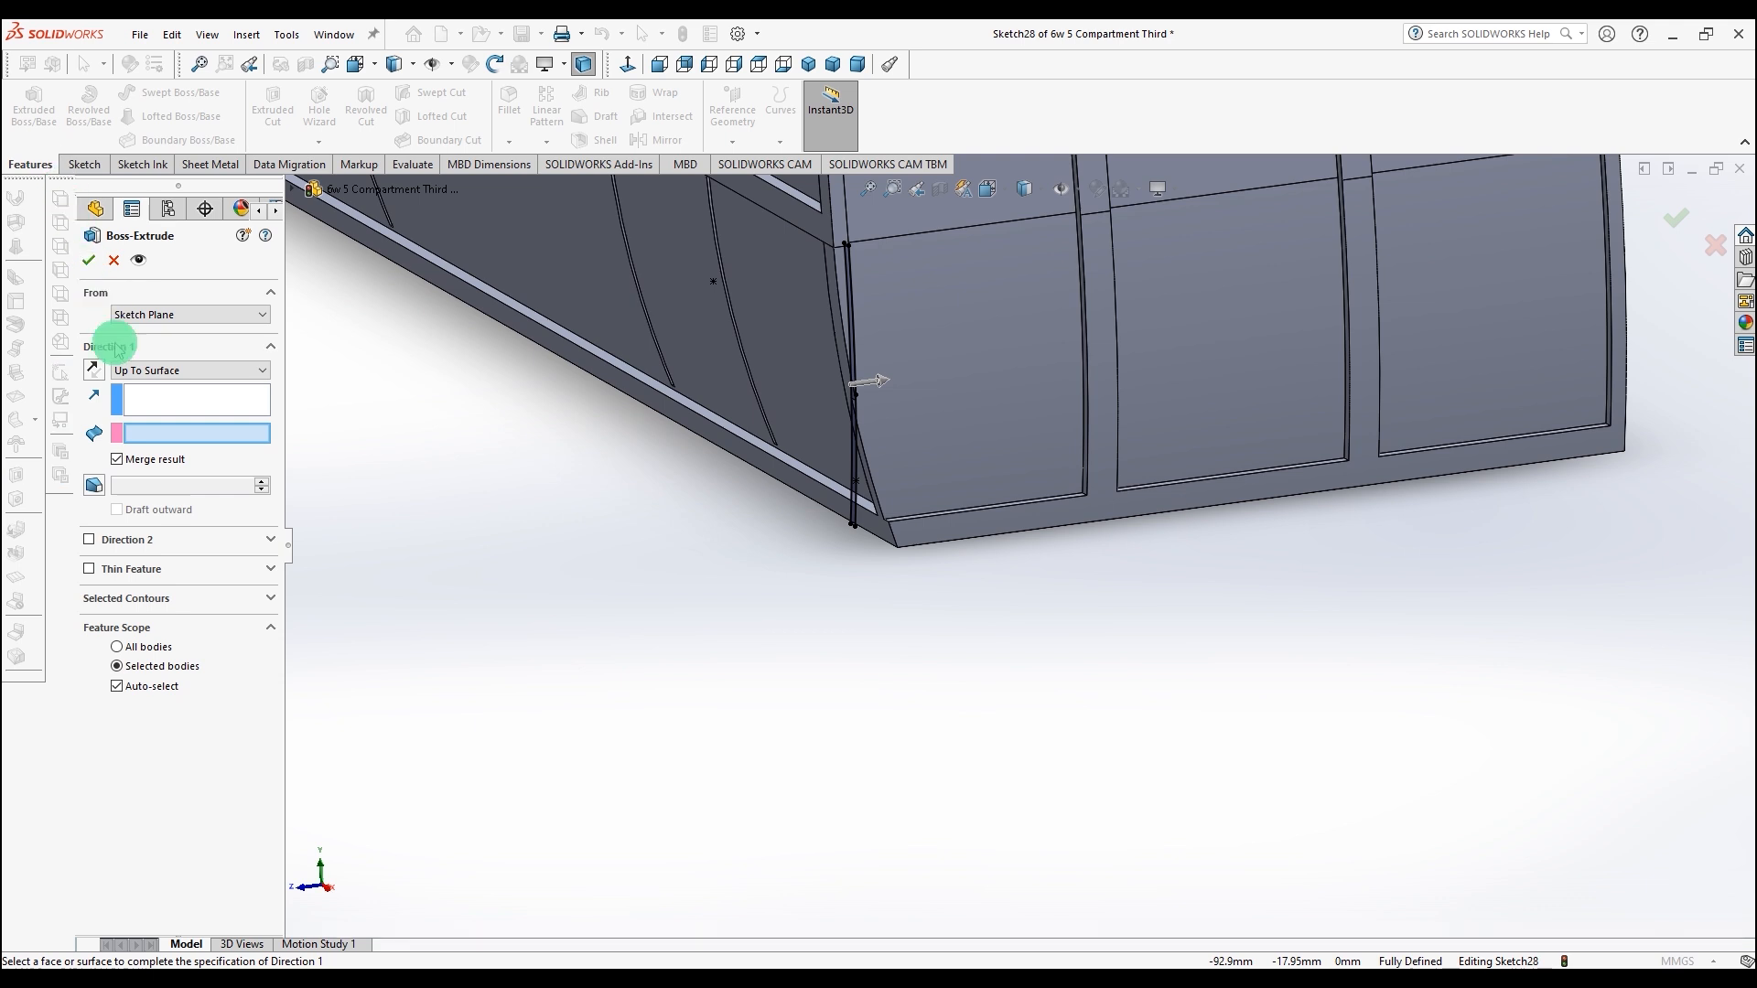
{"action": "left_click", "coordinate": [135, 369]}
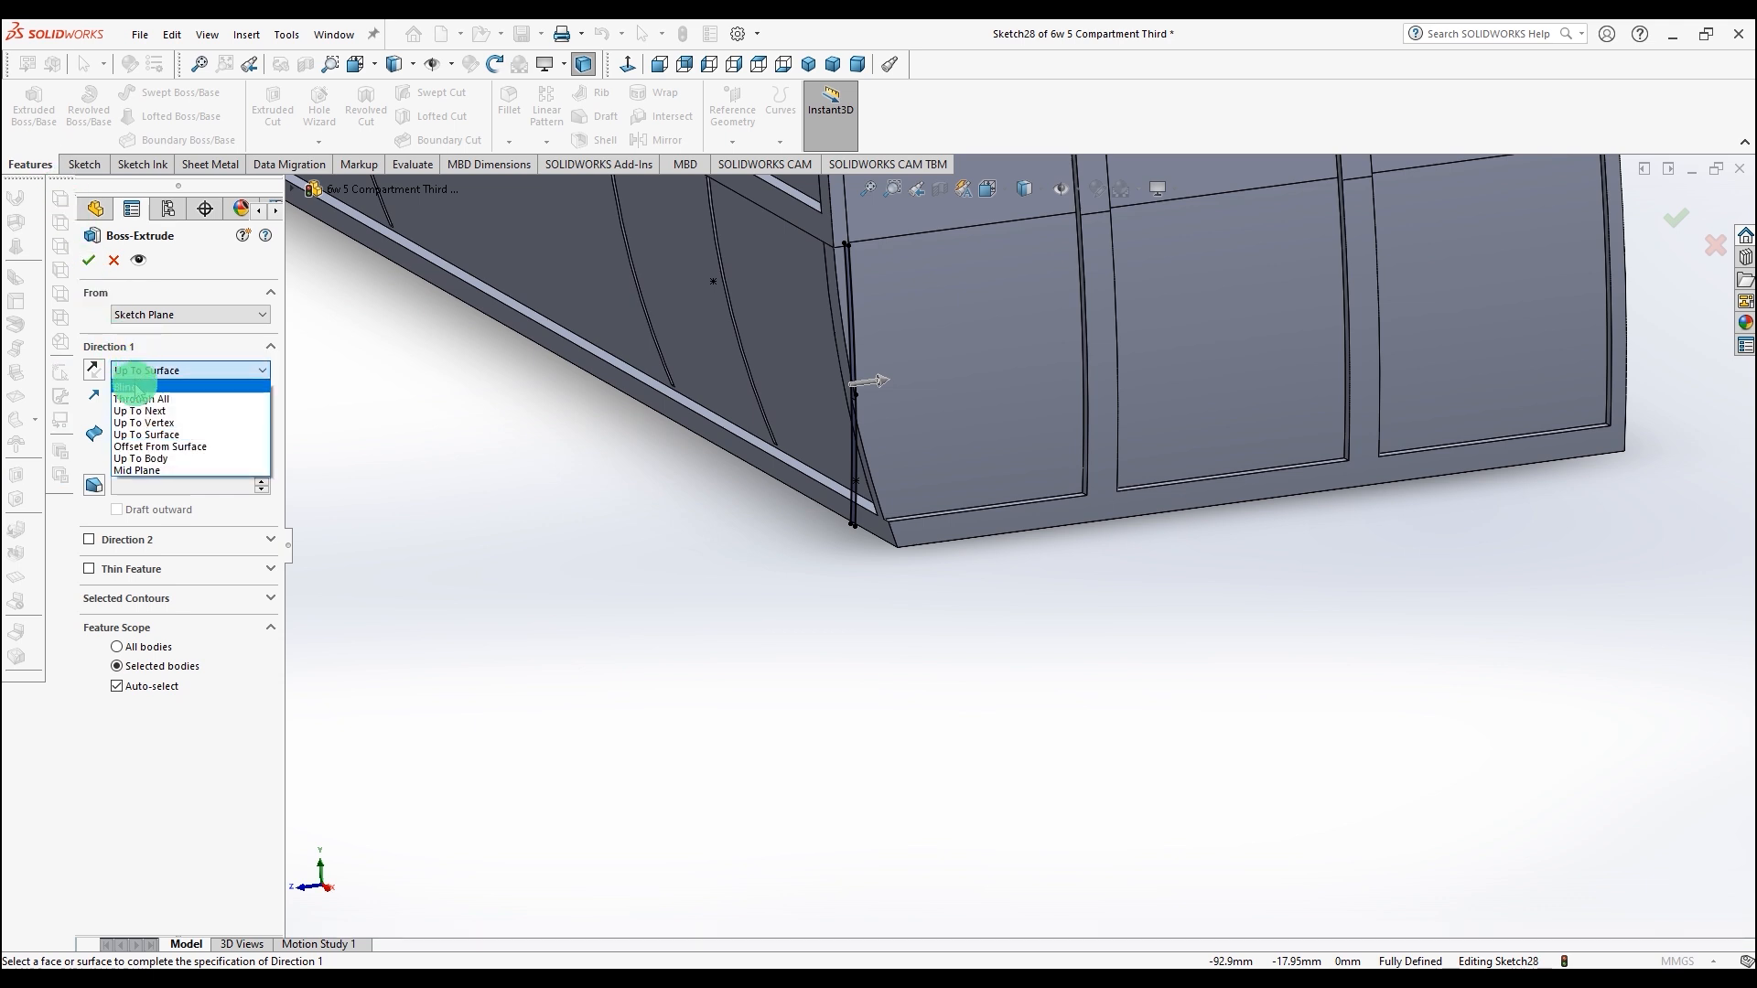
{"action": "left_click", "coordinate": [145, 446]}
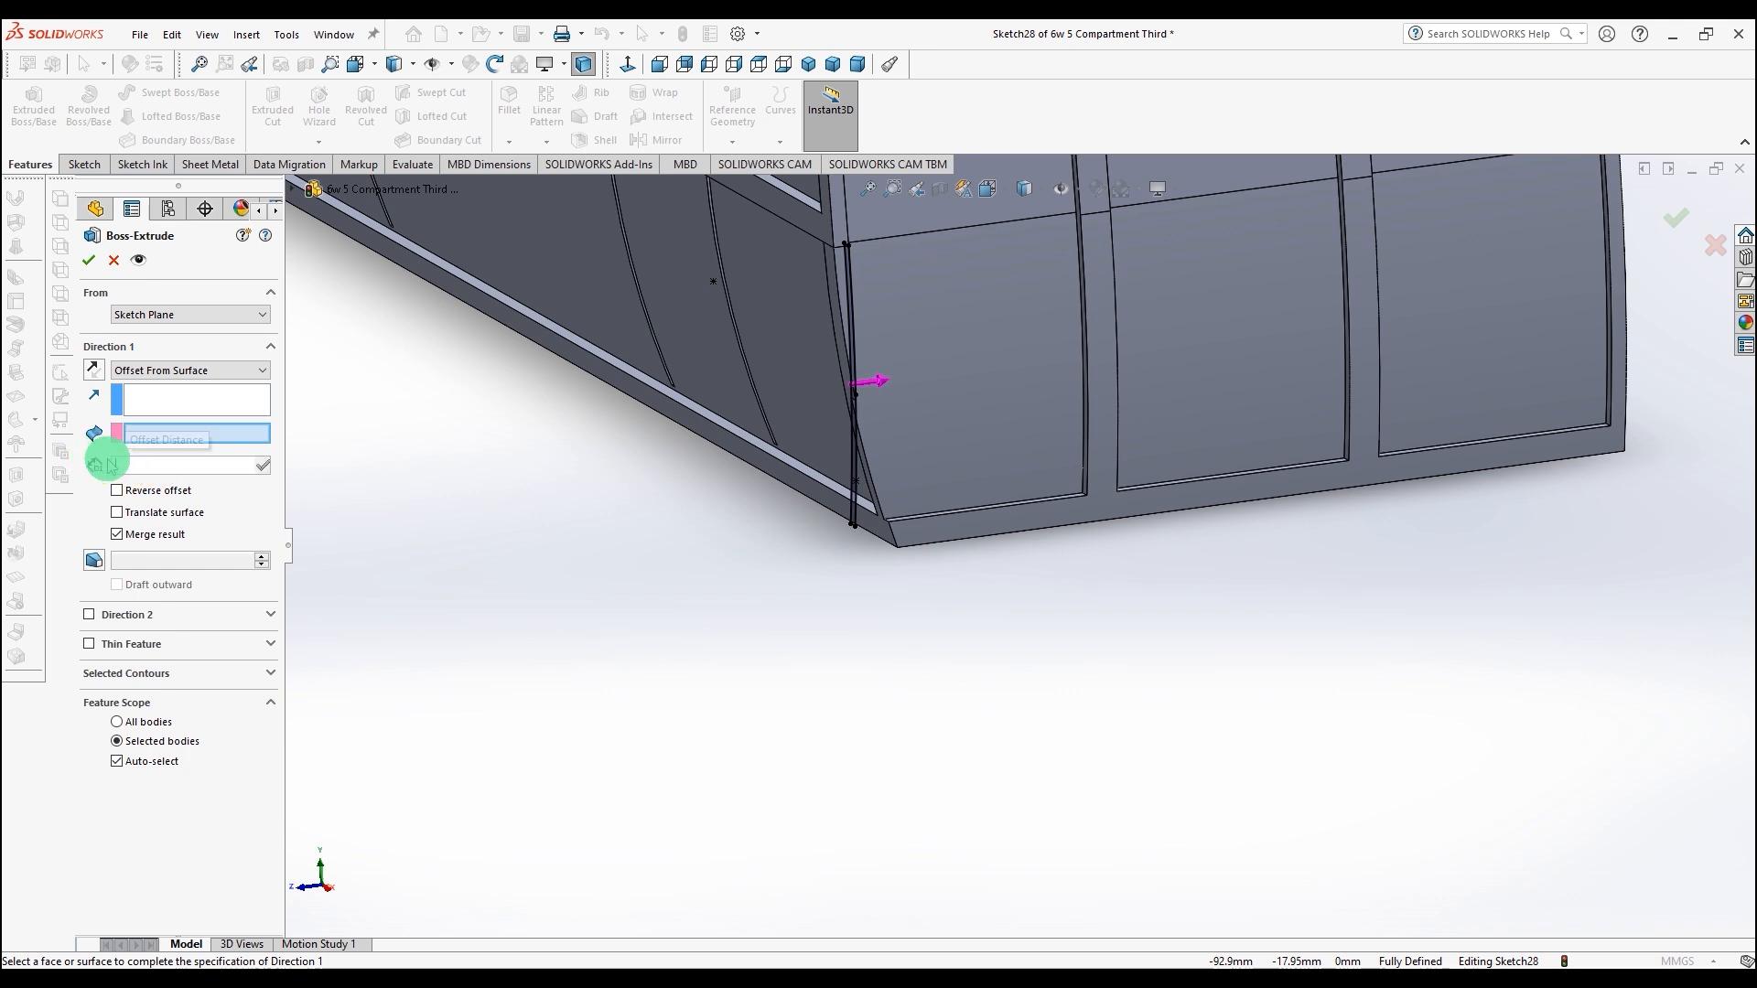
{"action": "left_click", "coordinate": [142, 466]}
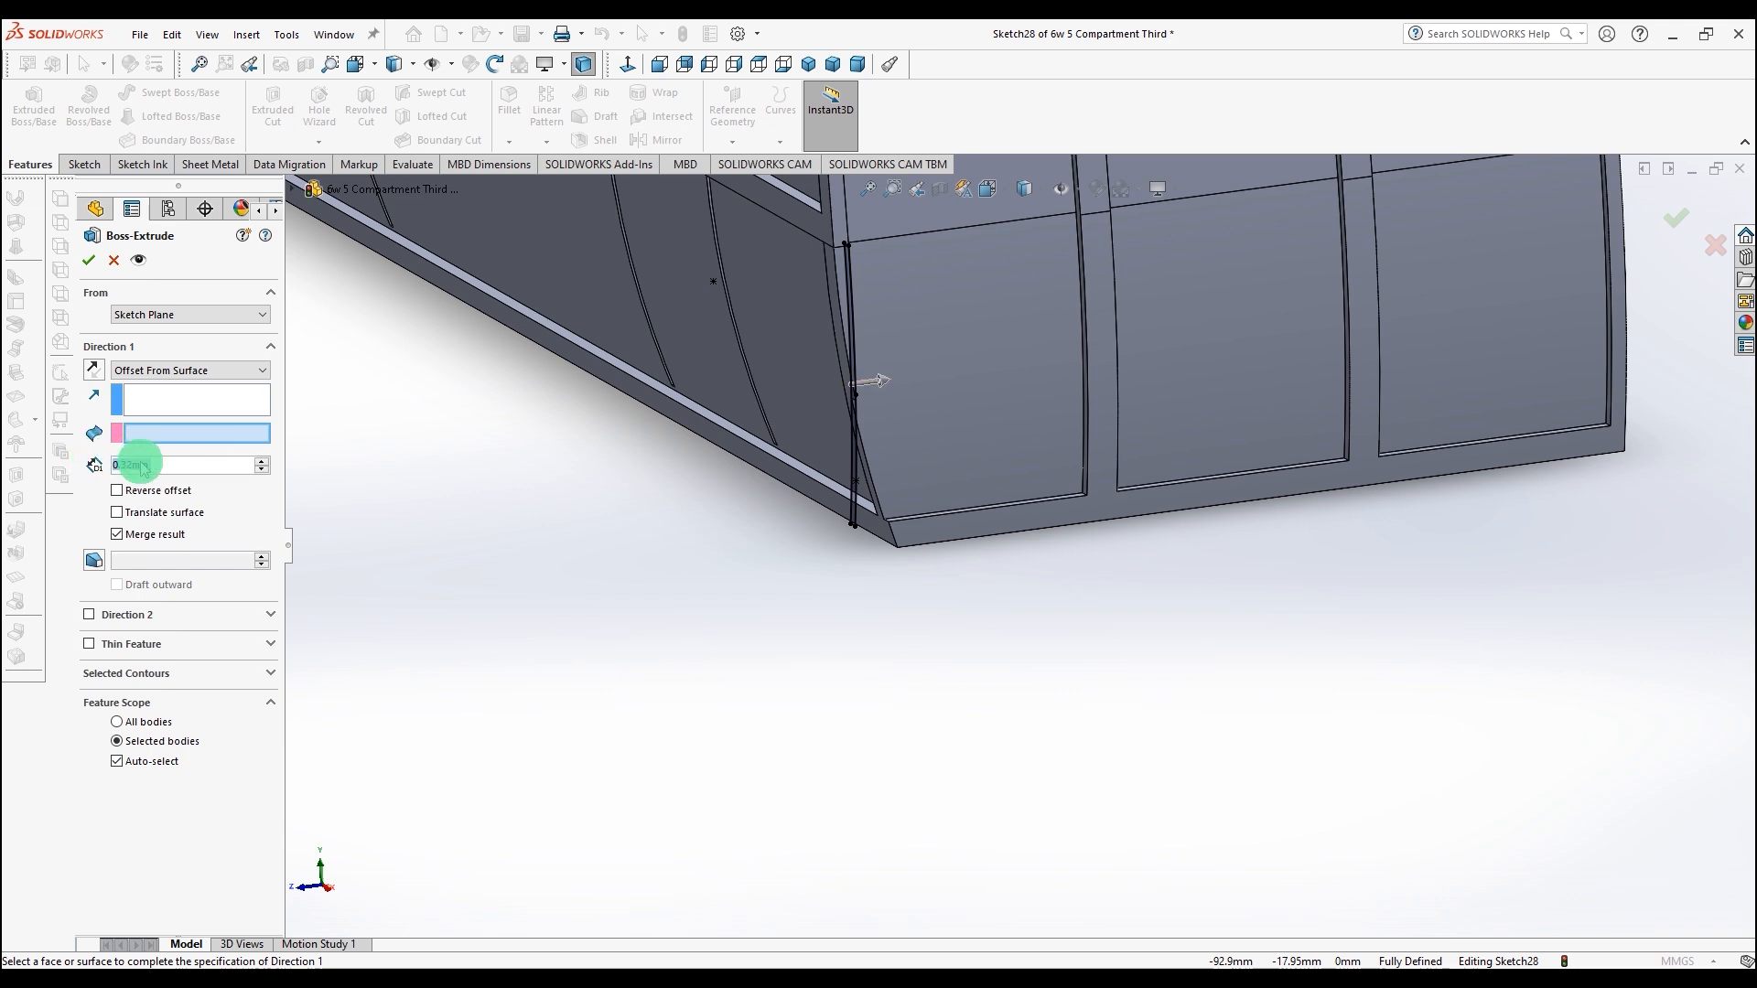
{"action": "left_click", "coordinate": [876, 524]}
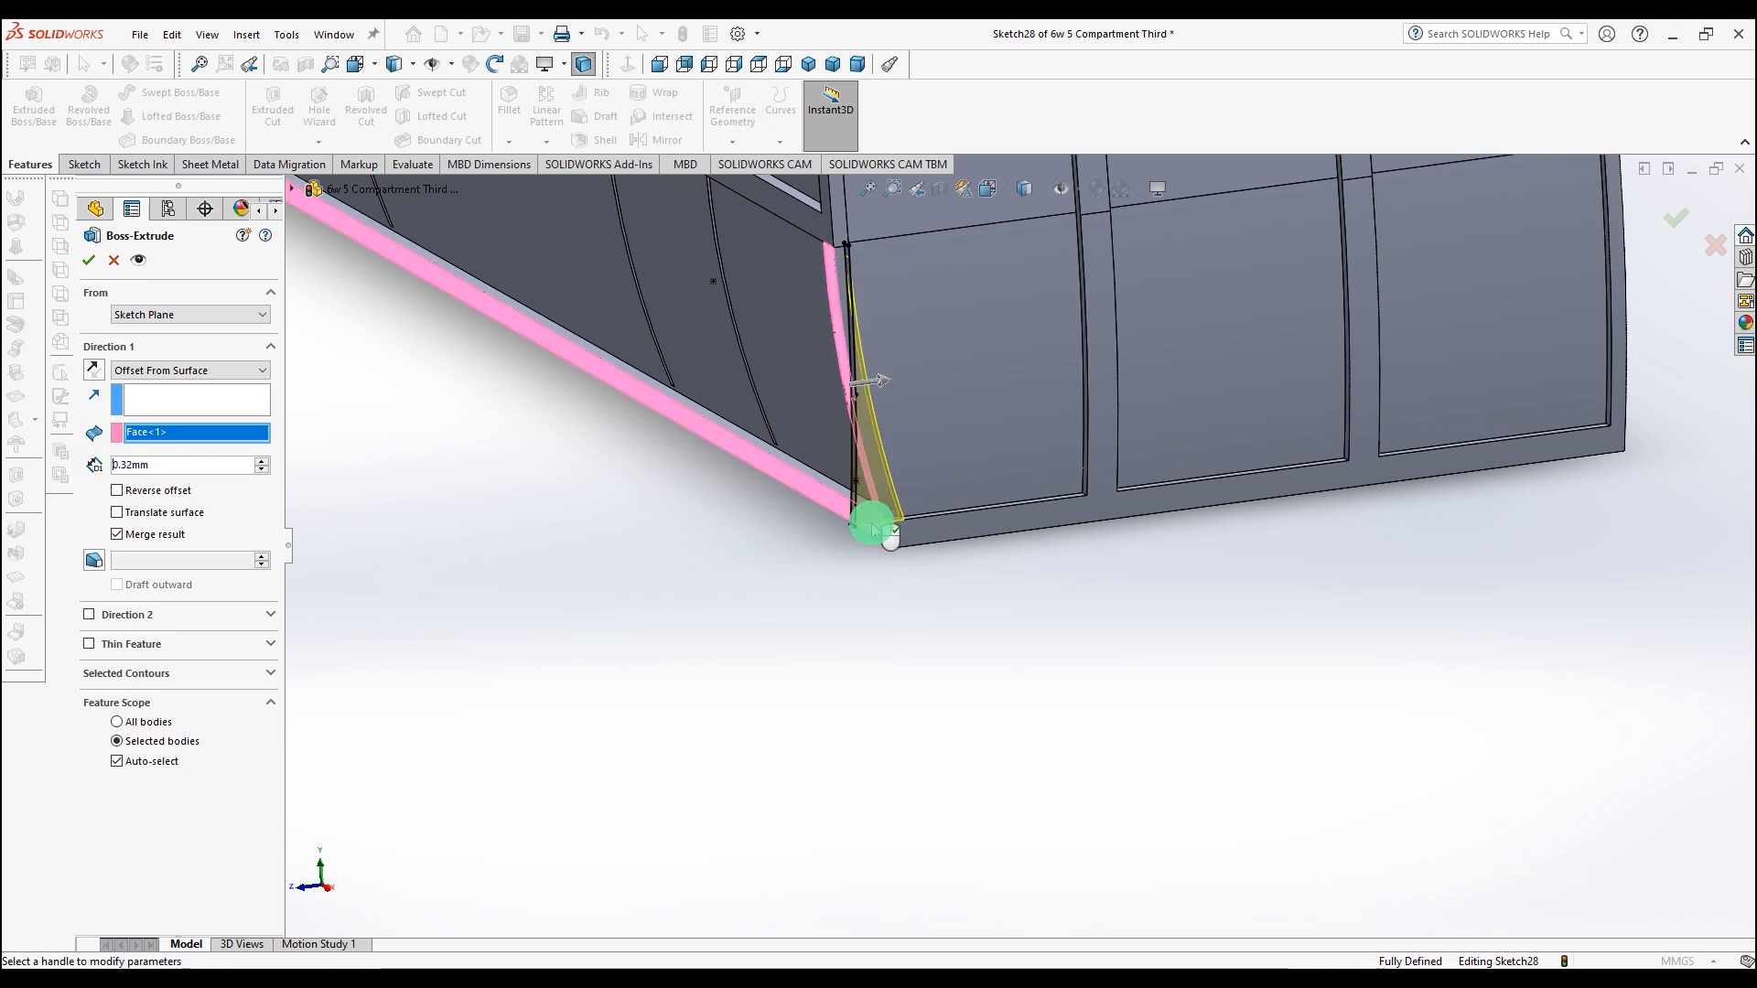
{"action": "left_click", "coordinate": [90, 261]}
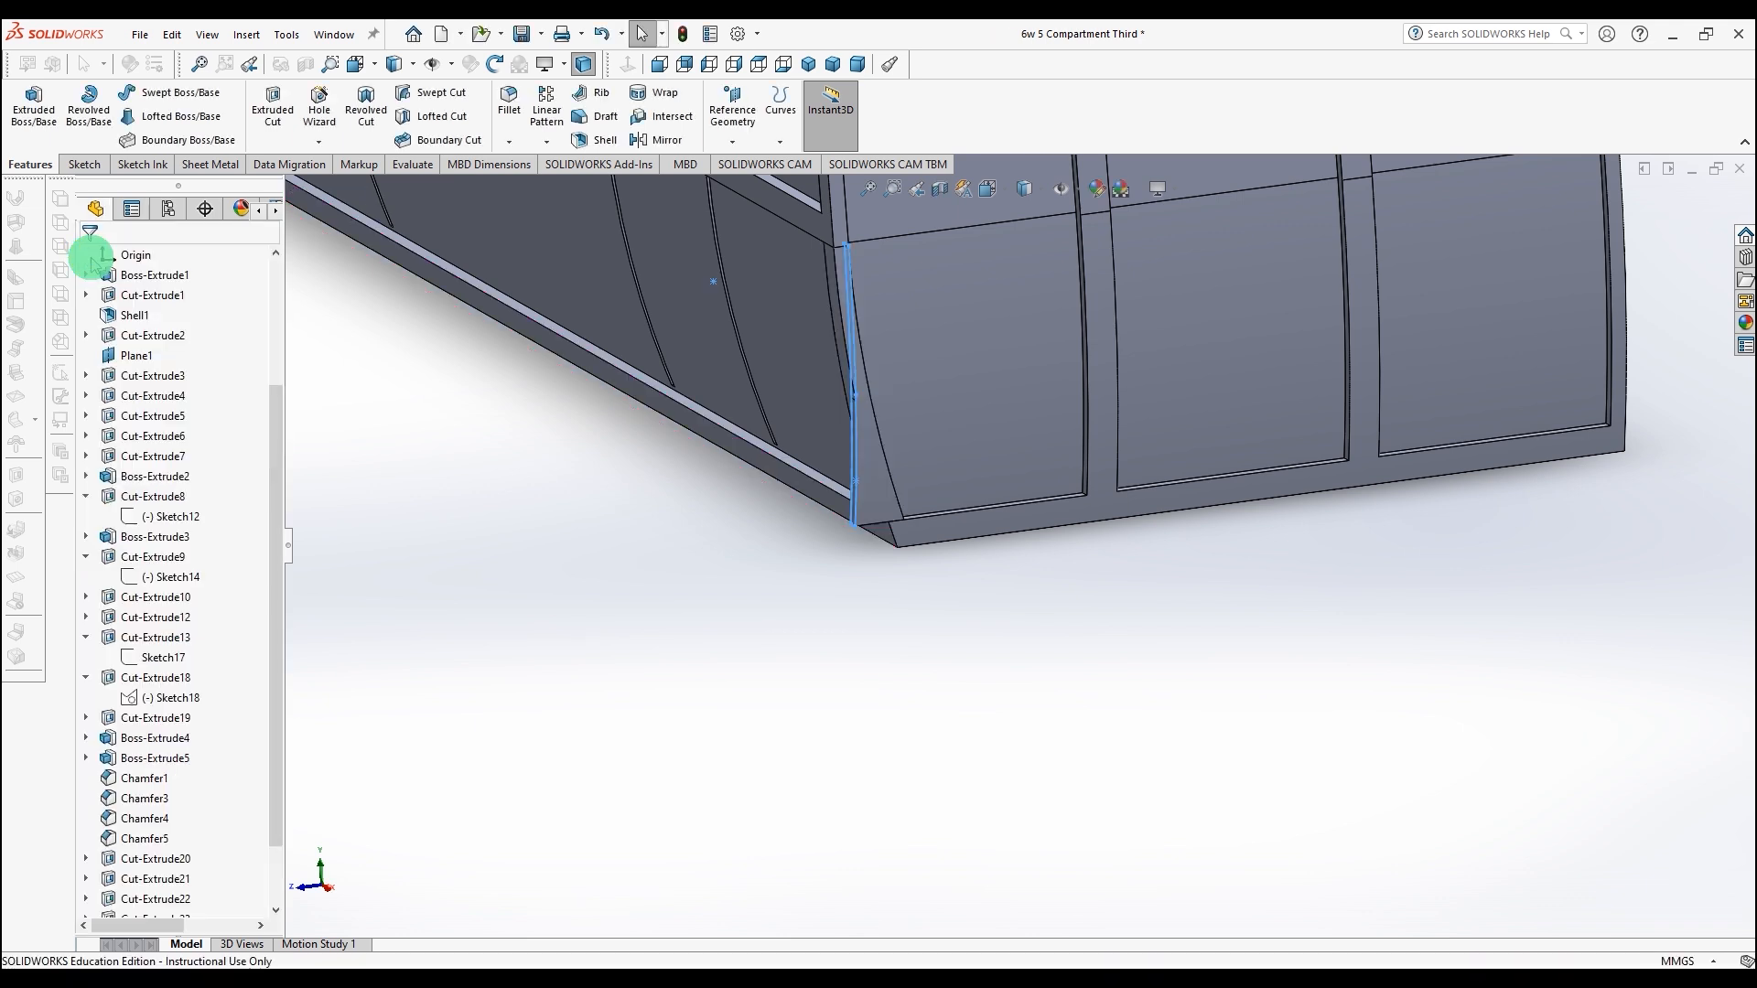
Step: Start a new sketch on the end panel face beside the window frame and view it normal
{"action": "middle_click_drag", "start_coordinate": [730, 606], "coordinate": [983, 645]}
{"action": "middle_click_drag", "start_coordinate": [1200, 616], "coordinate": [1027, 565]}
{"action": "middle_click_drag", "start_coordinate": [1250, 637], "coordinate": [1223, 623]}
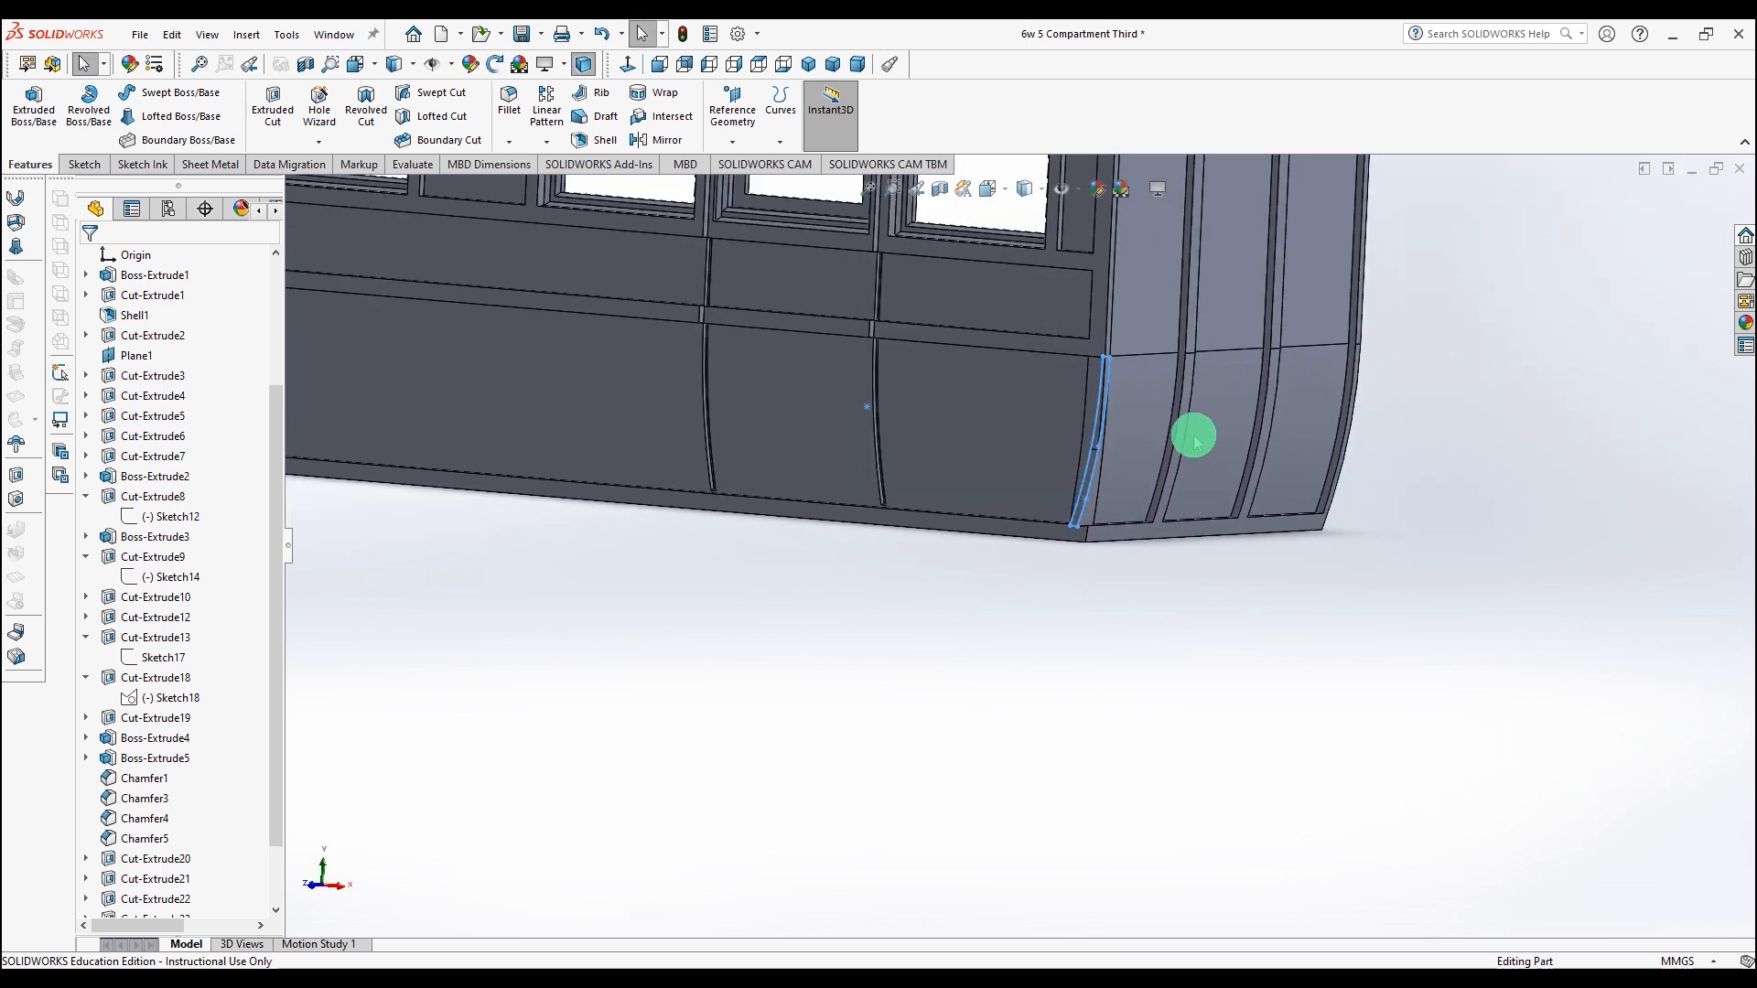
{"action": "left_click", "coordinate": [1110, 318]}
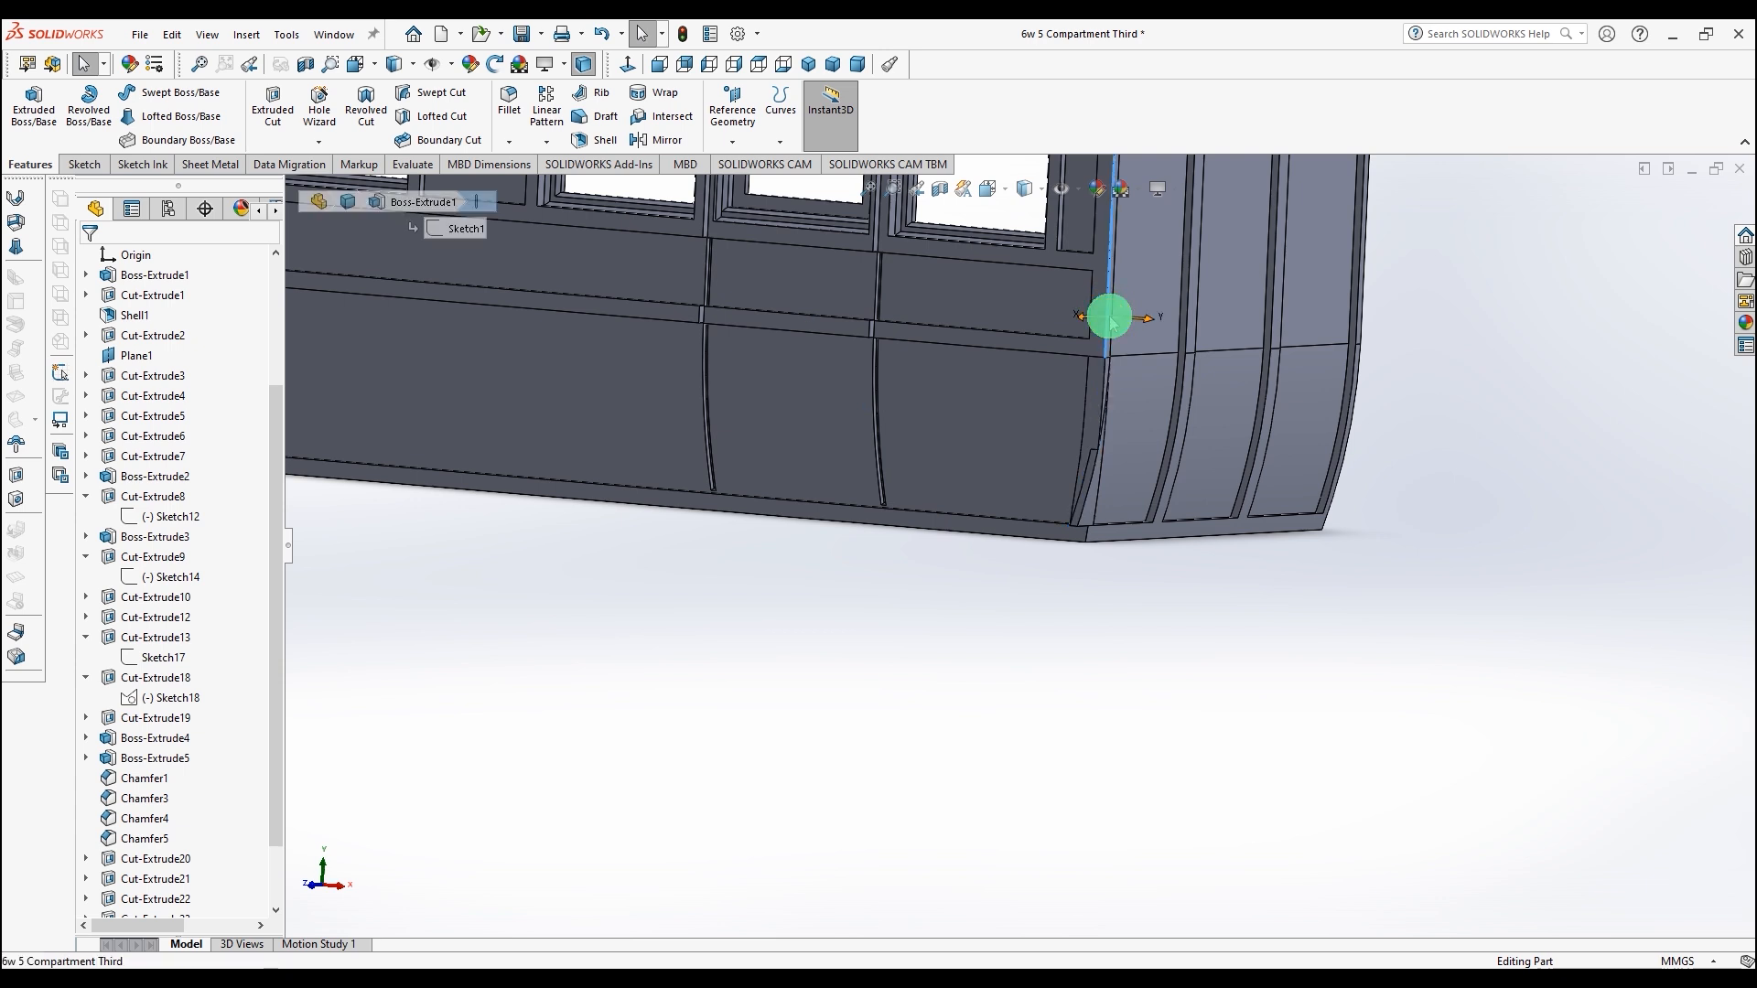
{"action": "scroll", "coordinate": [1154, 302], "scroll_direction": "down", "scroll_amount": 2}
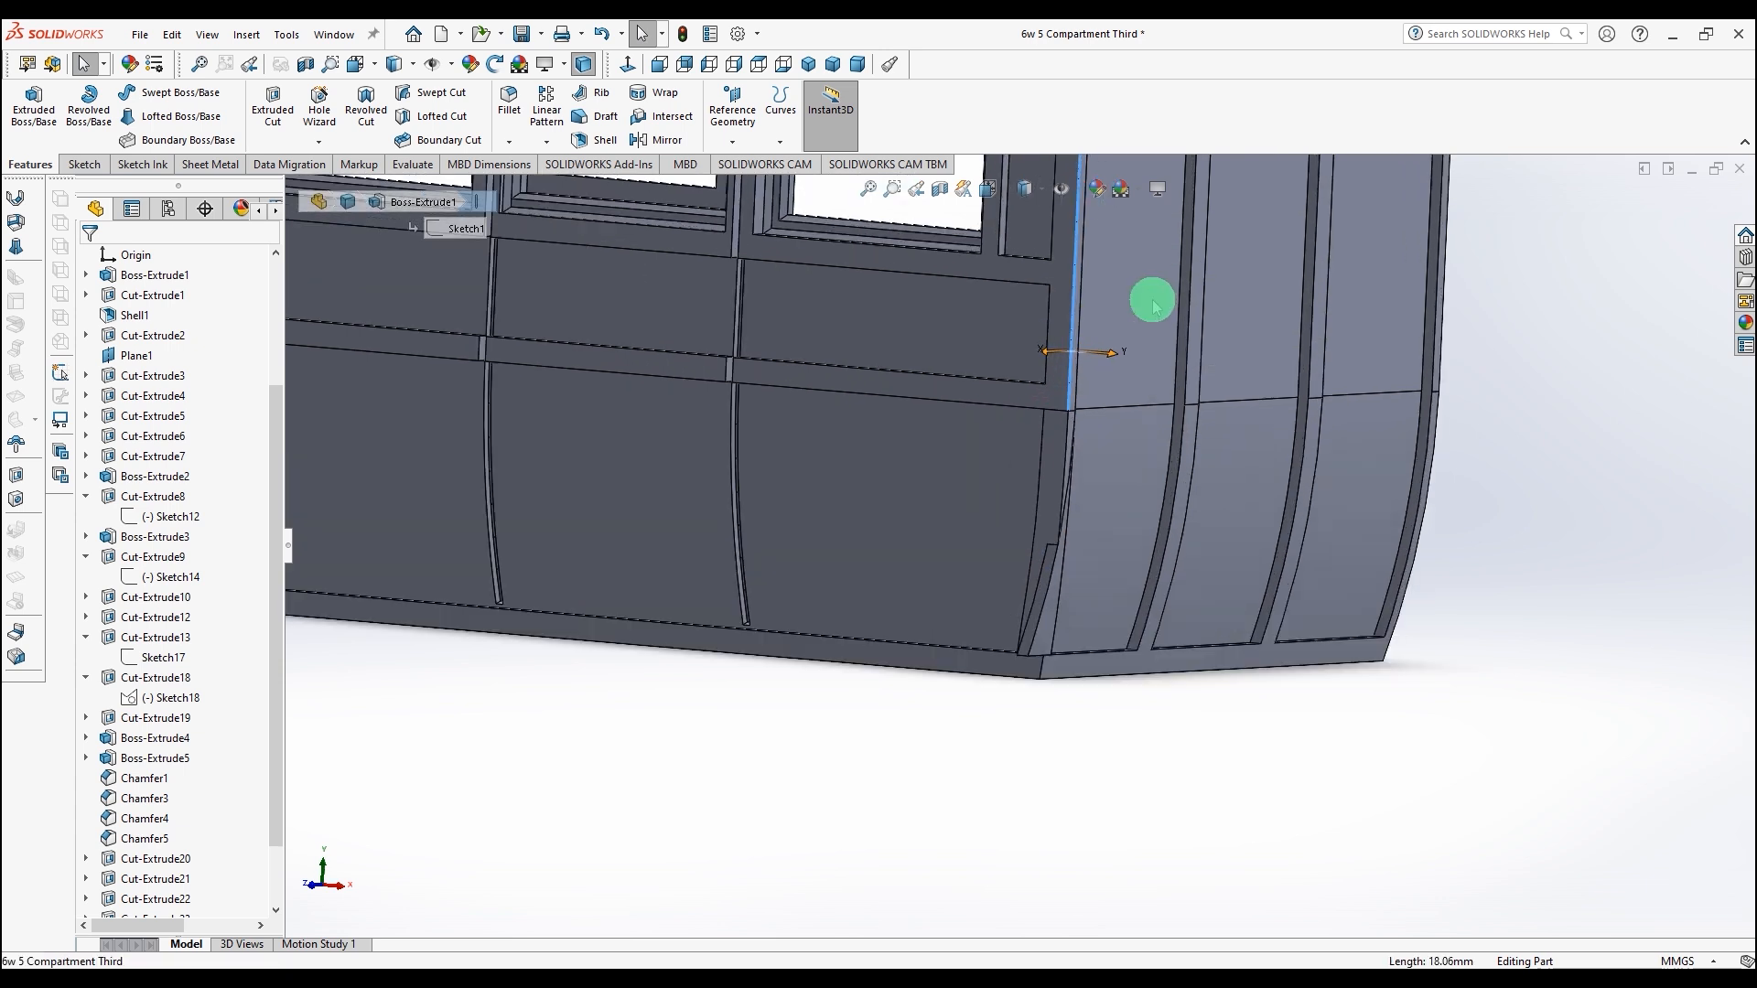
{"action": "scroll", "coordinate": [1134, 306], "scroll_direction": "down", "scroll_amount": 3}
{"action": "middle_click_drag", "start_coordinate": [972, 443], "coordinate": [1000, 521]}
{"action": "scroll", "coordinate": [1000, 522], "scroll_direction": "up", "scroll_amount": 3}
{"action": "scroll", "coordinate": [1000, 553], "scroll_direction": "down", "scroll_amount": 2}
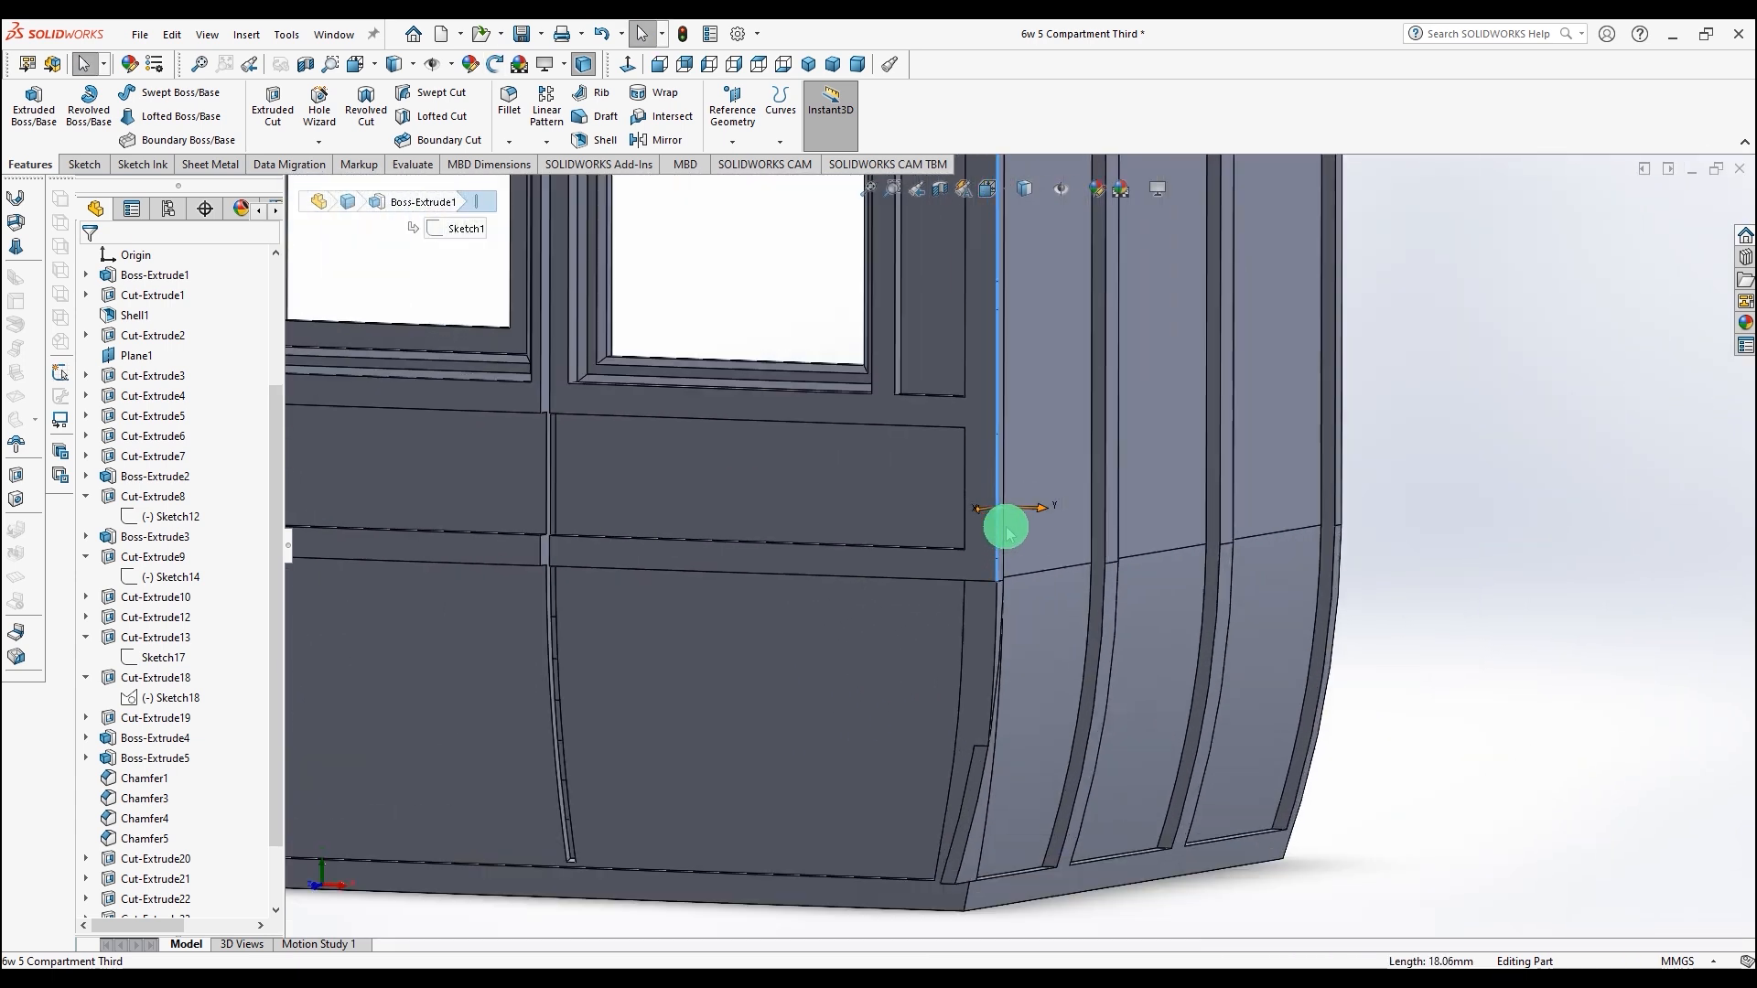
{"action": "scroll", "coordinate": [1007, 530], "scroll_direction": "down", "scroll_amount": 3}
{"action": "scroll", "coordinate": [913, 606], "scroll_direction": "up", "scroll_amount": 3}
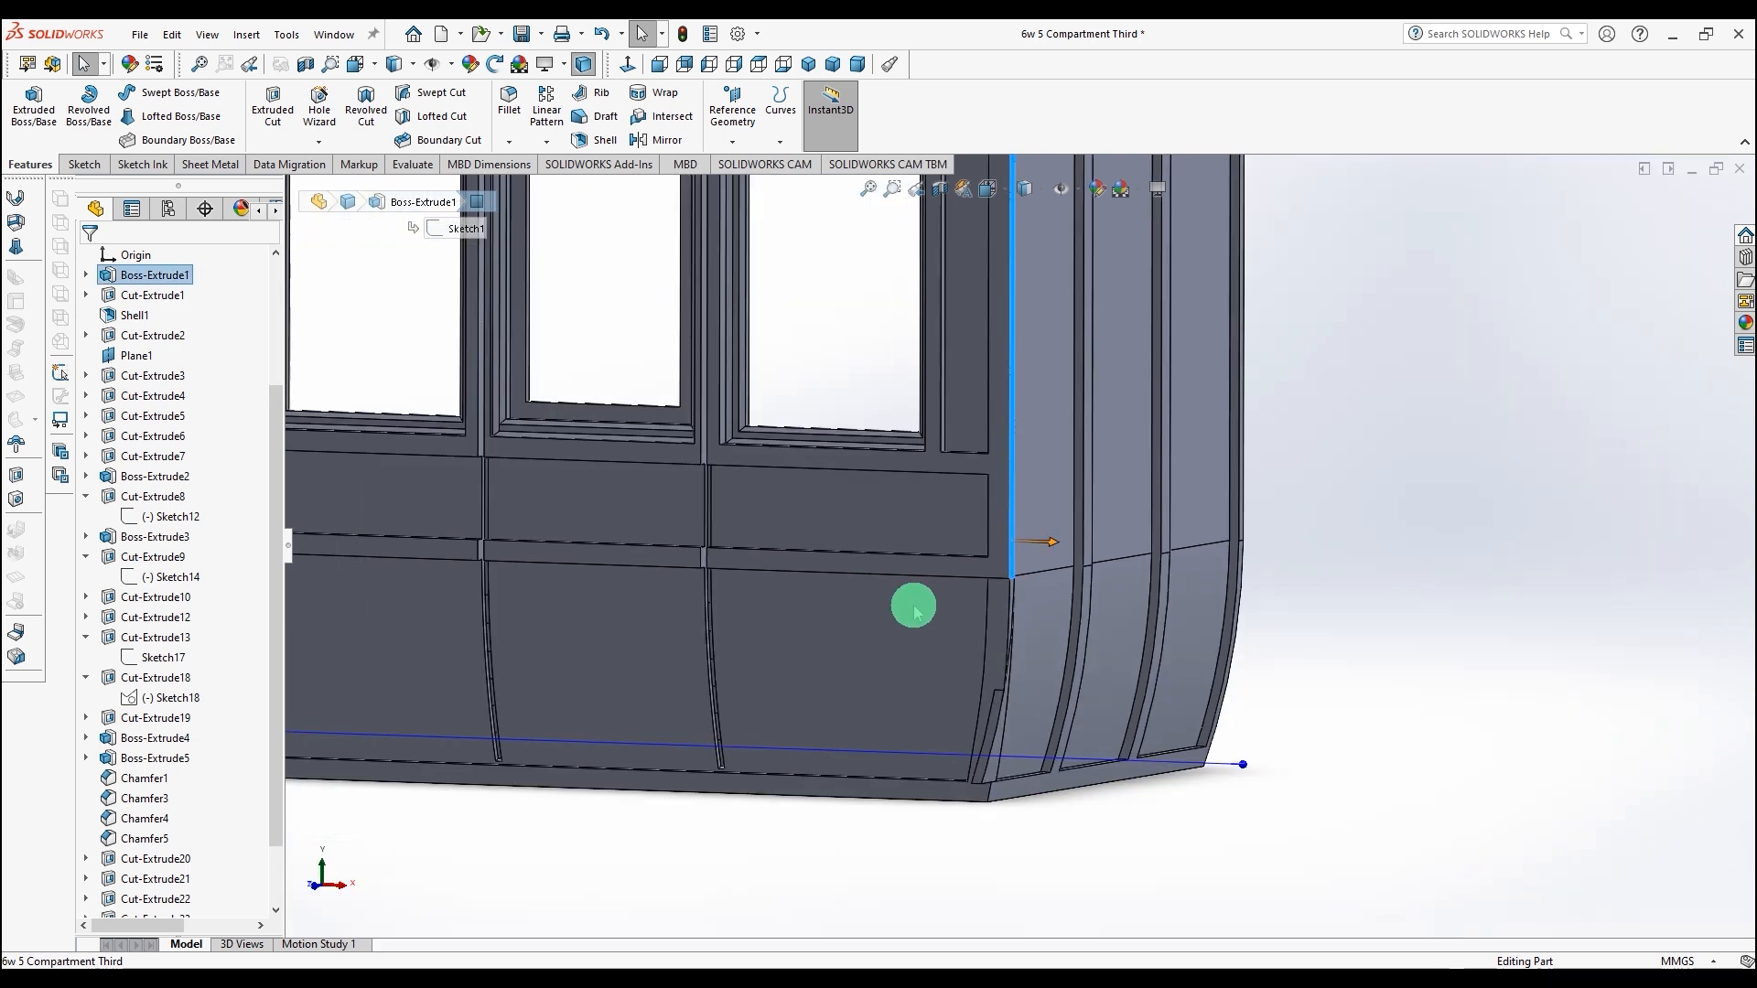
{"action": "left_click", "coordinate": [84, 164]}
{"action": "left_click", "coordinate": [26, 105]}
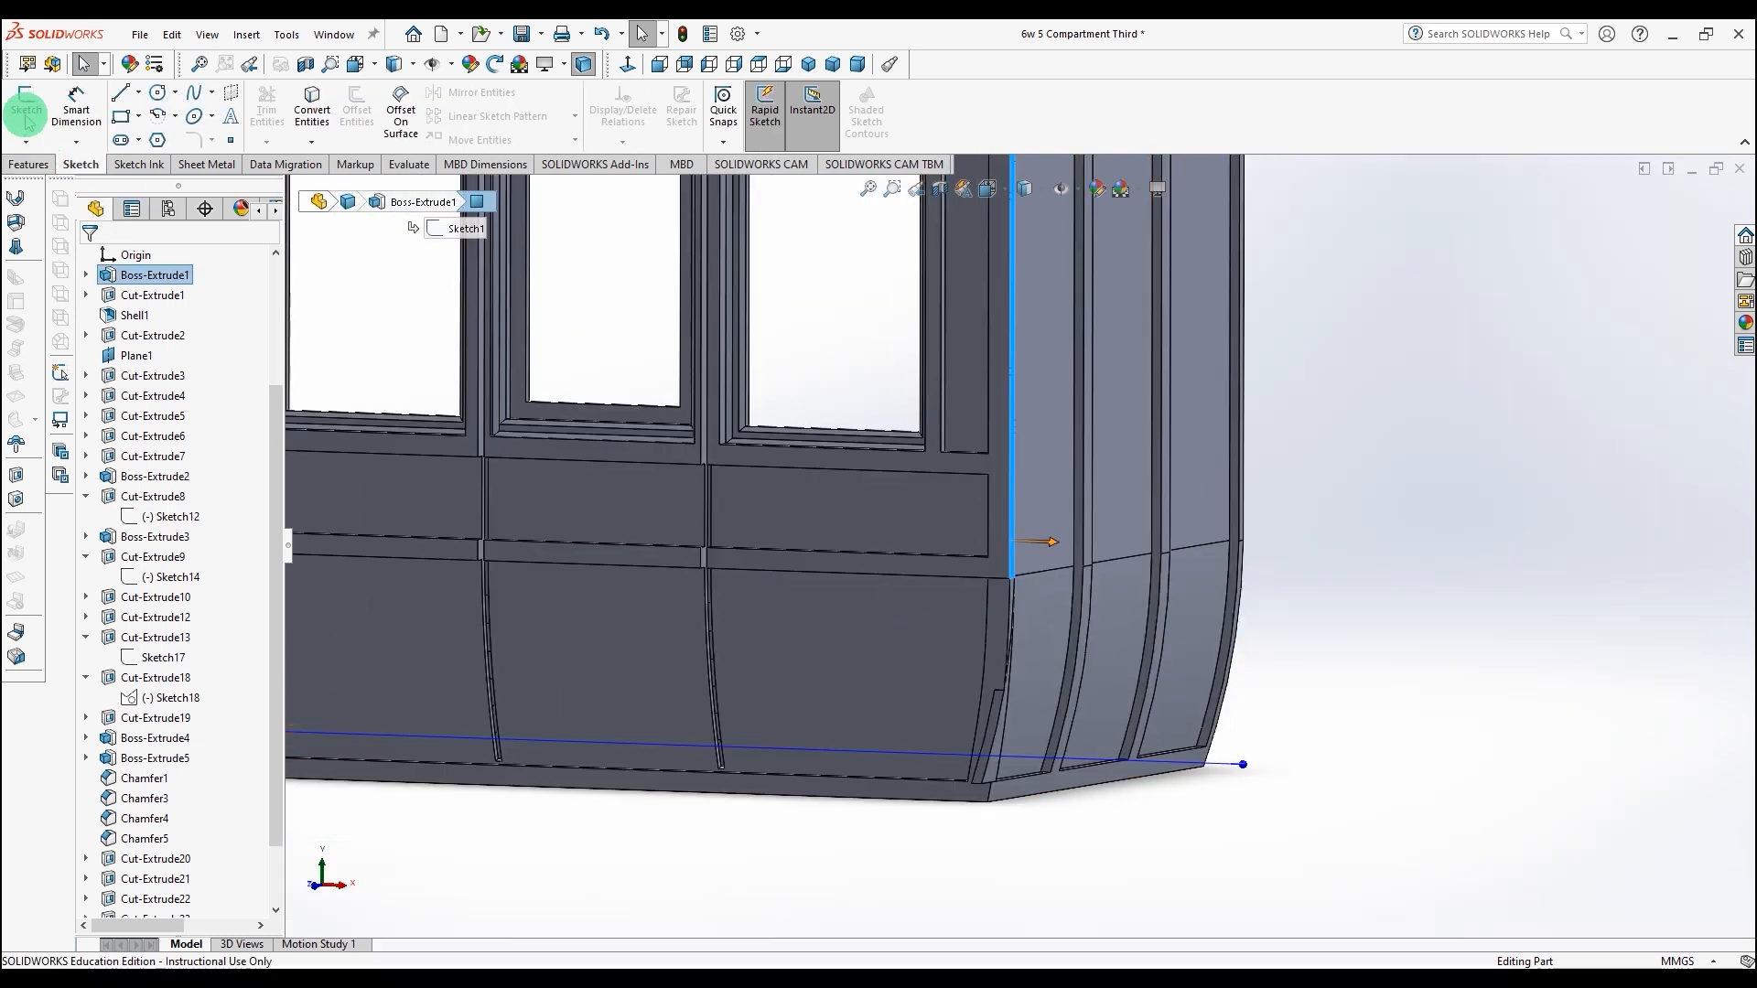
{"action": "key", "text": "space"}
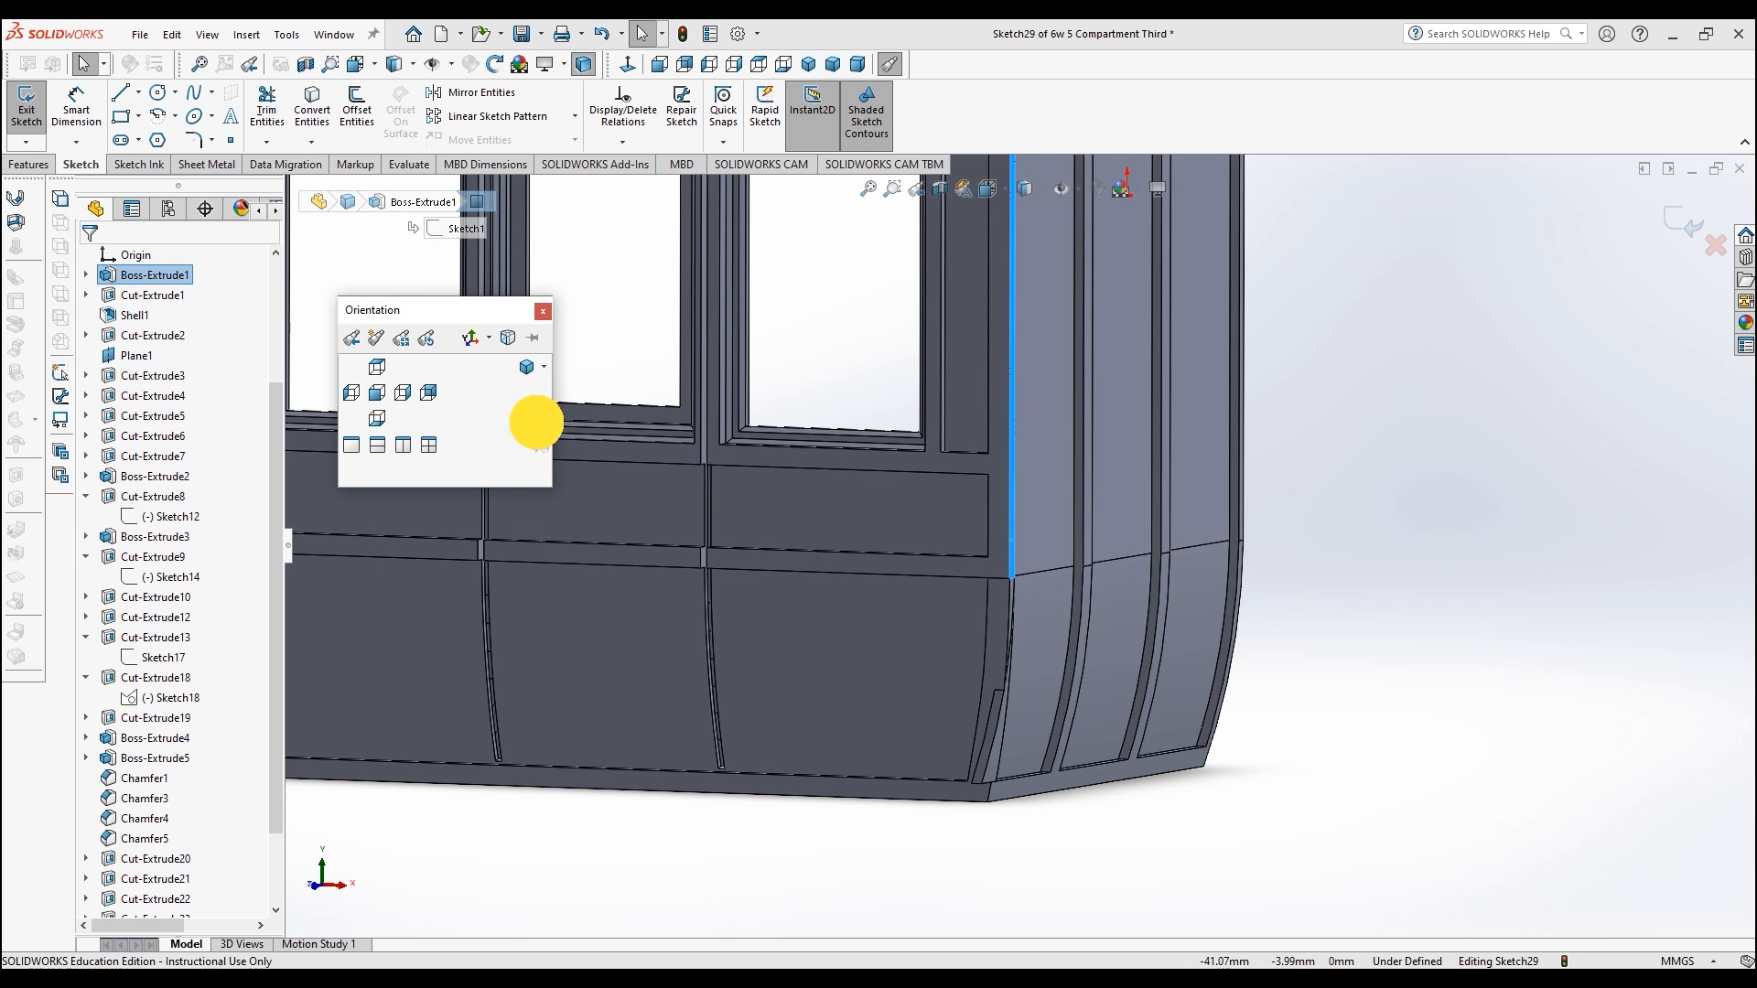
{"action": "left_click", "coordinate": [540, 418]}
{"action": "scroll", "coordinate": [889, 817], "scroll_direction": "down", "scroll_amount": 3}
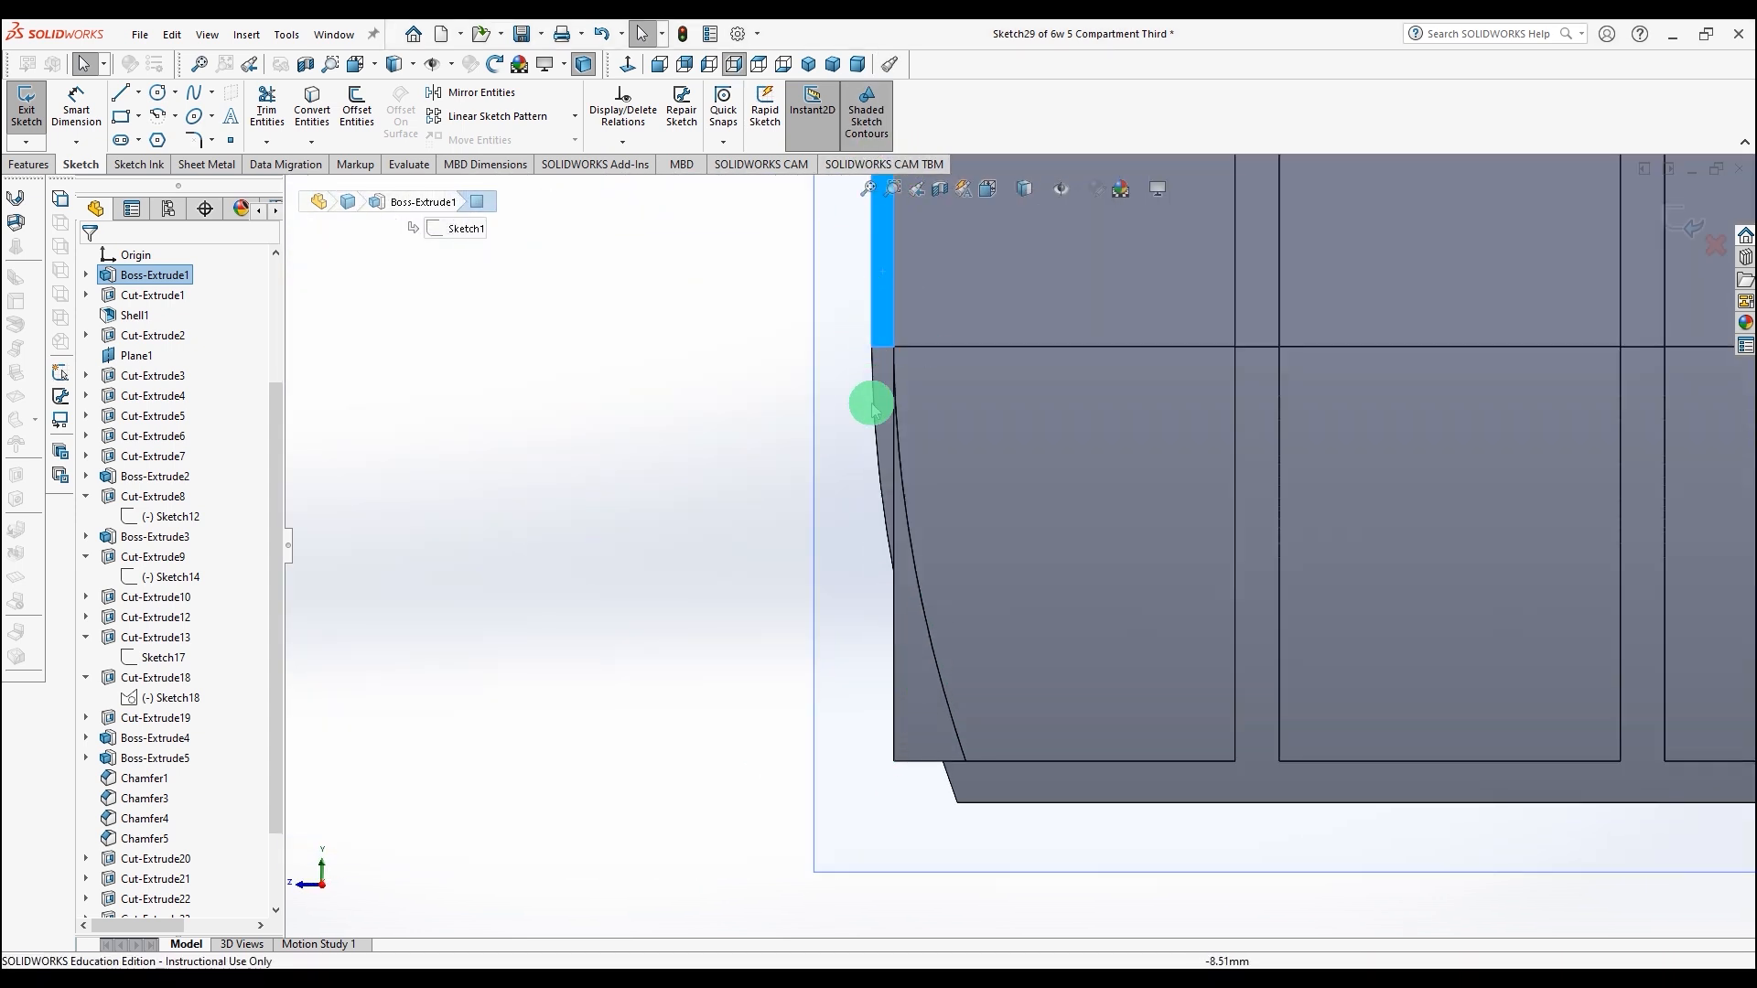
Step: Switch the display to hidden lines visible and convert the lower curved edge into the sketch
{"action": "left_click", "coordinate": [1030, 187]}
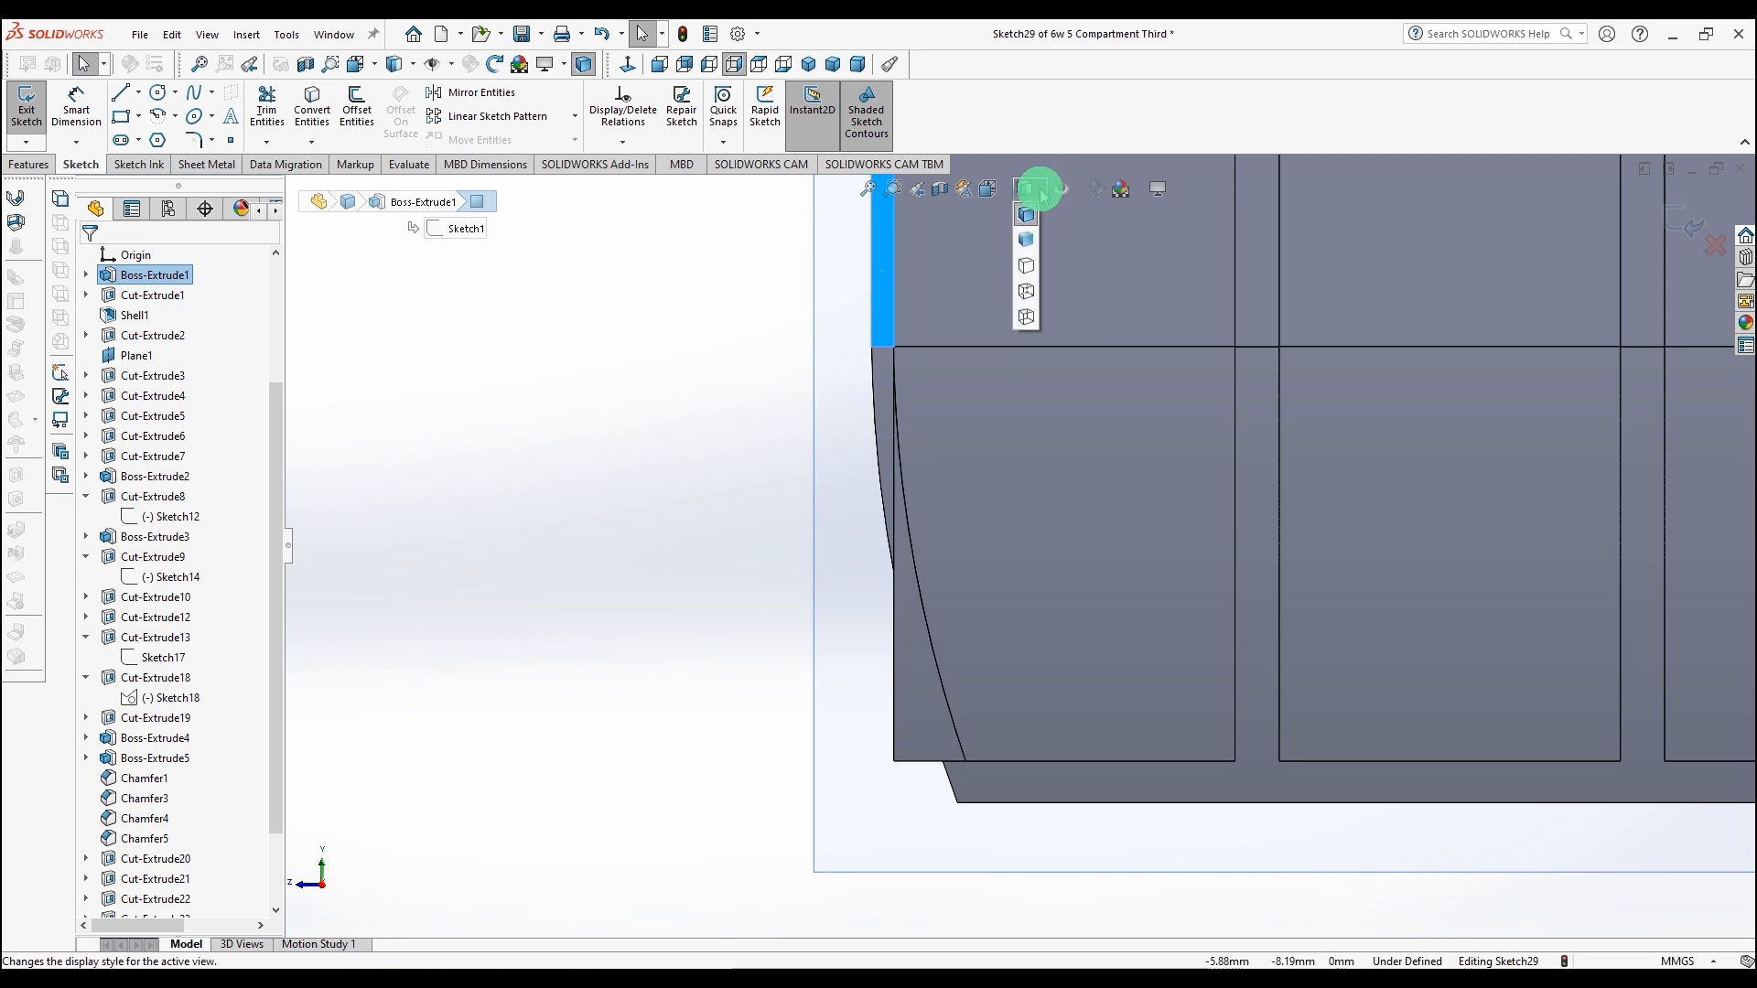
{"action": "left_click", "coordinate": [1028, 285]}
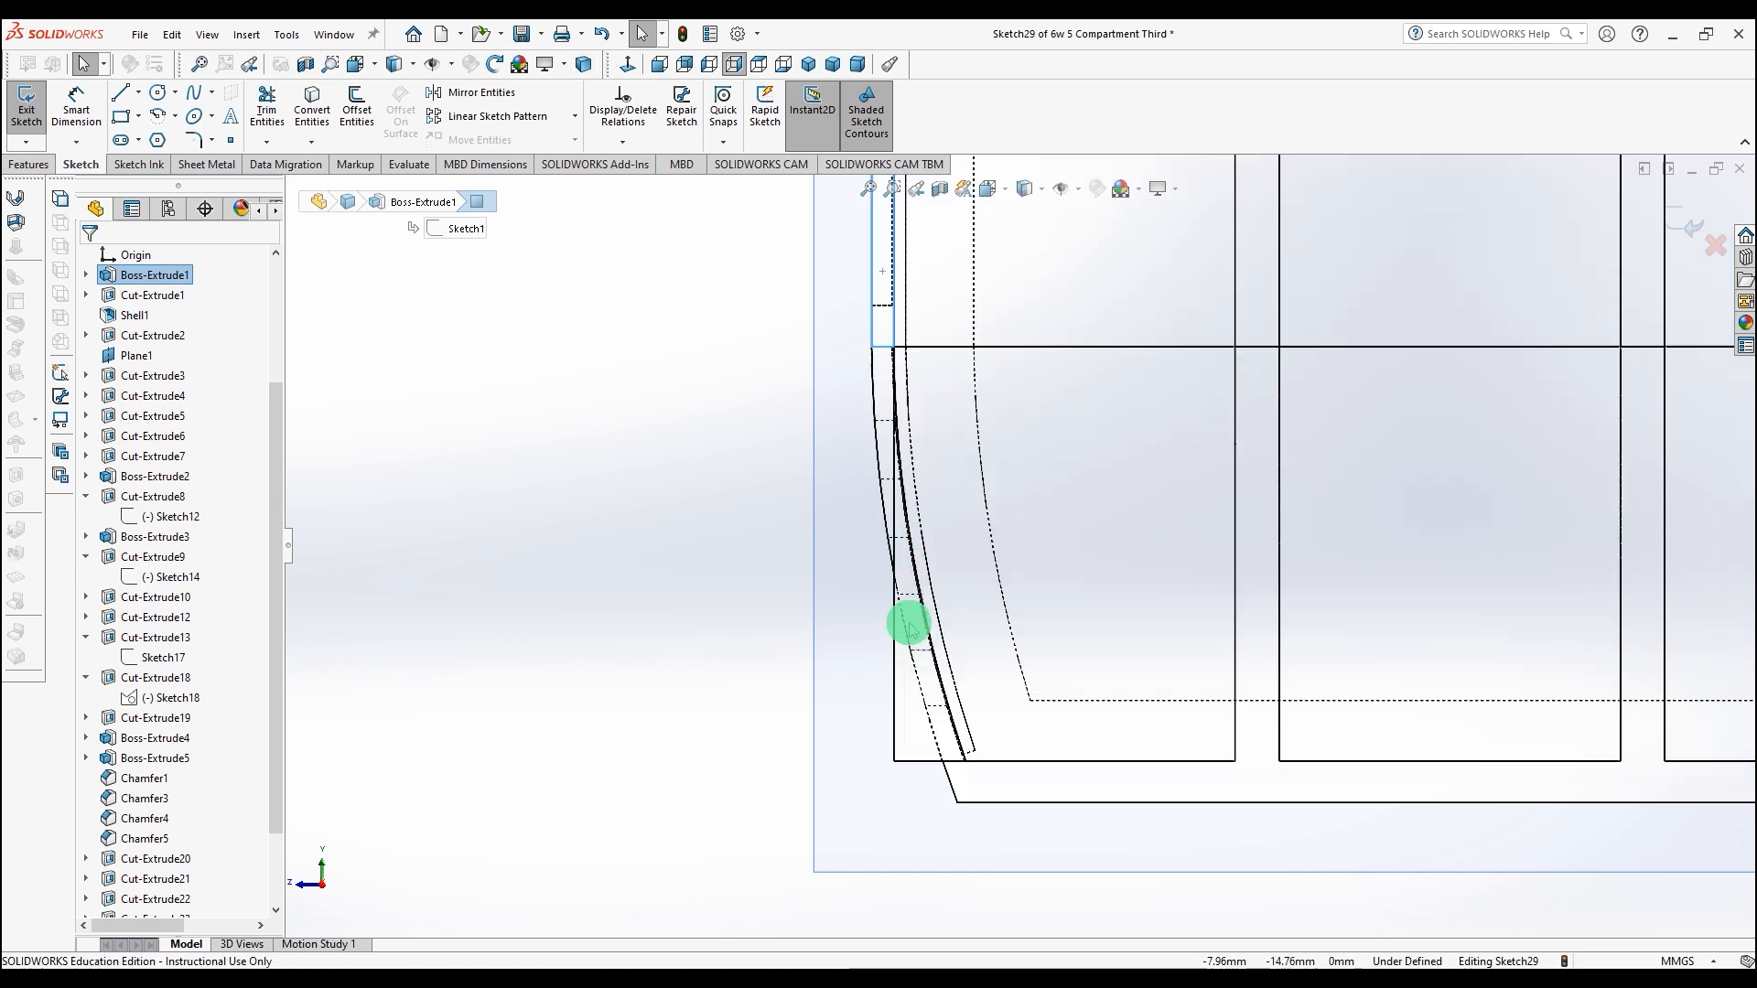
{"action": "left_click", "coordinate": [310, 111]}
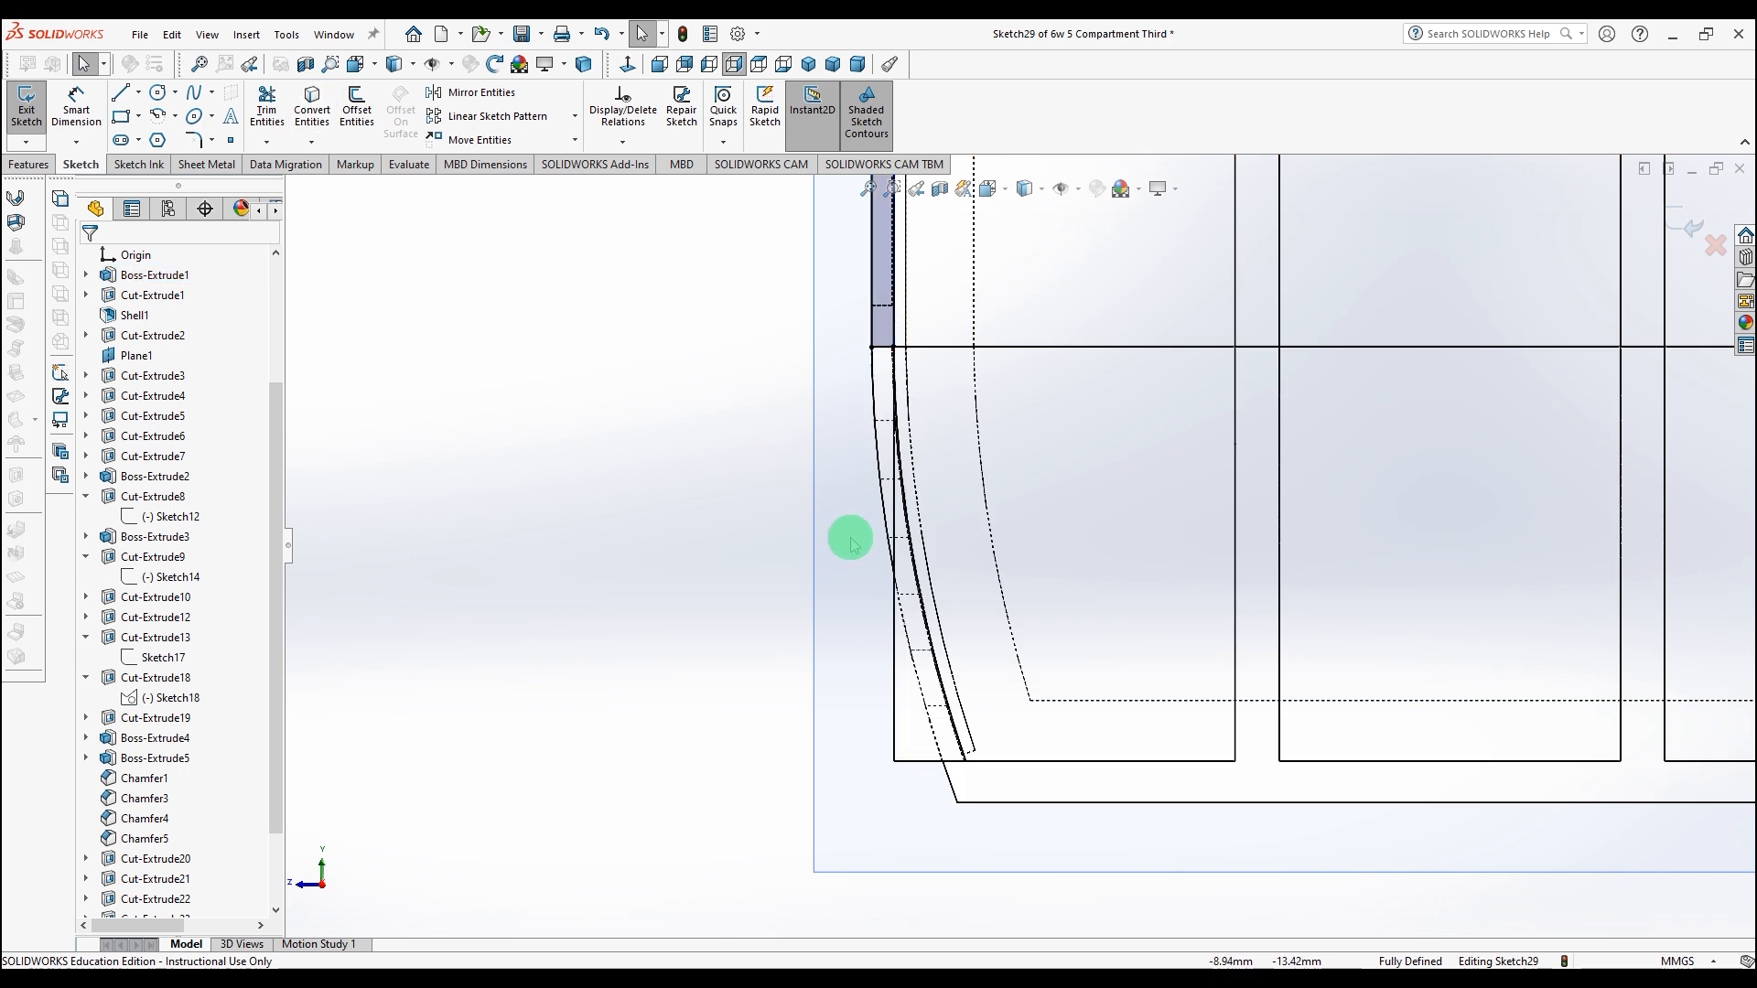
{"action": "left_click", "coordinate": [888, 549]}
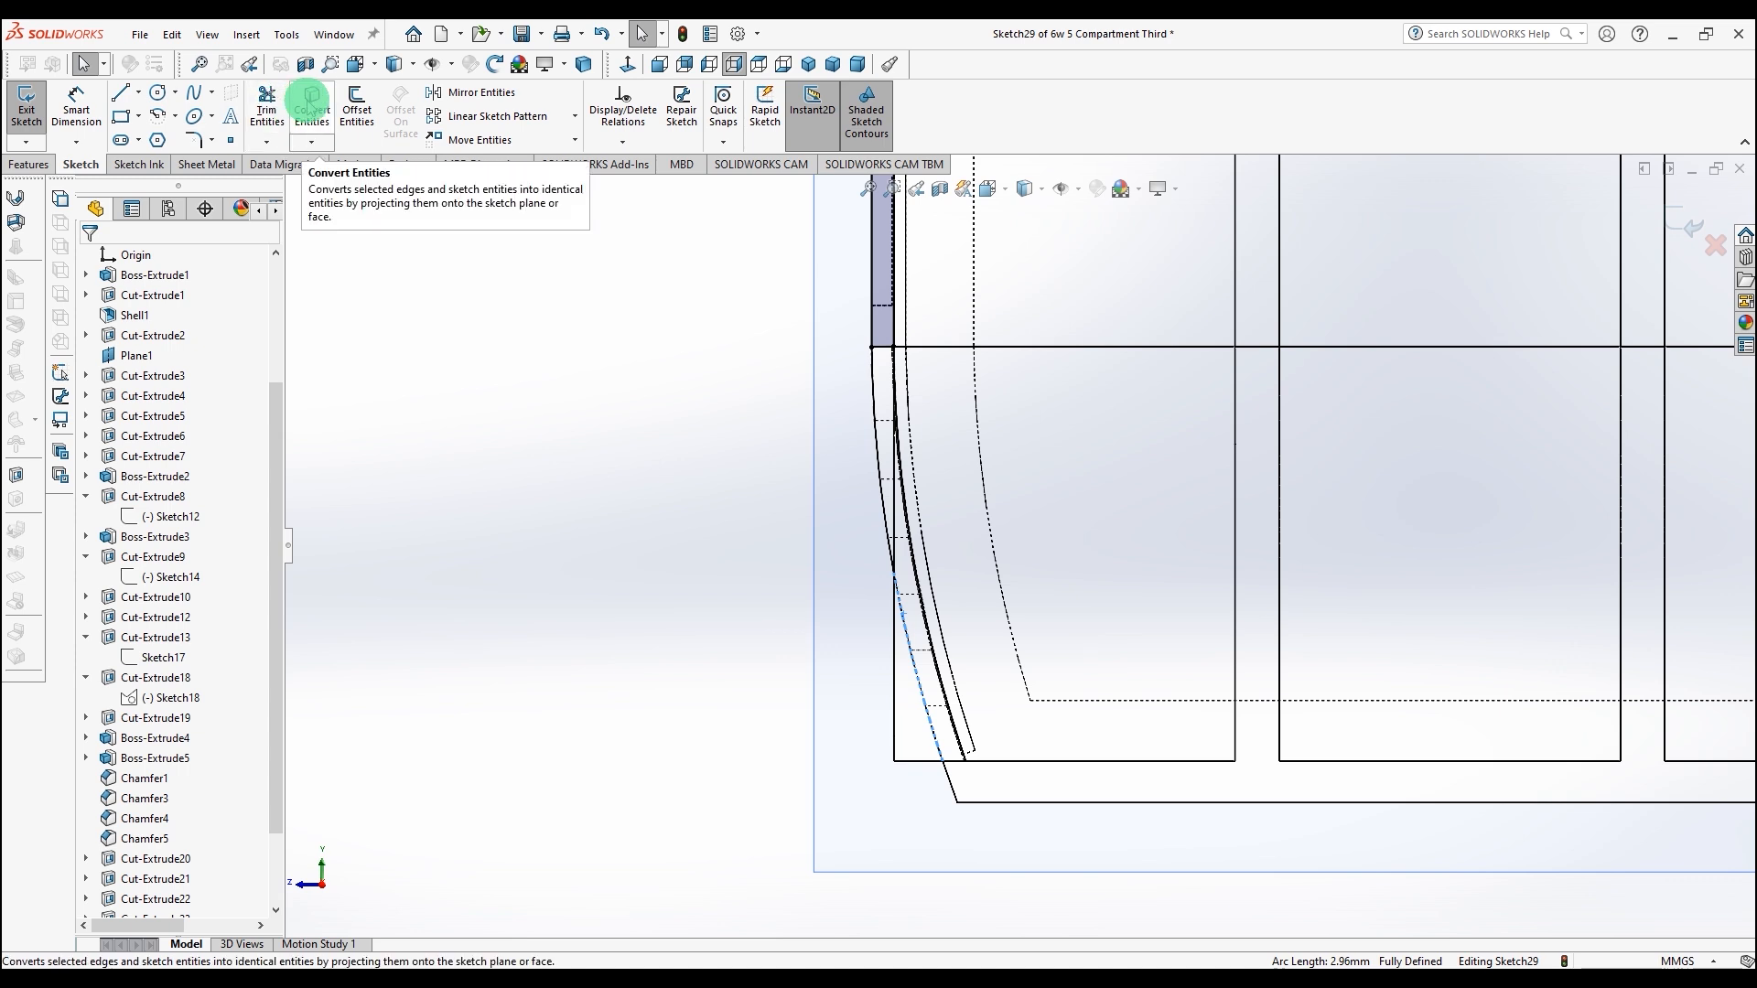
{"action": "key", "text": "f"}
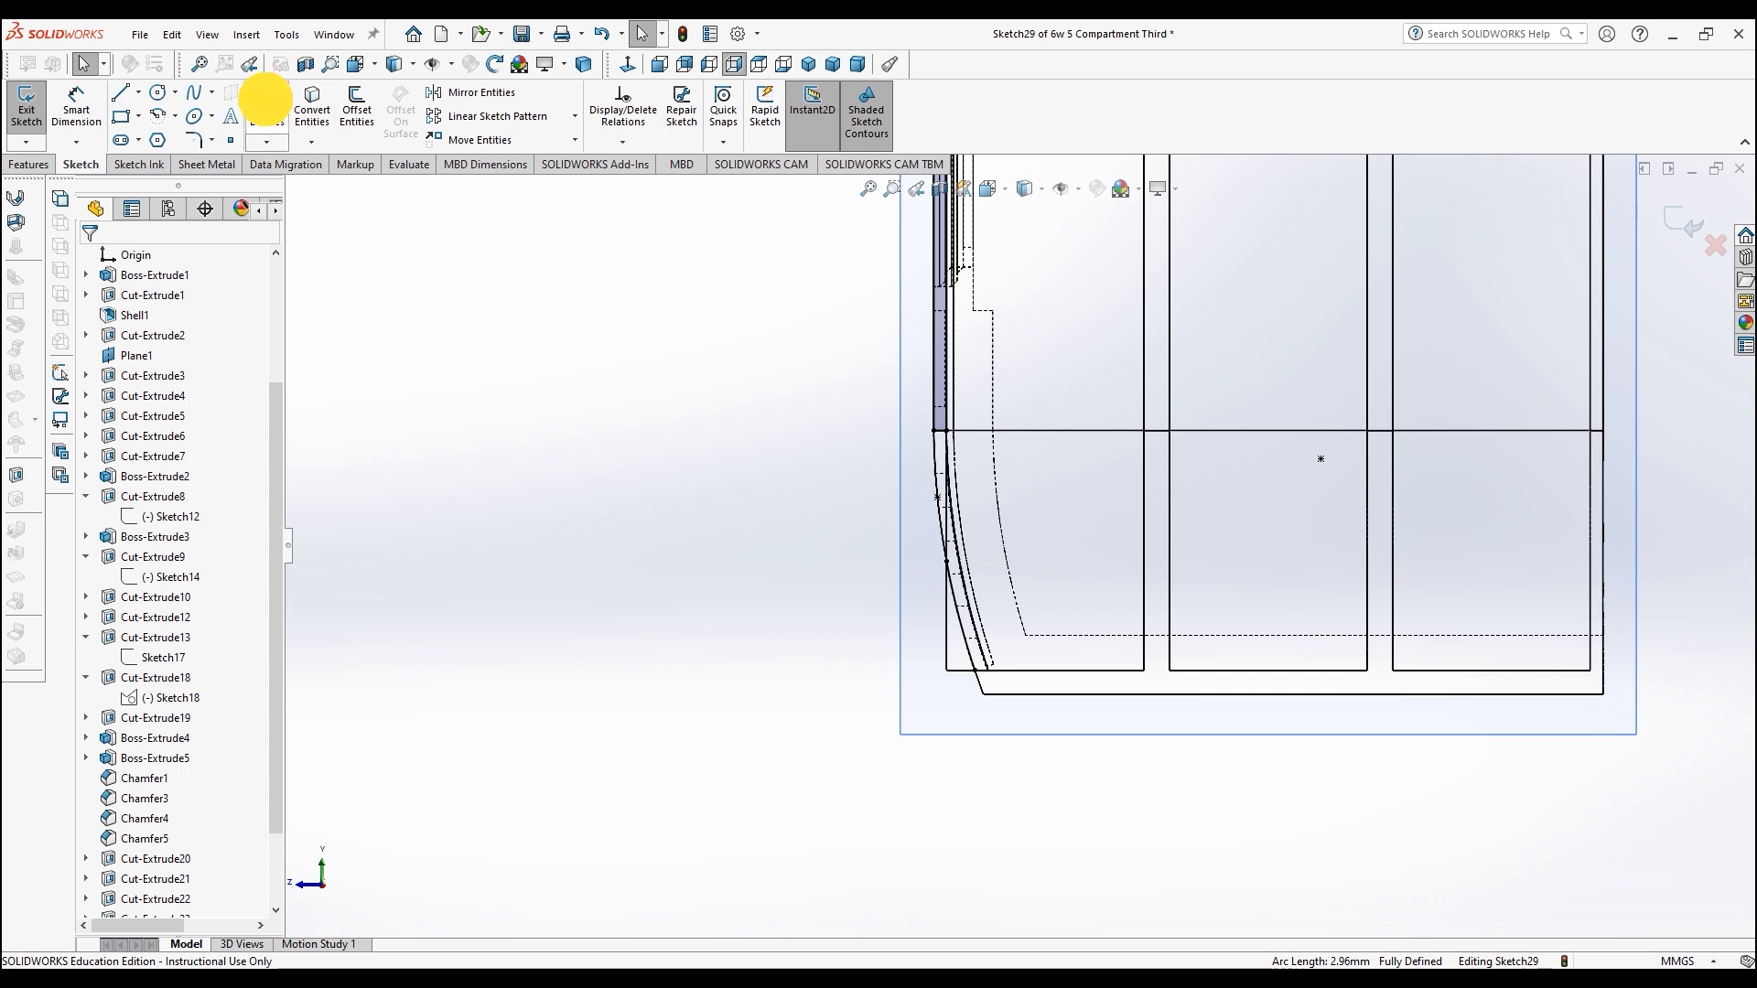
Step: Draw a vertical line down from the converted arc and a short horizontal line along the bottom edge
{"action": "left_click", "coordinate": [265, 101]}
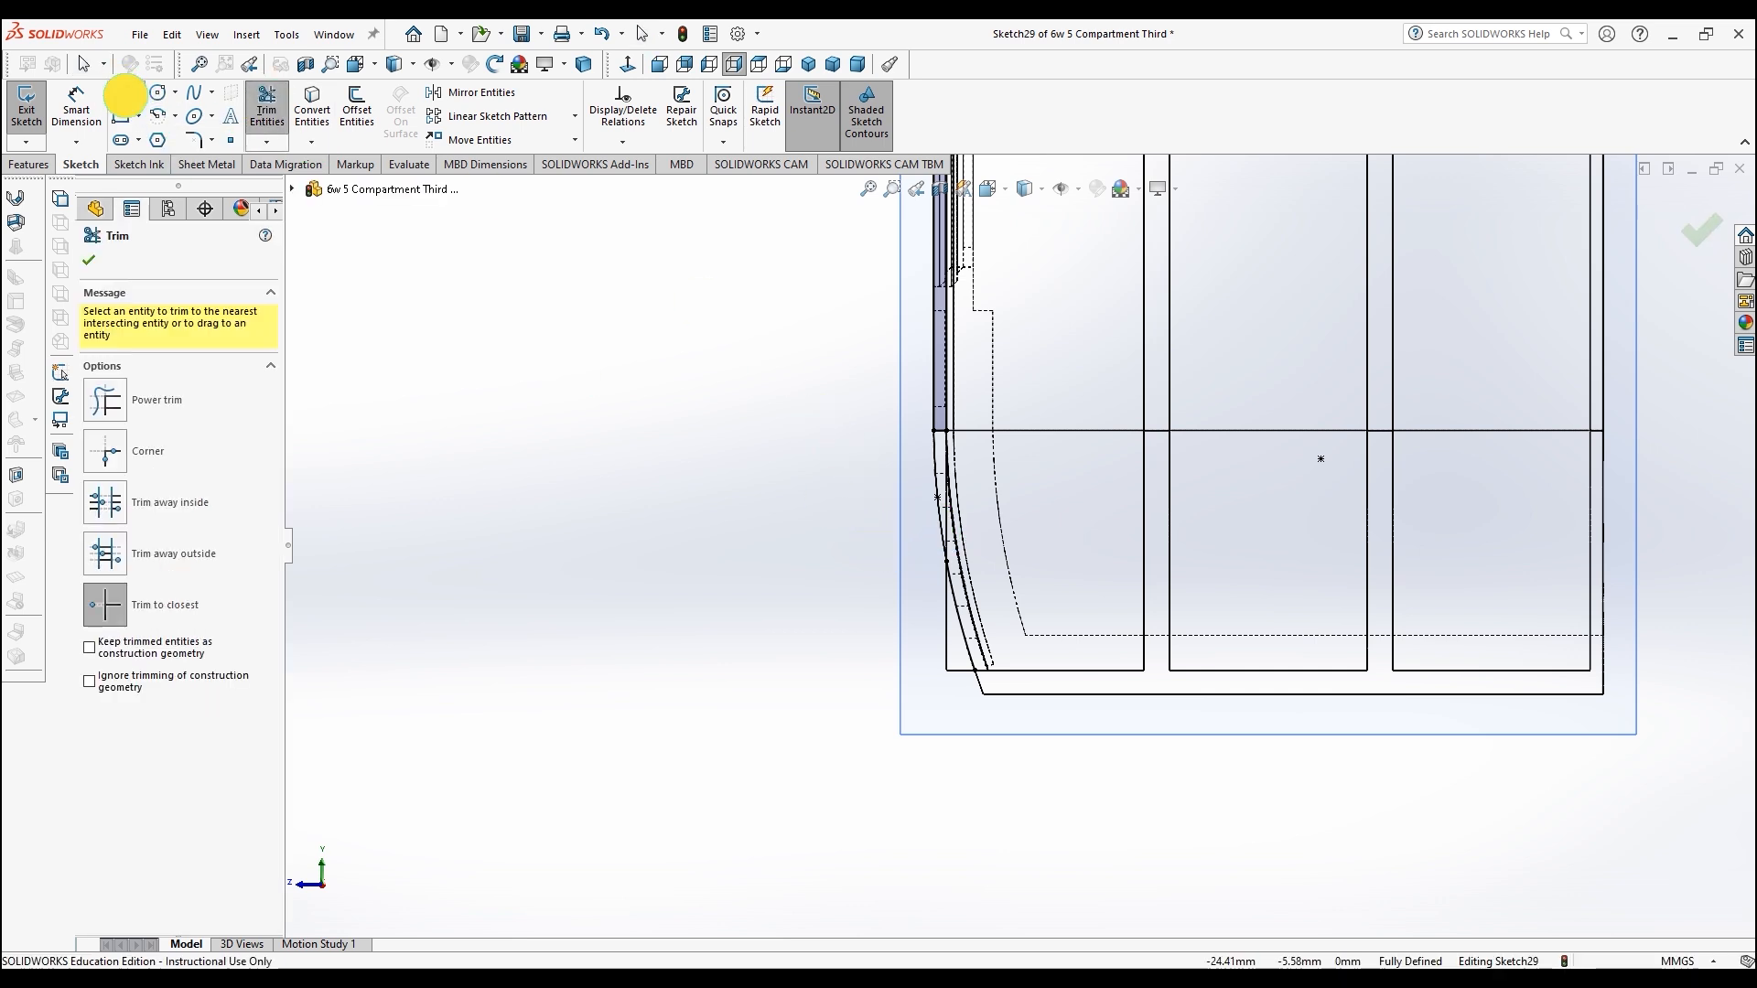
{"action": "left_click", "coordinate": [121, 93]}
{"action": "left_click", "coordinate": [946, 562]}
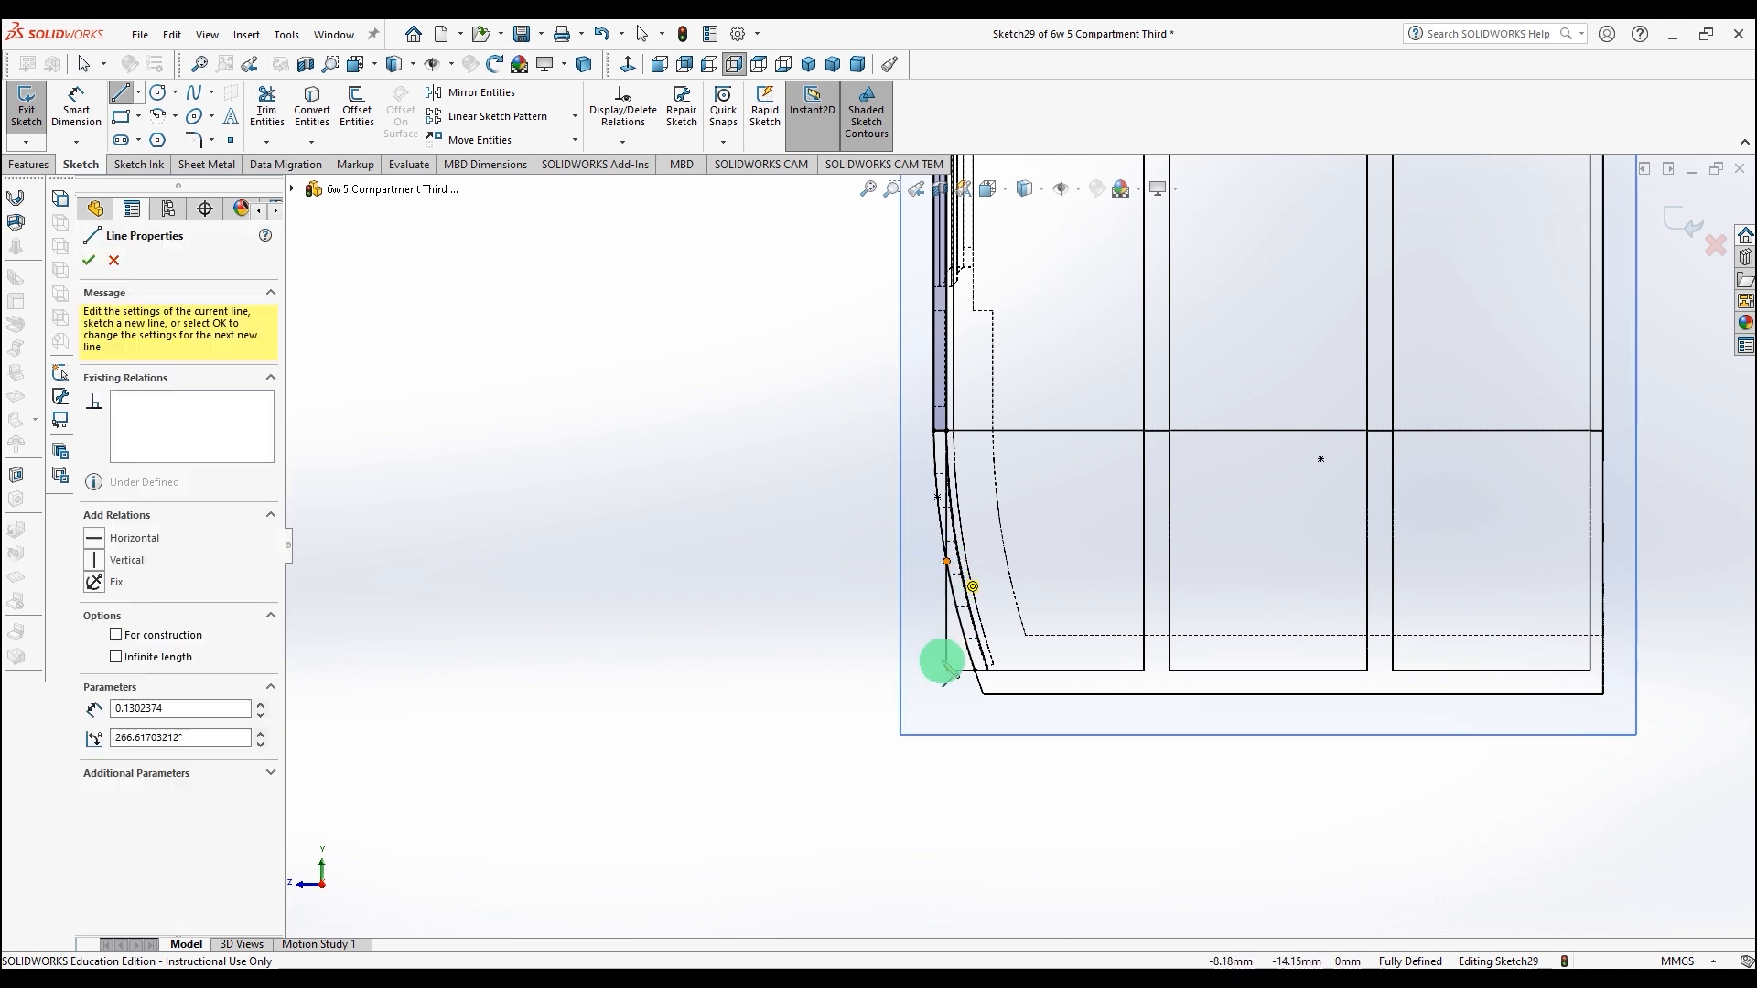
{"action": "left_click", "coordinate": [946, 671]}
{"action": "left_click", "coordinate": [976, 670]}
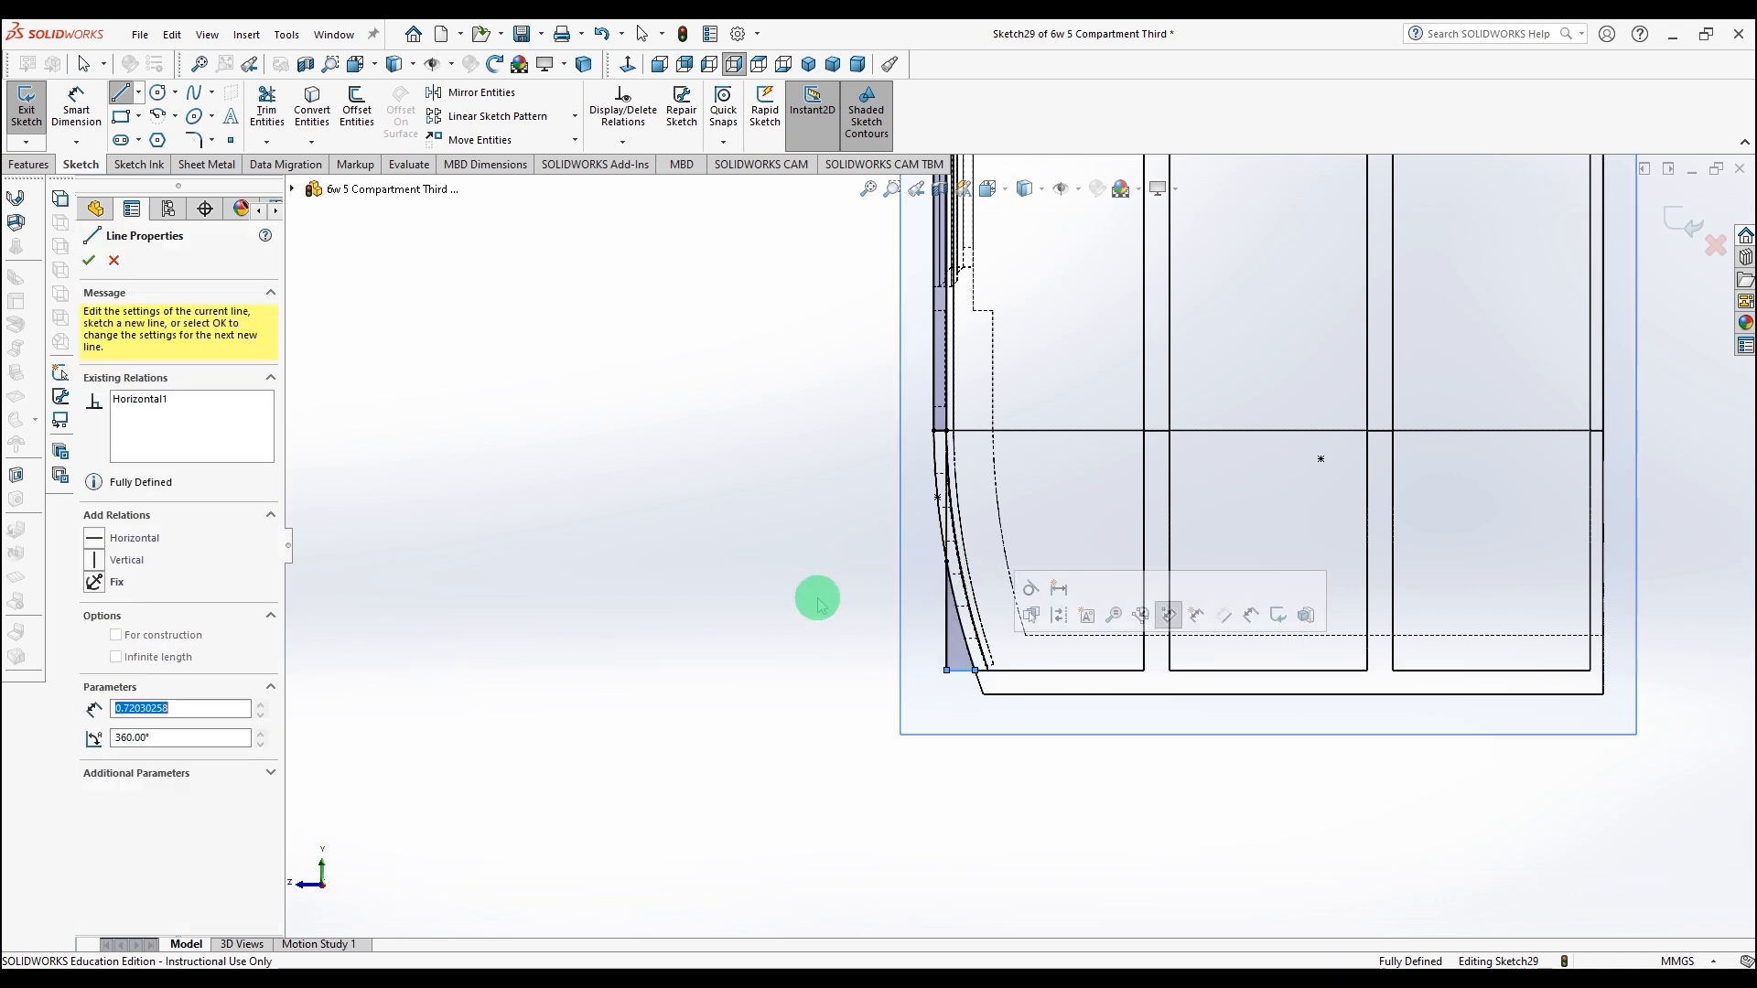
{"action": "scroll", "coordinate": [759, 562], "scroll_direction": "up", "scroll_amount": 6}
{"action": "middle_click_drag", "start_coordinate": [759, 559], "coordinate": [1028, 580]}
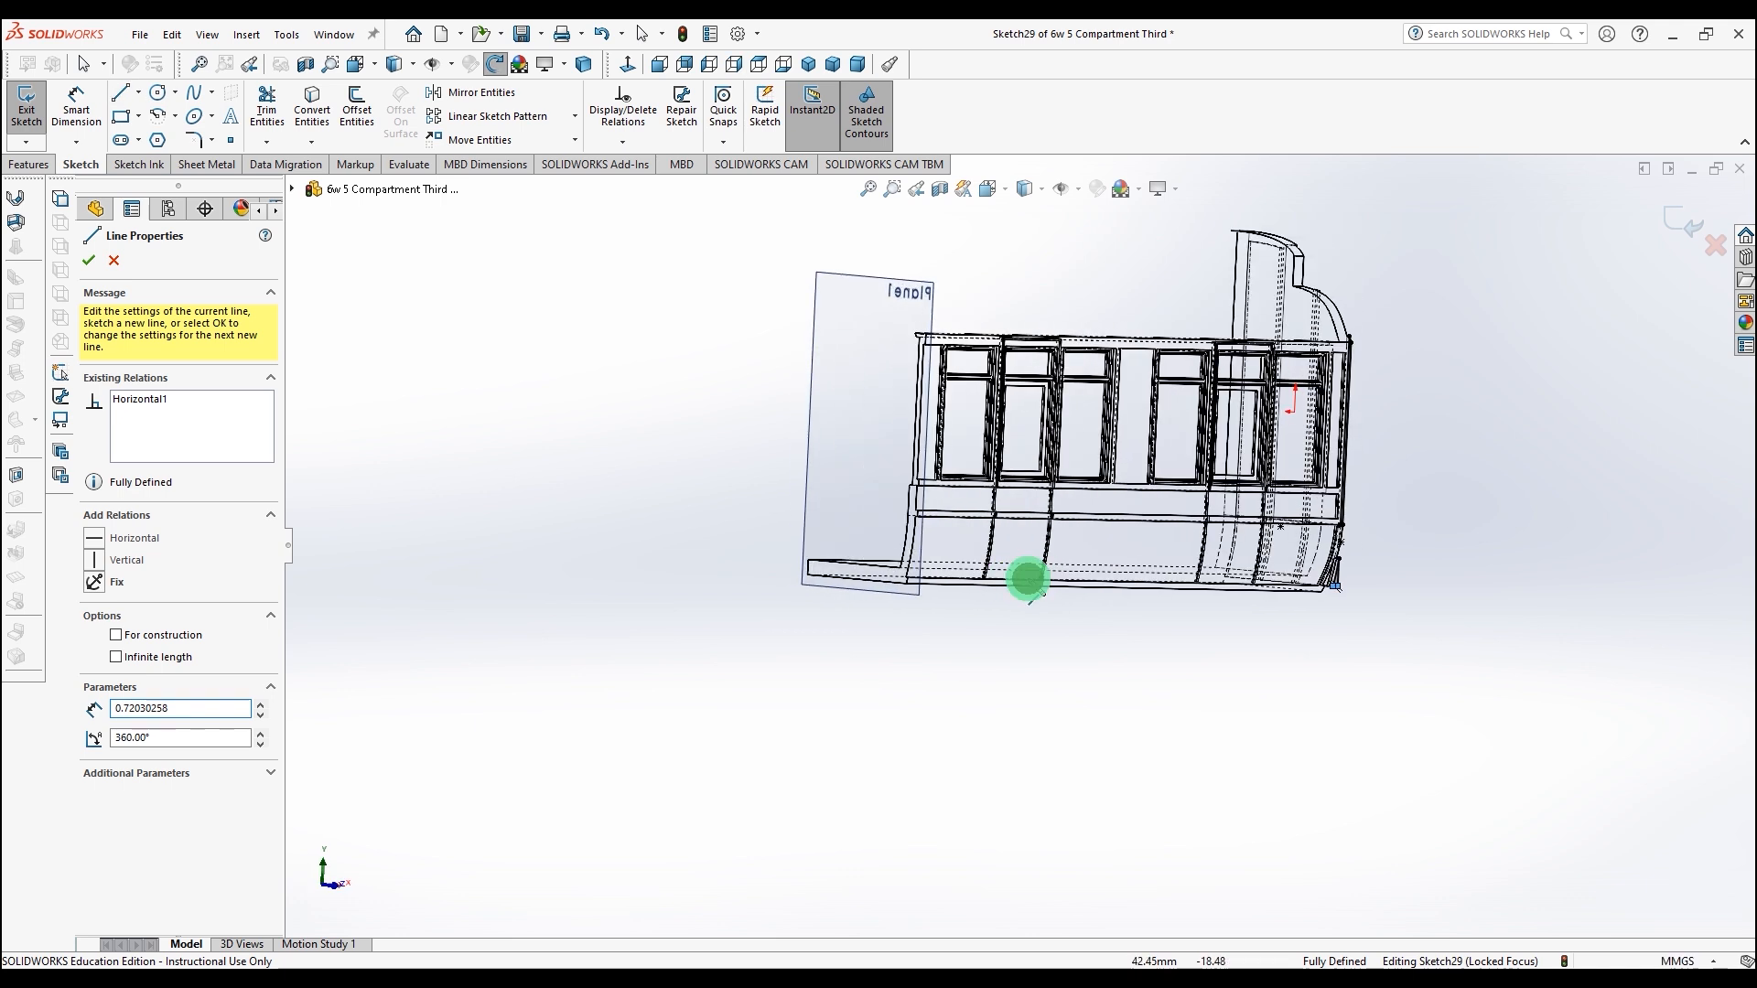
{"action": "scroll", "coordinate": [1380, 553], "scroll_direction": "down", "scroll_amount": 6}
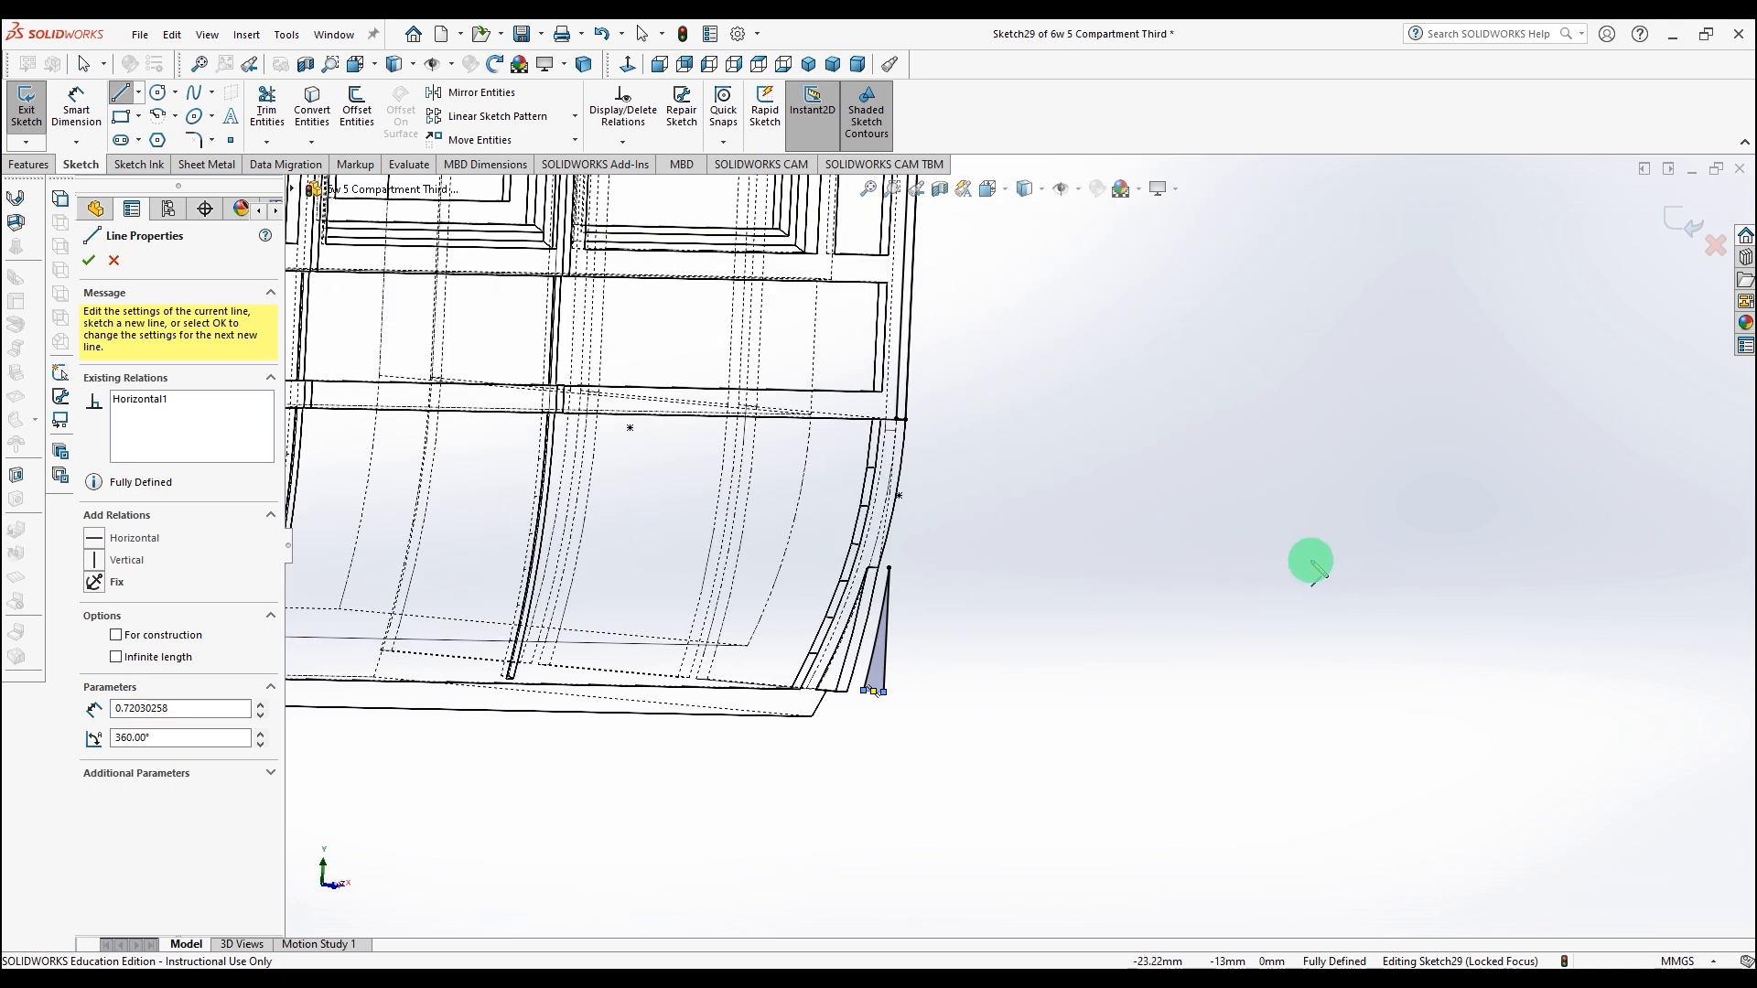
{"action": "left_click", "coordinate": [264, 101]}
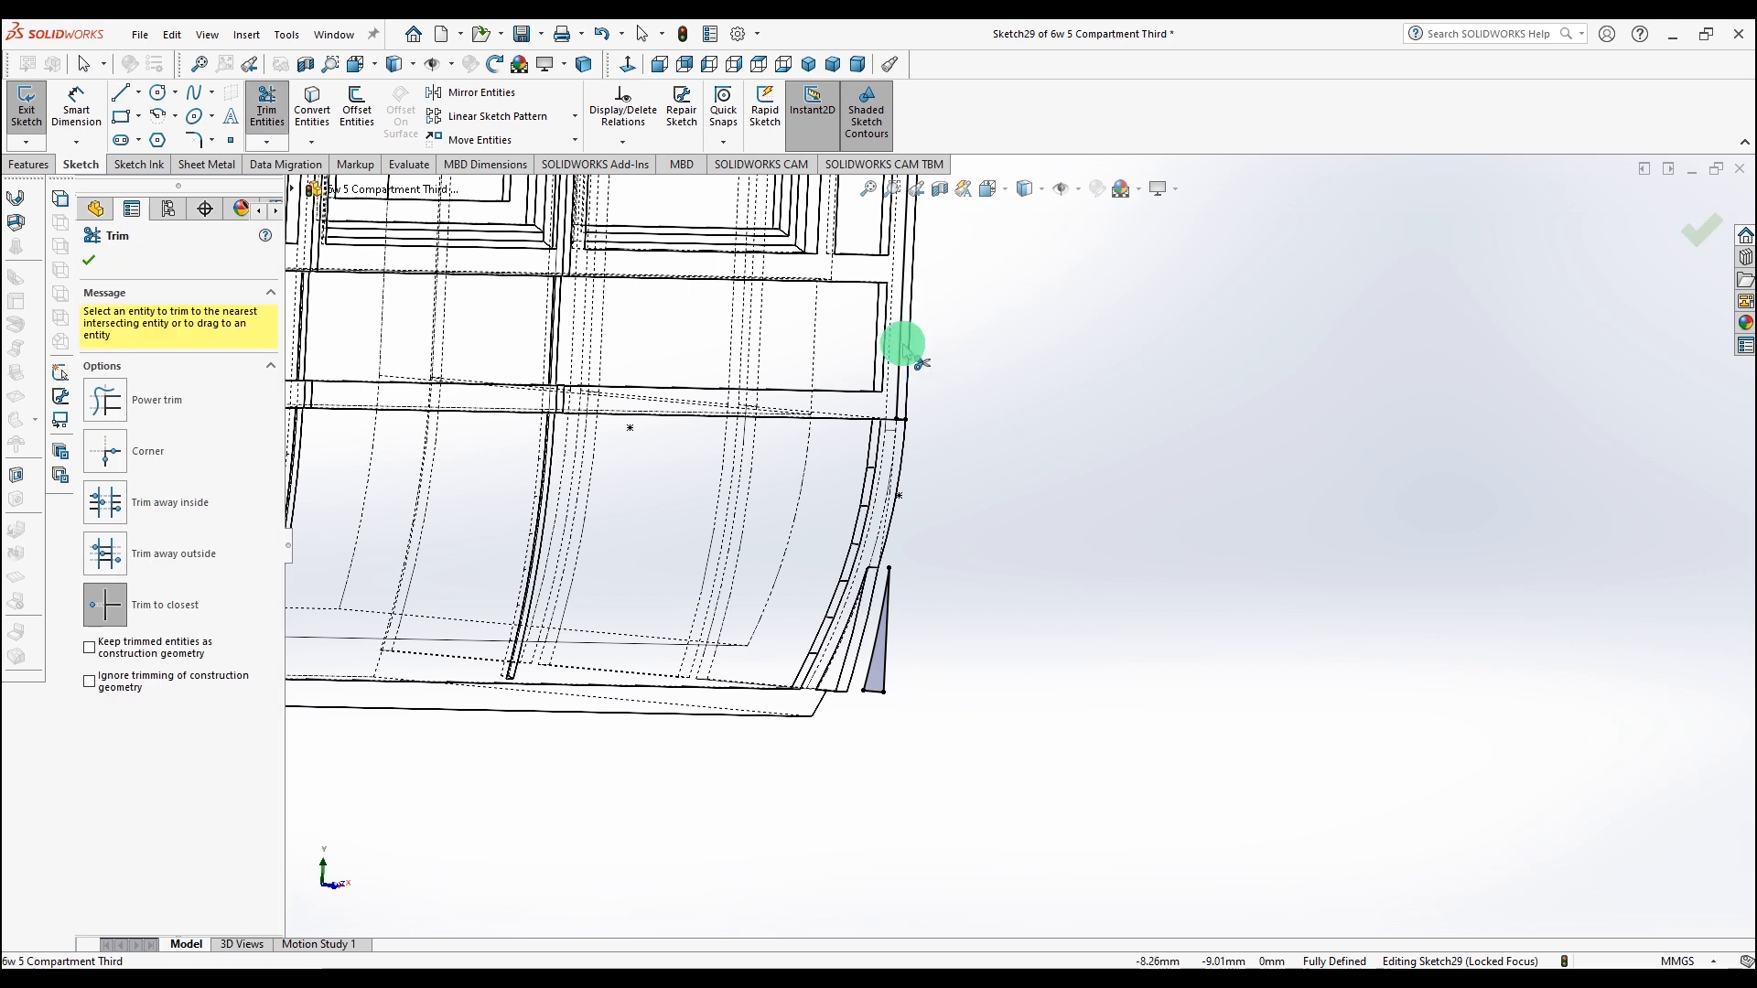
{"action": "scroll", "coordinate": [918, 383], "scroll_direction": "up", "scroll_amount": 5}
{"action": "scroll", "coordinate": [979, 315], "scroll_direction": "up", "scroll_amount": 2}
{"action": "scroll", "coordinate": [1004, 329], "scroll_direction": "down", "scroll_amount": 6}
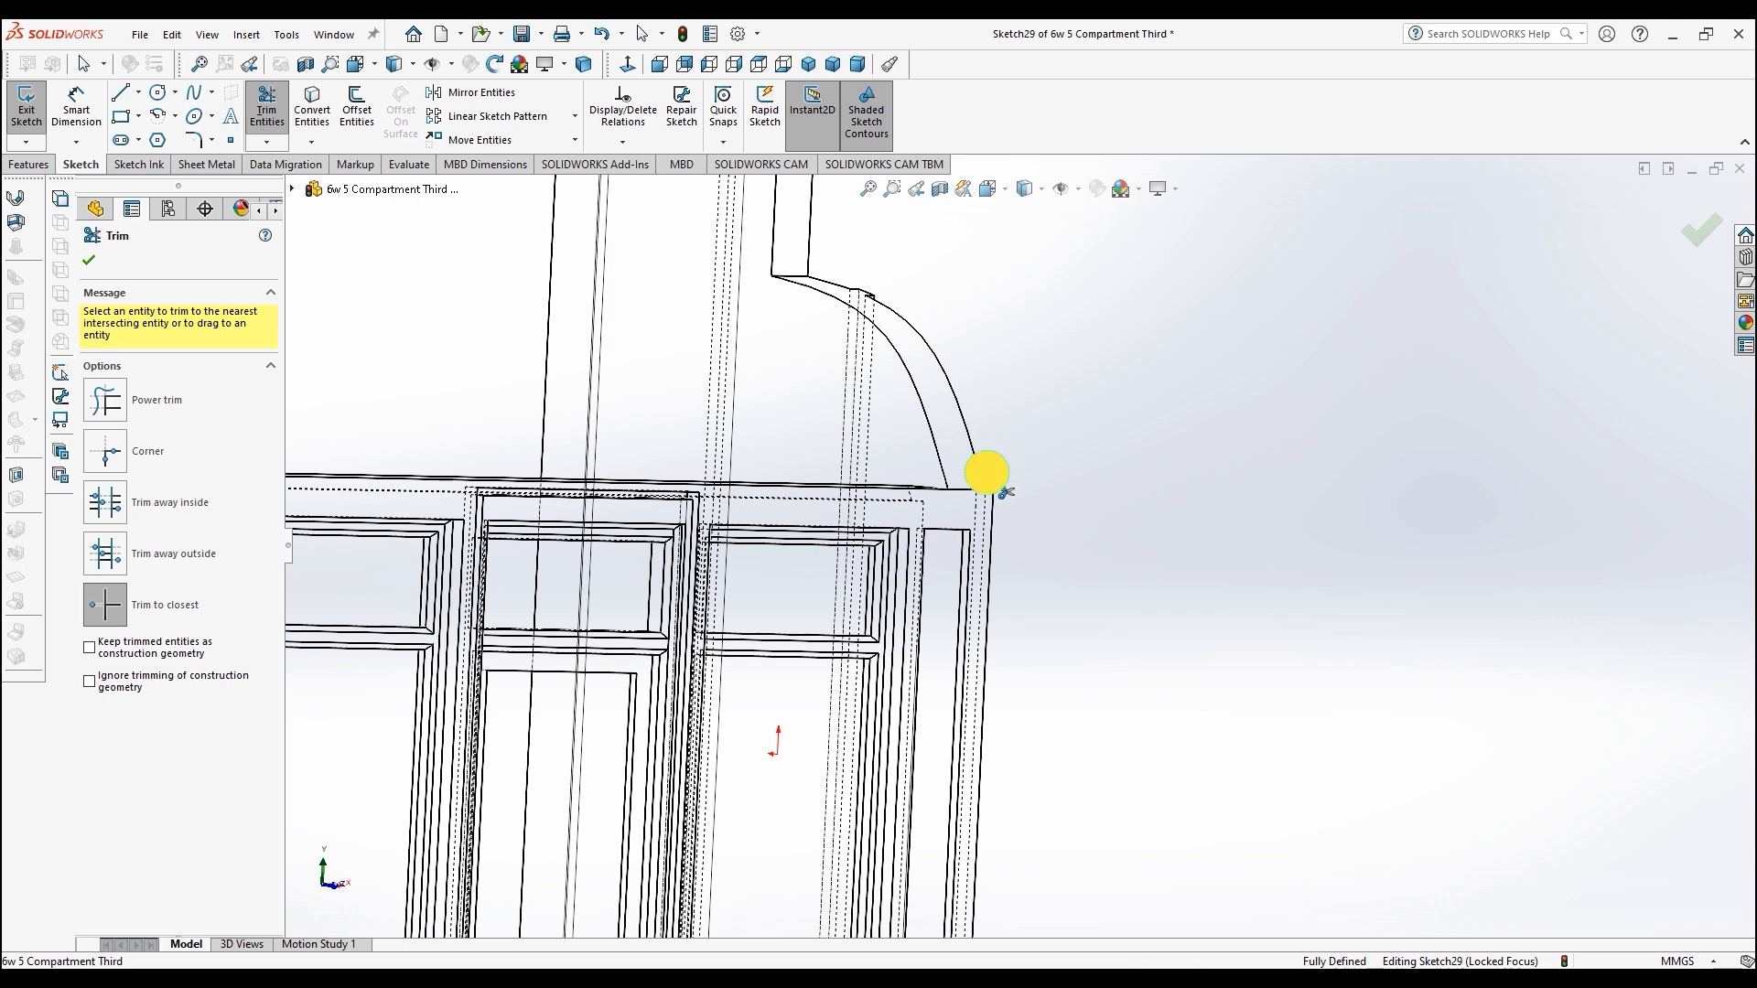
{"action": "scroll", "coordinate": [1002, 601], "scroll_direction": "up", "scroll_amount": 5}
{"action": "scroll", "coordinate": [1029, 778], "scroll_direction": "down", "scroll_amount": 6}
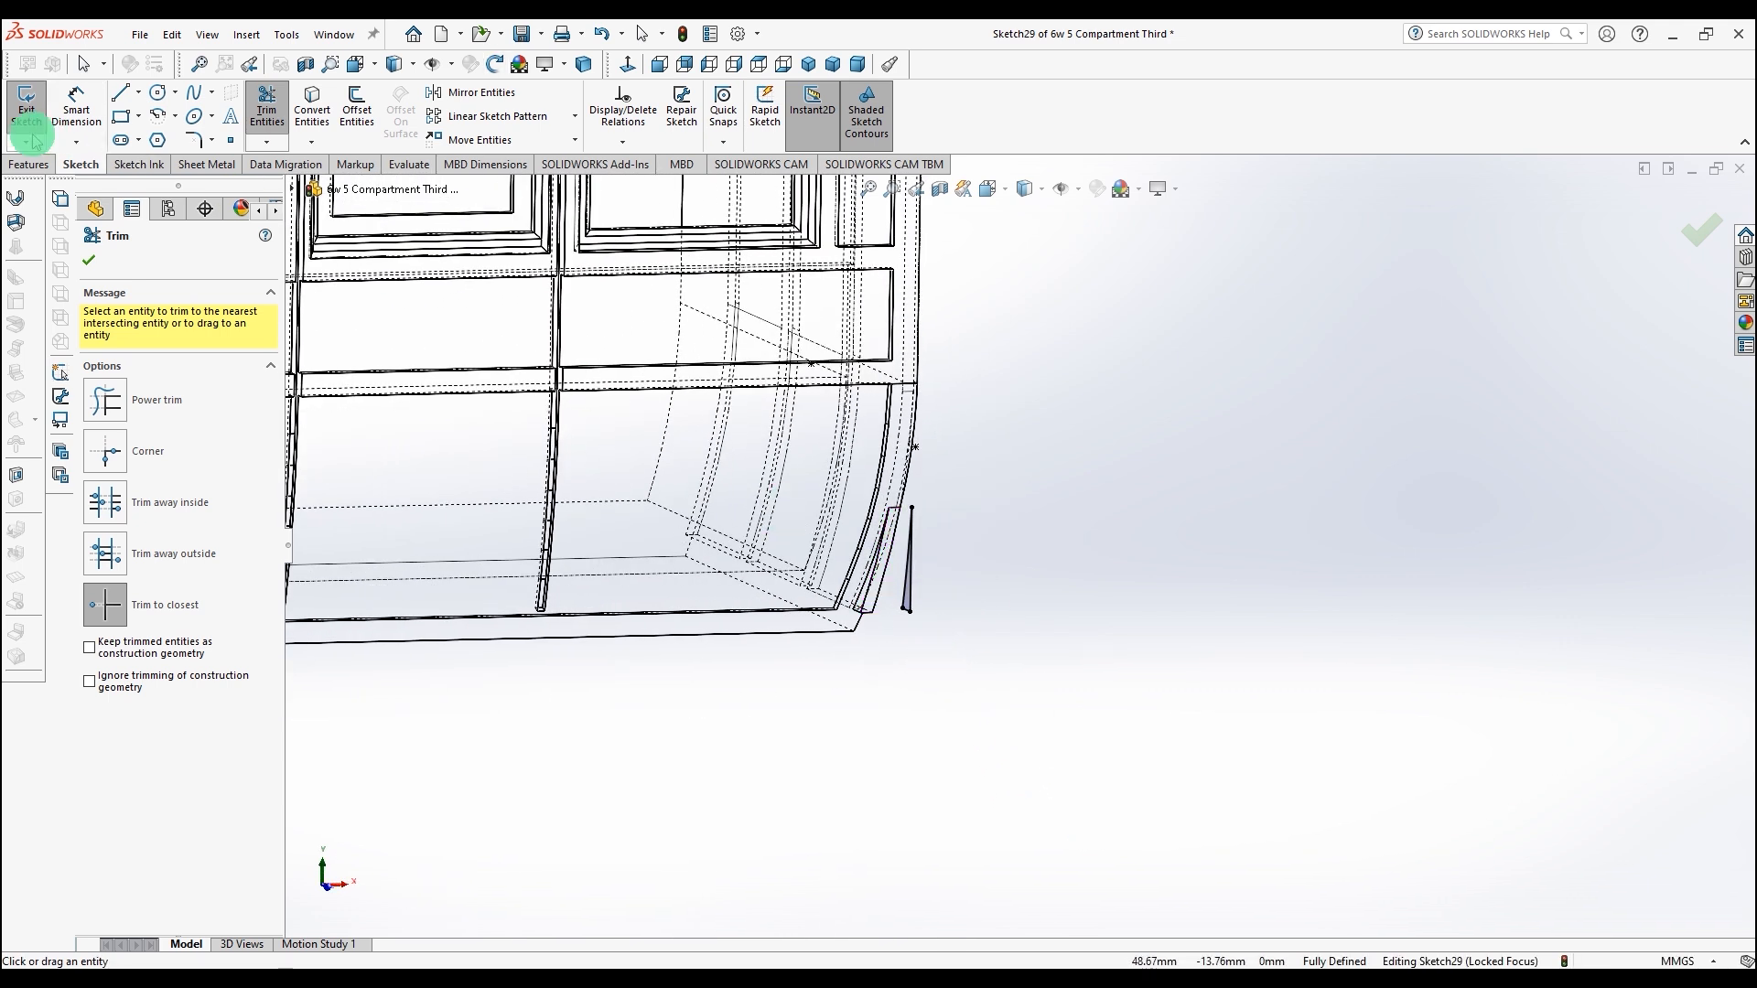
Step: Cut-extrude the sketch profile with a Blind depth of 10 mm
{"action": "left_click", "coordinate": [29, 165]}
{"action": "left_click", "coordinate": [268, 105]}
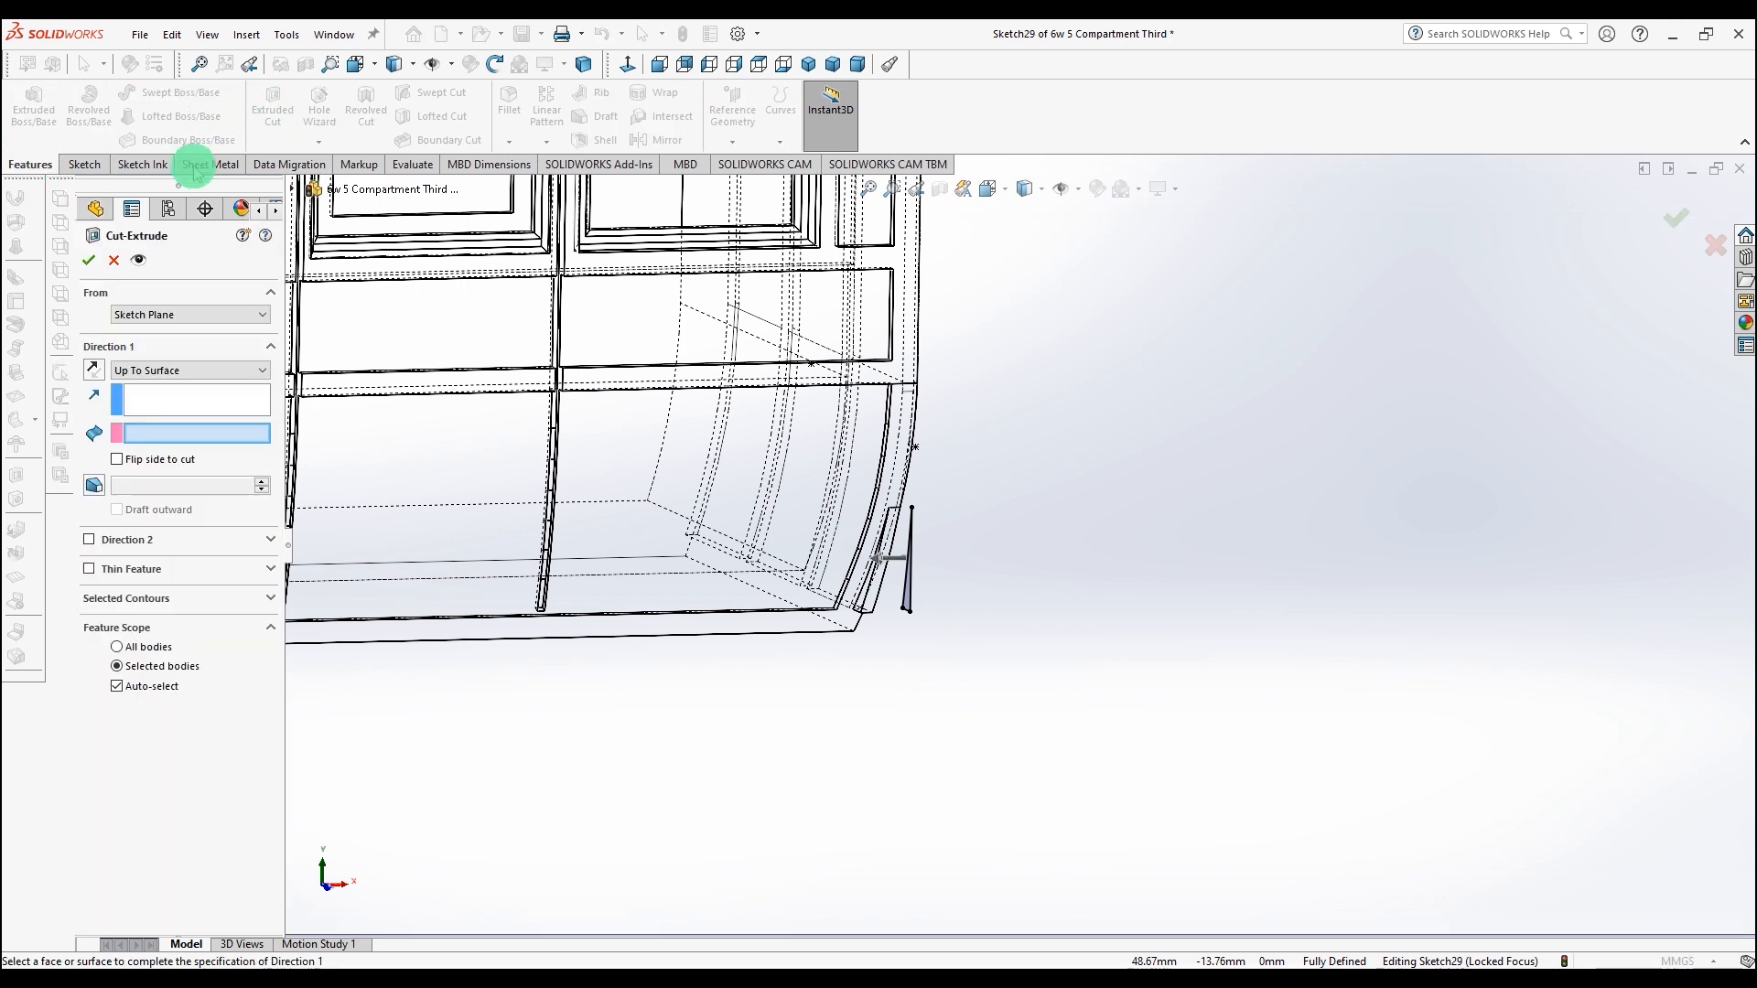
{"action": "left_click", "coordinate": [159, 371]}
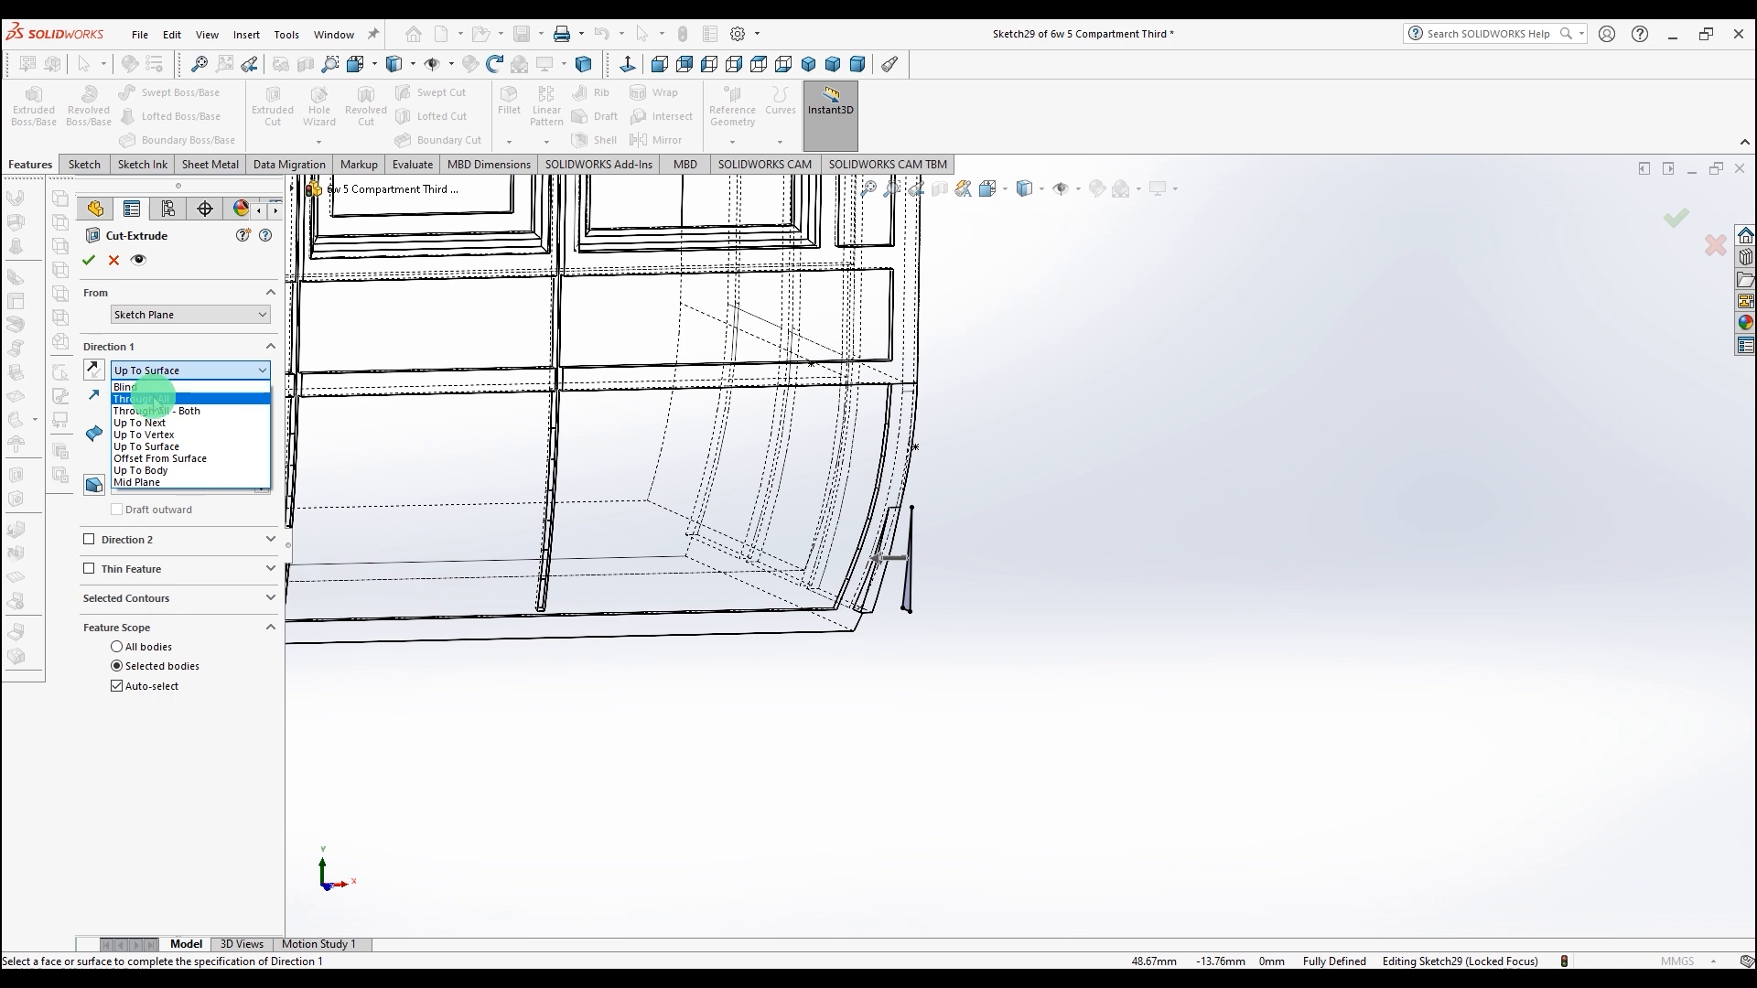
{"action": "left_click", "coordinate": [155, 399]}
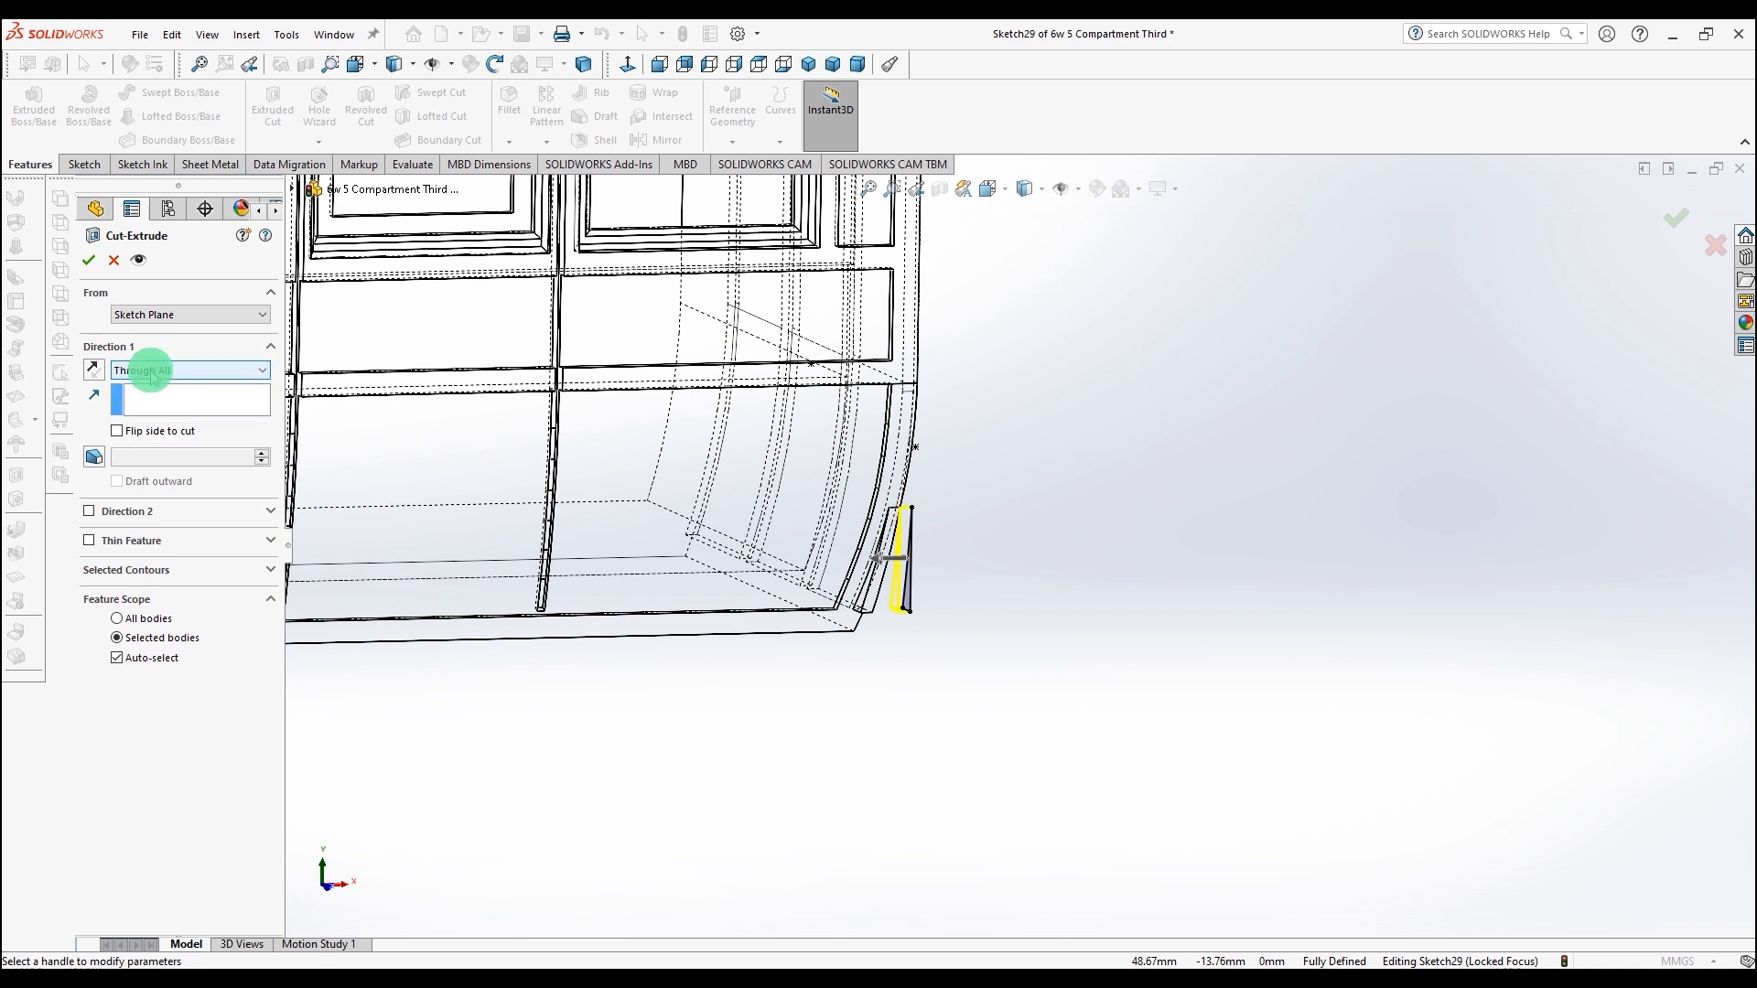
{"action": "left_click", "coordinate": [155, 372]}
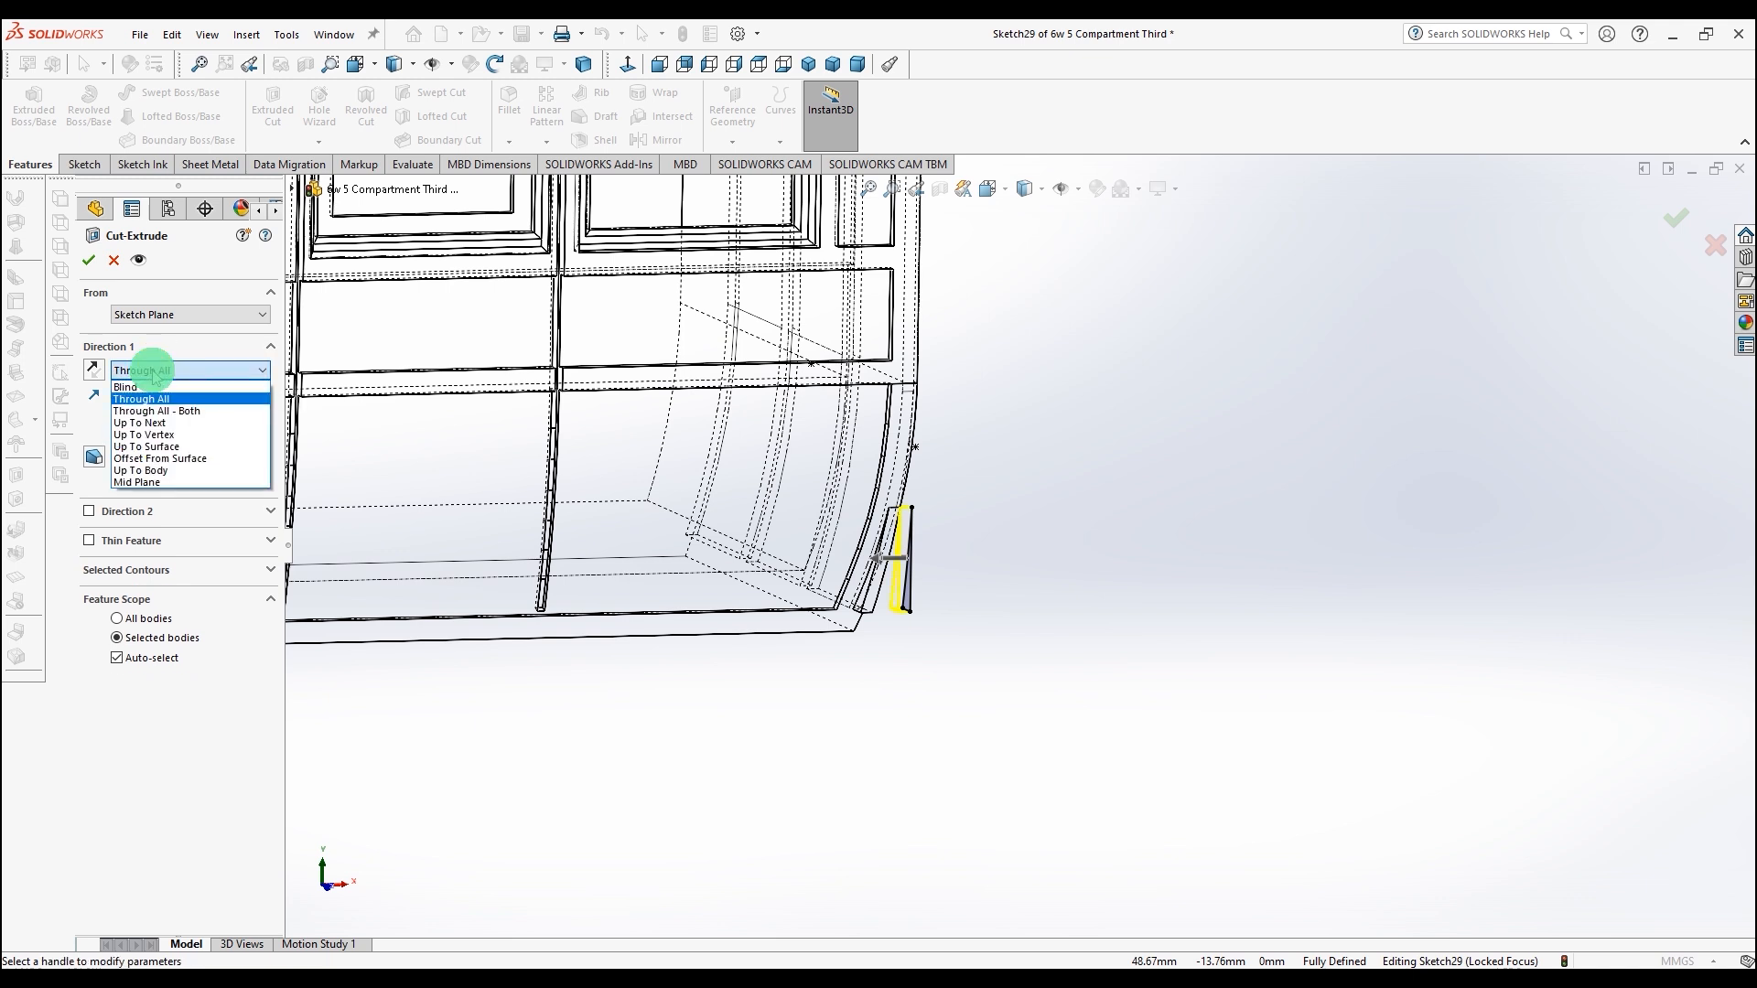
{"action": "left_click", "coordinate": [157, 389]}
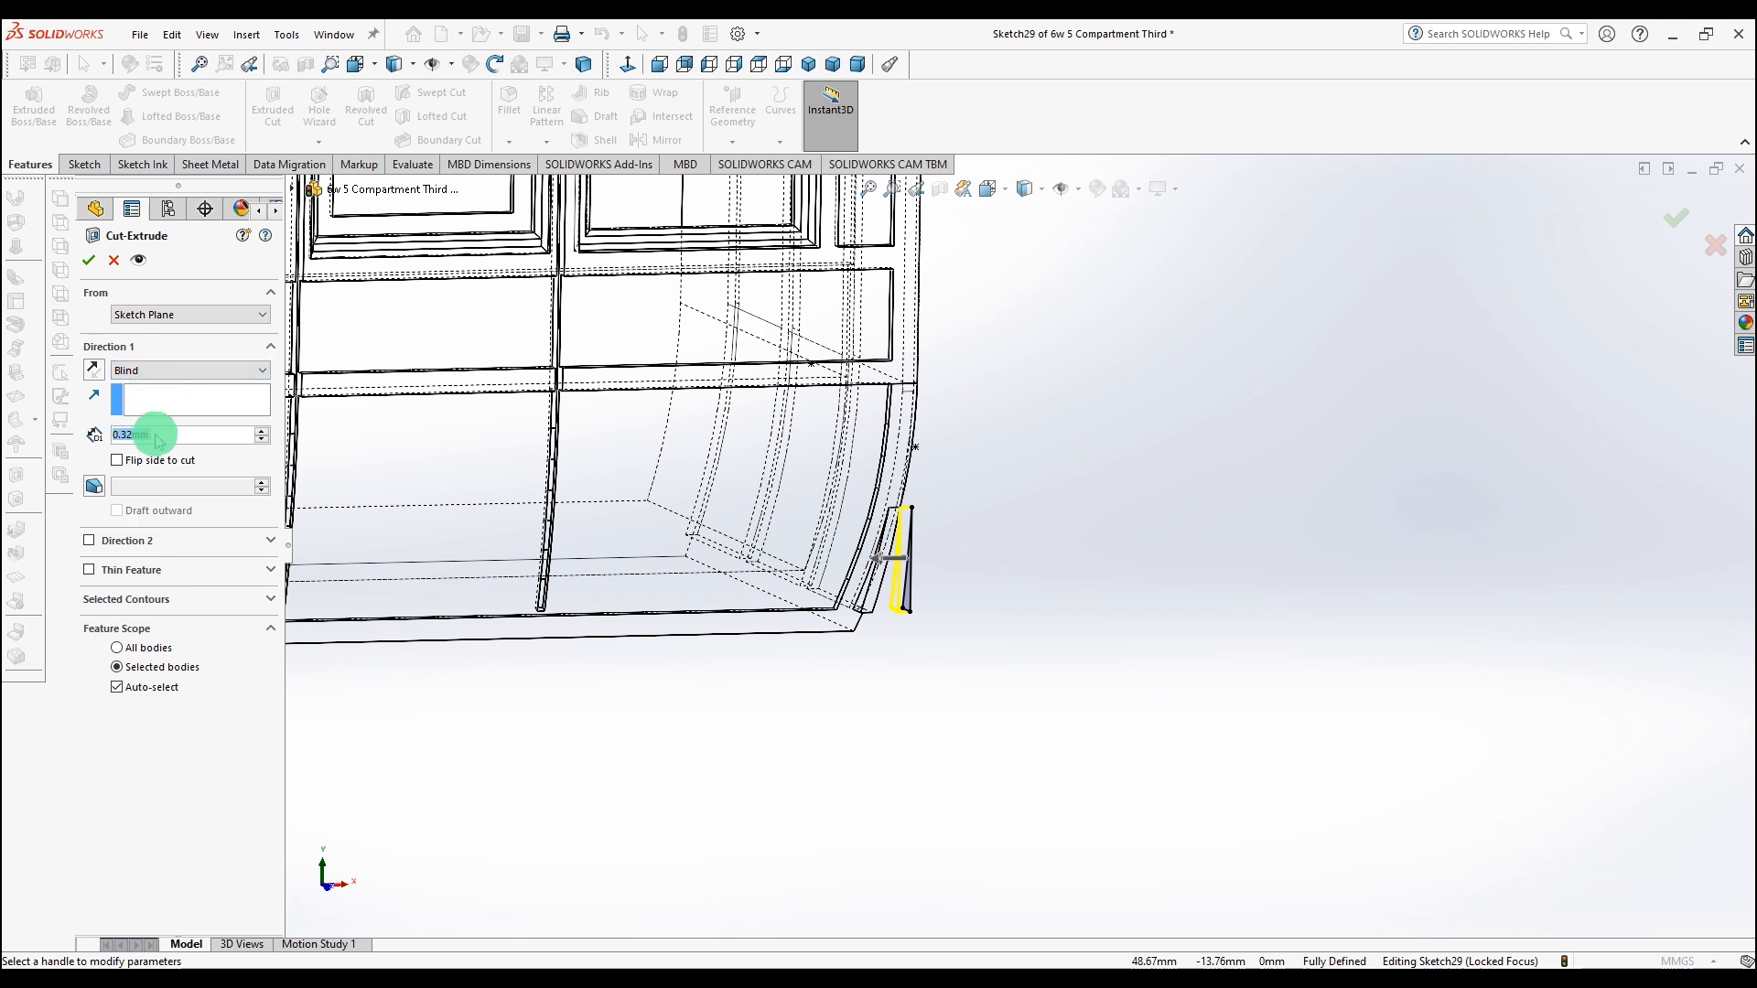
{"action": "type", "text": "10"}
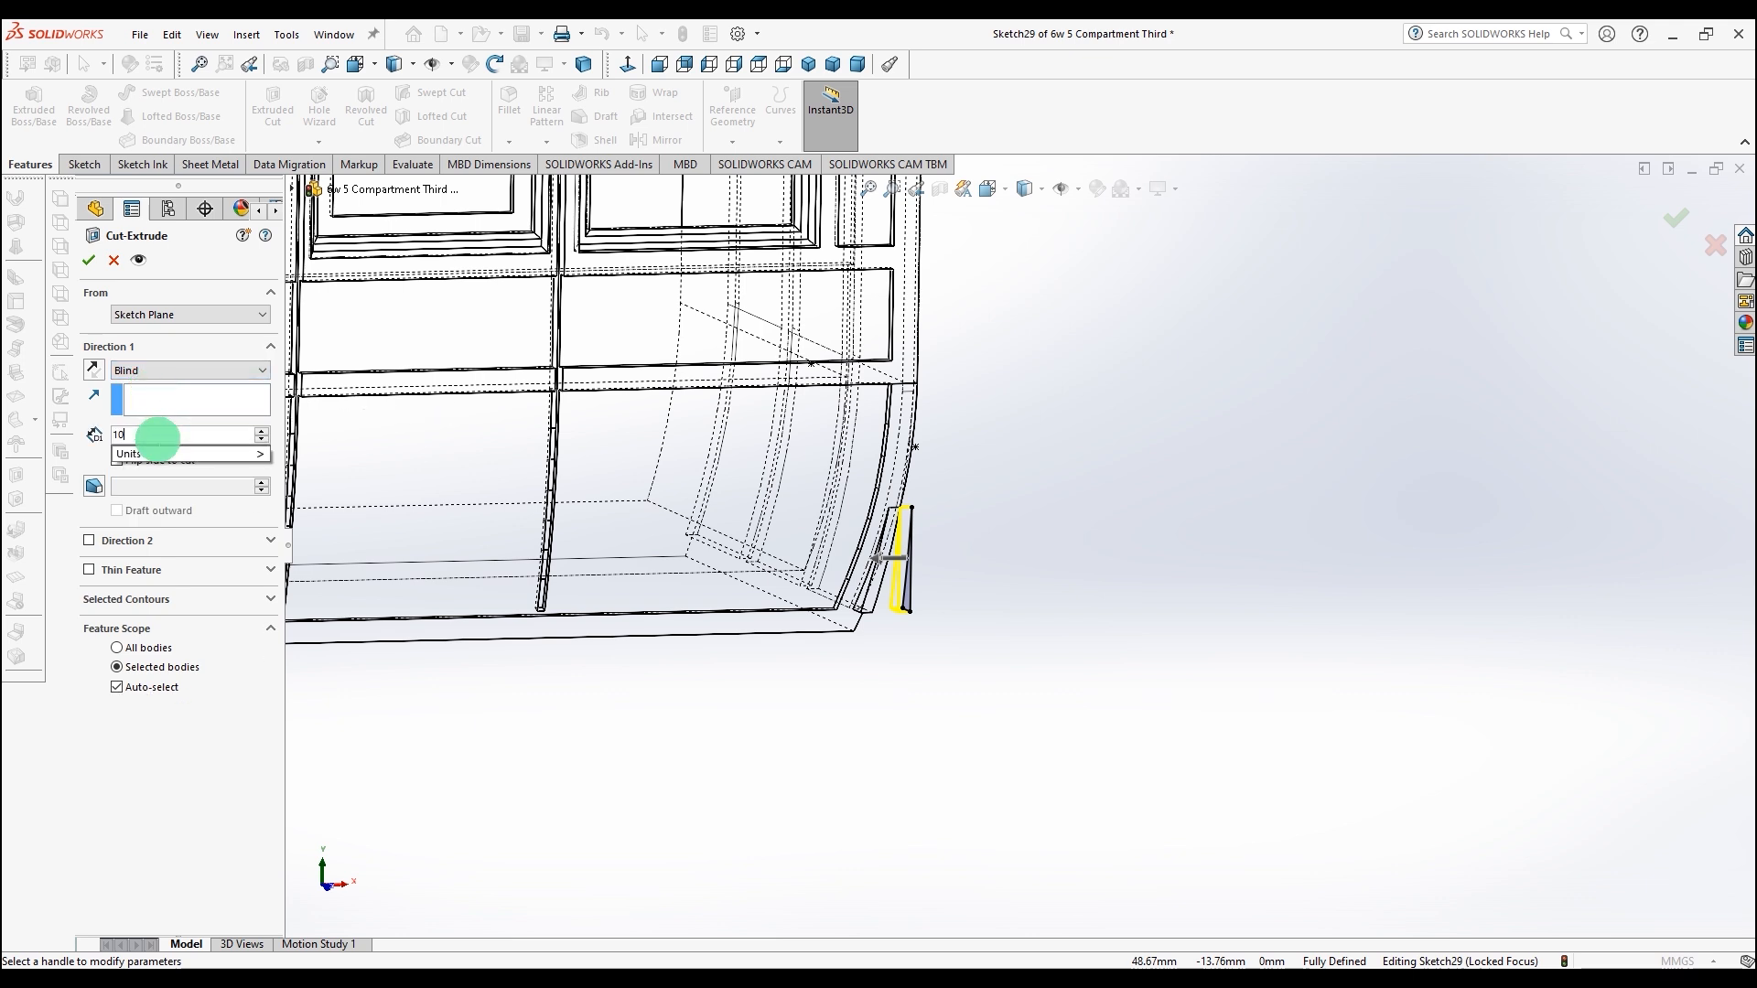
{"action": "key", "text": "Return"}
{"action": "left_click", "coordinate": [88, 258]}
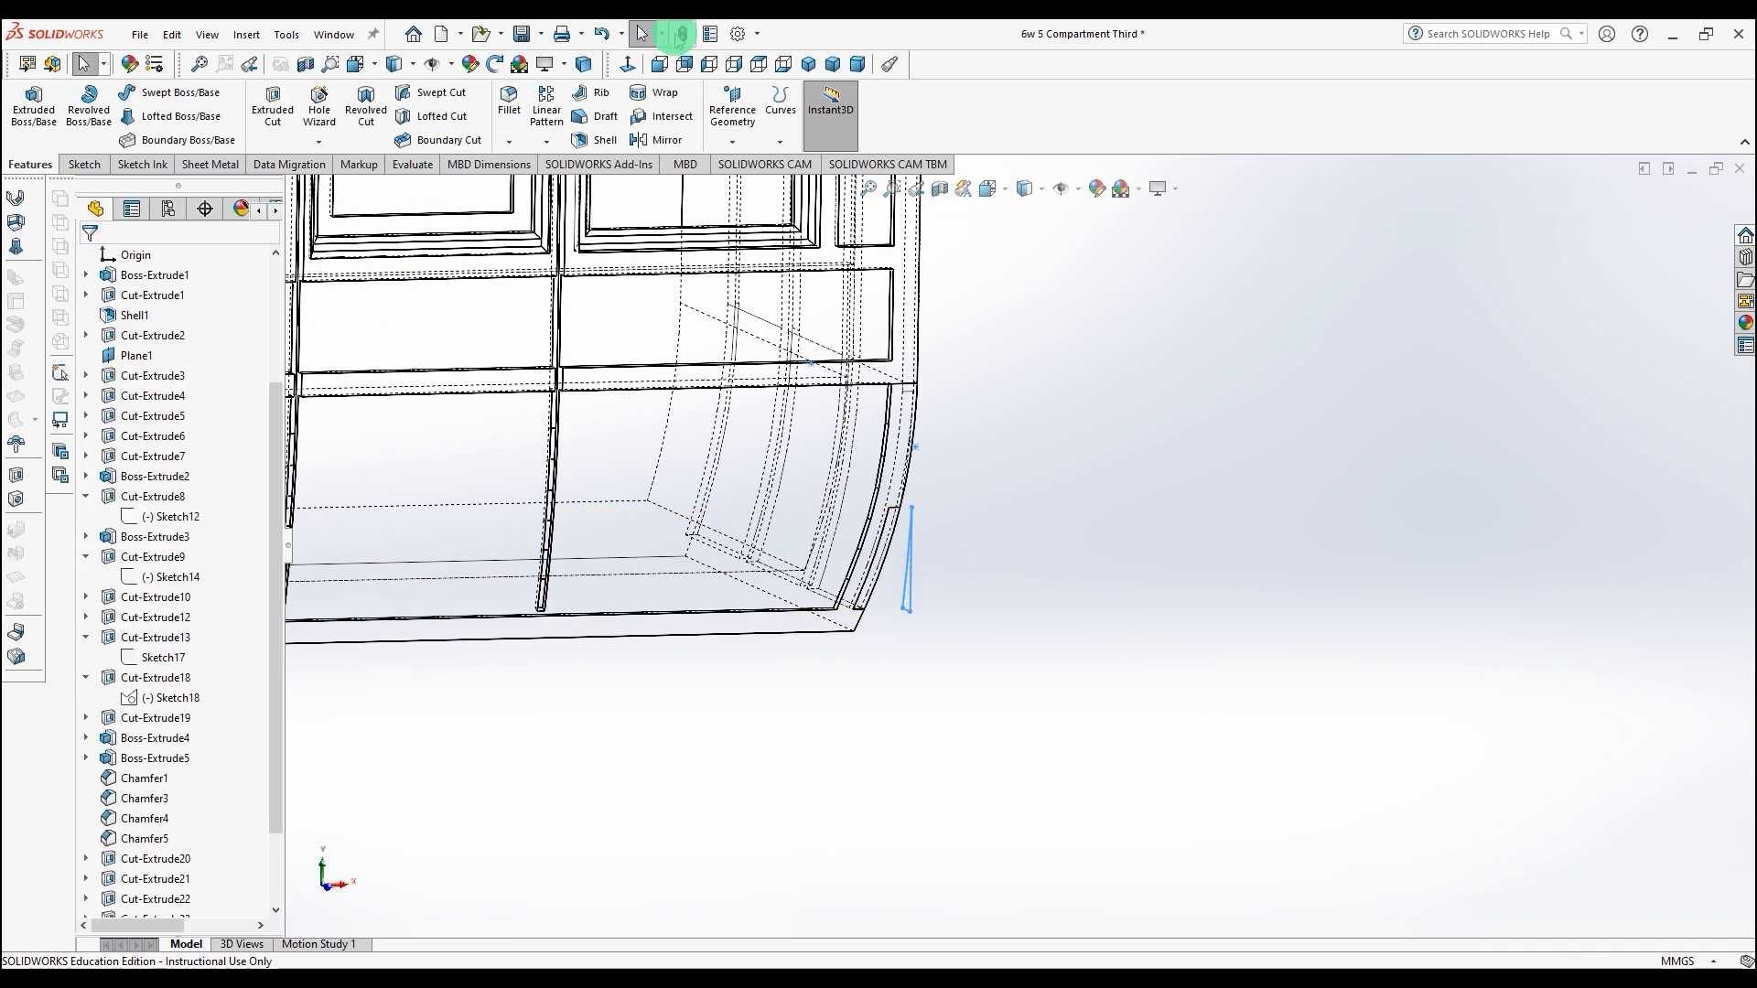
Step: Switch the display to shaded with edges and orbit around the lower curved end to inspect the cut
{"action": "left_click", "coordinate": [1032, 187]}
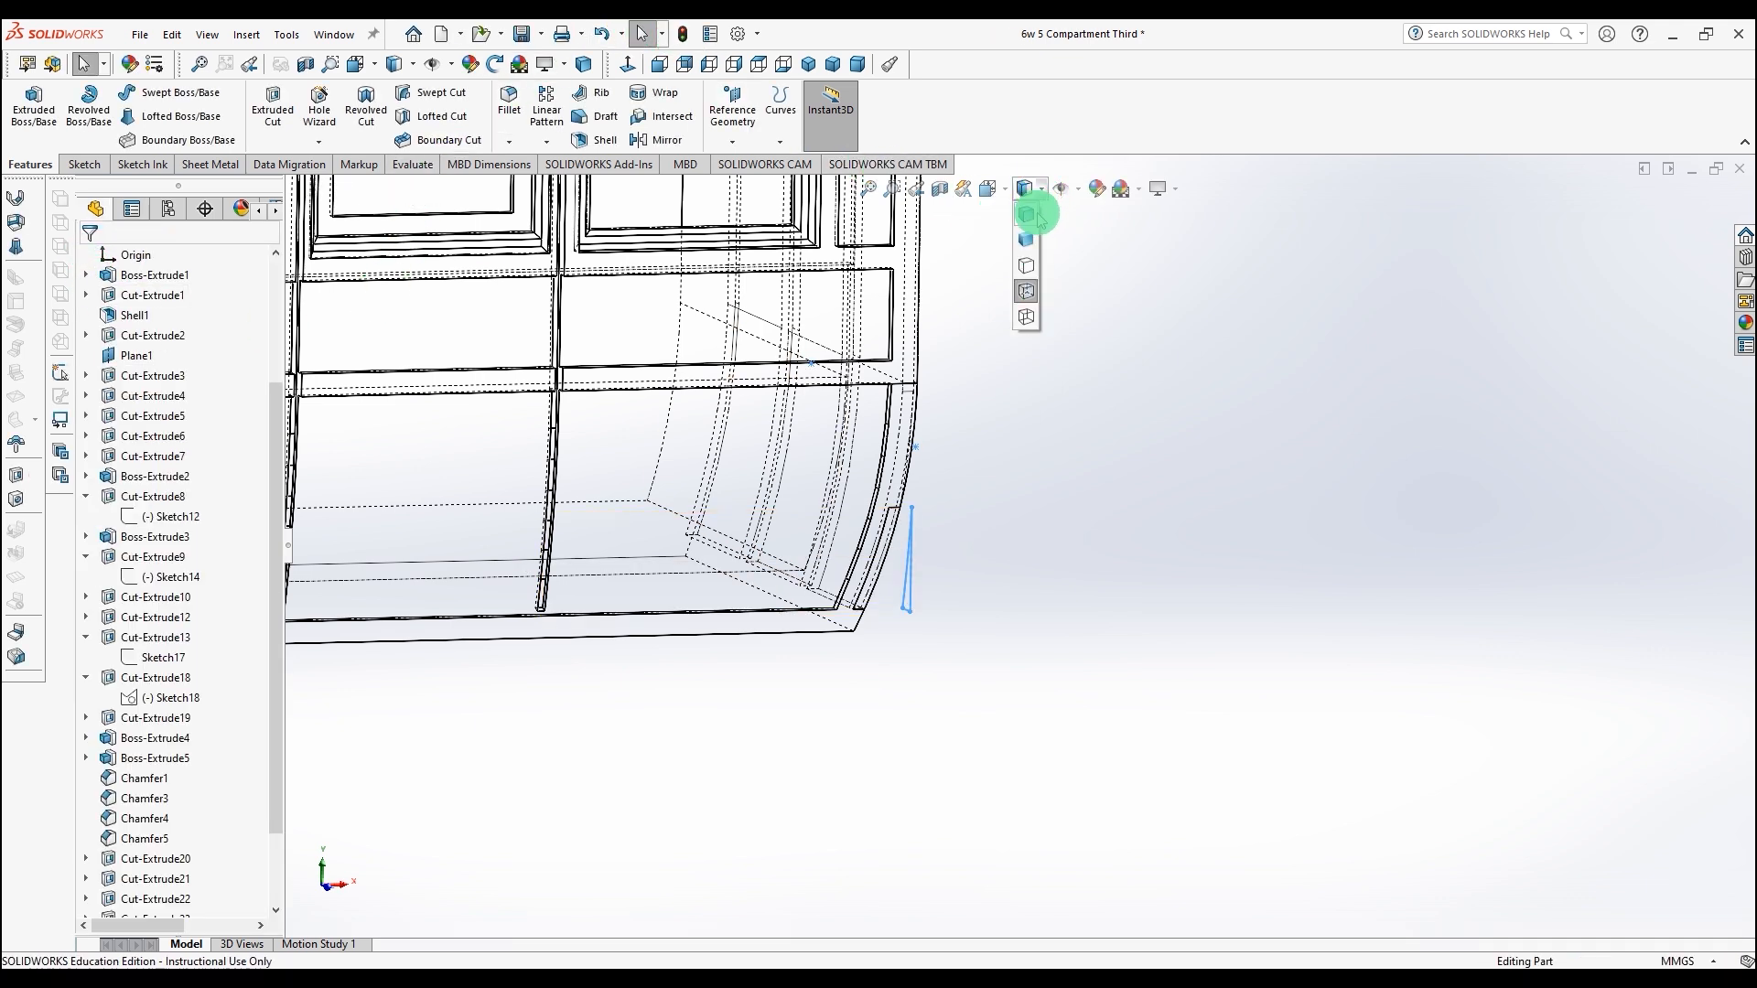
{"action": "left_click", "coordinate": [1034, 219]}
{"action": "middle_click_drag", "start_coordinate": [1021, 484], "coordinate": [1040, 647]}
{"action": "scroll", "coordinate": [1007, 517], "scroll_direction": "up", "scroll_amount": 2}
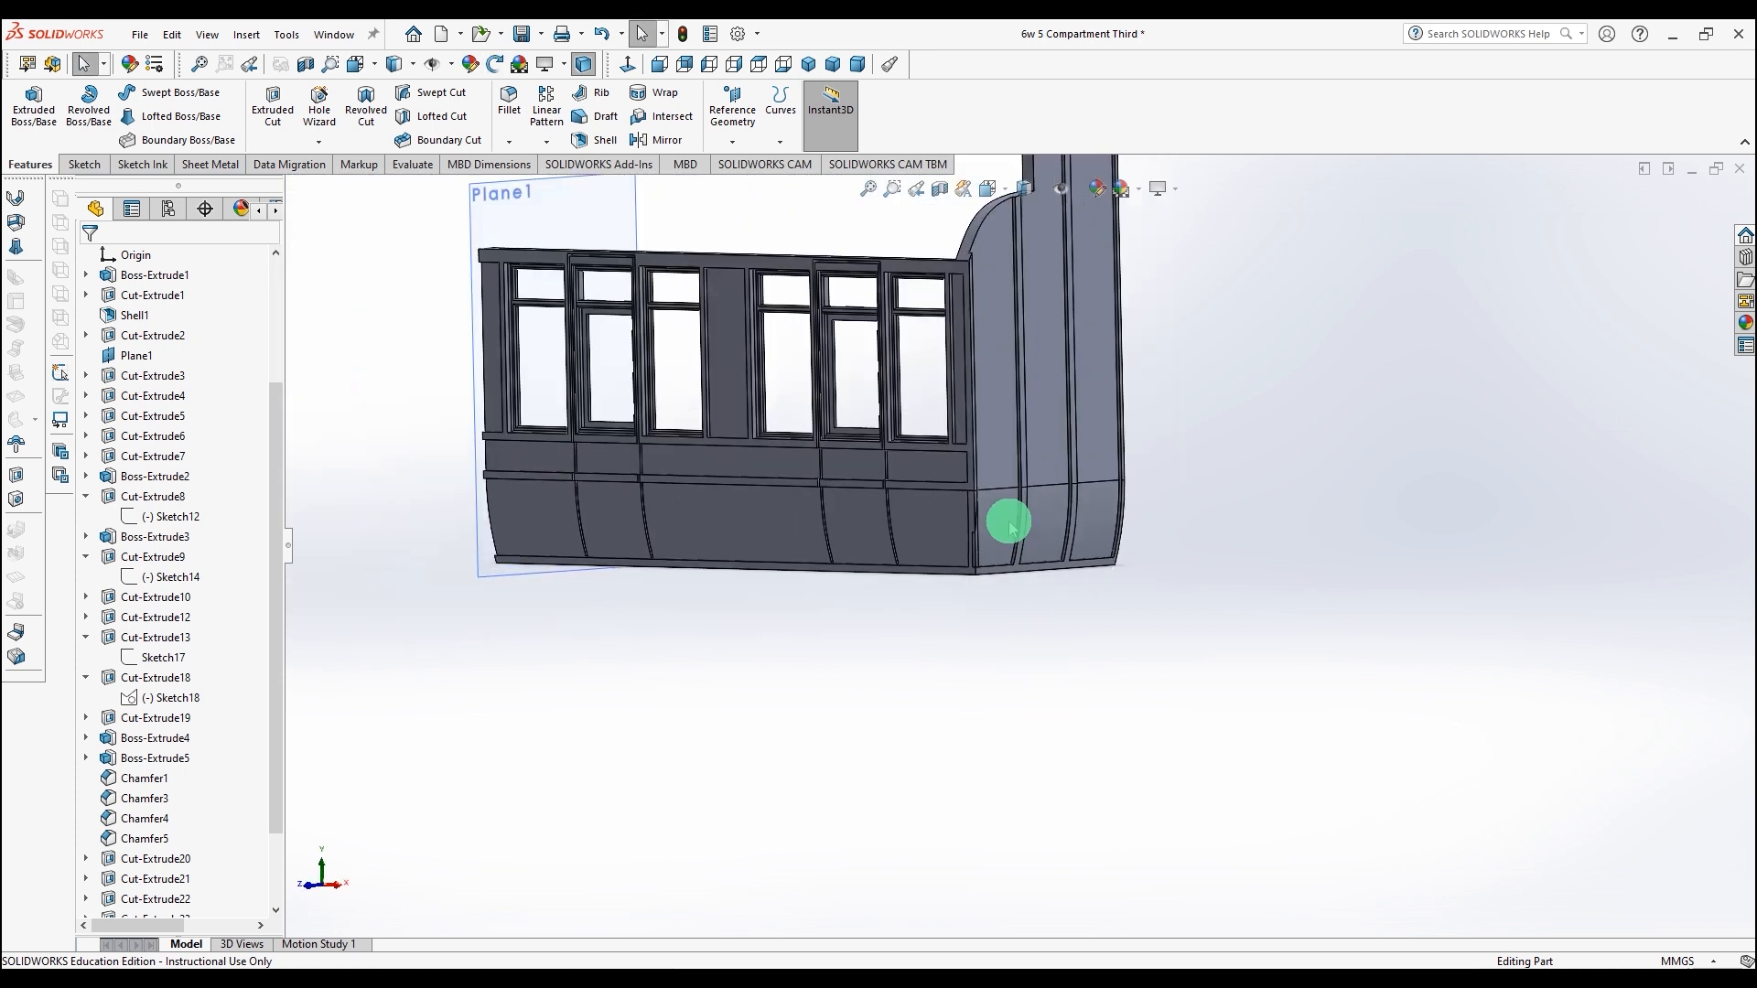
{"action": "scroll", "coordinate": [988, 518], "scroll_direction": "down", "scroll_amount": 8}
{"action": "scroll", "coordinate": [988, 561], "scroll_direction": "up", "scroll_amount": 5}
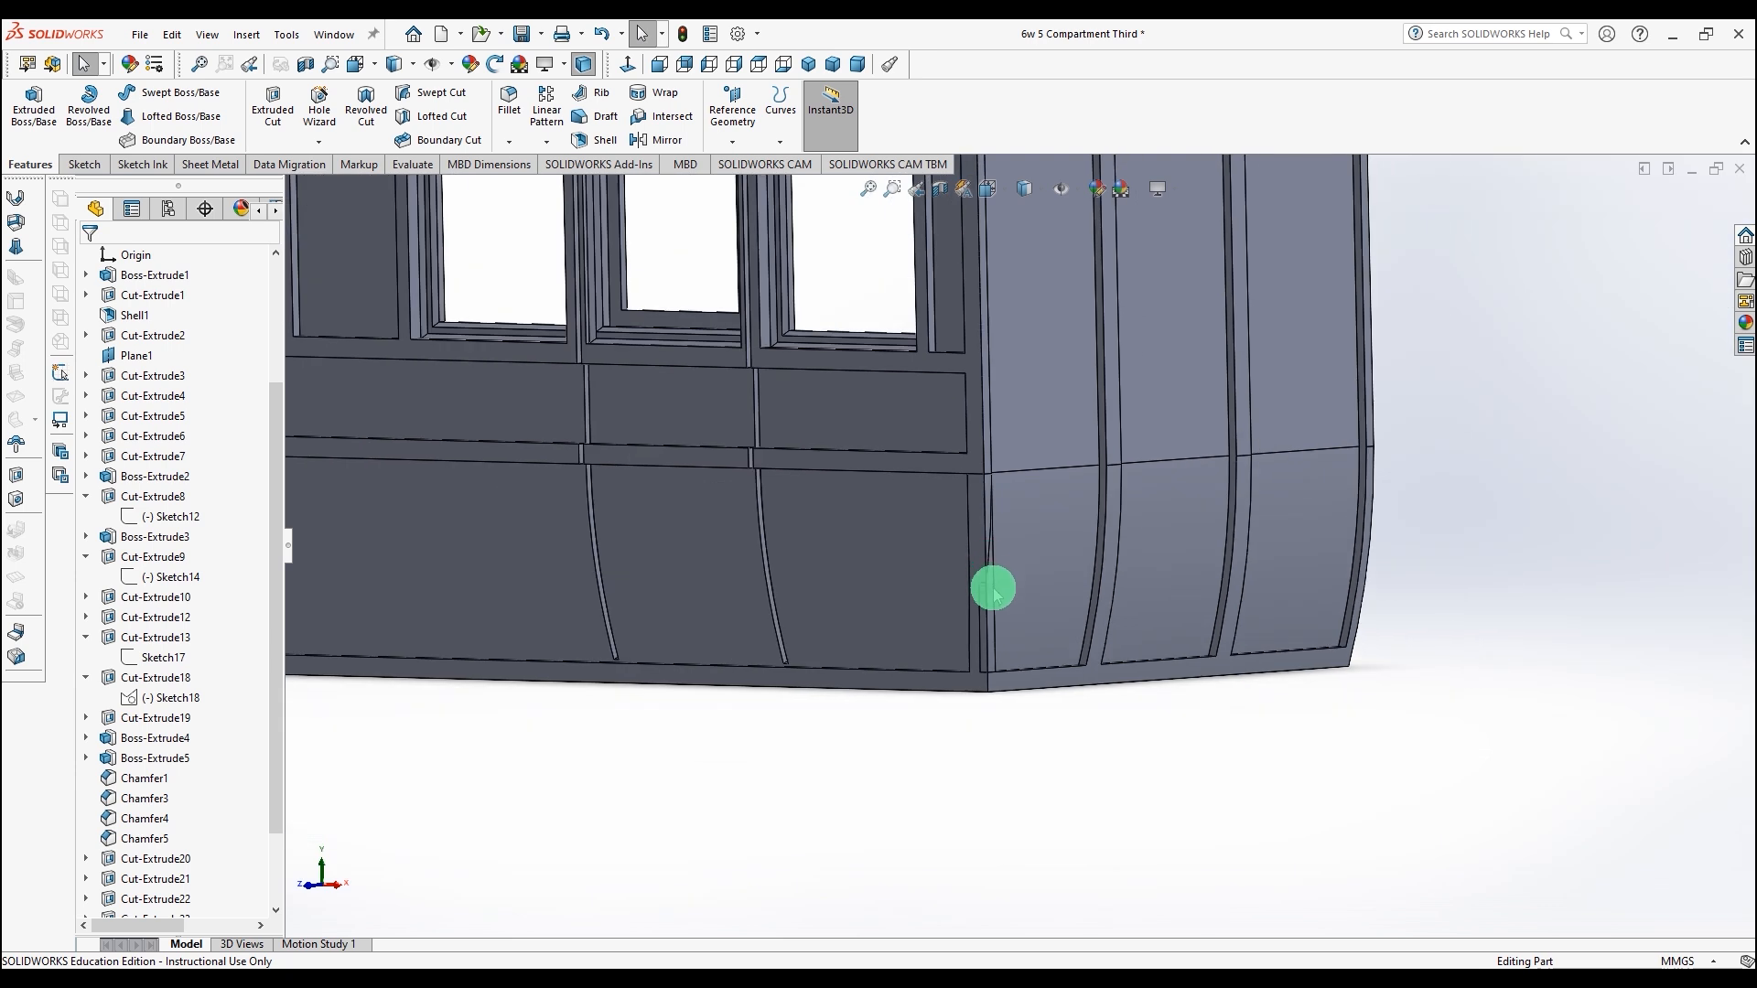
{"action": "mouse_move", "coordinate": [1057, 732]}
{"action": "middle_mouse_down"}
{"action": "mouse_move", "coordinate": [1129, 714]}
{"action": "mouse_move", "coordinate": [1059, 733]}
{"action": "mouse_move", "coordinate": [1055, 792]}
{"action": "mouse_move", "coordinate": [1065, 754]}
{"action": "middle_mouse_up"}
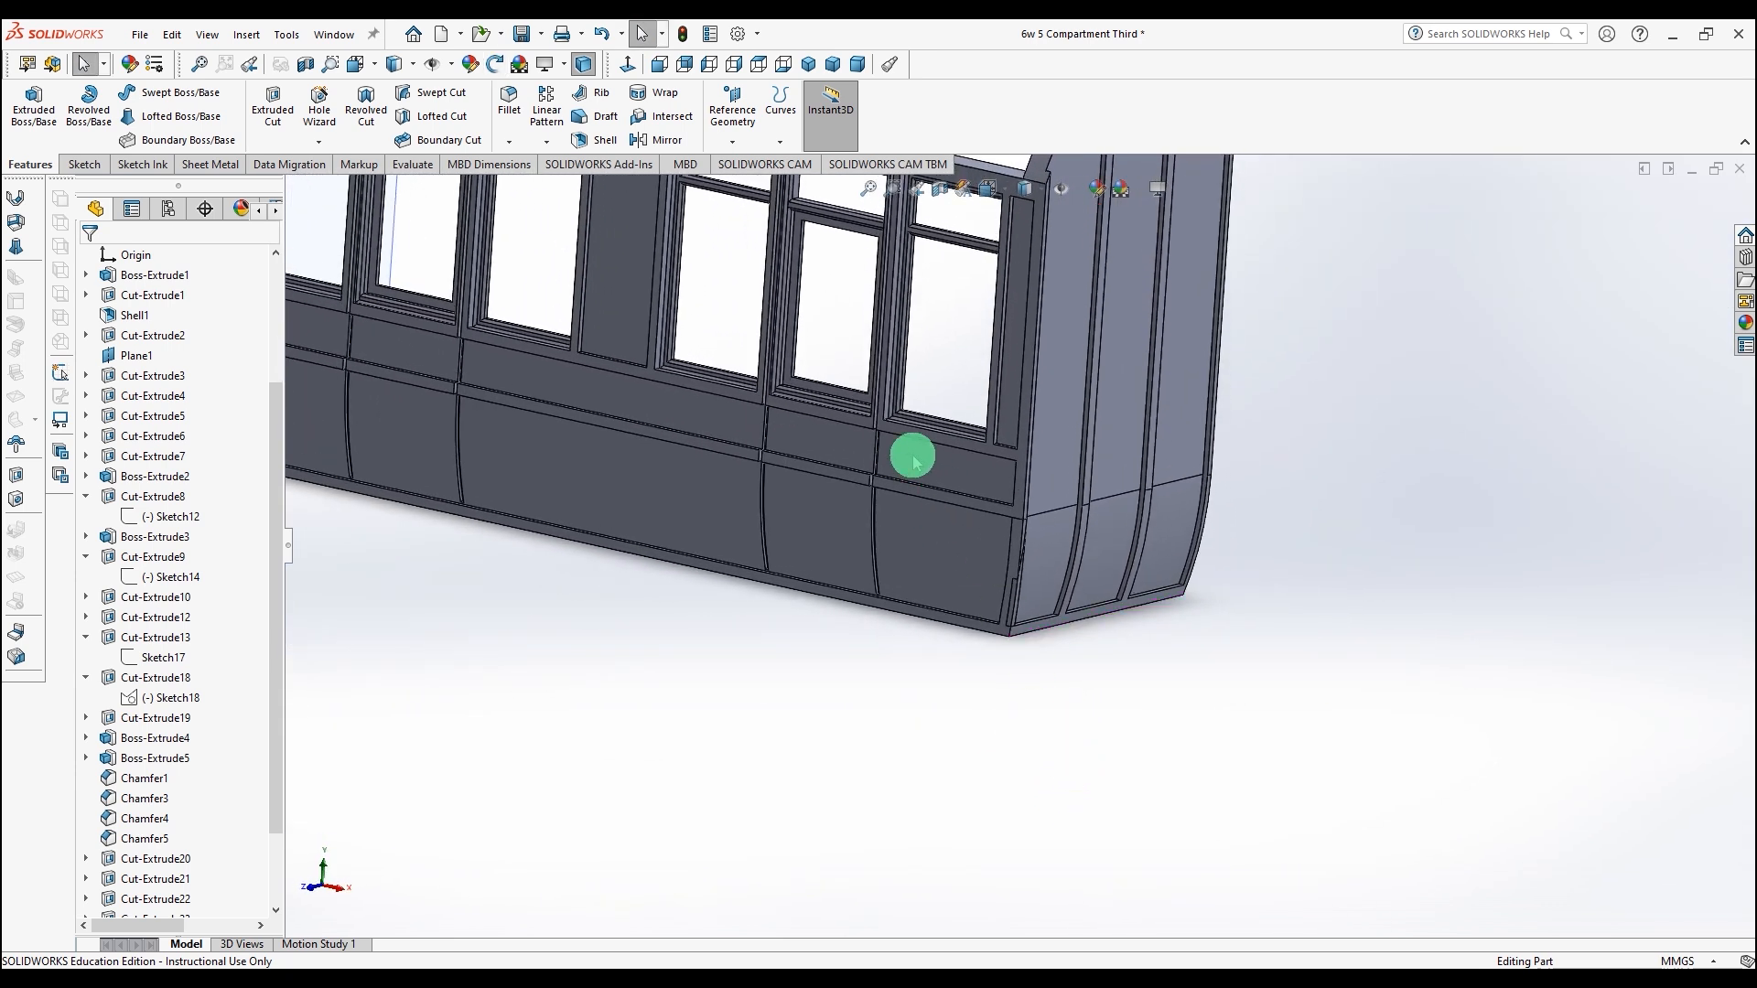
{"action": "scroll", "coordinate": [914, 461], "scroll_direction": "up", "scroll_amount": 10}
{"action": "middle_click_drag", "start_coordinate": [823, 372], "coordinate": [796, 298]}
{"action": "scroll", "coordinate": [925, 375], "scroll_direction": "down", "scroll_amount": 4}
{"action": "mouse_move", "coordinate": [917, 593]}
{"action": "middle_mouse_down"}
{"action": "mouse_move", "coordinate": [894, 541]}
{"action": "mouse_move", "coordinate": [919, 725]}
{"action": "mouse_move", "coordinate": [902, 683]}
{"action": "mouse_move", "coordinate": [943, 586]}
{"action": "middle_mouse_up"}
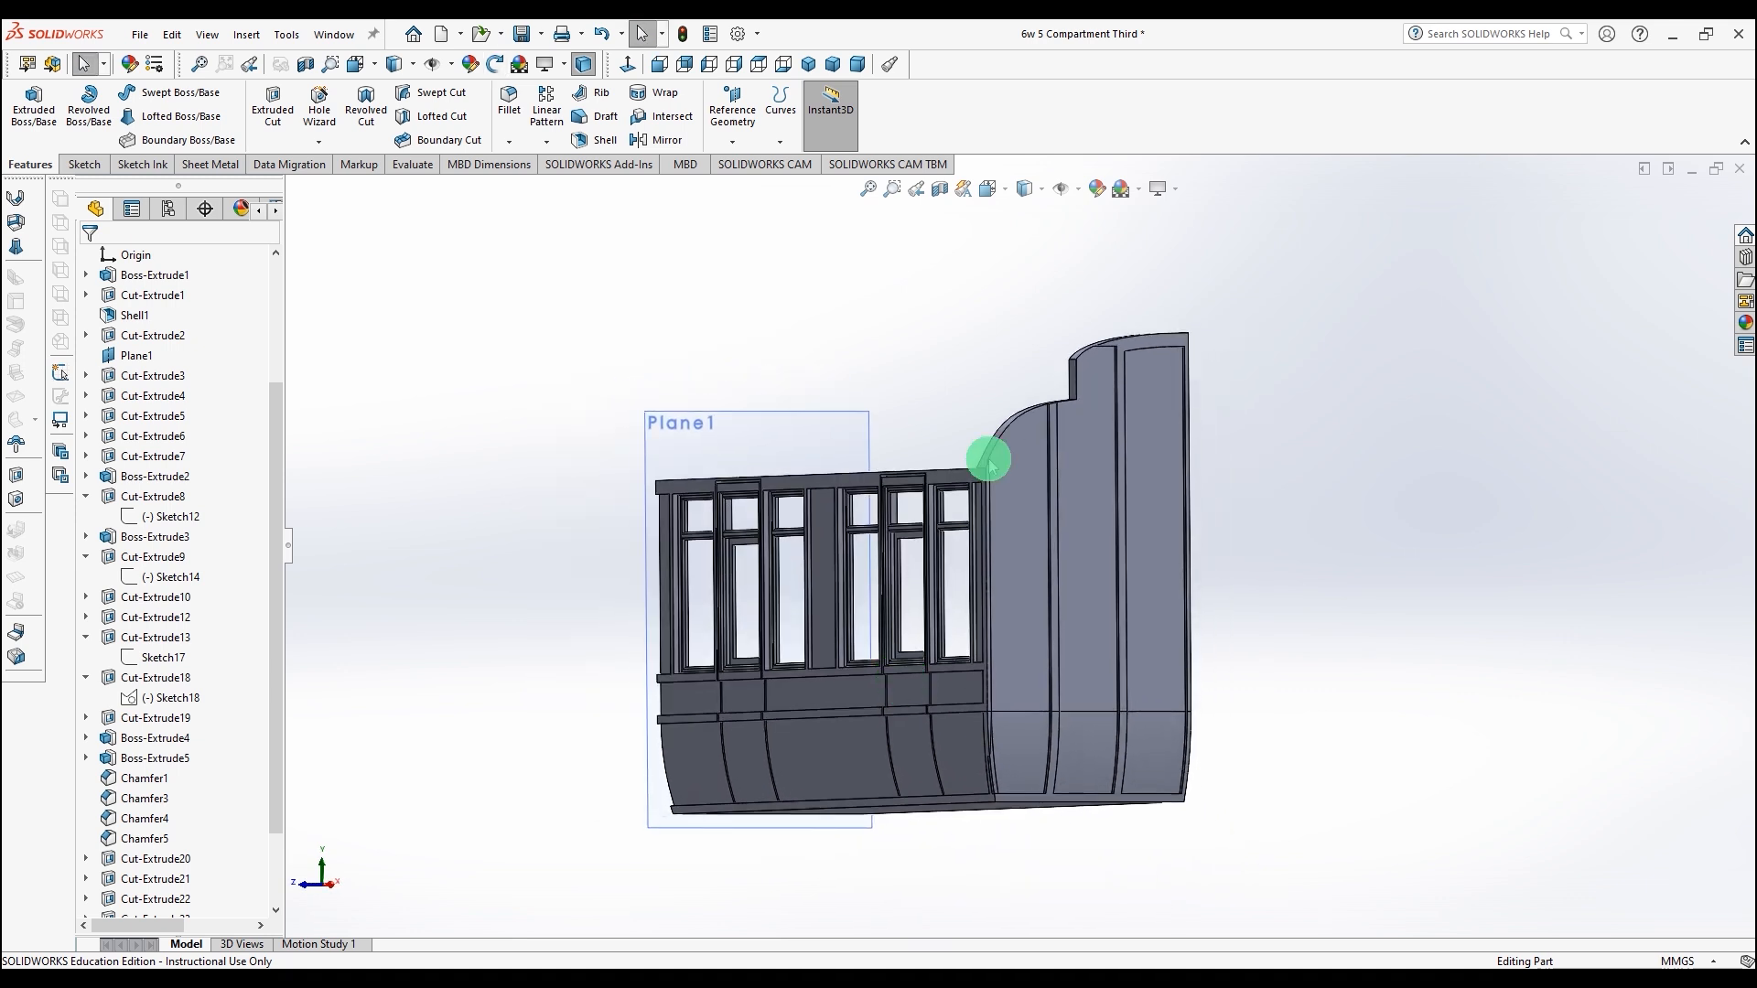
Step: Toggle the perspective view setting and orbit the model
{"action": "left_click", "coordinate": [1161, 190]}
{"action": "left_click", "coordinate": [1157, 257]}
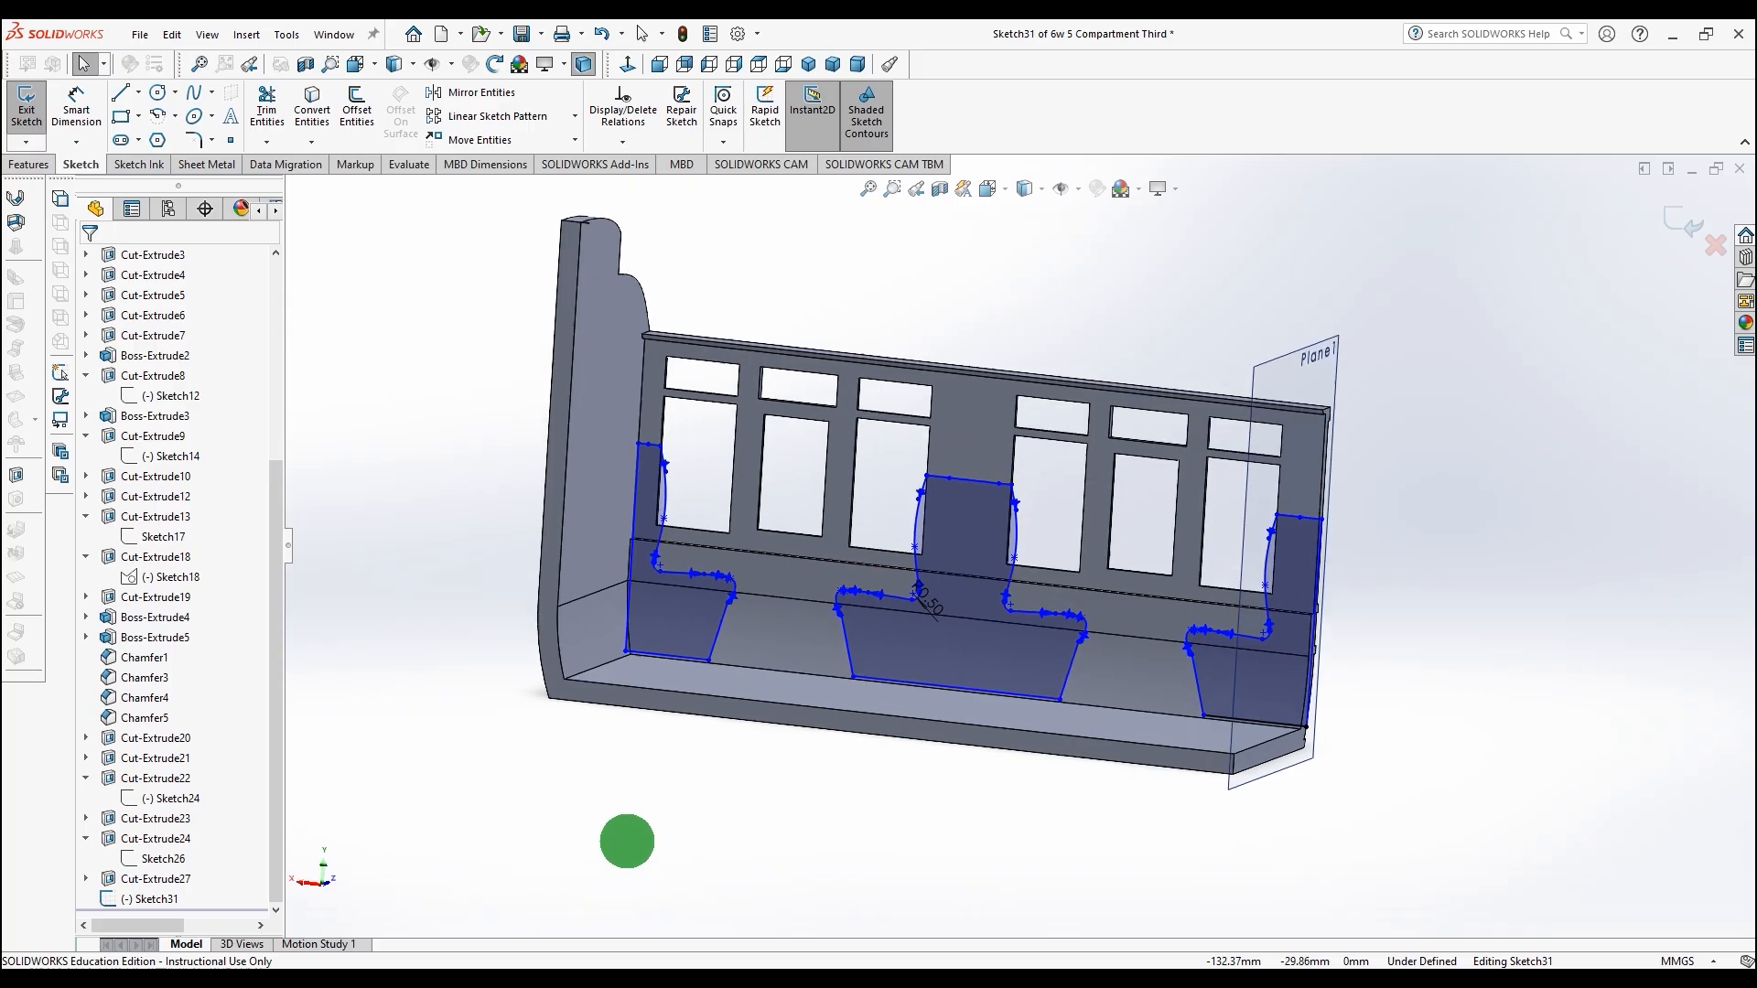
{"action": "mouse_move", "coordinate": [619, 836]}
{"action": "middle_mouse_down"}
{"action": "mouse_move", "coordinate": [924, 835]}
{"action": "mouse_move", "coordinate": [989, 879]}
{"action": "mouse_move", "coordinate": [840, 870]}
{"action": "mouse_move", "coordinate": [592, 890]}
{"action": "mouse_move", "coordinate": [540, 914]}
{"action": "mouse_move", "coordinate": [465, 906]}
{"action": "mouse_move", "coordinate": [540, 914]}
{"action": "middle_mouse_up"}
{"action": "key", "text": "Escape"}
Step: Boss-extrude the seat profile sketch Up To Surface, using the end wall's face as the limit
{"action": "left_click", "coordinate": [39, 169]}
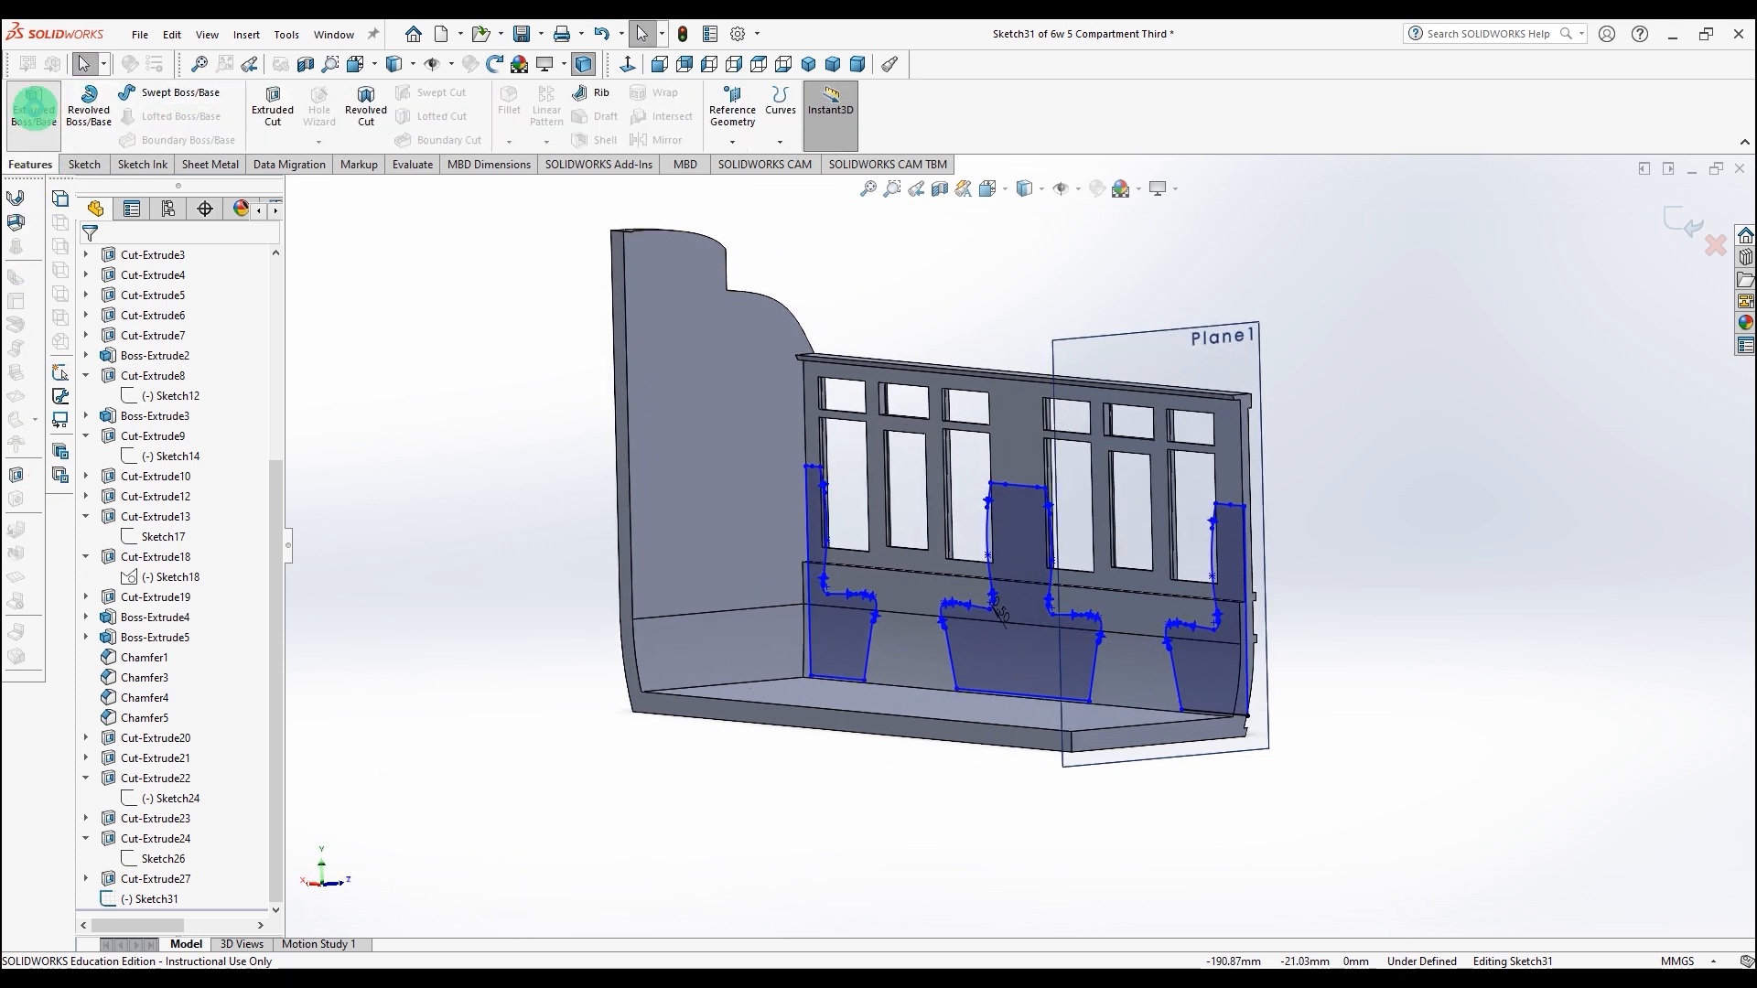
{"action": "left_click", "coordinate": [34, 105]}
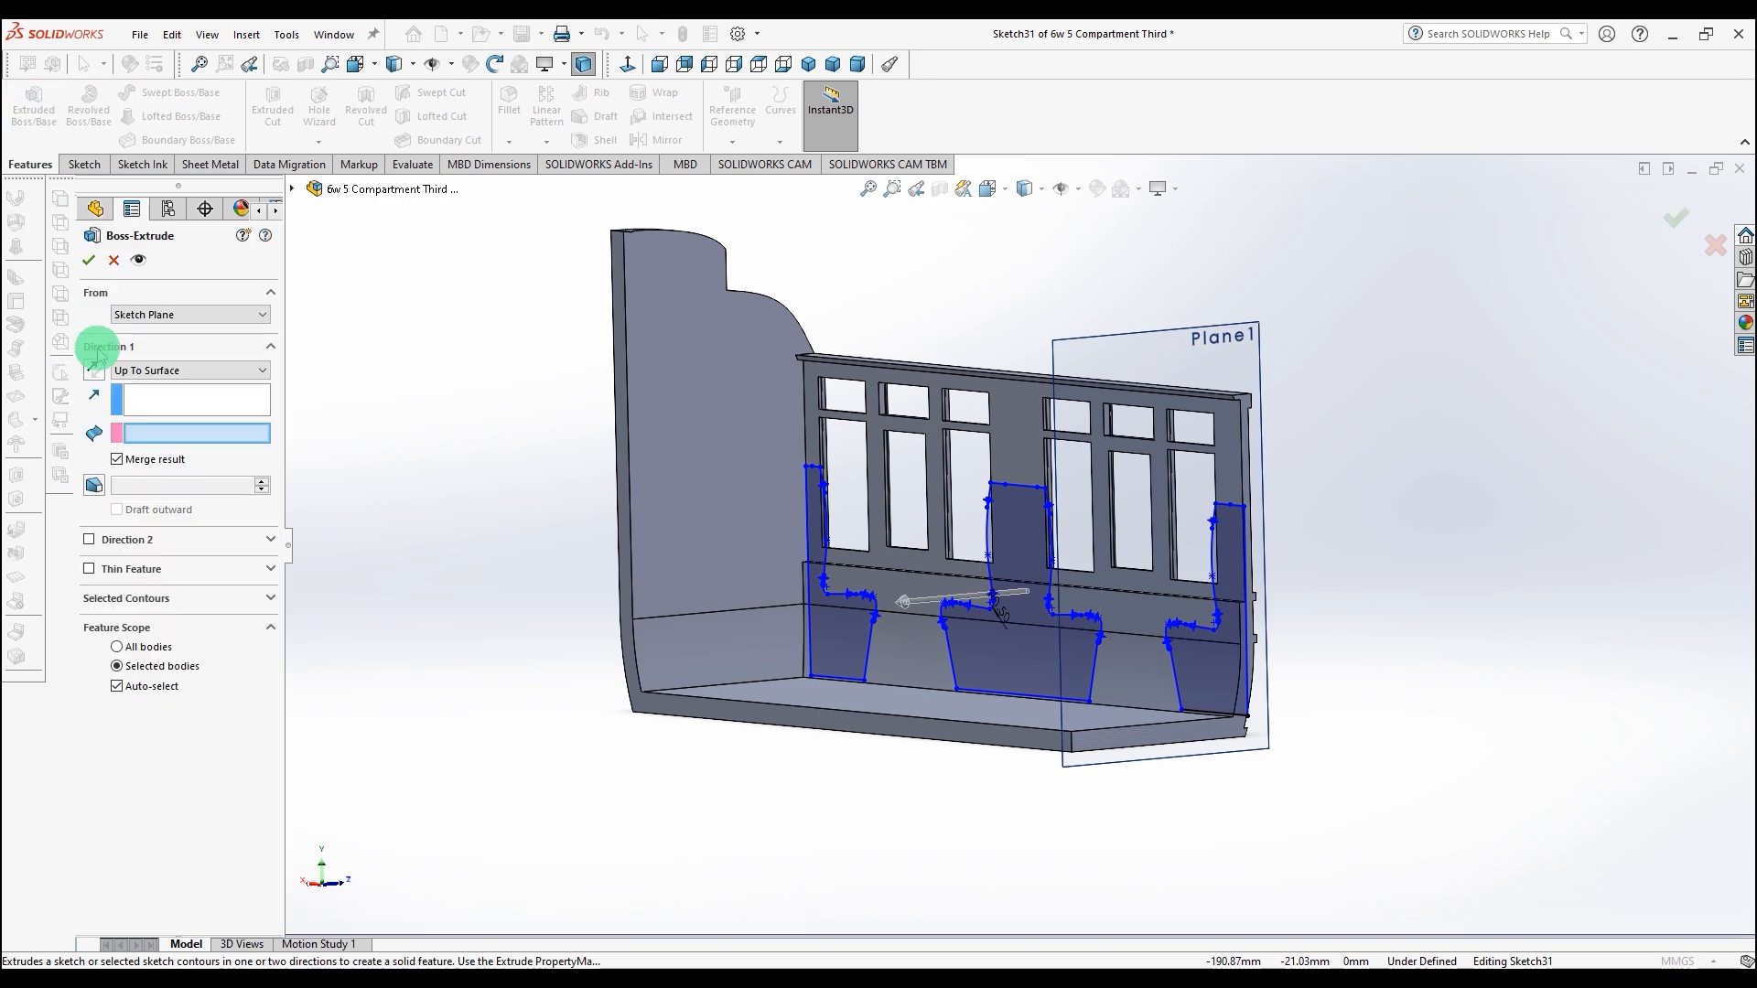
{"action": "left_click", "coordinate": [625, 496]}
{"action": "left_click", "coordinate": [111, 256]}
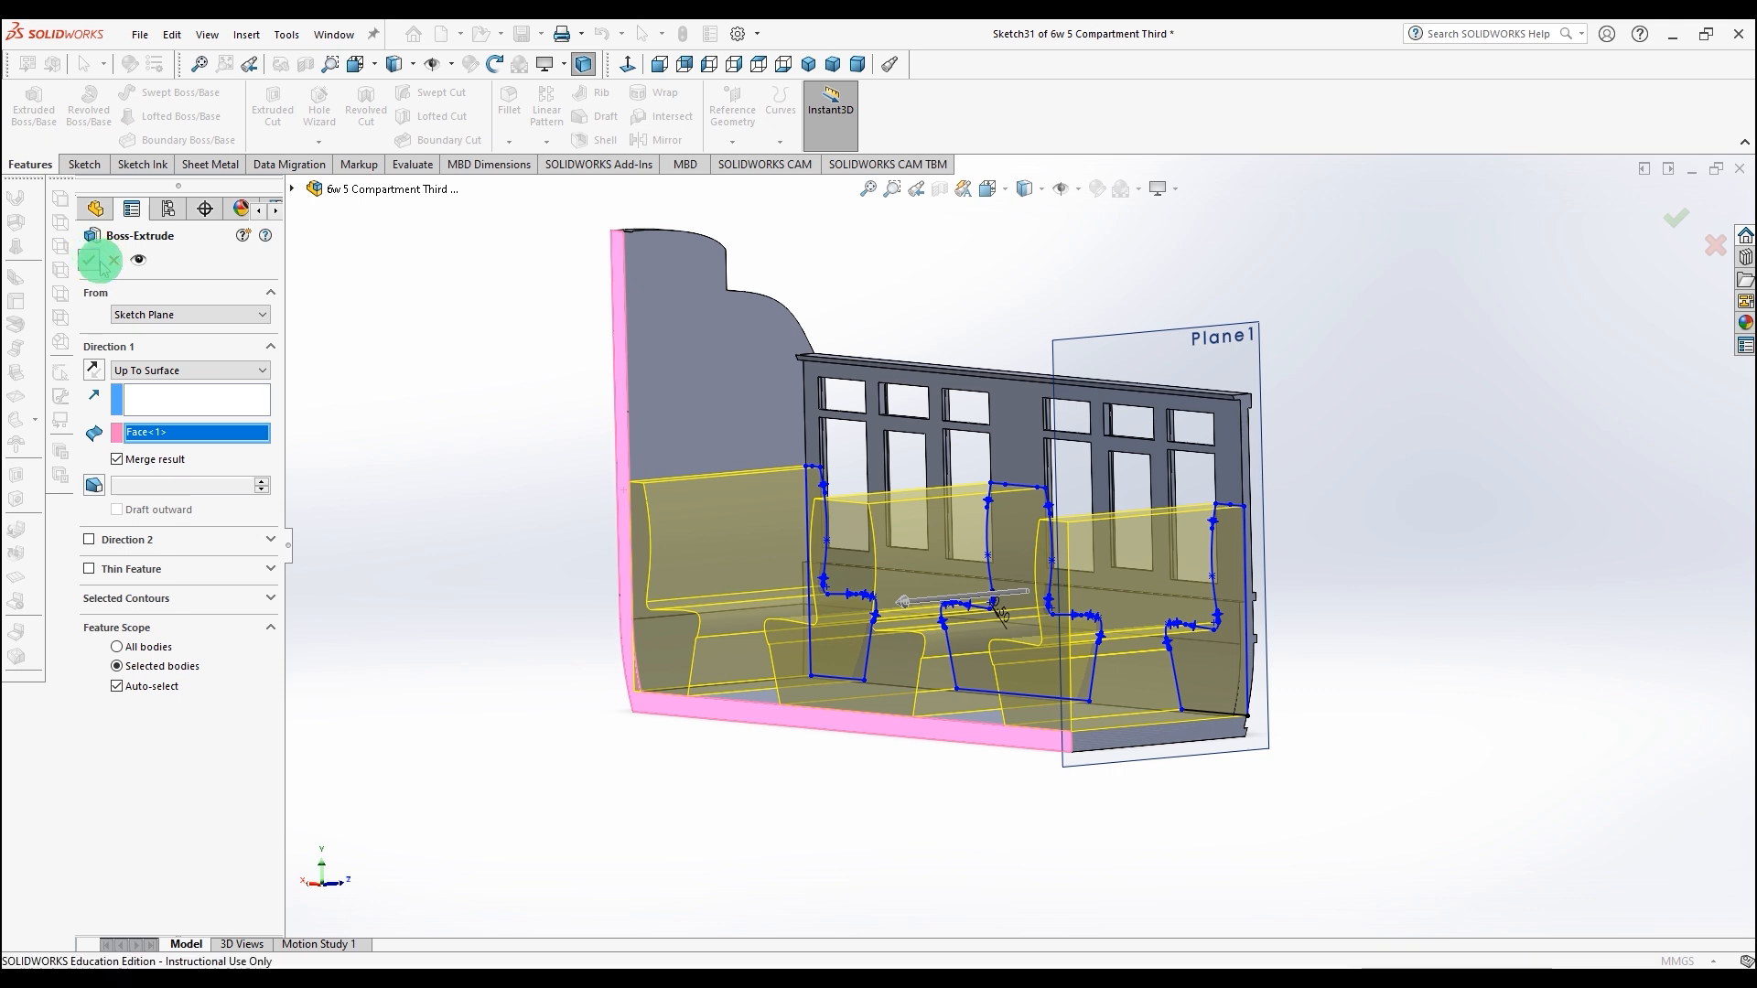
Step: Orbit and zoom around the underside of the side to inspect the seats and the lower strips
{"action": "scroll", "coordinate": [499, 474], "scroll_direction": "up", "scroll_amount": 2}
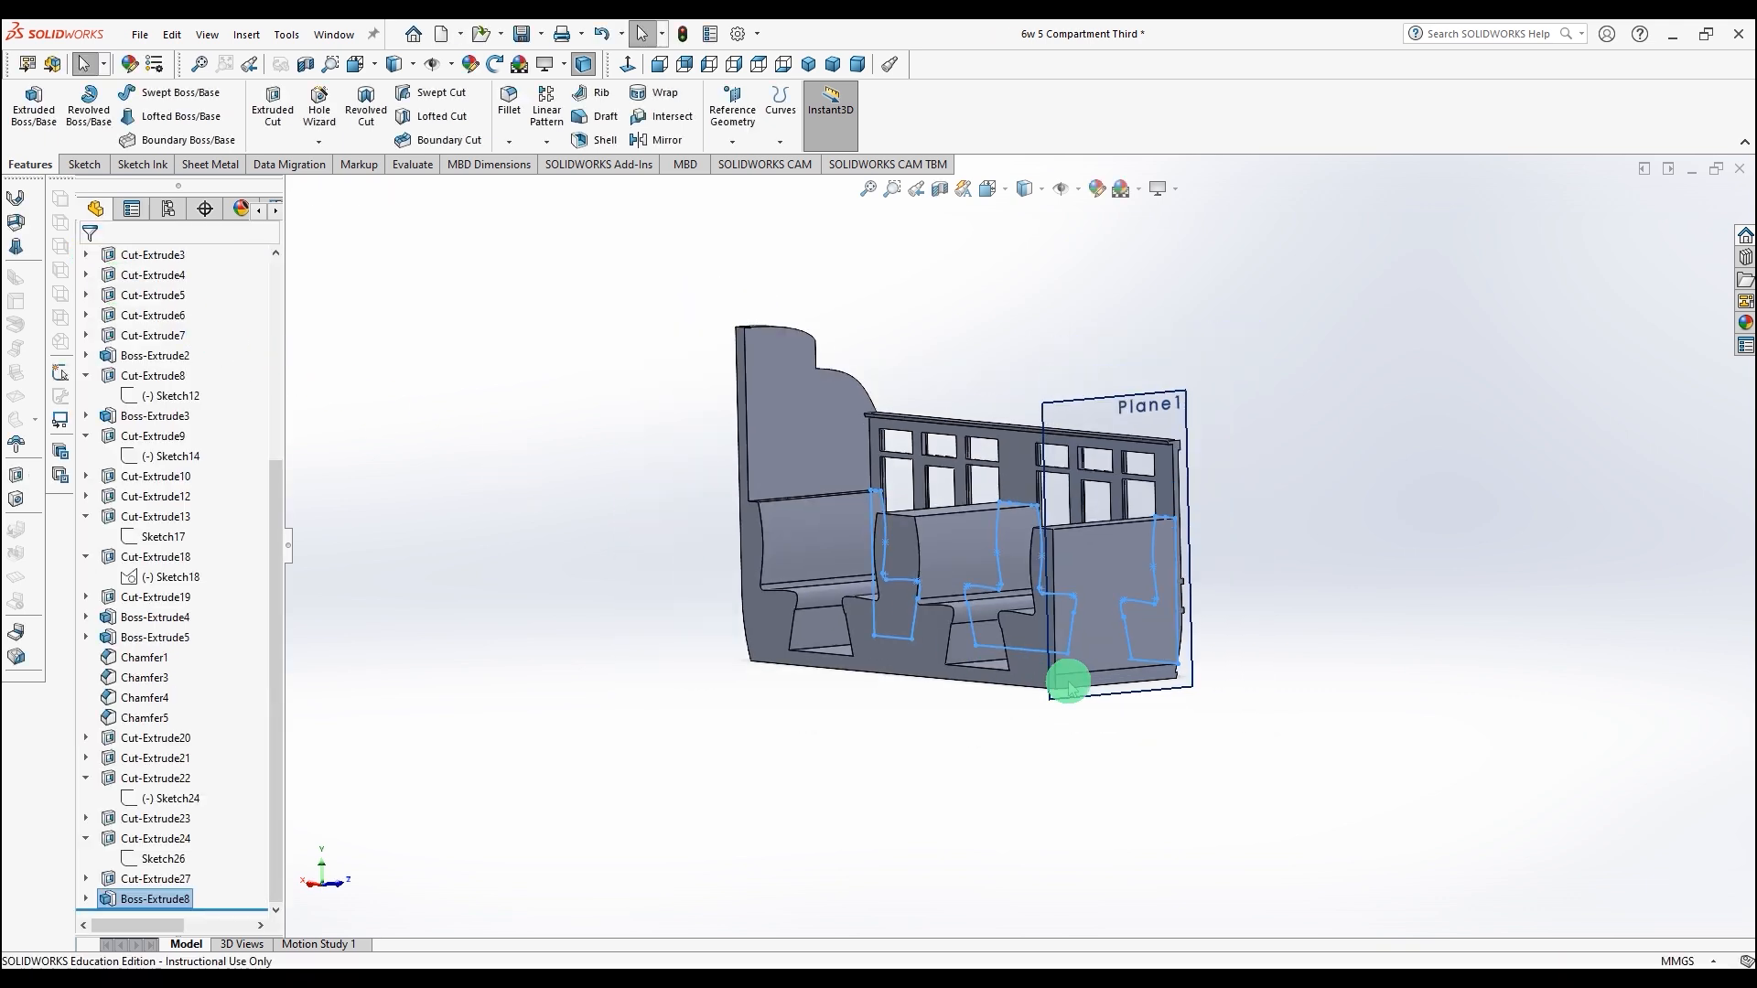
{"action": "scroll", "coordinate": [1080, 643], "scroll_direction": "down", "scroll_amount": 3}
{"action": "middle_click_drag", "start_coordinate": [1371, 615], "coordinate": [1204, 596]}
{"action": "middle_click_drag", "start_coordinate": [1125, 765], "coordinate": [881, 734]}
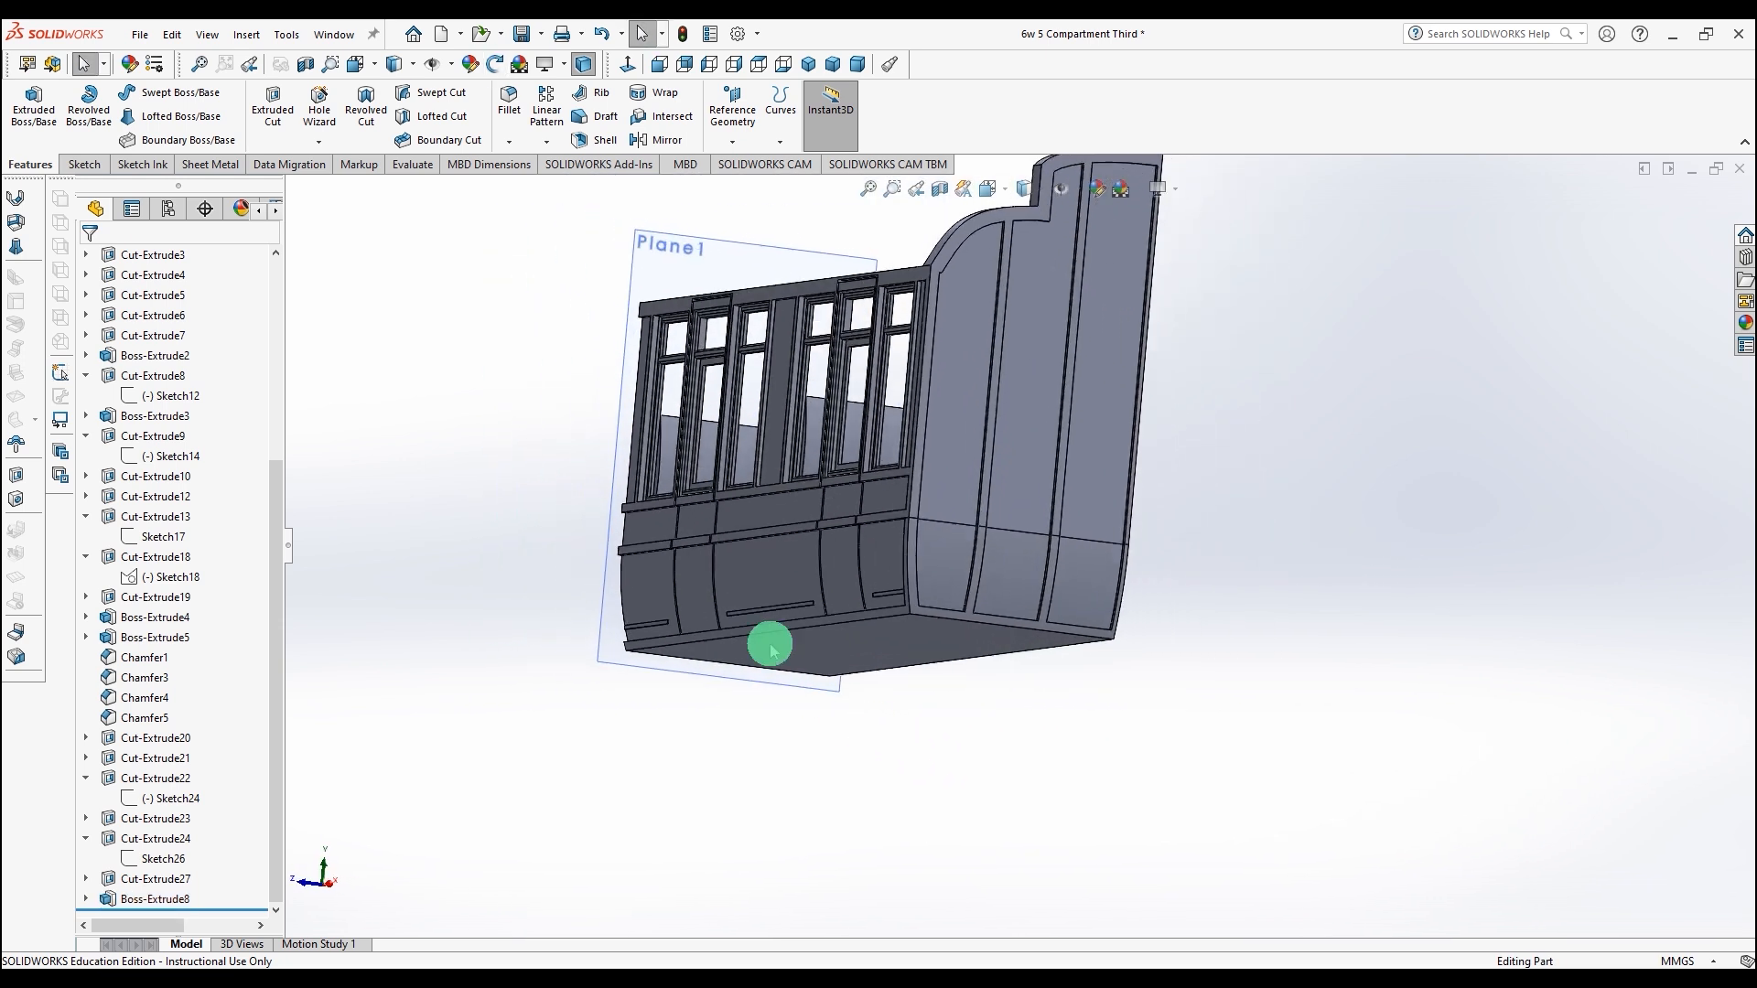
{"action": "scroll", "coordinate": [811, 602], "scroll_direction": "down", "scroll_amount": 5}
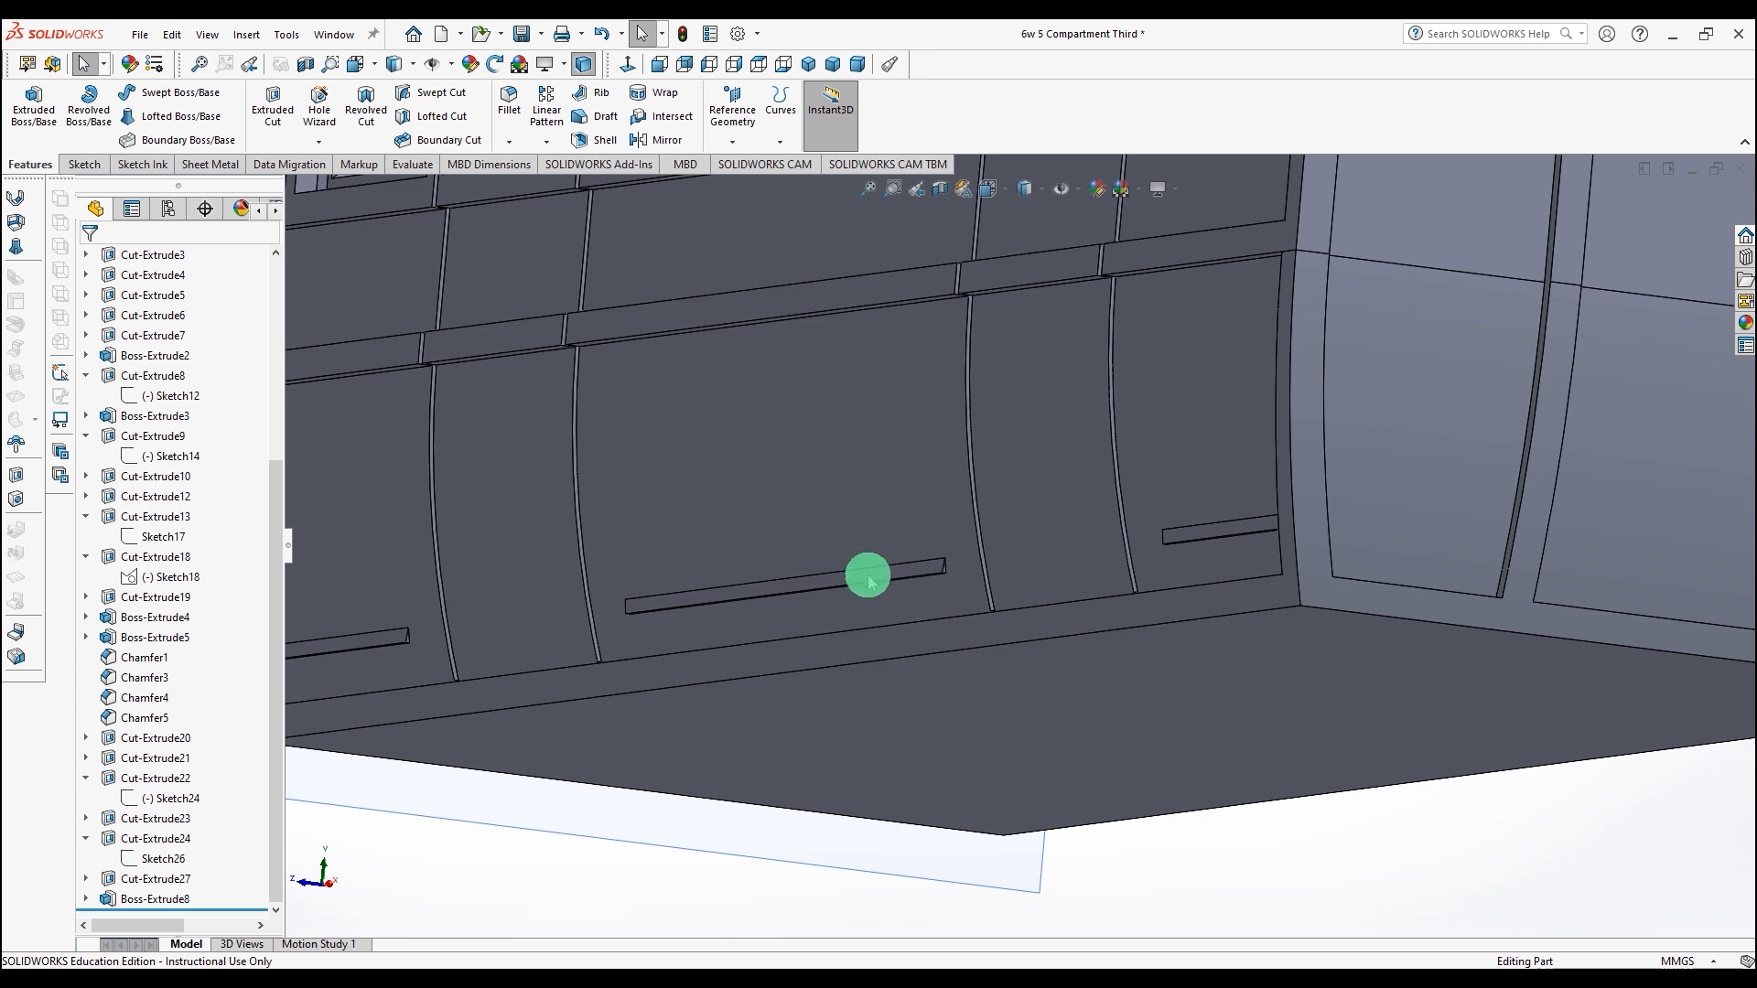
{"action": "scroll", "coordinate": [867, 581], "scroll_direction": "up", "scroll_amount": 3}
{"action": "middle_click_drag", "start_coordinate": [737, 857], "coordinate": [961, 764]}
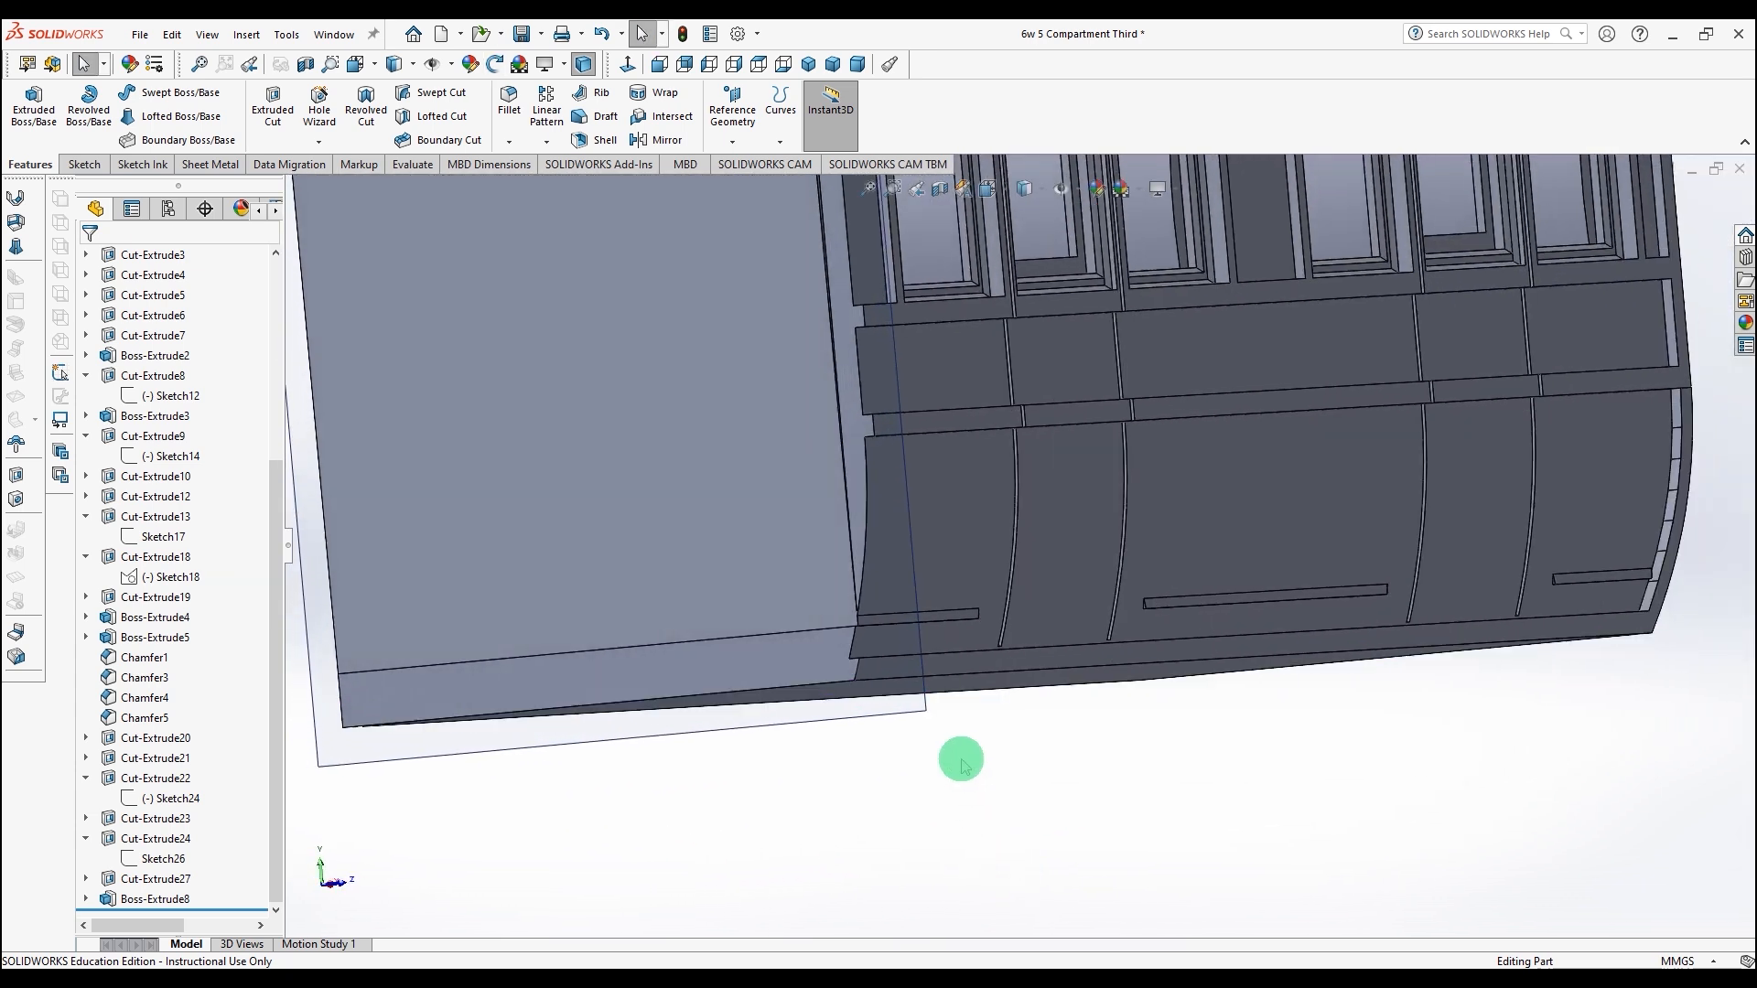
Step: Start a new sketch on the short strip's face near the end panel and convert its edges
{"action": "left_click", "coordinate": [895, 622]}
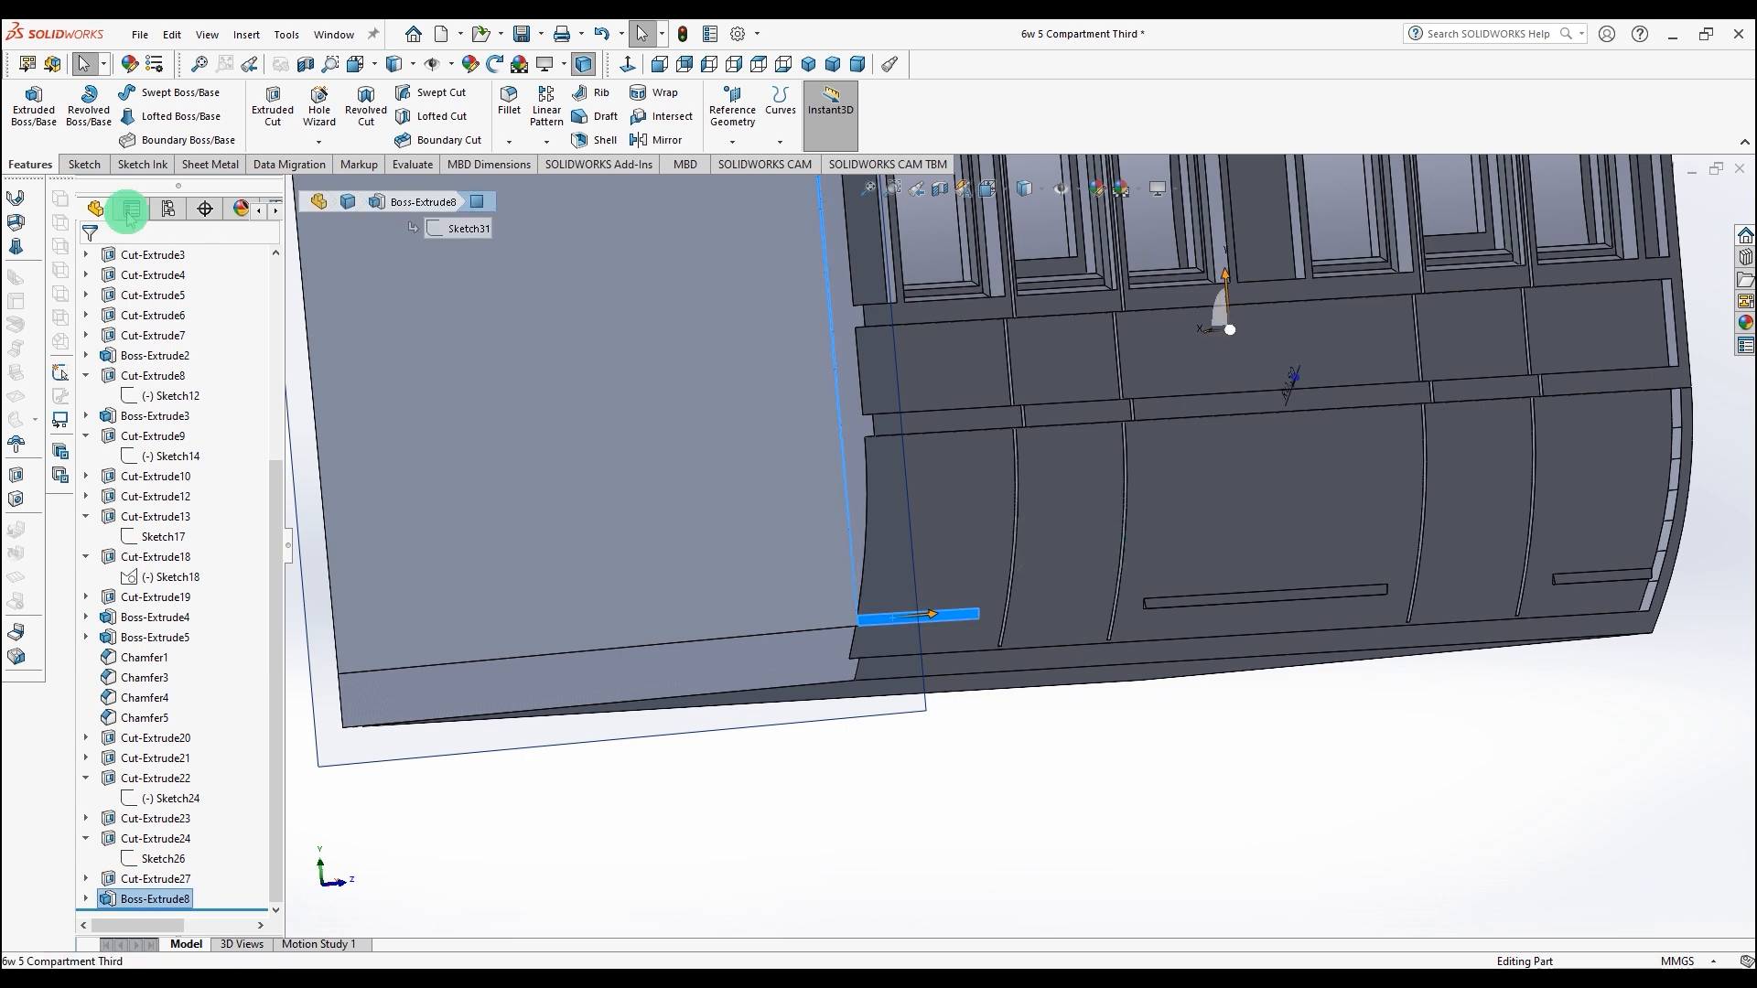
{"action": "left_click", "coordinate": [85, 165]}
{"action": "left_click", "coordinate": [29, 103]}
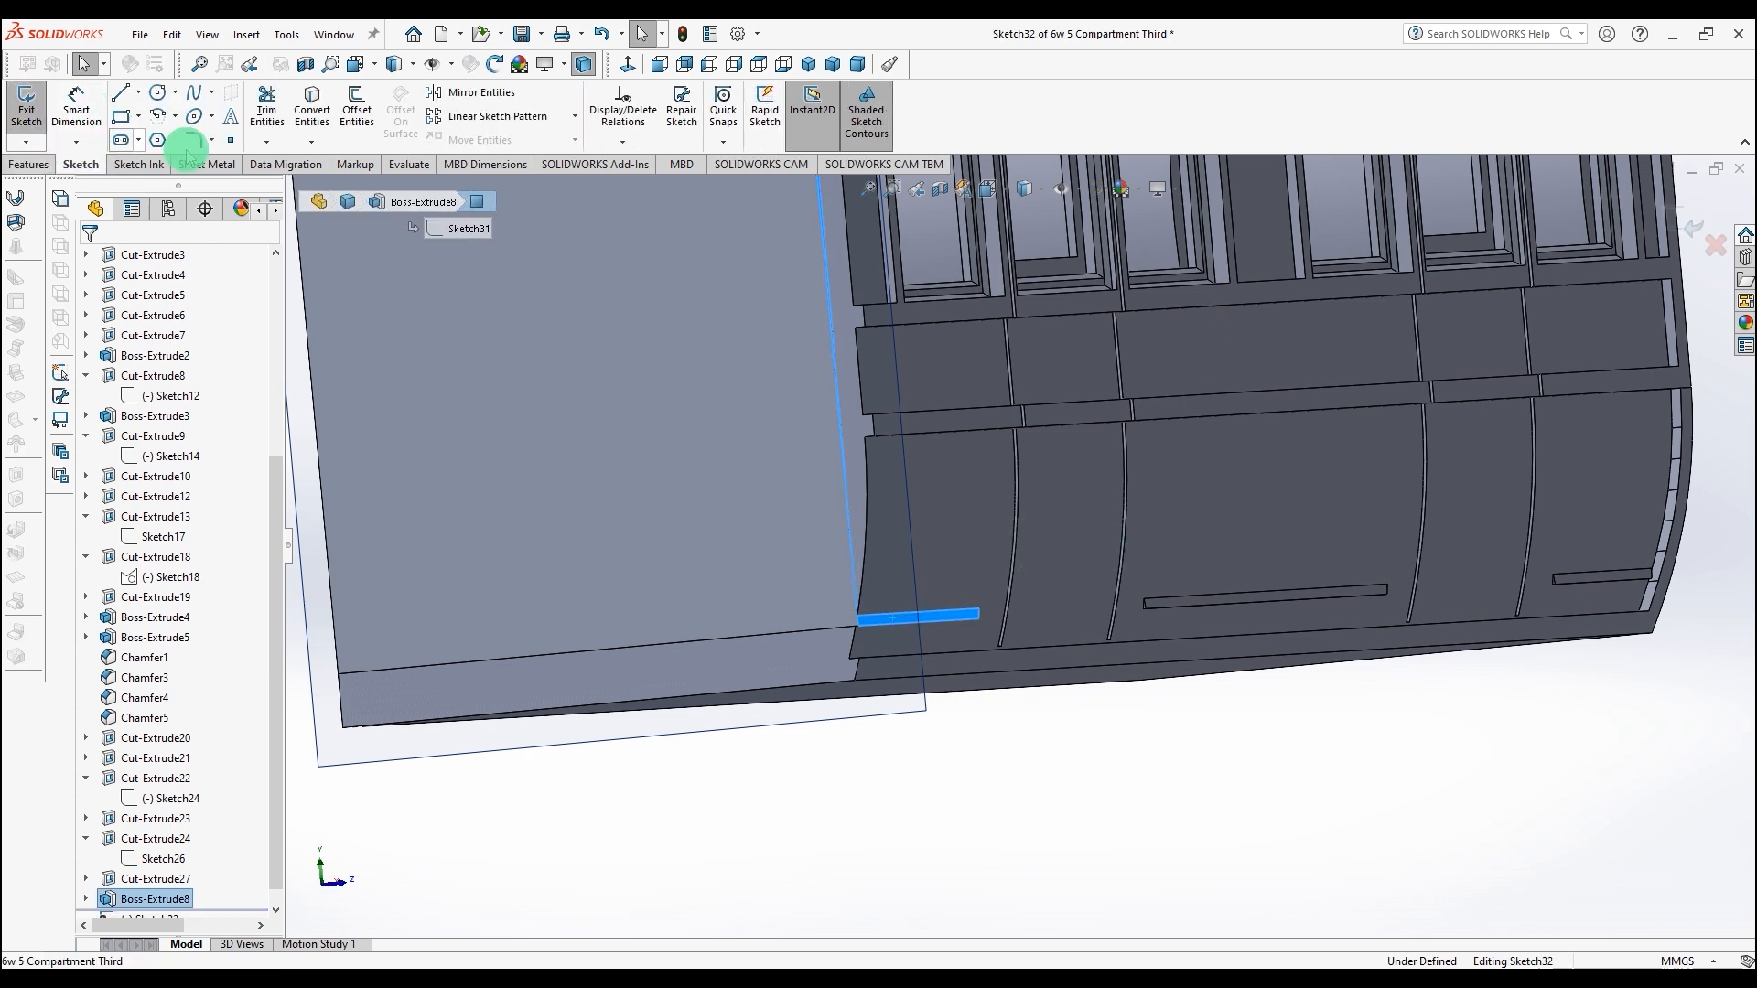
{"action": "left_click", "coordinate": [885, 621]}
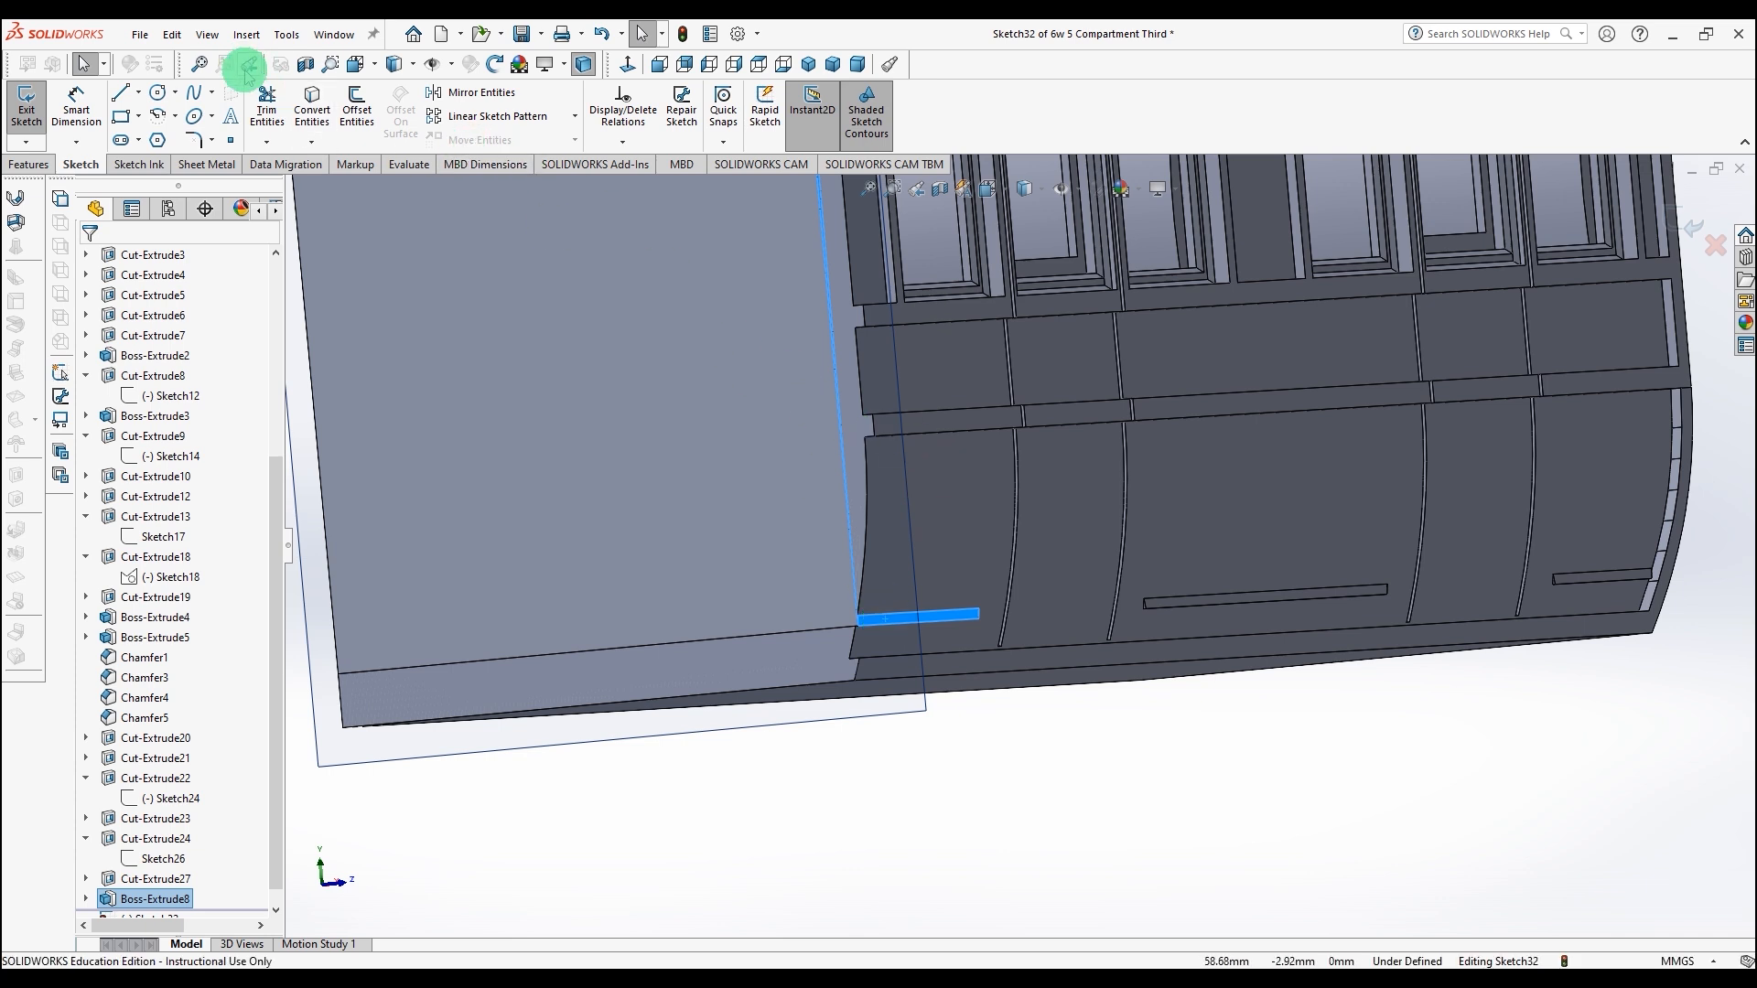
{"action": "left_click", "coordinate": [314, 98]}
Step: Zoom into the strip's upper corner and draw a short line from the corner of the converted outline
{"action": "scroll", "coordinate": [917, 601], "scroll_direction": "down", "scroll_amount": 5}
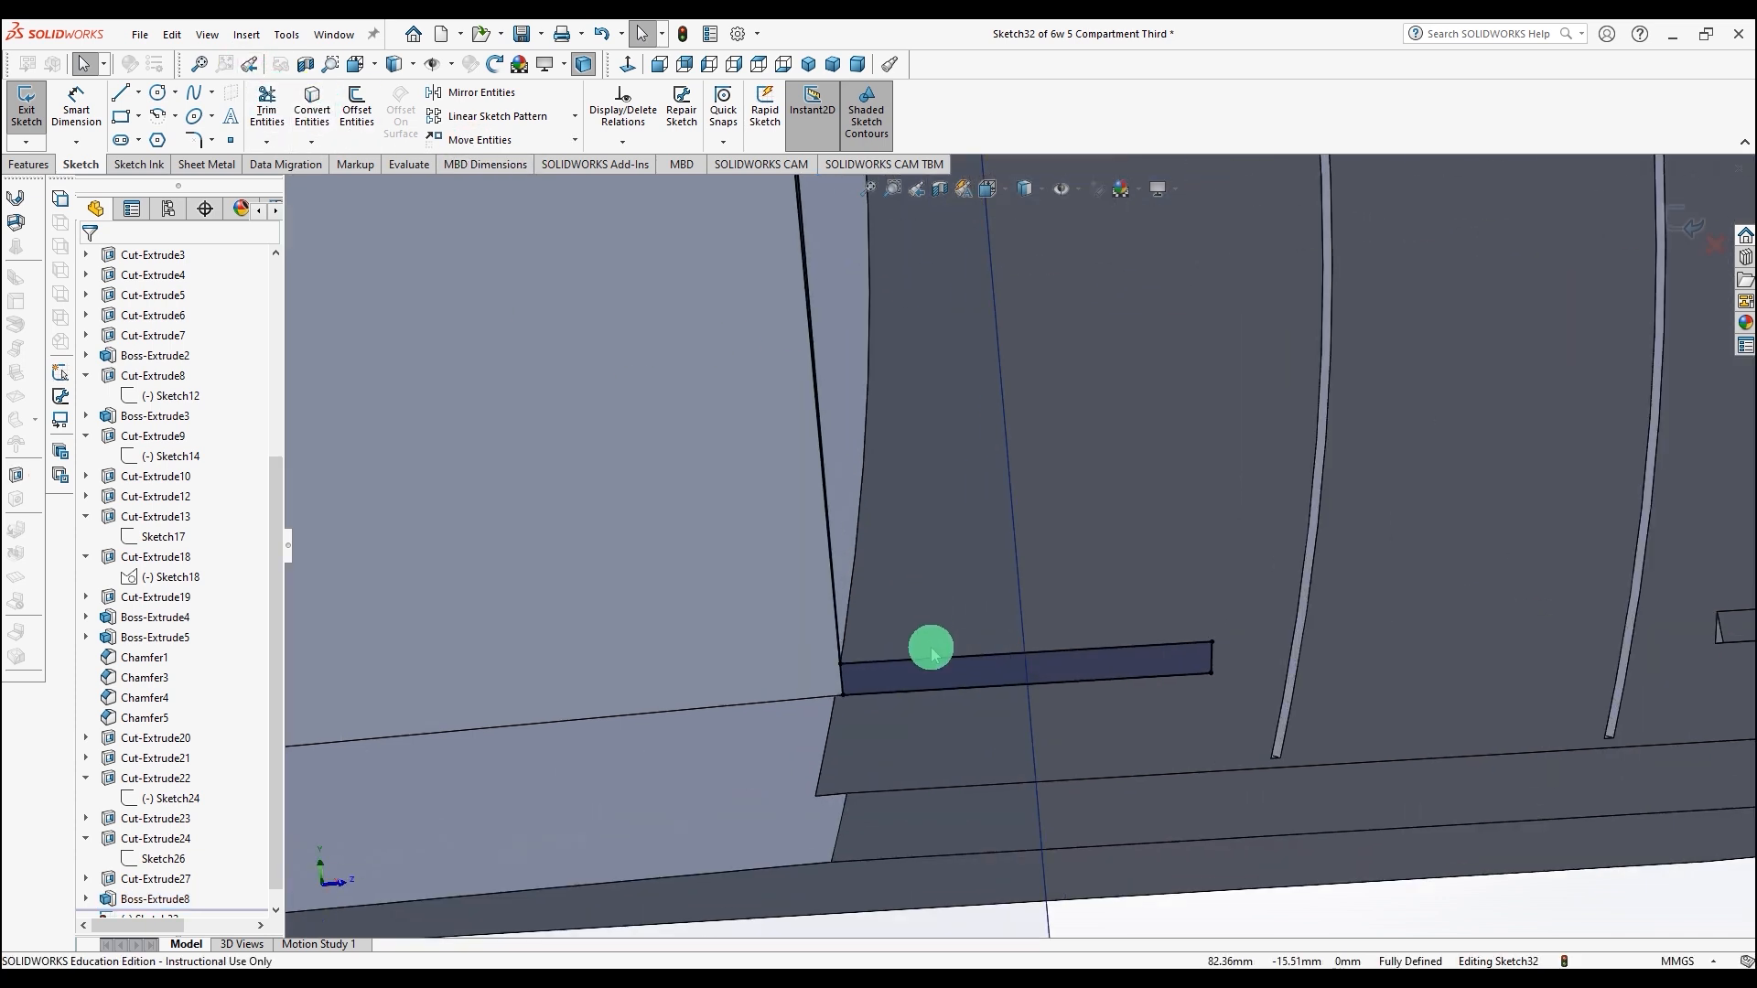
{"action": "scroll", "coordinate": [894, 674], "scroll_direction": "down", "scroll_amount": 4}
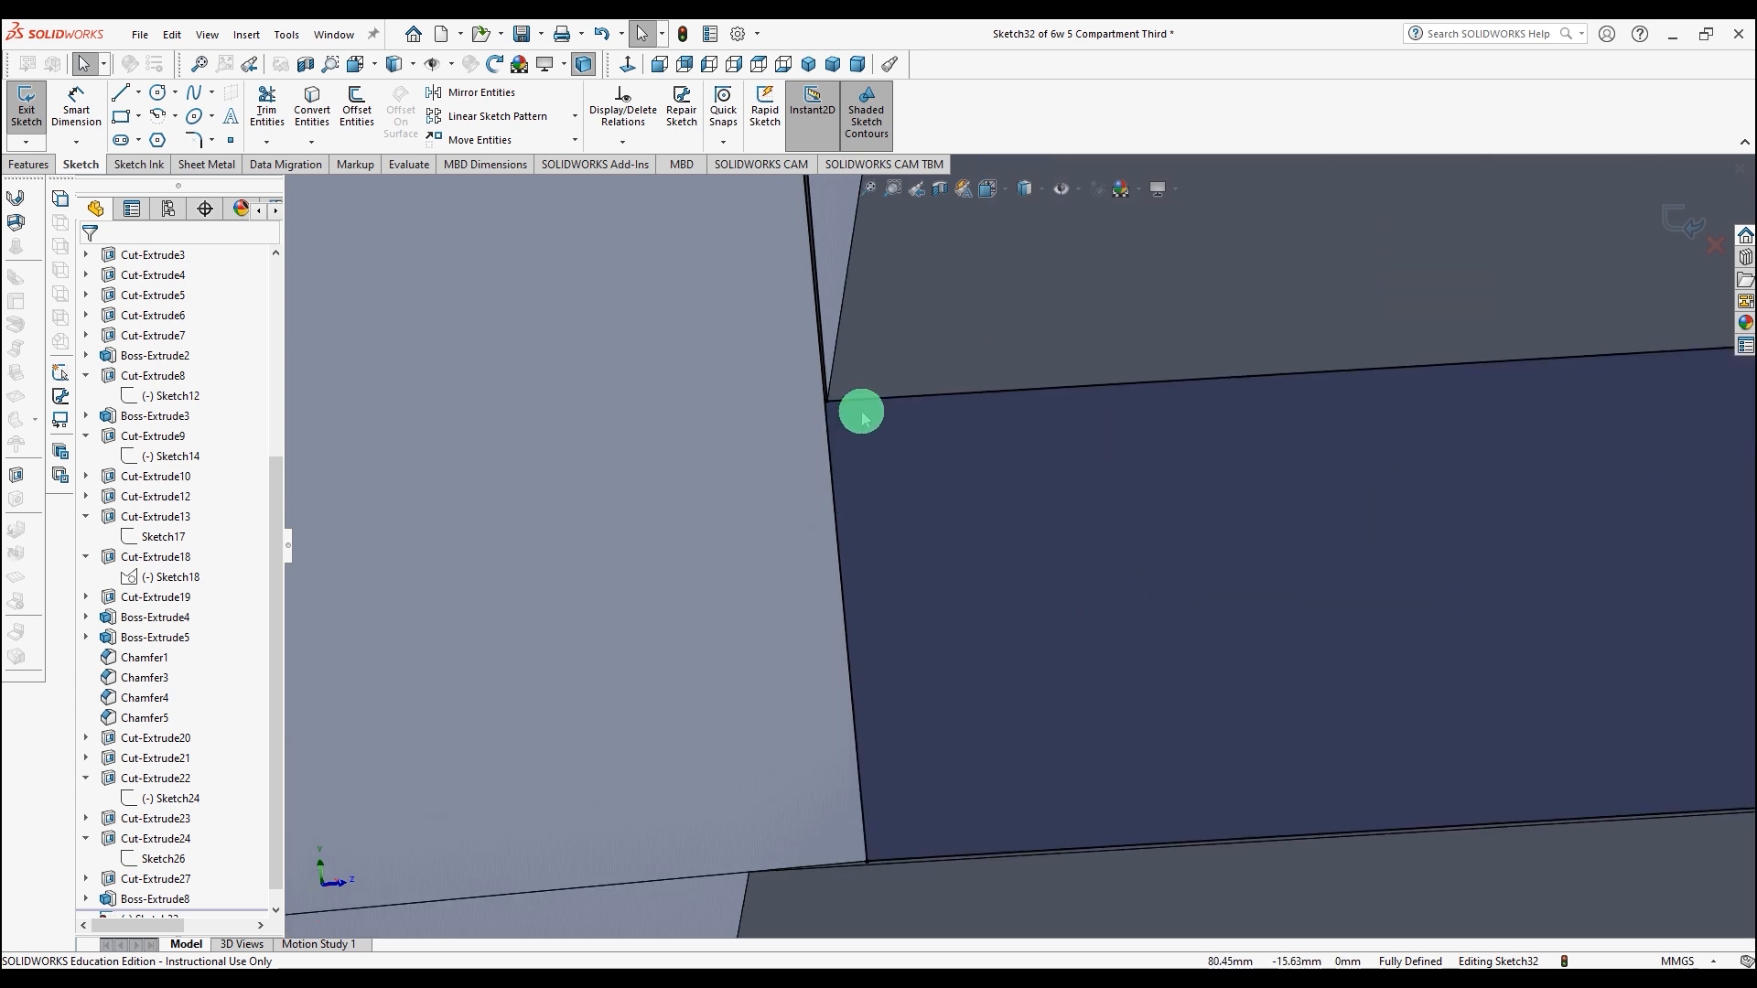
{"action": "scroll", "coordinate": [861, 418], "scroll_direction": "down", "scroll_amount": 3}
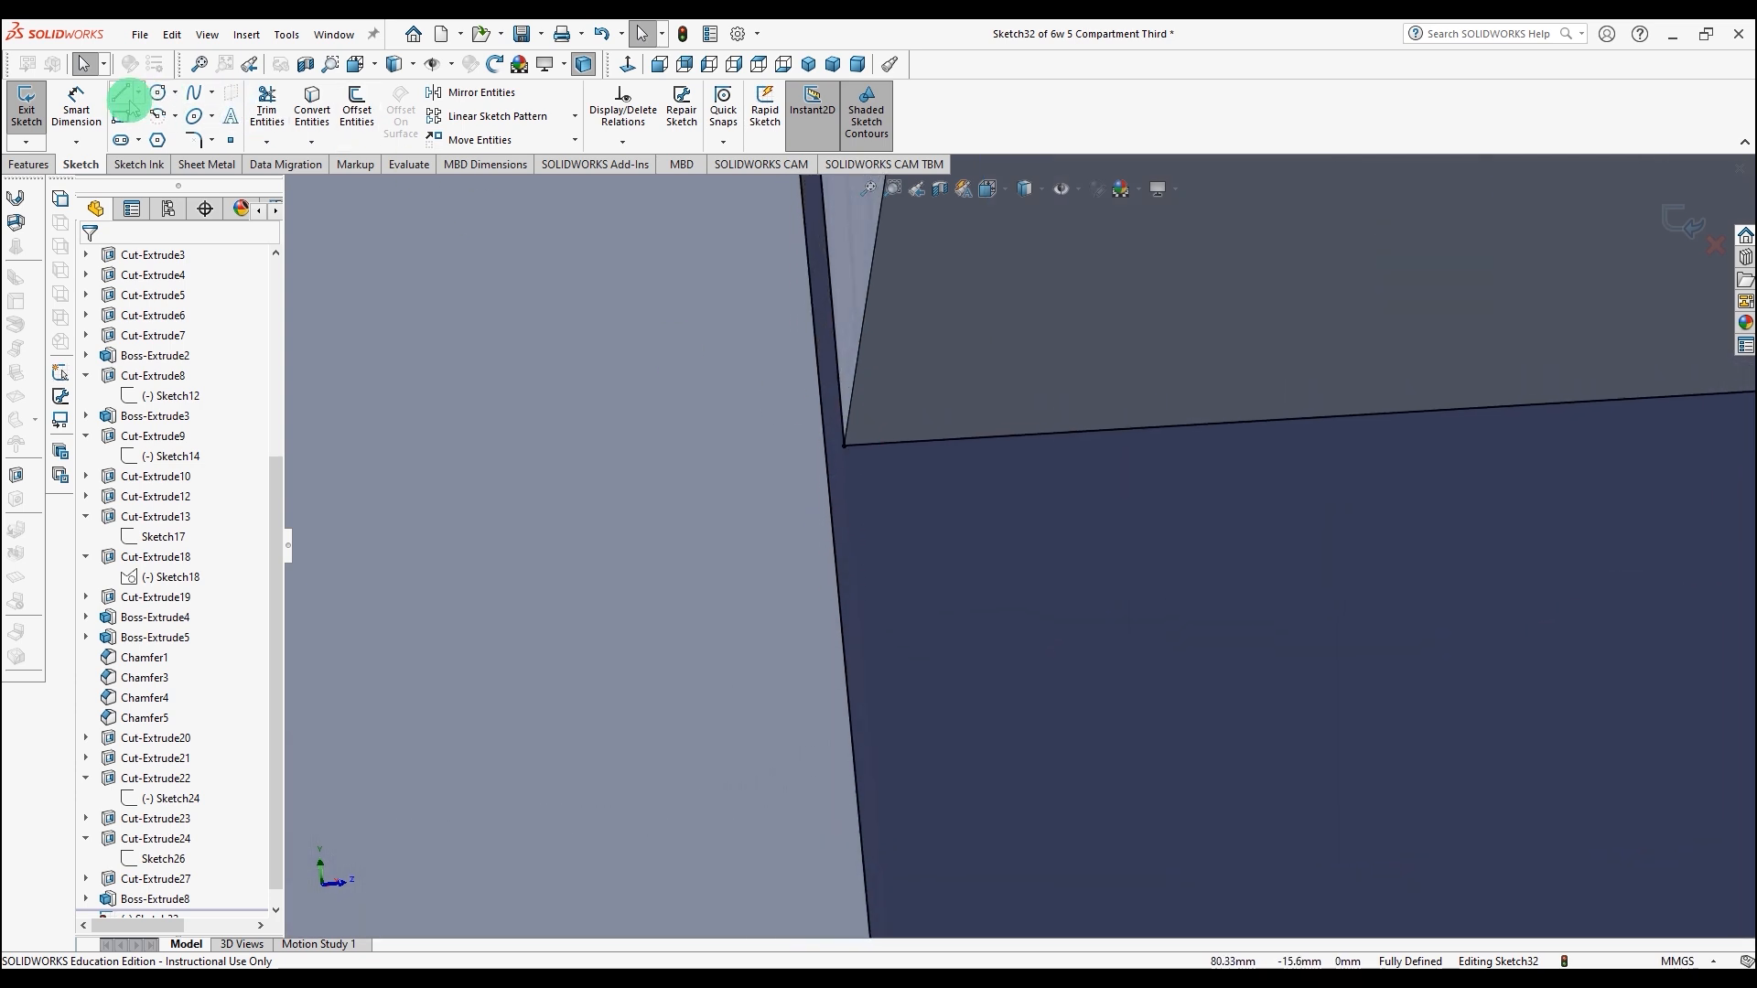
{"action": "left_click", "coordinate": [843, 447]}
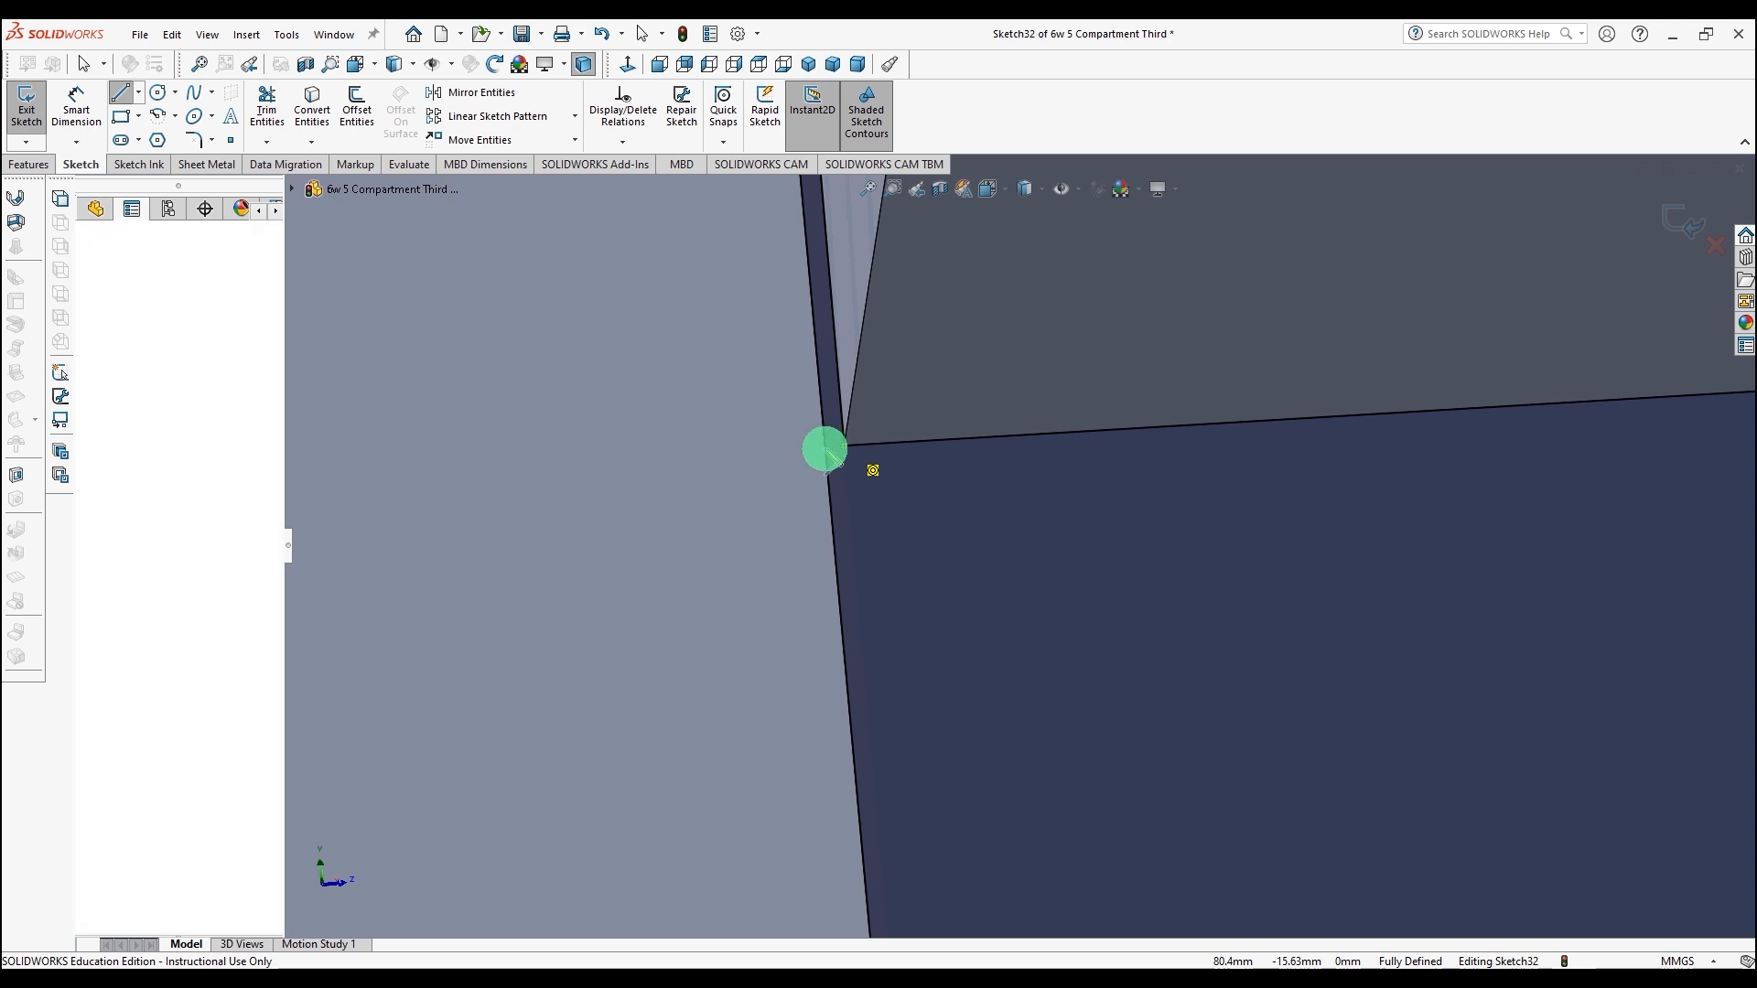
{"action": "left_click", "coordinate": [825, 448]}
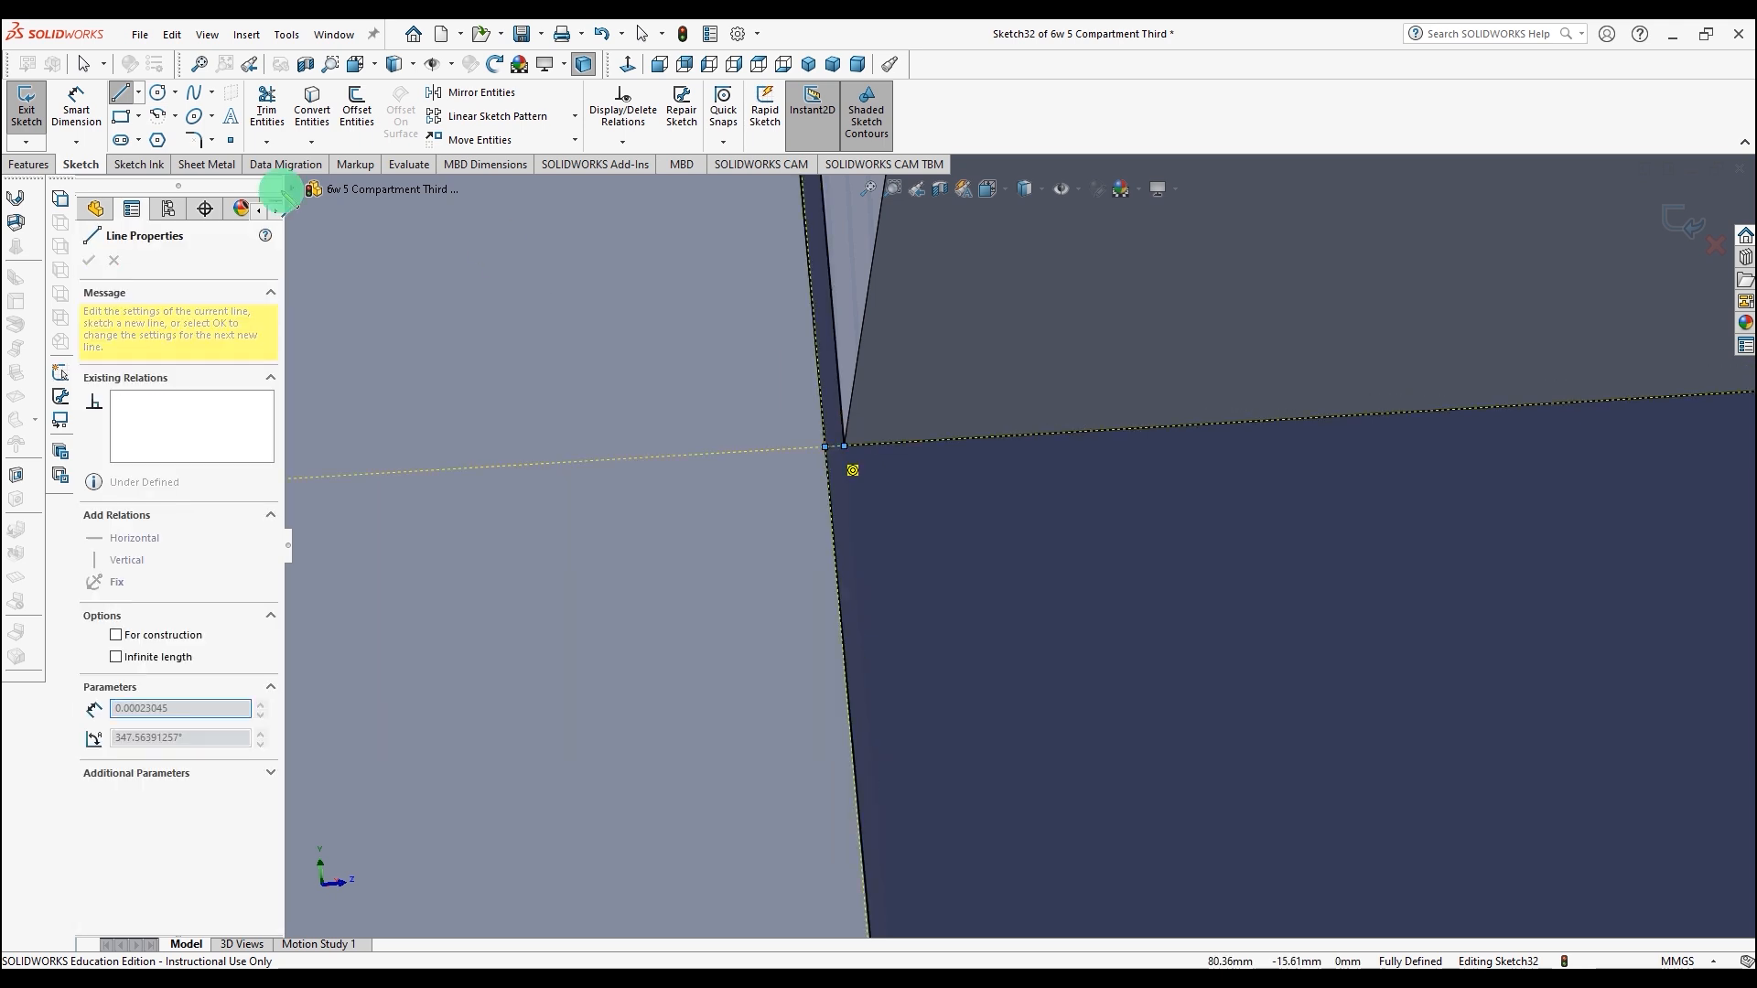
Step: Trim the excess segments at the strip's corner with Trim to closest
{"action": "left_click", "coordinate": [267, 108]}
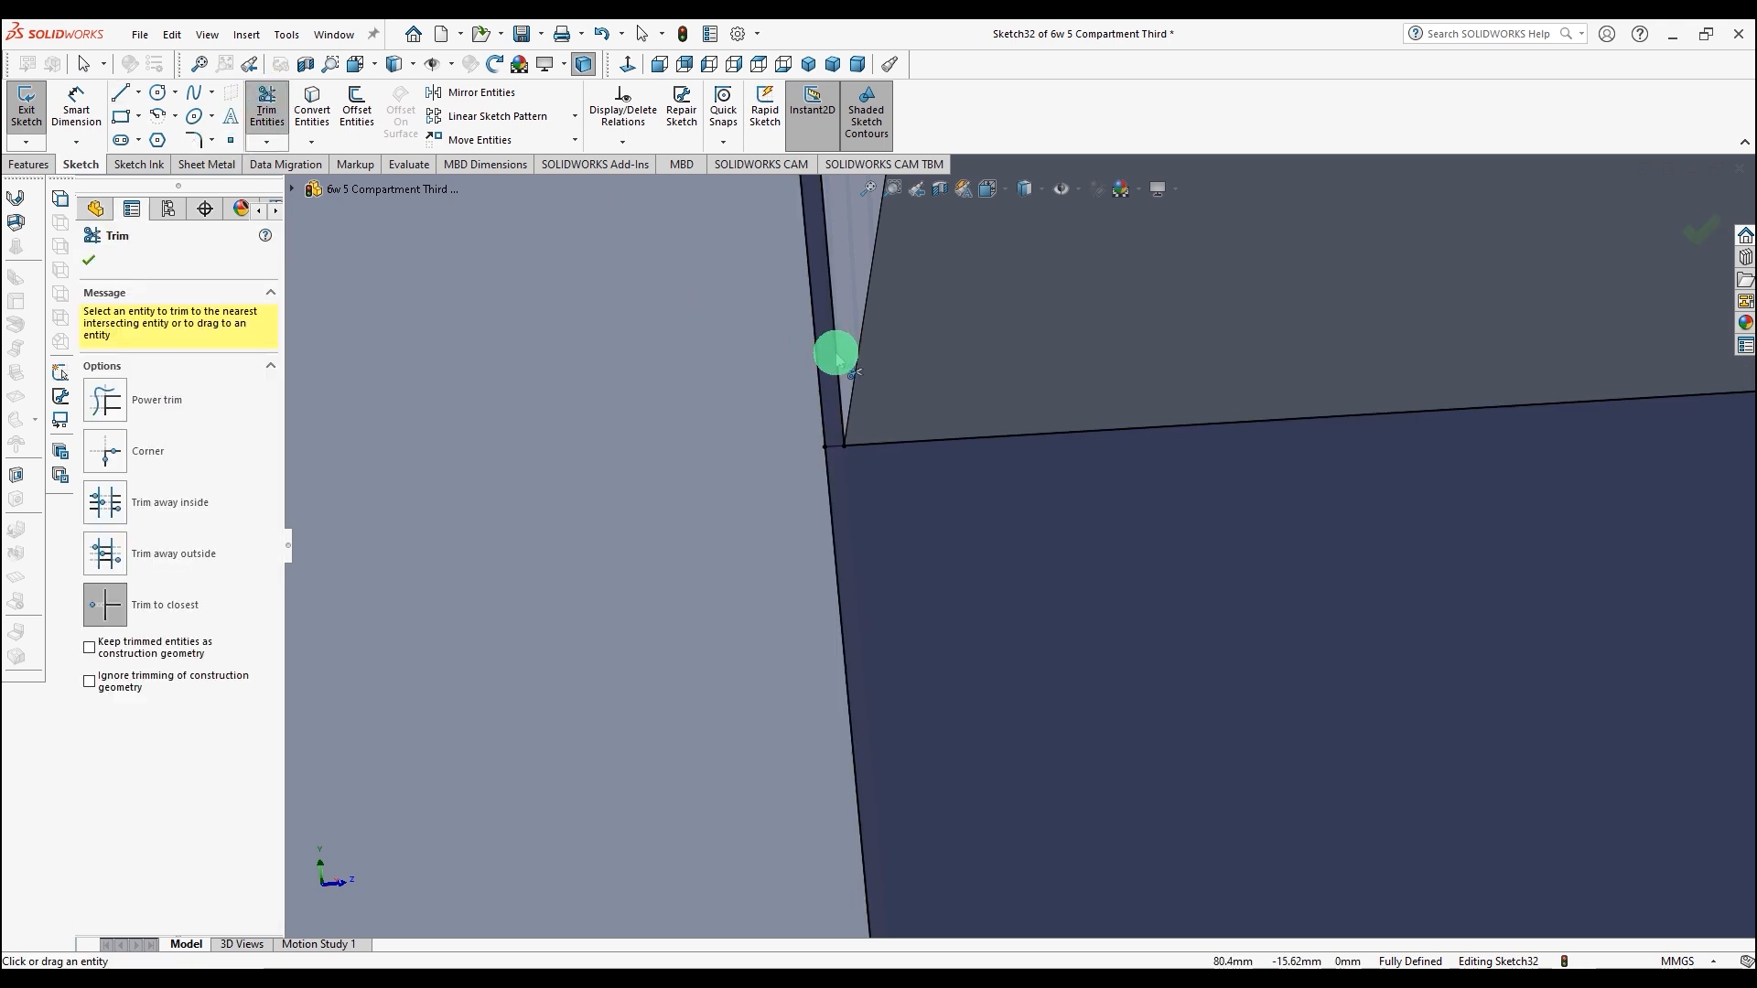
{"action": "left_click", "coordinate": [836, 355]}
{"action": "left_click", "coordinate": [818, 360]}
{"action": "scroll", "coordinate": [808, 331], "scroll_direction": "up", "scroll_amount": 8}
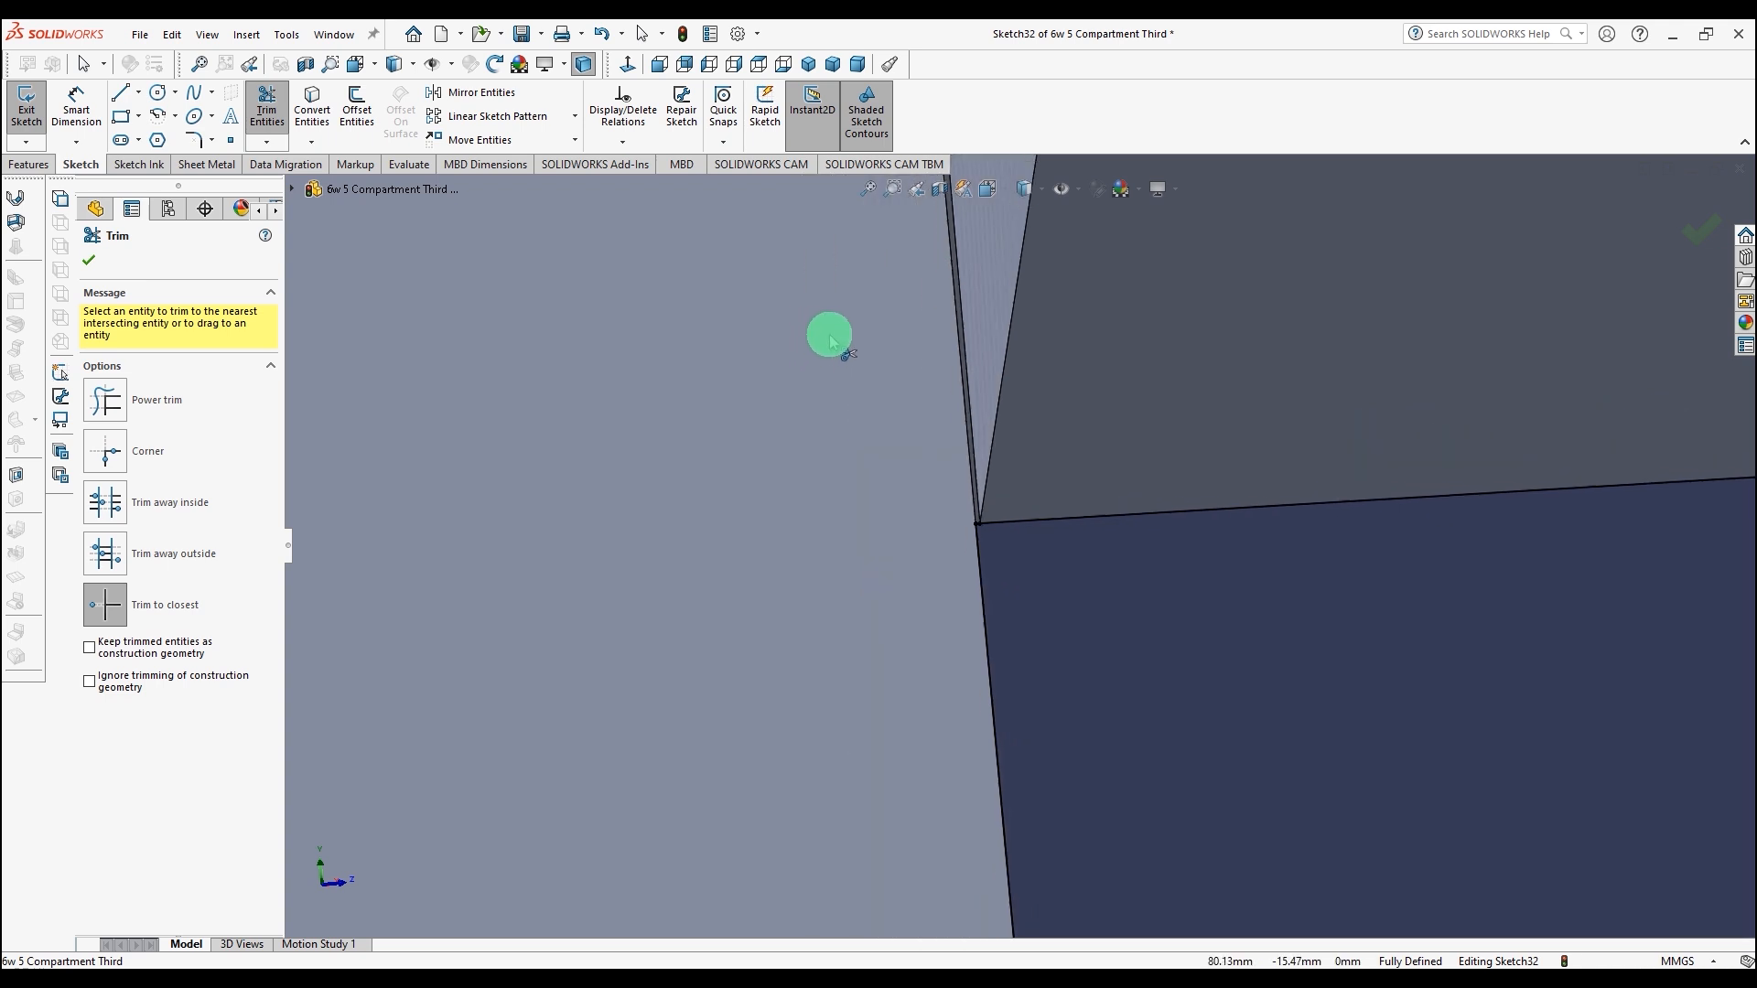
{"action": "scroll", "coordinate": [830, 341], "scroll_direction": "up", "scroll_amount": 10}
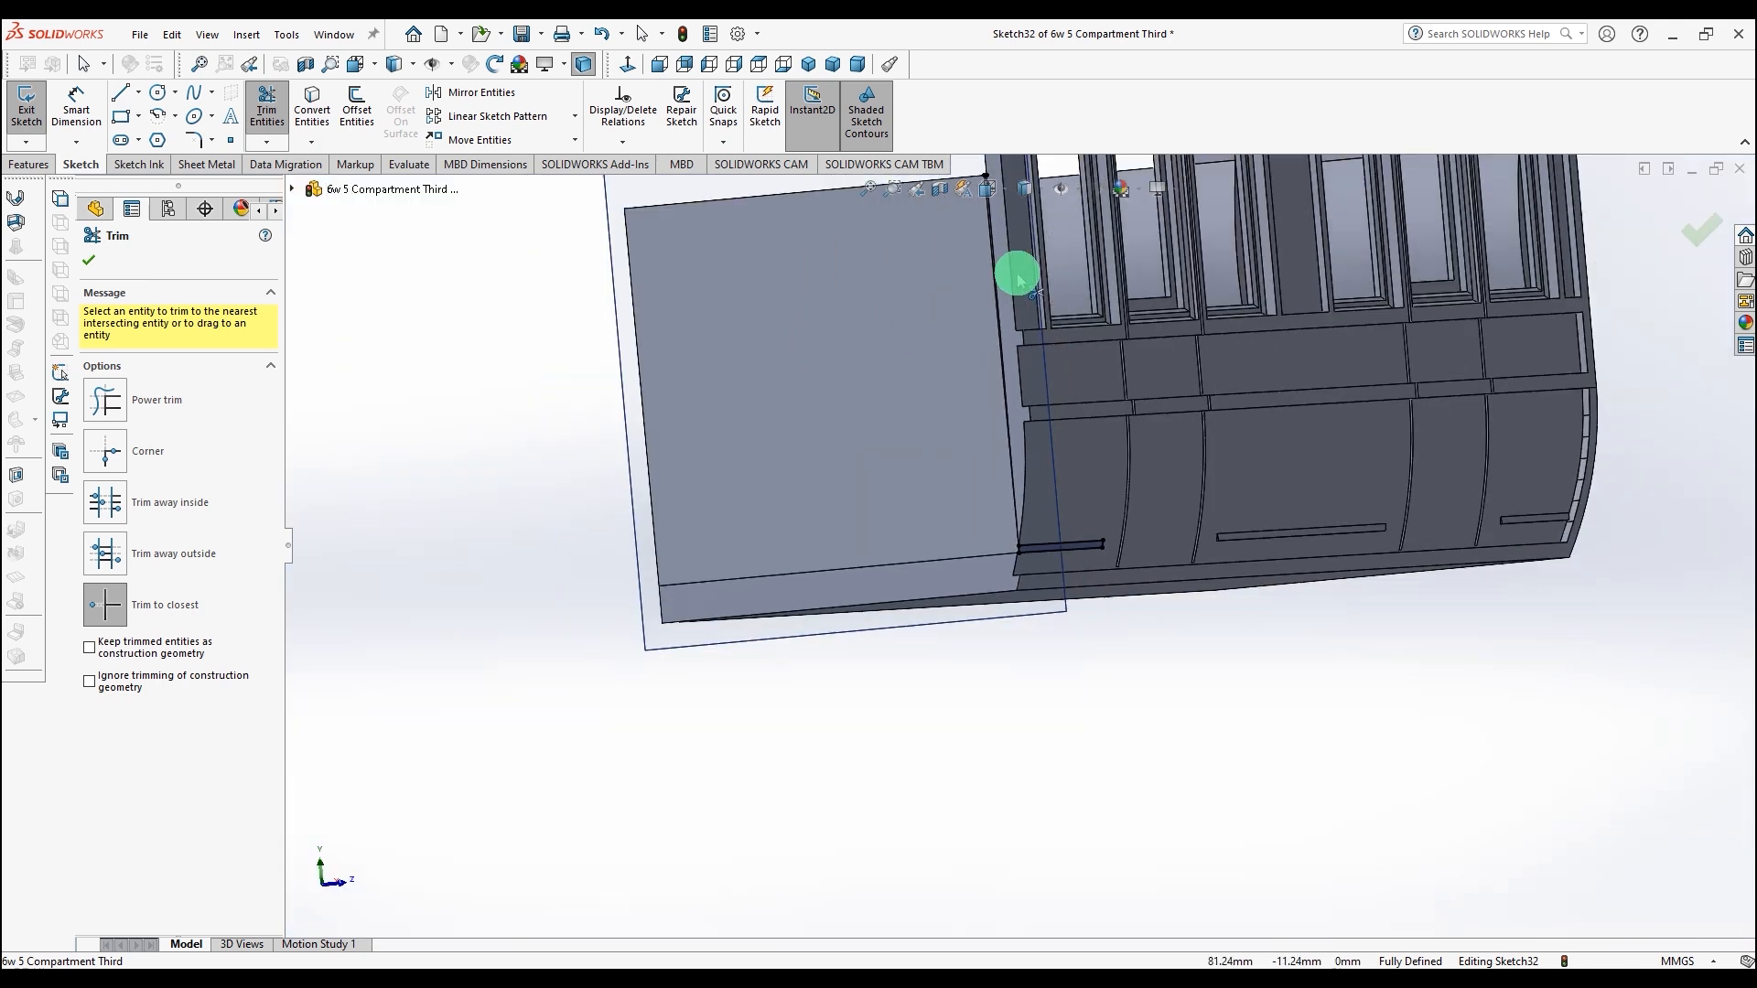
Step: Convert the edges of the two slot faces on the lower strip into the current sketch
{"action": "scroll", "coordinate": [997, 196], "scroll_direction": "up", "scroll_amount": 3}
{"action": "scroll", "coordinate": [1029, 324], "scroll_direction": "down", "scroll_amount": 13}
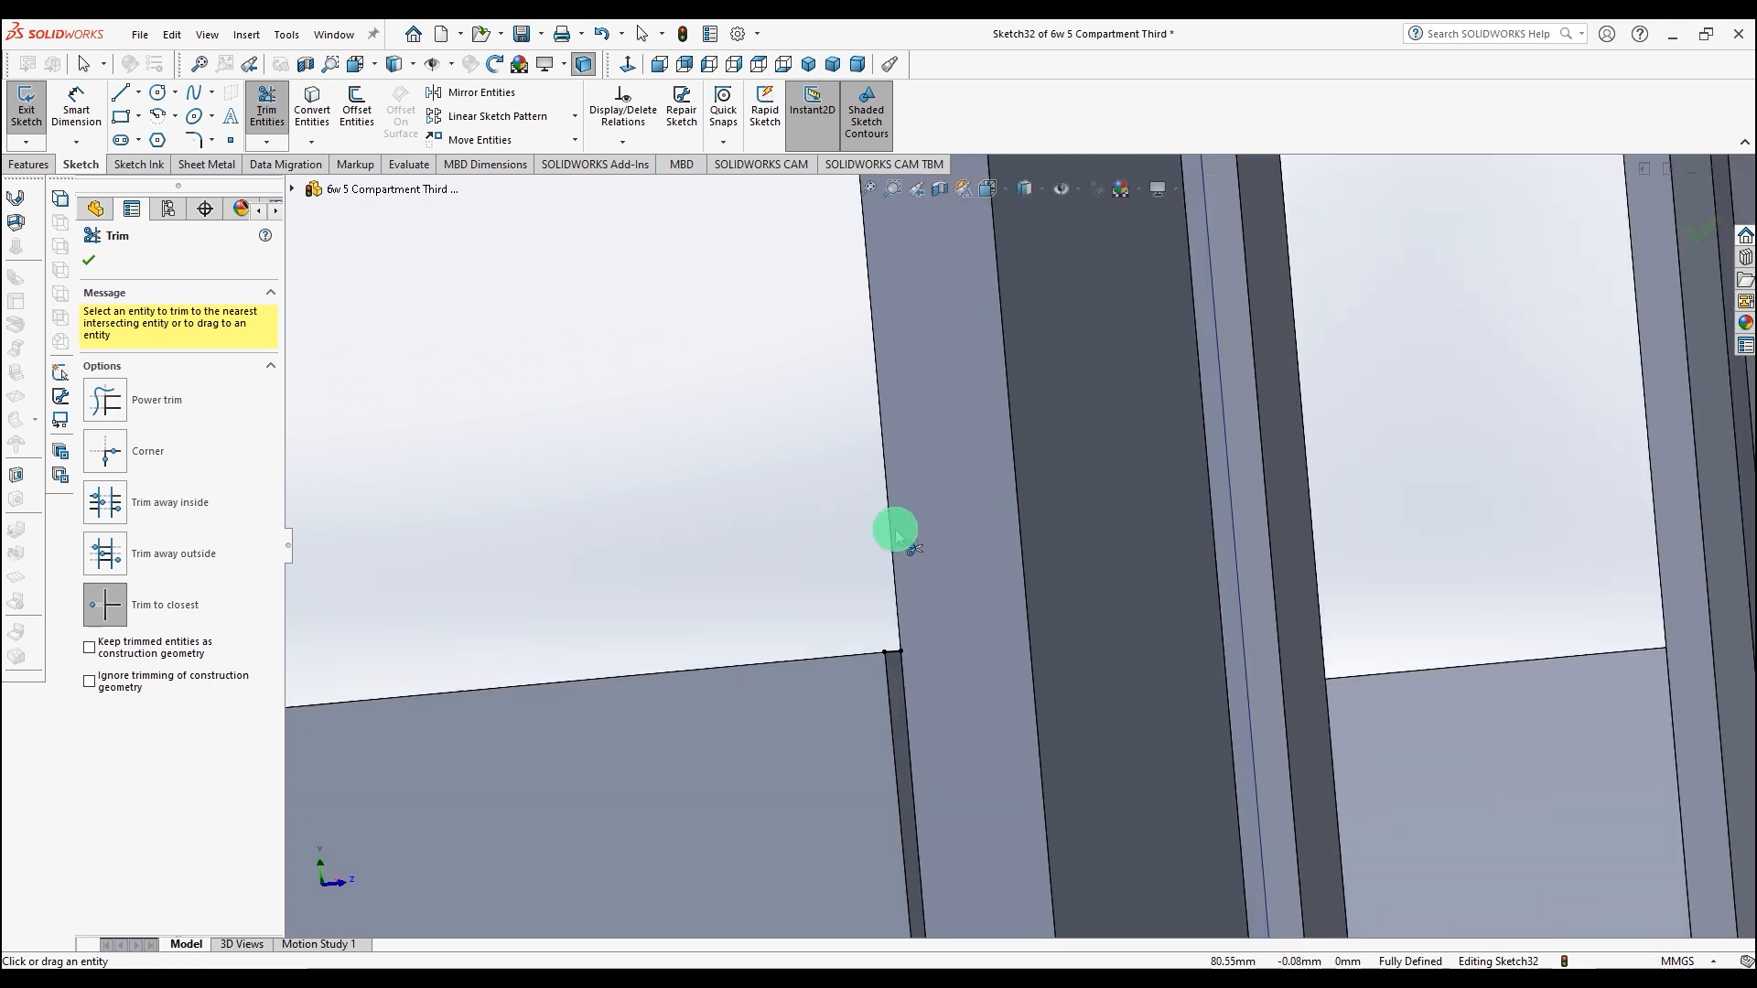
{"action": "scroll", "coordinate": [762, 645], "scroll_direction": "up", "scroll_amount": 12}
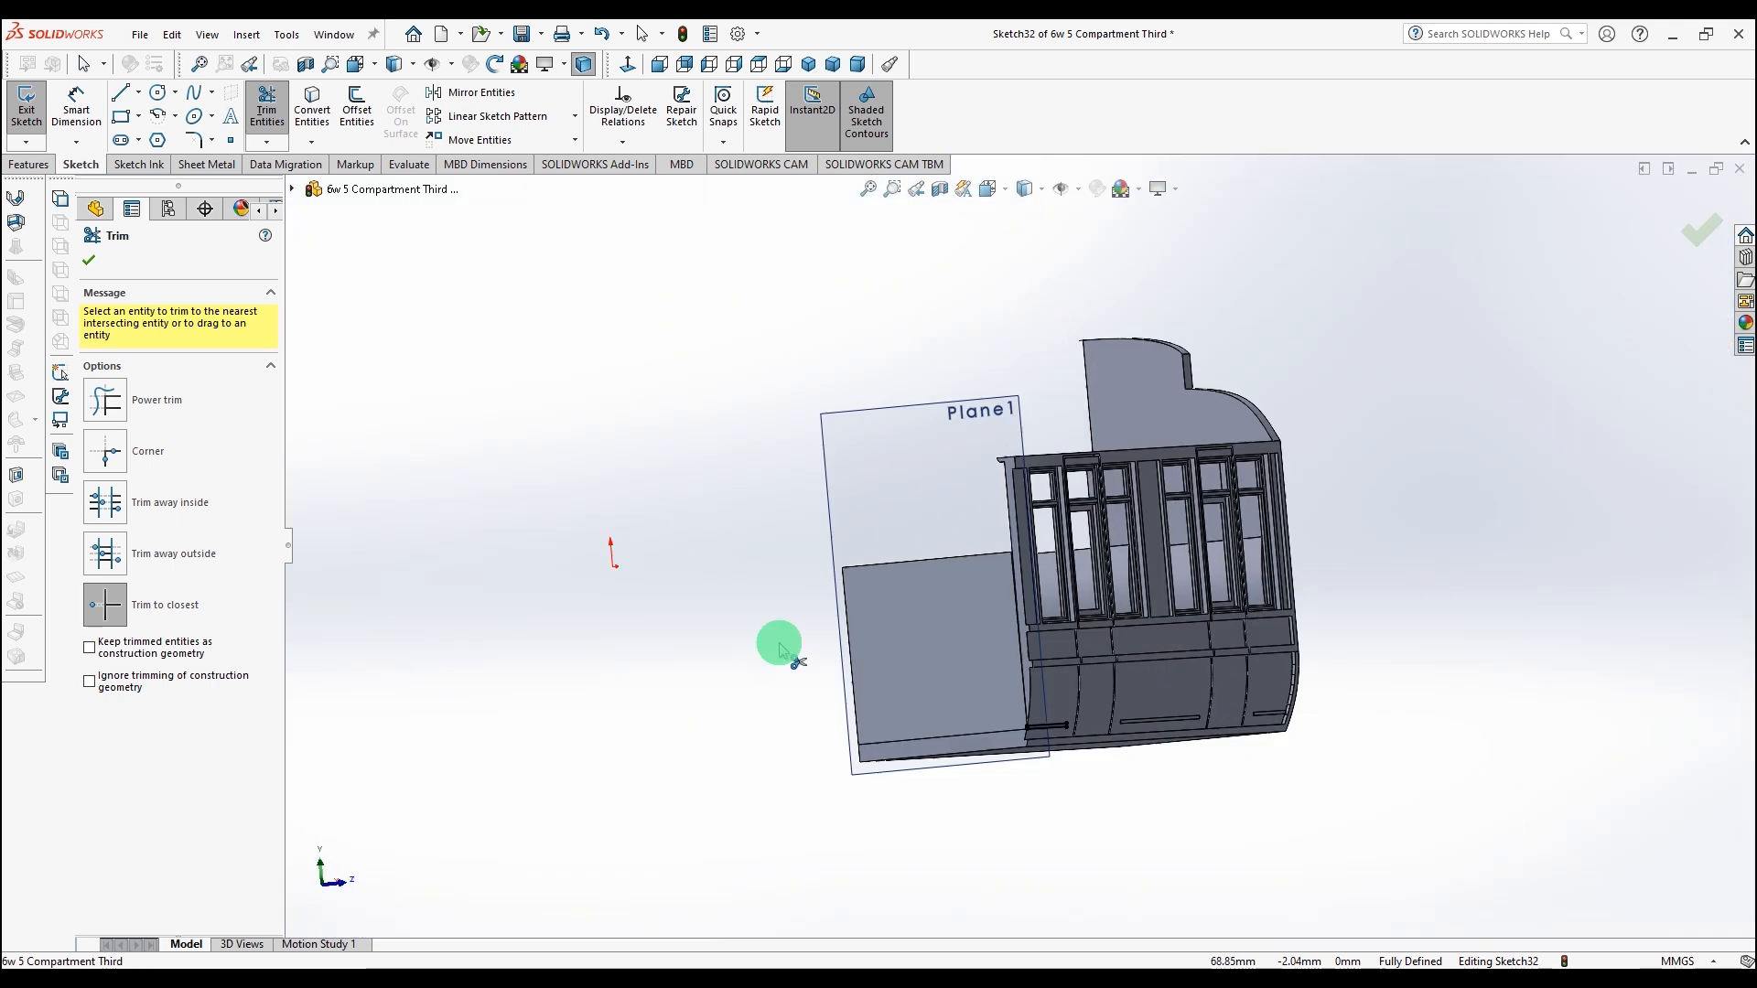
{"action": "scroll", "coordinate": [1103, 708], "scroll_direction": "down", "scroll_amount": 6}
{"action": "scroll", "coordinate": [1214, 567], "scroll_direction": "down", "scroll_amount": 4}
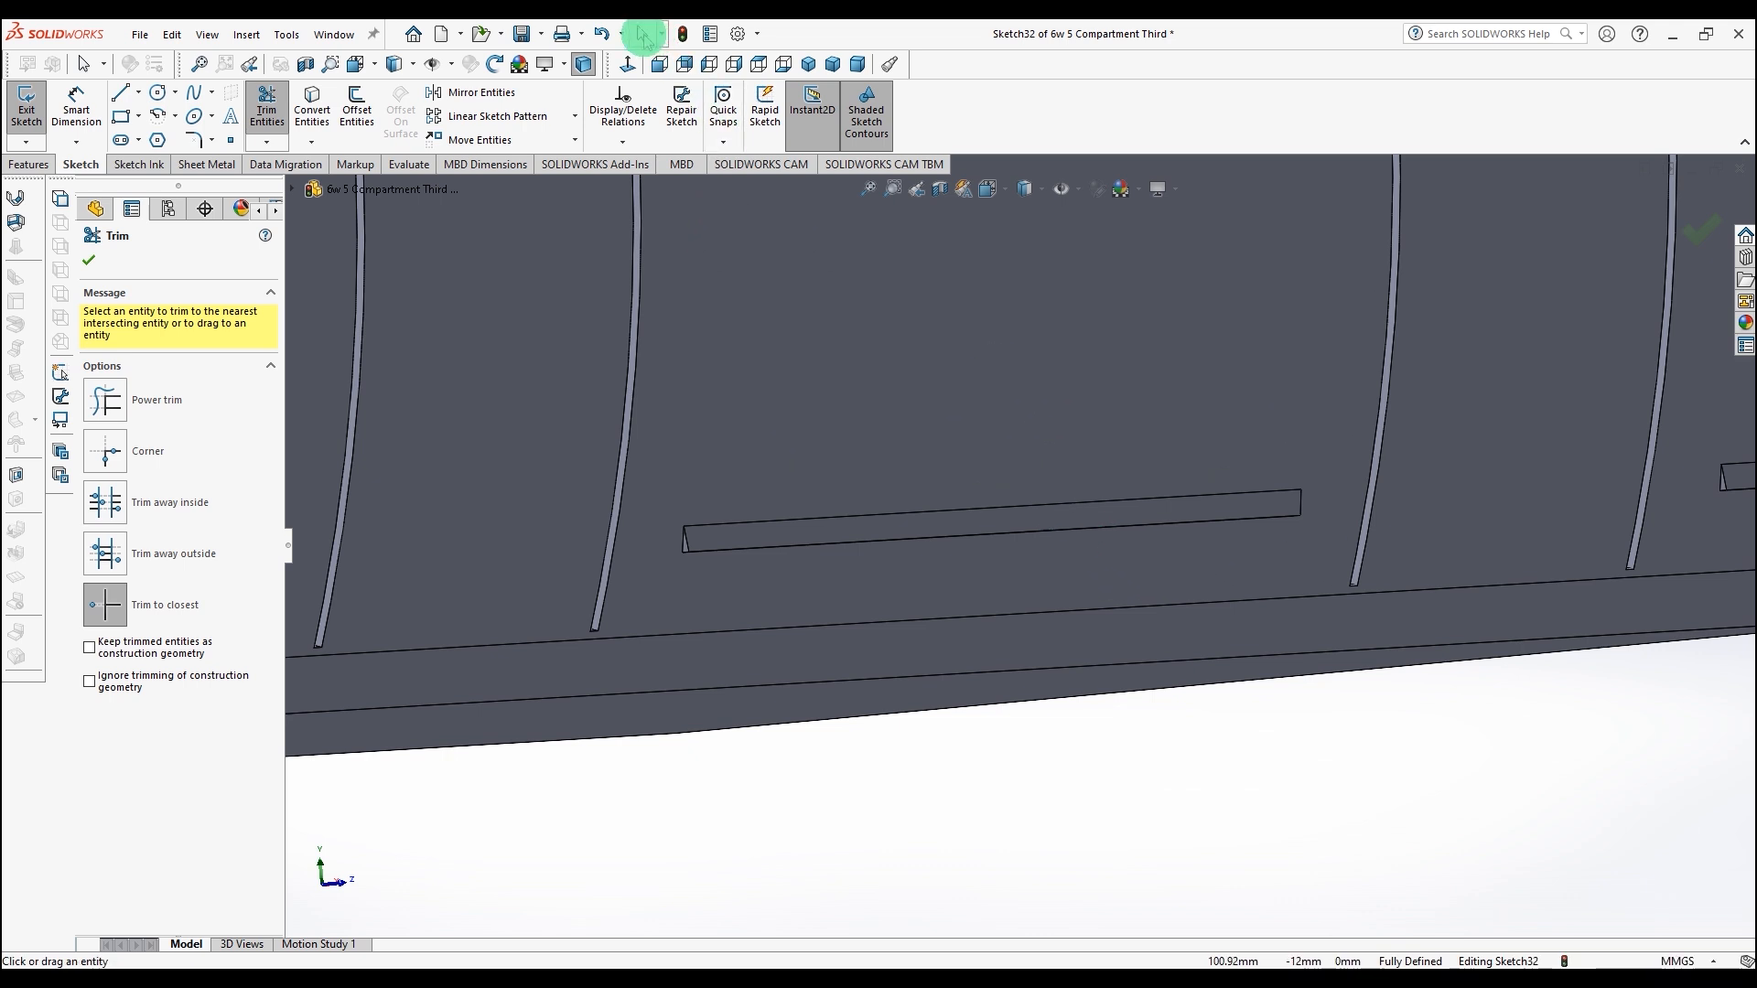
{"action": "left_click", "coordinate": [643, 37]}
{"action": "left_click", "coordinate": [320, 107]}
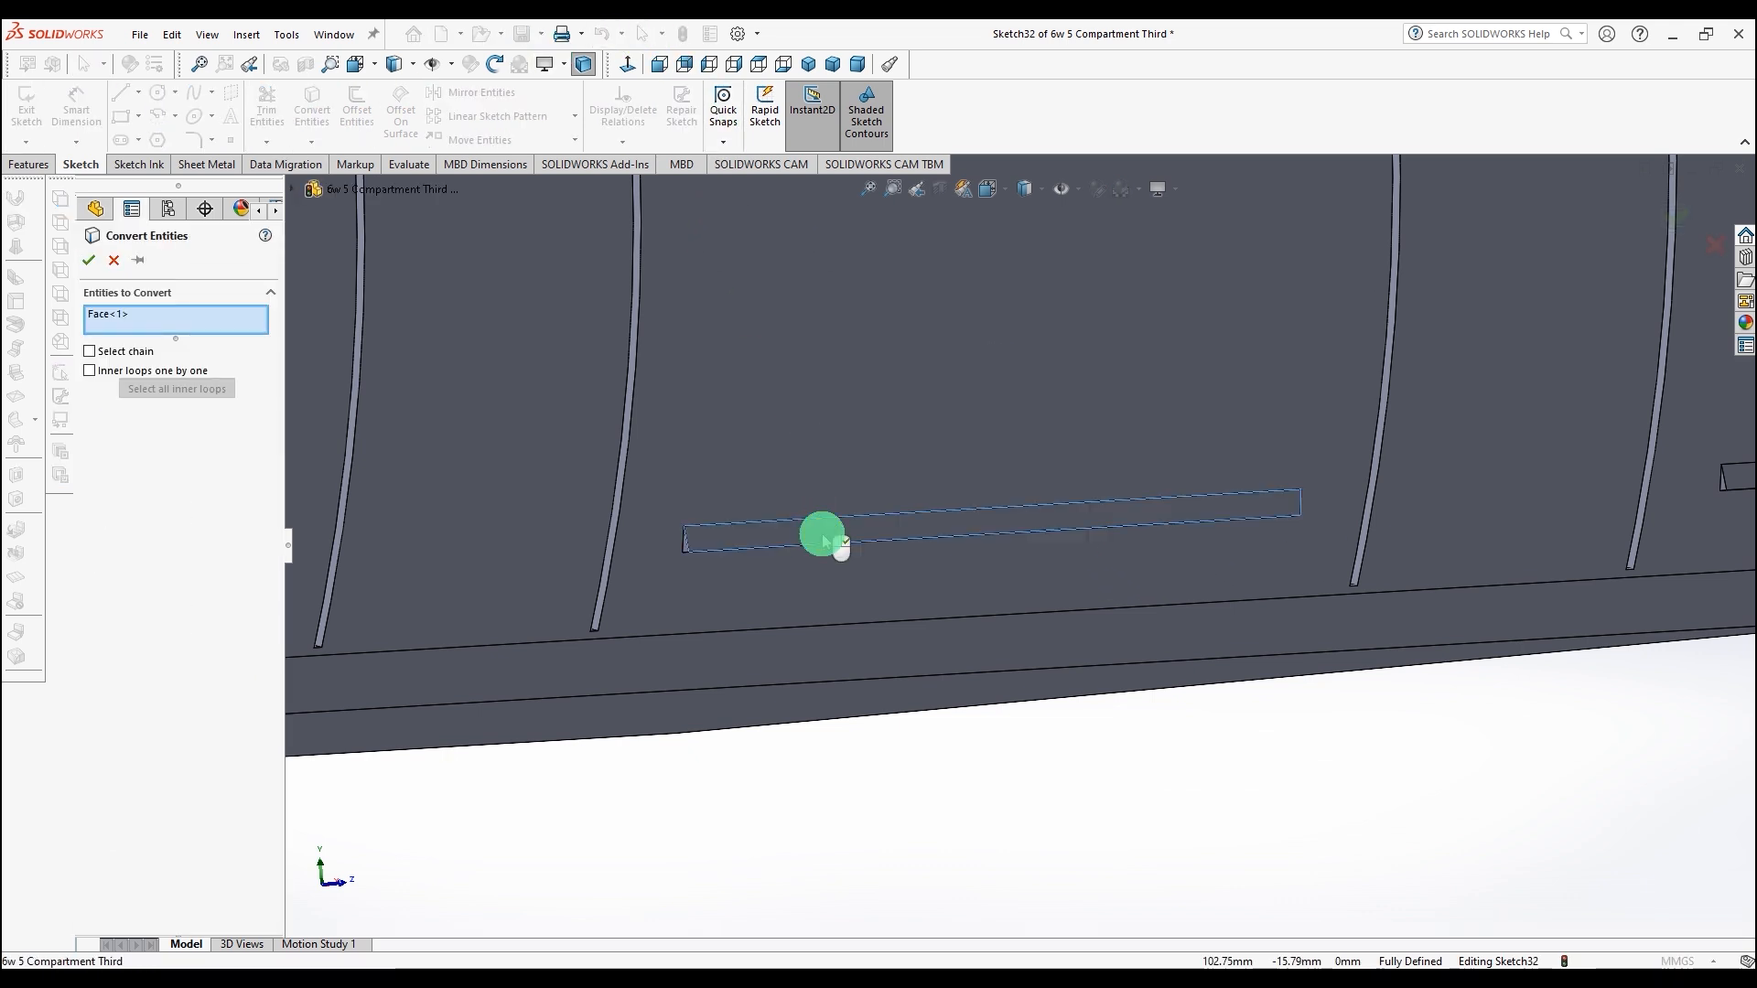
{"action": "left_click", "coordinate": [821, 534]}
{"action": "left_click", "coordinate": [1732, 476]}
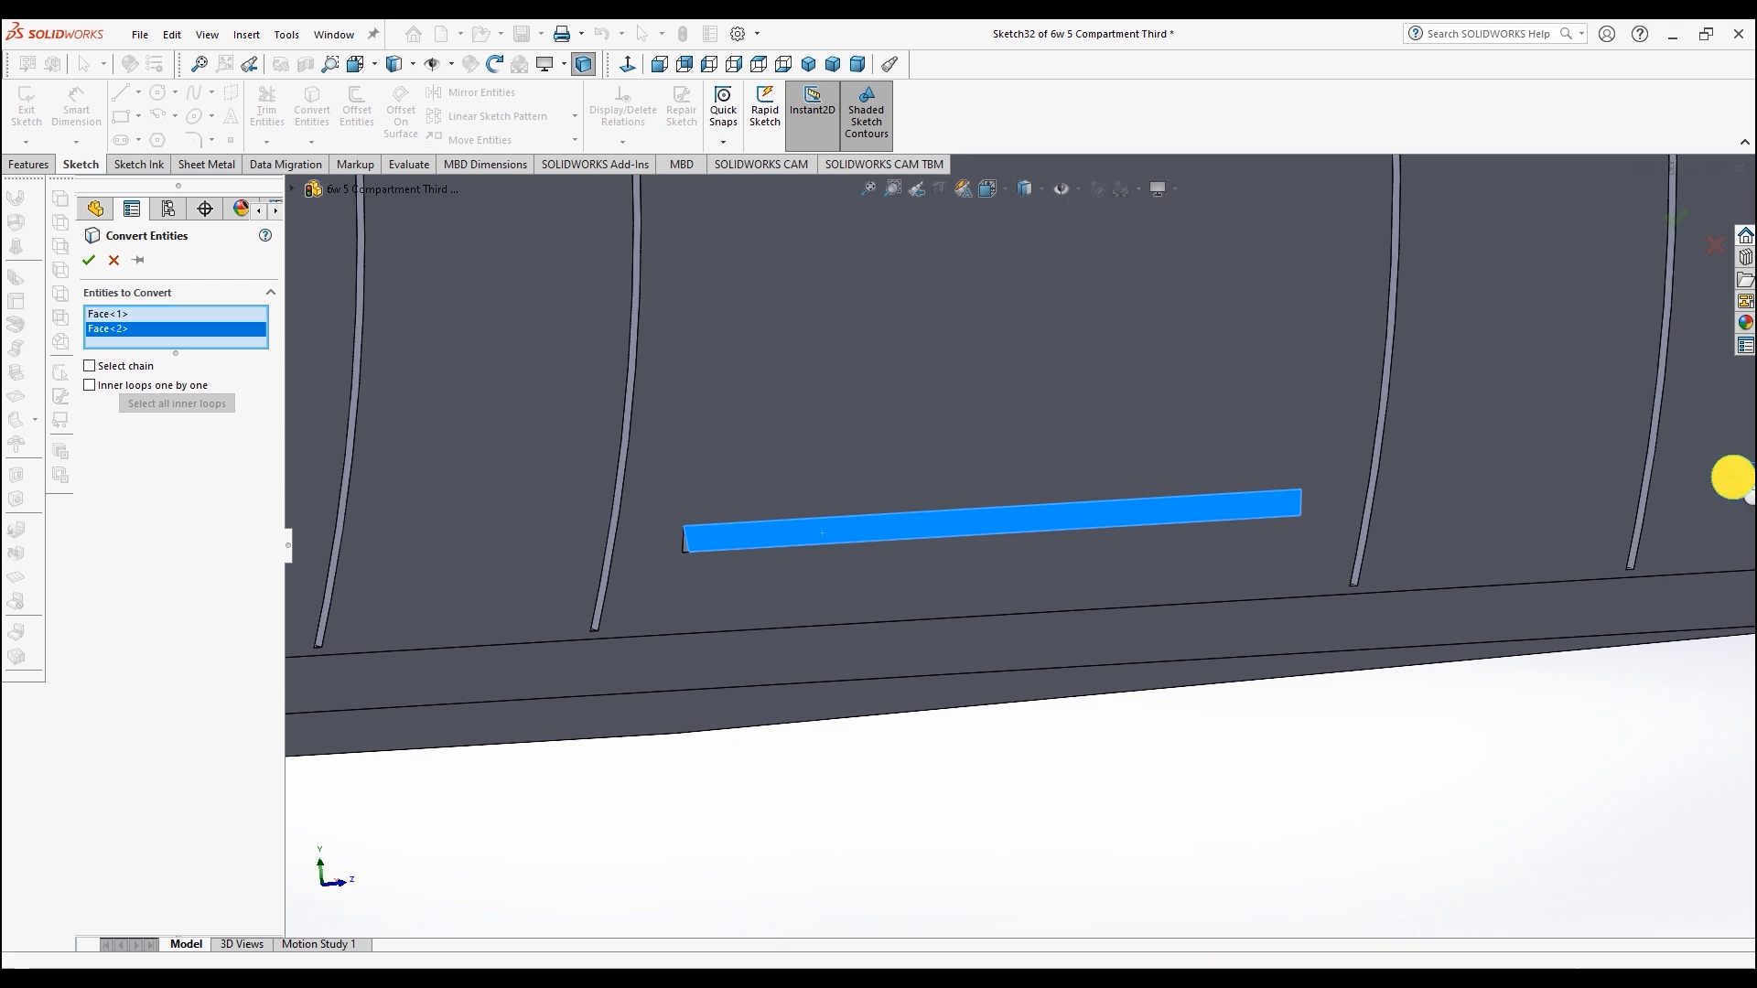
{"action": "left_click", "coordinate": [89, 262]}
Step: Cut-extrude the slot sketch with end condition Up To Surface, ending at the side's main face
{"action": "left_click", "coordinate": [33, 163]}
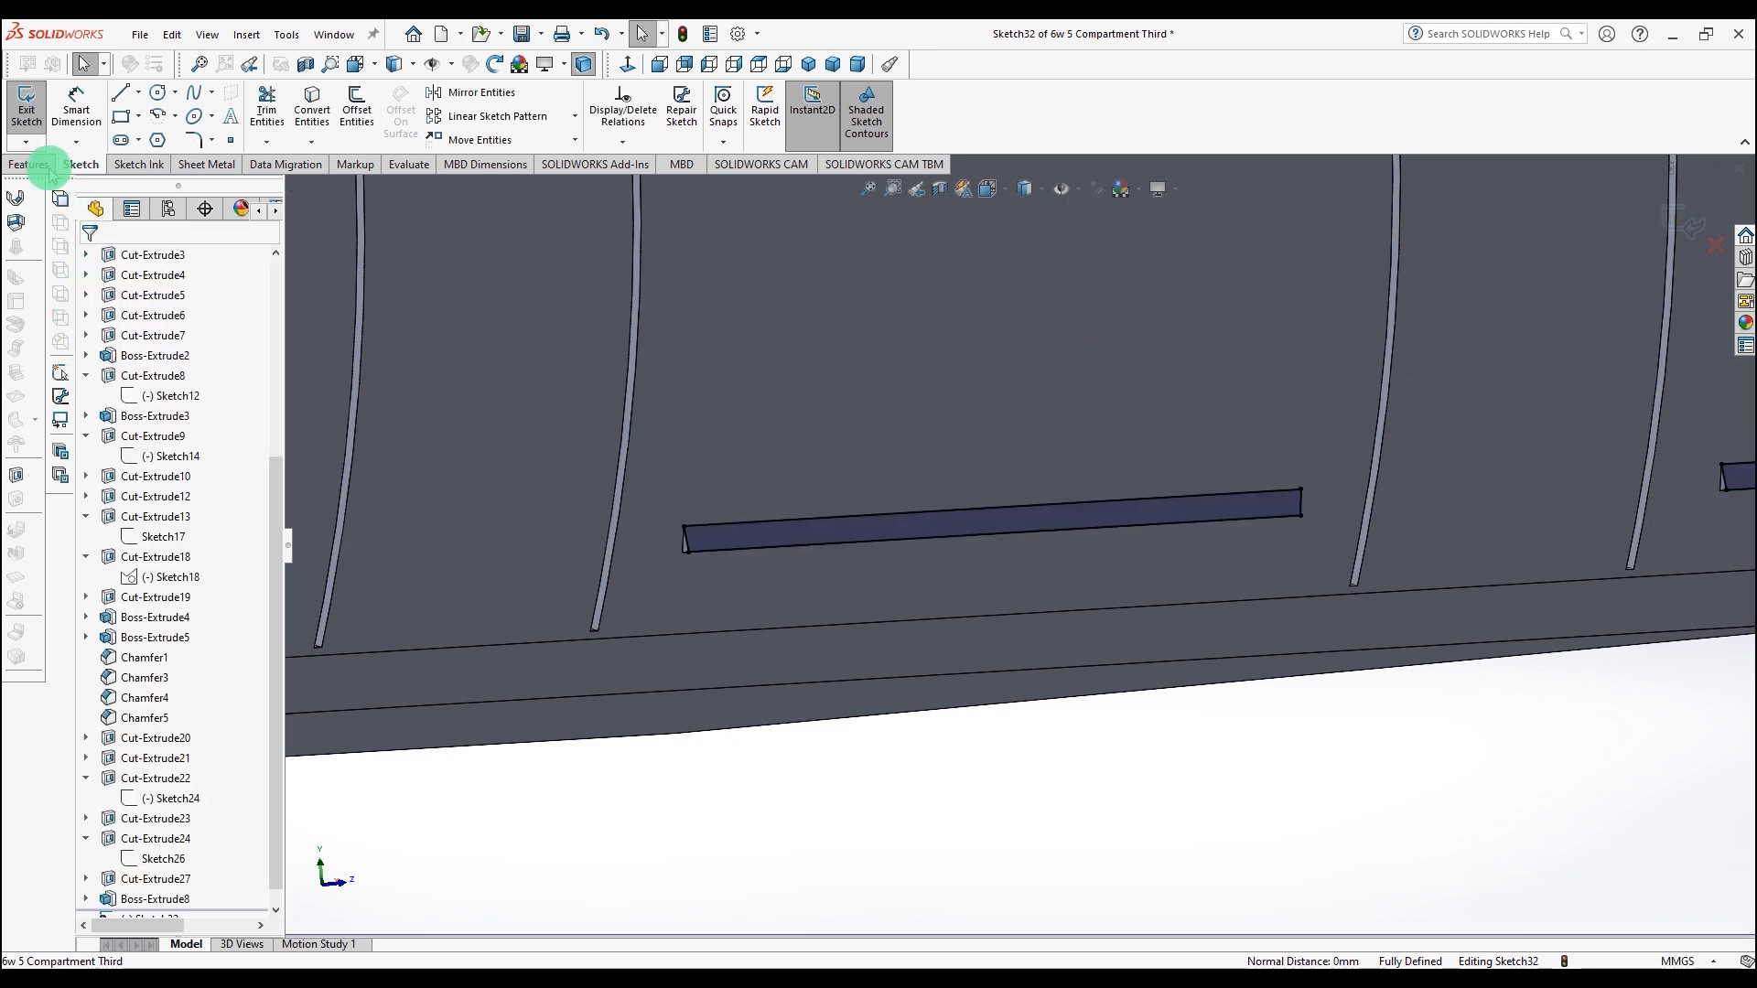
{"action": "left_click", "coordinate": [266, 117]}
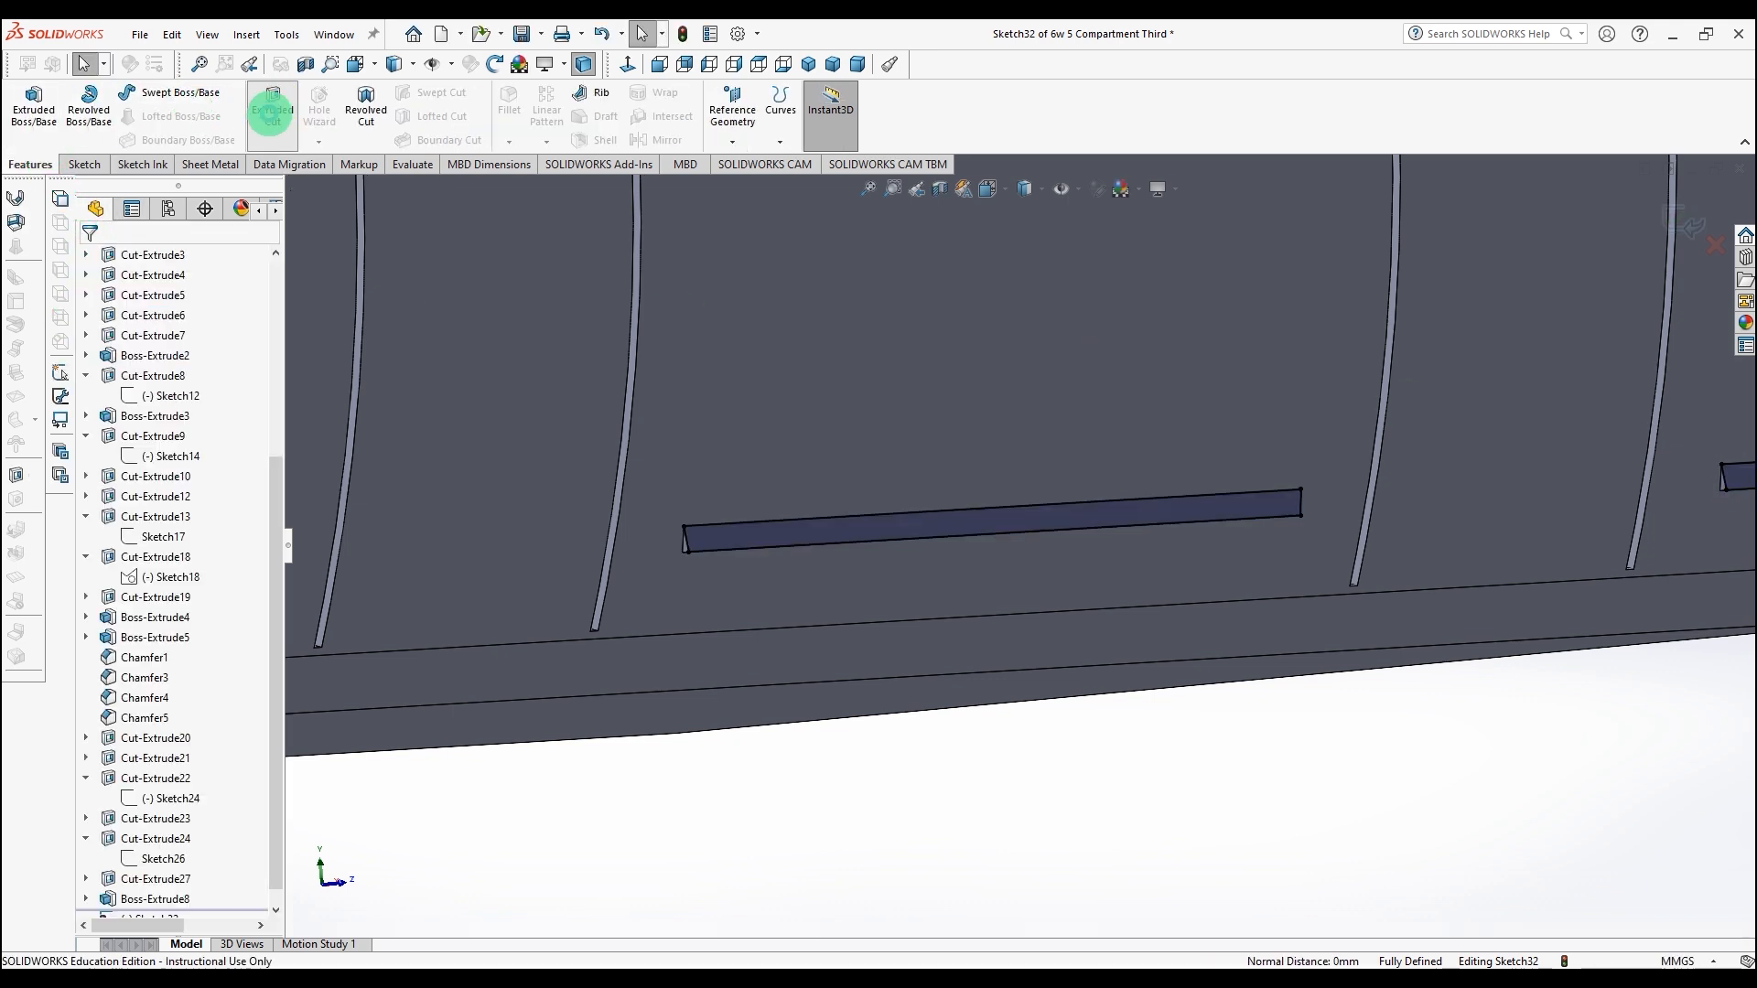
{"action": "left_click", "coordinate": [243, 377]}
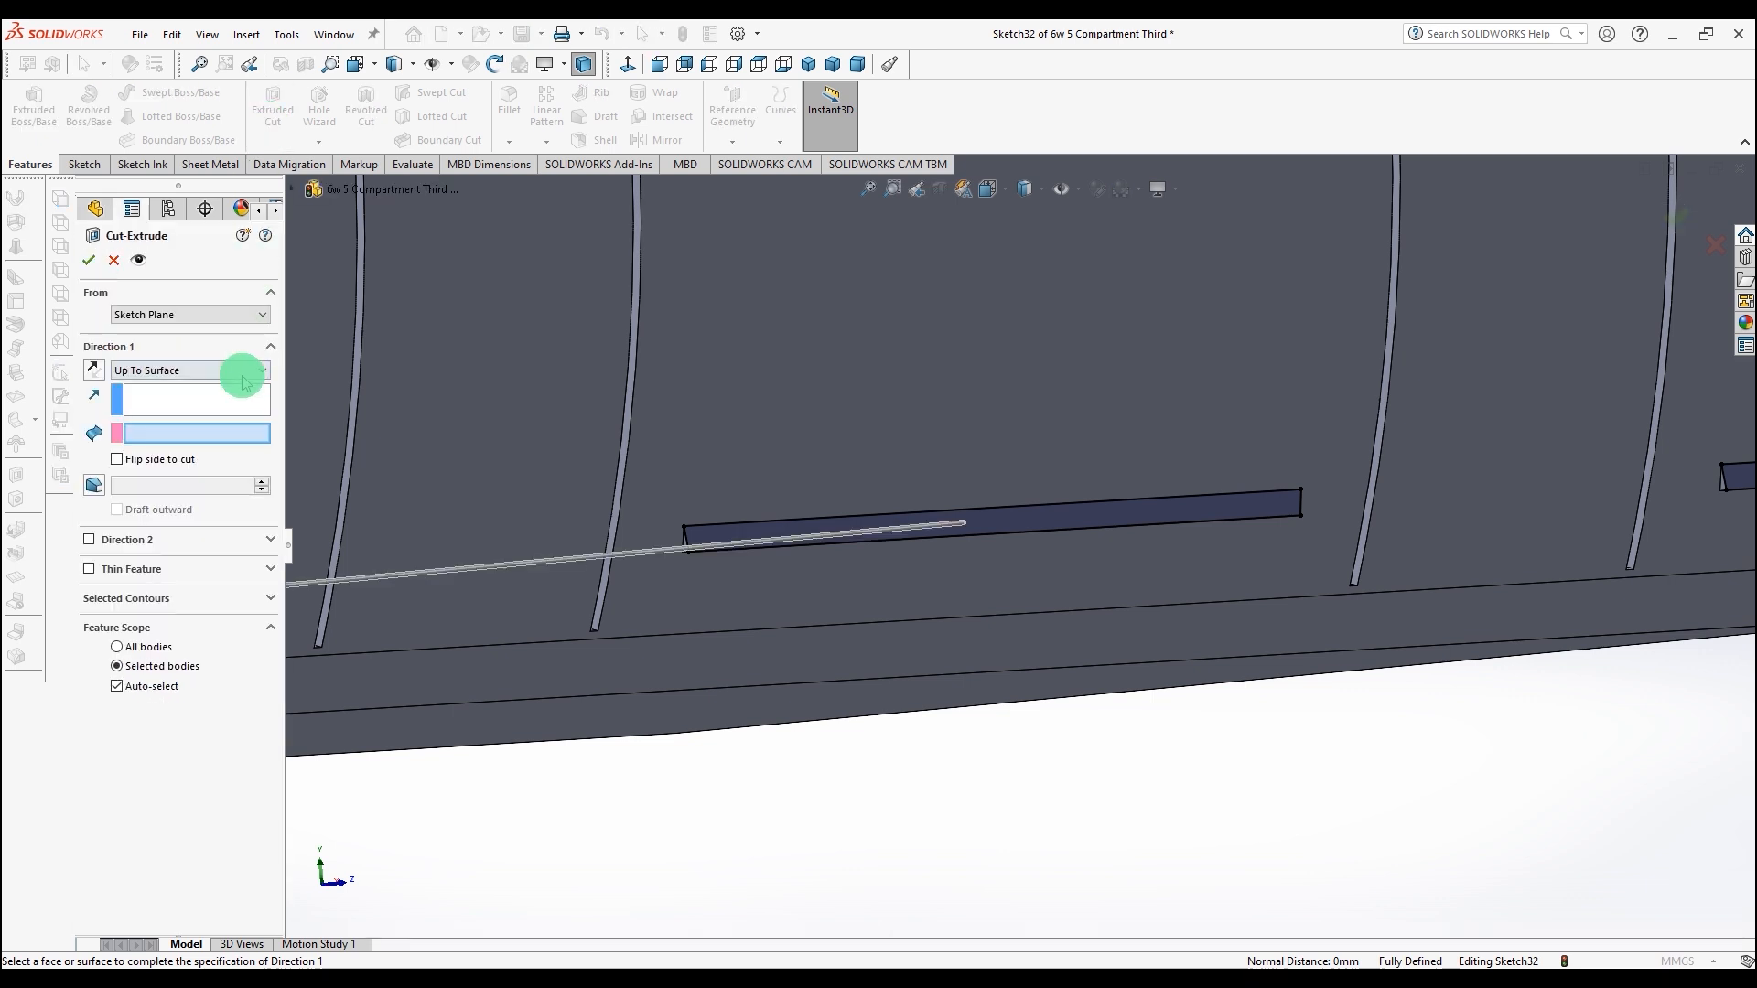
{"action": "left_click", "coordinate": [659, 580]}
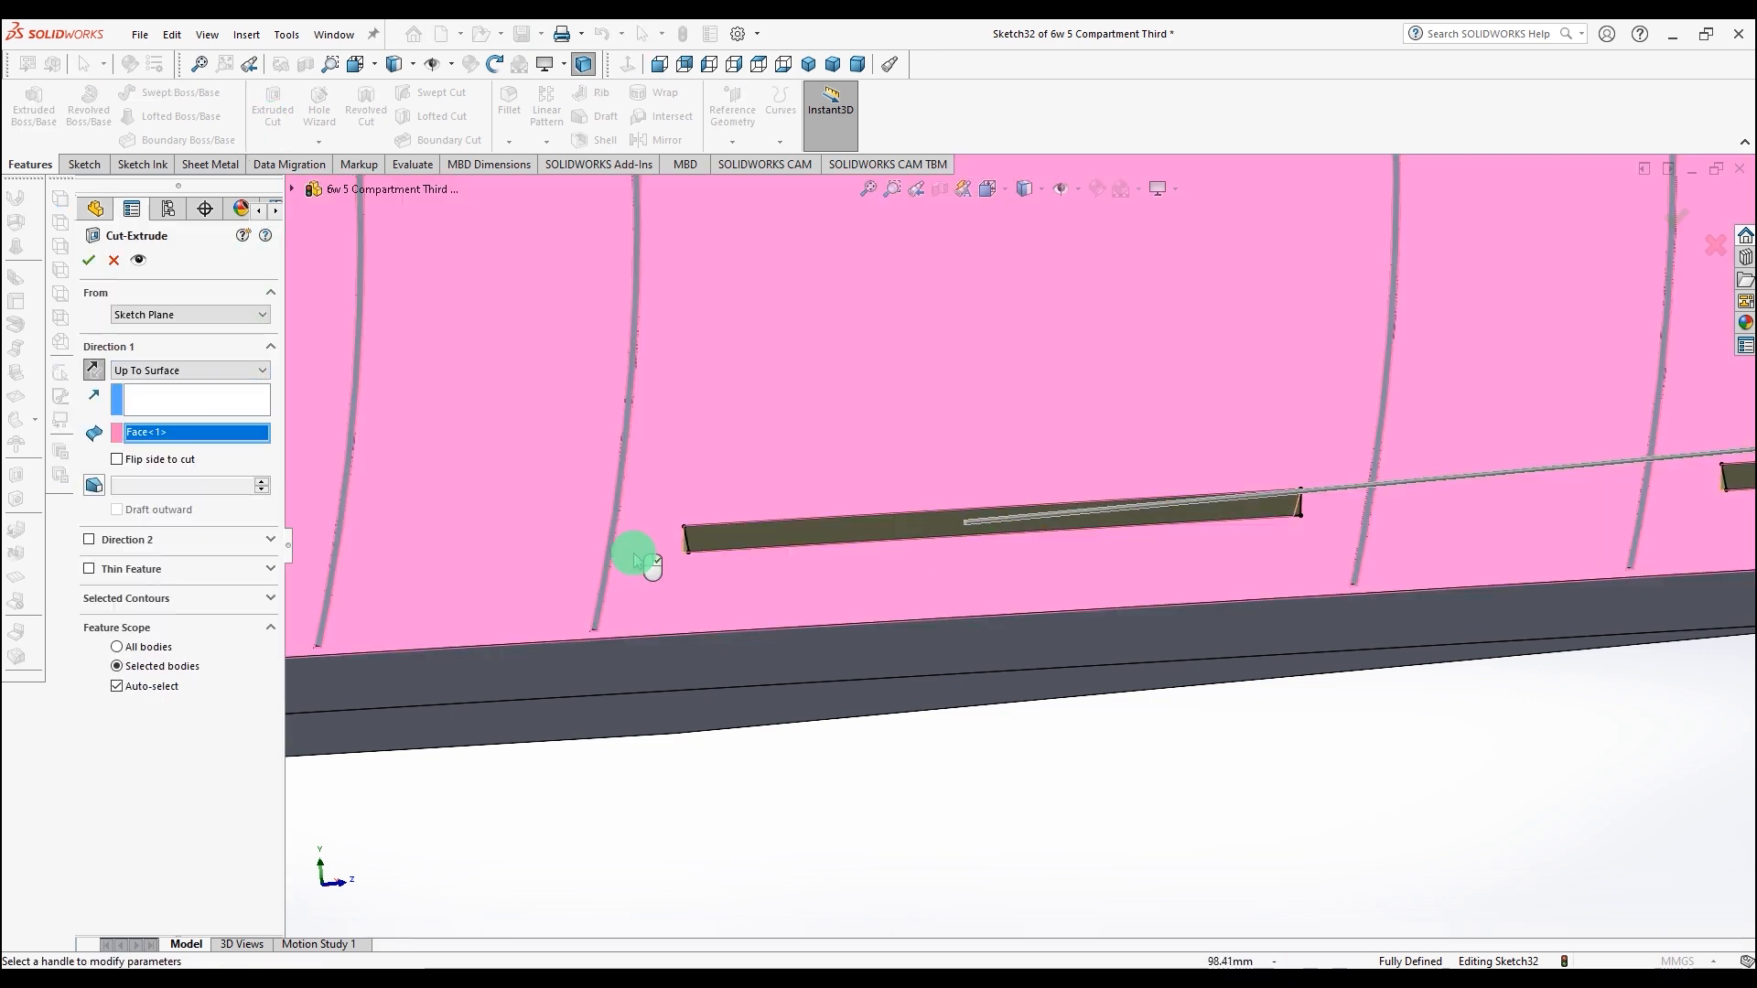
{"action": "left_click", "coordinate": [89, 263]}
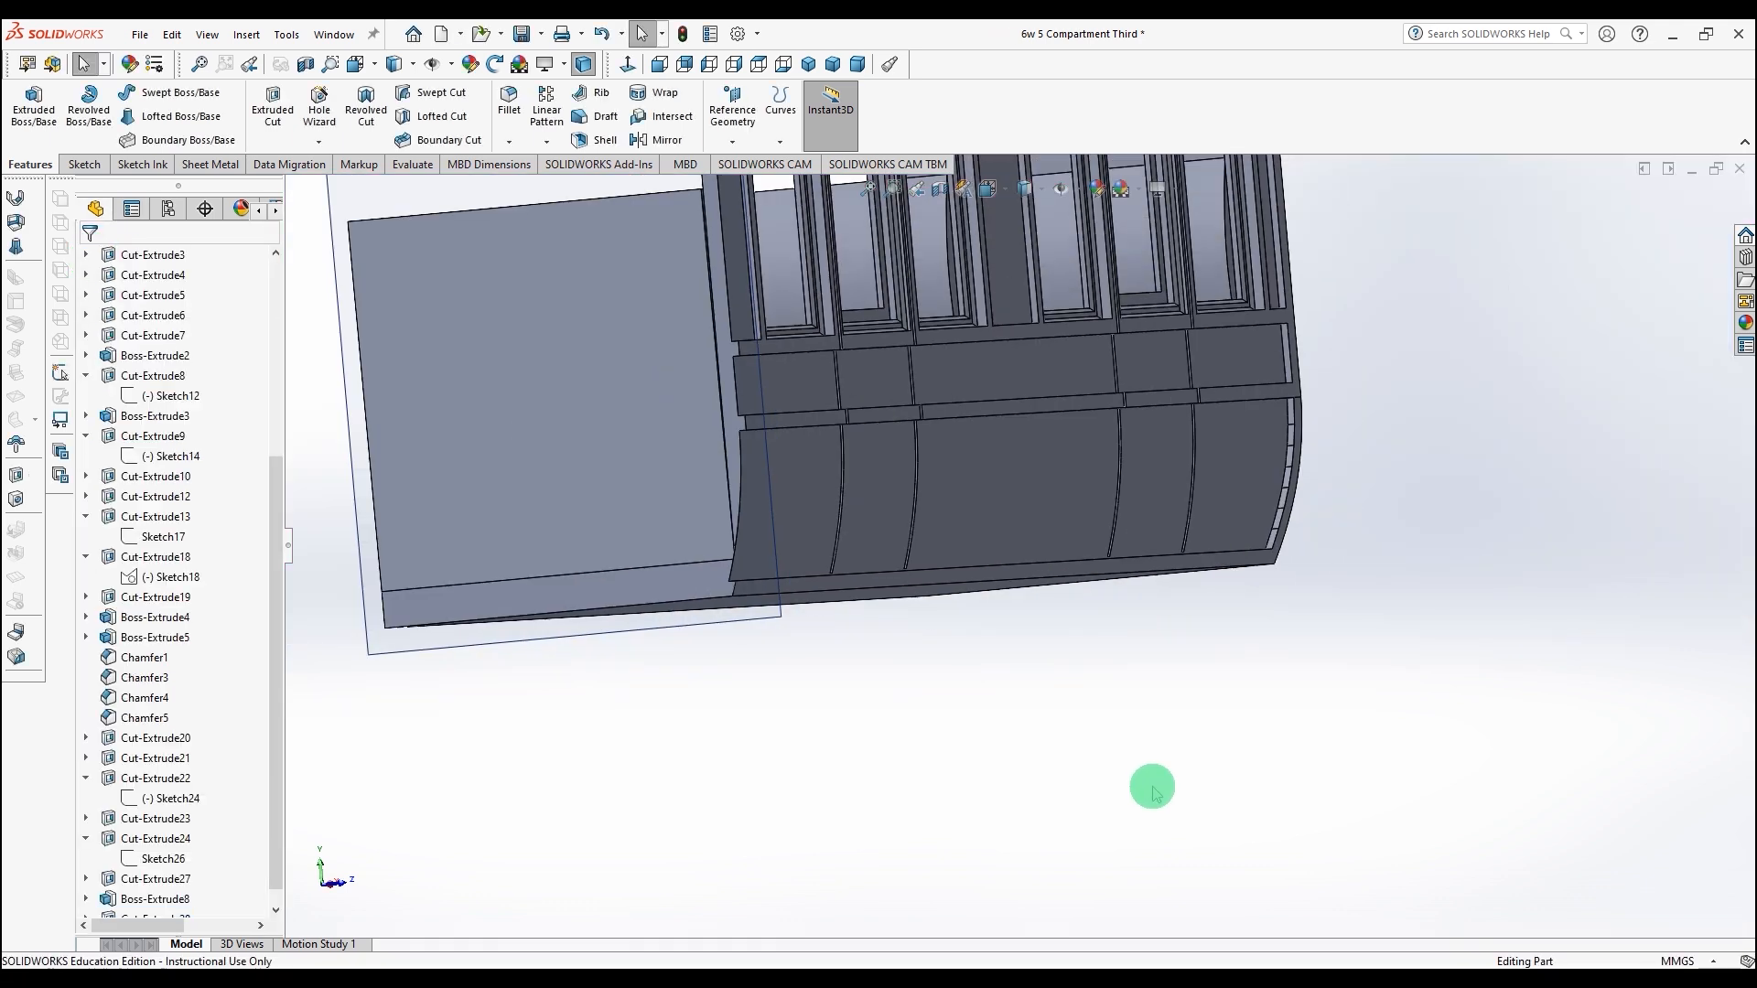
Step: Fillet the top edges of the four seat backs with a 1 mm radius
{"action": "middle_click_drag", "start_coordinate": [1151, 696], "coordinate": [1364, 525]}
{"action": "scroll", "coordinate": [1290, 509], "scroll_direction": "down", "scroll_amount": 3}
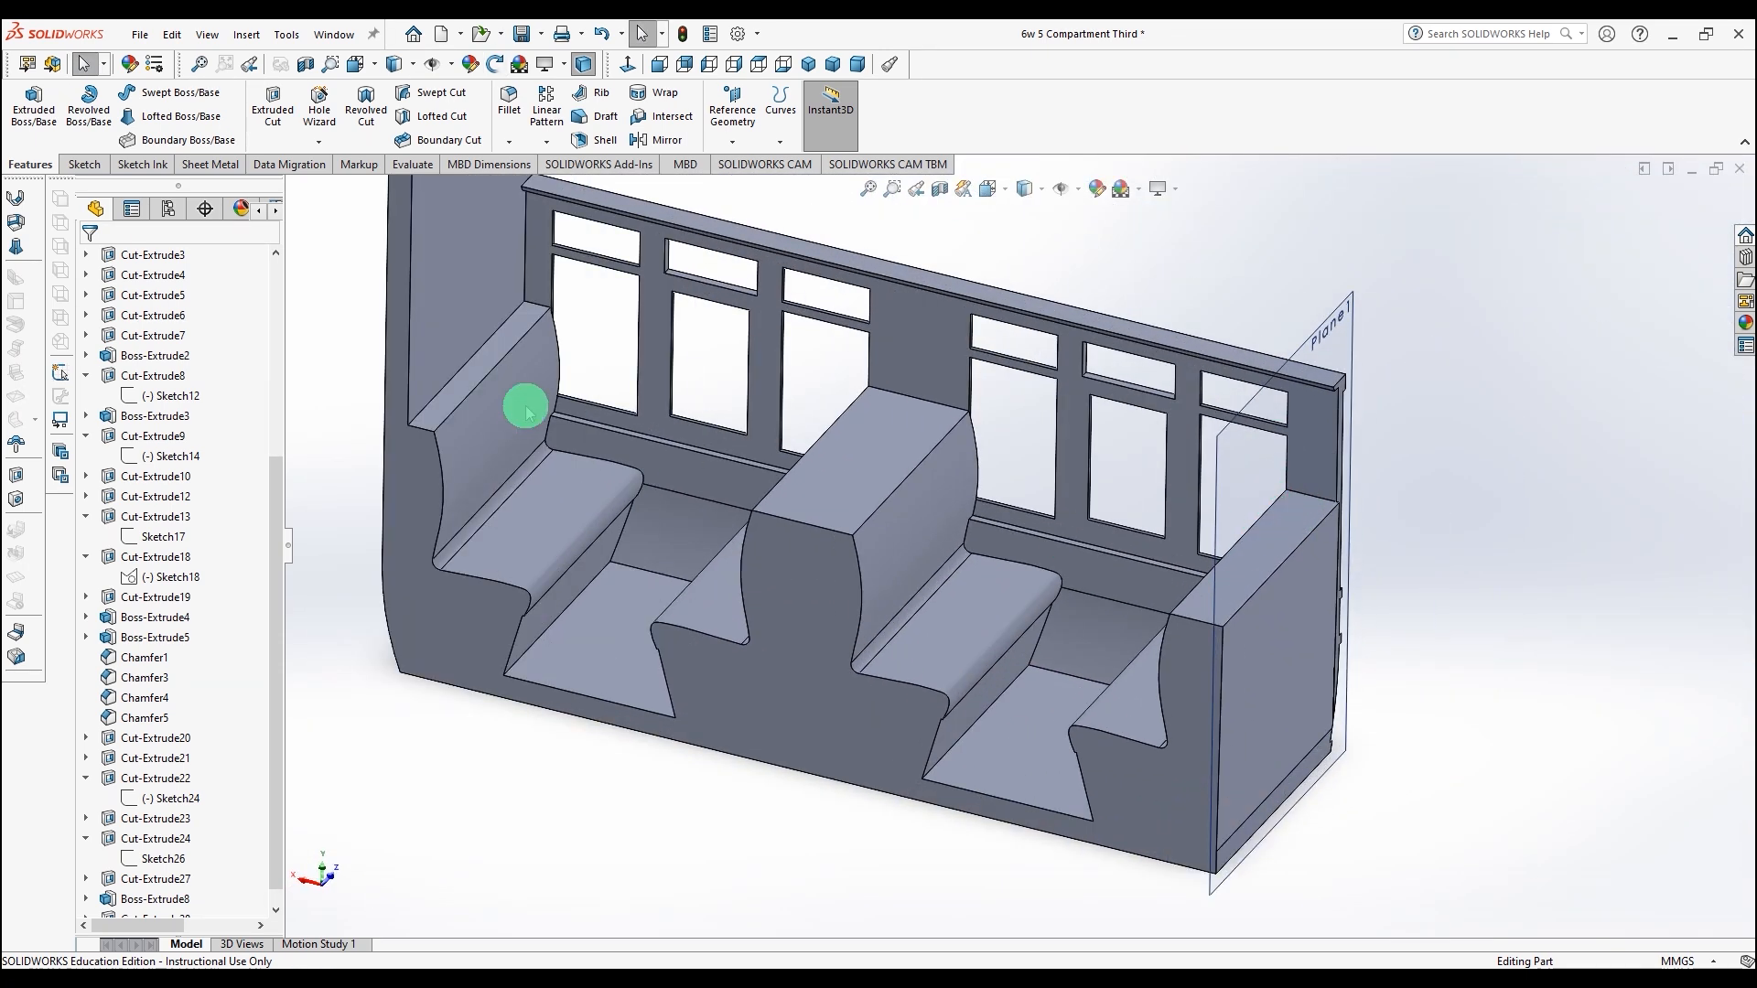
{"action": "left_click", "coordinate": [494, 373]}
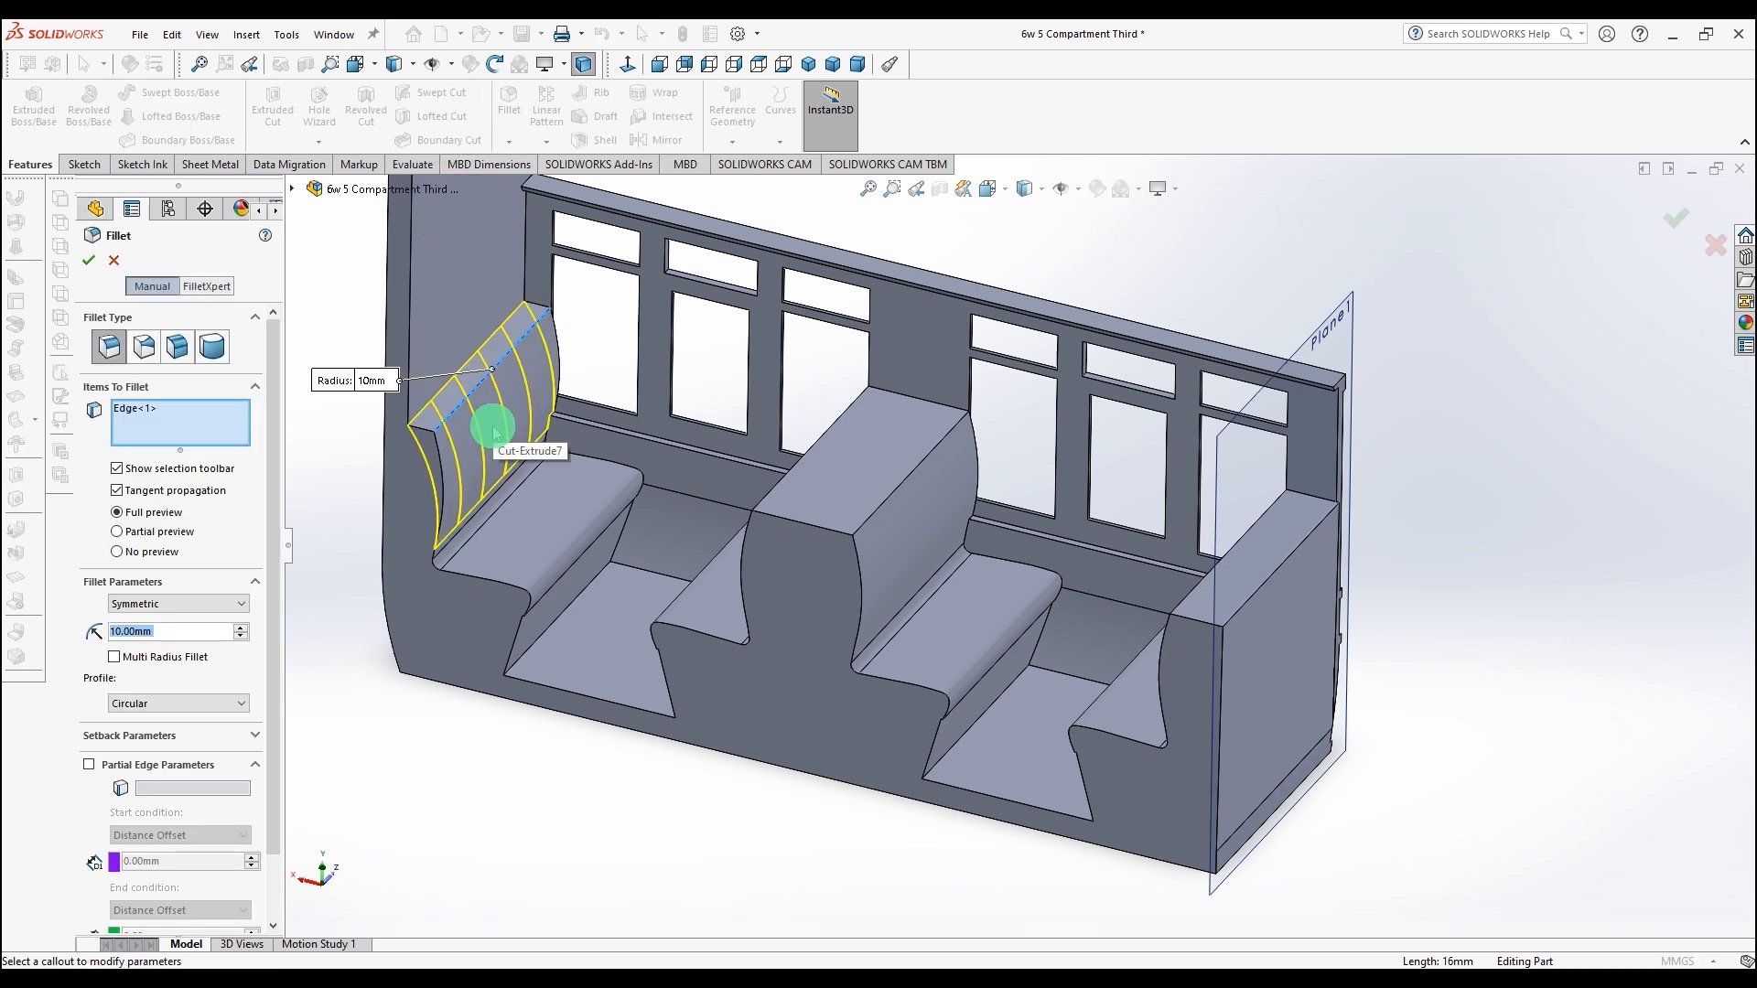
{"action": "type", "text": "1"}
{"action": "key", "text": "Return"}
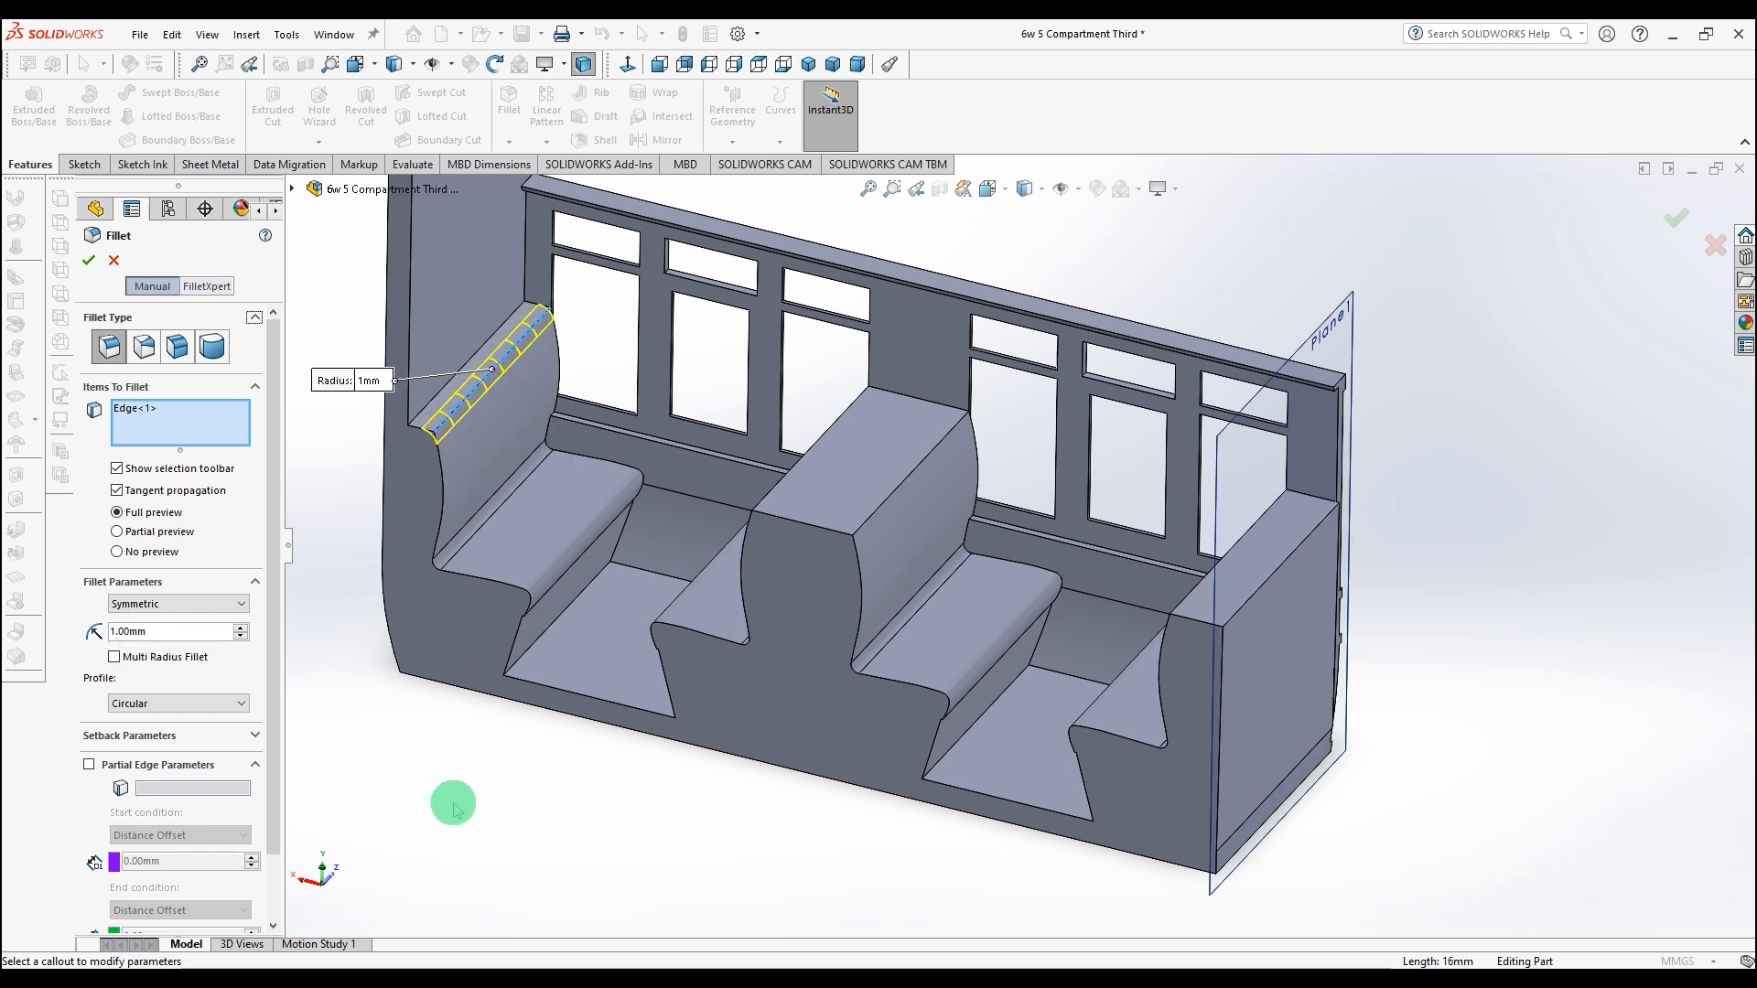
{"action": "left_click", "coordinate": [765, 502]}
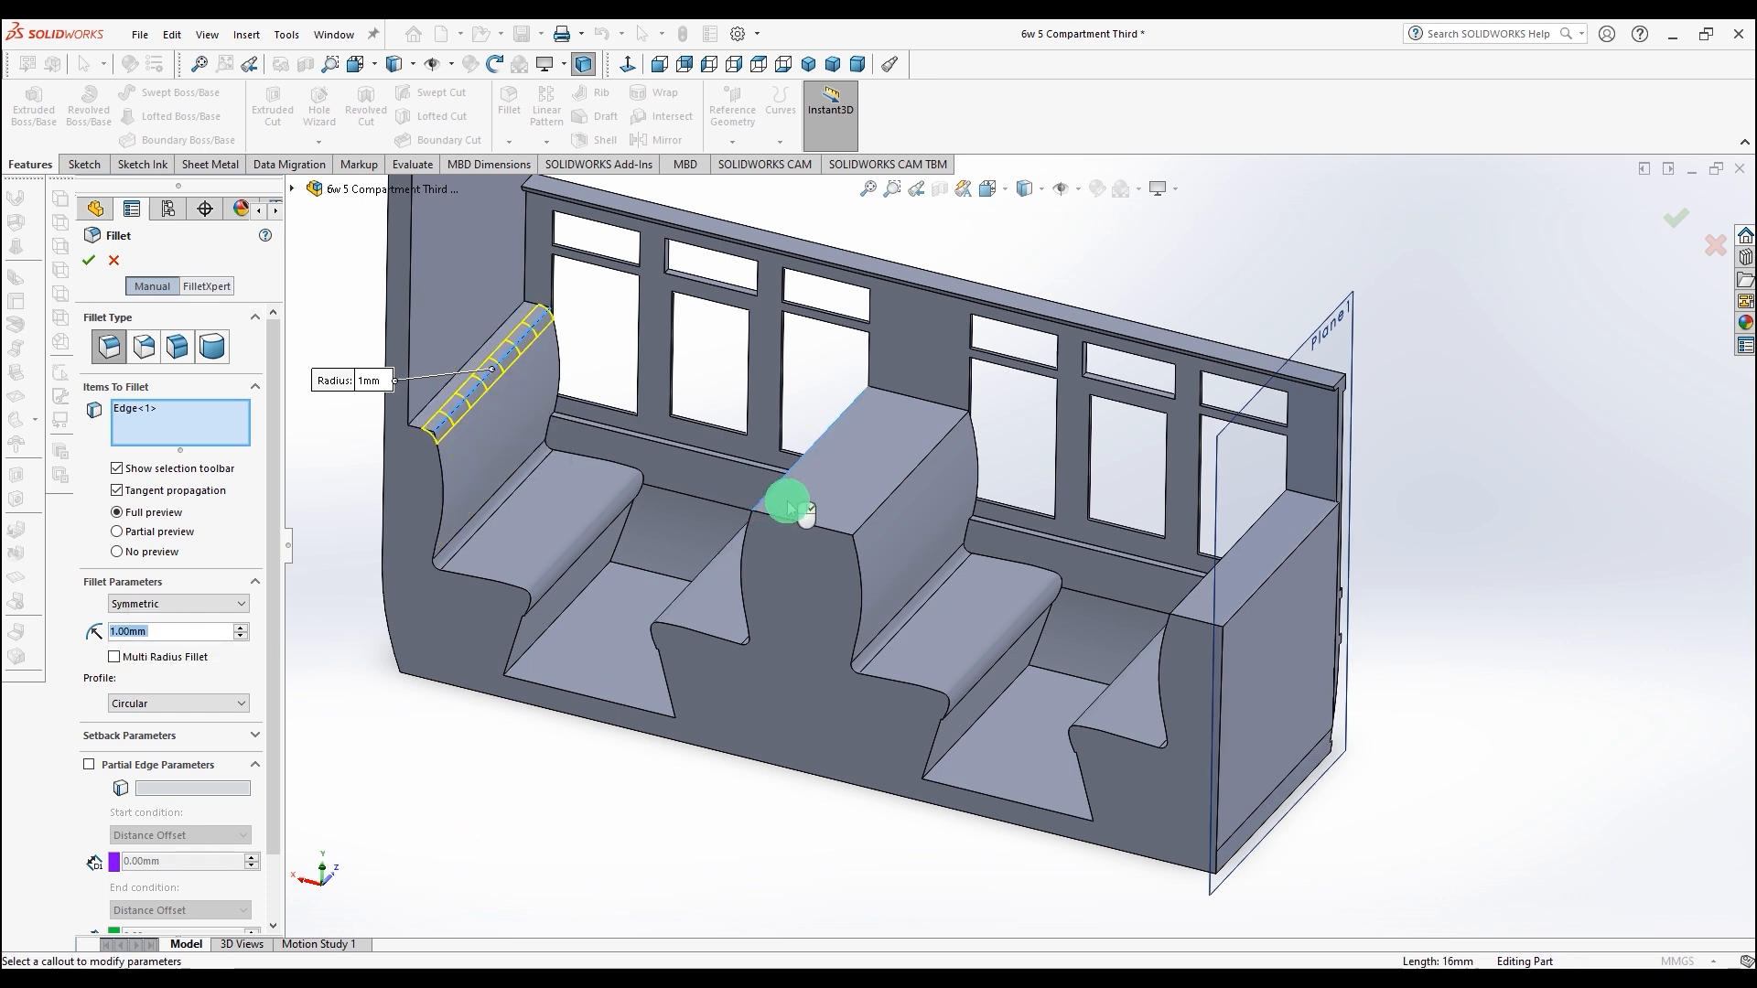
{"action": "left_click", "coordinate": [879, 512]}
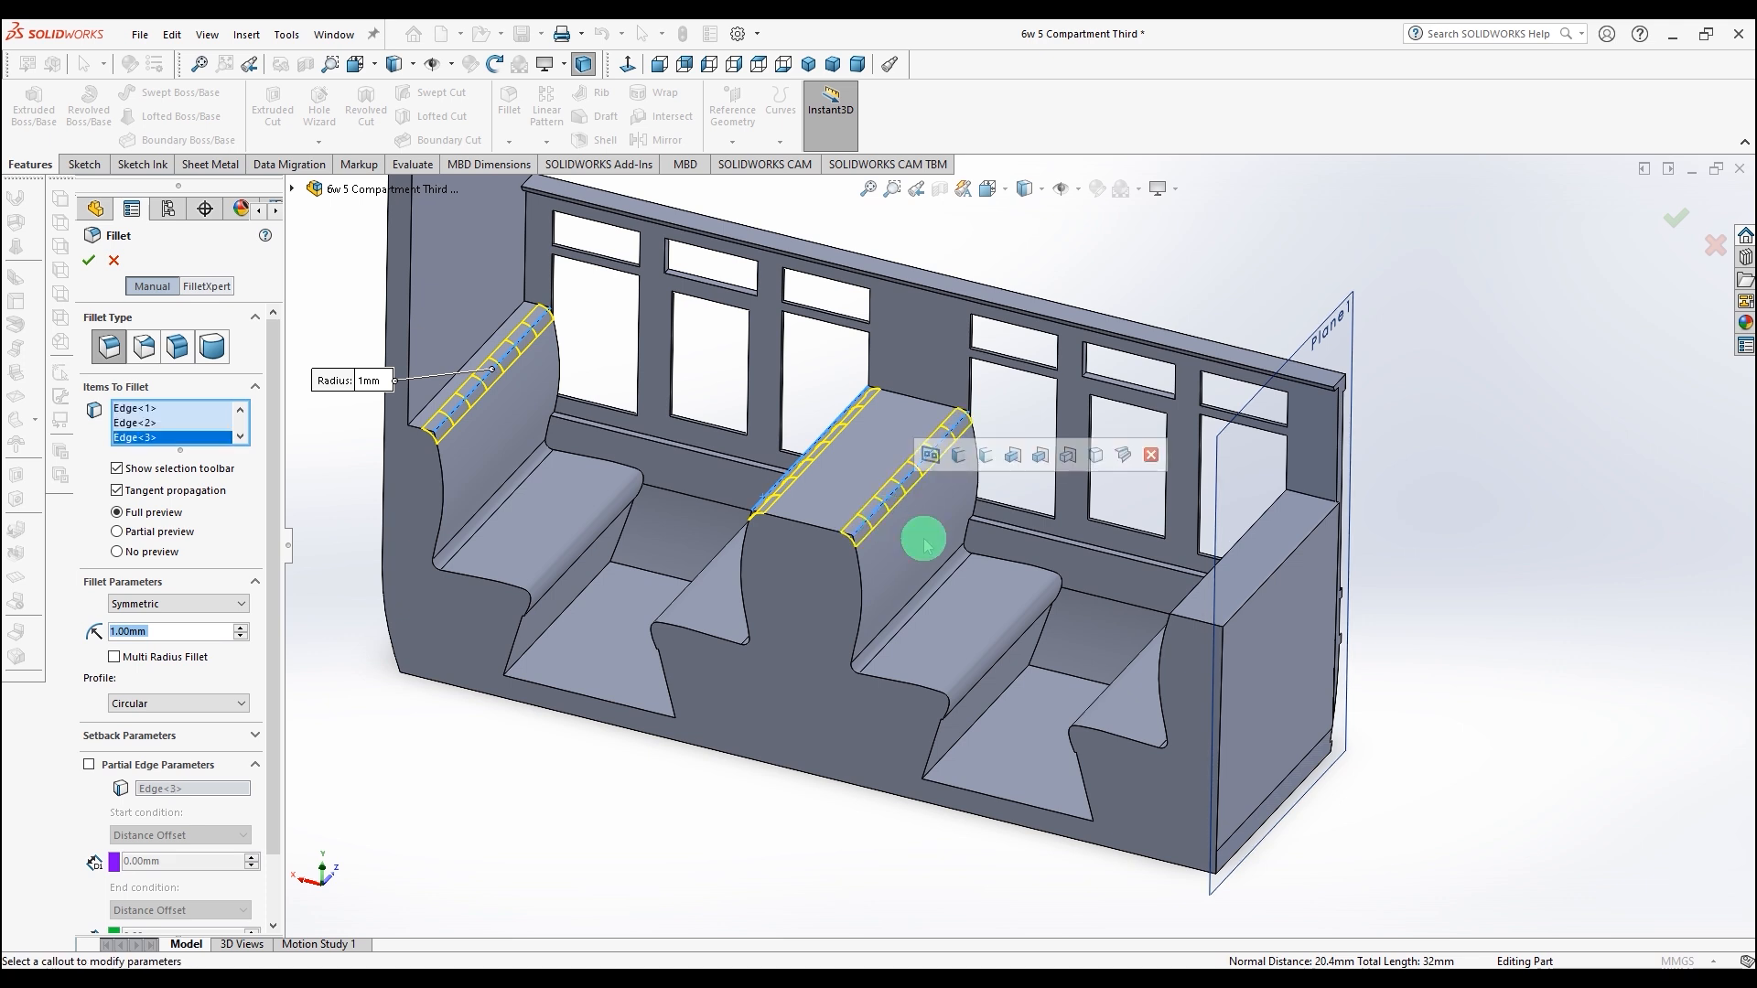
{"action": "left_click", "coordinate": [1184, 596]}
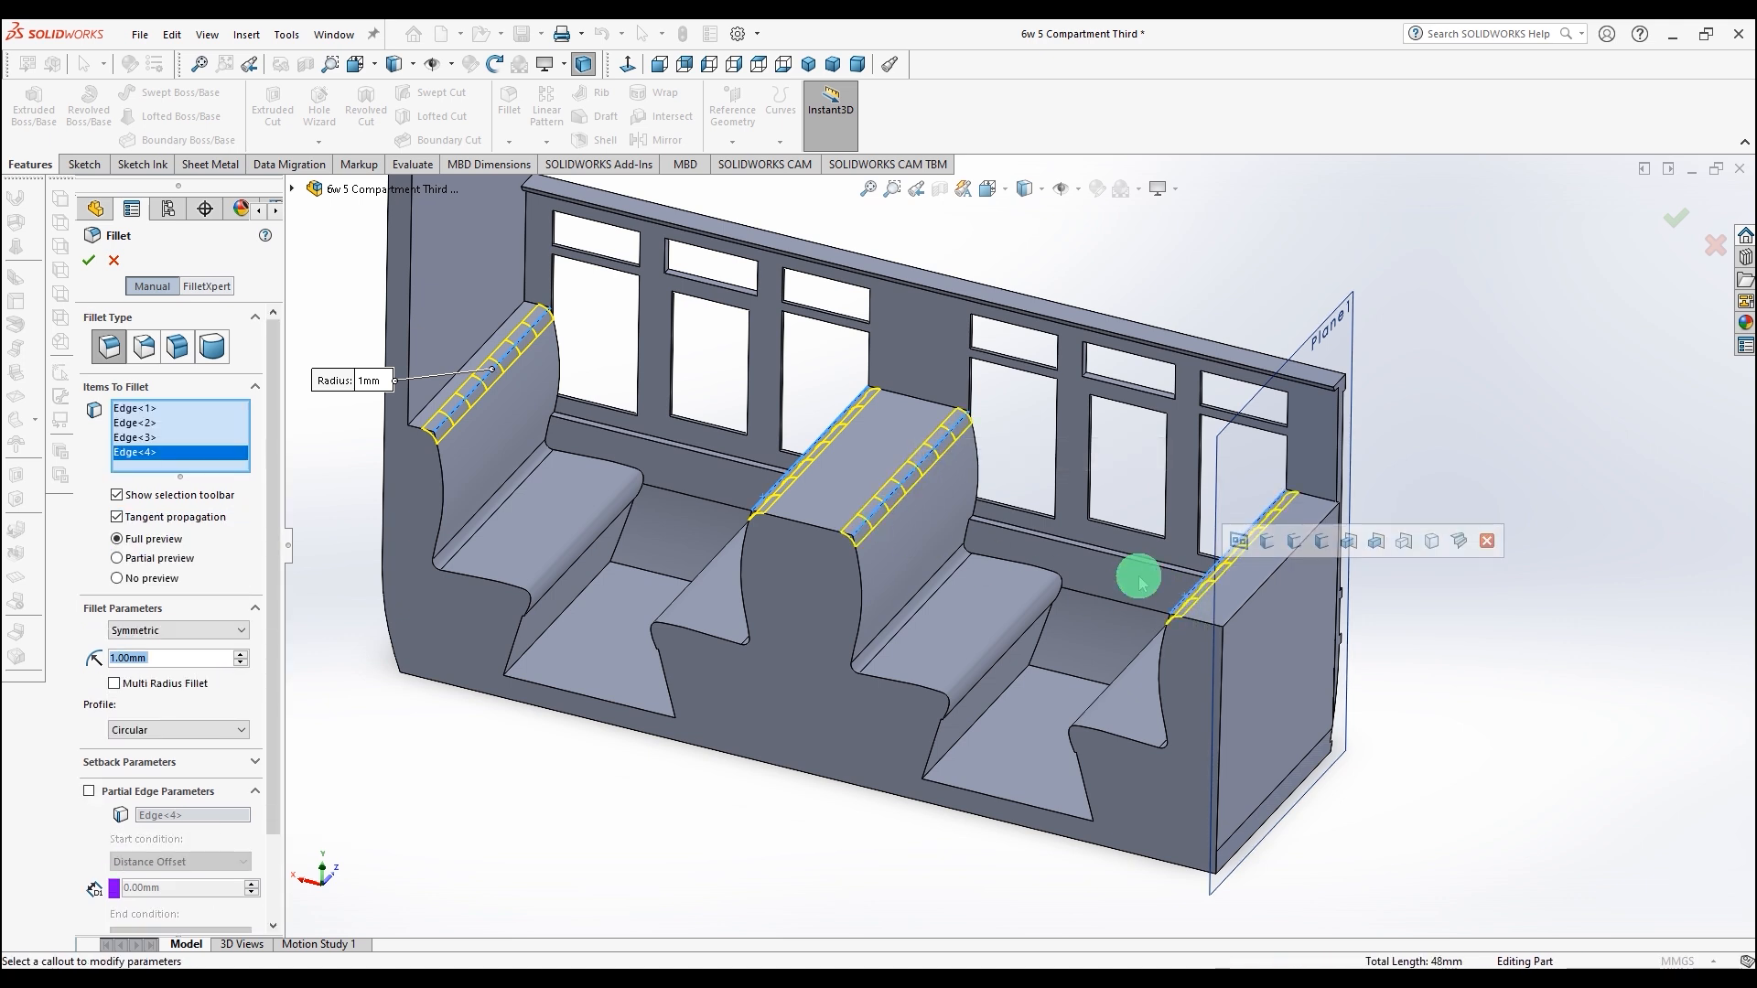
{"action": "left_click", "coordinate": [88, 265]}
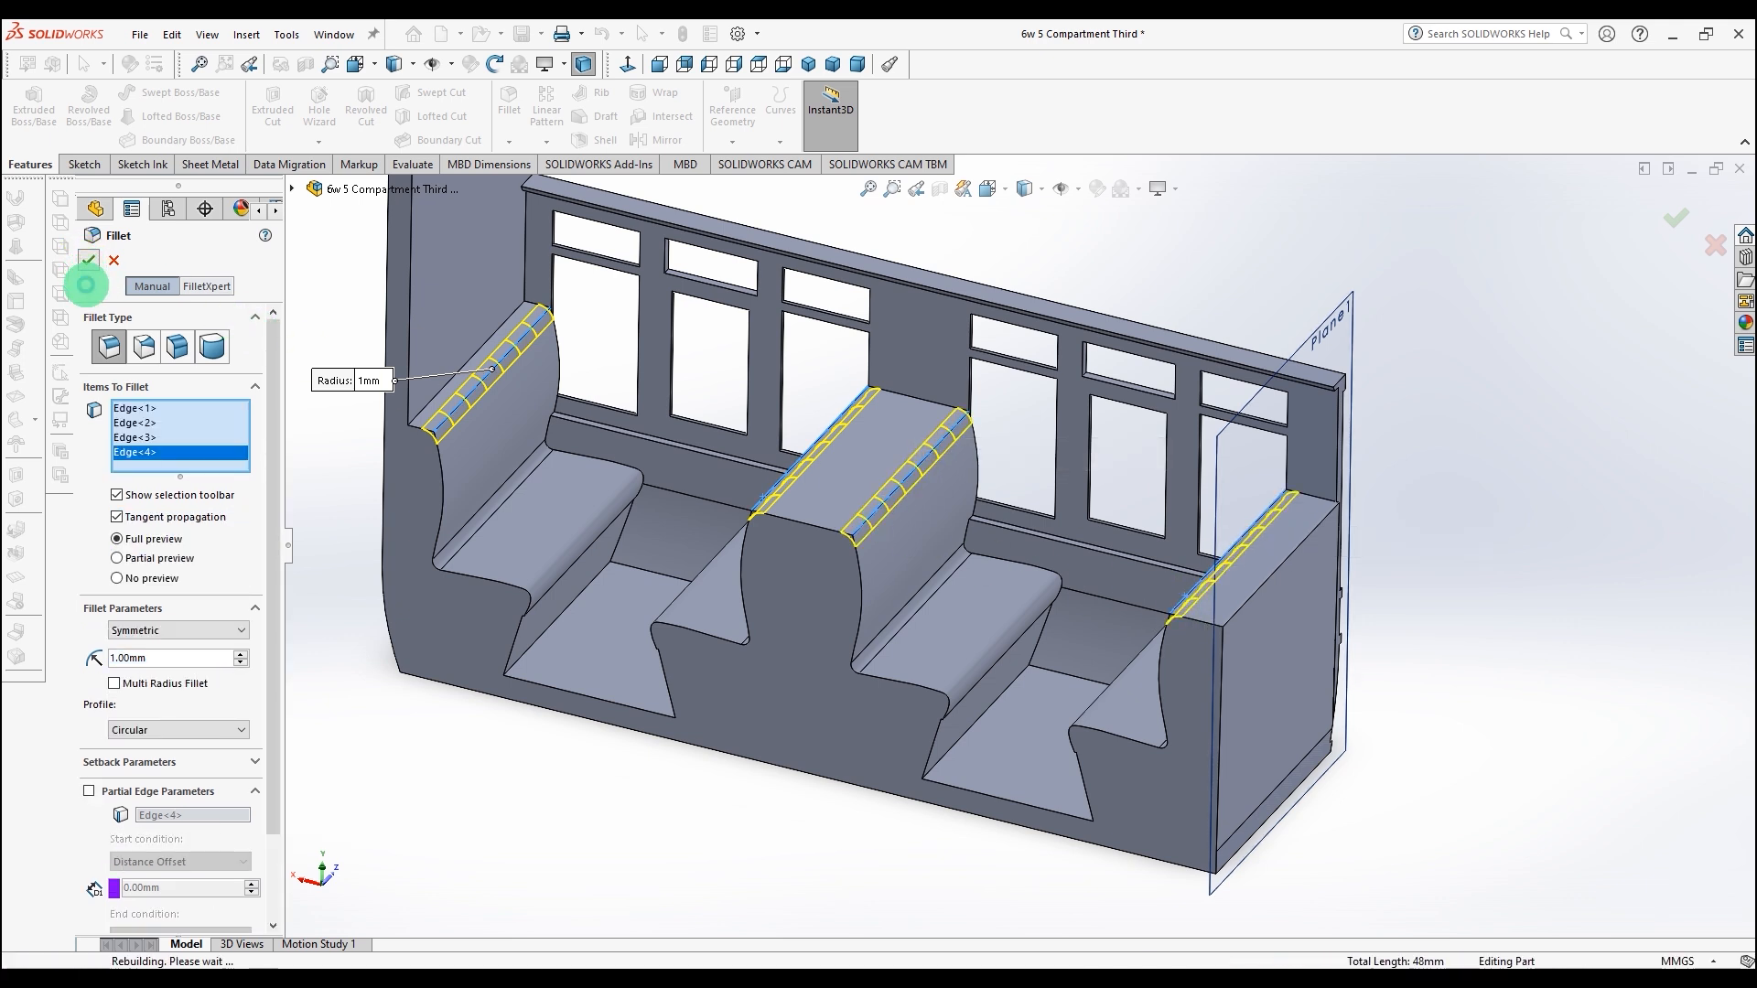
Step: Orbit and zoom around the side to examine the filleted seats, windows and end profile
{"action": "middle_click_drag", "start_coordinate": [599, 783], "coordinate": [549, 826]}
{"action": "scroll", "coordinate": [692, 378], "scroll_direction": "down", "scroll_amount": 3}
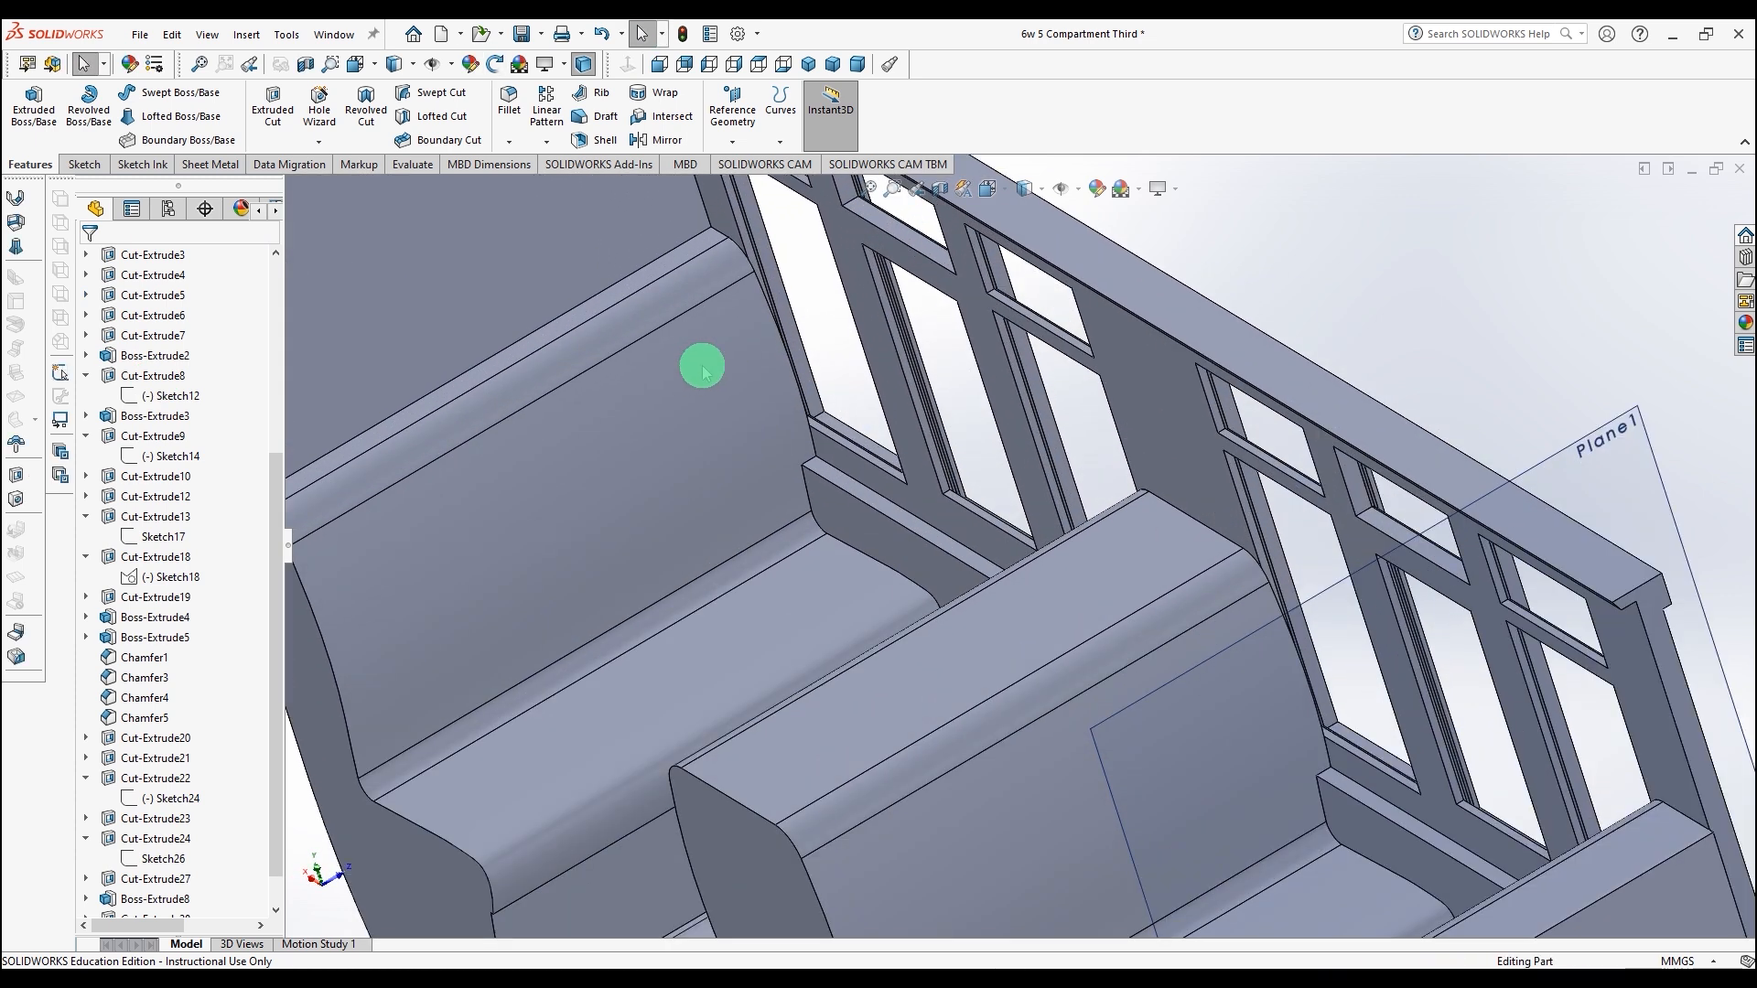
{"action": "middle_click_drag", "start_coordinate": [756, 393], "coordinate": [654, 443]}
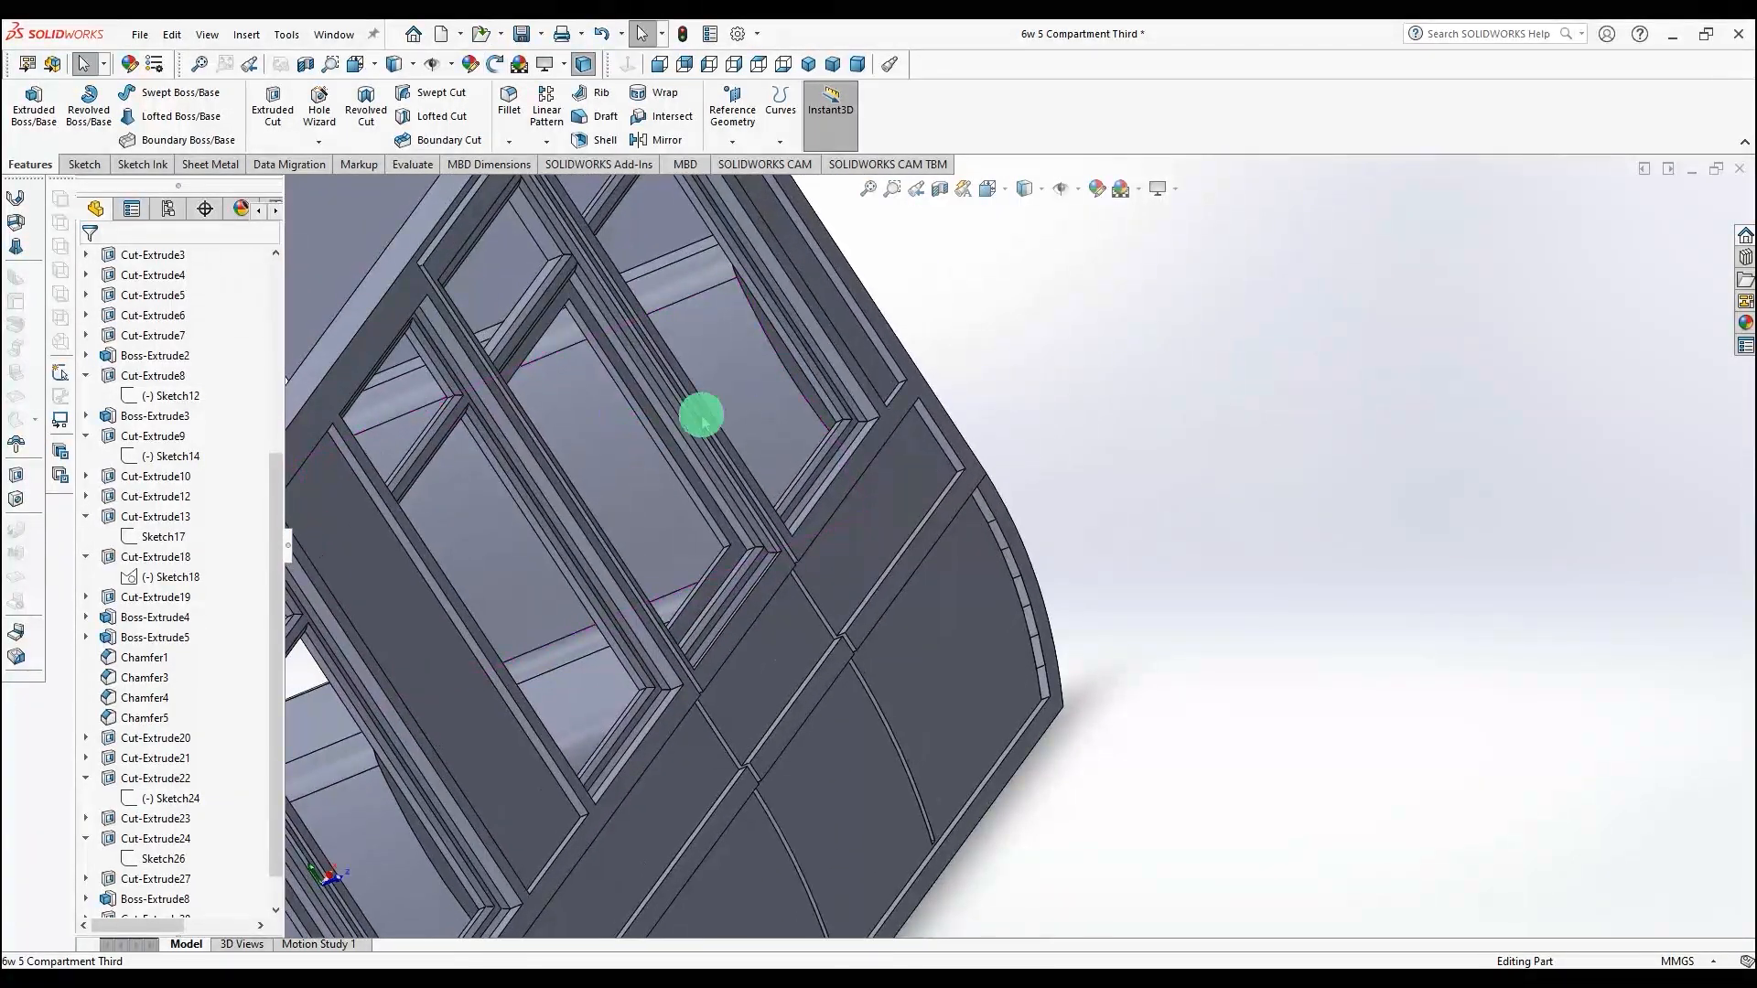
{"action": "left_click", "coordinate": [812, 400]}
{"action": "middle_click_drag", "start_coordinate": [1165, 569], "coordinate": [1326, 502]}
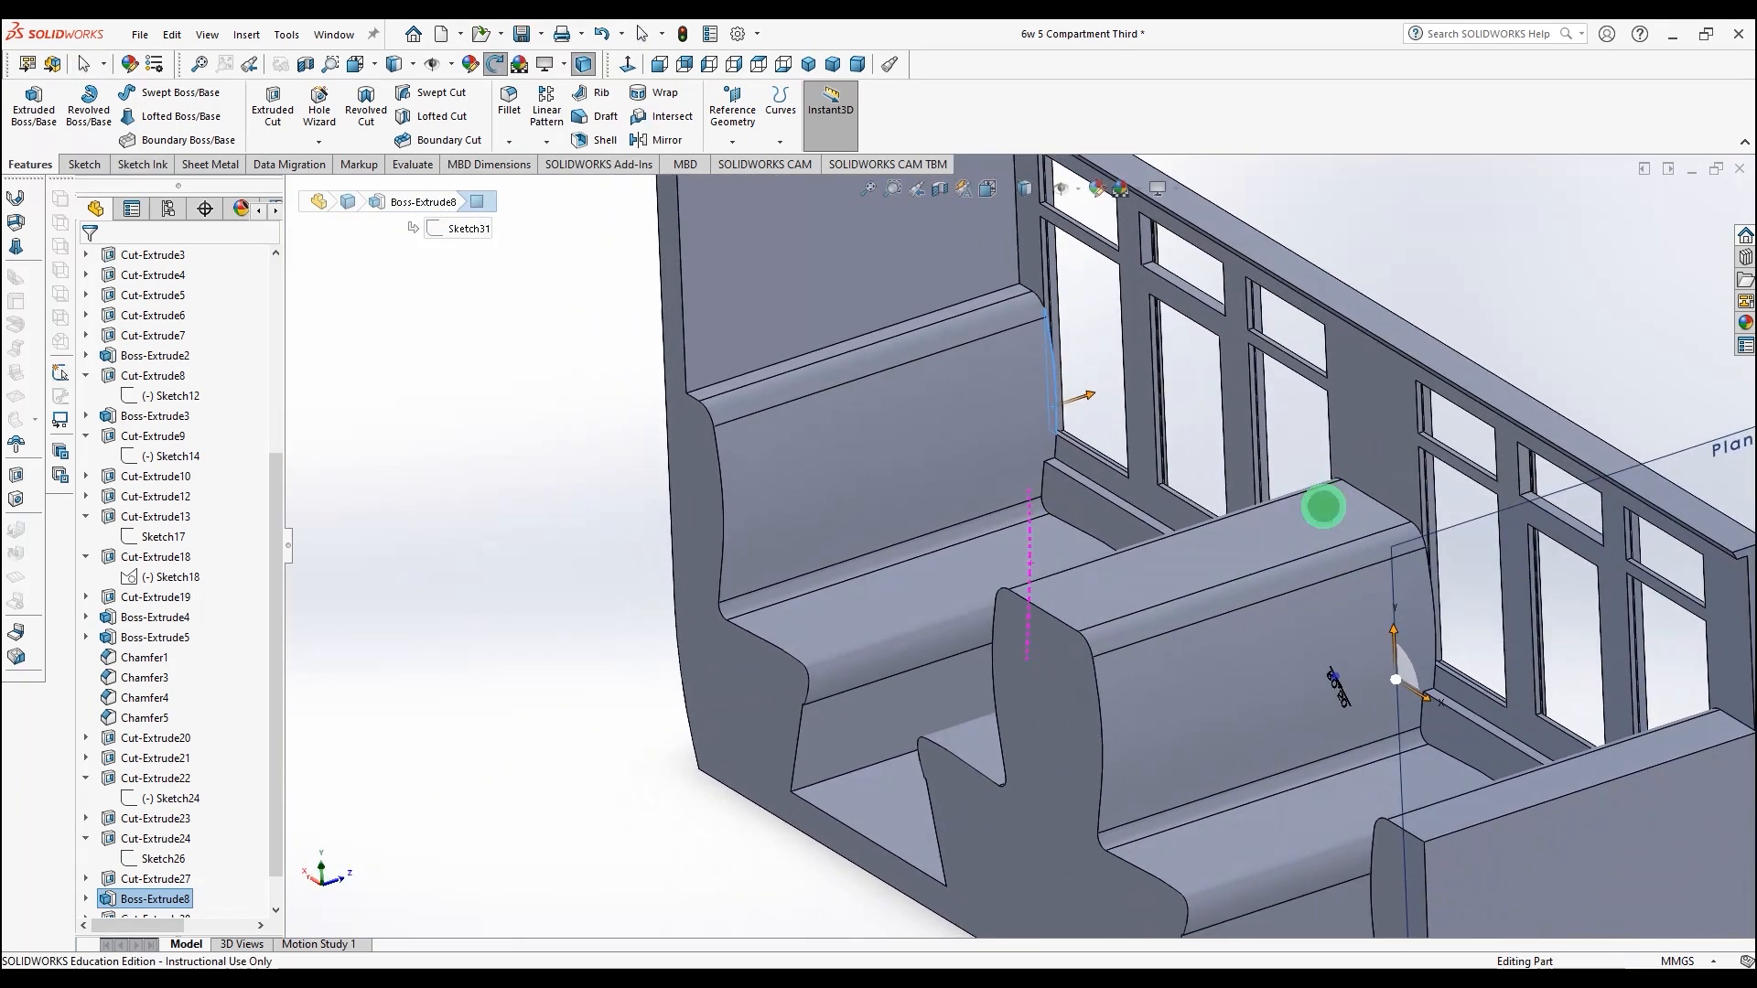
{"action": "scroll", "coordinate": [1127, 550], "scroll_direction": "down", "scroll_amount": 4}
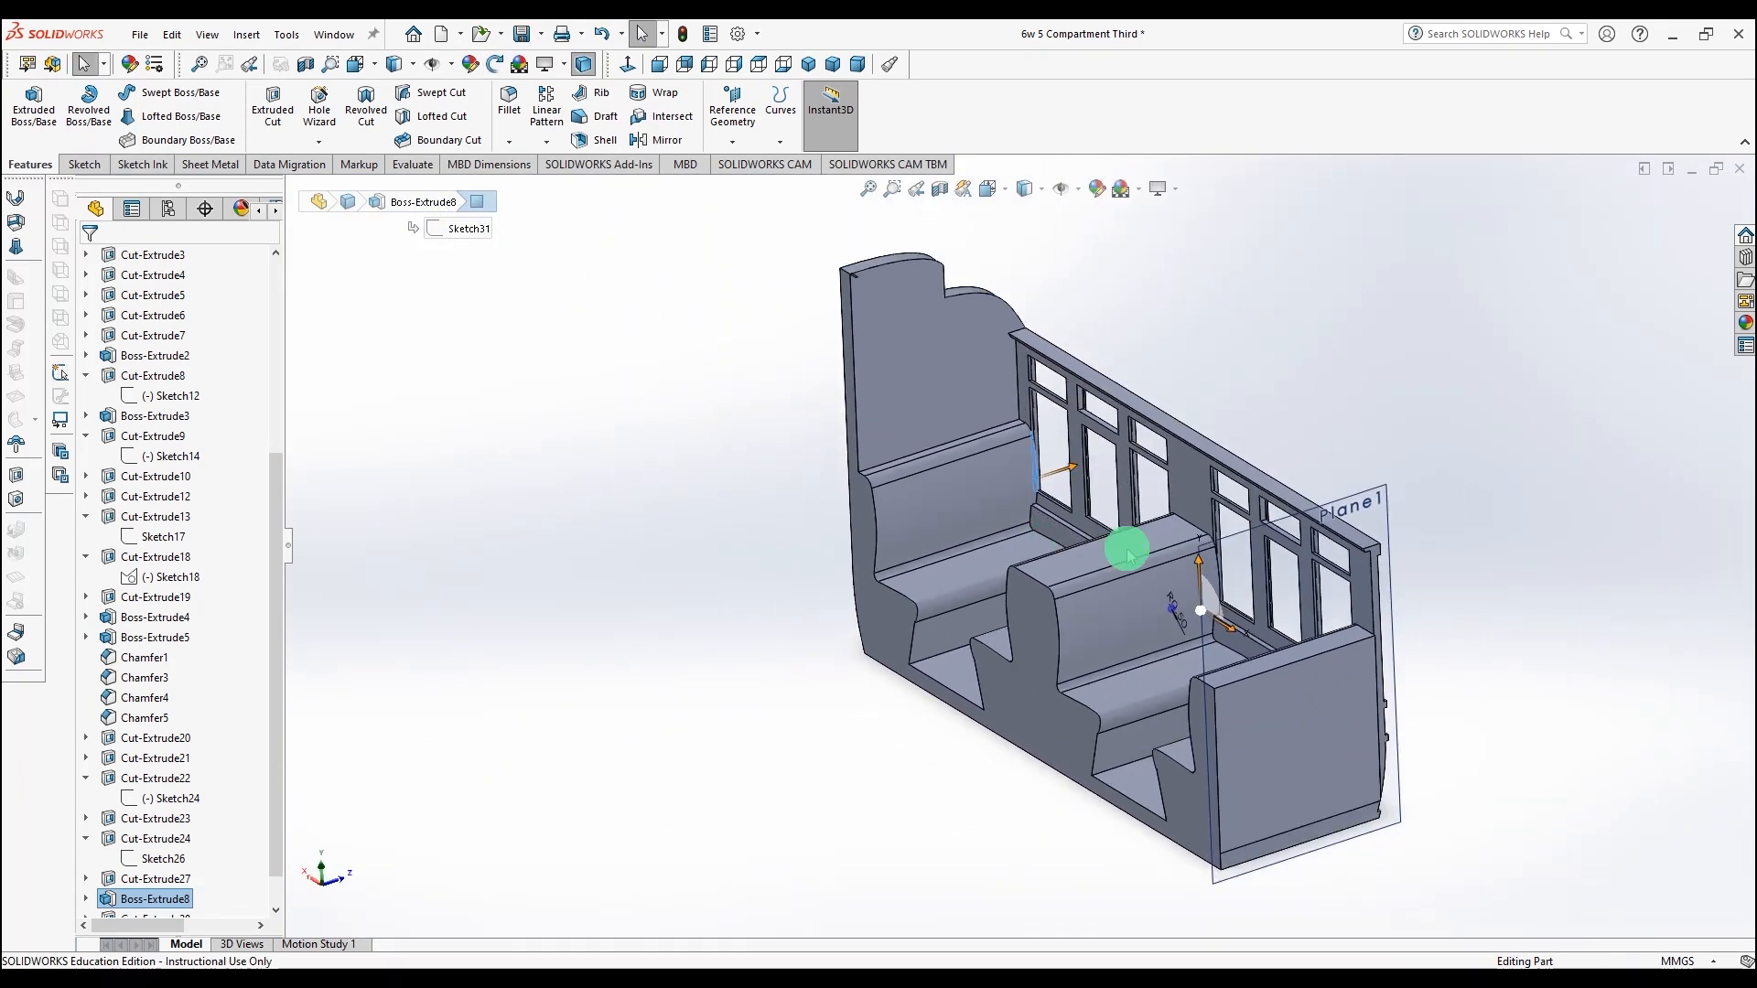
{"action": "left_click", "coordinate": [1299, 313]}
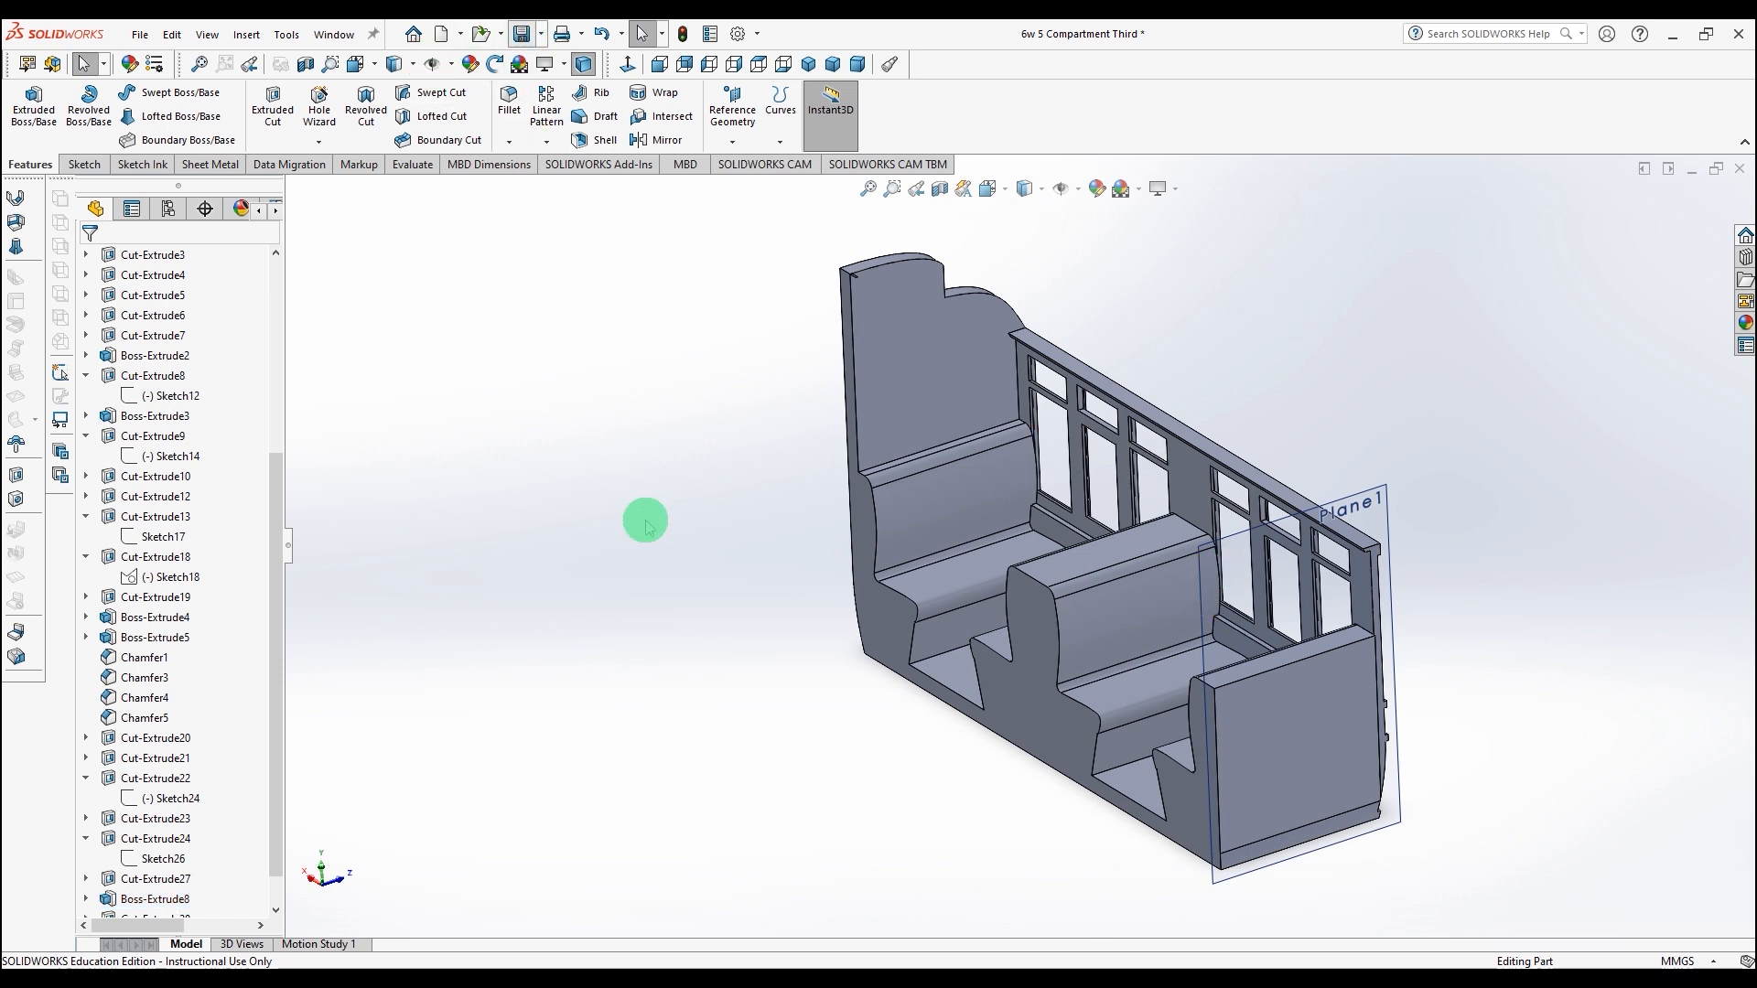
{"action": "middle_click_drag", "start_coordinate": [843, 737], "coordinate": [533, 659]}
{"action": "scroll", "coordinate": [935, 646], "scroll_direction": "up", "scroll_amount": 4}
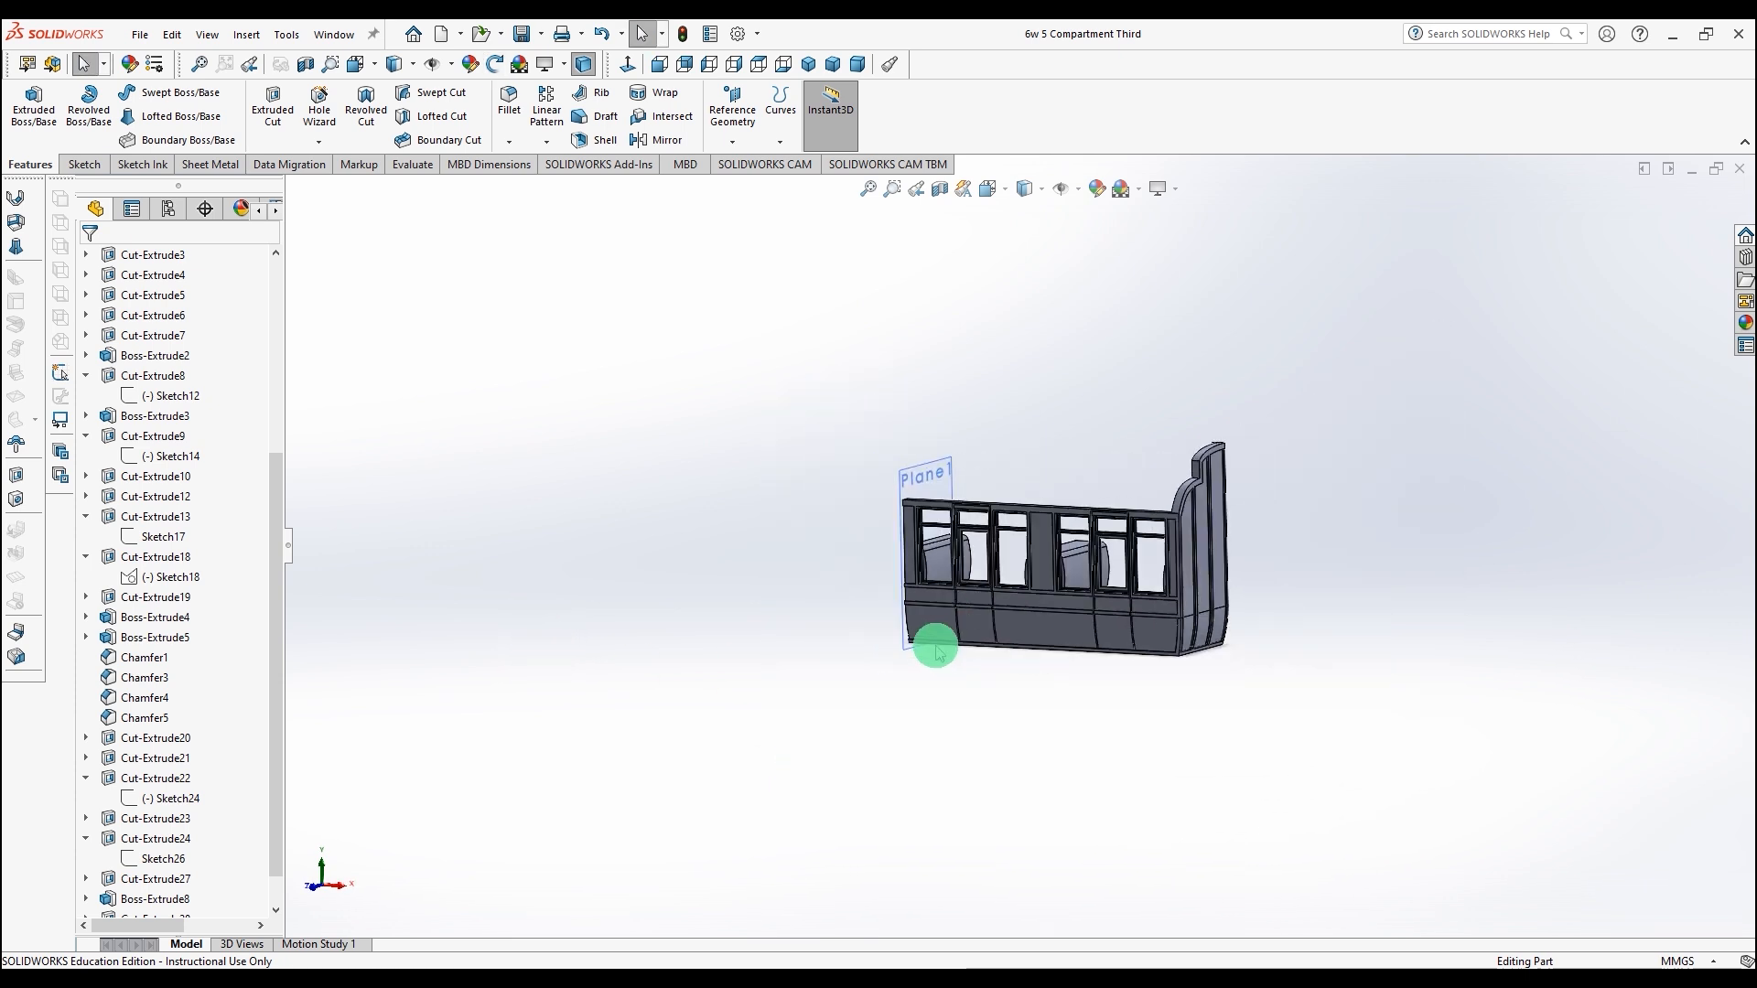
{"action": "scroll", "coordinate": [1231, 549], "scroll_direction": "down", "scroll_amount": 2}
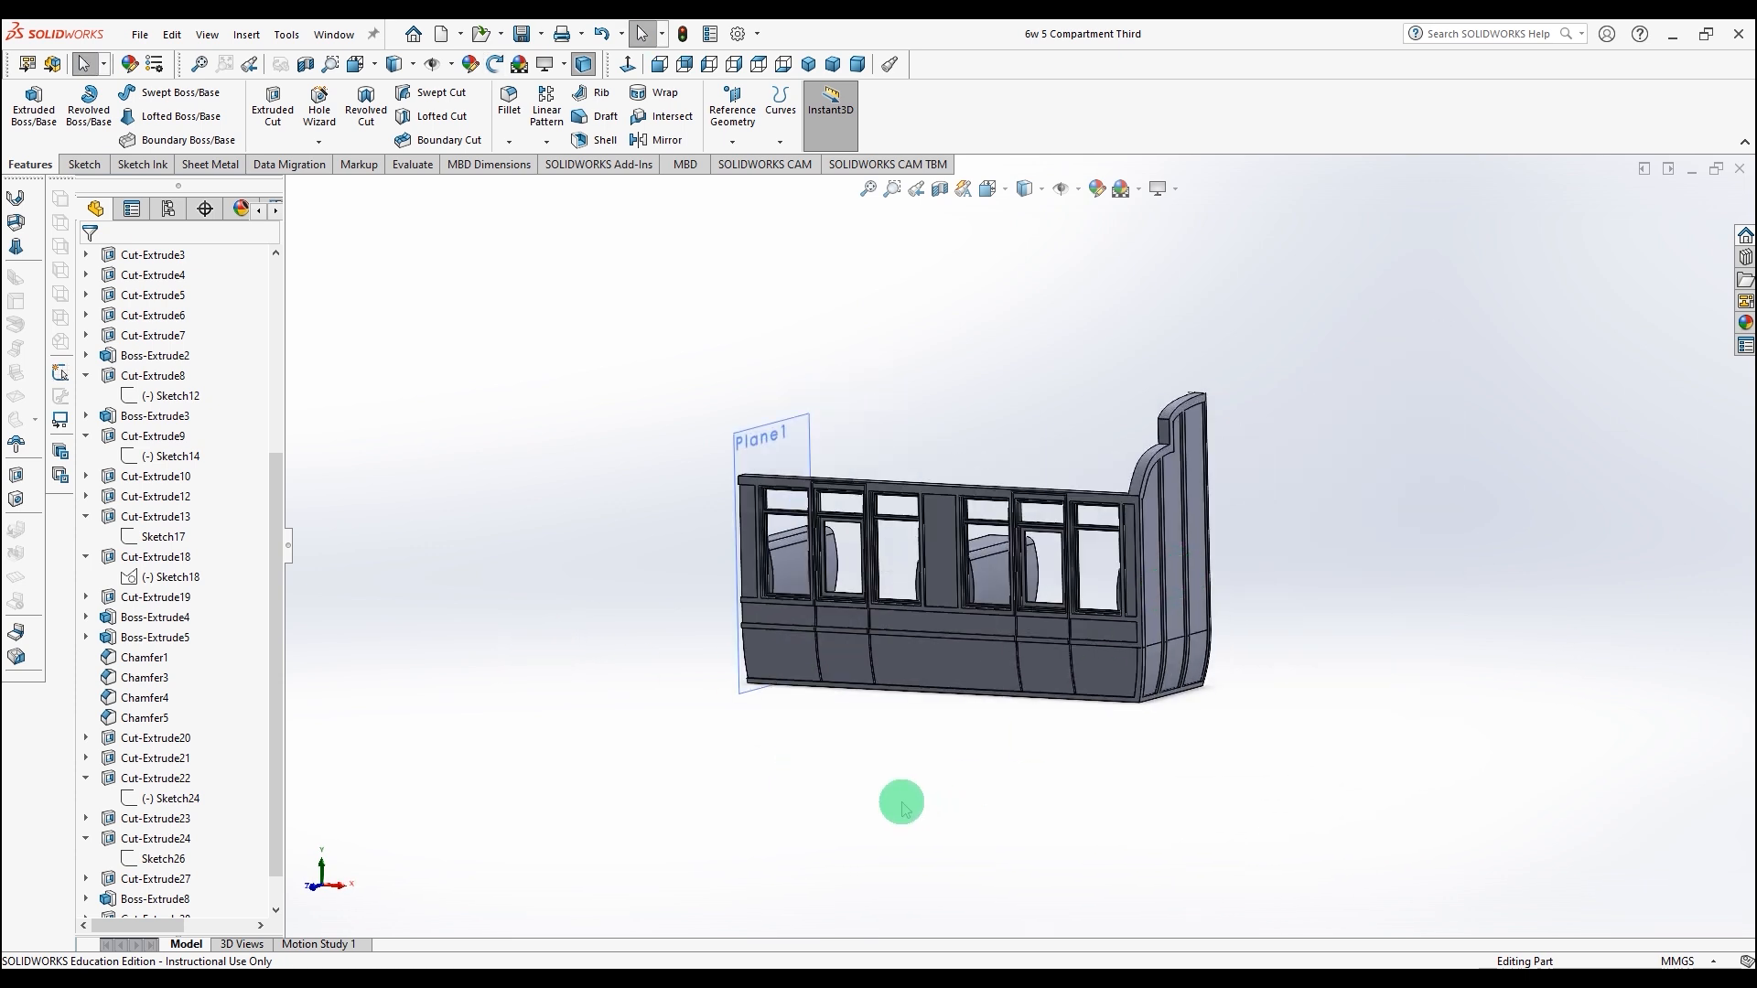
{"action": "mouse_move", "coordinate": [911, 805]}
{"action": "middle_mouse_down"}
{"action": "mouse_move", "coordinate": [898, 772]}
{"action": "mouse_move", "coordinate": [683, 784]}
{"action": "mouse_move", "coordinate": [573, 828]}
{"action": "mouse_move", "coordinate": [530, 882]}
{"action": "mouse_move", "coordinate": [573, 839]}
{"action": "mouse_move", "coordinate": [667, 805]}
{"action": "mouse_move", "coordinate": [723, 836]}
{"action": "mouse_move", "coordinate": [768, 805]}
{"action": "mouse_move", "coordinate": [887, 788]}
{"action": "mouse_move", "coordinate": [914, 860]}
{"action": "middle_mouse_up"}
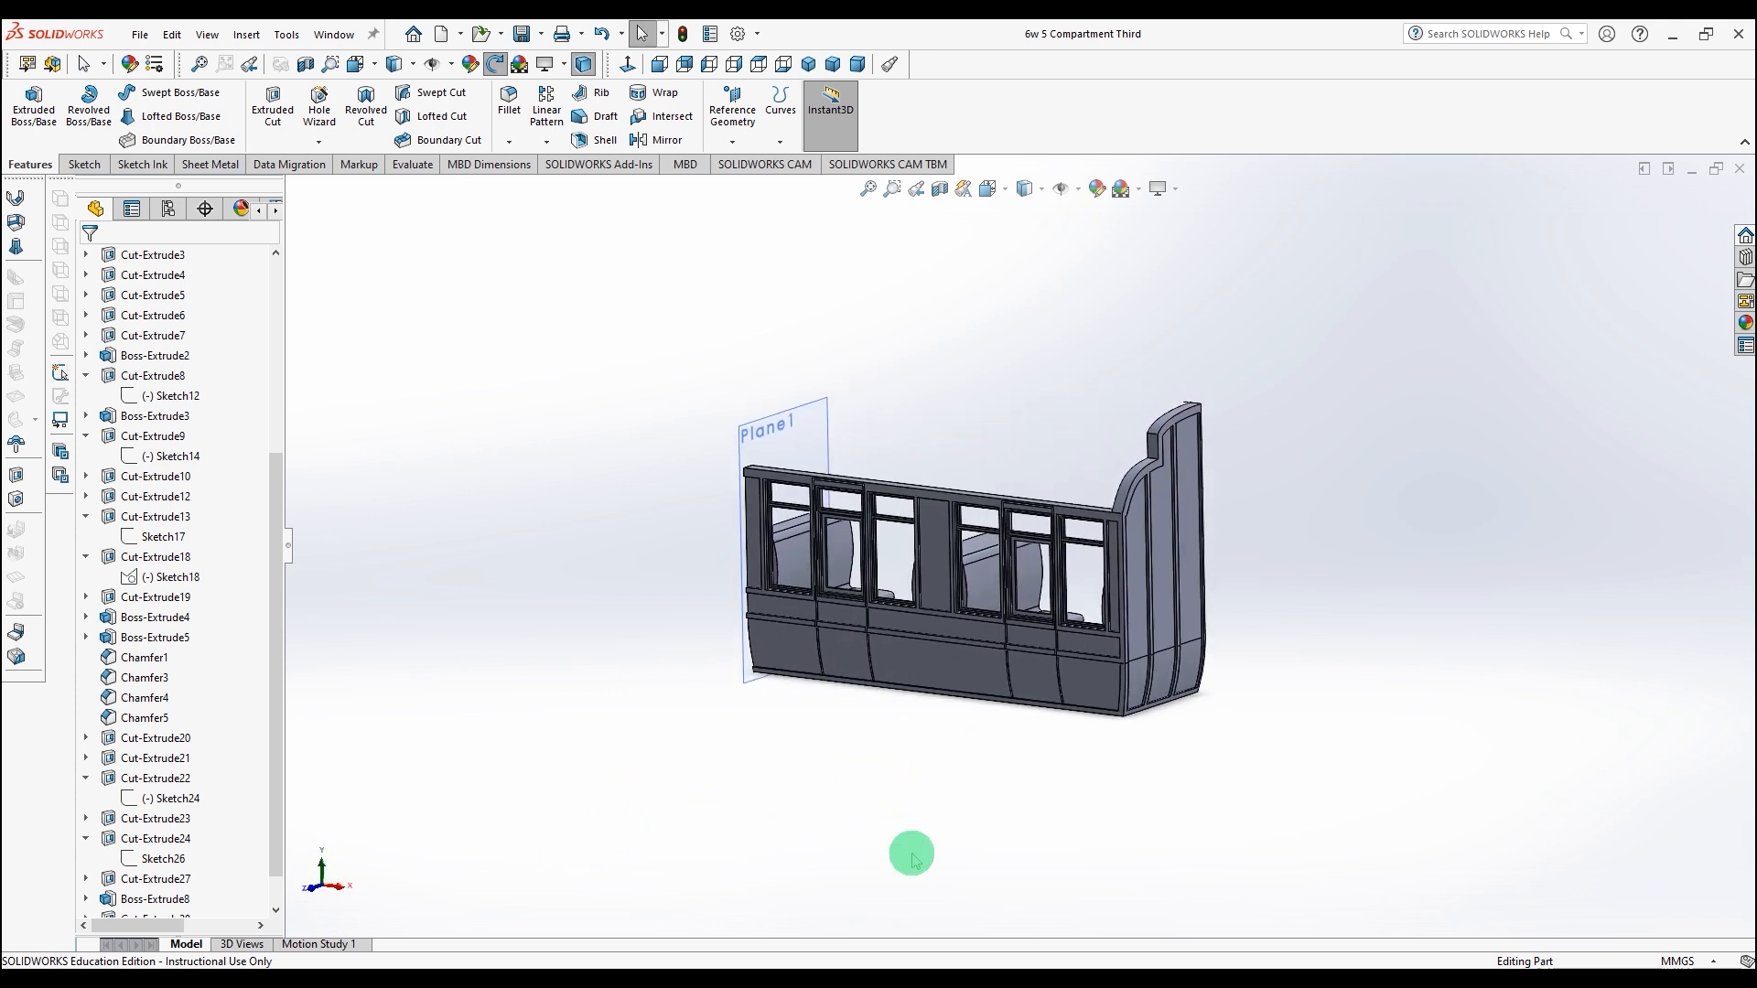
{"action": "scroll", "coordinate": [1012, 776], "scroll_direction": "up", "scroll_amount": 3}
{"action": "scroll", "coordinate": [1050, 666], "scroll_direction": "down", "scroll_amount": 4}
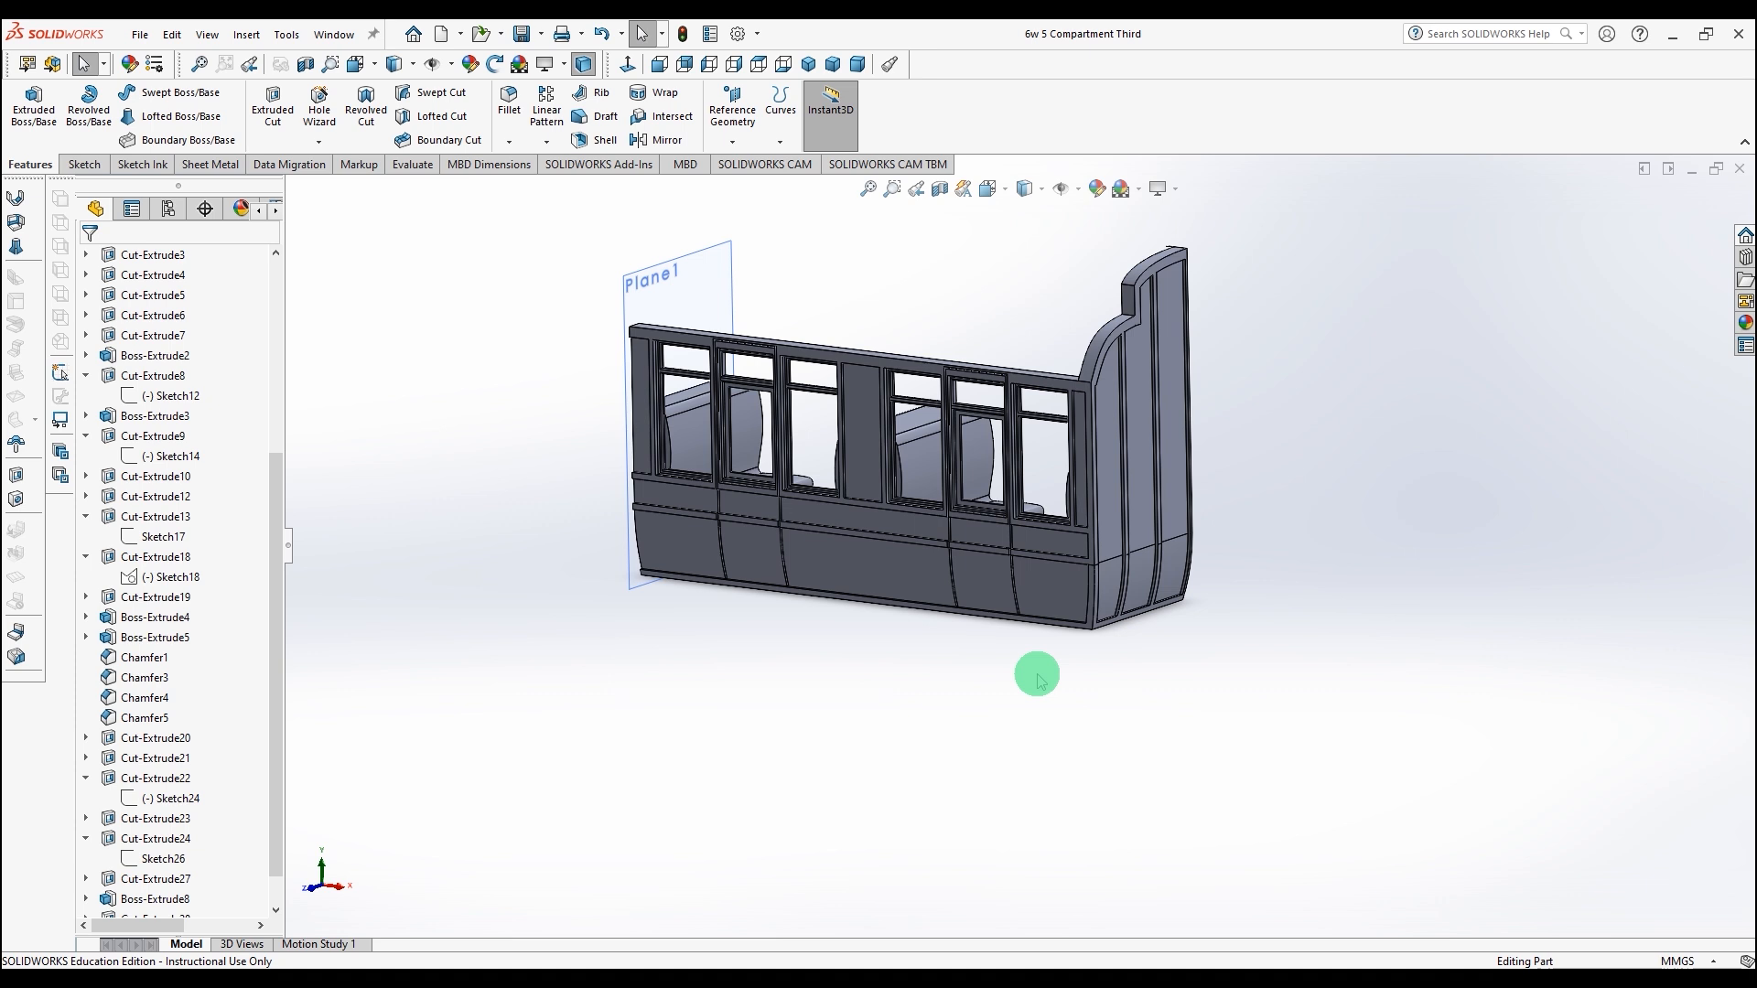
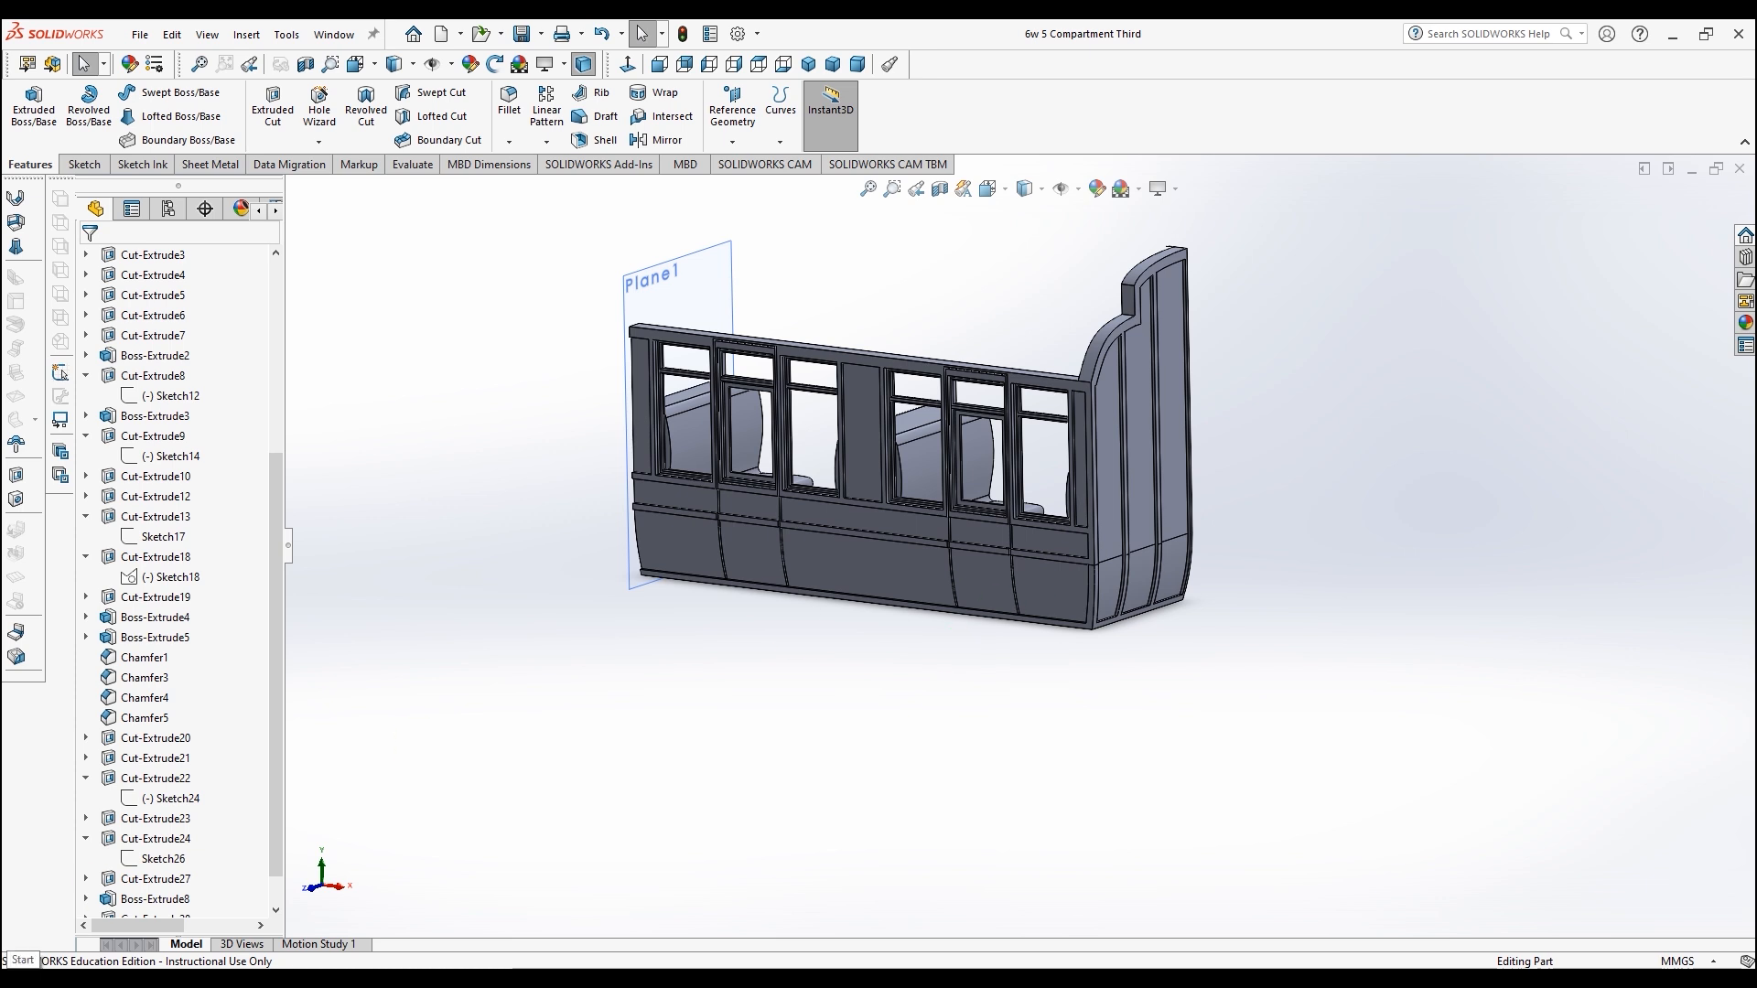
Step: Create a mirrored part of the side about its main face with Mirror Part, changing its units to the base part's
{"action": "mouse_move", "coordinate": [737, 348]}
{"action": "middle_mouse_down"}
{"action": "mouse_move", "coordinate": [796, 341]}
{"action": "mouse_move", "coordinate": [597, 331]}
{"action": "middle_mouse_up"}
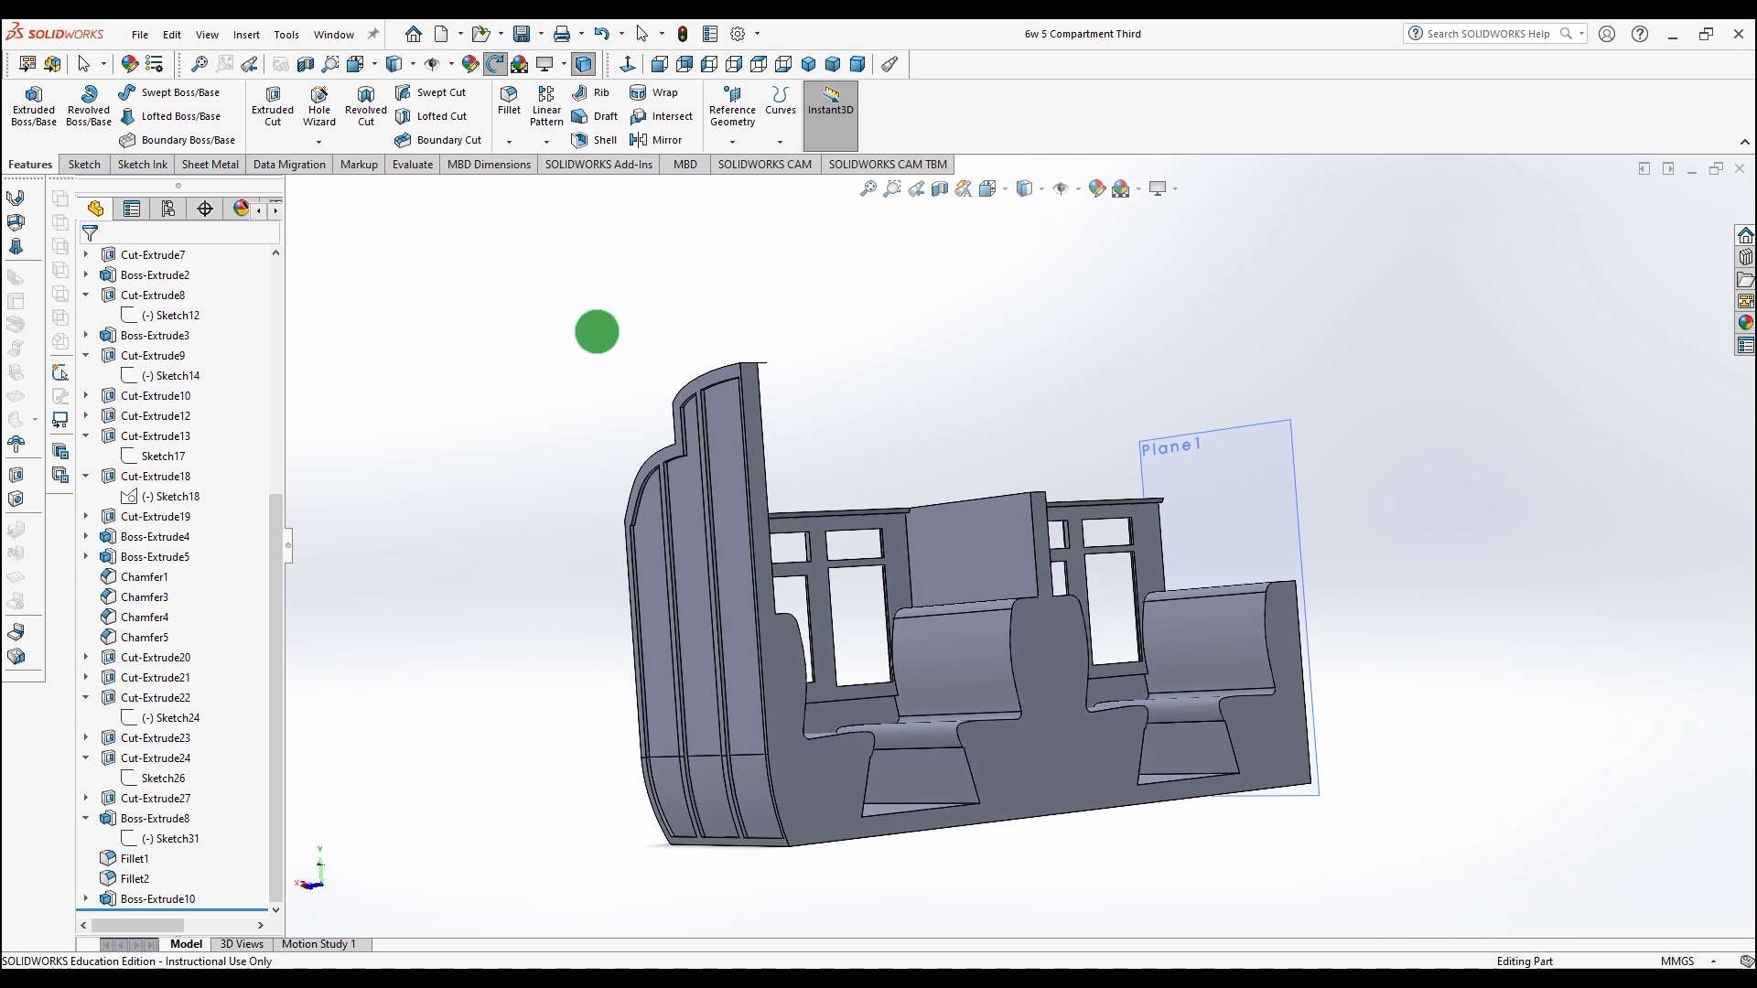
{"action": "left_click", "coordinate": [832, 794]}
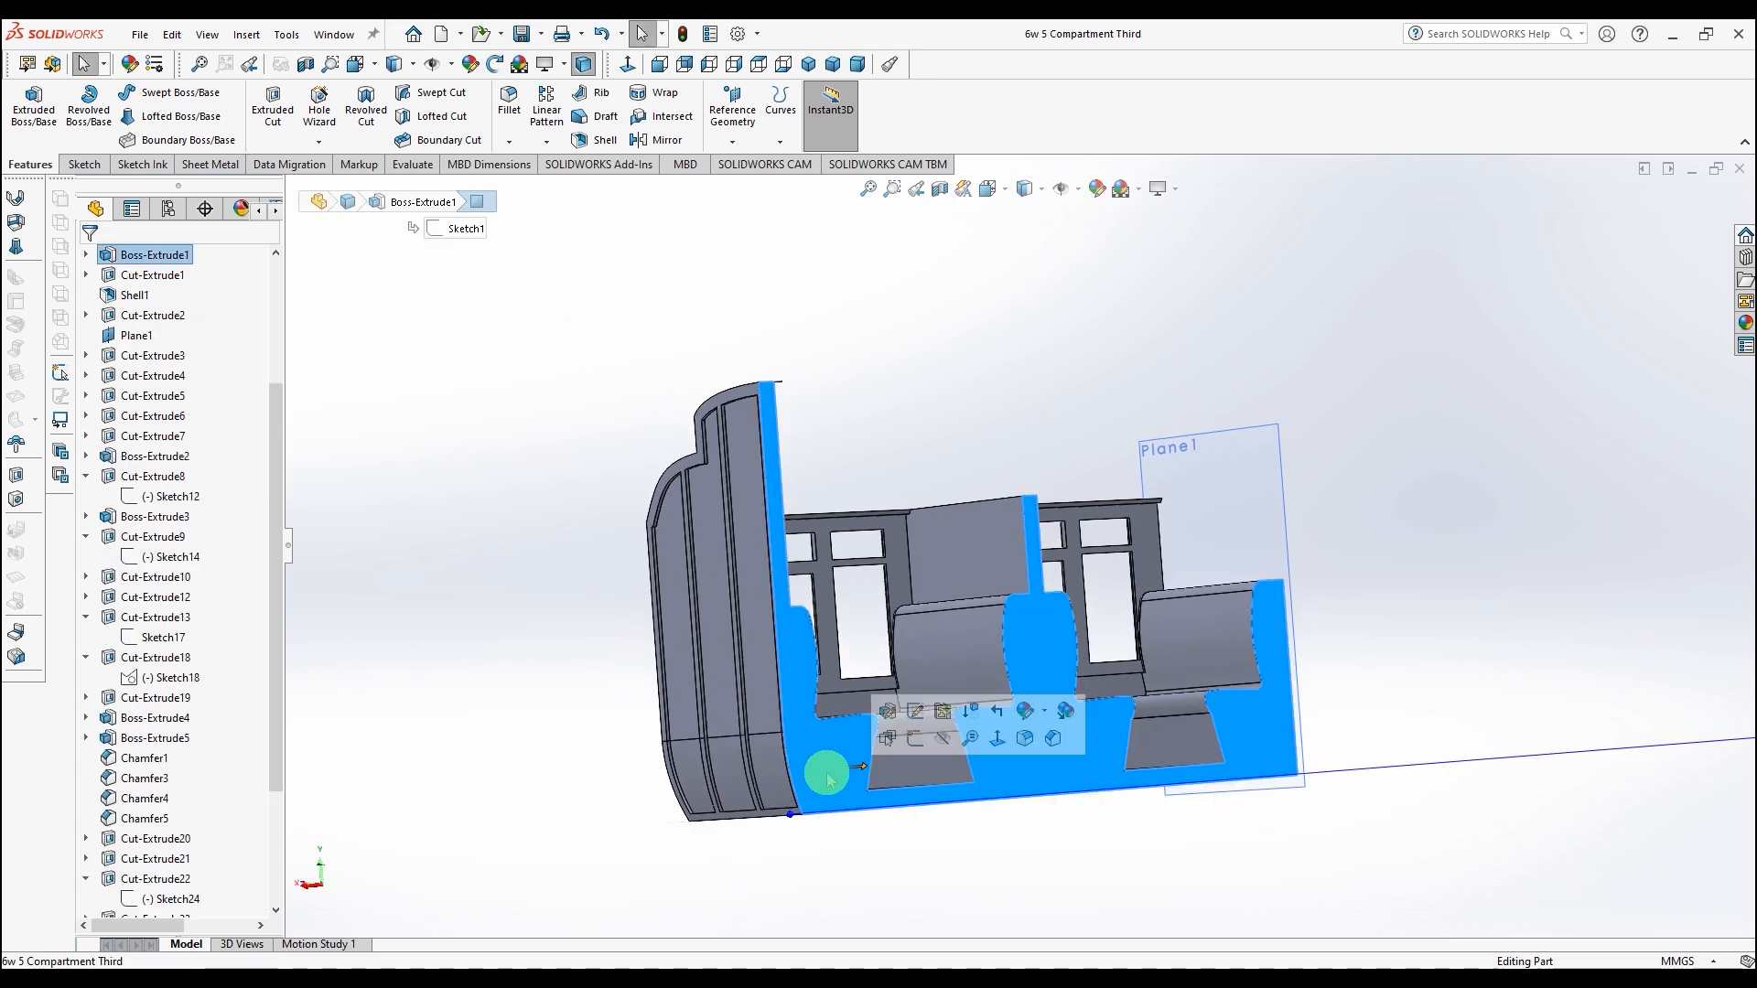
{"action": "left_click", "coordinate": [247, 37]}
{"action": "left_click", "coordinate": [301, 509]}
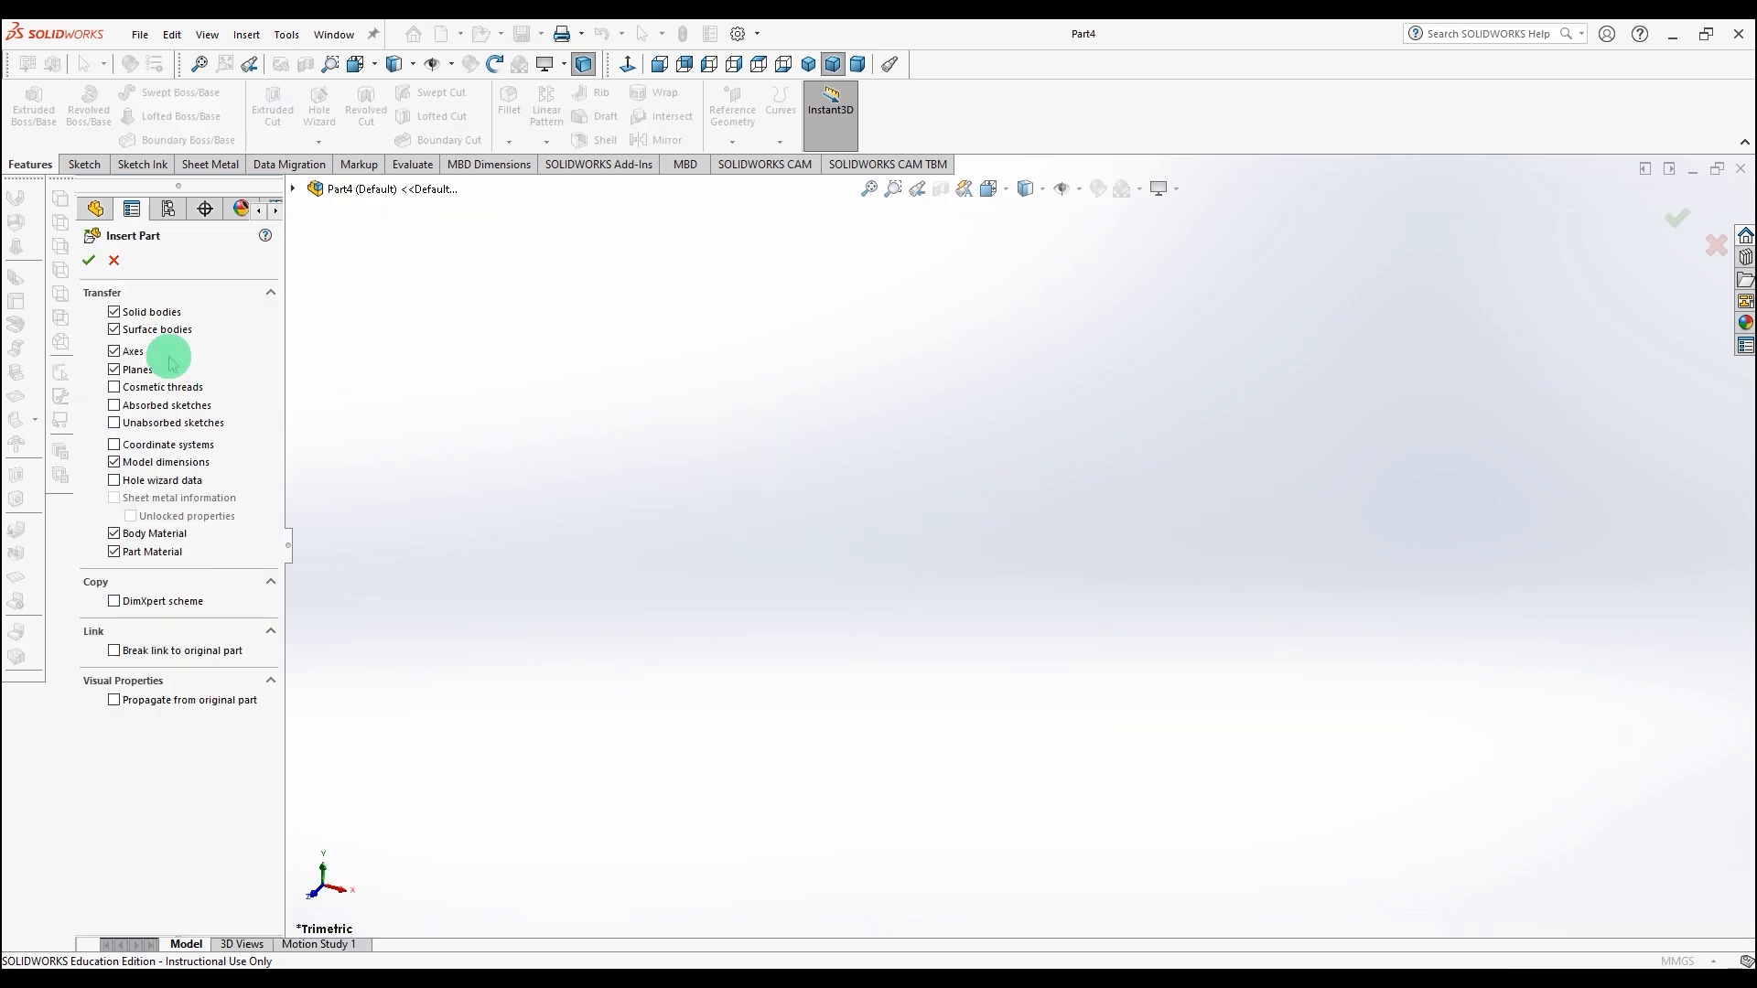
{"action": "left_click", "coordinate": [88, 262]}
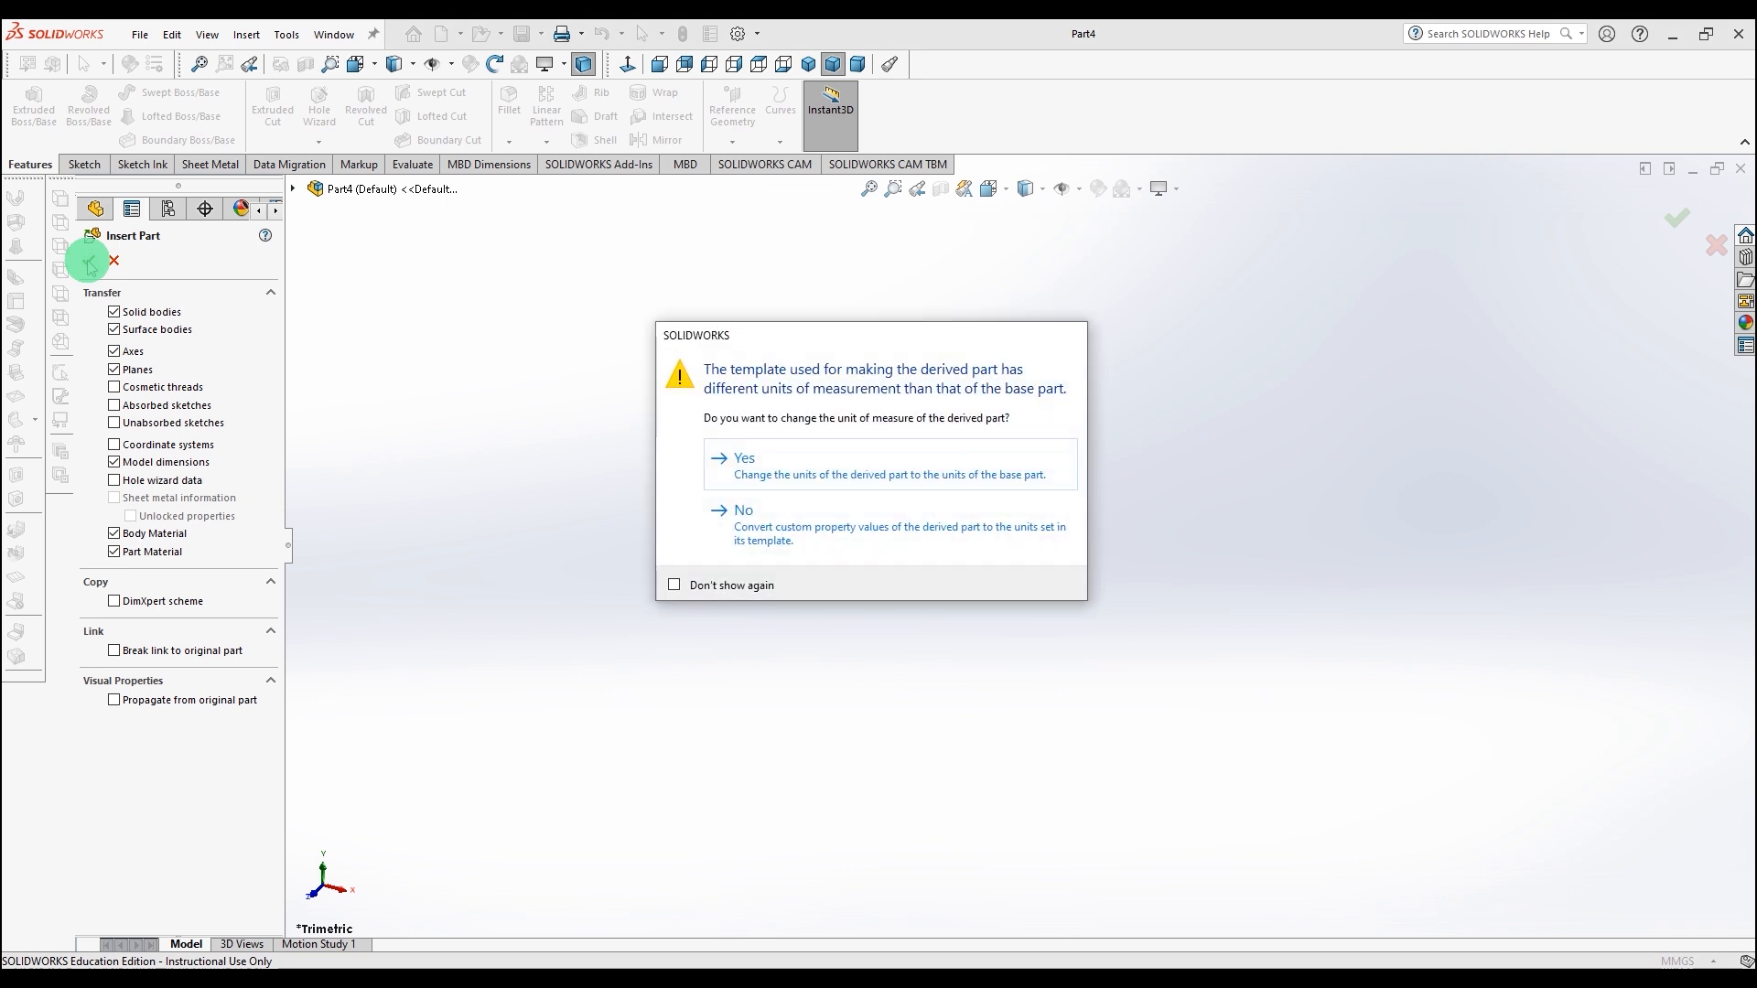
{"action": "left_click", "coordinate": [771, 458]}
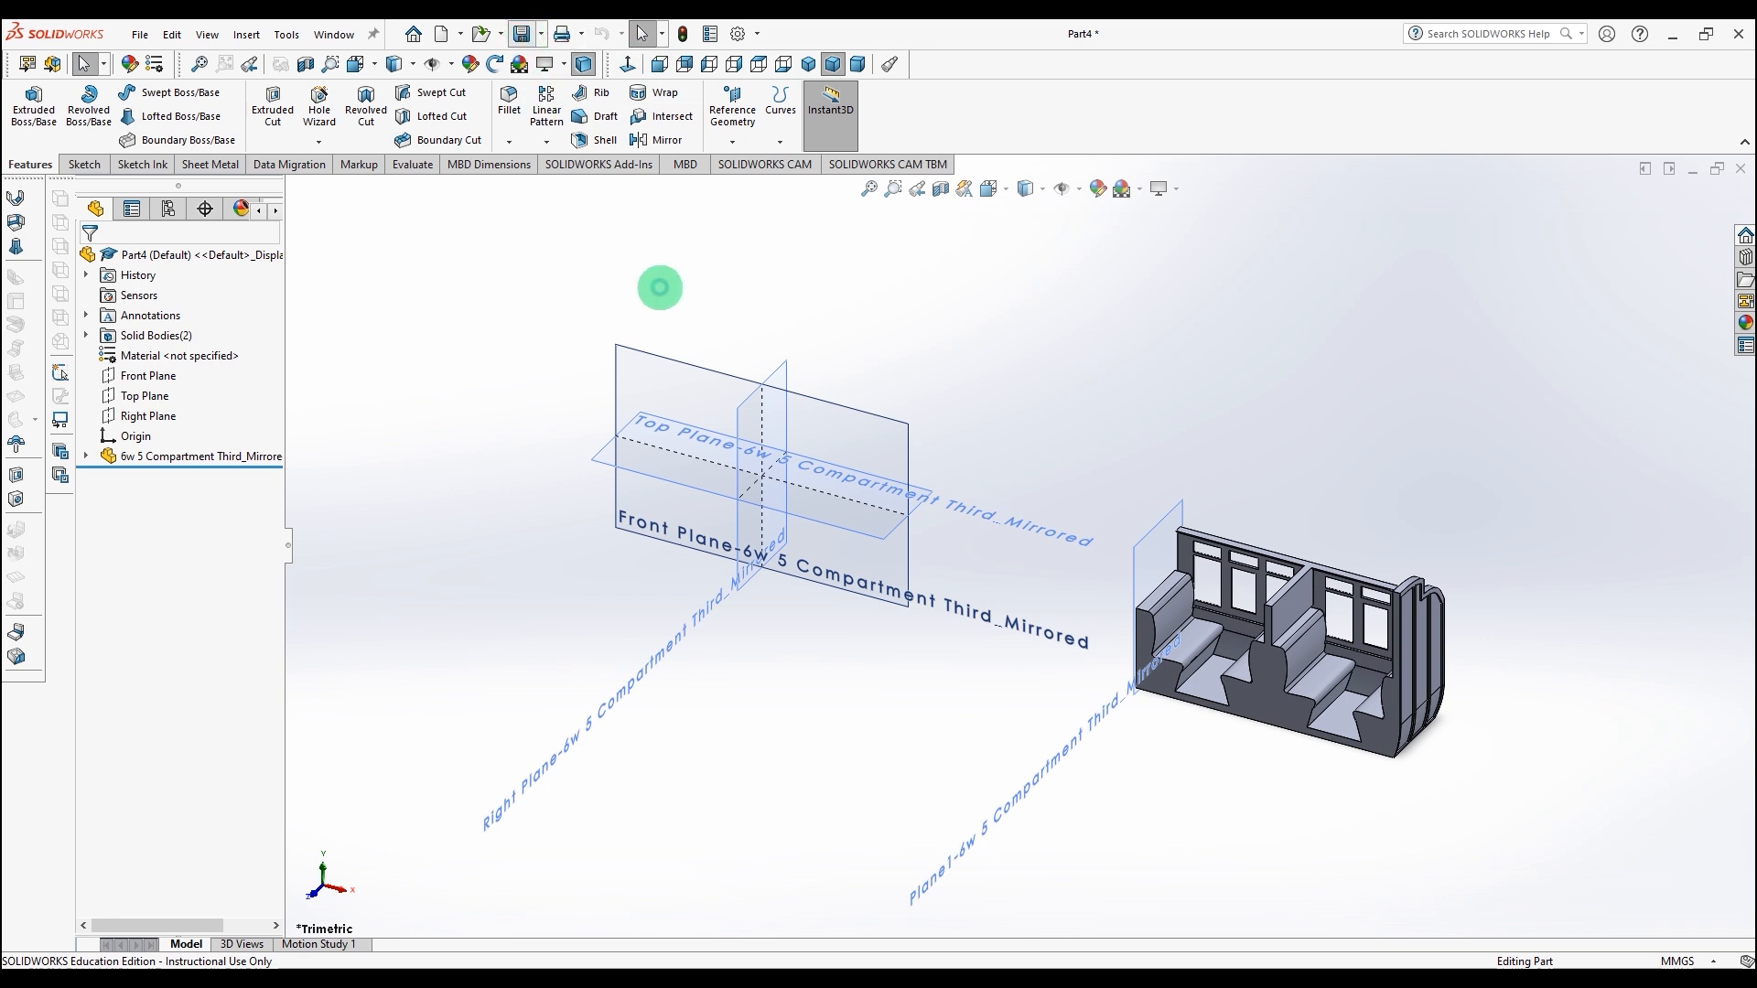
Step: Save the mirrored part in the 6w Clerestory Coaches folder as "6w 5 Compartment Third Mirrored"
{"action": "key", "text": "ctrl+s"}
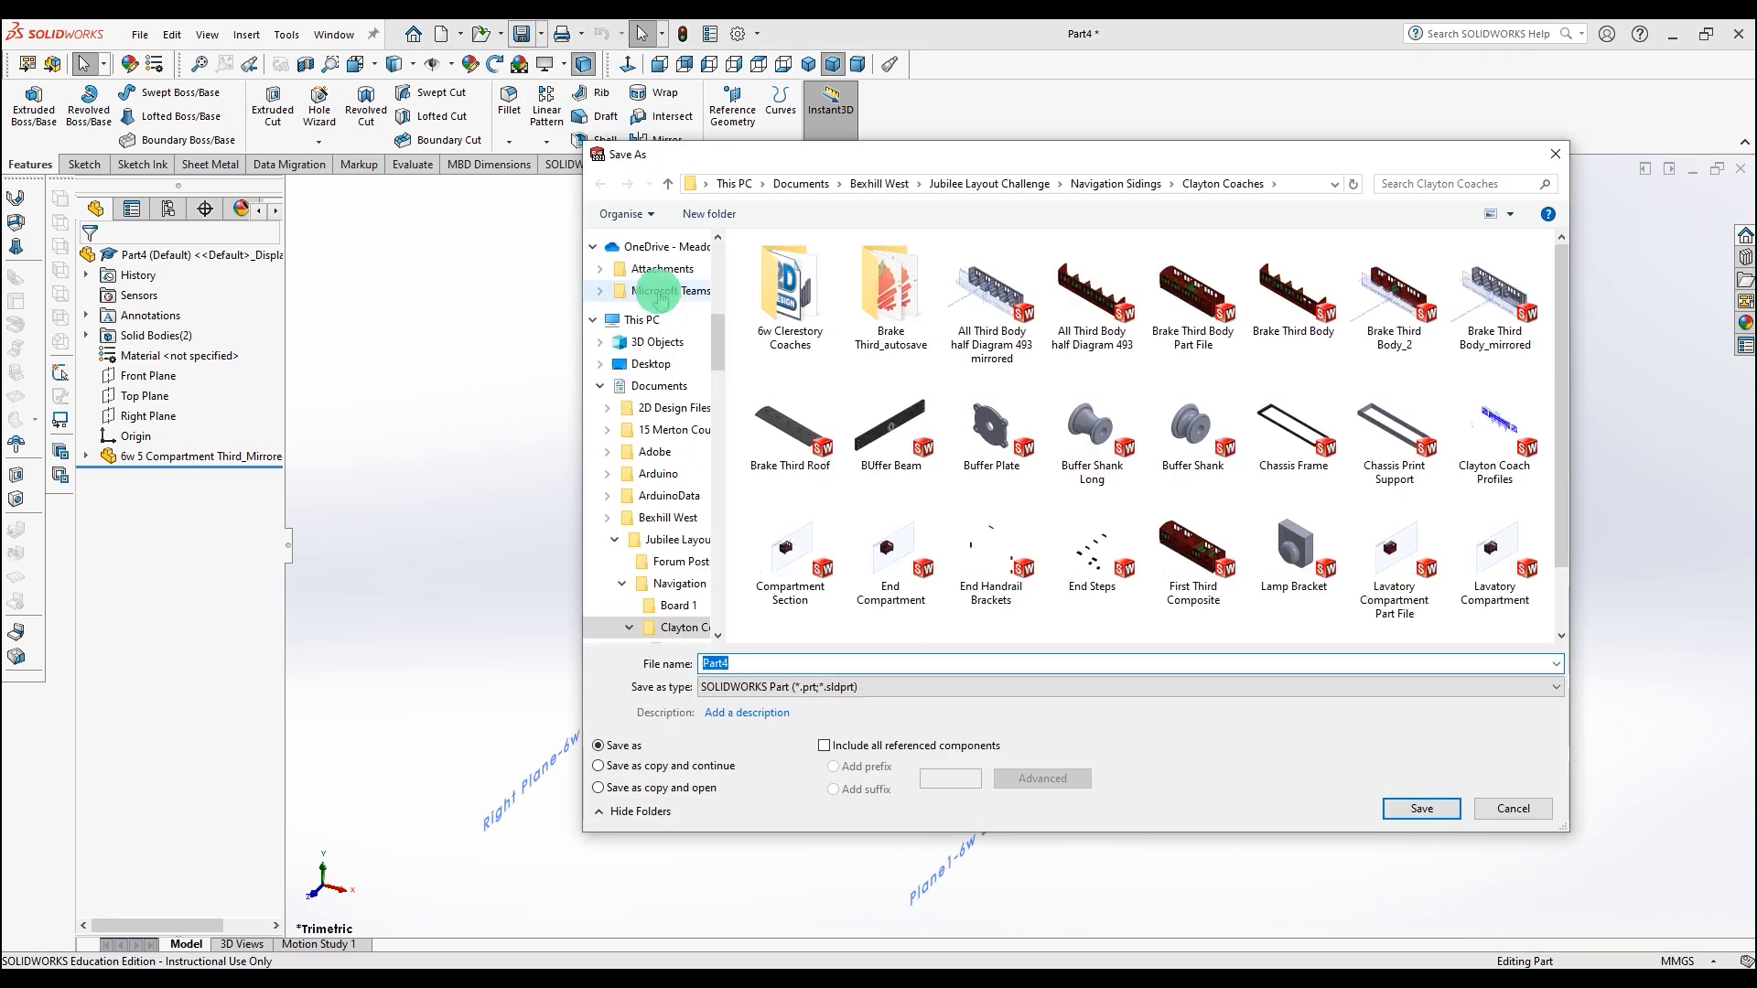
{"action": "double_click", "coordinate": [803, 291]}
{"action": "left_click", "coordinate": [805, 267]}
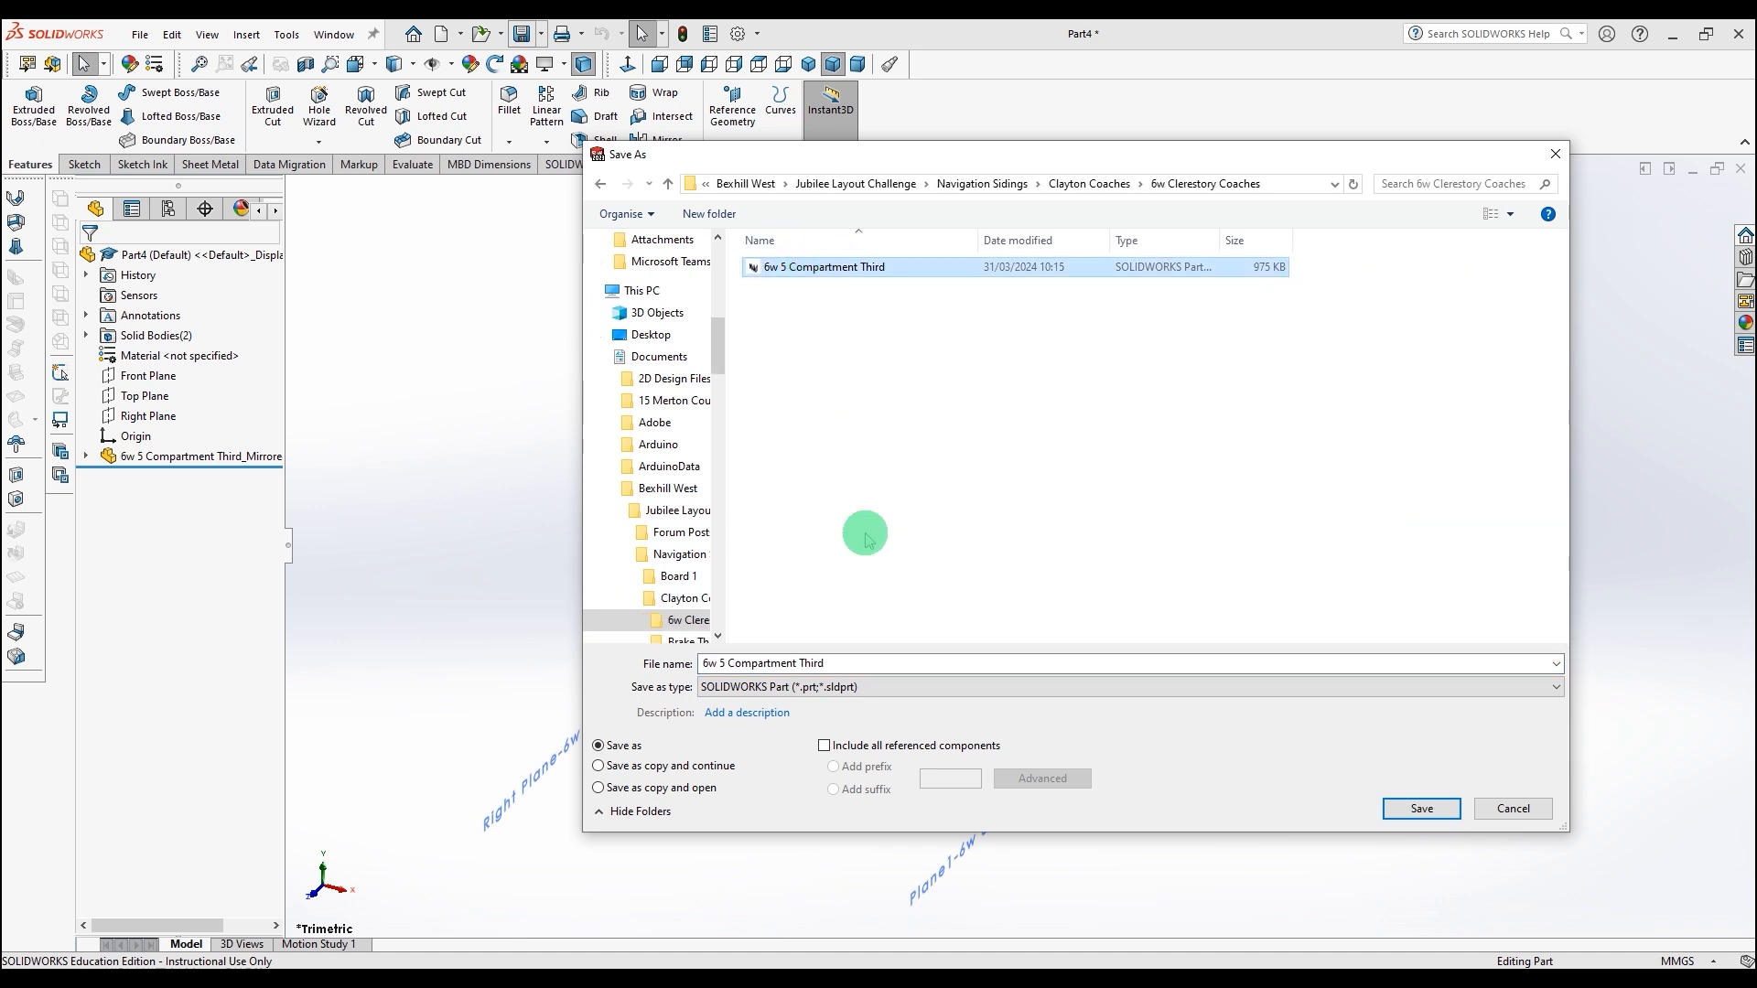
{"action": "left_click", "coordinate": [856, 664]}
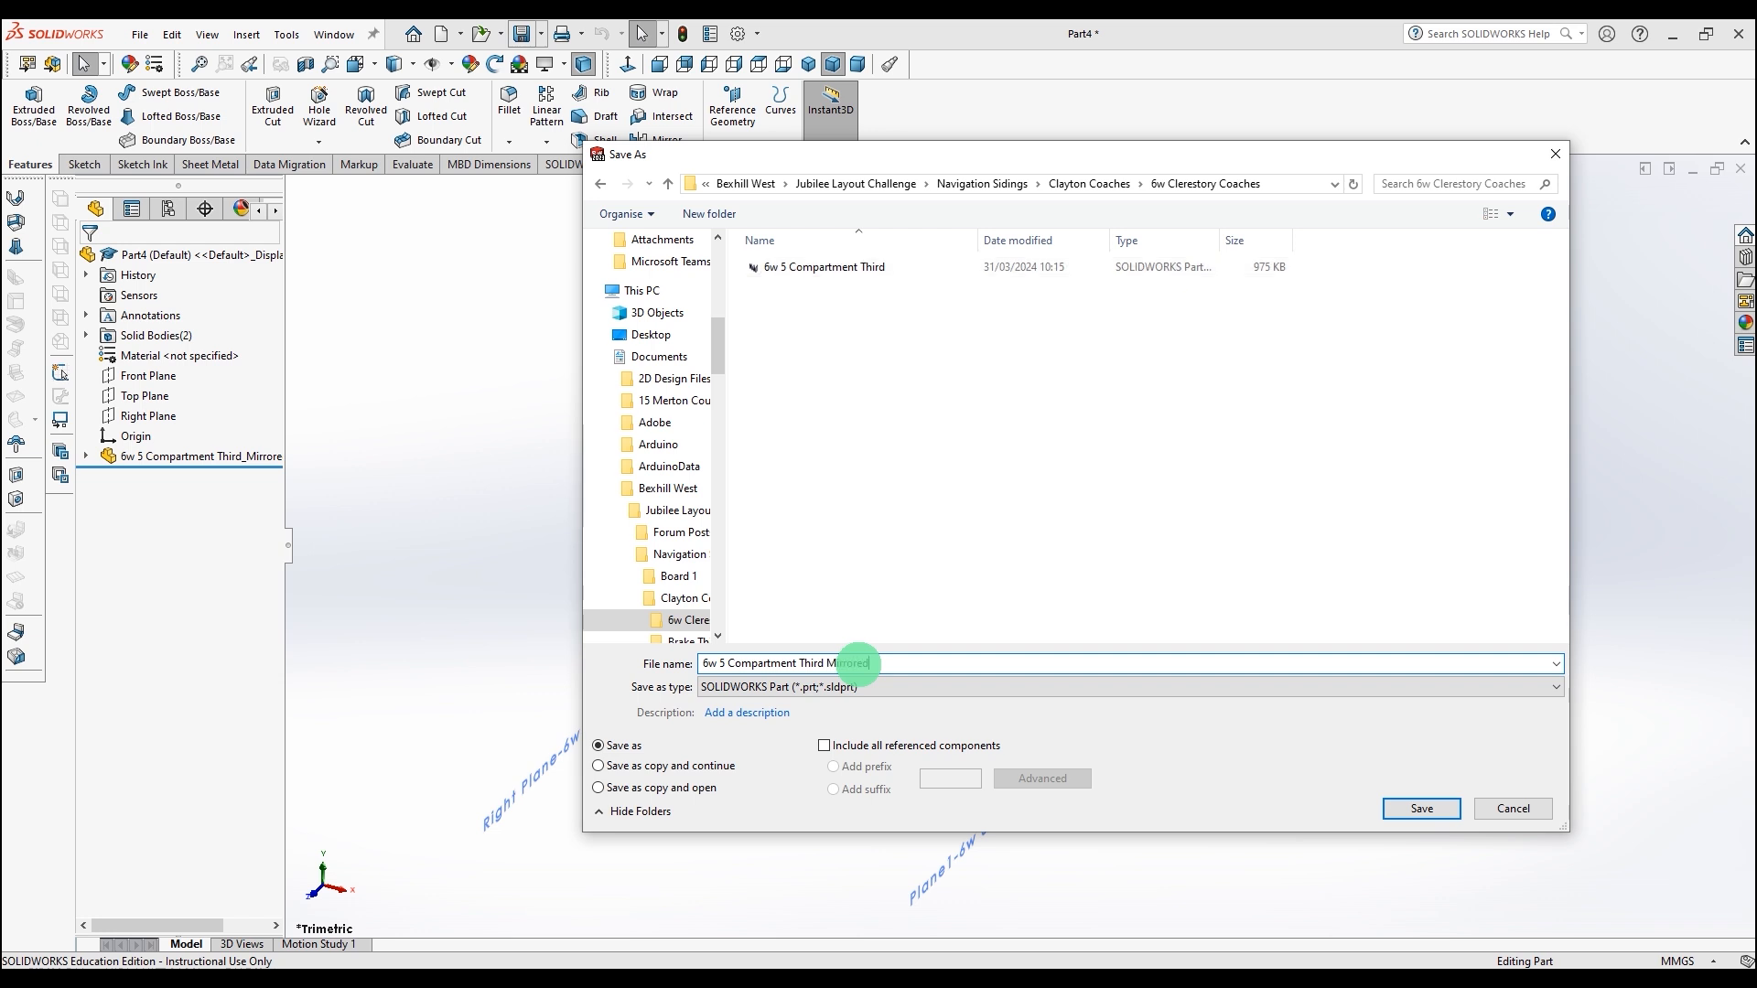
{"action": "type", "text": "Mirrored"}
{"action": "key", "text": "Return"}
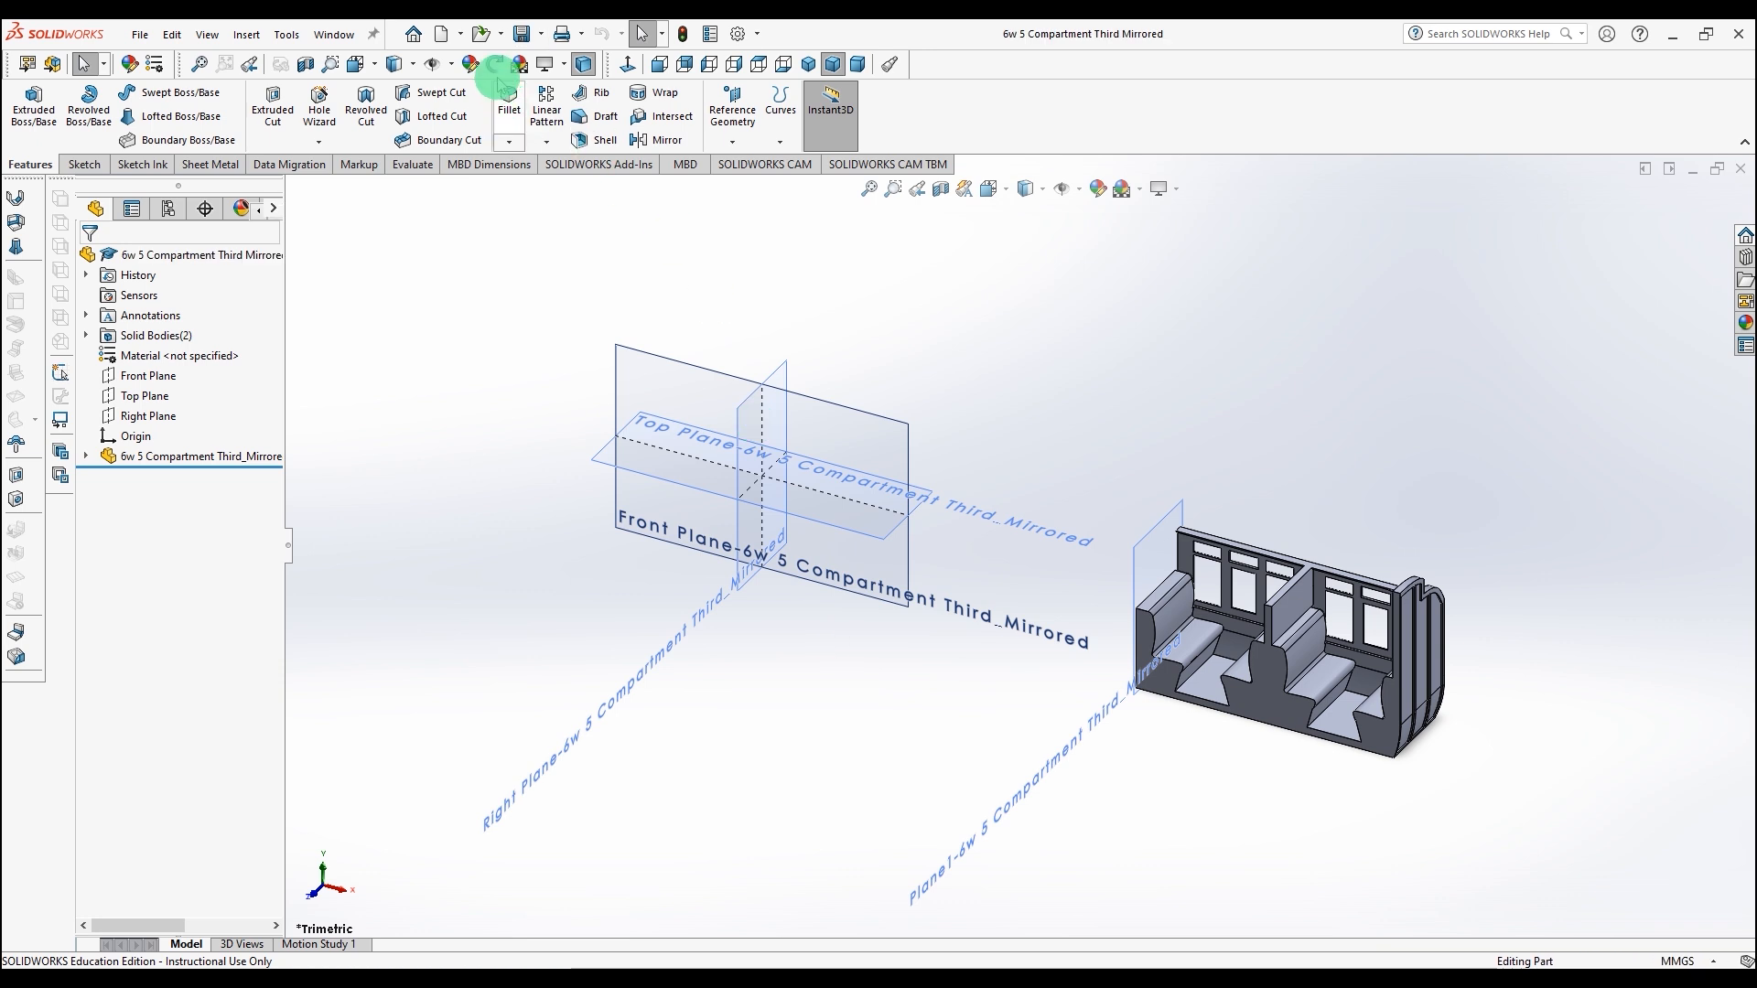
Step: Start a new assembly and place the 6w 5 Compartment Third part at the origin
{"action": "key", "text": "ctrl+n"}
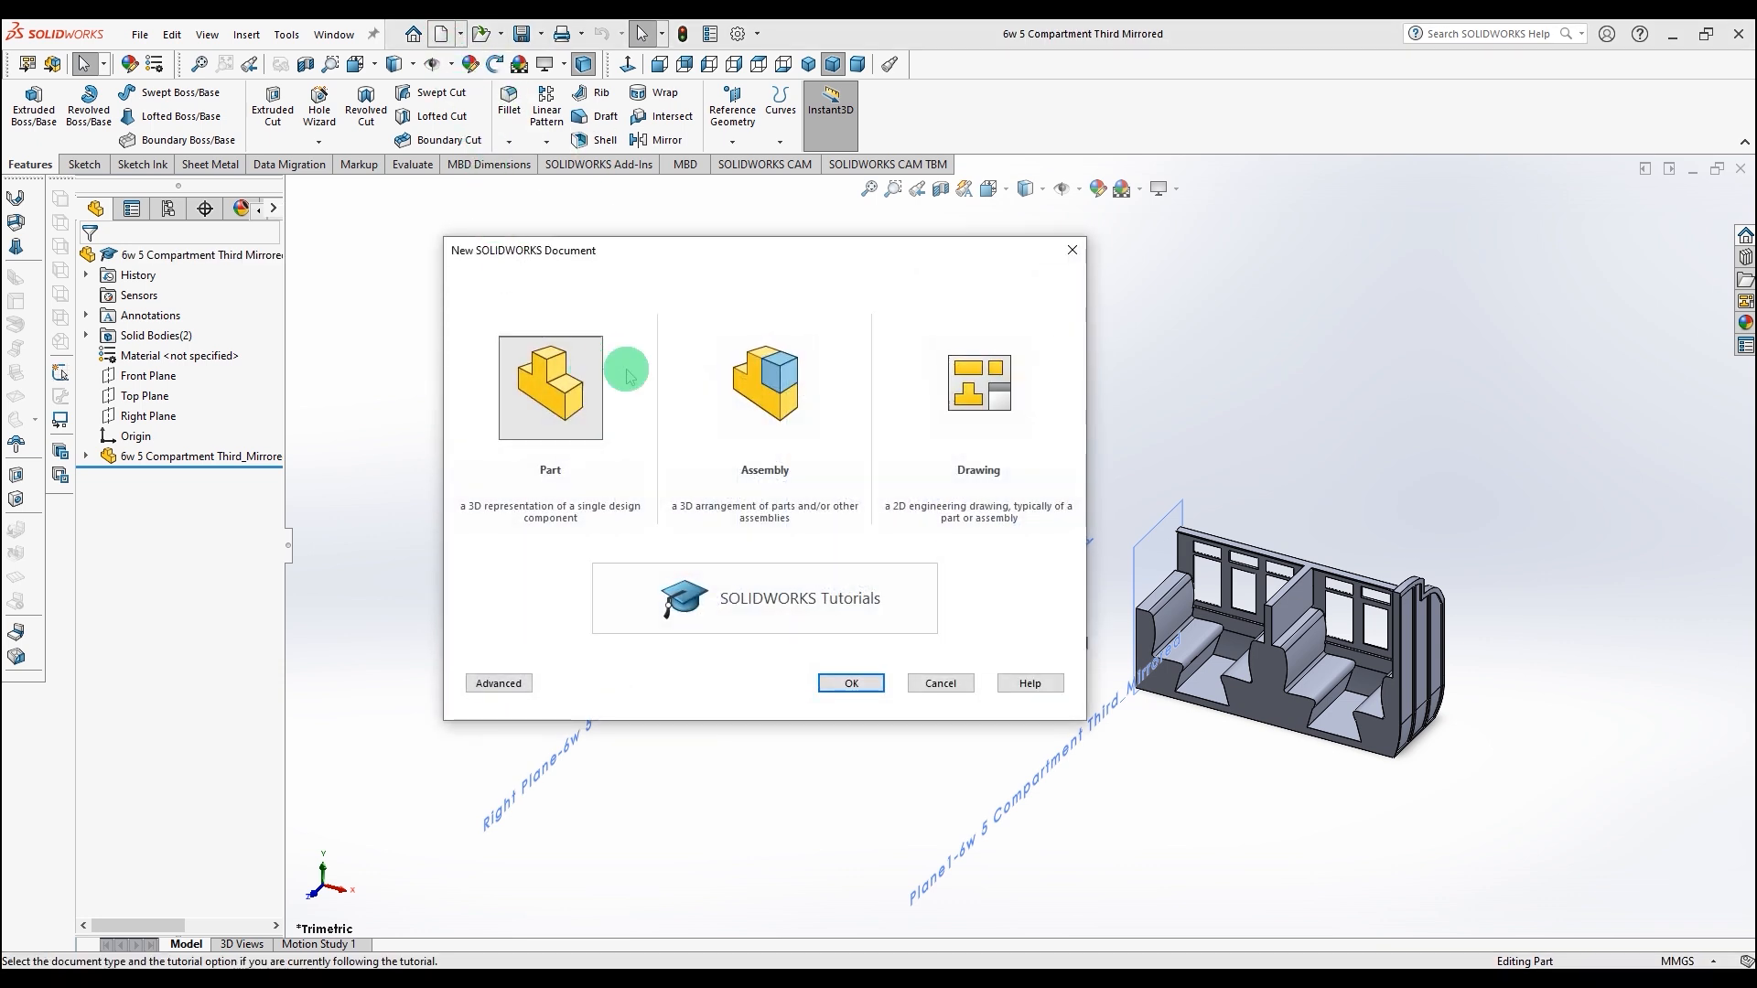
{"action": "left_click", "coordinate": [752, 391]}
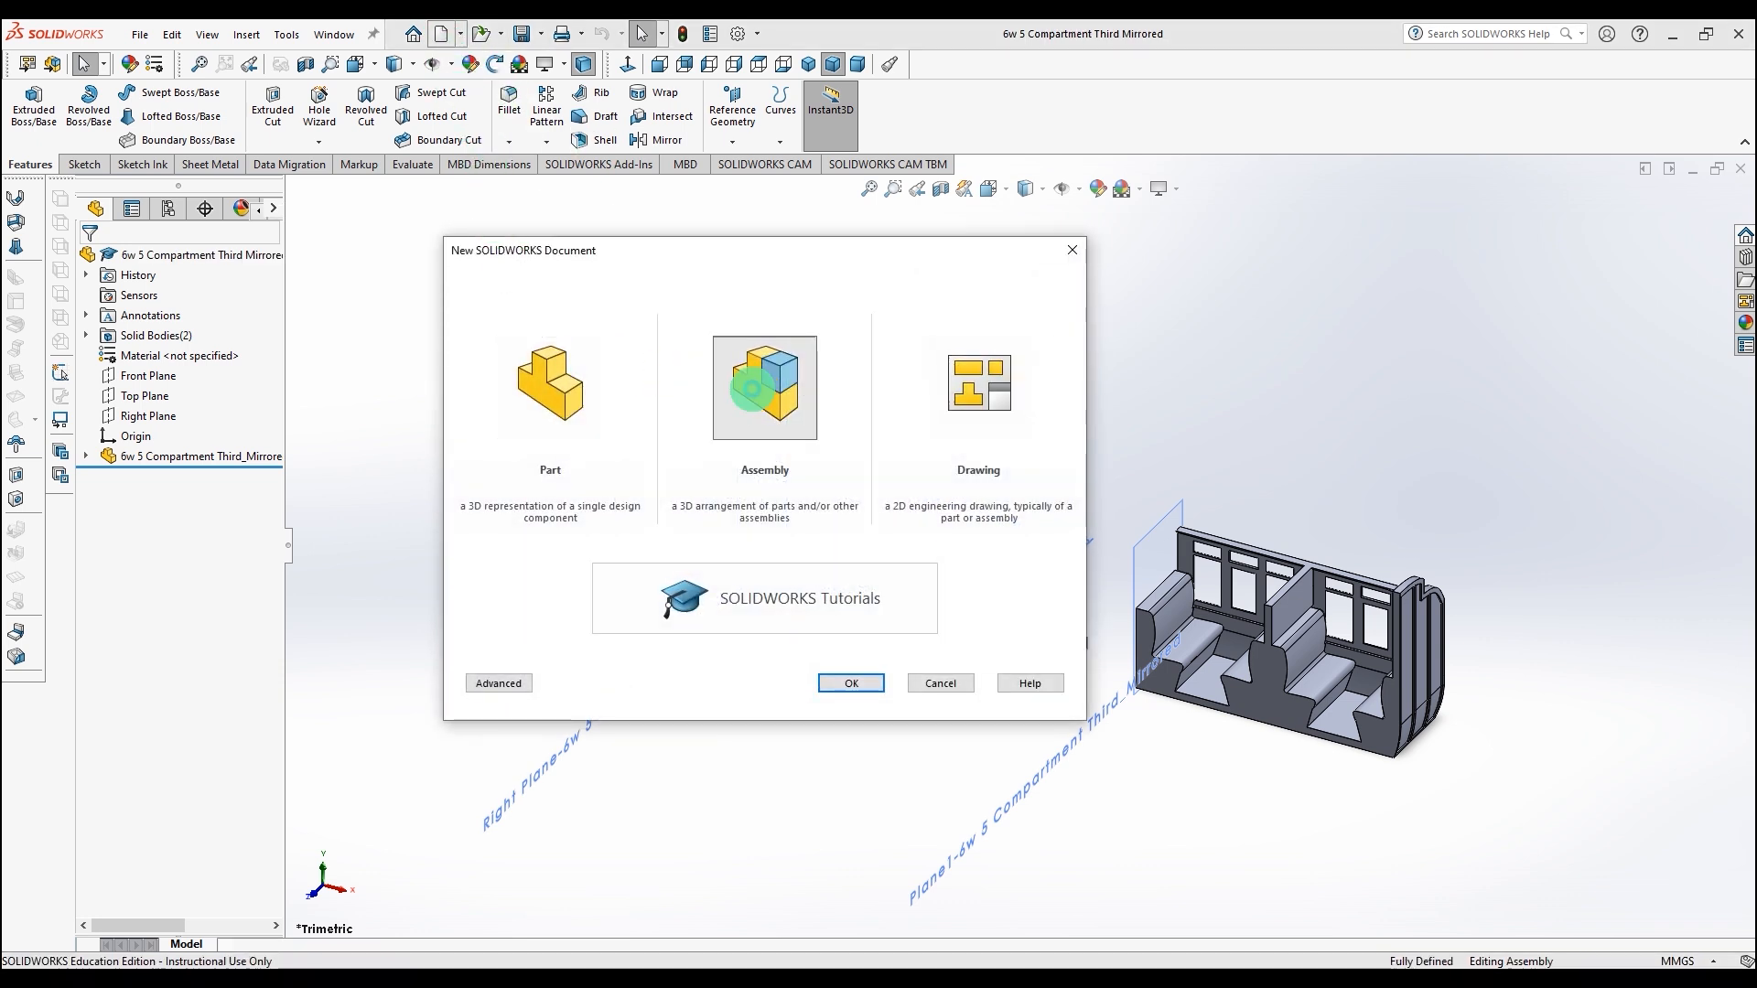
{"action": "double_click", "coordinate": [752, 391]}
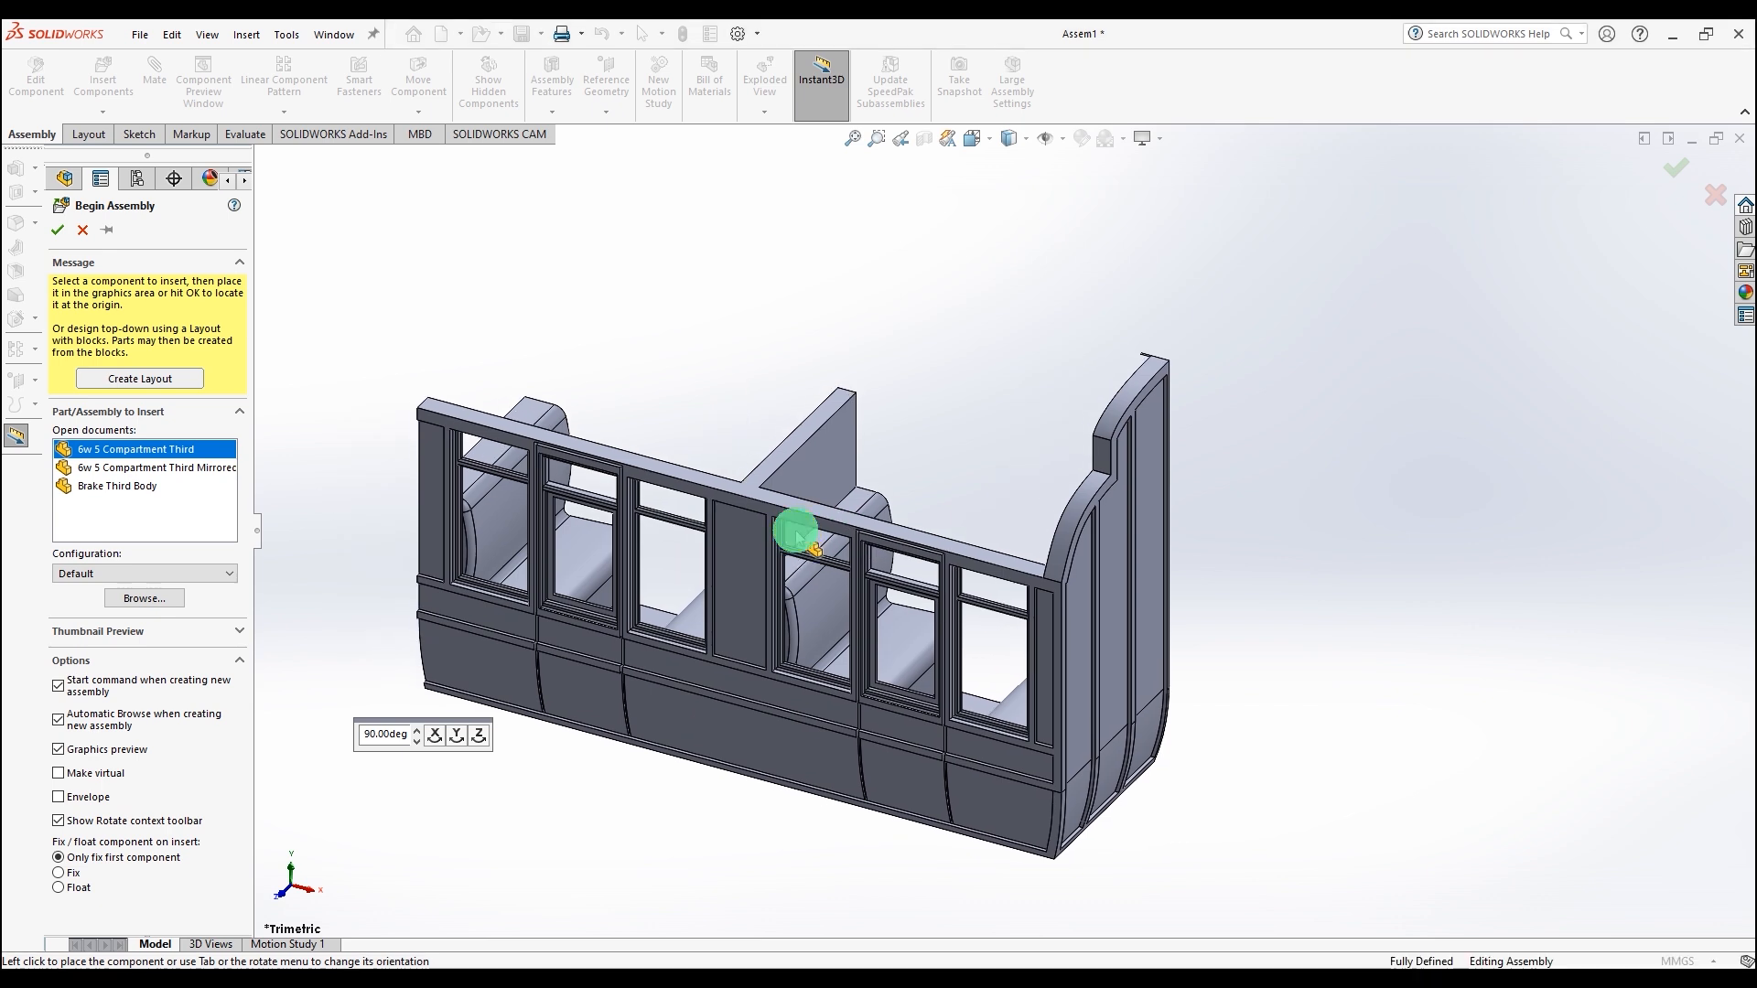
{"action": "key", "text": "Return"}
Step: Insert the 6w 5 Compartment Third Mirrored part into the assembly beside the first side
{"action": "left_click", "coordinate": [103, 86]}
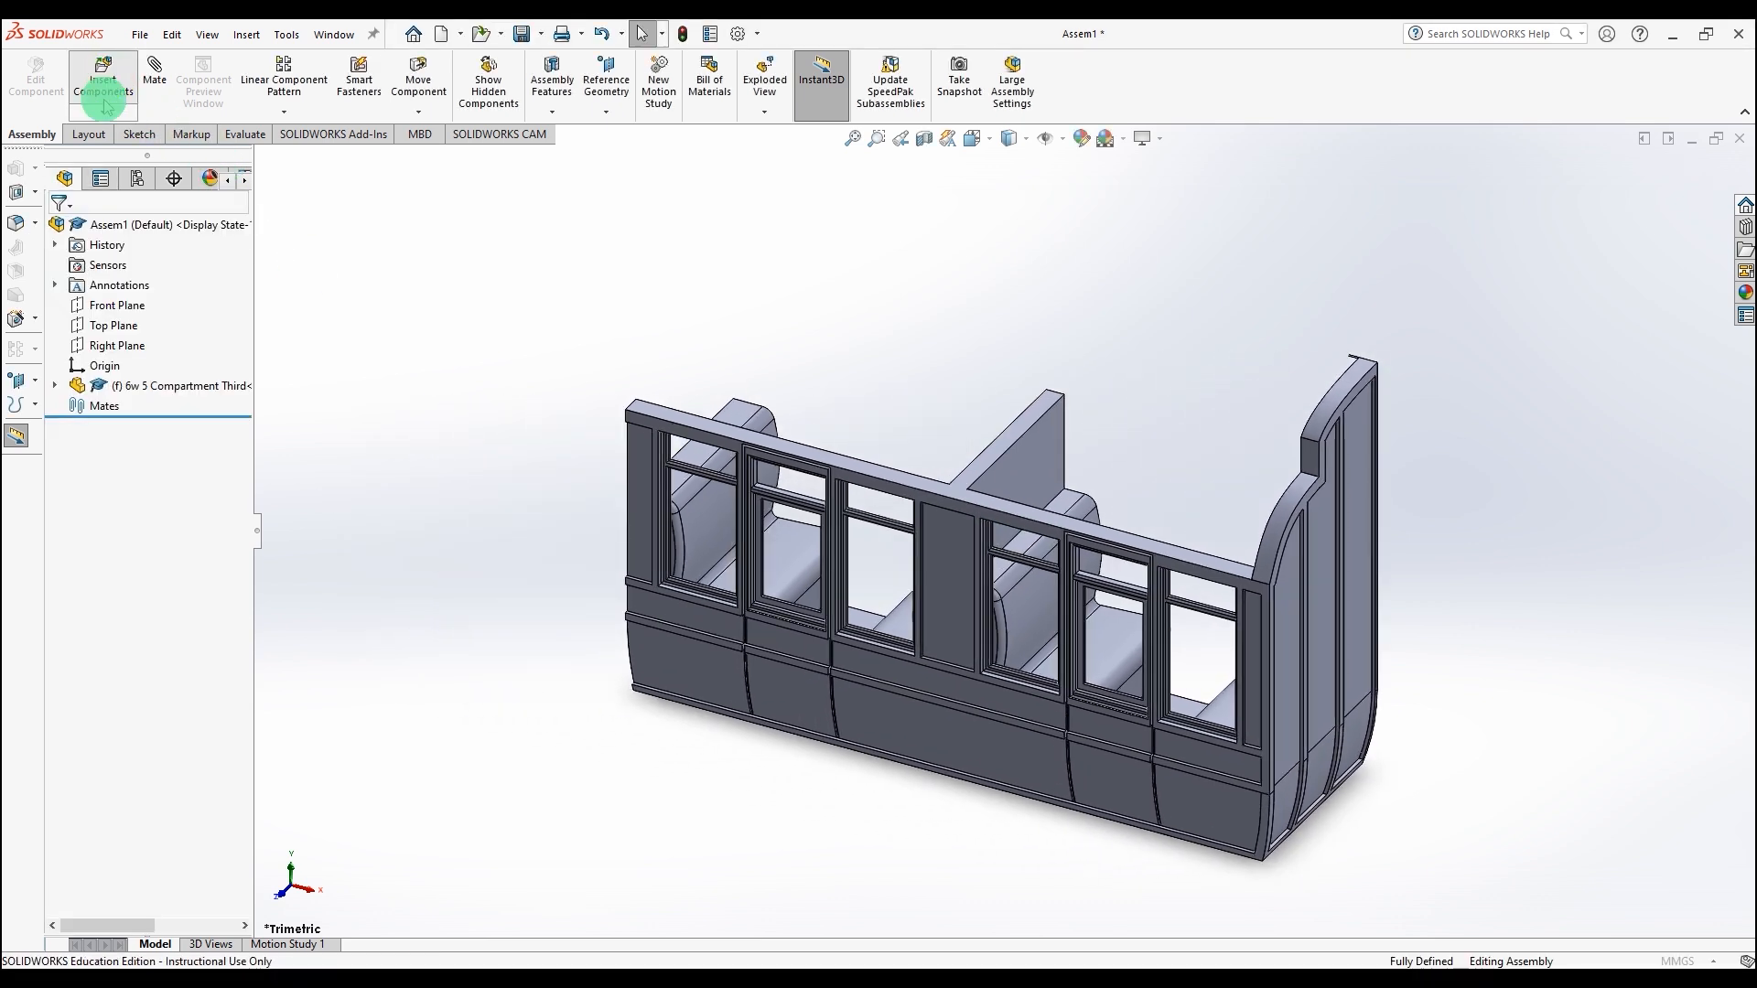
{"action": "left_click", "coordinate": [147, 453]}
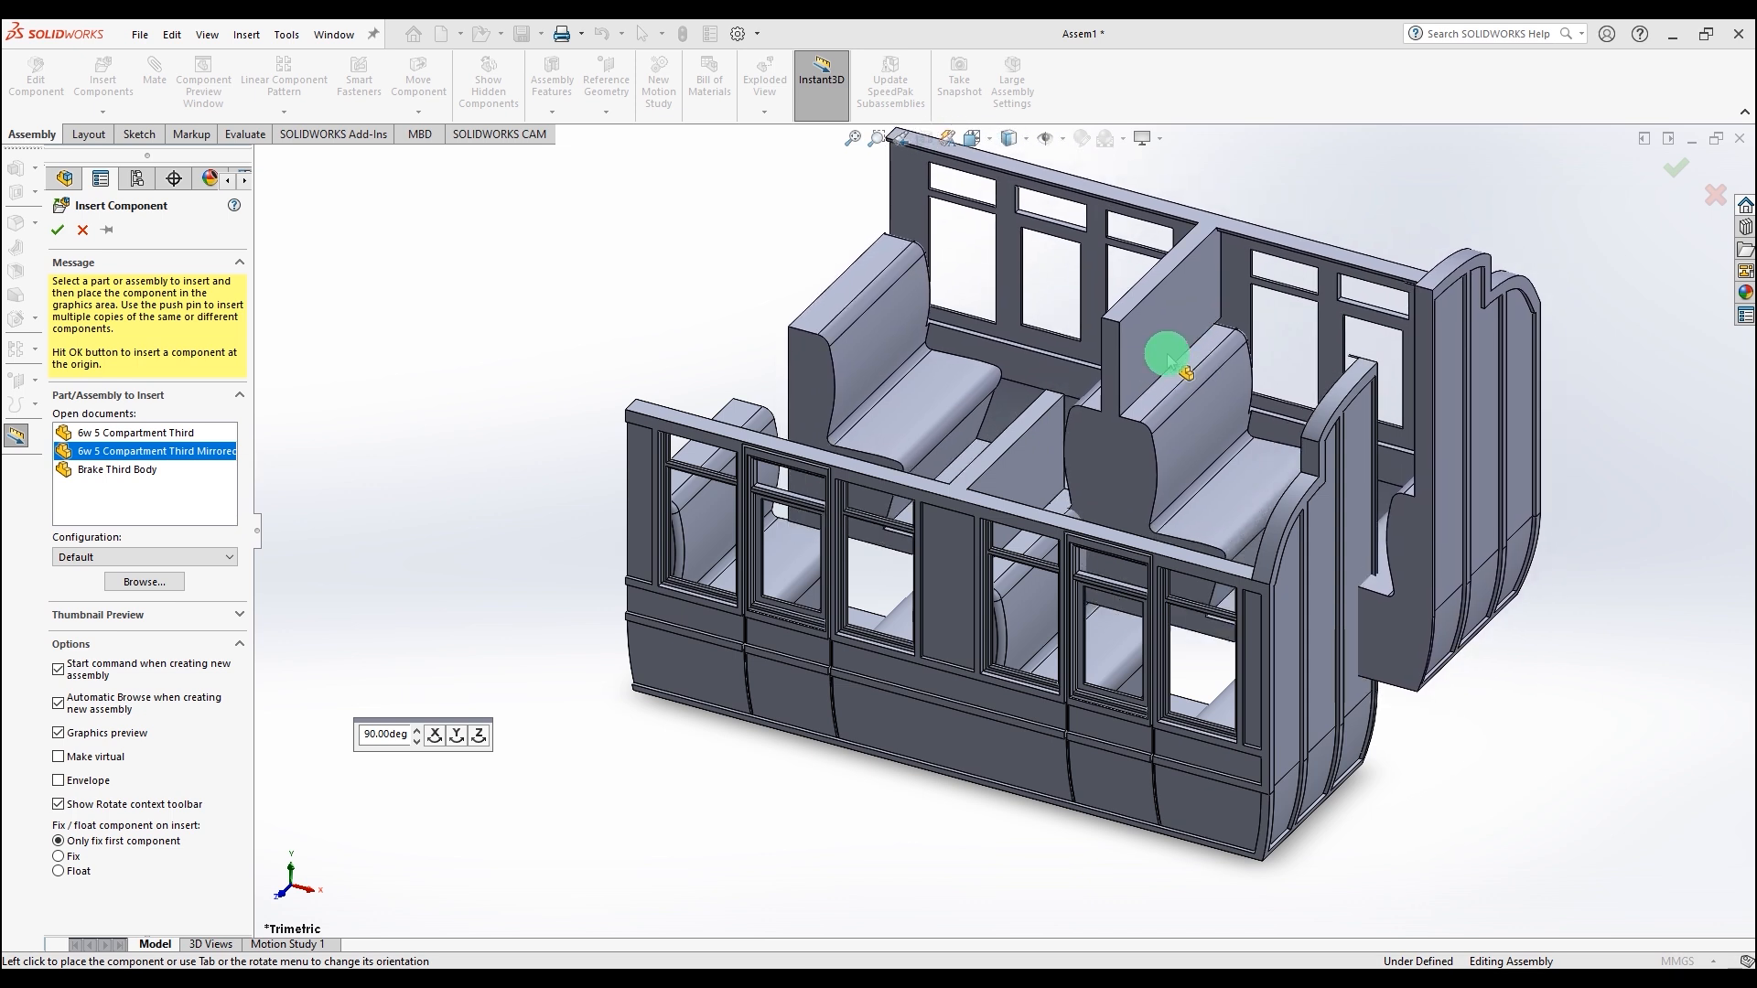
{"action": "left_click", "coordinate": [1164, 353]}
Step: Mate the top edges at the trimmed ends of the two sides with a coincident mate
{"action": "scroll", "coordinate": [1428, 309], "scroll_direction": "down", "scroll_amount": 4}
{"action": "scroll", "coordinate": [1421, 302], "scroll_direction": "down", "scroll_amount": 4}
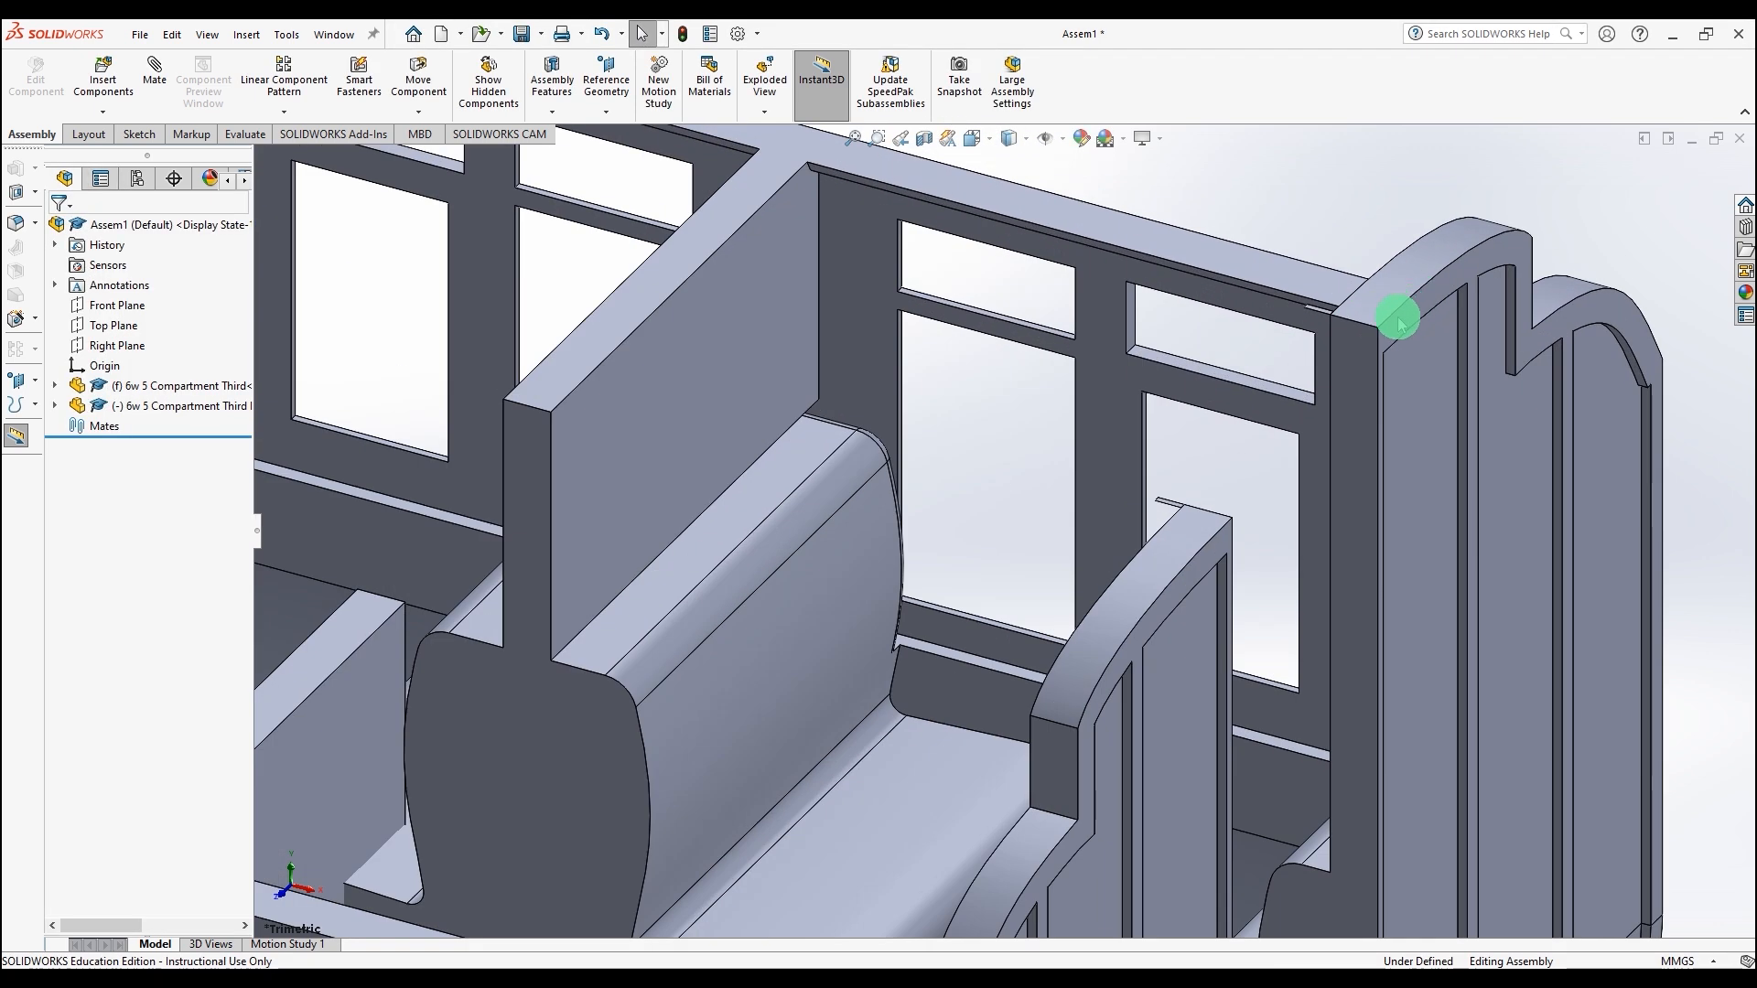
{"action": "left_click", "coordinate": [1116, 408]}
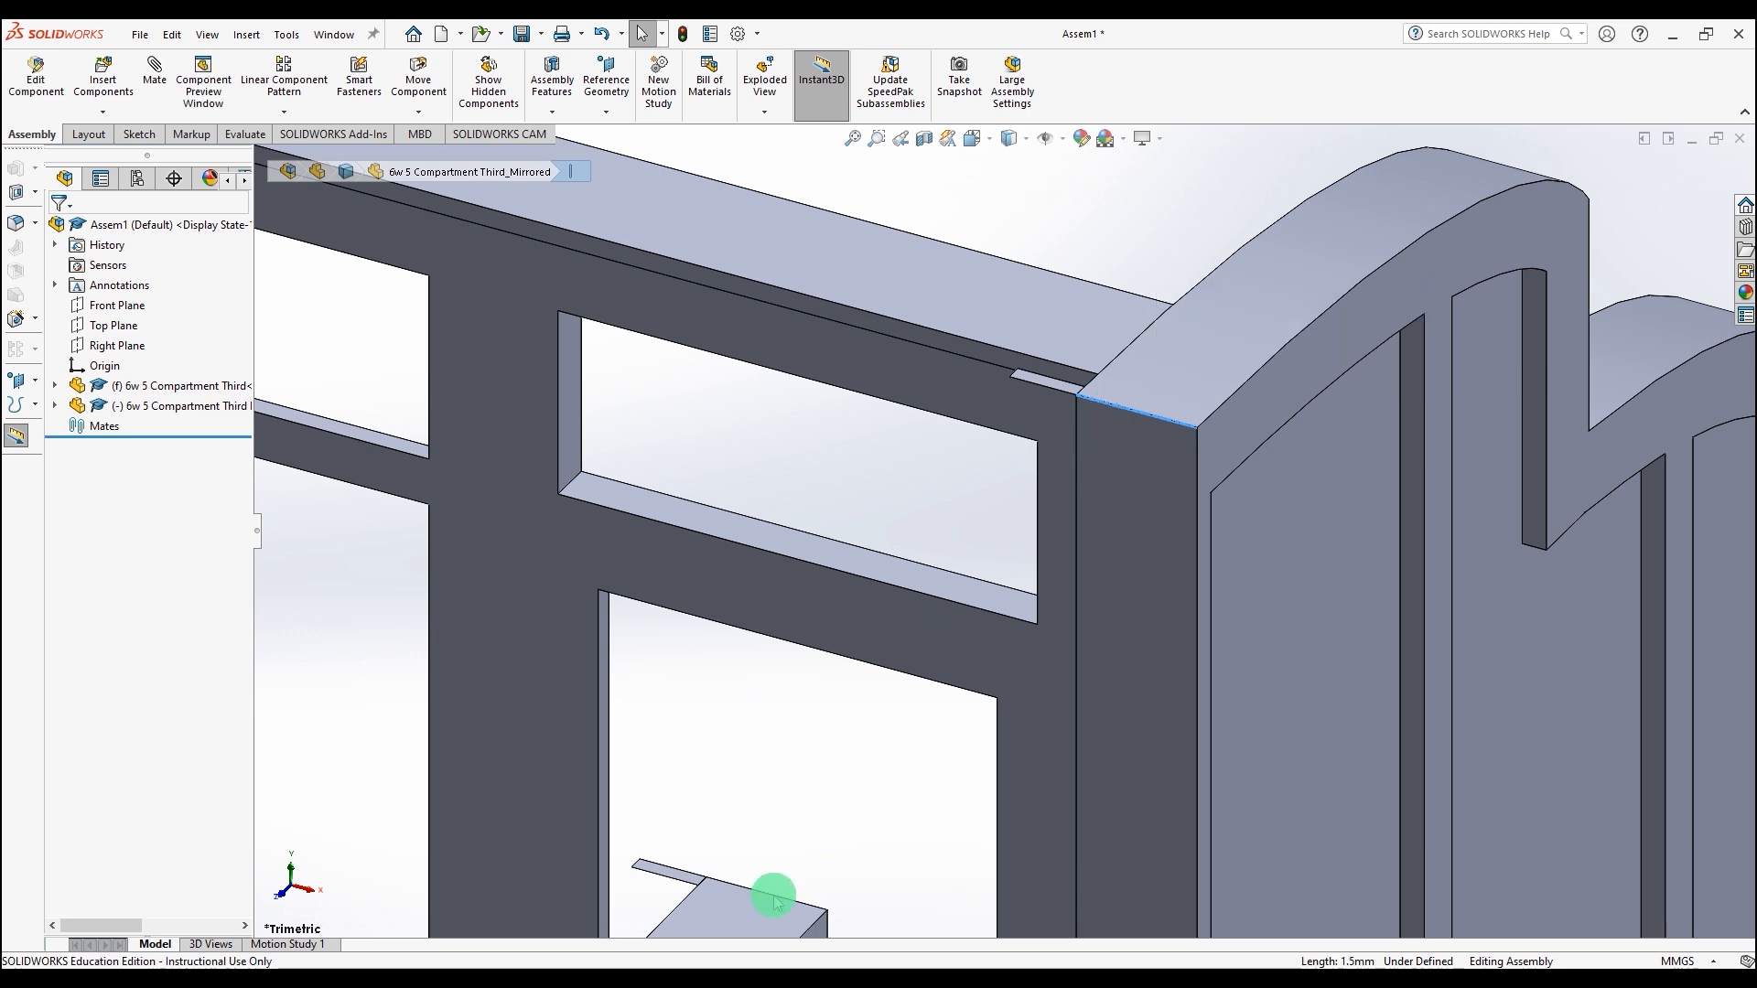
{"action": "left_click", "coordinate": [784, 904], "text": "ctrl"}
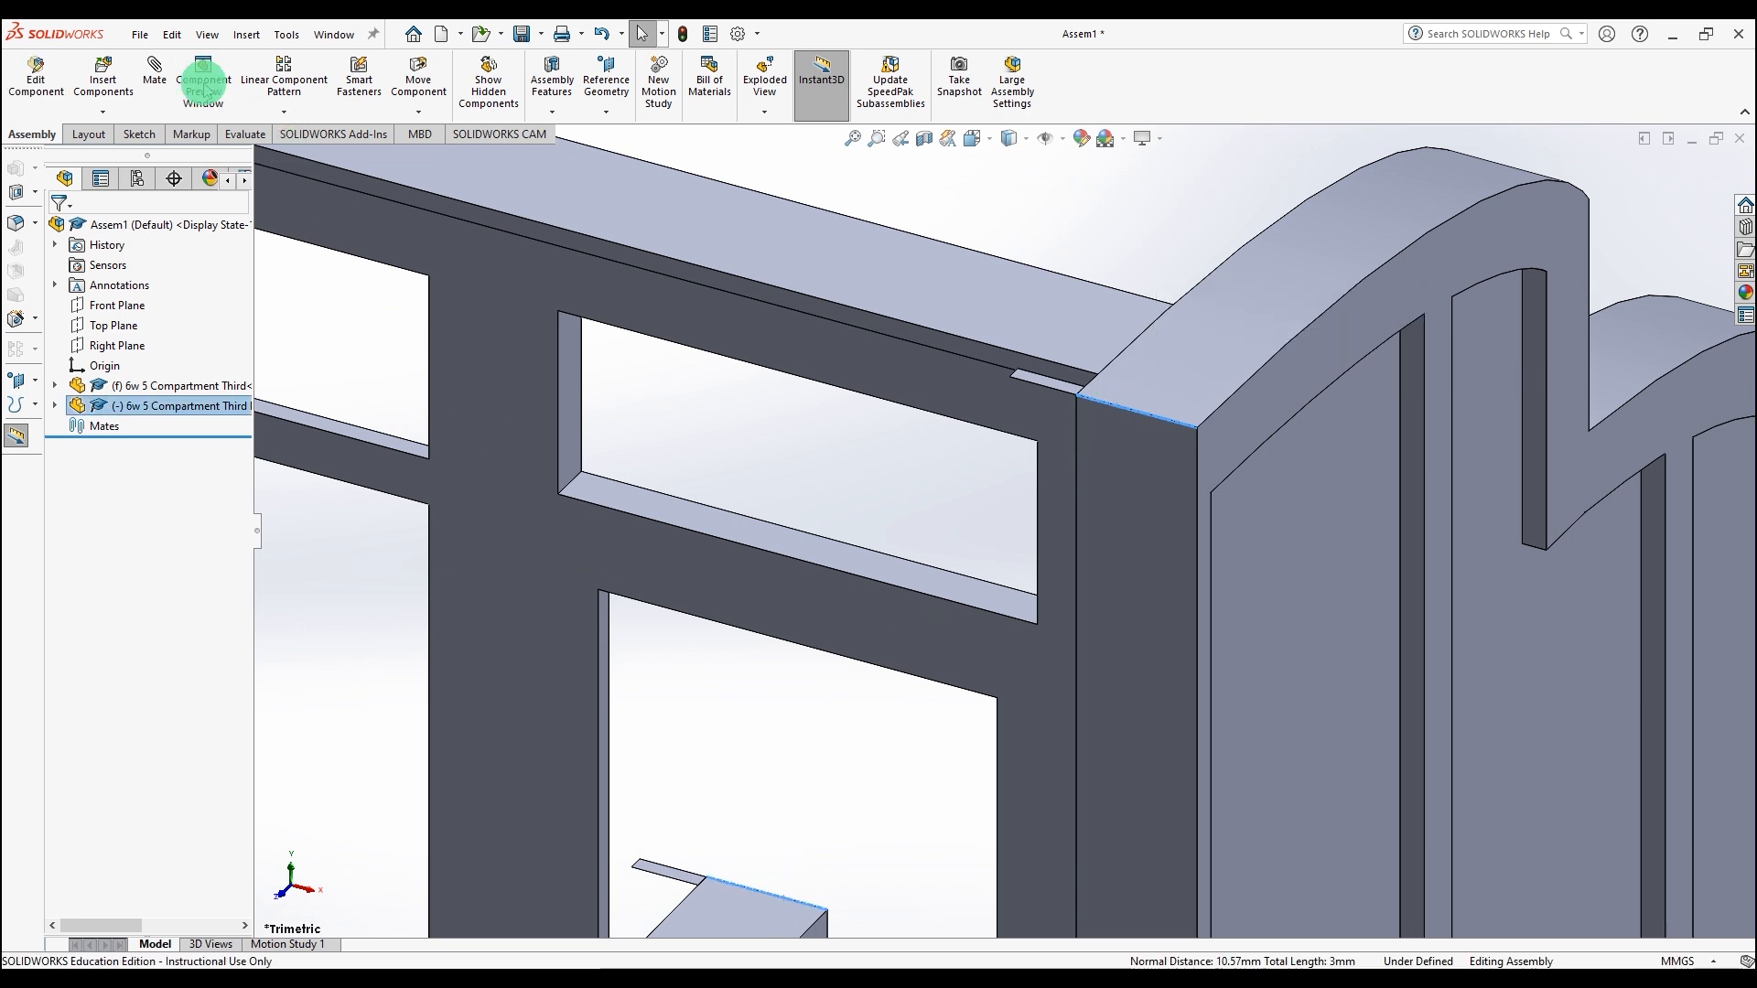
{"action": "left_click", "coordinate": [160, 66]}
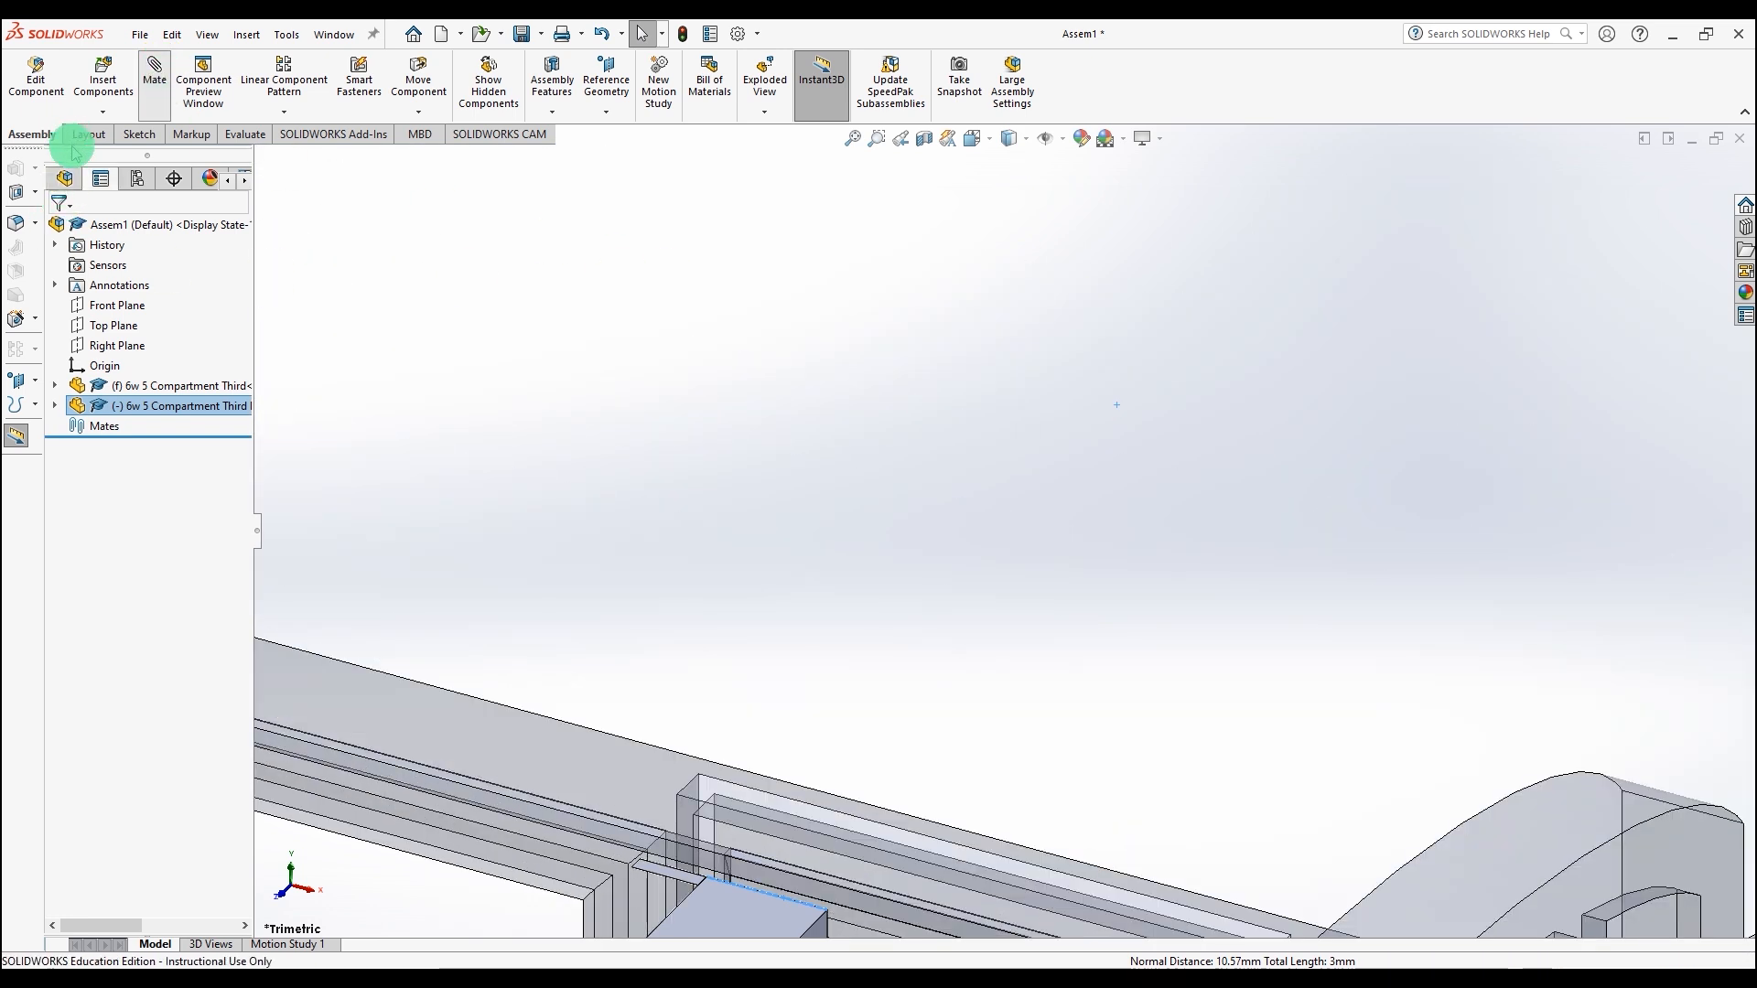
{"action": "left_click", "coordinate": [58, 229]}
Step: Mate the vertical end edges of the two sides coincident and close the Mate command
{"action": "scroll", "coordinate": [977, 578], "scroll_direction": "up", "scroll_amount": 3}
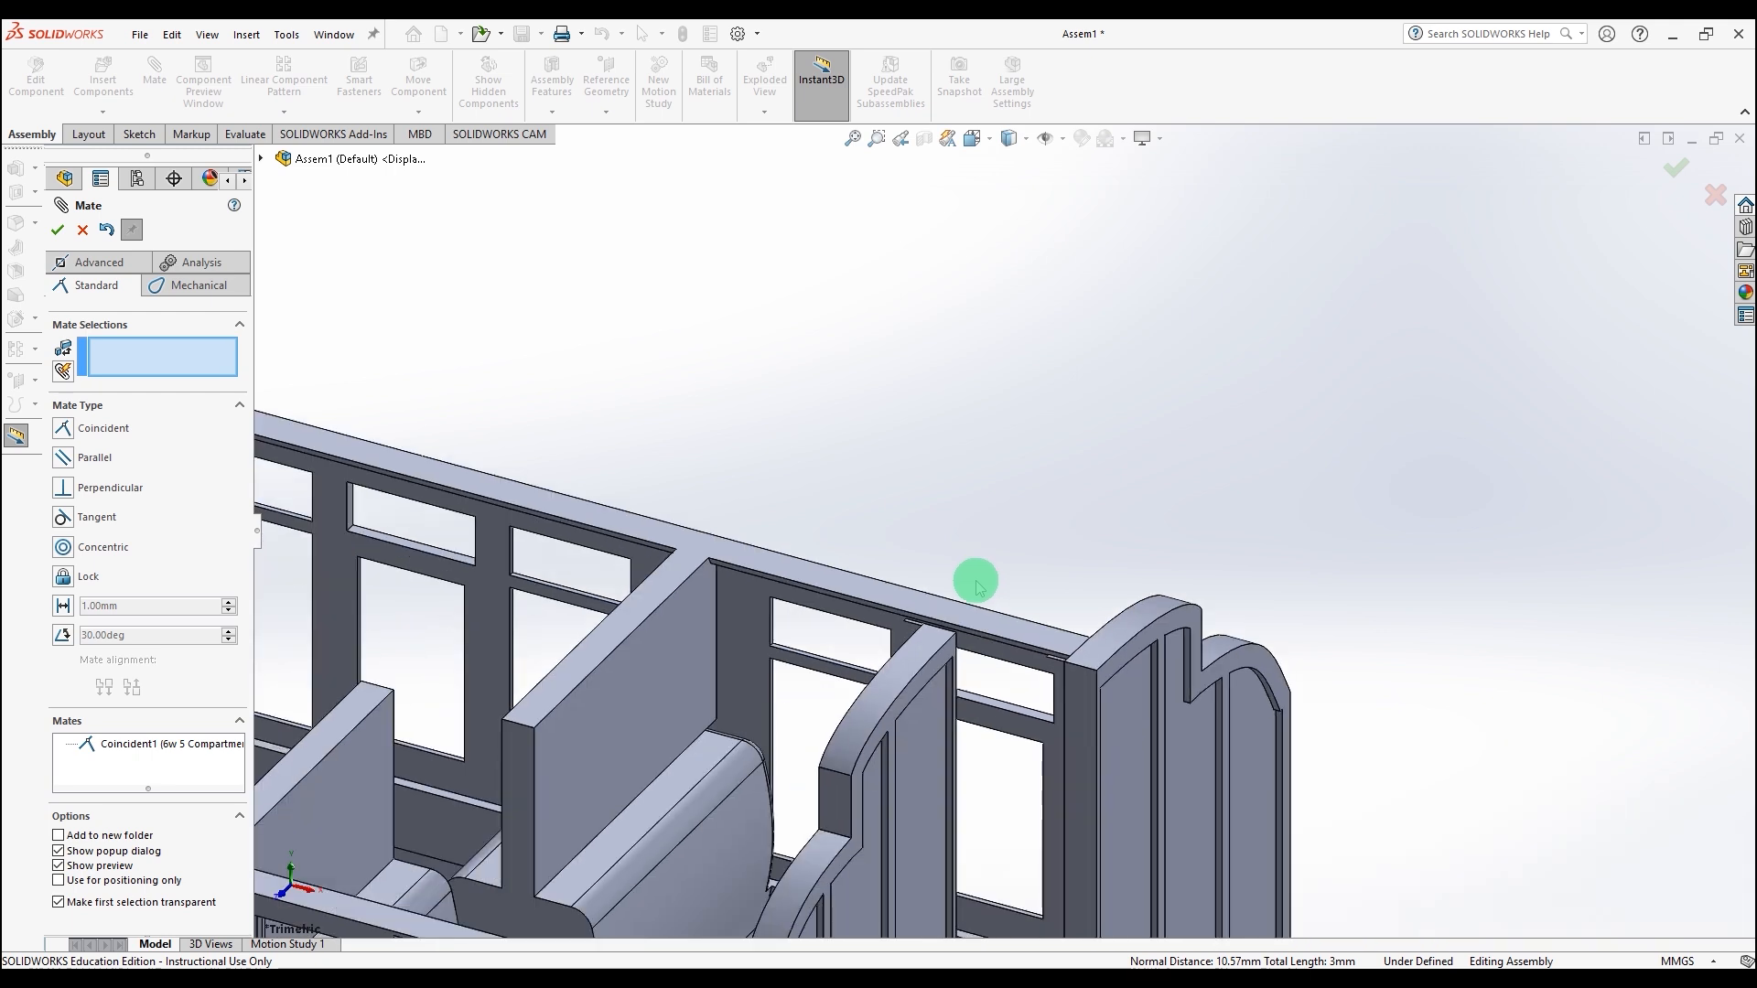
{"action": "scroll", "coordinate": [984, 789], "scroll_direction": "down", "scroll_amount": 5}
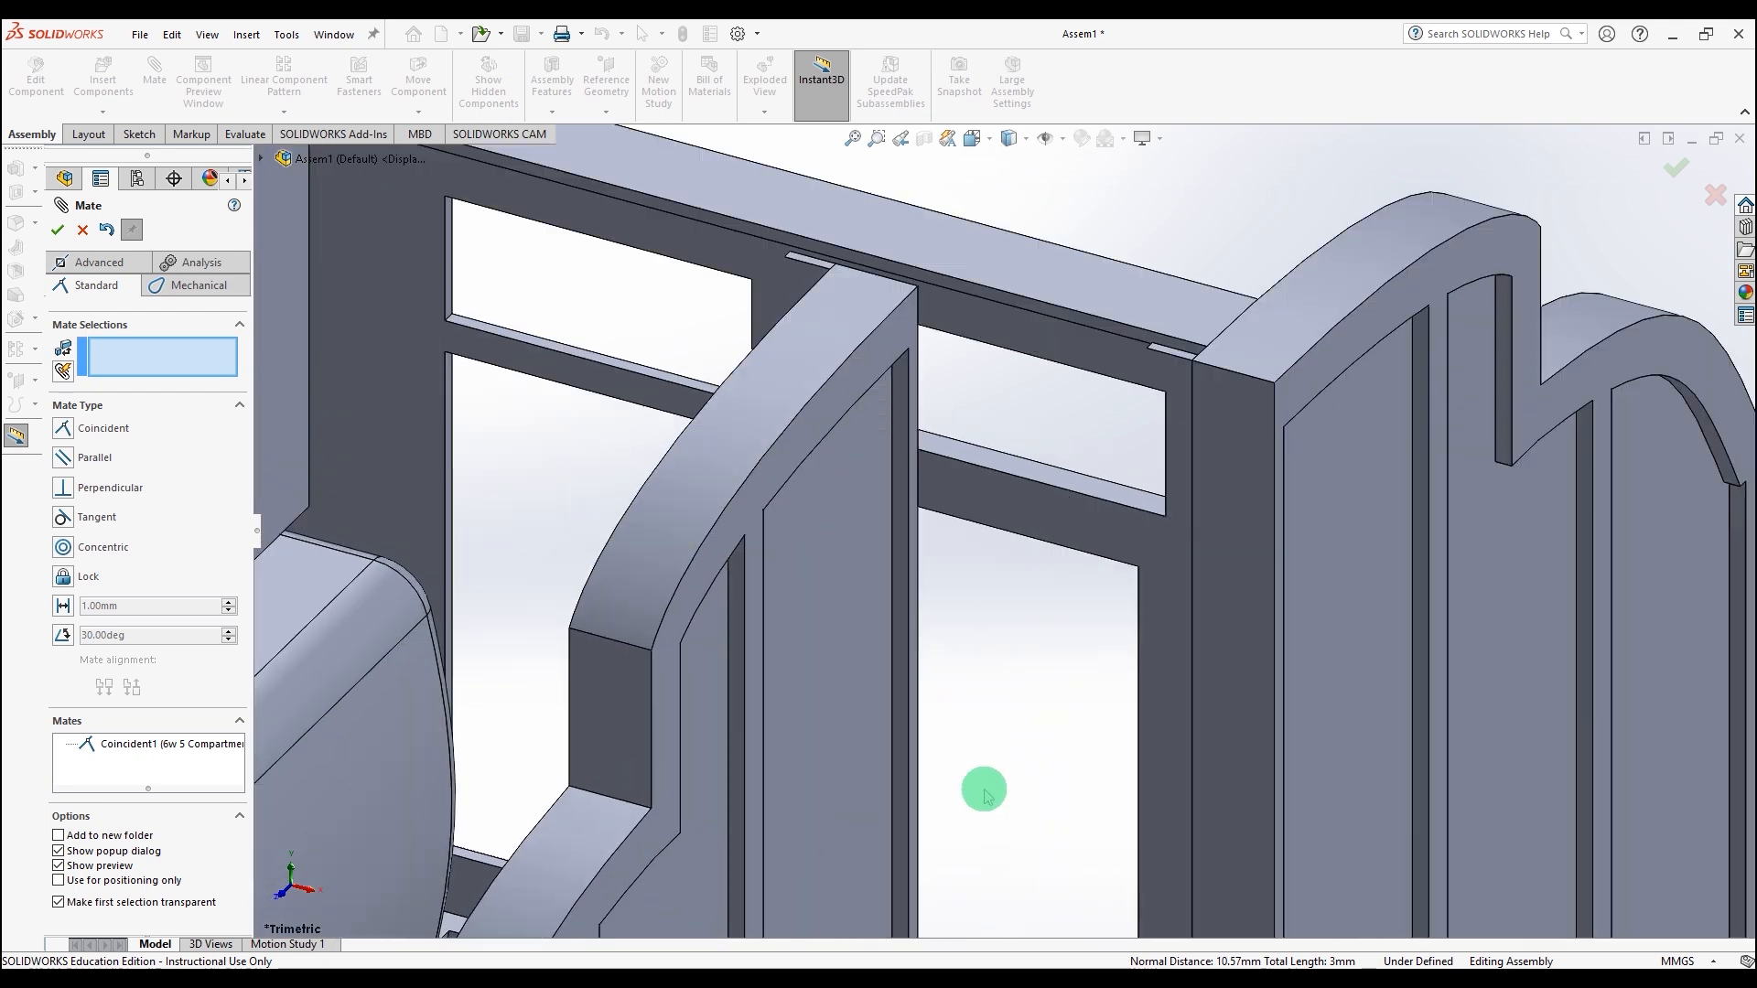
{"action": "left_click", "coordinate": [918, 723]}
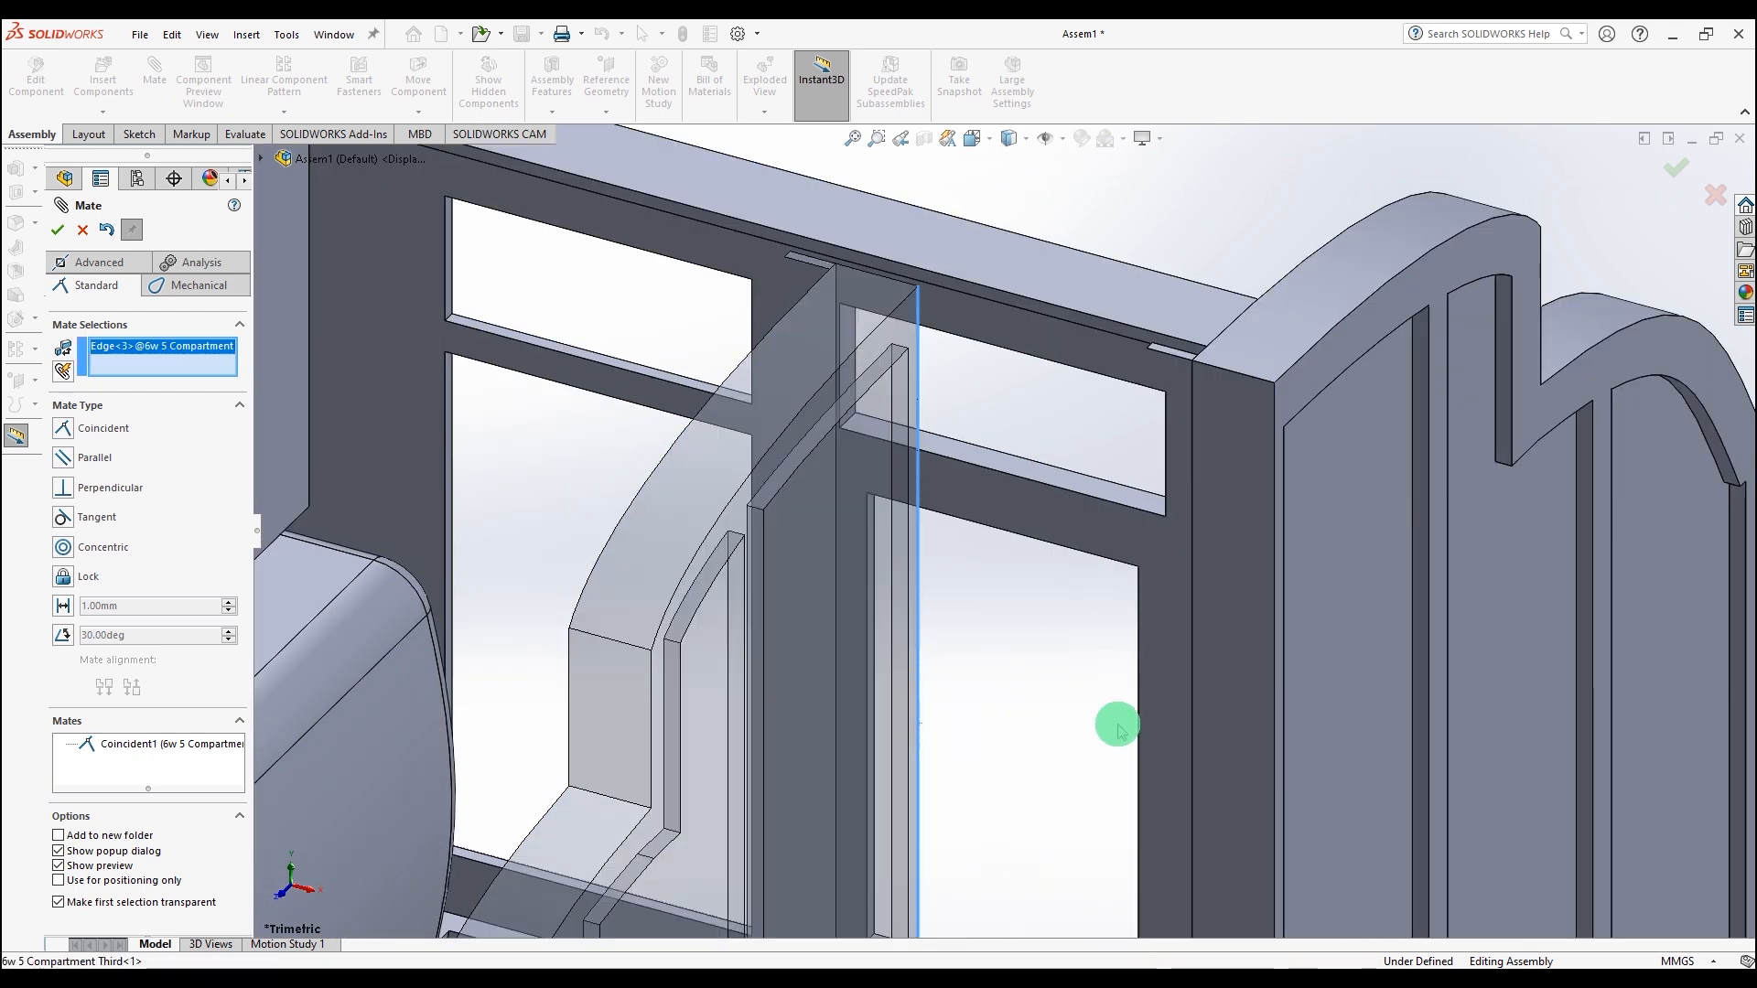
{"action": "left_click", "coordinate": [1275, 714]}
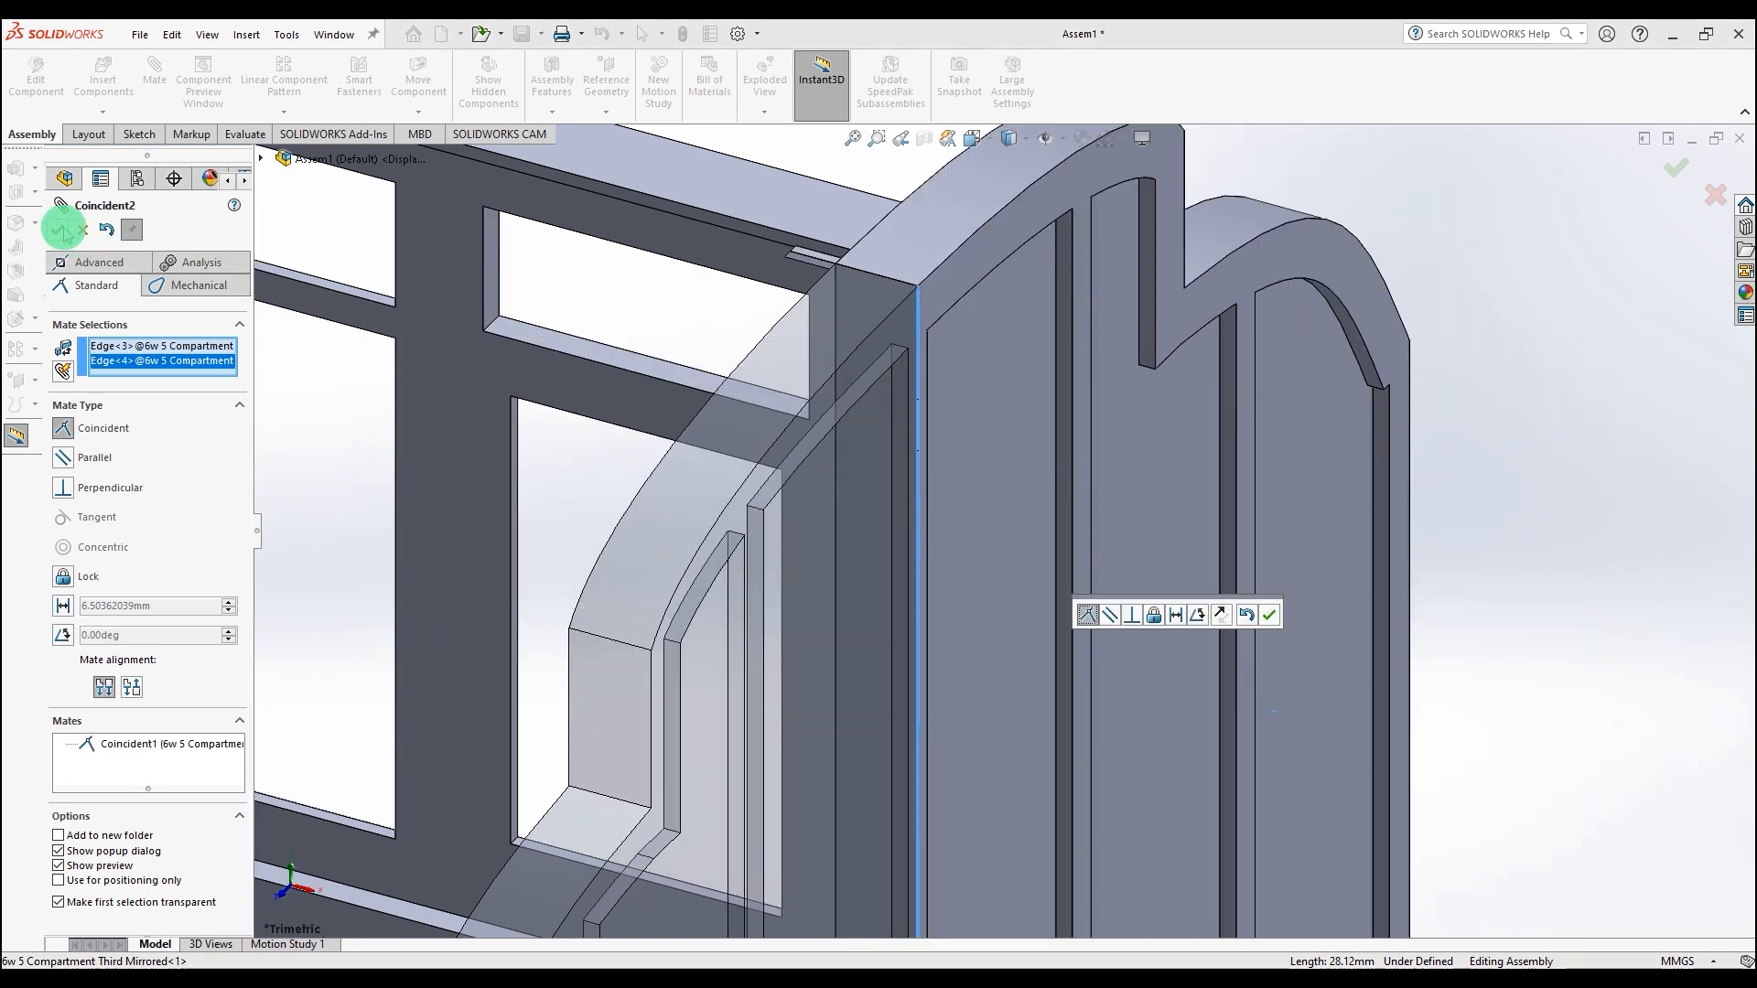
{"action": "left_click", "coordinate": [63, 229]}
{"action": "scroll", "coordinate": [739, 540], "scroll_direction": "up", "scroll_amount": 6}
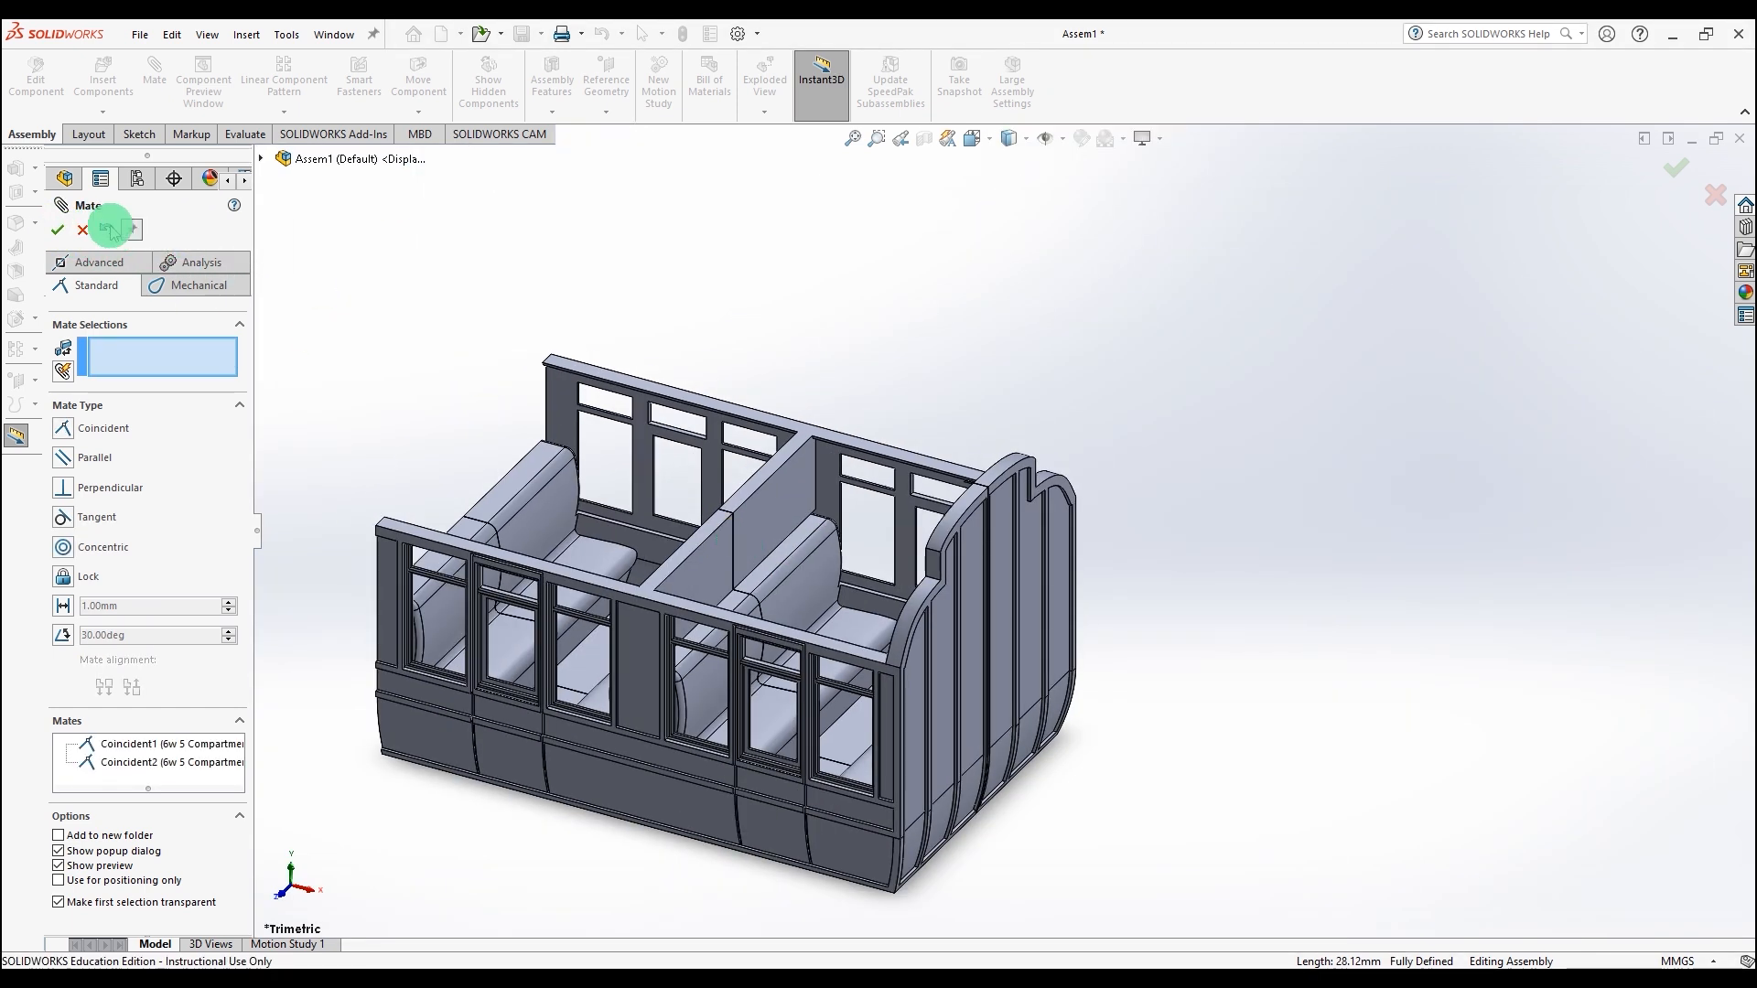
{"action": "left_click", "coordinate": [57, 231]}
Step: Save the assembly as a SOLIDWORKS Part named "6w 5 Compartment Third Part File"
{"action": "middle_click_drag", "start_coordinate": [1259, 710], "coordinate": [1235, 607]}
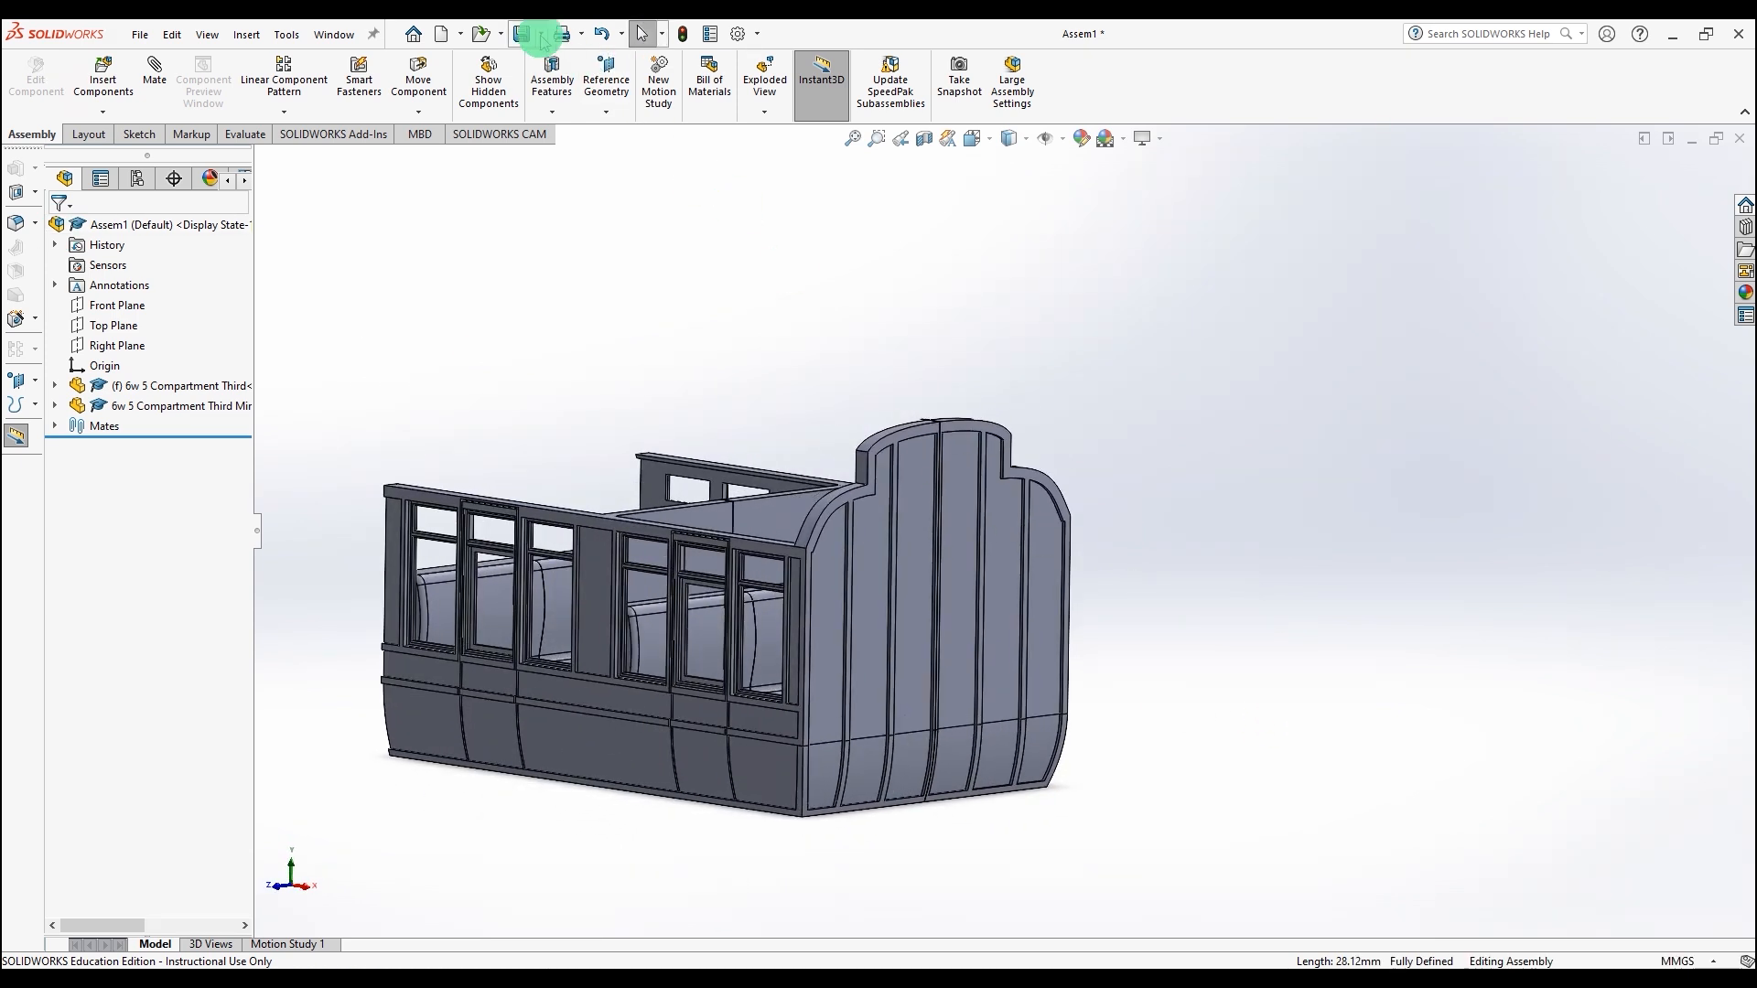
{"action": "left_click", "coordinate": [522, 37]}
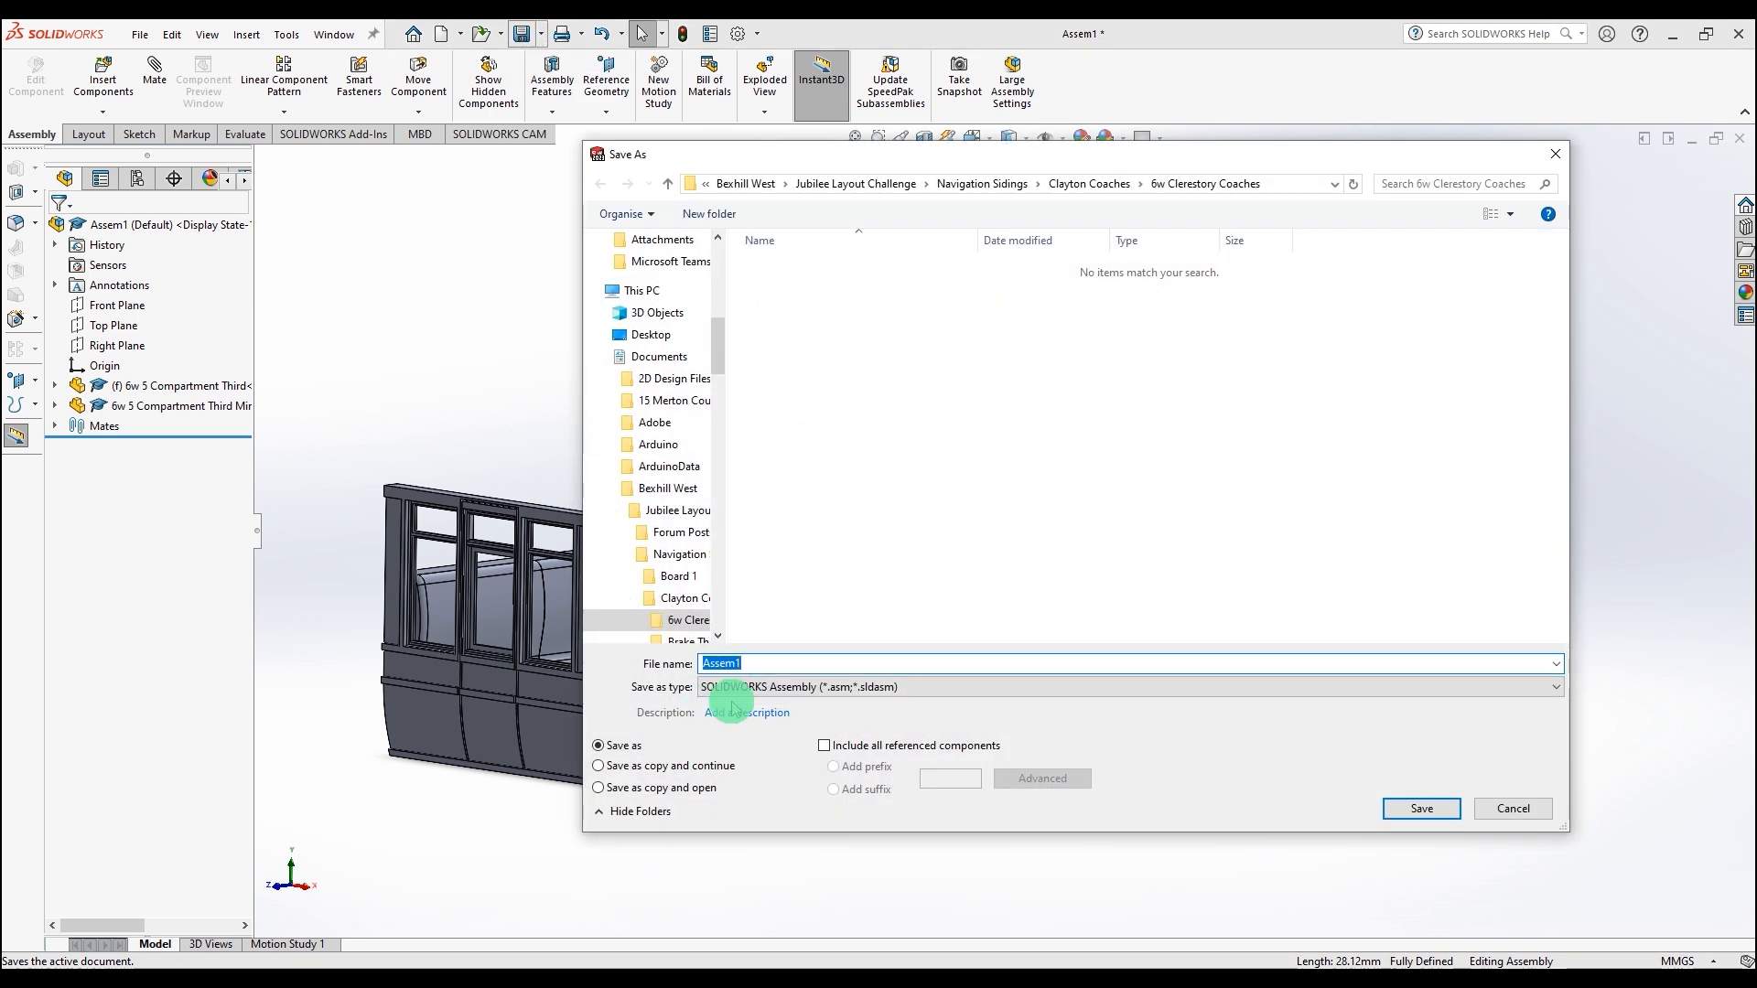
{"action": "type", "text": "6"}
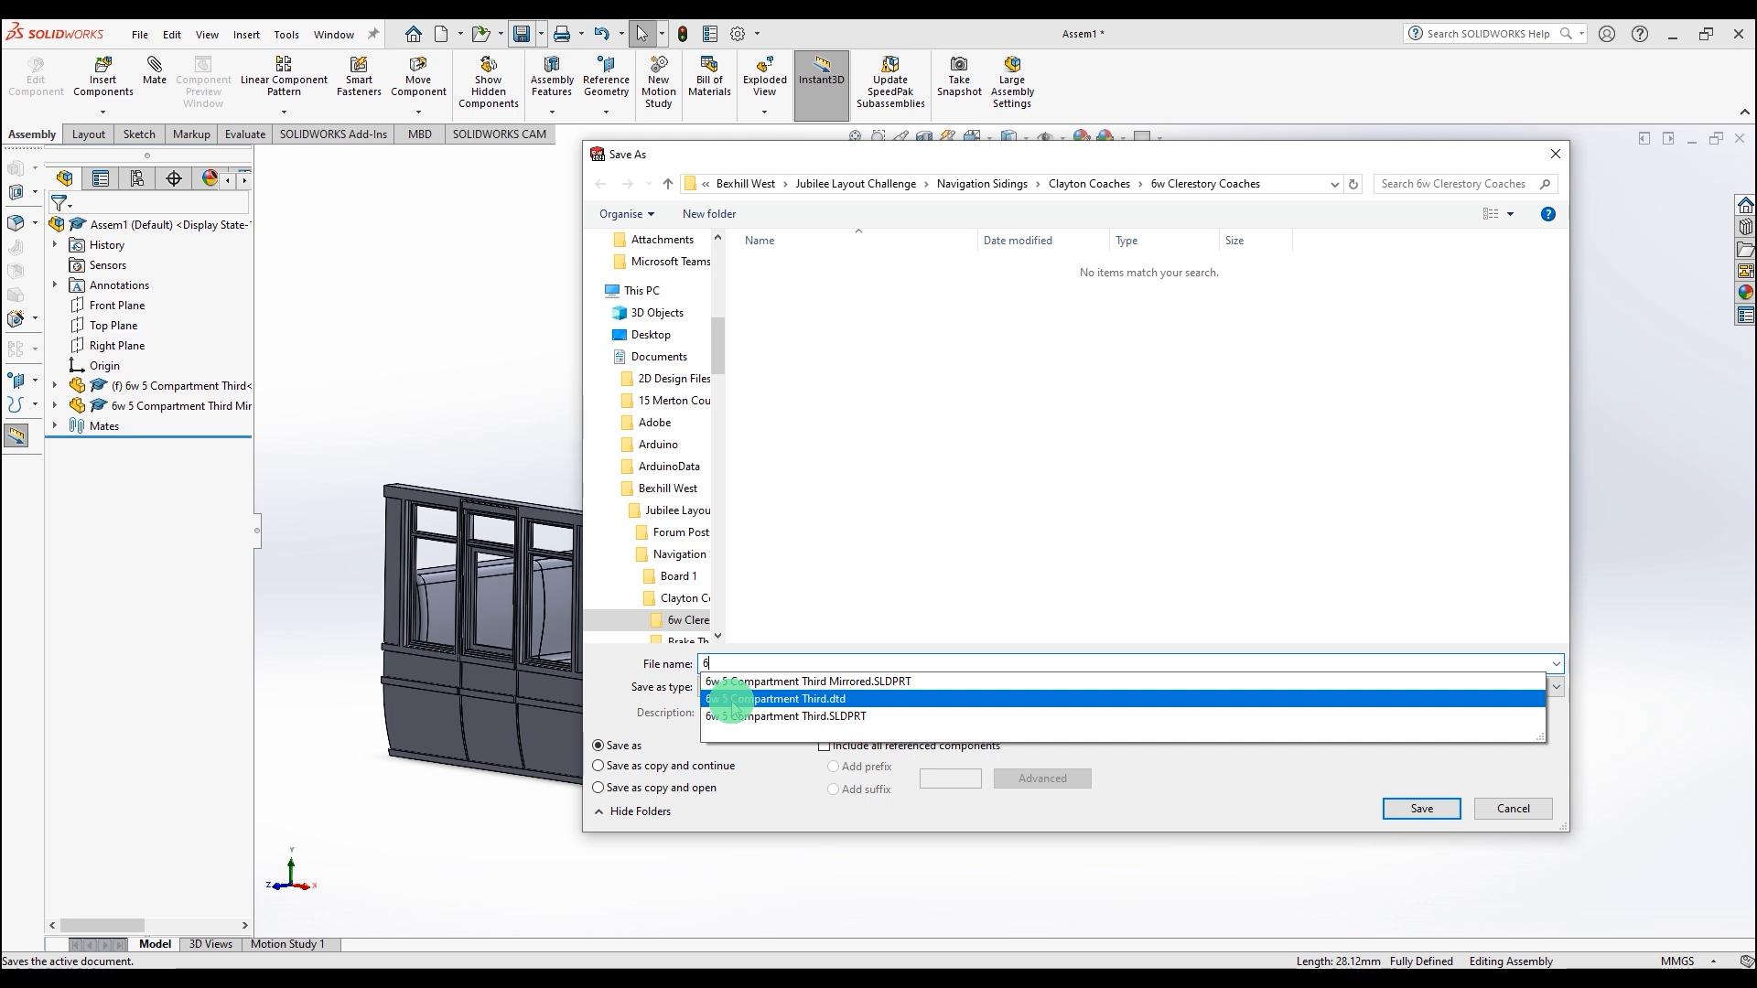
{"action": "type", "text": "w 5 Compartment Thi"}
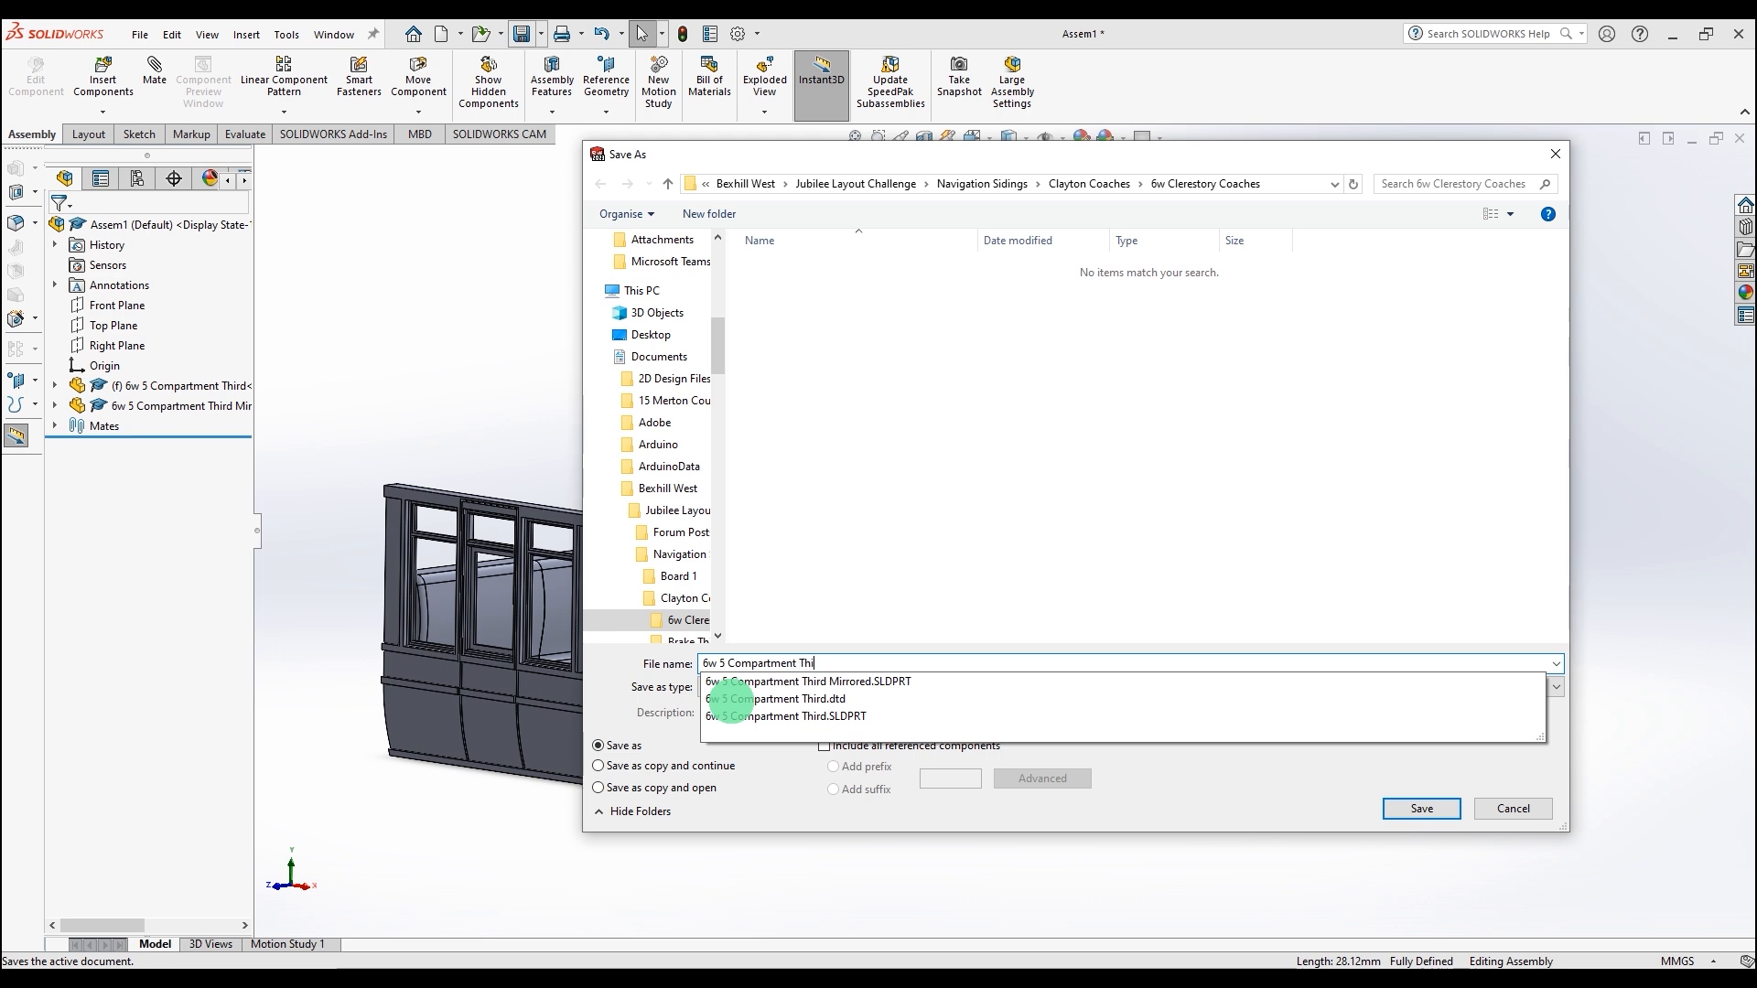
{"action": "type", "text": "Part File"}
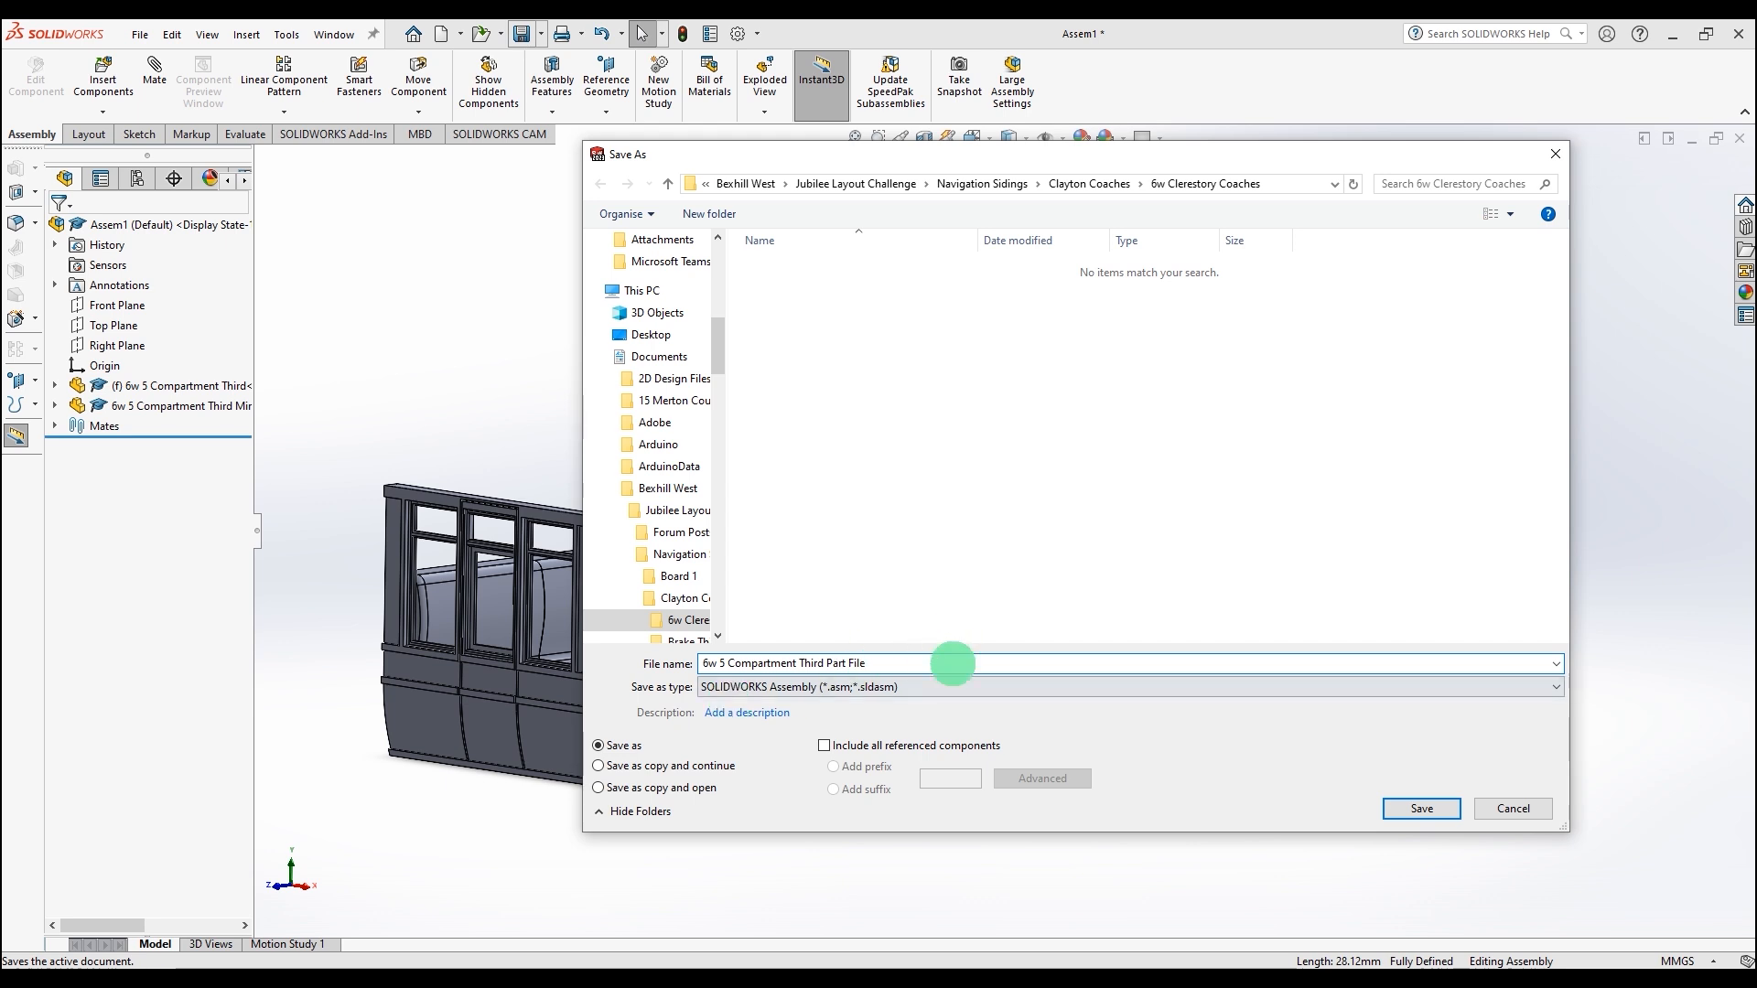
{"action": "left_click", "coordinate": [958, 687]}
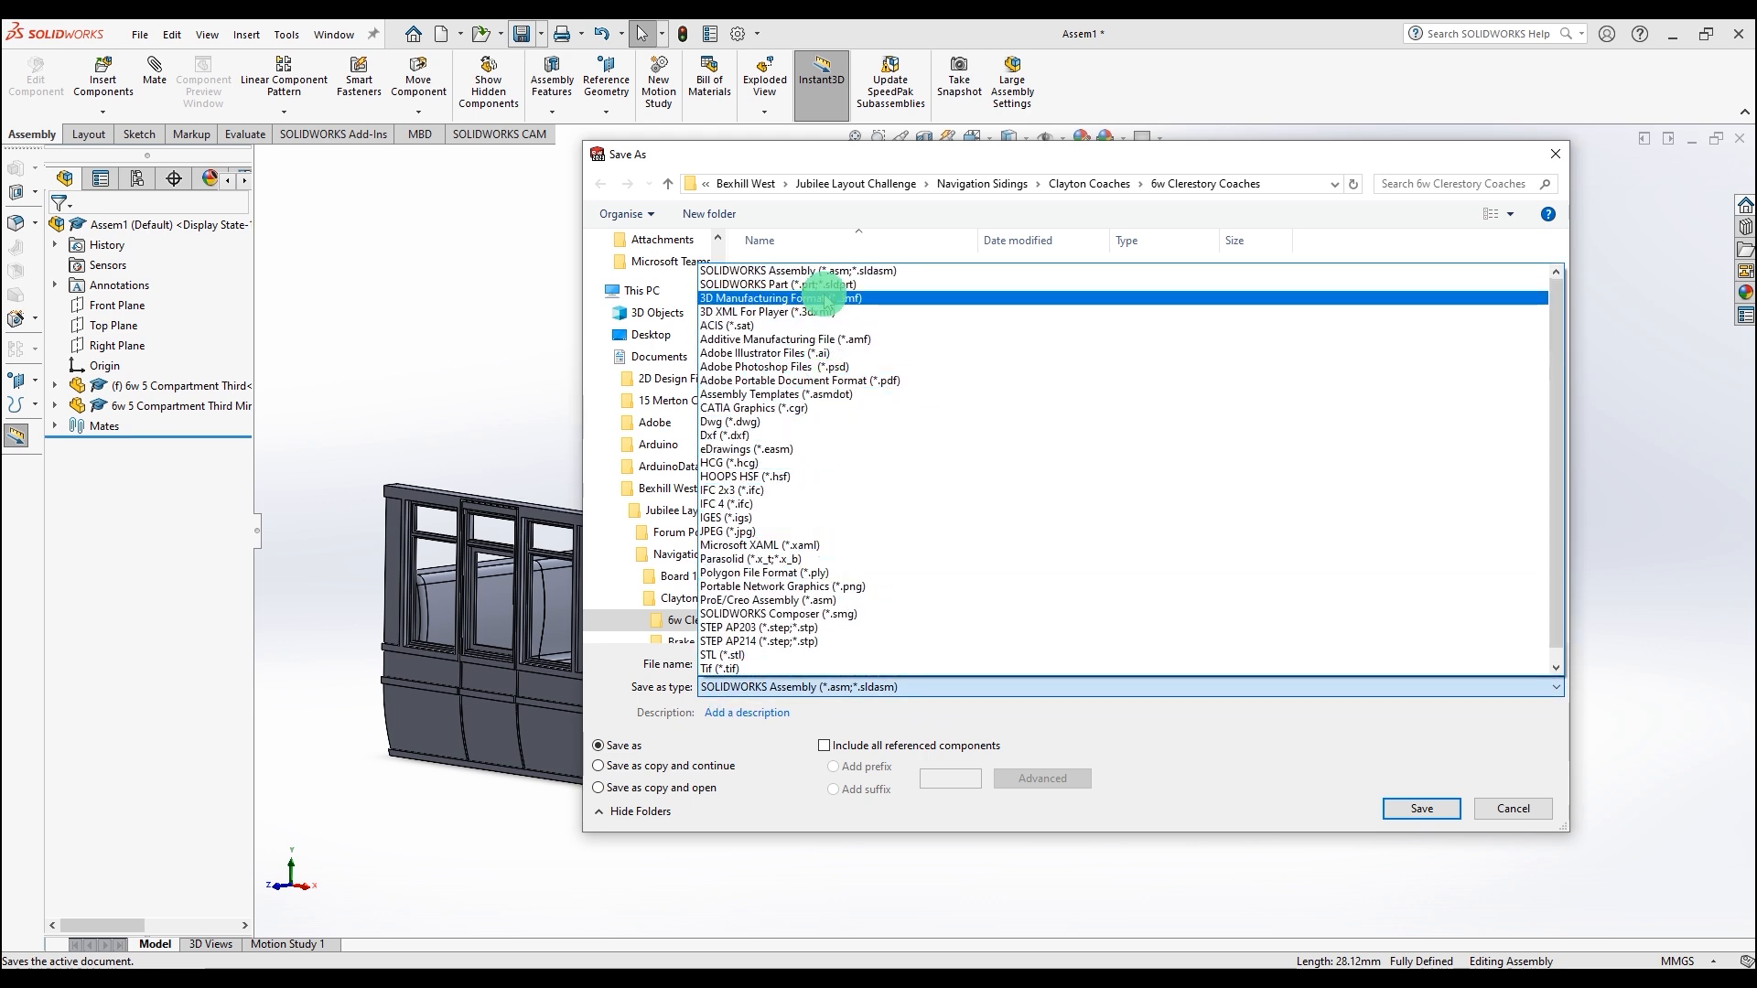
{"action": "left_click", "coordinate": [823, 283]}
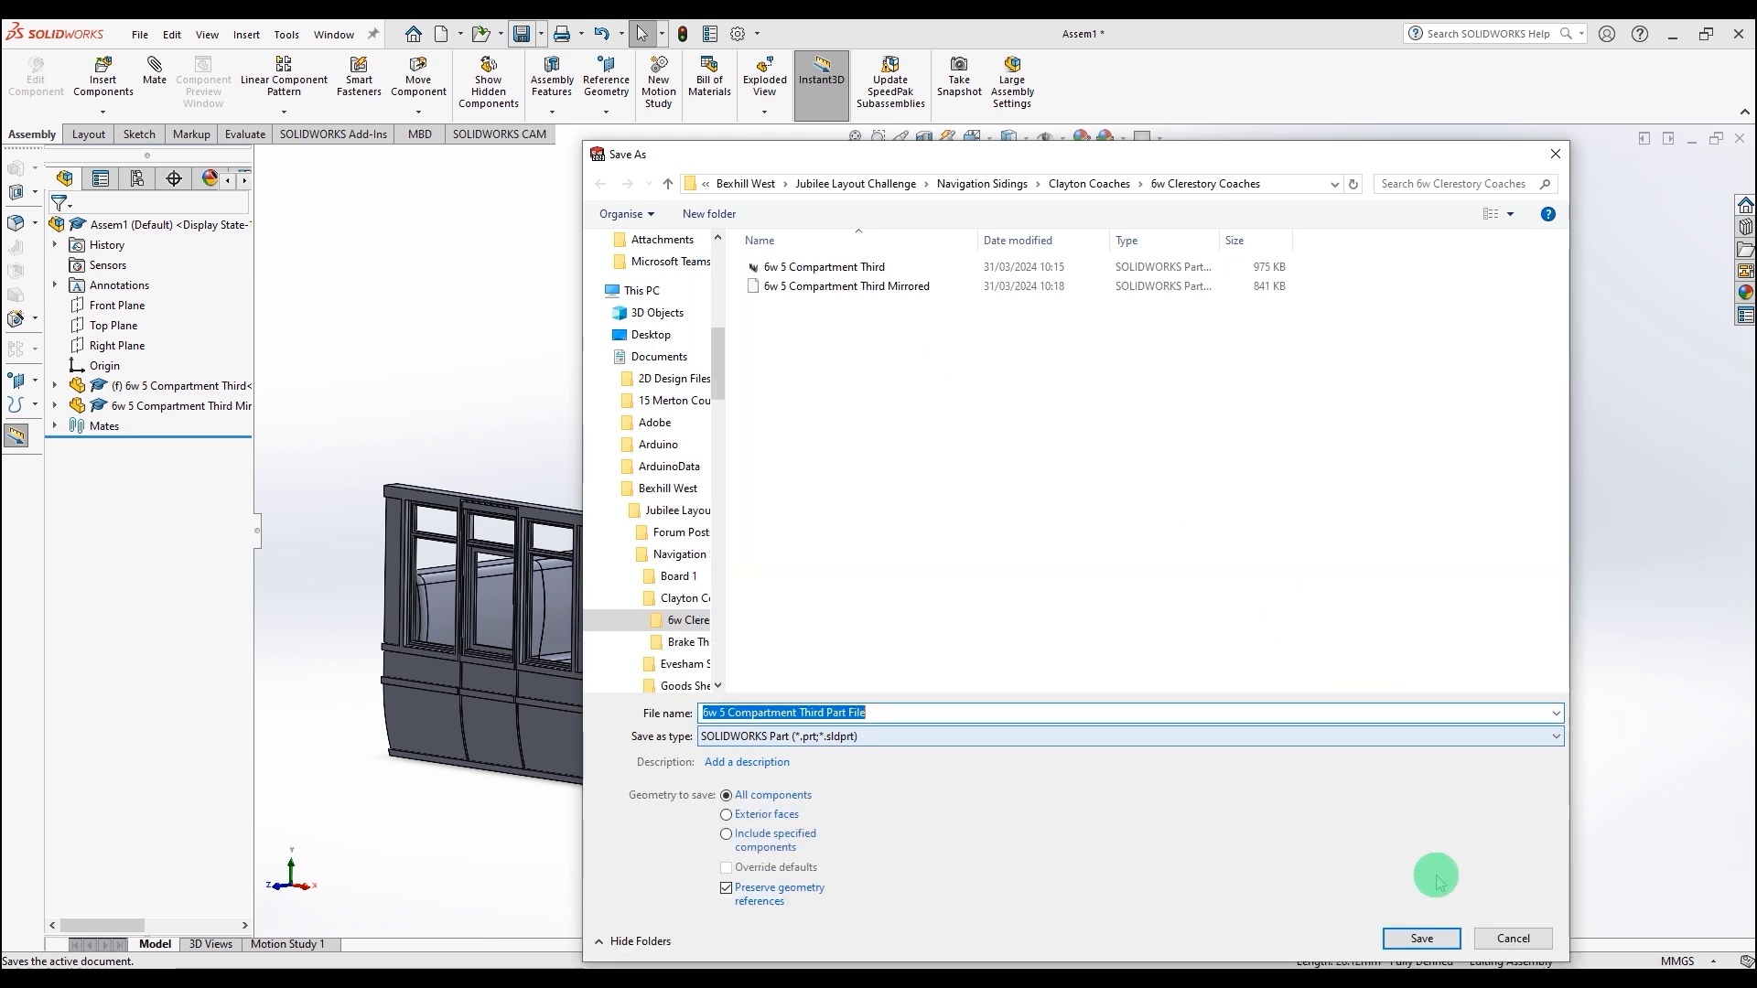
{"action": "left_click", "coordinate": [1425, 941]}
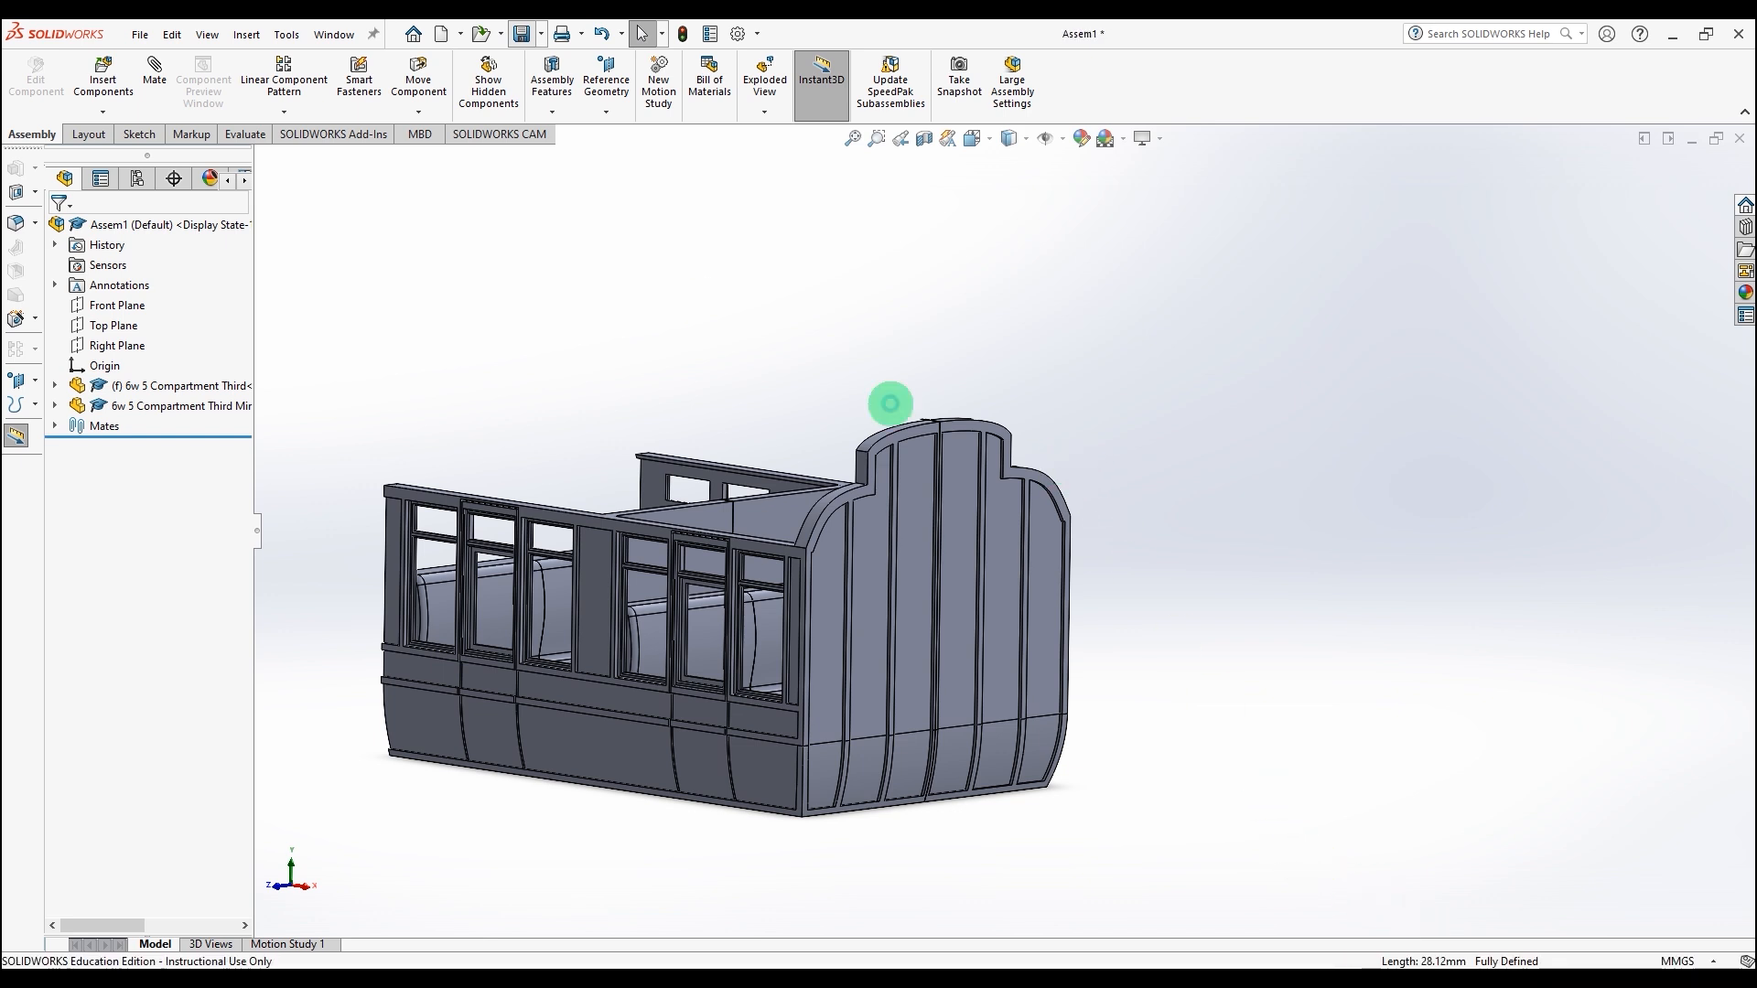
Step: Open the part file "6w 5 Compartment Third Part File" from the 6w Clerestory Coaches folder
{"action": "left_click", "coordinate": [478, 34]}
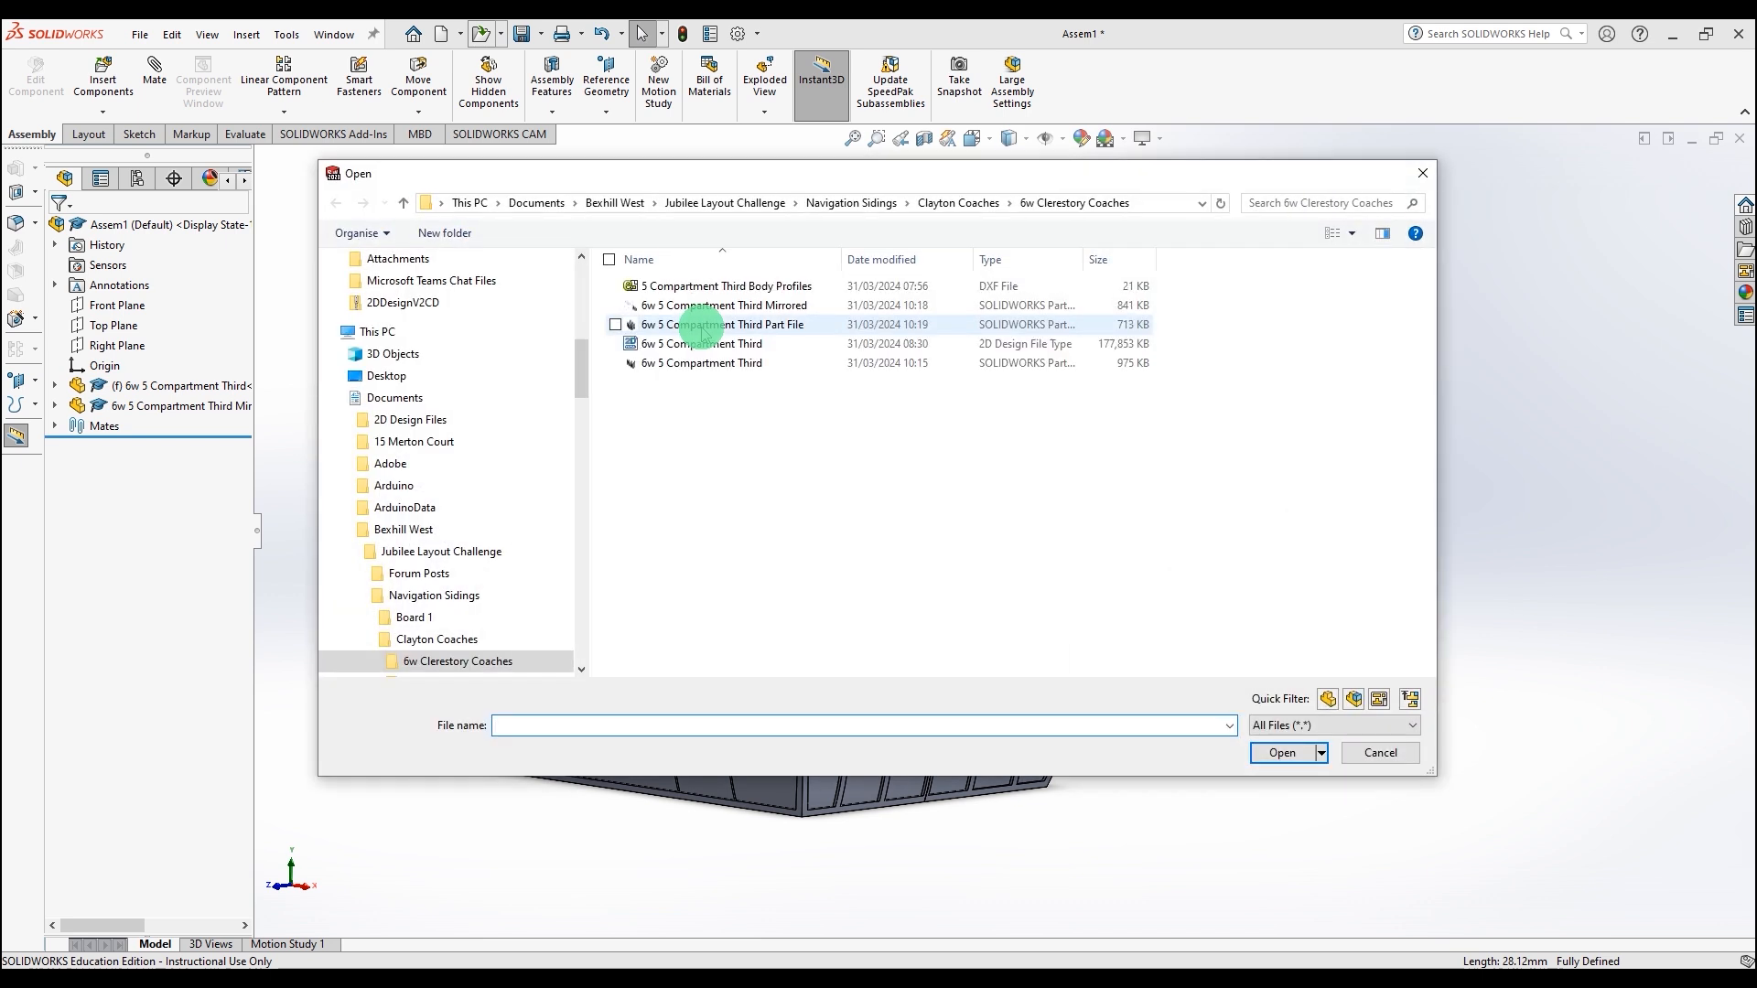
{"action": "left_click", "coordinate": [701, 327]}
{"action": "left_click", "coordinate": [1282, 752]}
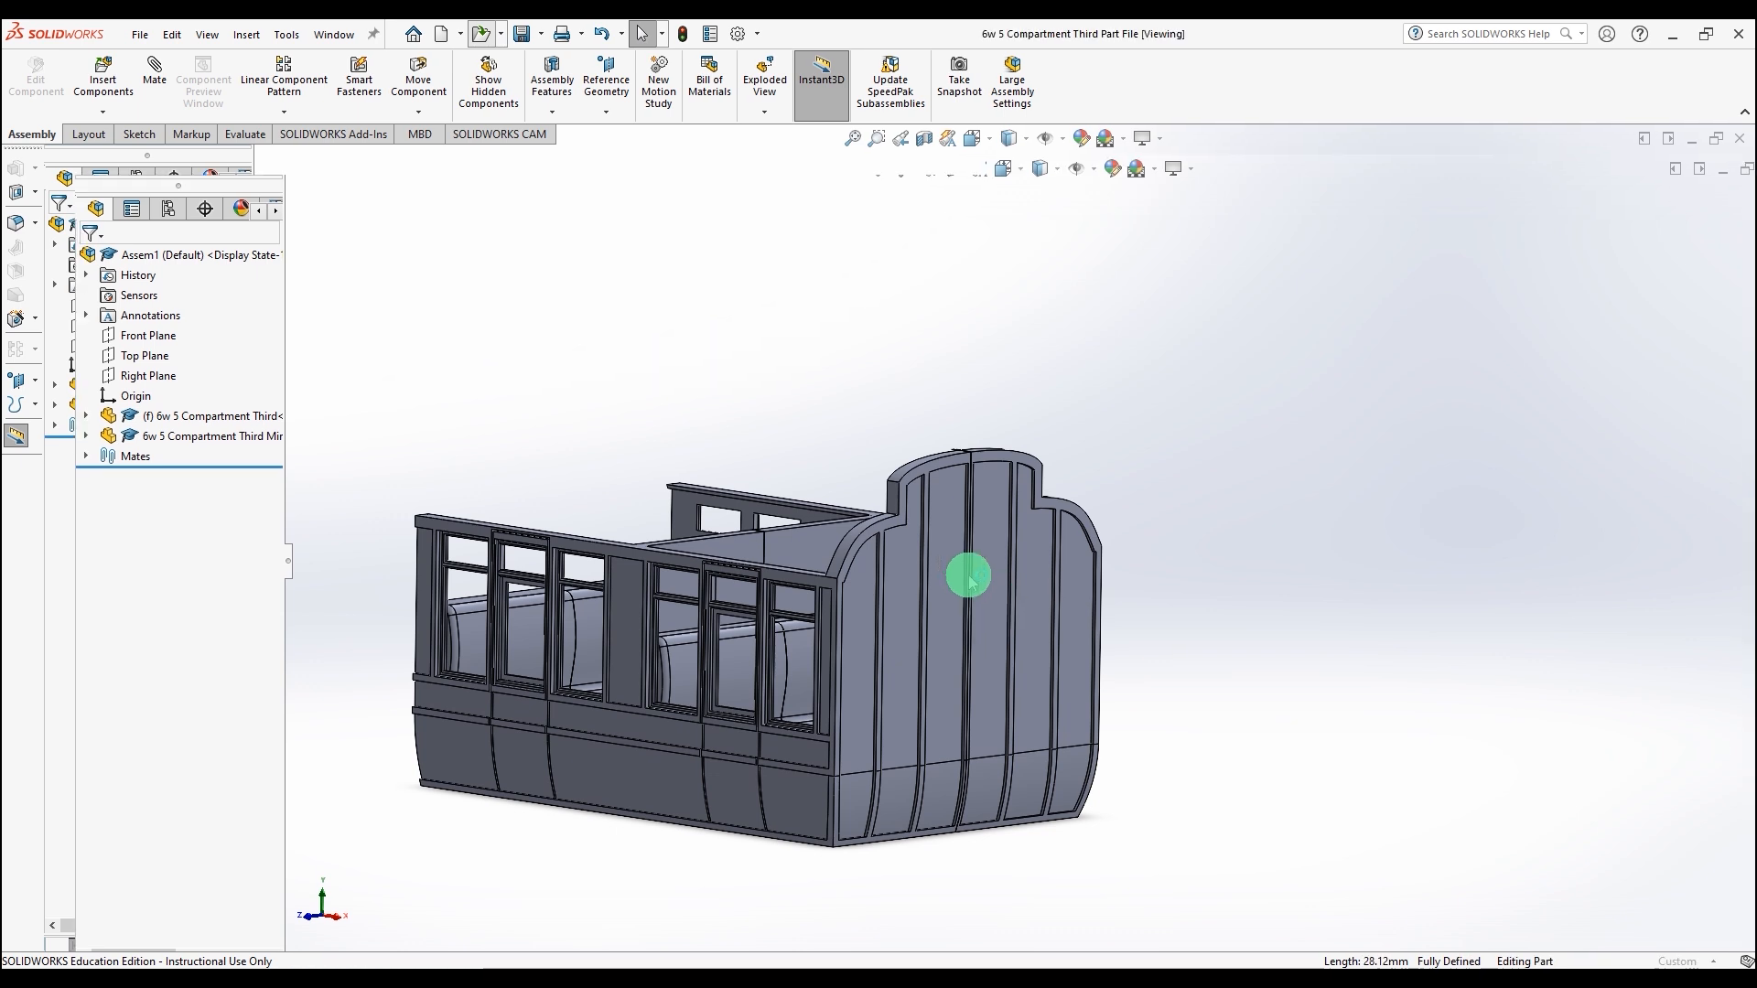
Step: Save the part as "6w 5 Compartment Third End Compartment" in the same folder, declining feature recognition
{"action": "left_click", "coordinate": [539, 34]}
{"action": "left_click", "coordinate": [549, 82]}
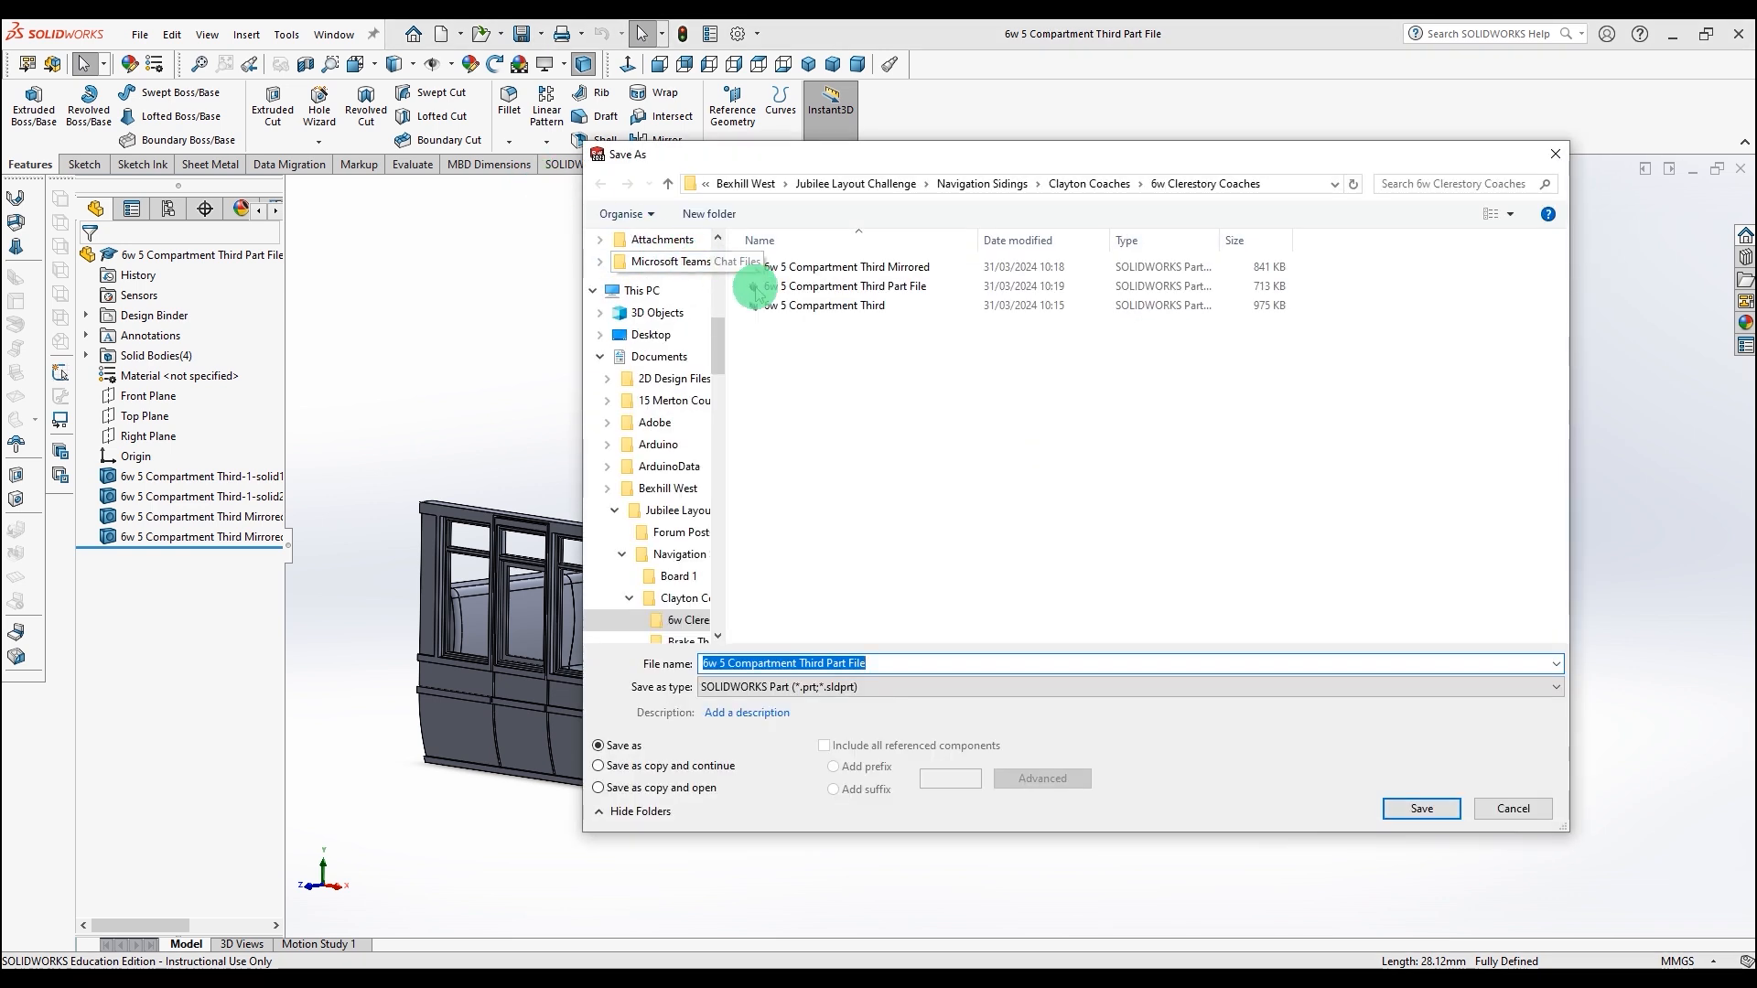
{"action": "left_click", "coordinate": [828, 287]}
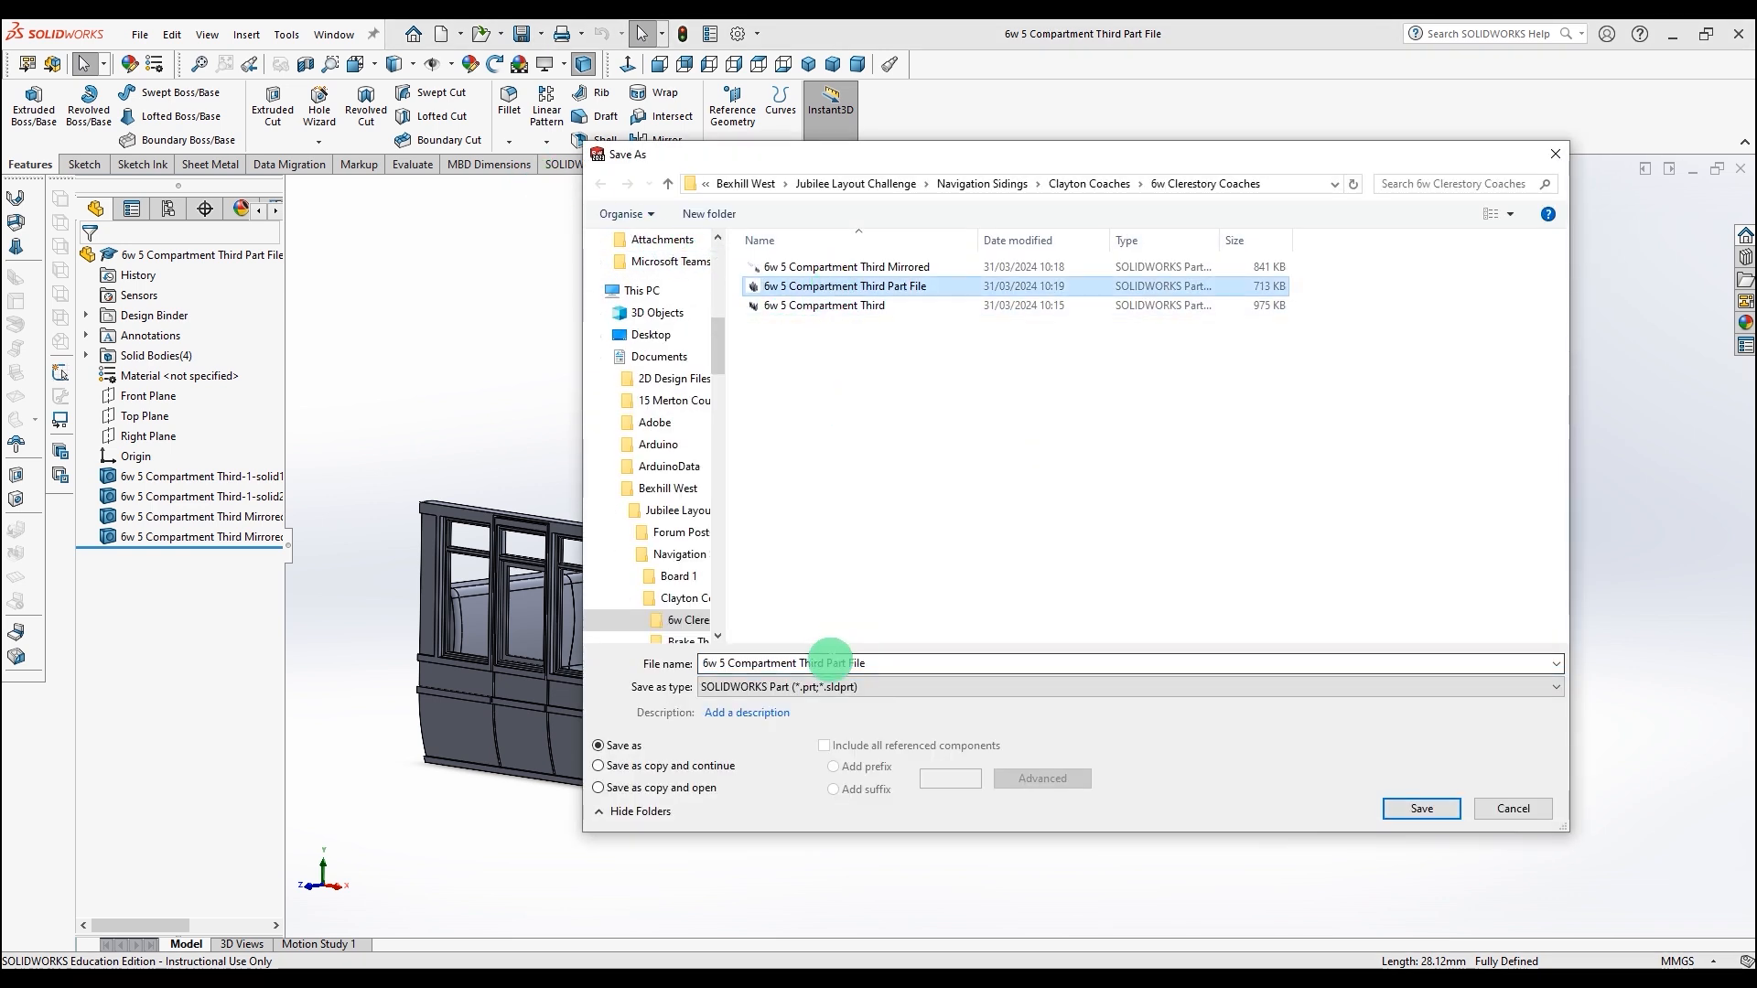
{"action": "left_click", "coordinate": [886, 661]}
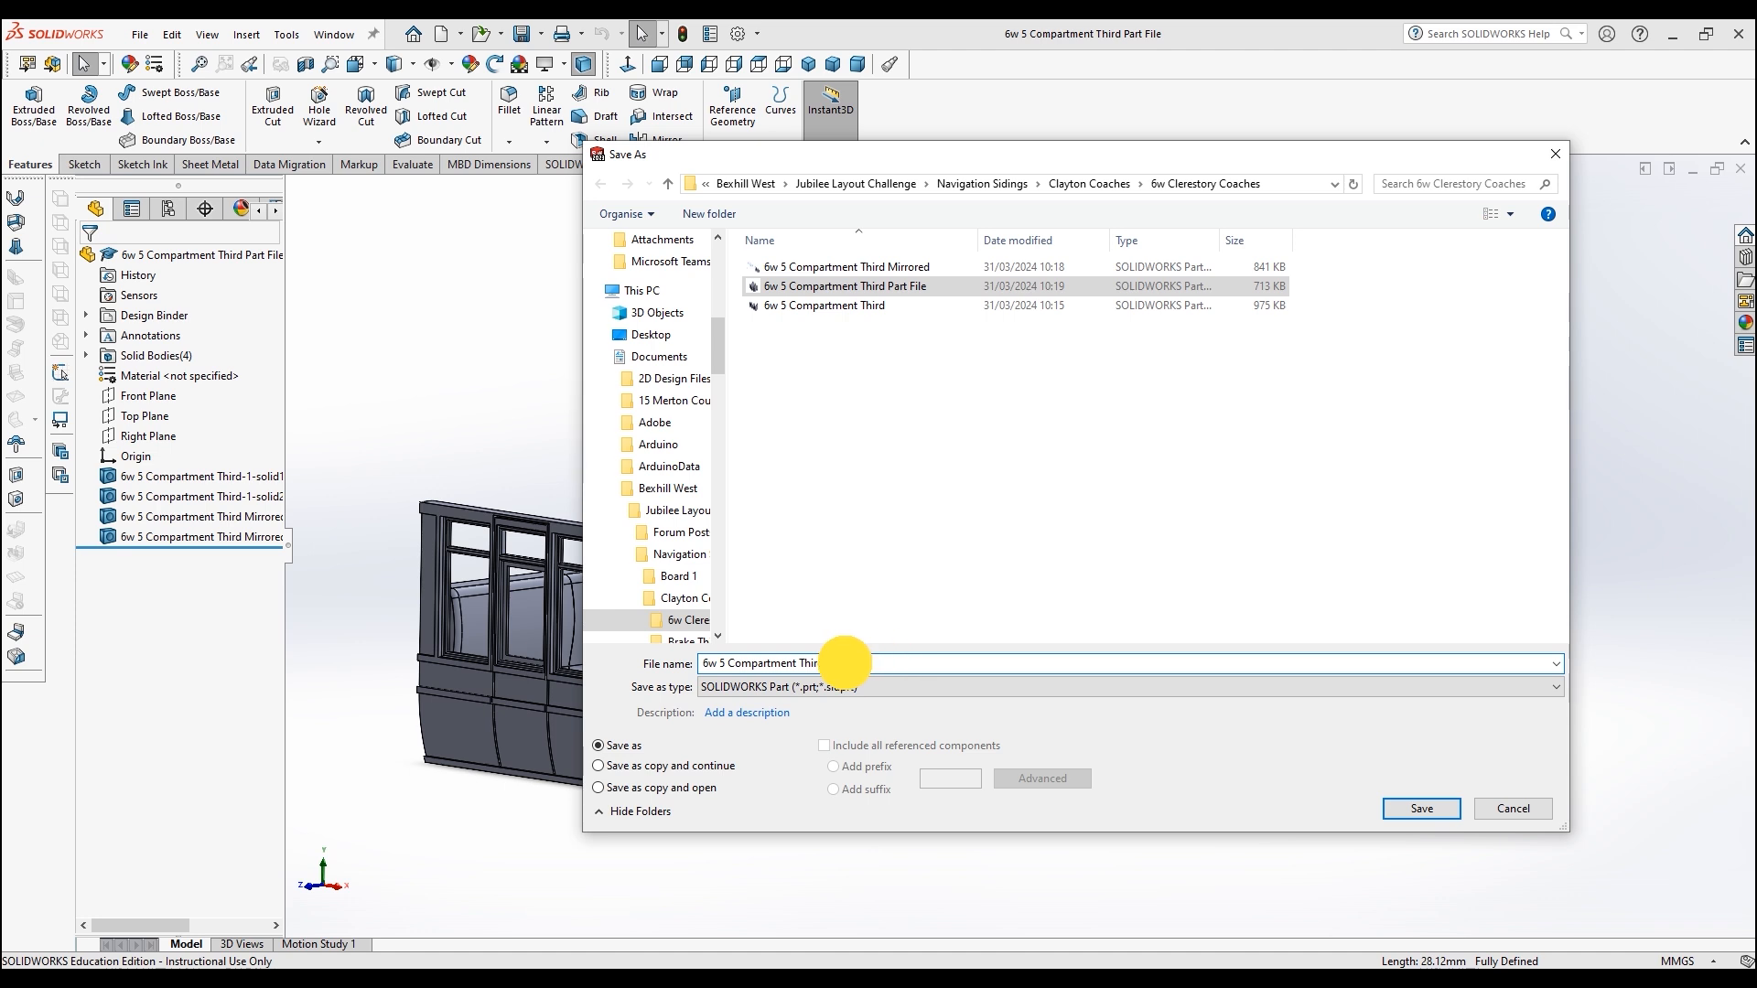
{"action": "type", "text": "End Compa"}
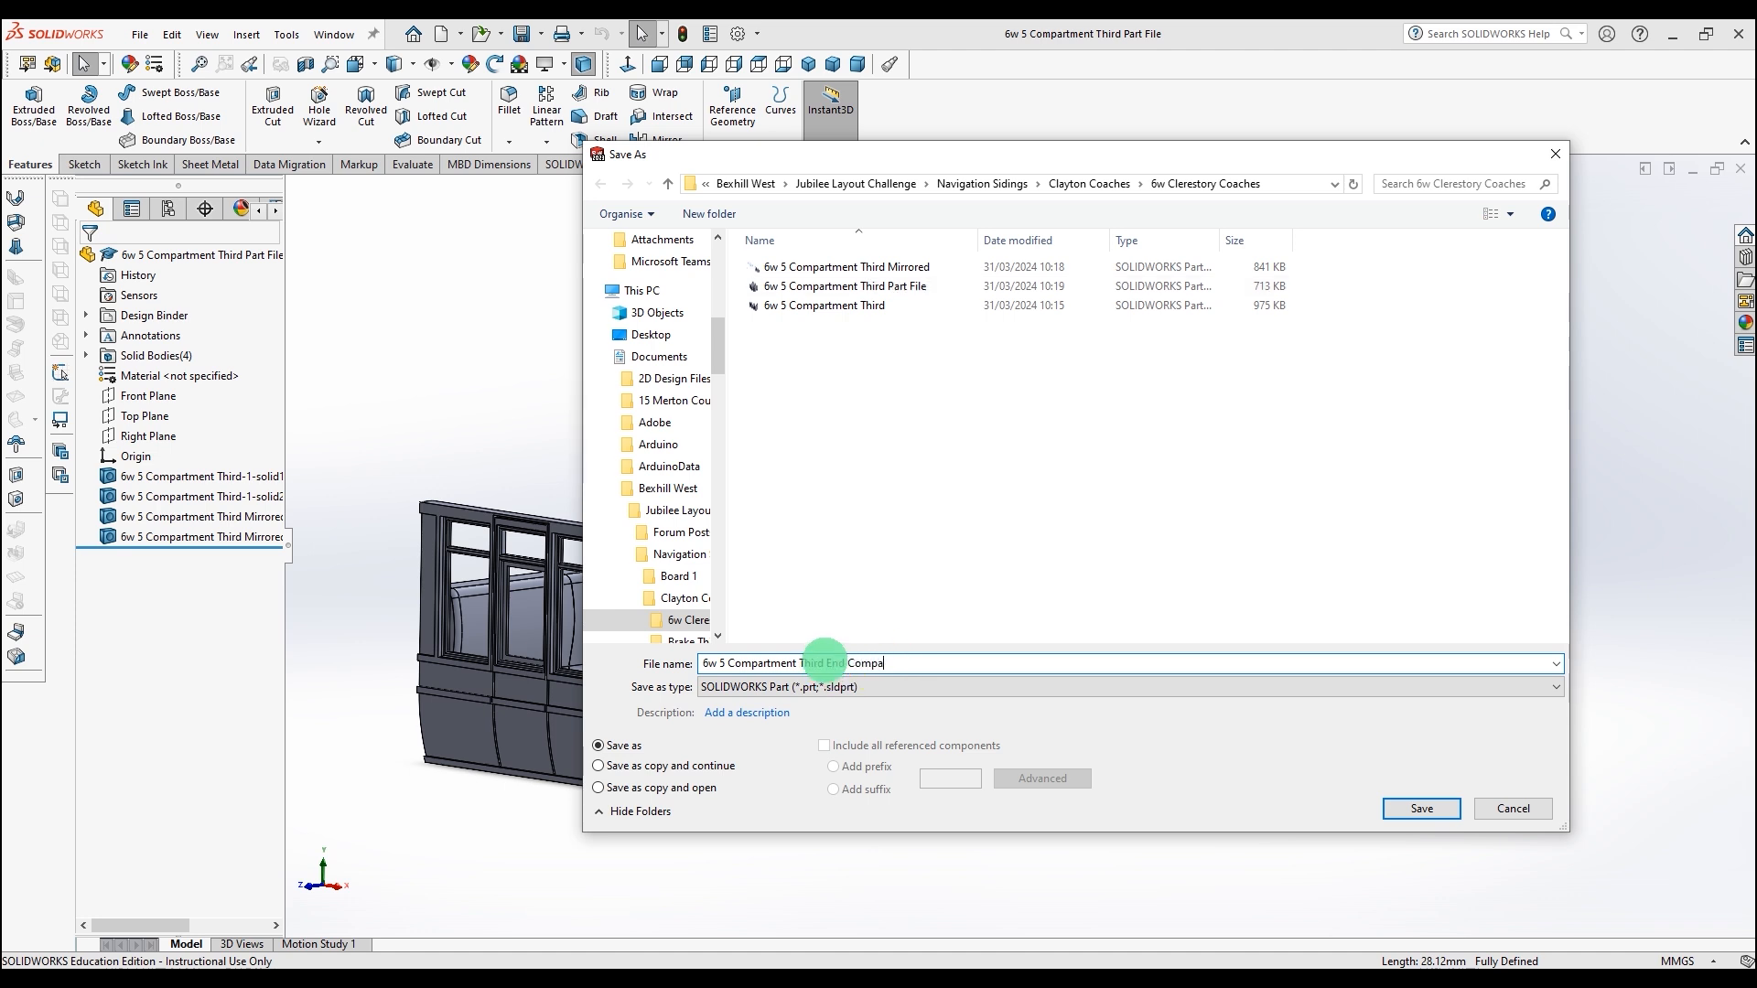
{"action": "left_click", "coordinate": [1421, 808]}
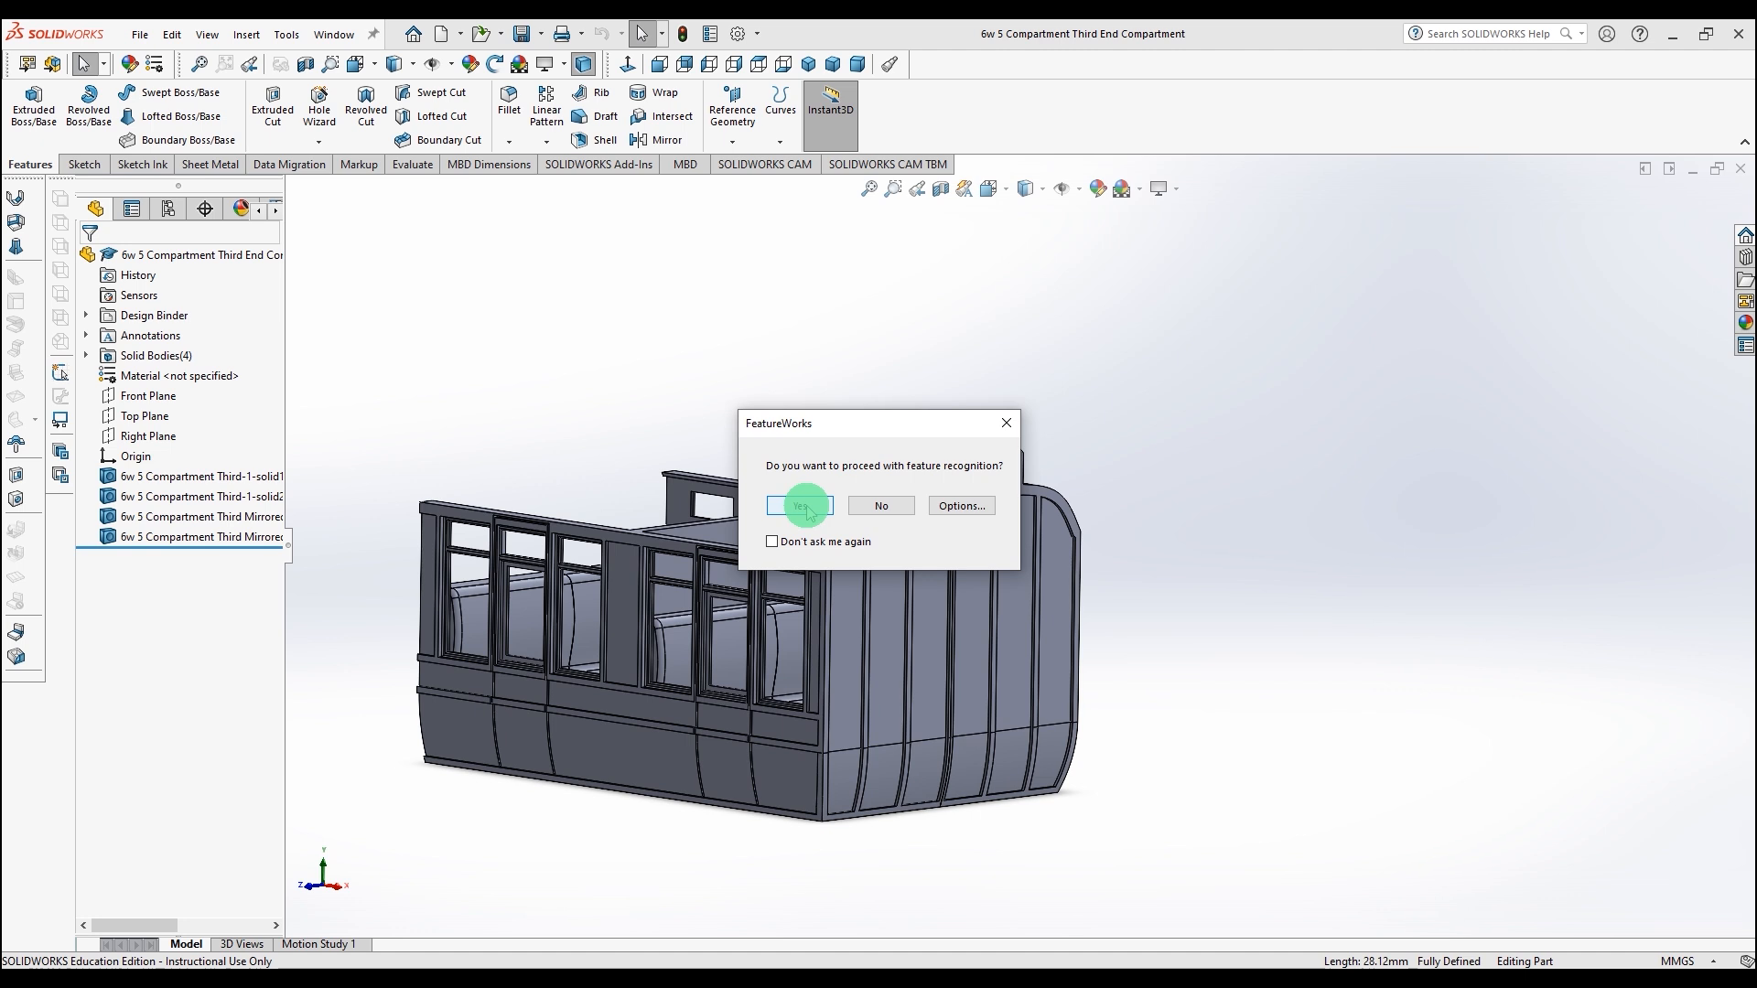
{"action": "left_click", "coordinate": [880, 503]}
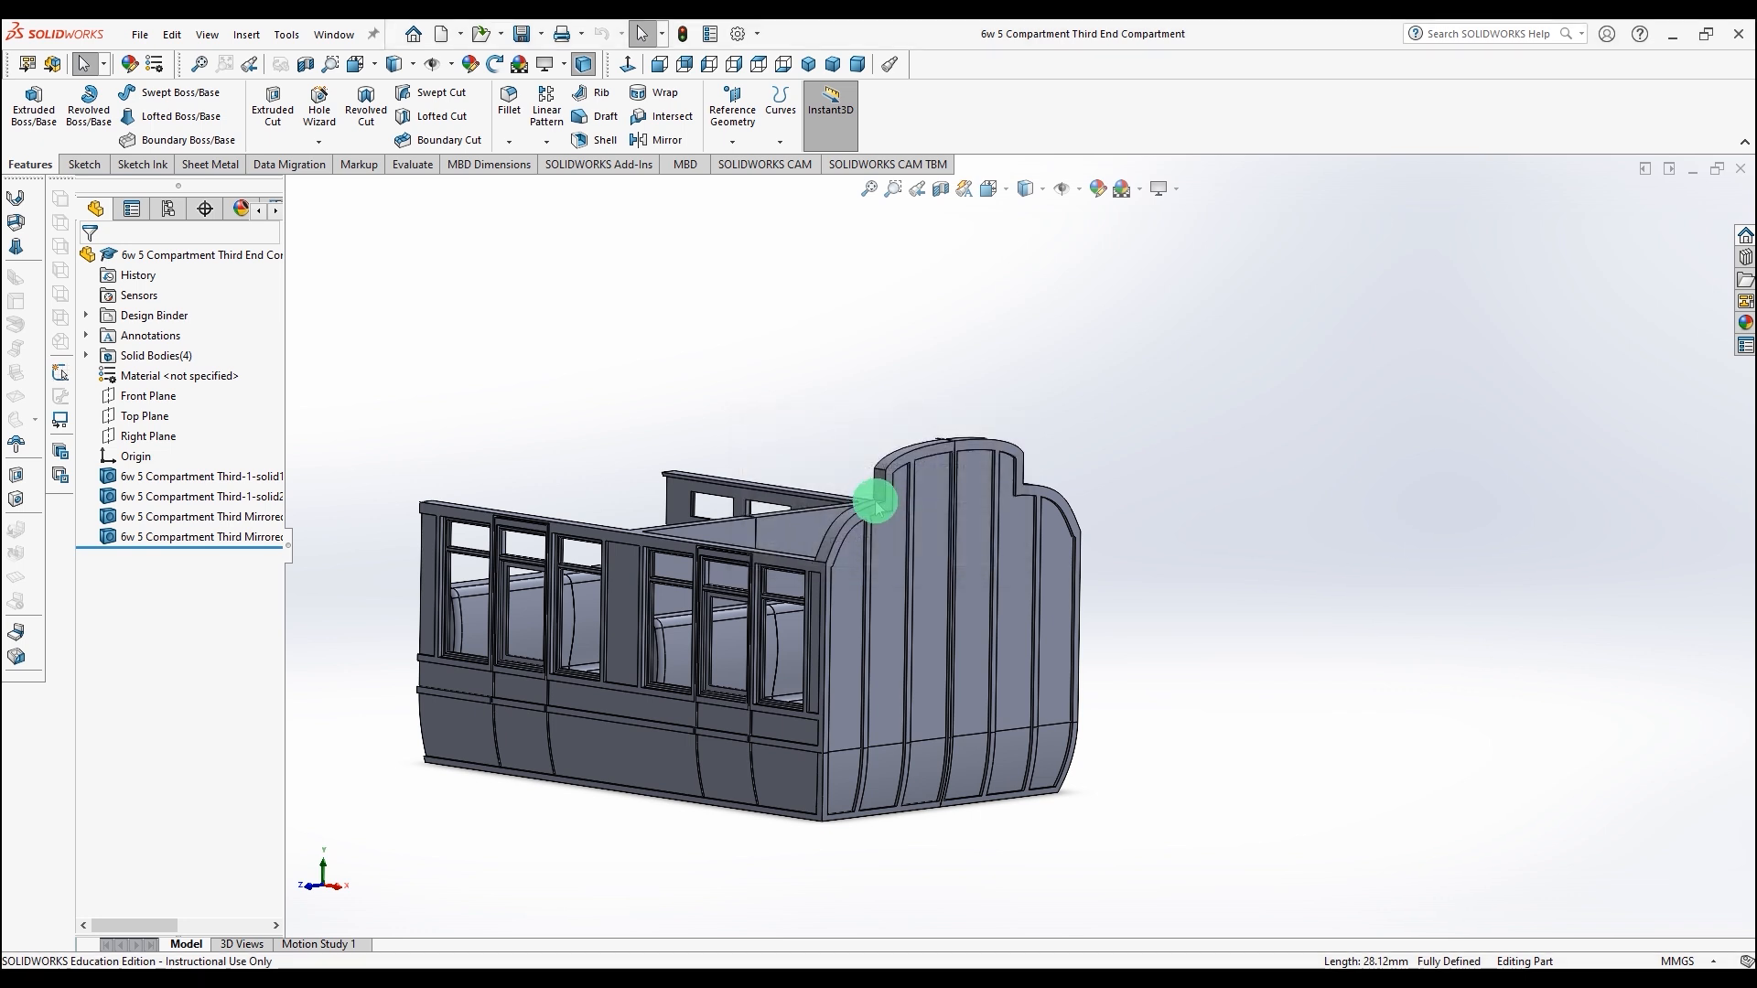
Step: Save a copy named "6w 5 Compartment" and open it, keeping the original document open
{"action": "scroll", "coordinate": [702, 468], "scroll_direction": "down", "scroll_amount": 2}
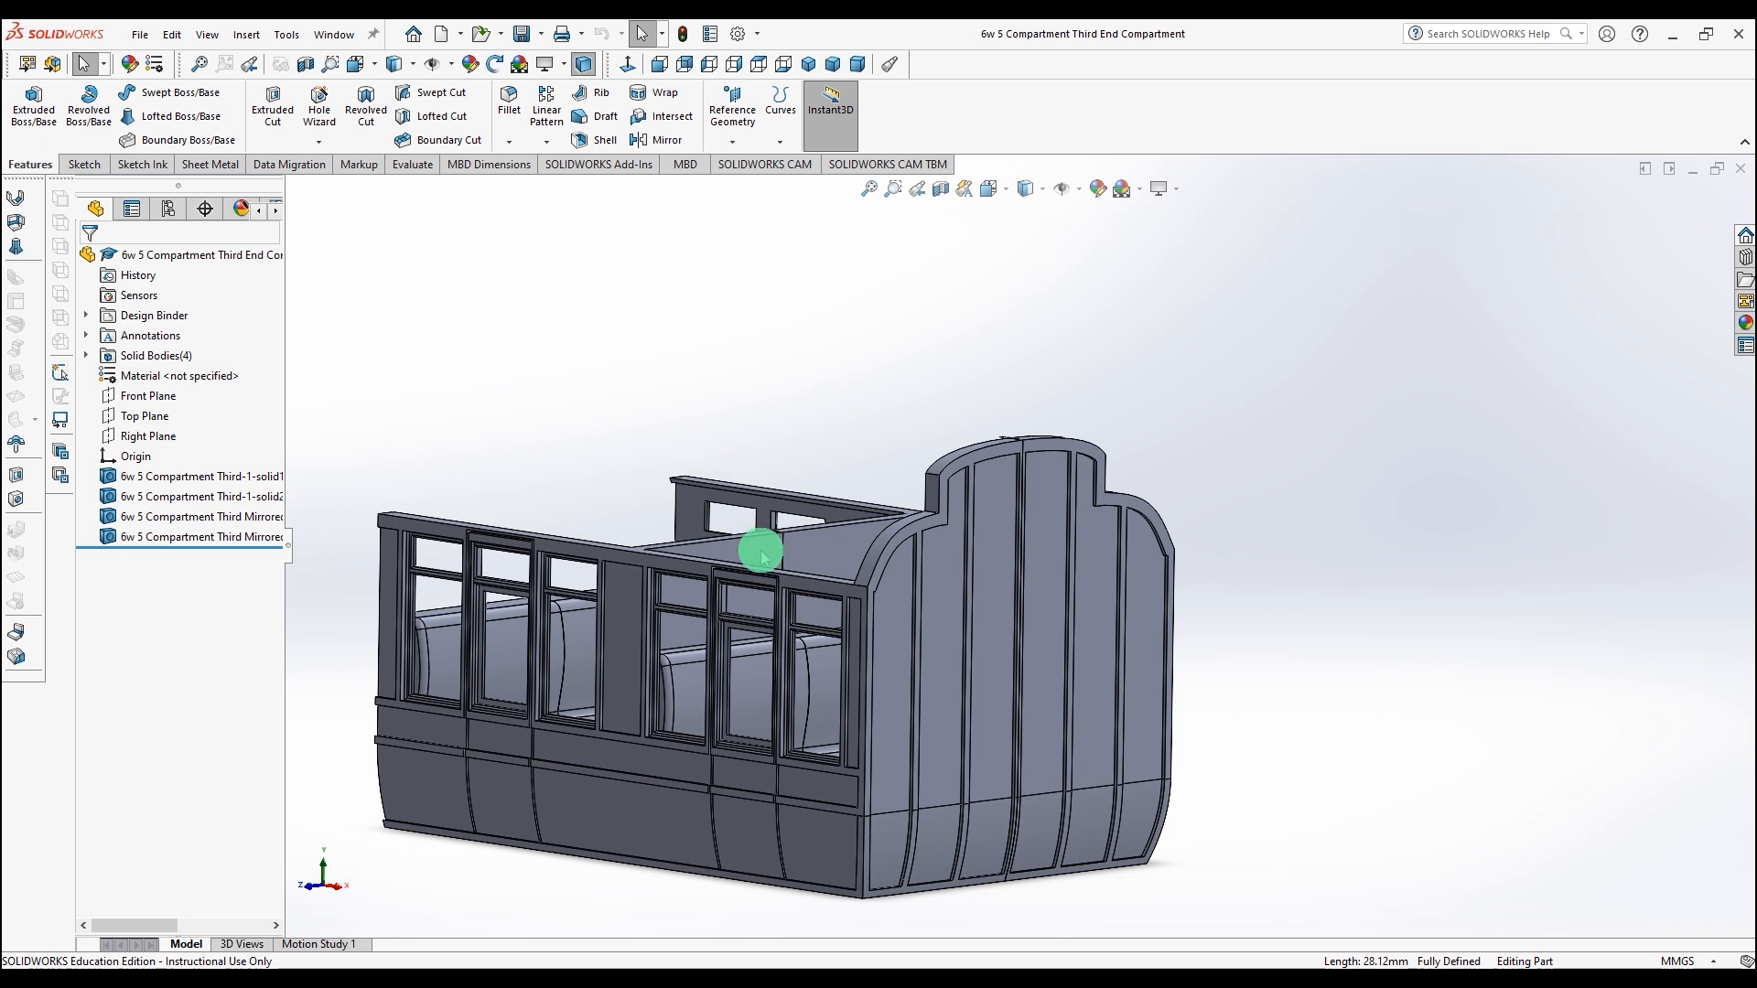
{"action": "left_click", "coordinate": [542, 38]}
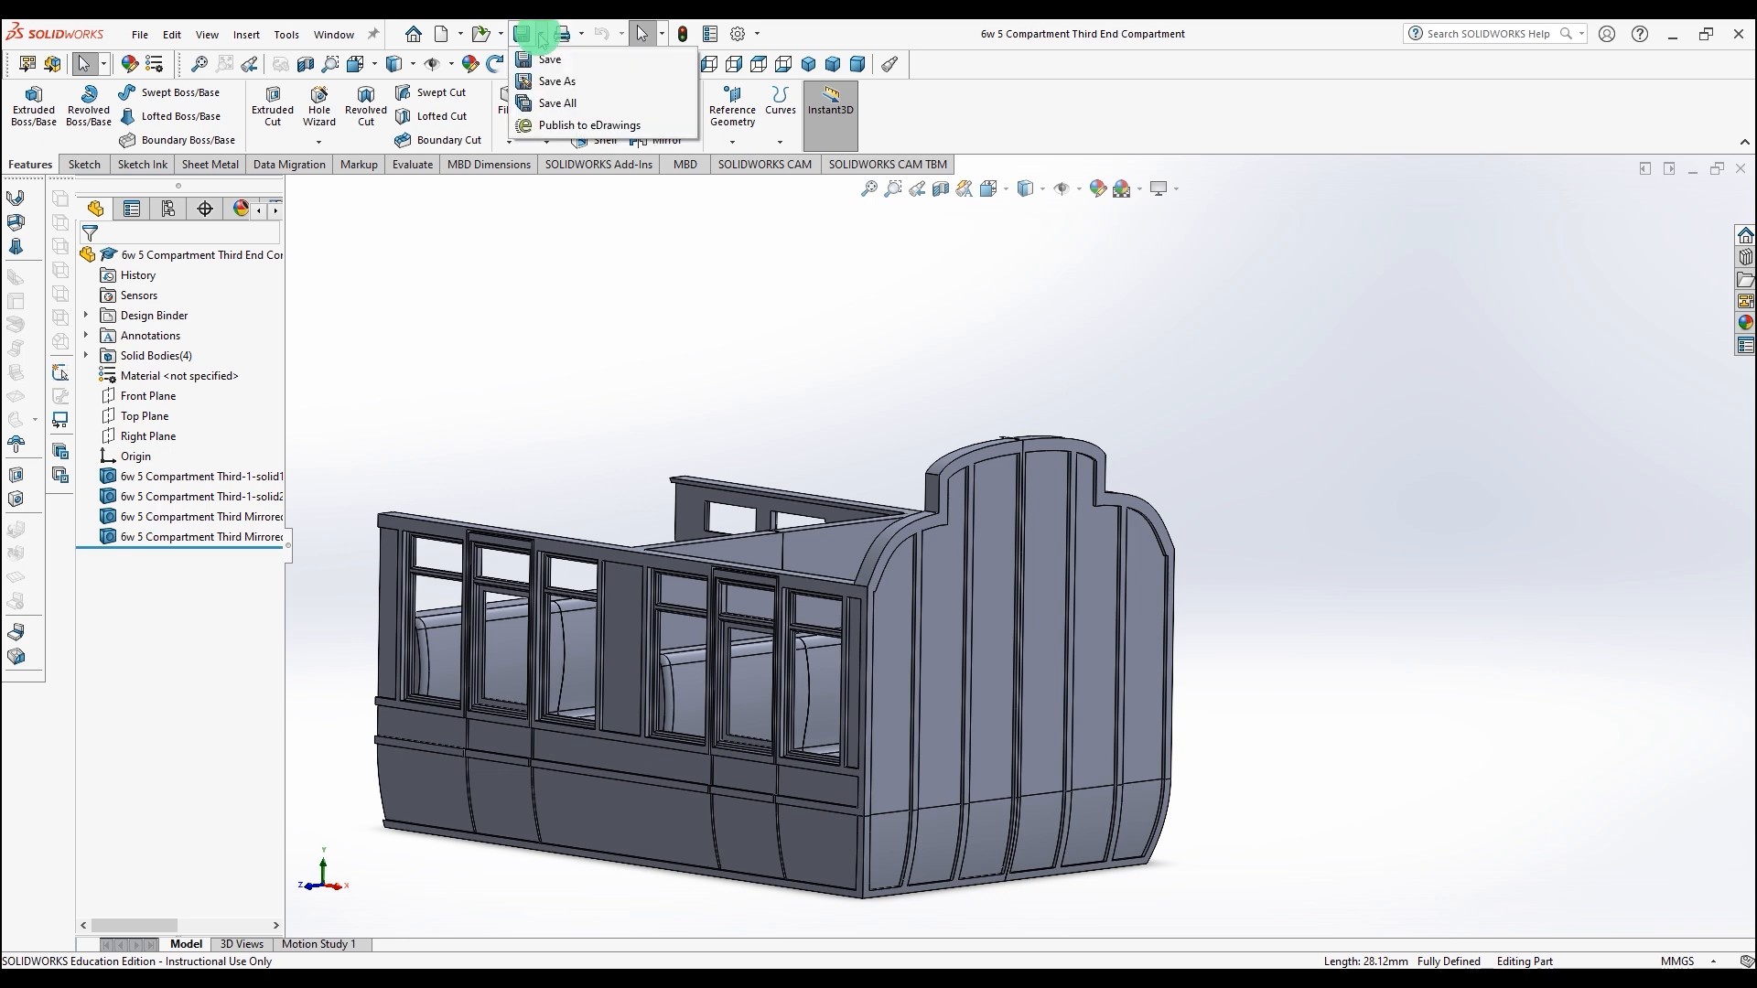
{"action": "left_click", "coordinate": [538, 80]}
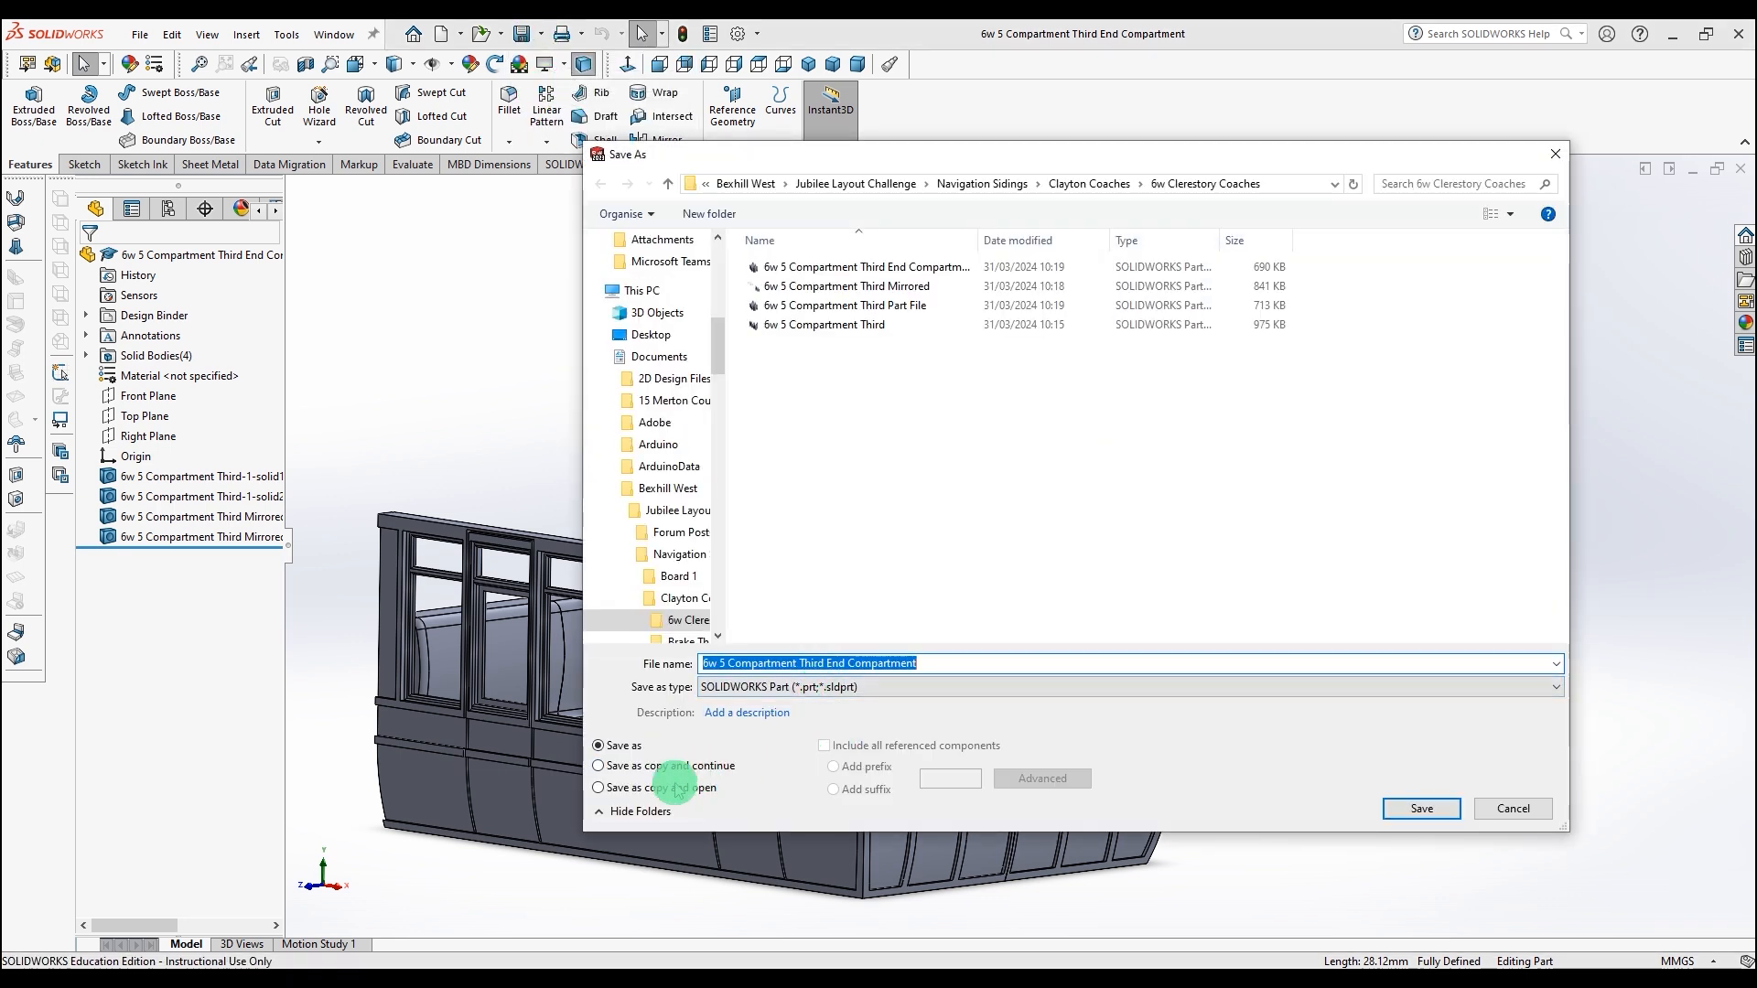
{"action": "left_click", "coordinate": [678, 789]}
{"action": "left_click", "coordinate": [821, 663]}
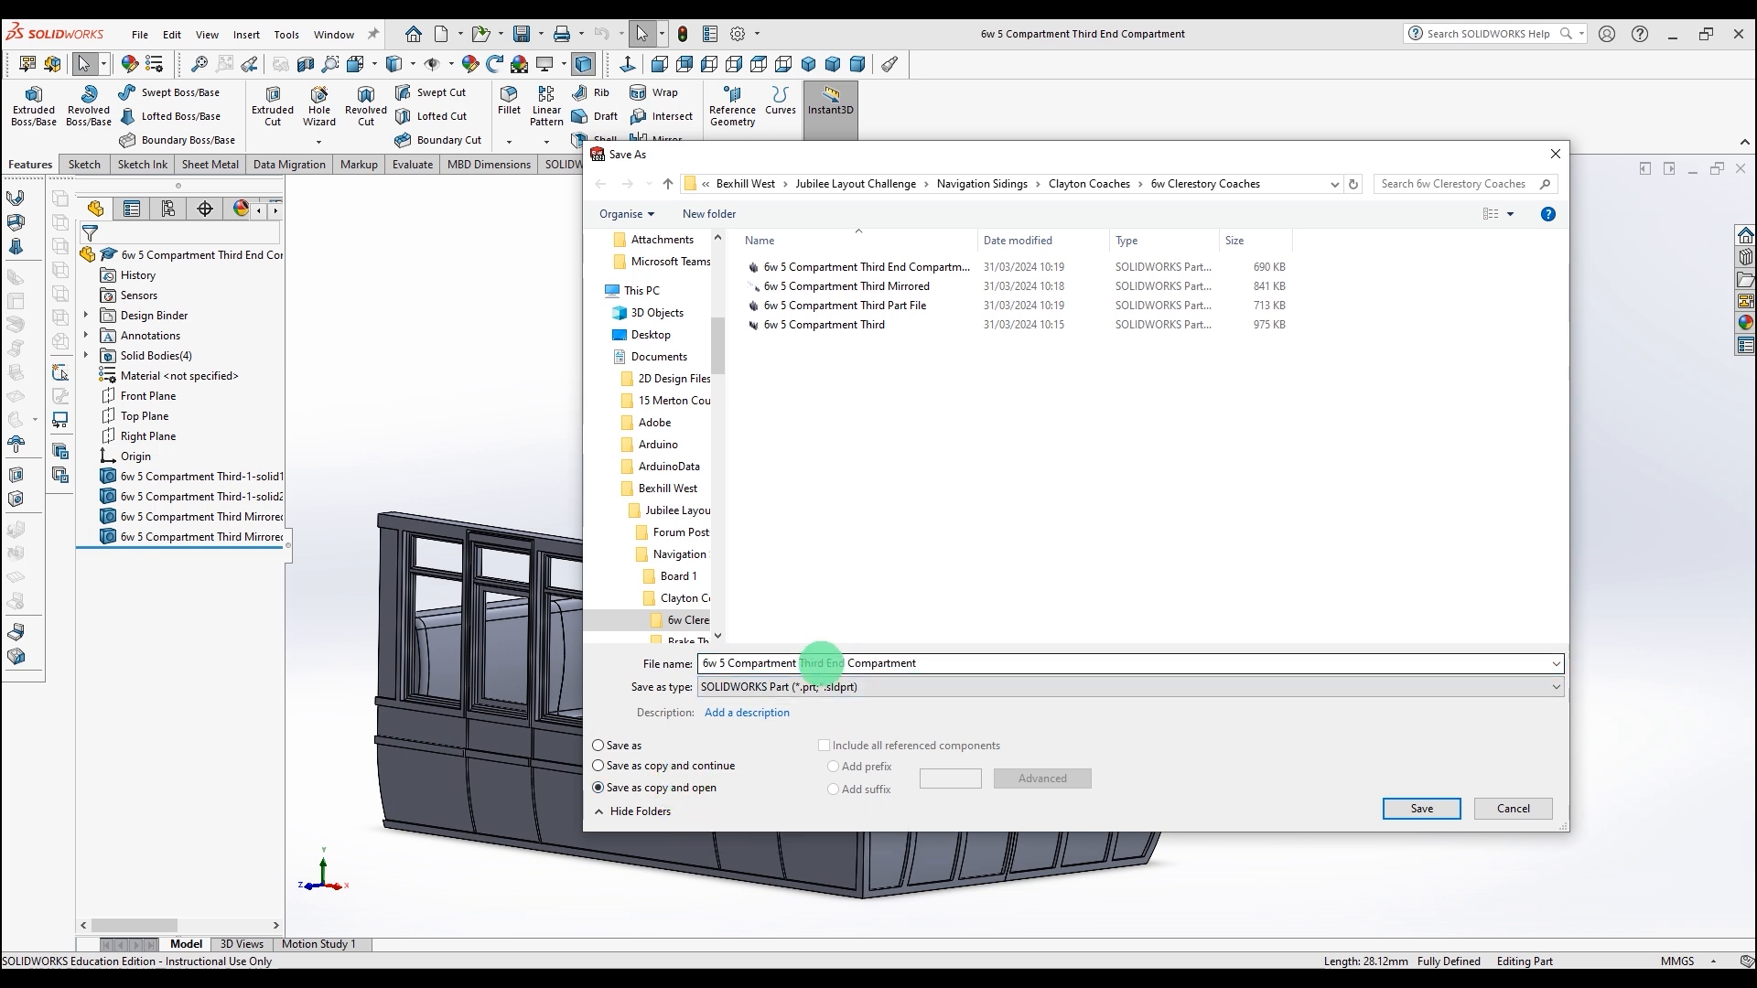
{"action": "left_click", "coordinate": [835, 666]}
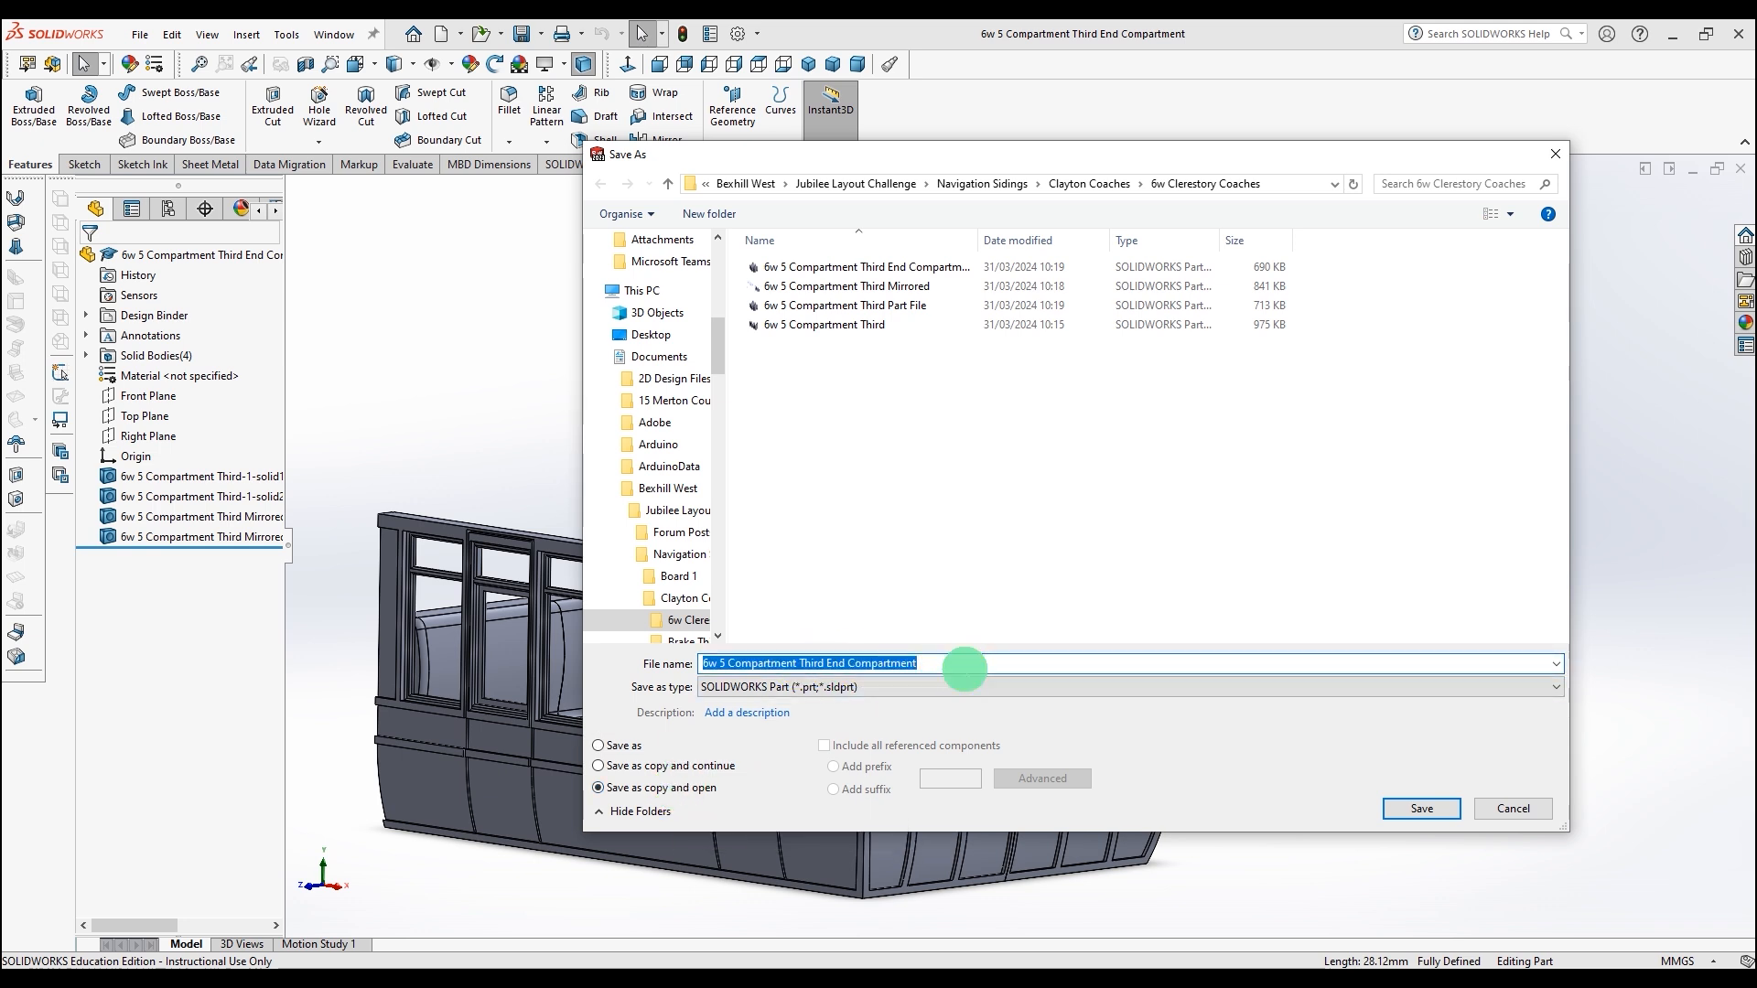
{"action": "left_click", "coordinate": [959, 666]}
{"action": "left_click_drag", "start_coordinate": [959, 666], "coordinate": [808, 663]}
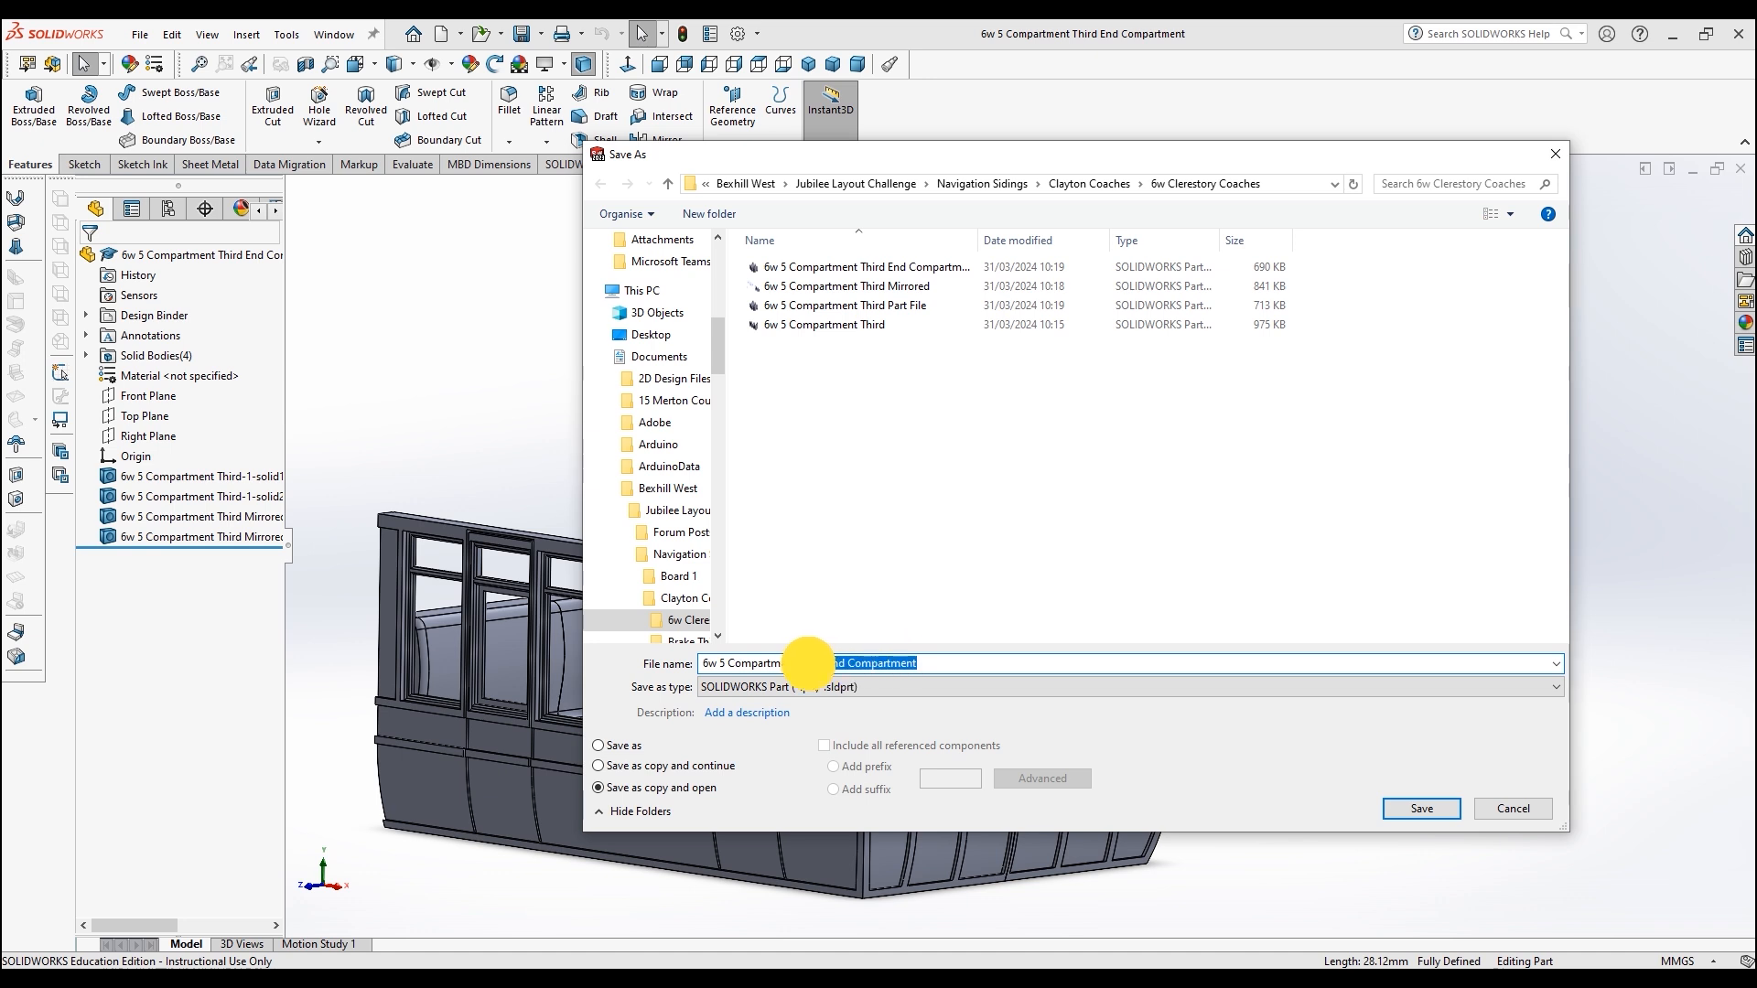
{"action": "key", "text": "BackSpace"}
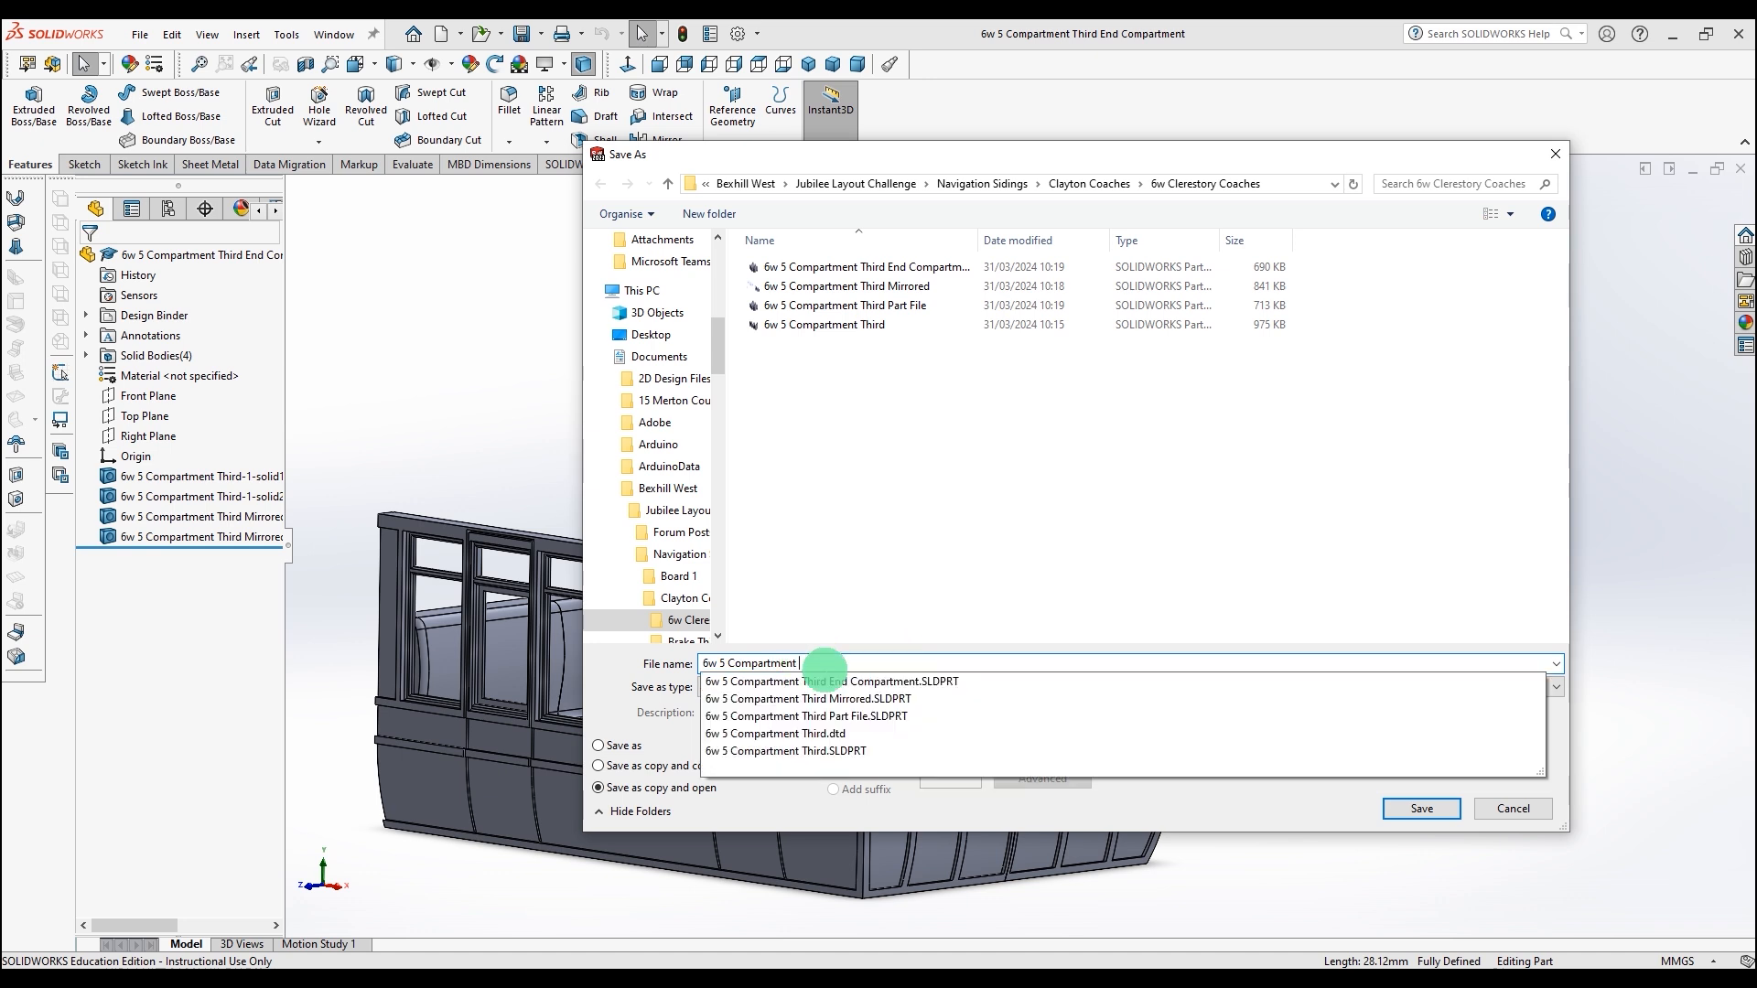
{"action": "left_click", "coordinate": [1399, 807]}
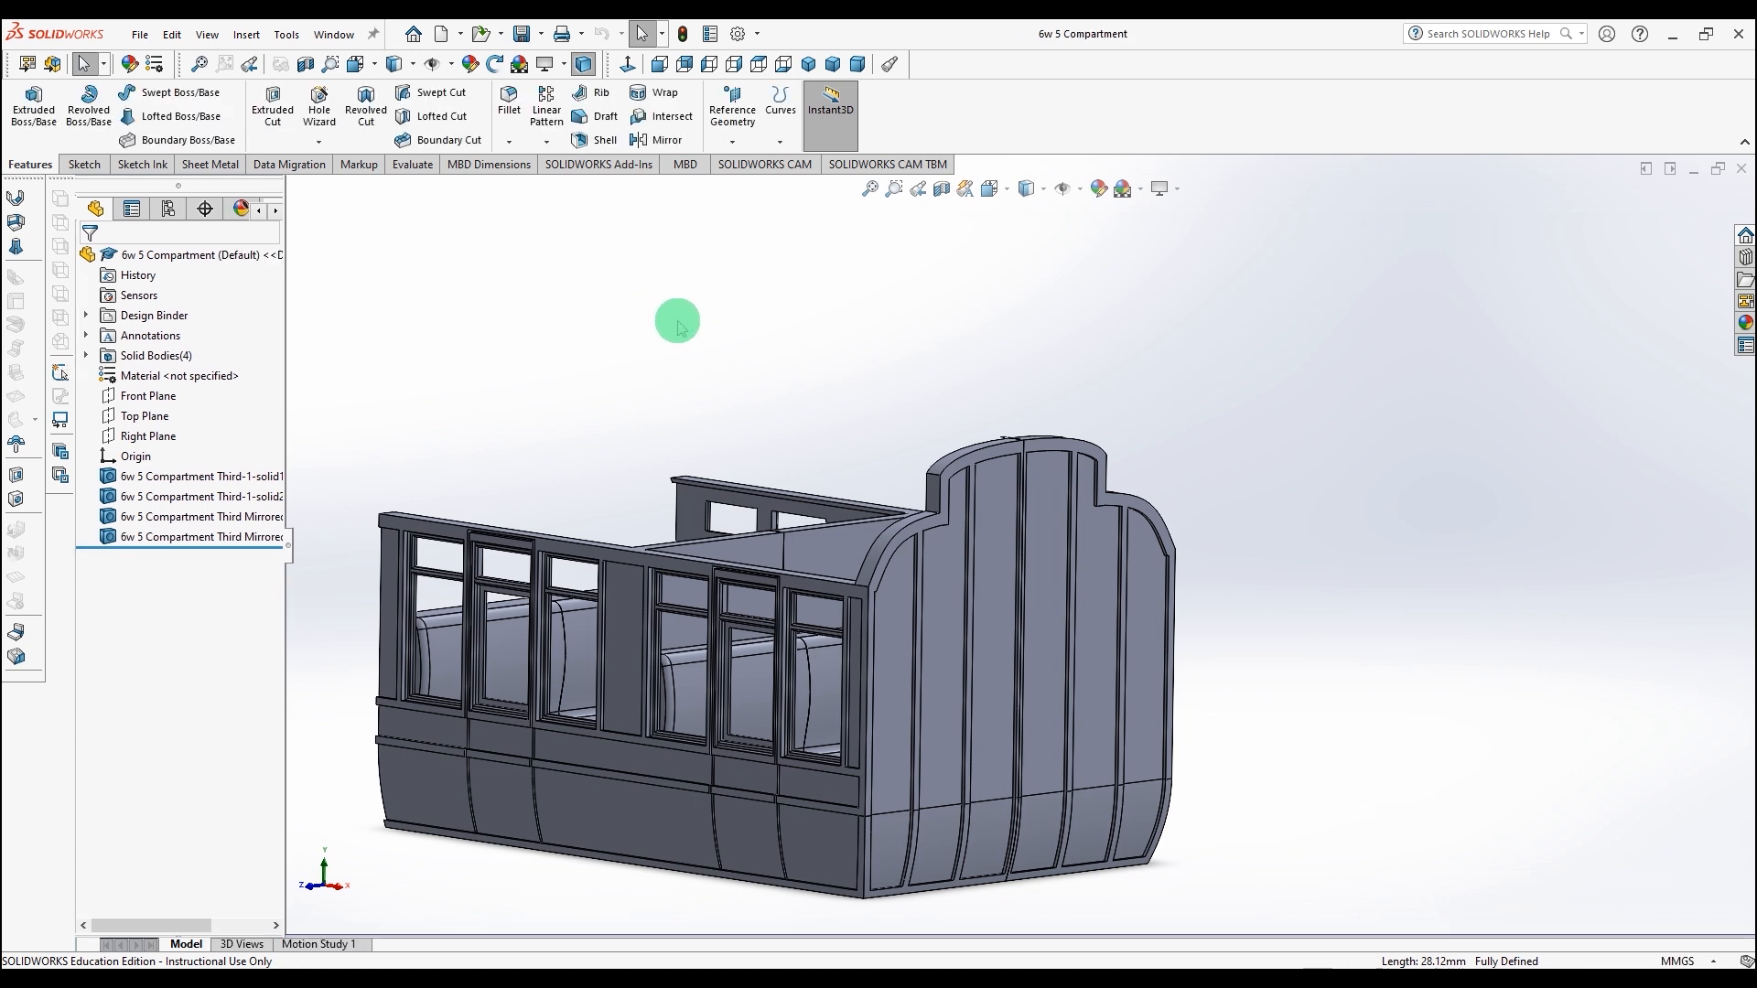
{"action": "middle_click_drag", "start_coordinate": [670, 323], "coordinate": [702, 412]}
{"action": "scroll", "coordinate": [653, 327], "scroll_direction": "down", "scroll_amount": 1}
{"action": "left_click", "coordinate": [865, 506]}
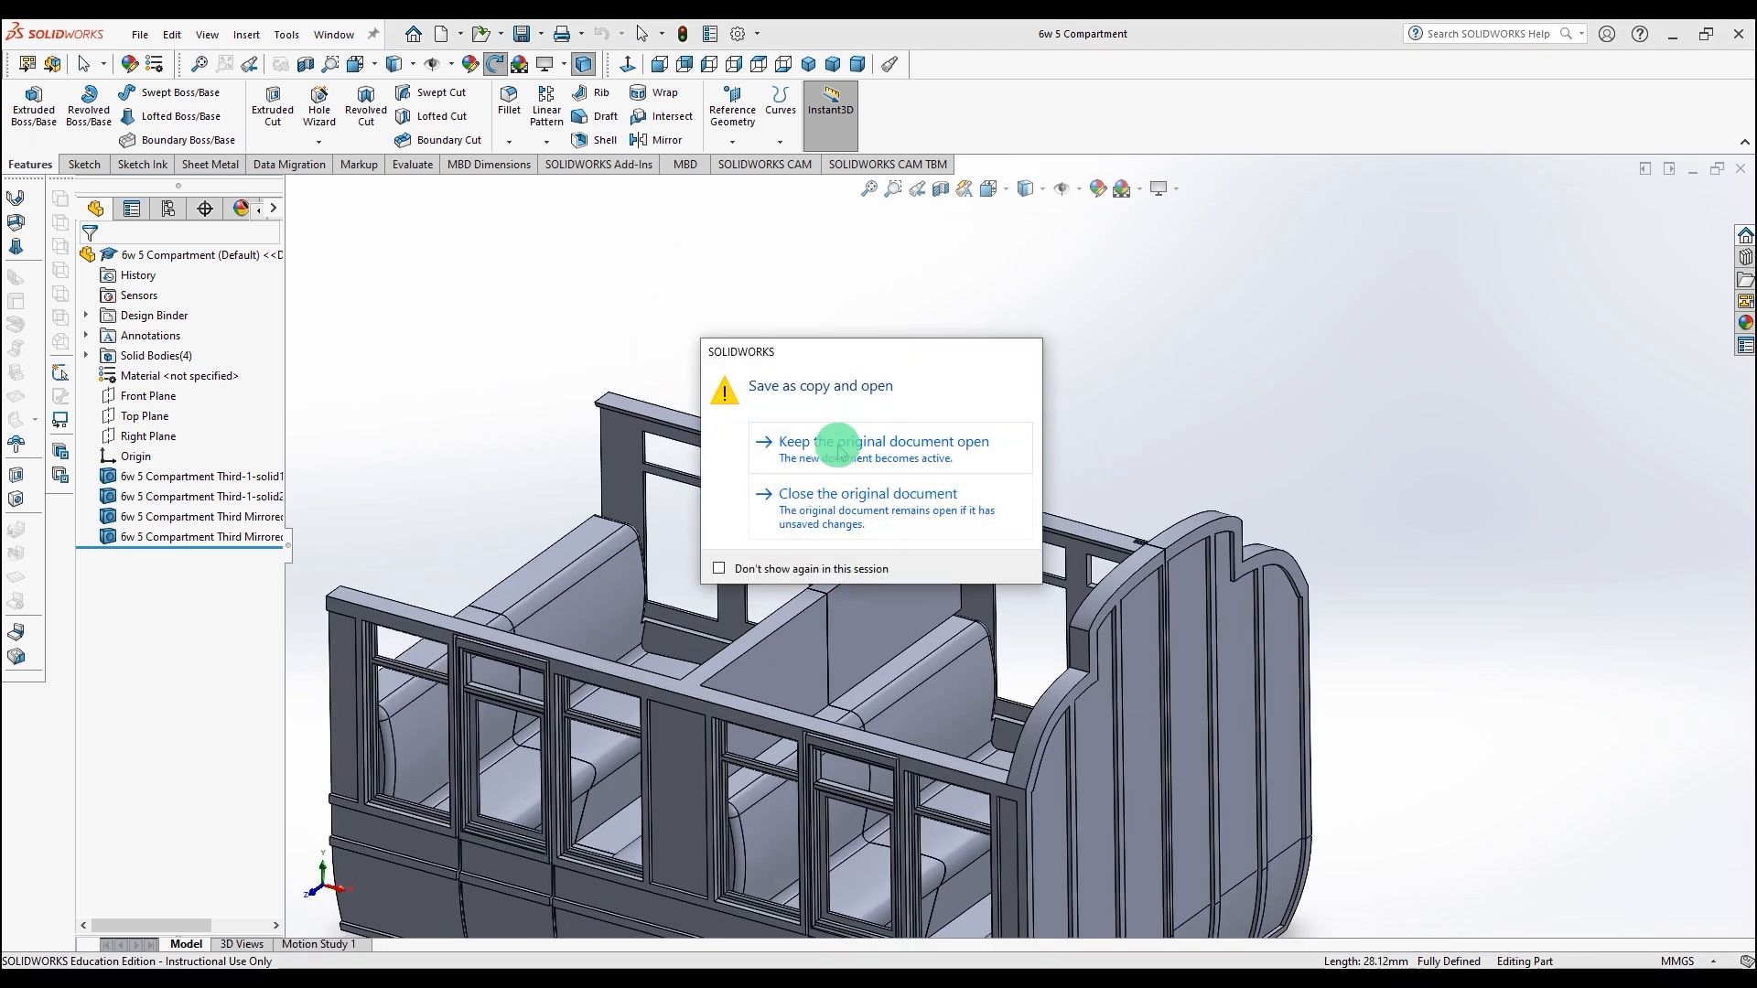
{"action": "left_click", "coordinate": [837, 444]}
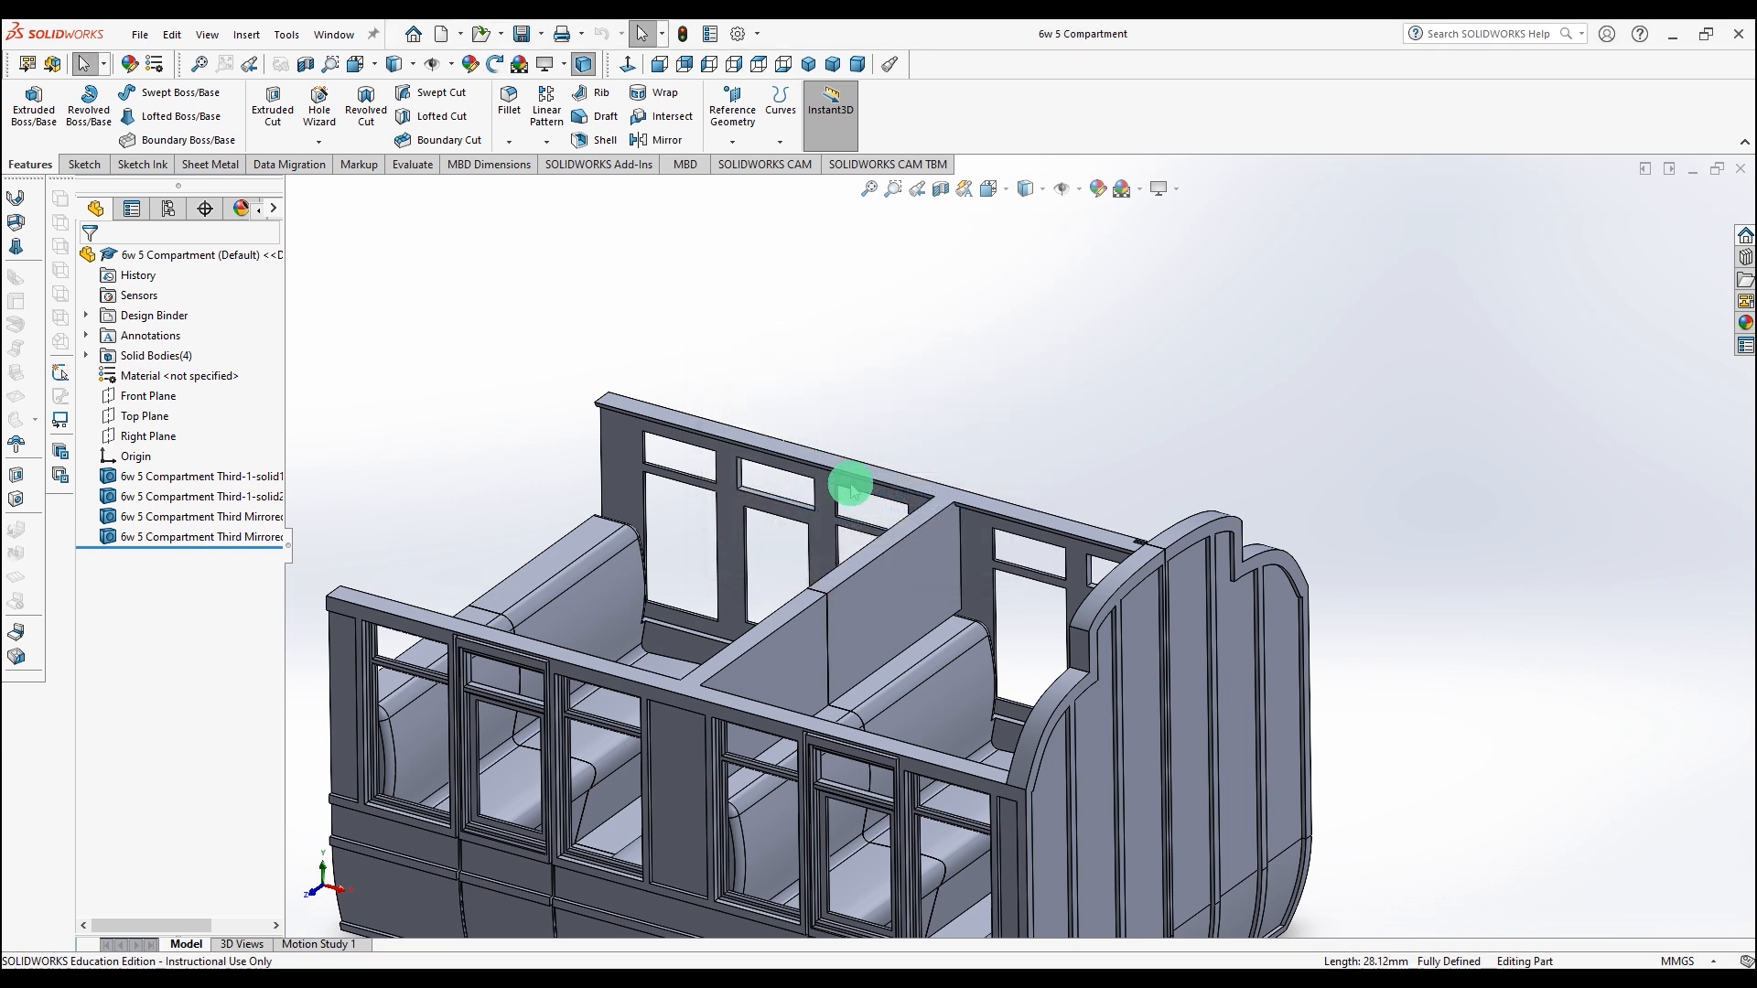
Step: Create a reference plane on the compartment partition face with the offset flipped
{"action": "left_click", "coordinate": [886, 597]}
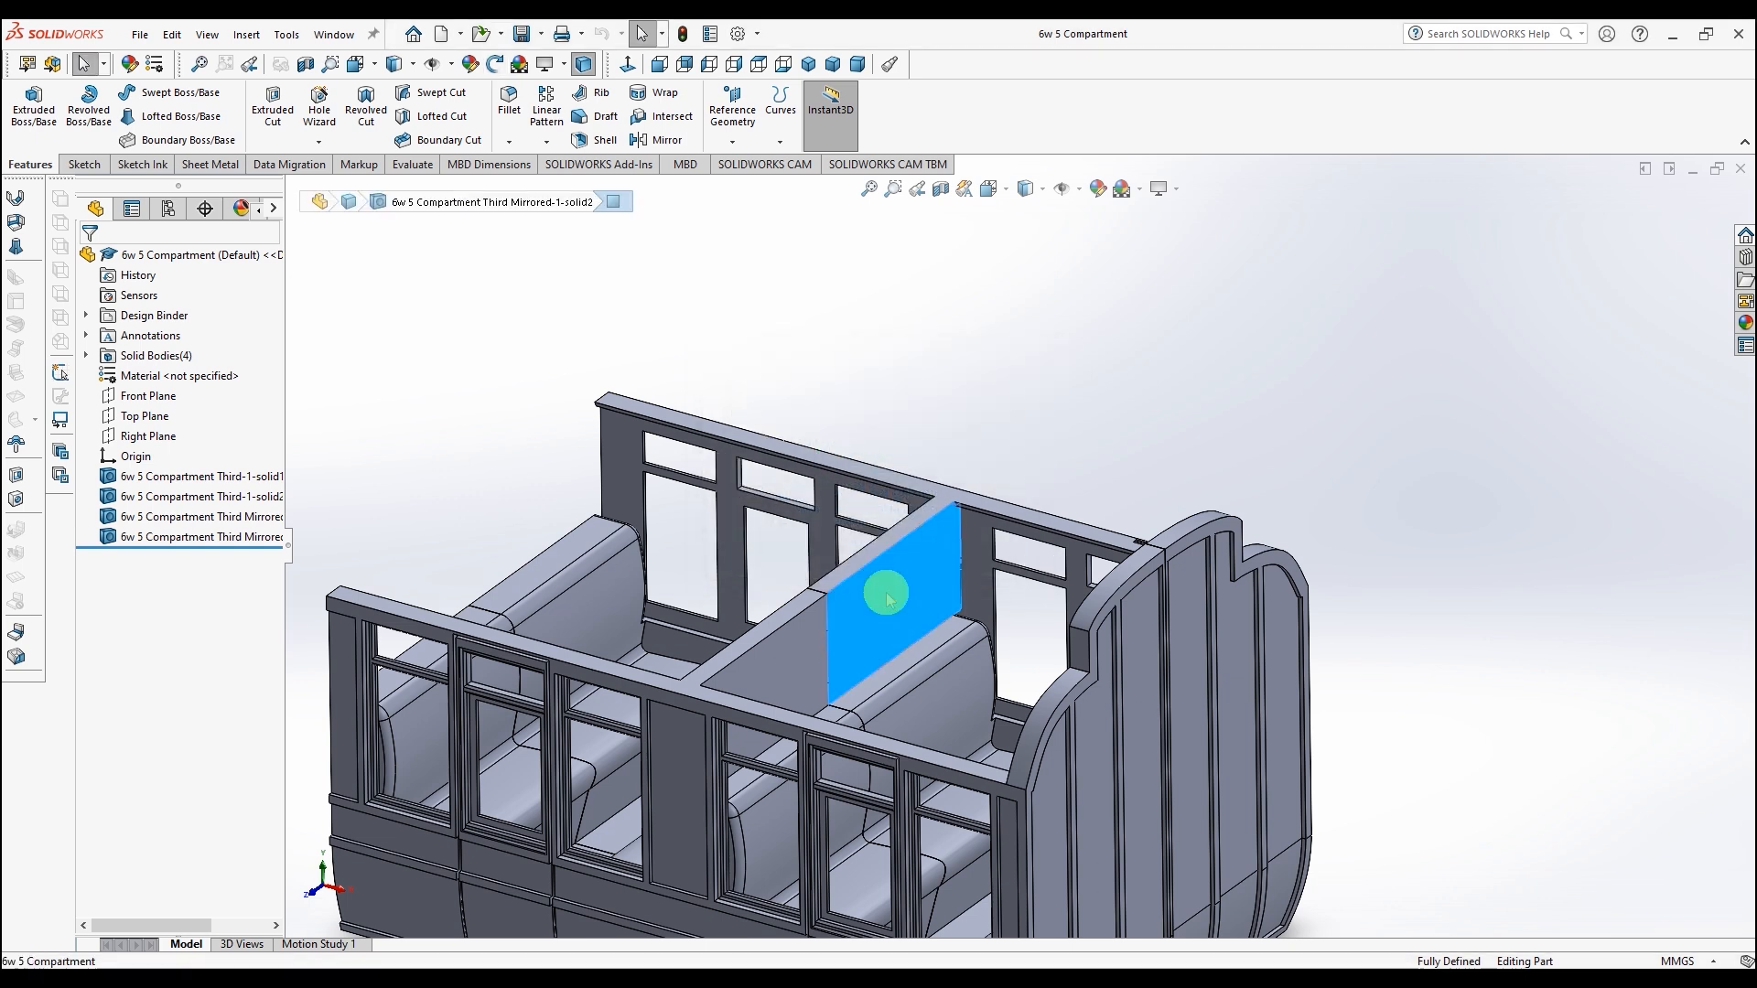
{"action": "left_click", "coordinate": [738, 141]}
{"action": "left_click", "coordinate": [752, 155]}
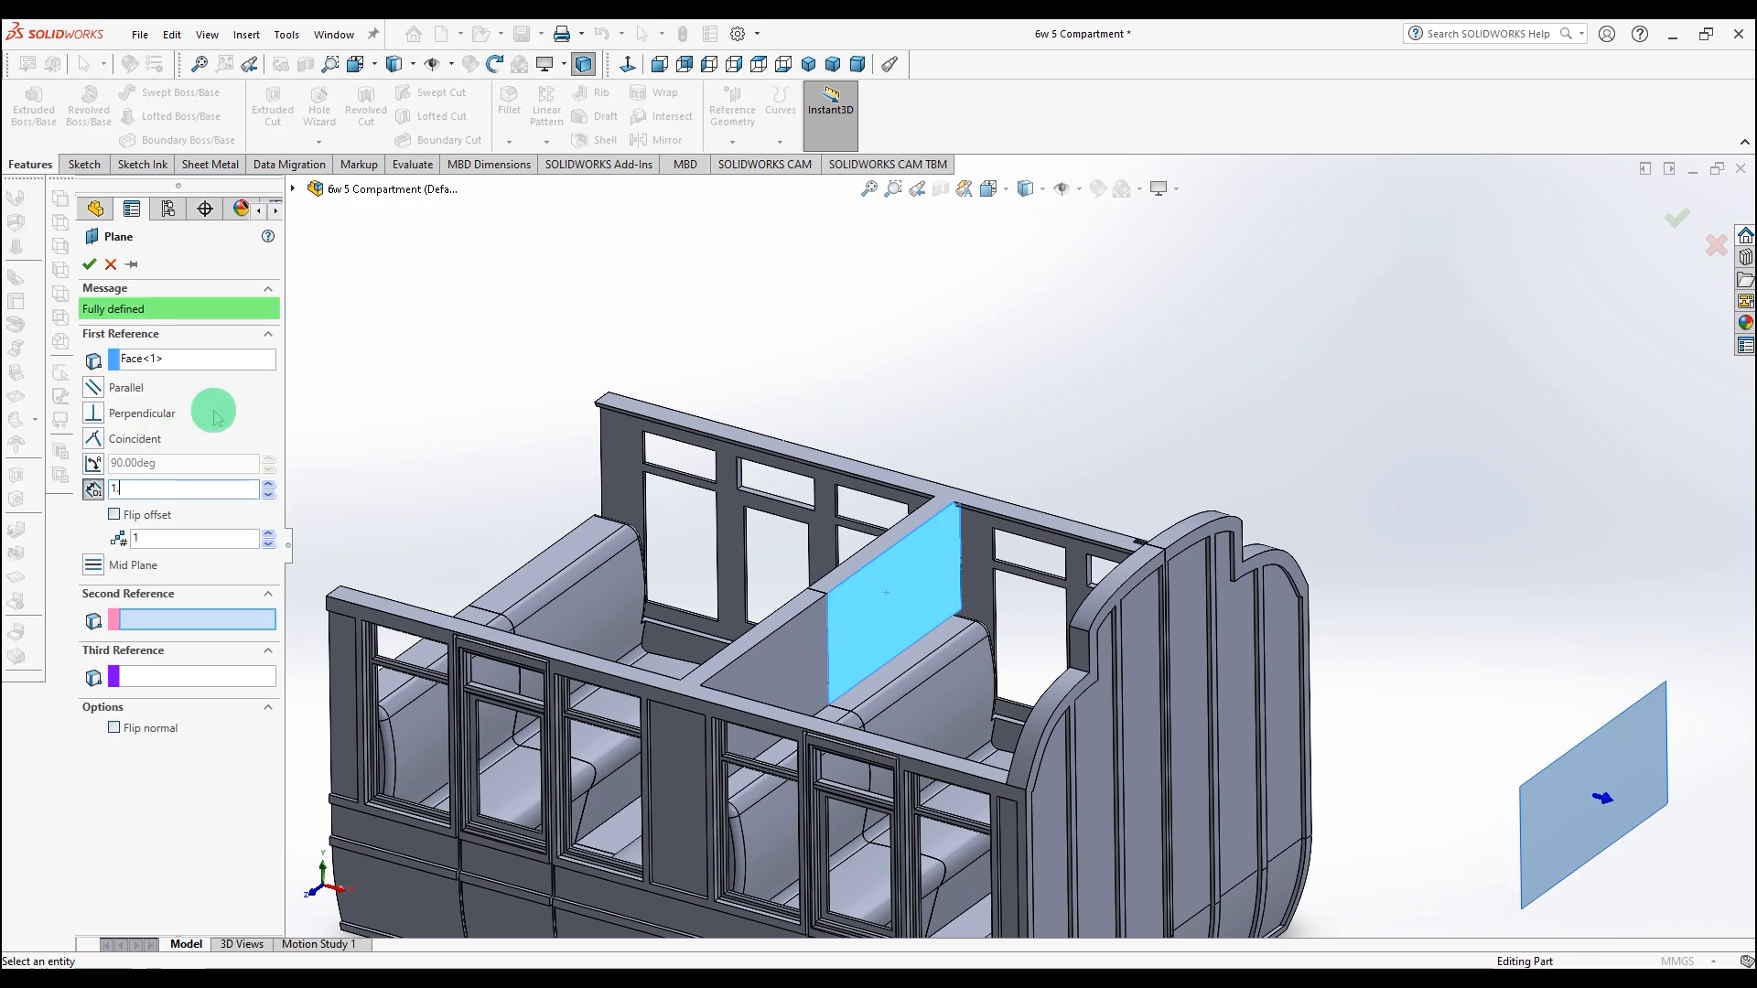
{"action": "left_click", "coordinate": [114, 516]}
{"action": "middle_click_drag", "start_coordinate": [842, 267], "coordinate": [857, 366]}
{"action": "left_click_drag", "start_coordinate": [171, 489], "coordinate": [114, 492]}
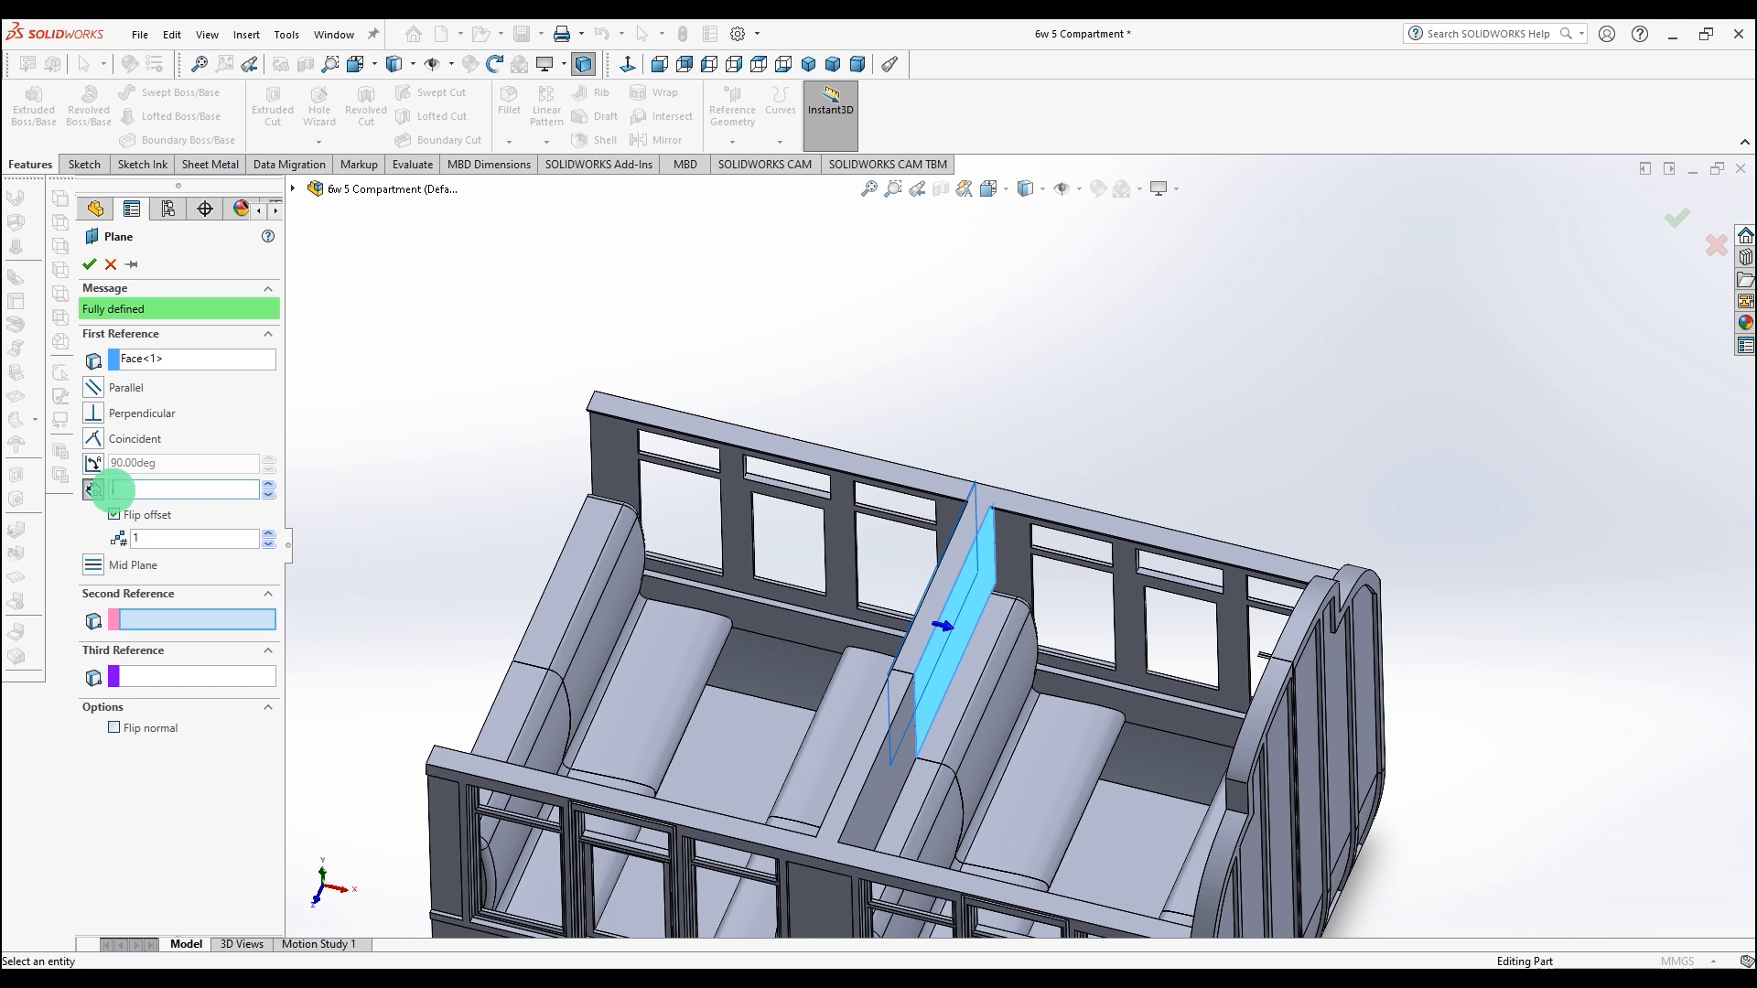
{"action": "key", "text": "Return"}
{"action": "left_click", "coordinate": [92, 266]}
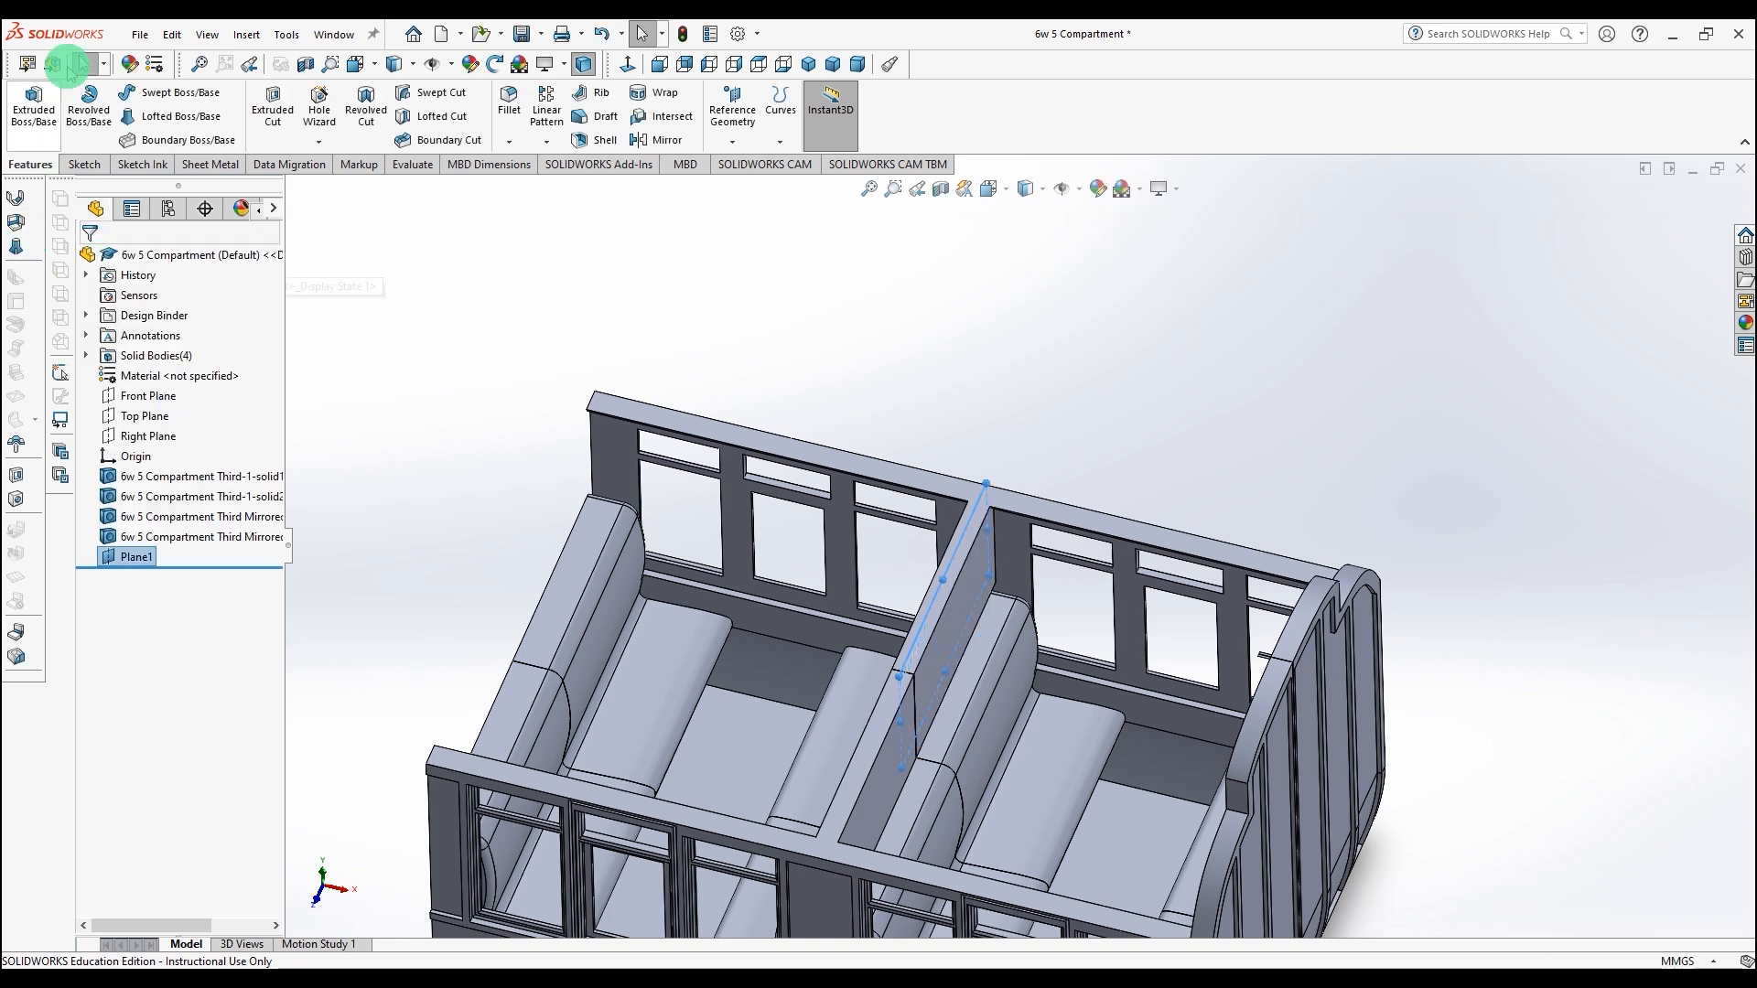
Step: Sketch on Plane1, viewed normal to it, a rectangle enclosing the whole end profile
{"action": "left_click", "coordinate": [78, 164]}
{"action": "left_click", "coordinate": [27, 101]}
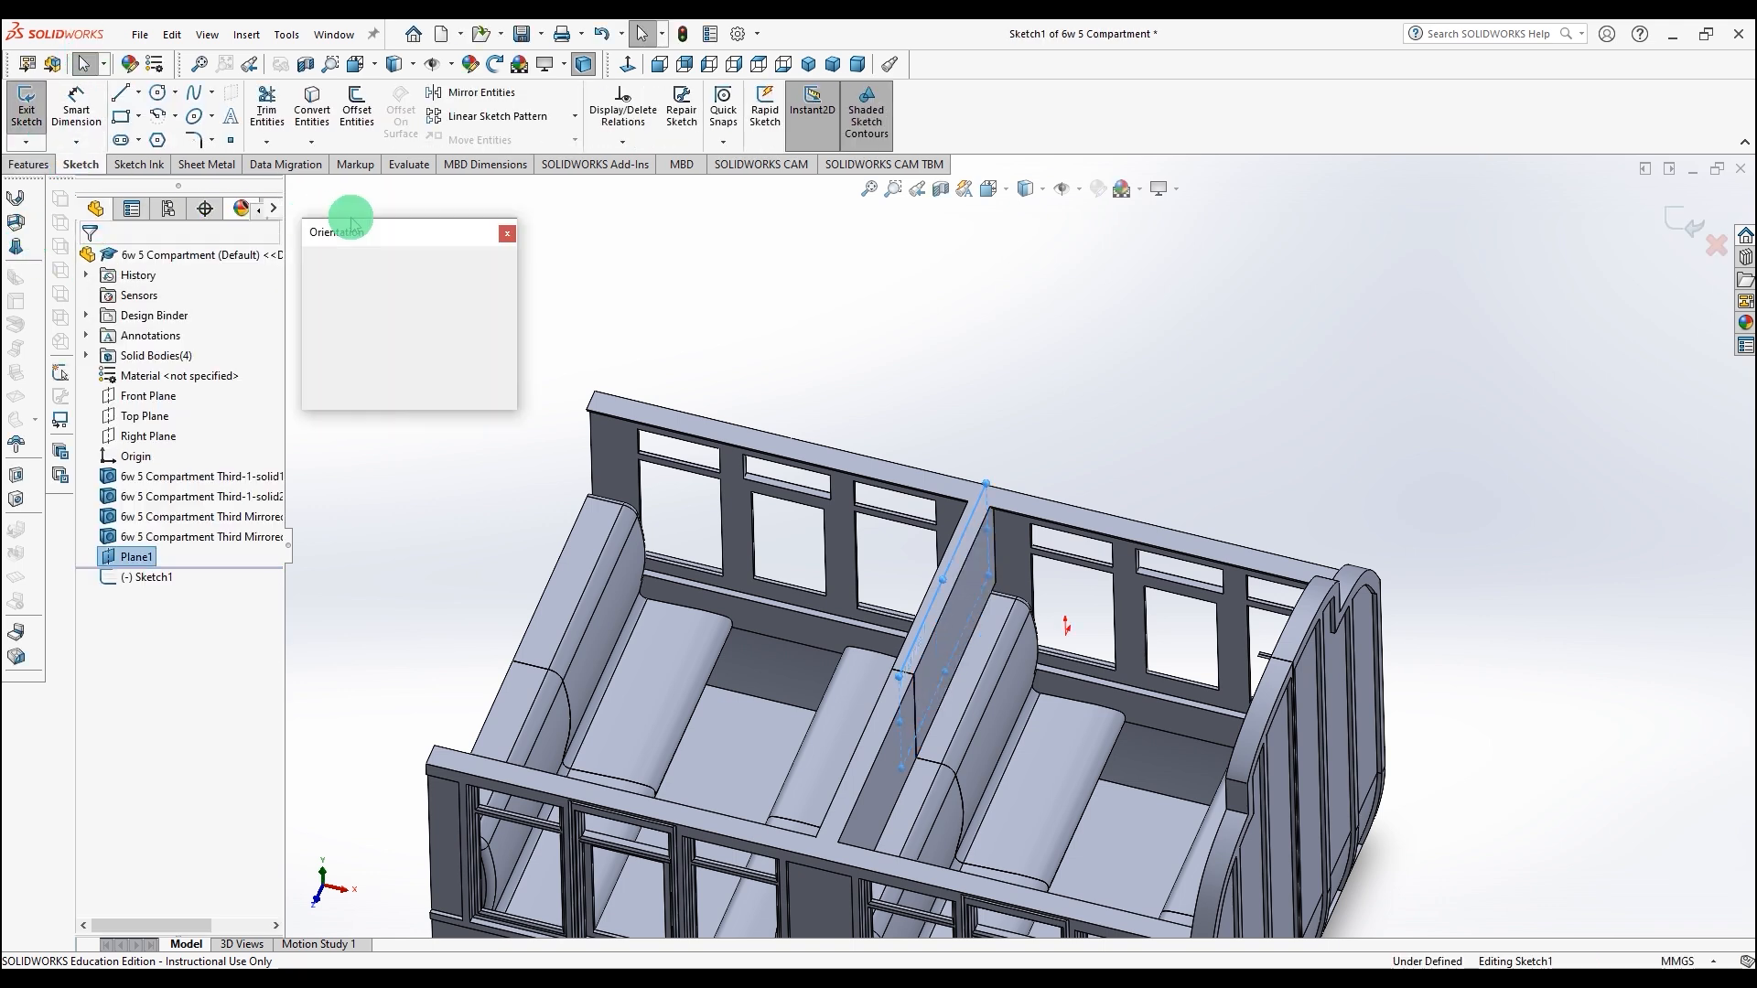
{"action": "left_click", "coordinate": [506, 347]}
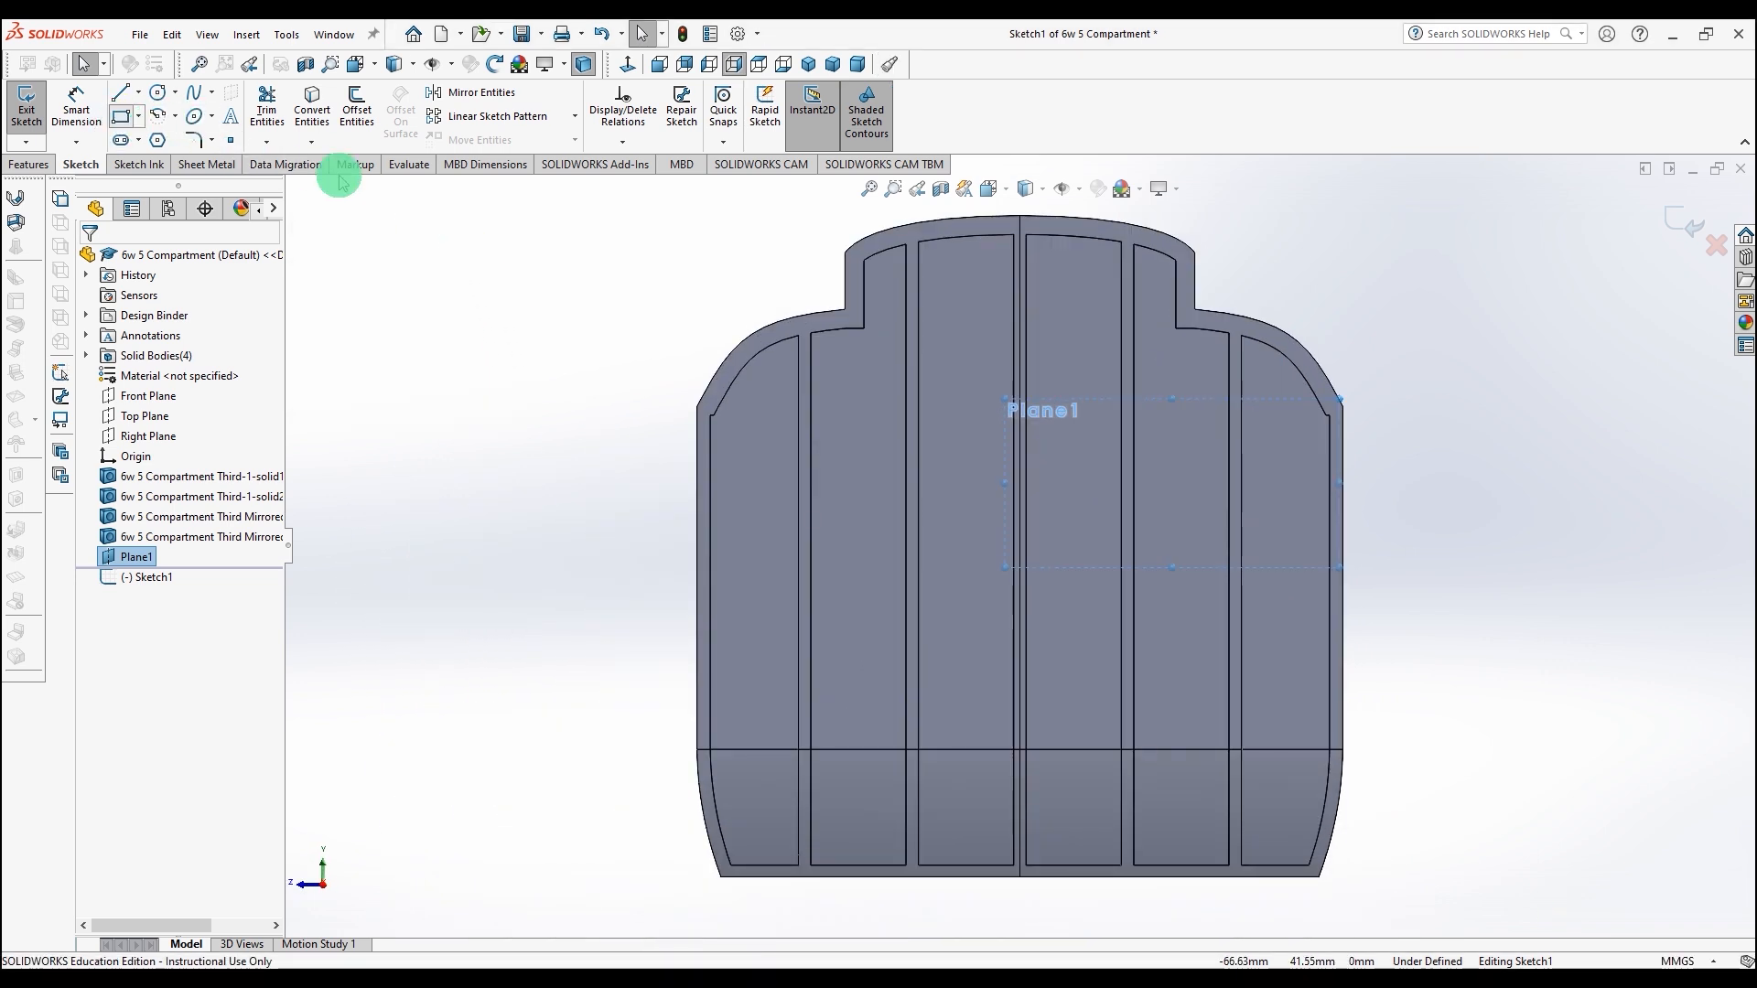
{"action": "left_click", "coordinate": [566, 194]}
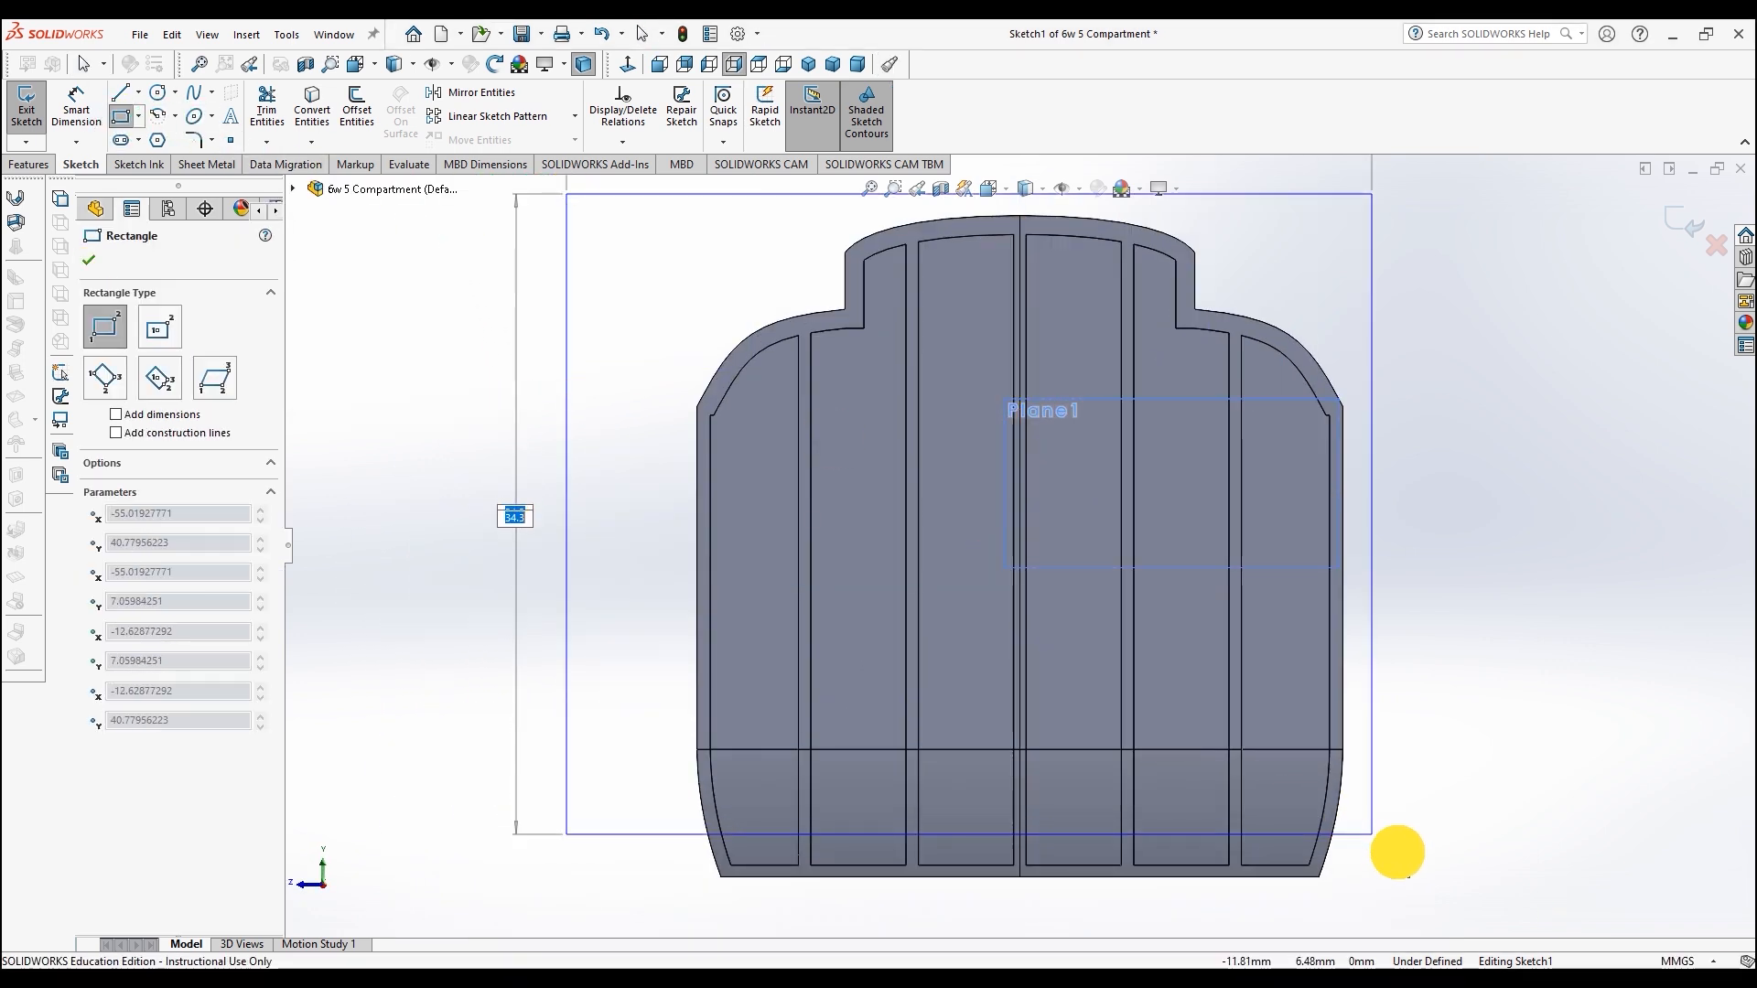
{"action": "left_click", "coordinate": [1419, 894]}
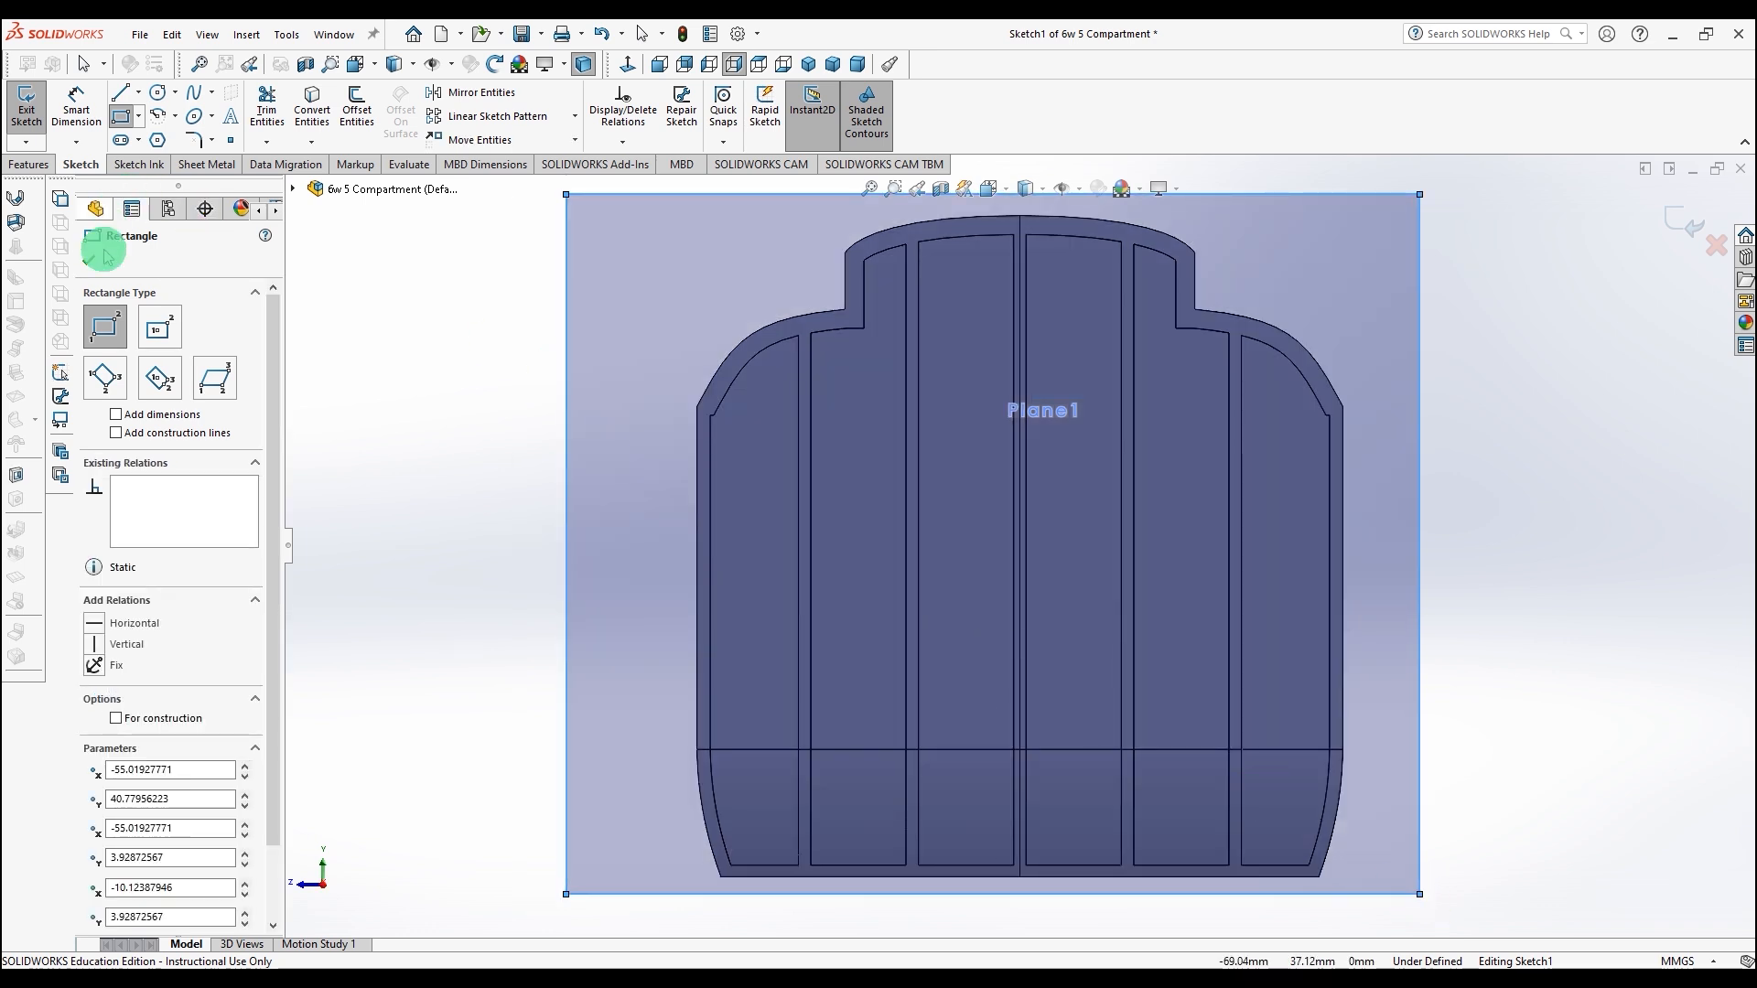
{"action": "left_click", "coordinate": [90, 265]}
Step: Cut-extrude the rectangle Through All with the direction reversed to remove the body beyond the partition
{"action": "mouse_move", "coordinate": [408, 322]}
{"action": "middle_mouse_down"}
{"action": "mouse_move", "coordinate": [463, 329]}
{"action": "mouse_move", "coordinate": [532, 435]}
{"action": "middle_mouse_up"}
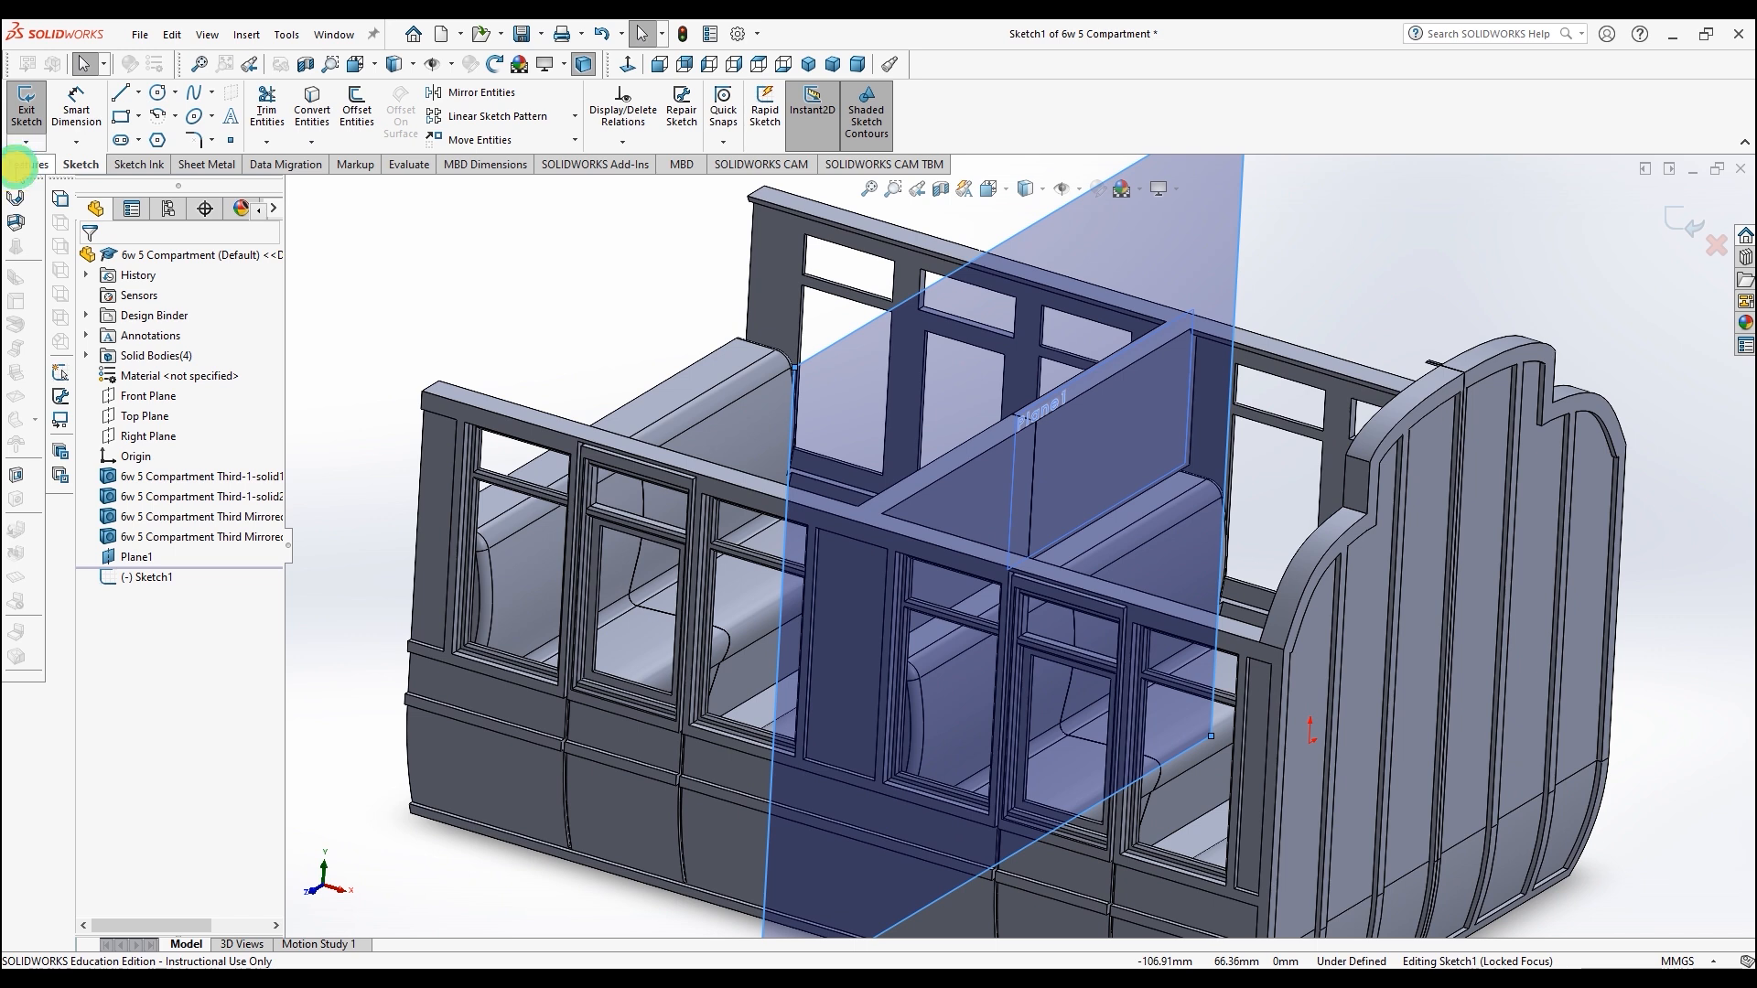
{"action": "left_click", "coordinate": [20, 166]}
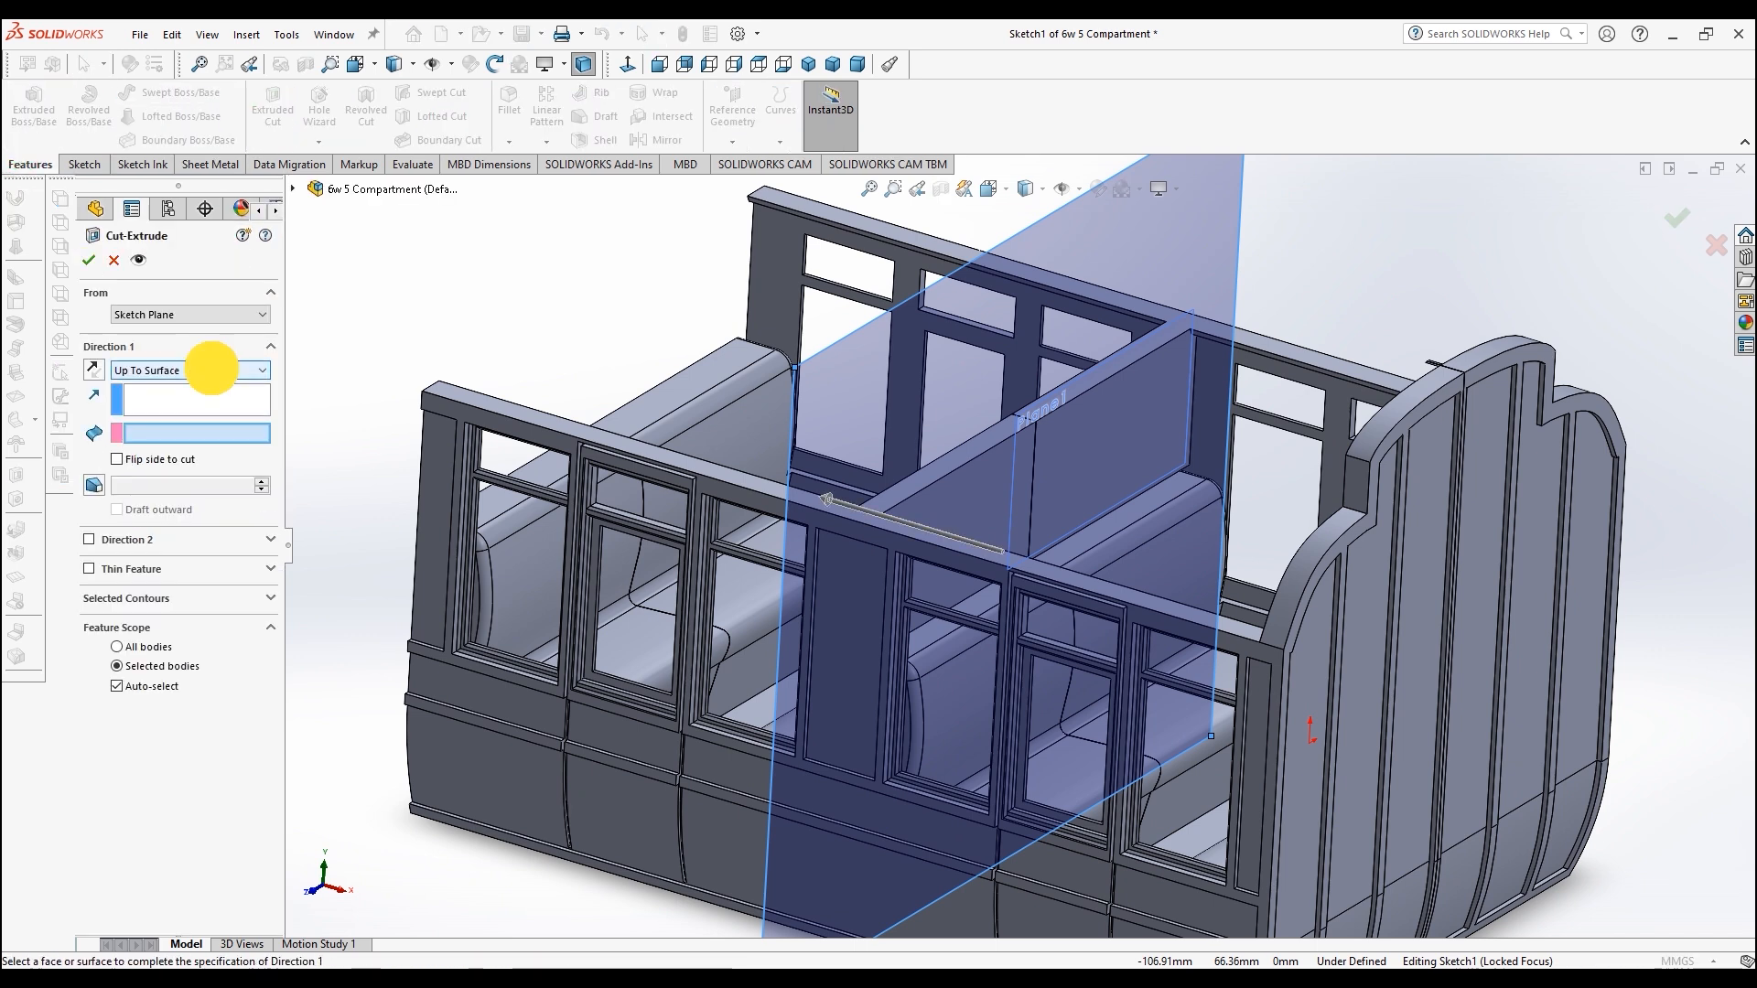
{"action": "left_click", "coordinate": [203, 371]}
{"action": "left_click", "coordinate": [203, 400]}
{"action": "left_click", "coordinate": [106, 305]}
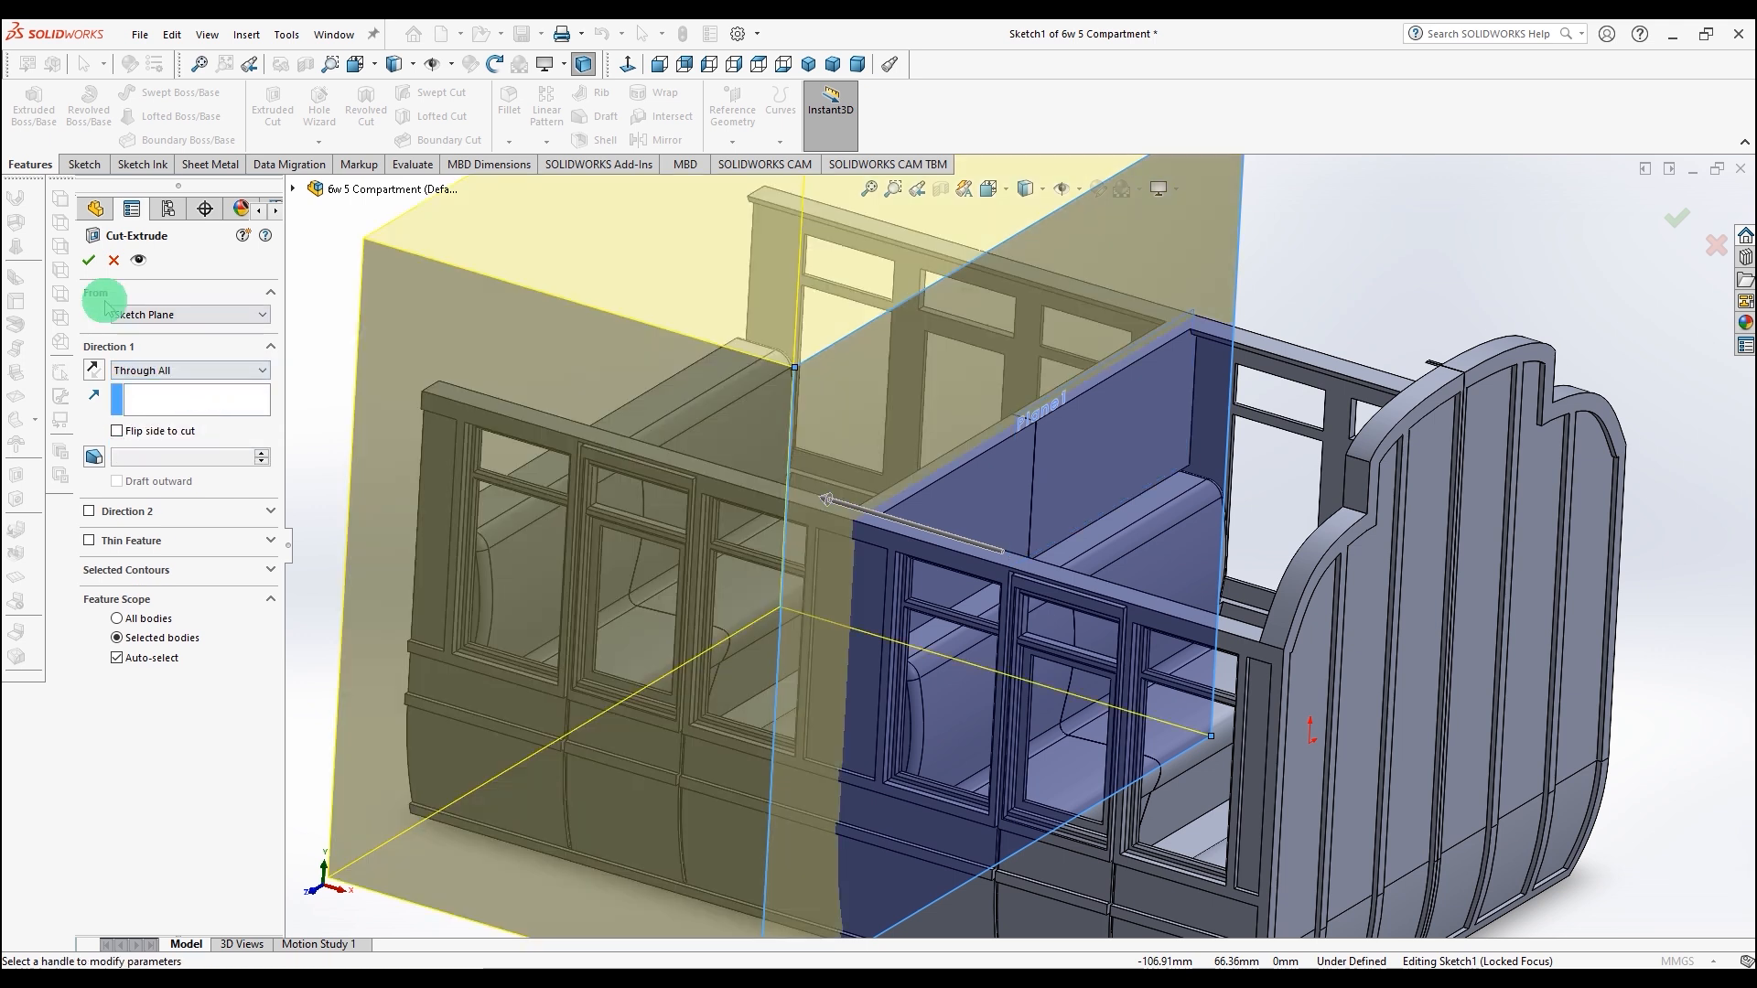
{"action": "left_click", "coordinate": [95, 371]}
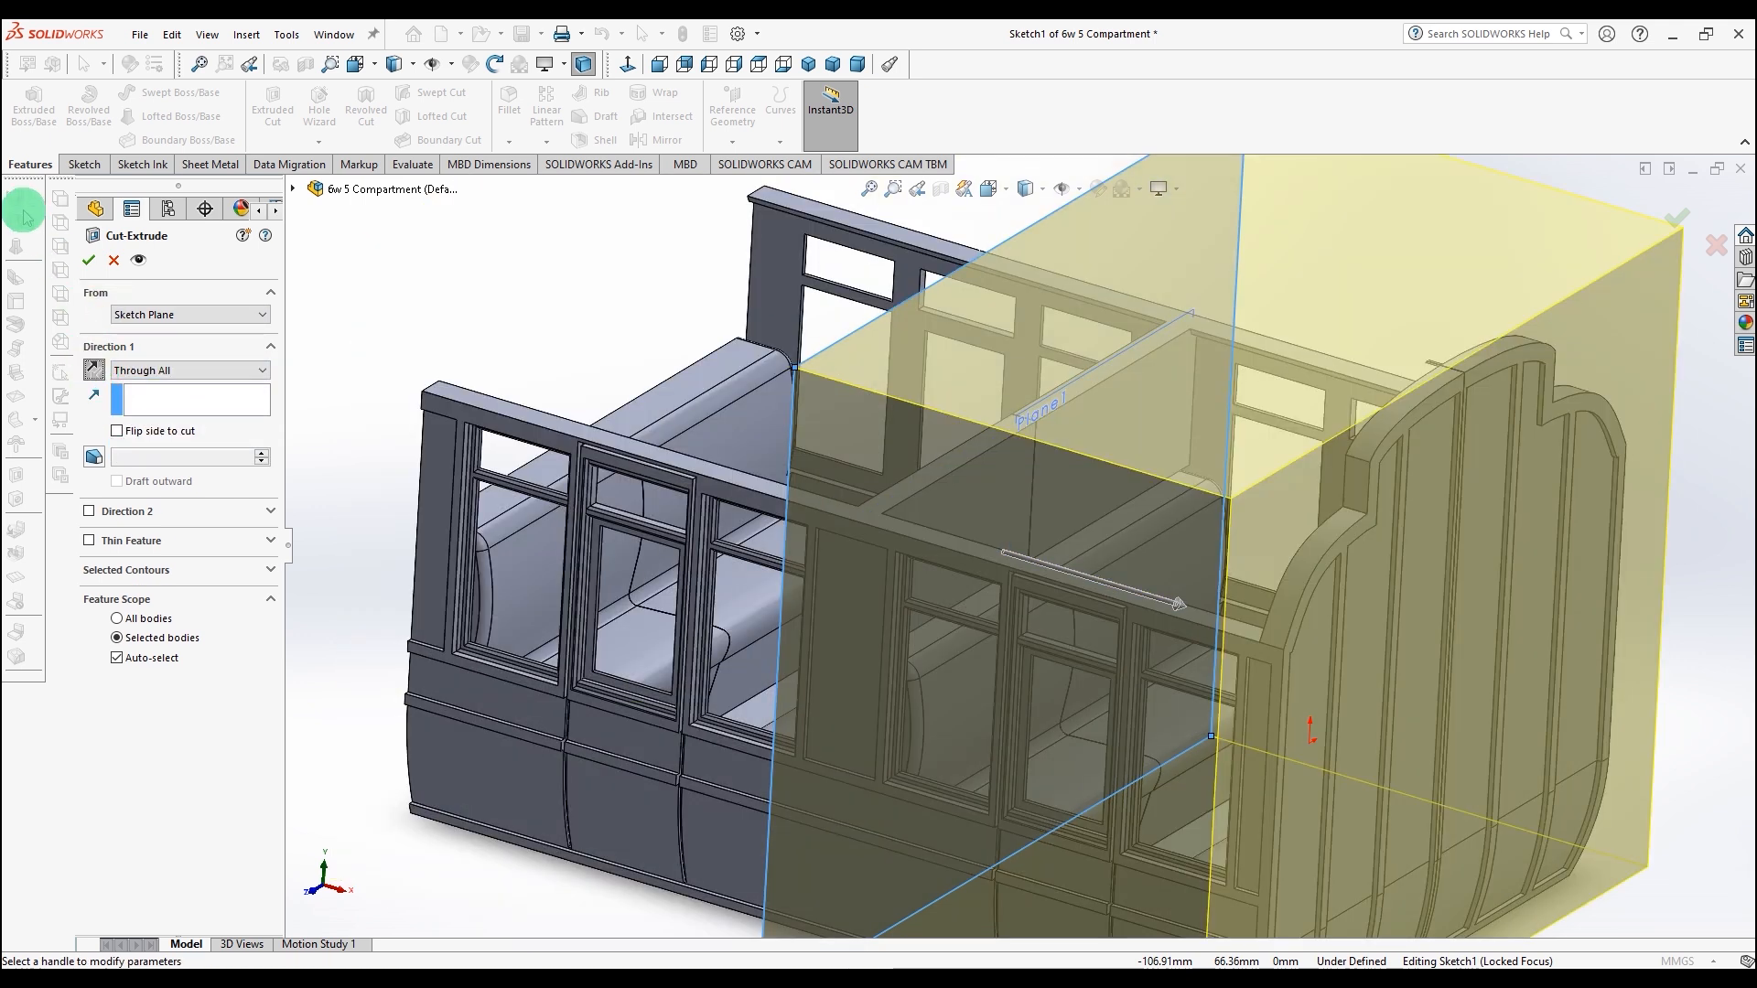
{"action": "left_click", "coordinate": [89, 263]}
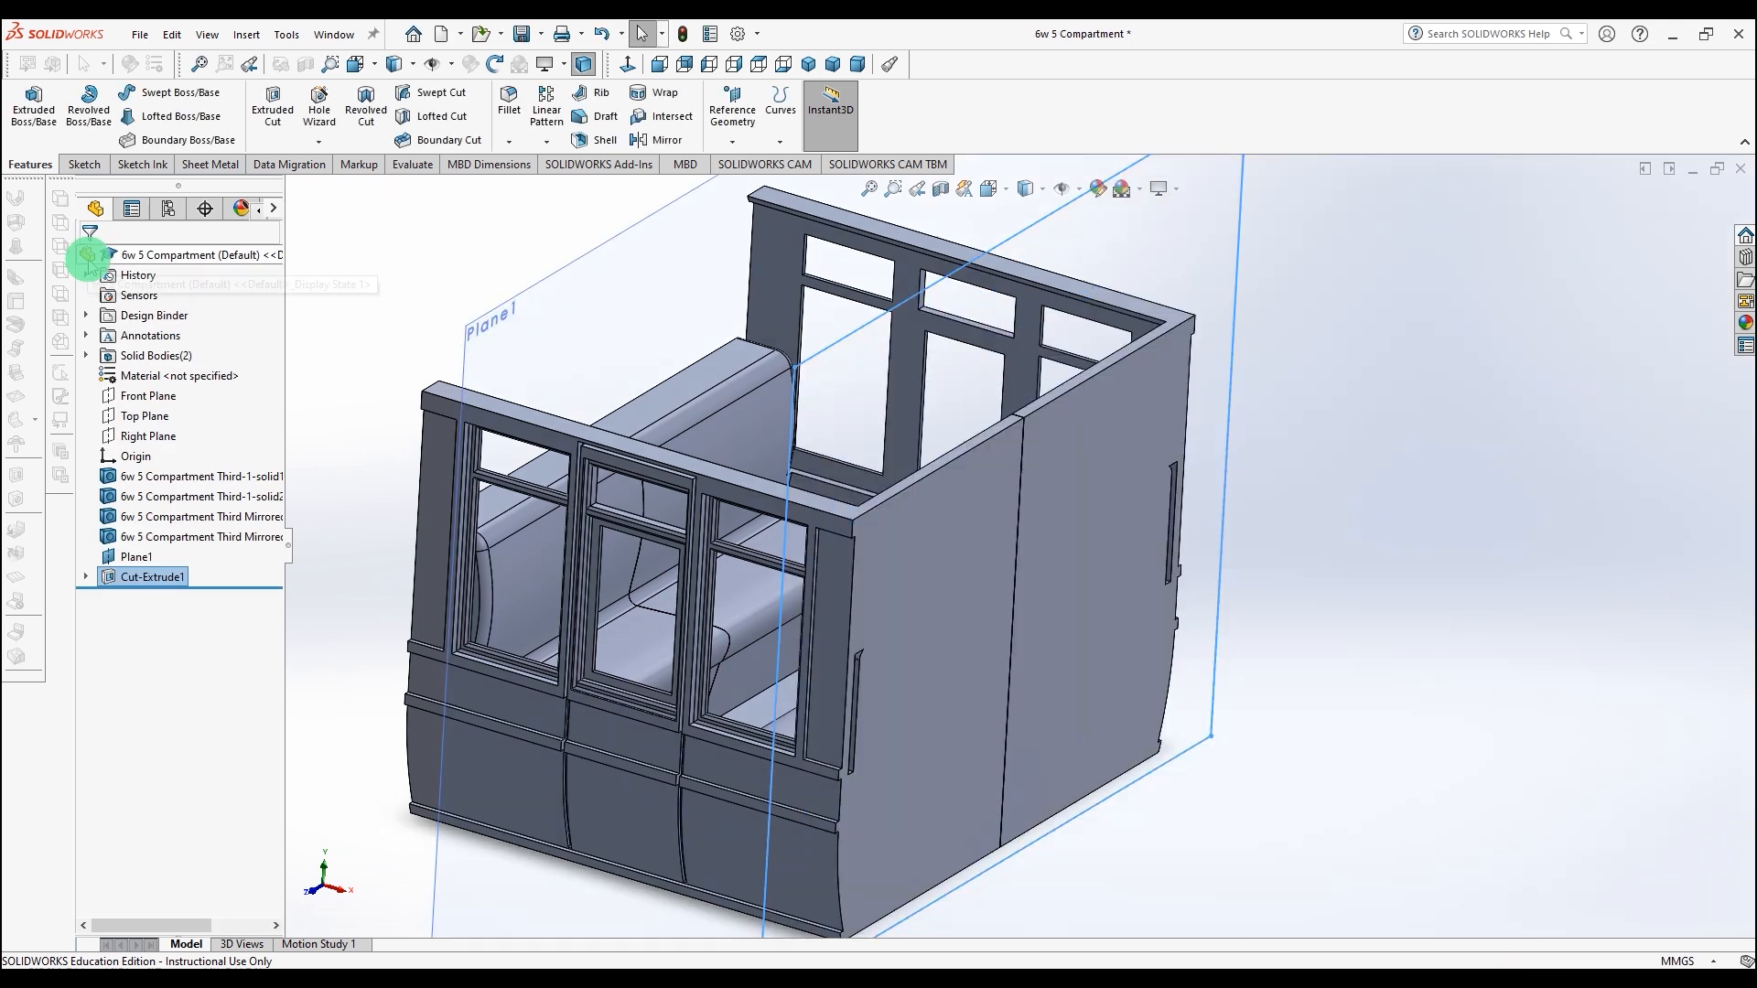
Step: Save the part
{"action": "mouse_move", "coordinate": [1083, 567]}
{"action": "middle_mouse_down"}
{"action": "mouse_move", "coordinate": [1097, 772]}
{"action": "mouse_move", "coordinate": [1062, 590]}
{"action": "middle_mouse_up"}
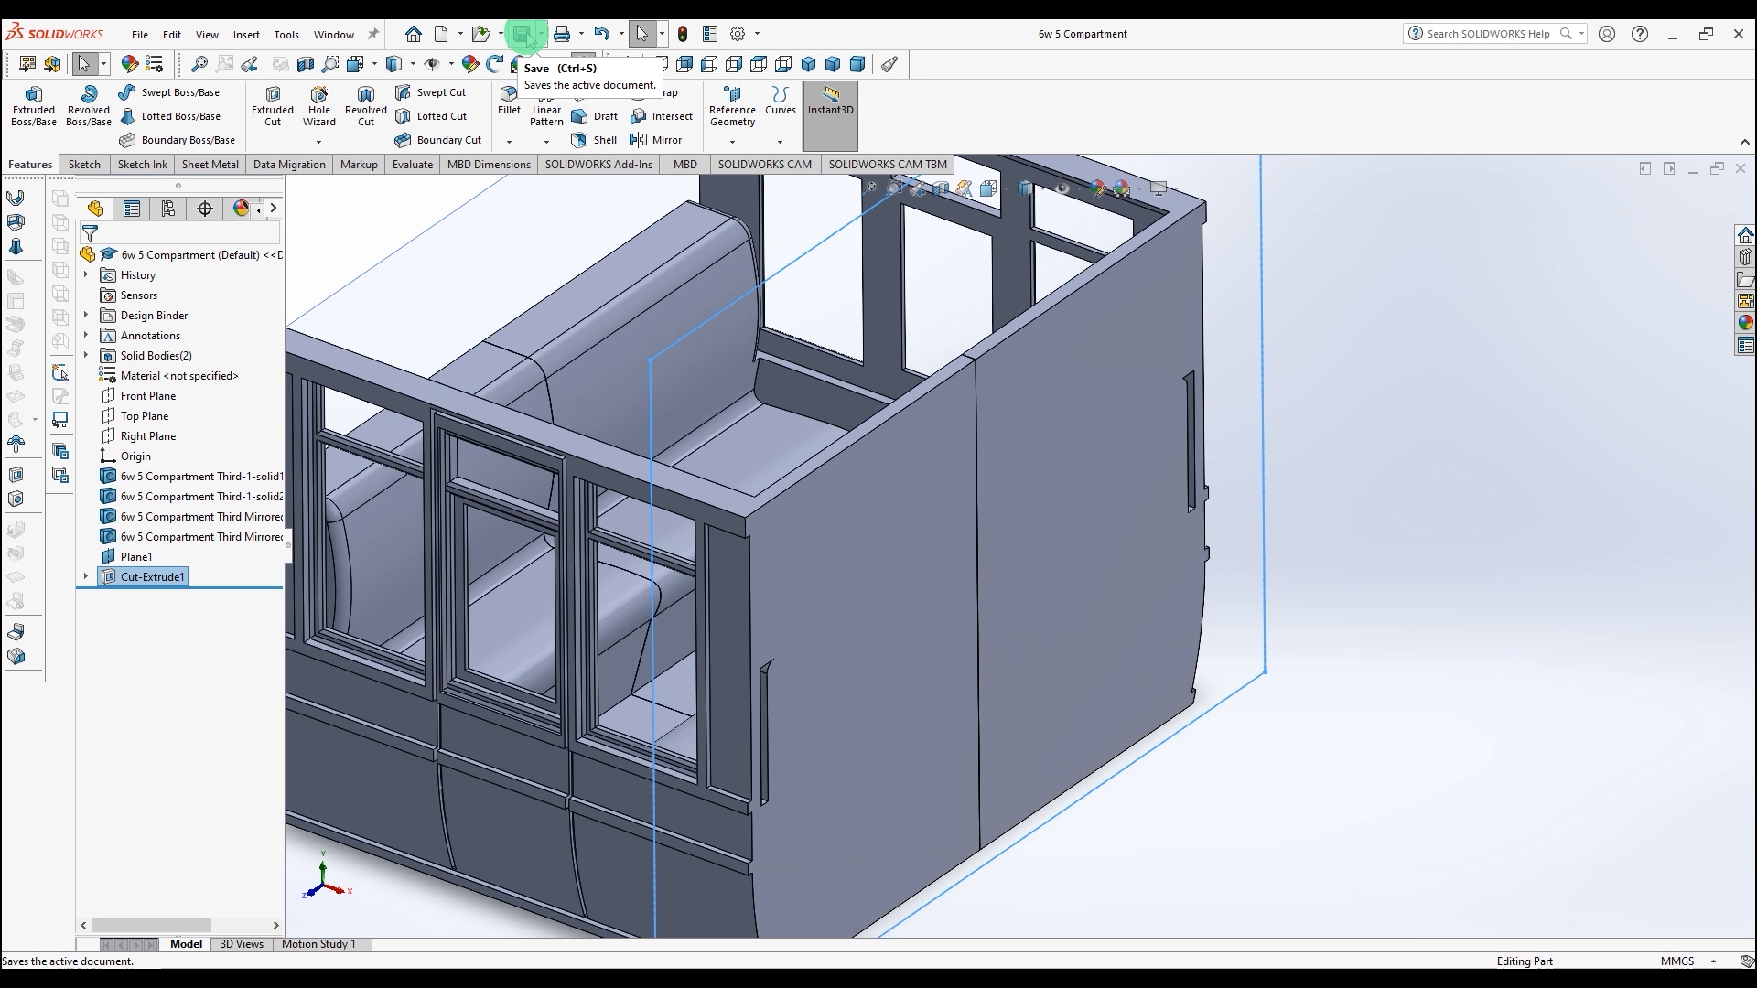
{"action": "left_click", "coordinate": [524, 35]}
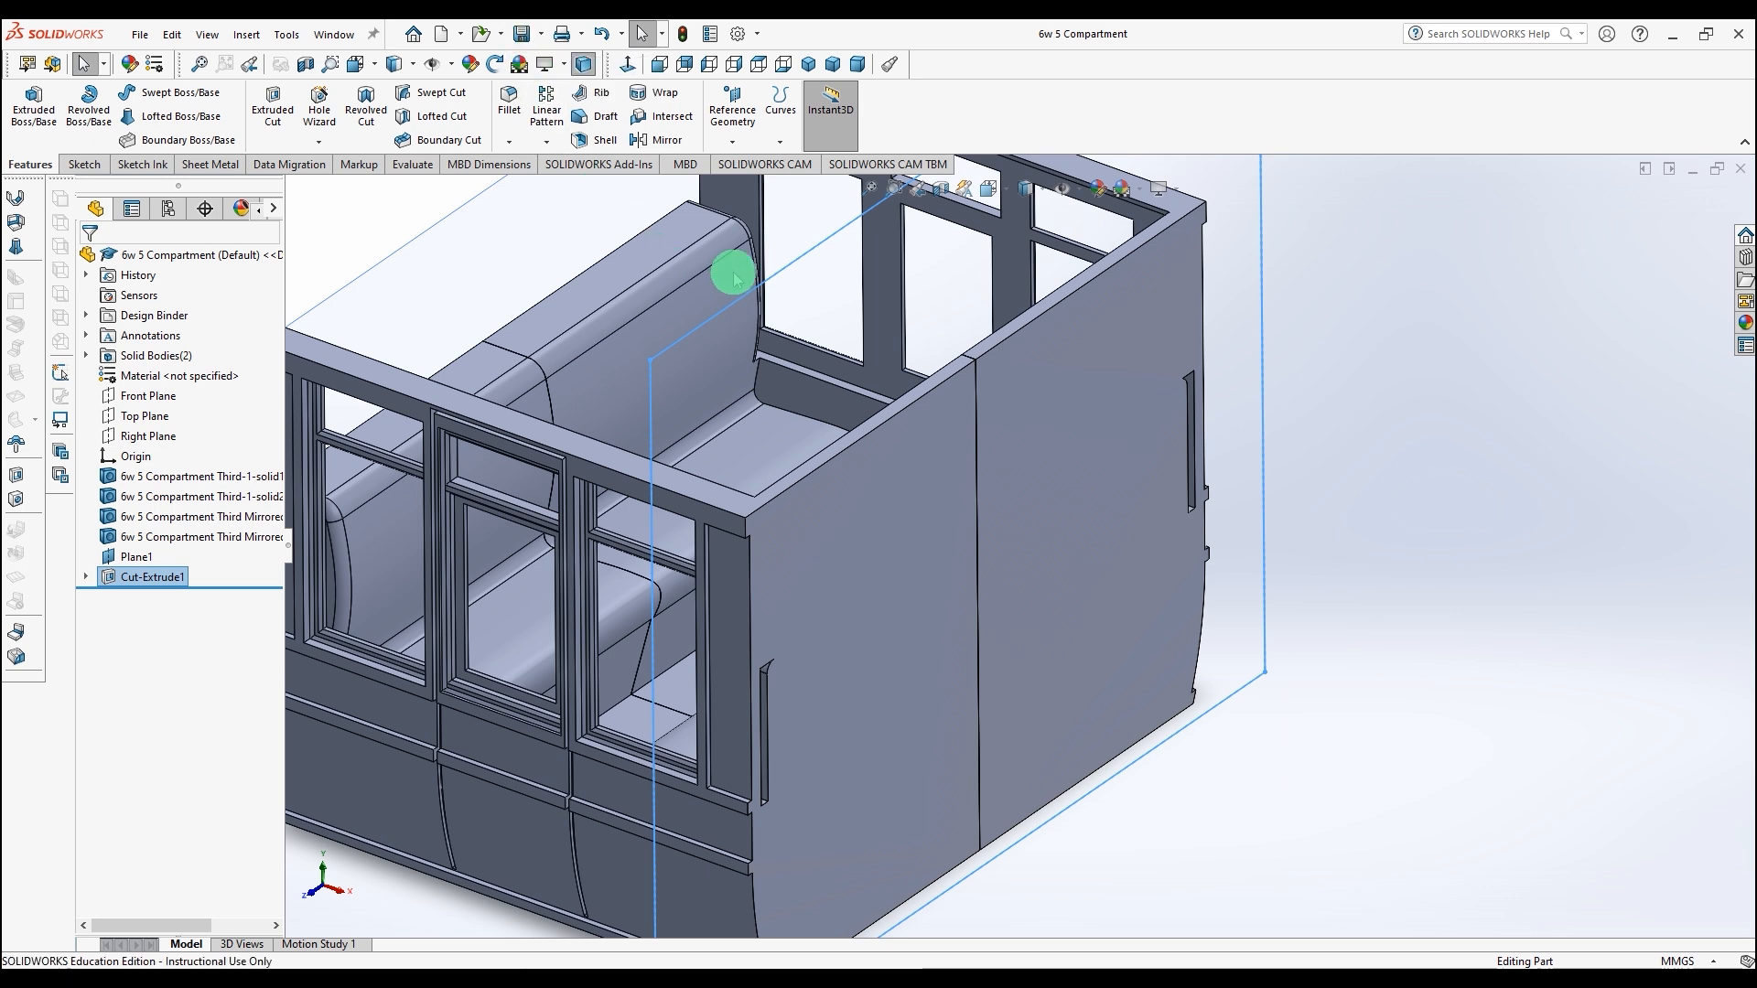
{"action": "scroll", "coordinate": [789, 379], "scroll_direction": "up", "scroll_amount": 5}
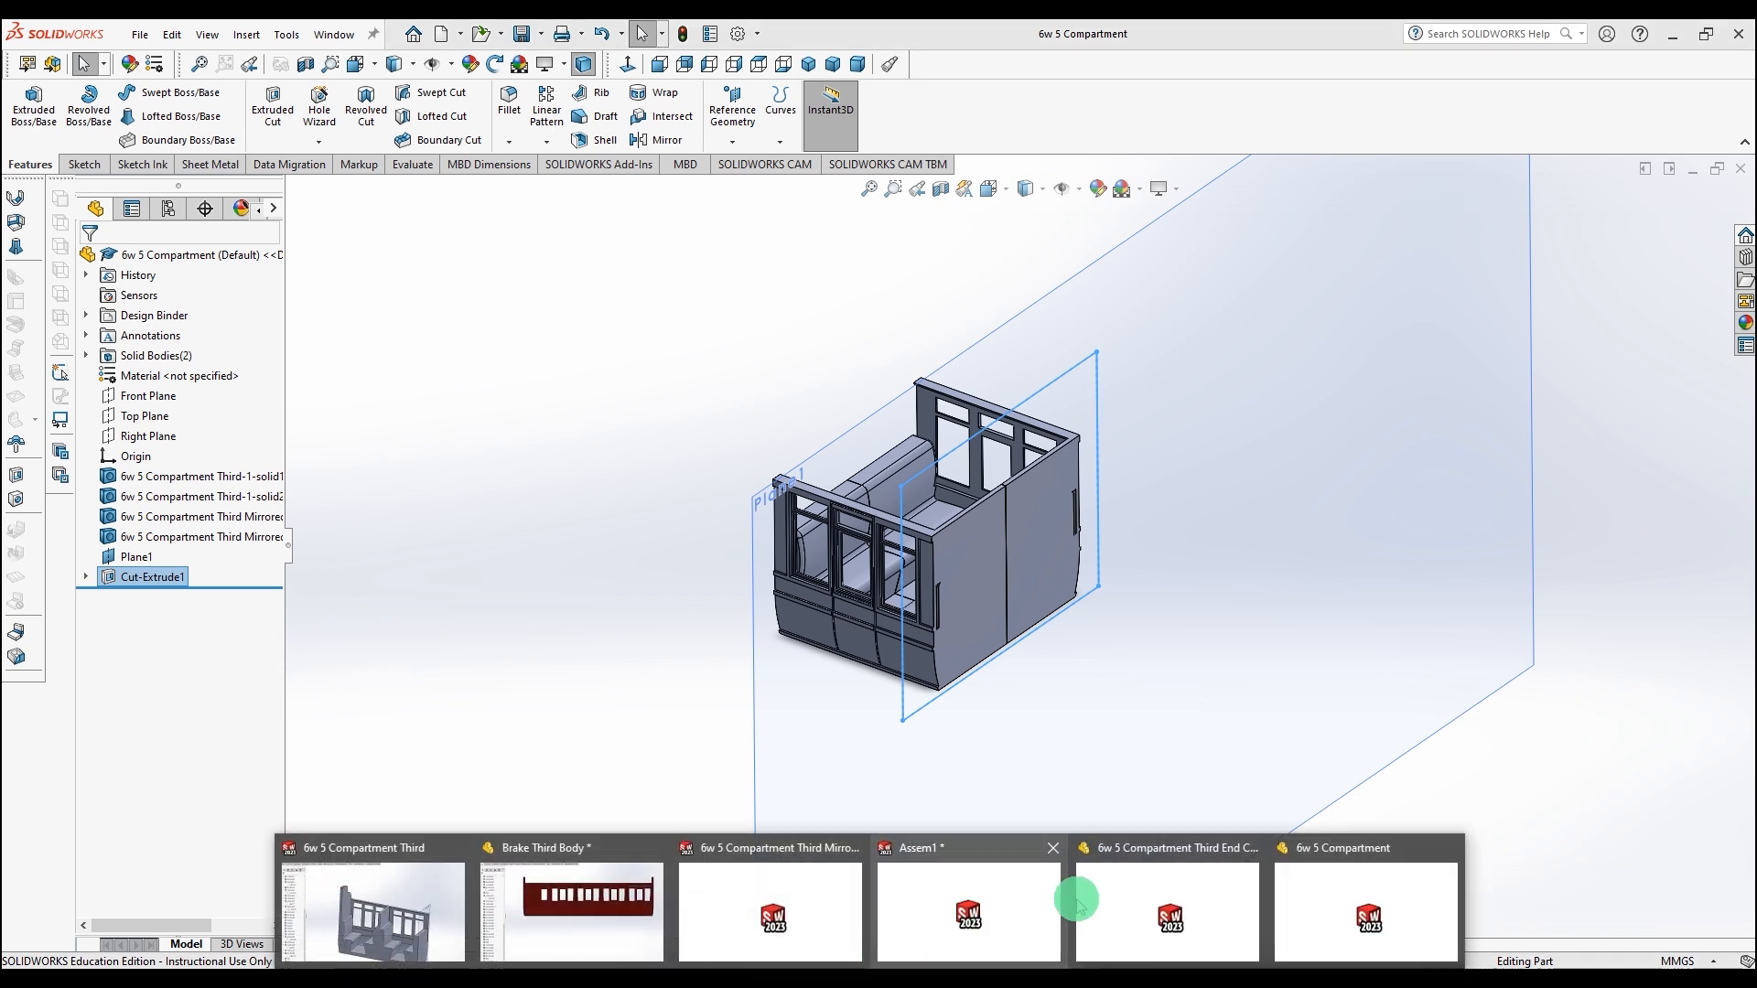
Step: Switch to the end compartment part and create a reference plane on its compartment partition face with the offset flipped
{"action": "key", "text": "ctrl+Tab"}
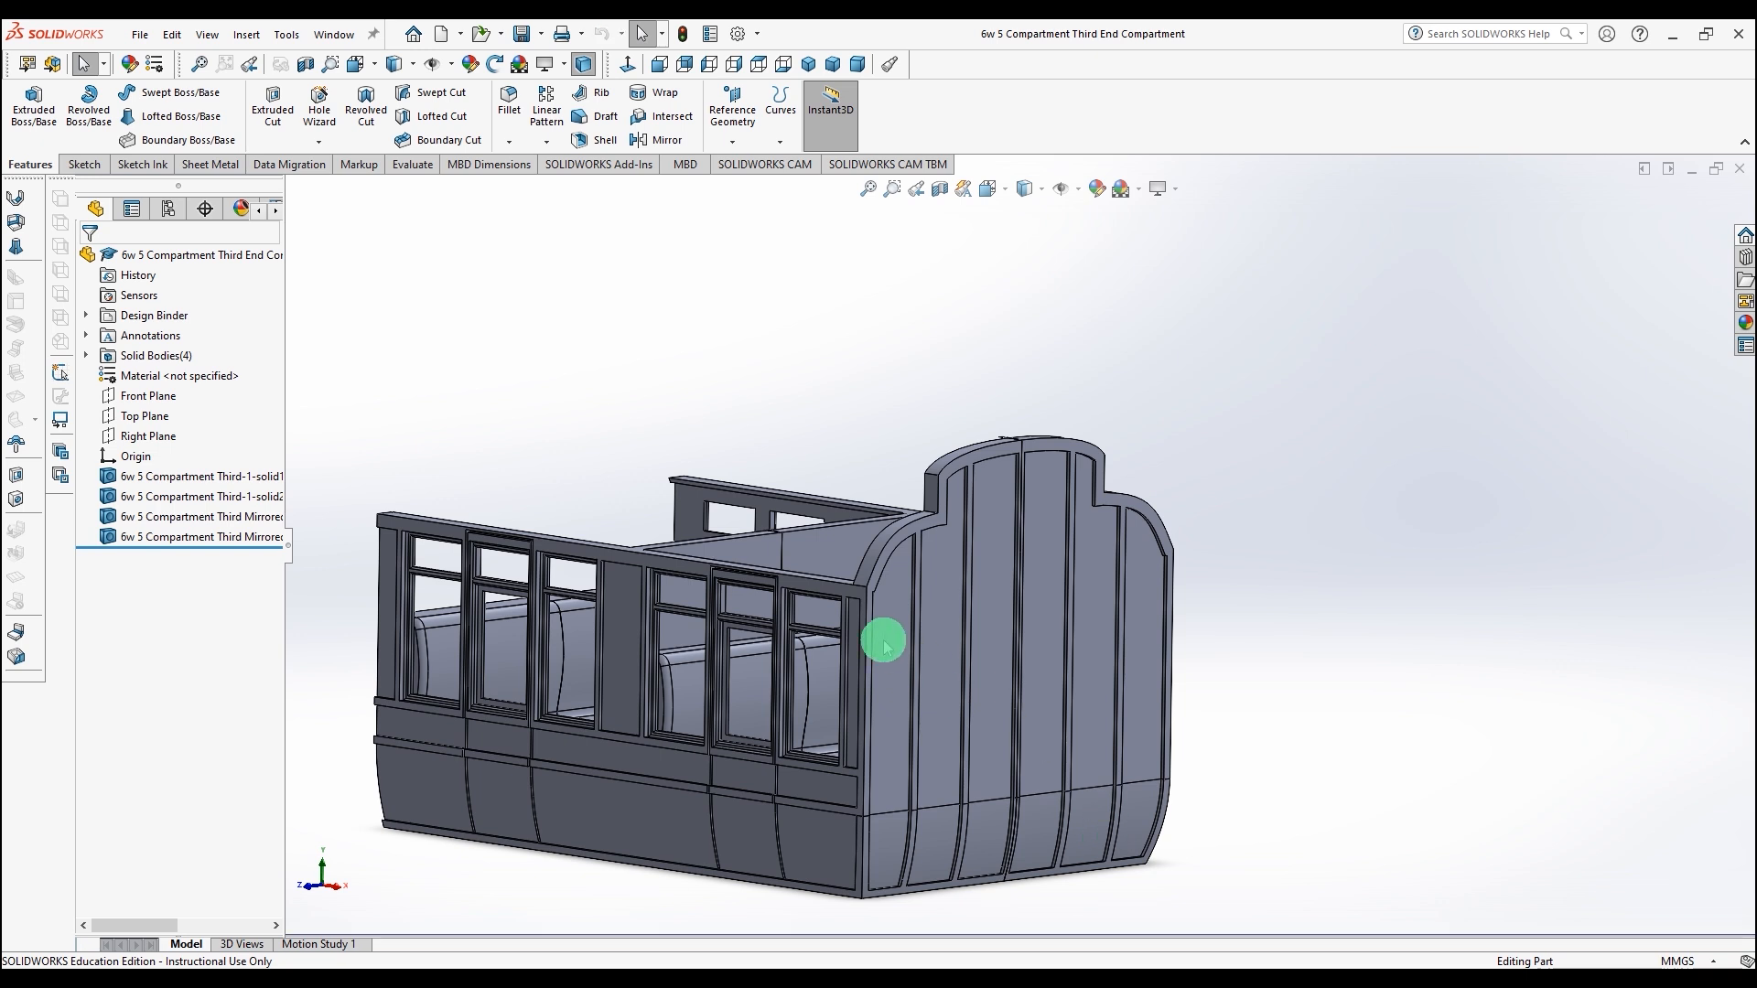
{"action": "left_click", "coordinate": [823, 563]}
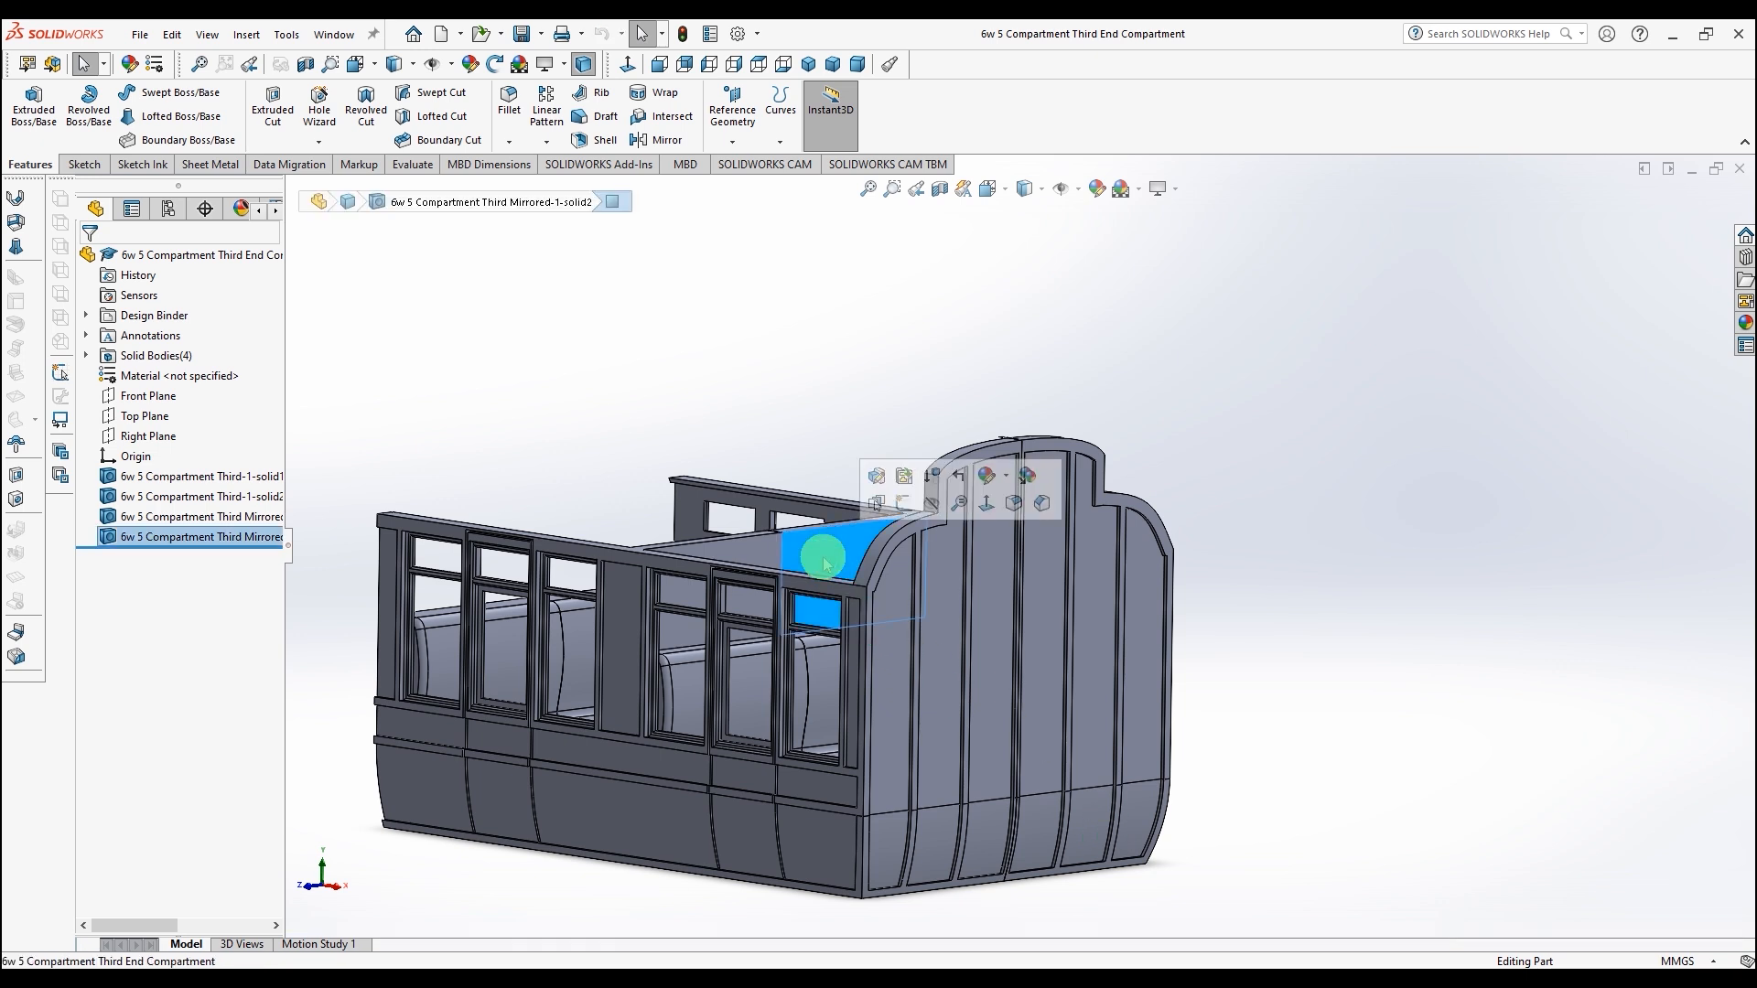
{"action": "left_click", "coordinate": [732, 128]}
{"action": "left_click", "coordinate": [728, 163]}
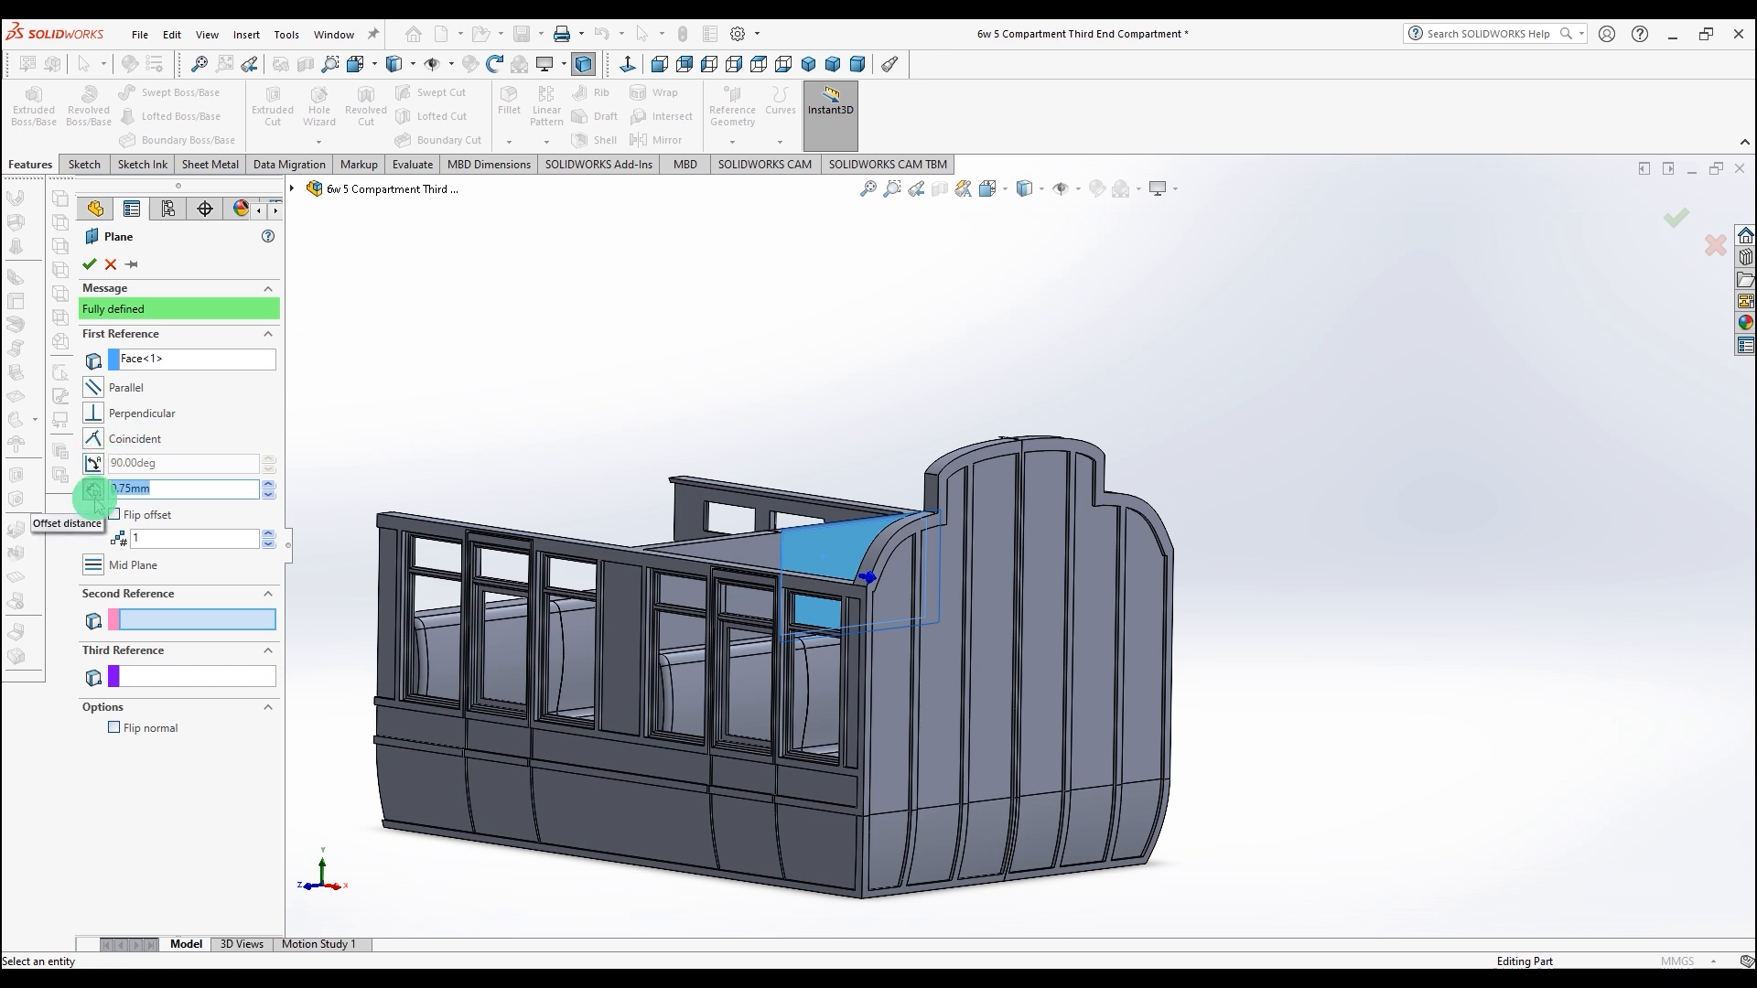
{"action": "middle_click_drag", "start_coordinate": [466, 376], "coordinate": [417, 517]}
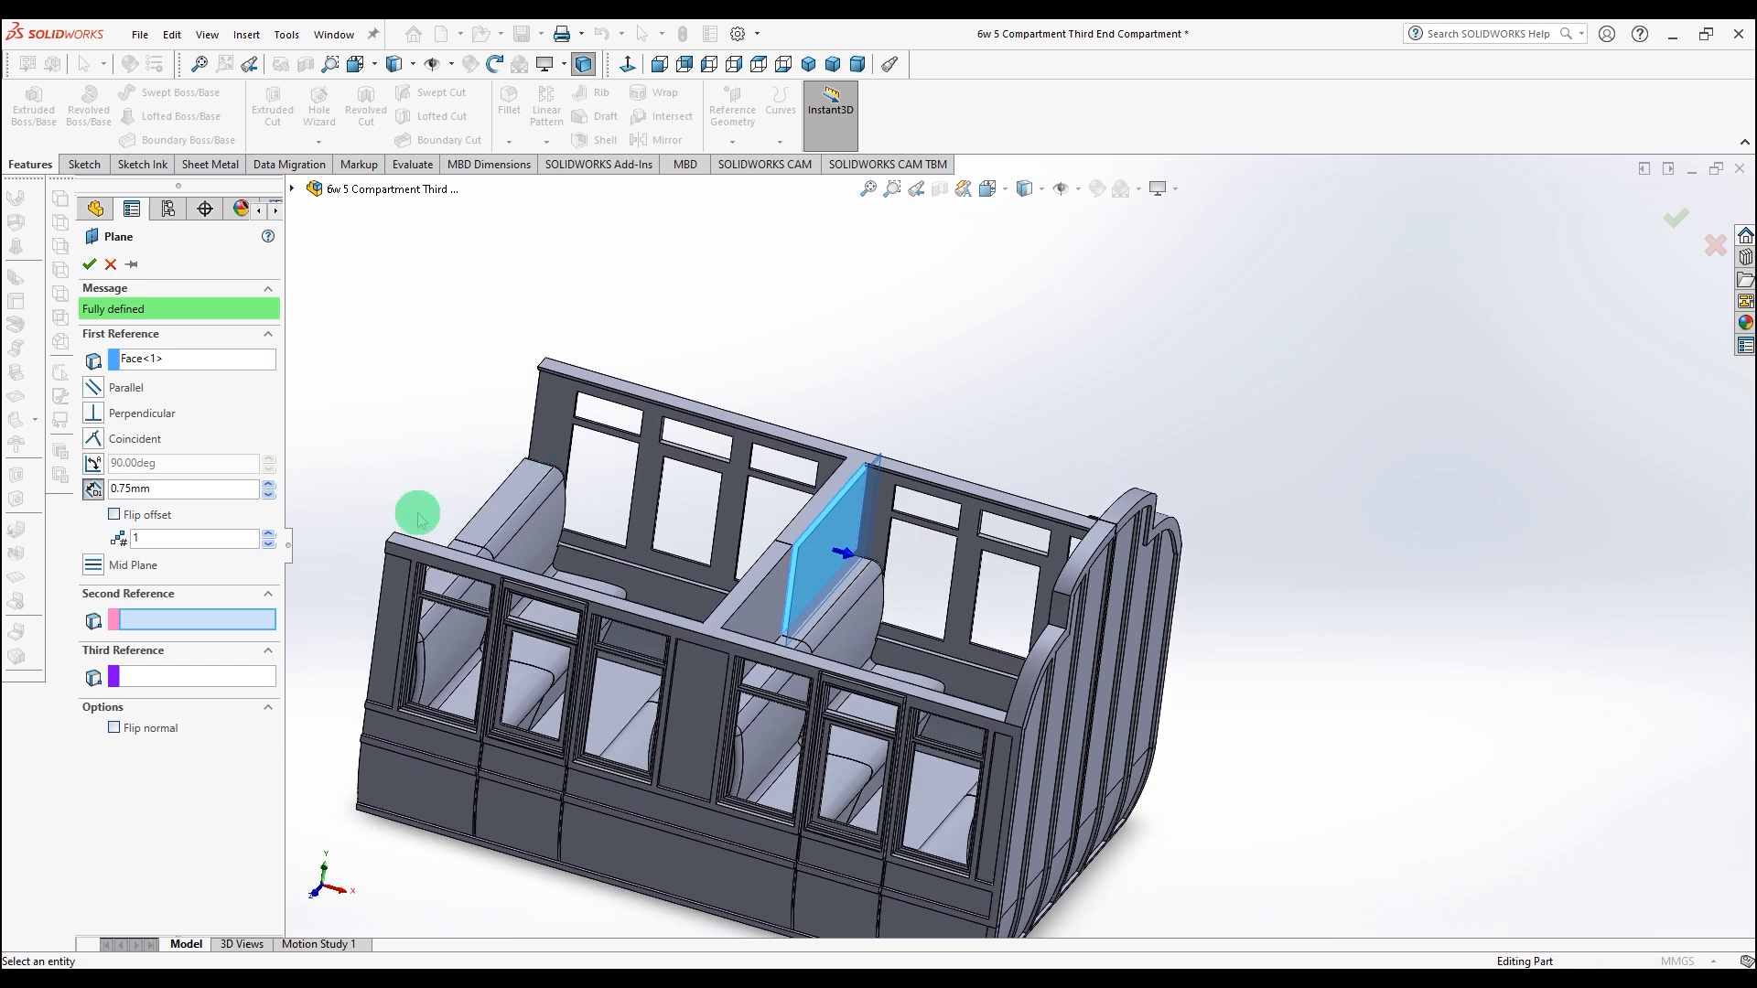
{"action": "left_click", "coordinate": [114, 516]}
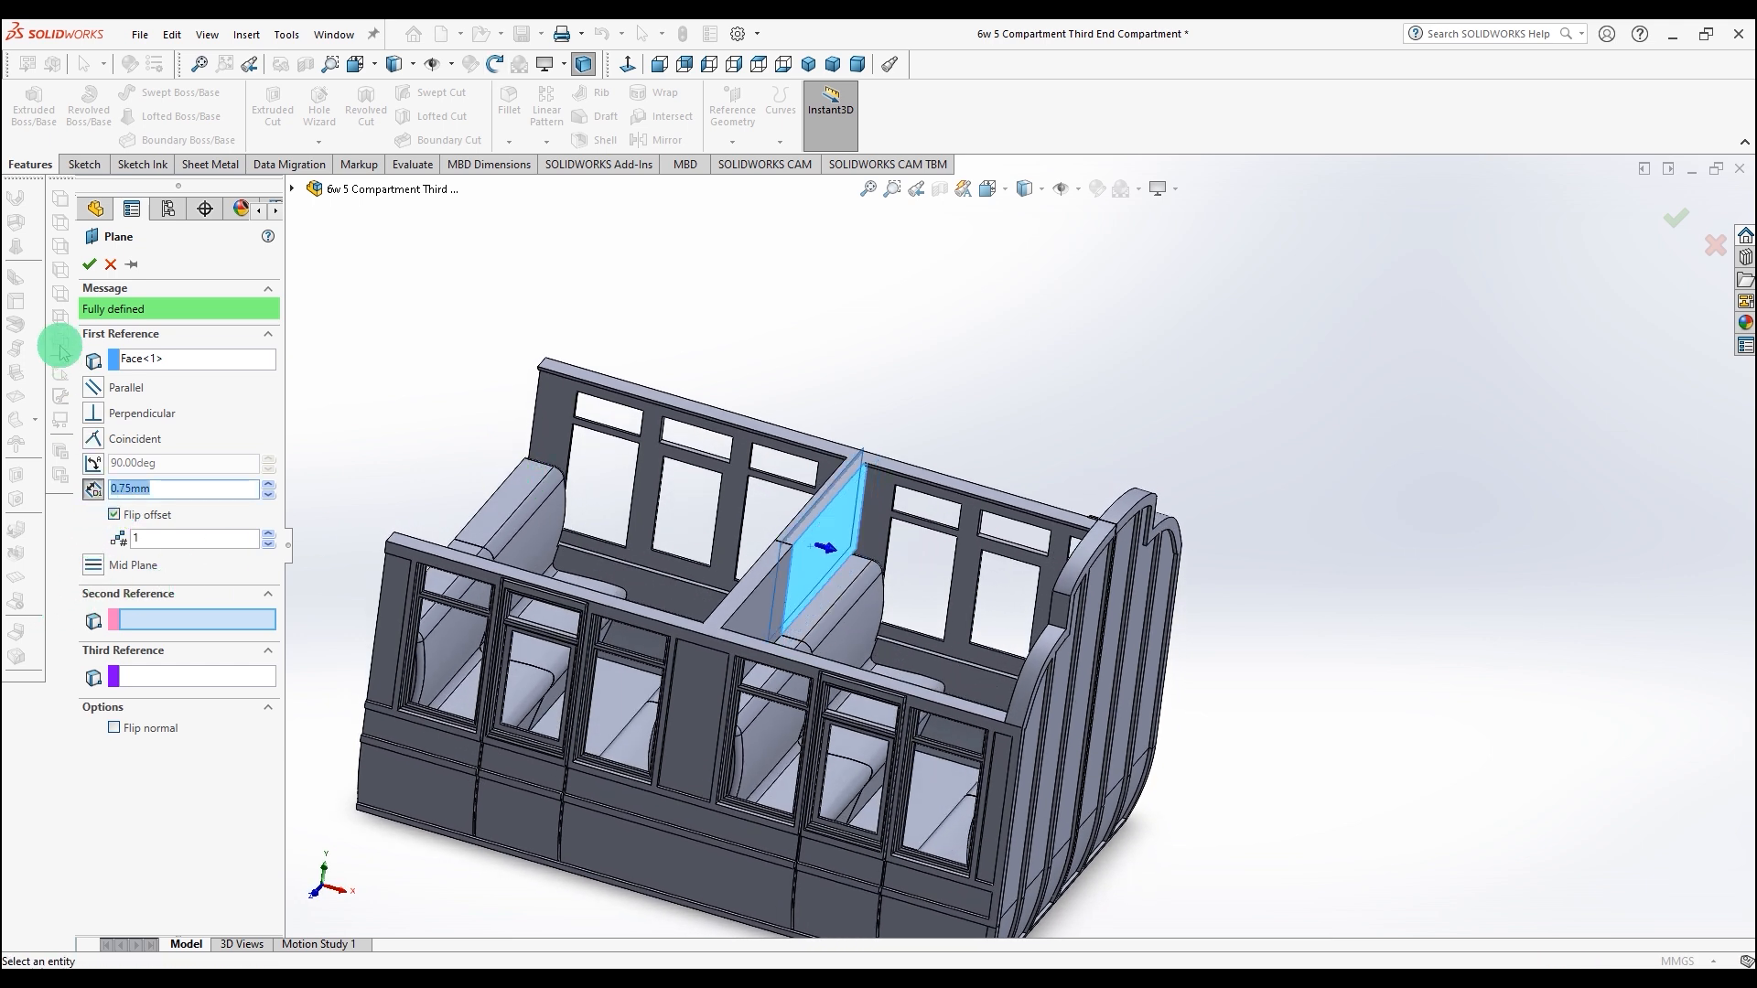
{"action": "left_click", "coordinate": [89, 266]}
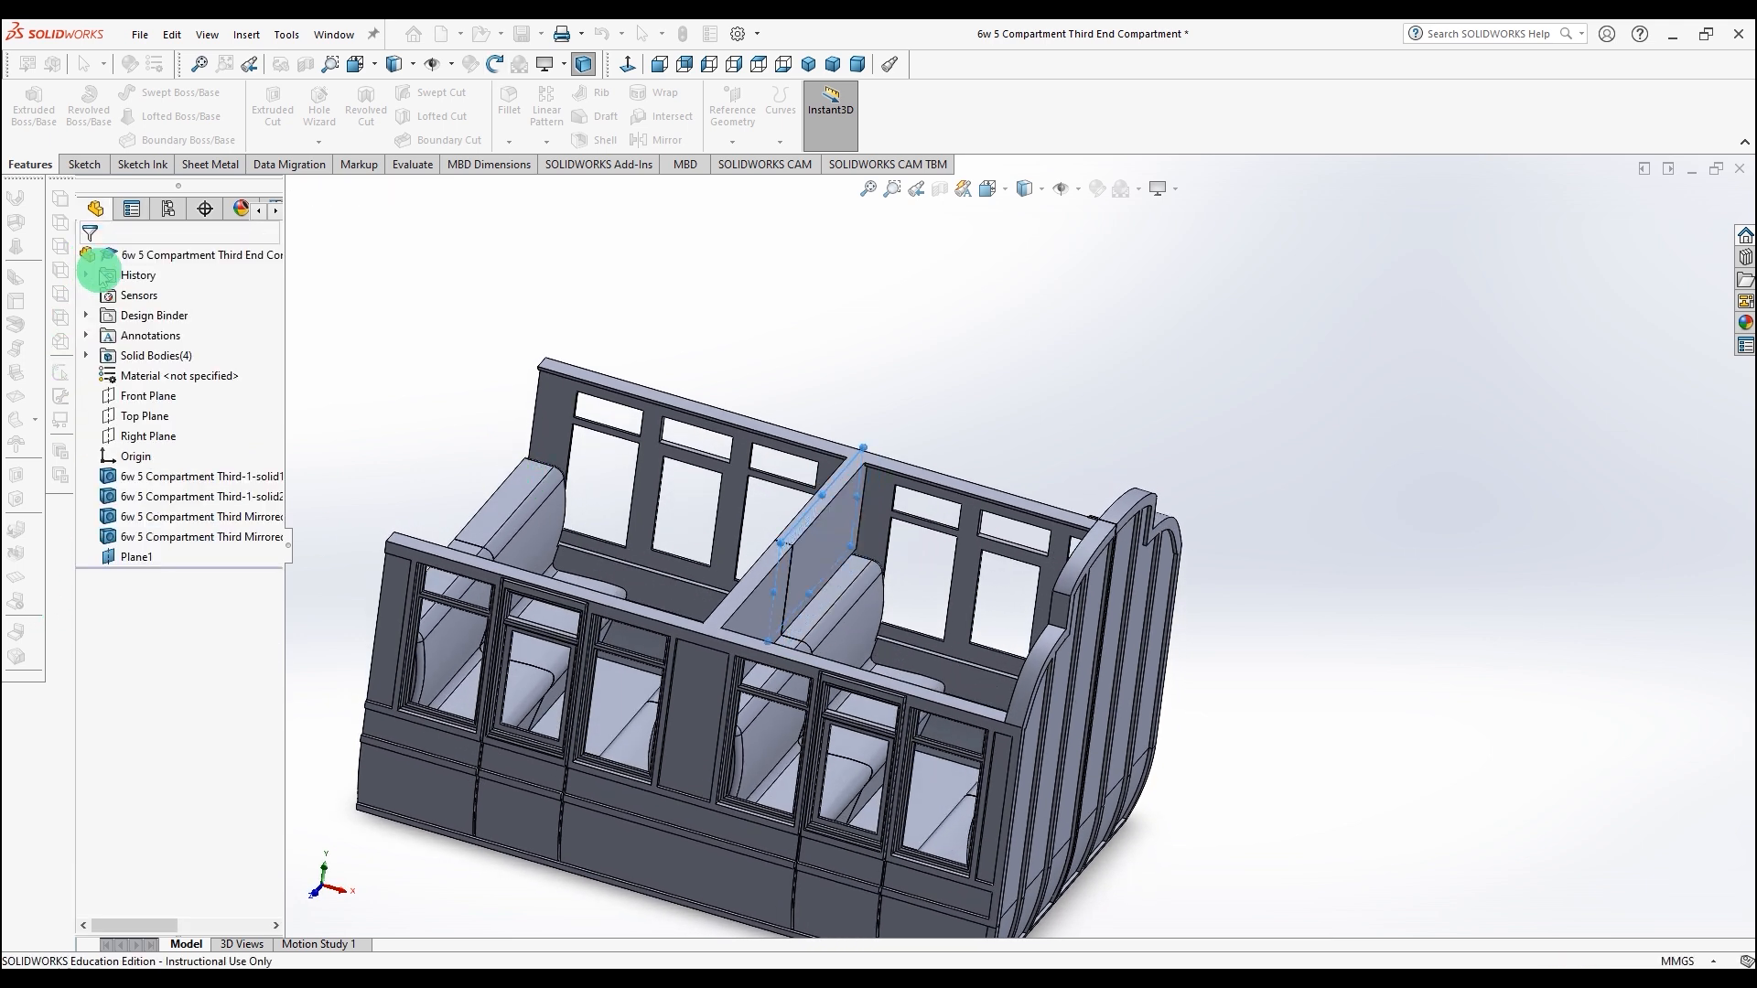
Step: Sketch on Plane1, viewed normal to it, a rectangle enclosing the whole end profile
{"action": "key", "text": "space"}
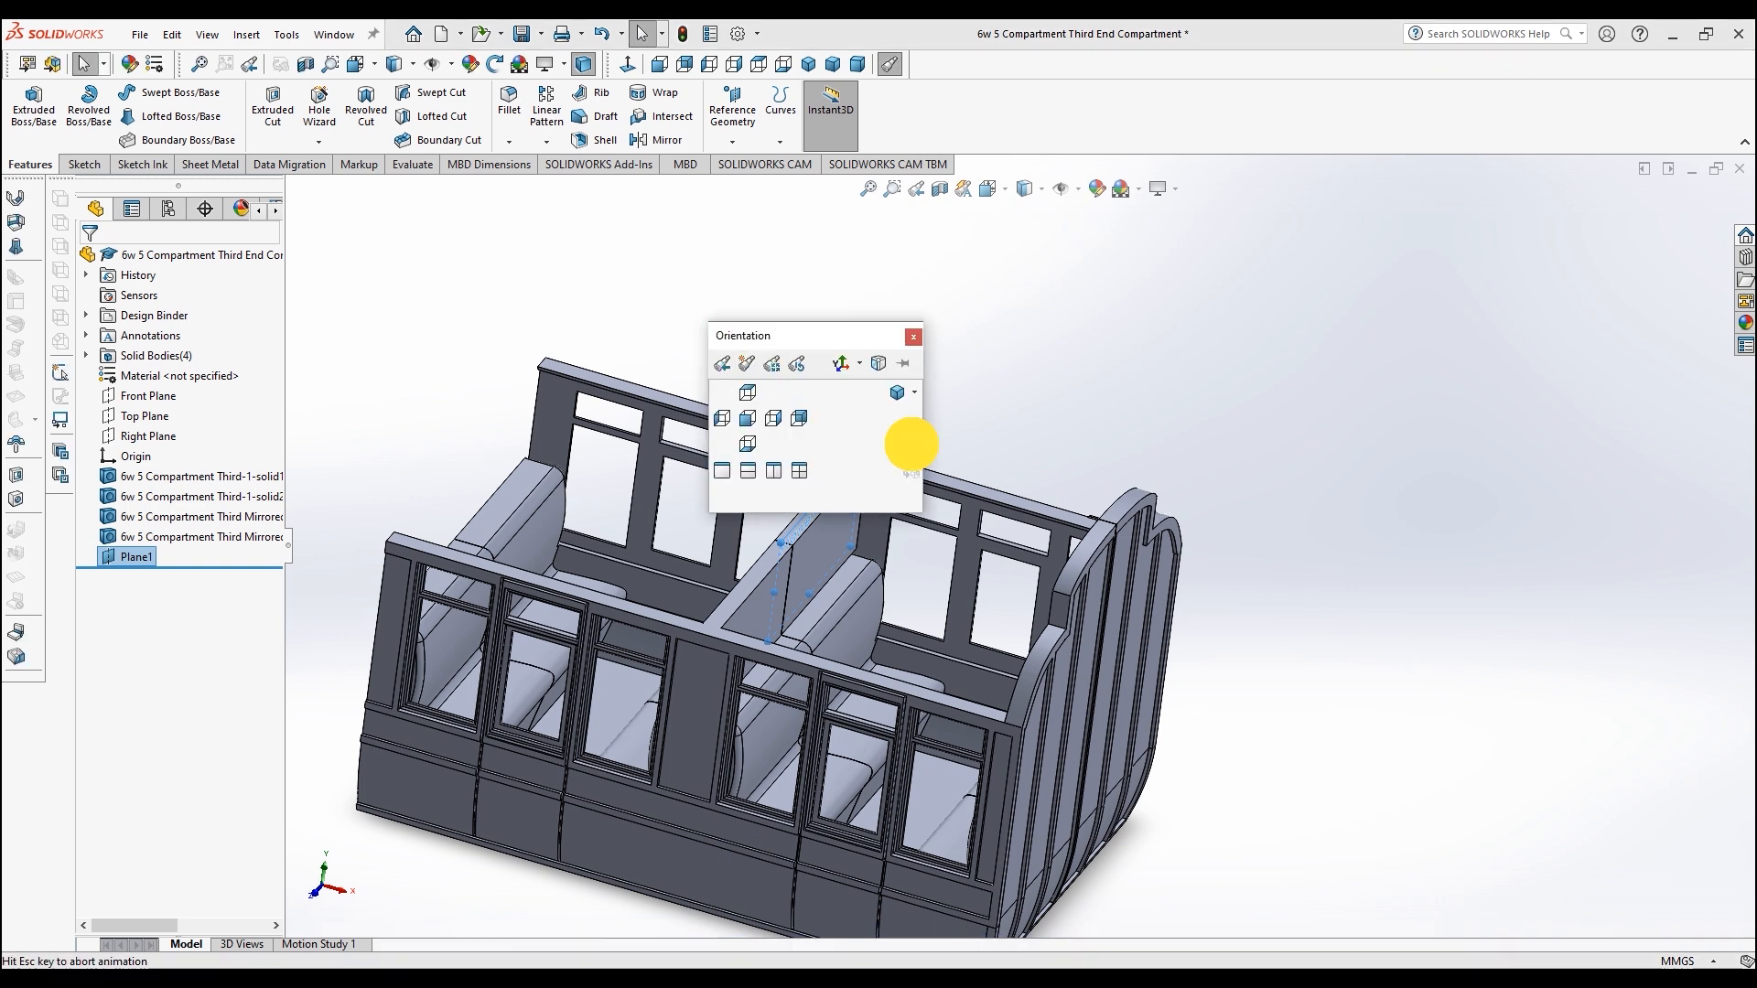
{"action": "left_click", "coordinate": [906, 439]}
{"action": "left_click", "coordinate": [85, 164]}
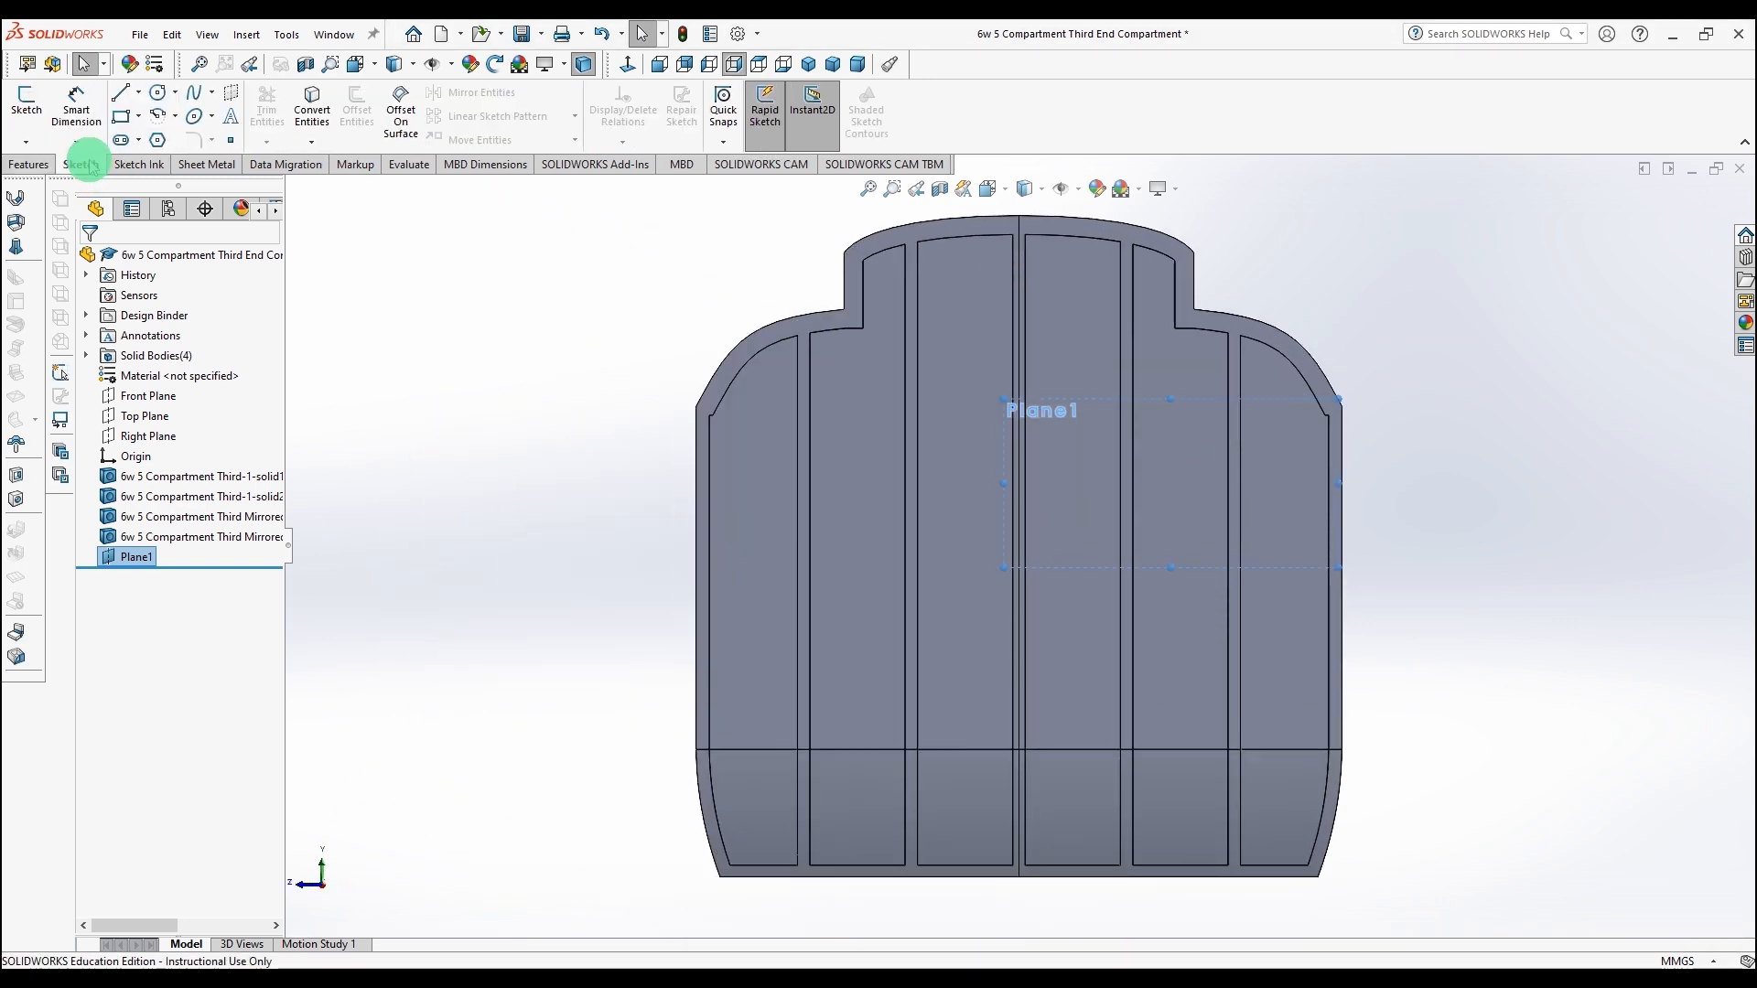
{"action": "left_click", "coordinate": [26, 103]}
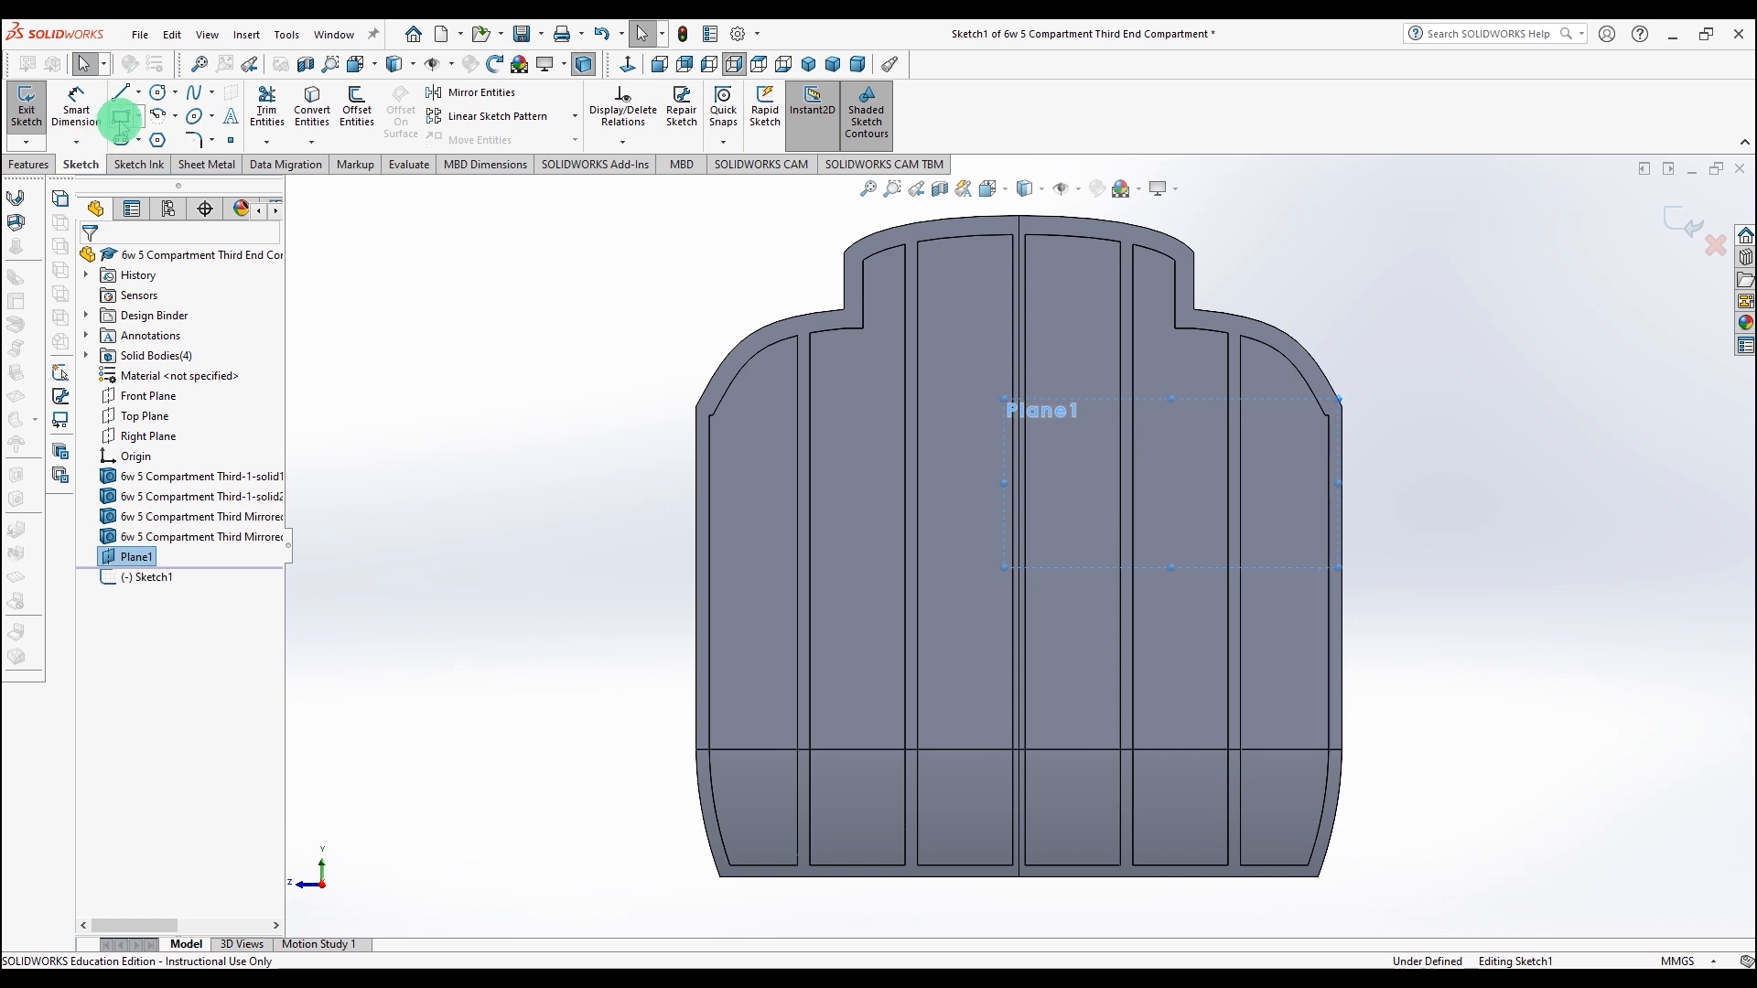
{"action": "key", "text": "r"}
{"action": "left_click_drag", "start_coordinate": [584, 205], "coordinate": [1483, 894]}
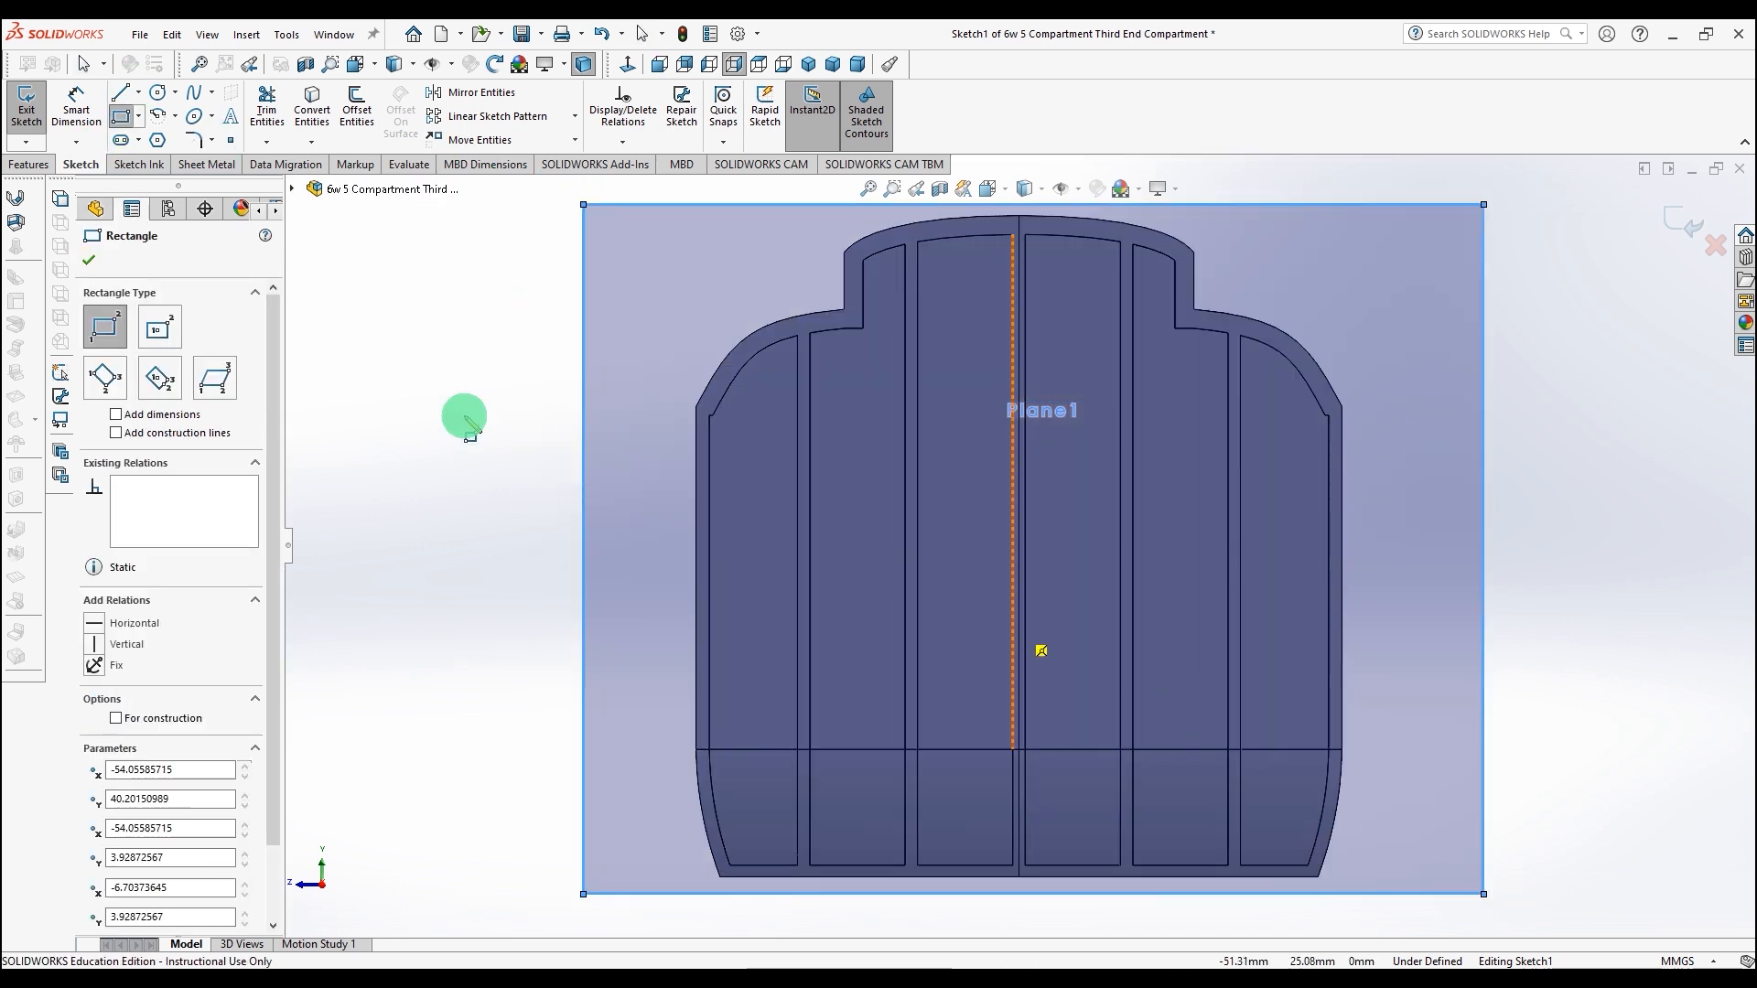
{"action": "middle_click_drag", "start_coordinate": [384, 373], "coordinate": [522, 397]}
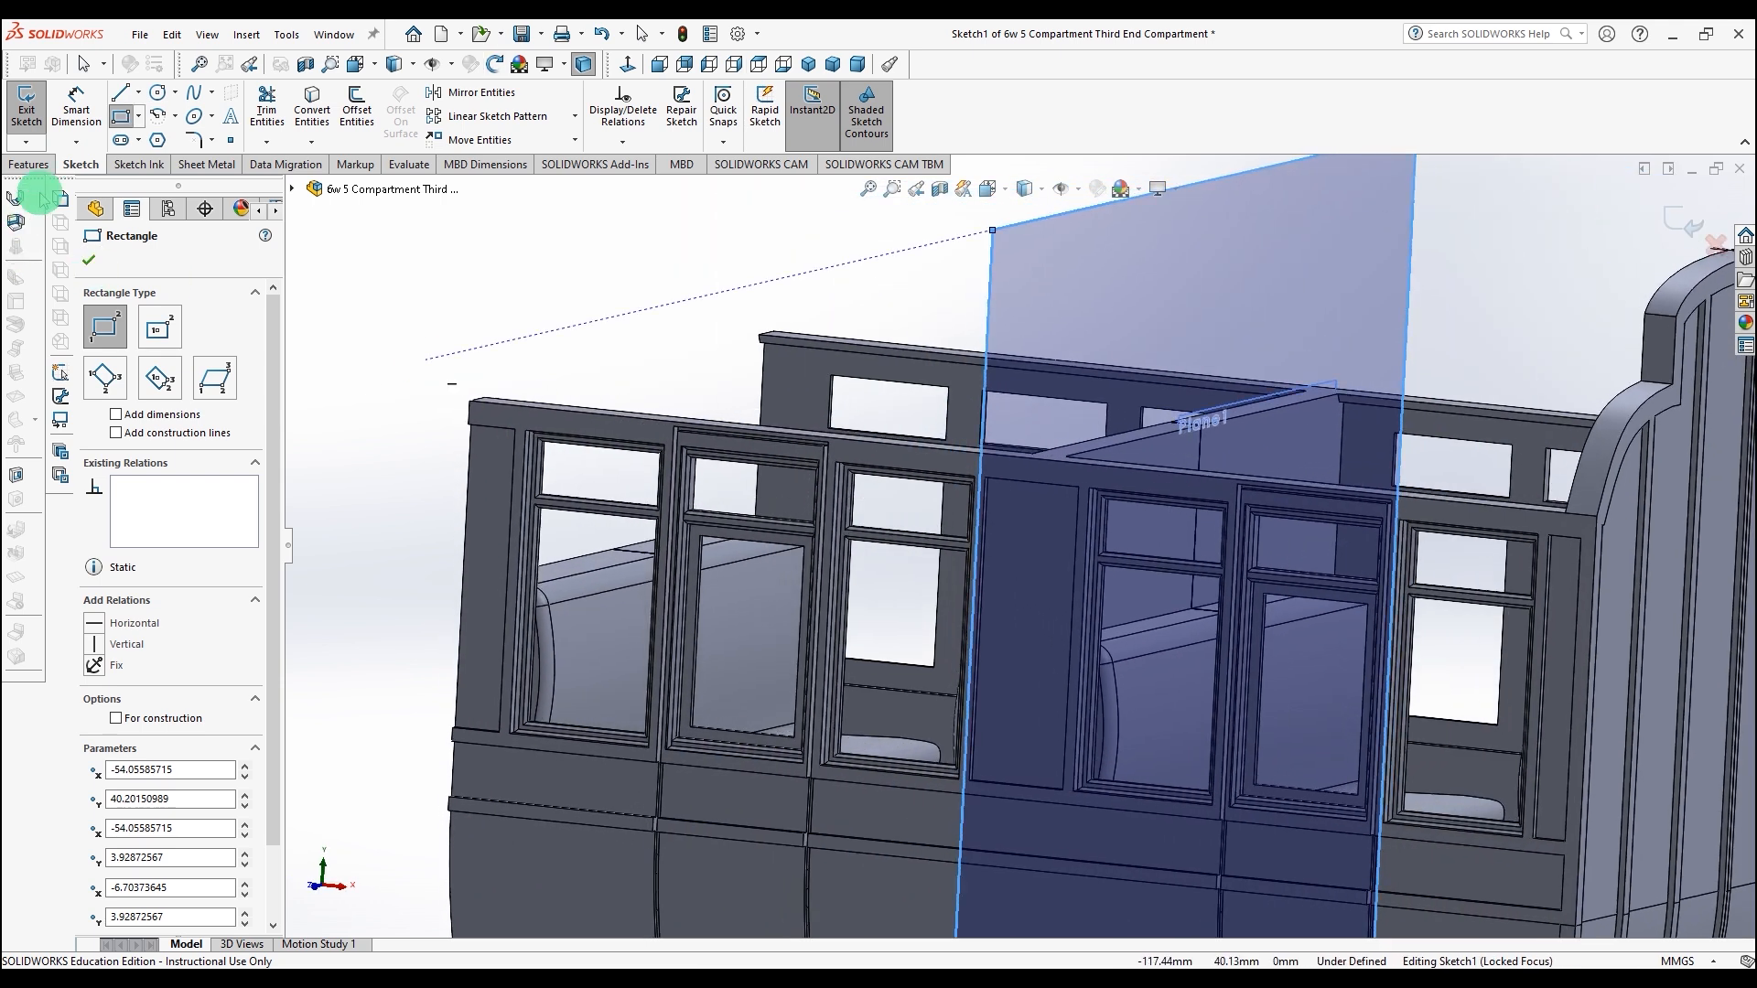
{"action": "left_click", "coordinate": [89, 262]}
{"action": "left_click", "coordinate": [27, 167]}
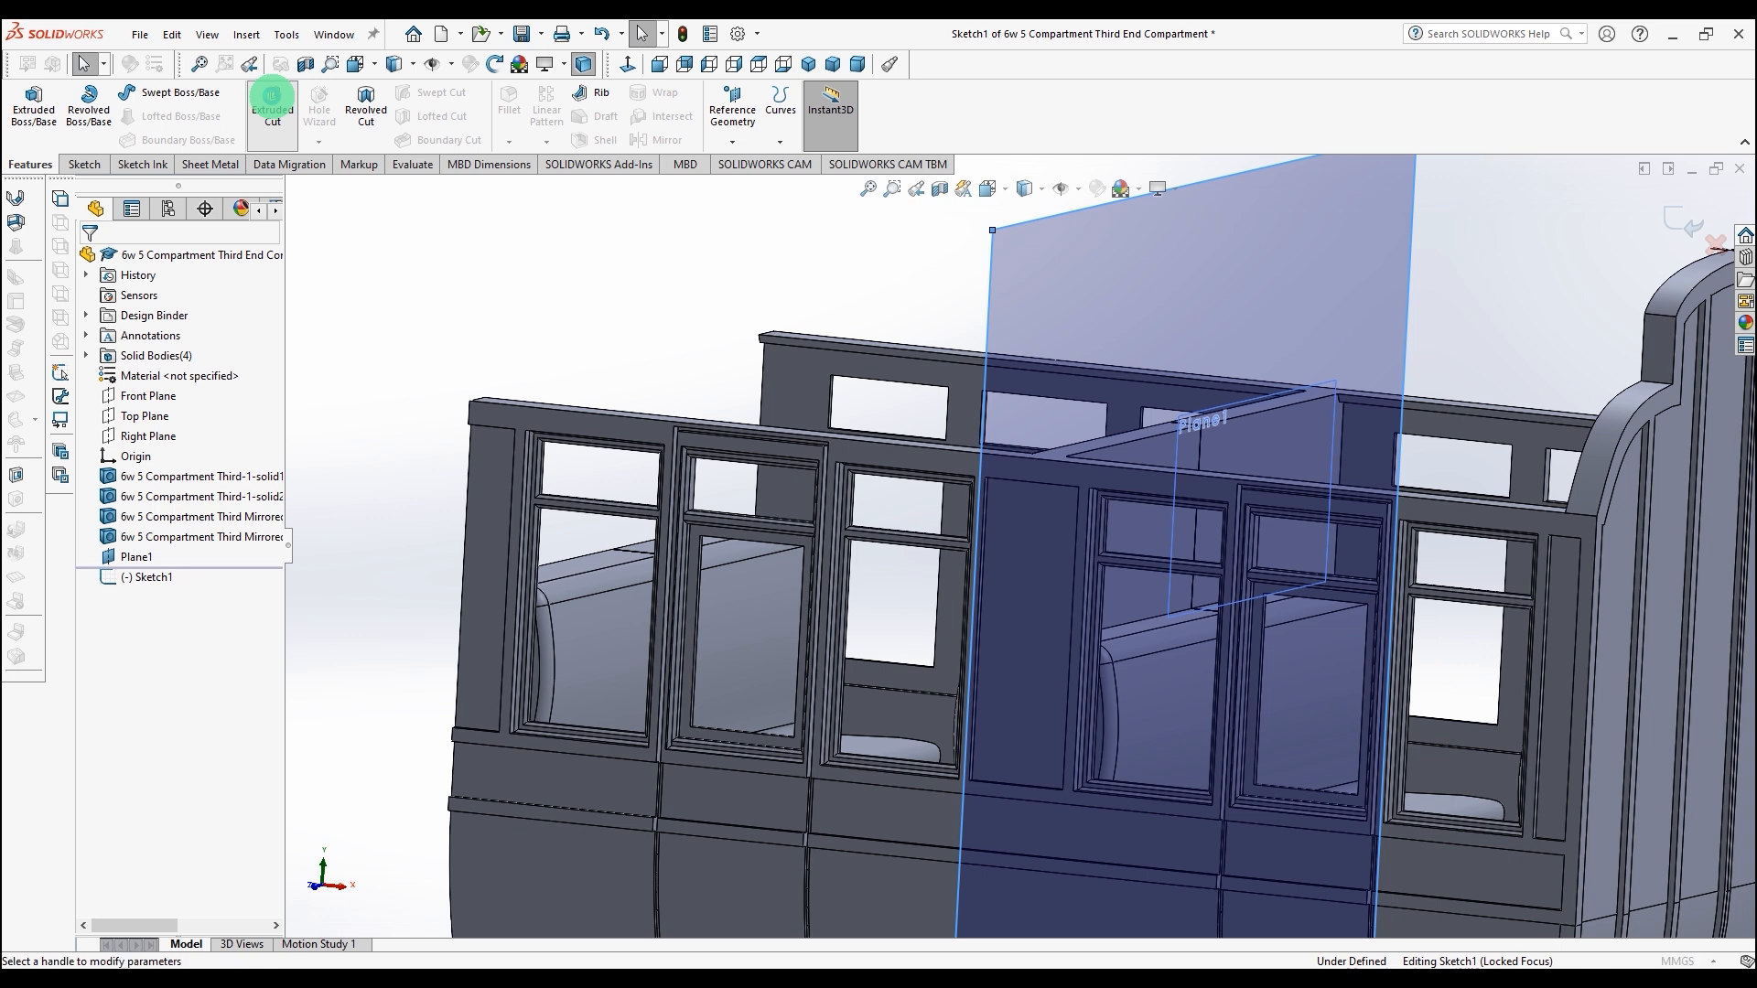
Step: Cut-extrude the rectangle Through All with the direction reversed, then save the part
{"action": "left_click", "coordinate": [272, 97]}
{"action": "left_click", "coordinate": [96, 291]}
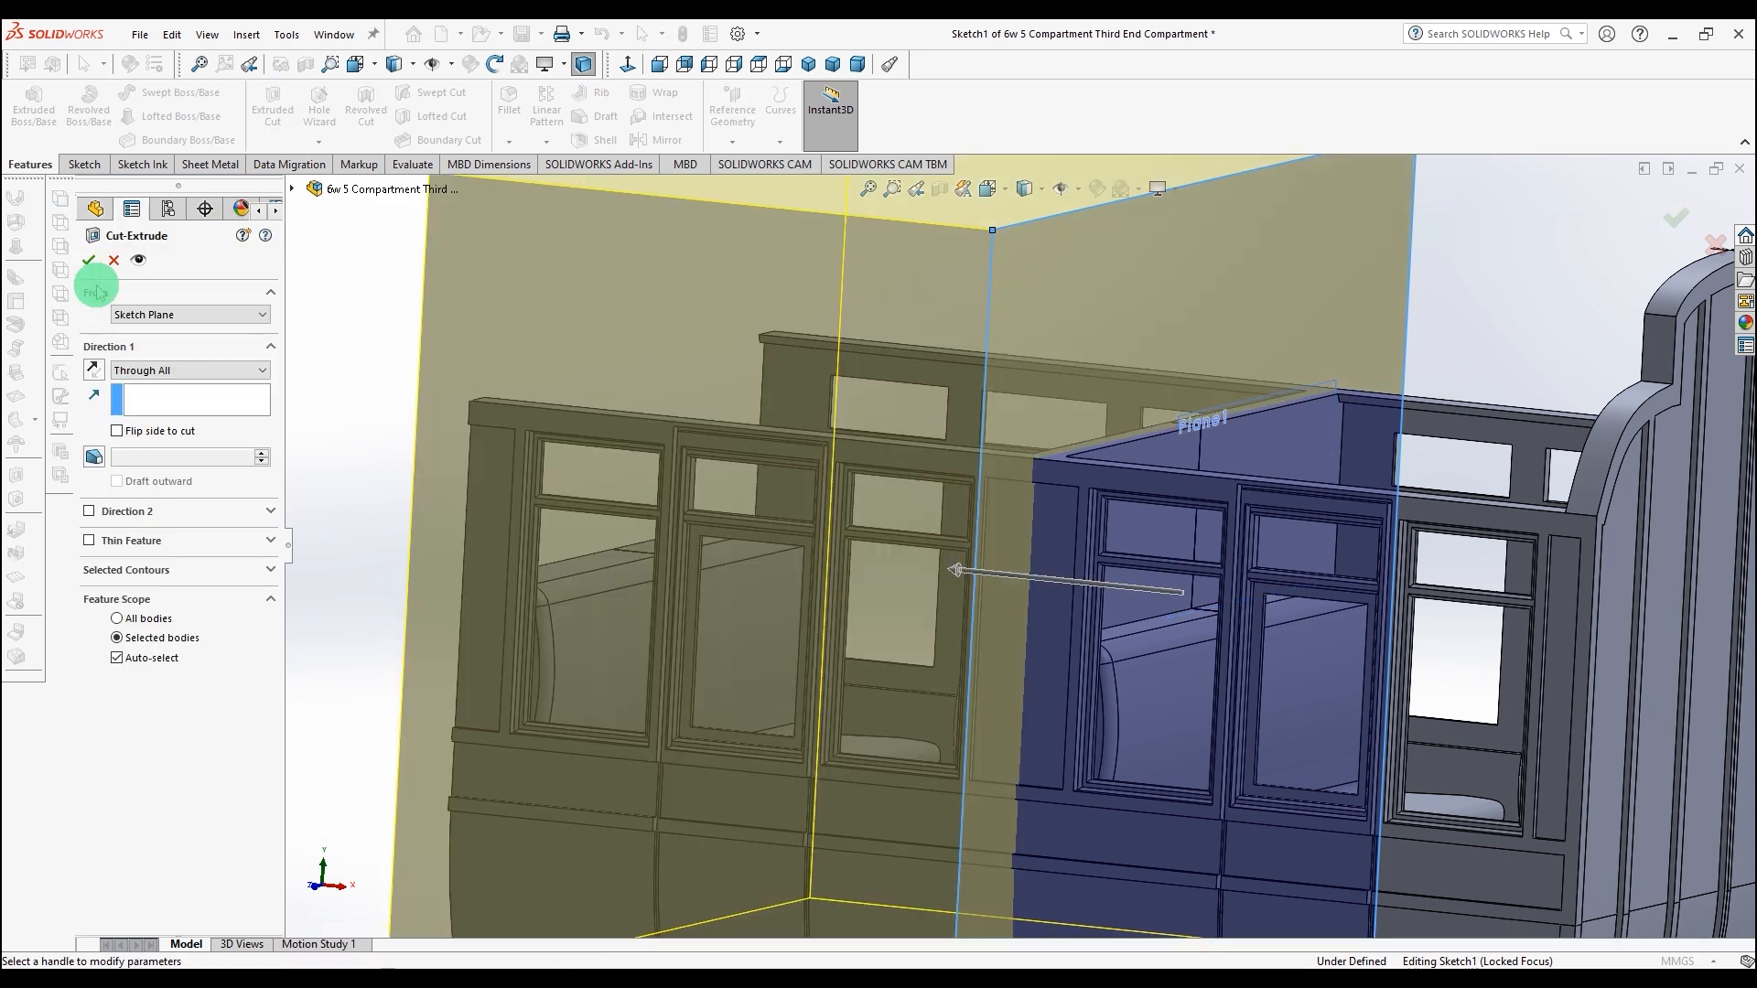
{"action": "left_click", "coordinate": [92, 259]}
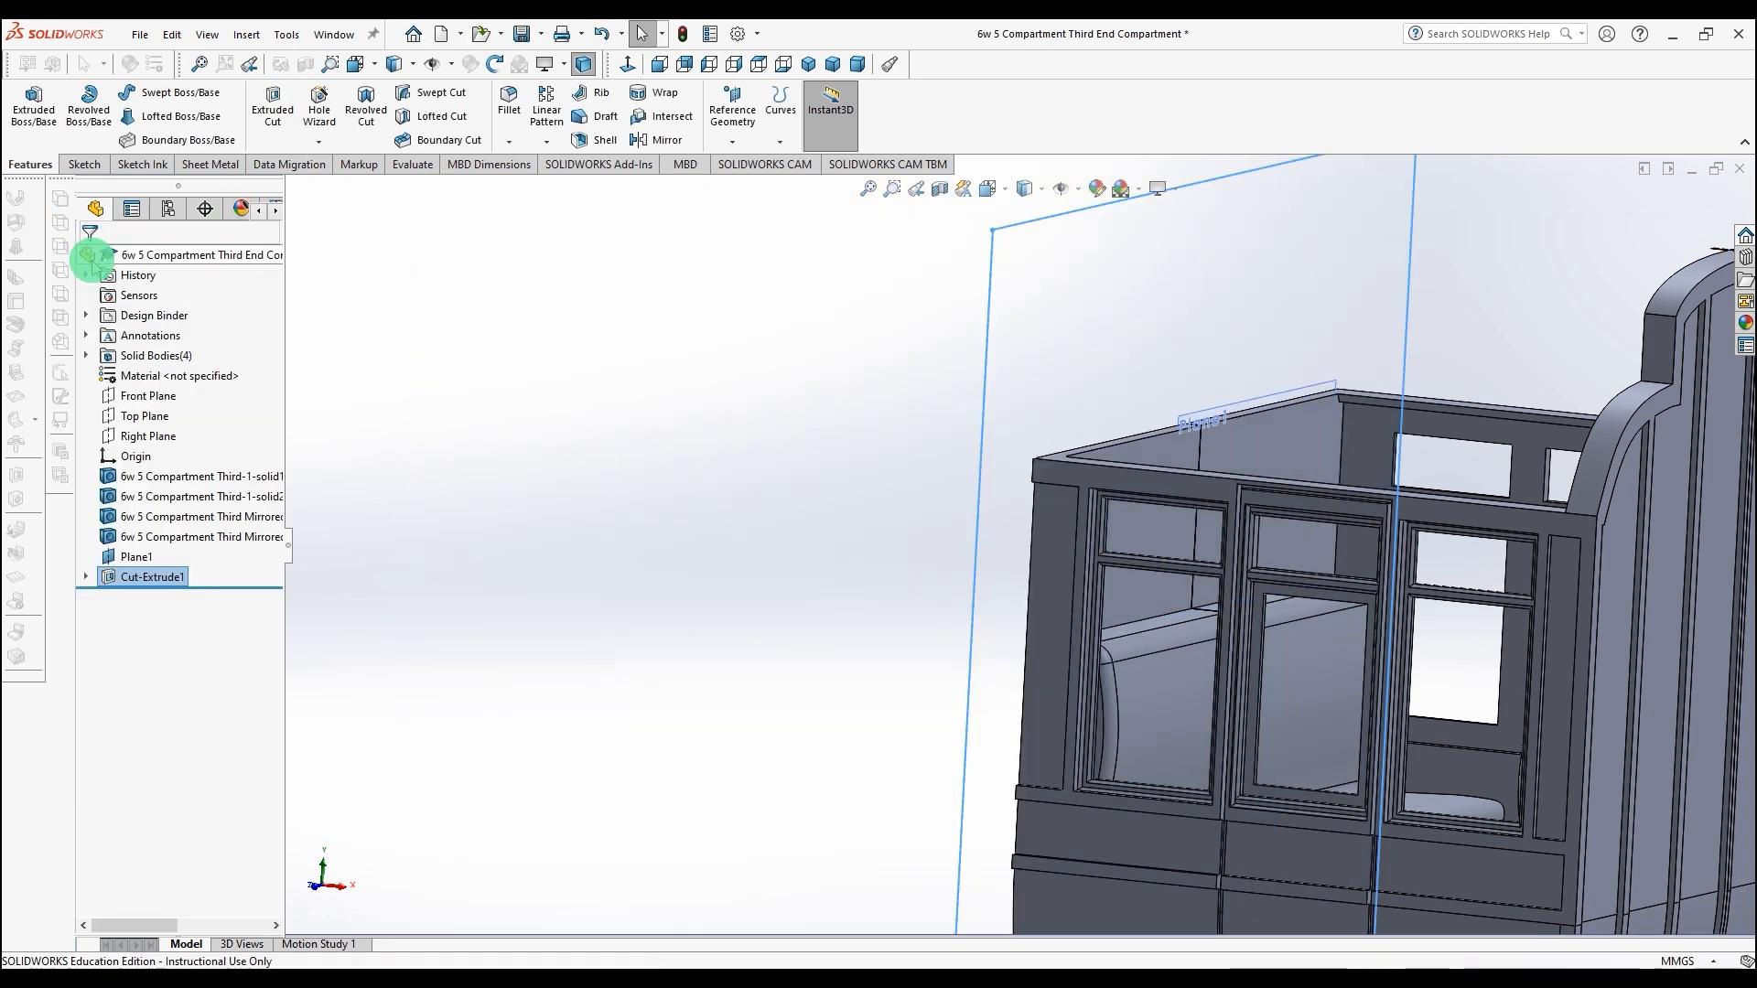
{"action": "left_click", "coordinate": [521, 34]}
{"action": "scroll", "coordinate": [705, 402], "scroll_direction": "up", "scroll_amount": 4}
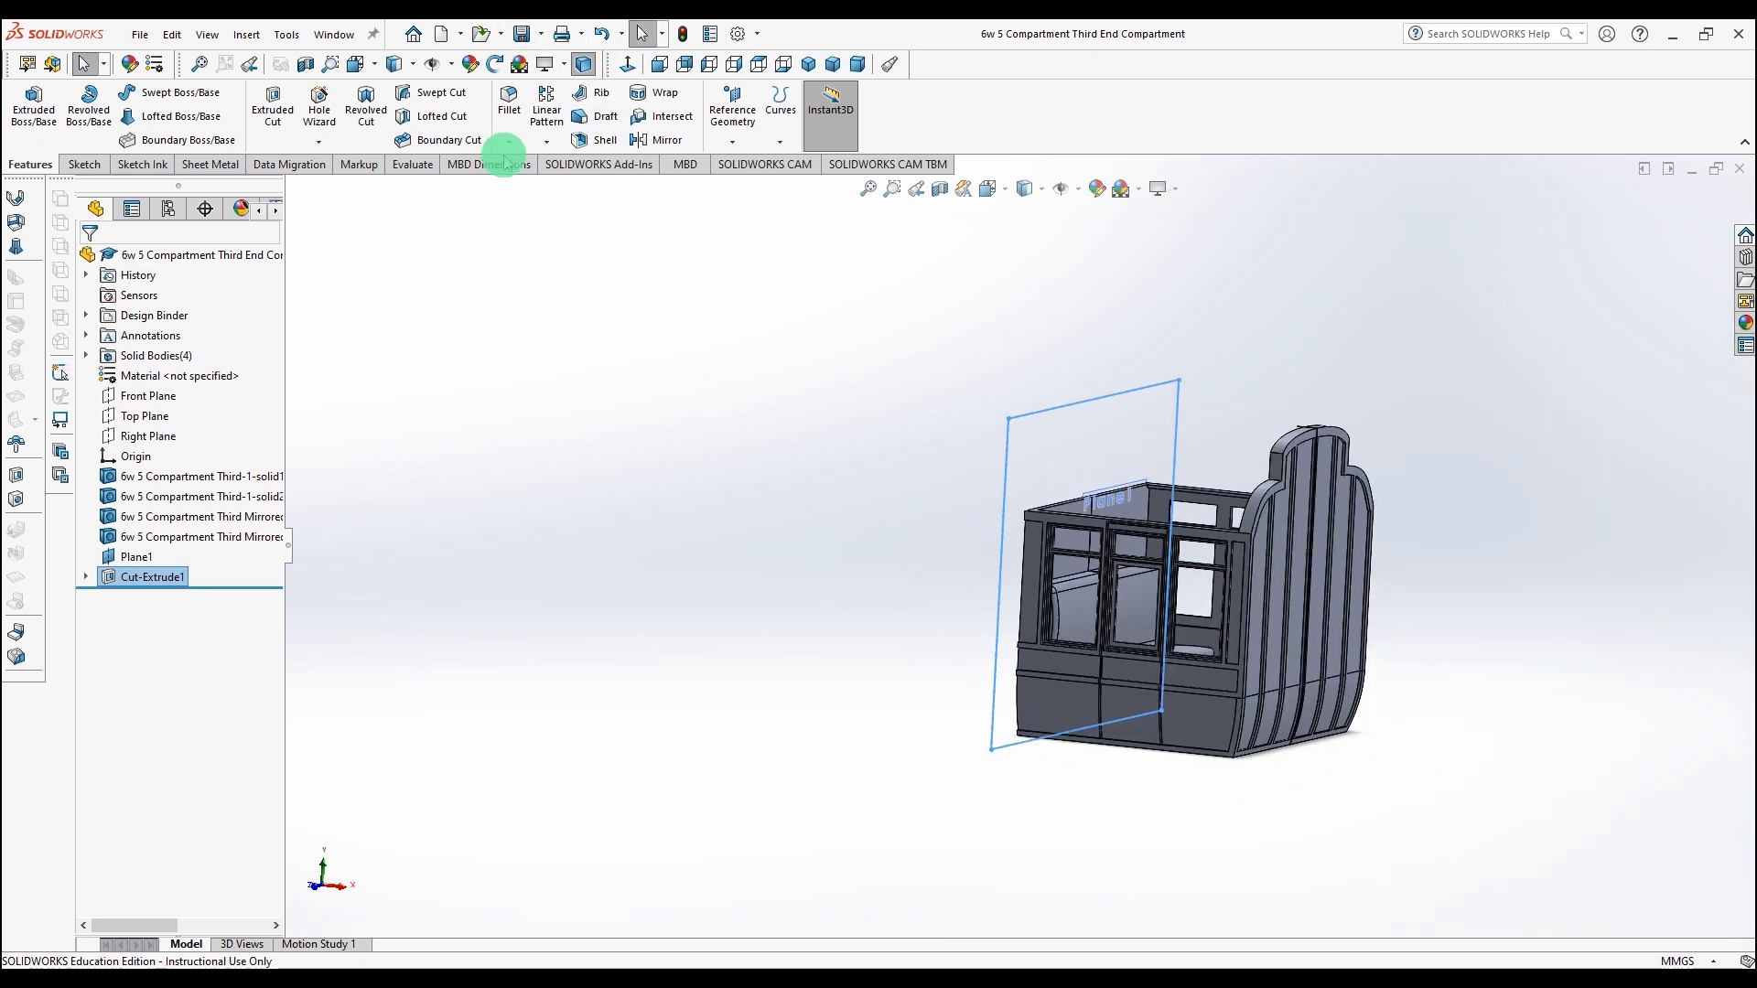
Step: Start a new assembly and place two copies of the 6w 5 Compartment Third End Compartment part, rotated 90°
{"action": "left_click", "coordinate": [442, 36]}
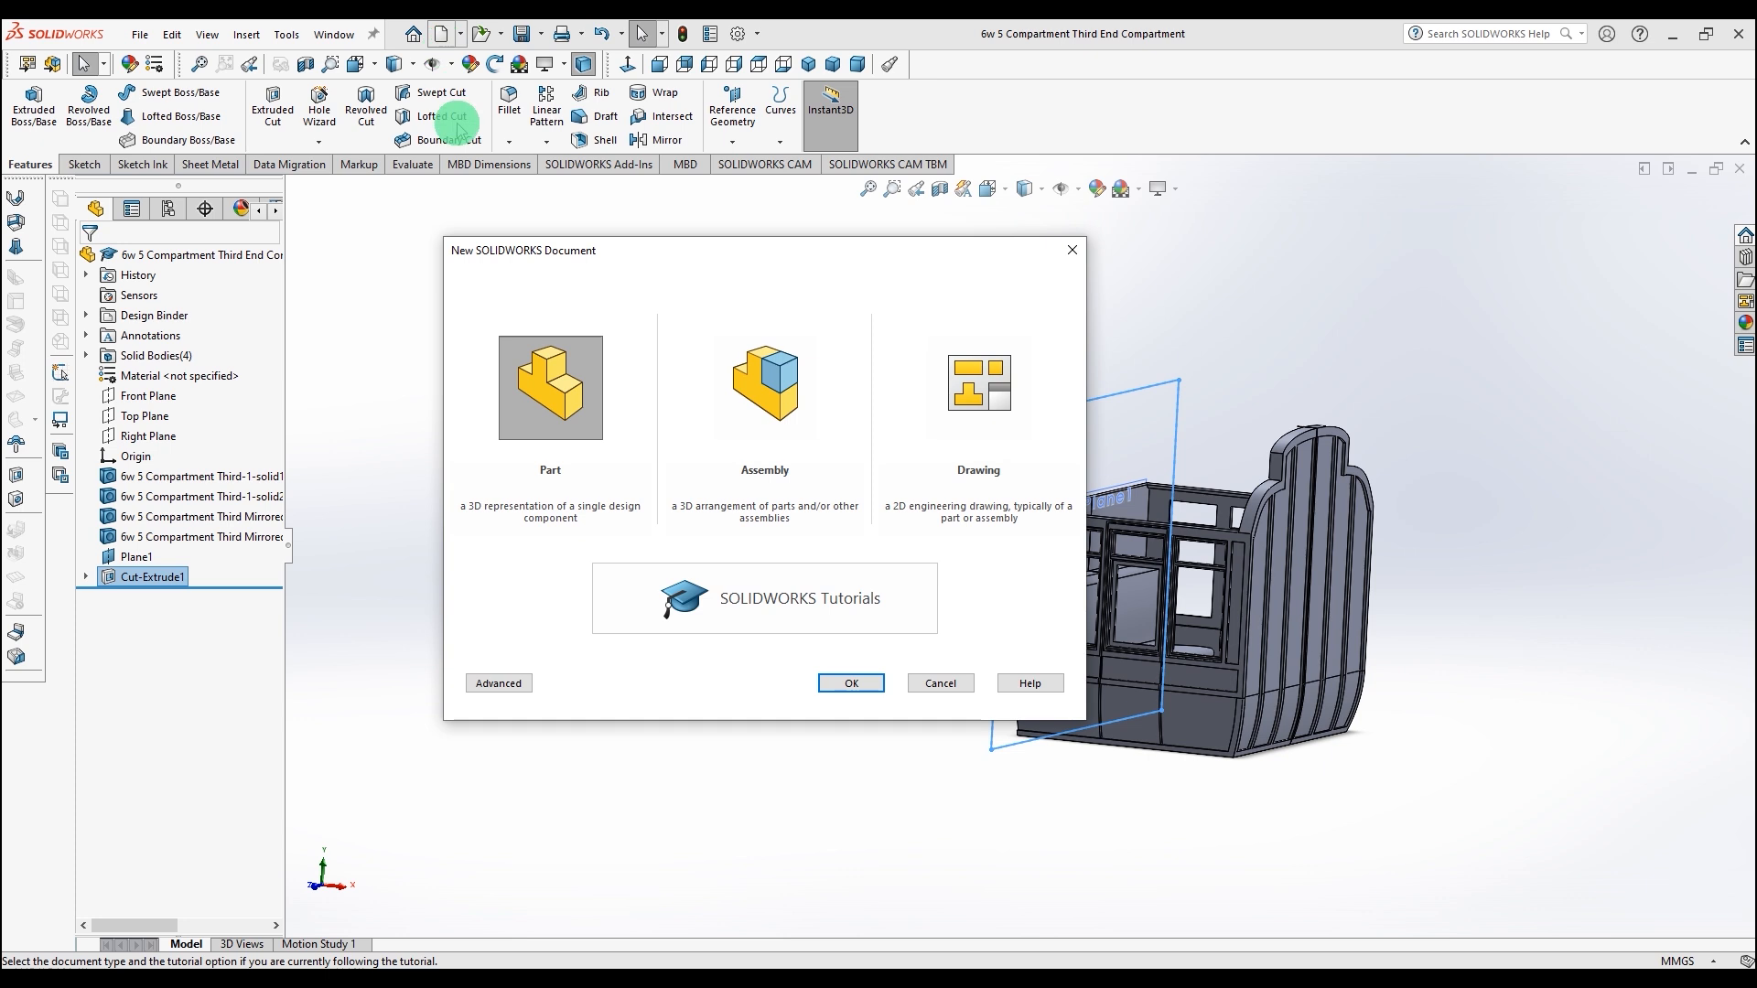
{"action": "left_click", "coordinate": [765, 388]}
{"action": "left_click", "coordinate": [850, 682]}
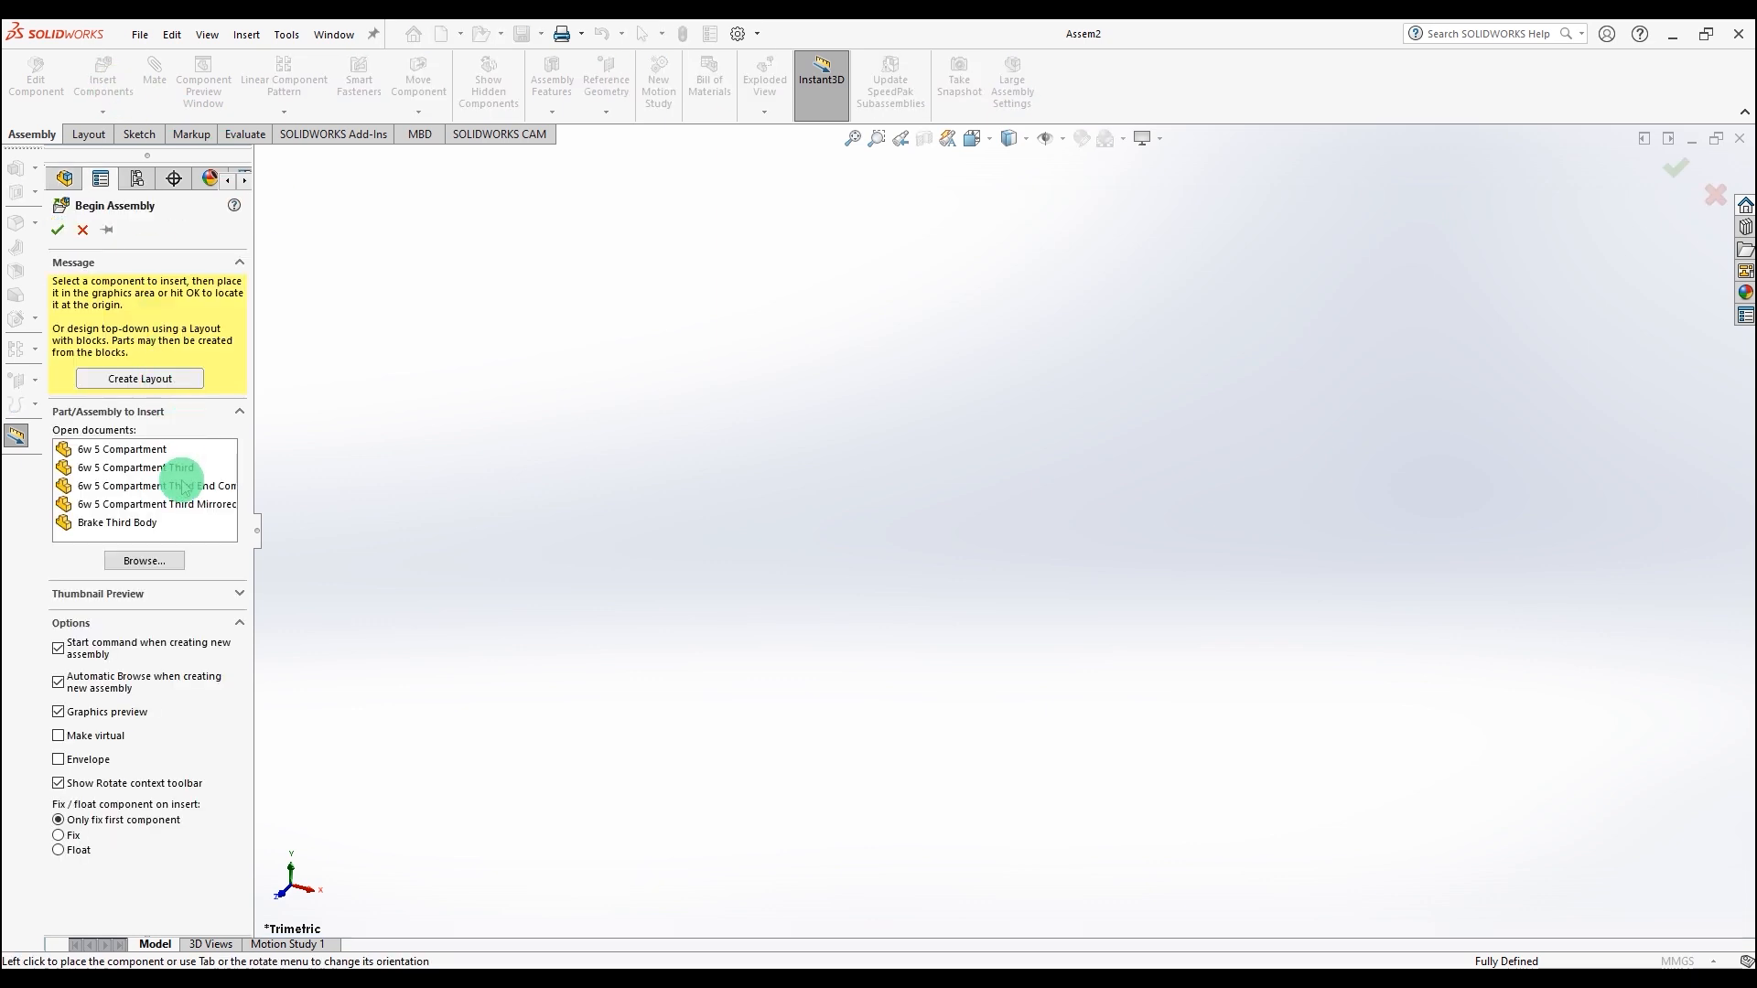
{"action": "left_click", "coordinate": [183, 487]}
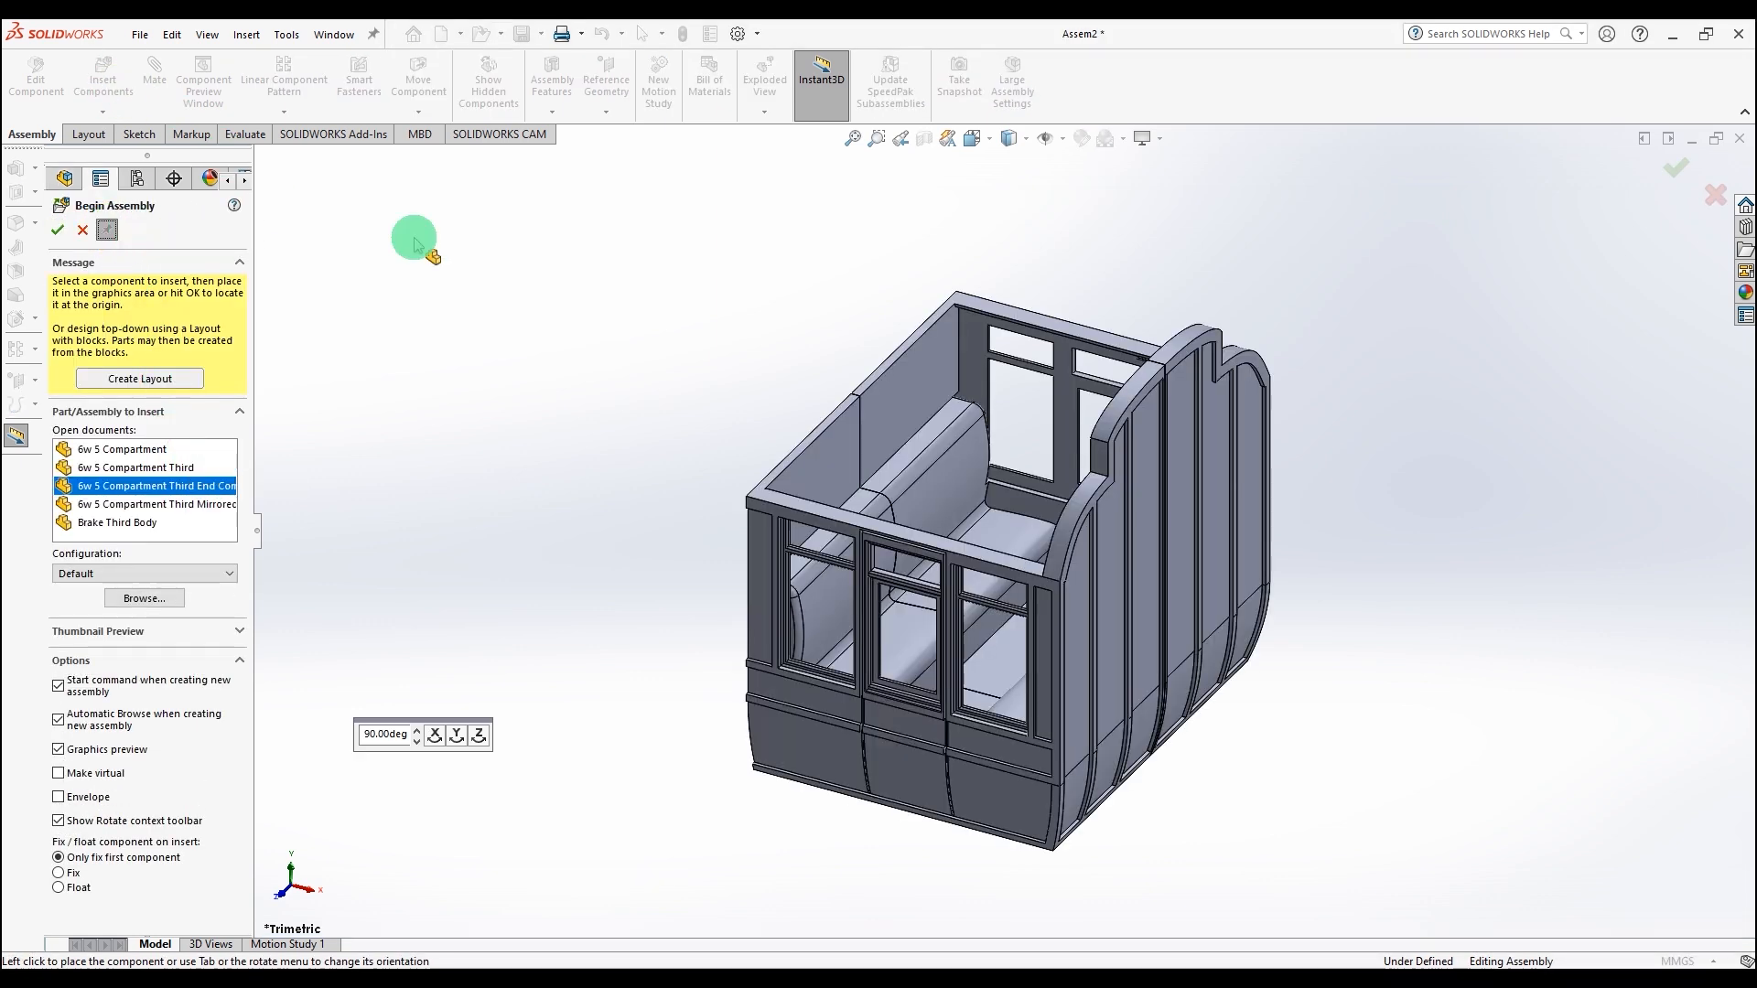
{"action": "left_click", "coordinate": [436, 735]}
{"action": "left_click", "coordinate": [457, 735]}
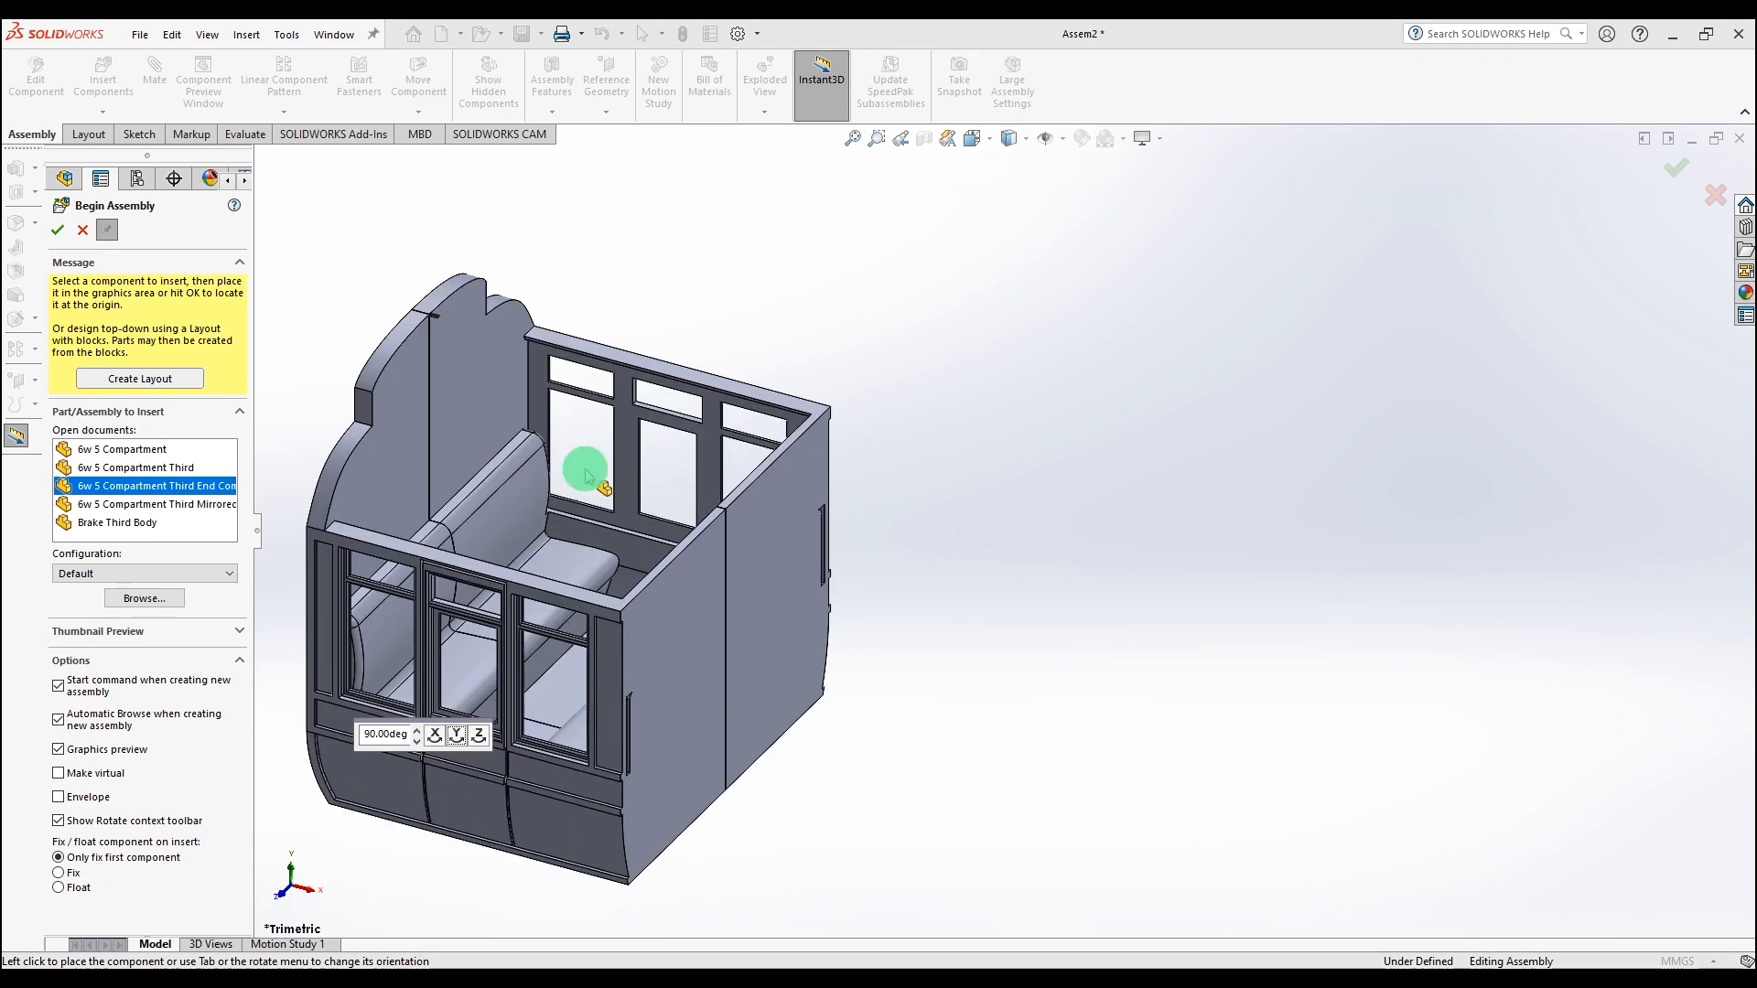
{"action": "left_click", "coordinate": [737, 547]}
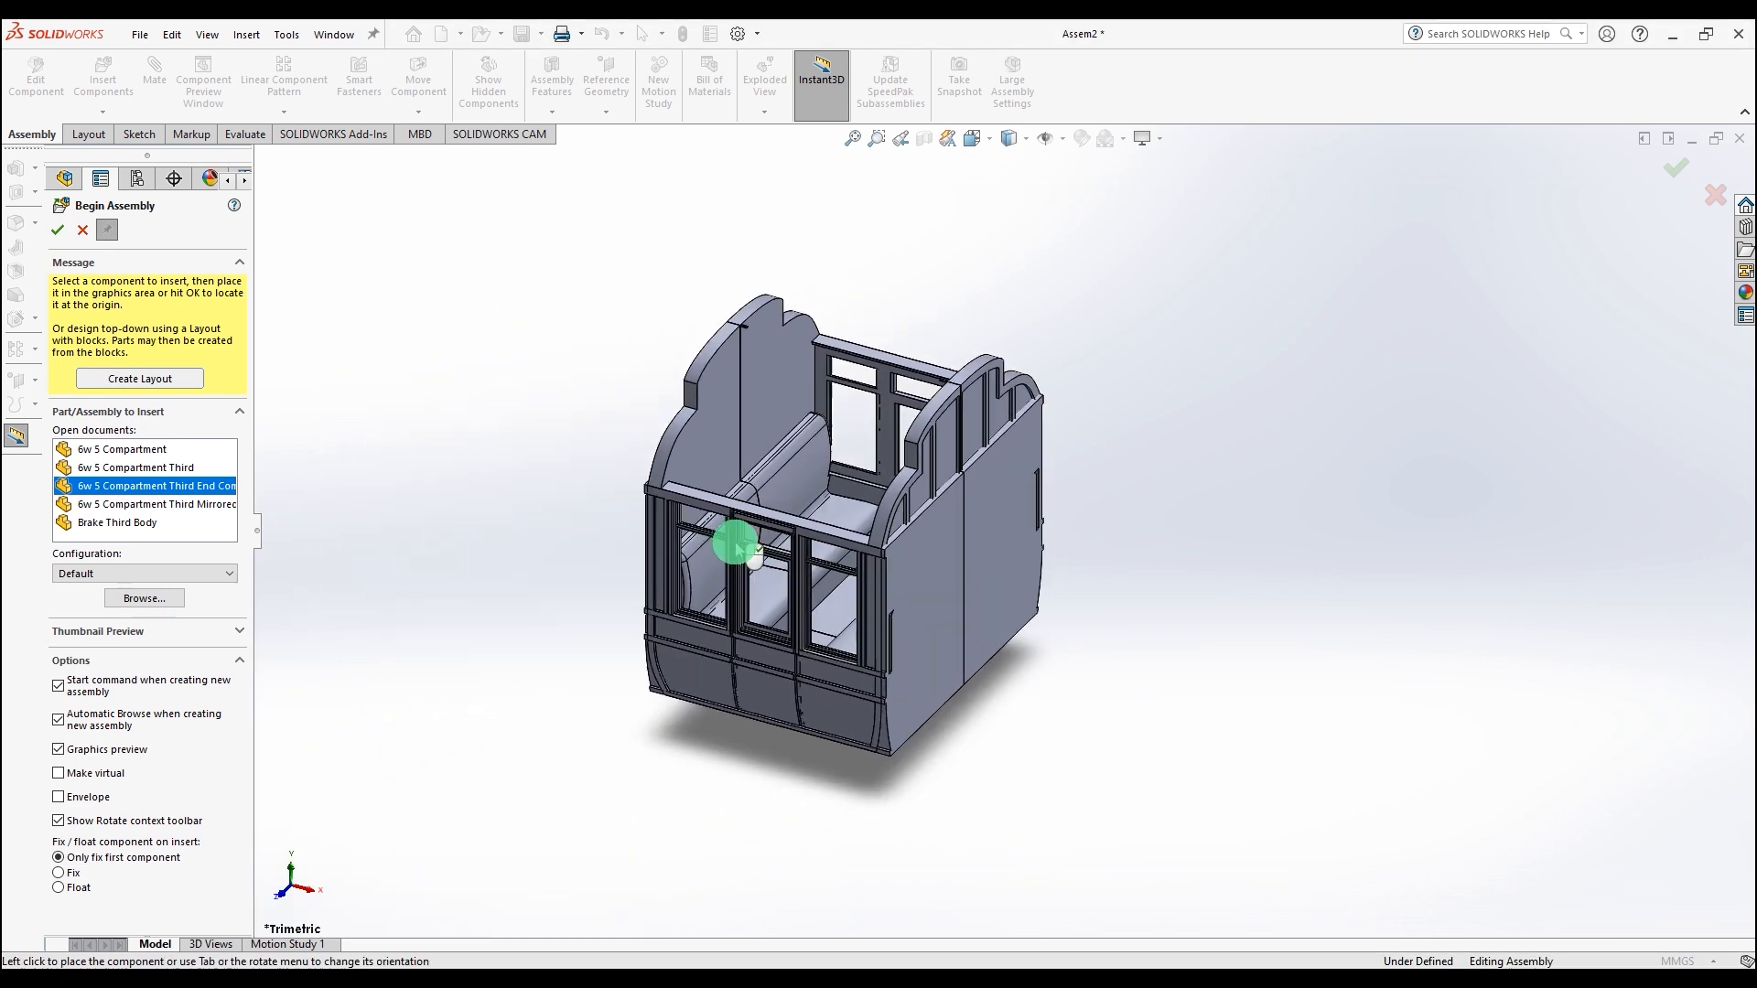
{"action": "left_click", "coordinate": [1526, 714]}
{"action": "left_click", "coordinate": [56, 231]}
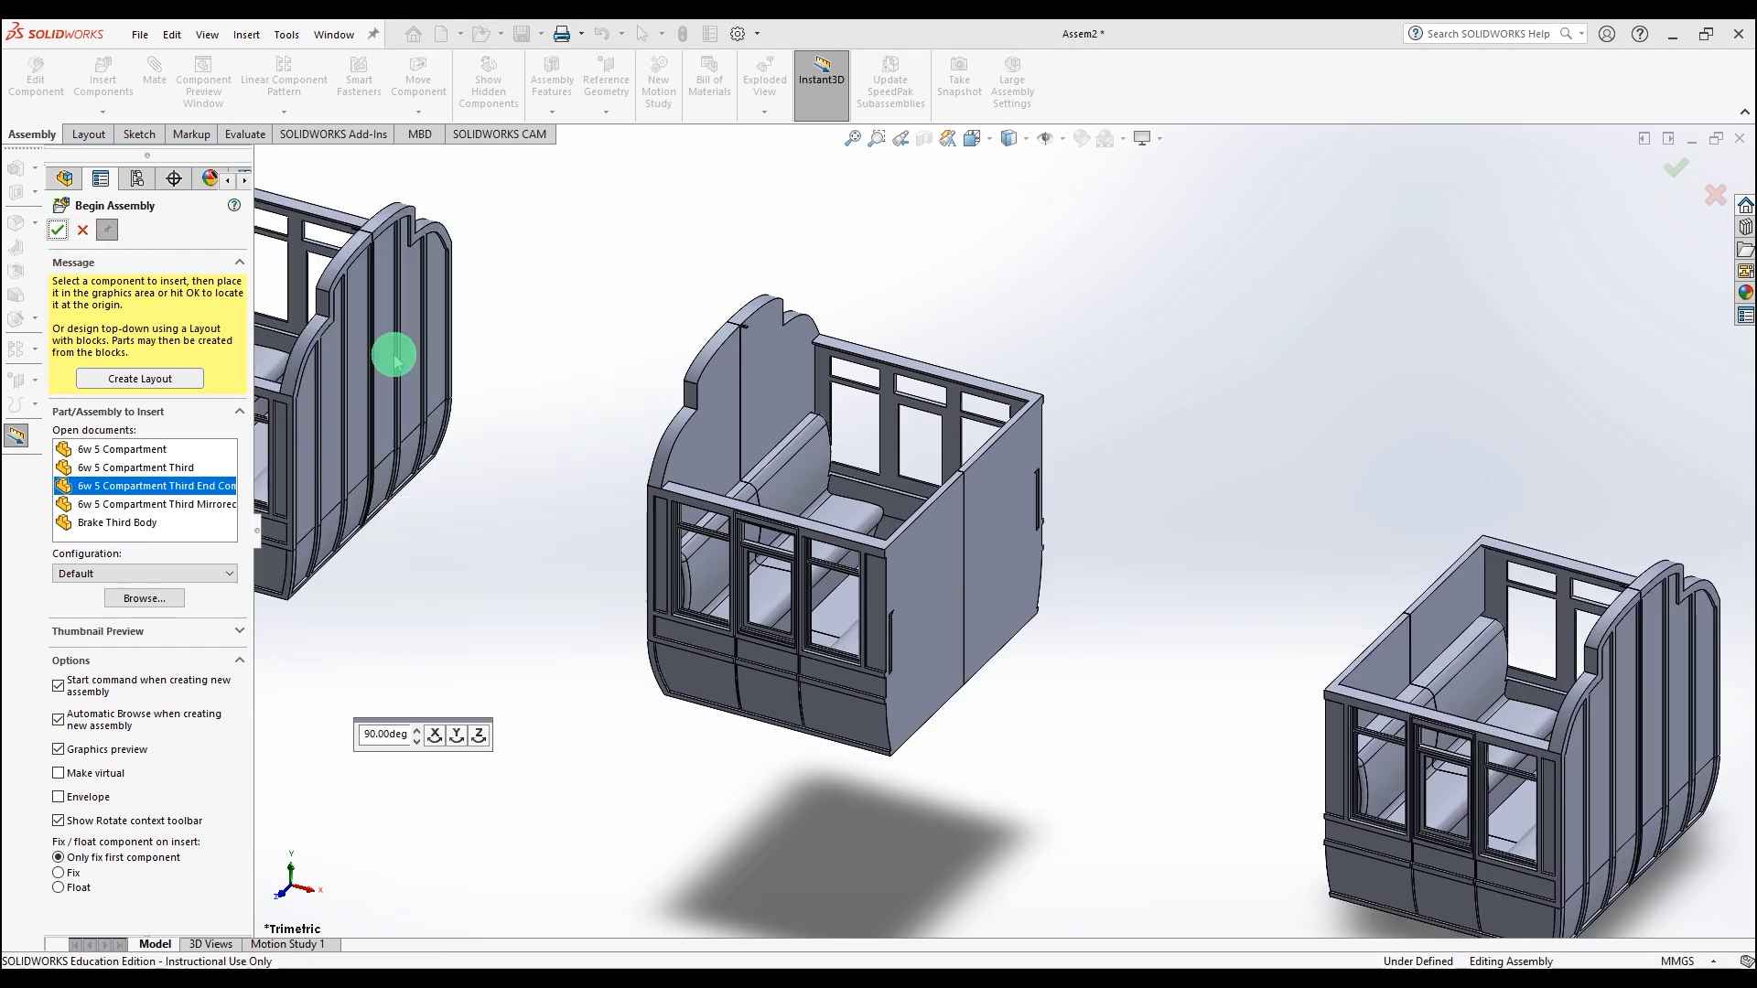
Step: Mate the lower waist edge of one end compartment coincident with the matching edge of the other
{"action": "left_click", "coordinate": [817, 535]}
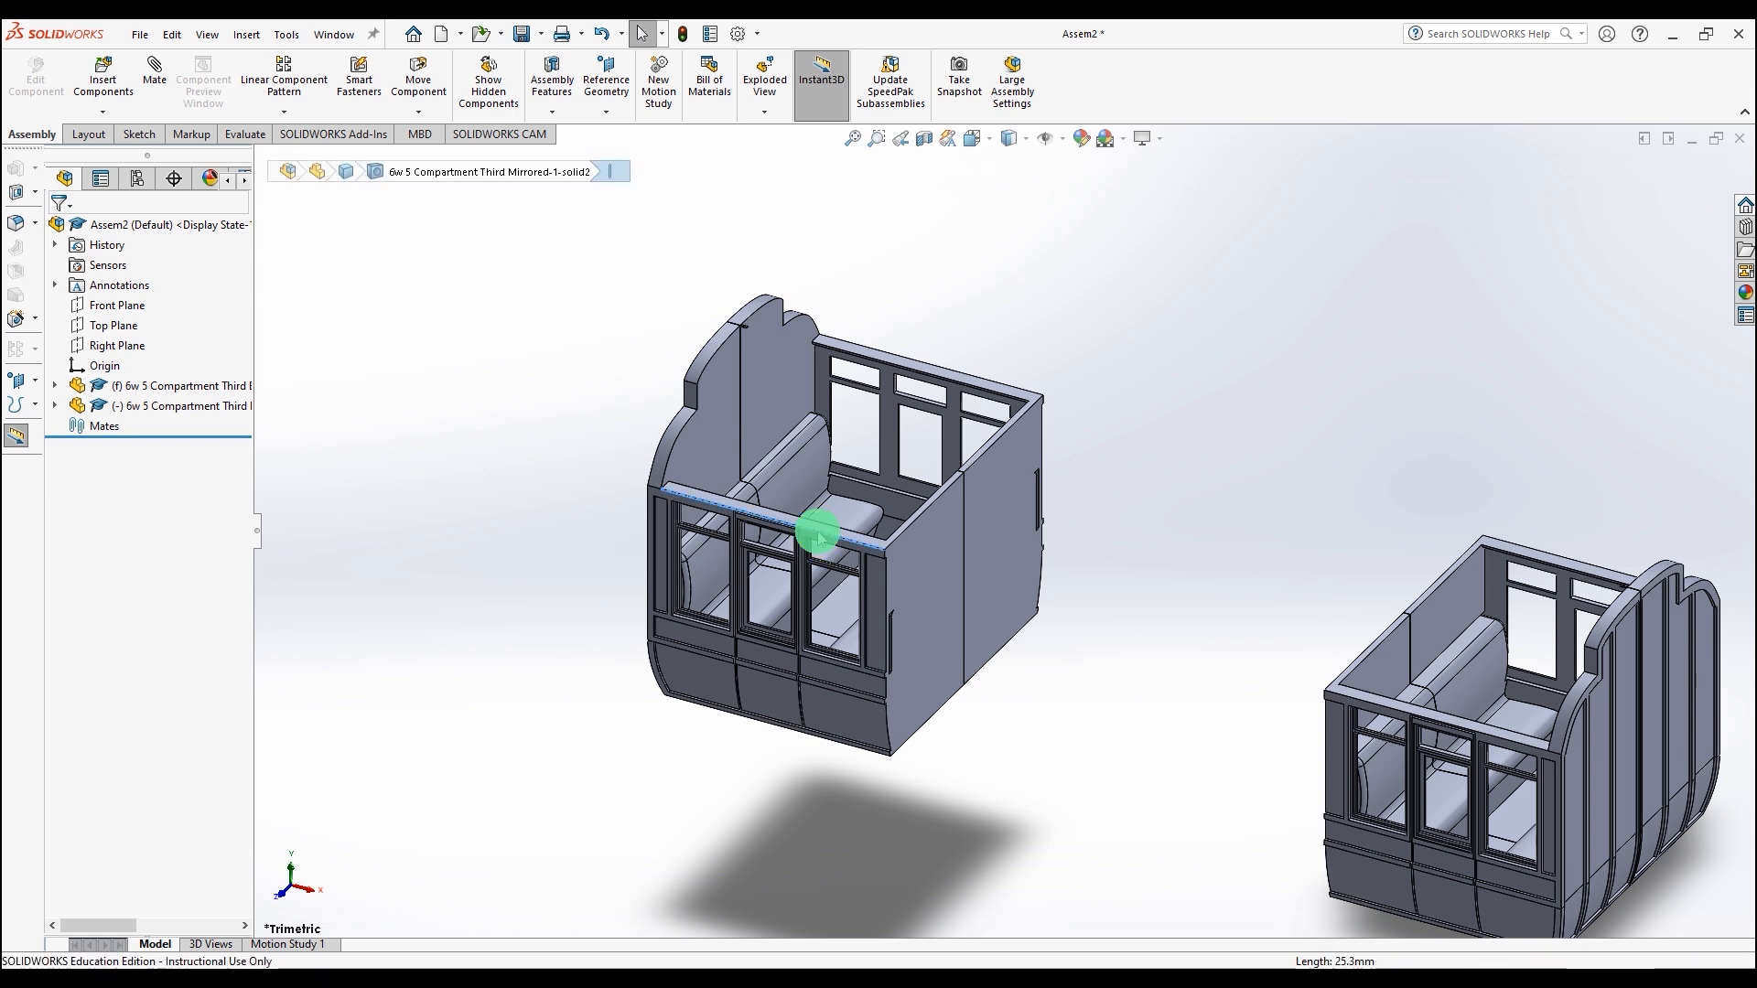
{"action": "left_click", "coordinate": [1381, 709], "text": "ctrl"}
{"action": "left_click", "coordinate": [155, 66]}
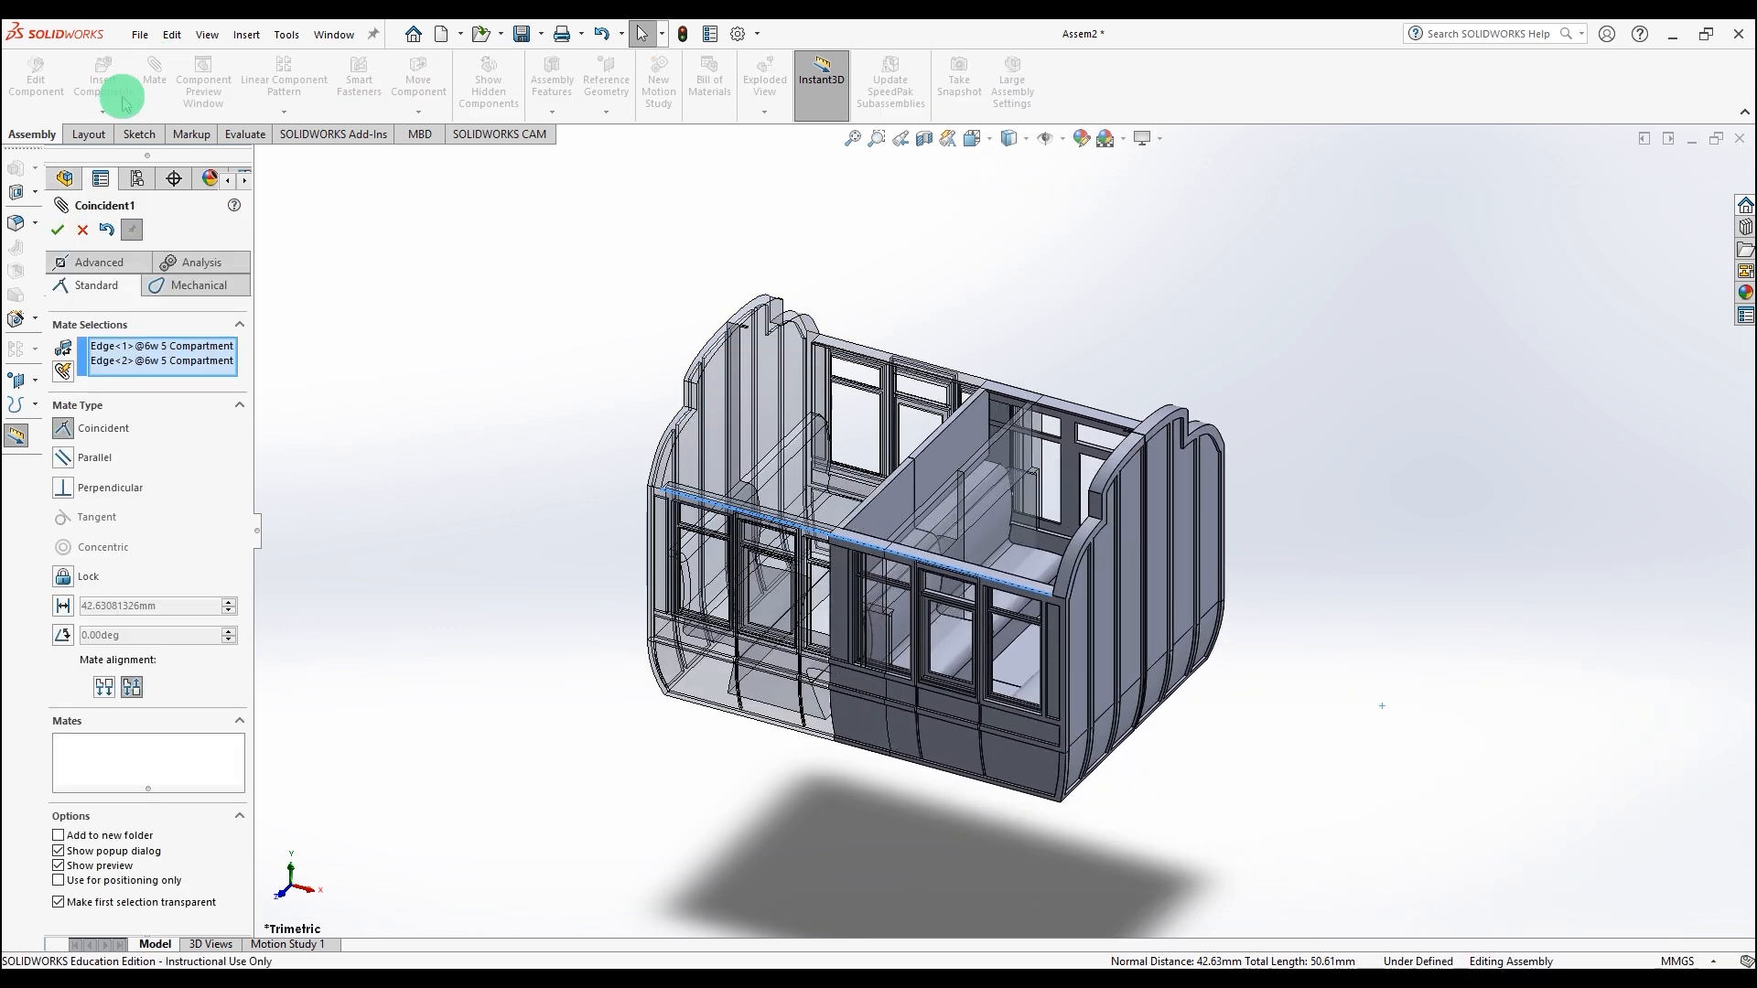
{"action": "left_click", "coordinate": [56, 230]}
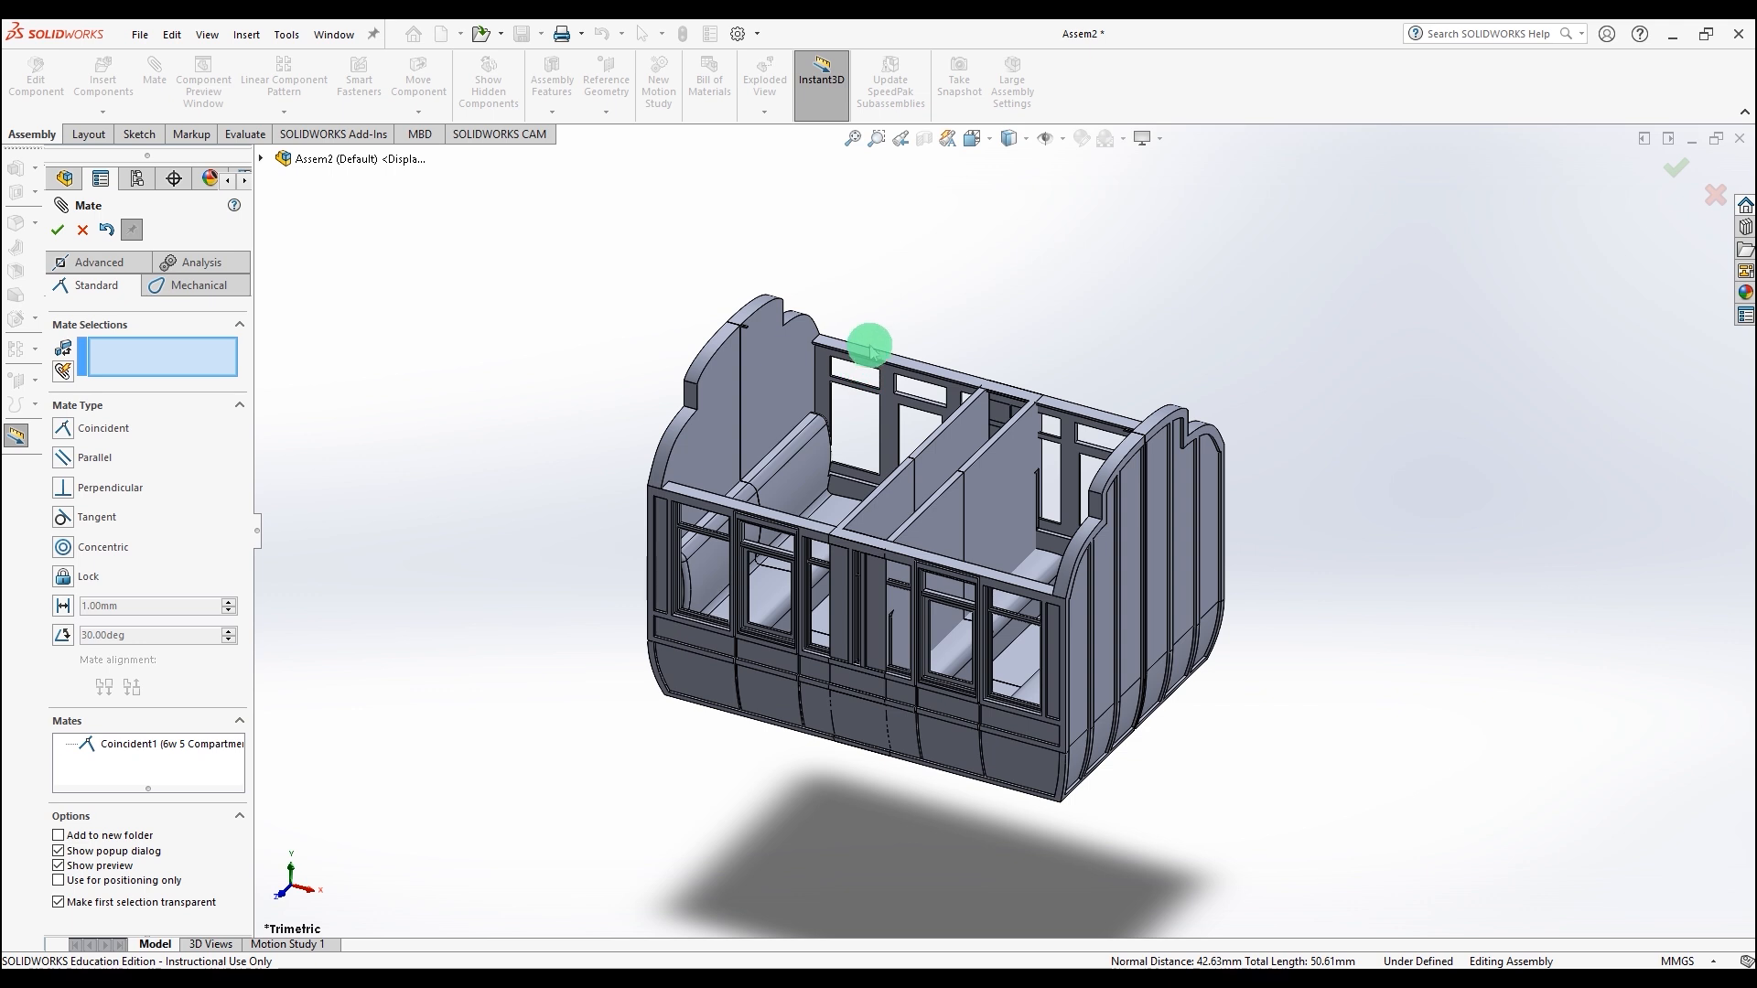
Step: Mate the top rail edges of both end compartments coincident and close the Mate command
{"action": "left_click", "coordinate": [869, 352]}
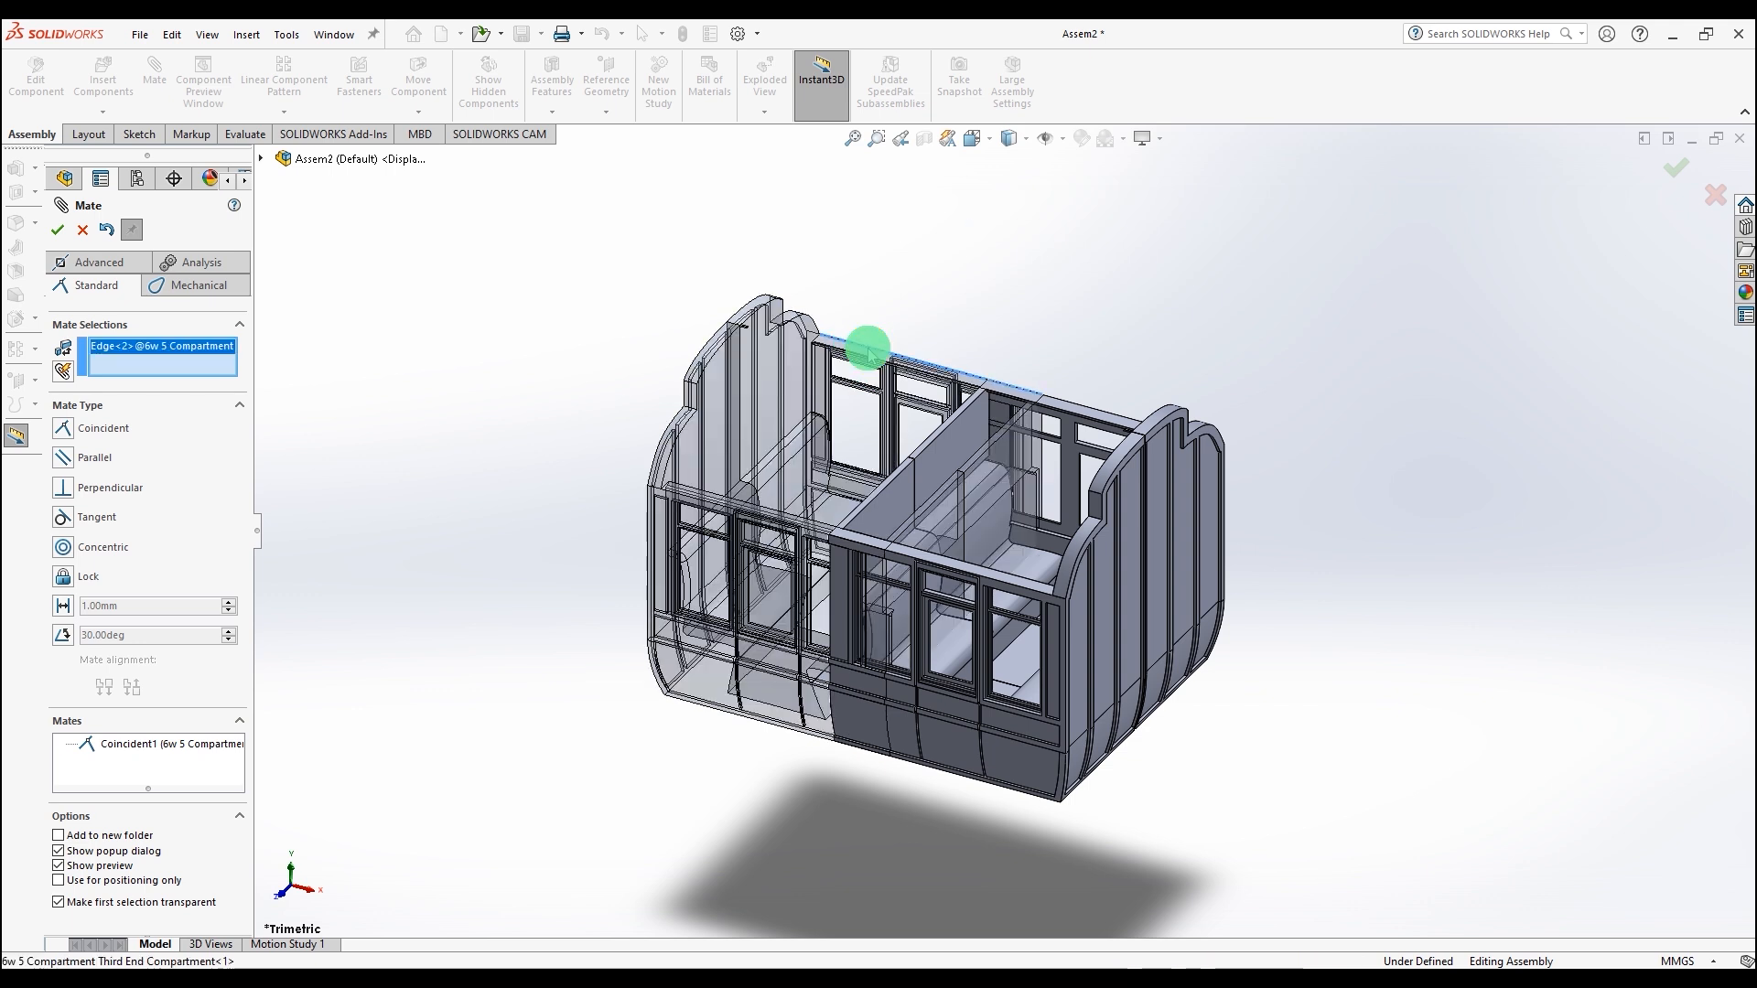
{"action": "left_click", "coordinate": [1126, 418]}
{"action": "left_click", "coordinate": [57, 230]}
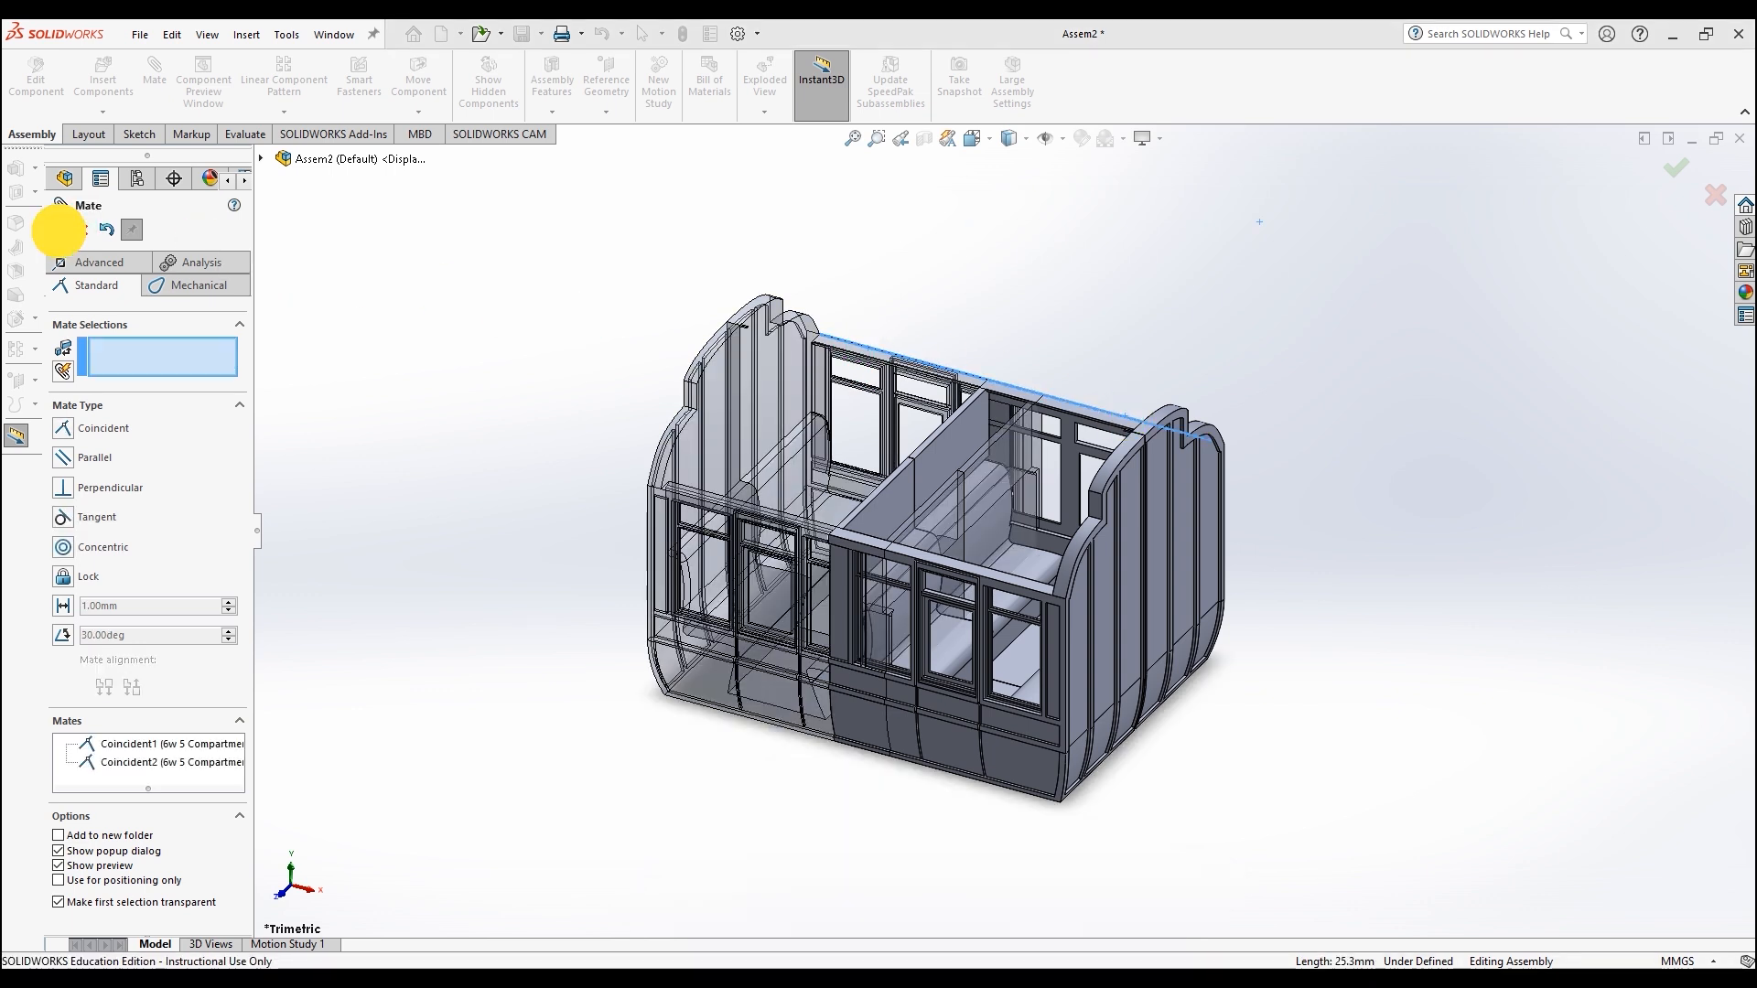
{"action": "left_click", "coordinate": [56, 230]}
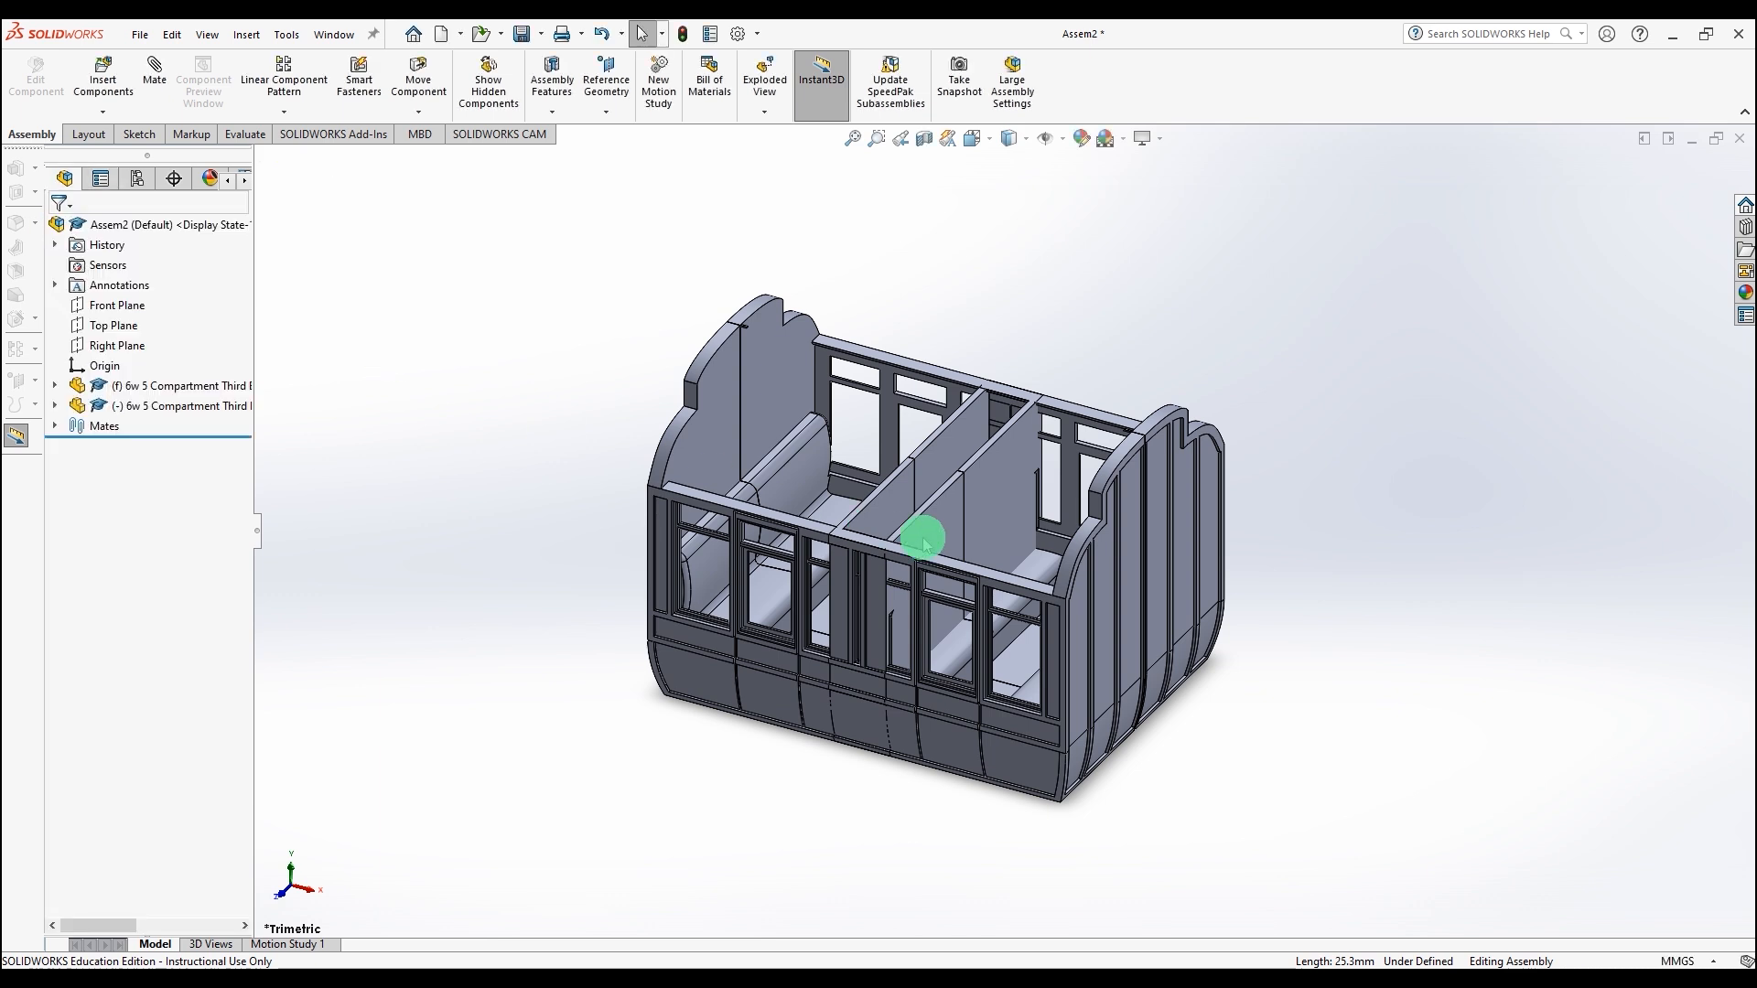
Step: Move the second end compartment aside and insert three copies of the 6w 5 Compartment part between them
{"action": "left_click_drag", "start_coordinate": [1129, 540], "coordinate": [1729, 746]}
{"action": "left_click", "coordinate": [98, 71]}
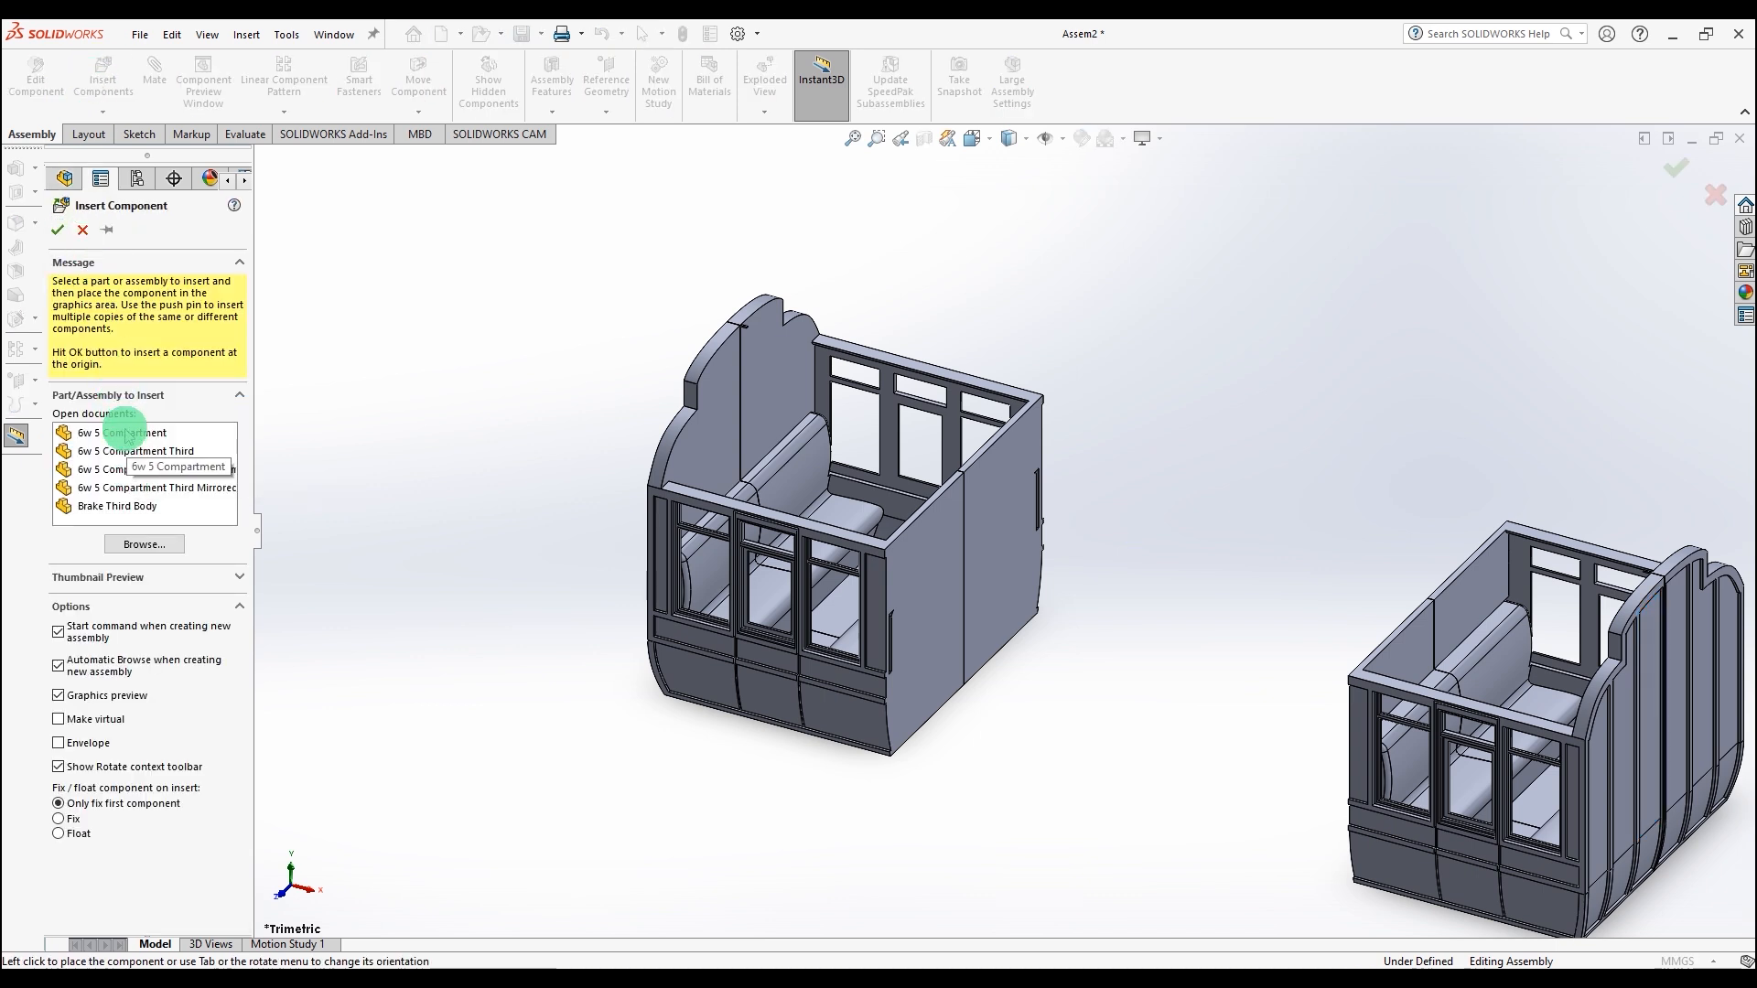
{"action": "left_click", "coordinate": [126, 434]}
{"action": "left_click", "coordinate": [107, 229]}
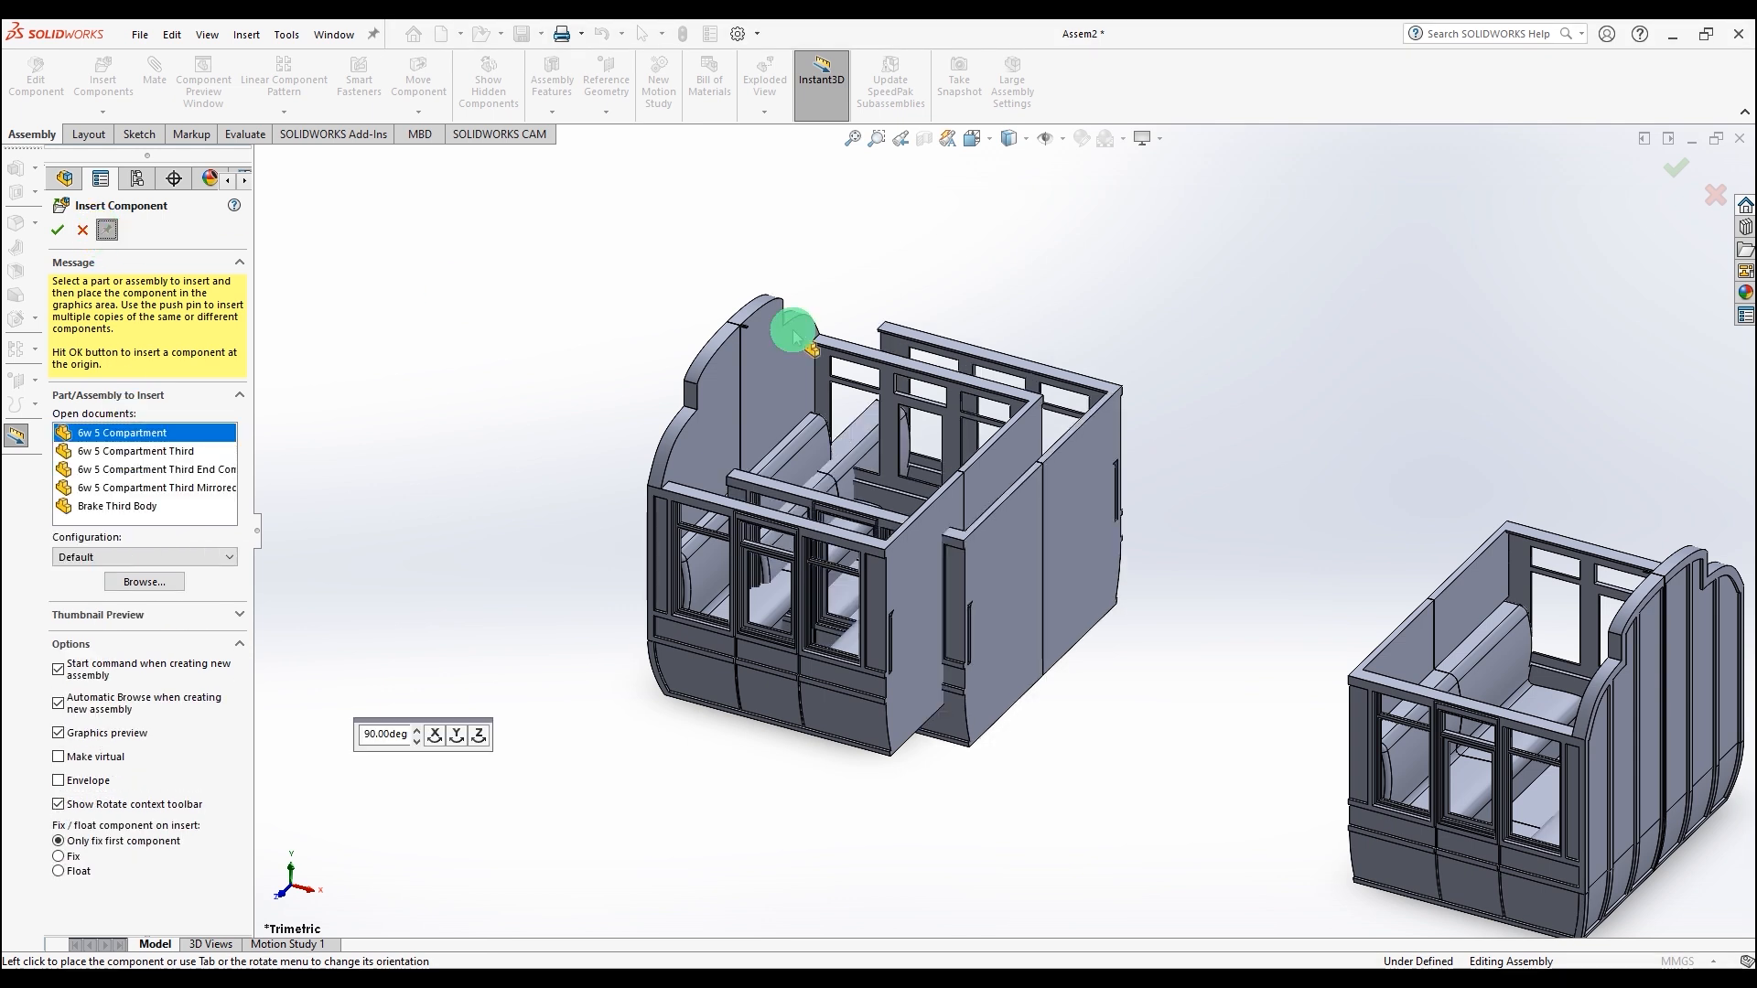
{"action": "left_click", "coordinate": [1080, 581]}
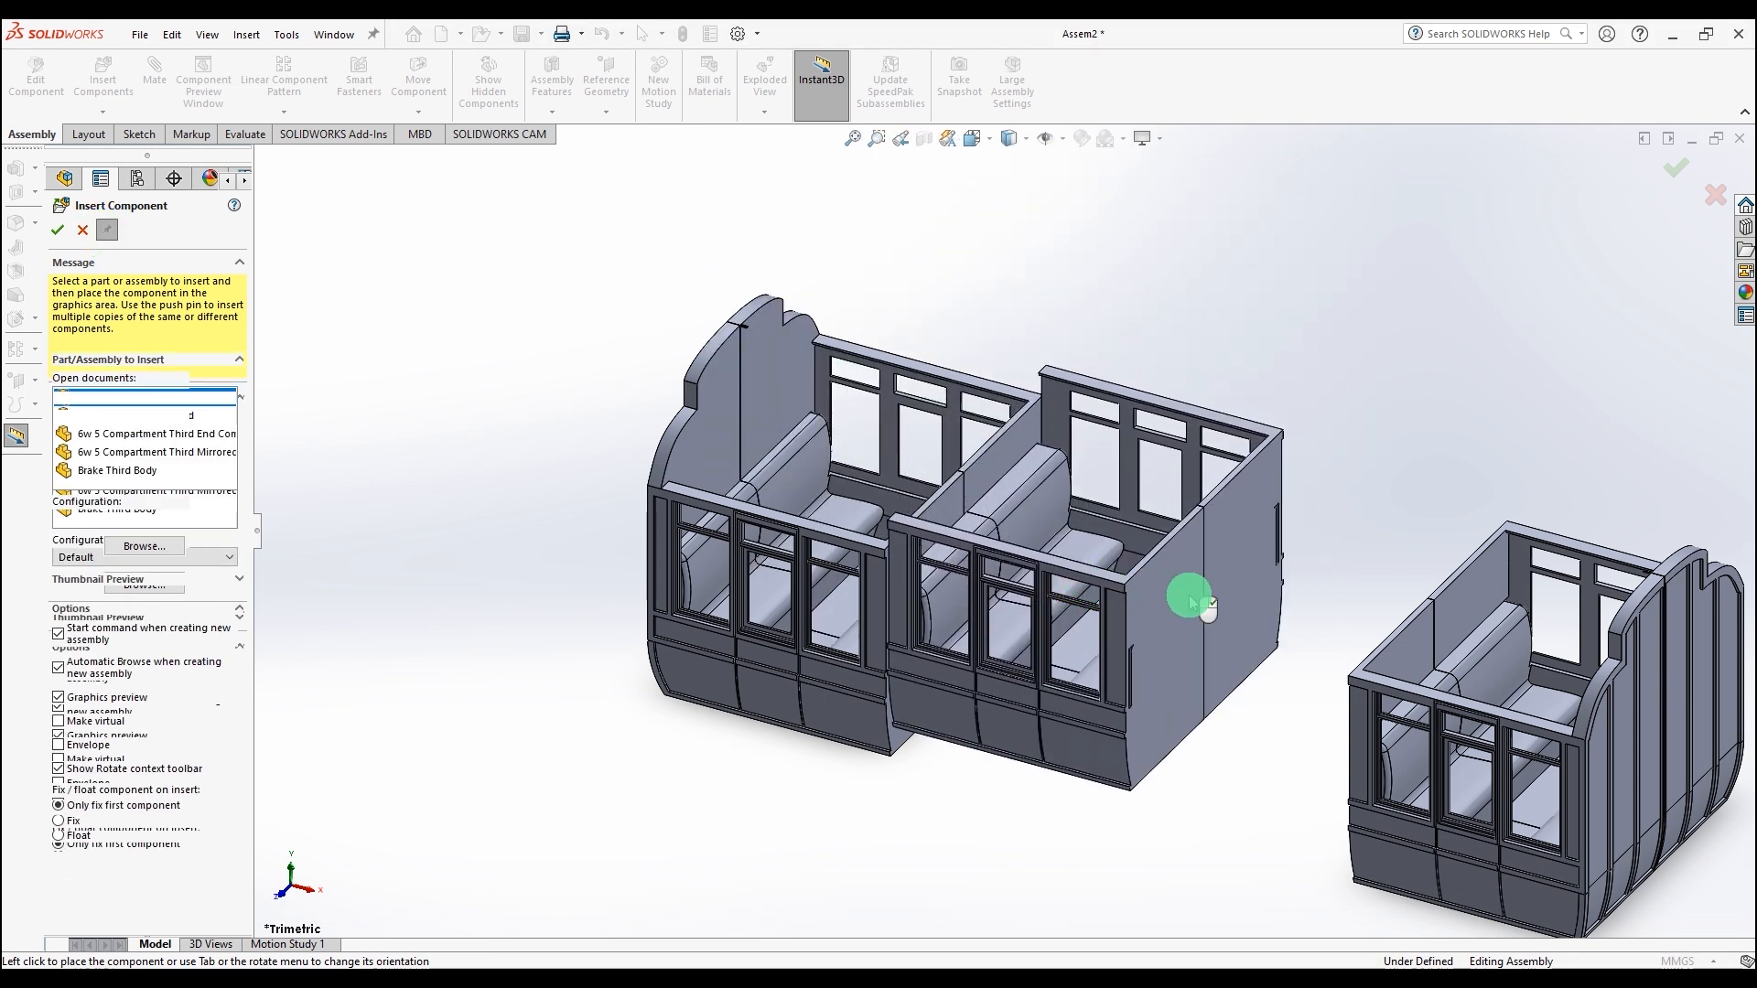
{"action": "left_click", "coordinate": [1325, 612]}
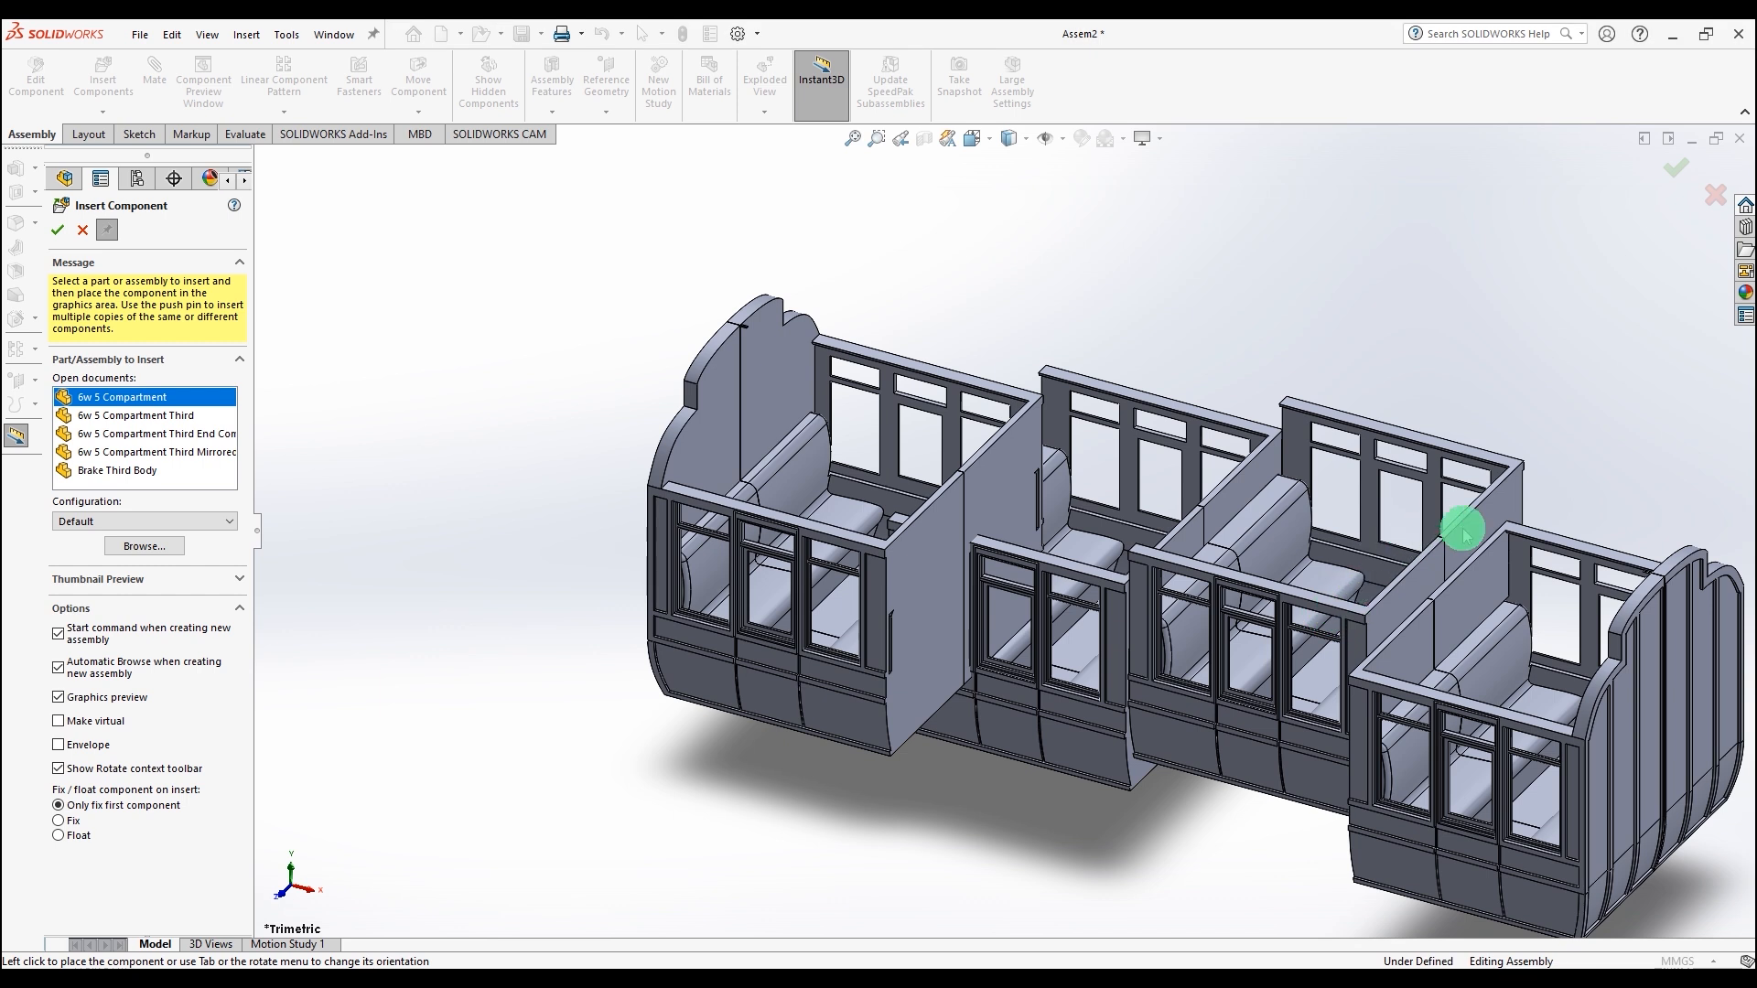
{"action": "left_click", "coordinate": [1615, 560]}
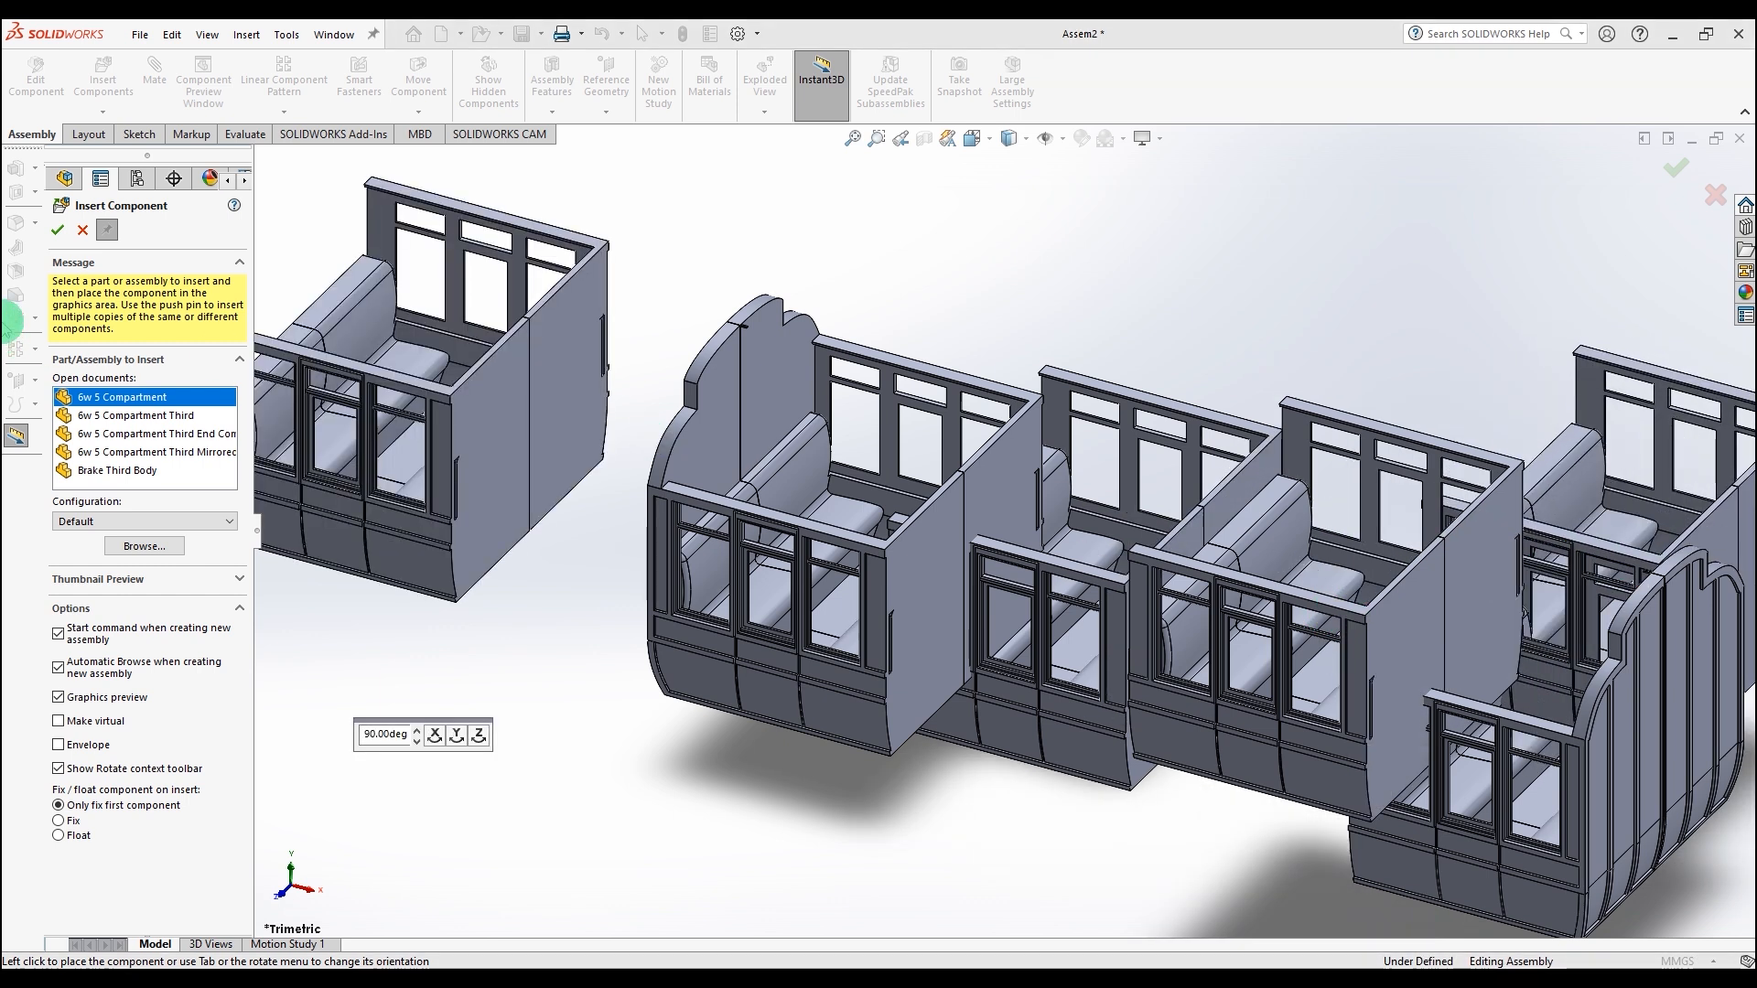
{"action": "left_click", "coordinate": [55, 234]}
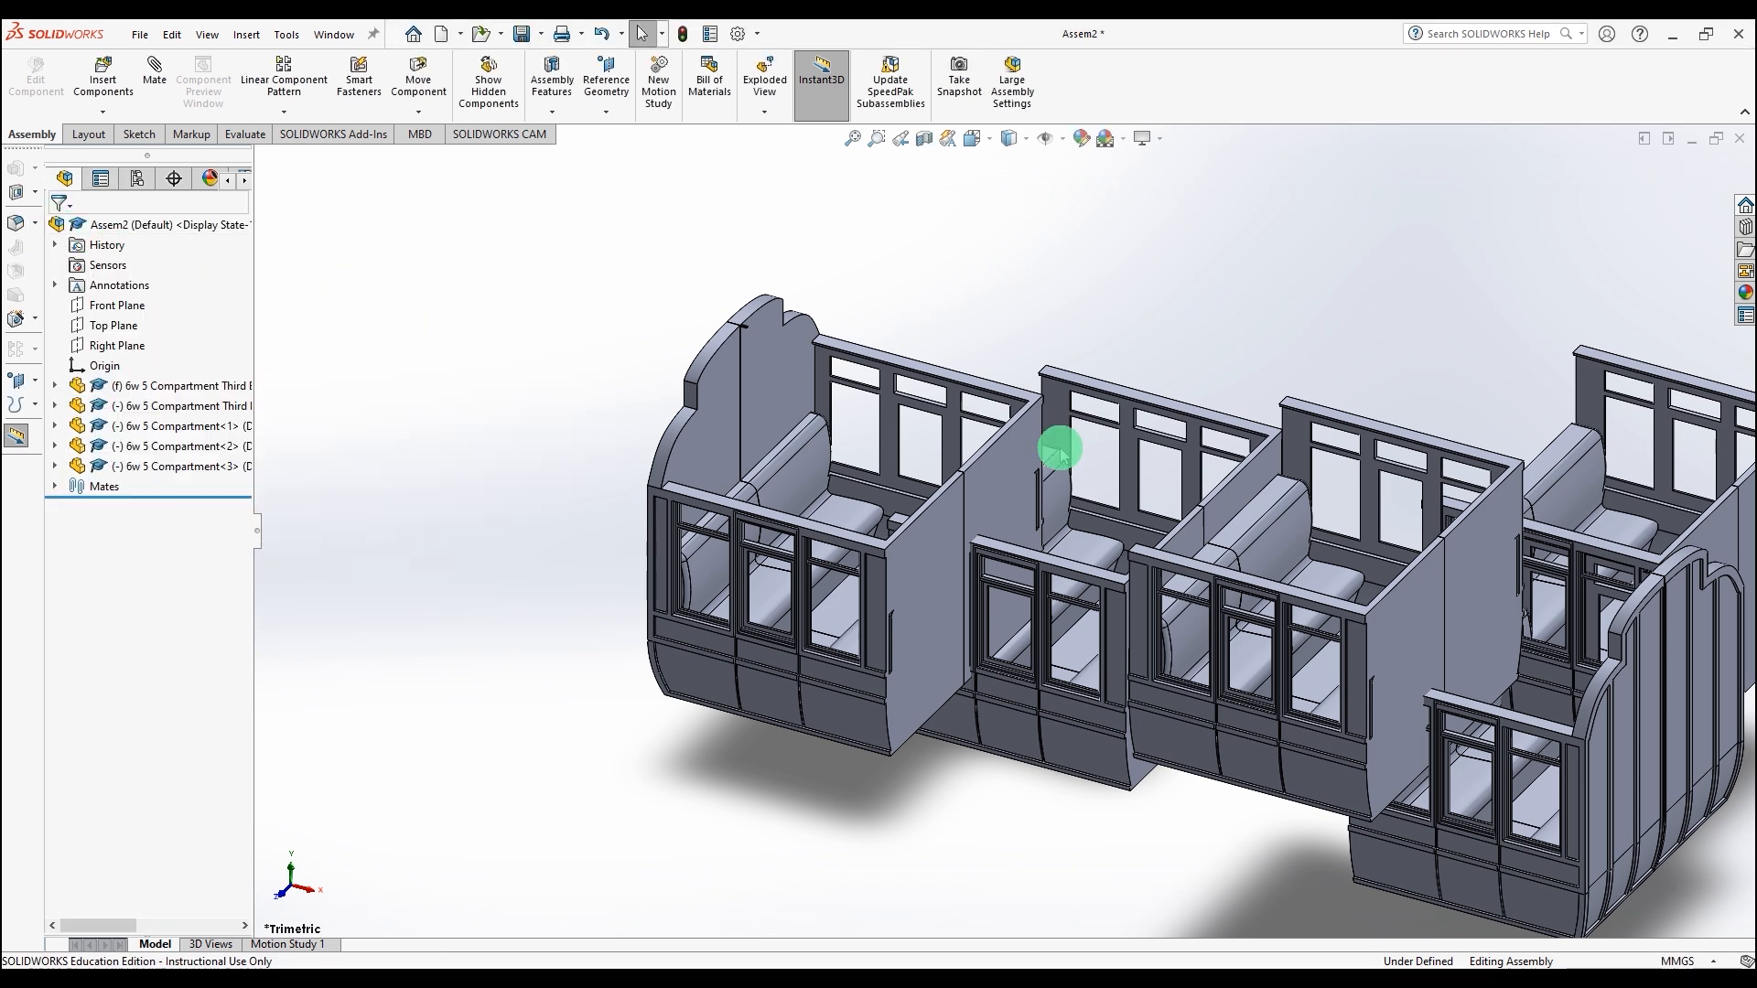
Step: Mate the first compartment's partition edge coincident with the adjoining edge of the first end compartment
{"action": "scroll", "coordinate": [902, 528], "scroll_direction": "down", "scroll_amount": 5}
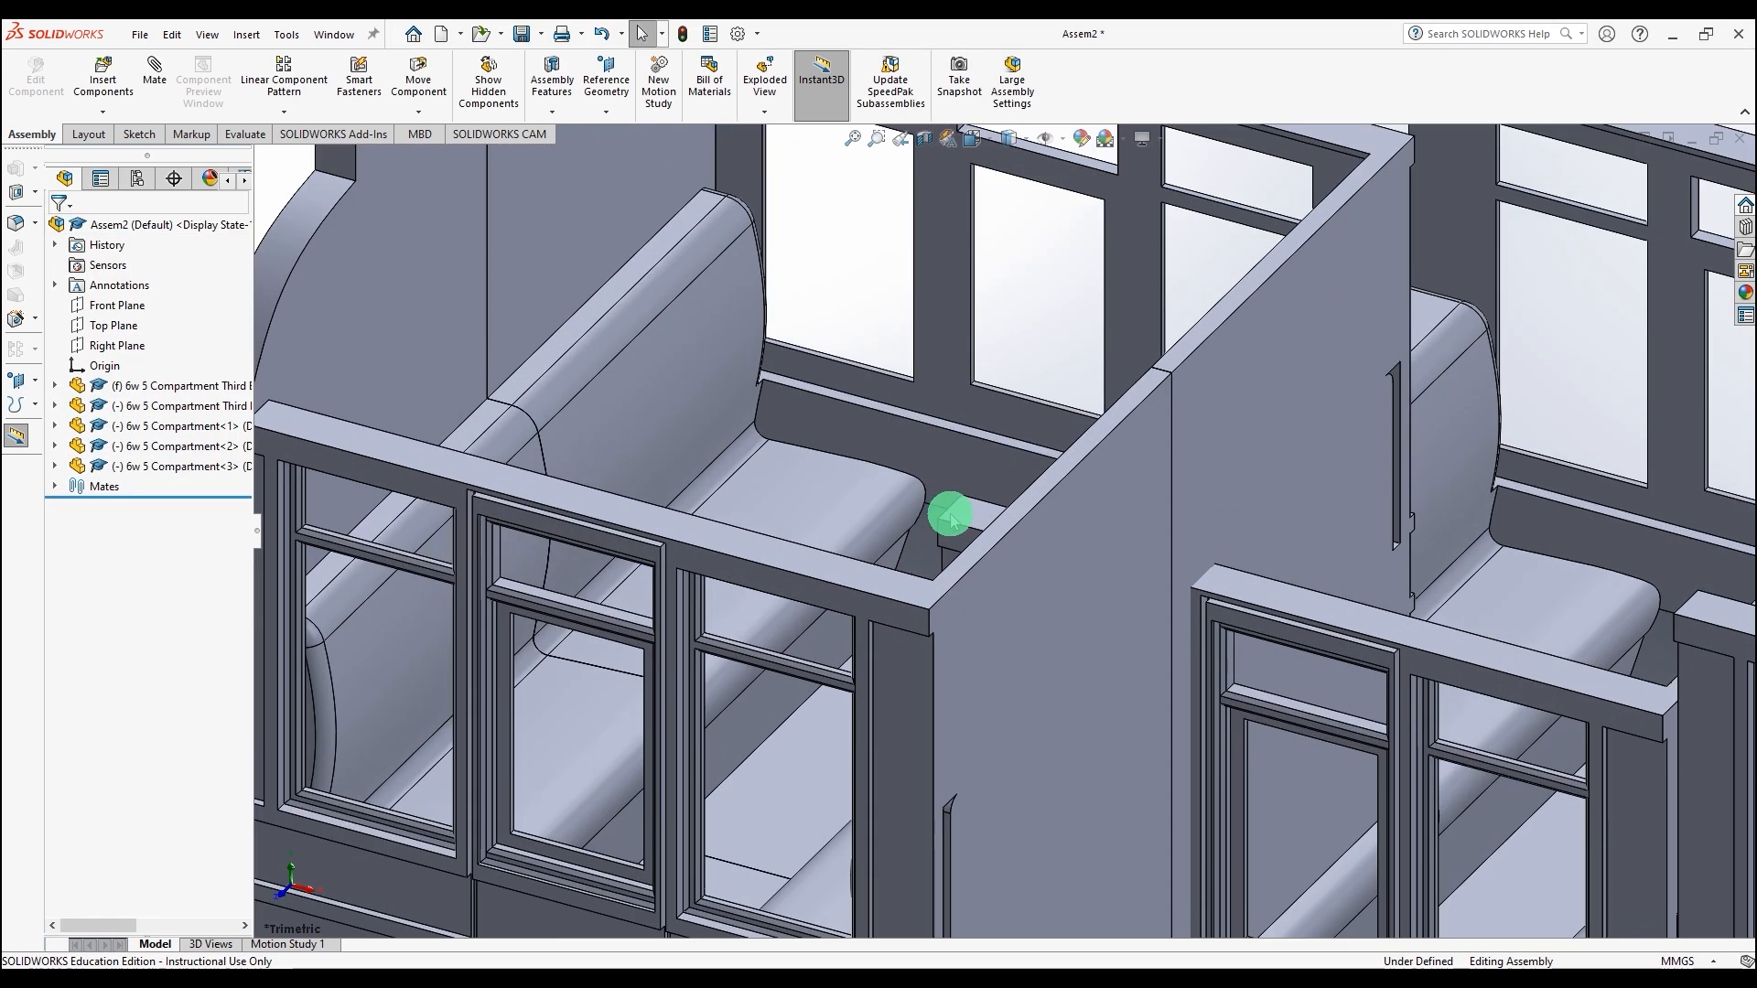
{"action": "left_click", "coordinate": [945, 512]}
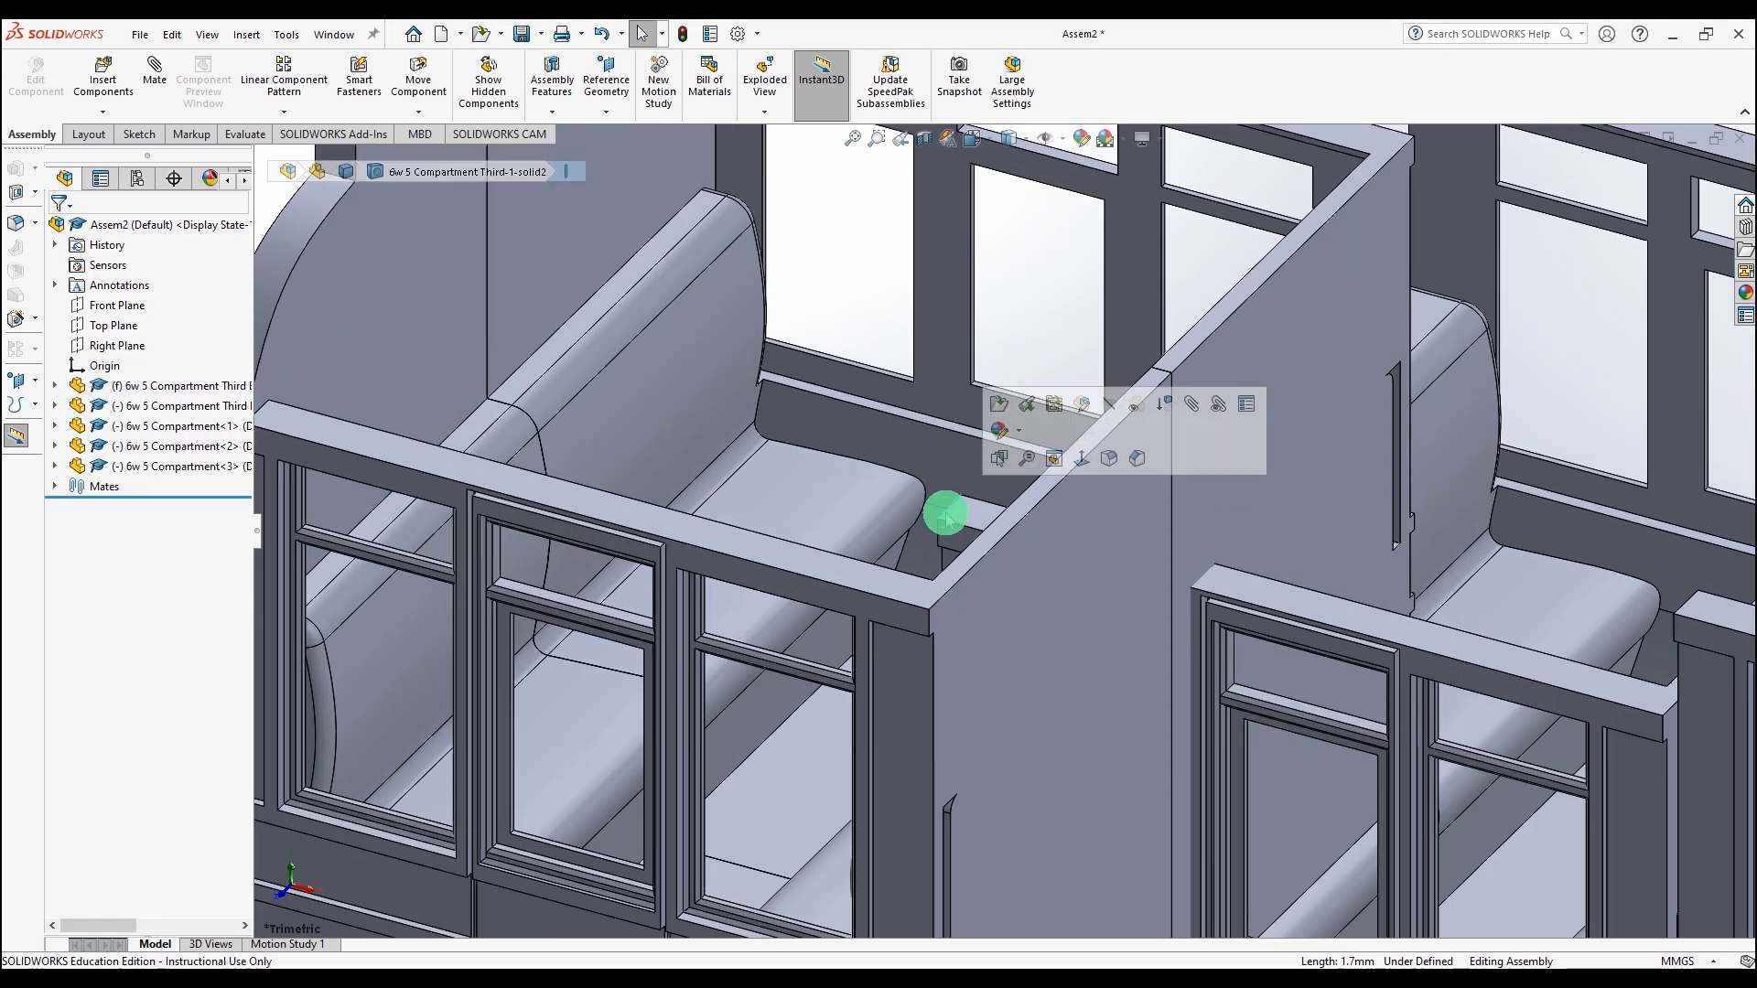
{"action": "left_click", "coordinate": [954, 590], "text": "ctrl"}
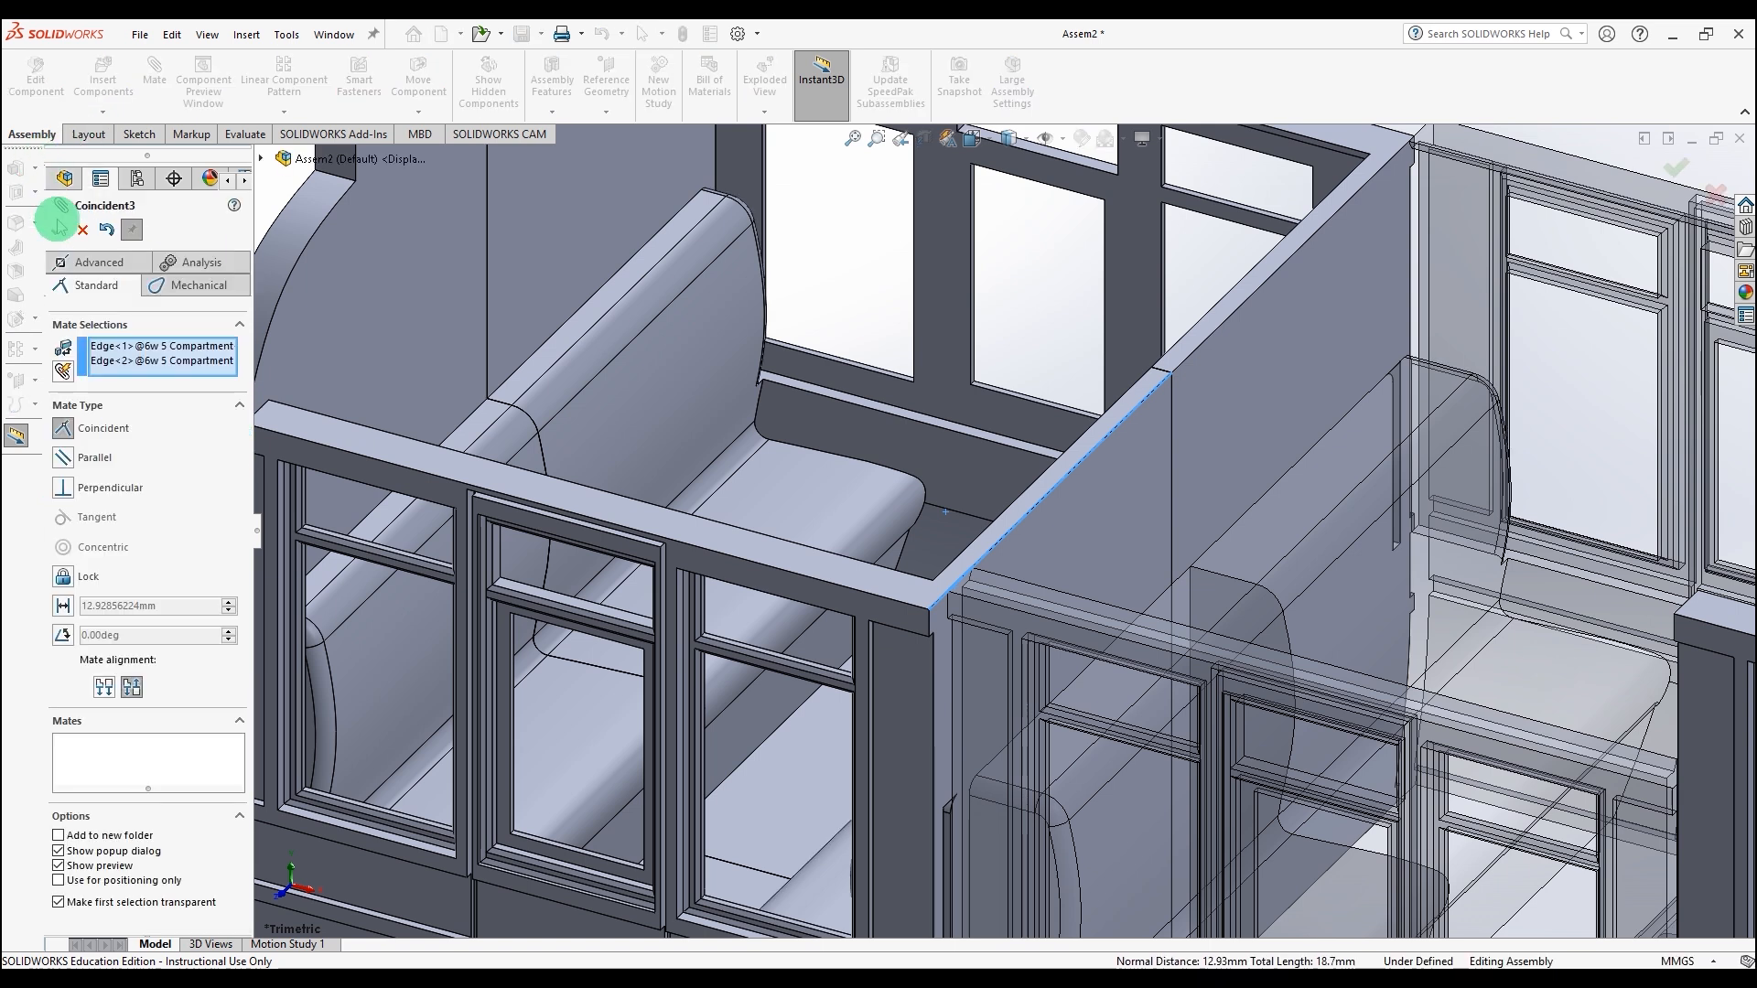
{"action": "left_click", "coordinate": [57, 229]}
Step: Mate the top rail edge of the first compartment coincident with the end compartment's top rail edge
{"action": "left_click", "coordinate": [953, 599]}
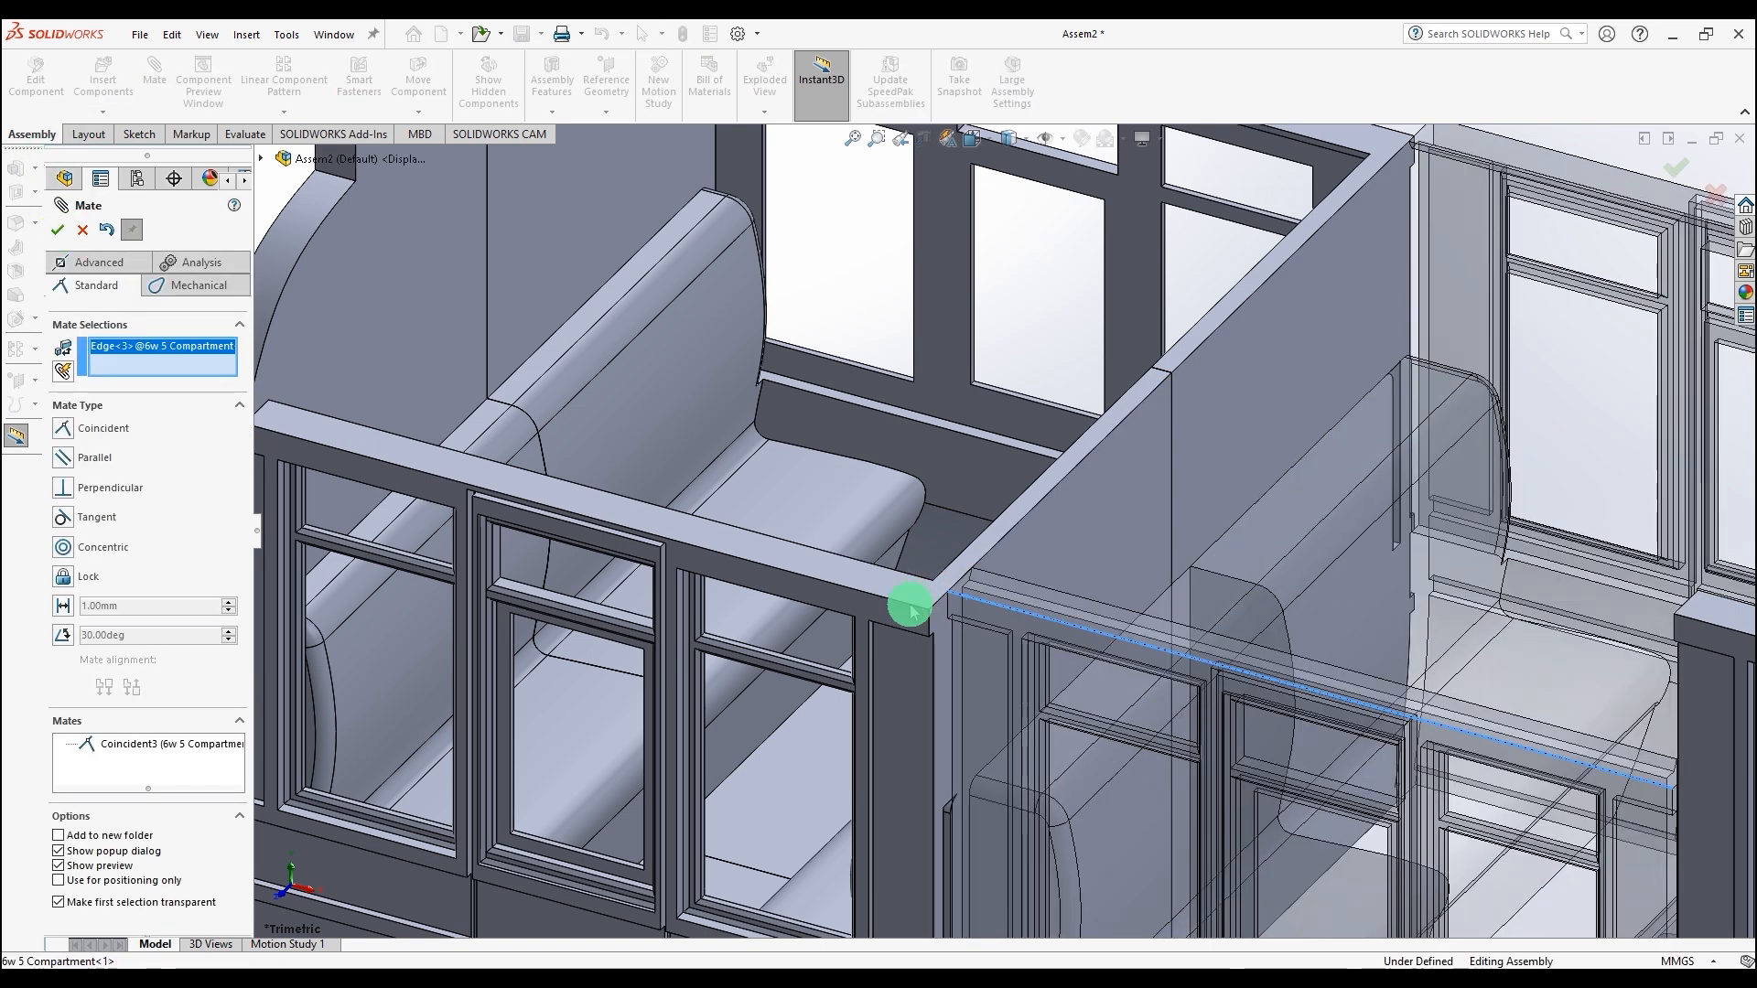
{"action": "left_click", "coordinate": [911, 605]}
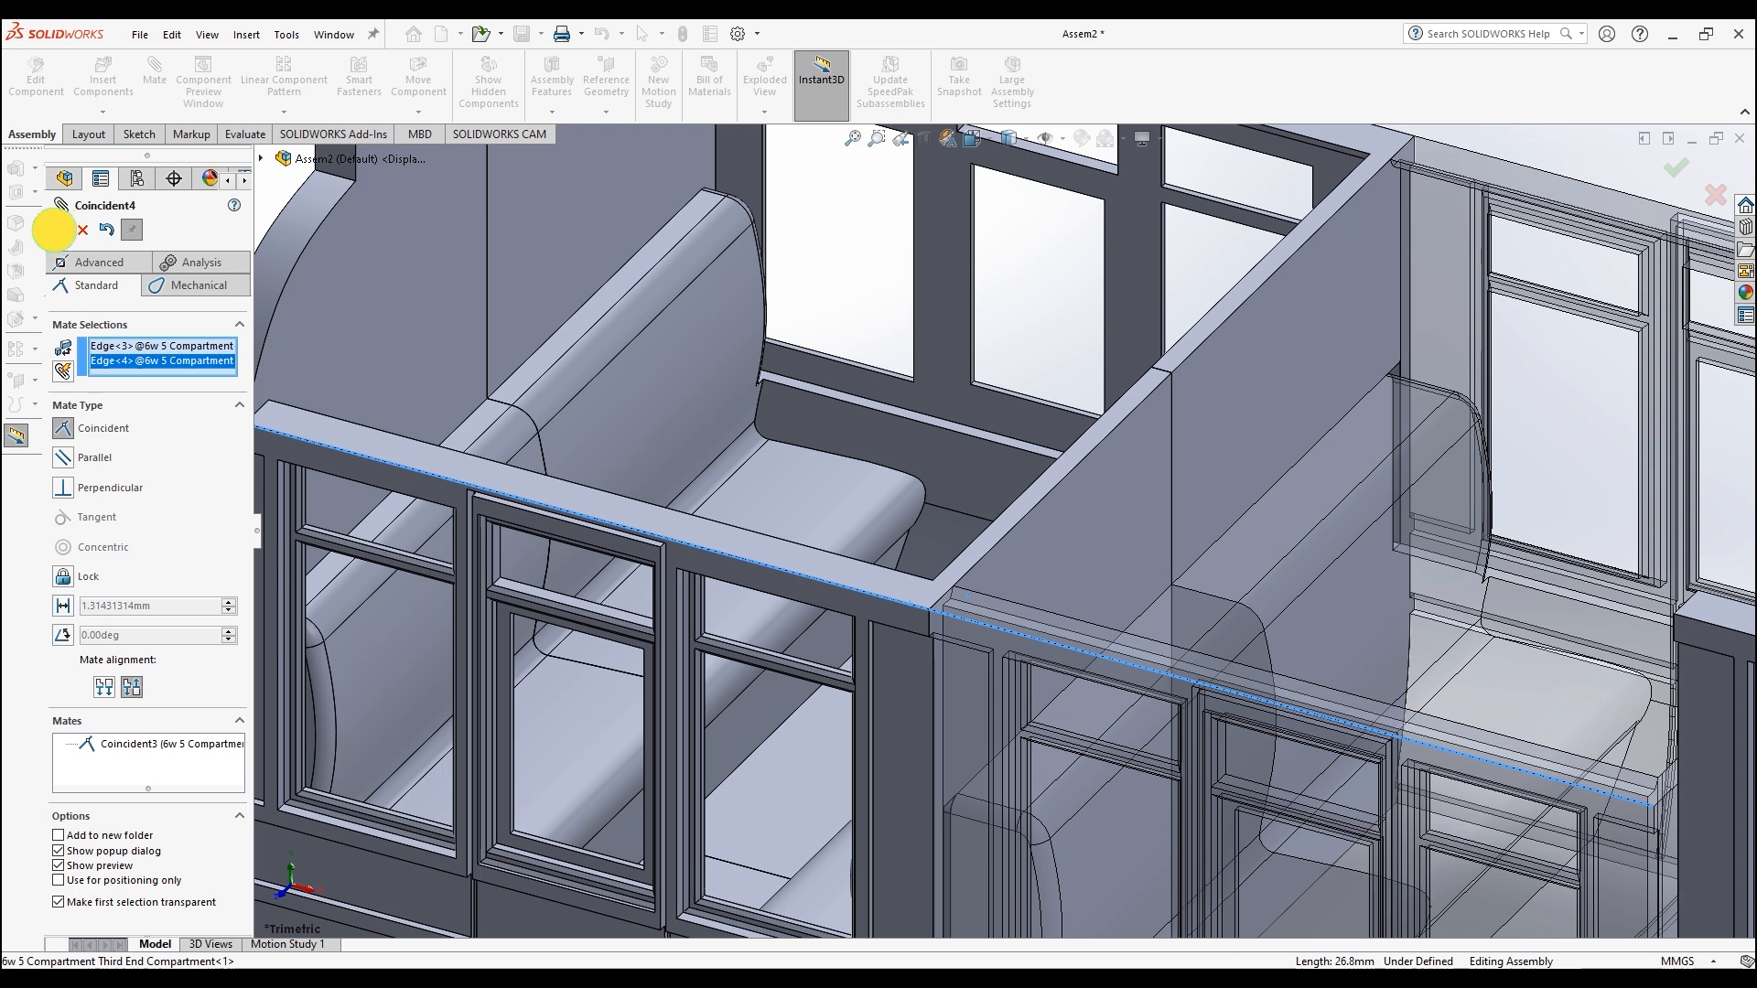
{"action": "left_click", "coordinate": [52, 230]}
Step: Mate the second compartment's end edge coincident with the matching edge of the first compartment
{"action": "scroll", "coordinate": [964, 567], "scroll_direction": "up", "scroll_amount": 5}
{"action": "scroll", "coordinate": [1280, 572], "scroll_direction": "down", "scroll_amount": 5}
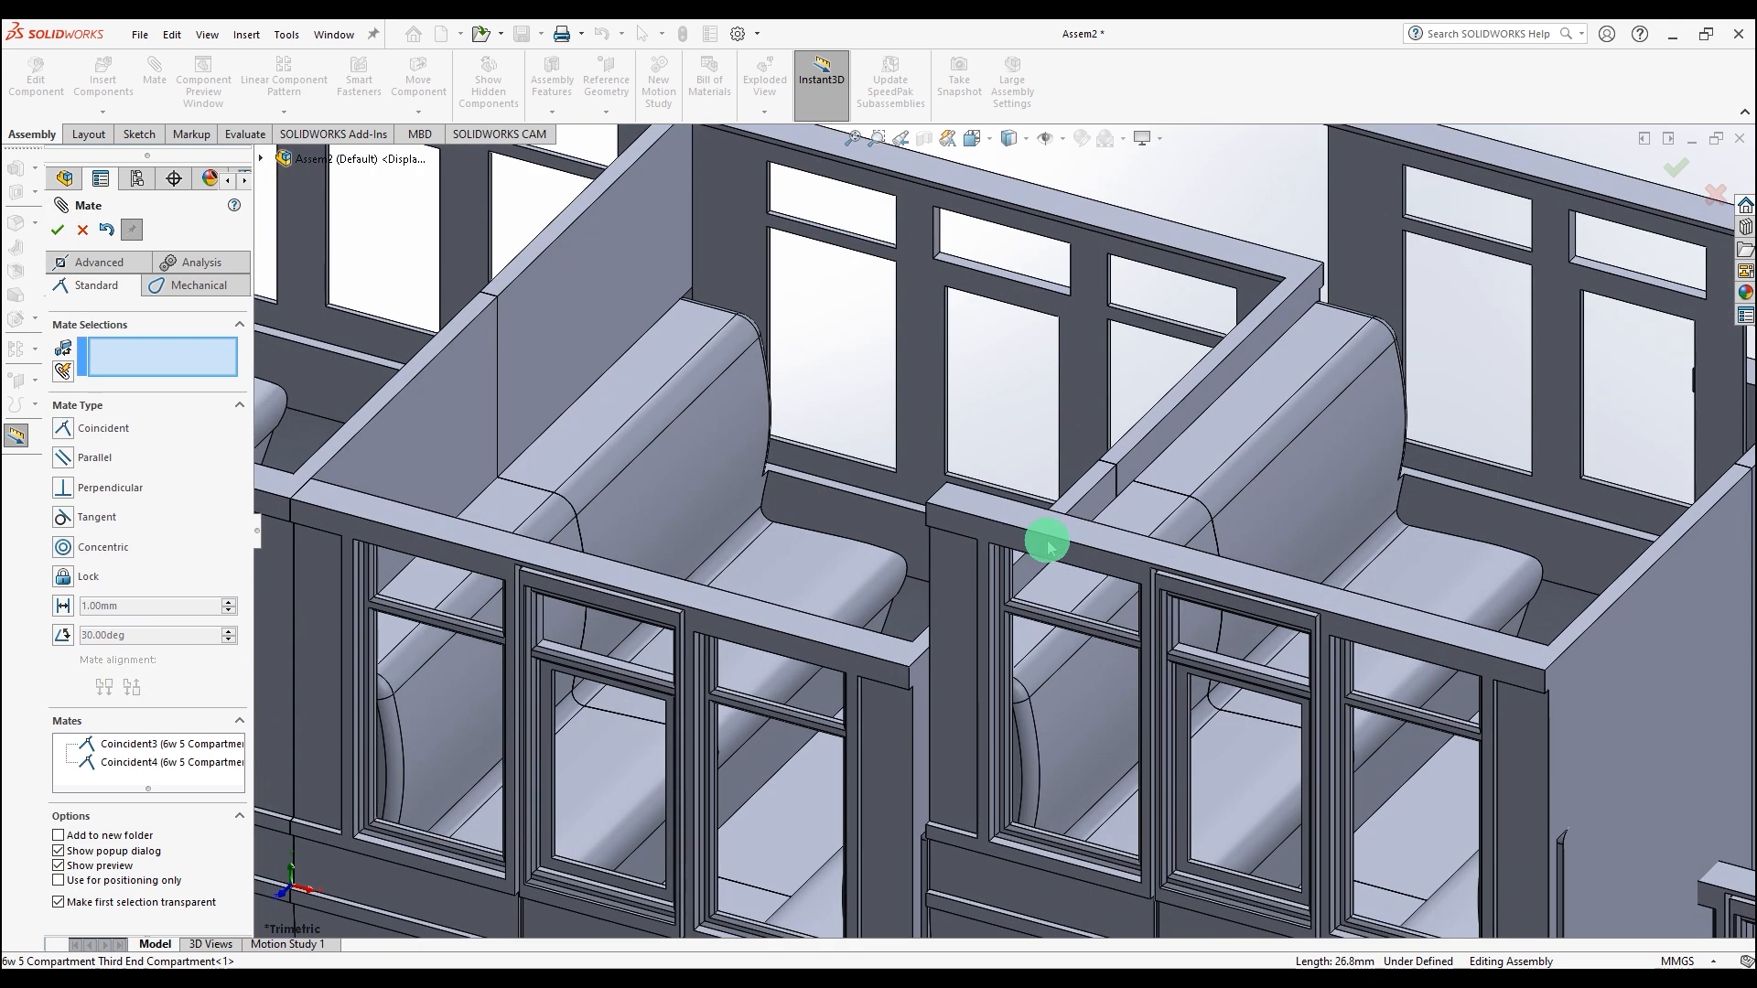
{"action": "left_click", "coordinate": [1028, 532]}
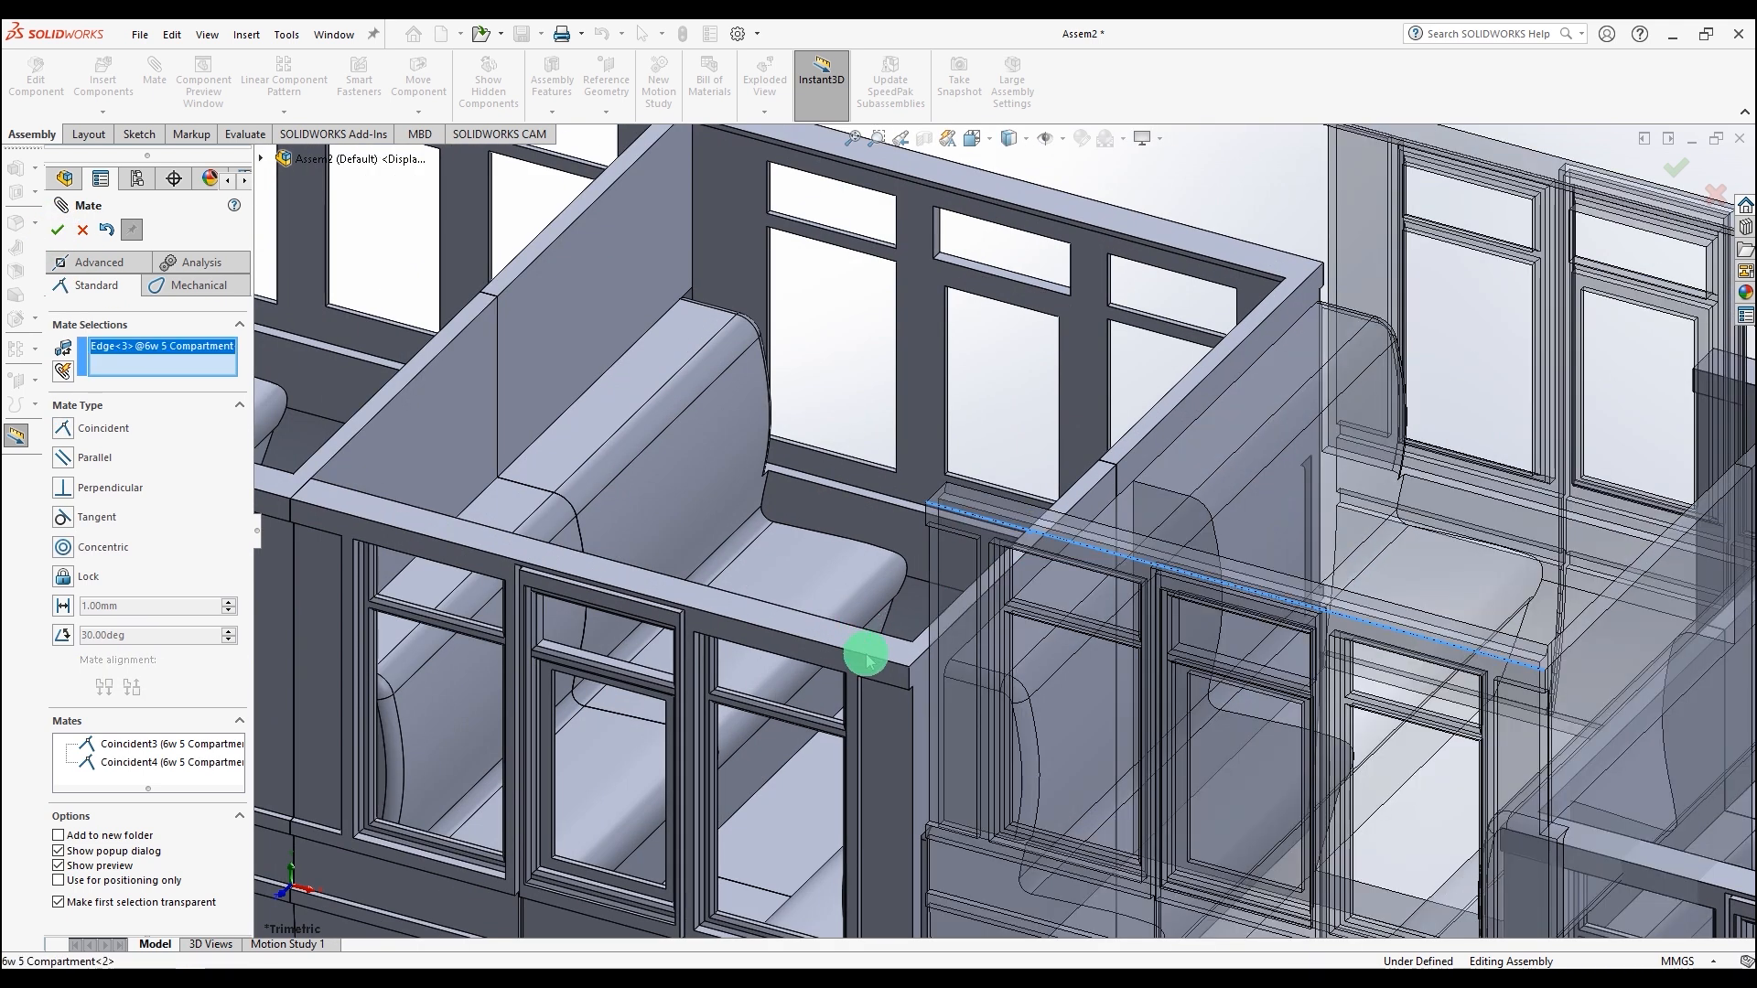
{"action": "left_click", "coordinate": [866, 657]}
{"action": "left_click", "coordinate": [57, 230]}
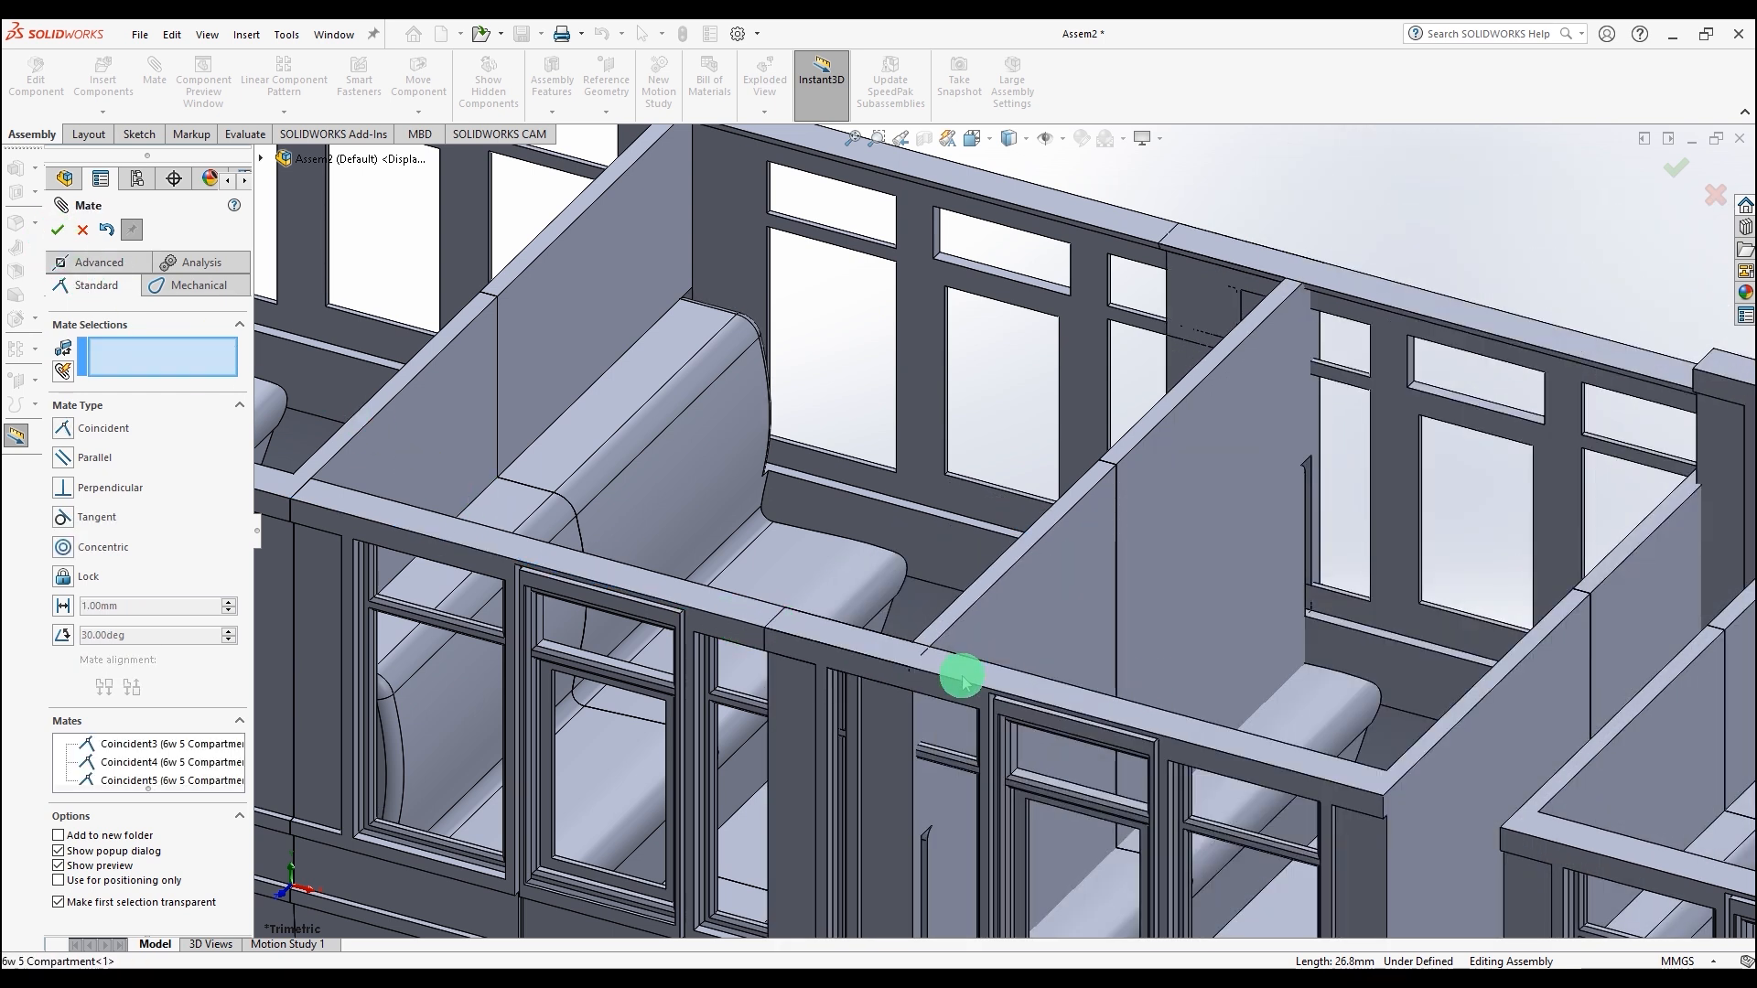
Step: Mate the top rail edges of the second and first compartments coincident
{"action": "left_click_drag", "start_coordinate": [1035, 686], "coordinate": [988, 688]}
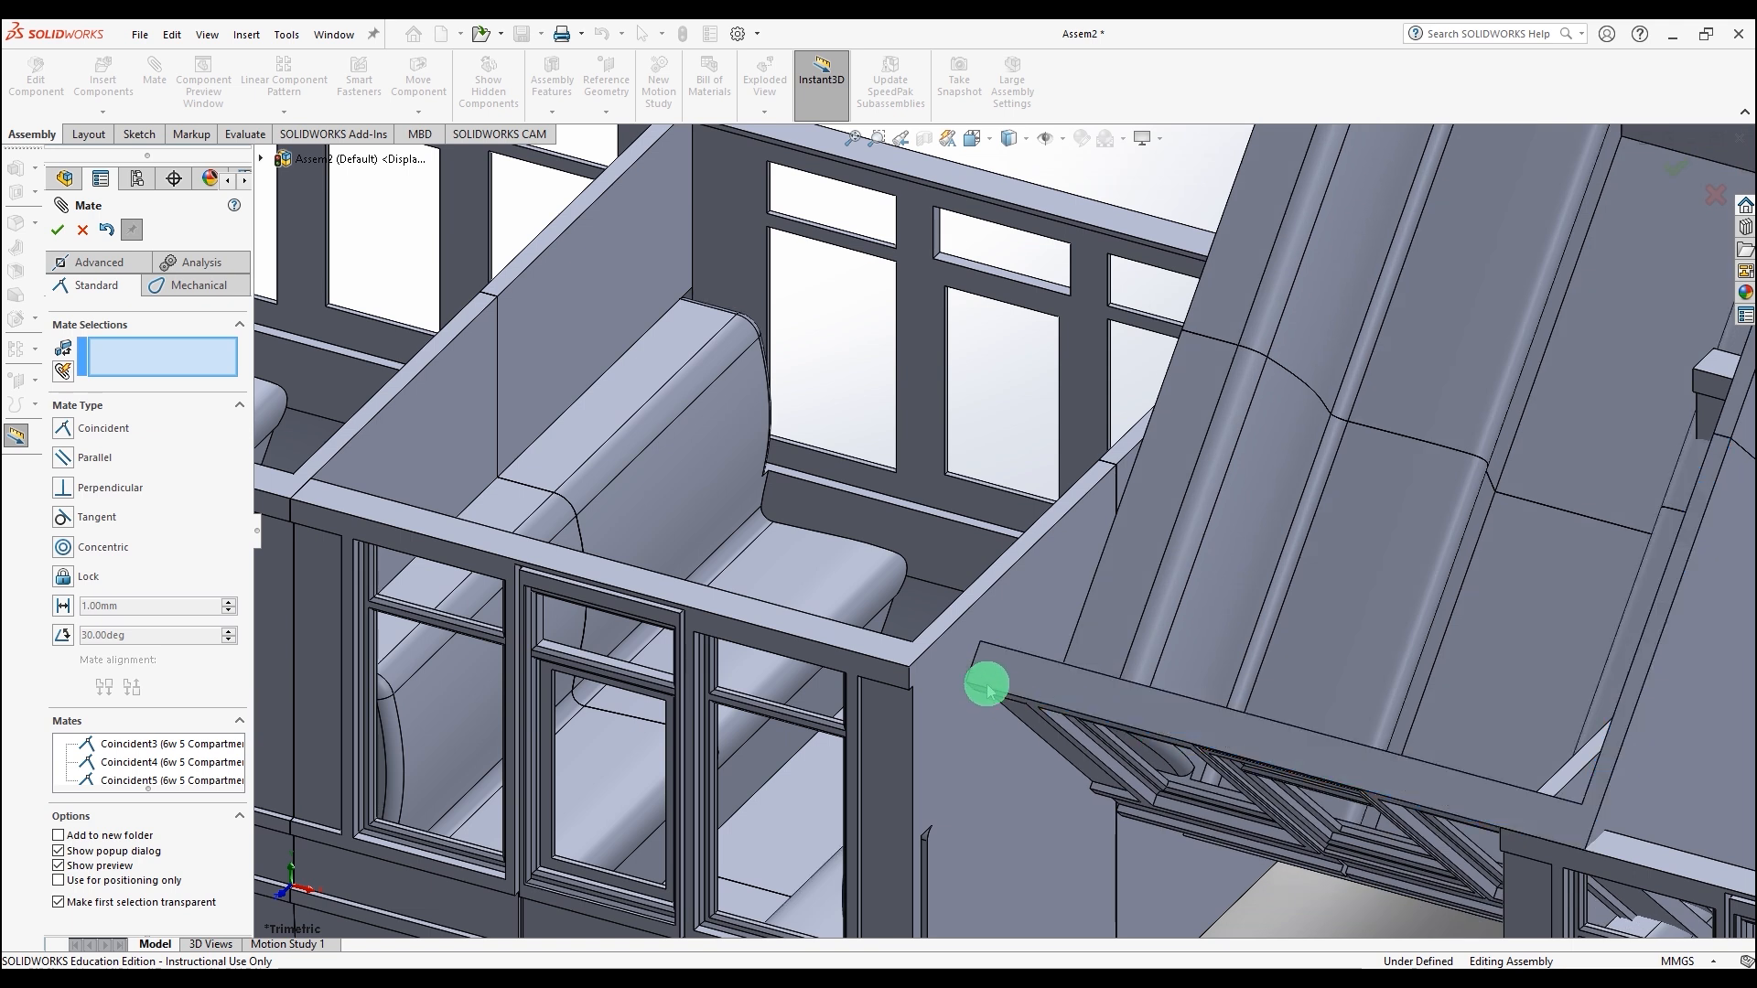
{"action": "left_click", "coordinate": [975, 656]}
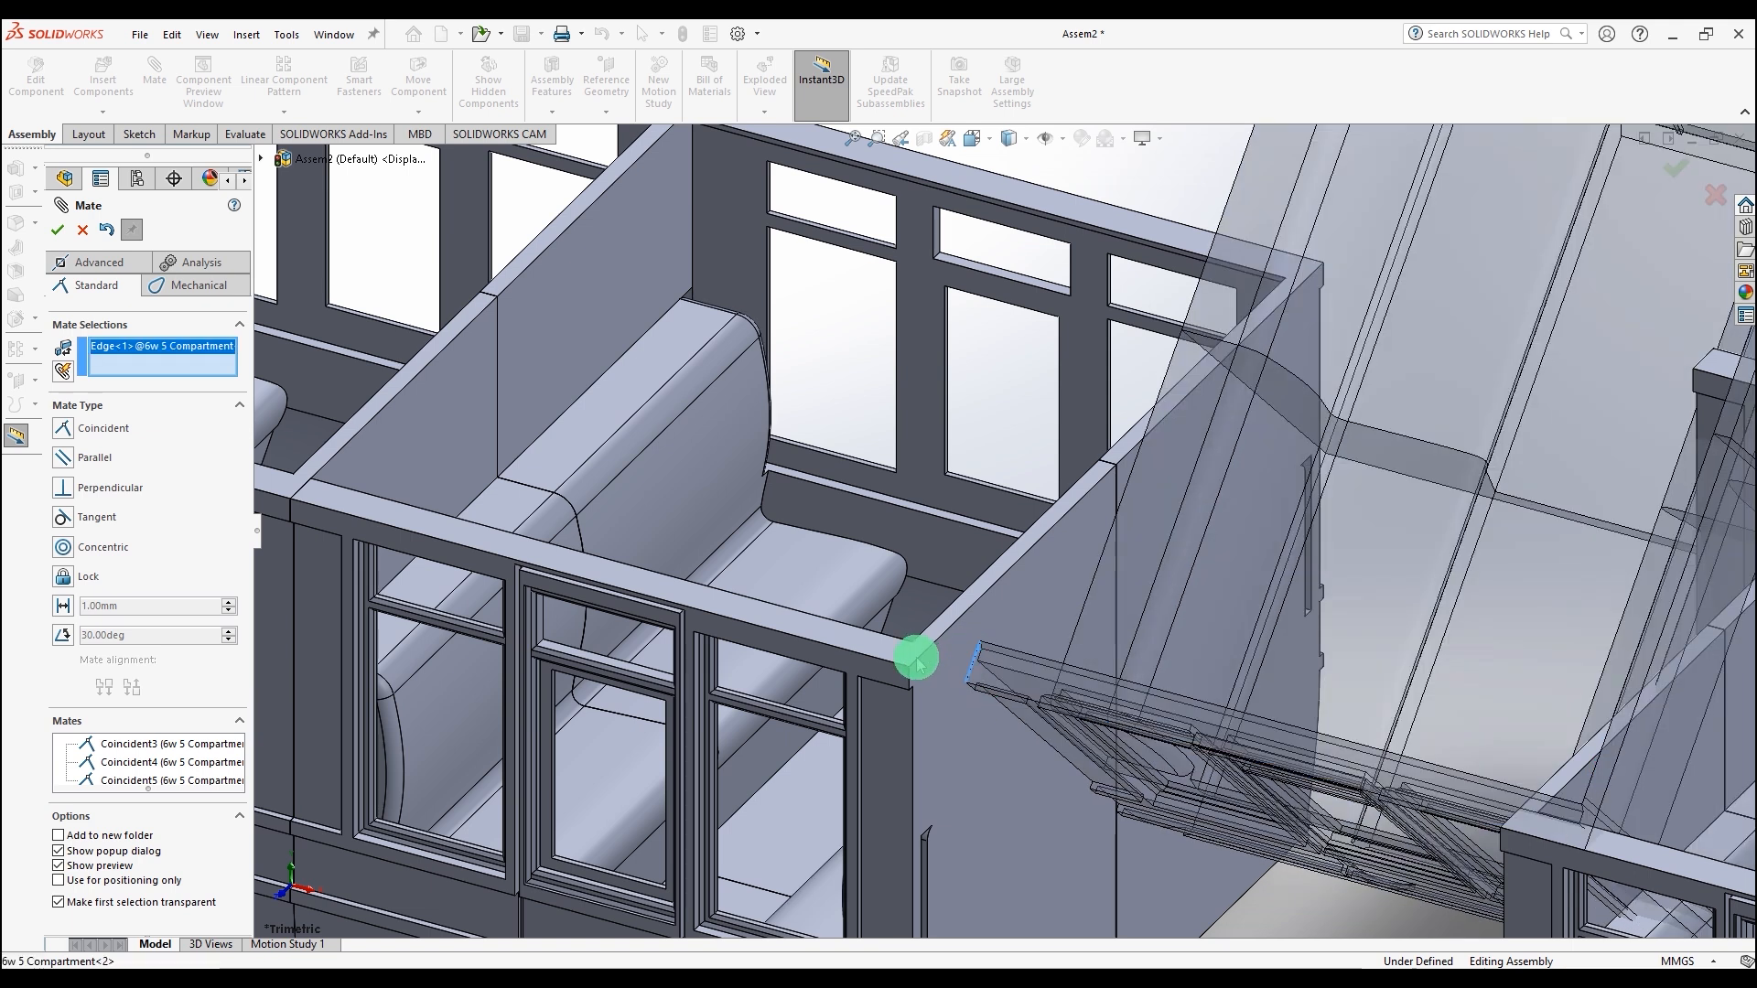
{"action": "left_click", "coordinate": [915, 661]}
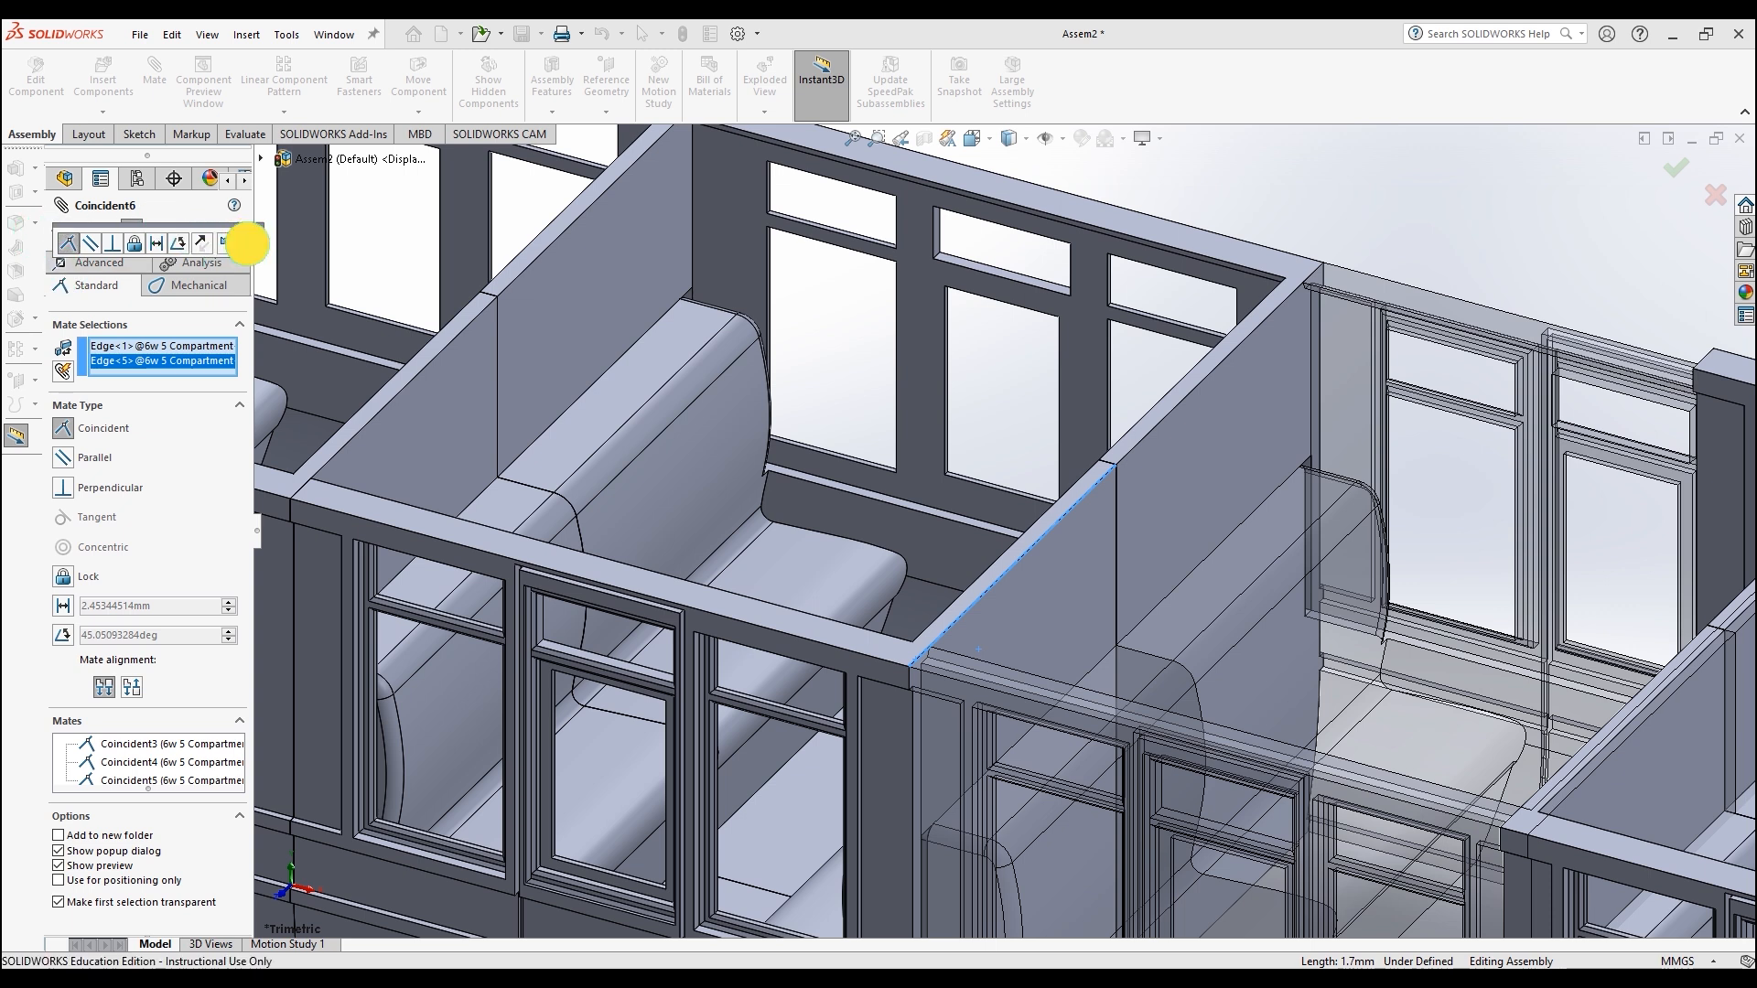
{"action": "left_click", "coordinate": [245, 243]}
Step: Mate the third compartment's end edge coincident with the matching edge of the second compartment
{"action": "key", "text": "f"}
{"action": "left_click_drag", "start_coordinate": [1265, 677], "coordinate": [1480, 767]}
{"action": "left_click_drag", "start_coordinate": [1260, 631], "coordinate": [1260, 725]}
{"action": "scroll", "coordinate": [1171, 622], "scroll_direction": "down", "scroll_amount": 8}
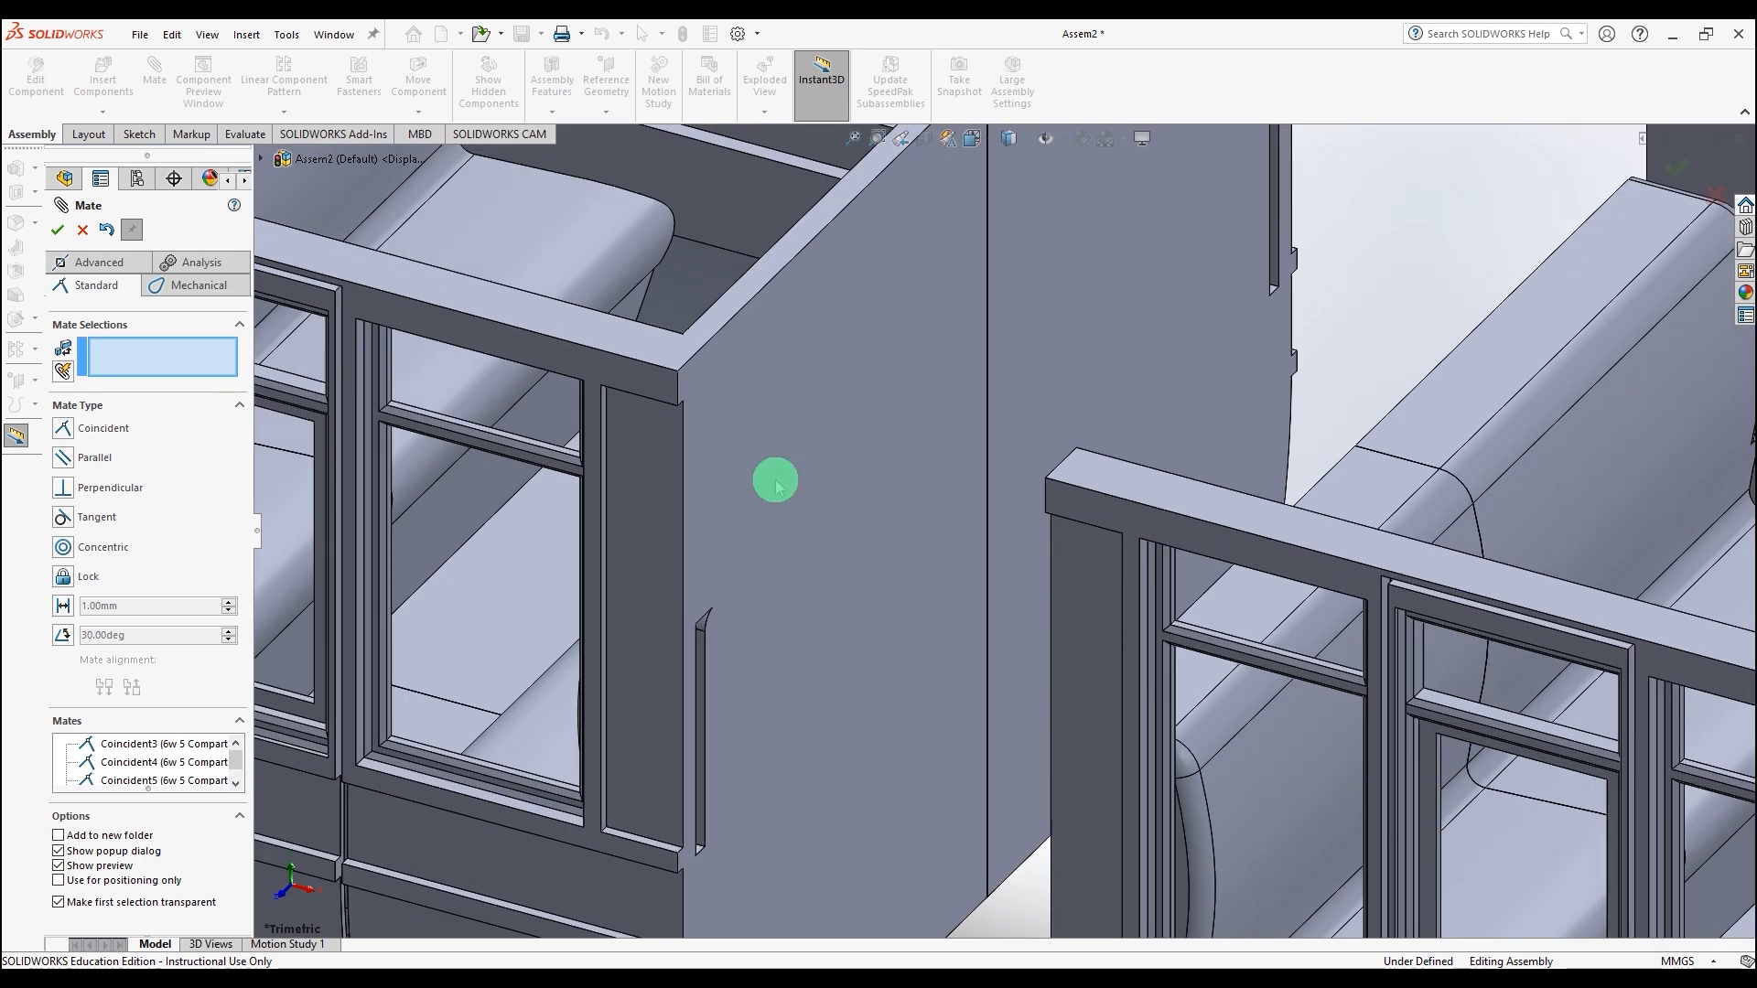
{"action": "left_click", "coordinate": [639, 360]}
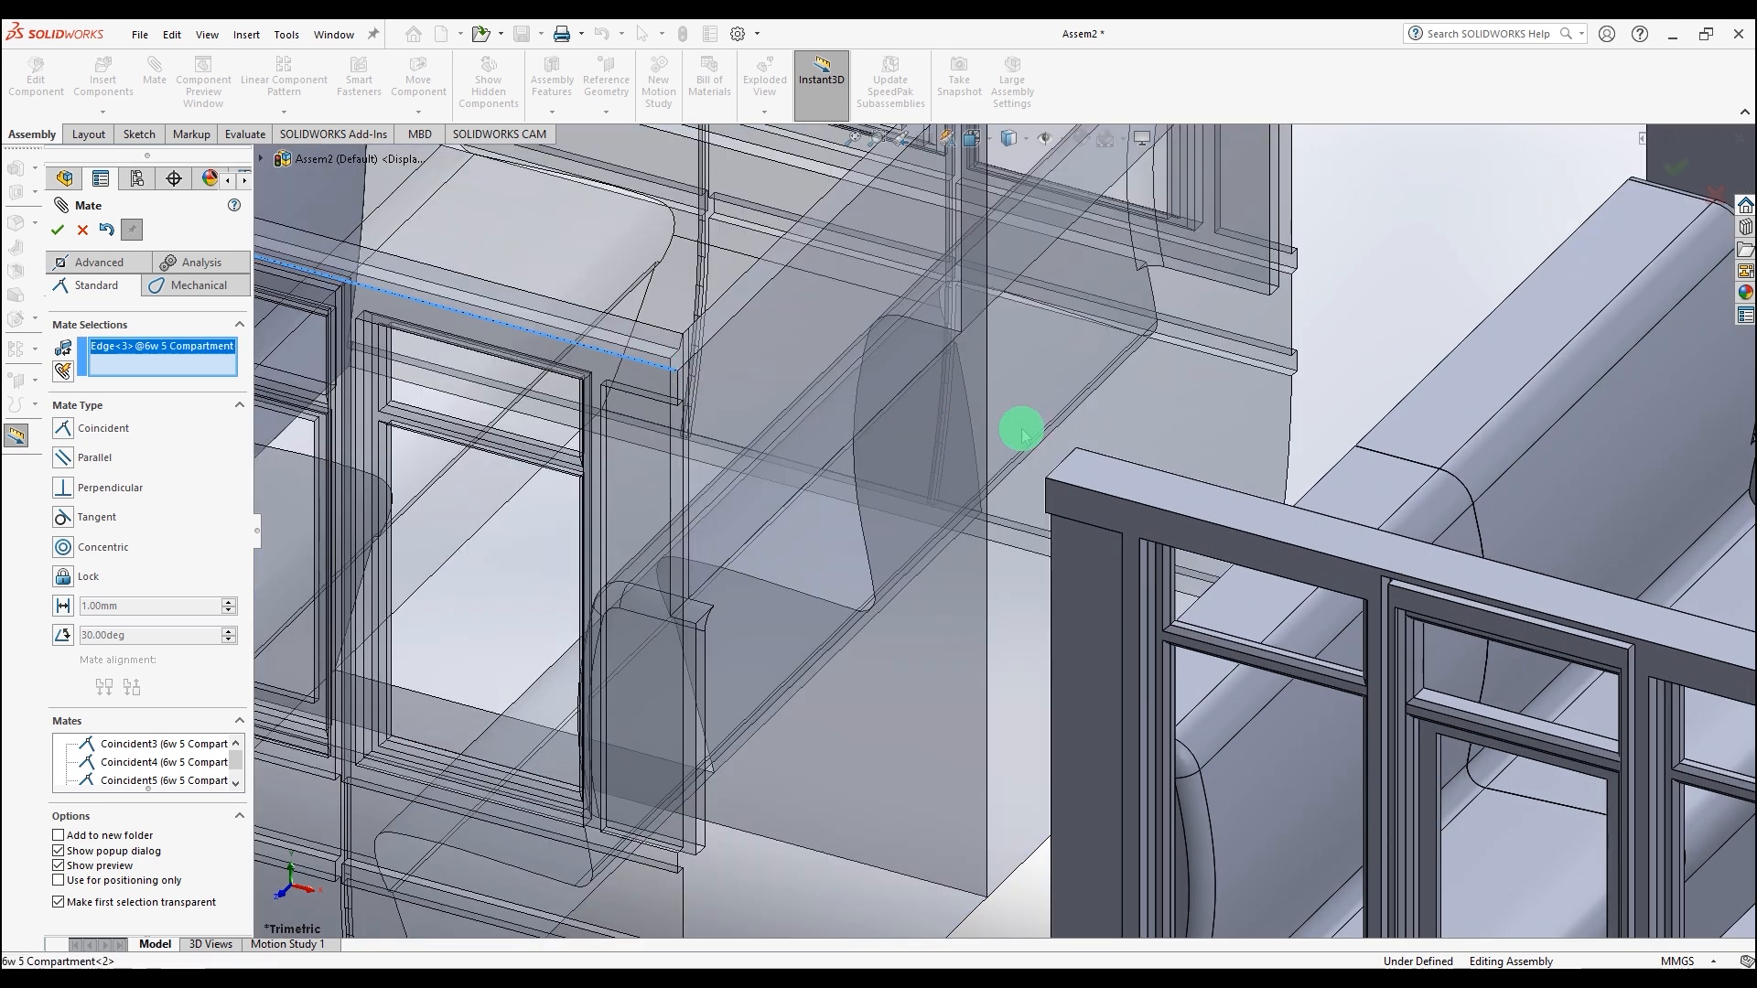
{"action": "left_click", "coordinate": [1078, 494]}
{"action": "left_click", "coordinate": [57, 230]}
Step: Mate the top rail edges of the third and second compartments coincident
{"action": "left_click_drag", "start_coordinate": [663, 424], "coordinate": [754, 338]}
{"action": "left_click", "coordinate": [765, 348]}
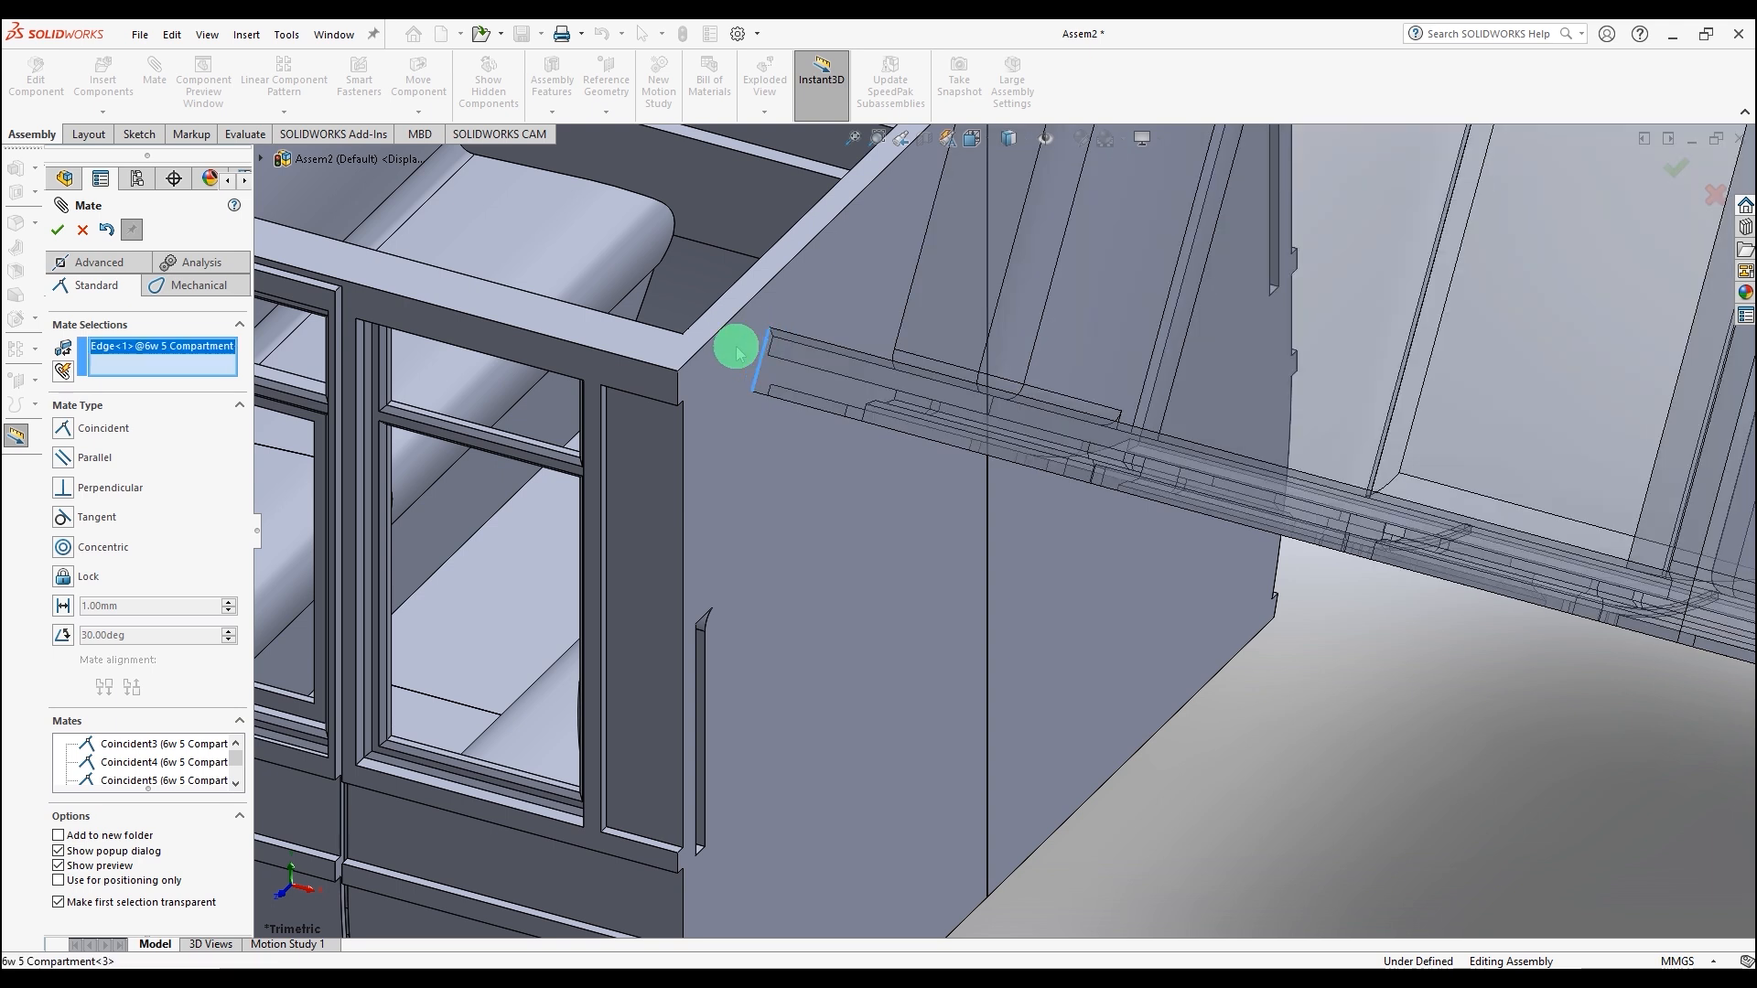
{"action": "left_click", "coordinate": [687, 360]}
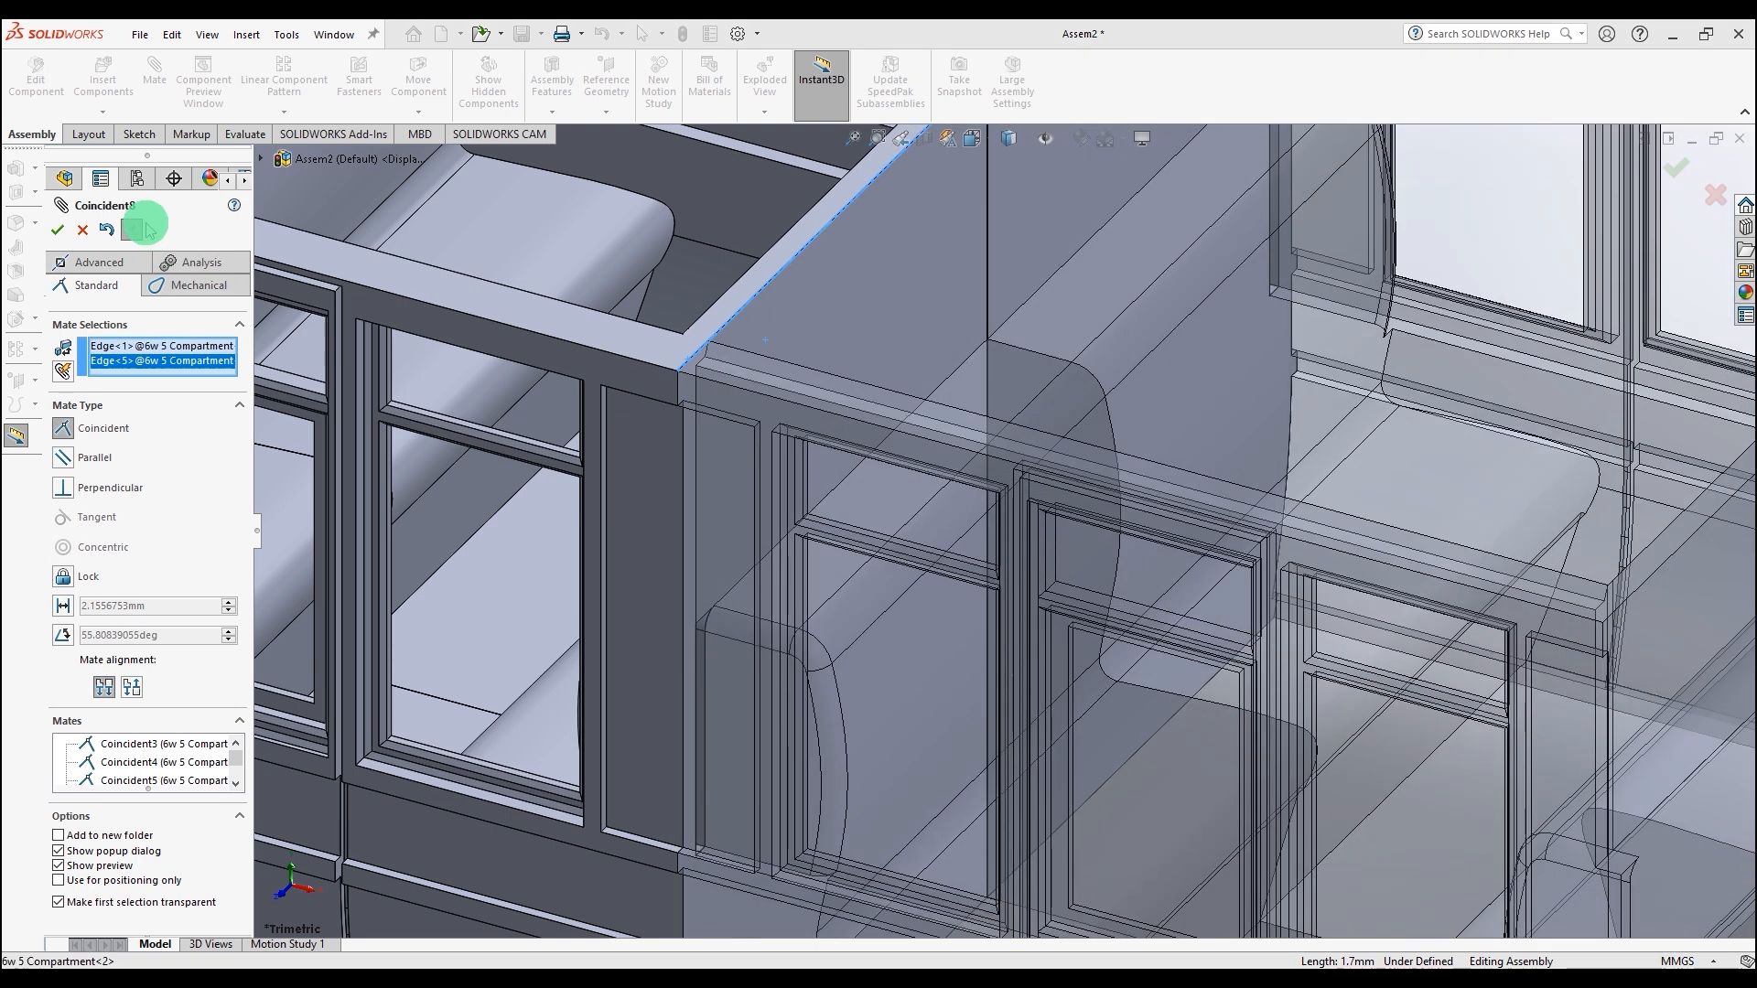
{"action": "left_click", "coordinate": [56, 230]}
Step: Mate the second end compartment's edge coincident with the third compartment's edge and close the Mate command
{"action": "scroll", "coordinate": [1266, 503], "scroll_direction": "up", "scroll_amount": 6}
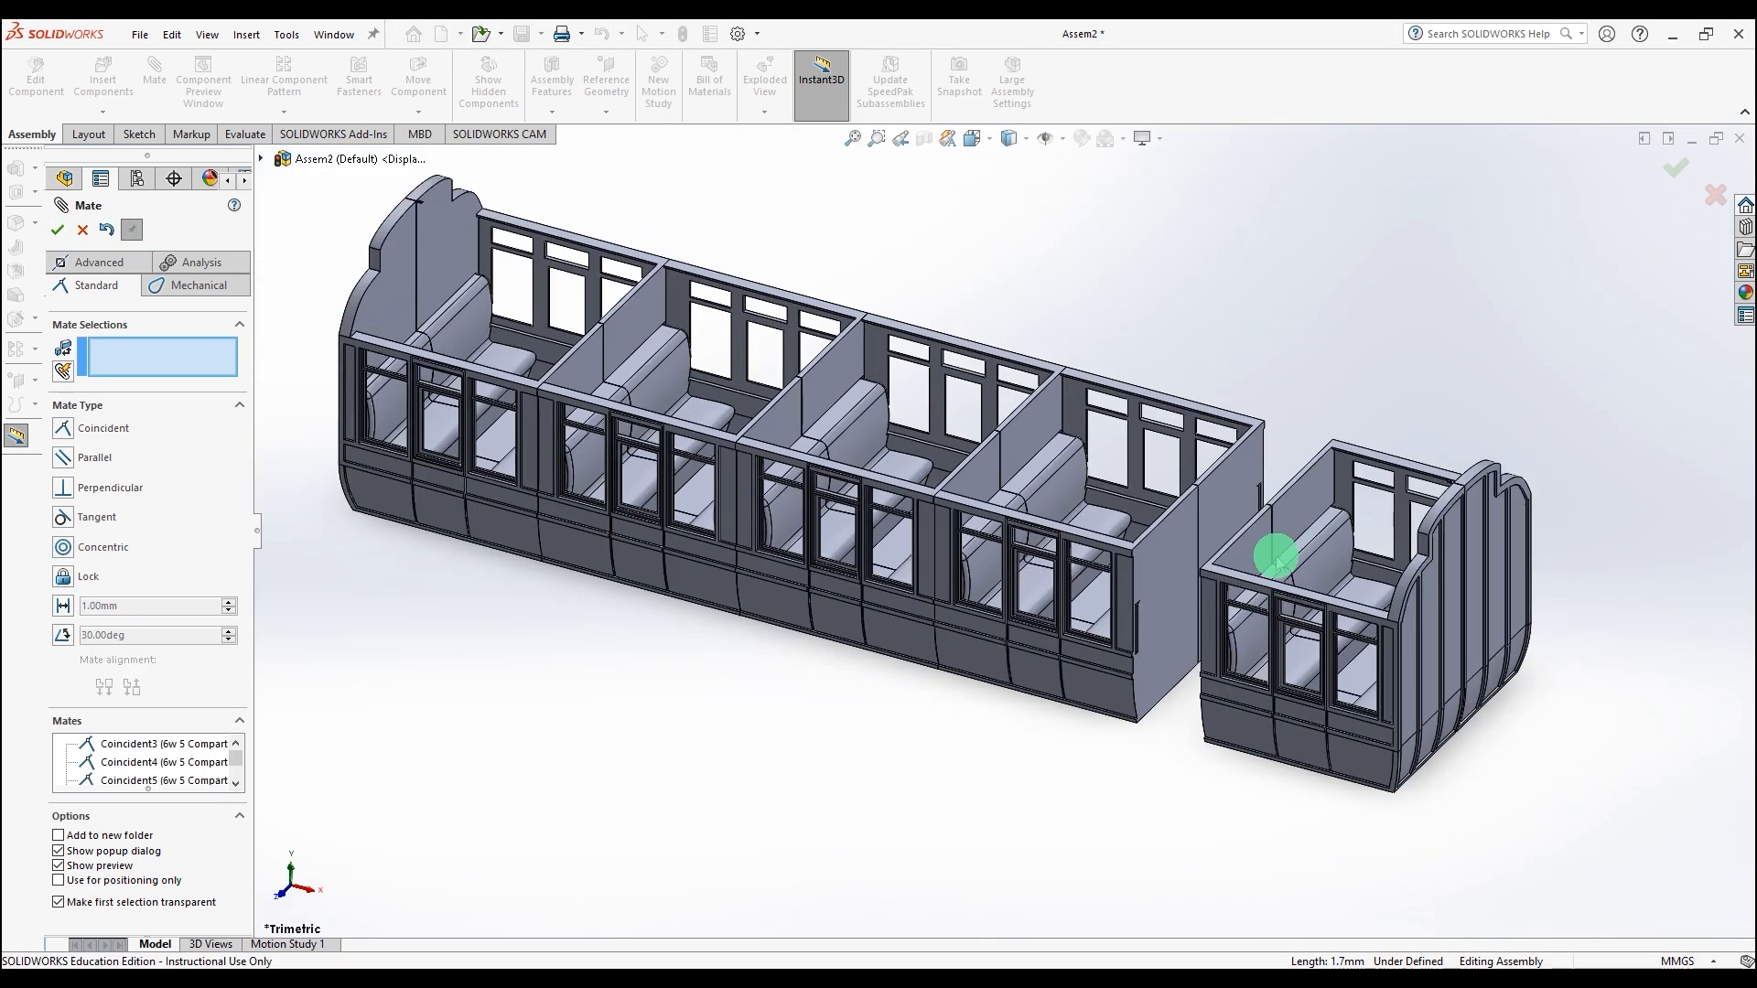
{"action": "scroll", "coordinate": [1276, 558], "scroll_direction": "down", "scroll_amount": 8}
{"action": "left_click", "coordinate": [631, 499]}
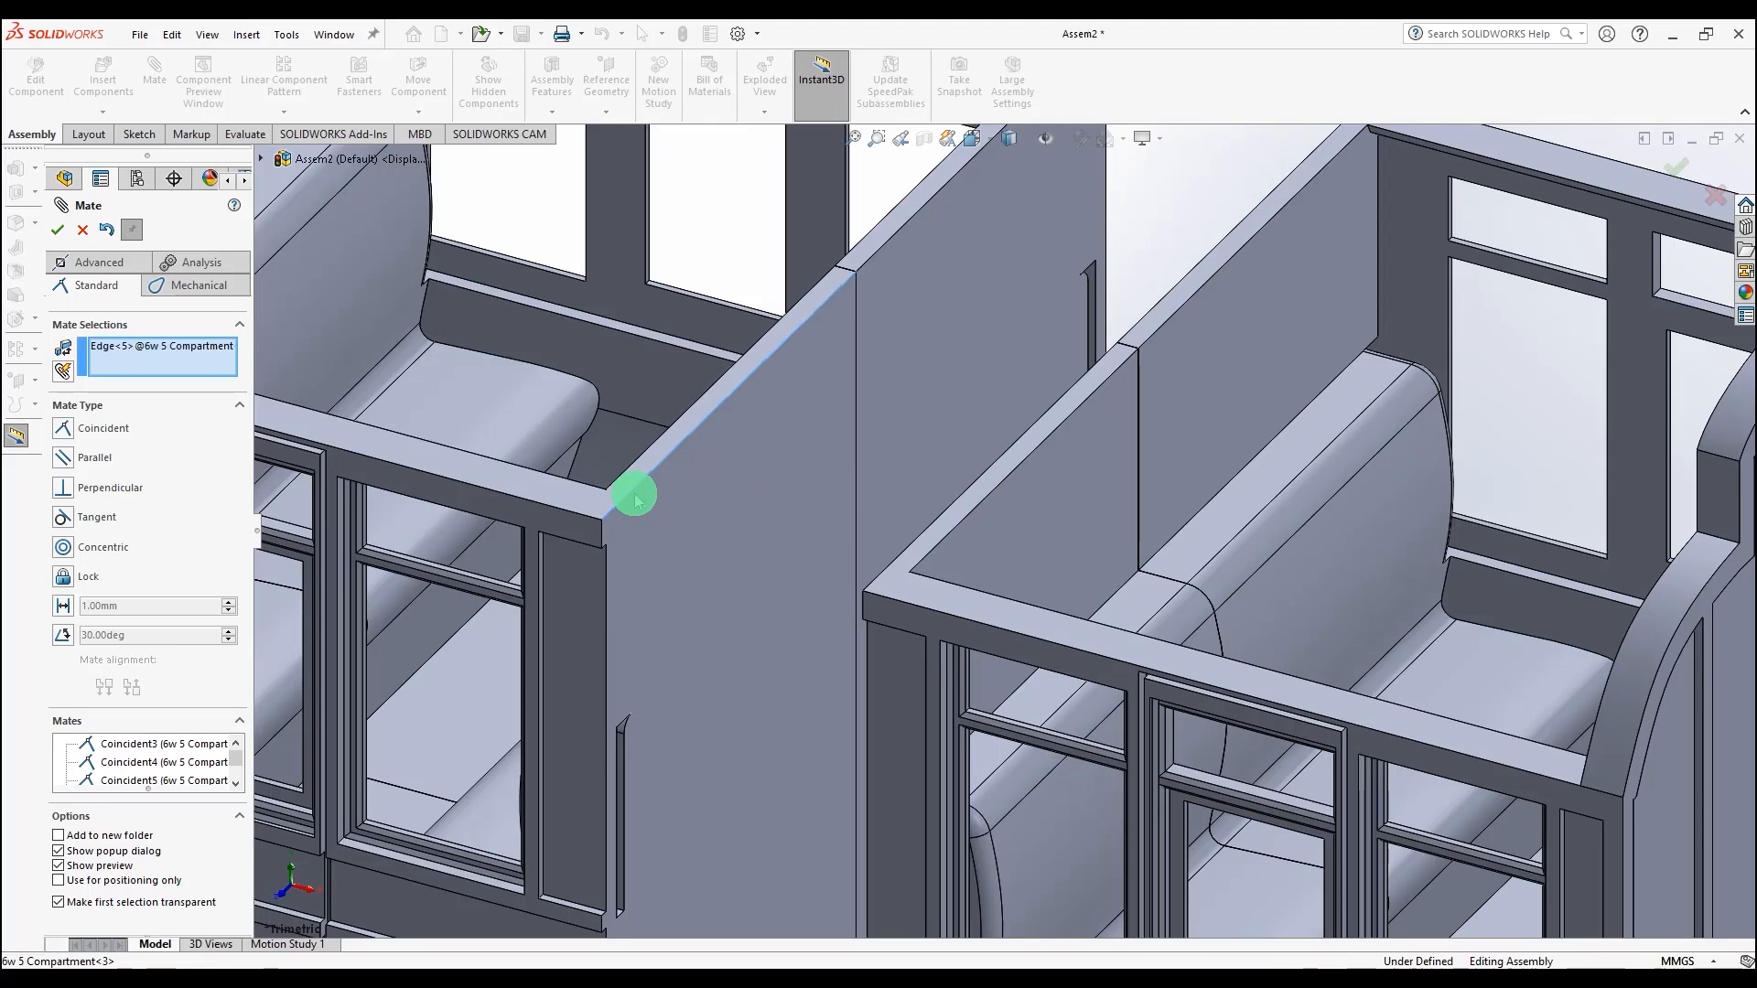
{"action": "left_click", "coordinate": [933, 521]}
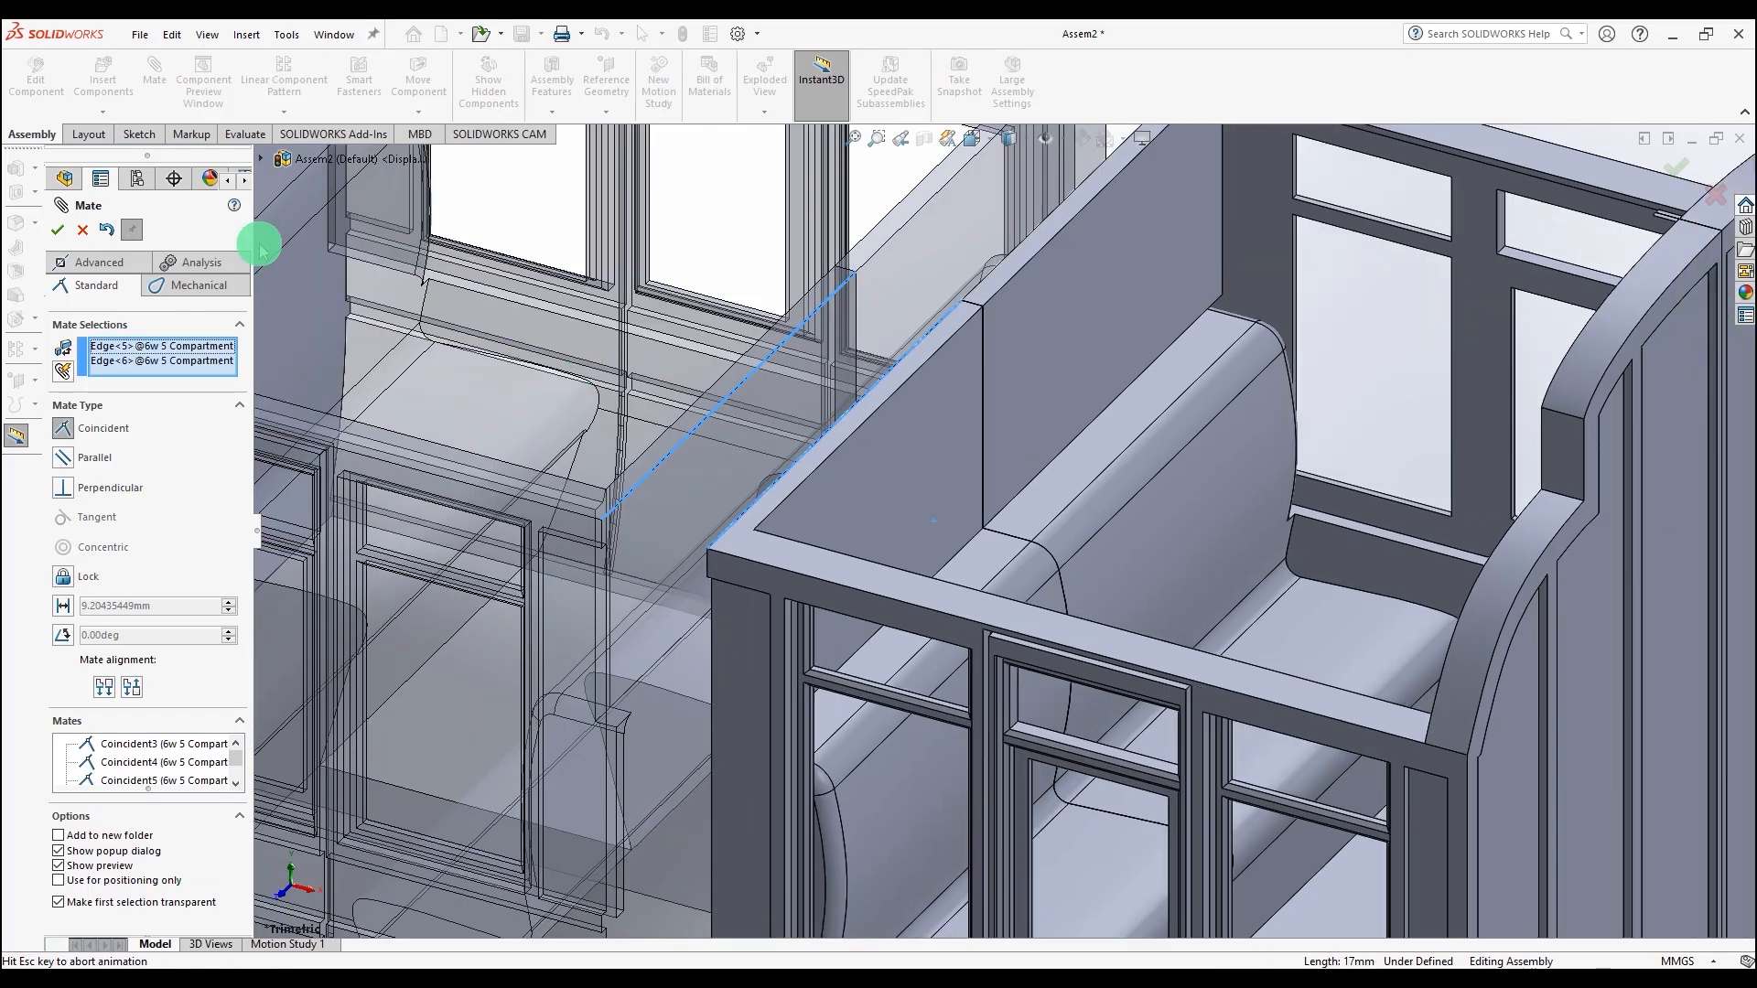
{"action": "left_click", "coordinate": [62, 229]}
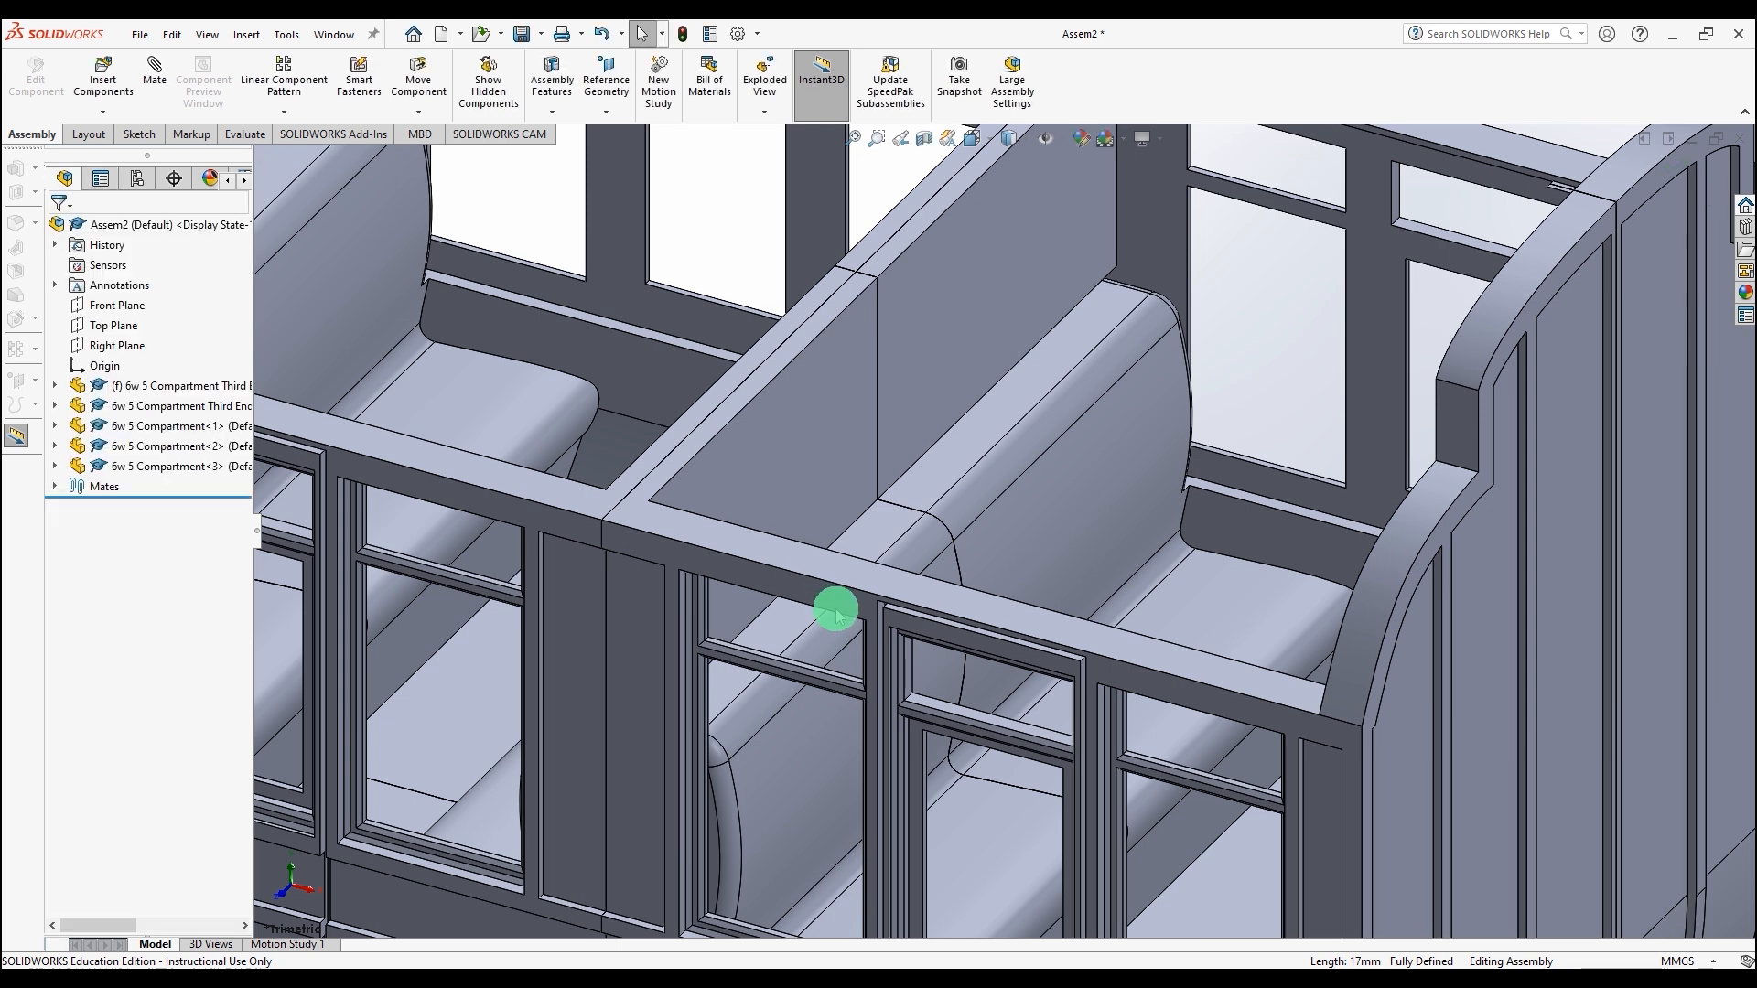
Step: Orbit and zoom around the fully assembled coach body to inspect the joins
{"action": "key", "text": "f"}
{"action": "middle_click_drag", "start_coordinate": [859, 655], "coordinate": [841, 912]}
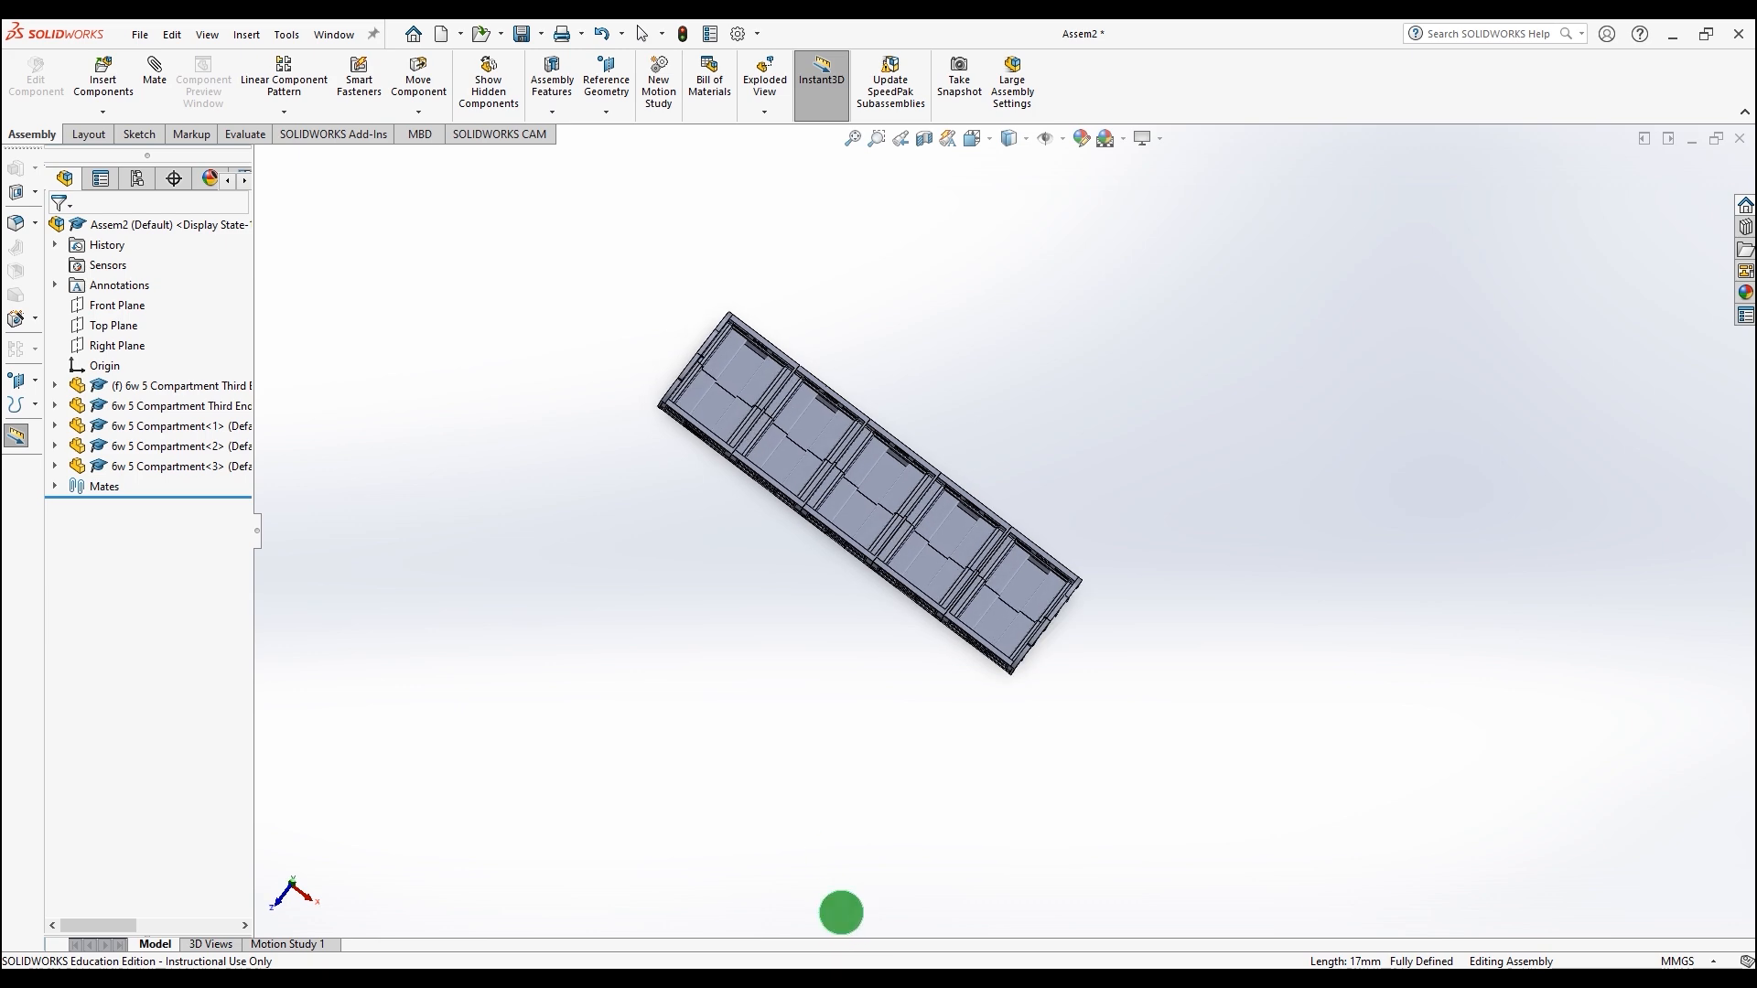
{"action": "scroll", "coordinate": [805, 447], "scroll_direction": "down", "scroll_amount": 4}
{"action": "middle_click_drag", "start_coordinate": [901, 553], "coordinate": [918, 149]}
{"action": "middle_click_drag", "start_coordinate": [851, 480], "coordinate": [840, 520]}
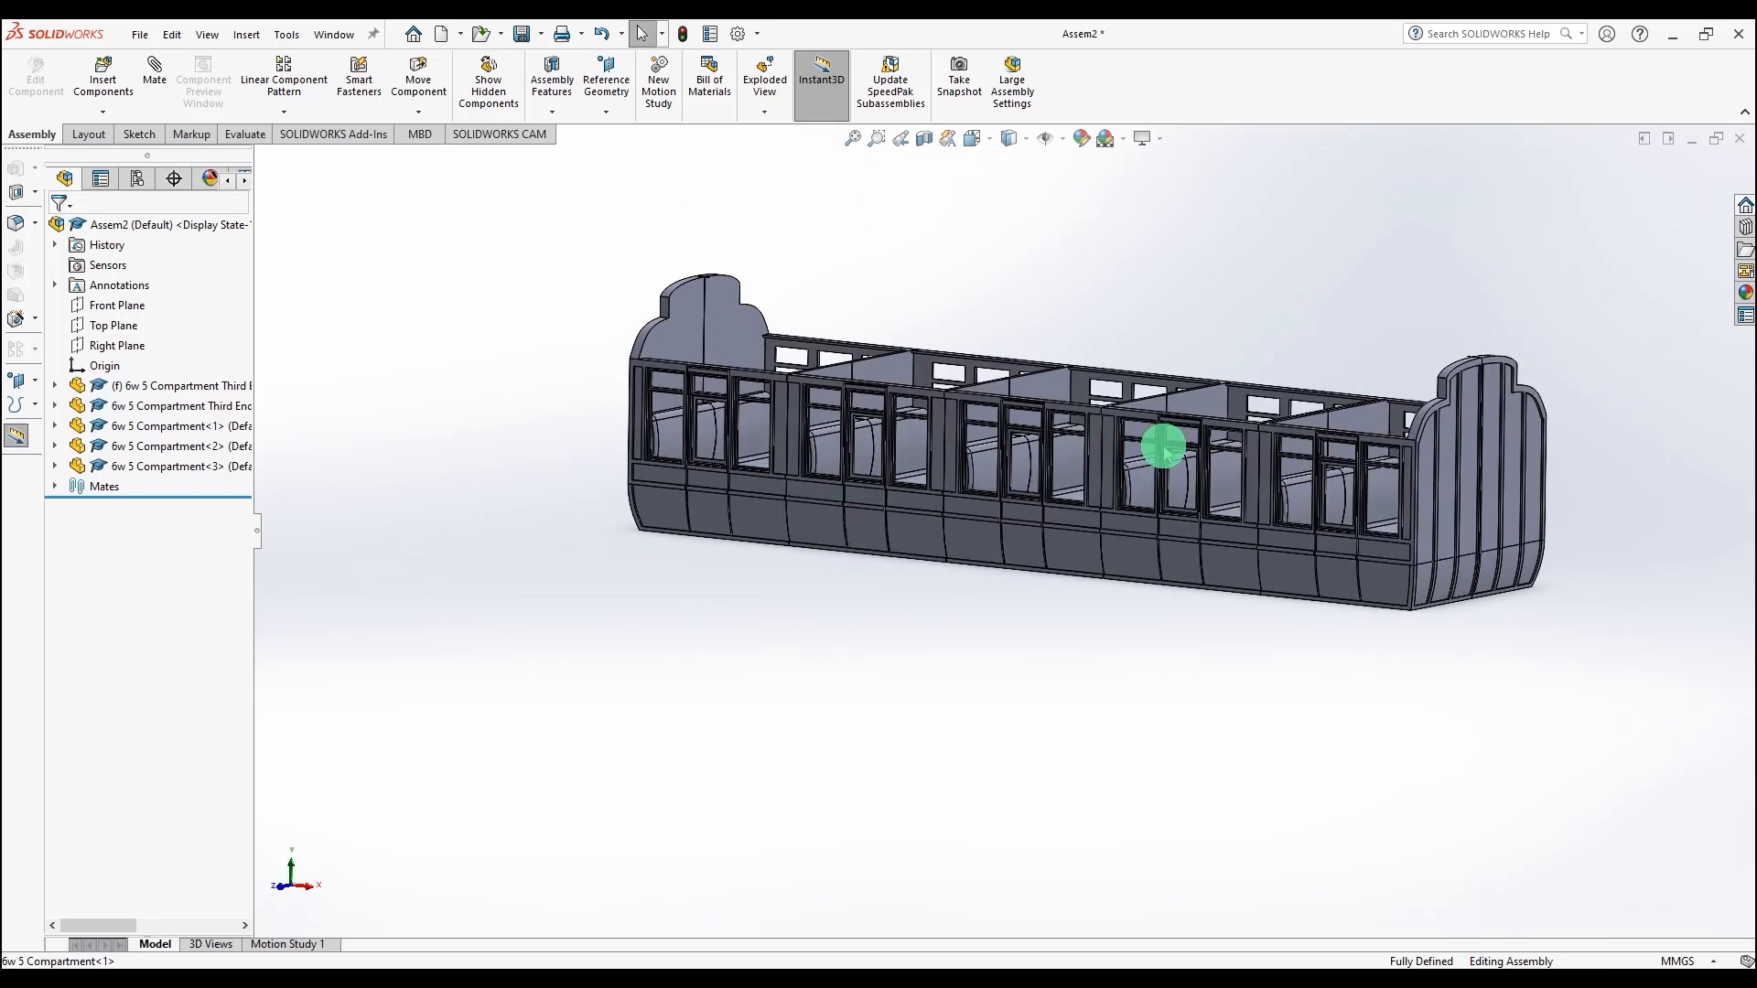
{"action": "scroll", "coordinate": [1163, 448], "scroll_direction": "down", "scroll_amount": 3}
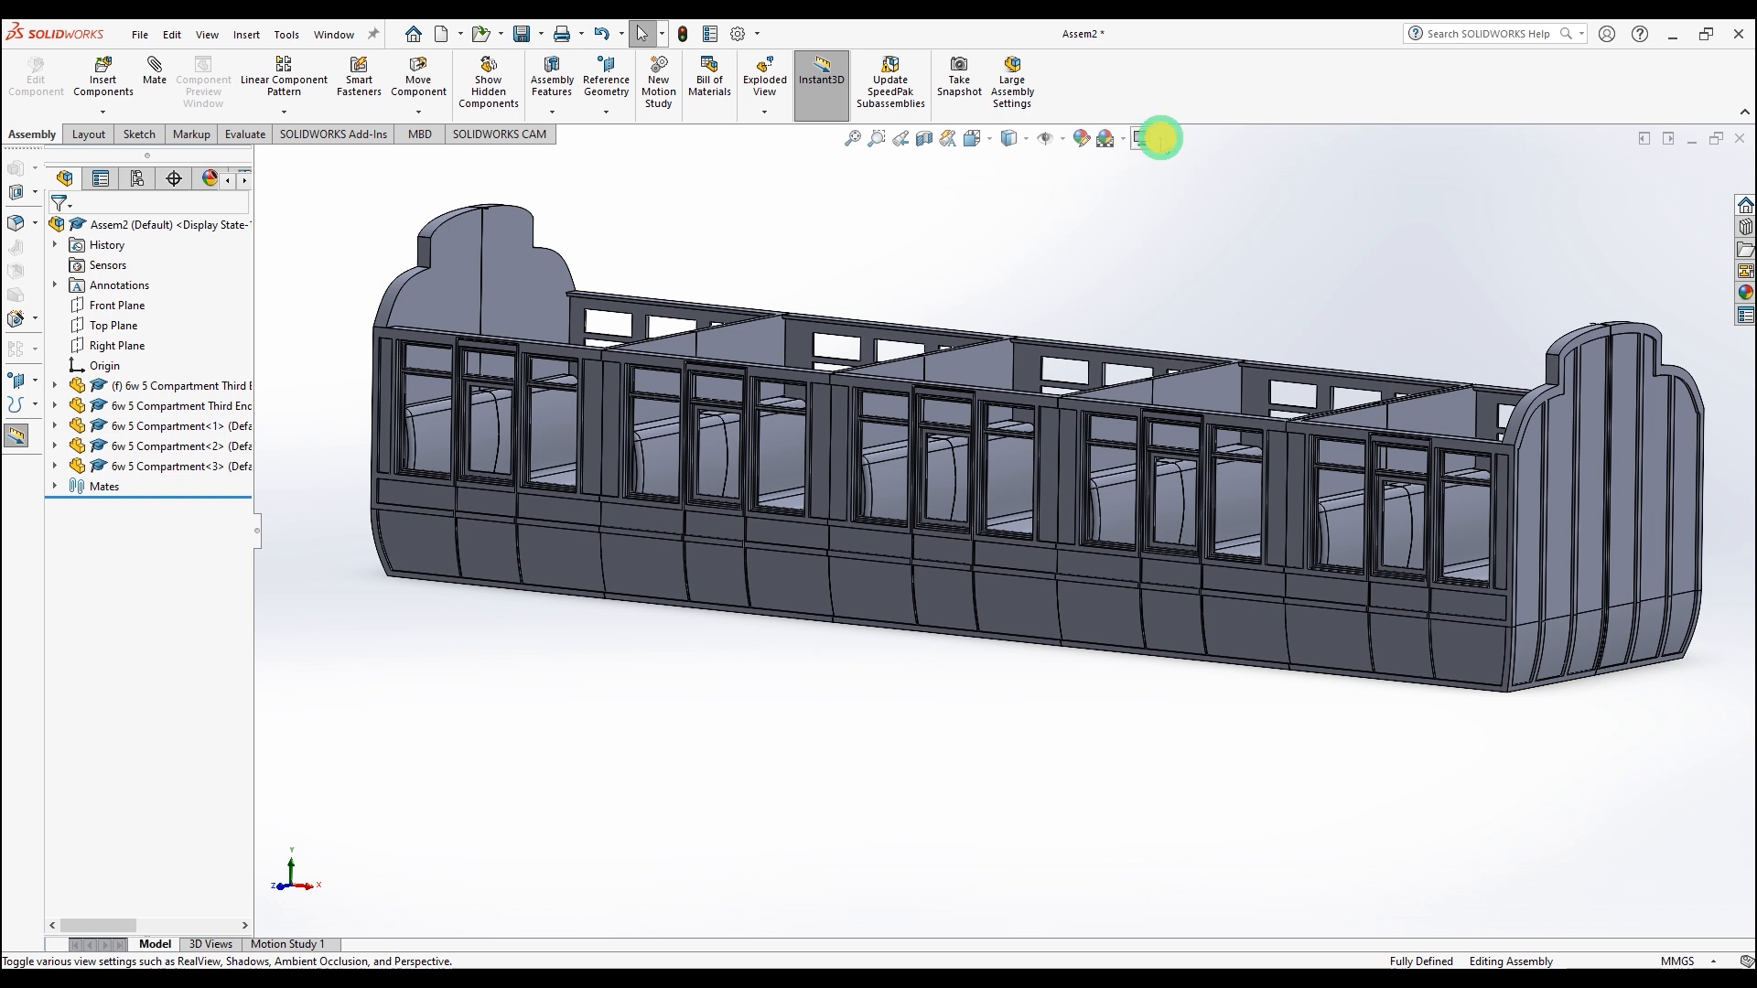
Step: Switch the view to perspective and zoom around the assembled coach body
{"action": "left_click", "coordinate": [1160, 137]}
{"action": "left_click", "coordinate": [1144, 212]}
{"action": "scroll", "coordinate": [1007, 417], "scroll_direction": "down", "scroll_amount": 3}
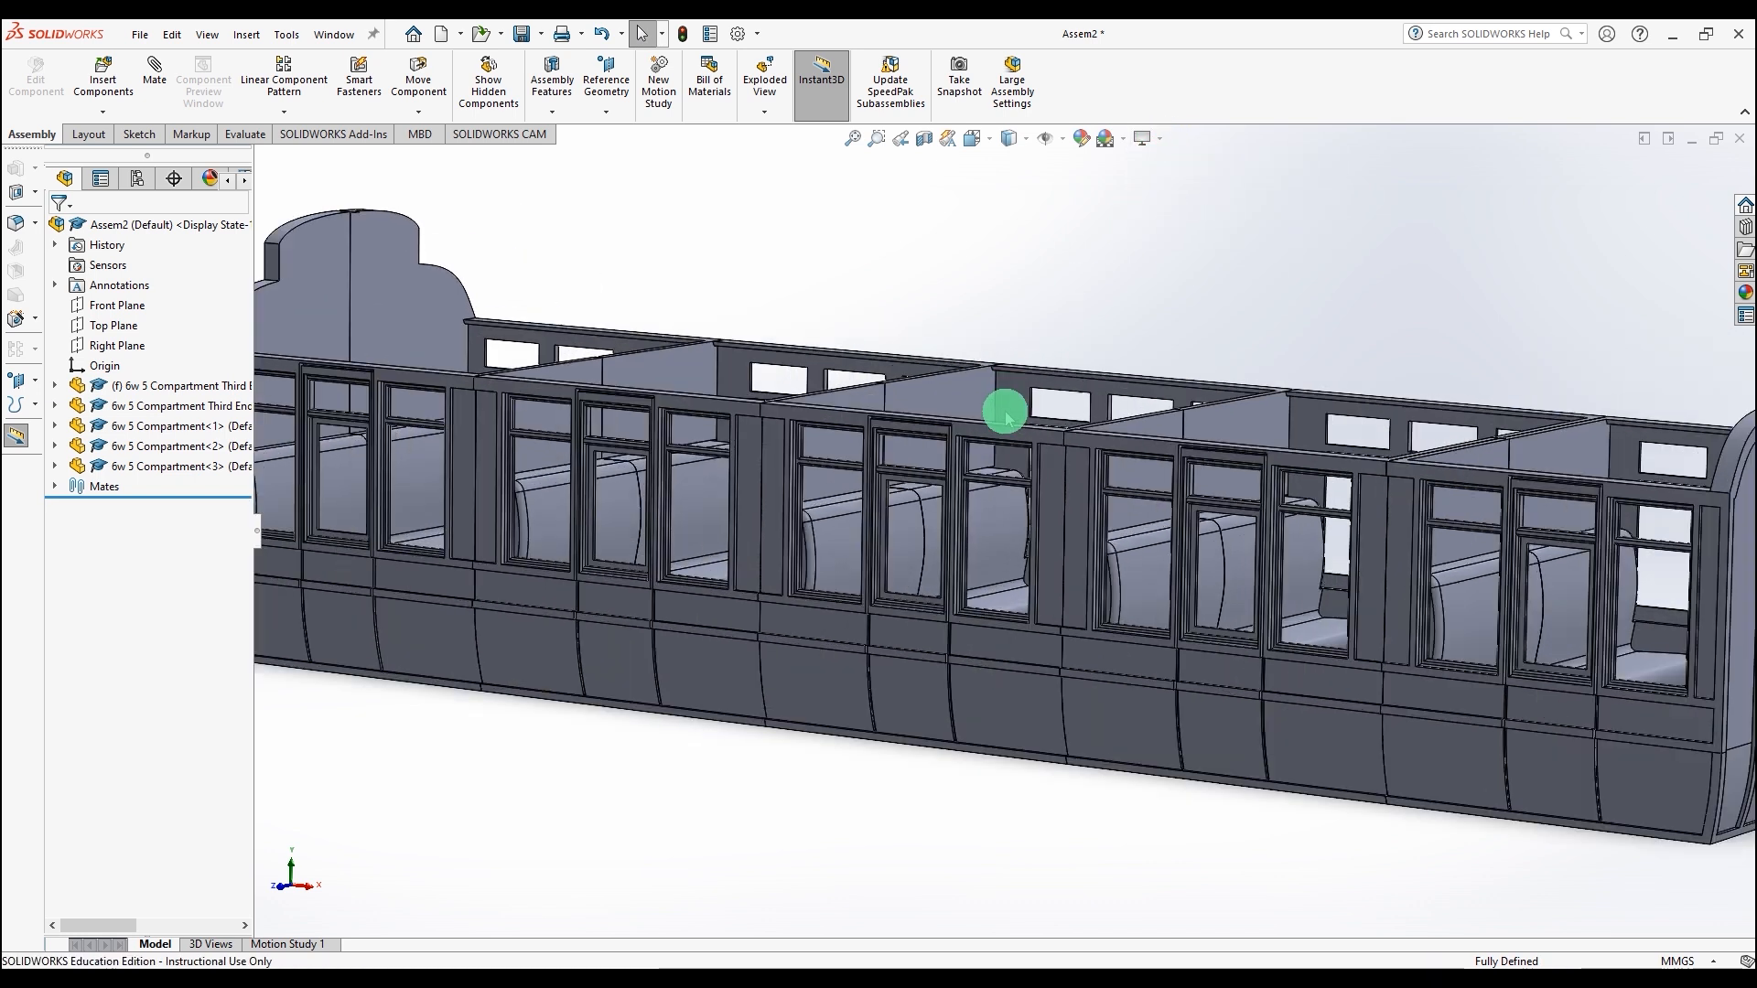
{"action": "scroll", "coordinate": [1006, 417], "scroll_direction": "up", "scroll_amount": 3}
{"action": "scroll", "coordinate": [1036, 552], "scroll_direction": "up", "scroll_amount": 3}
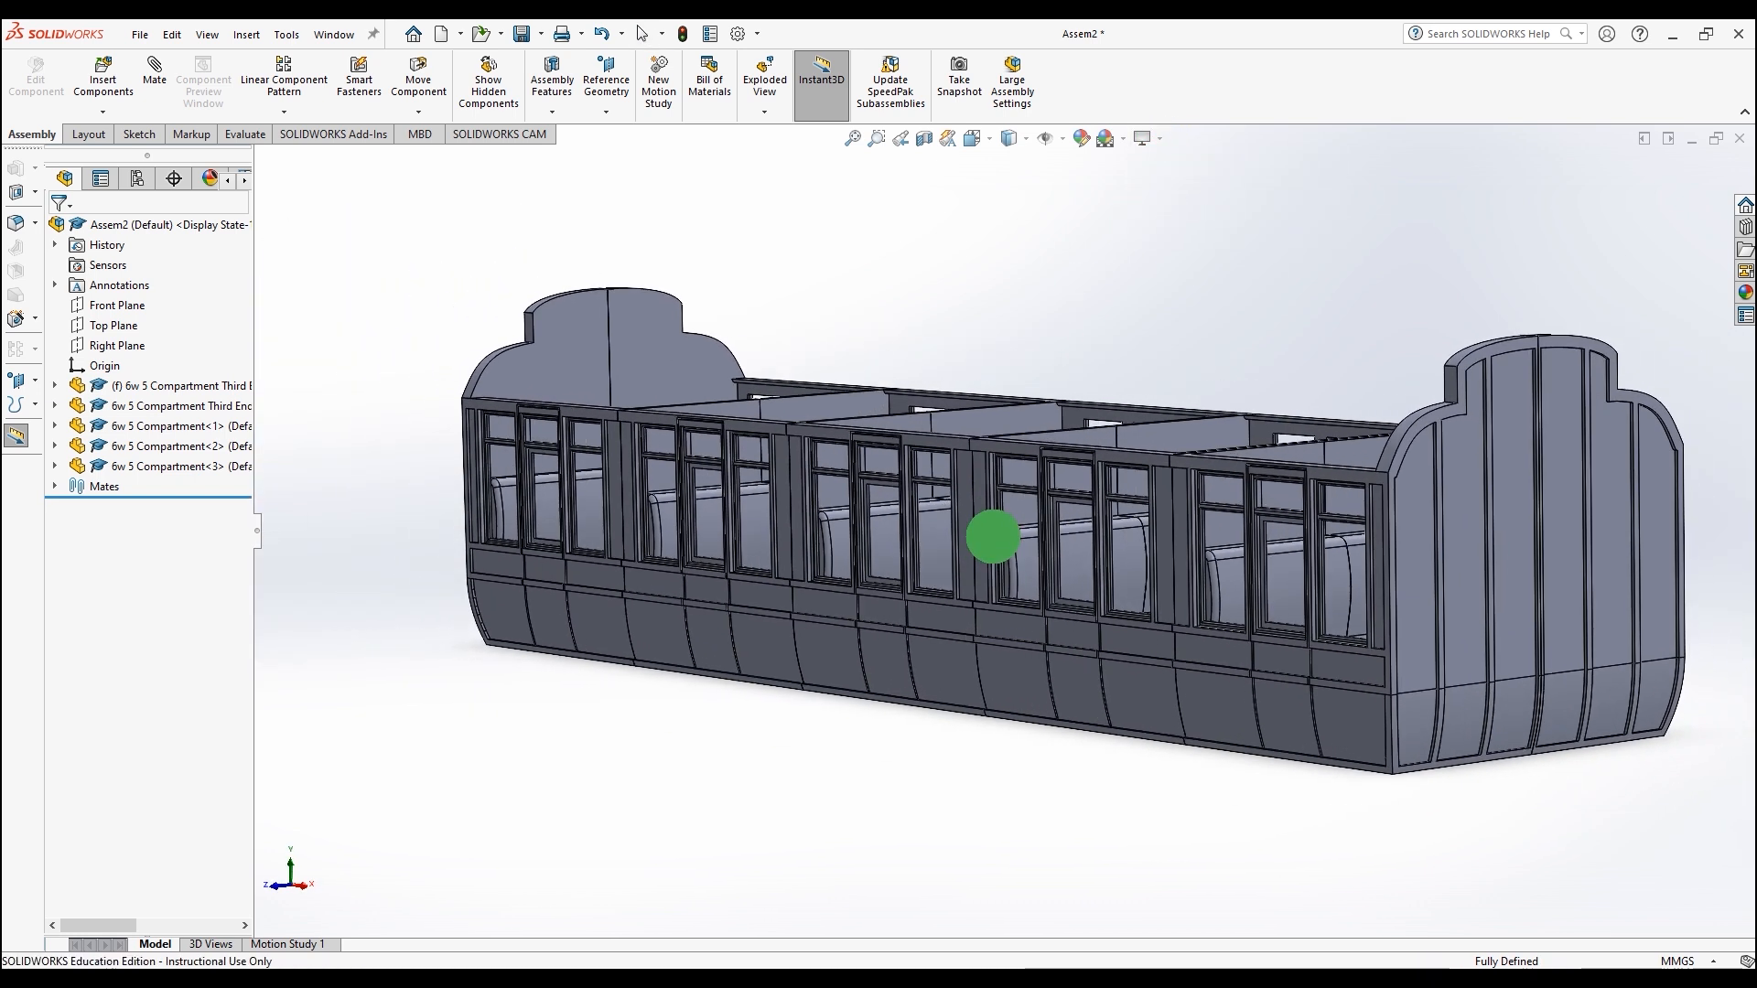